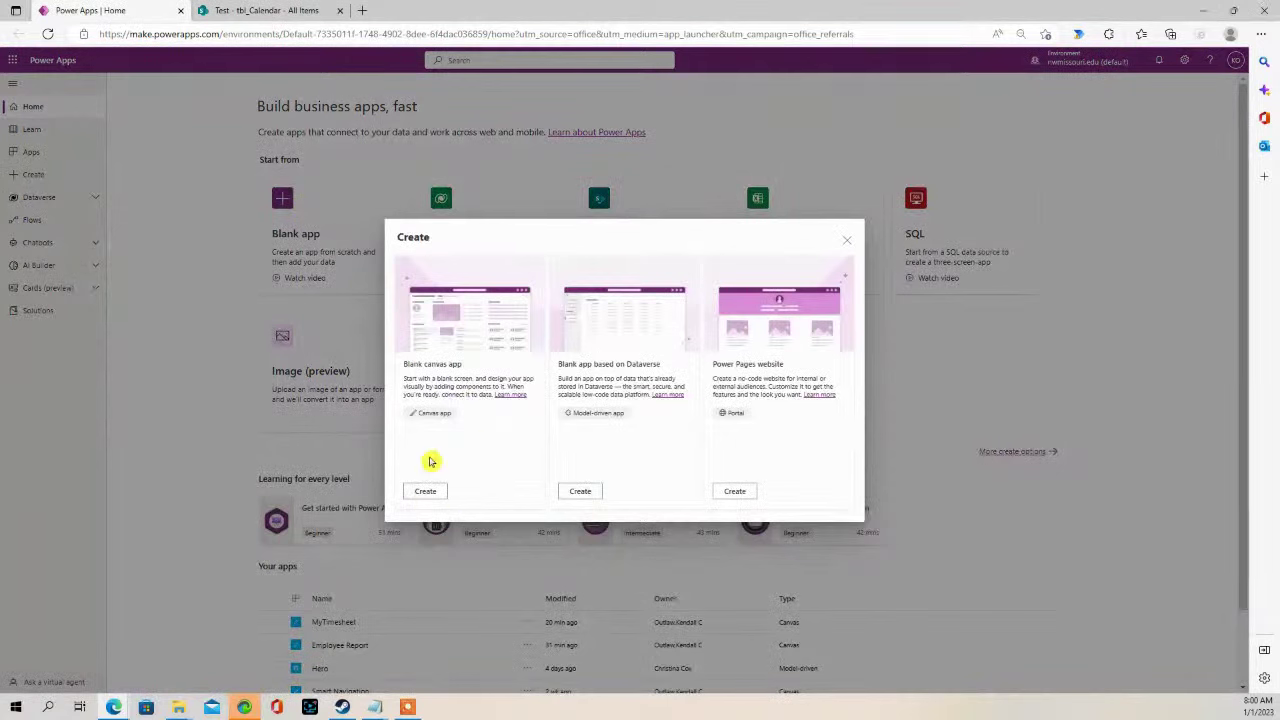
- Create a blank tablet-format canvas app named 'Timesheet Application'
left_click(426, 491)
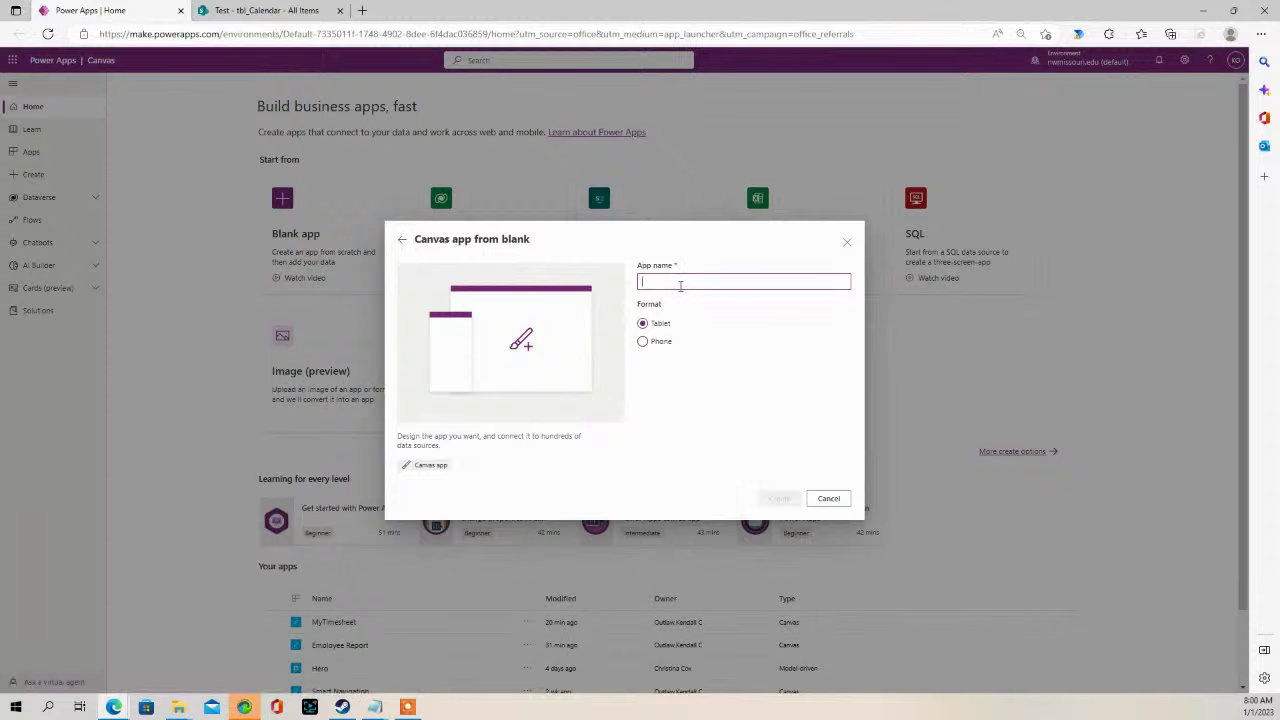
type("Timesheet Application")
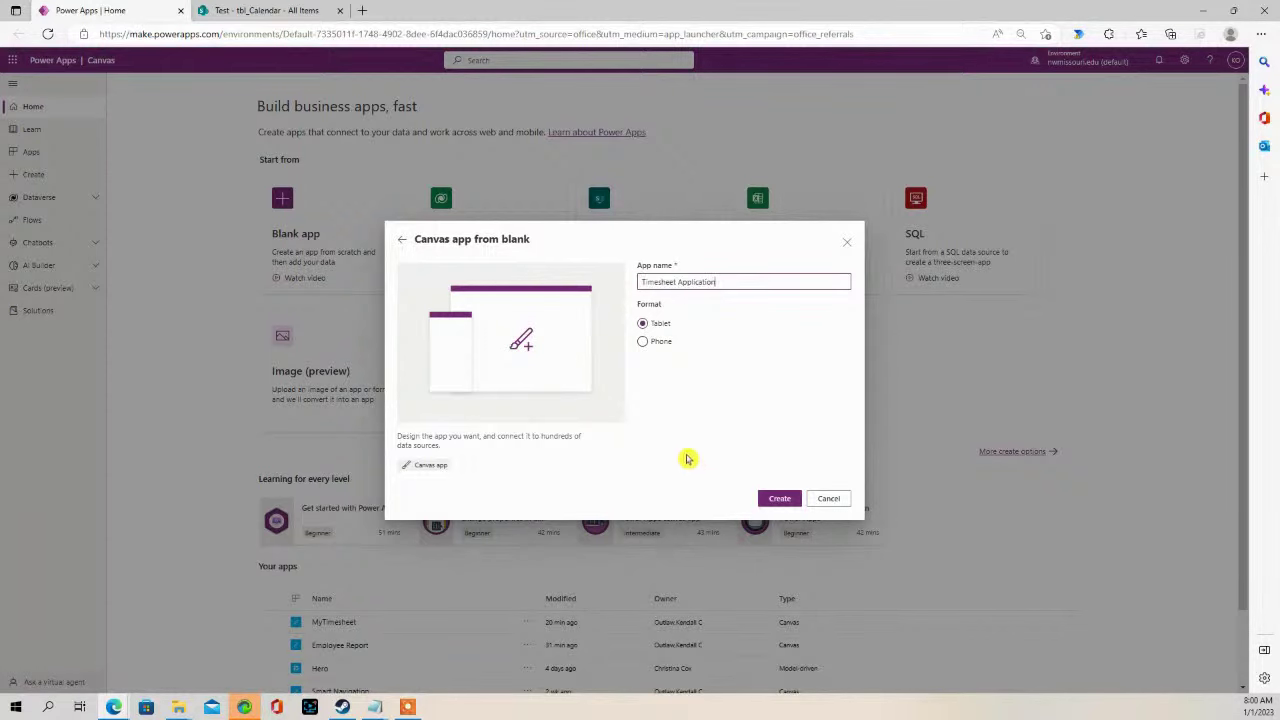
left_click(779, 498)
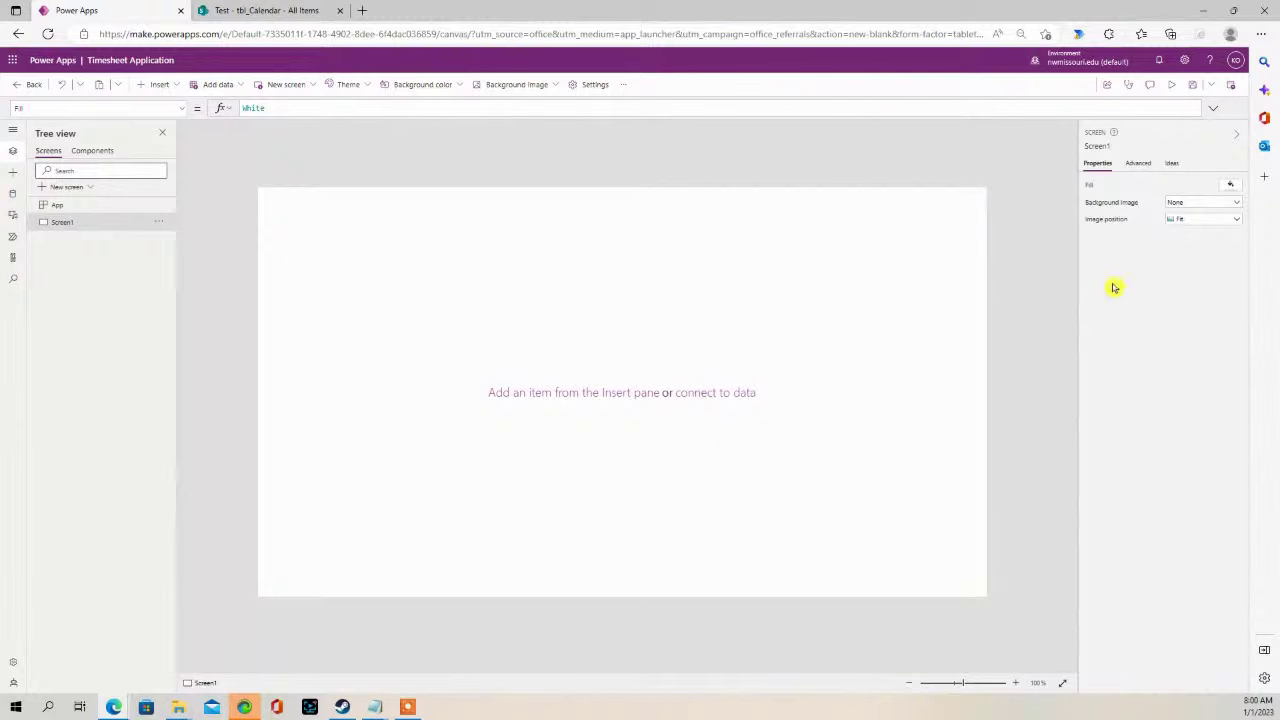
- Set the screen background fill to light blue
left_click(1231, 186)
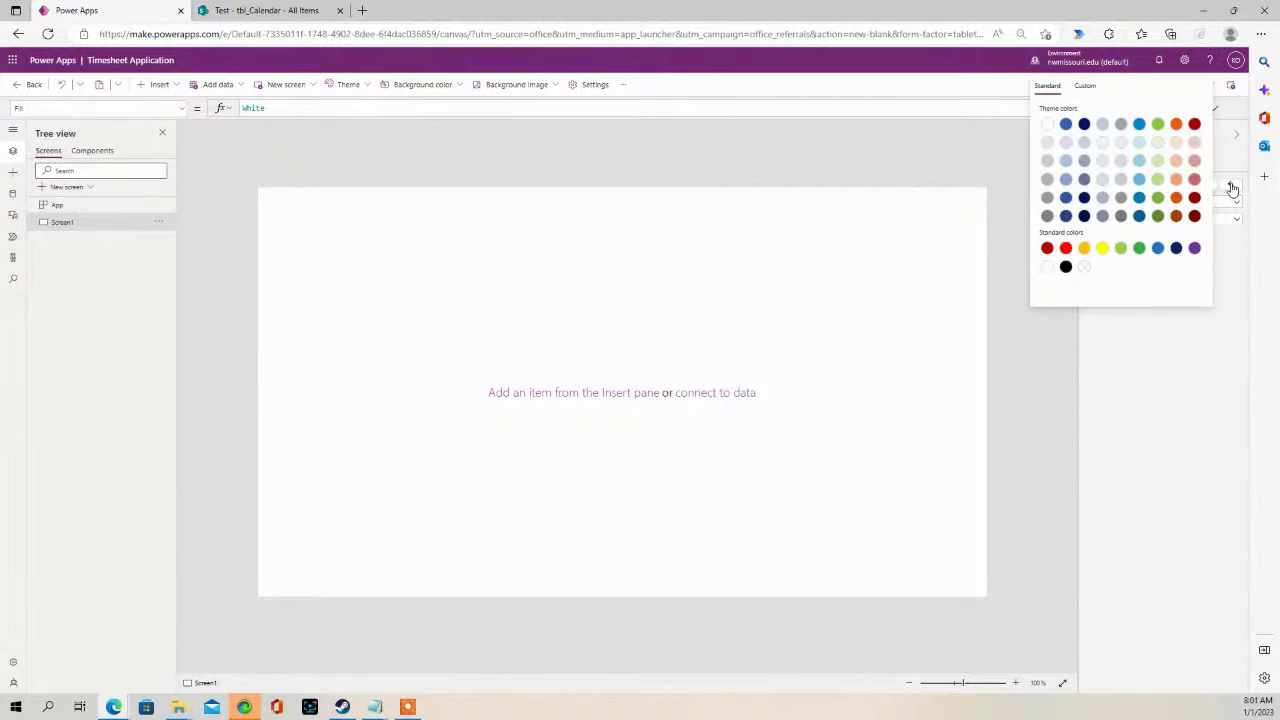
left_click(1139, 161)
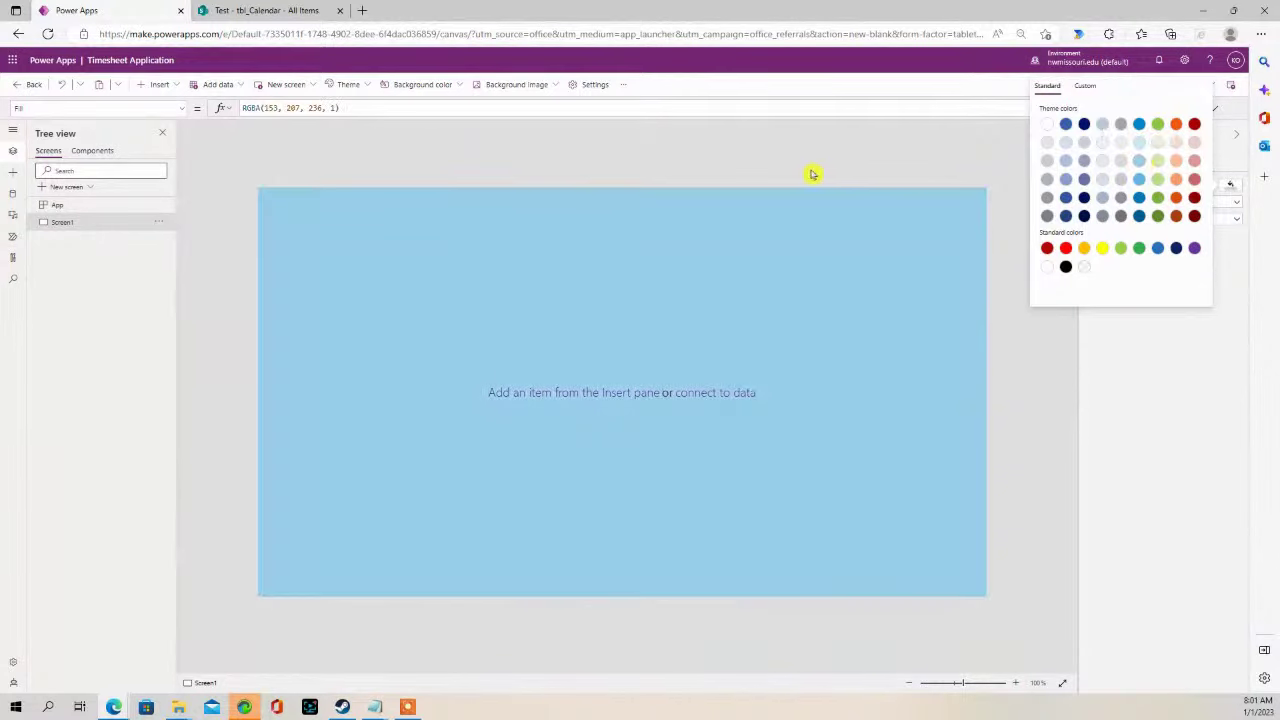
left_click(255, 157)
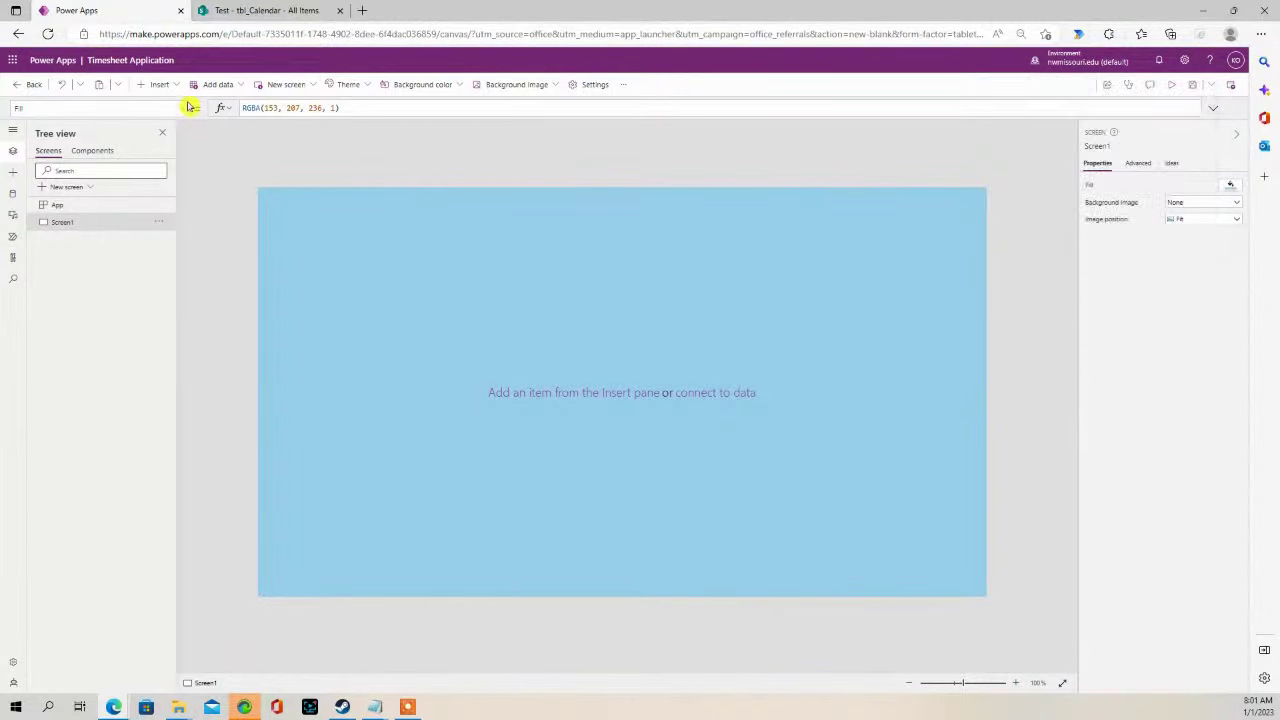
- Add a text label at the top centre with centred text and font size 18
left_click(172, 85)
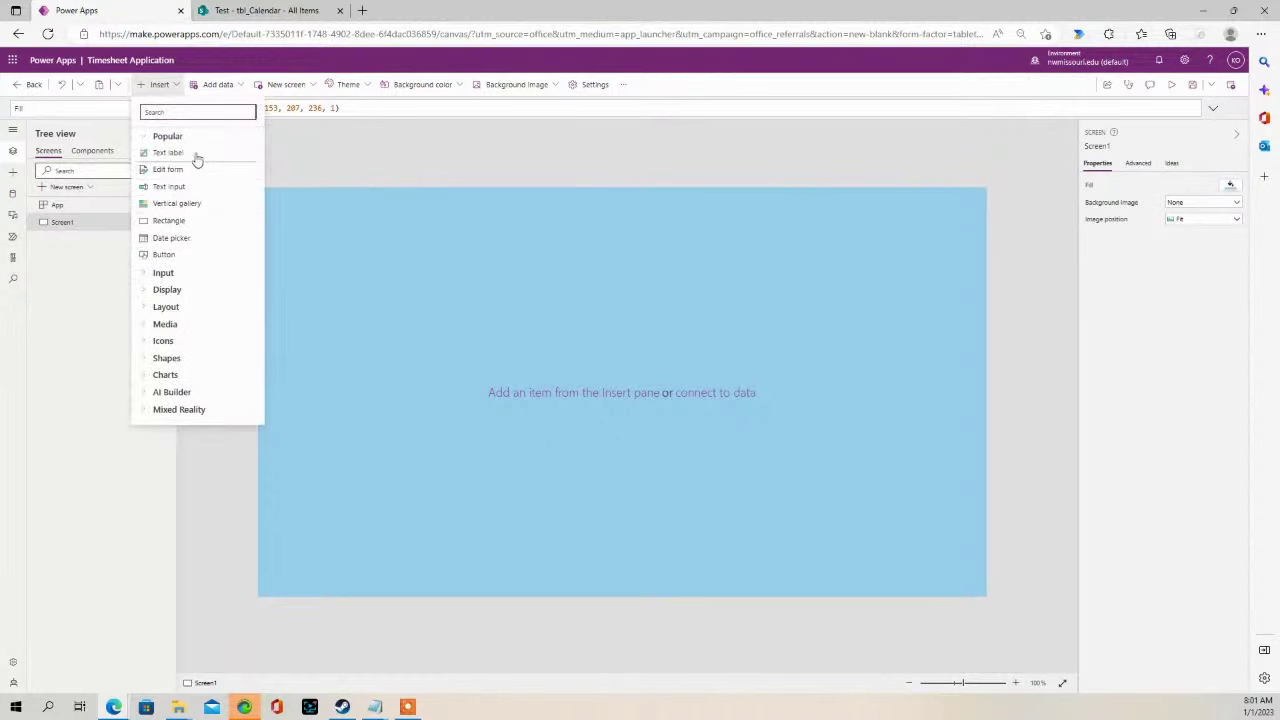
left_click(197, 154)
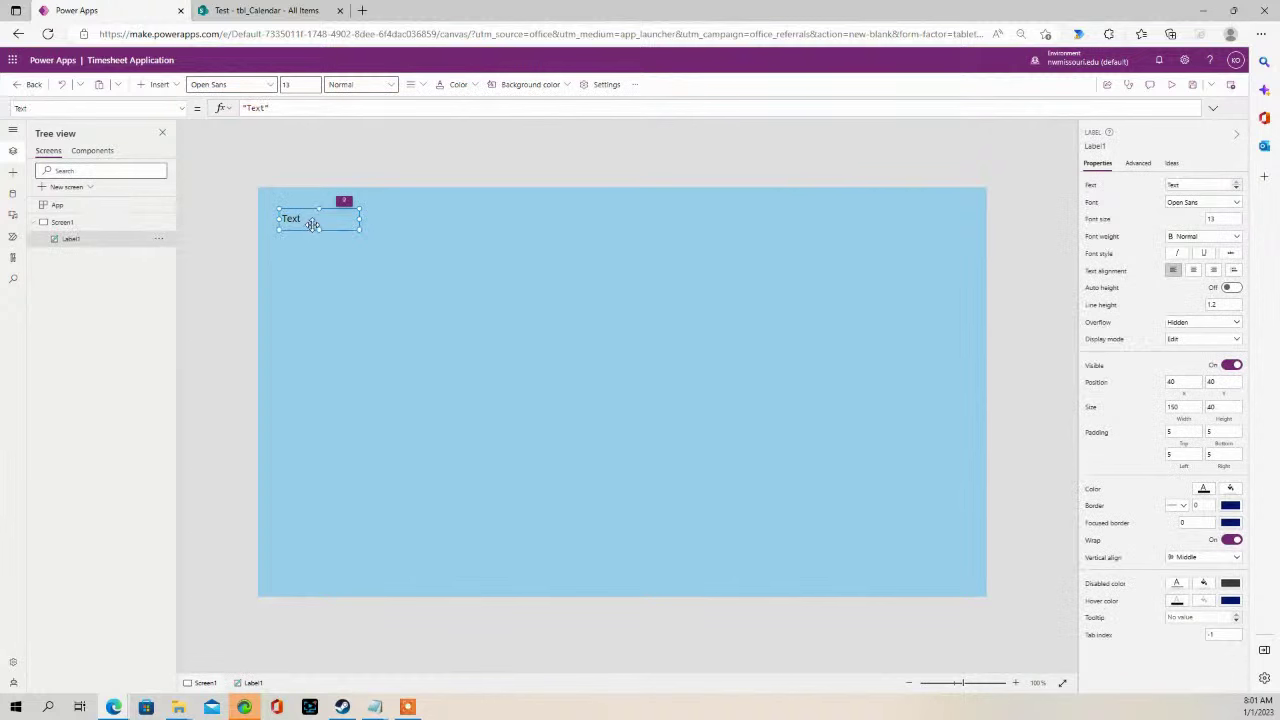
left_click_drag(321, 221, 773, 240)
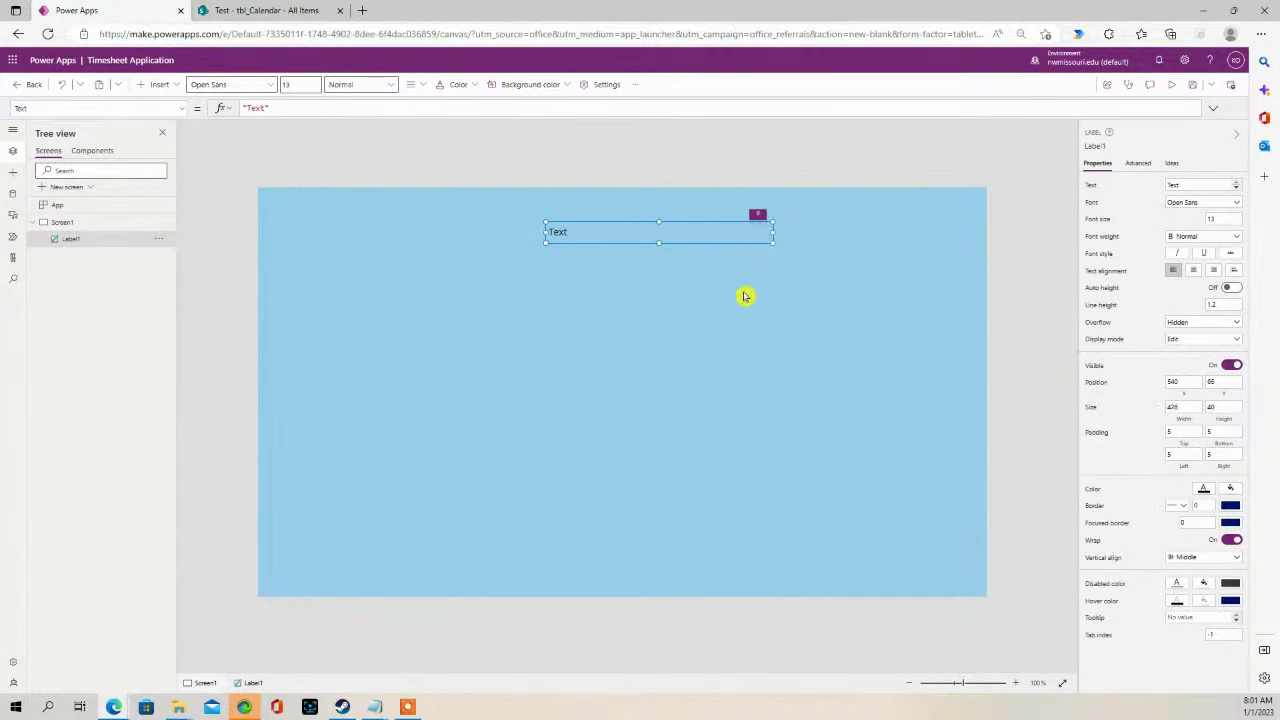
left_click(1193, 270)
left_click(1224, 219)
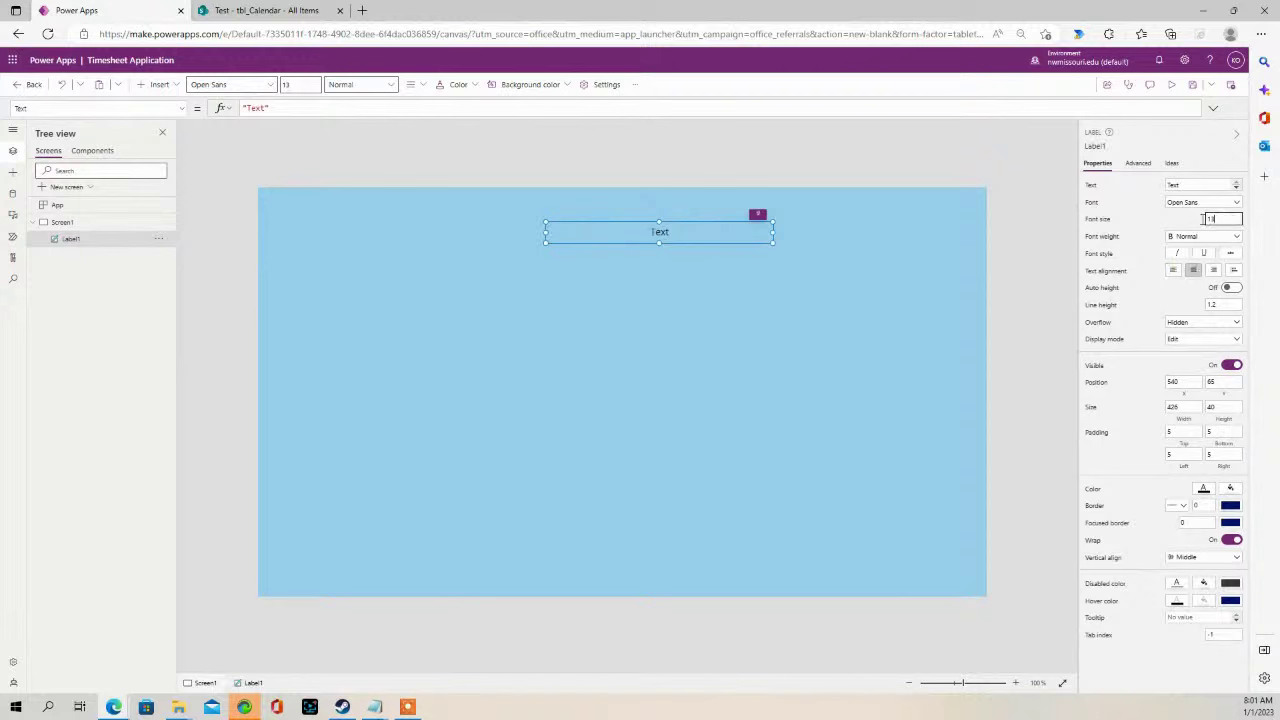
type("18")
left_click(885, 268)
- Make the label read 'Timesheet' in bold, centred at the top of the screen
left_click(690, 234)
double_click(674, 232)
type("Timesheet")
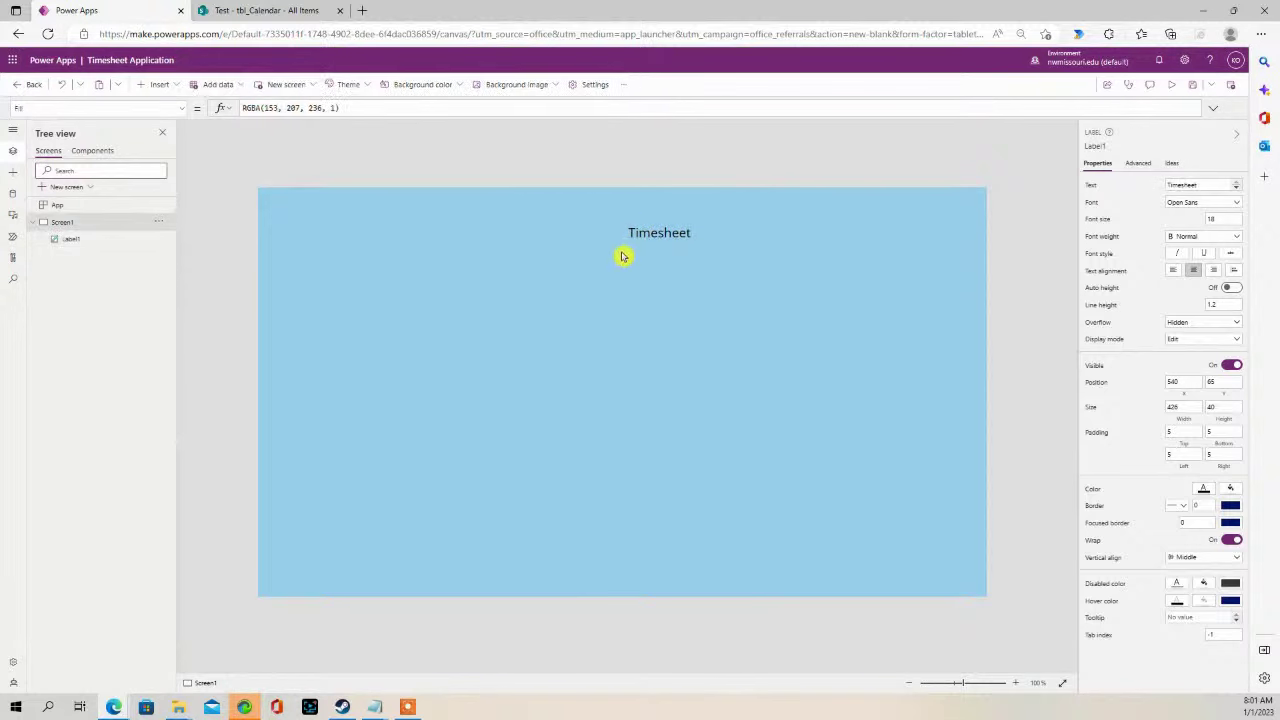
left_click_drag(620, 244, 560, 240)
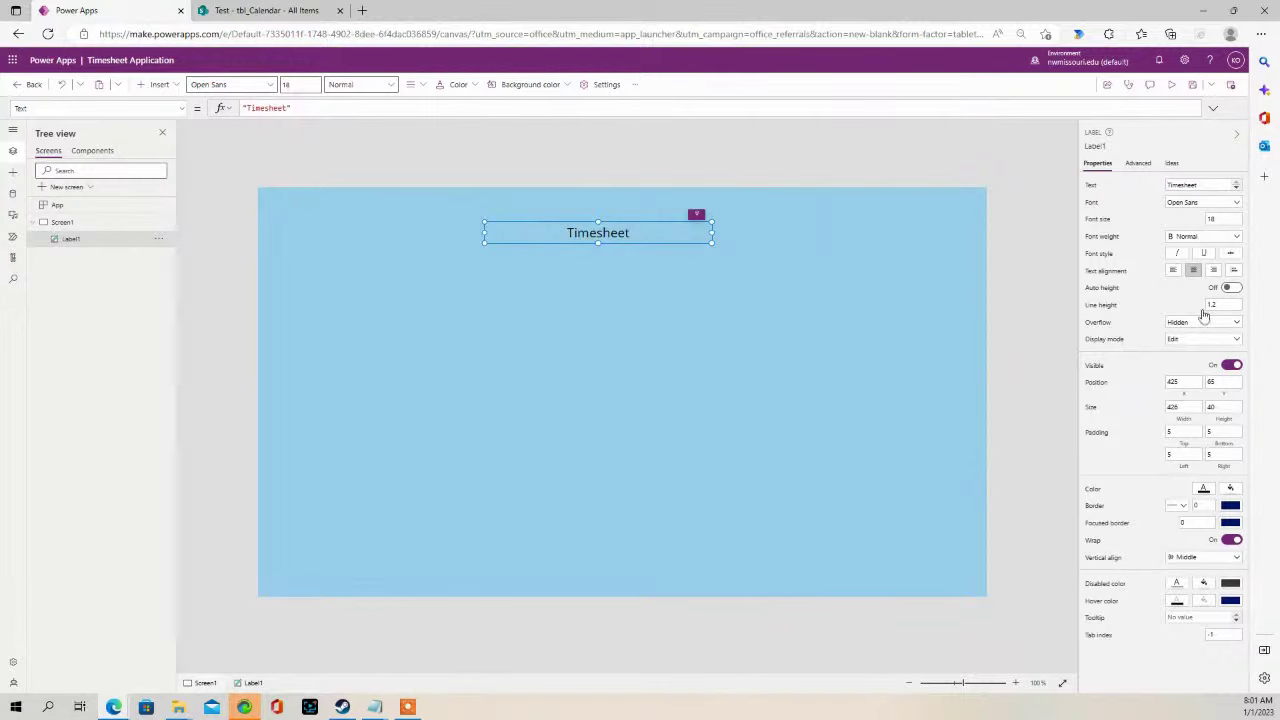
left_click(1235, 238)
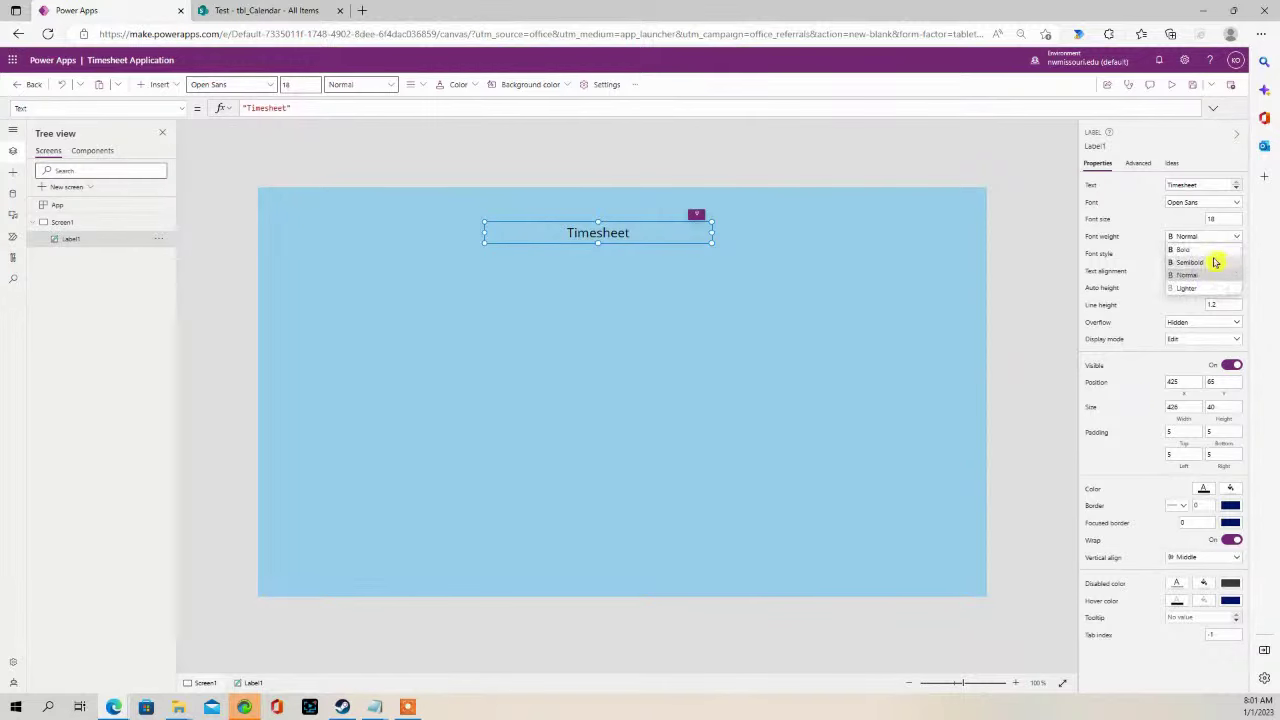
left_click(1205, 249)
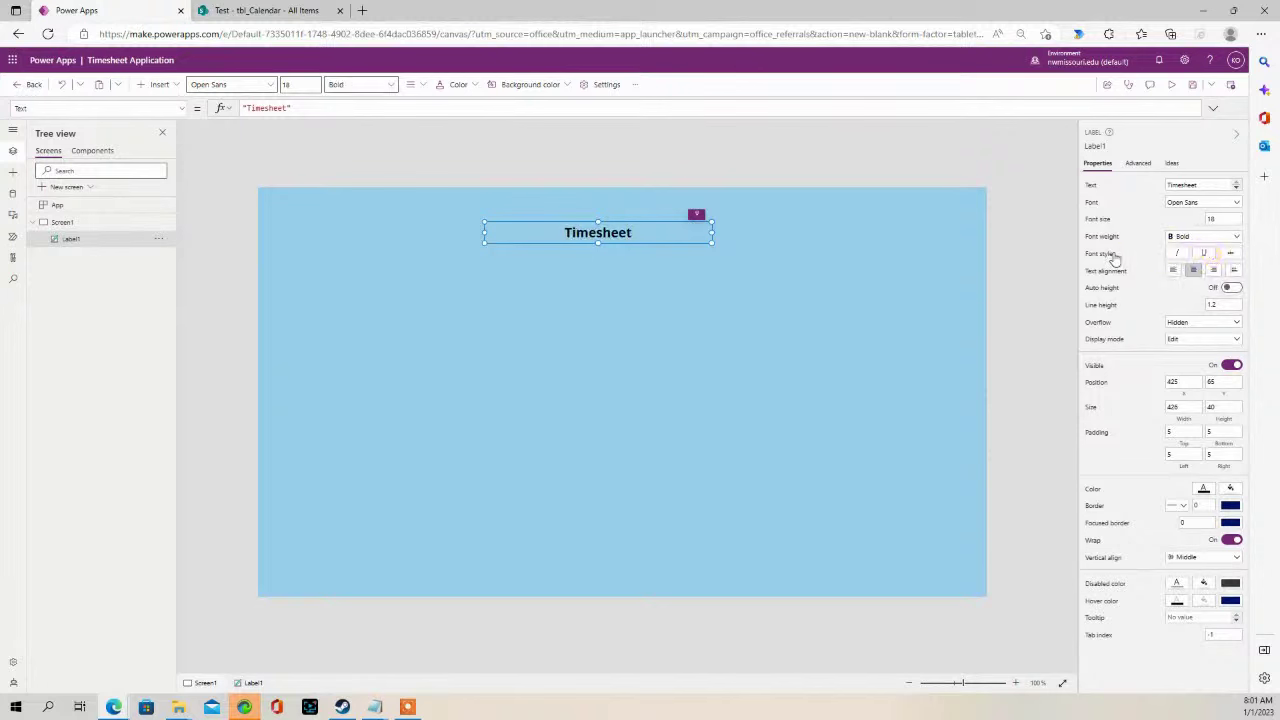
left_click(655, 229)
left_click_drag(655, 229, 659, 219)
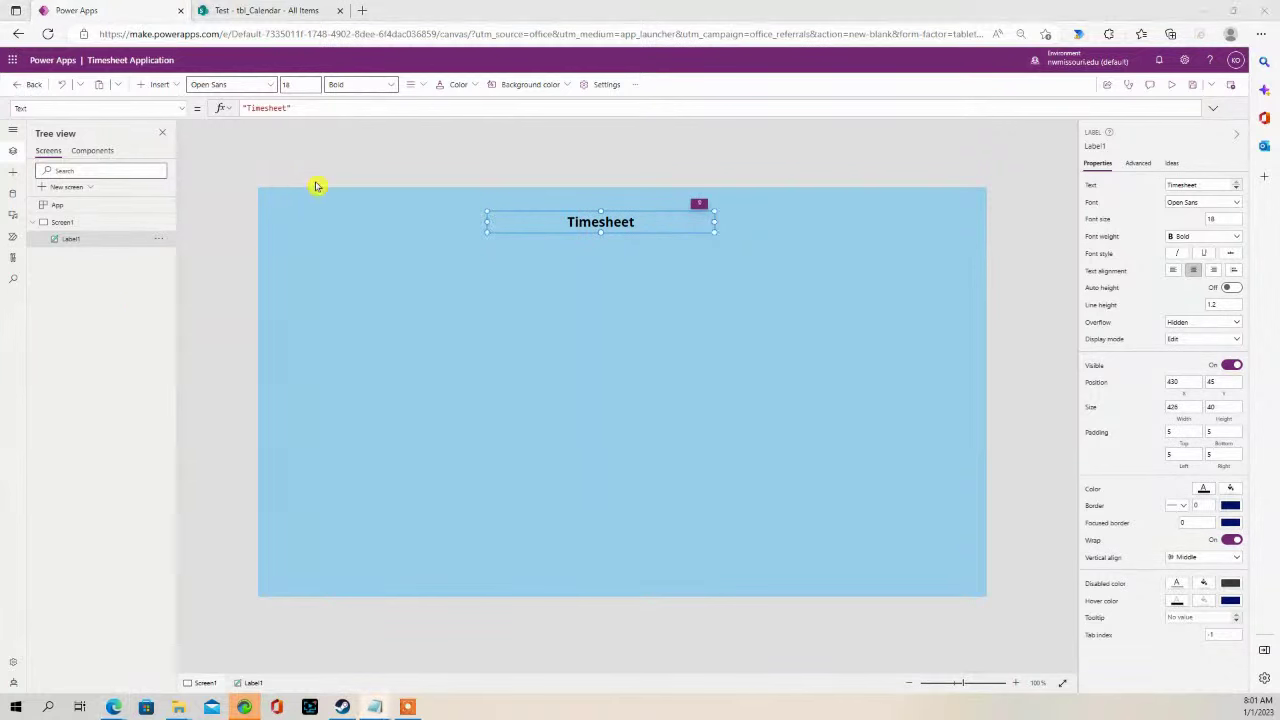
left_click(161, 85)
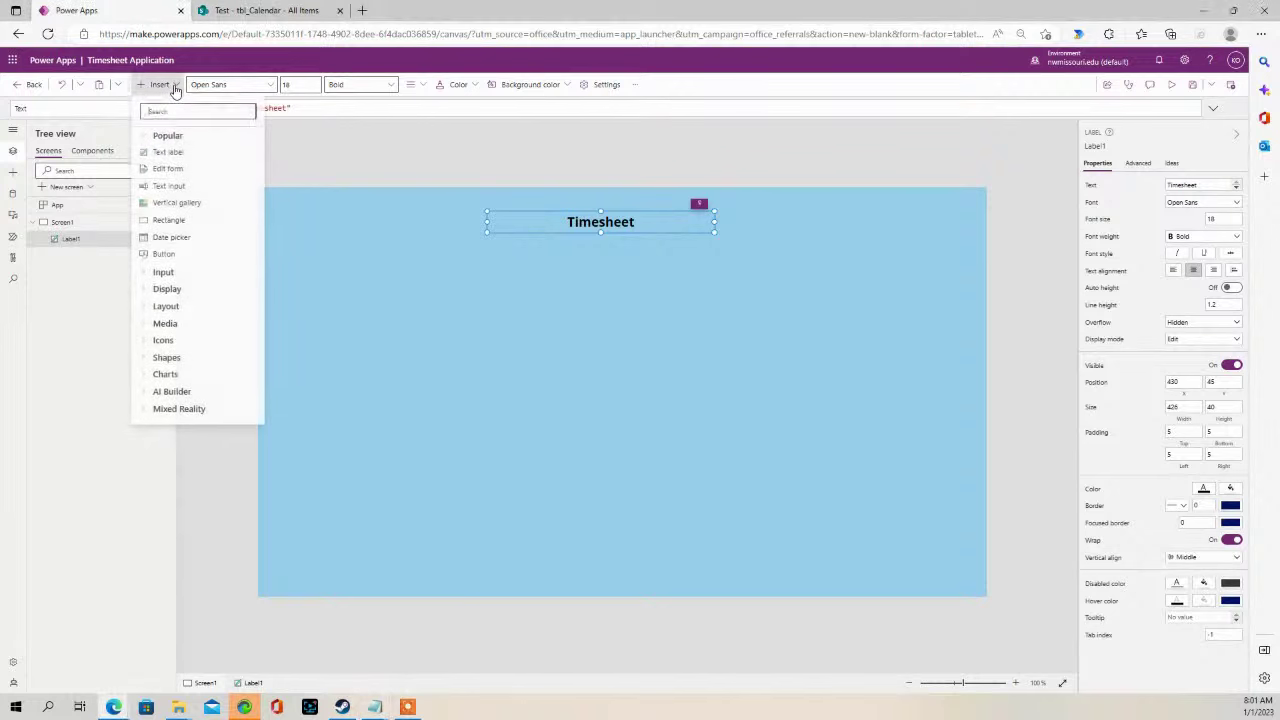
- Add a wider label below the title with Text(Now(),"dddd, dd mmm yyyy") as its text
left_click(184, 155)
left_click_drag(340, 220, 572, 260)
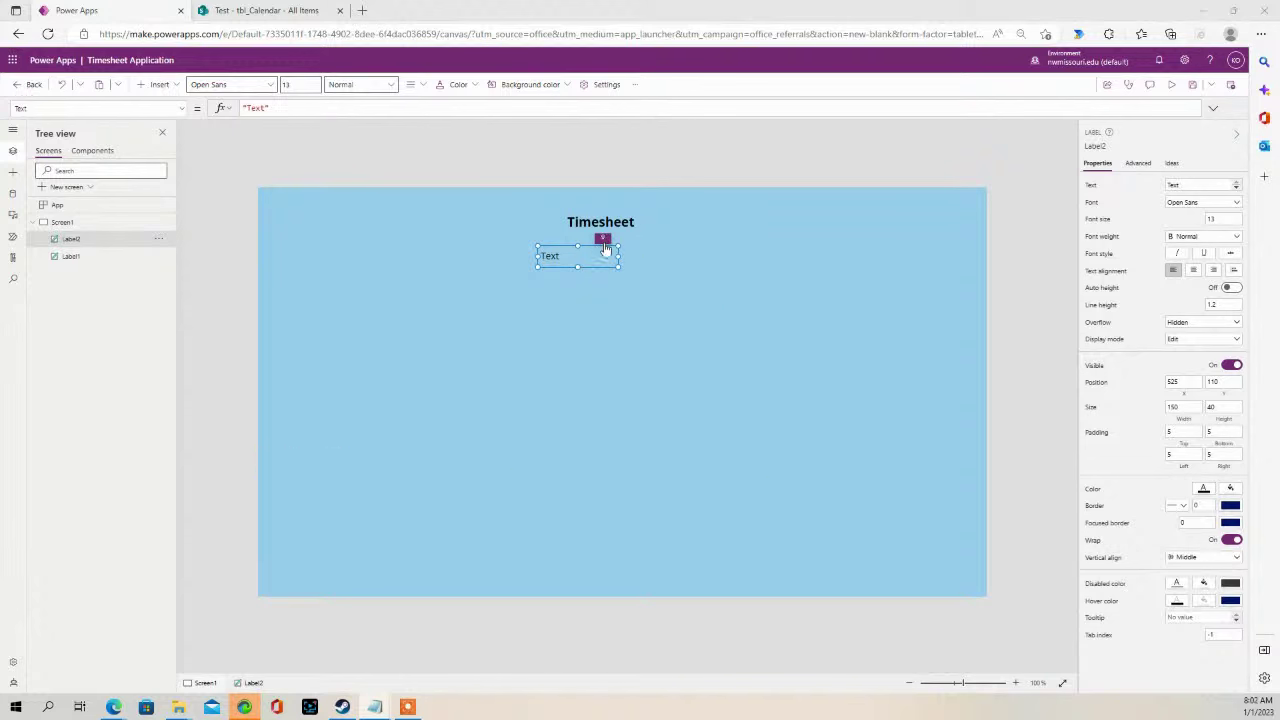
left_click_drag(618, 256, 700, 261)
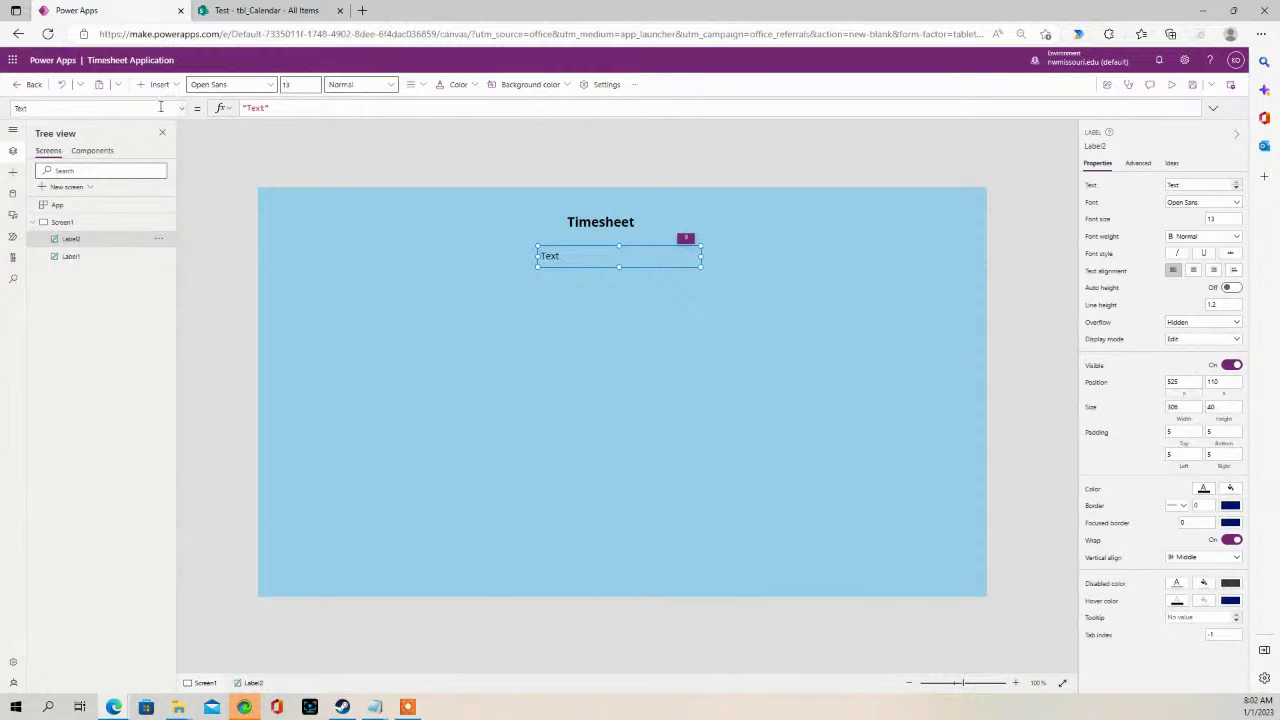
left_click_drag(327, 107, 196, 107)
type("Text(Now(),\"[$-en-GB]dddd, dd mmm yyyy\")")
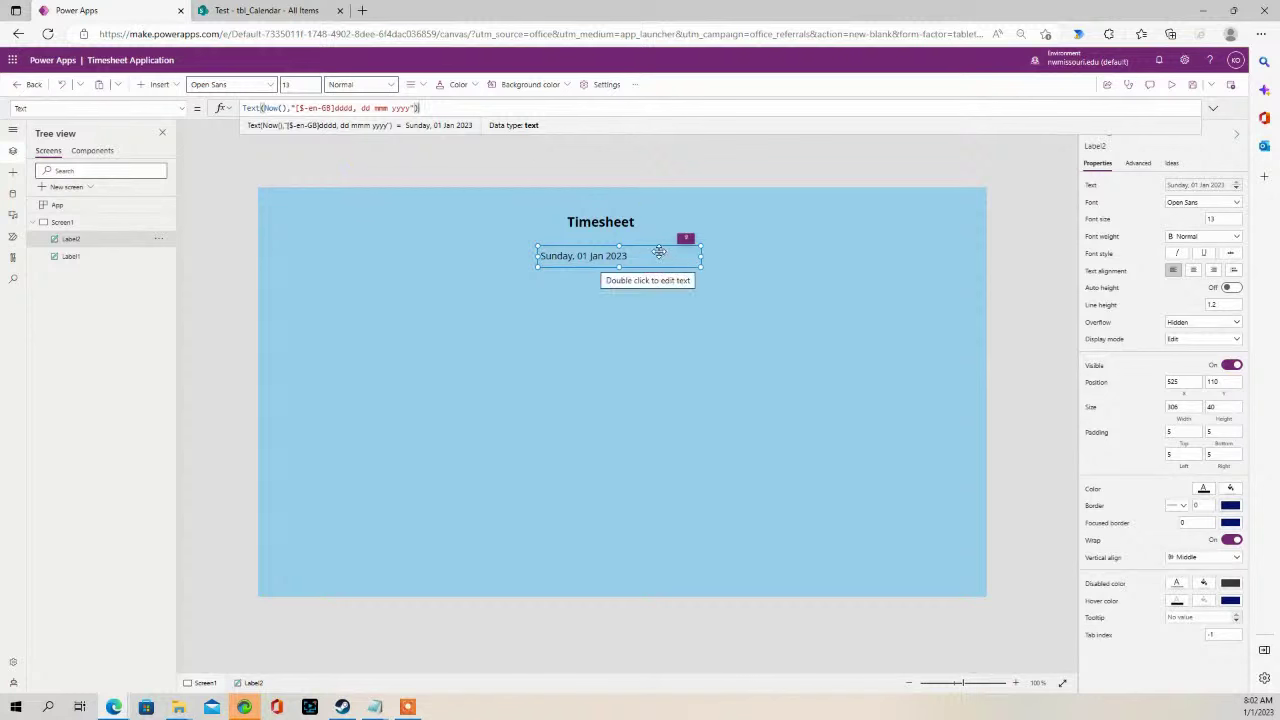
- Centre the date text, set font size 16, and position it directly under Timesheet
left_click(1193, 270)
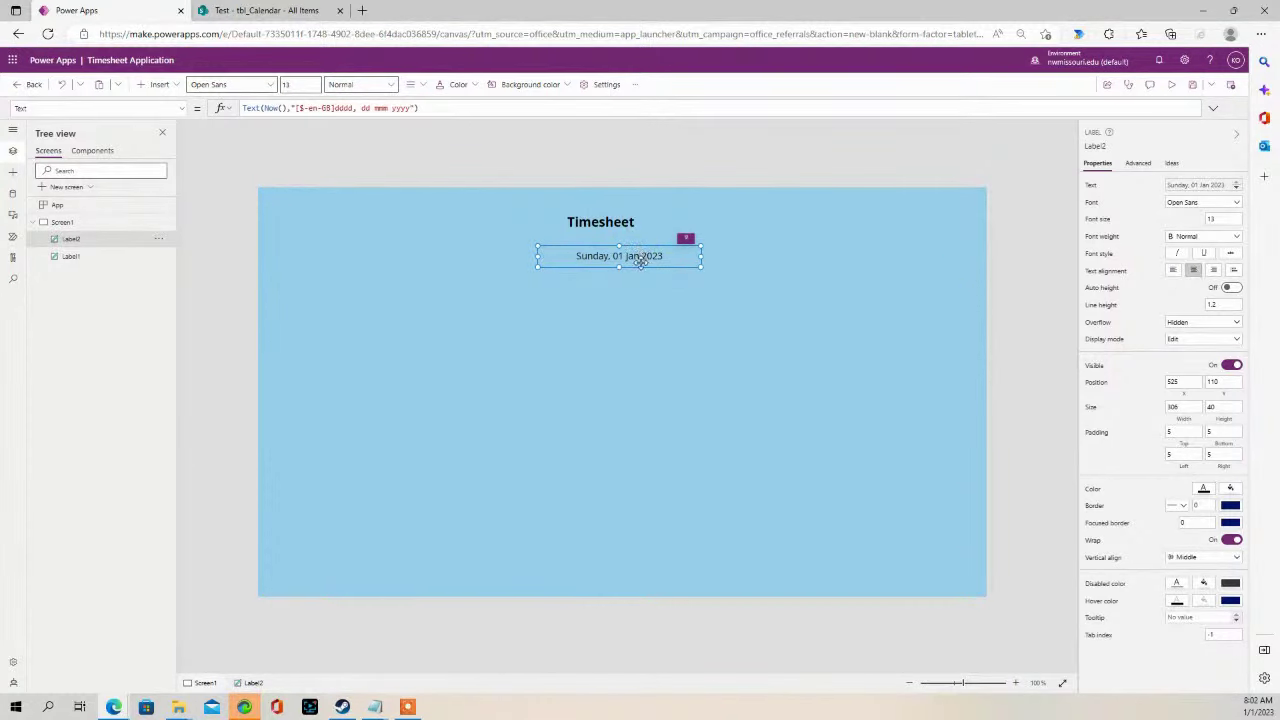
mouse_move(640, 257)
left_mouse_down()
mouse_move(614, 258)
mouse_move(624, 253)
left_mouse_up()
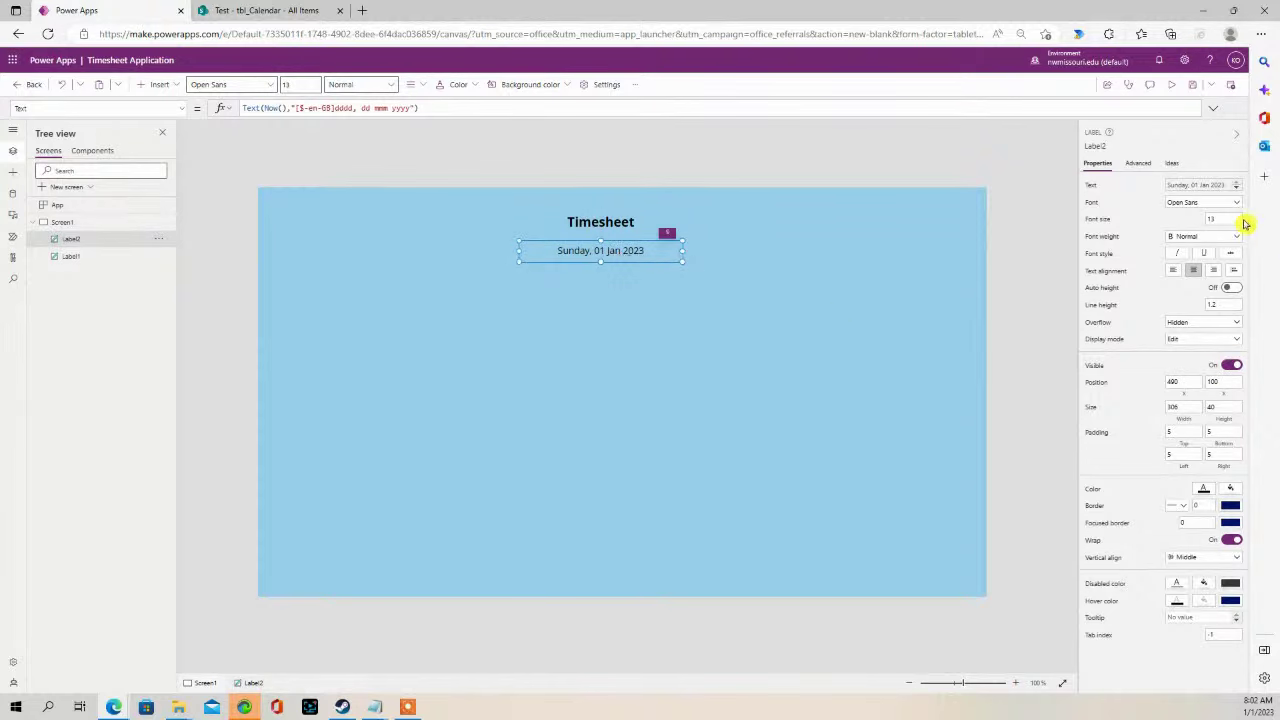
double_click(1199, 219)
type("16")
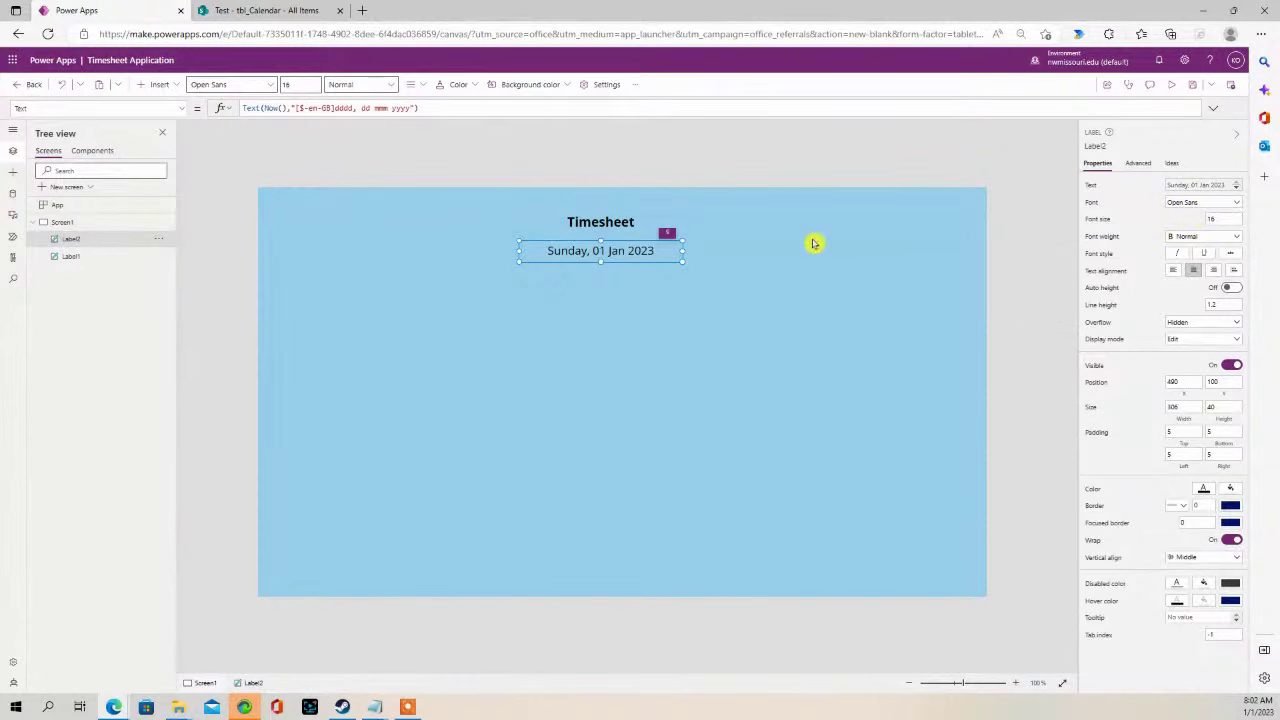
left_click(762, 295)
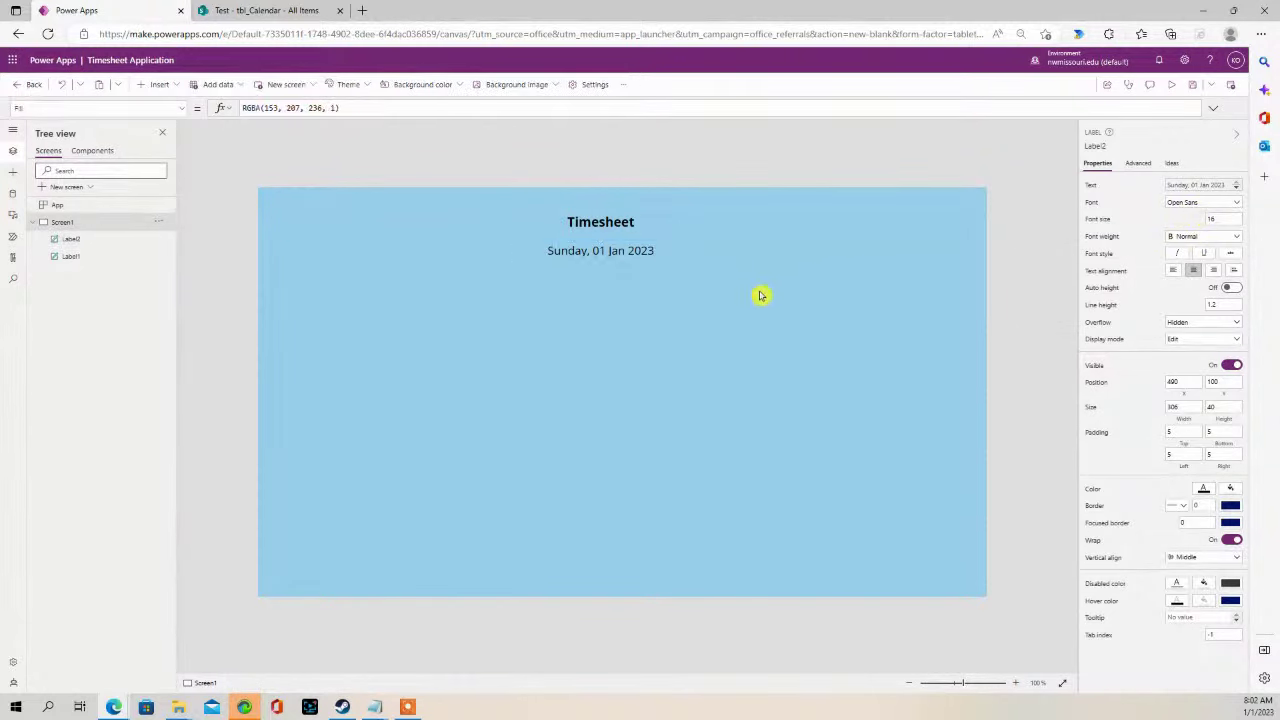
left_click(609, 219)
left_click(605, 251)
left_click_drag(605, 251, 605, 238)
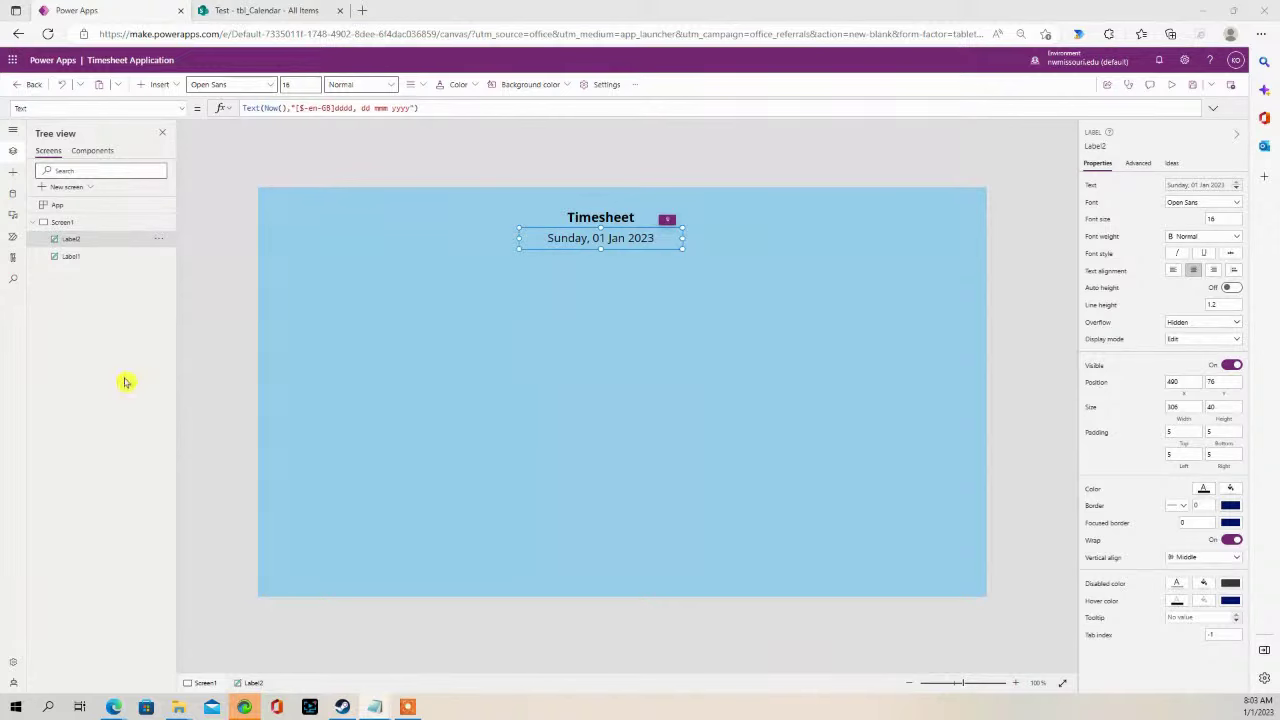
- Add a button at the bottom right of the screen captioned 'Add a Line'
left_click(175, 90)
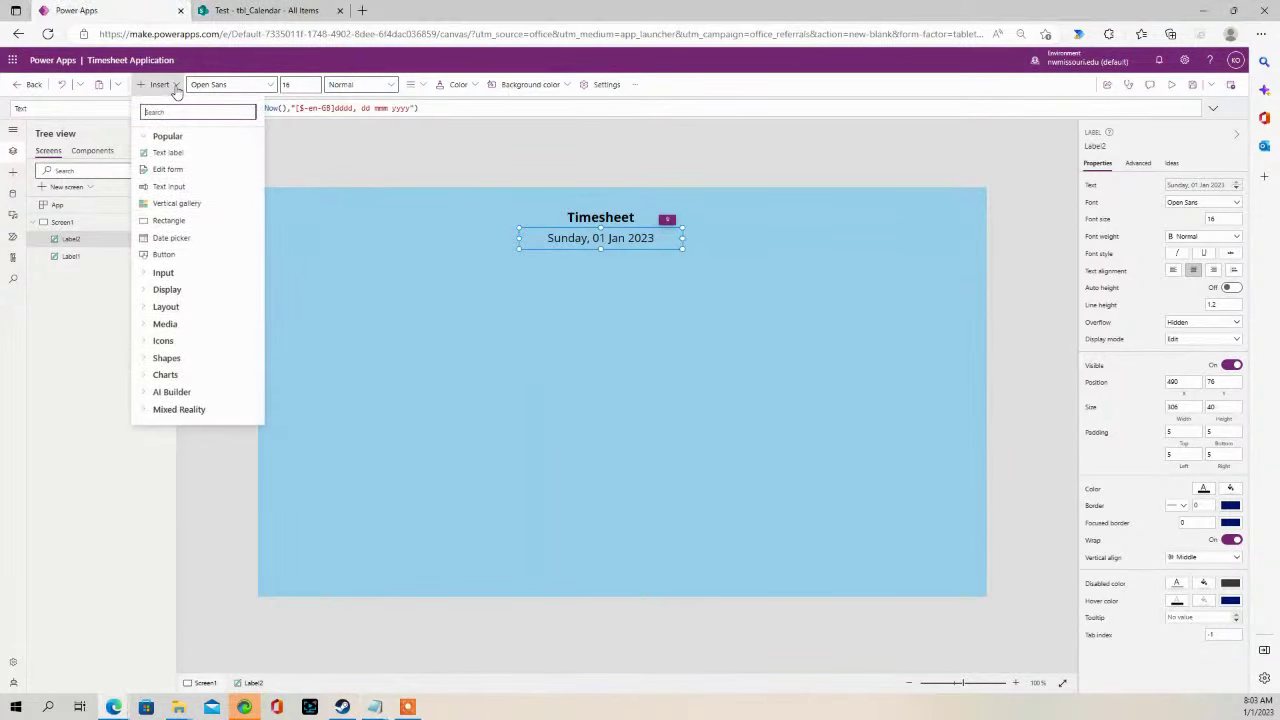
left_click(183, 257)
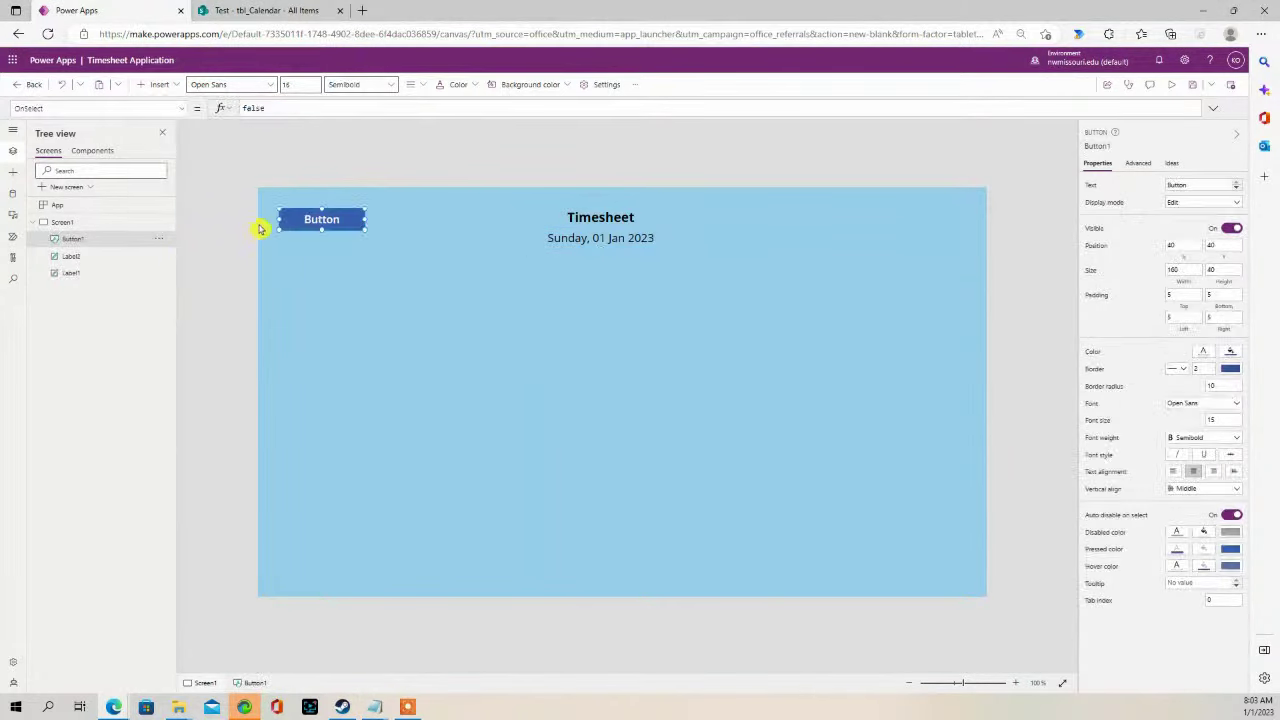
left_click_drag(320, 218, 927, 568)
left_click(1208, 183)
left_click_drag(1208, 183, 1122, 184)
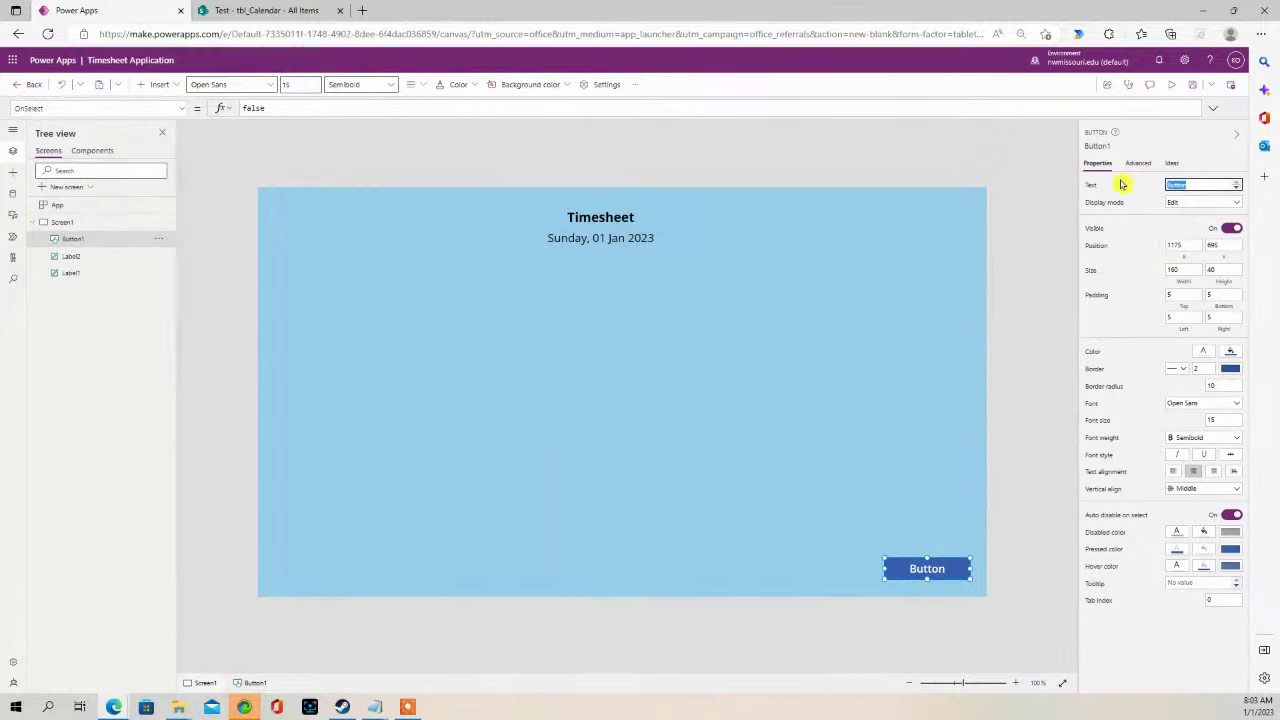
type("Add a Line")
left_click(1050, 310)
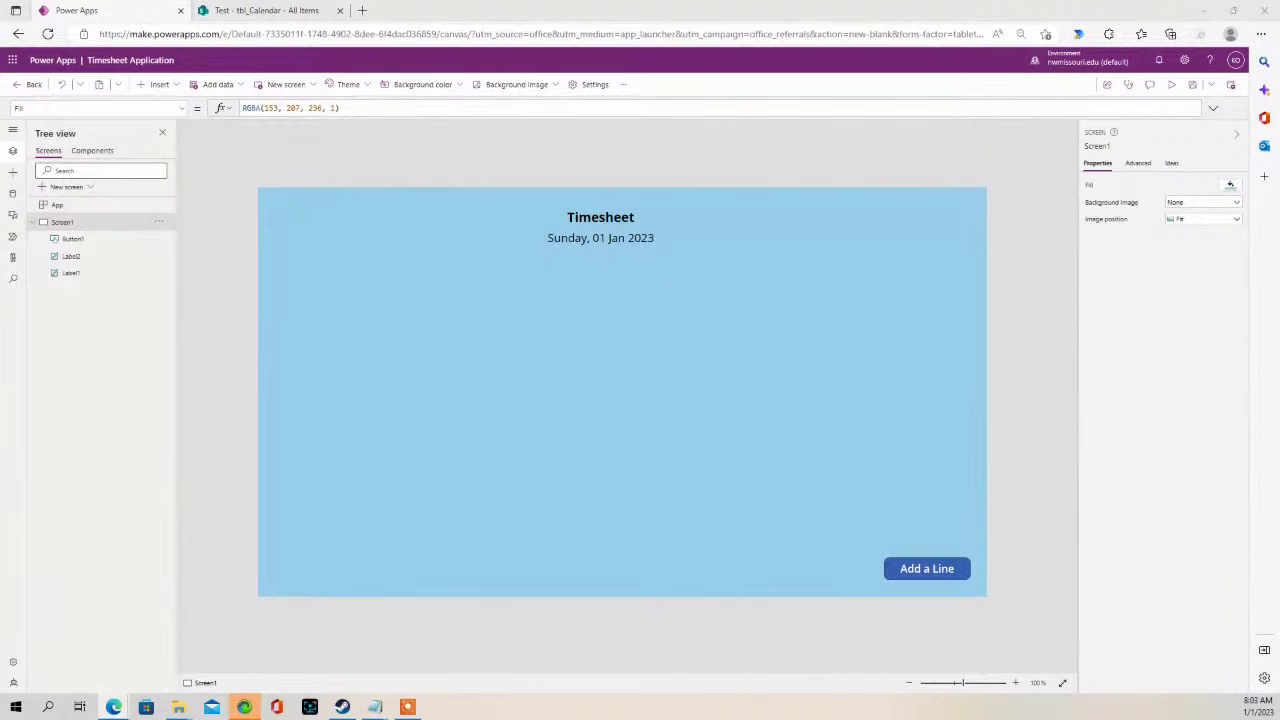
- Paste the Set/Collect formula into the button's OnSelect to increment TotalLines and add a LineNumber to TimesheetLines
left_click(928, 564)
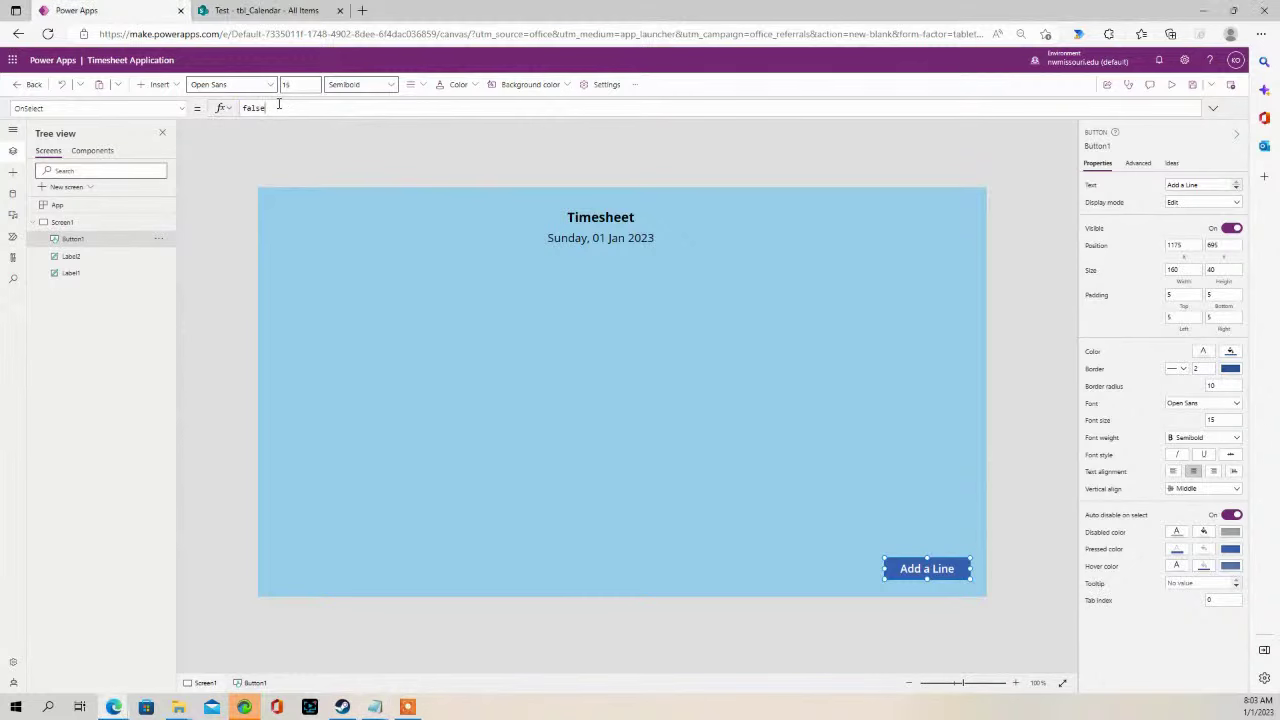
left_click_drag(279, 104, 223, 111)
key("ctrl+v")
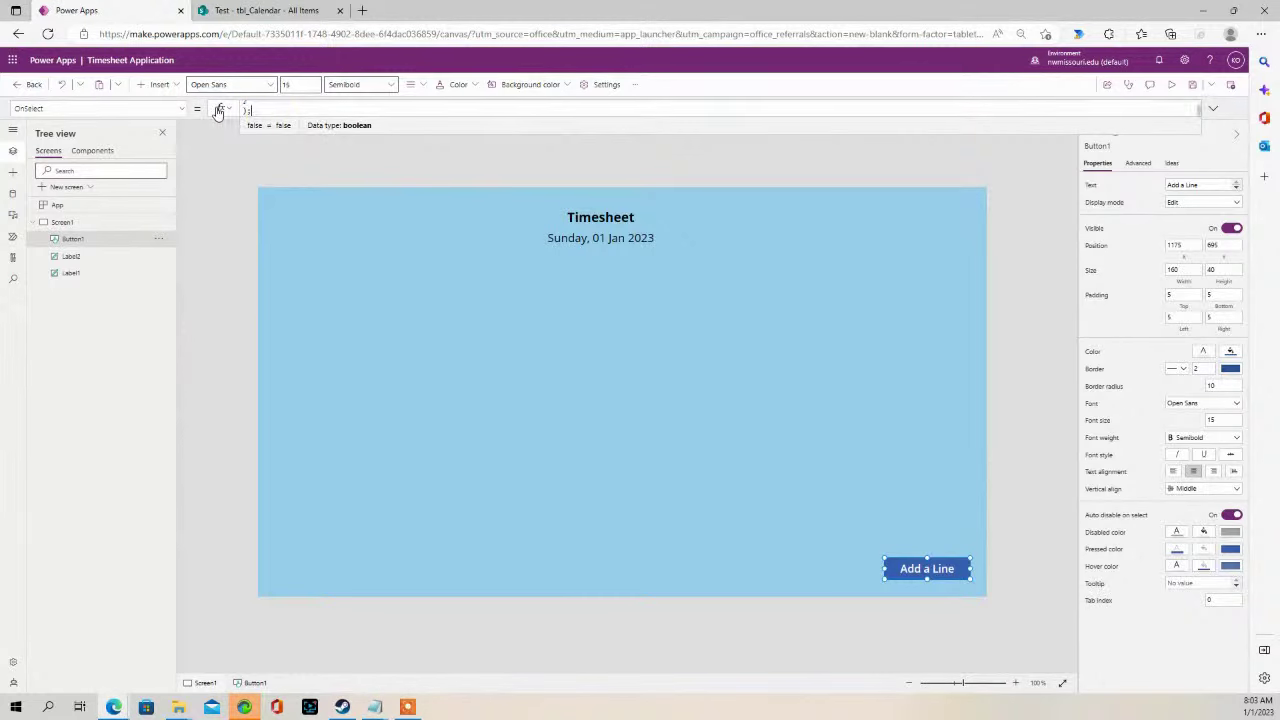
left_click_drag(274, 117, 277, 189)
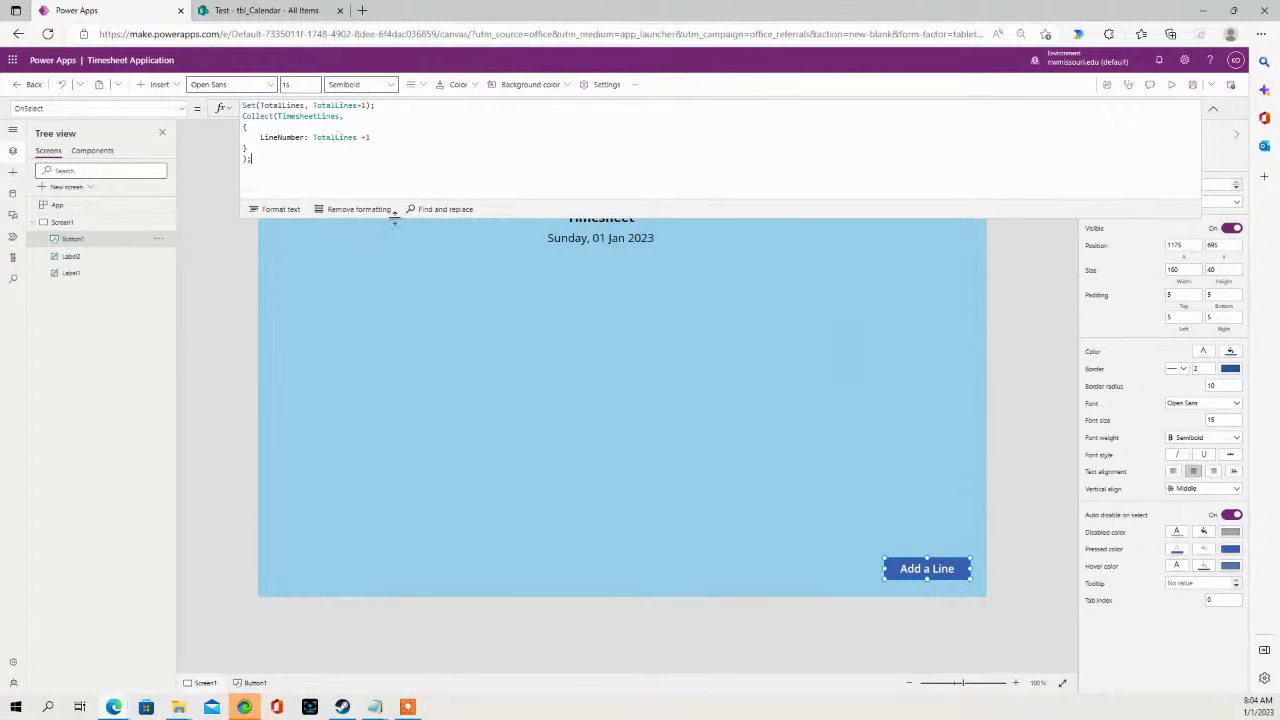
left_click_drag(394, 214, 1066, 130)
left_click(1027, 209)
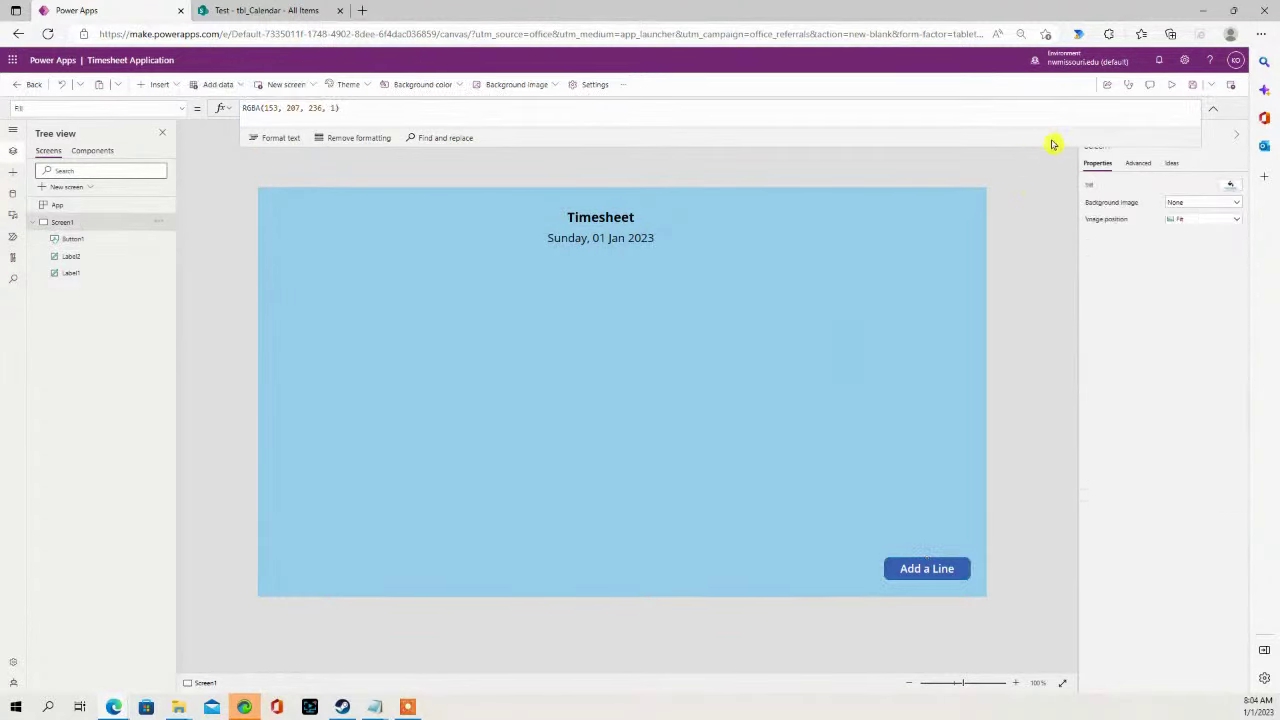
left_click(1173, 90)
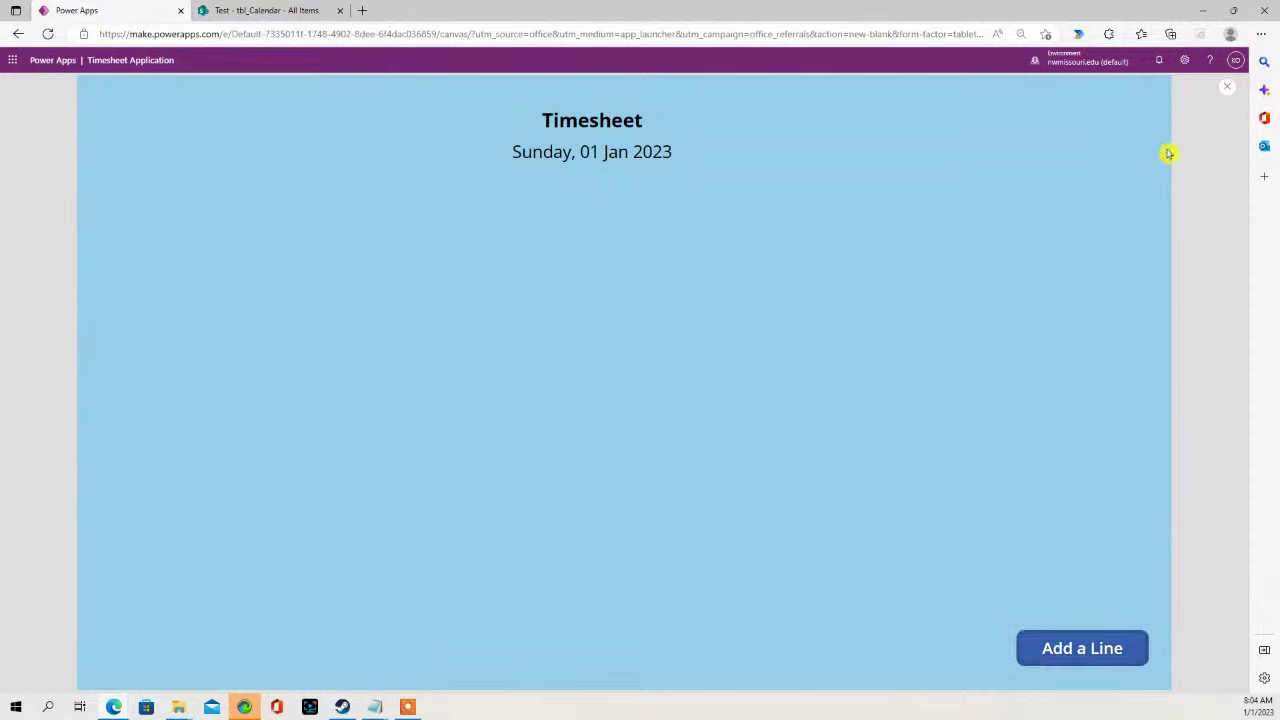
left_click(1228, 90)
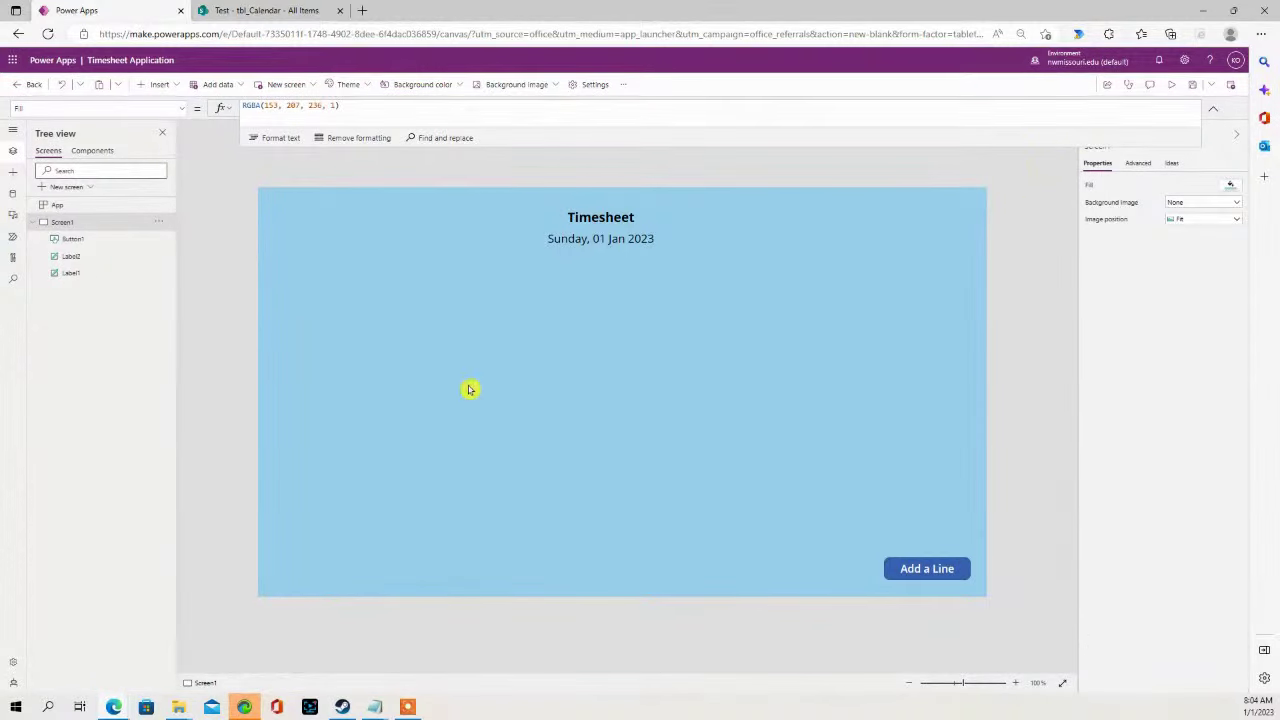
left_click(622, 84)
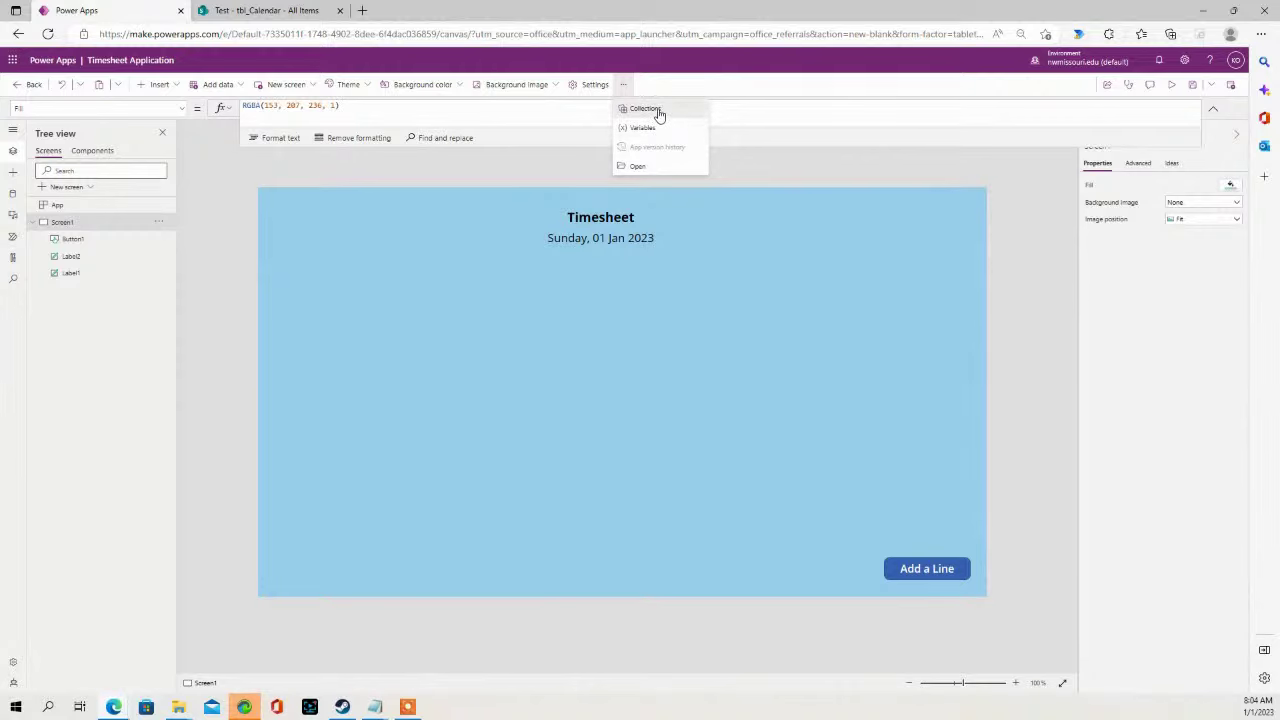
left_click(656, 109)
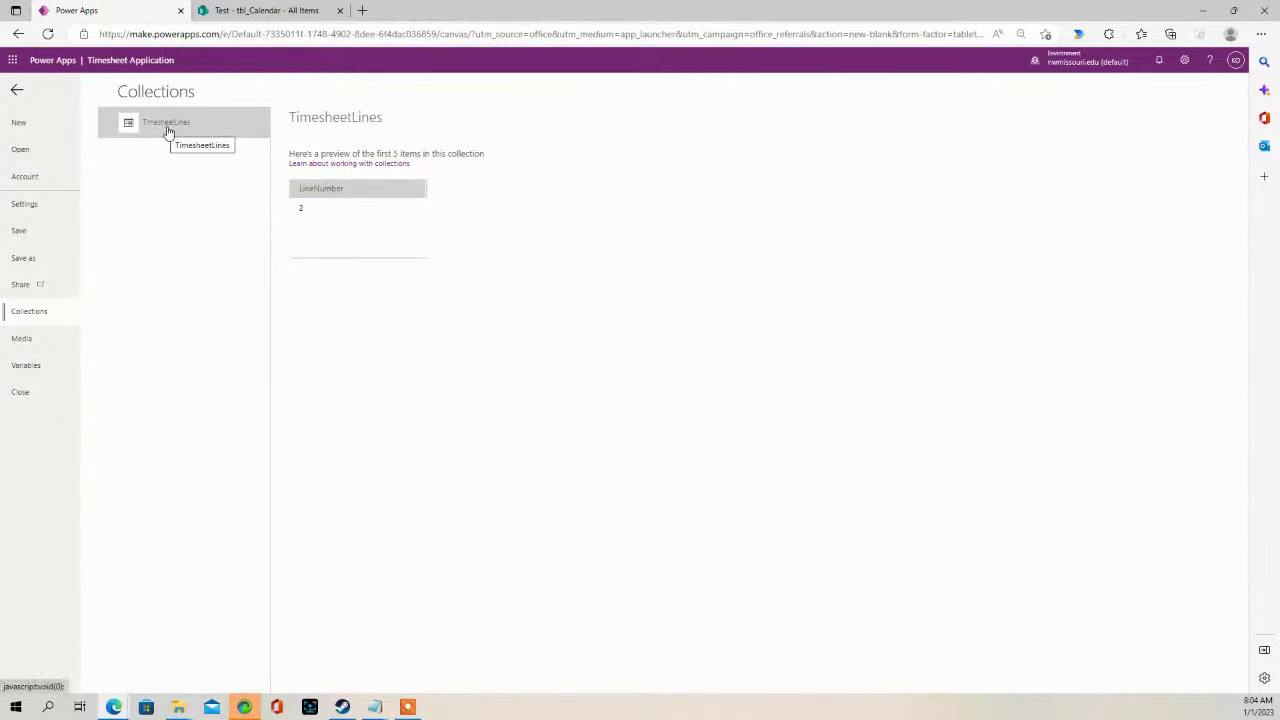
left_click(16, 92)
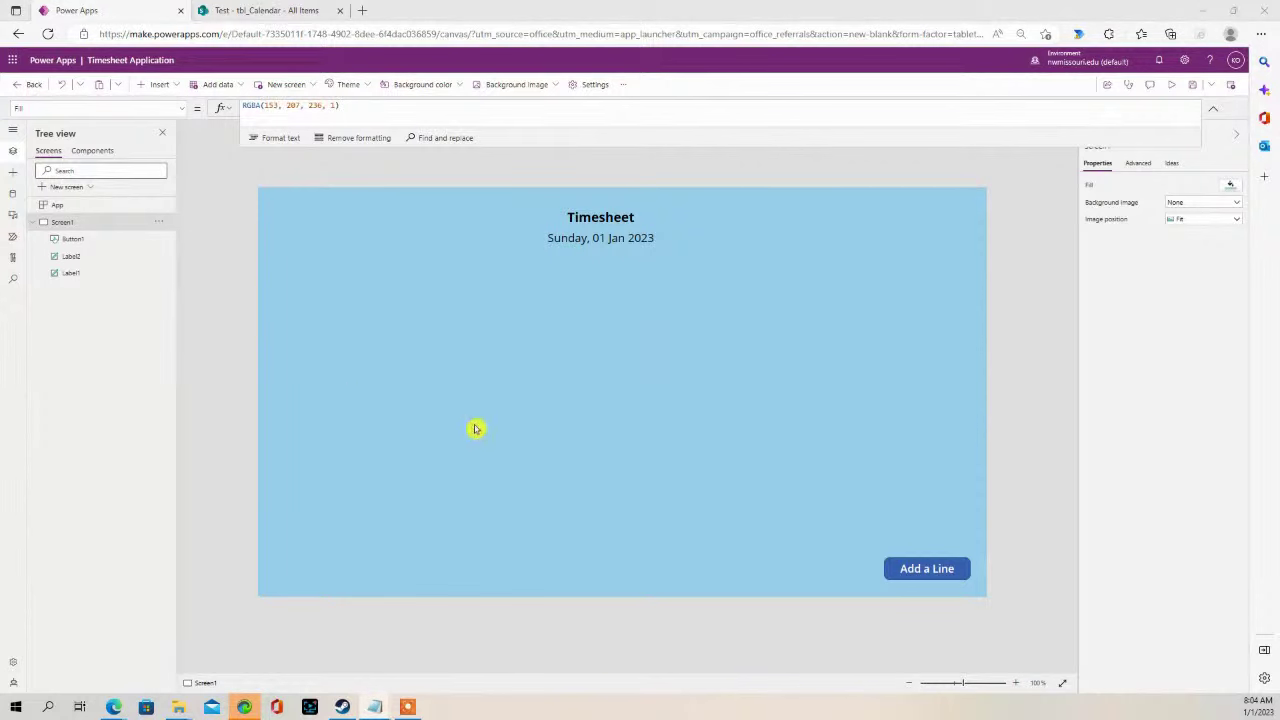
- Insert a vertical gallery and switch its layout to Blank
left_click(216, 85)
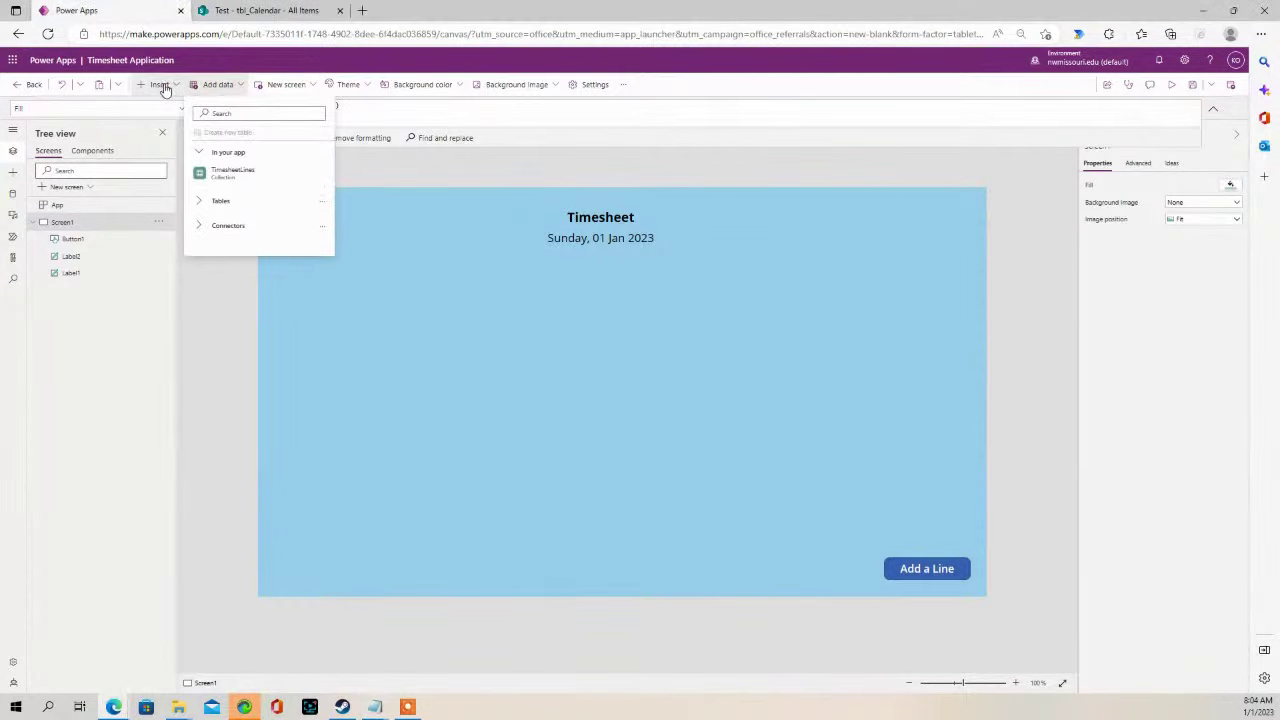
left_click(177, 87)
left_click(177, 86)
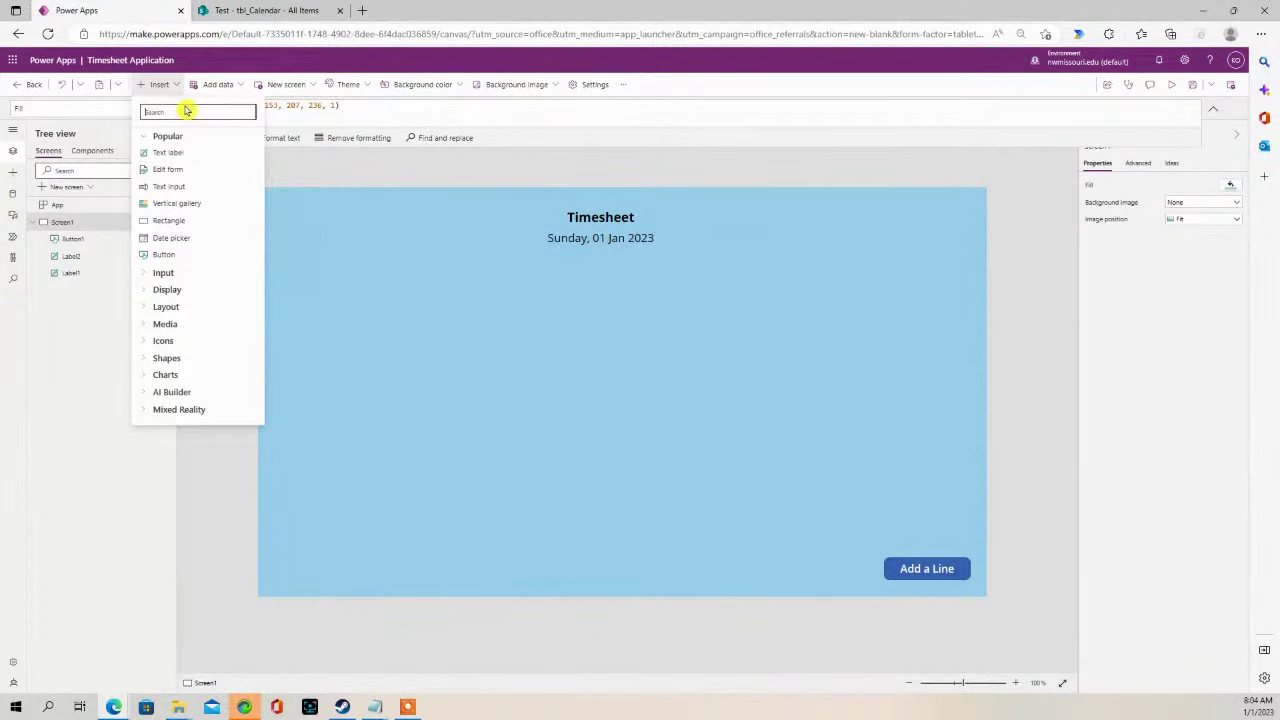
left_click(200, 205)
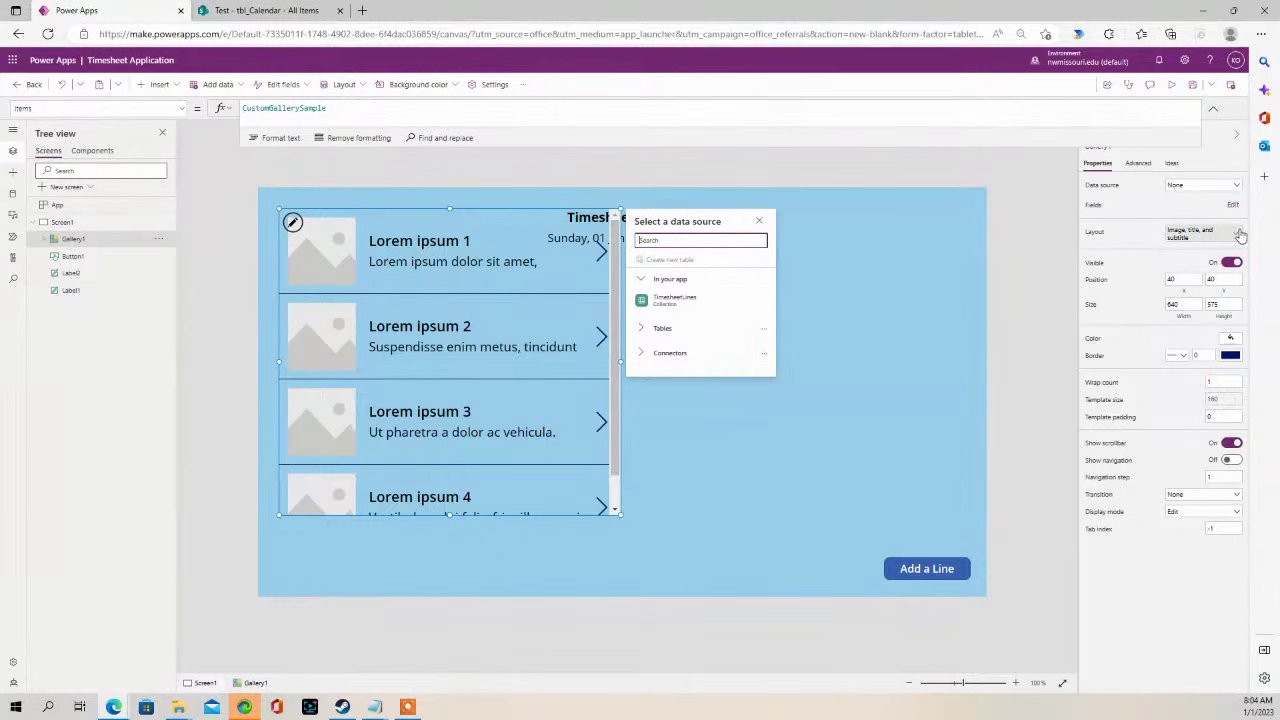
left_click(1205, 234)
left_click(1053, 335)
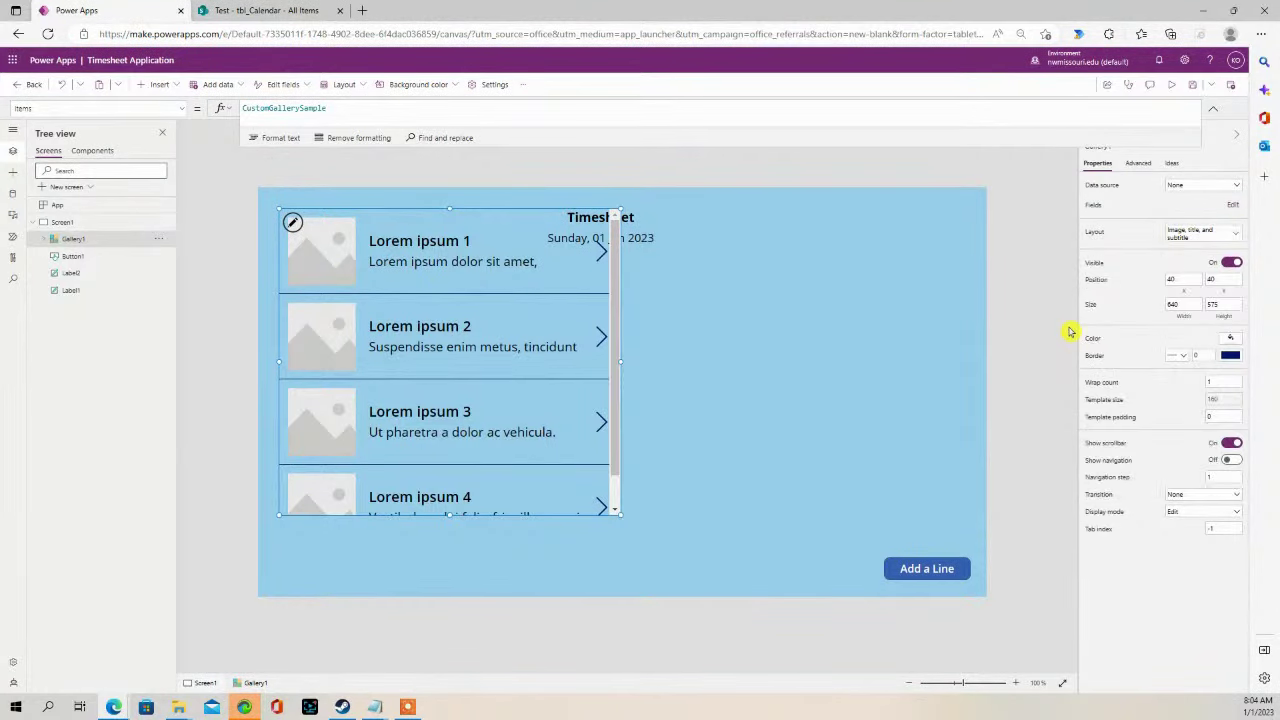
- Resize the gallery across the screen between the date and the Add a Line button
left_click_drag(534, 364, 537, 417)
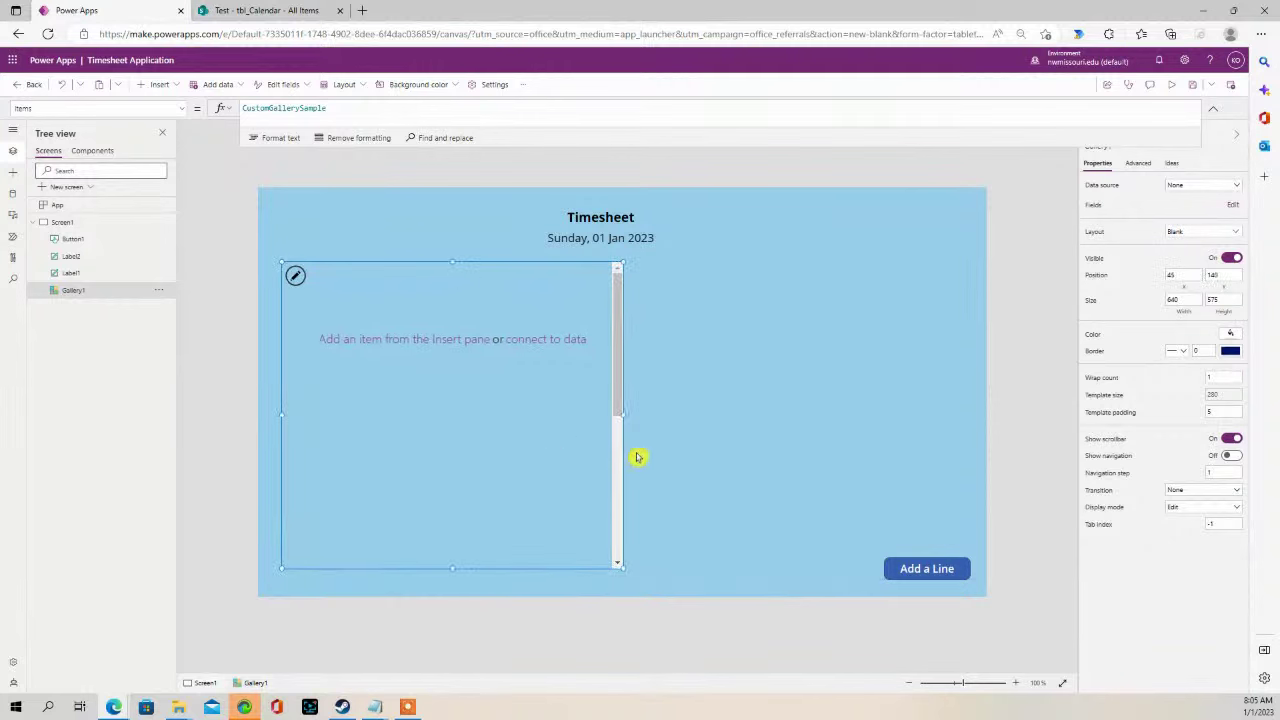
left_click_drag(621, 415, 986, 420)
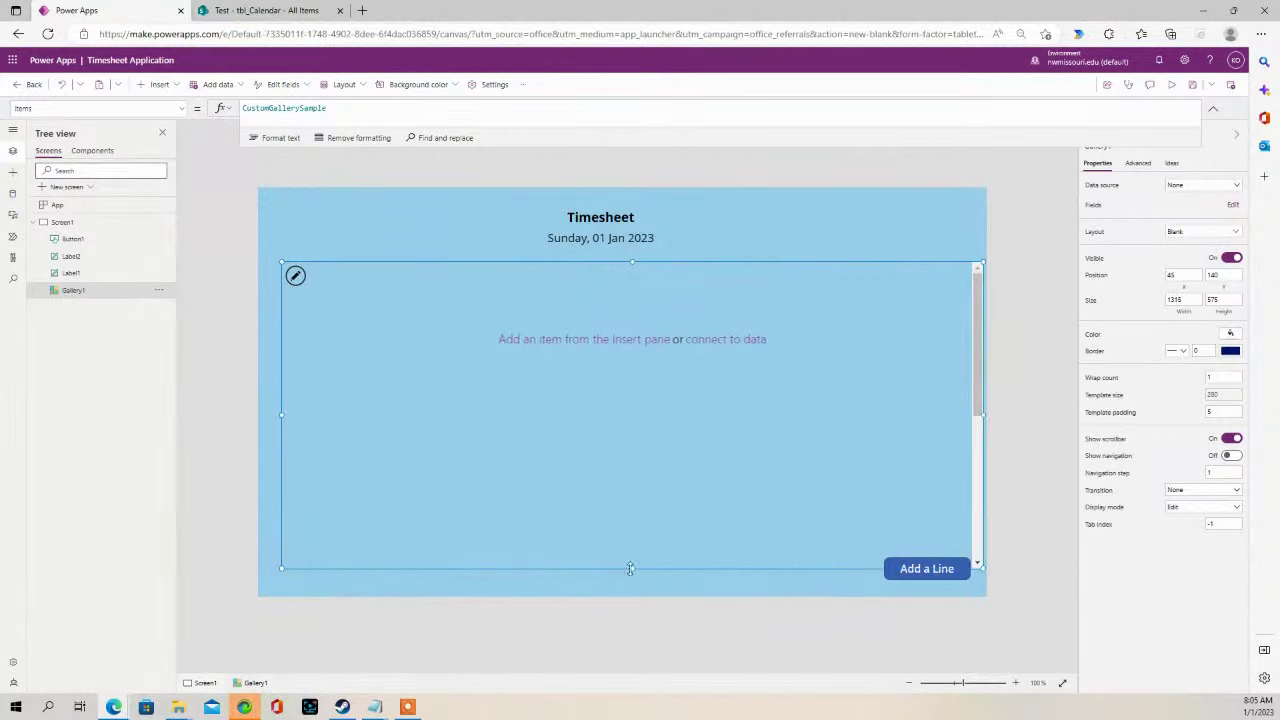
left_click_drag(632, 568, 645, 535)
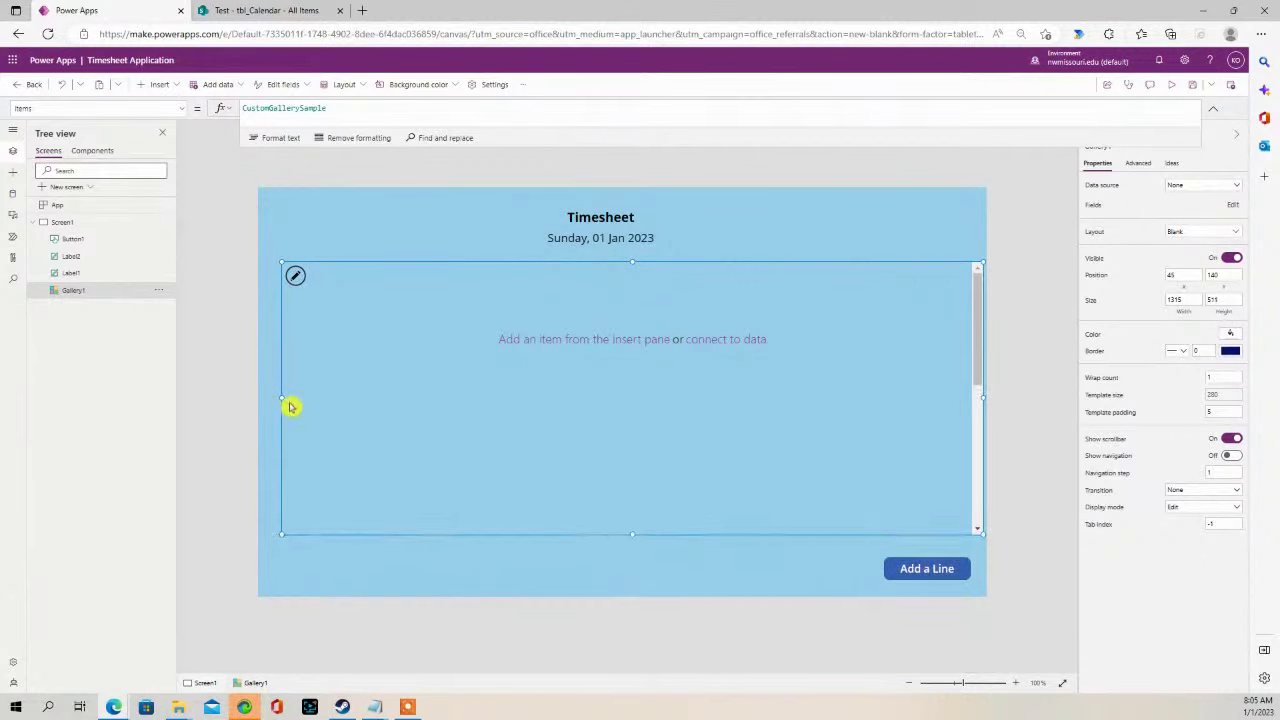
left_click_drag(281, 397, 268, 397)
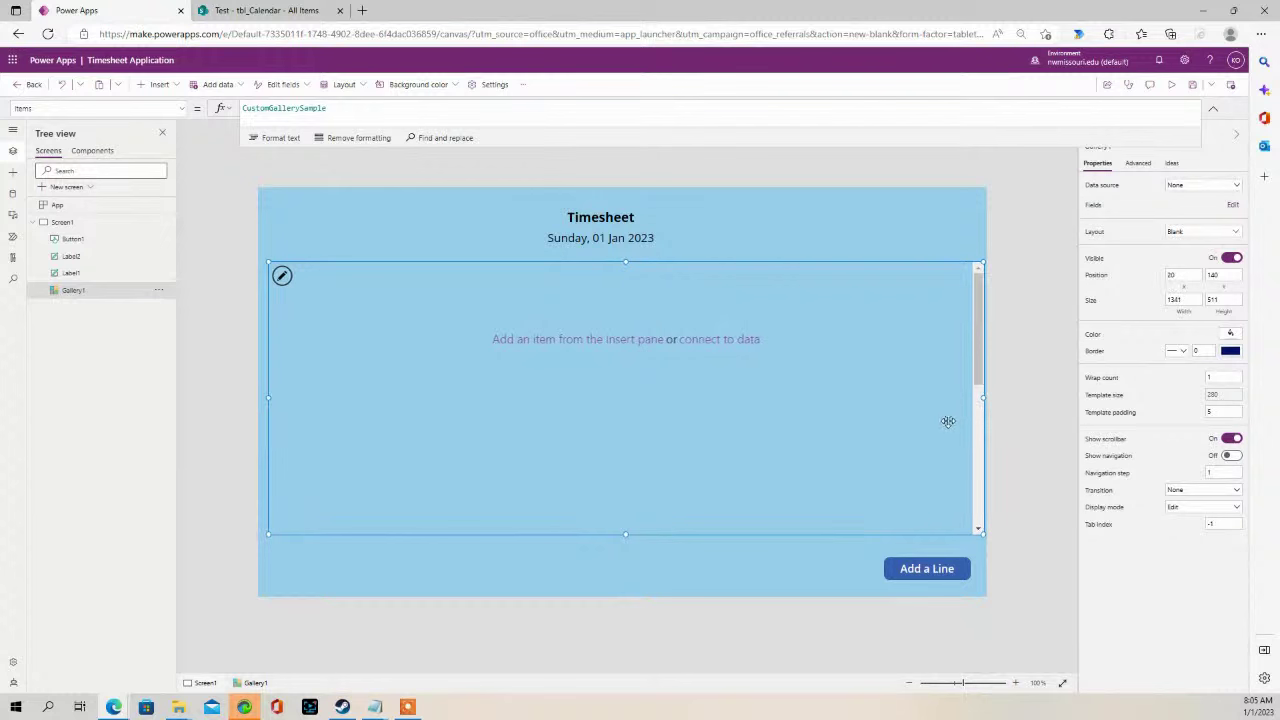
left_click_drag(984, 397, 977, 399)
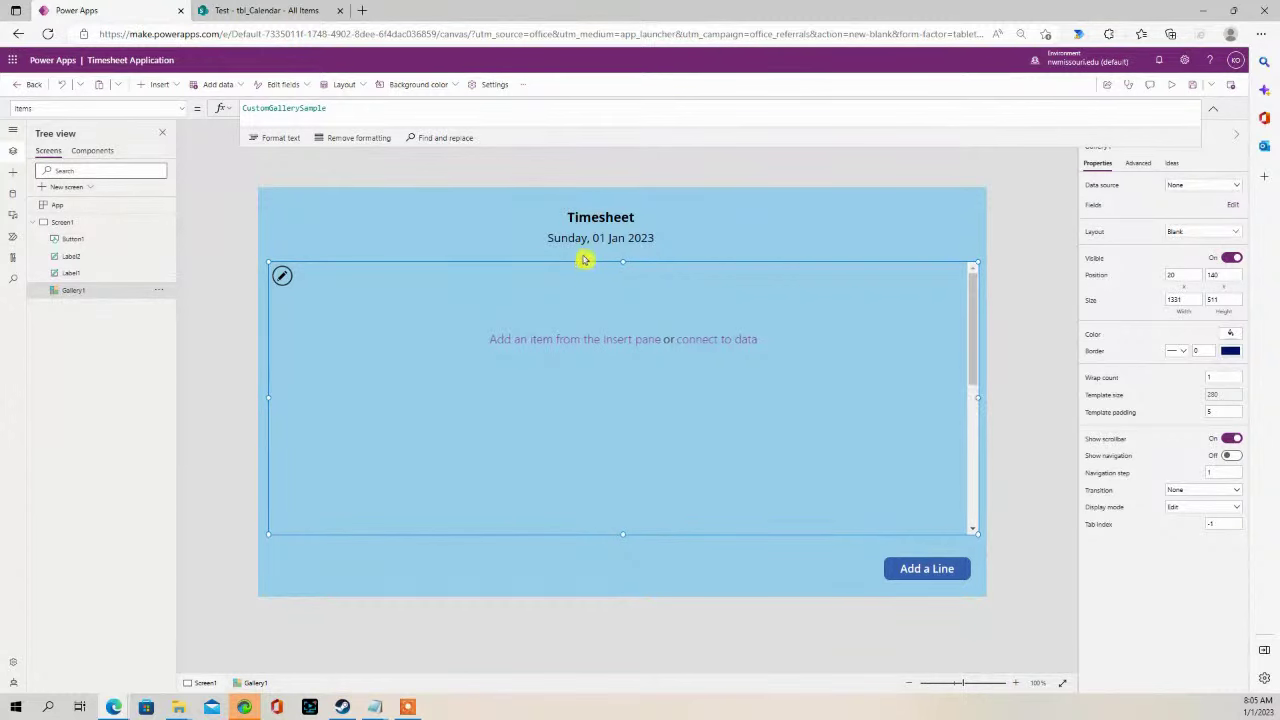
left_click_drag(625, 262, 624, 275)
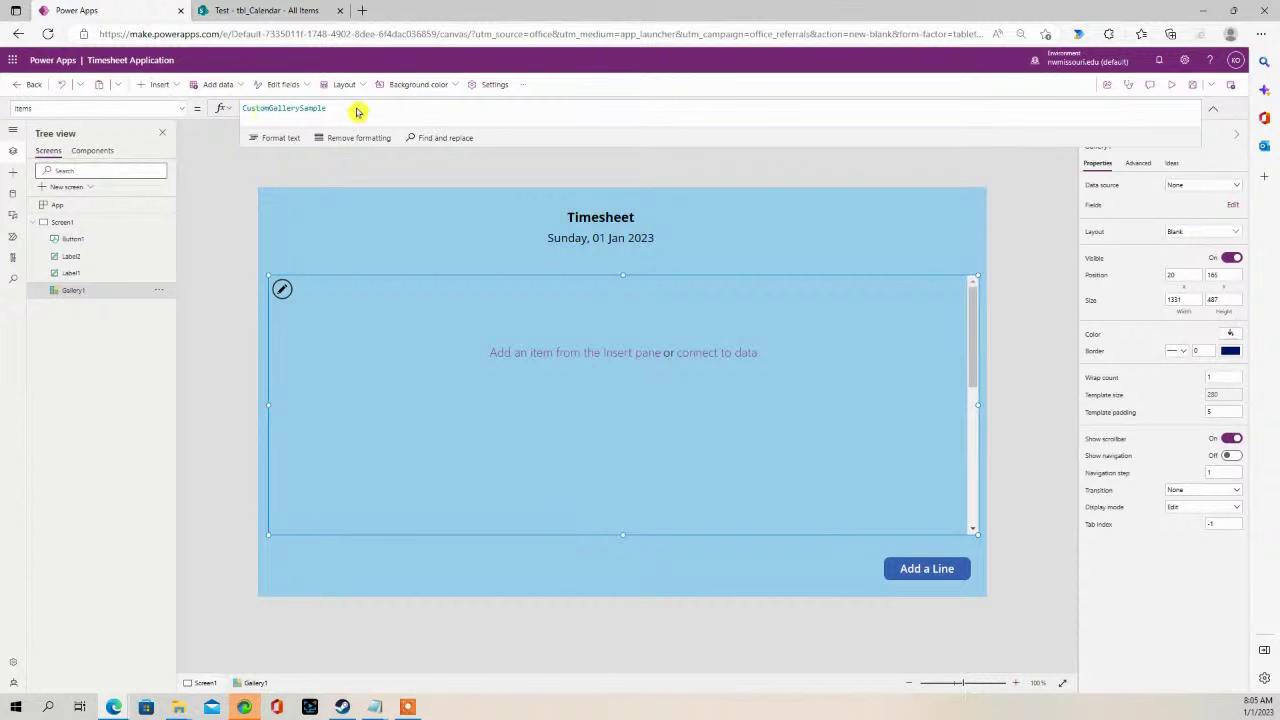
- Replace Gallery1's sample Items with the TimesheetLines collection
double_click(322, 109)
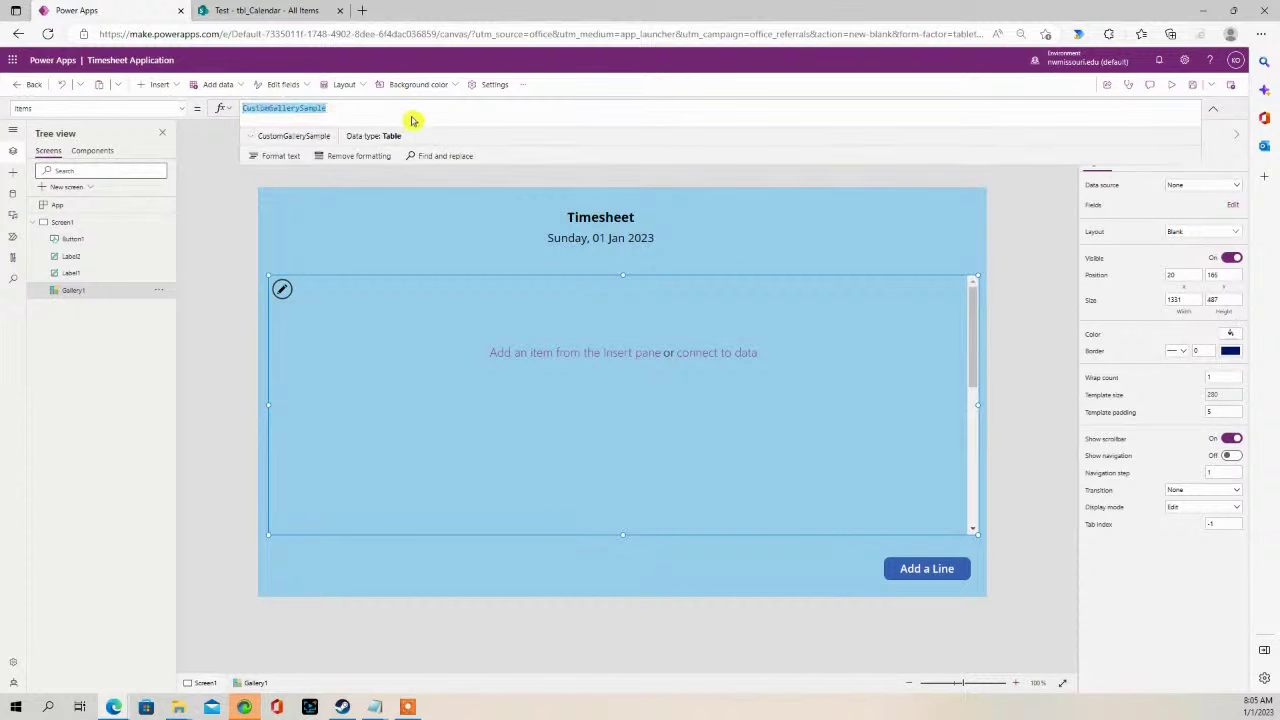
type("tim")
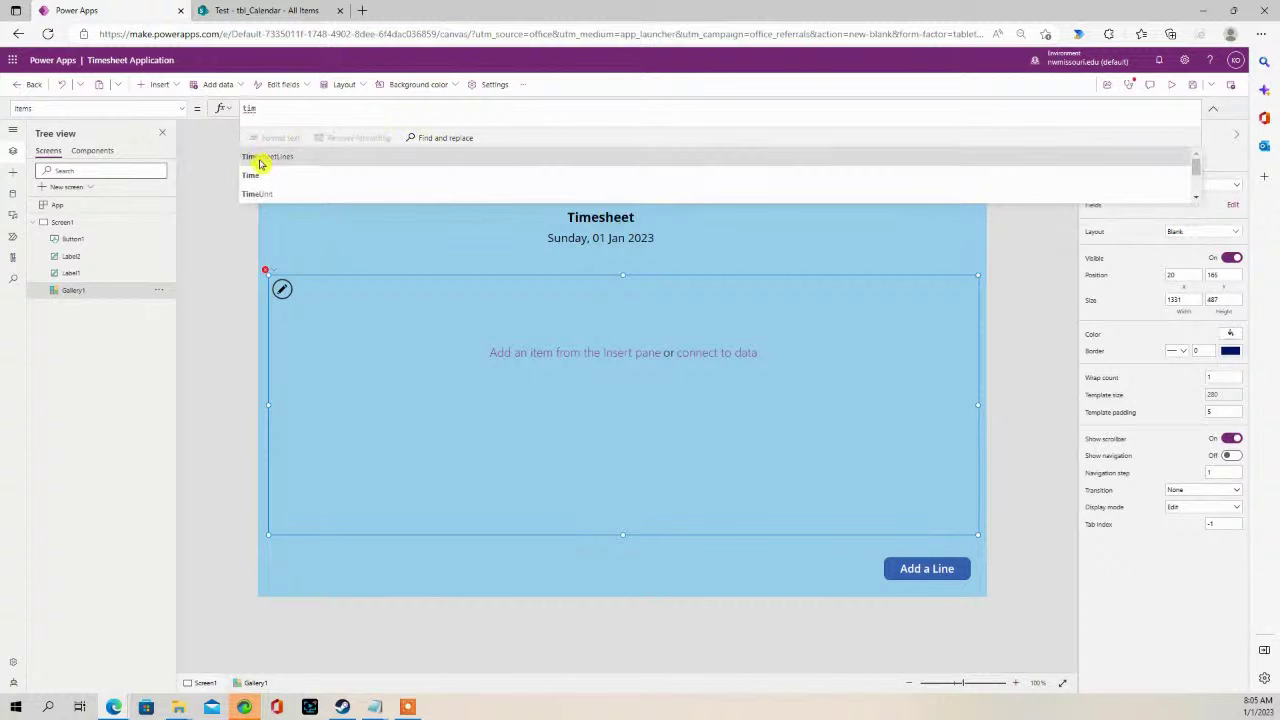
left_click(260, 158)
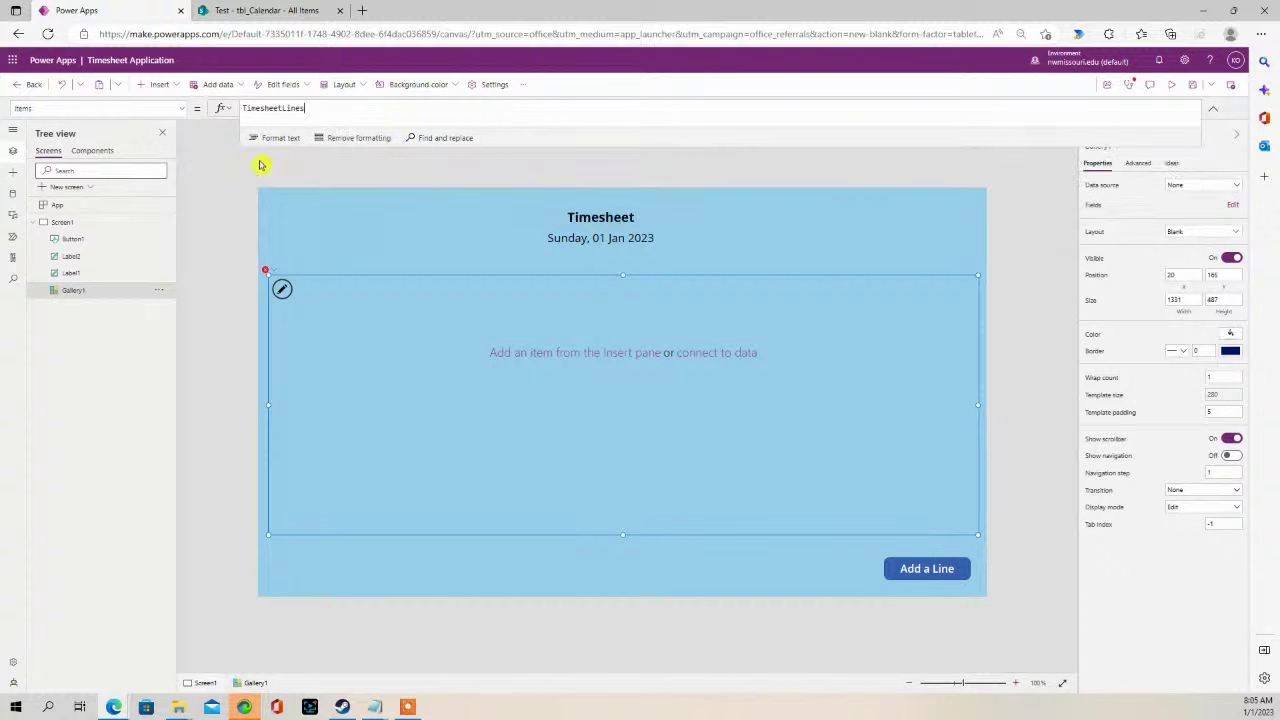
left_click(282, 232)
left_click(333, 323)
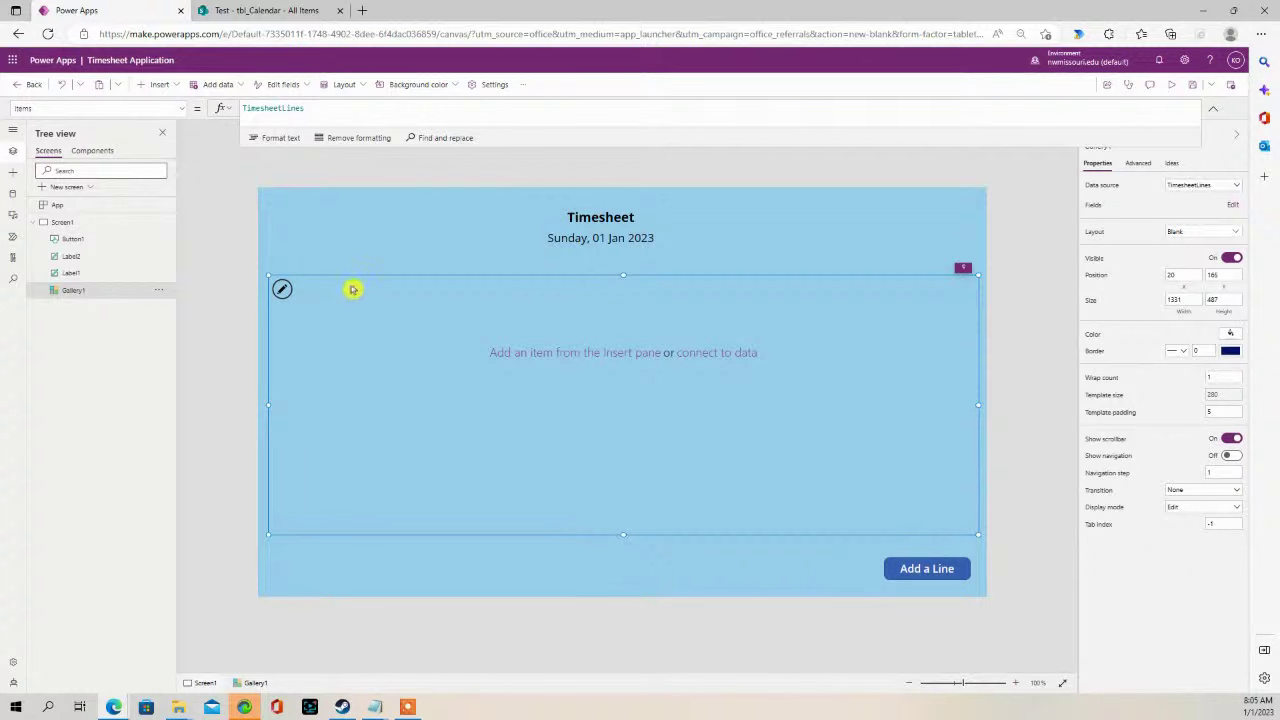
left_click(281, 231)
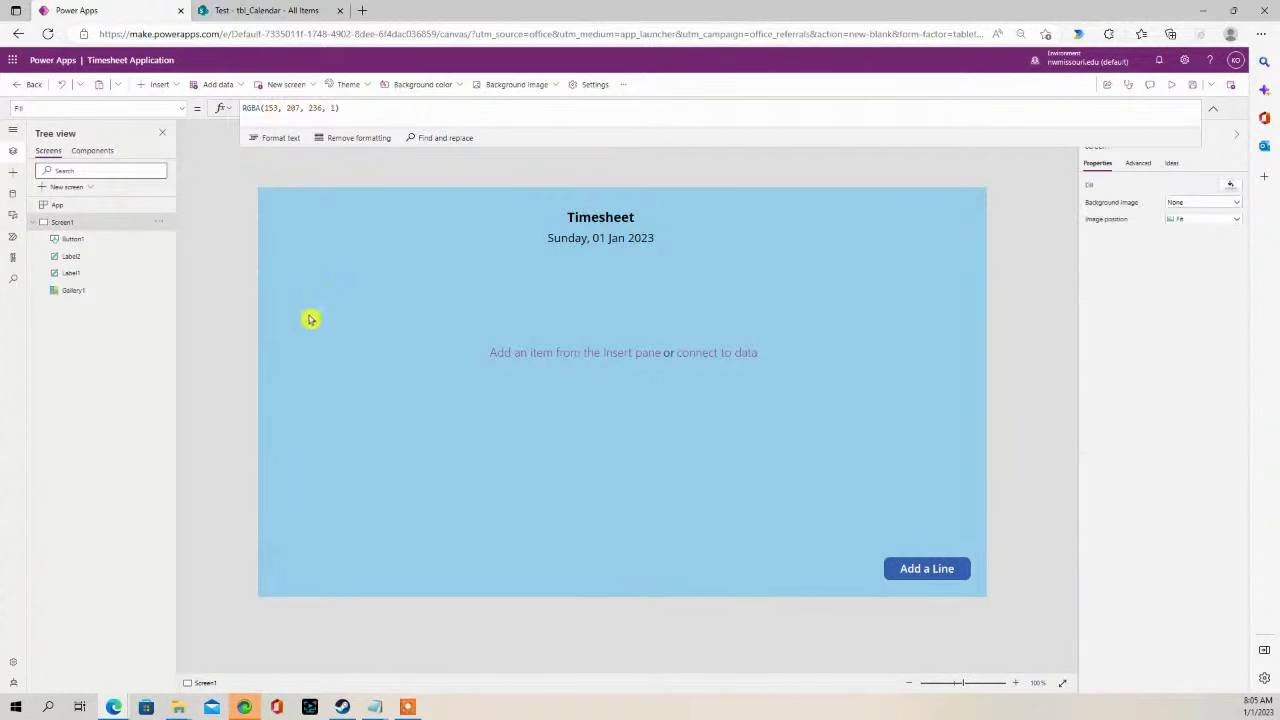
- Add a text label reading 'Week' above the gallery at the left
left_click(310, 319)
left_click(288, 236)
left_click(466, 327)
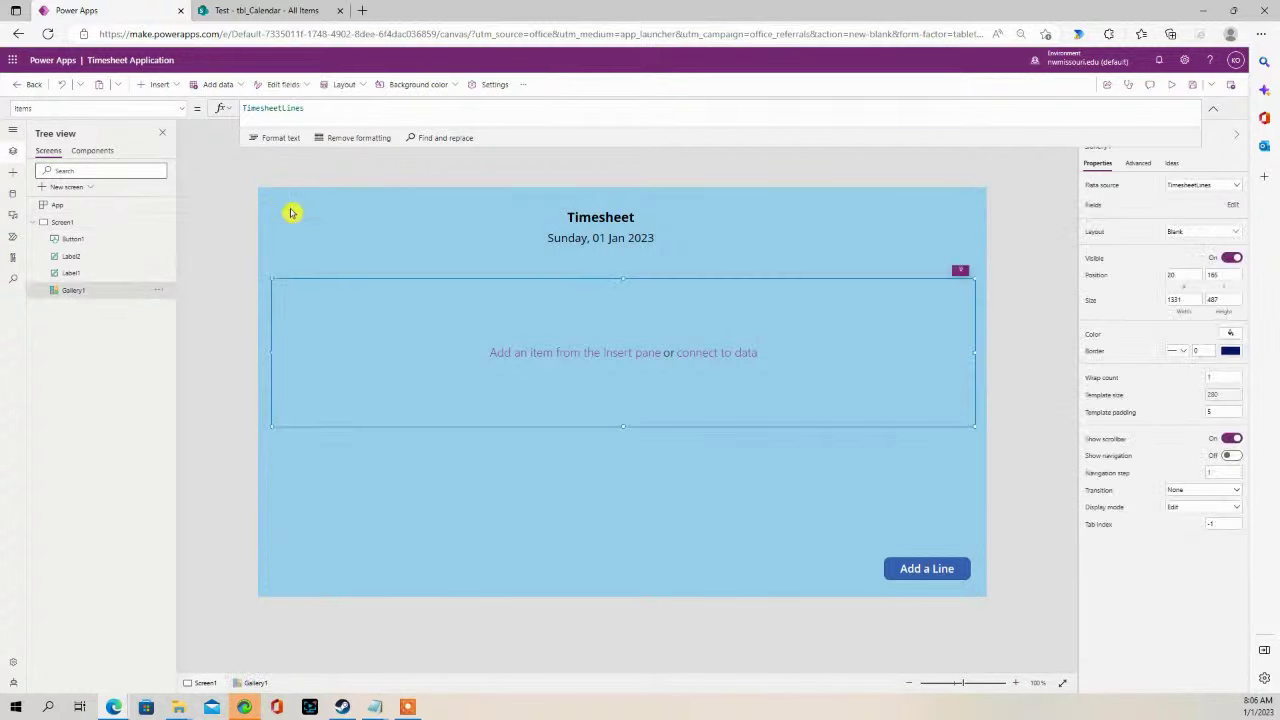
left_click(291, 212)
left_click(178, 87)
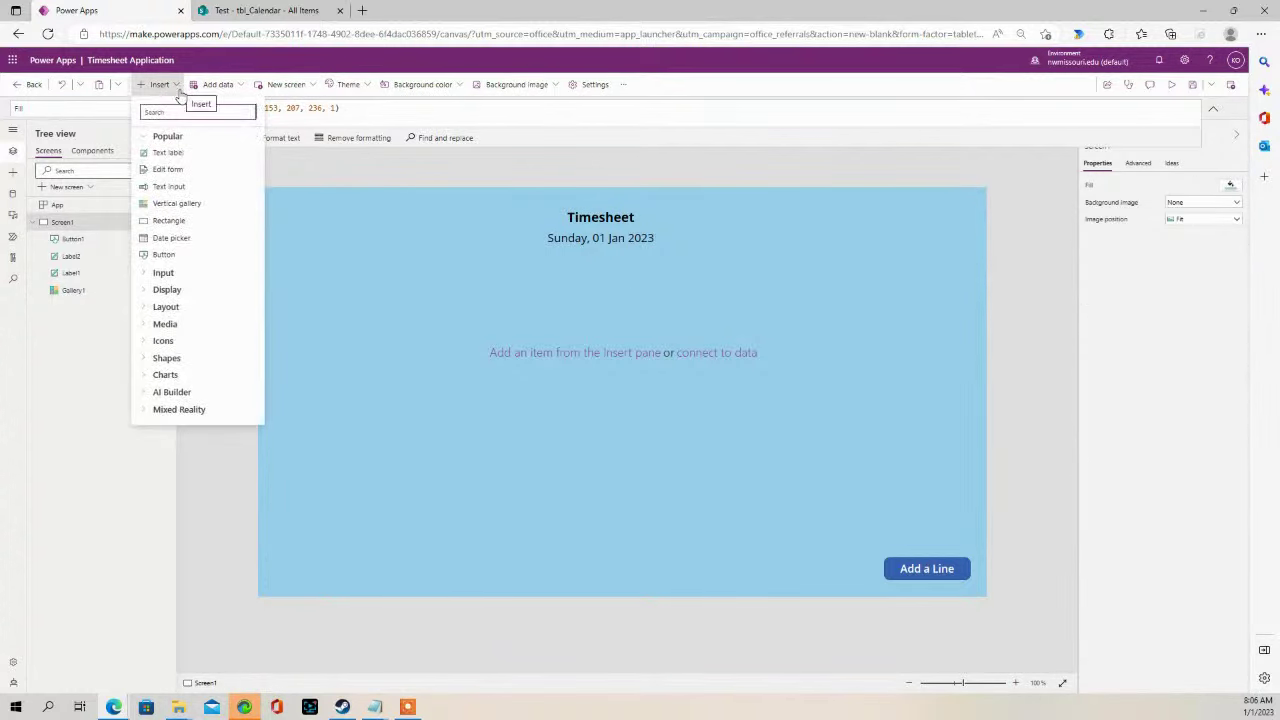
left_click(189, 156)
left_click_drag(310, 218, 312, 264)
left_click(360, 349)
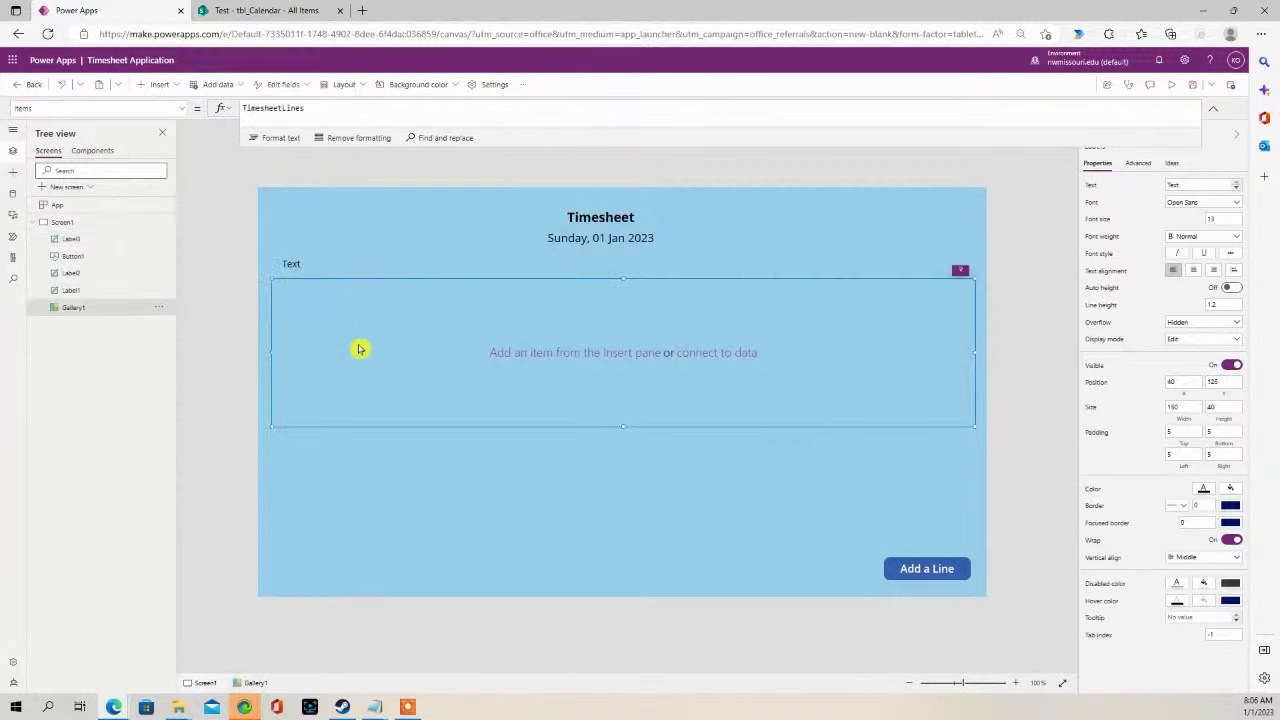
left_click(299, 262)
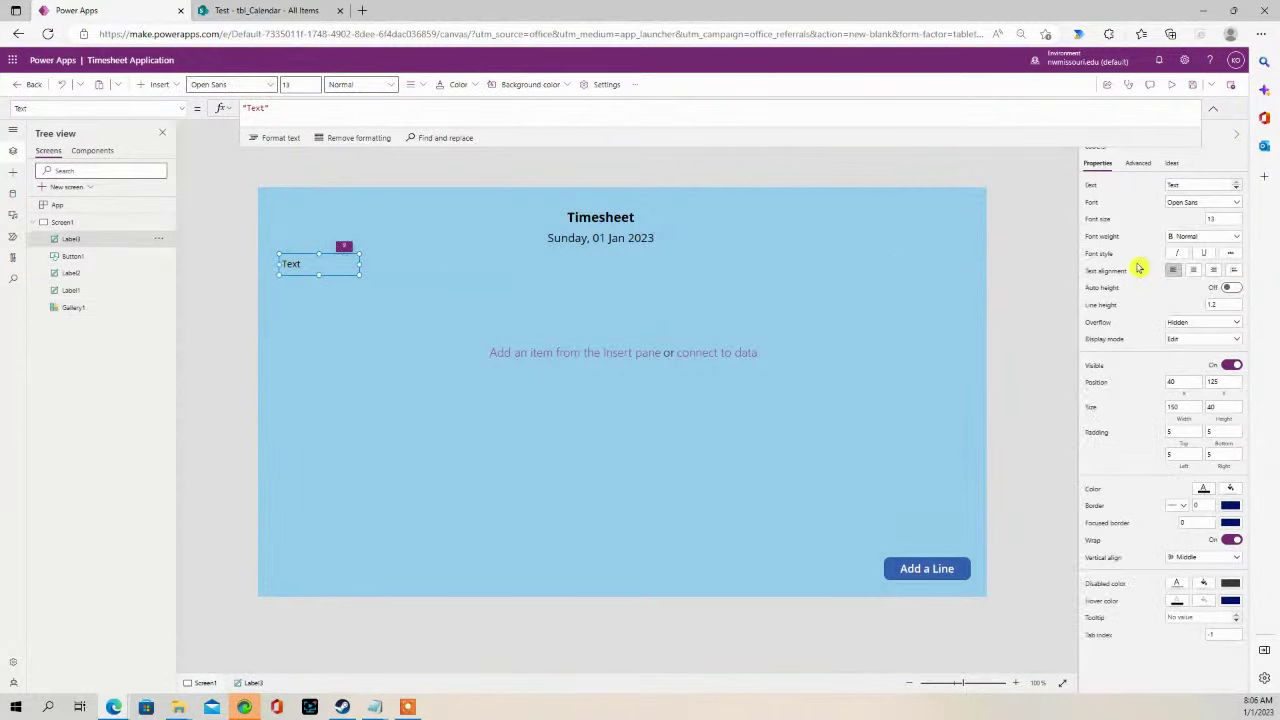
left_click(1185, 186)
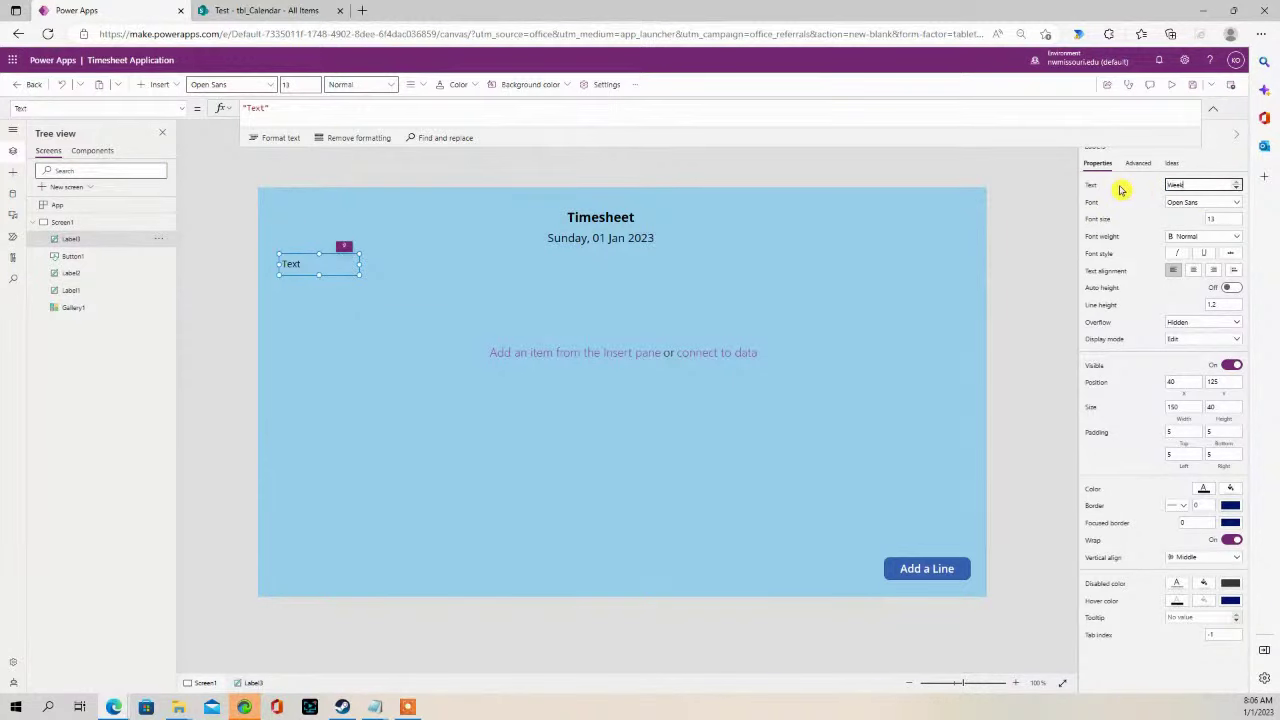
type("Week")
left_click(1037, 257)
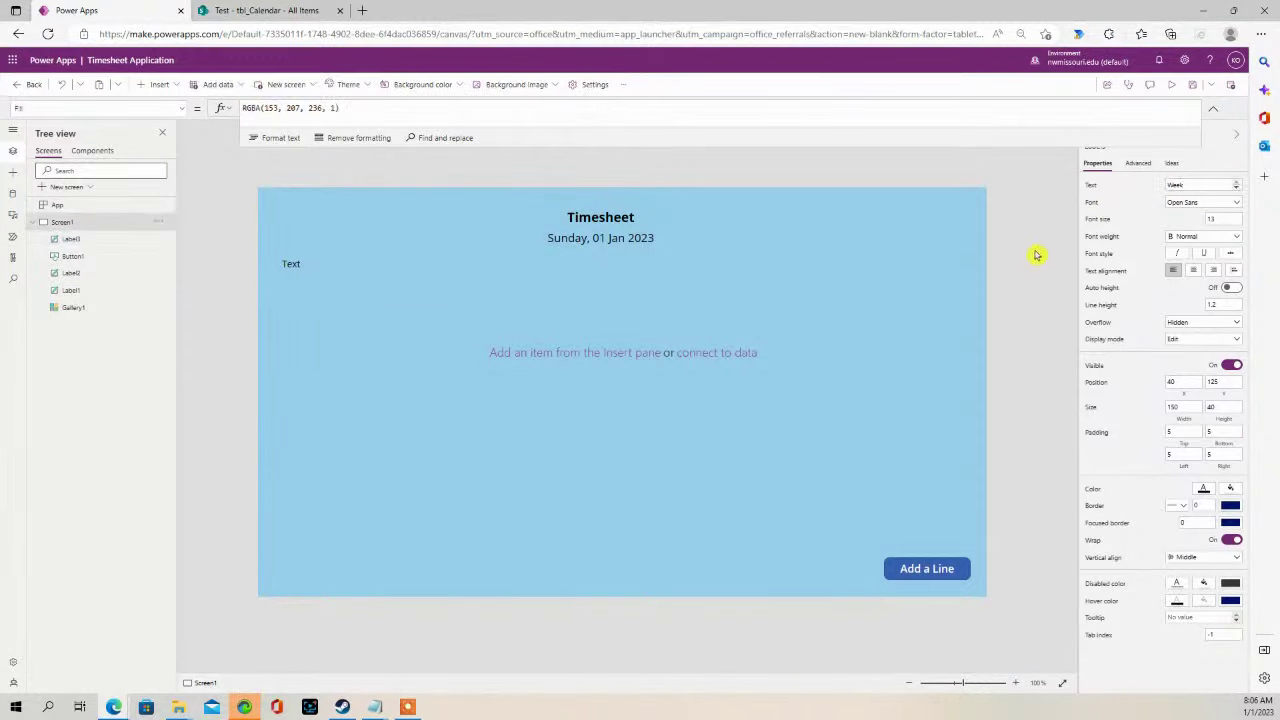
- Narrow the Week label to half its width and paste a duplicate of it
left_click(295, 265)
left_click_drag(360, 265, 320, 264)
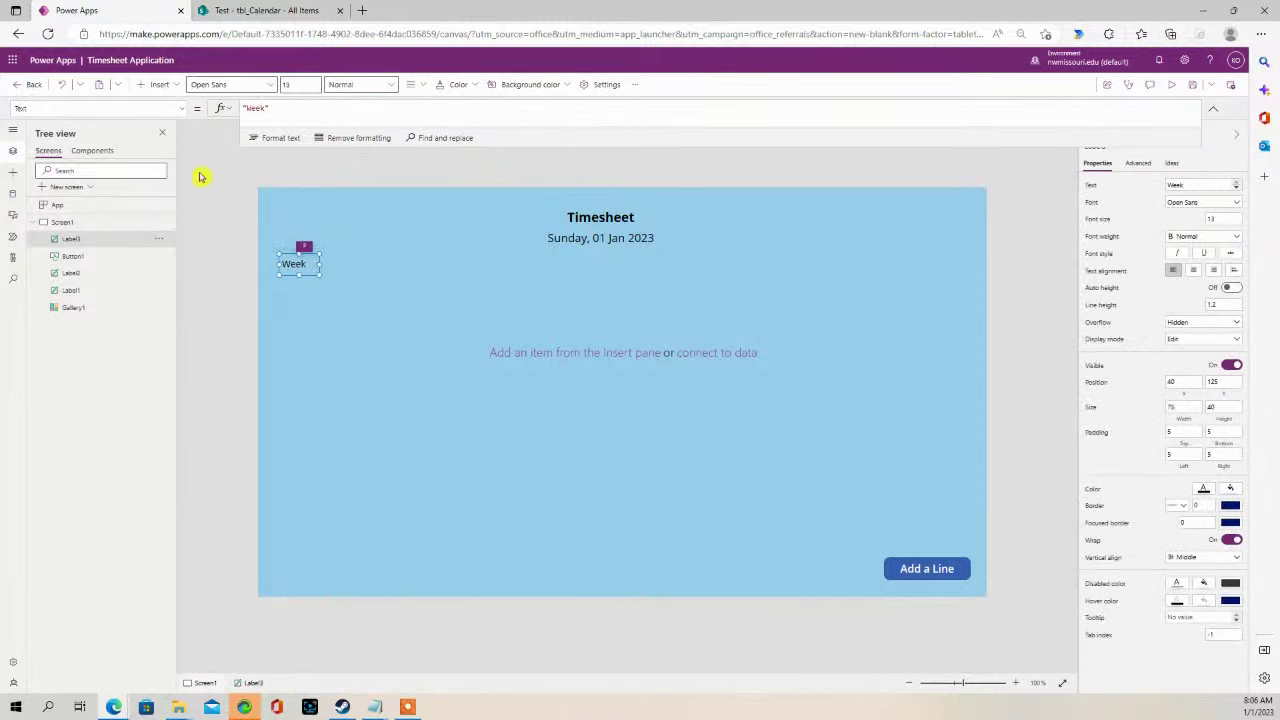
left_click(286, 249)
left_click(297, 263)
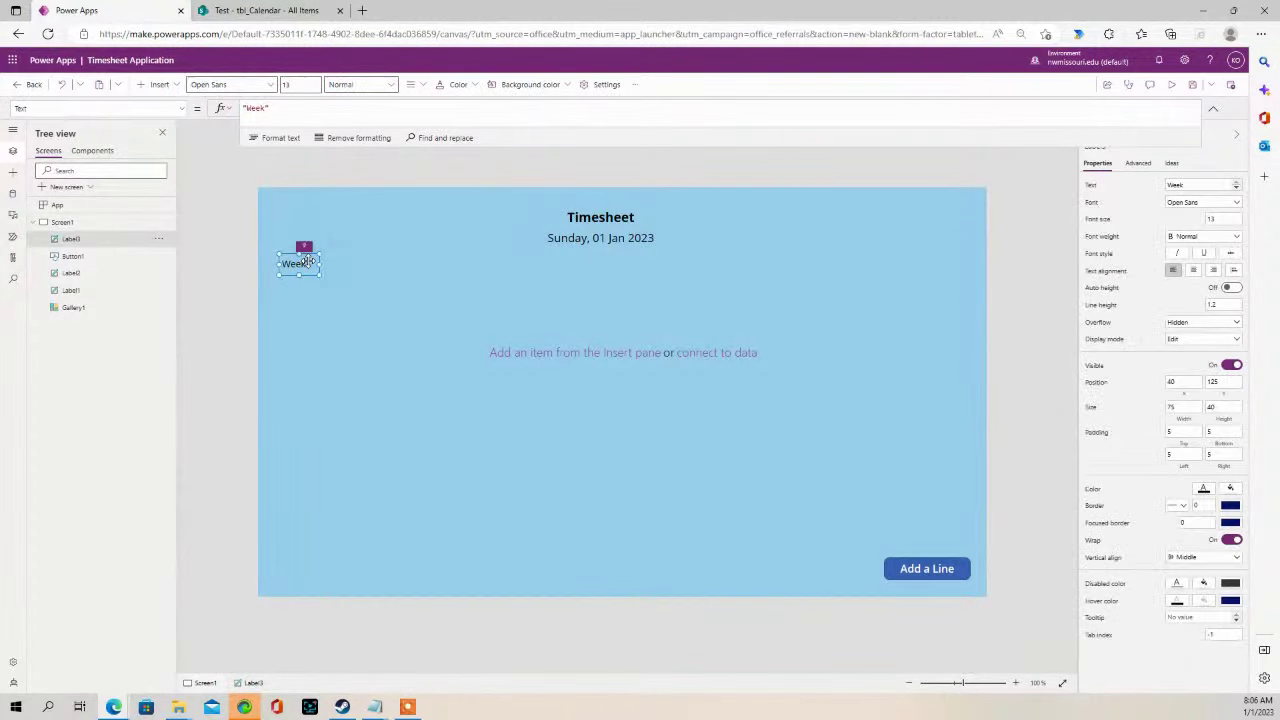
key("ctrl+c")
left_click(366, 263)
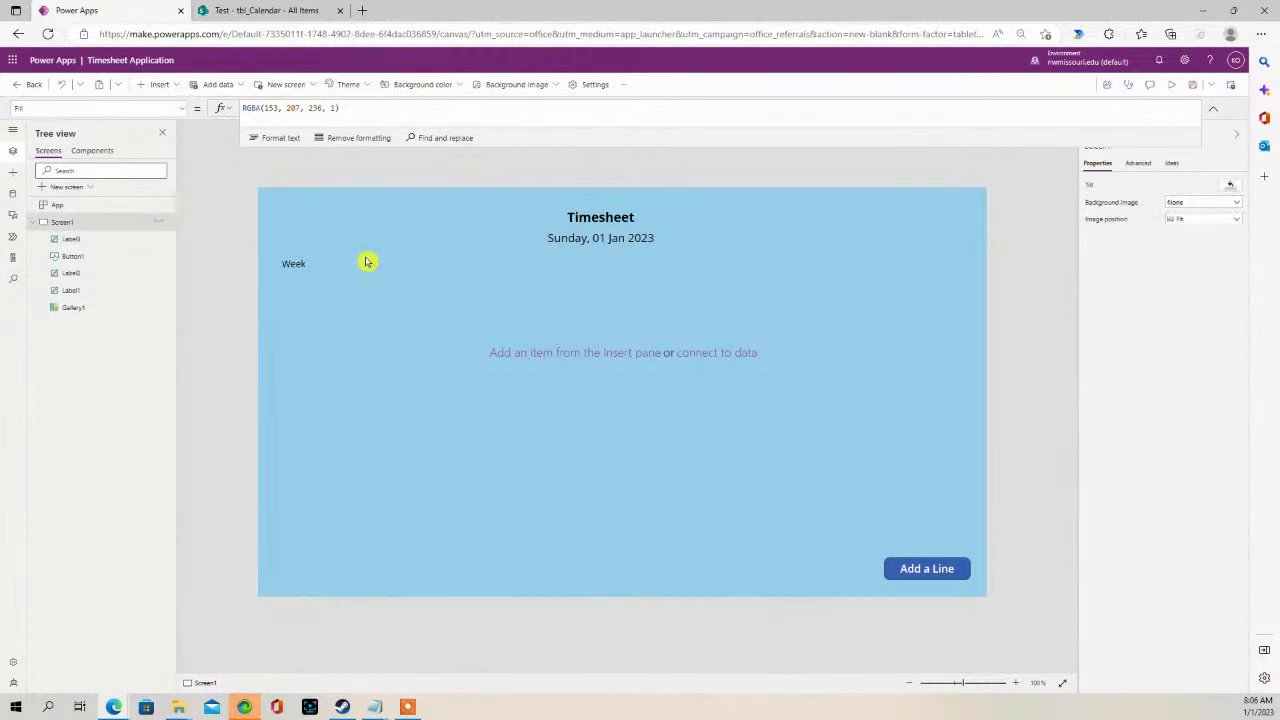
key("ctrl+v")
- Place the copy beside Week, slightly narrower, with text 'Select the Employee'
left_click_drag(286, 272, 458, 264)
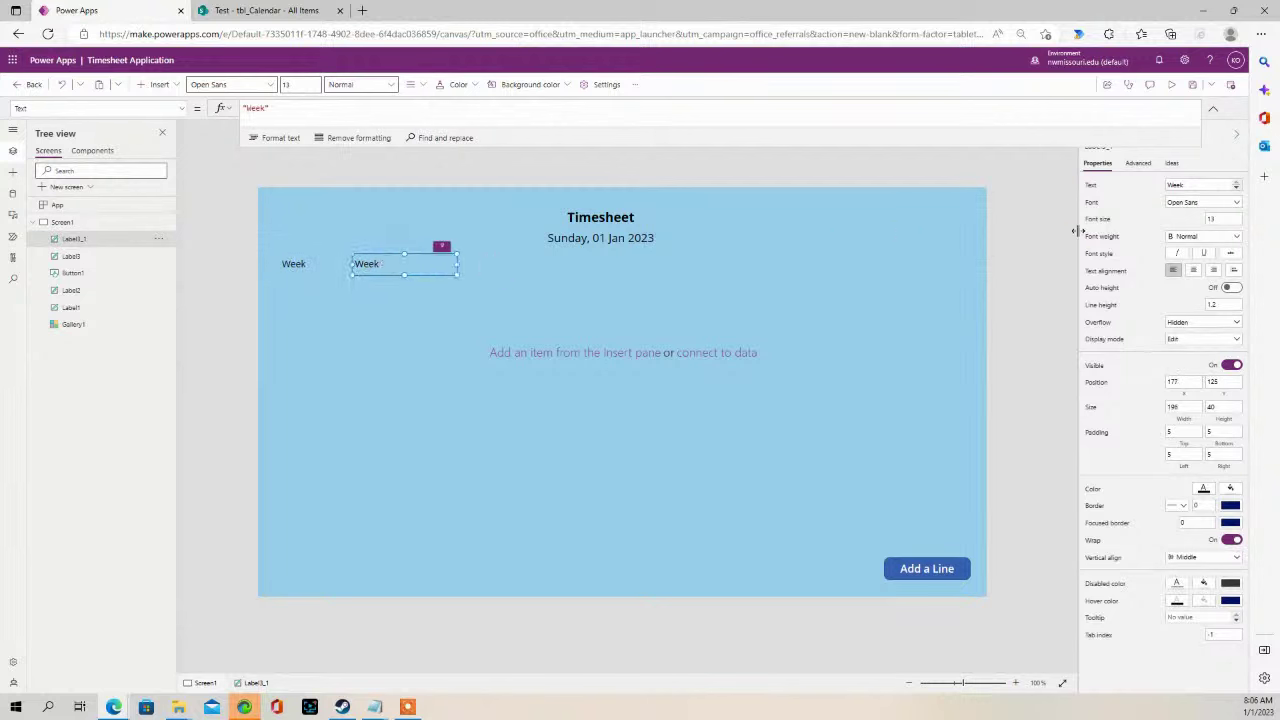
left_click_drag(1193, 185, 1125, 184)
left_click(491, 277)
left_click(411, 261)
left_click_drag(457, 263, 454, 263)
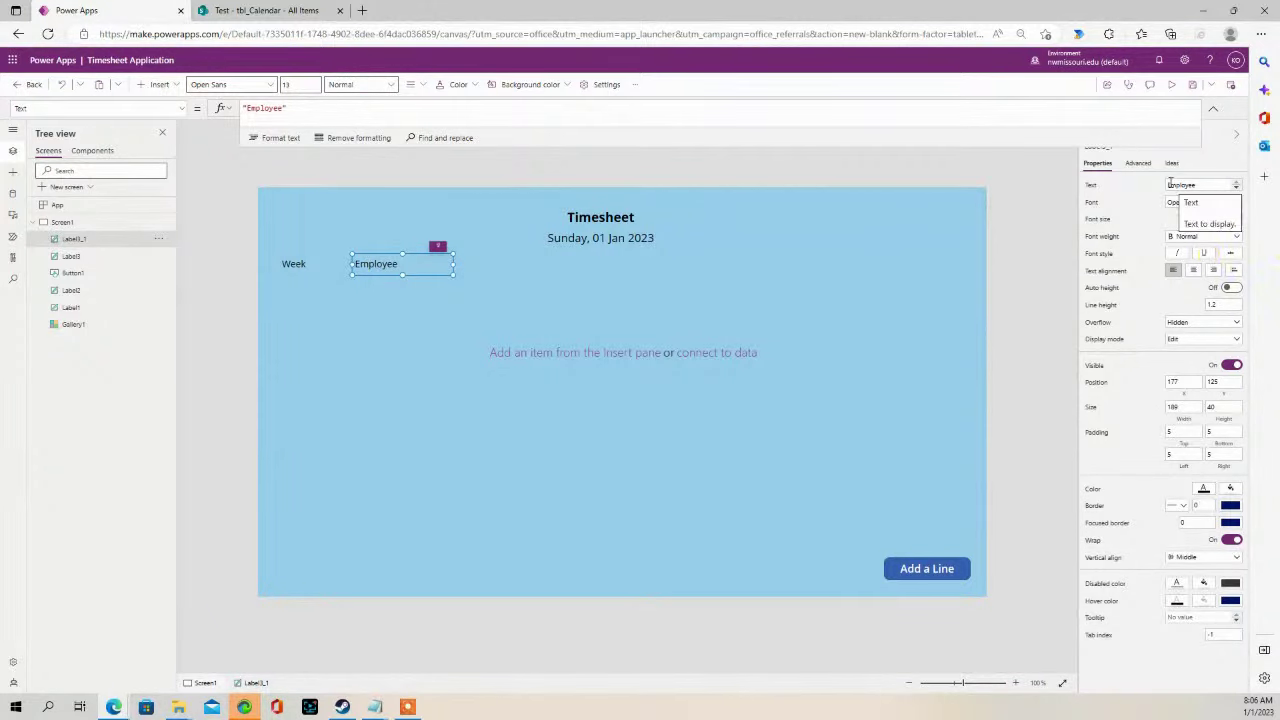
left_click(1170, 185)
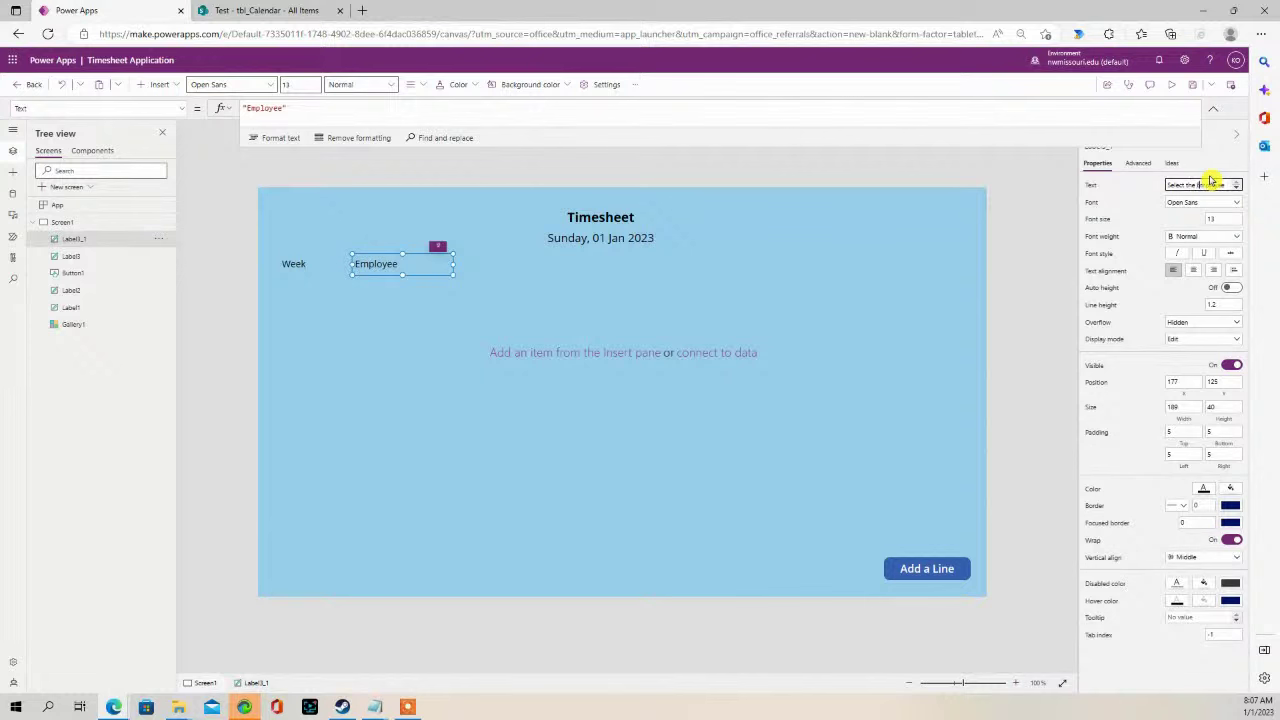
left_click(740, 285)
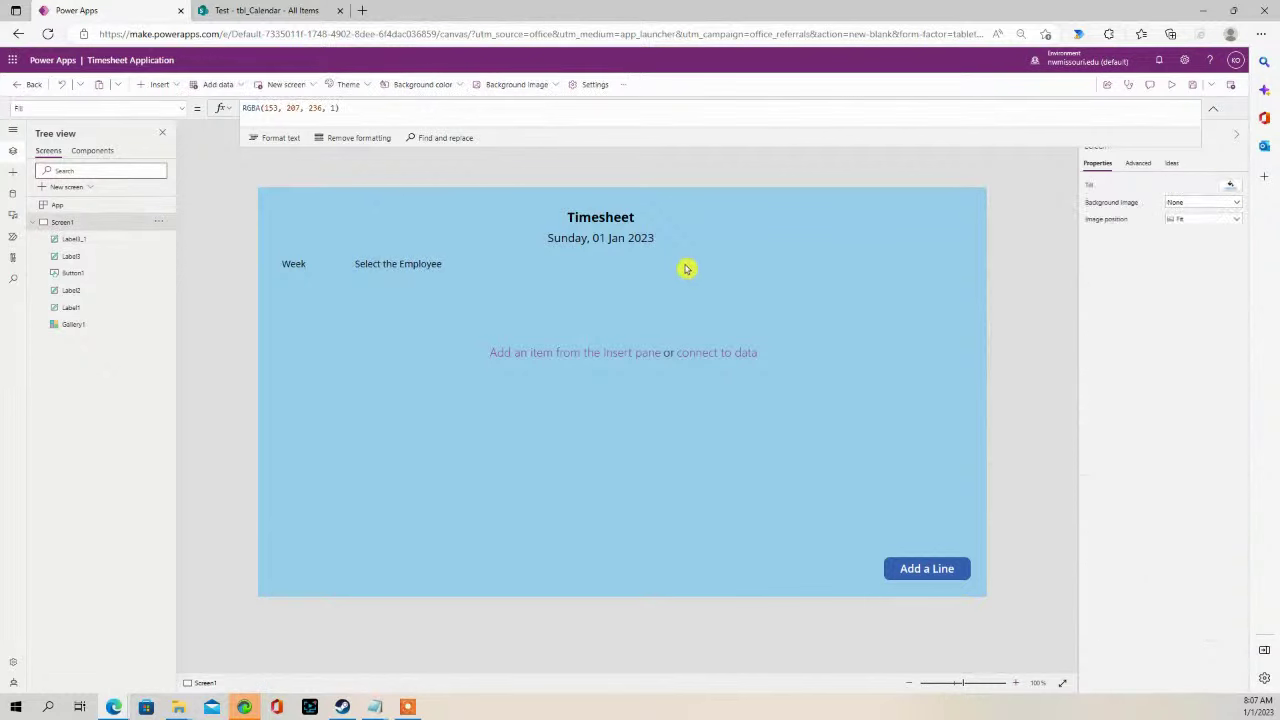
- Paste a duplicate of the Select the Employee label
left_click(418, 268)
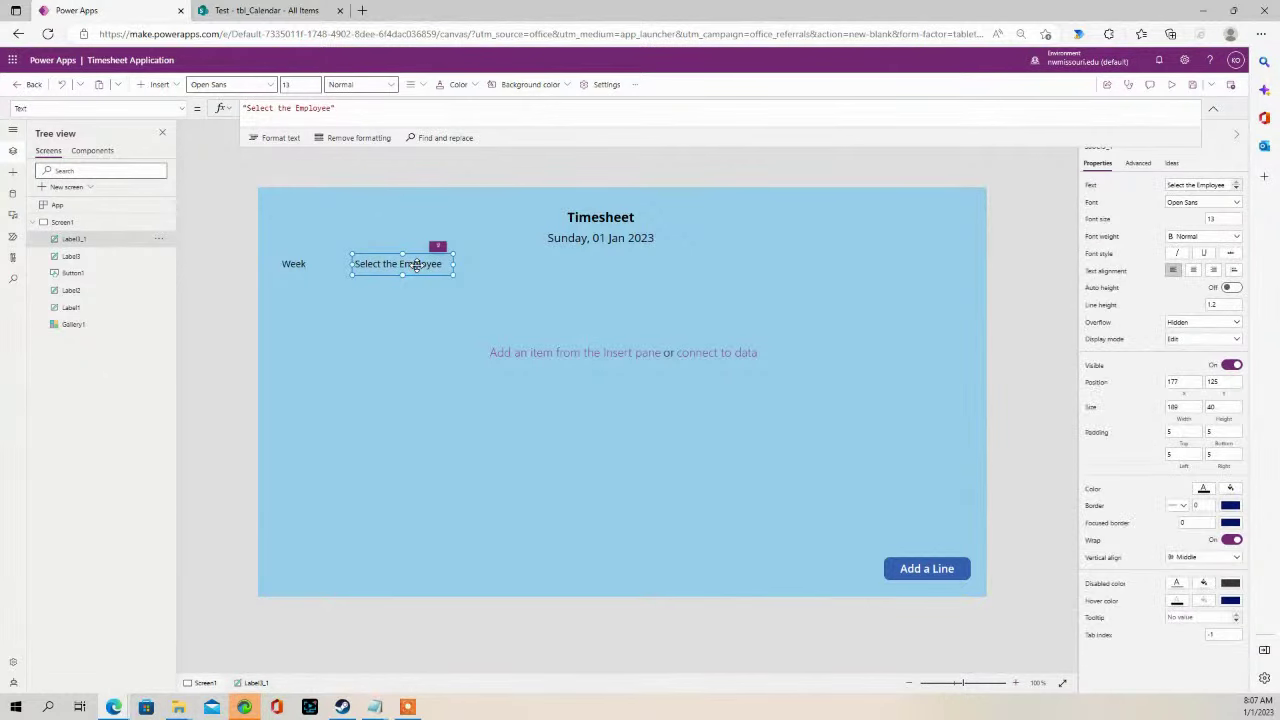
left_click(538, 277)
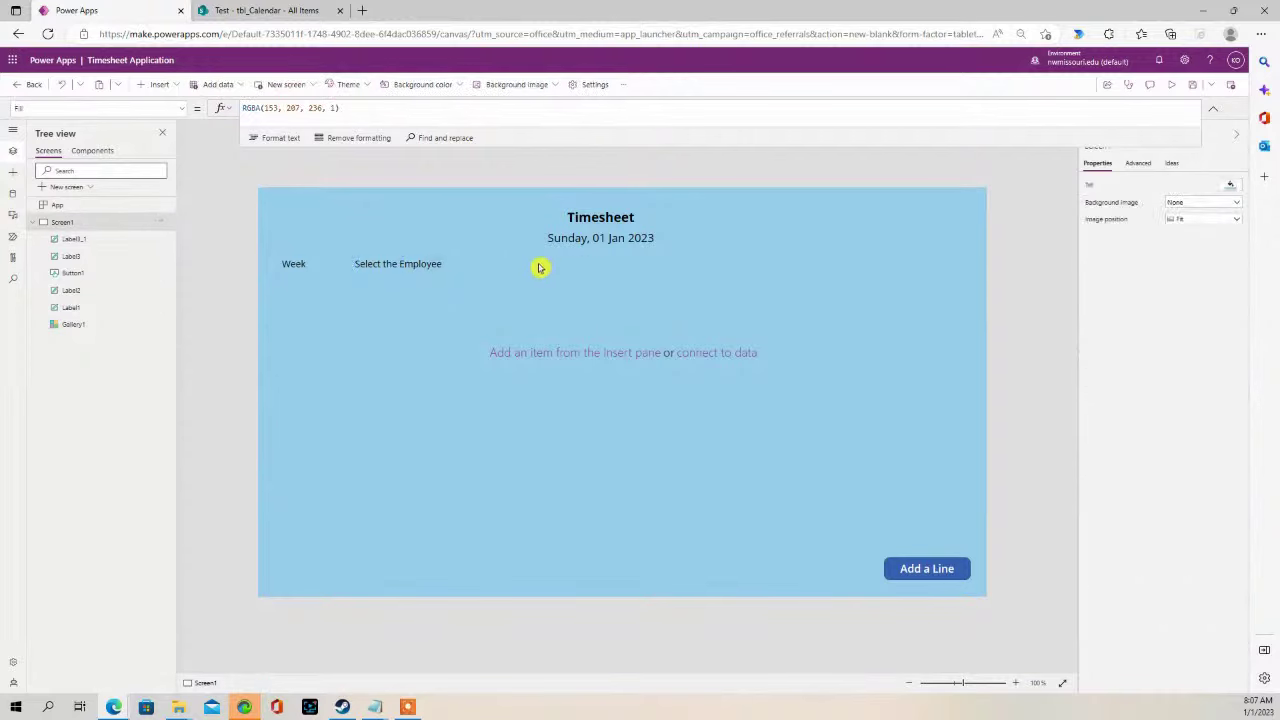
key("ctrl+v")
- Place the copy right of Select the Employee and change its text to 'Supervisor'
left_click_drag(433, 266, 538, 264)
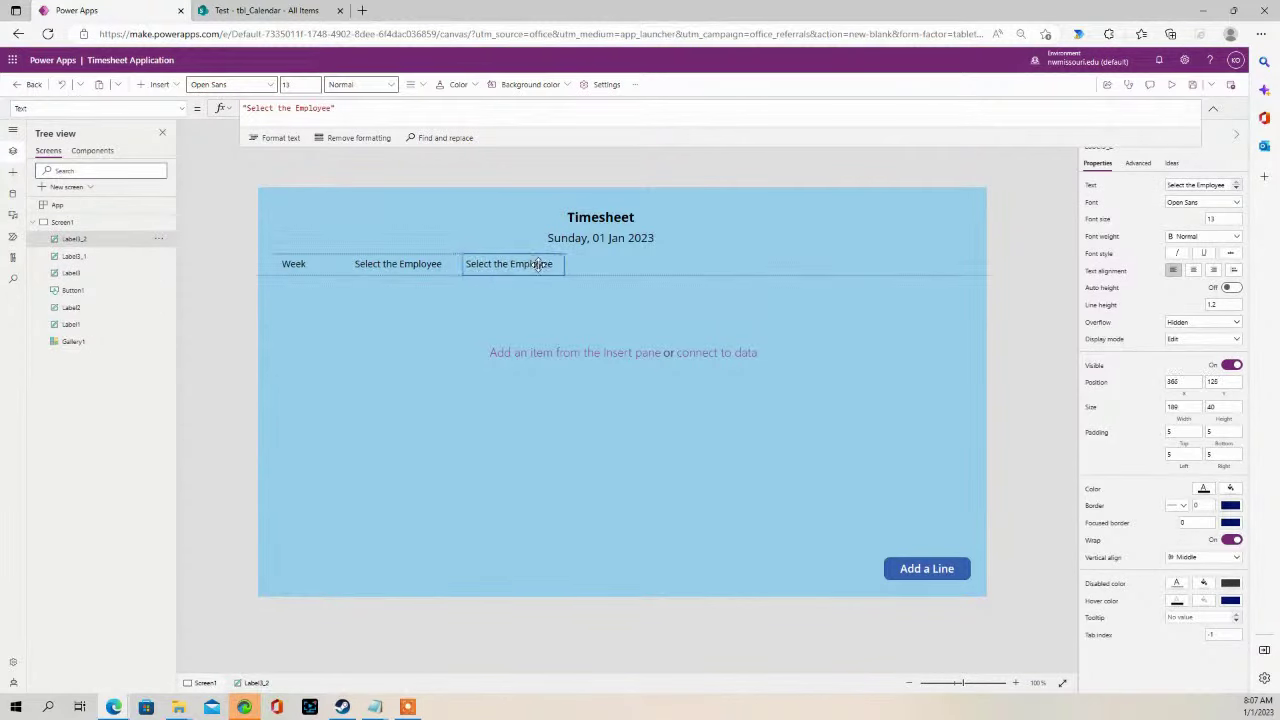
double_click(538, 264)
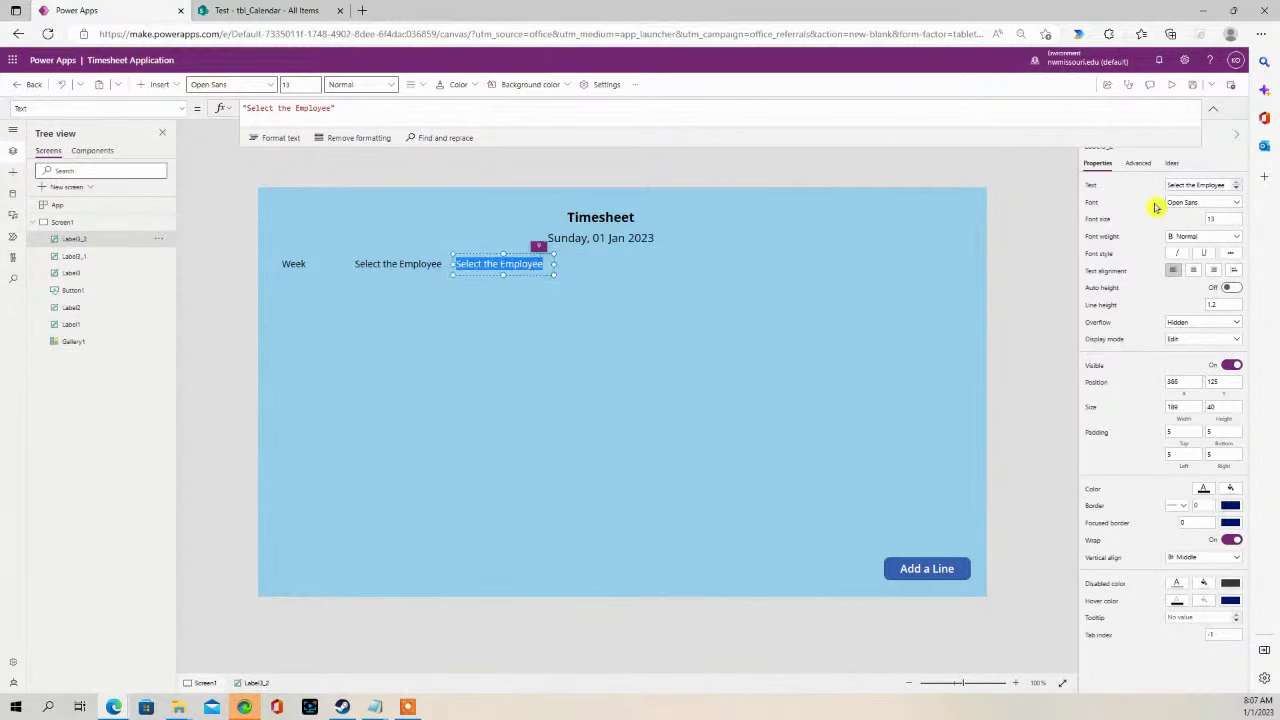
left_click(501, 263)
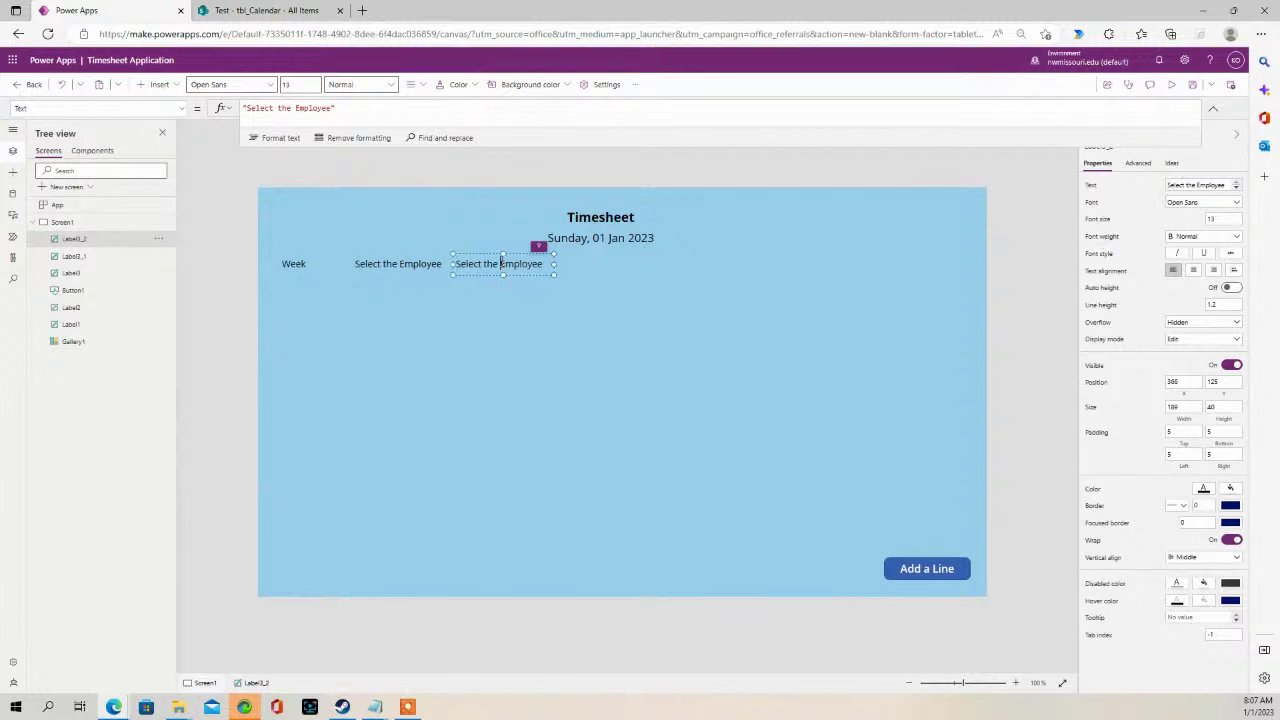
left_click(543, 263)
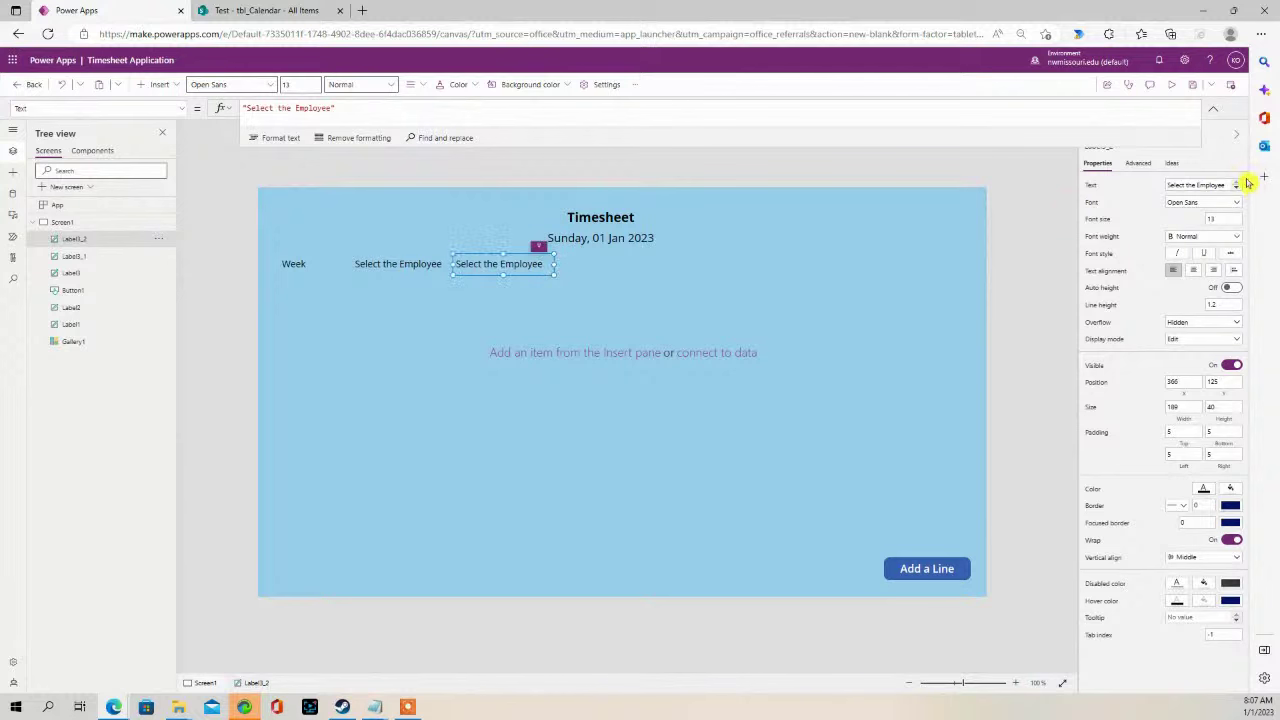
left_click_drag(1228, 185, 1122, 190)
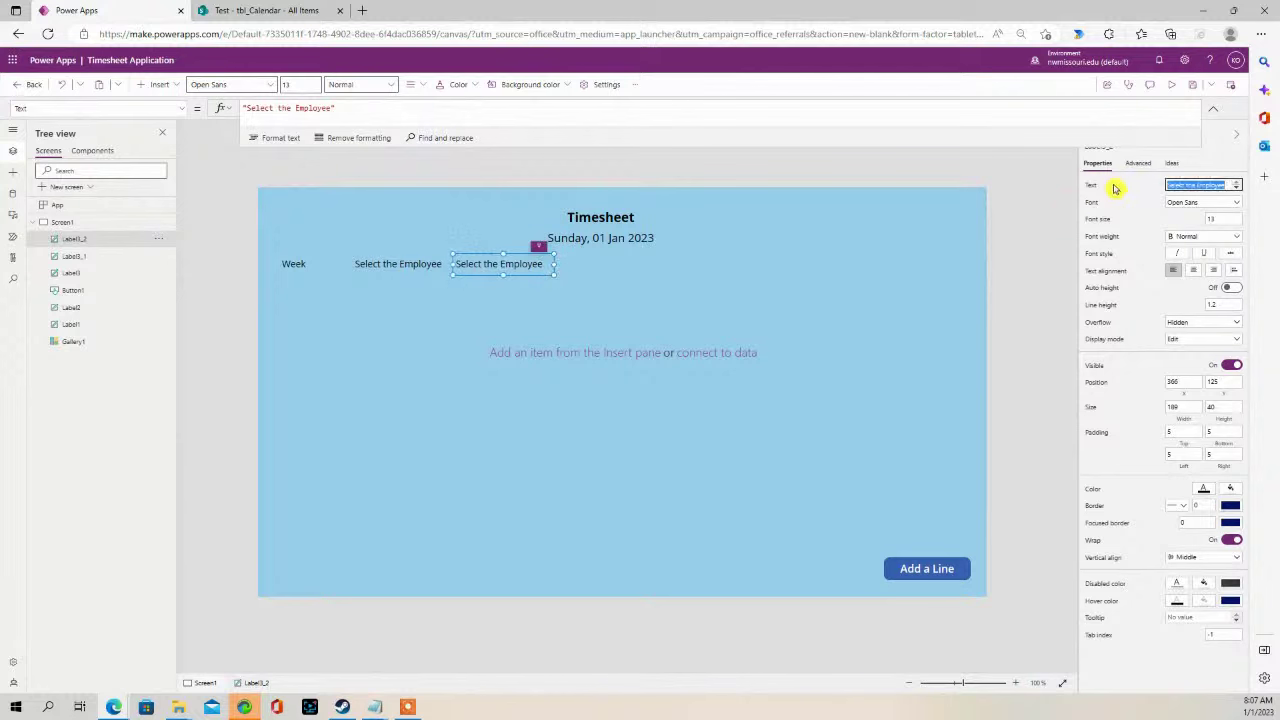
type("Se")
left_click(805, 260)
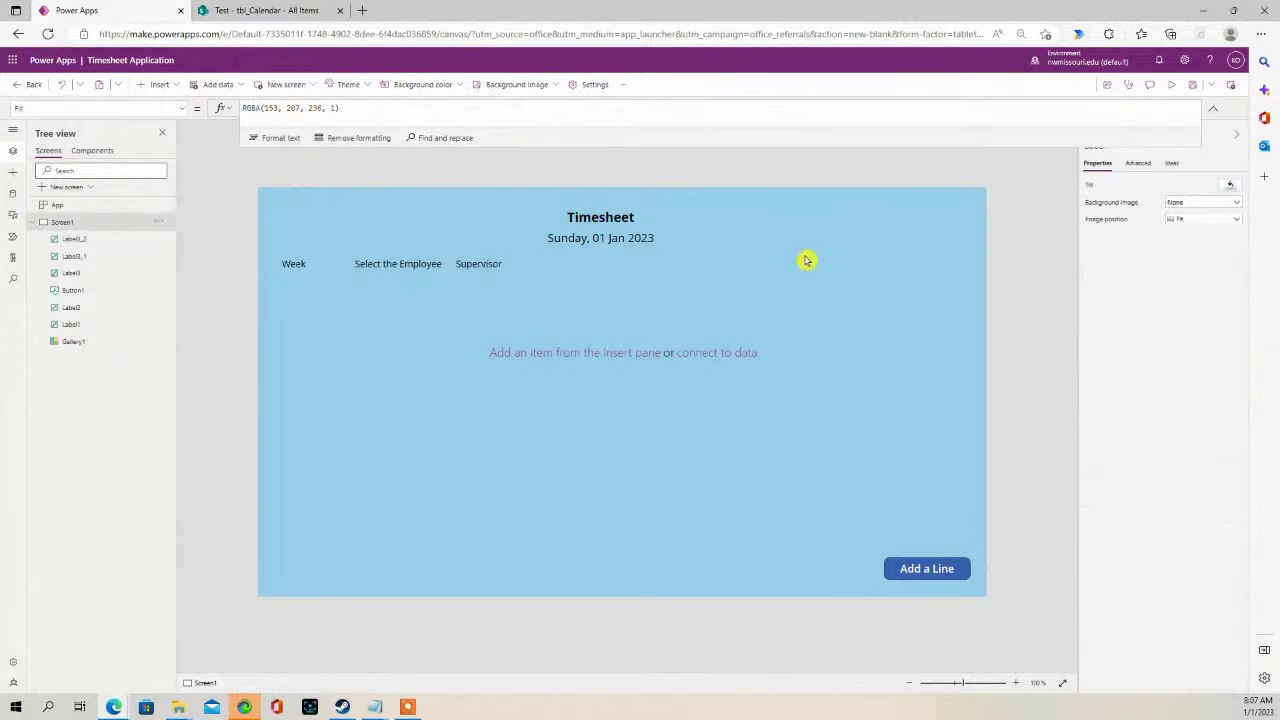
- Centre the text of the Supervisor, Select the Employee and Week headings
left_click(474, 266)
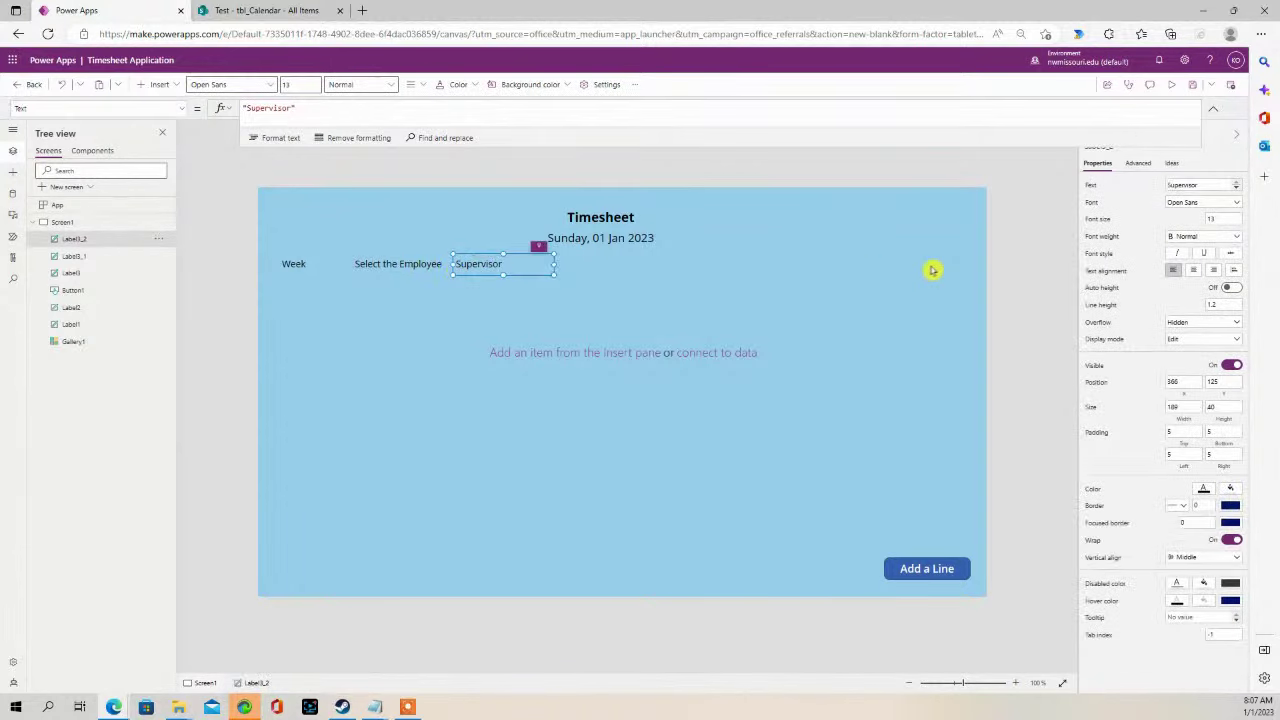
left_click(1193, 270)
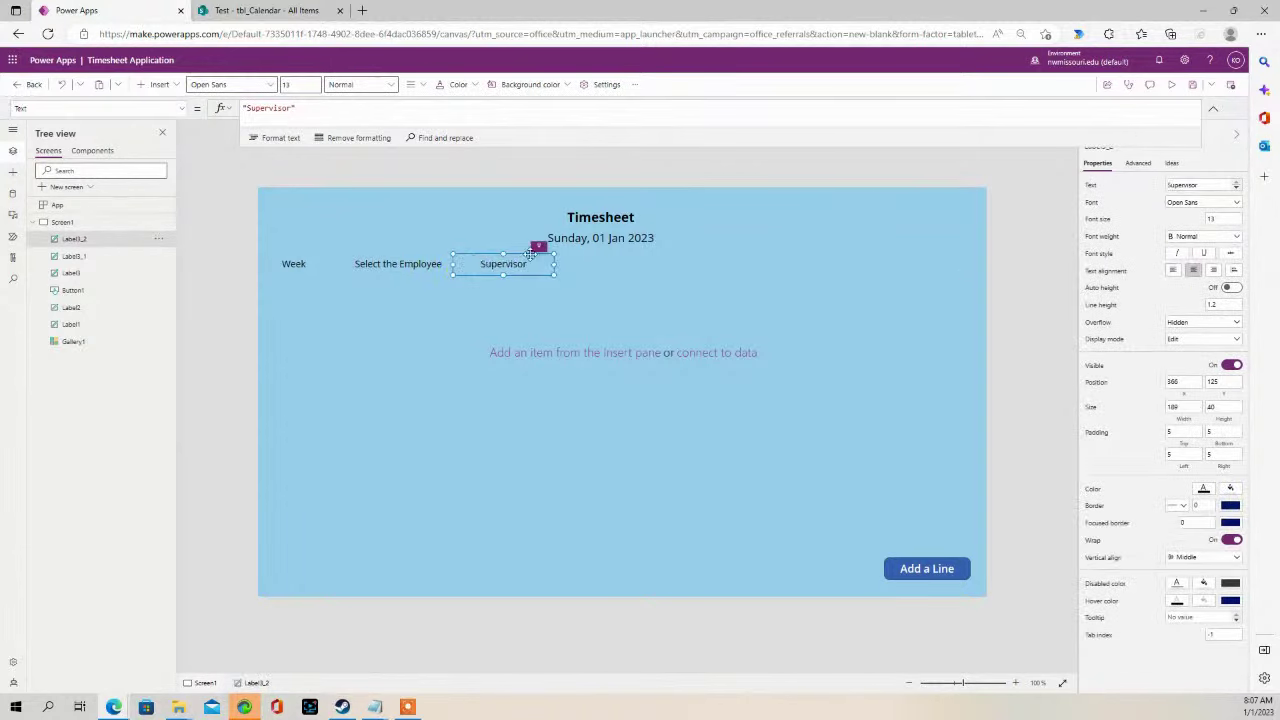
left_click(401, 264)
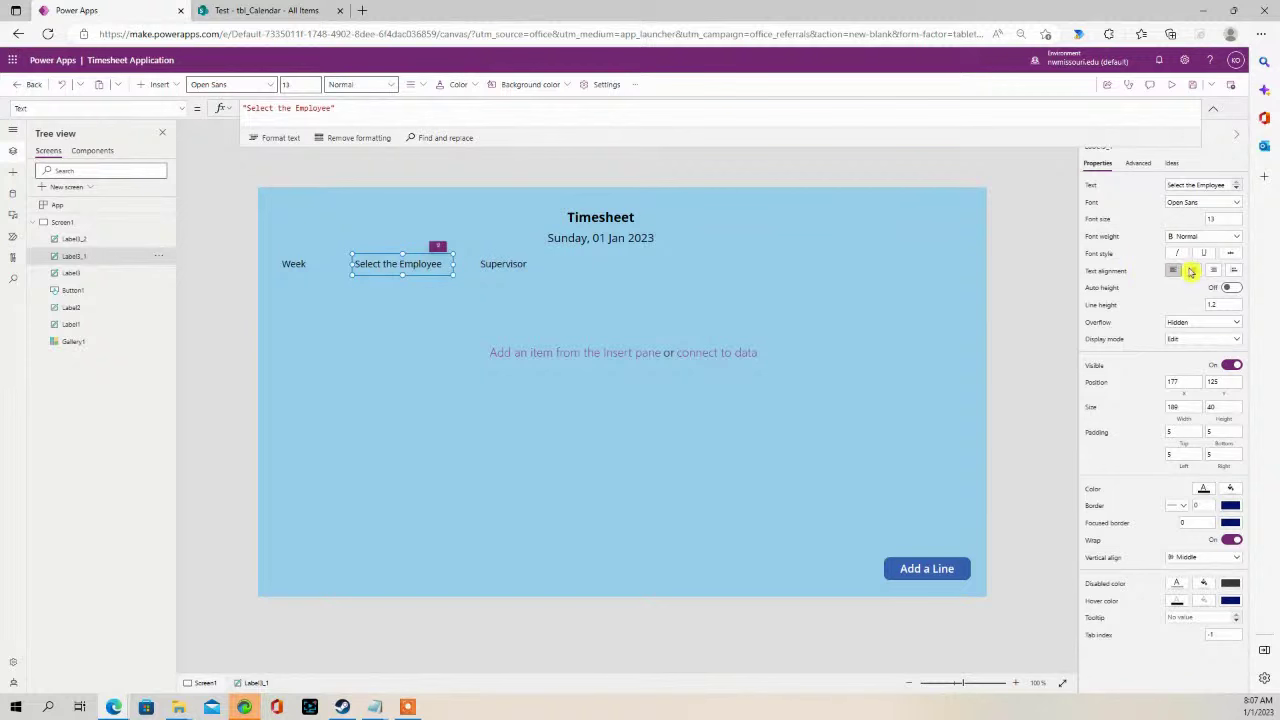
left_click(1191, 271)
left_click(300, 265)
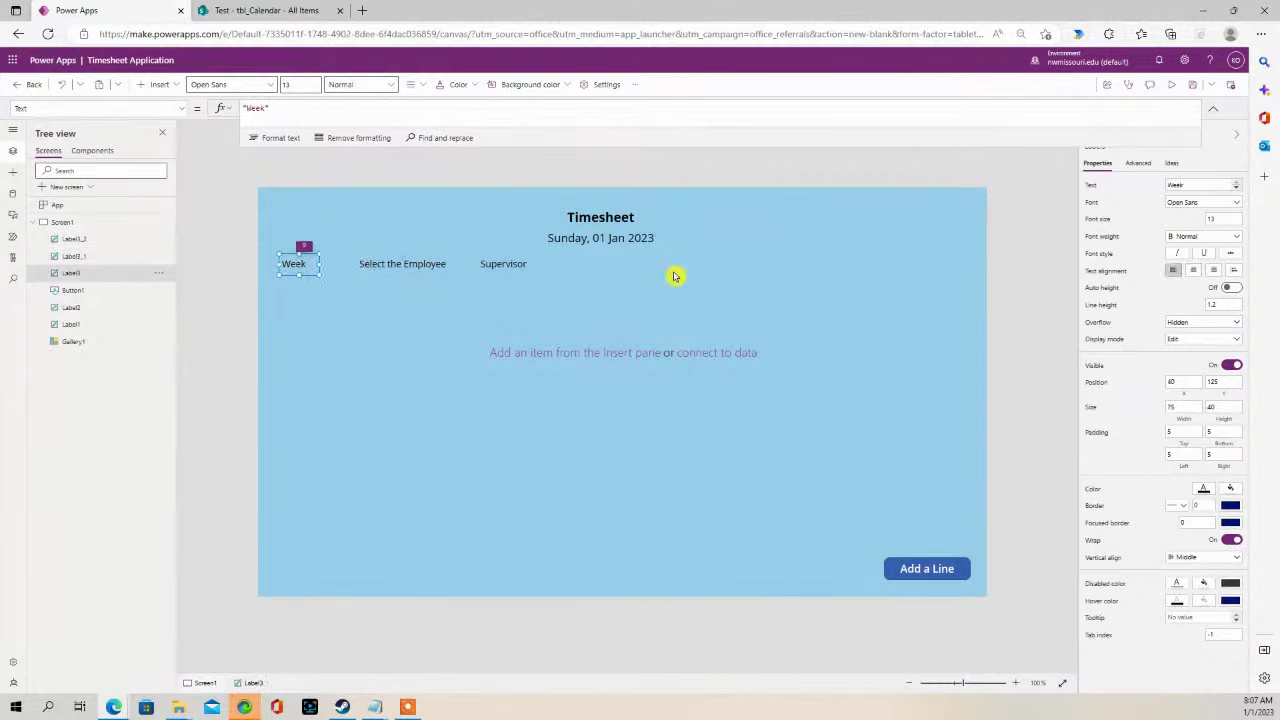
left_click(1192, 271)
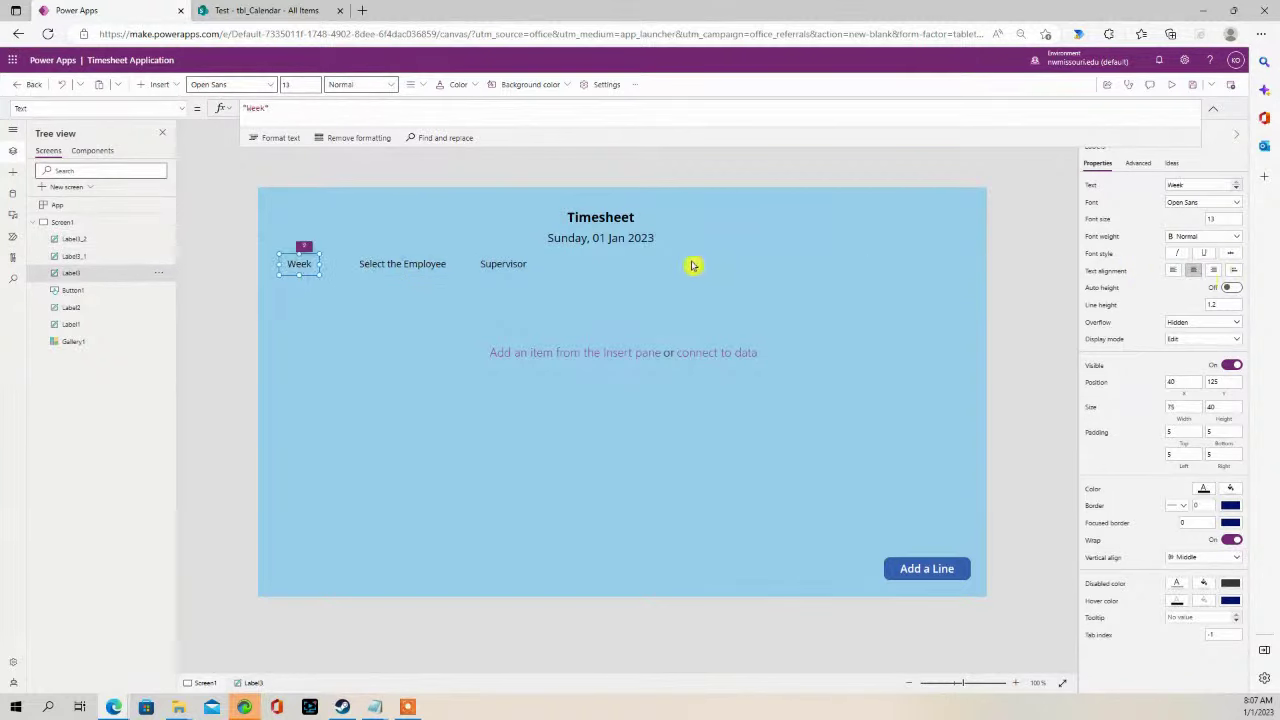
left_click(566, 263)
left_click(497, 263)
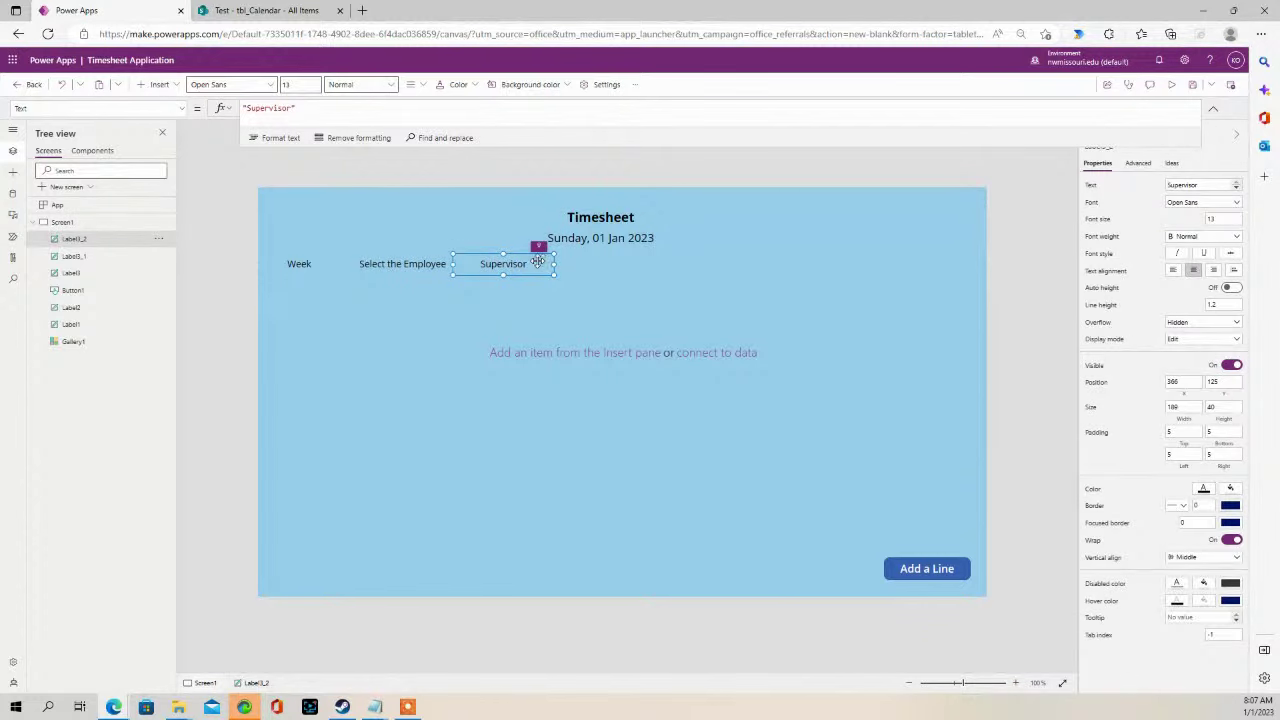
double_click(400, 264)
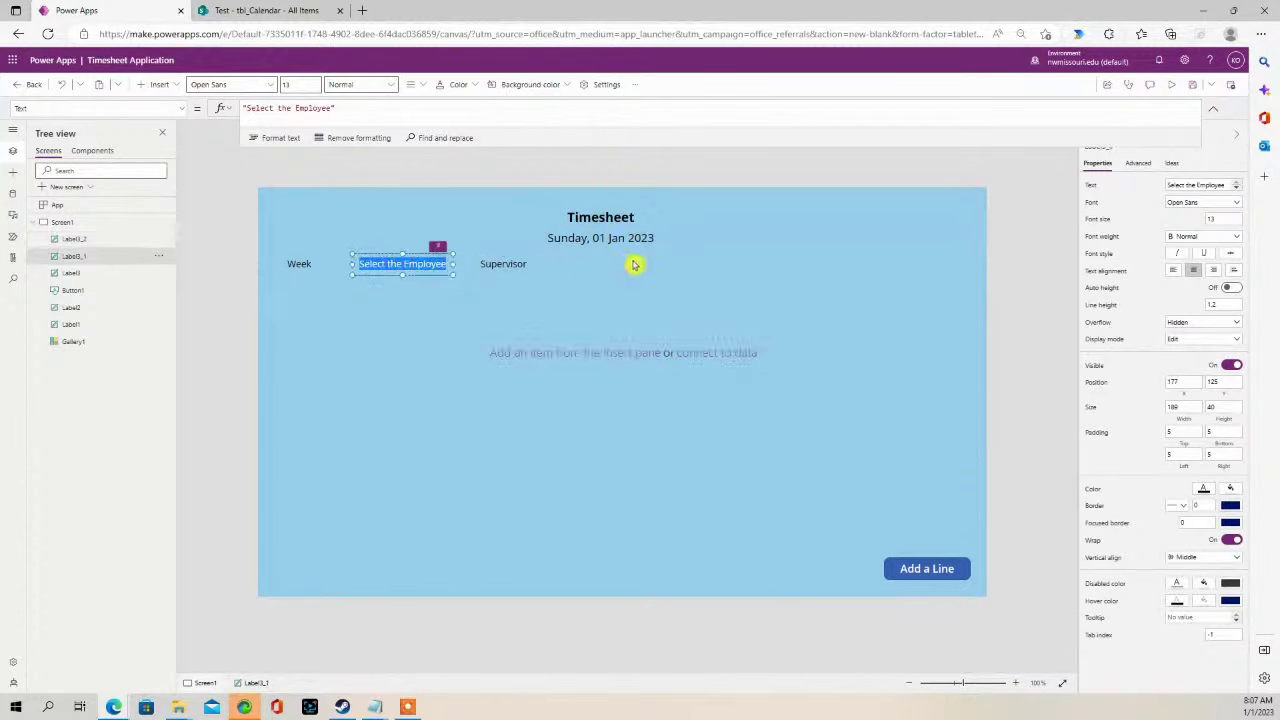
- Duplicate Select the Employee beside Supervisor and change it to 'Select the Billing Type'
key("ctrl+c")
key("ctrl+v")
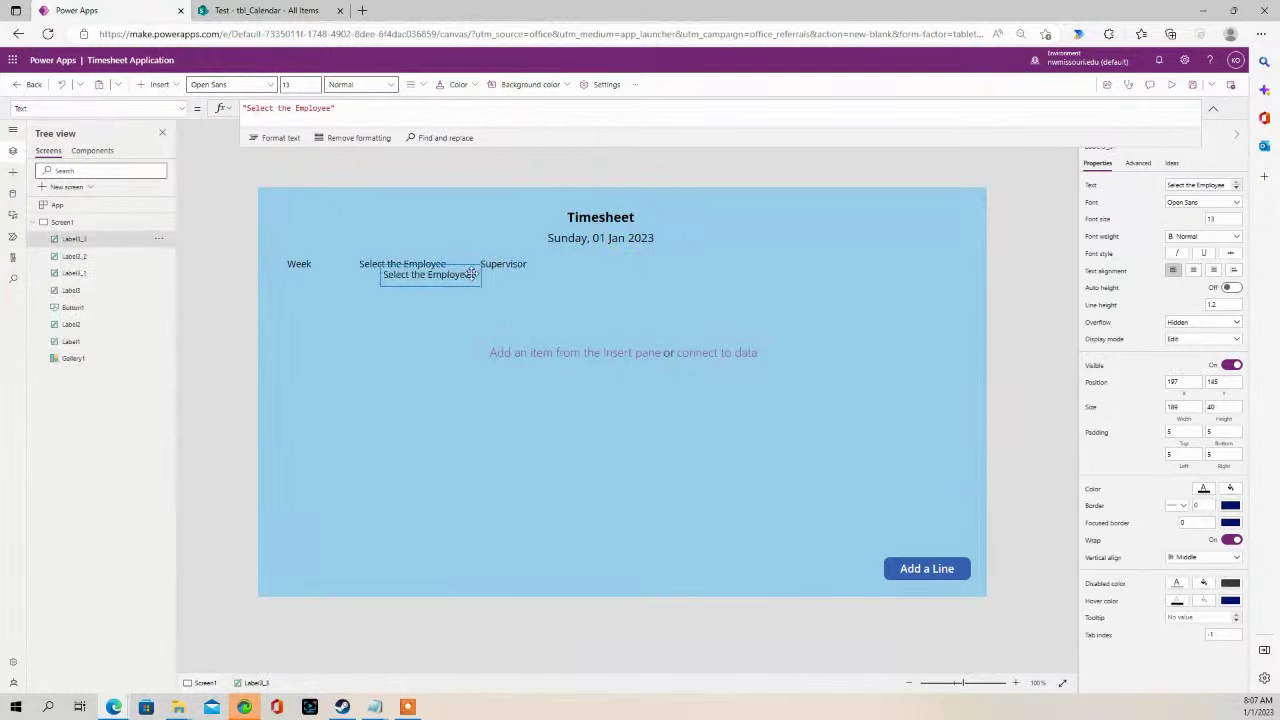
left_click_drag(428, 280, 598, 264)
double_click(598, 264)
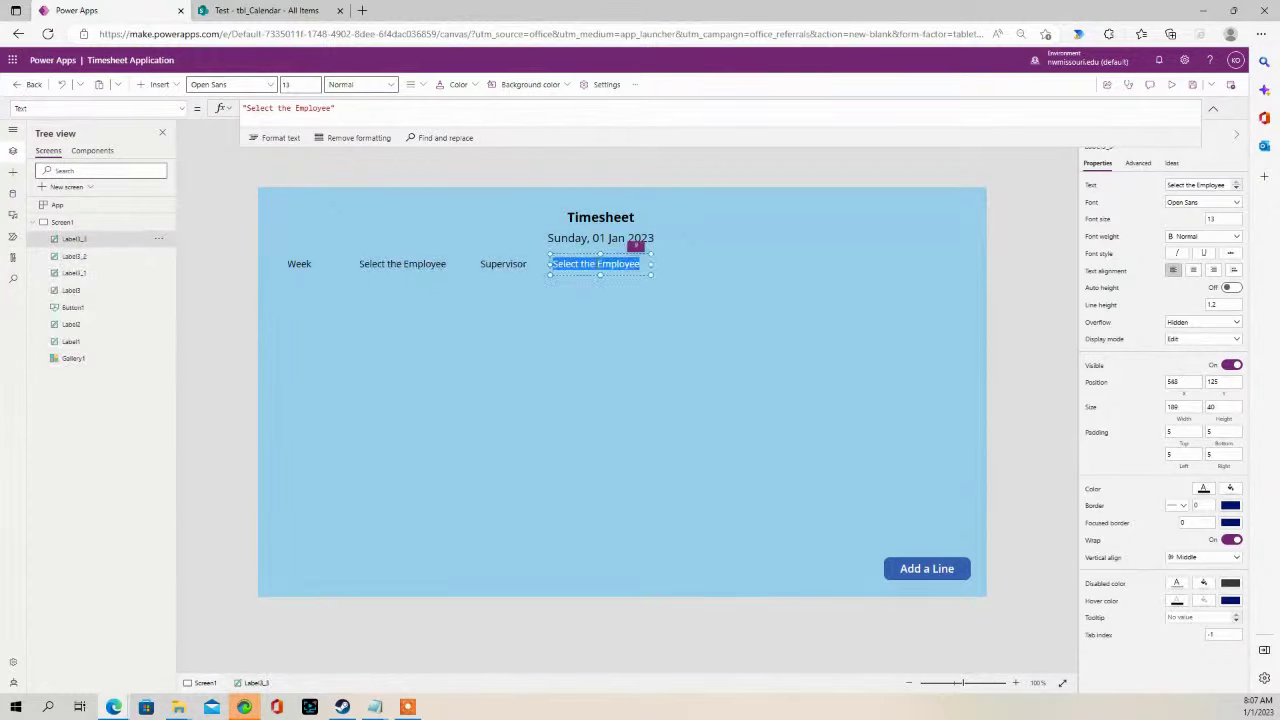
left_click(590, 264)
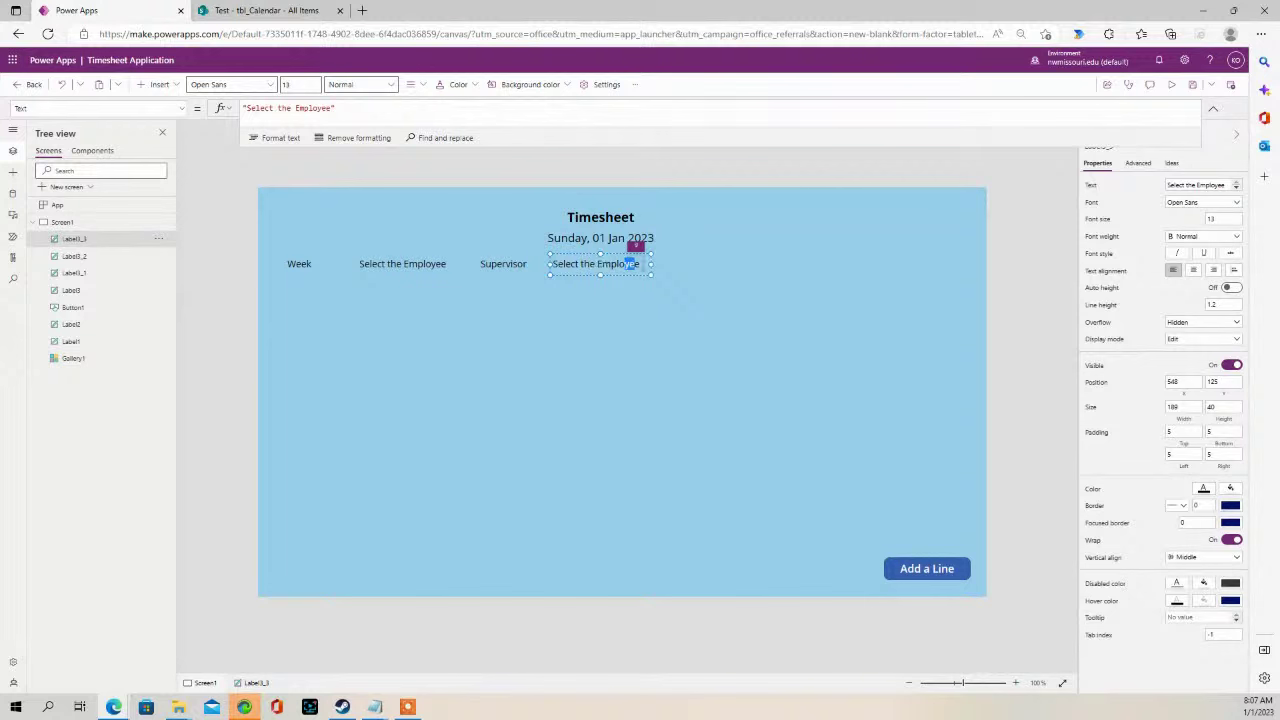
triple_click(630, 264)
left_click(642, 264)
key("BackSpace")
key("BackSpace")
key("BackSpace")
type("Billing Ty")
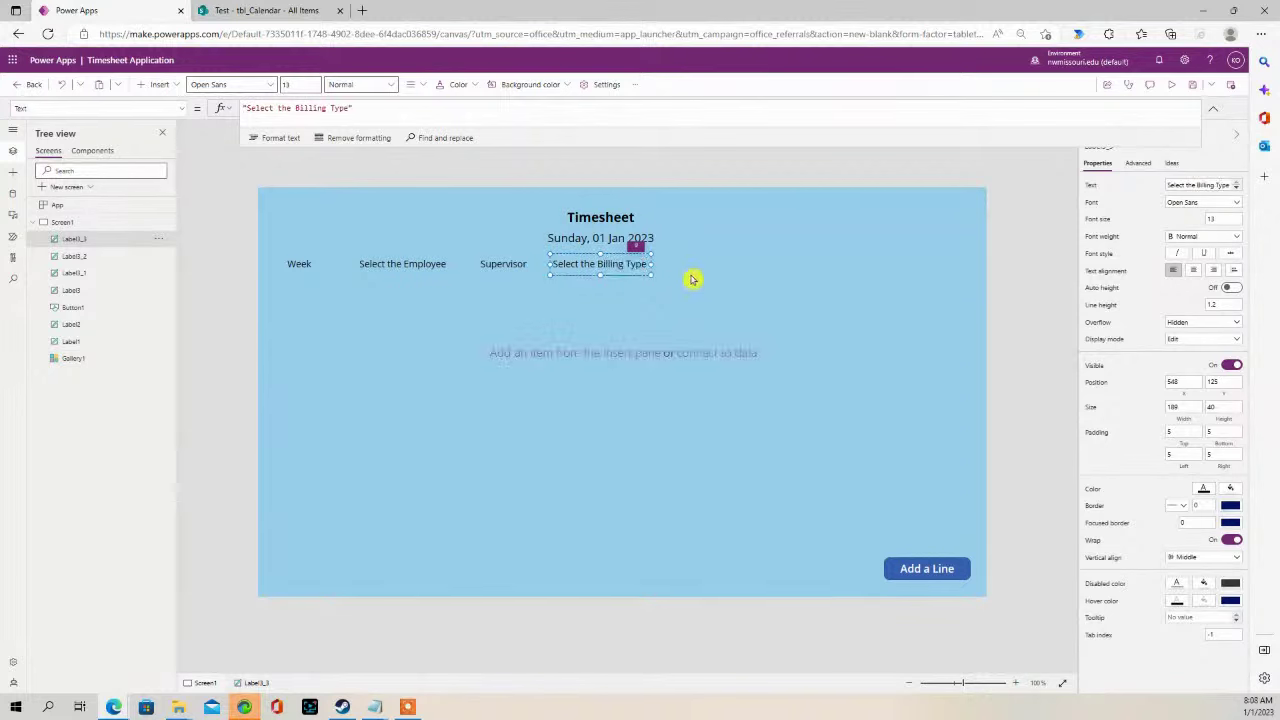
left_click(666, 263)
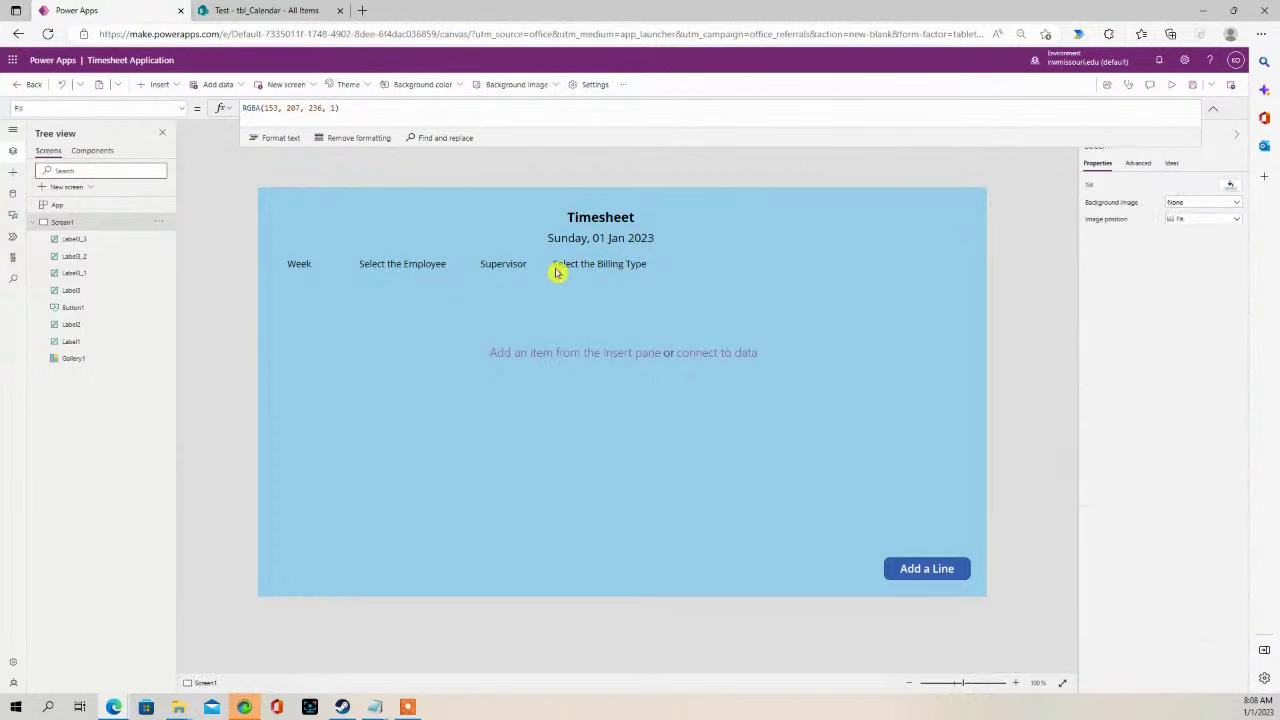
- Copy the Supervisor label and paste a duplicate of it
left_click(509, 262)
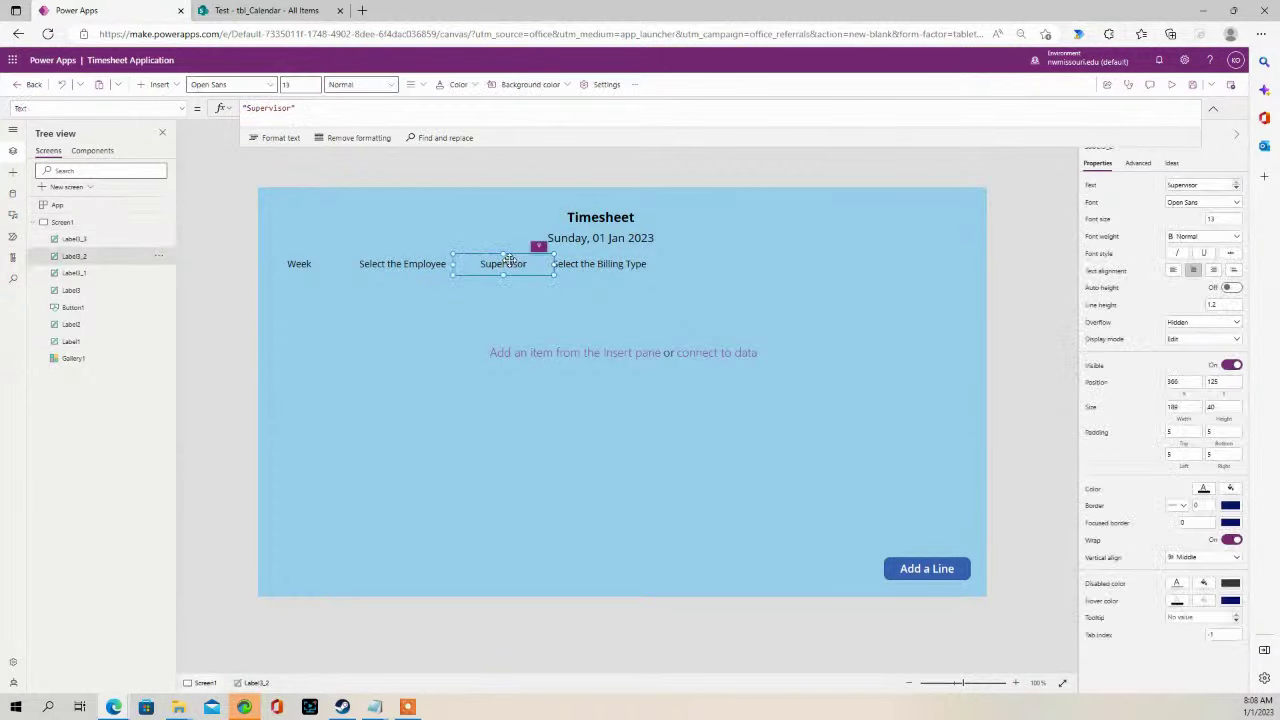
key("ctrl+c")
left_click(737, 263)
key("ctrl+v")
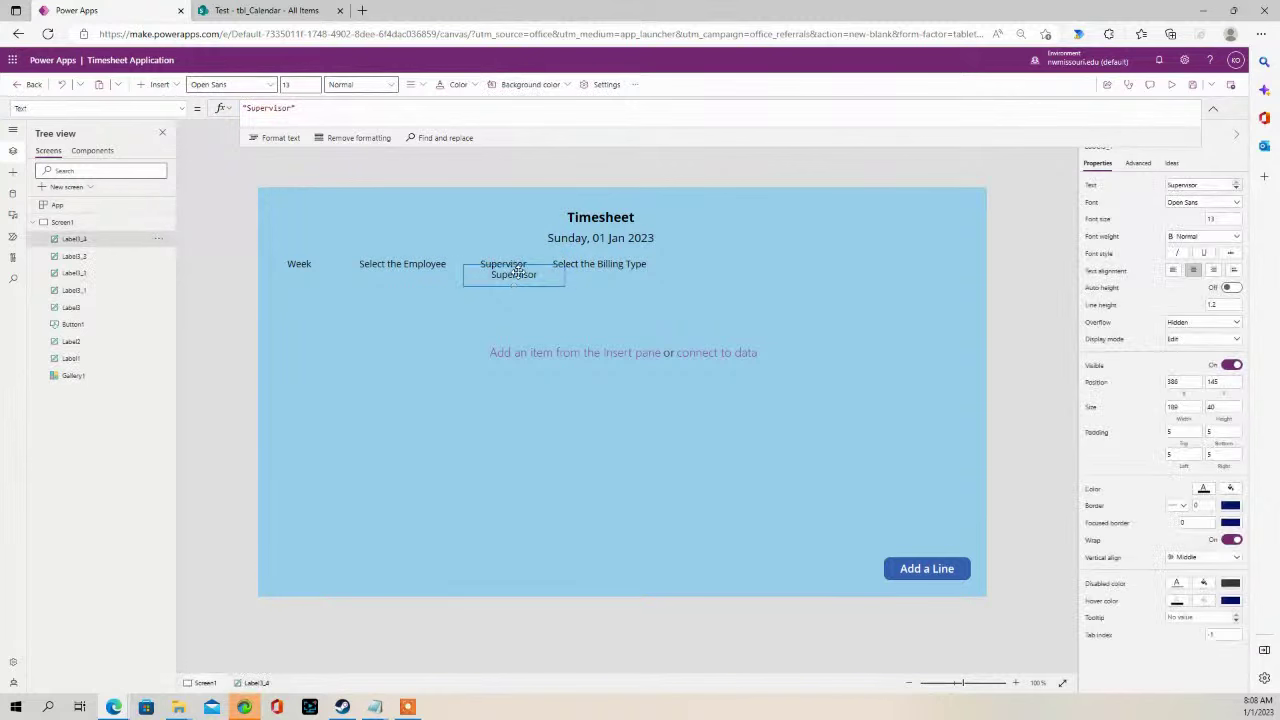
- Delete the extra pasted Supervisor label copy from the end of the header row
left_click_drag(517, 272, 734, 264)
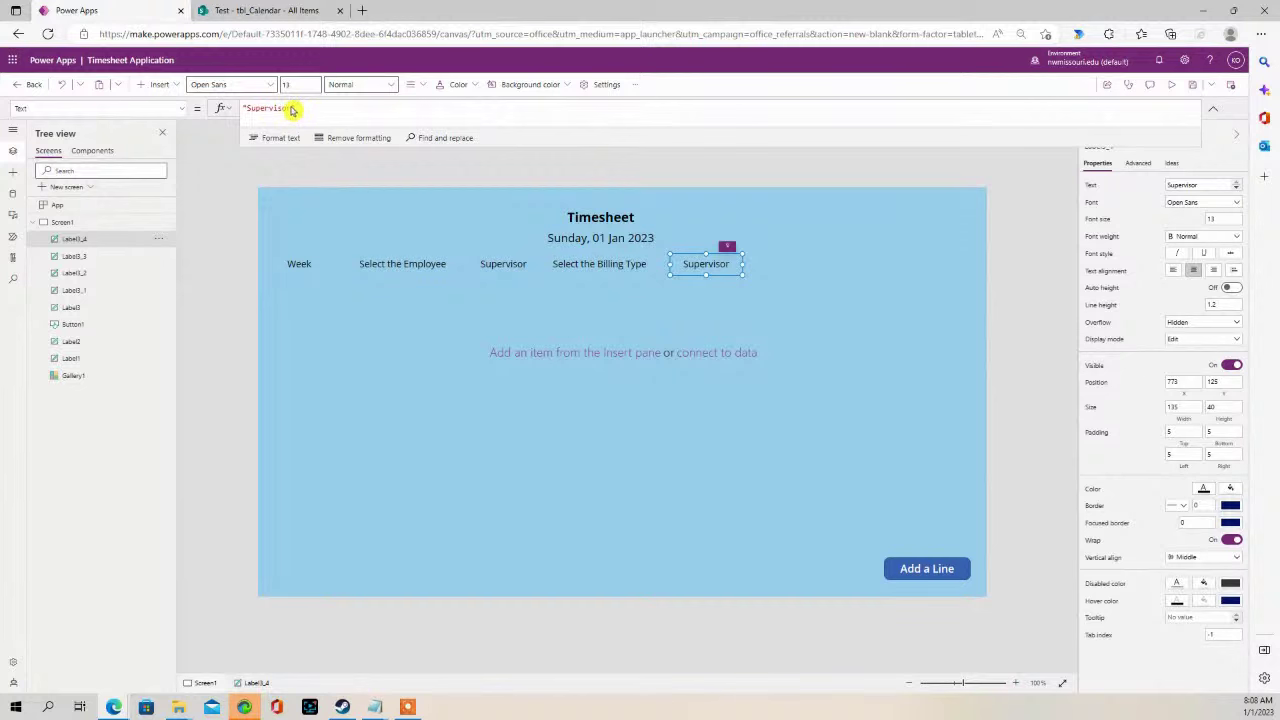
left_click(295, 108)
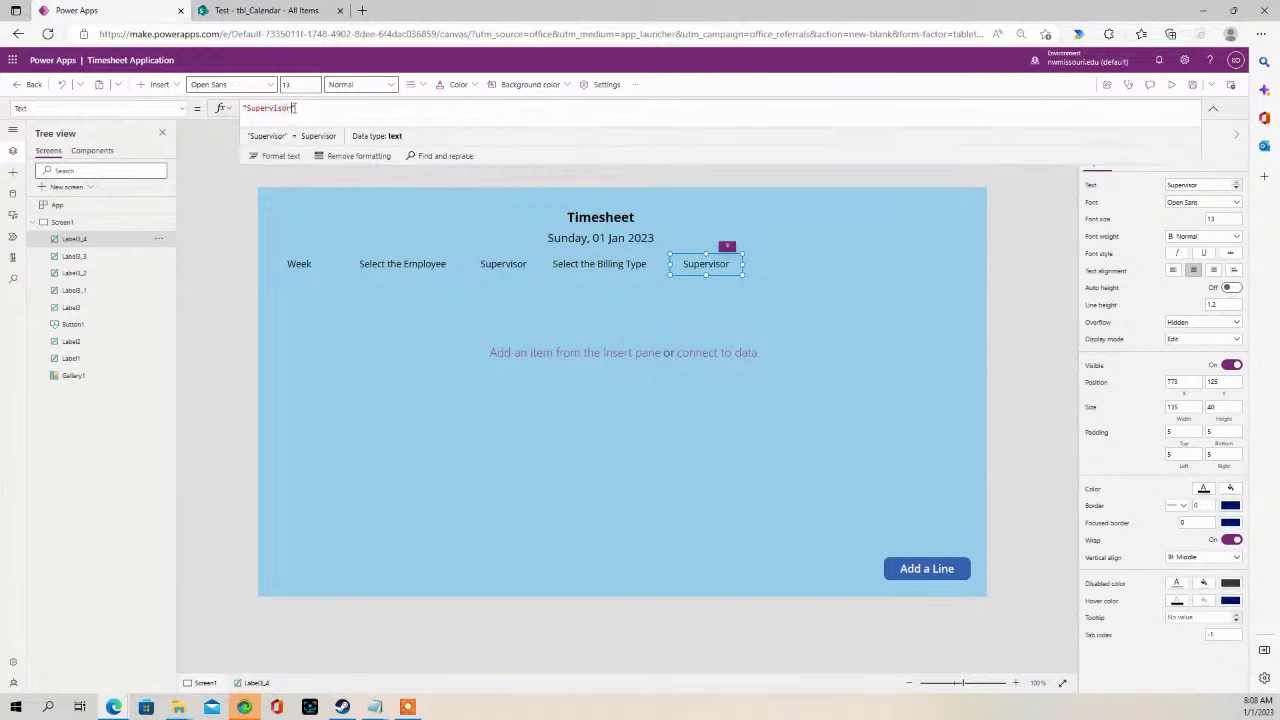
left_click(756, 246)
left_click(697, 261)
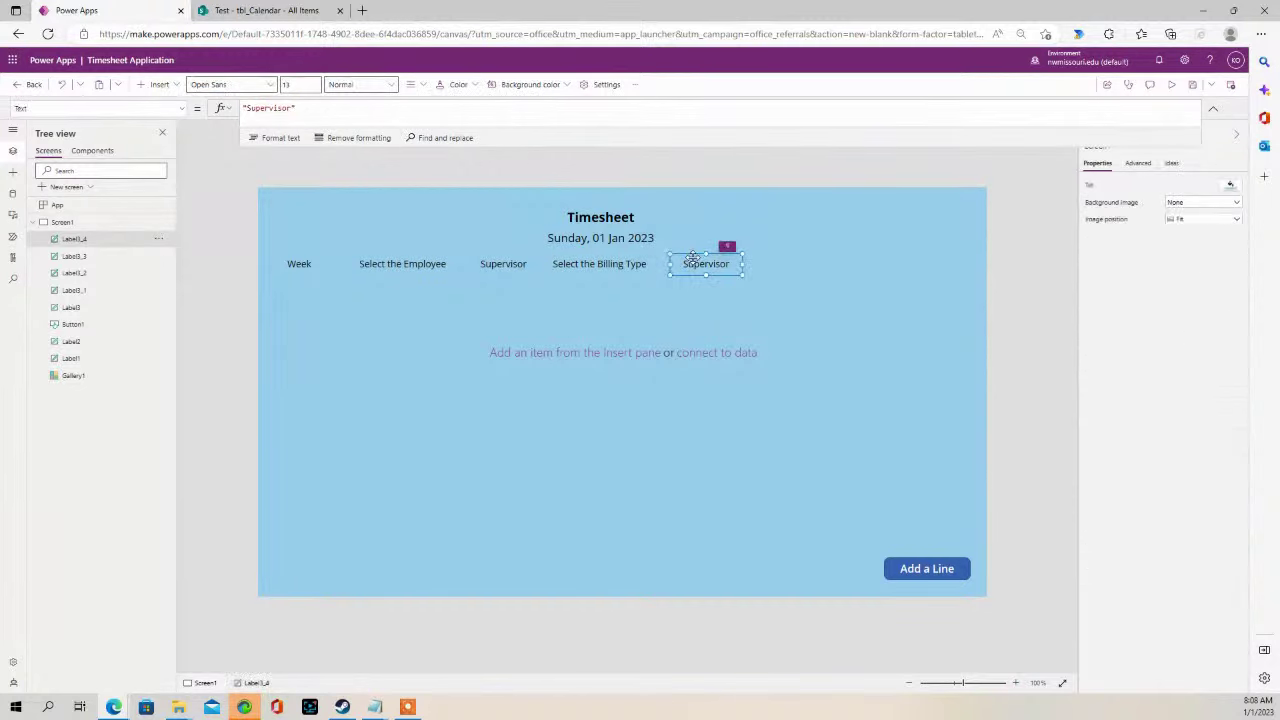
key("Delete")
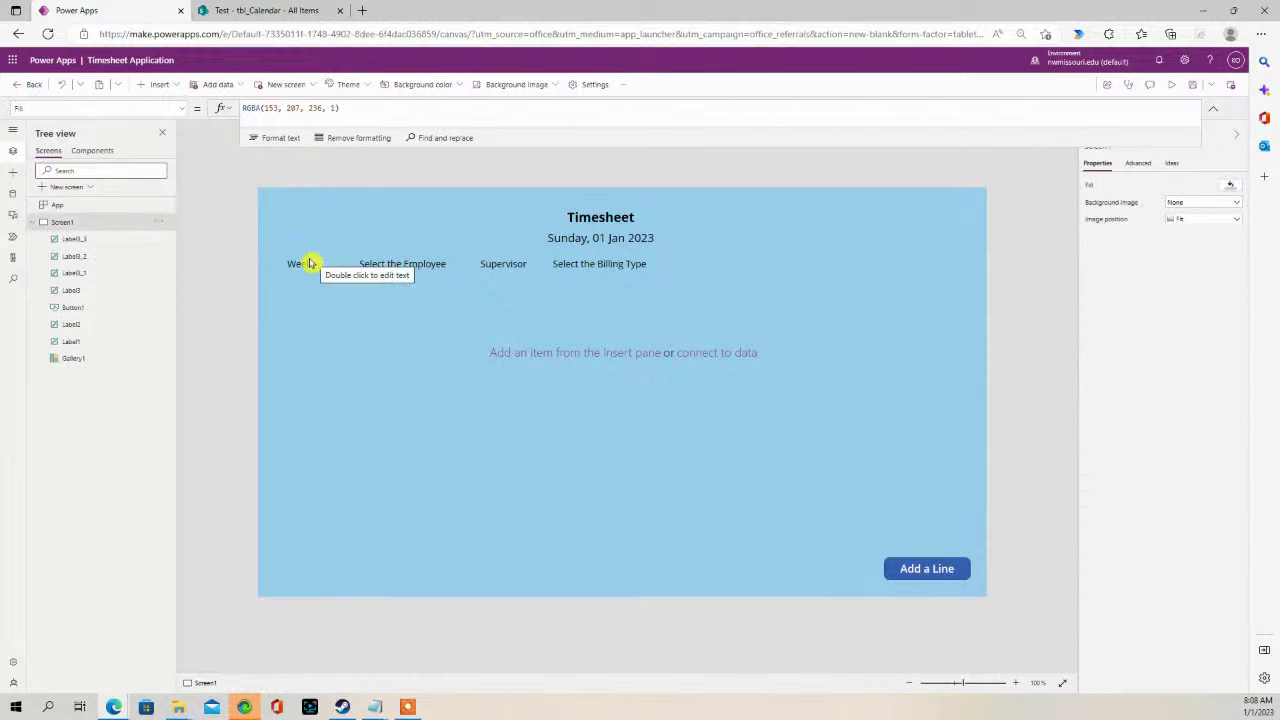
- Paste a copy of the Select the Employee label and drag it to the top-left above Week
left_click(427, 263)
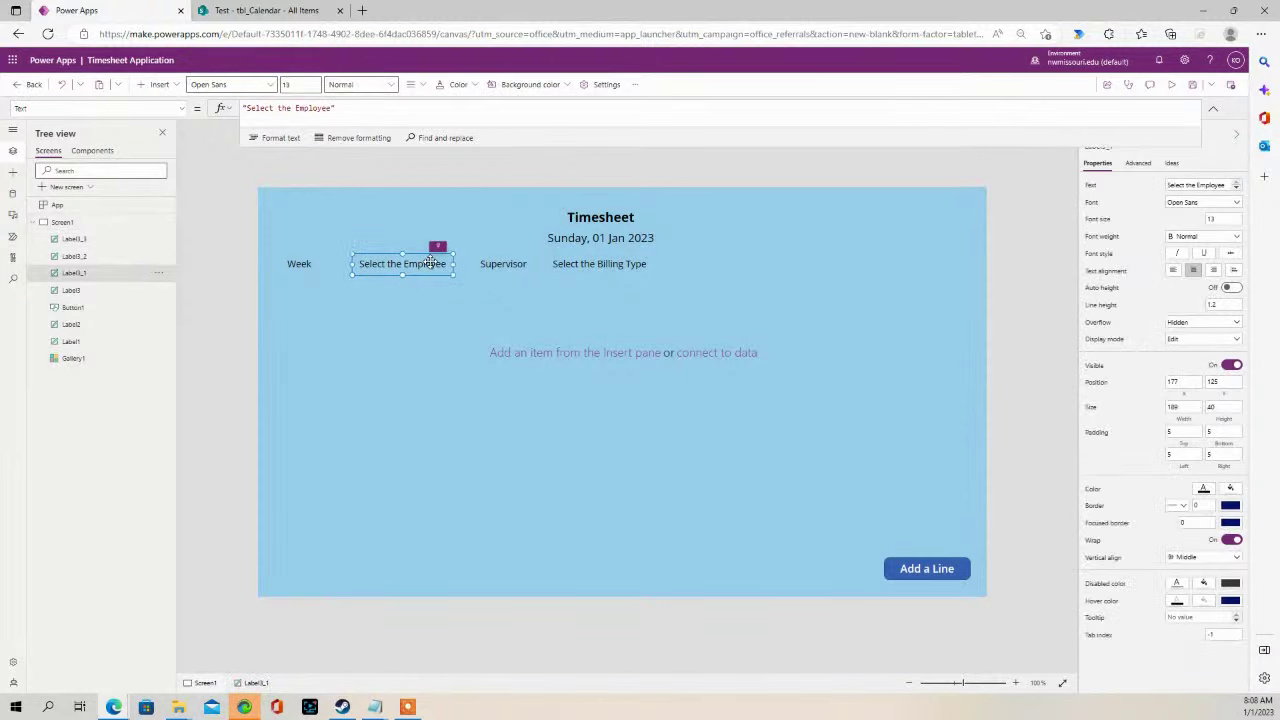
left_click(341, 228)
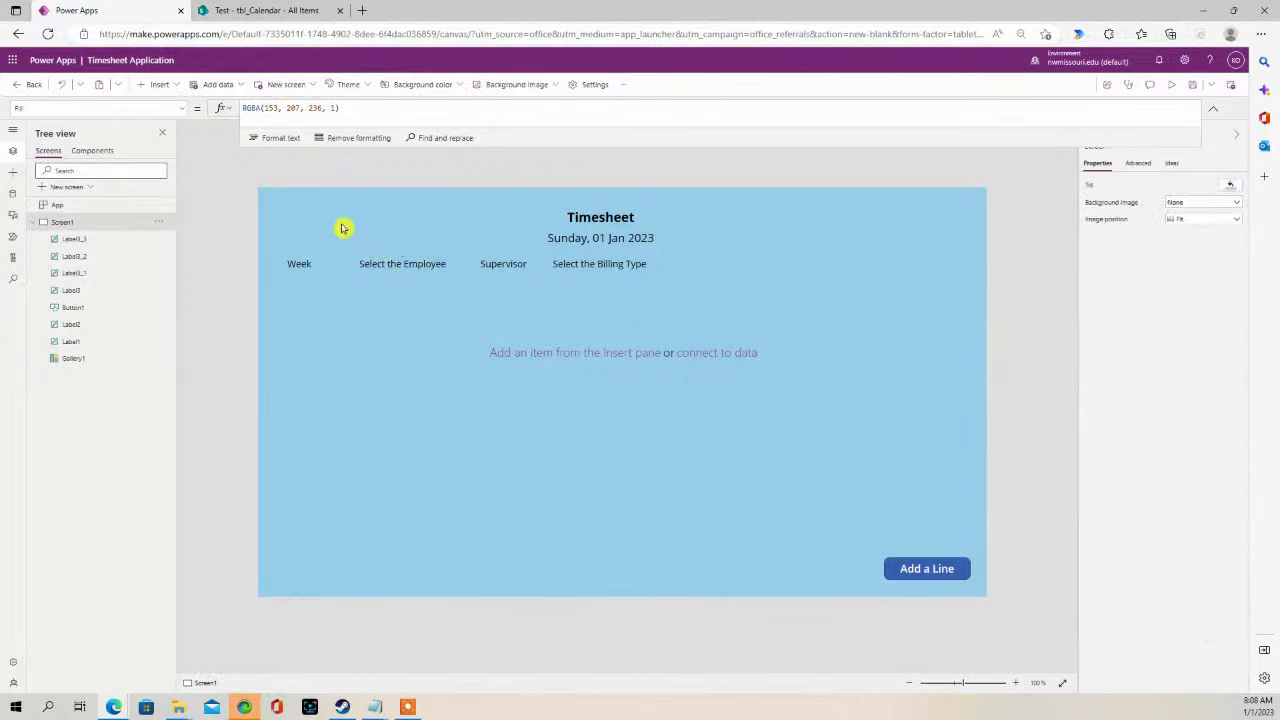
key("ctrl+v")
left_click_drag(380, 254, 309, 219)
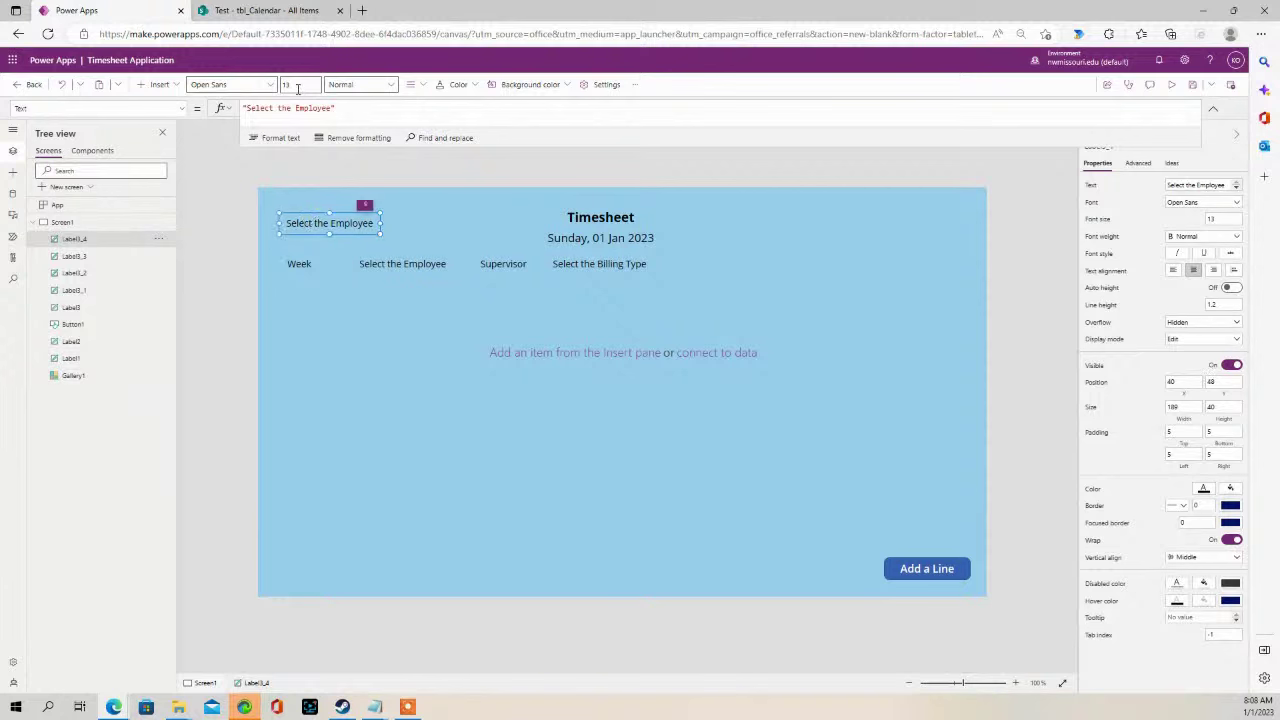
left_click_drag(296, 107, 331, 112)
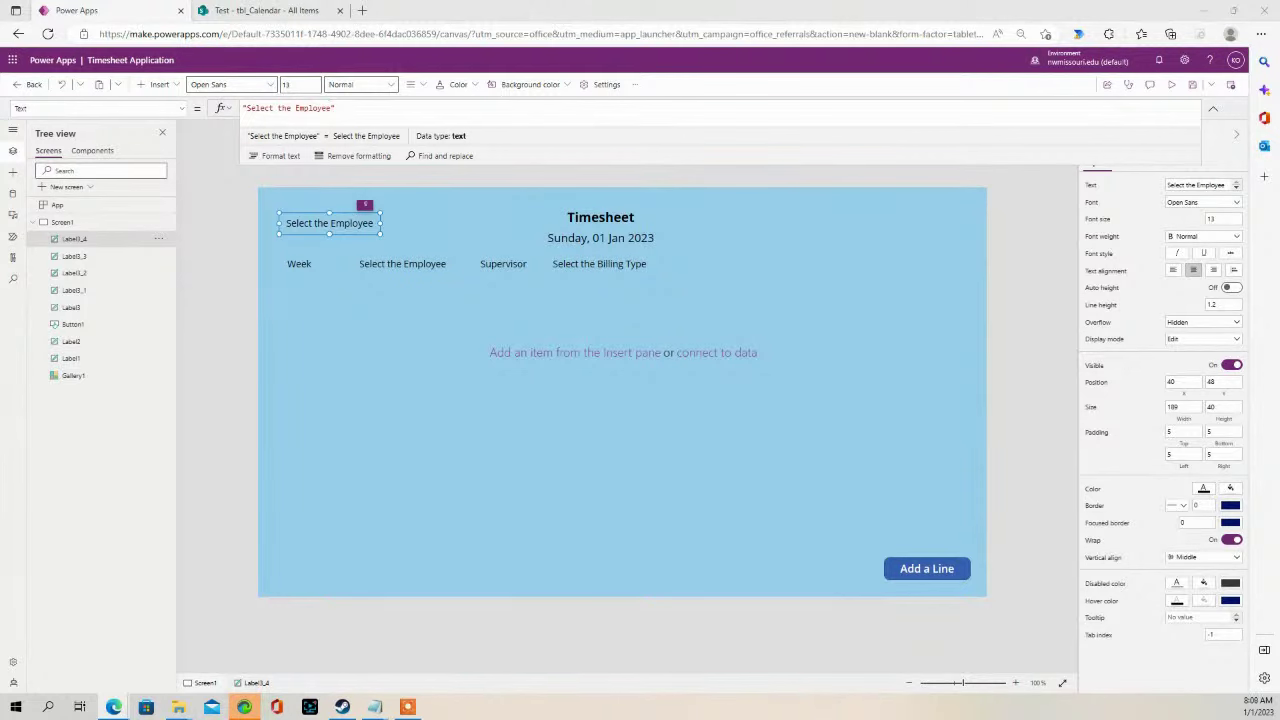
- Replace 'Employee' with 'Work Week' in the copied label's text, making it 'Select the Work Week'
left_click(329, 226)
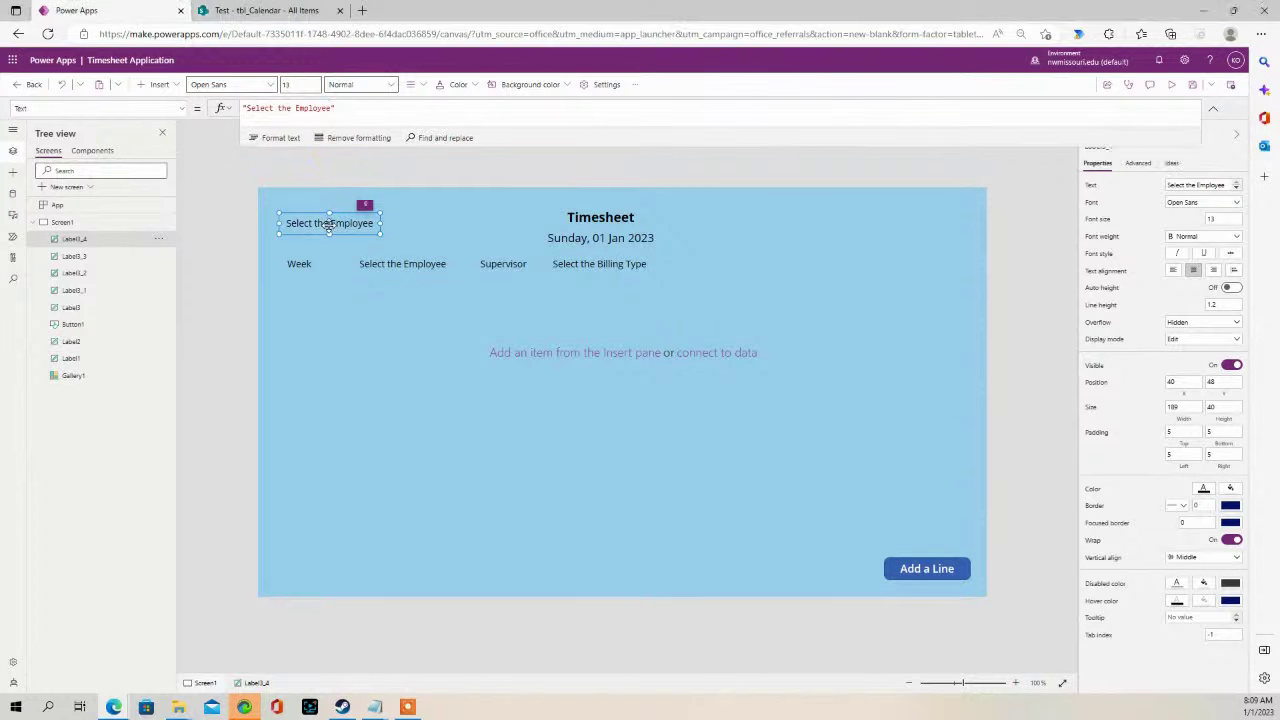
left_click_drag(294, 108, 331, 108)
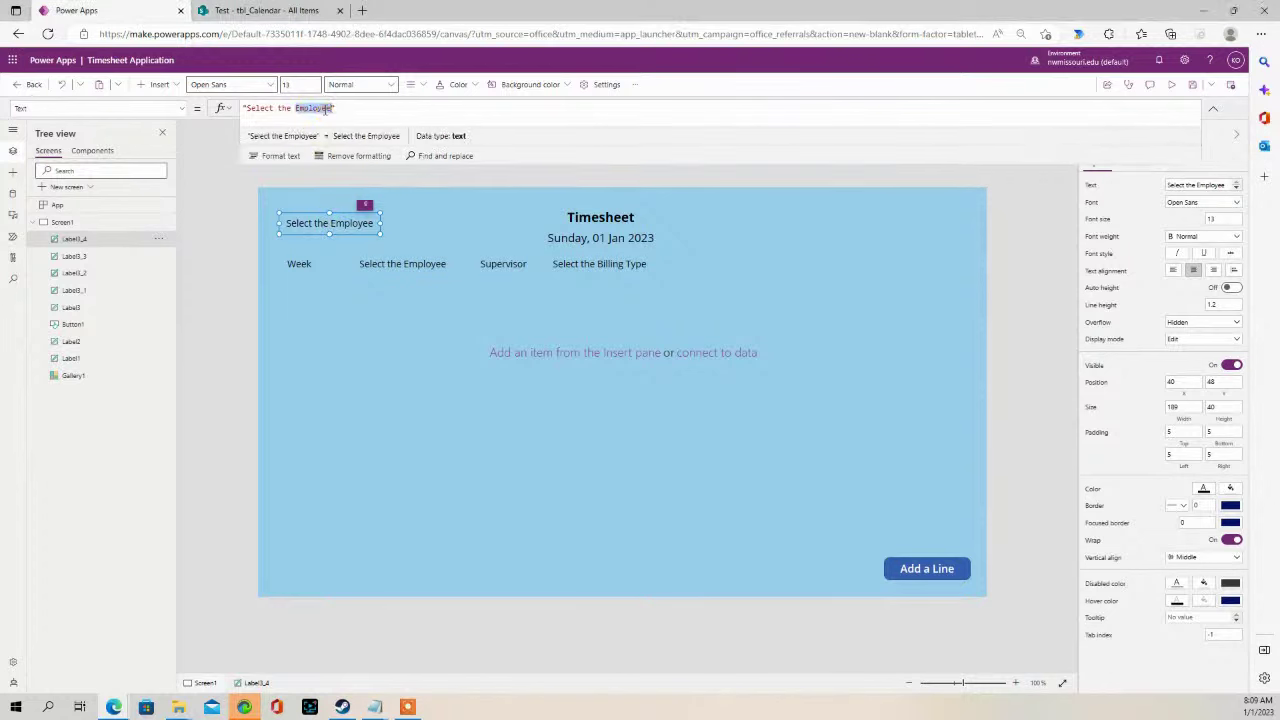
type("Work H")
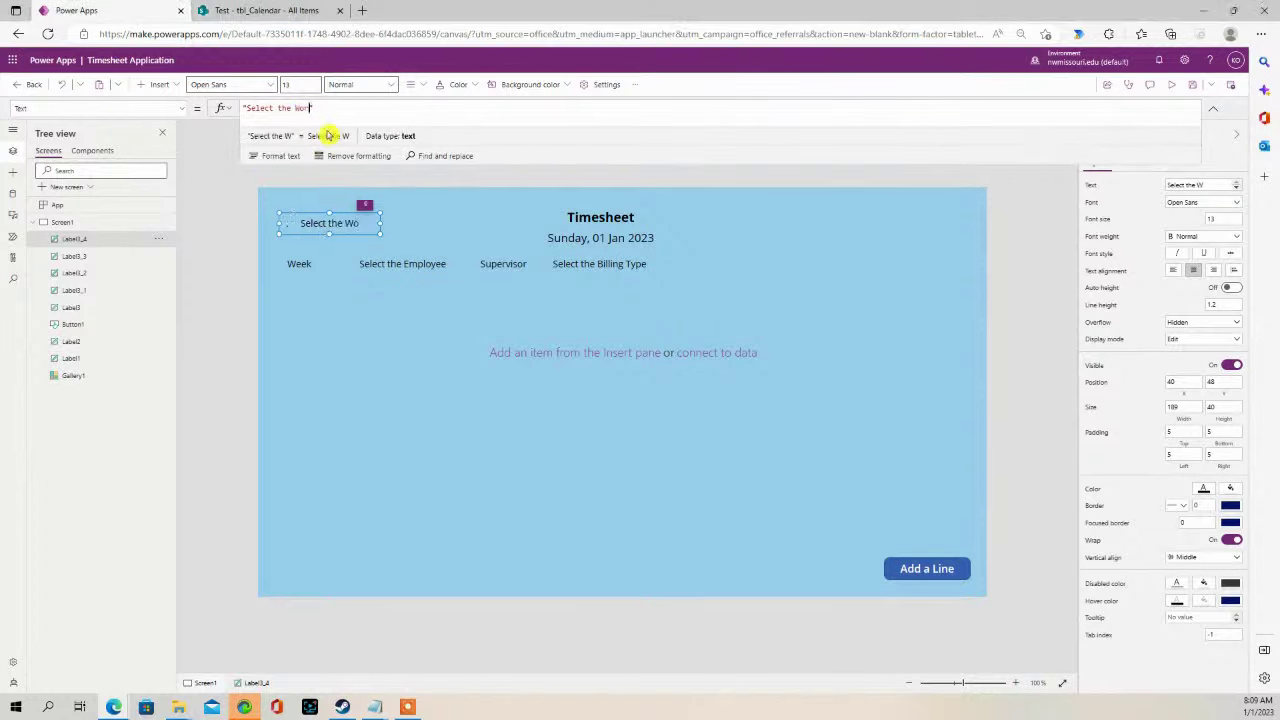
type("eek")
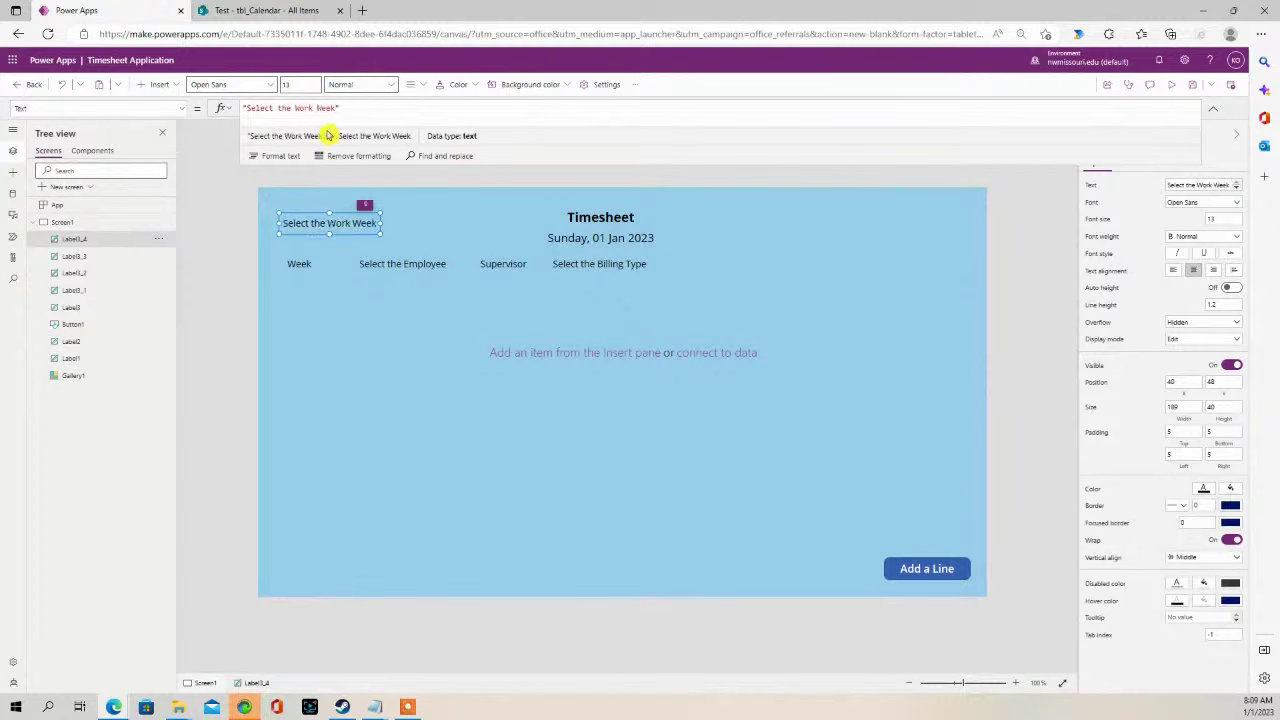
left_click(377, 357)
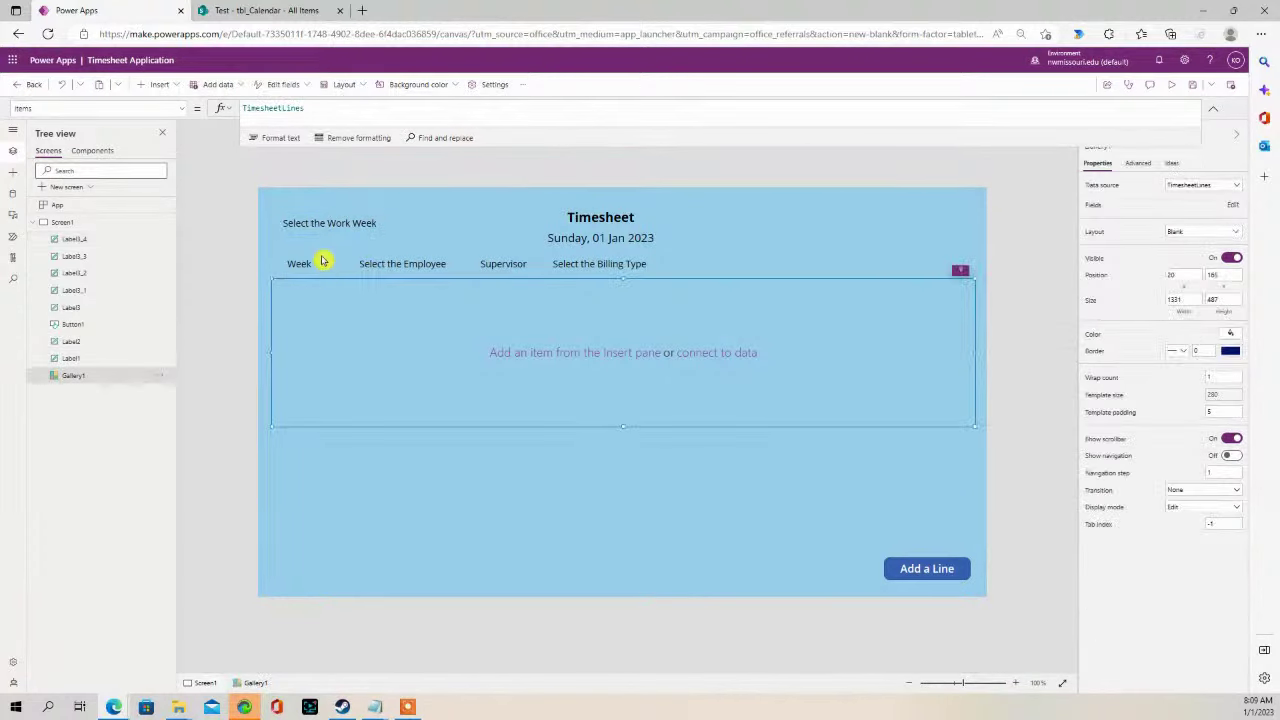
left_click(326, 220)
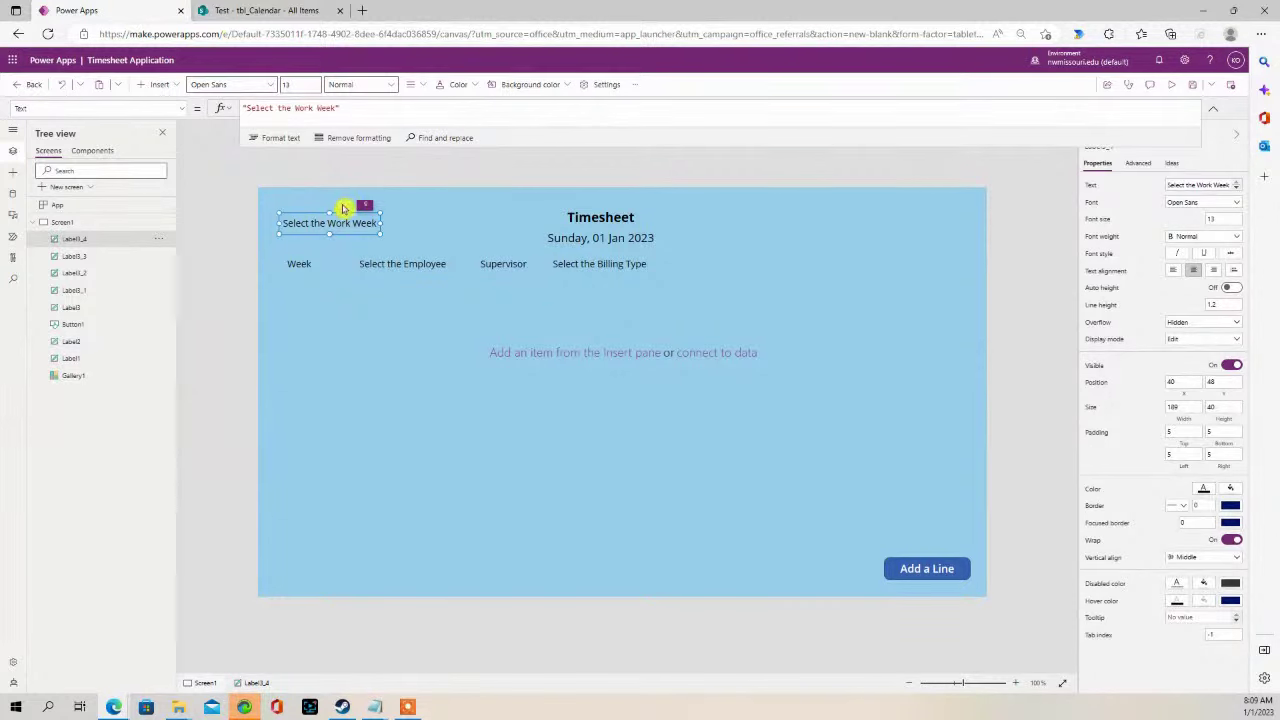
left_click(261, 196)
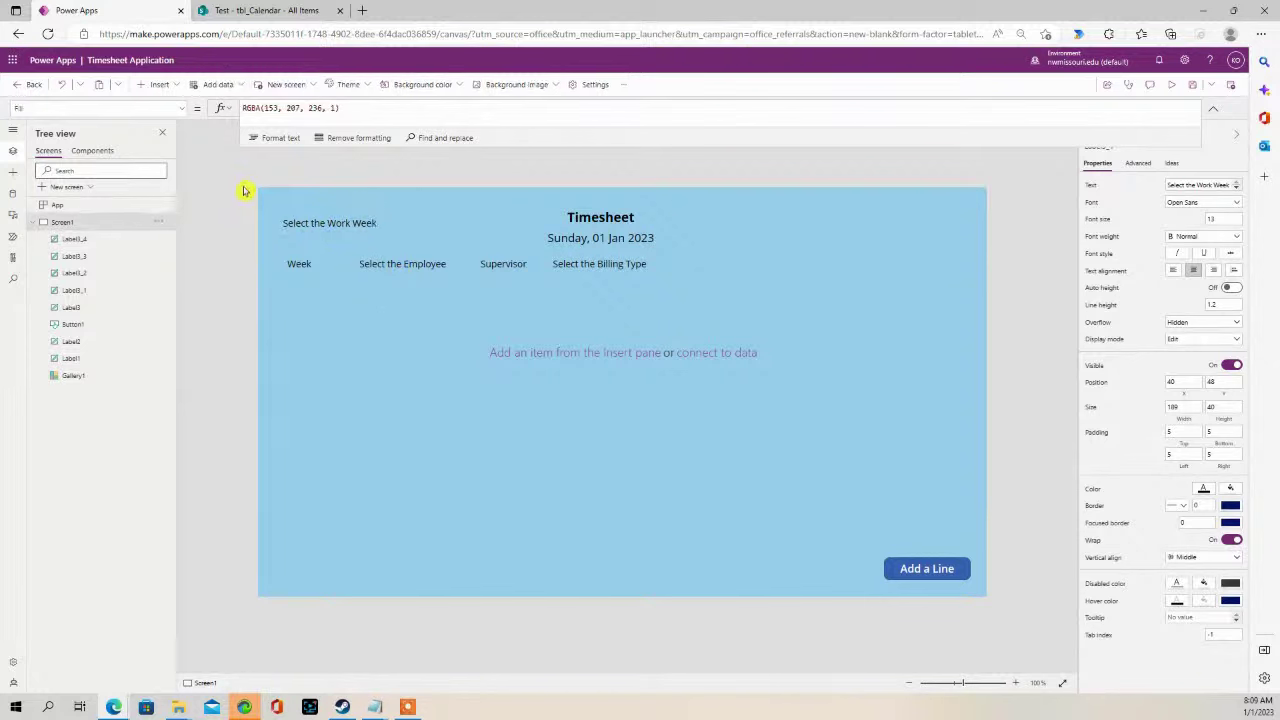
- Insert a Drop down control, found by searching 'dro', beneath the Select the Work Week label
left_click(160, 85)
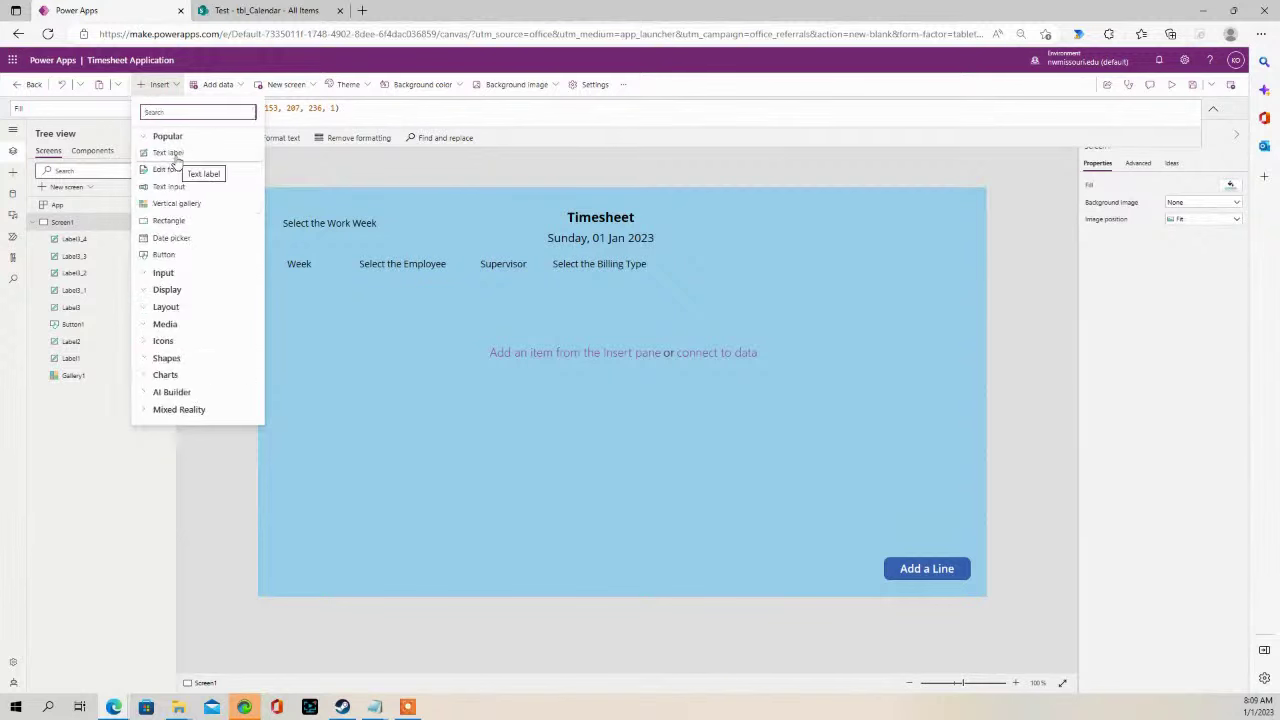
type("dro")
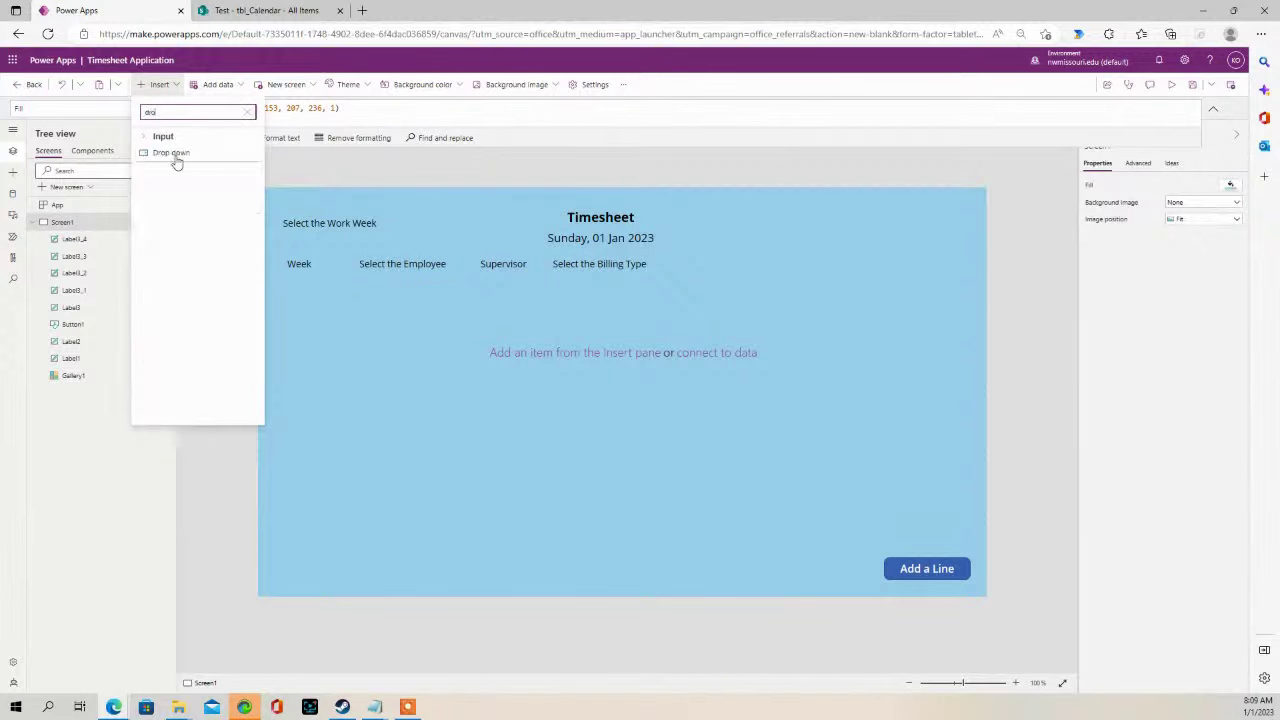
left_click(180, 158)
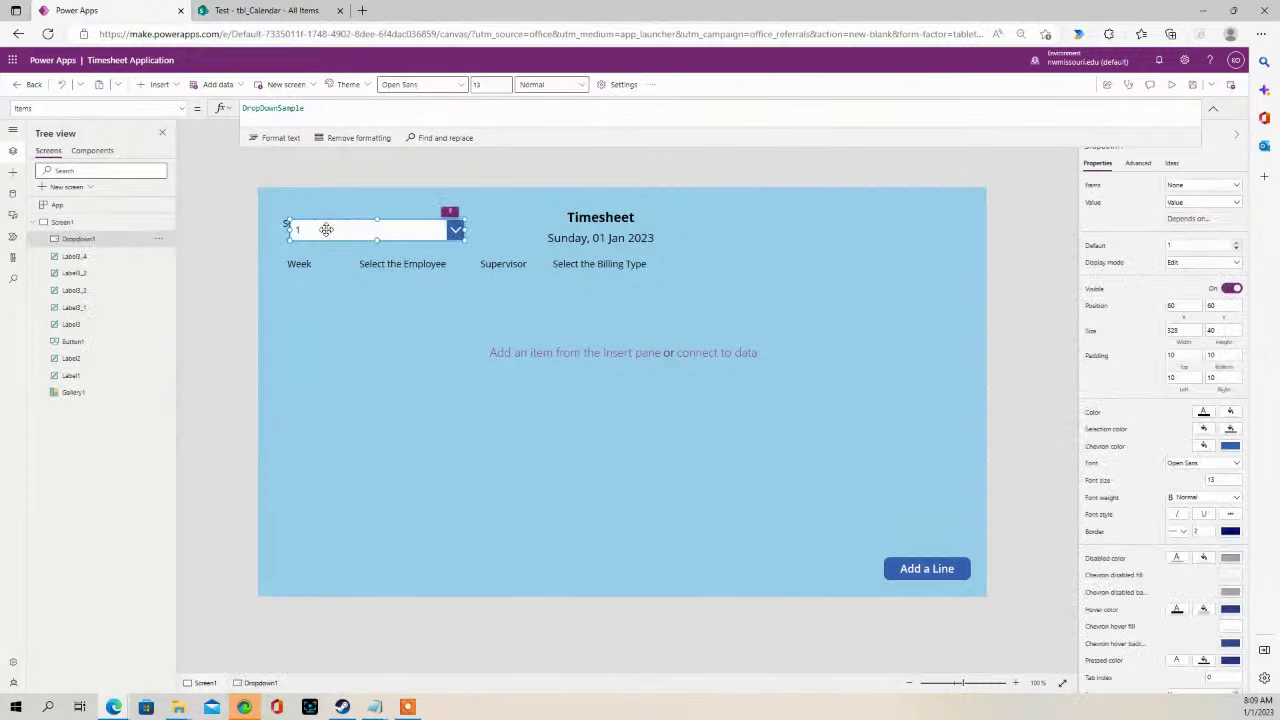
mouse_move(333, 226)
left_mouse_down()
mouse_move(331, 263)
mouse_move(323, 246)
mouse_move(340, 241)
left_mouse_up()
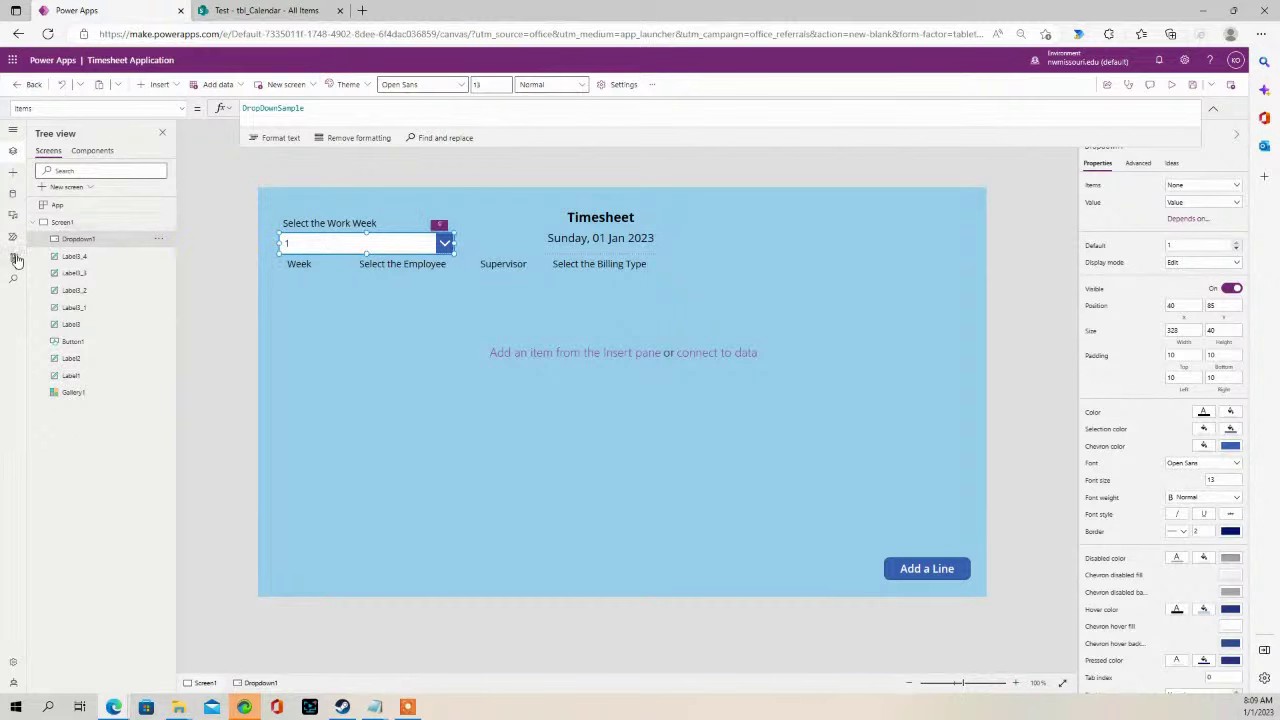
- In the Data pane, add the SharePoint connector using the existing connection
left_click(13, 194)
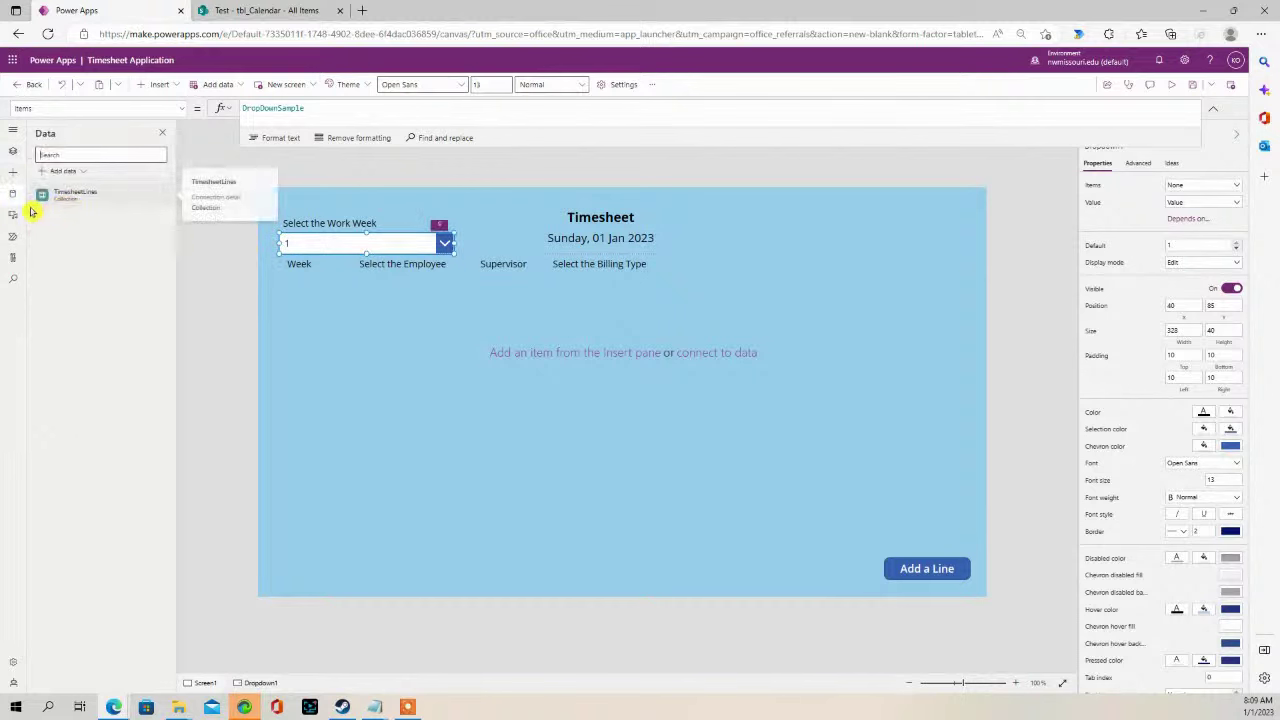
left_click(64, 172)
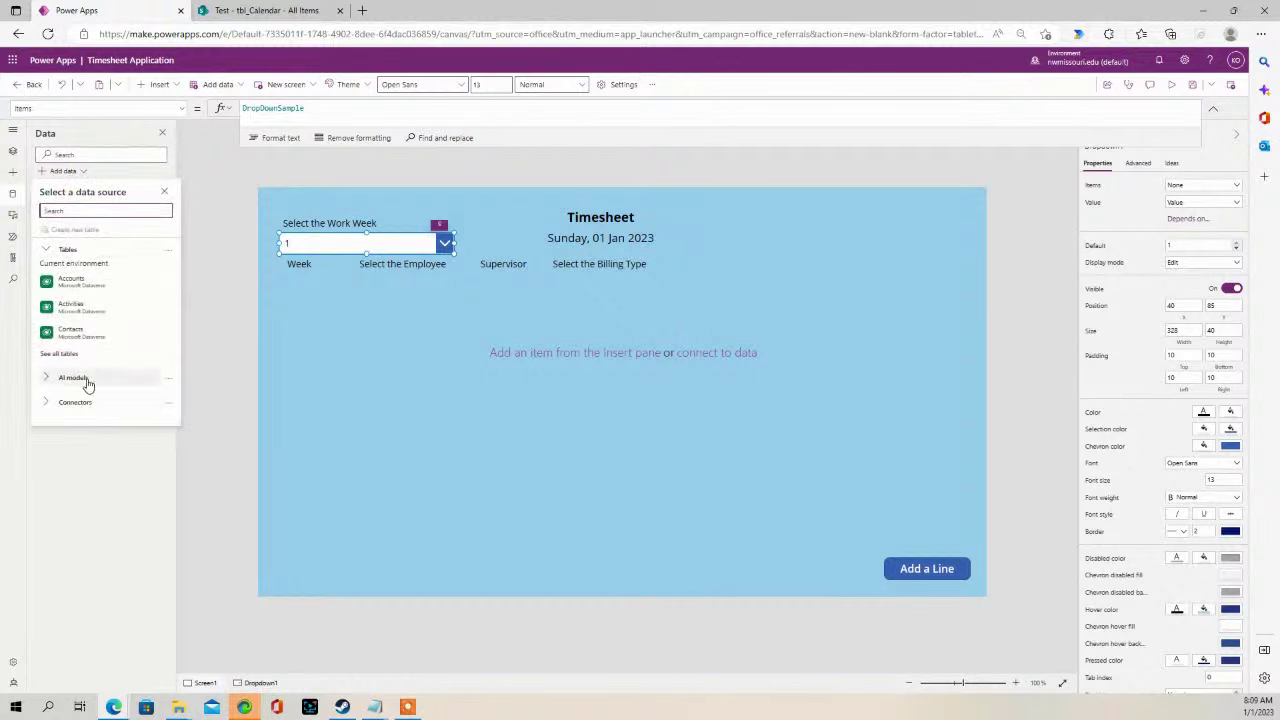
left_click(74, 355)
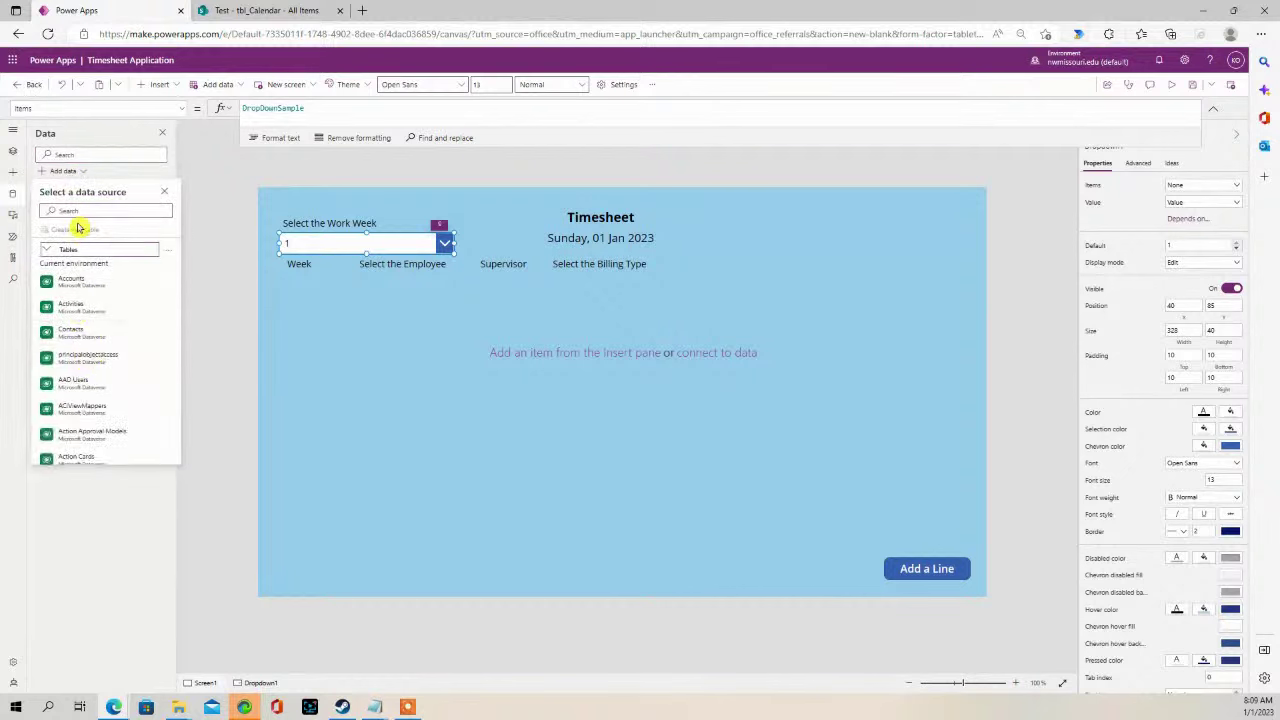
left_click(30, 173)
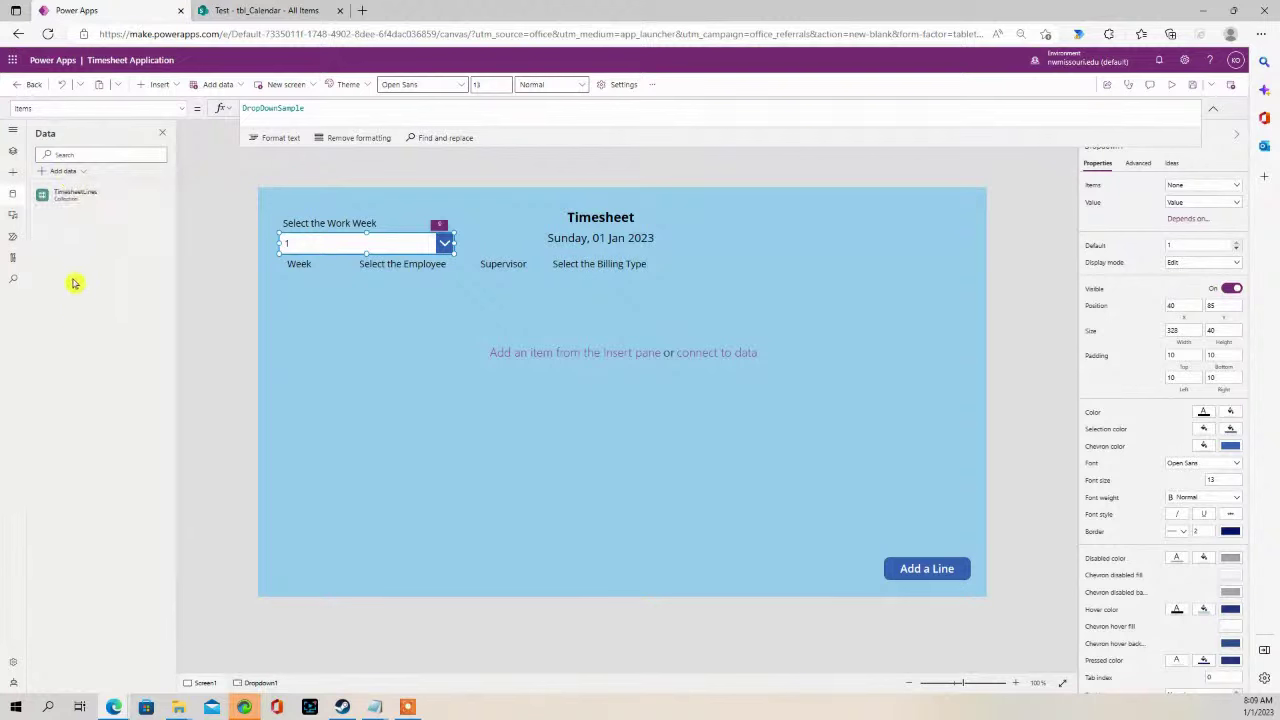
left_click(63, 171)
left_click(72, 404)
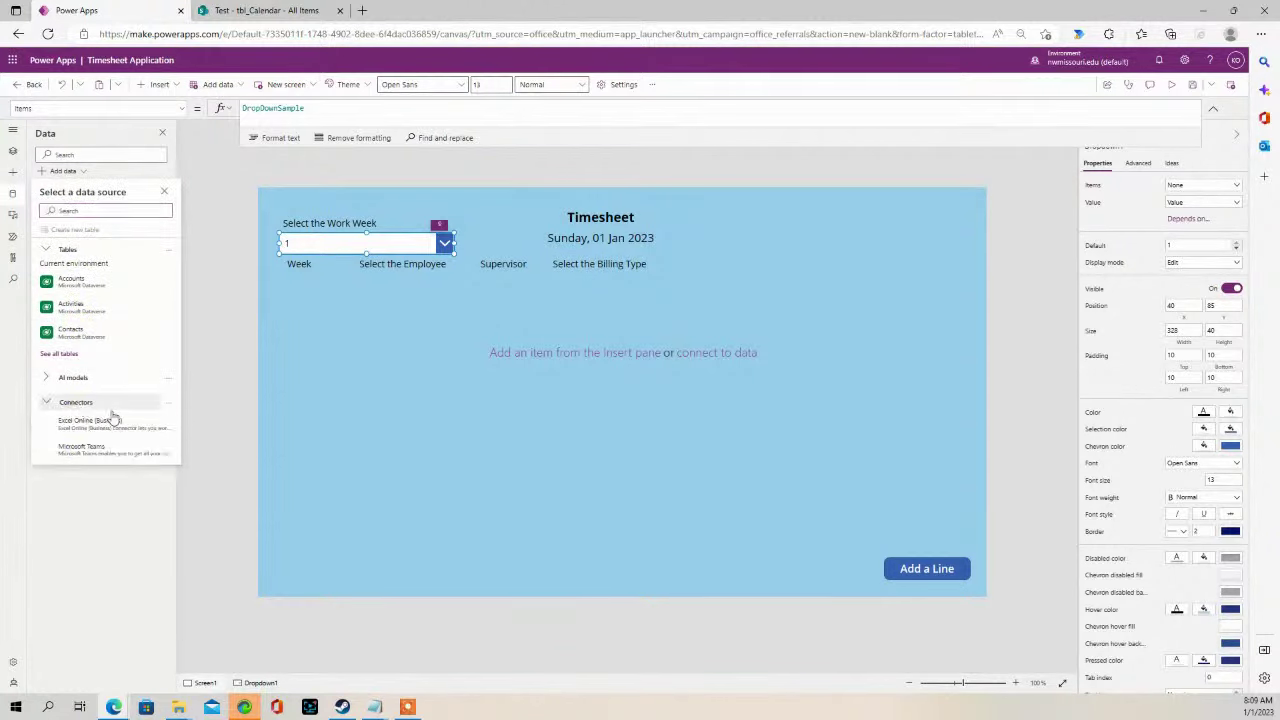
scroll(106, 415, "down", 5)
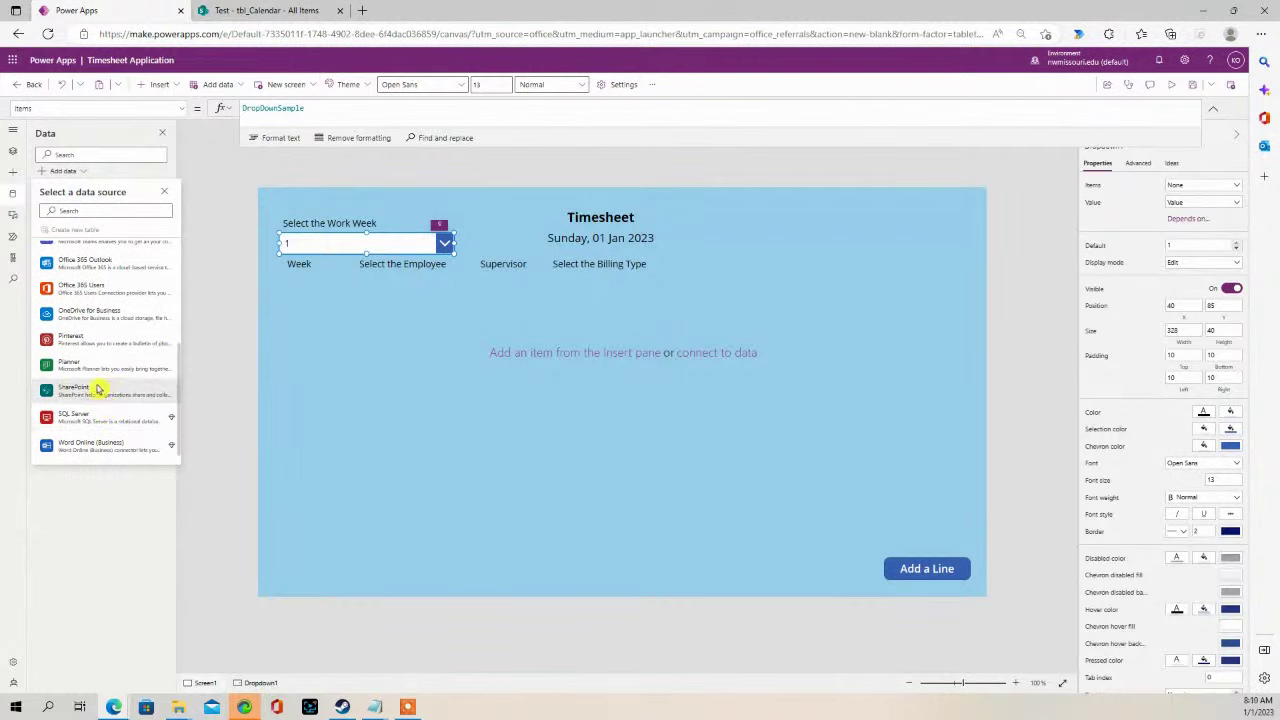
left_click(98, 389)
left_click(106, 240)
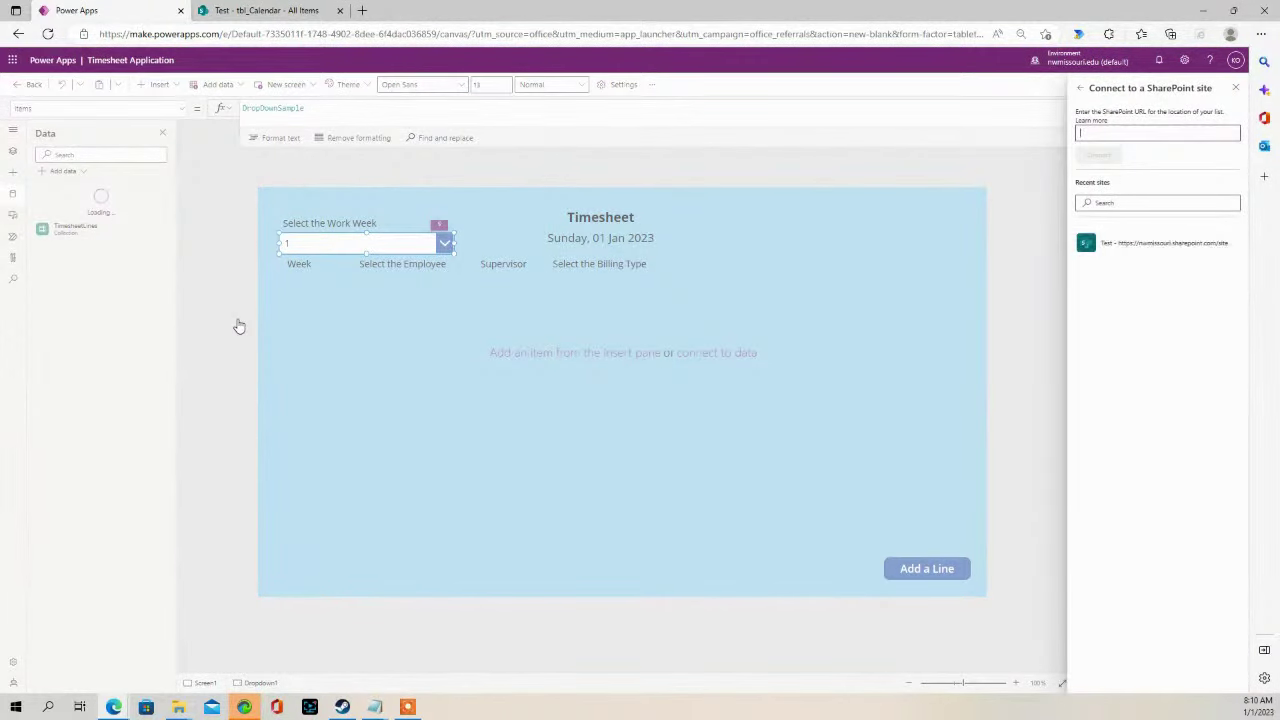
- Connect the tbl_Calendar list from the Test site, then view the list in SharePoint
left_click(1152, 252)
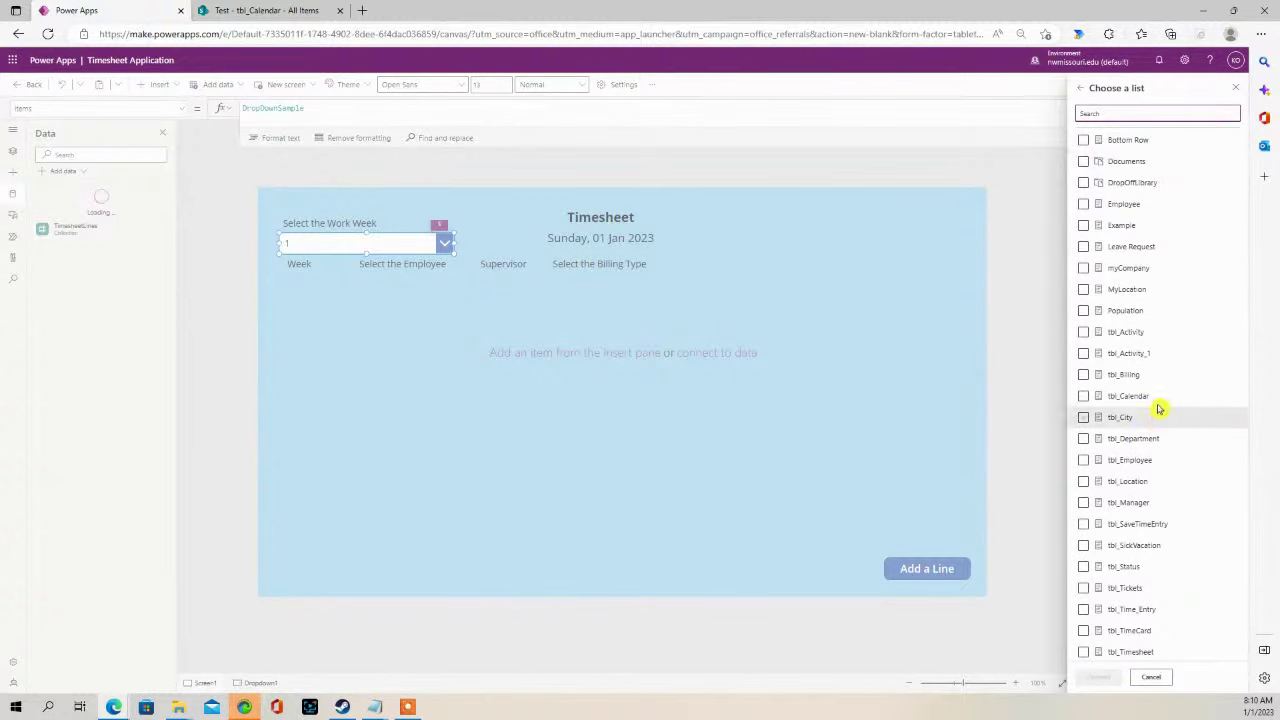
scroll(1163, 408, "down", 1)
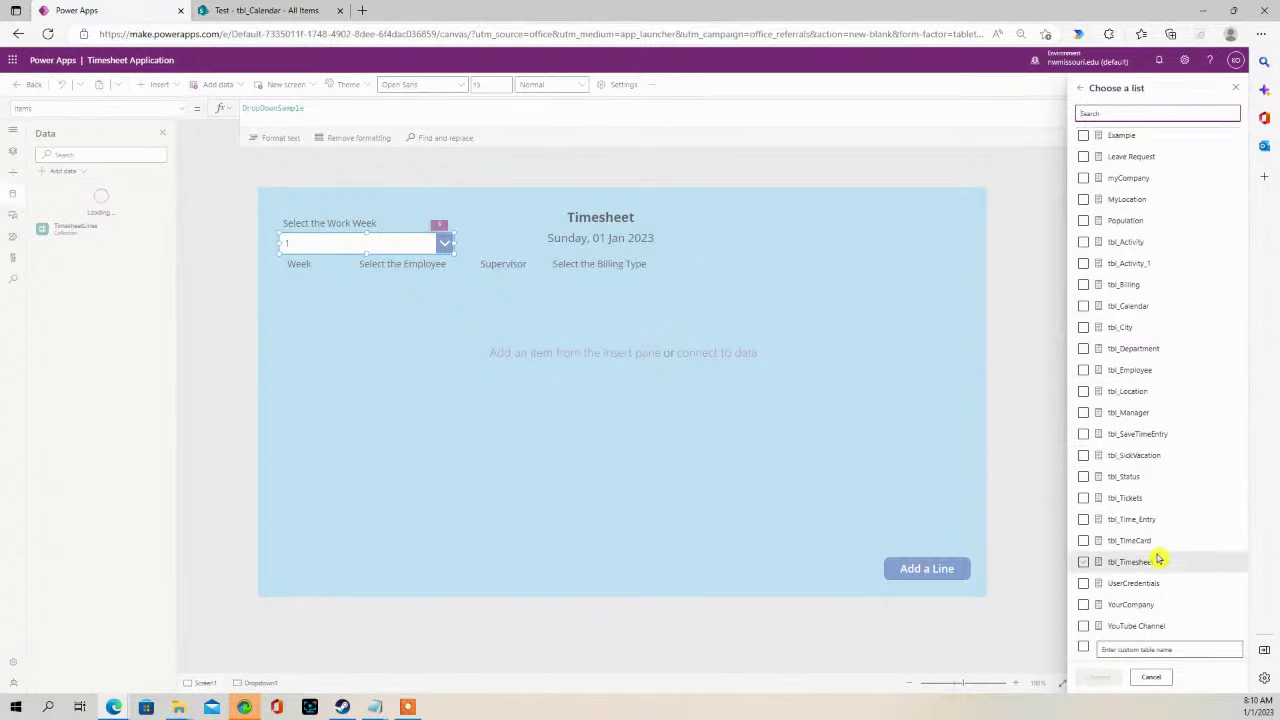
left_click(1082, 308)
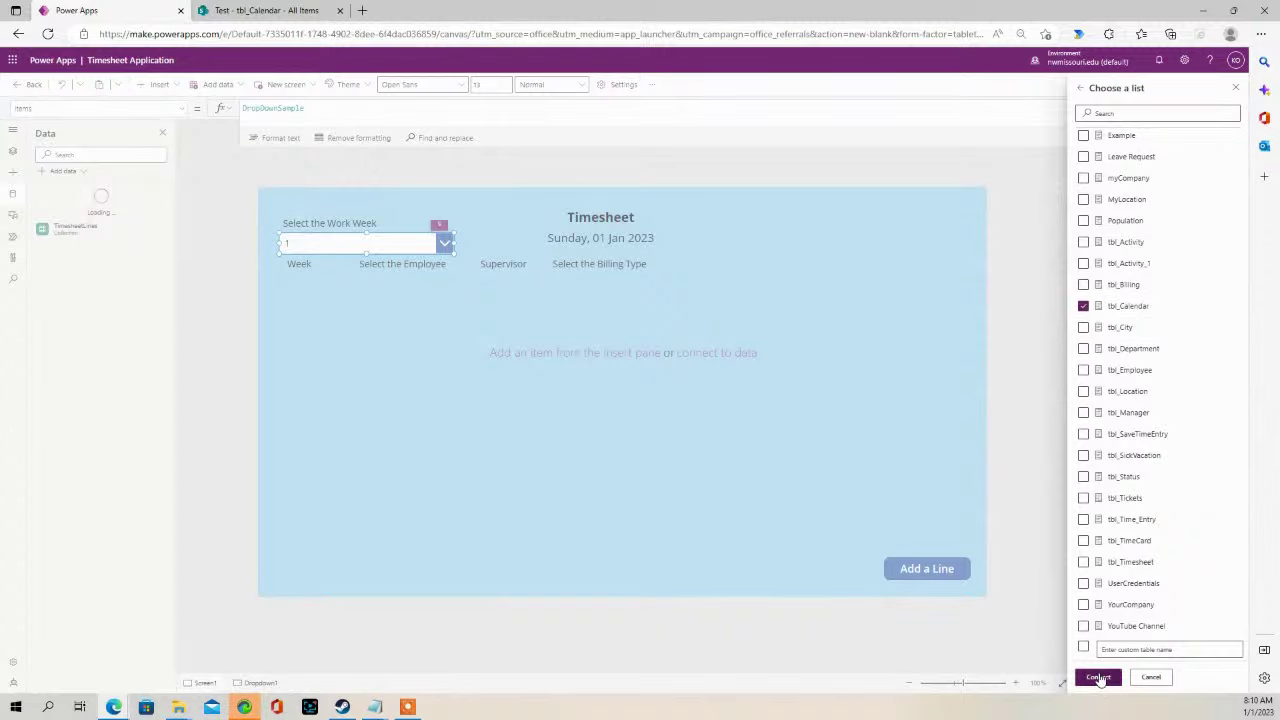
left_click(1098, 679)
left_click(283, 10)
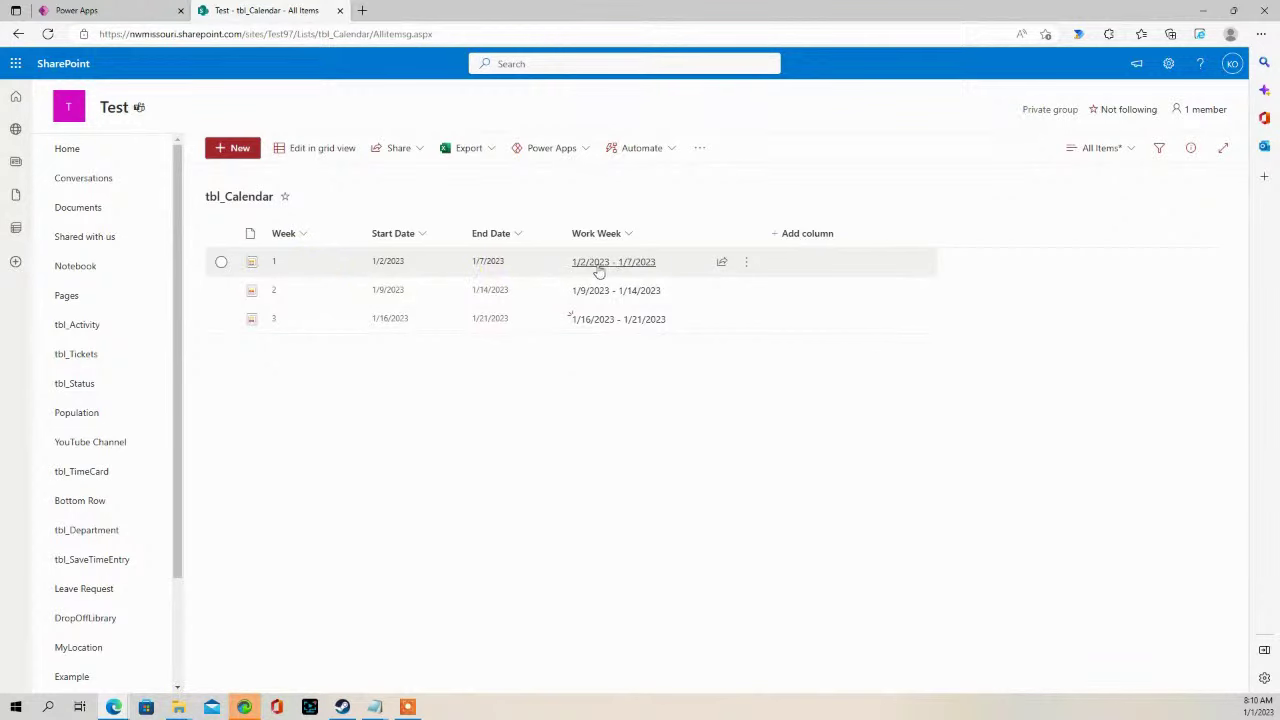
- Return to the Power Apps editor after reviewing tbl_Calendar's Week and Work Week columns
left_click(141, 14)
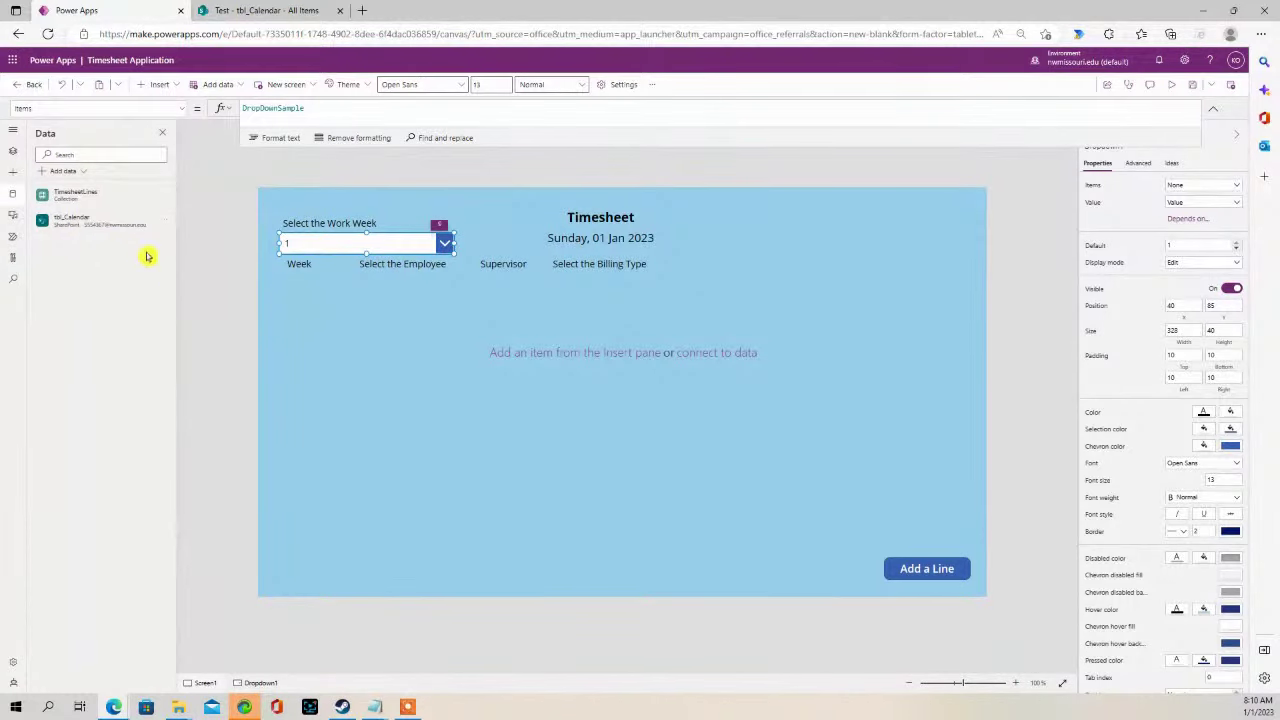
- Set the work-week dropdown's Items to tbl_Calendar
left_click(245, 296)
left_click(290, 240)
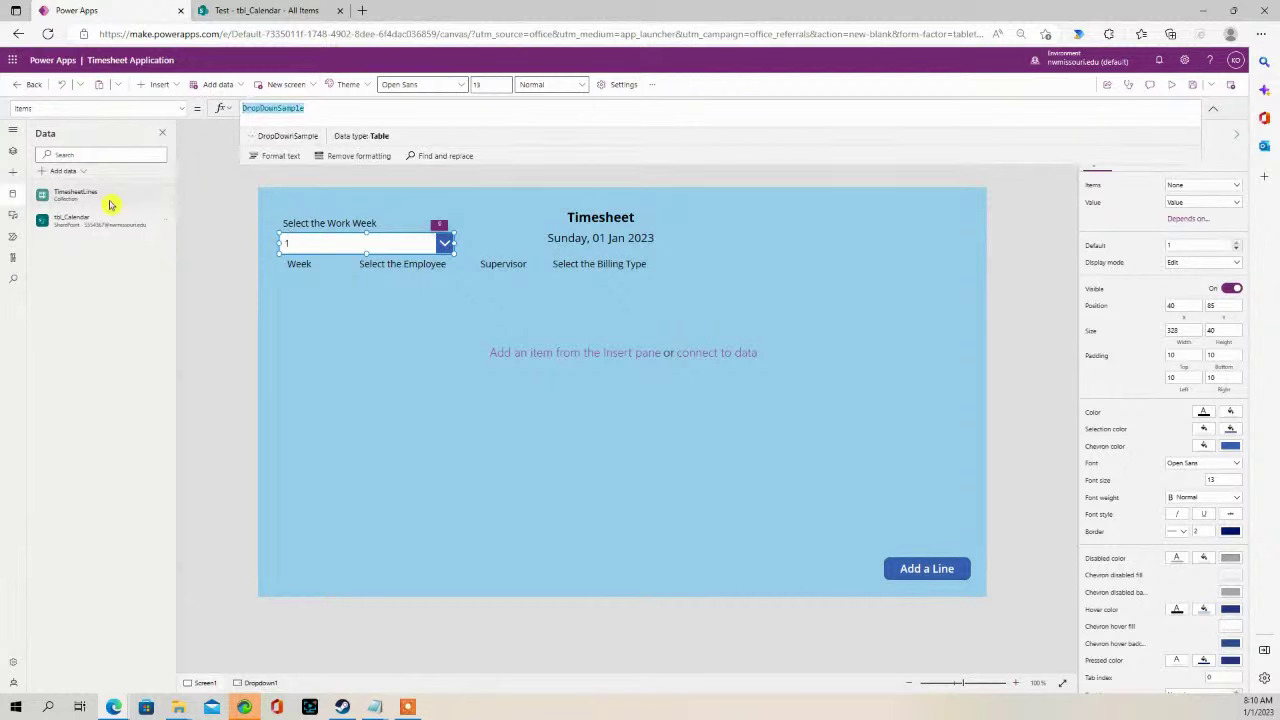
mouse_move(123, 201)
type("tbl")
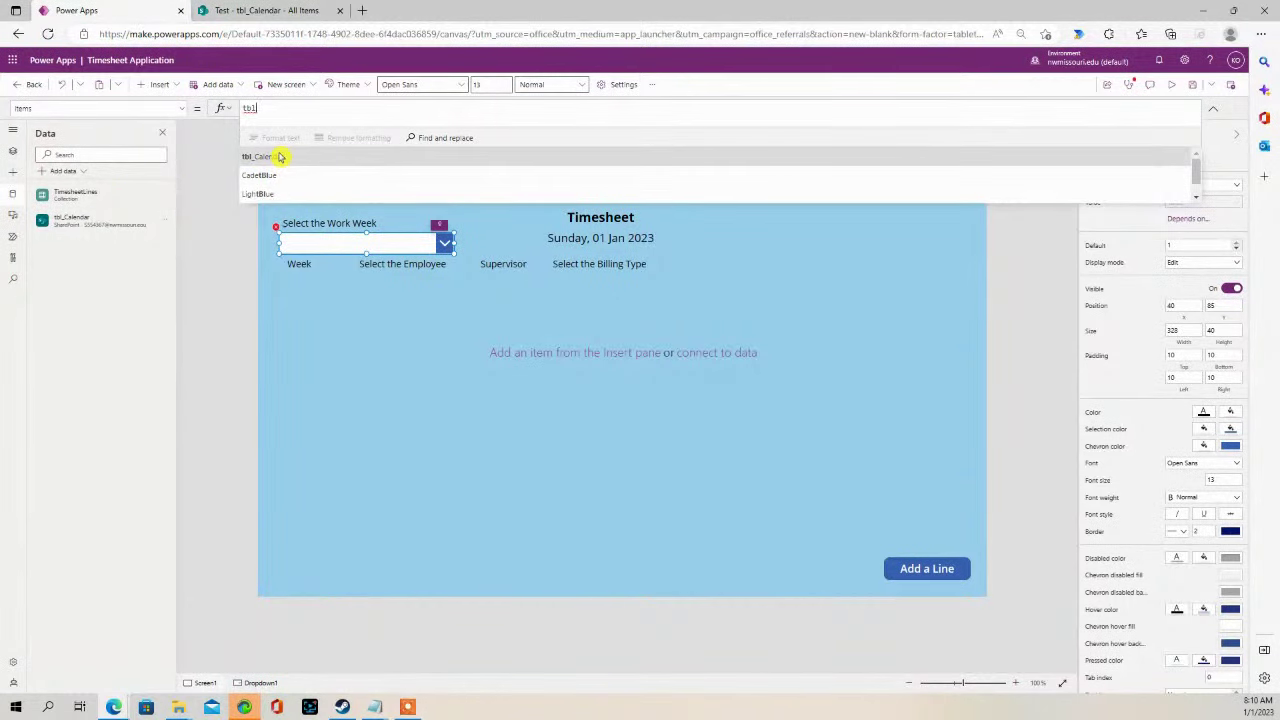
left_click(279, 157)
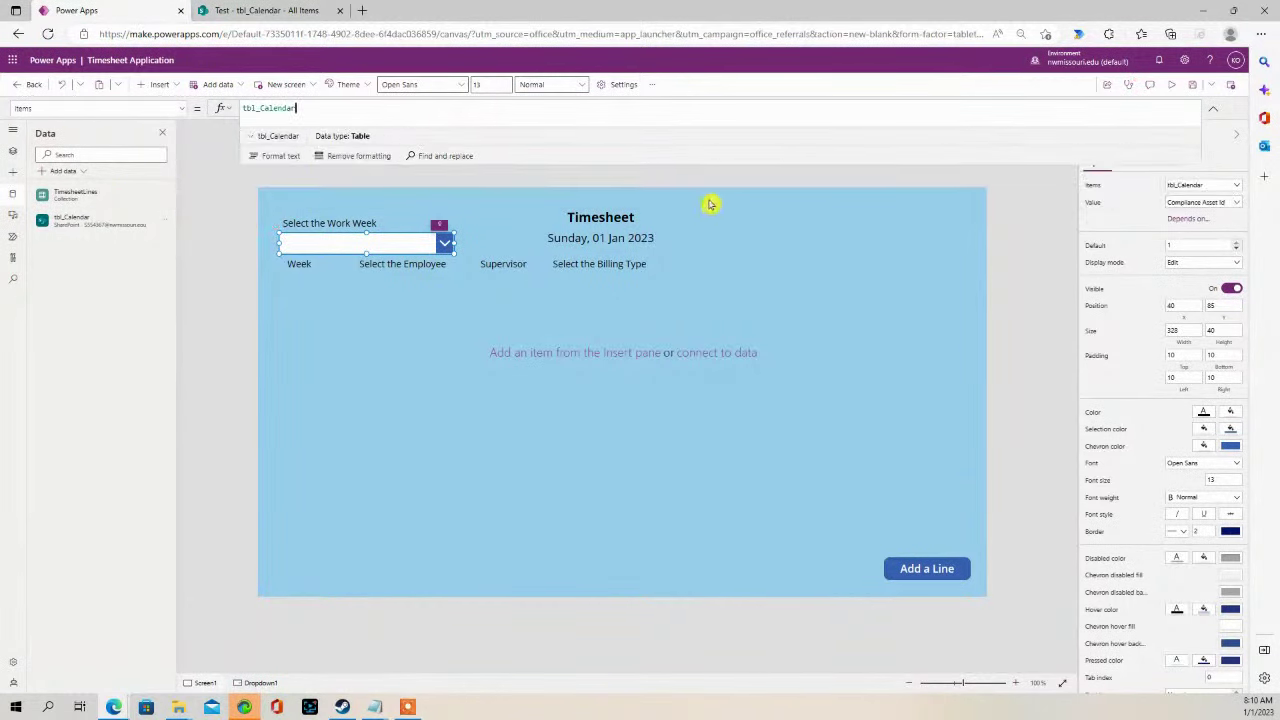
- Make the dropdown display the Work Week field, checking the tbl_Calendar list in SharePoint
left_click(1237, 203)
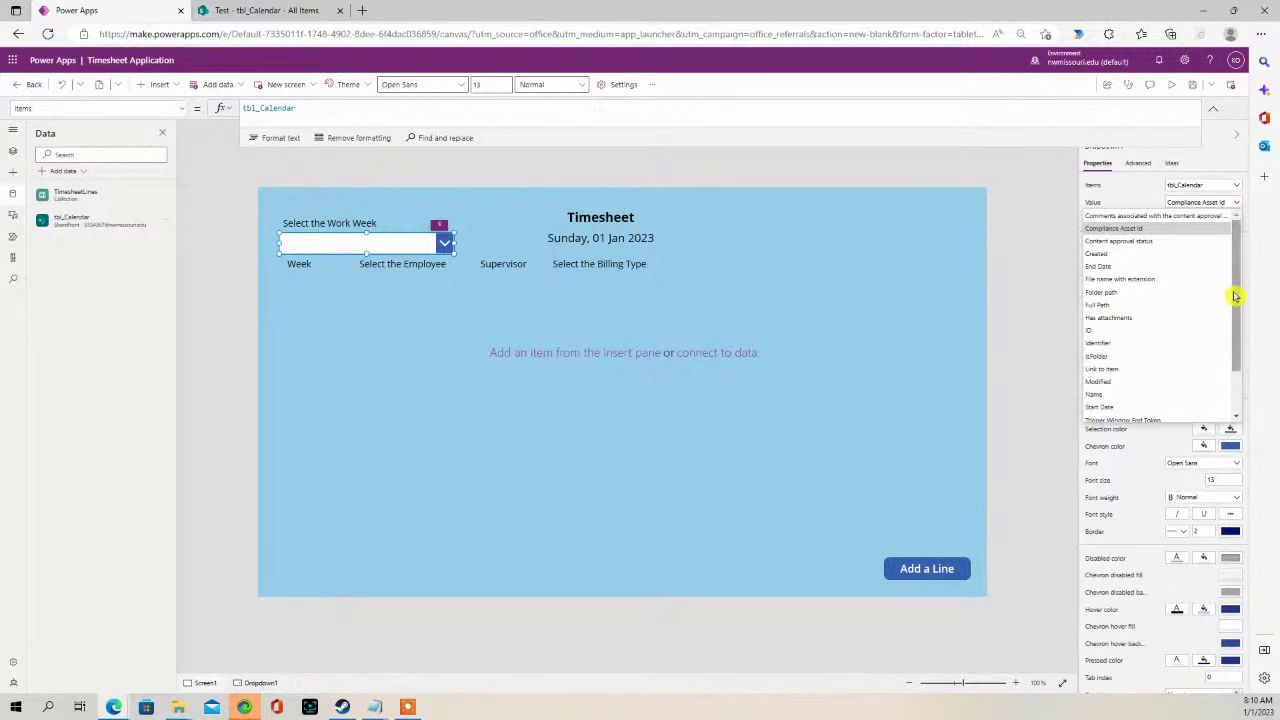
left_click_drag(1236, 296, 1234, 351)
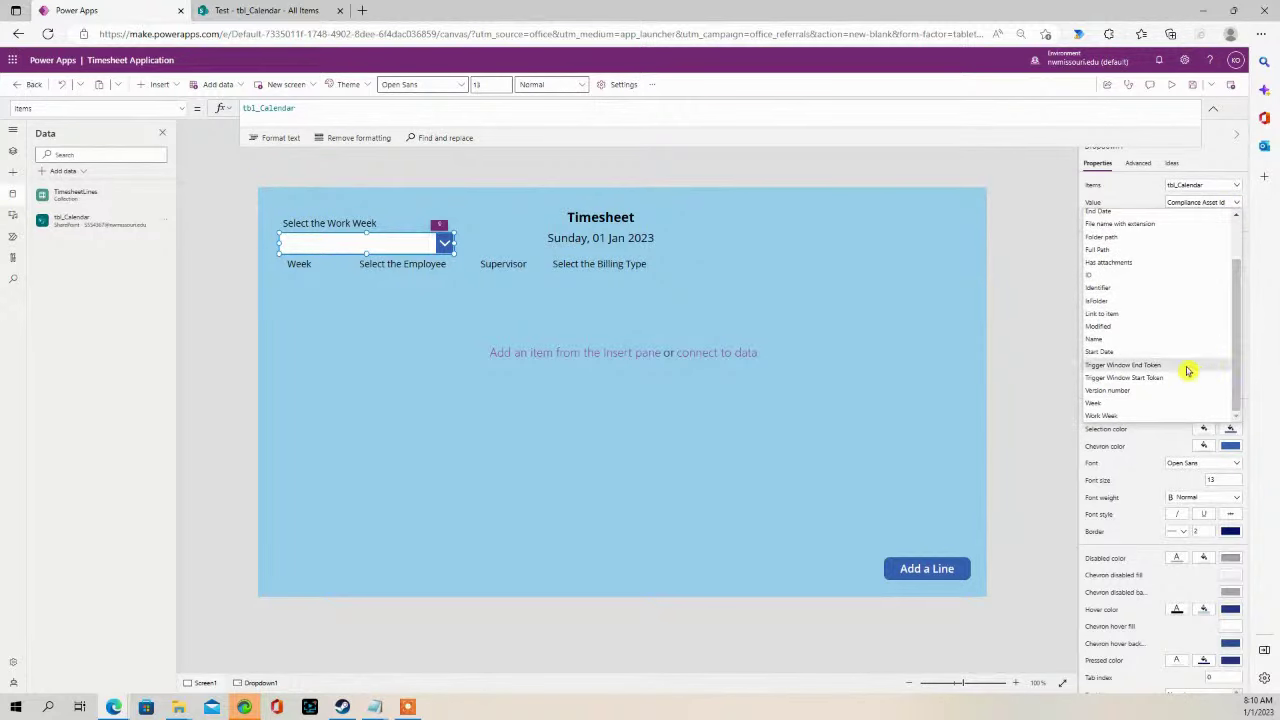
left_click(1103, 415)
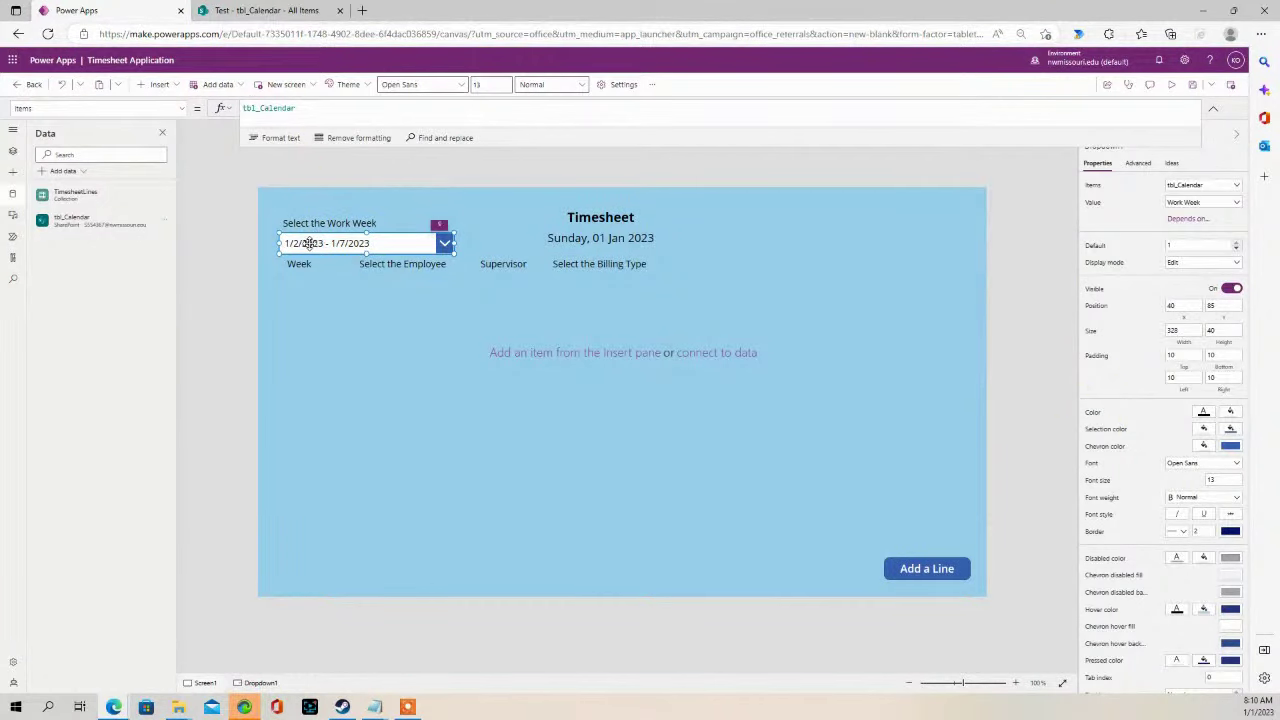
left_click(290, 10)
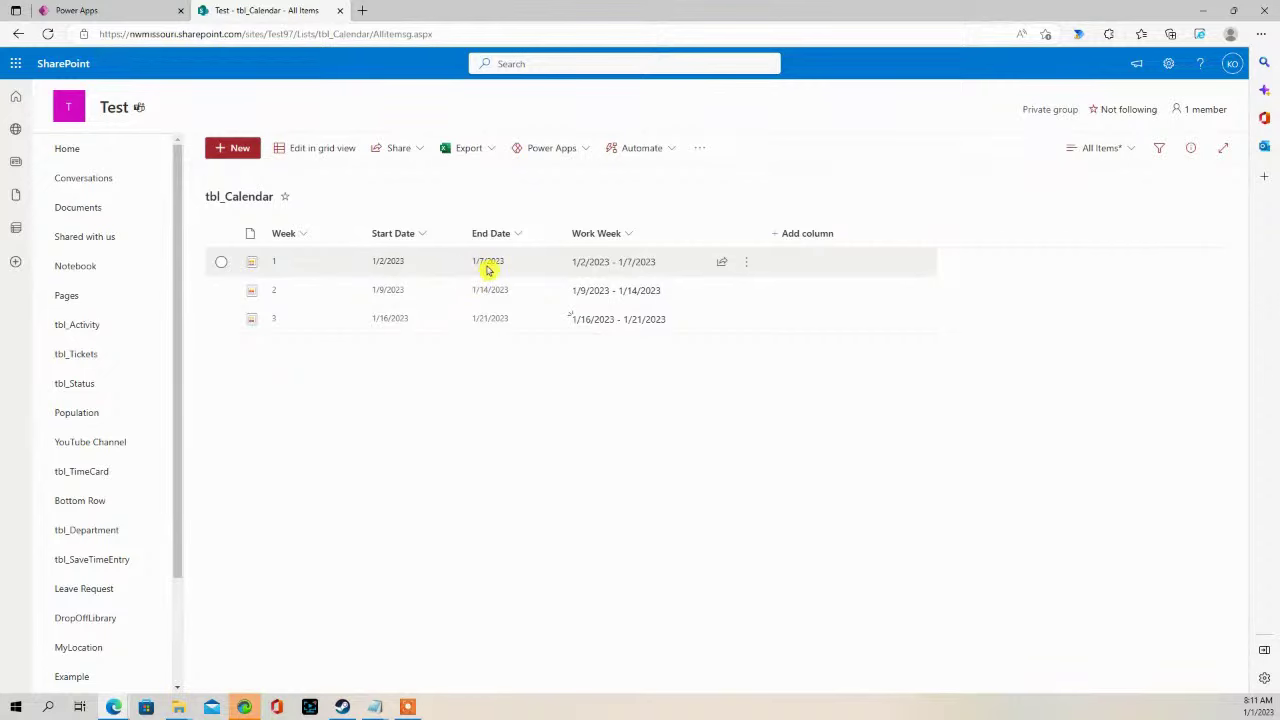
left_click(130, 10)
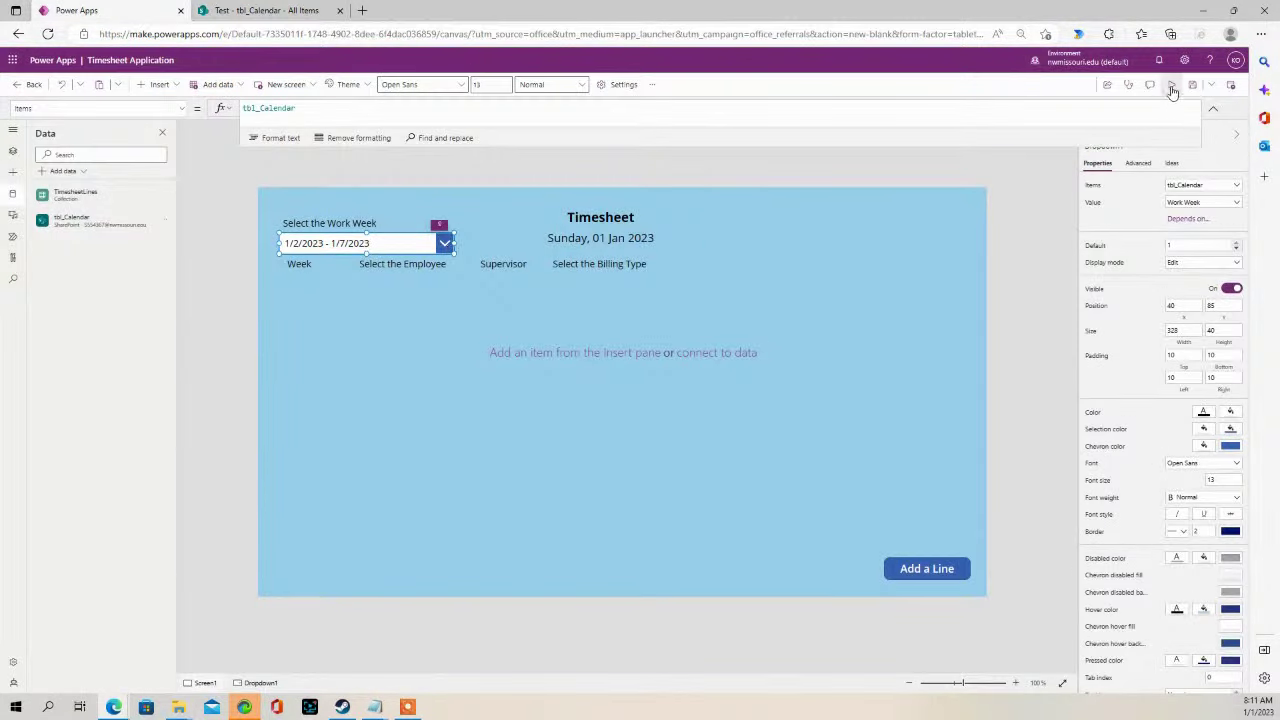
- Preview the app and confirm the work-week dropdown lists three weeks, keeping 1/2/2023 - 1/7/2023
left_click(1171, 85)
left_click(356, 156)
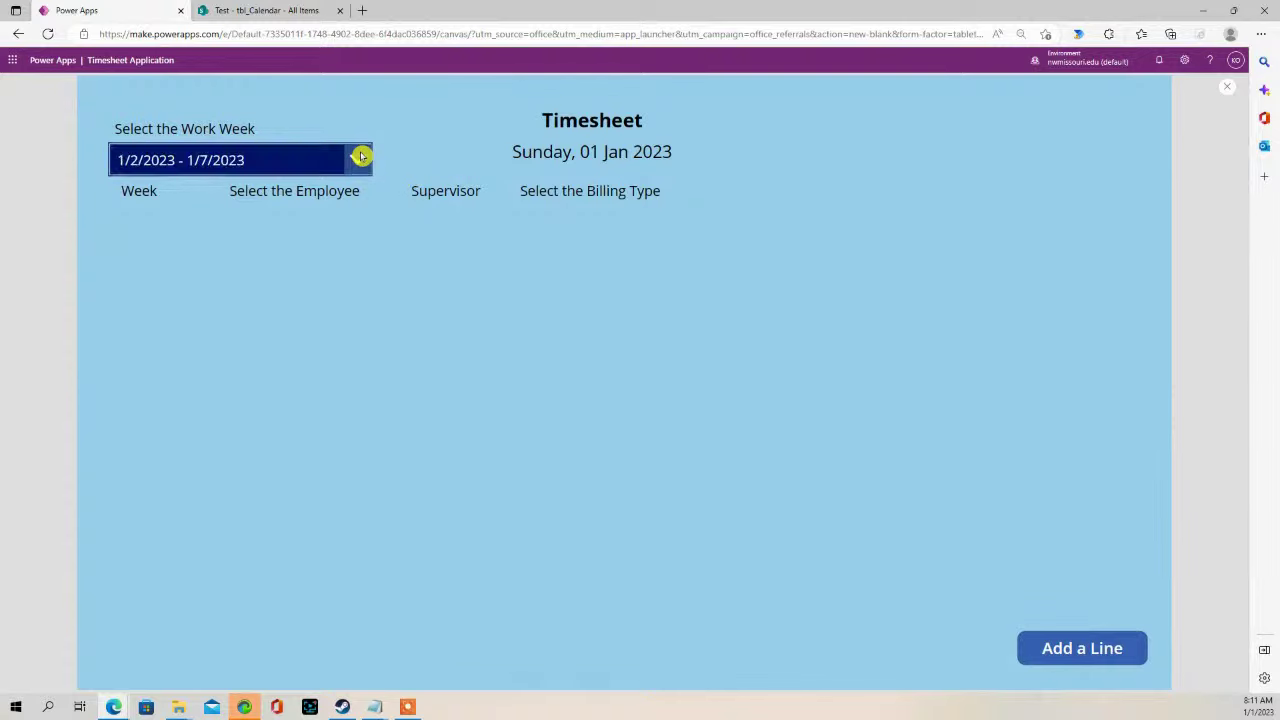
left_click(455, 148)
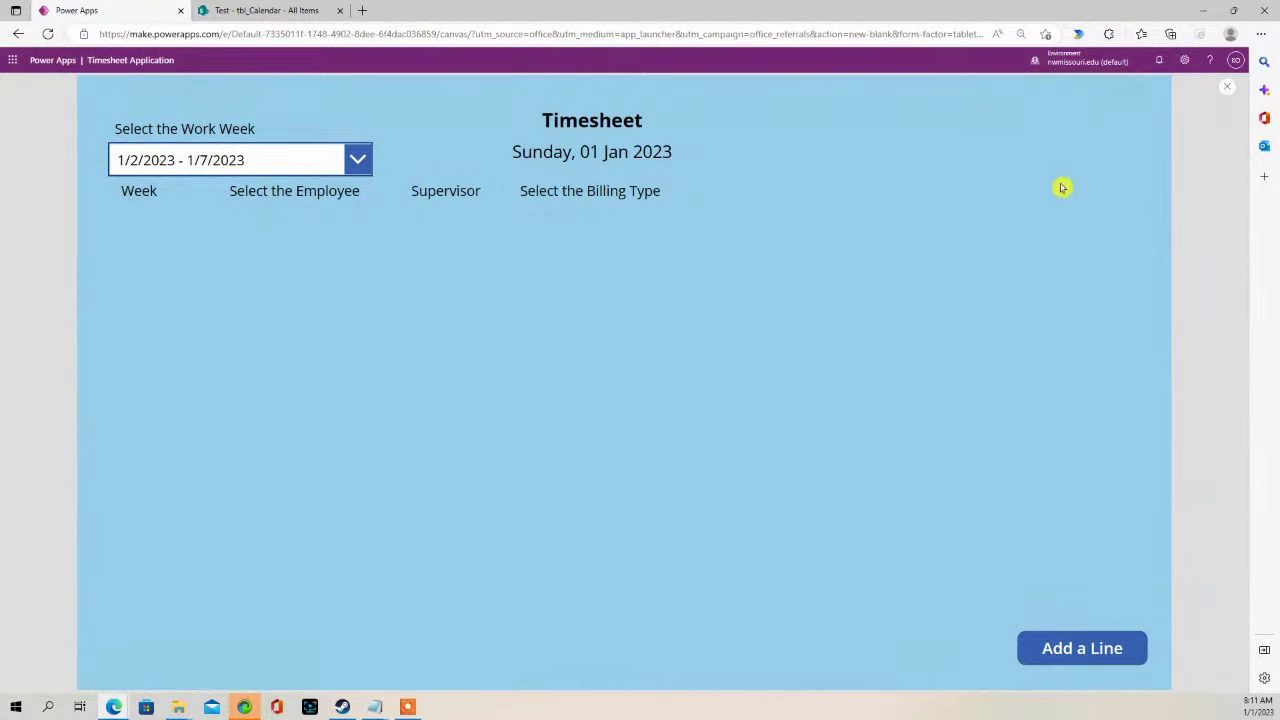
- Leave preview and move the Week, Select the Employee, Supervisor and Billing Type headings slightly lower
left_click(1229, 90)
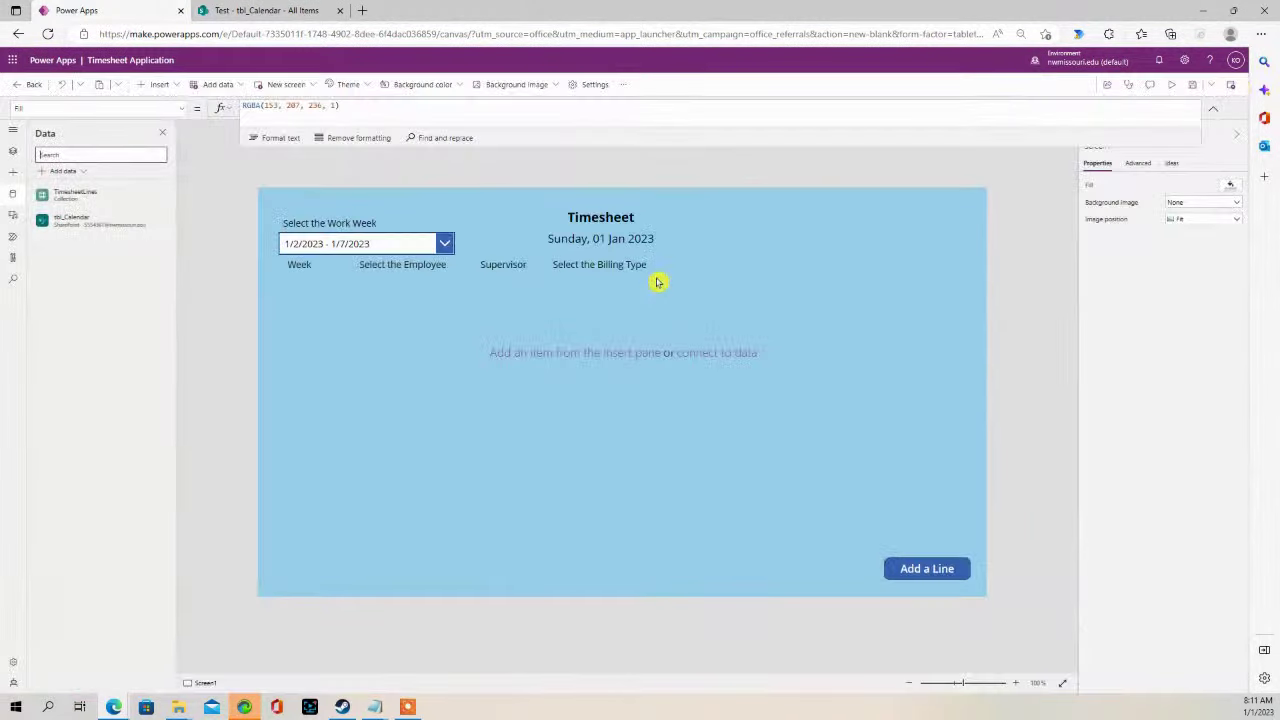
left_click(460, 265)
left_click(289, 263)
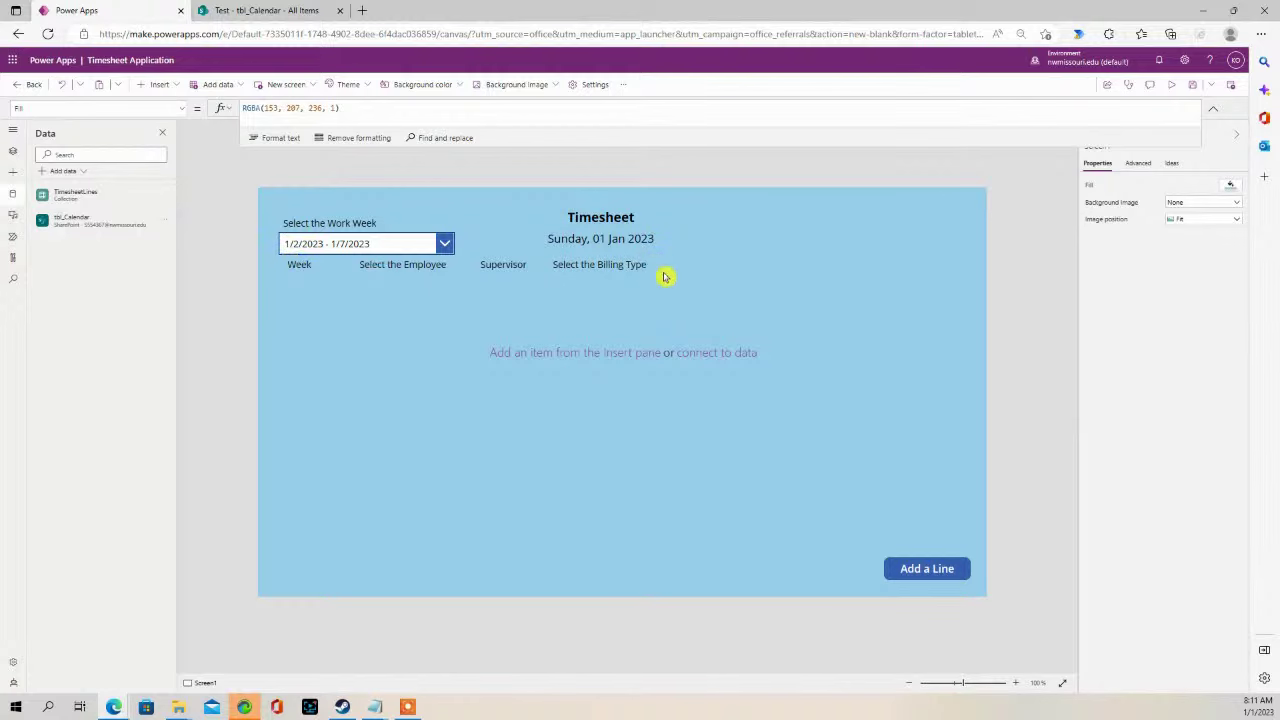
left_click(632, 266)
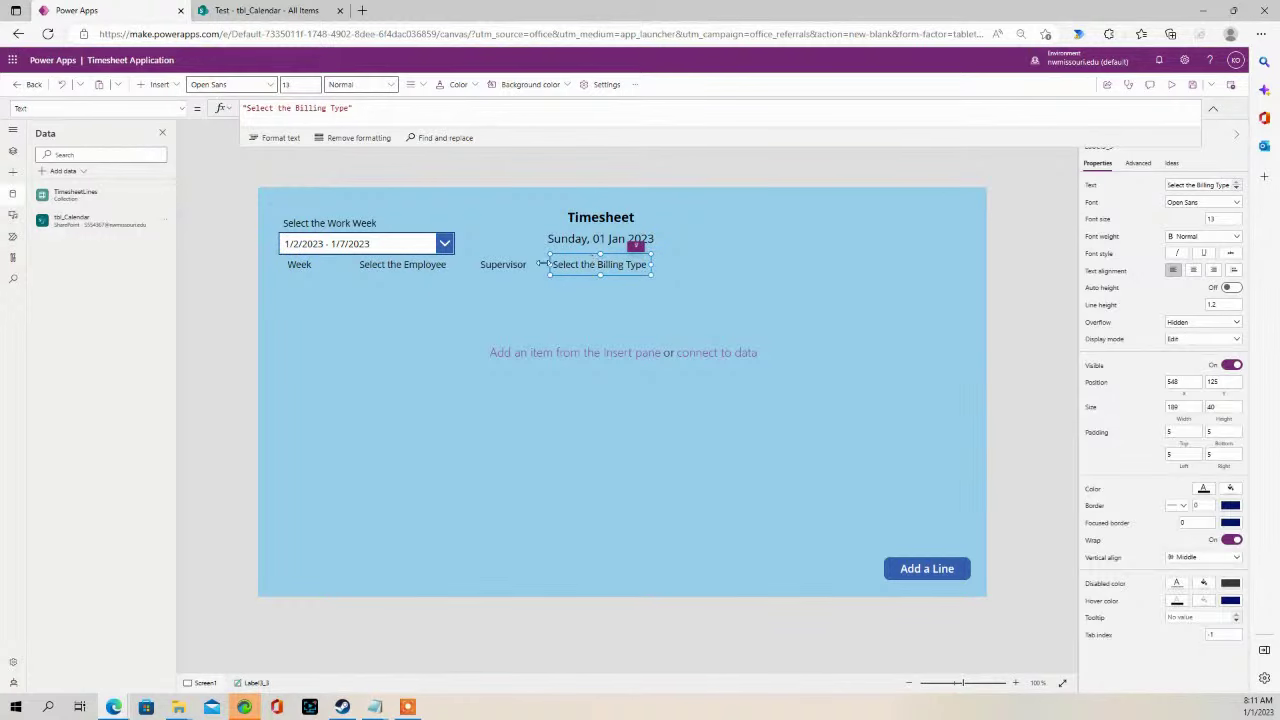
left_click(498, 265, "shift")
left_click(402, 265, "shift")
left_click(292, 264, "shift")
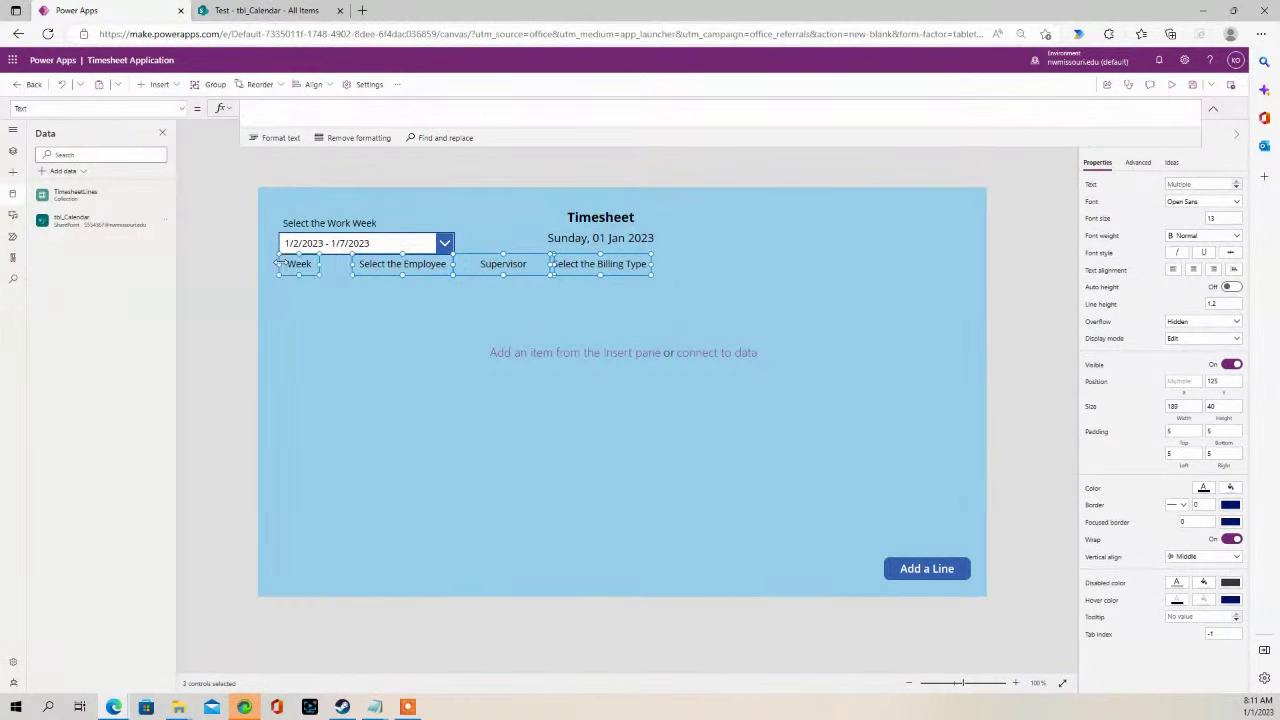
left_click_drag(298, 263, 305, 284)
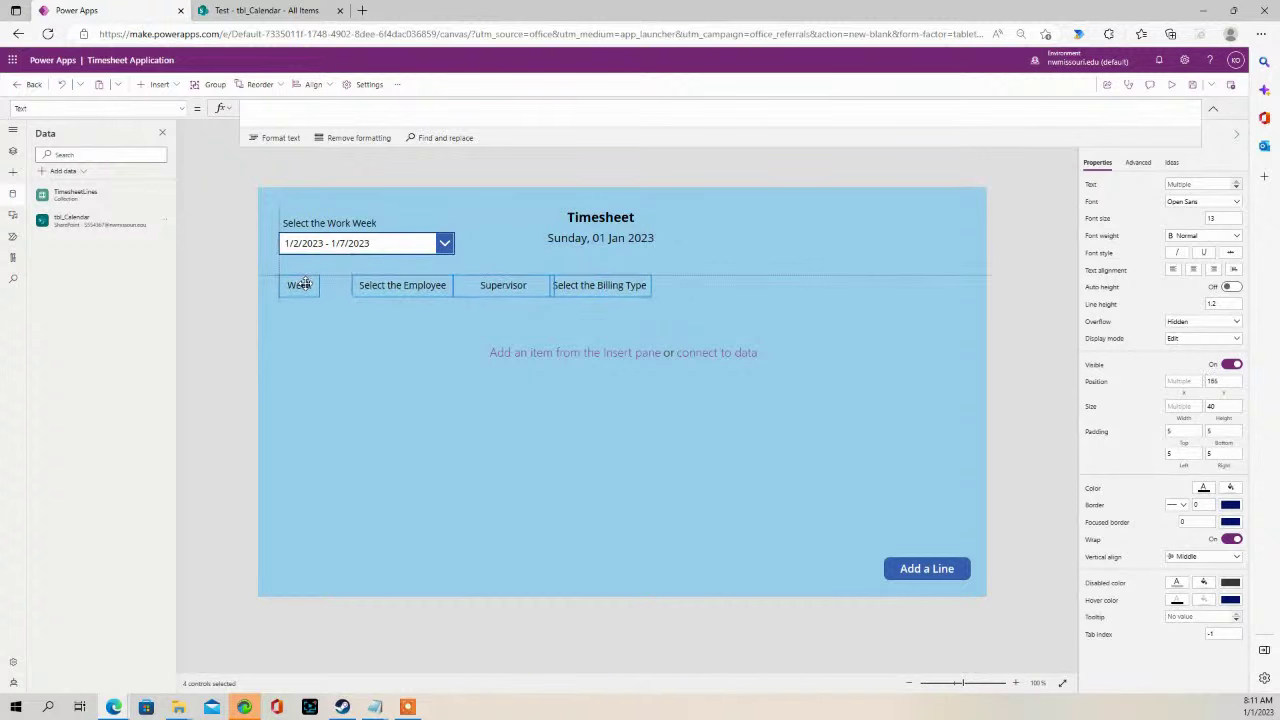
- Lower the timesheet gallery's top edge so it sits below the headings
left_click(511, 246)
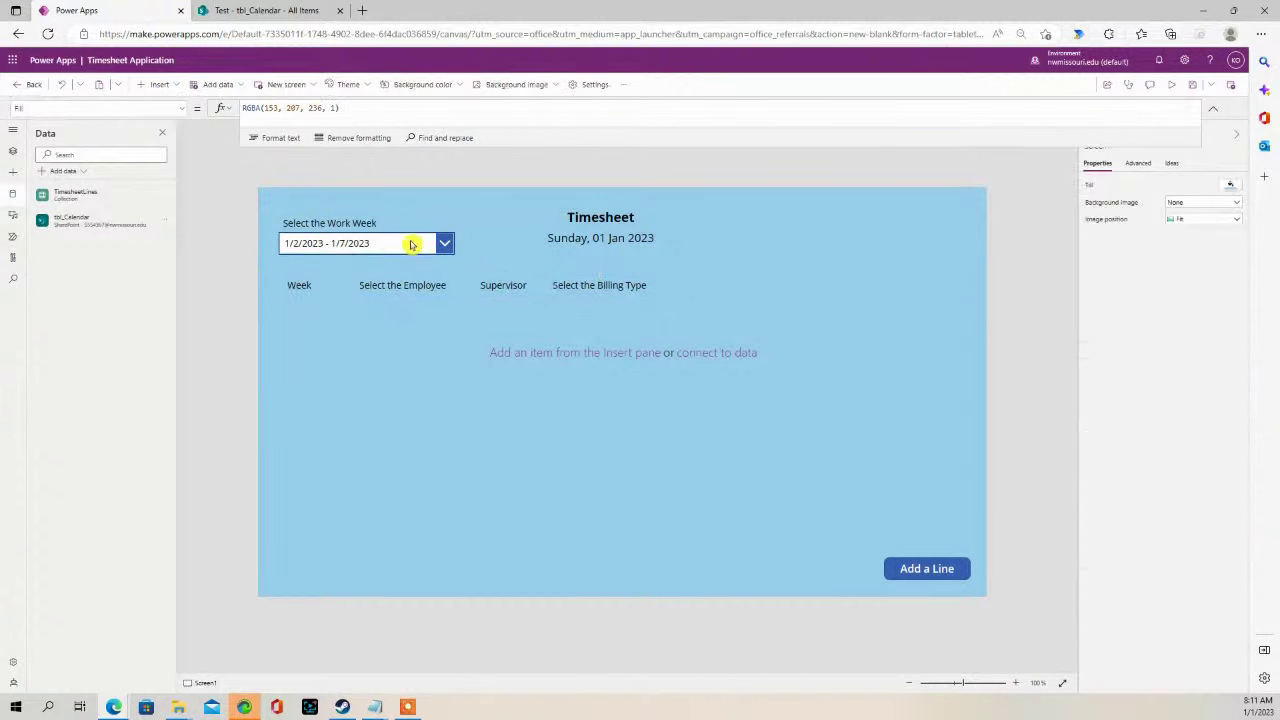
left_click(410, 244)
left_click(430, 325)
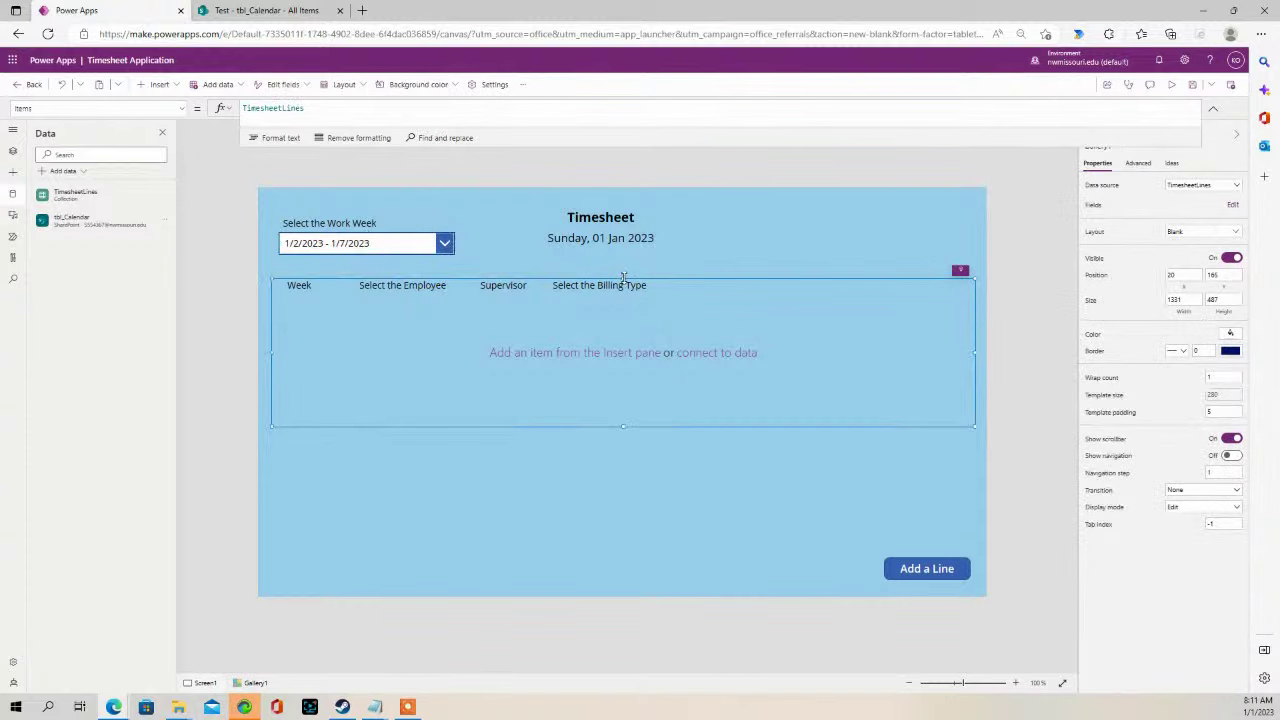
left_click_drag(622, 283, 622, 297)
left_click(630, 238)
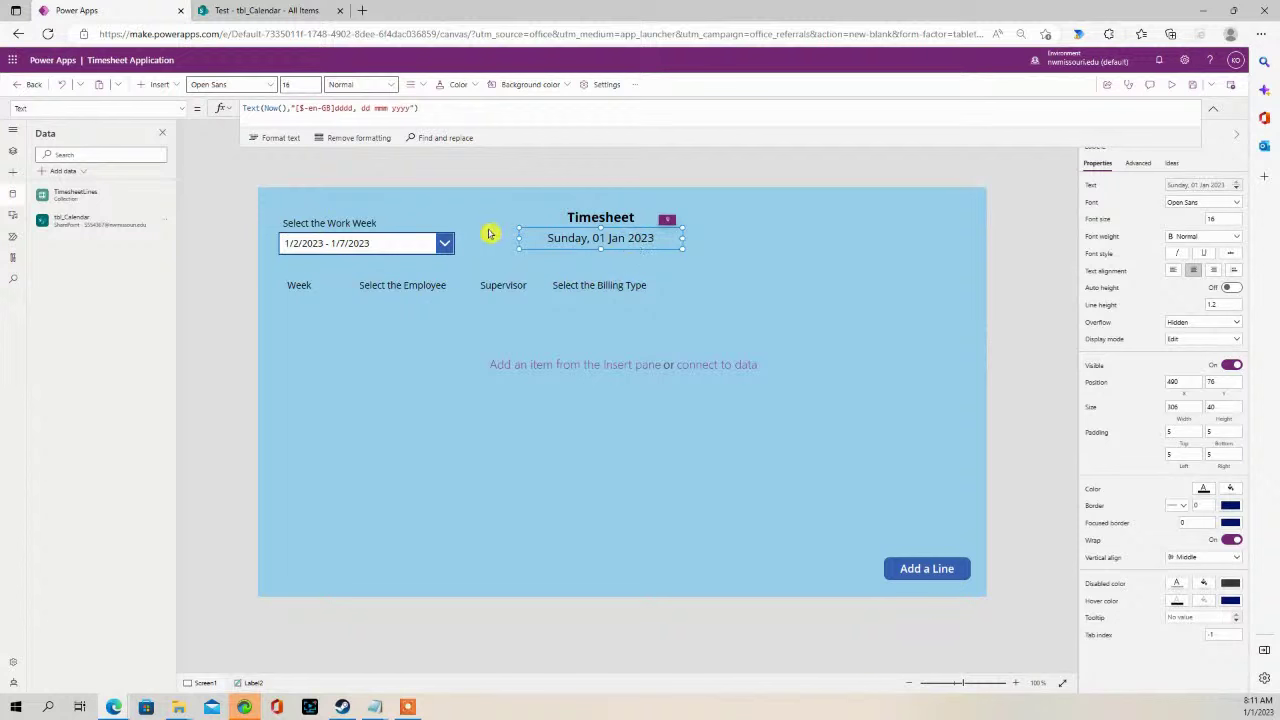
- Rename Dropdown1 to WorkWeekDropdown in the Tree view
left_click(377, 245)
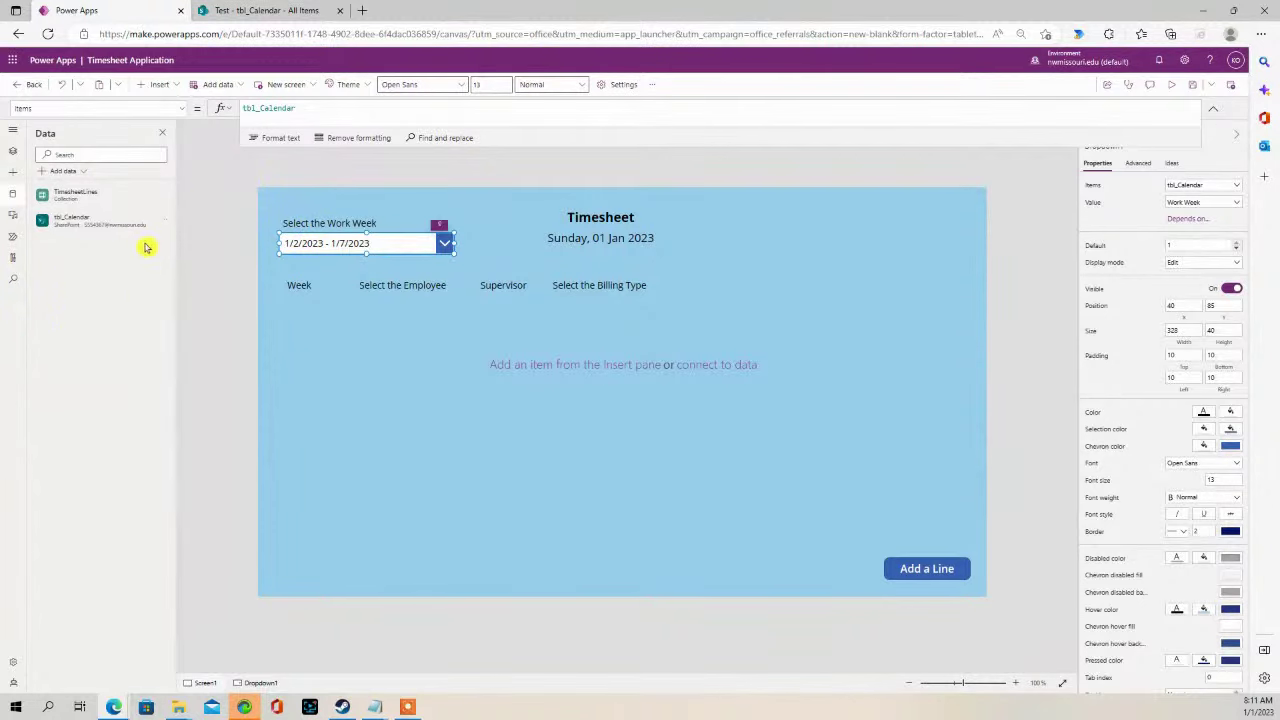
left_click(13, 172)
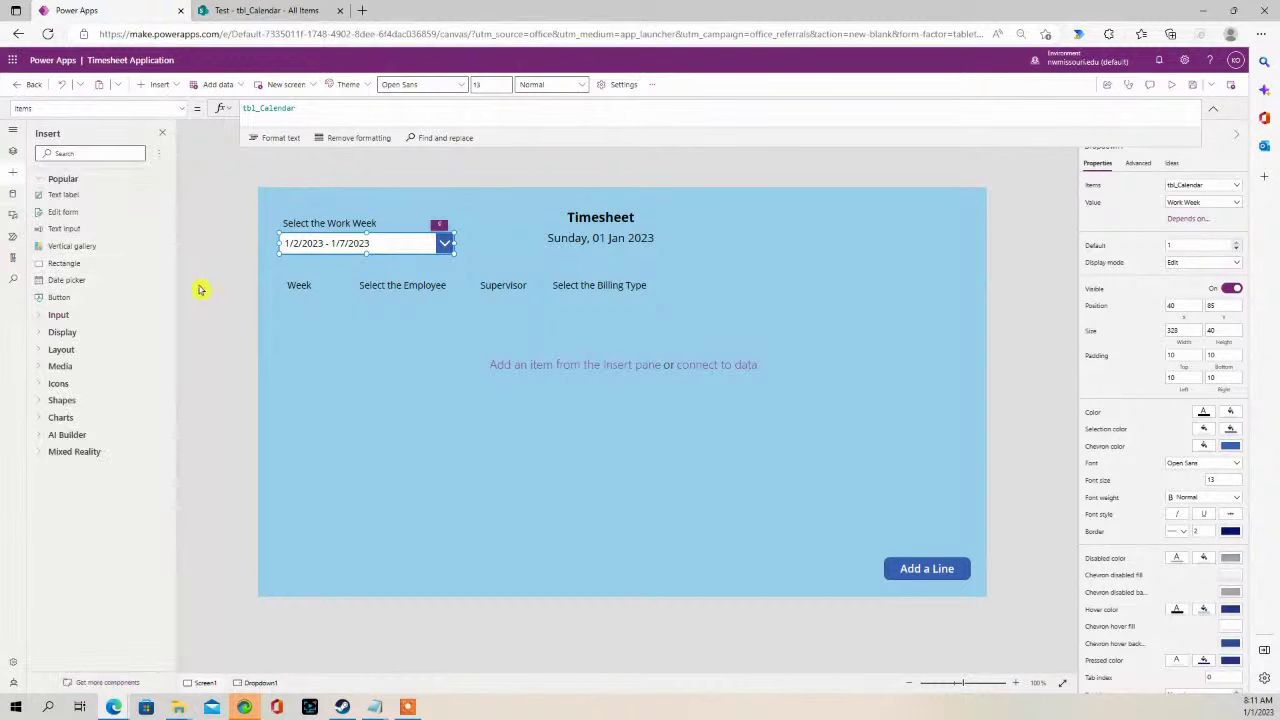
left_click(13, 151)
double_click(100, 240)
left_click(111, 238)
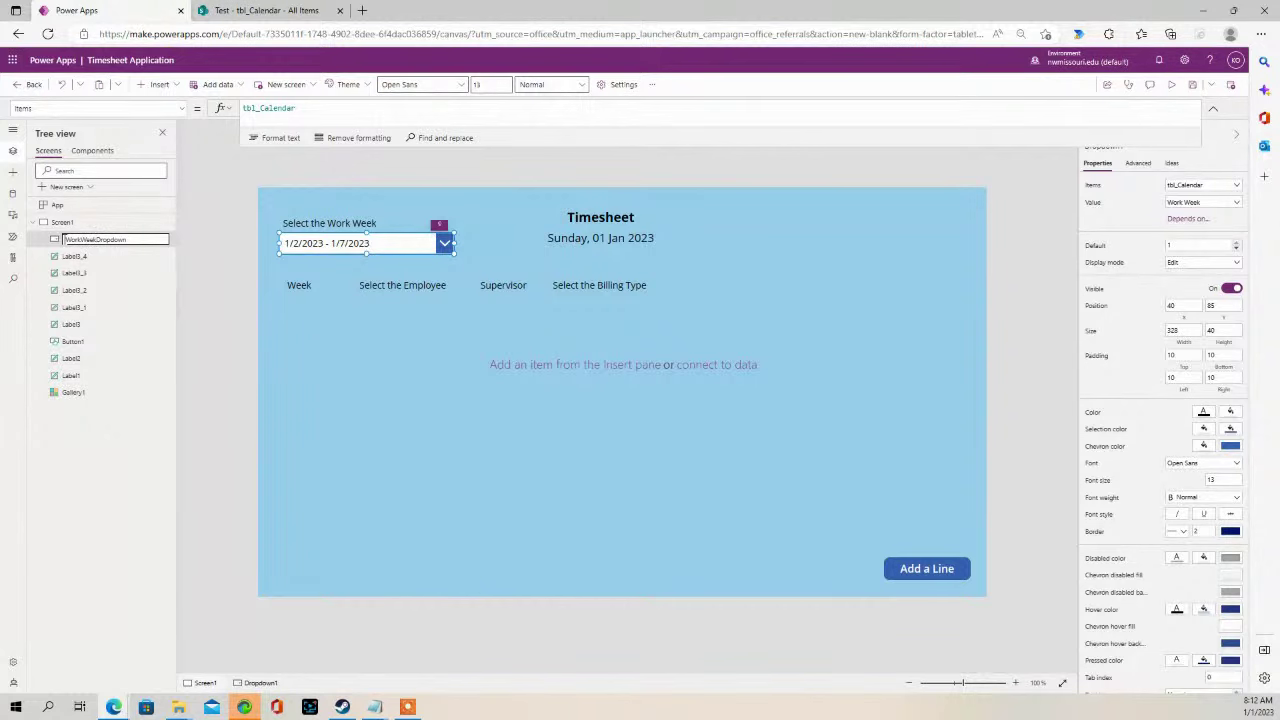
left_click(246, 263)
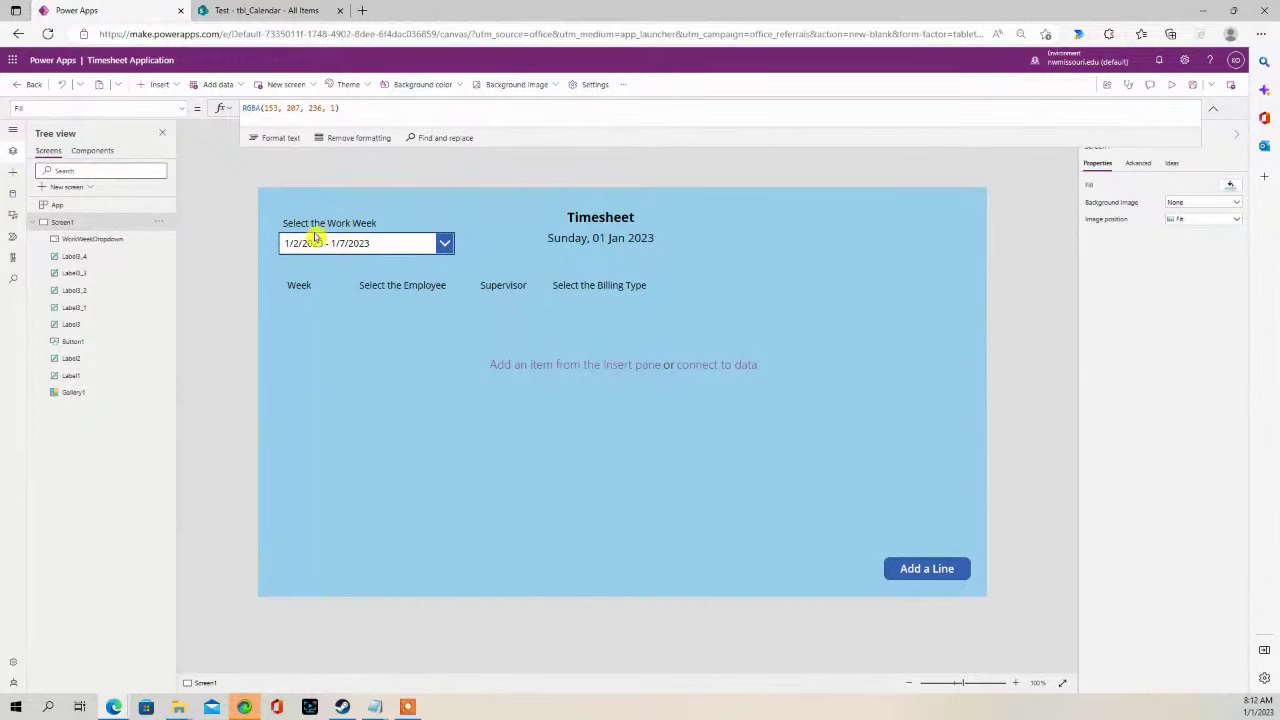
- Paste a copy of the Week label beside Select the Billing Type and make it show 'Mon 01/02/2023'
left_click(292, 284)
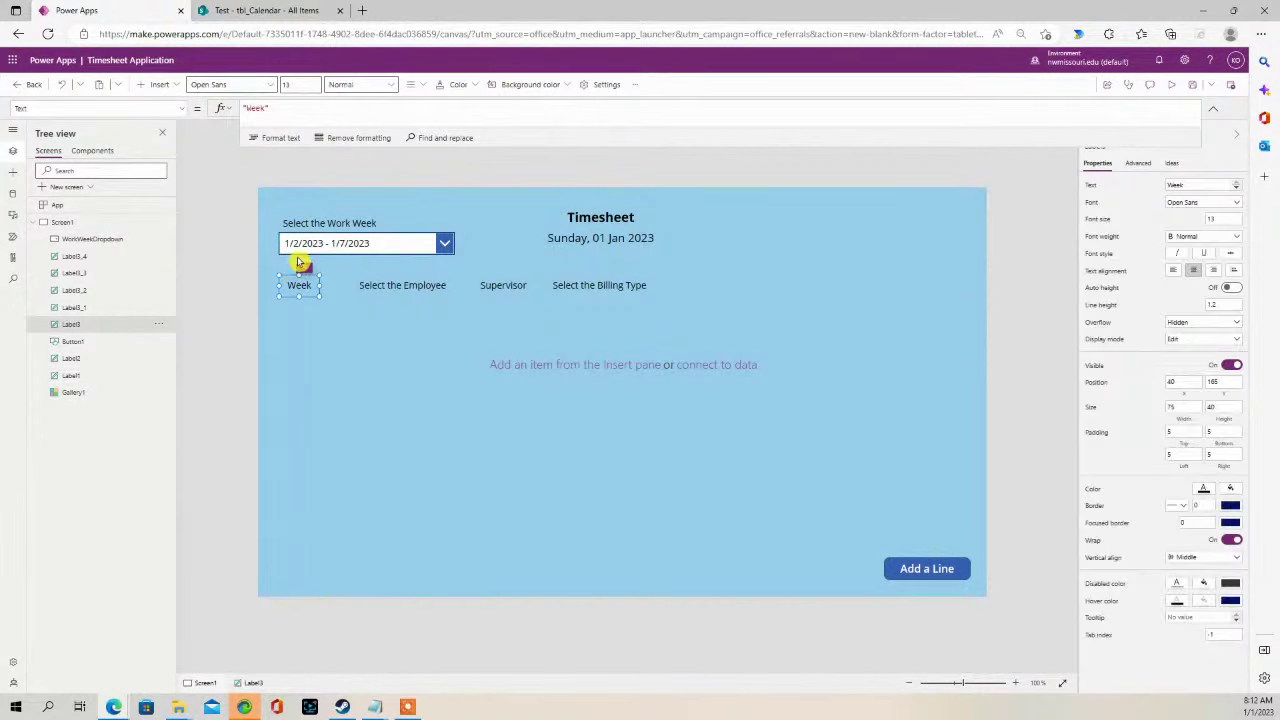
left_click(527, 196)
key("ctrl+v")
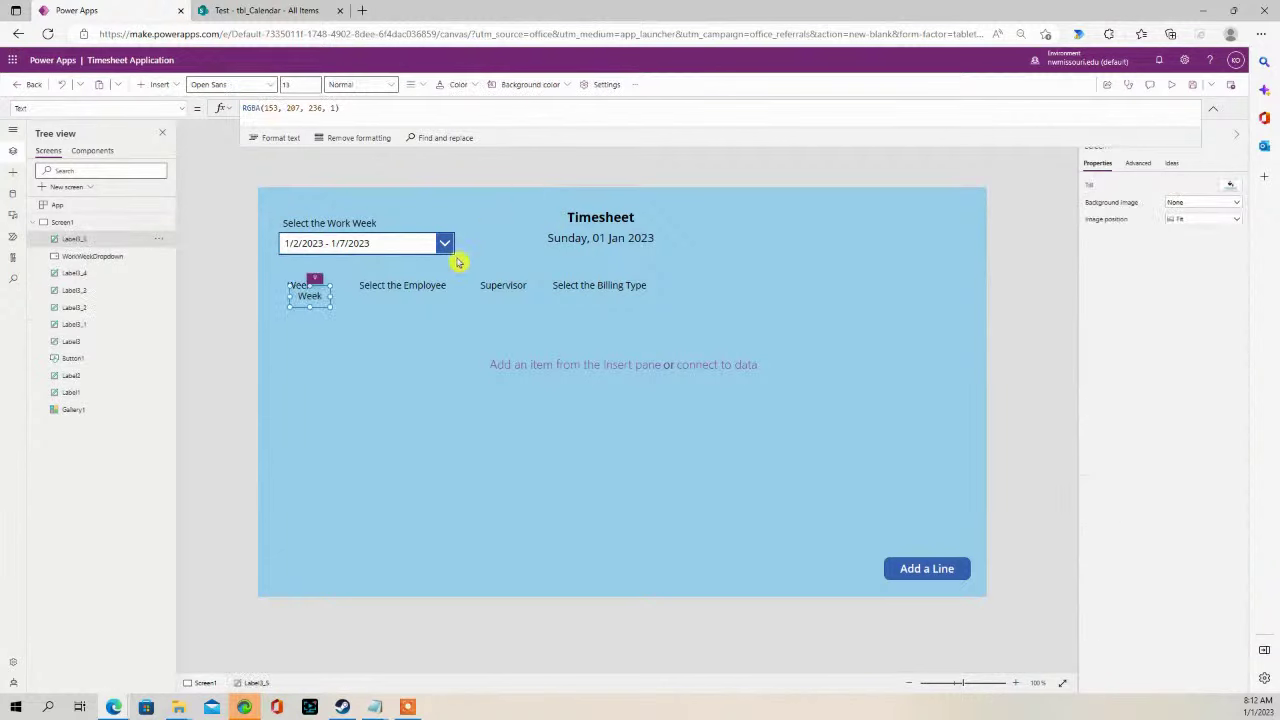
left_click_drag(325, 293, 691, 280)
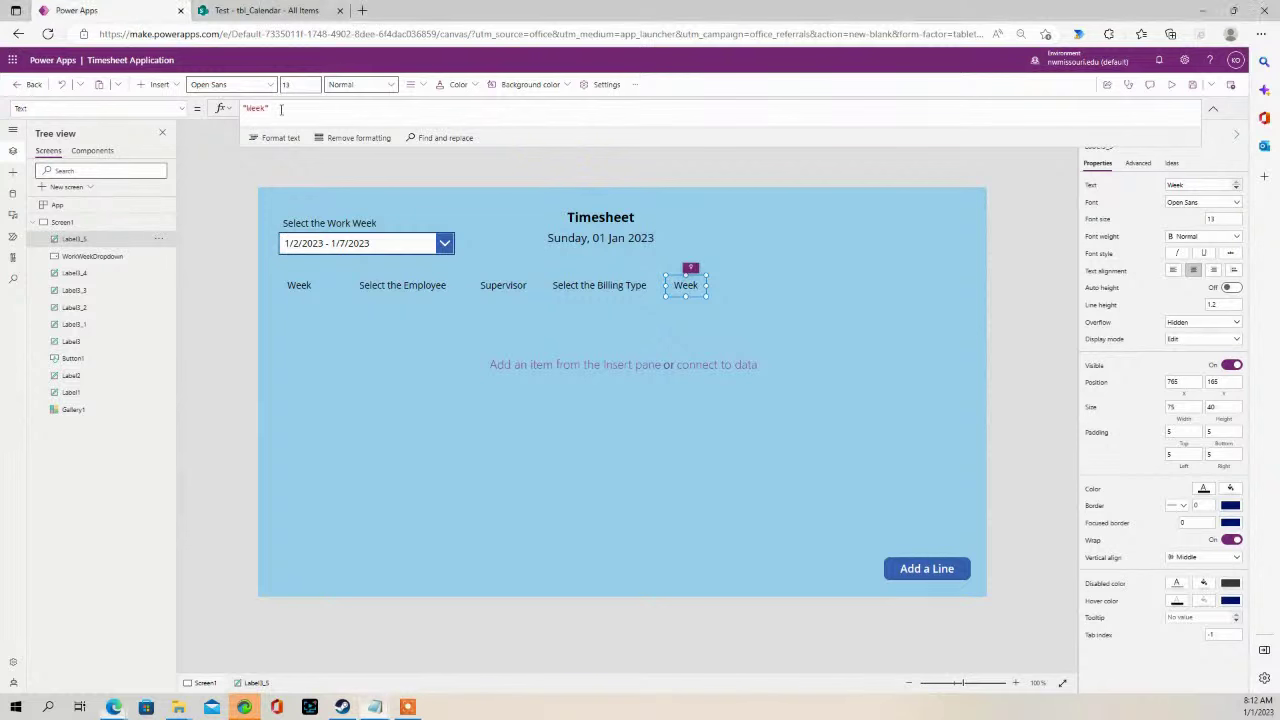
left_click_drag(268, 107, 250, 107)
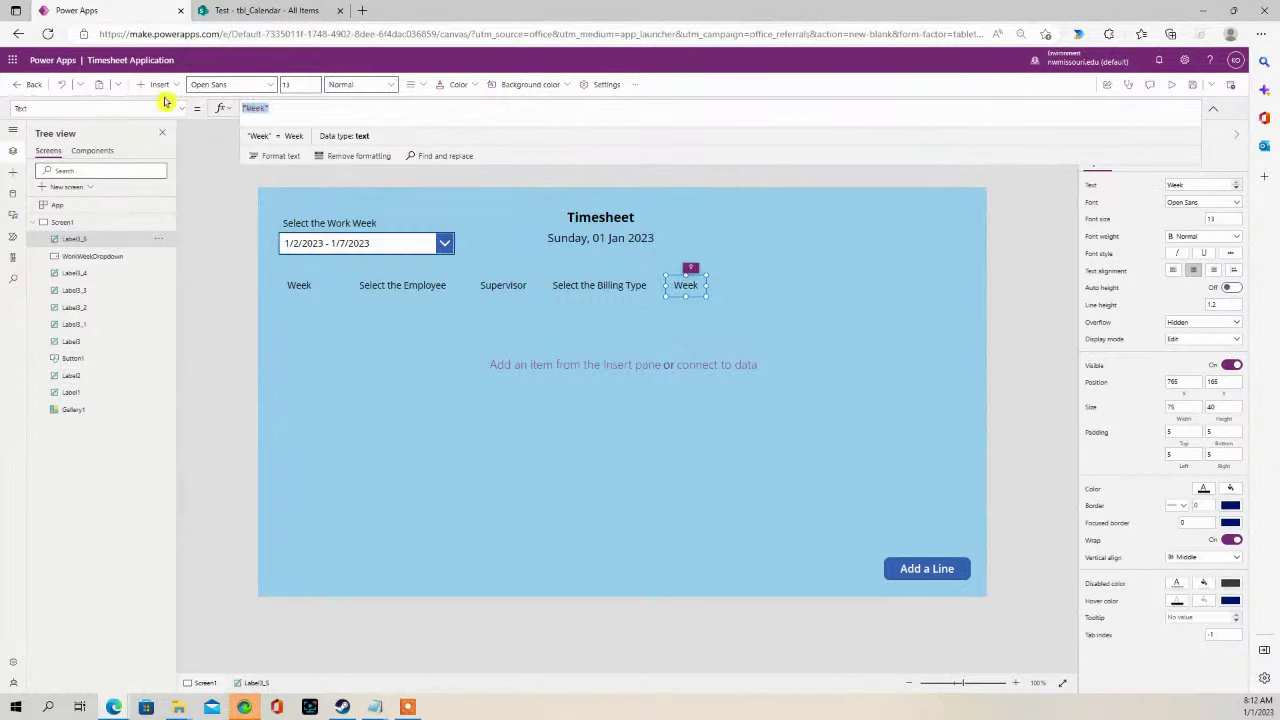
type("\"Mon \" & Text(LookUp(tbl_Calendar,'Work Week'=WorkWeekDropdown.SelectedText.'Work Week','Start Date'),\"mm/dd/yyyy\")")
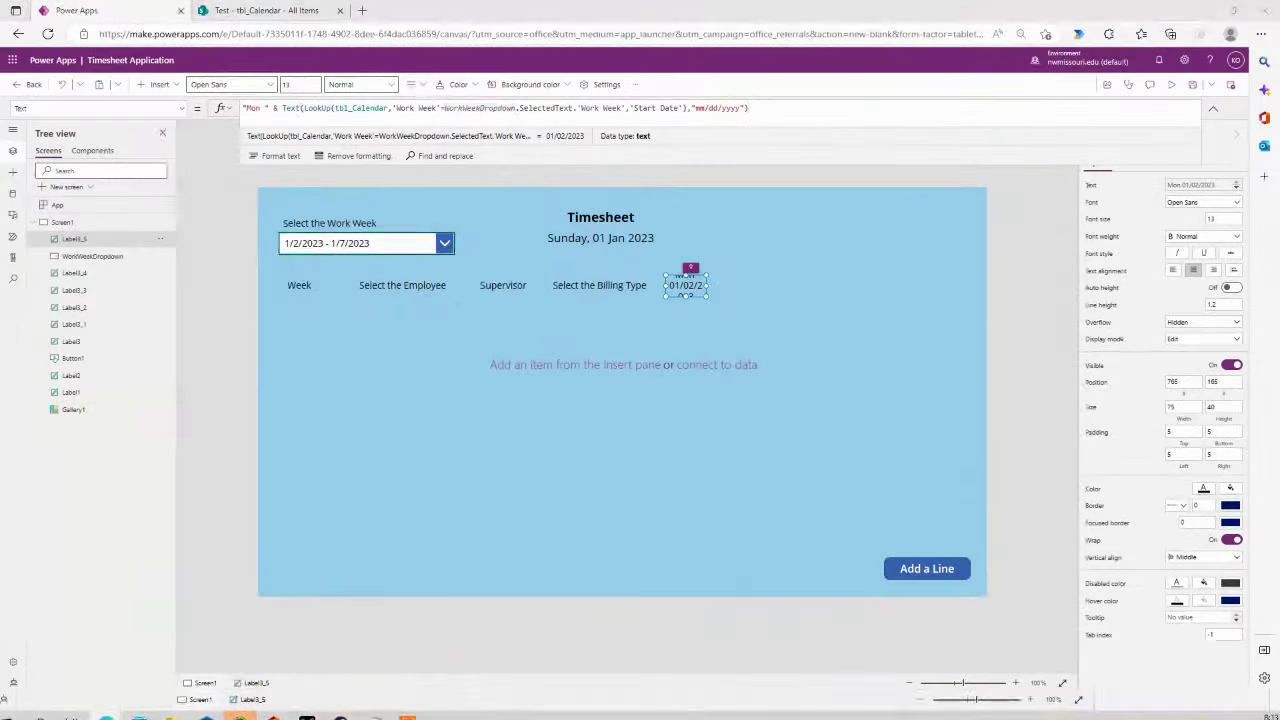
mouse_move(708, 285)
left_mouse_down()
mouse_move(737, 284)
mouse_move(699, 301)
left_mouse_up()
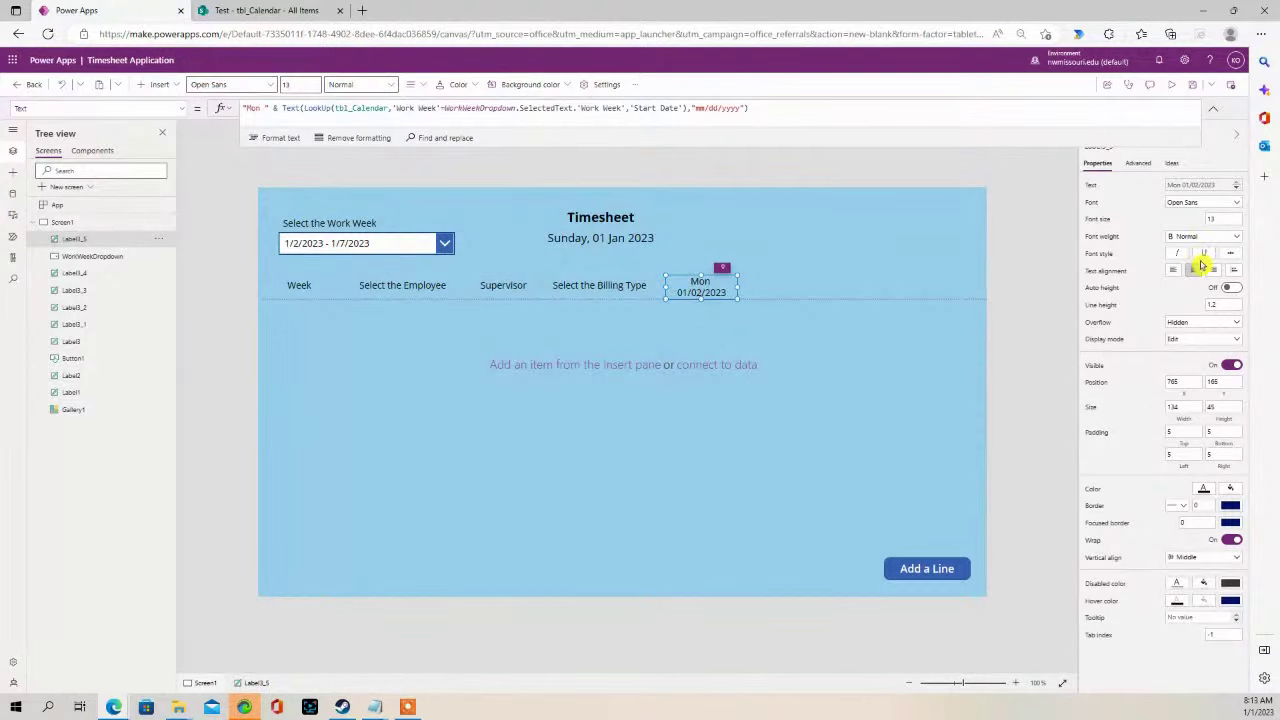
- Set the Mon date label's font size to 10 and narrow it
left_click(1215, 218)
type("10")
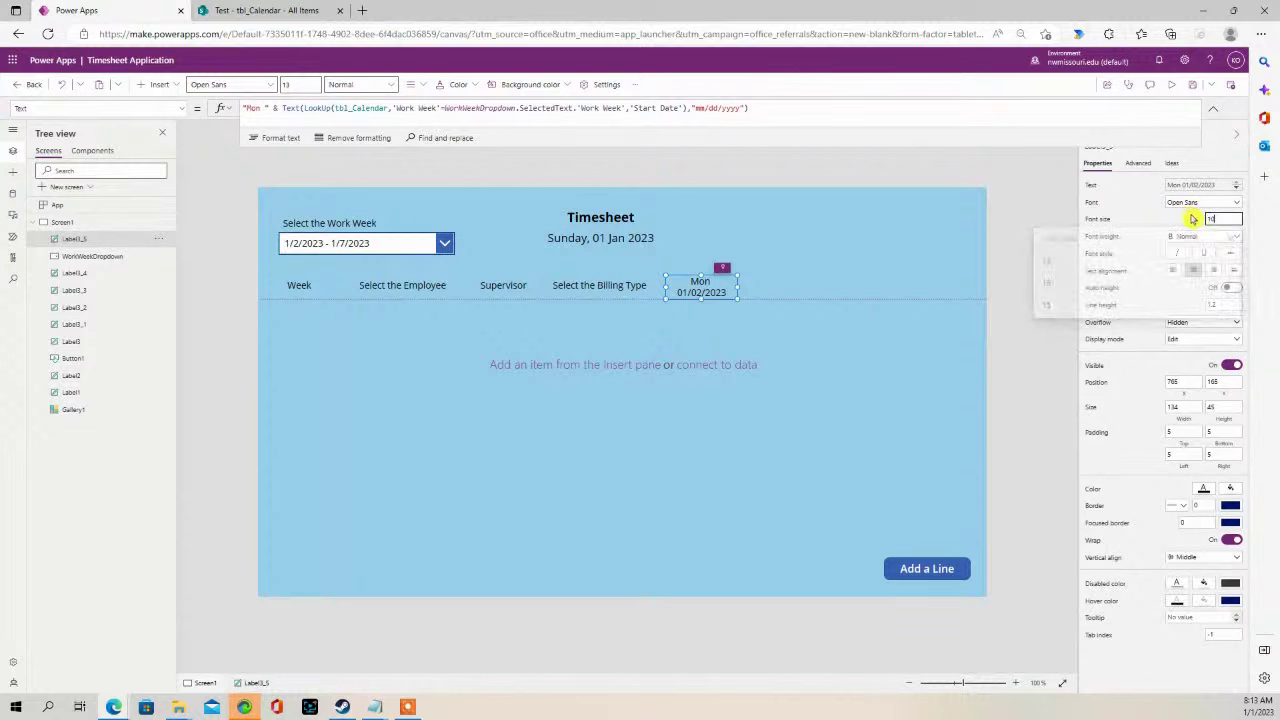
left_click(1053, 254)
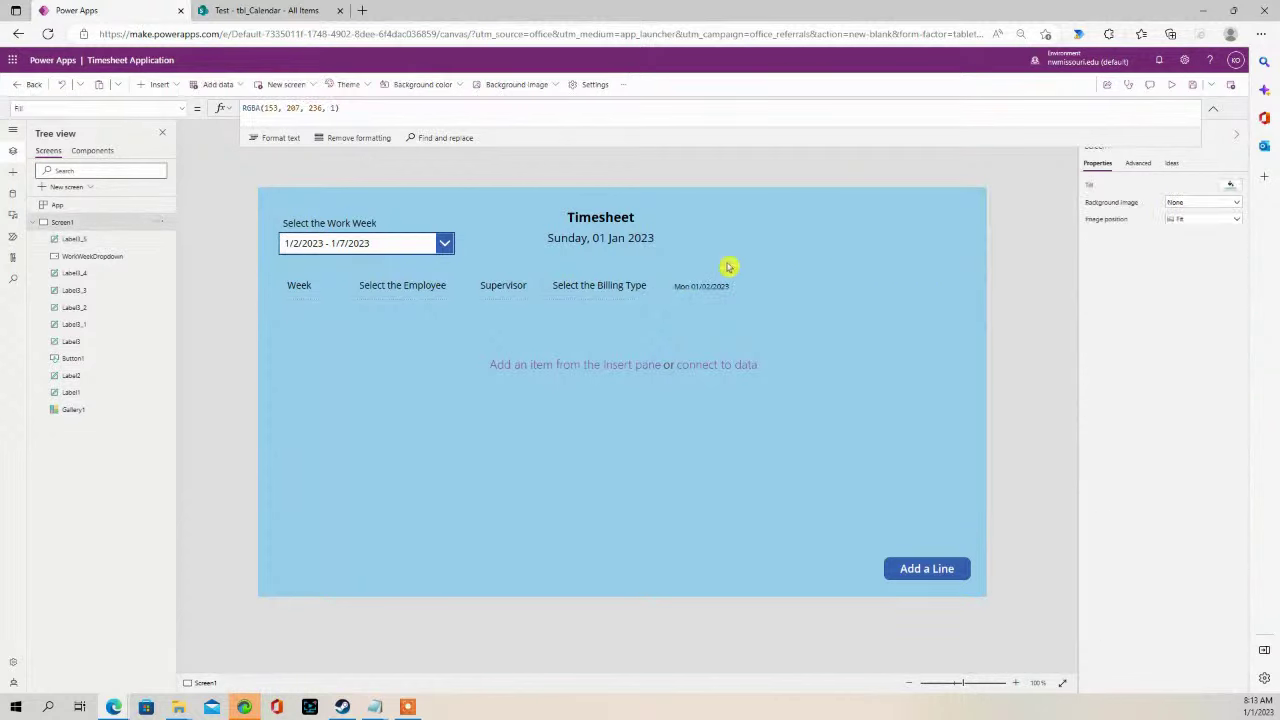
left_click(686, 286)
left_click_drag(740, 288, 716, 288)
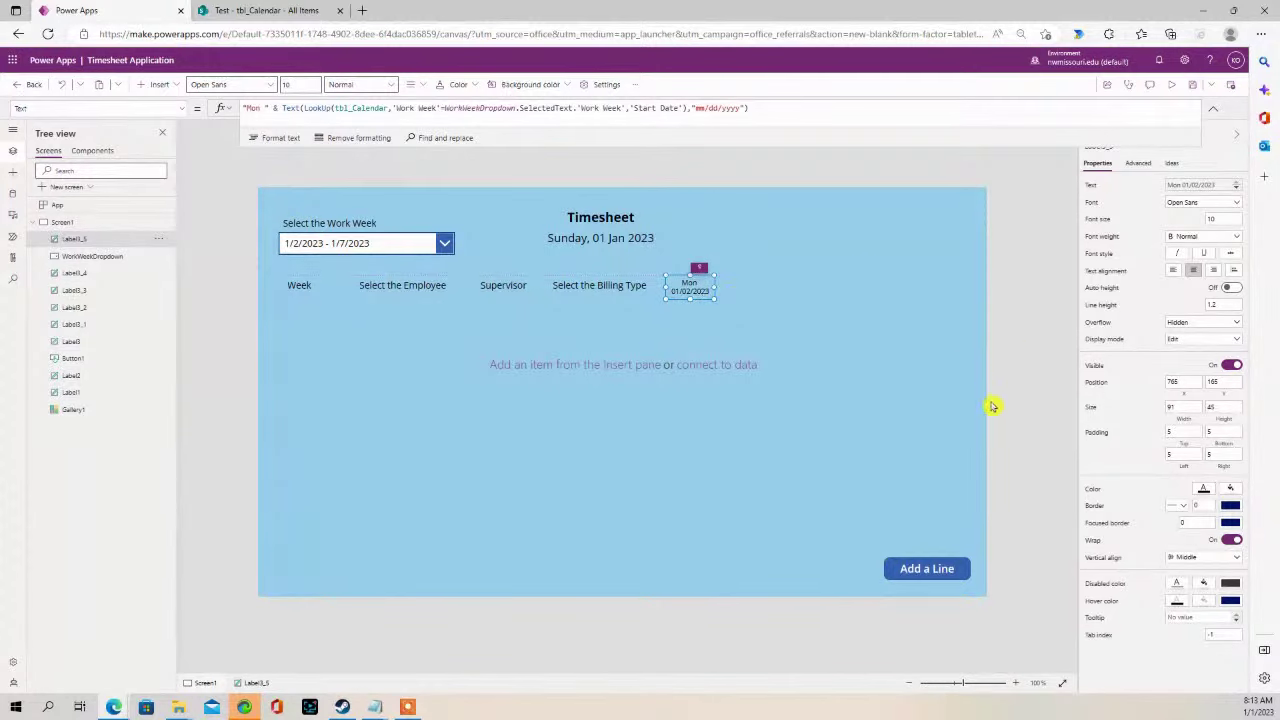
- Paste a copy of the Mon 01/02/2023 label just to its right
left_click(1015, 683)
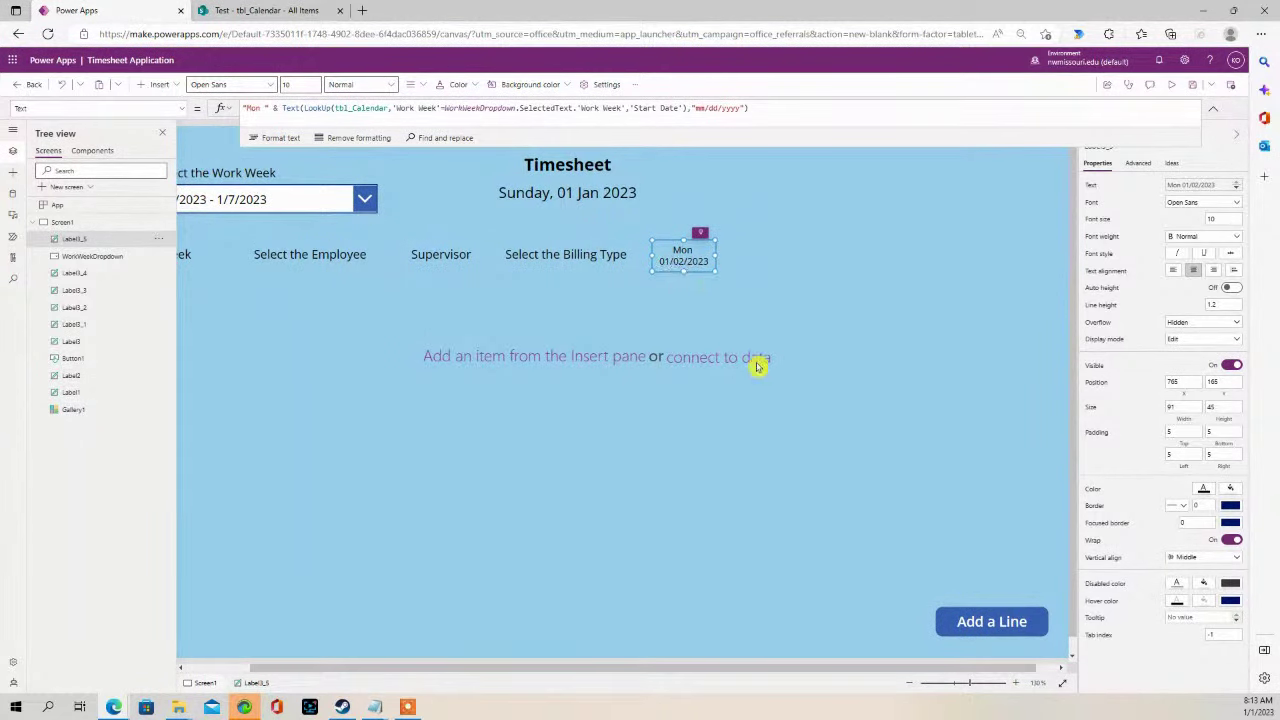
left_click(909, 684)
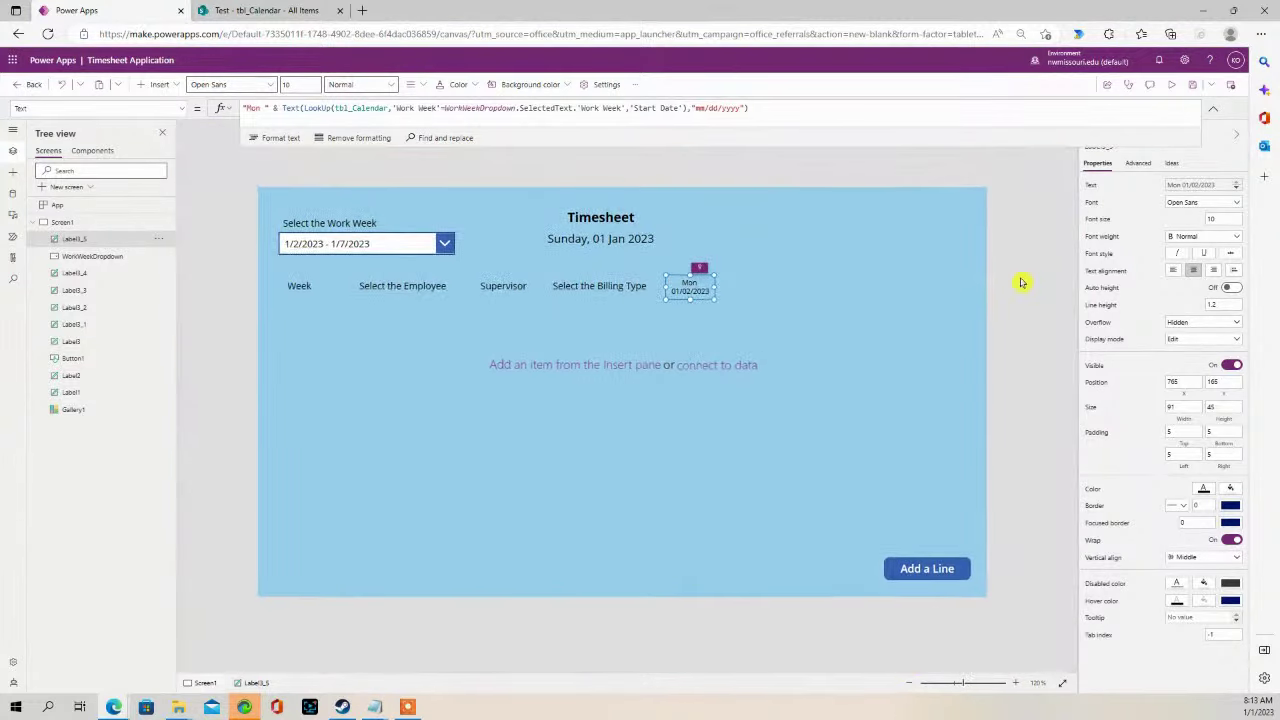
left_click(1020, 280)
left_click(684, 289)
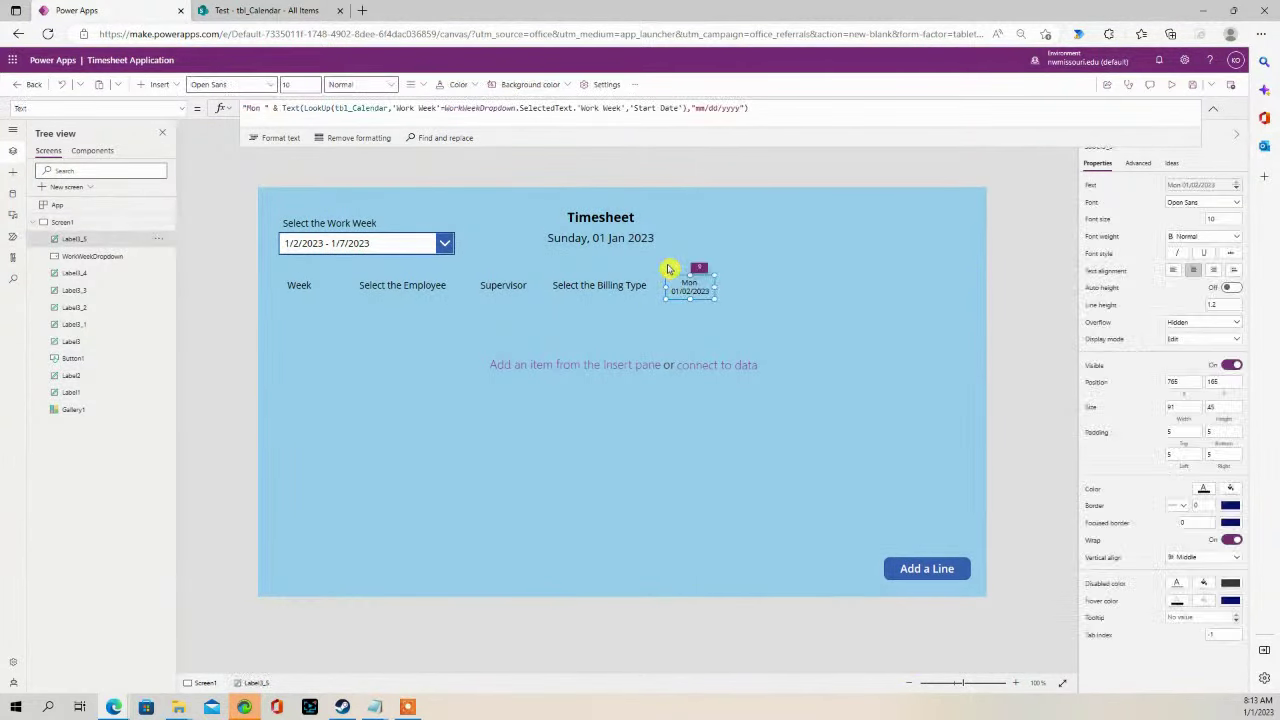
left_click(801, 254)
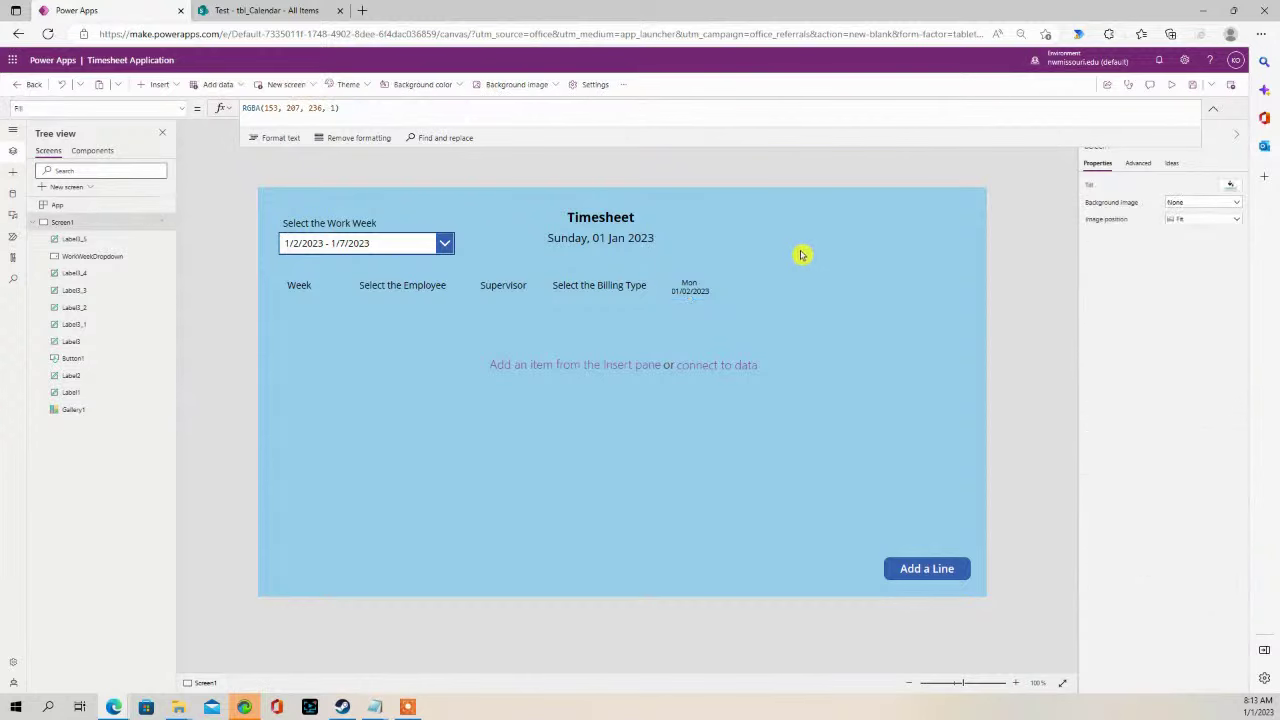
key("ctrl+v")
left_click_drag(709, 283, 745, 285)
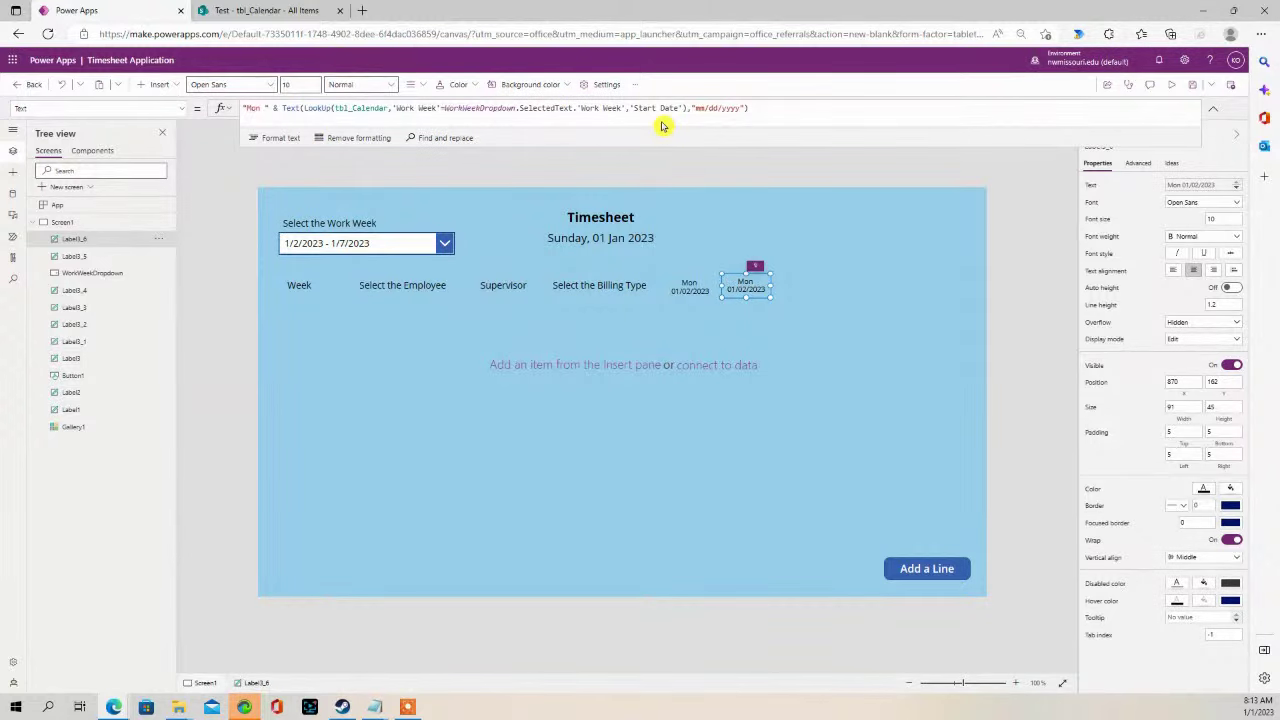
- Change the copy to 'Tue' with 'Start Date'+1, showing Tue 01/03/2023
left_click(260, 108)
left_click_drag(260, 108, 244, 108)
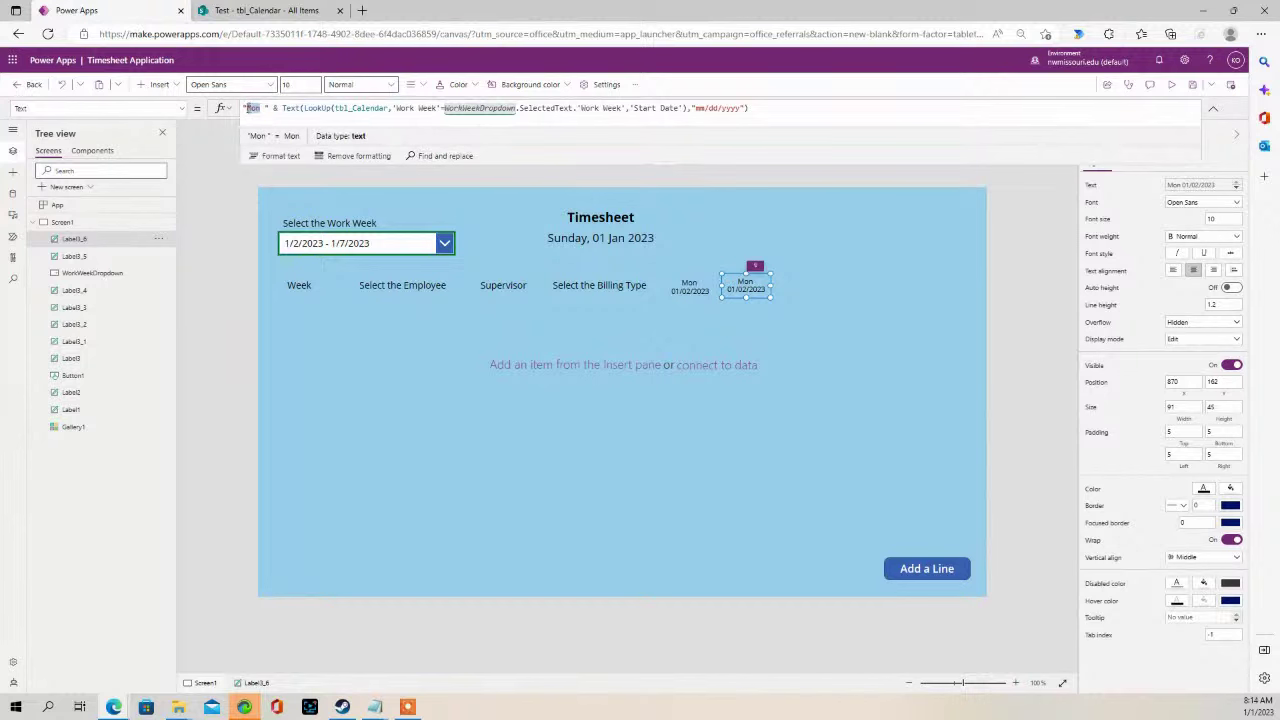
type("Tue")
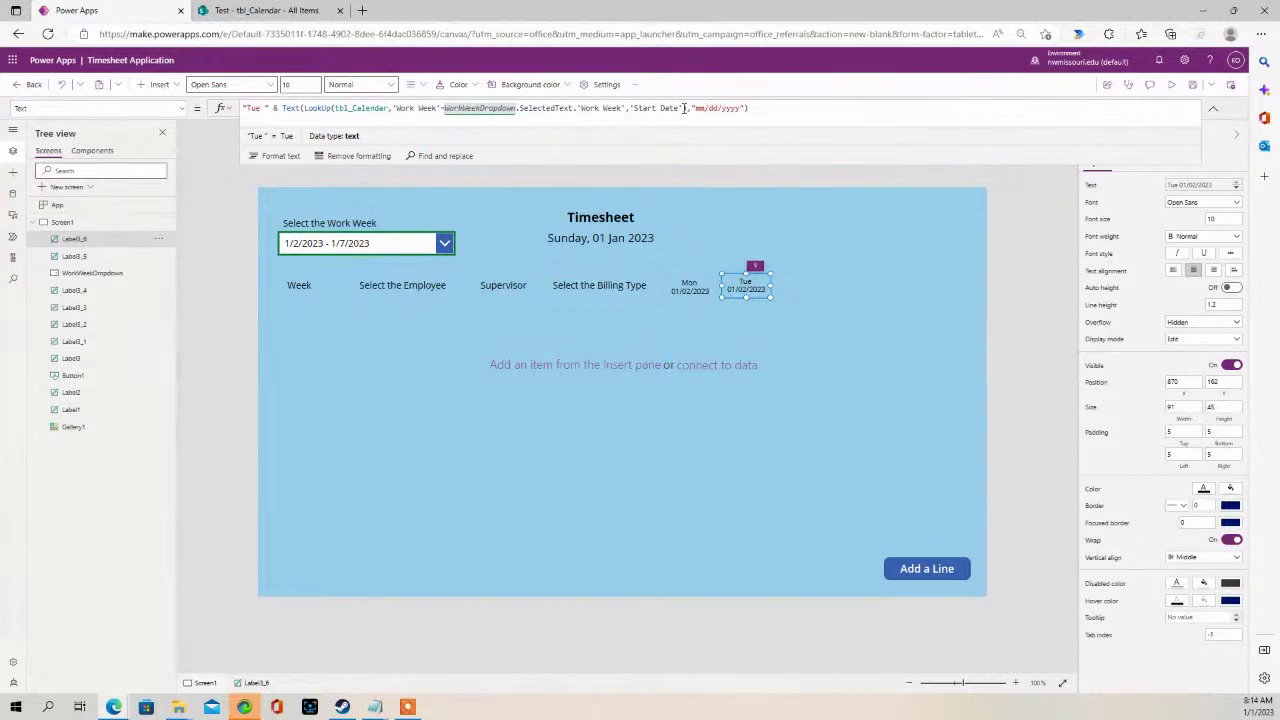
type(")")
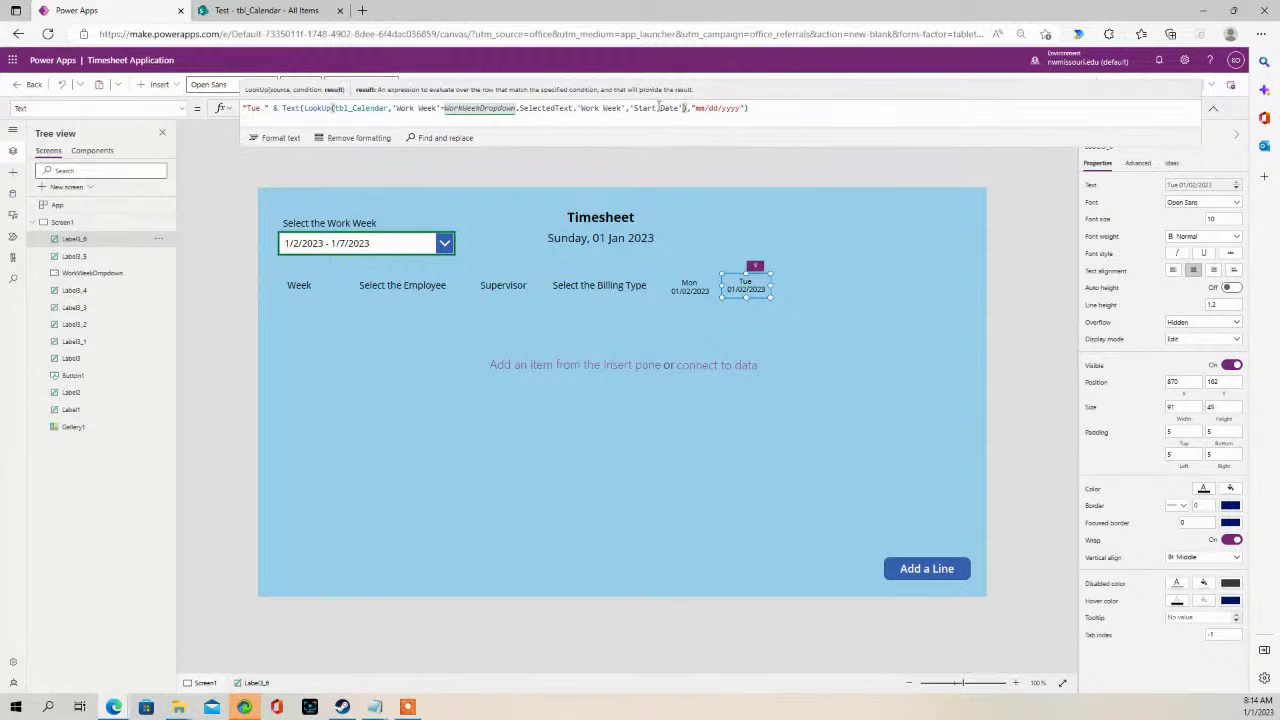
type("+1")
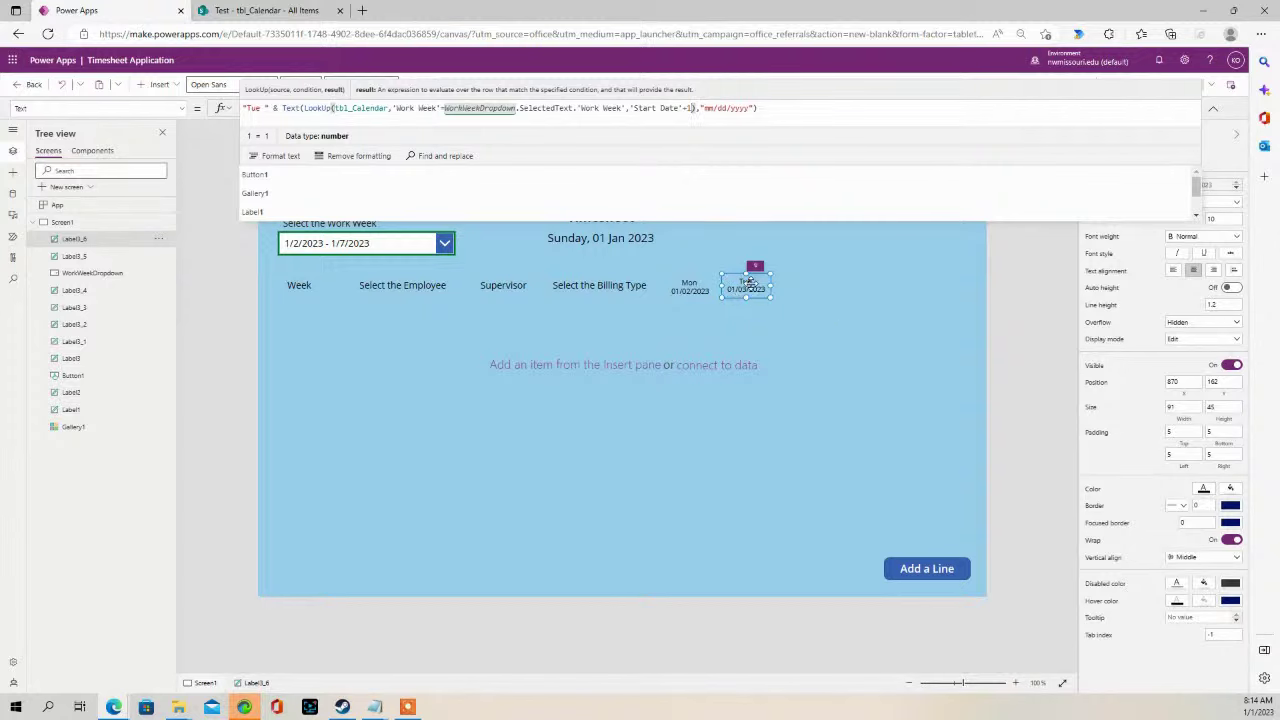
left_click(830, 286)
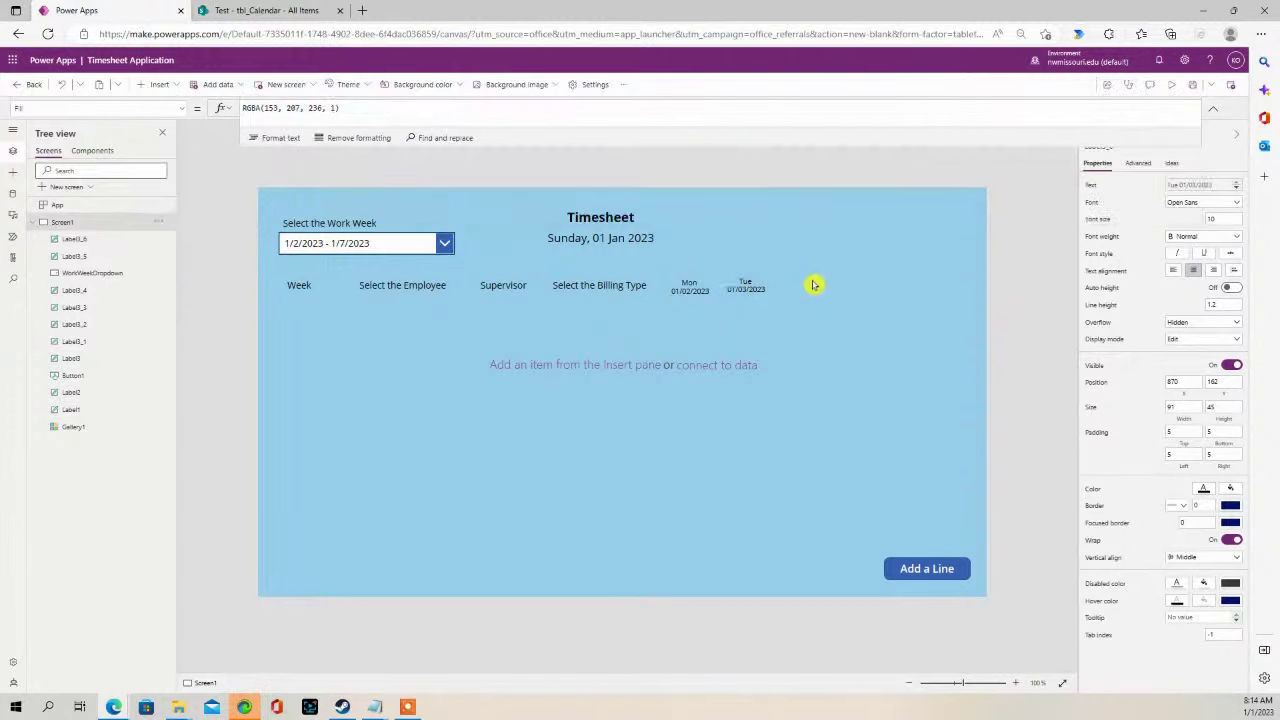
- Paste a copy of the Tue label to its right
left_click(750, 284)
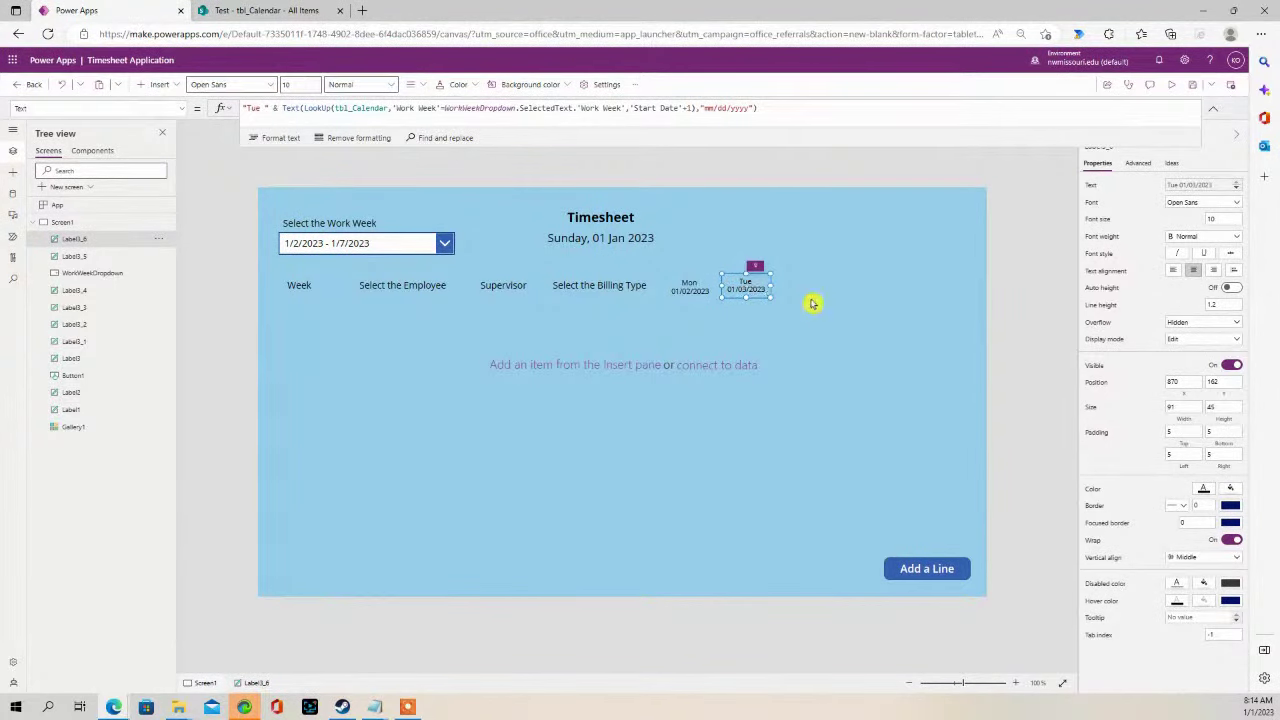
left_click(797, 292)
key("ctrl+v")
left_click_drag(752, 286, 786, 274)
- Change the new copy to 'Wed' with a +2 day offset, showing Wed 01/04/2023
left_click(745, 286)
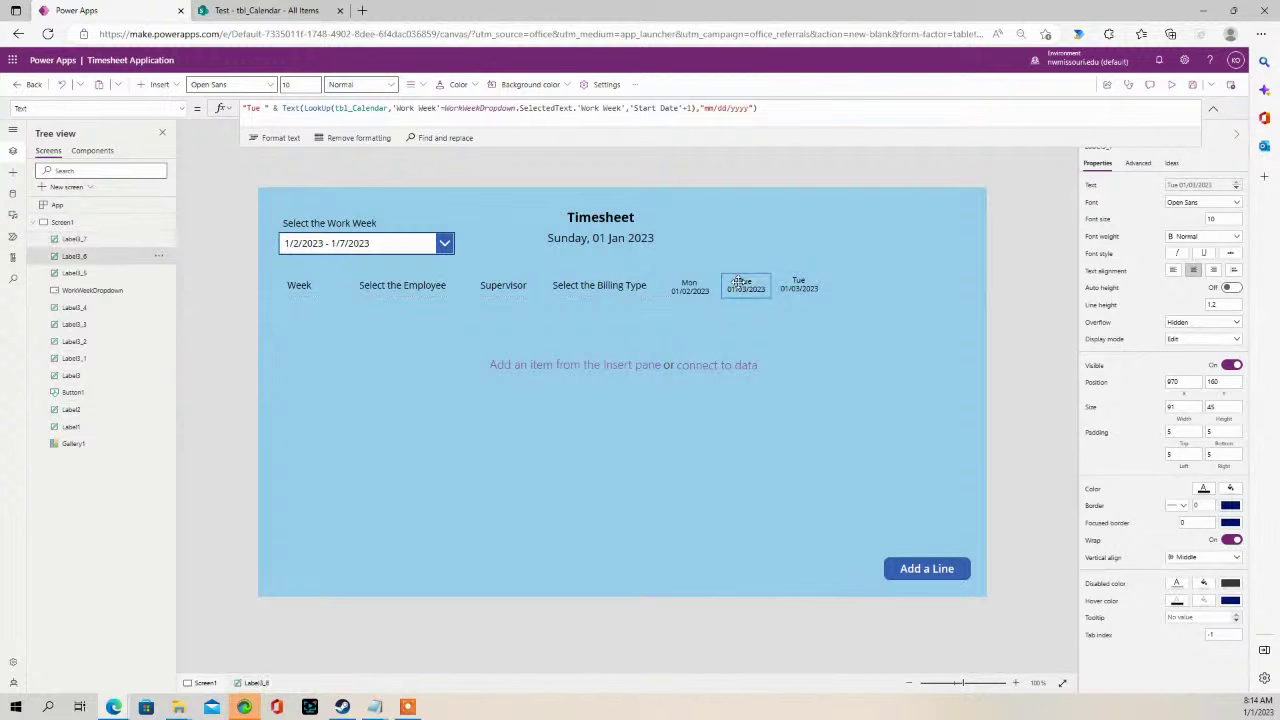
left_click(793, 290)
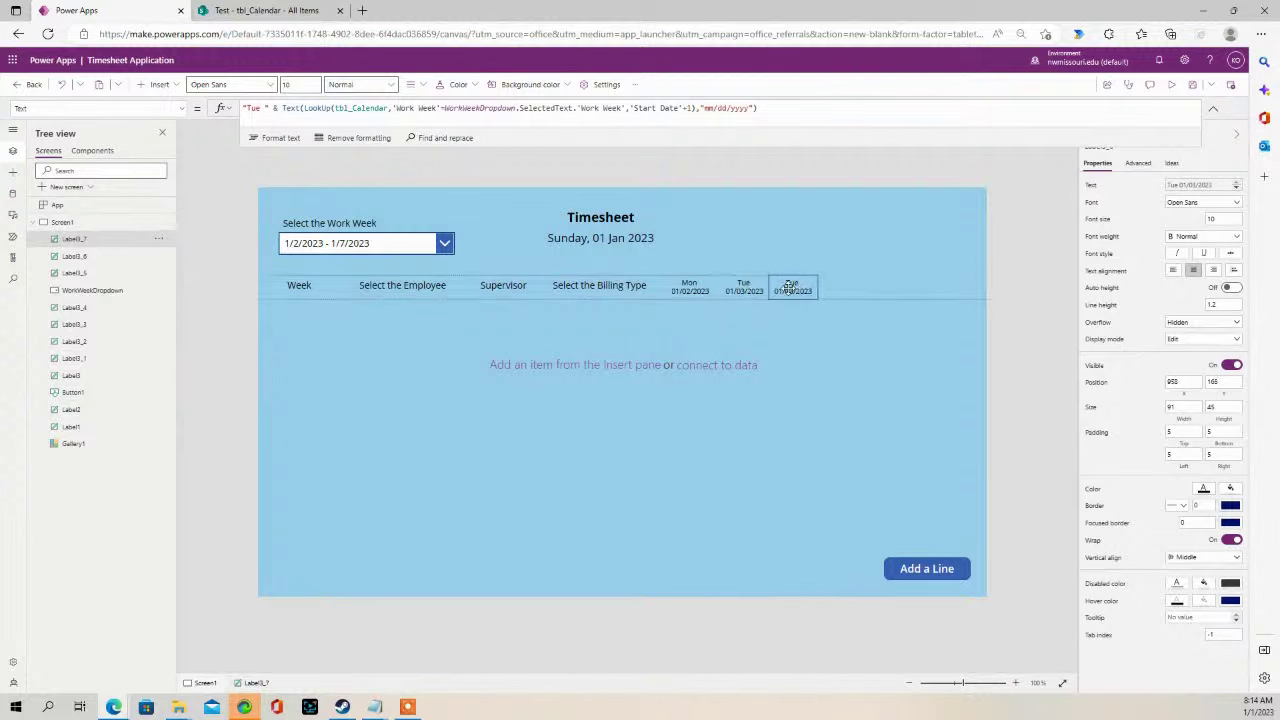
left_click(256, 107)
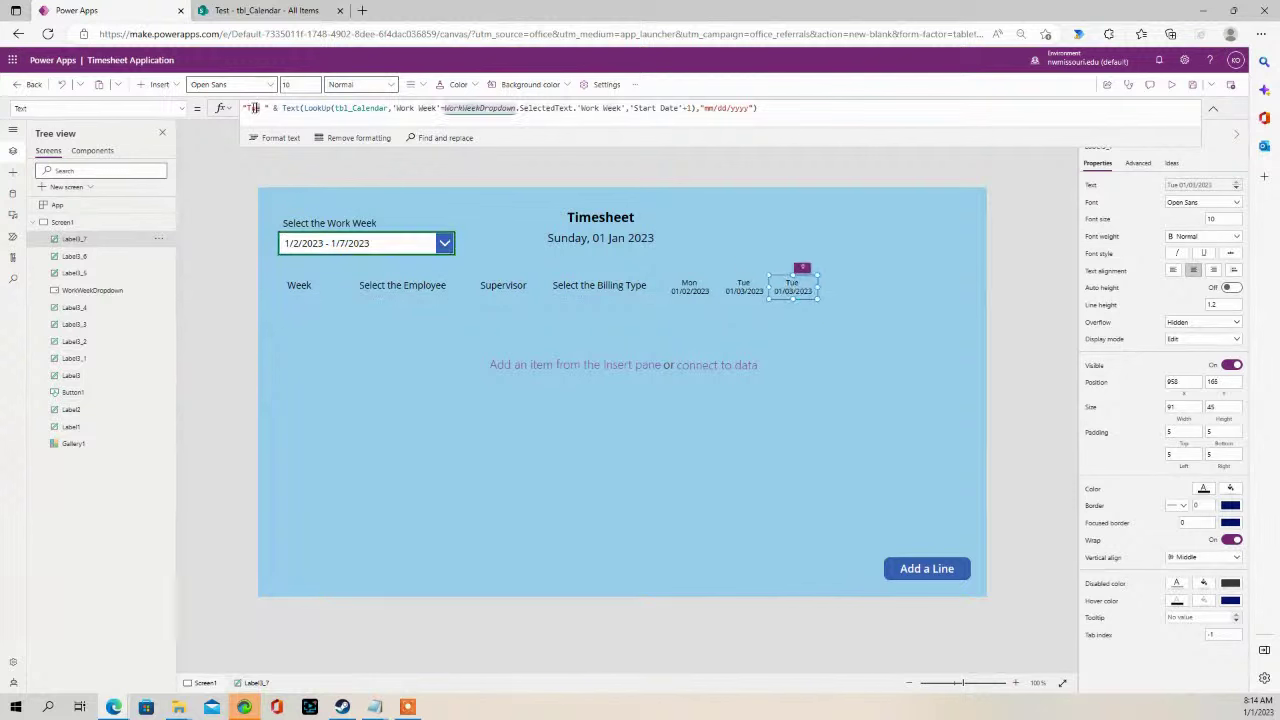
type("WEd")
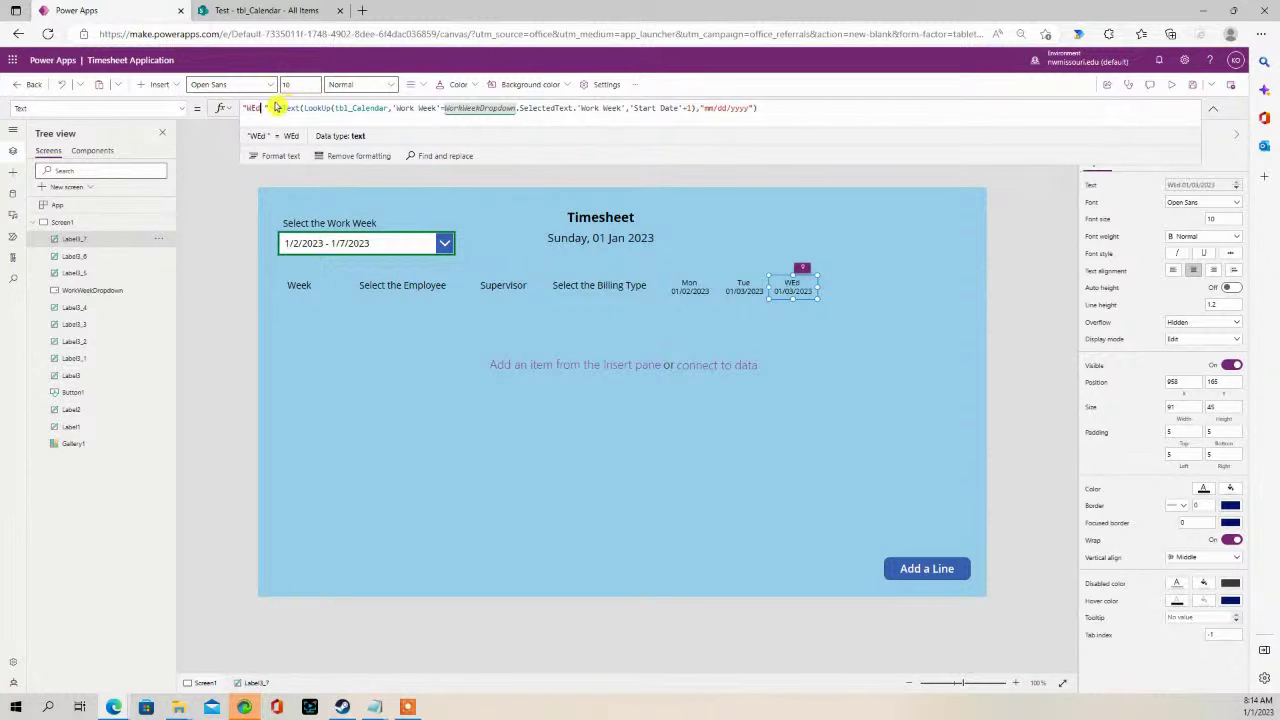
key("BackSpace")
key("BackSpace")
type("ed")
double_click(689, 107)
type("2")
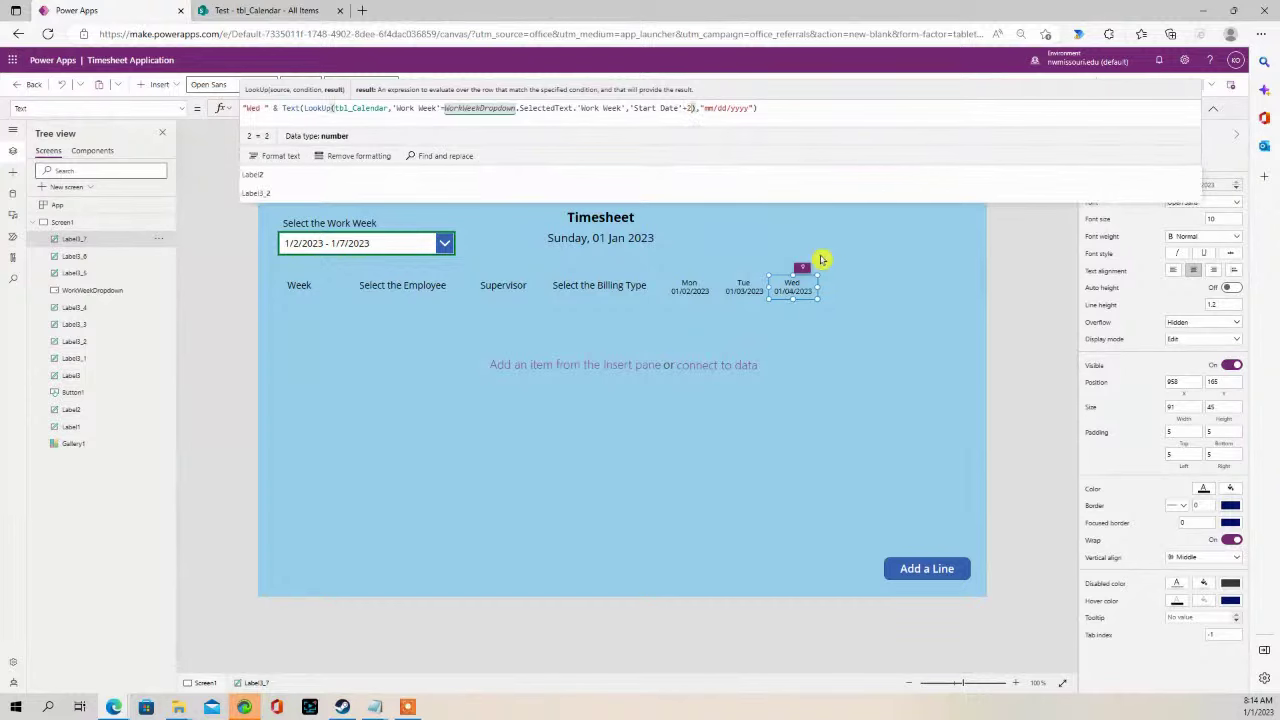
left_click(824, 256)
- Paste a copy of the Wed label to its right
left_click(786, 295)
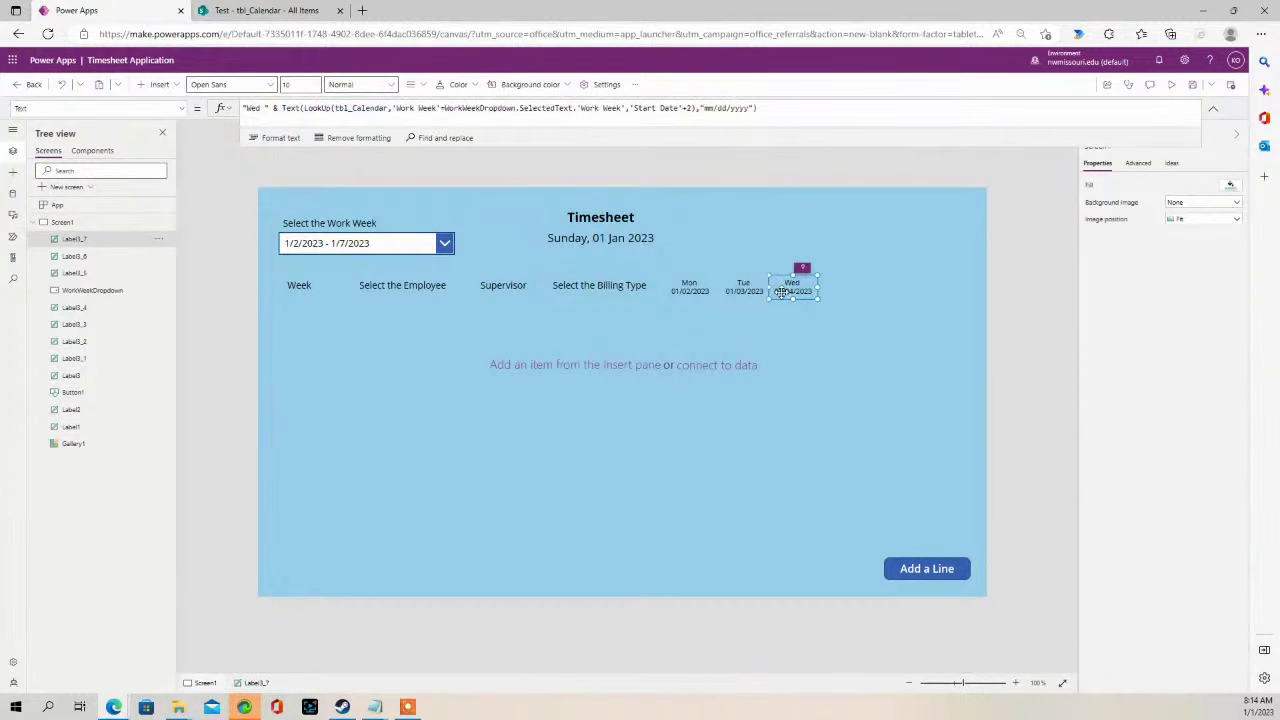
left_click(862, 272)
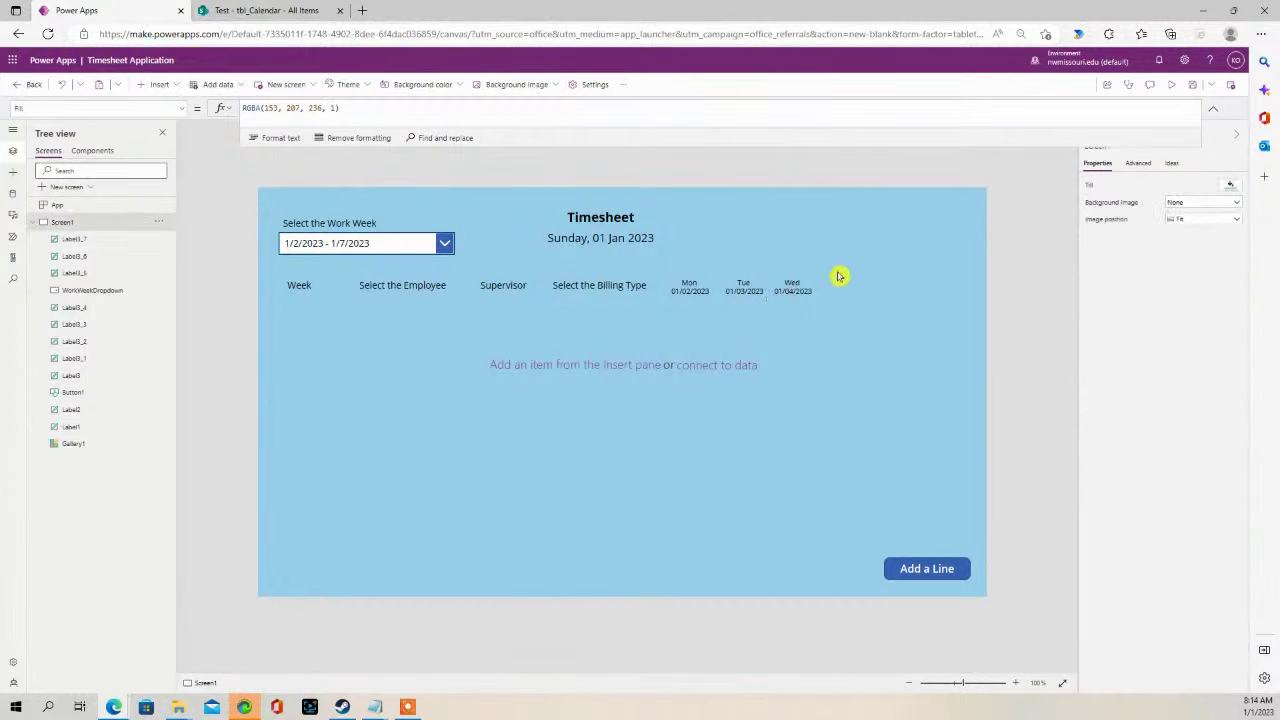
key("ctrl+v")
left_click_drag(795, 284, 838, 281)
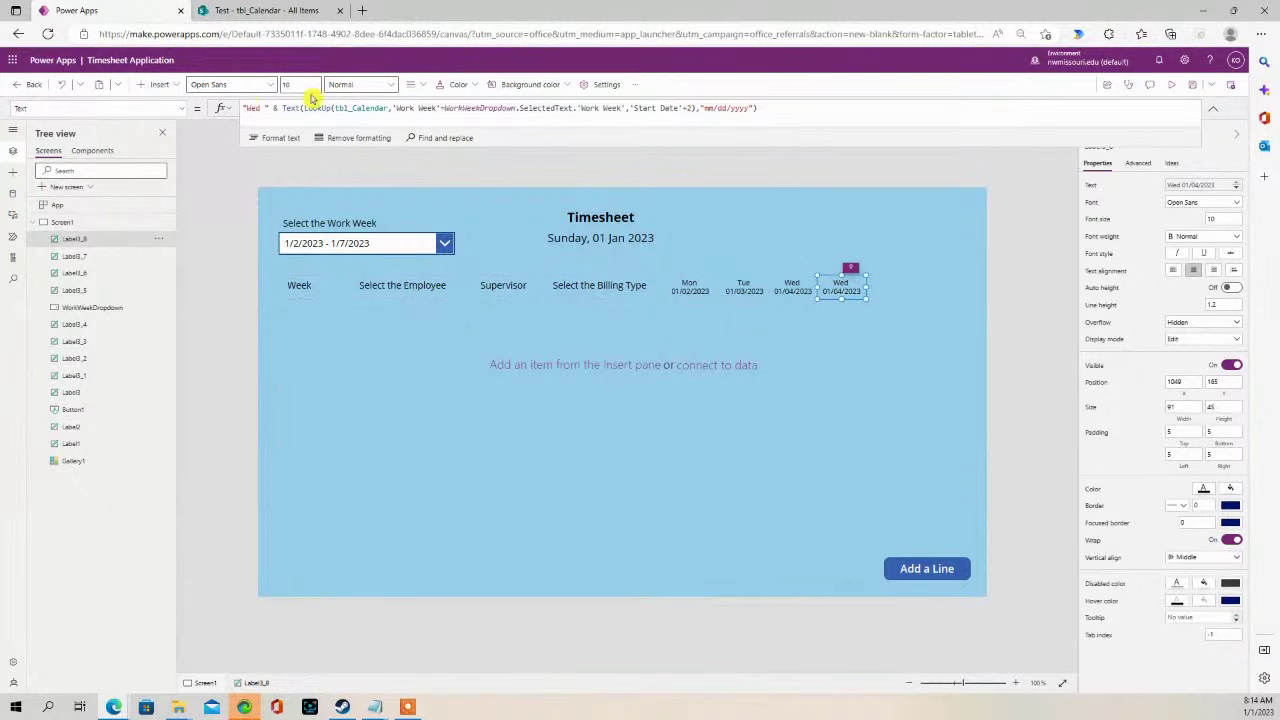
- Change the copy to 'Thu' with a +3 day offset, showing Thu 01/05/2023
double_click(254, 107)
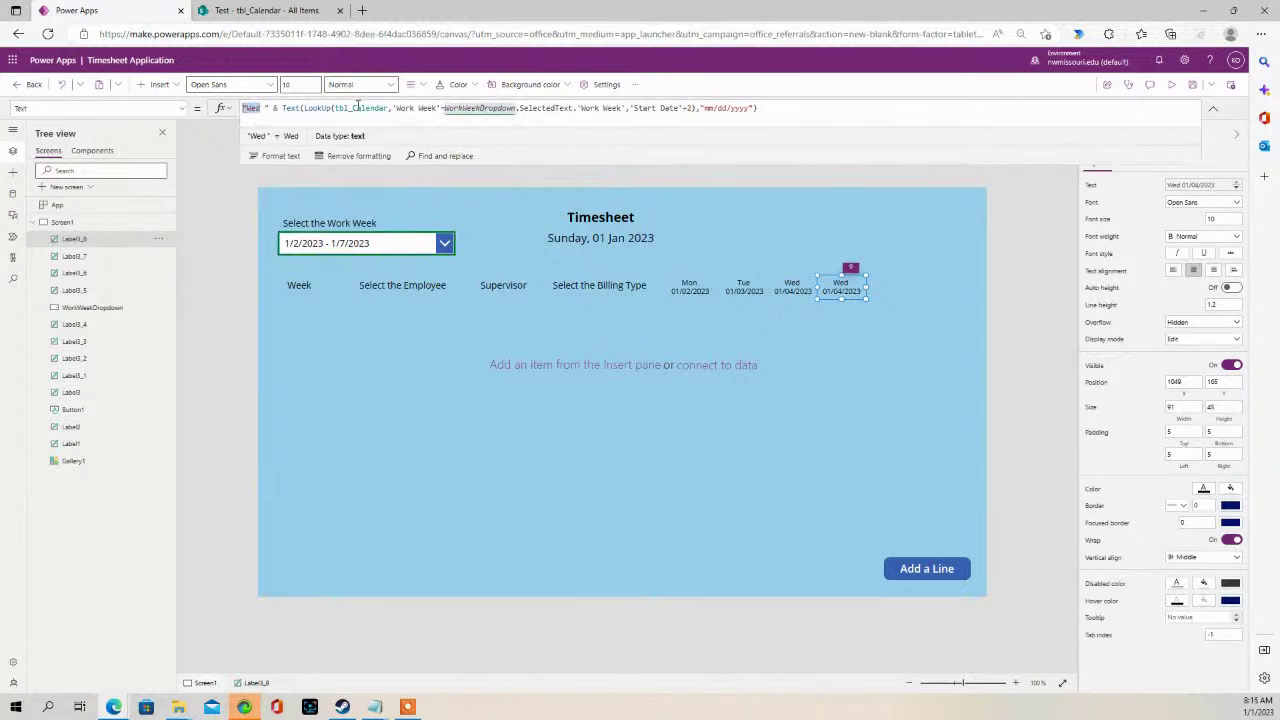
type("Thu")
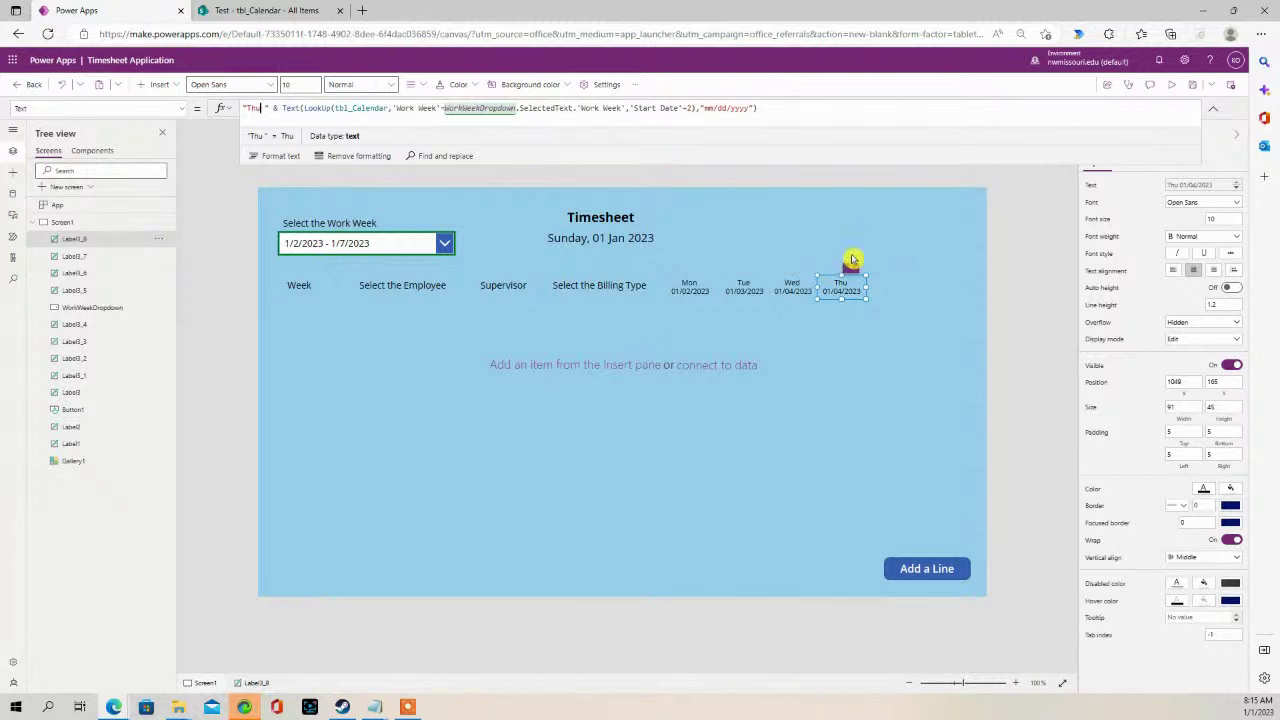
left_click(689, 107)
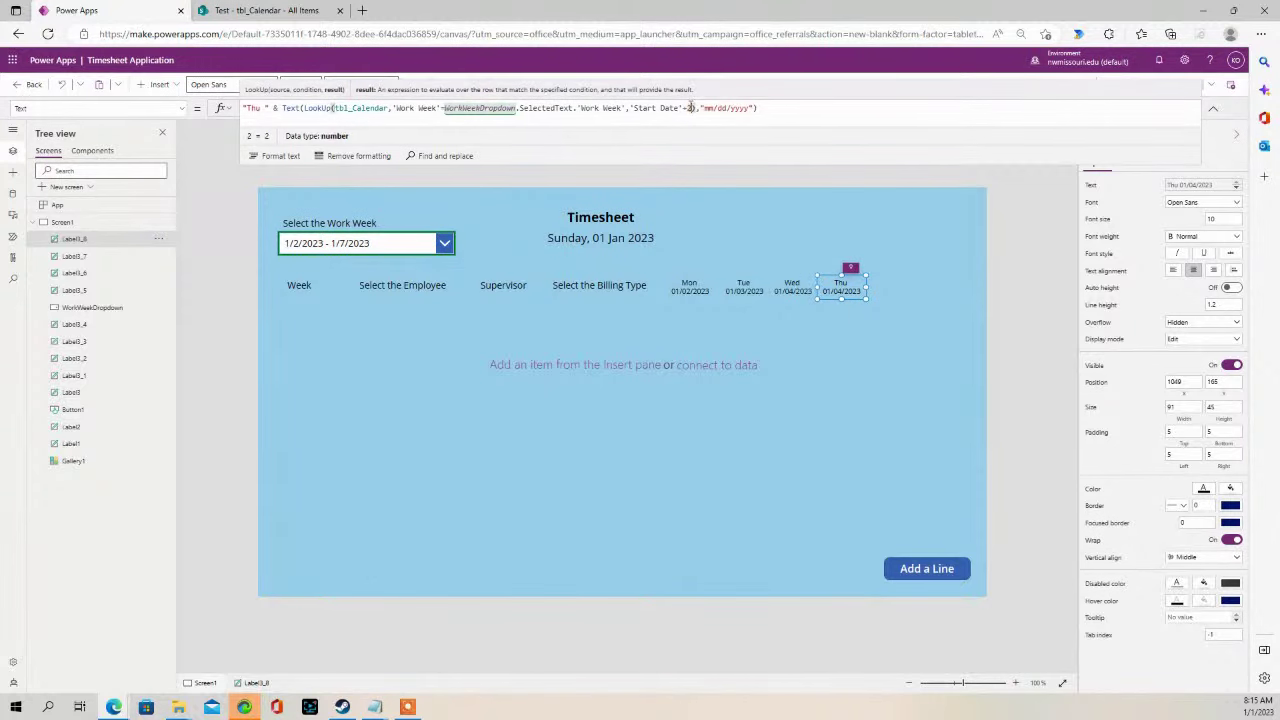
type("3")
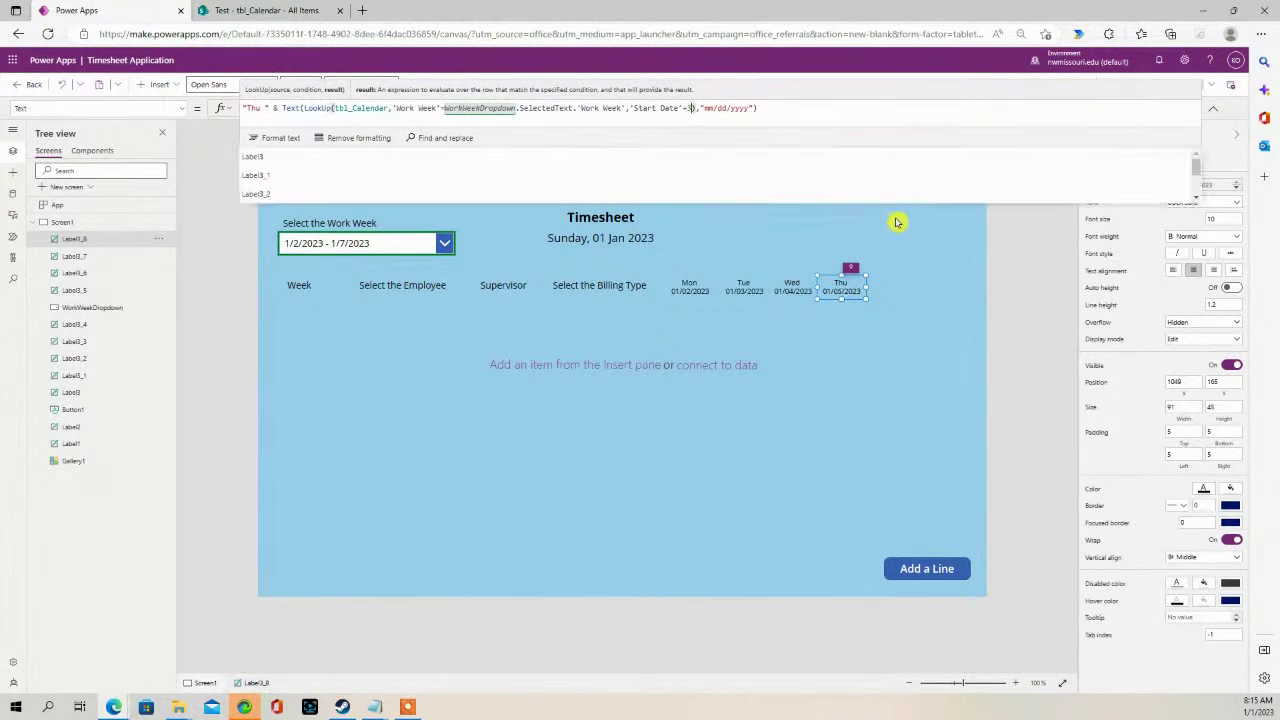
left_click(880, 263)
- Copy the Thu label and place the duplicate to its right
left_click(843, 281)
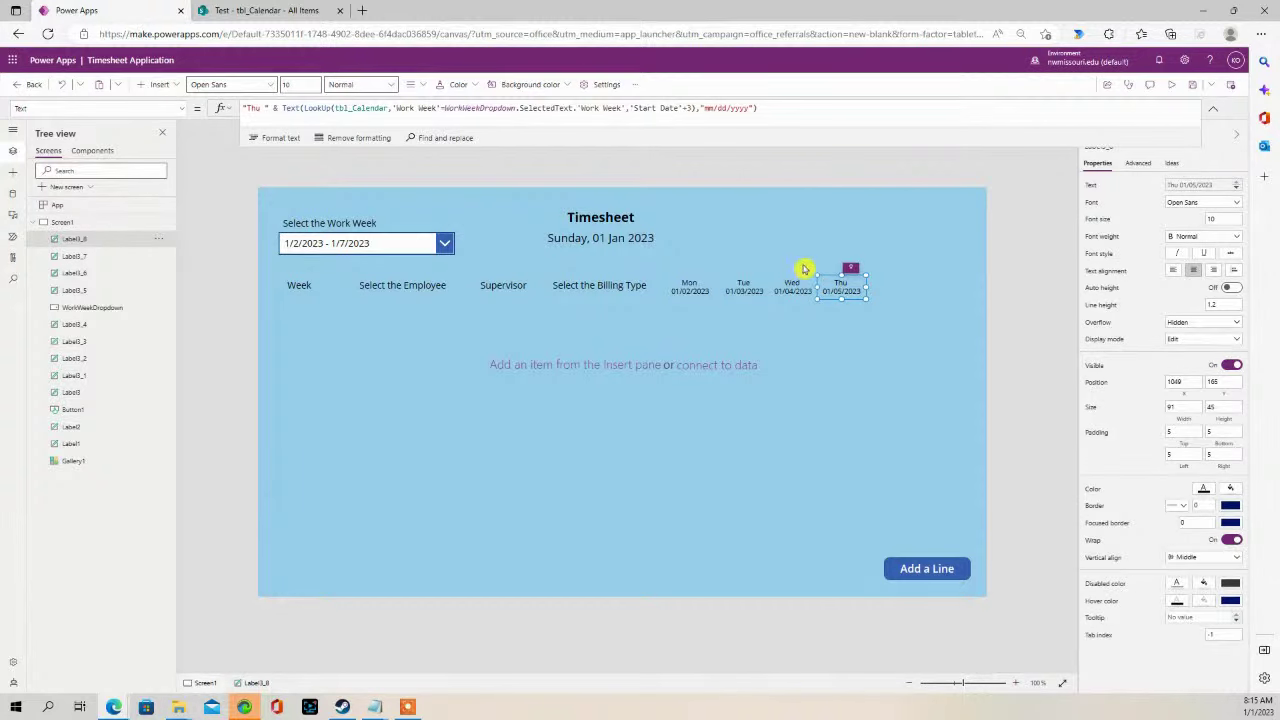
key("ctrl+c")
key("ctrl+v")
left_click_drag(836, 274, 879, 280)
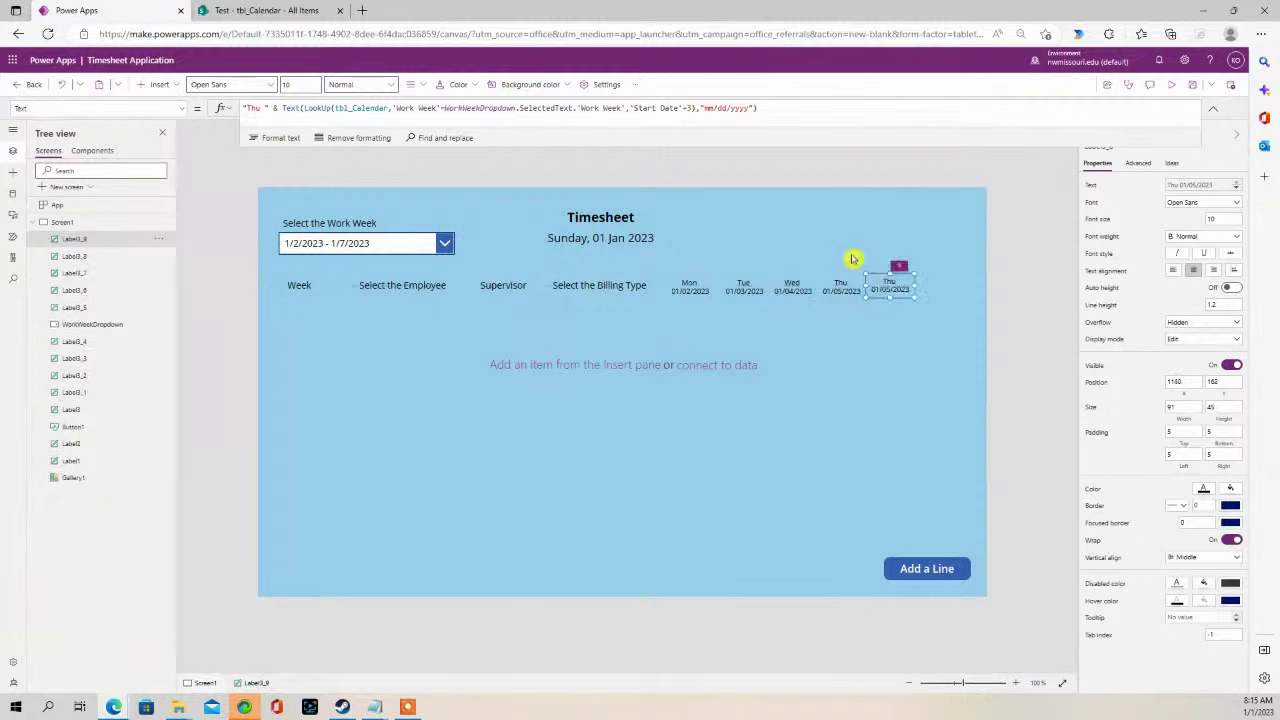
- Change the duplicate to 'Fri' with a +4 day offset, showing Fri 01/06/2023
double_click(256, 108)
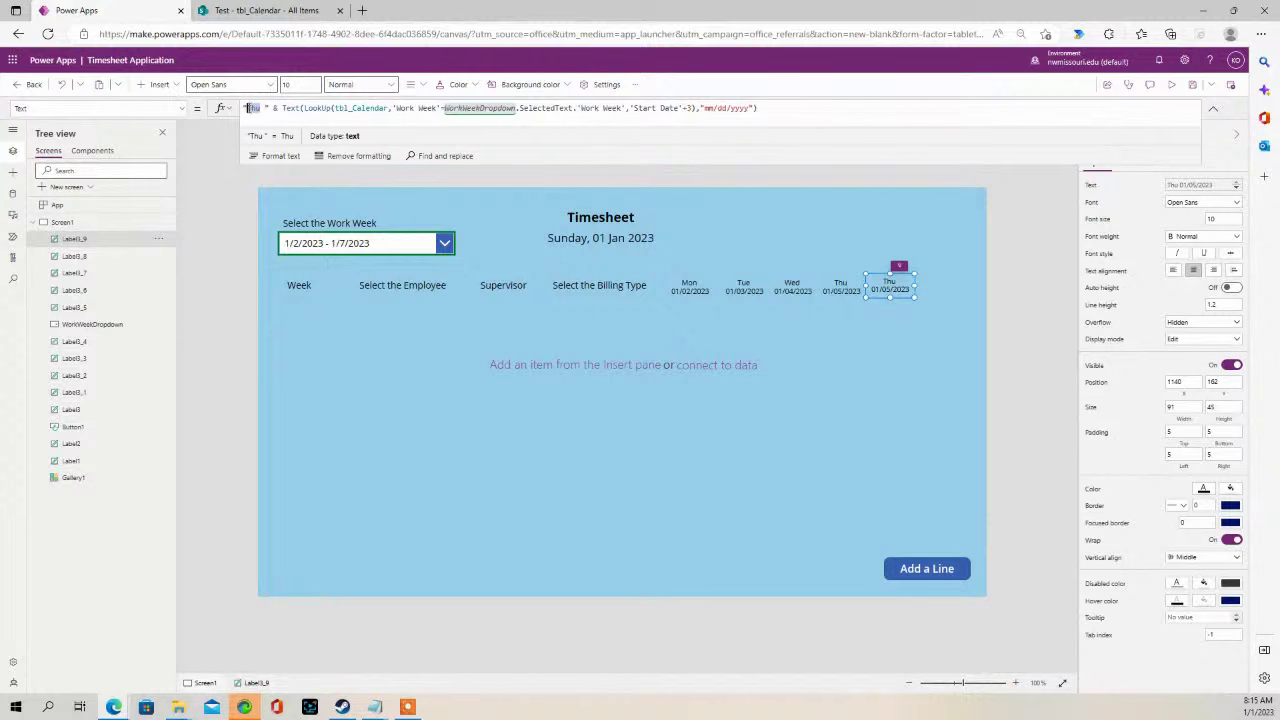
type("Fri")
double_click(689, 107)
type("4")
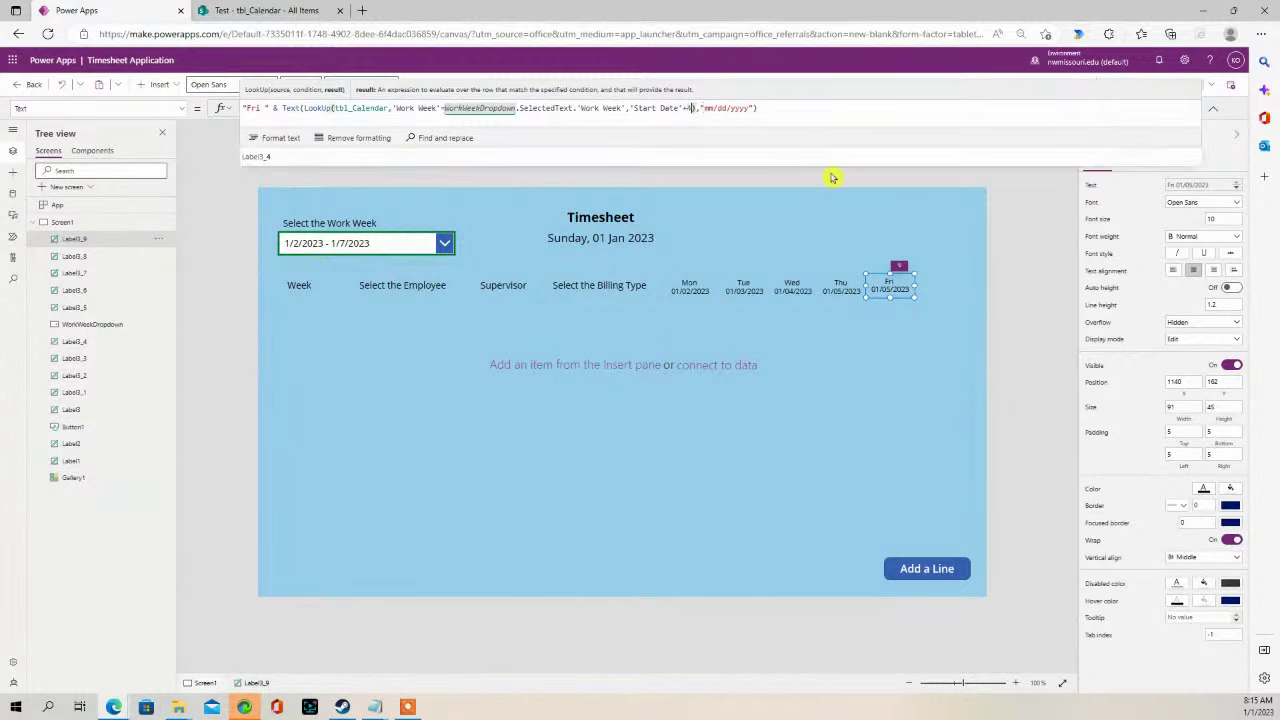
left_click(932, 246)
- Copy the Fri 01/06/2023 label and paste a duplicate
left_click(893, 276)
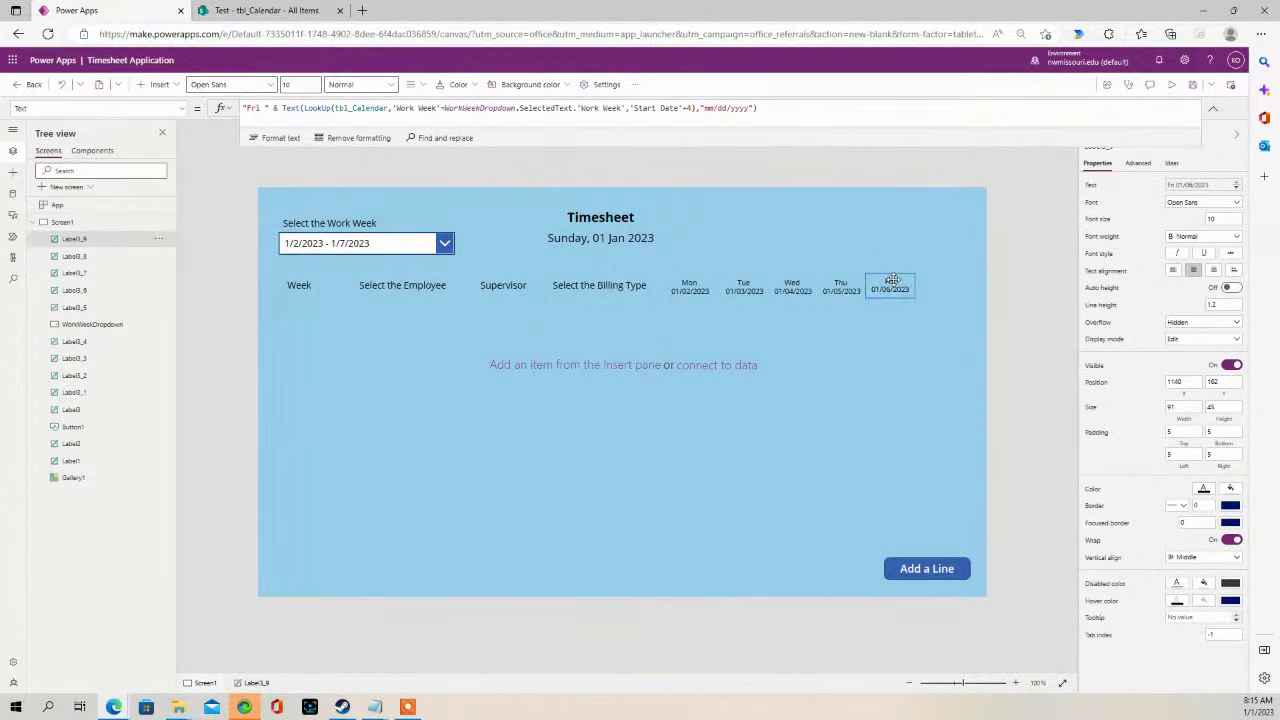
left_click(820, 241)
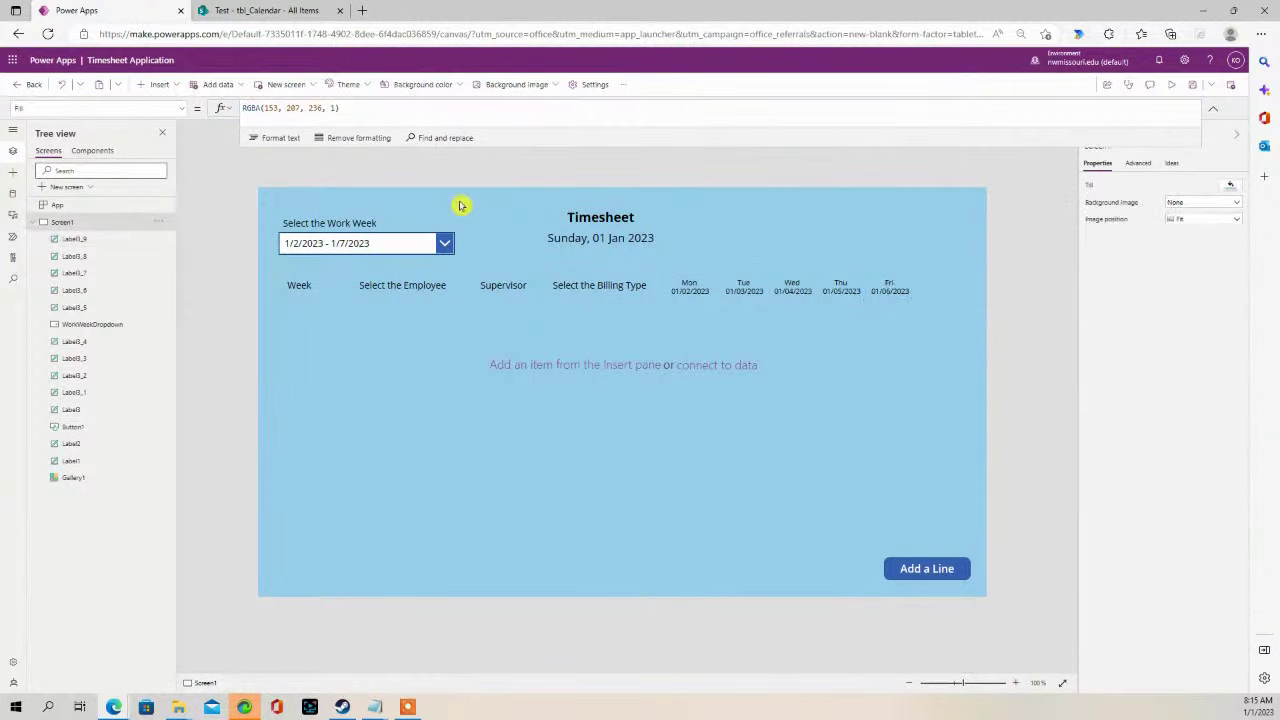
left_click(885, 283)
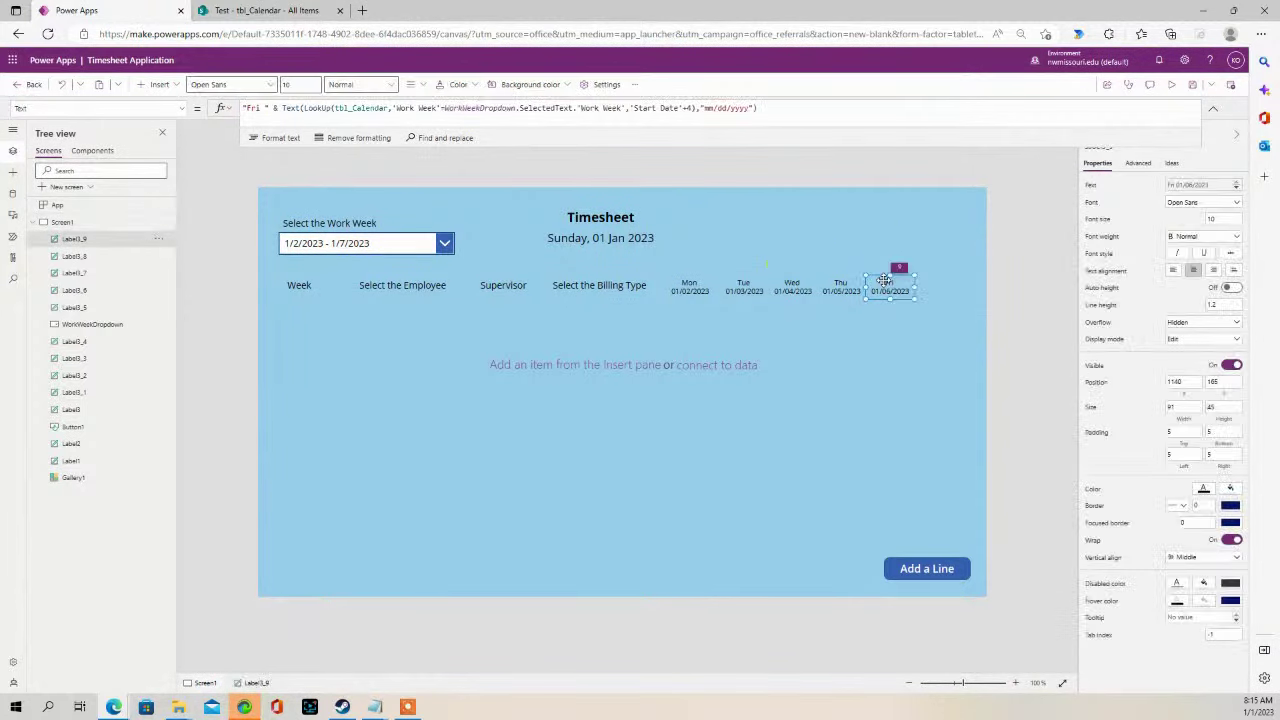
key("ctrl+c")
key("ctrl+v")
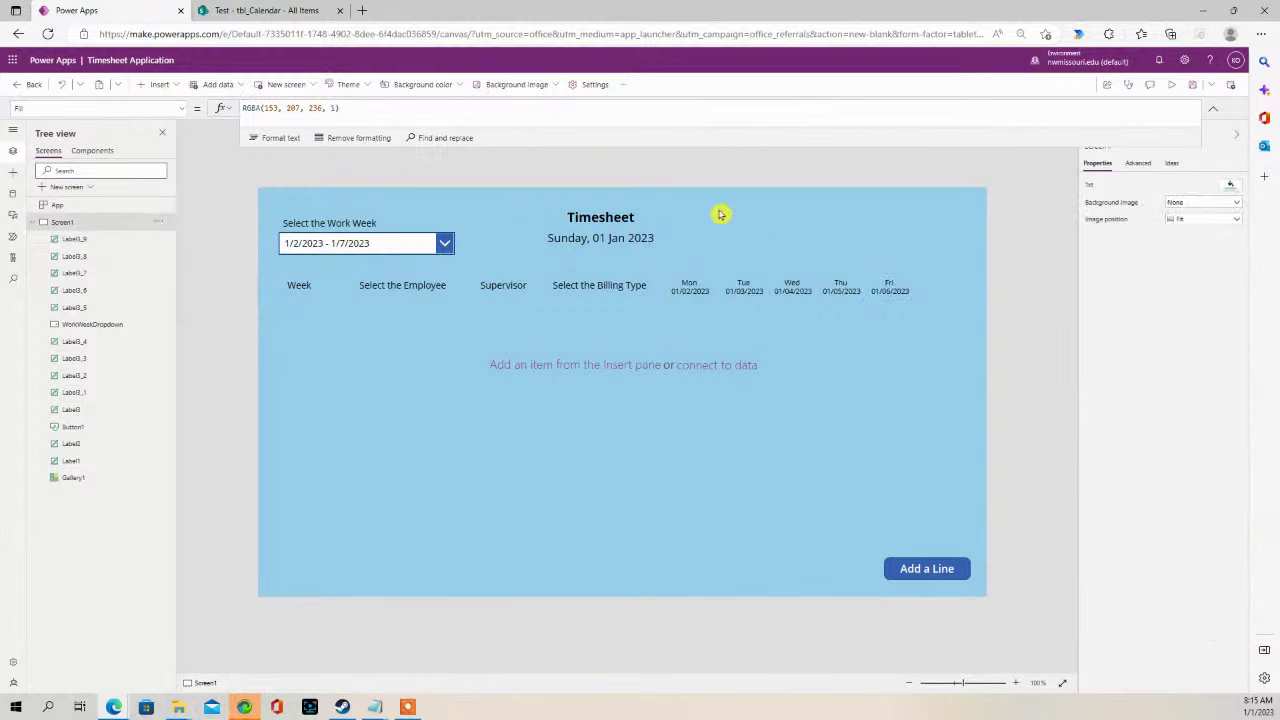
- Place the duplicate after Fri, set its text to "Total", and align it with the other headings
left_click_drag(905, 295, 940, 288)
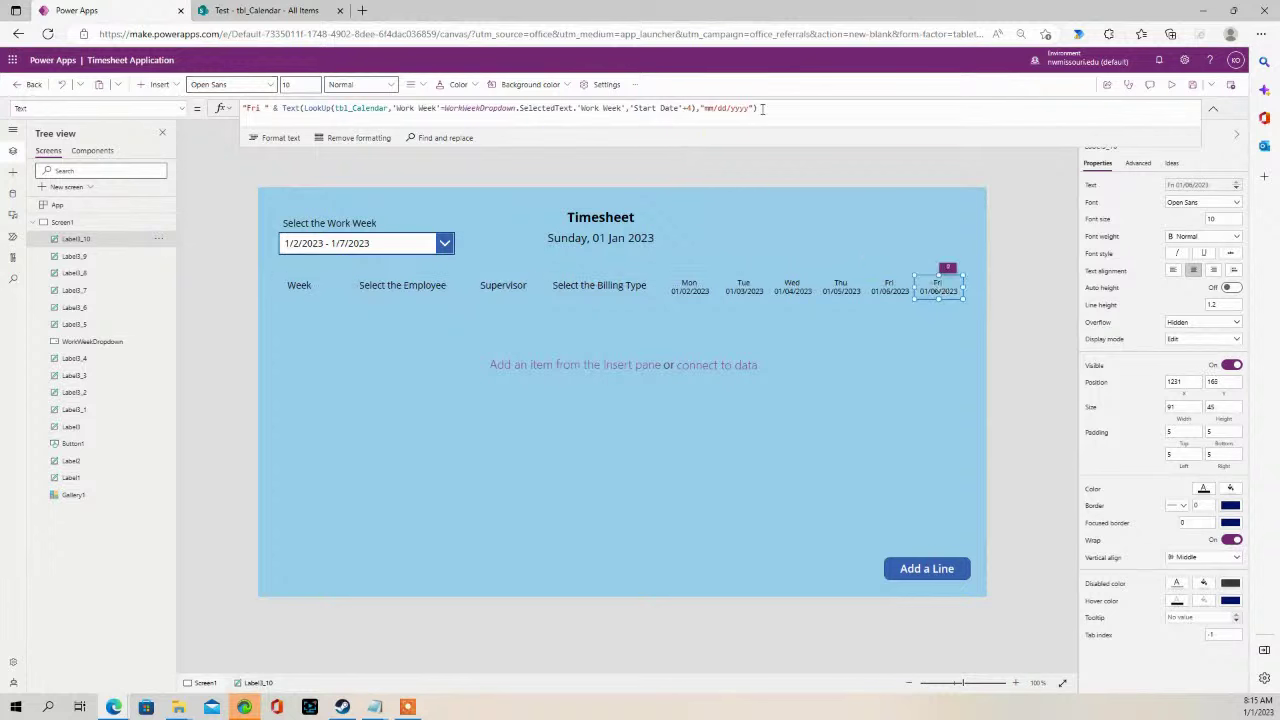
left_click_drag(755, 110, 250, 112)
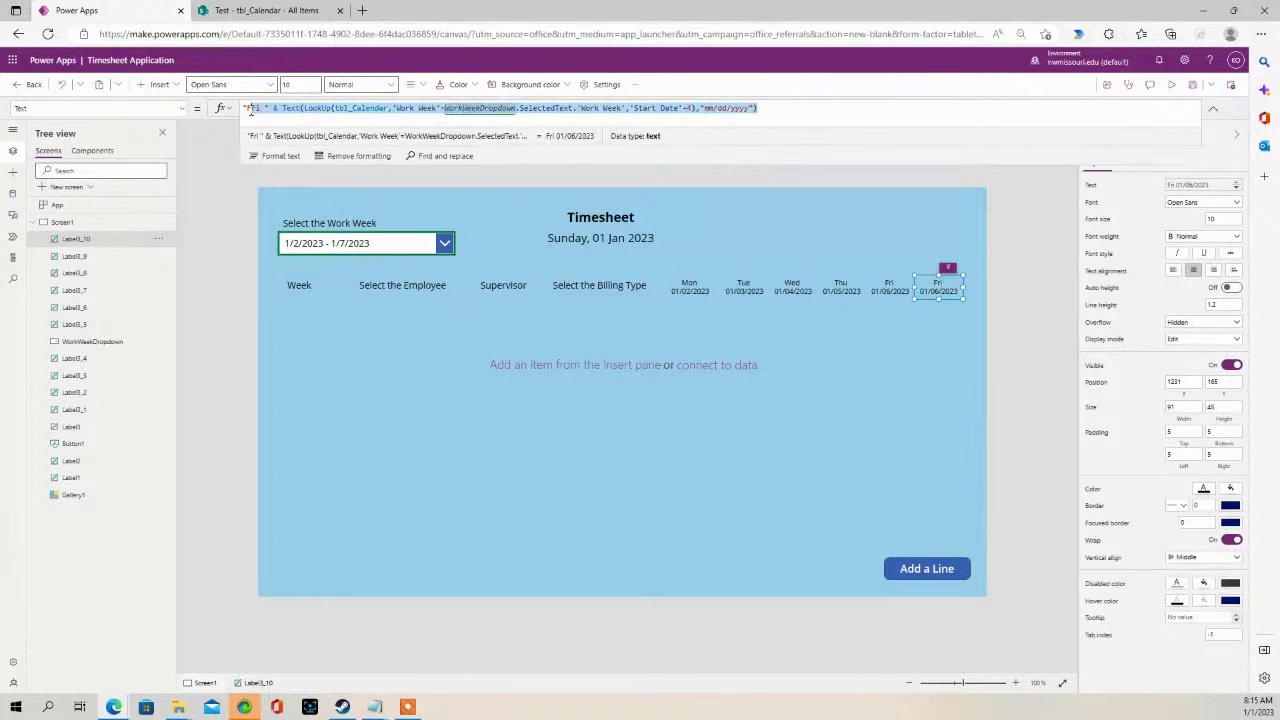
type("Tot")
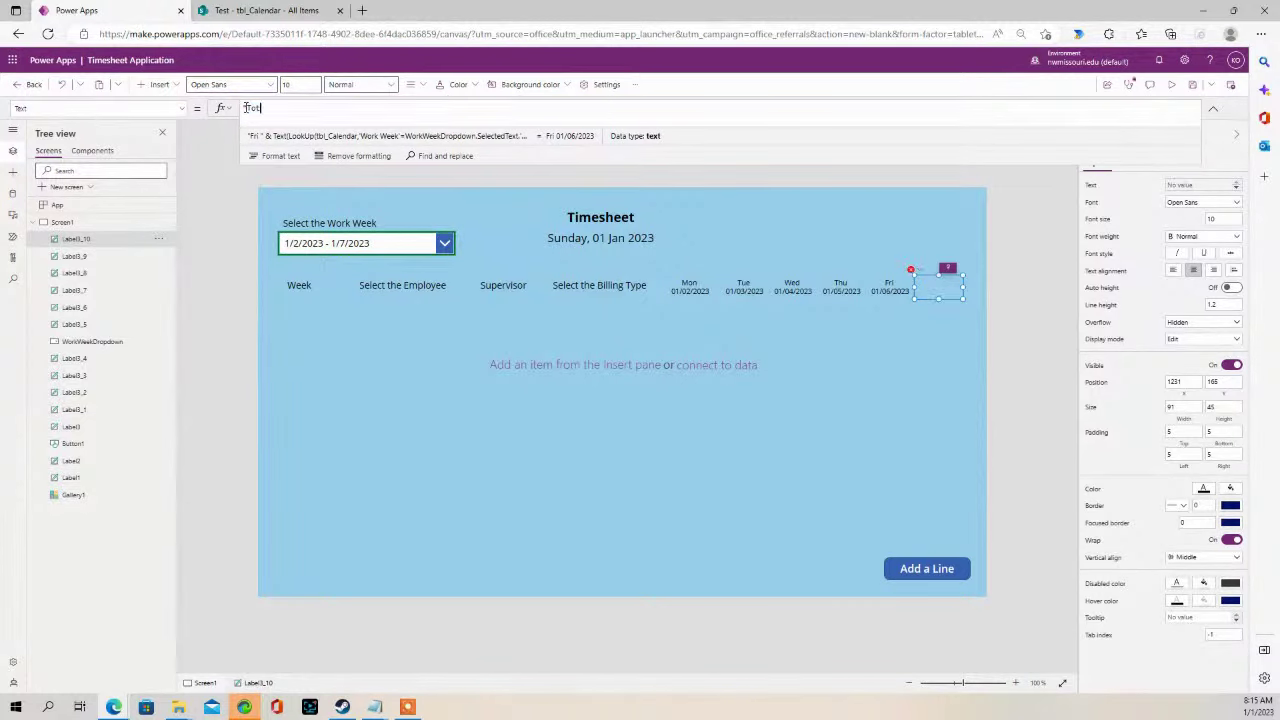
type("al\"")
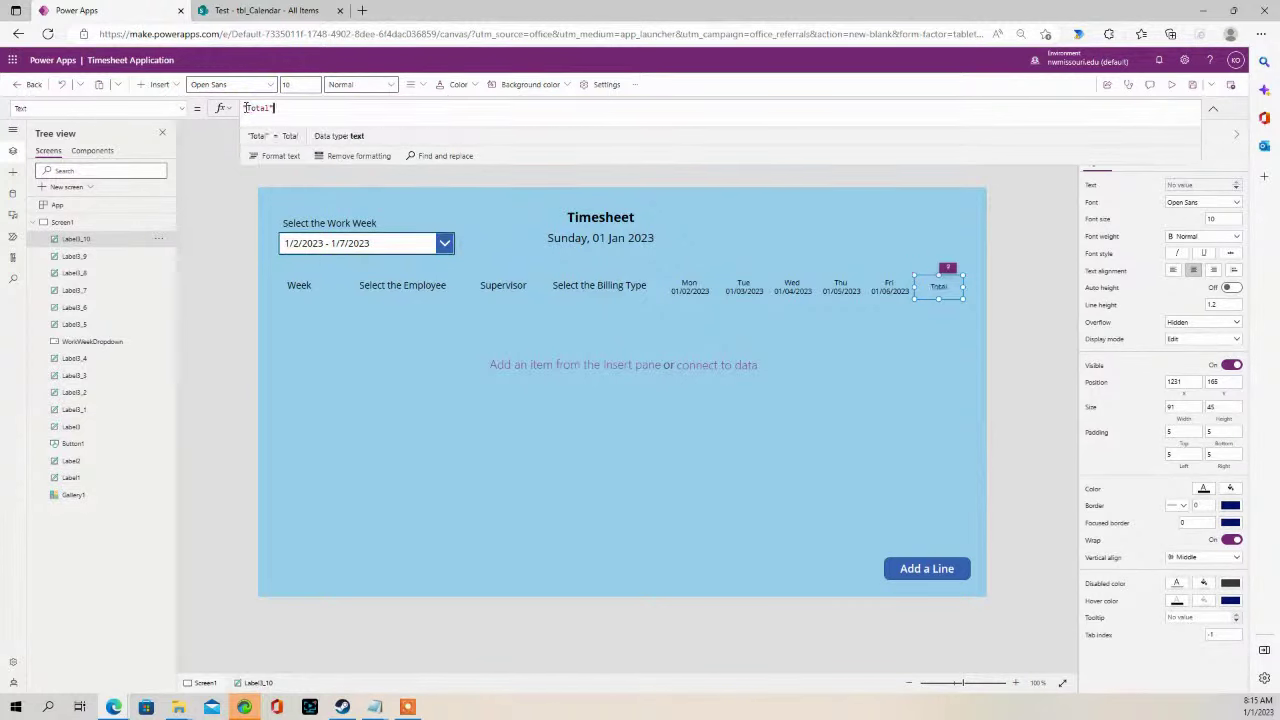
left_click(815, 204)
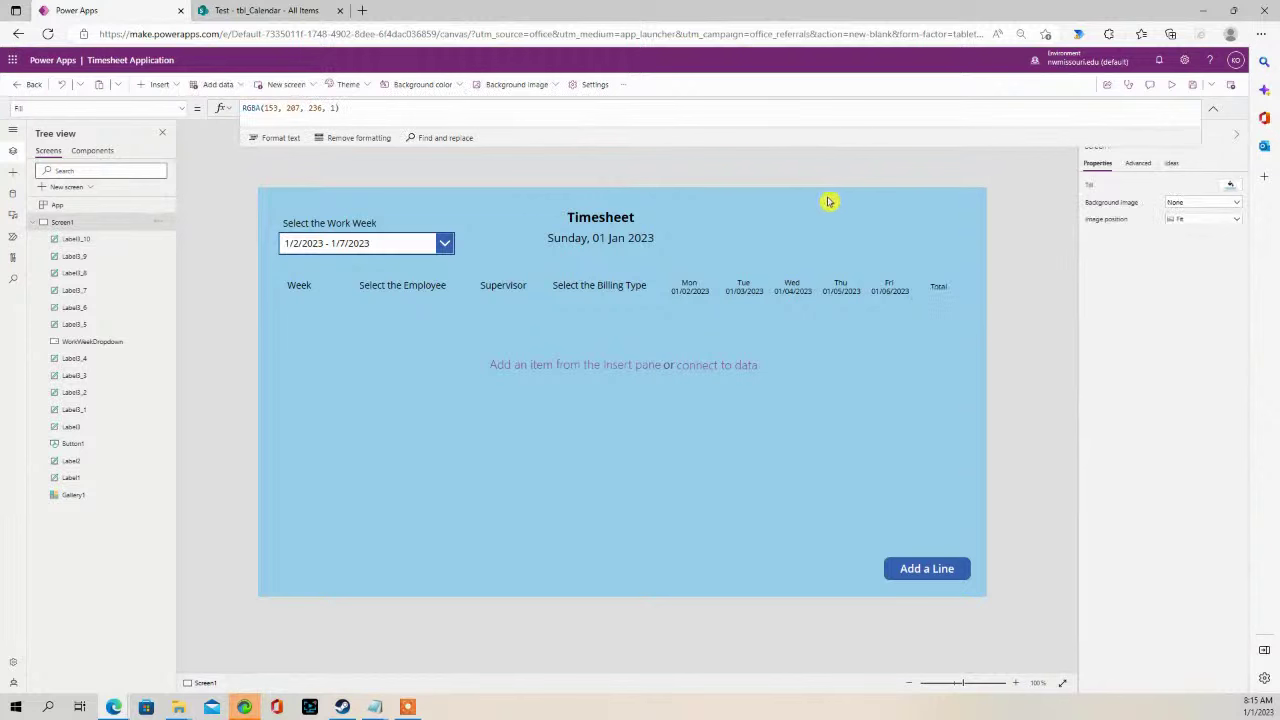
left_click(940, 283)
left_click(897, 223)
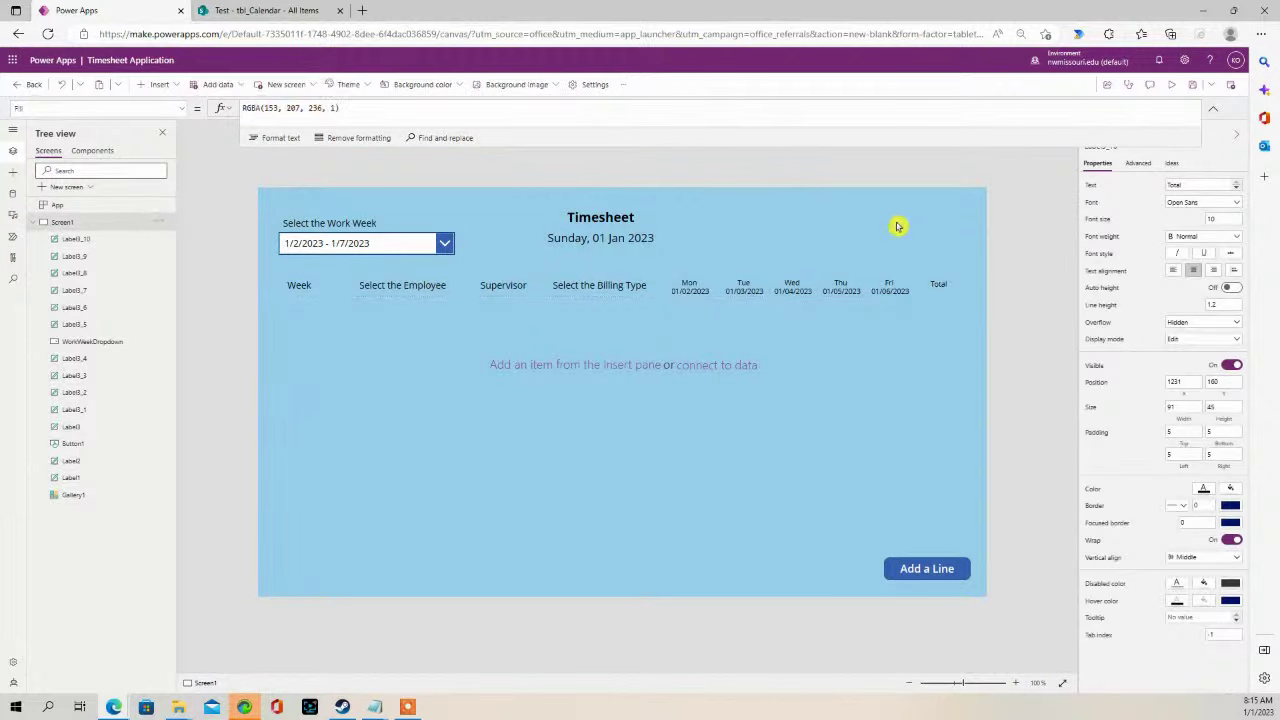
left_click_drag(936, 284, 933, 285)
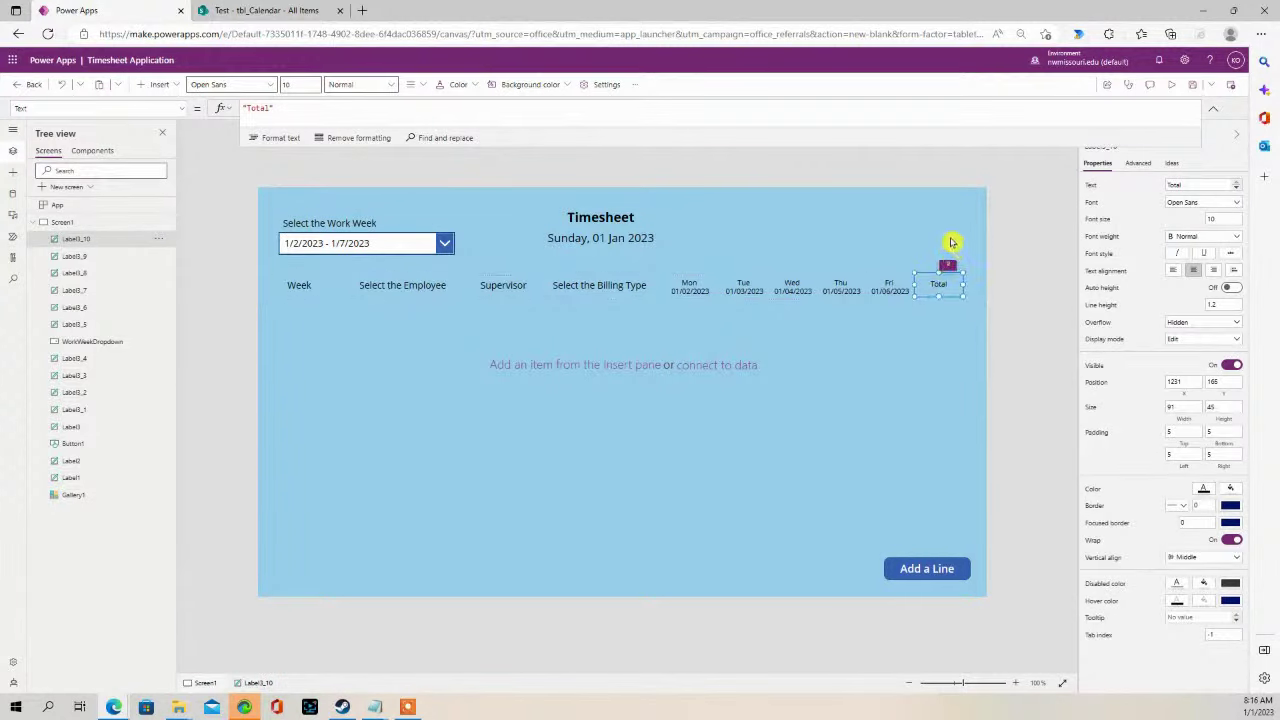
left_click(912, 211)
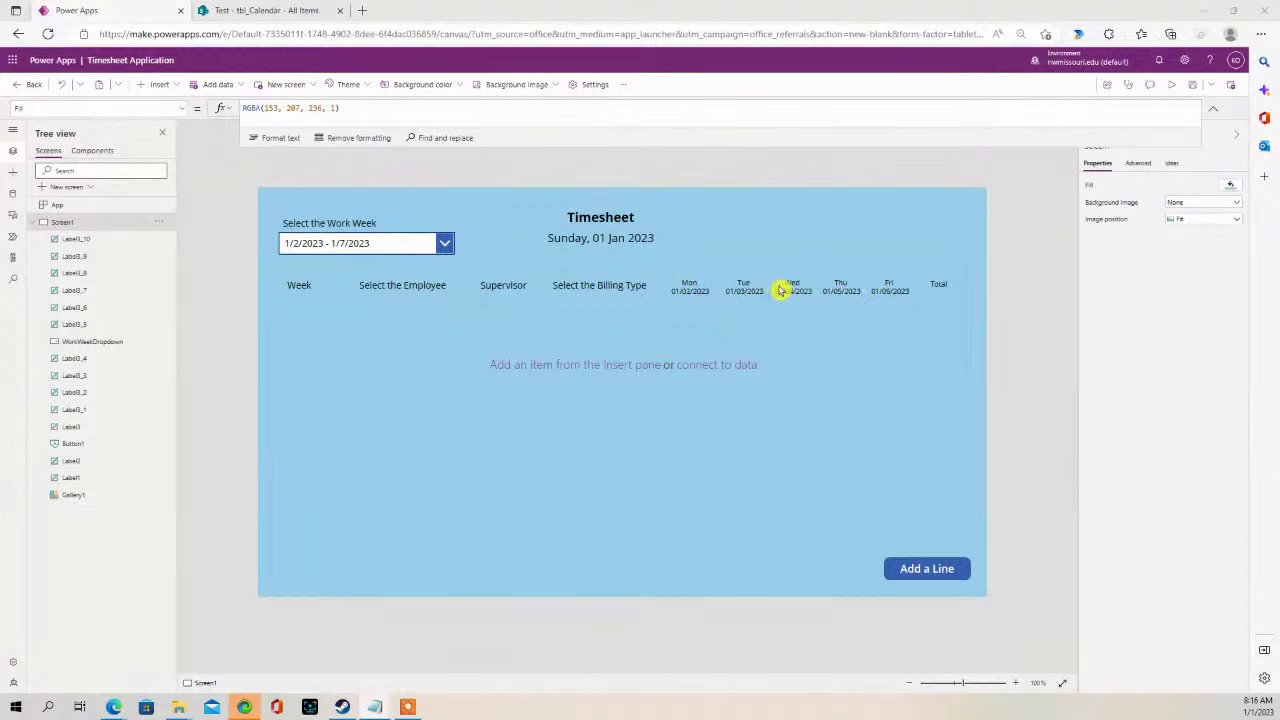
left_click(1172, 84)
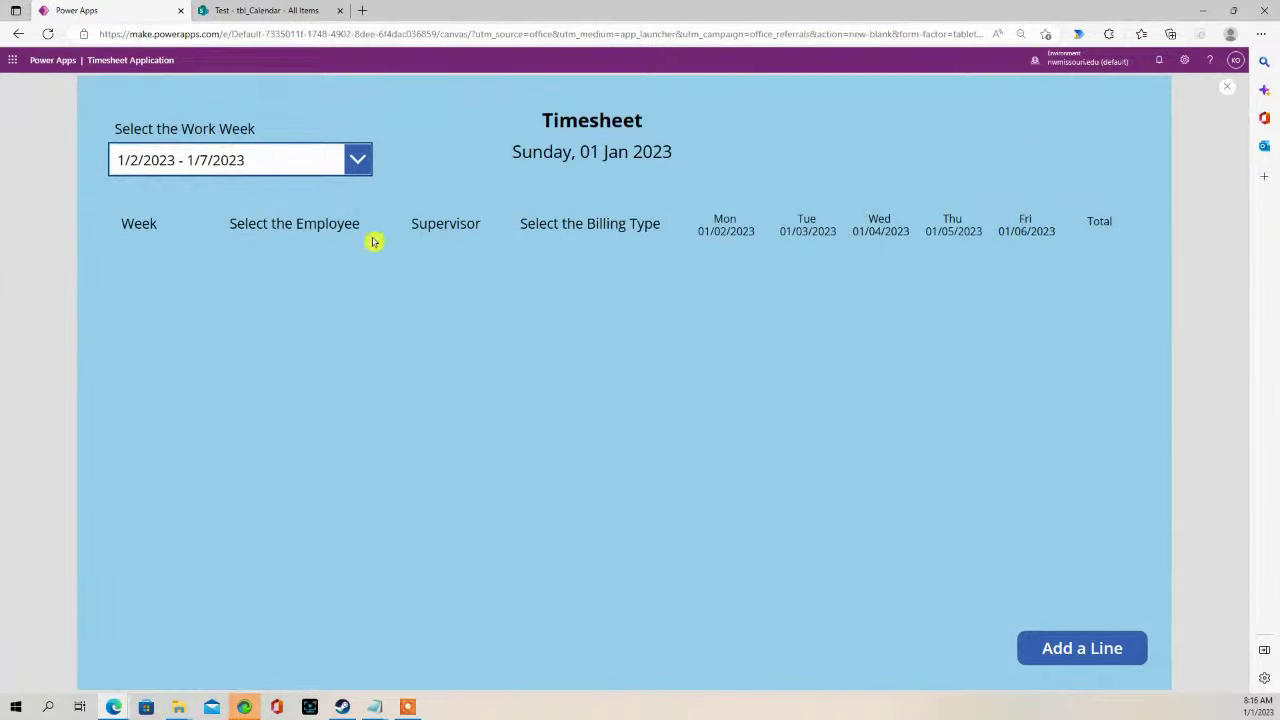
left_click(358, 158)
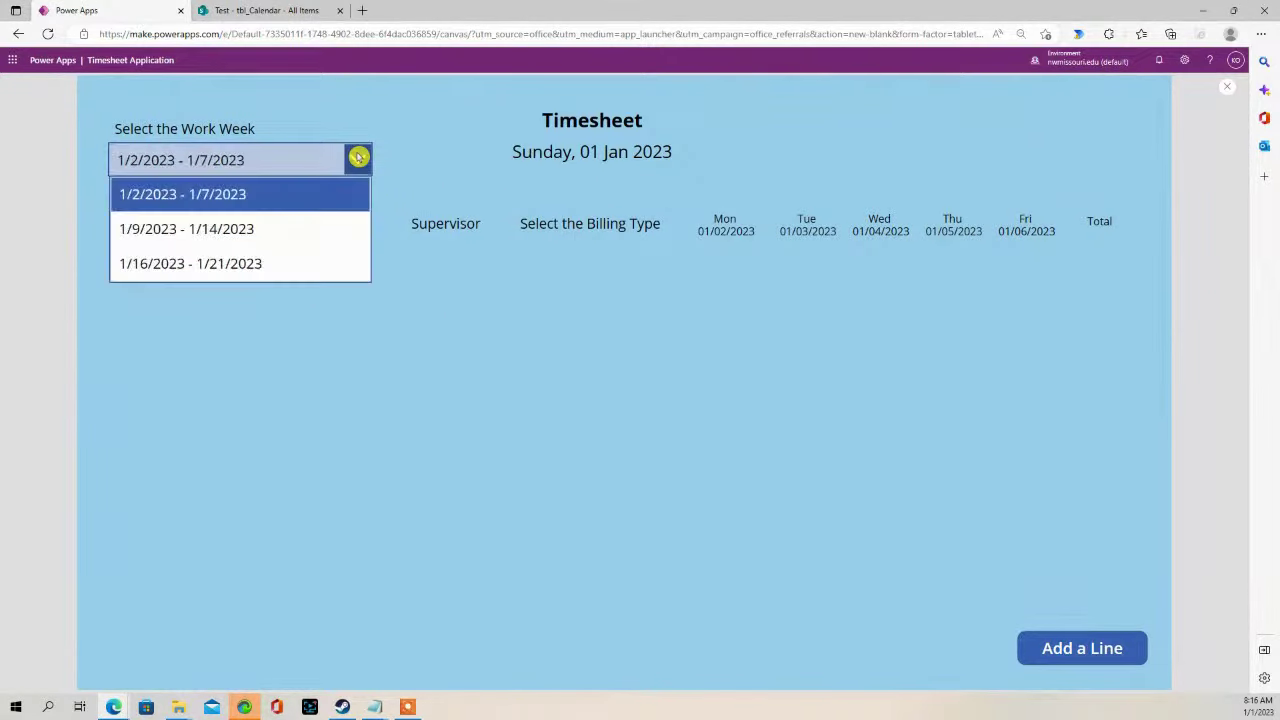
left_click(163, 236)
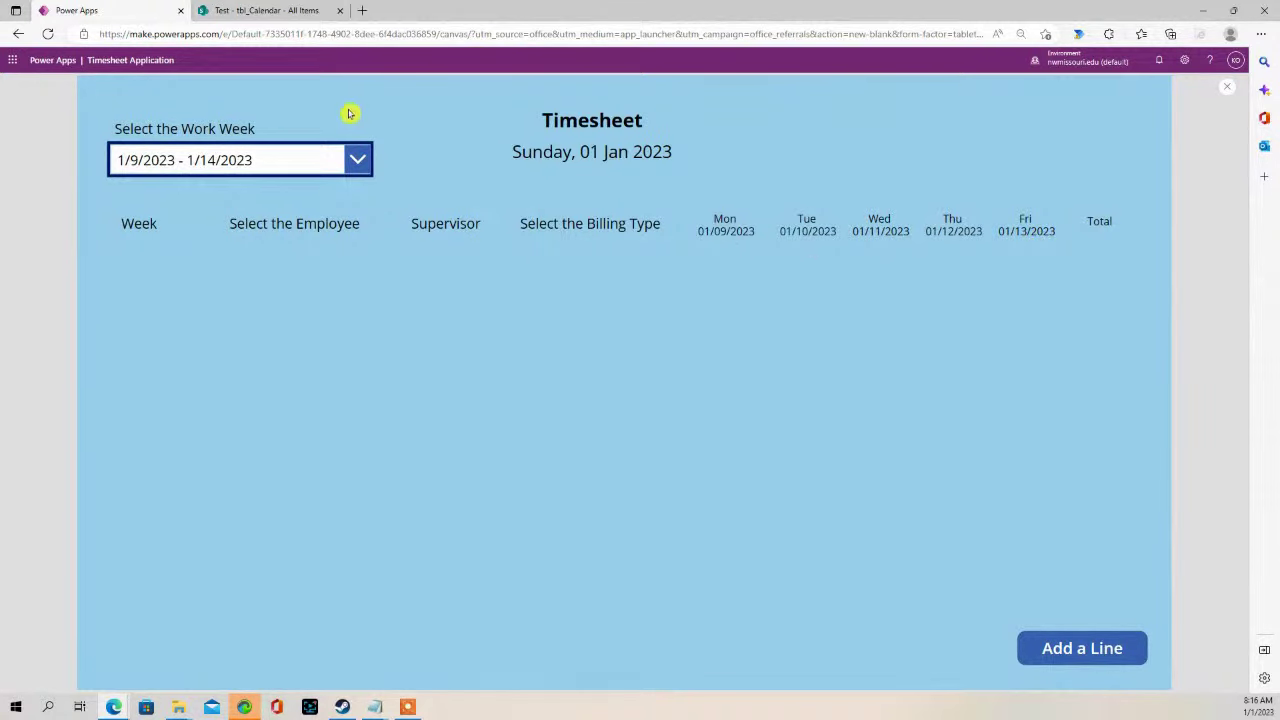
left_click(359, 160)
left_click(255, 272)
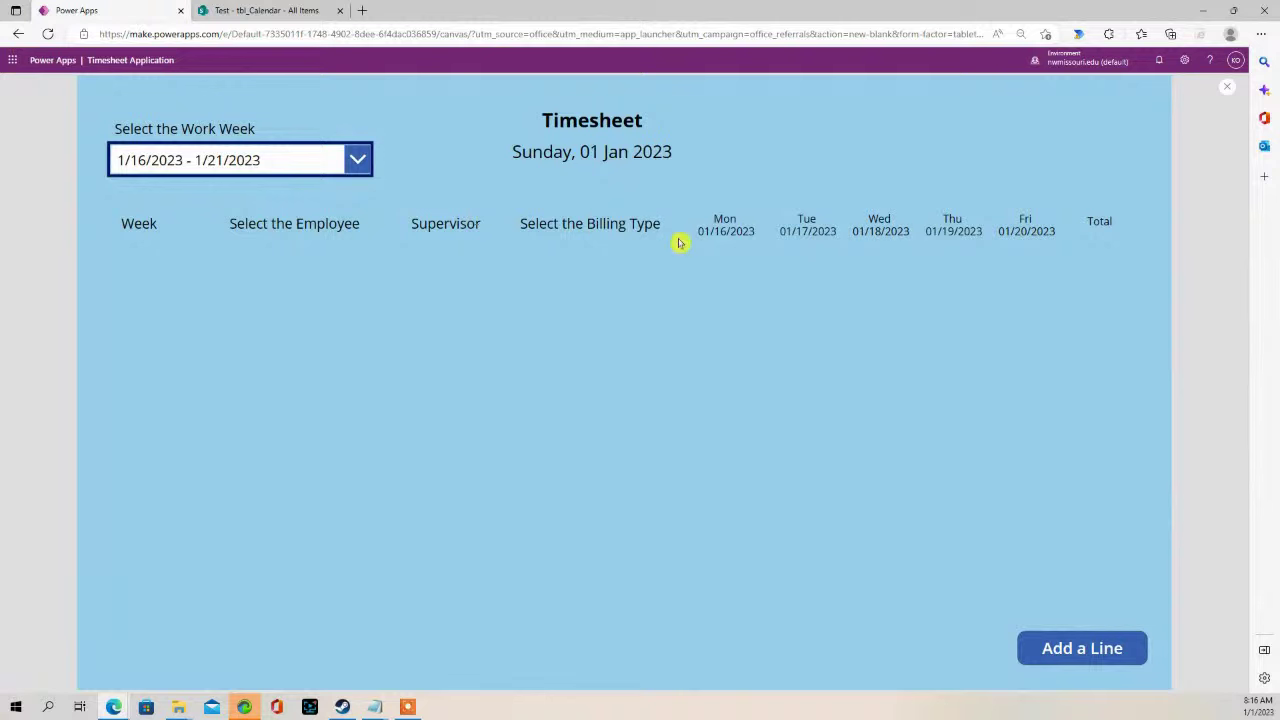
left_click(356, 157)
left_click(301, 192)
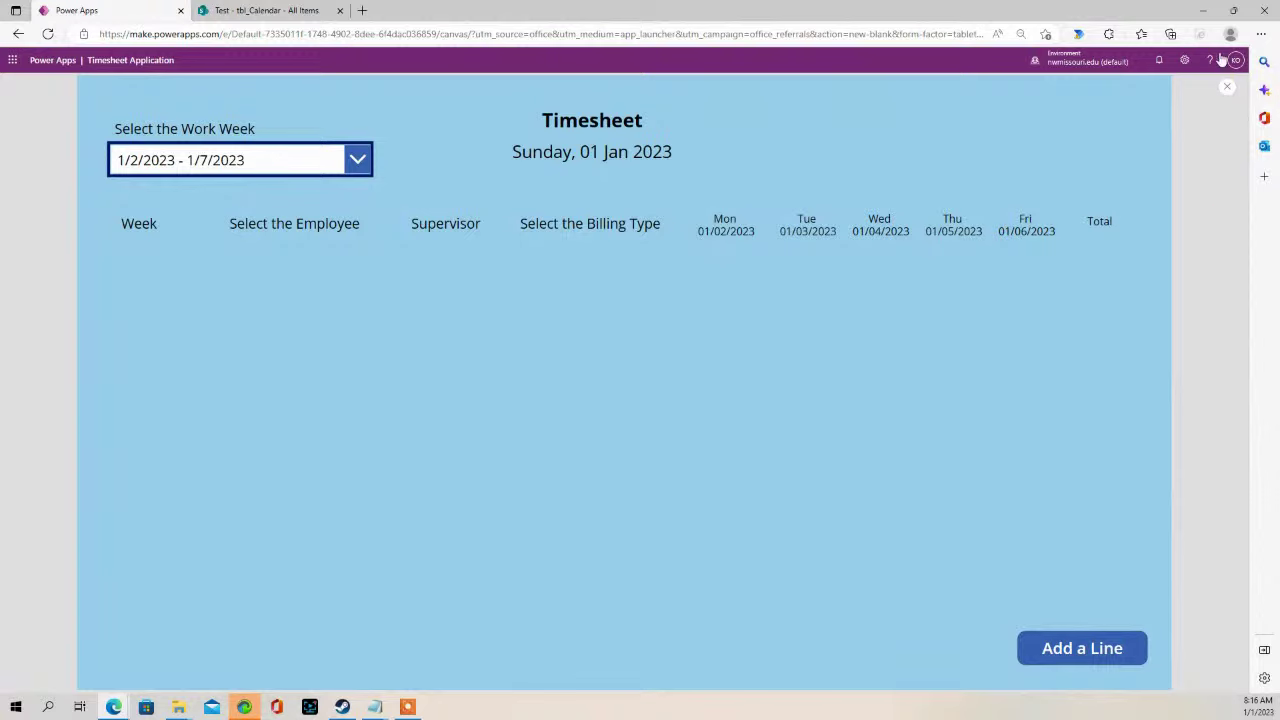
left_click(1230, 88)
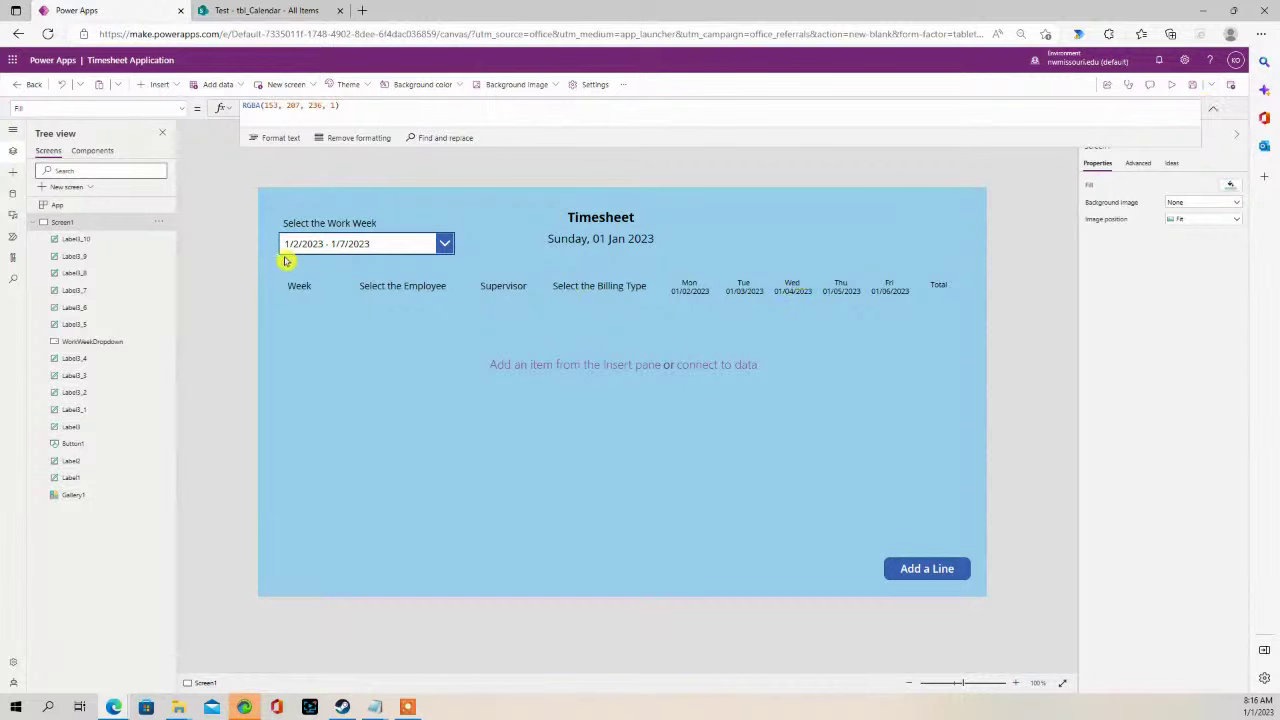
- Make Gallery1 taller and insert a text label in its row beneath the Week heading
left_click(420, 348)
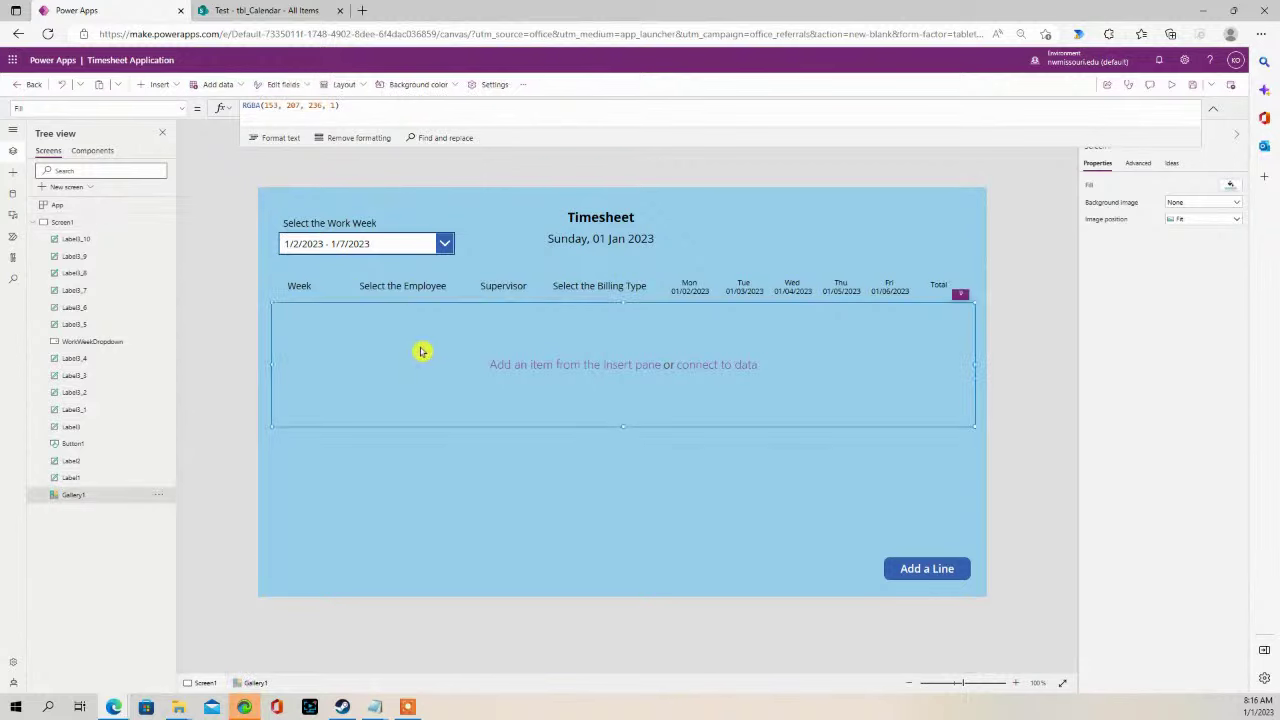
left_click_drag(426, 429, 448, 495)
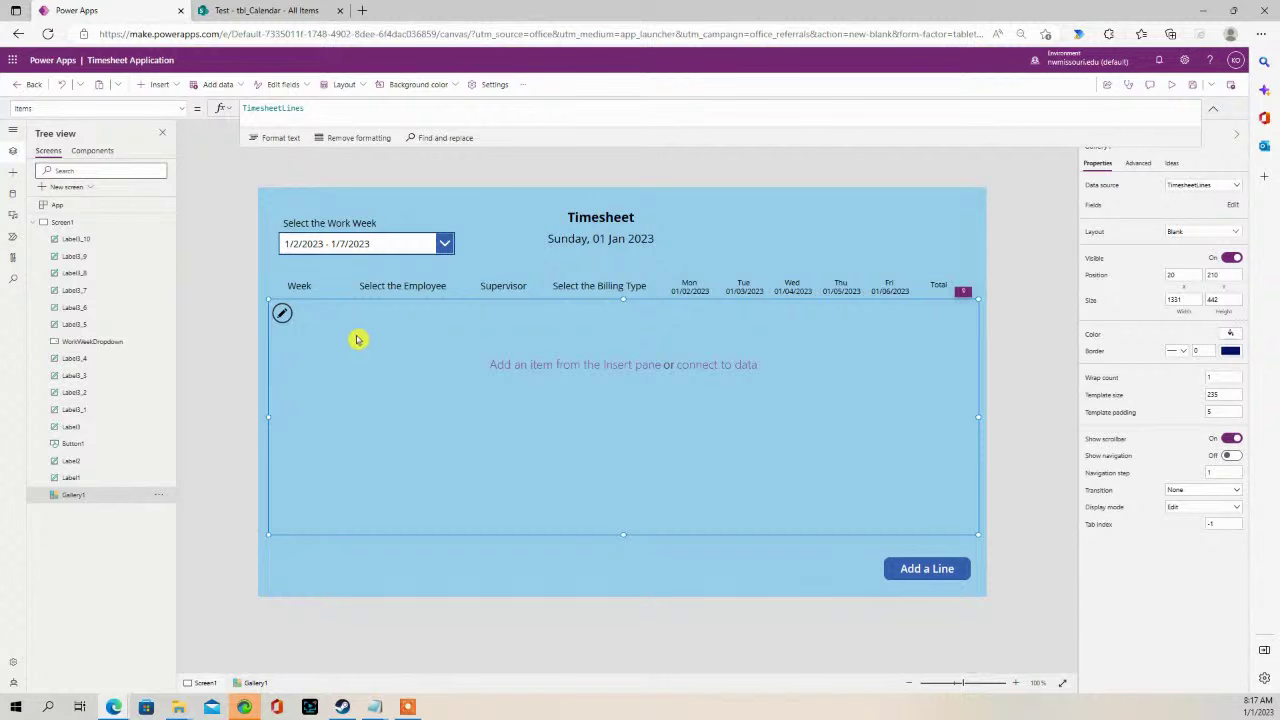
left_click(282, 313)
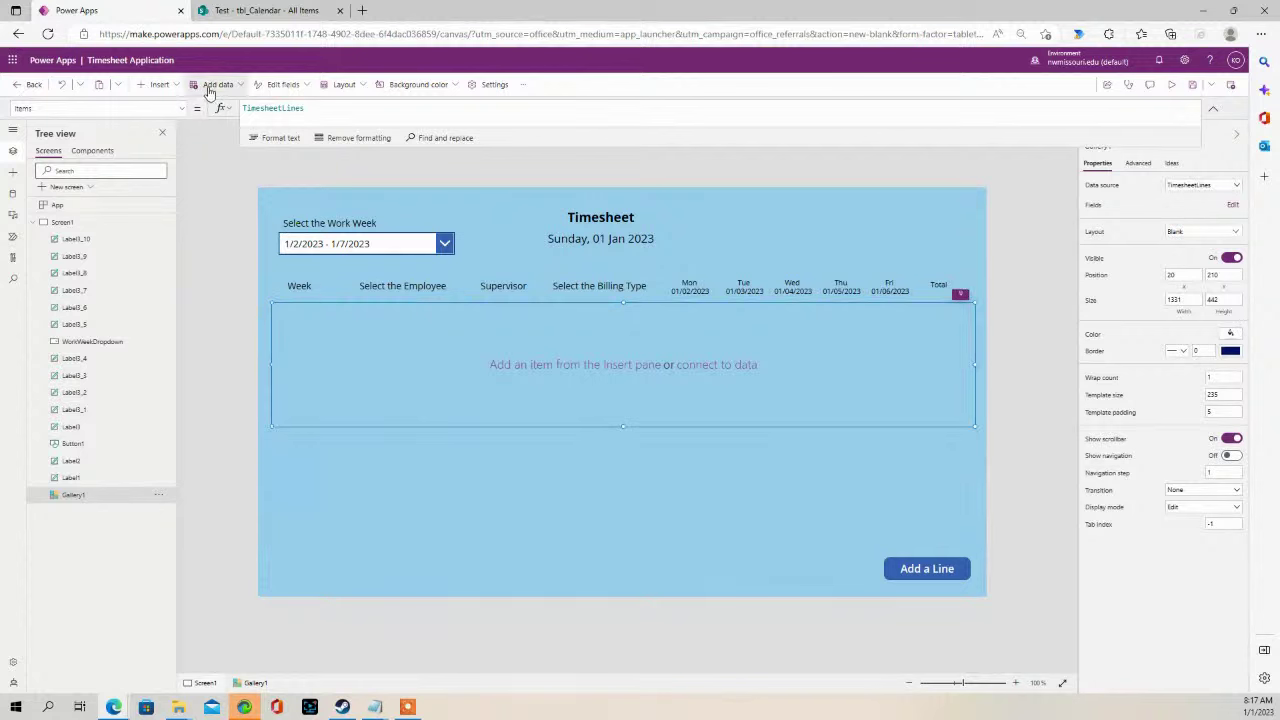
left_click(165, 85)
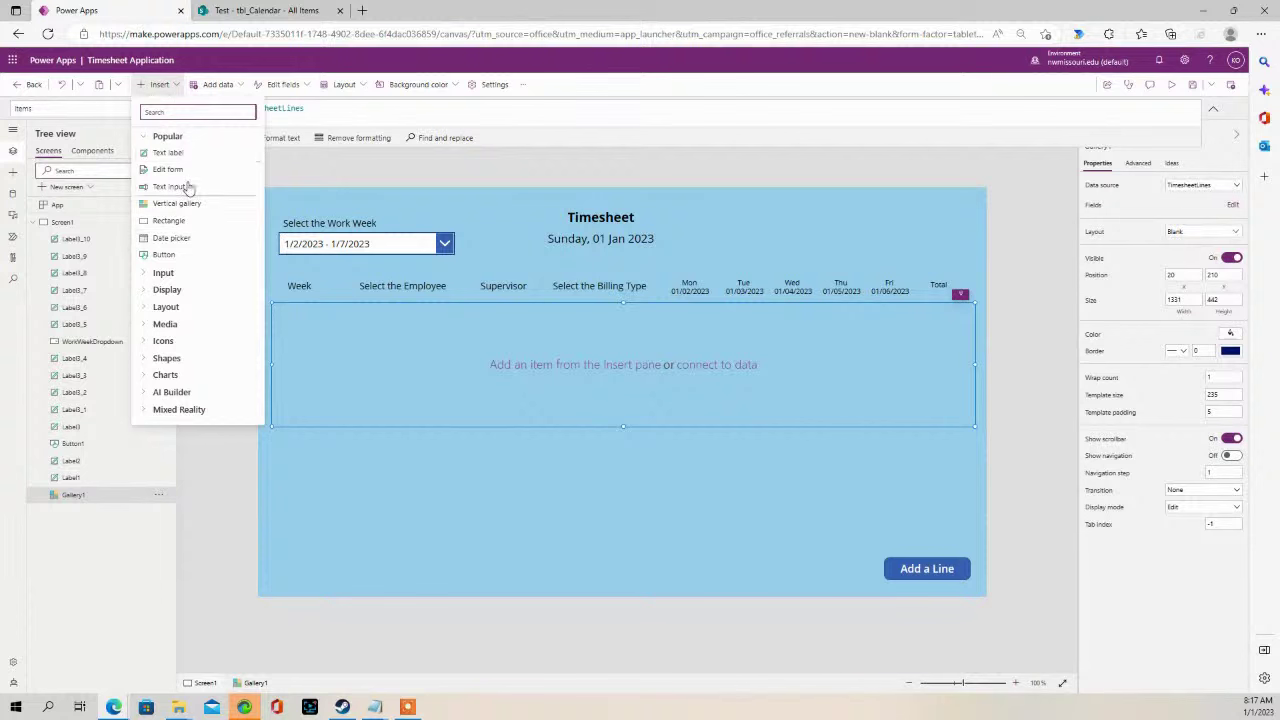
left_click(190, 160)
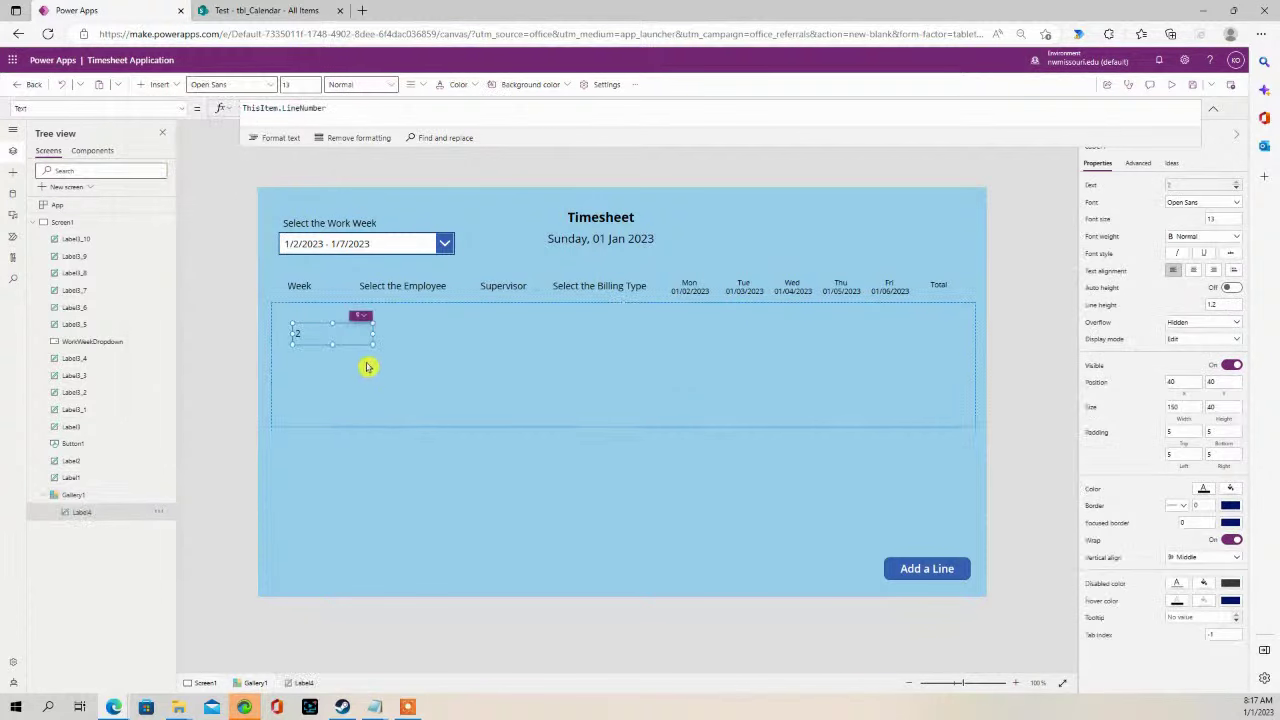
left_click_drag(331, 319, 327, 318)
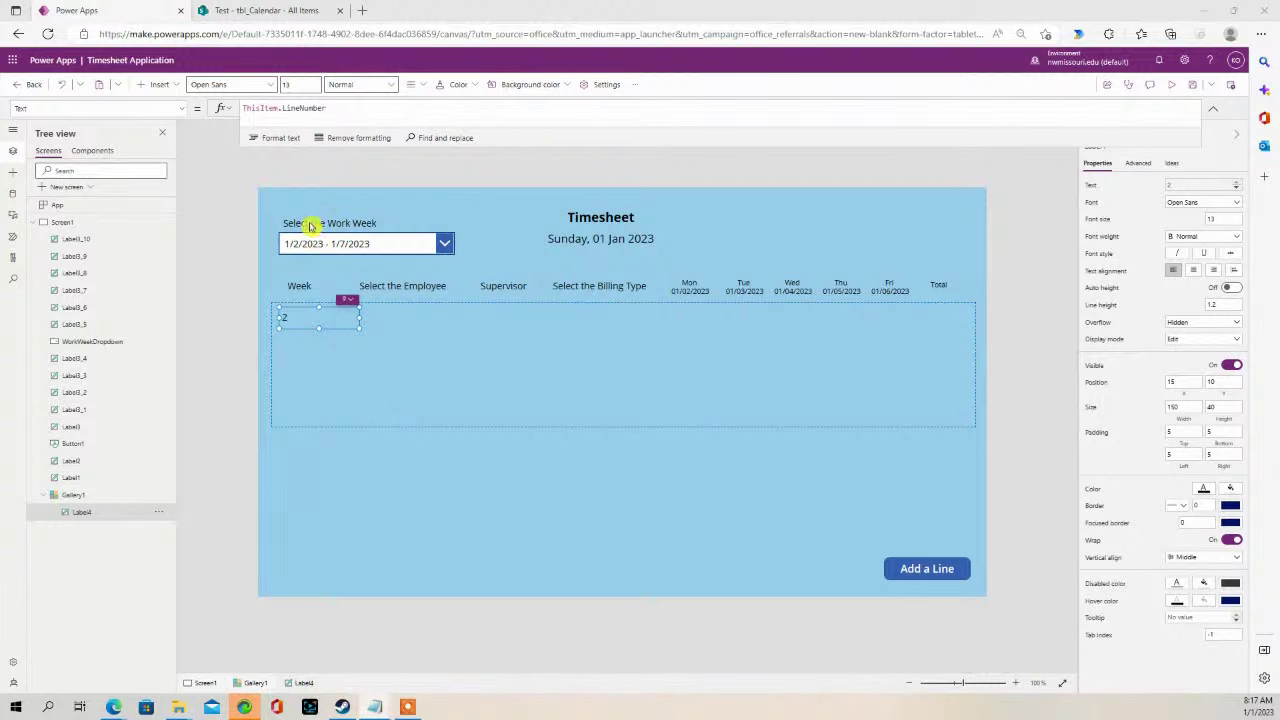
- Set the label's Text to the tbl_Calendar Week LookUp for the selected Work Week, then narrow and centre it
left_click(341, 110)
key("ctrl+a")
type("LookUp(tbl_Calendar,'Work Week'=WorkWeekDropdown.SelectedText.'Work Week',Week)")
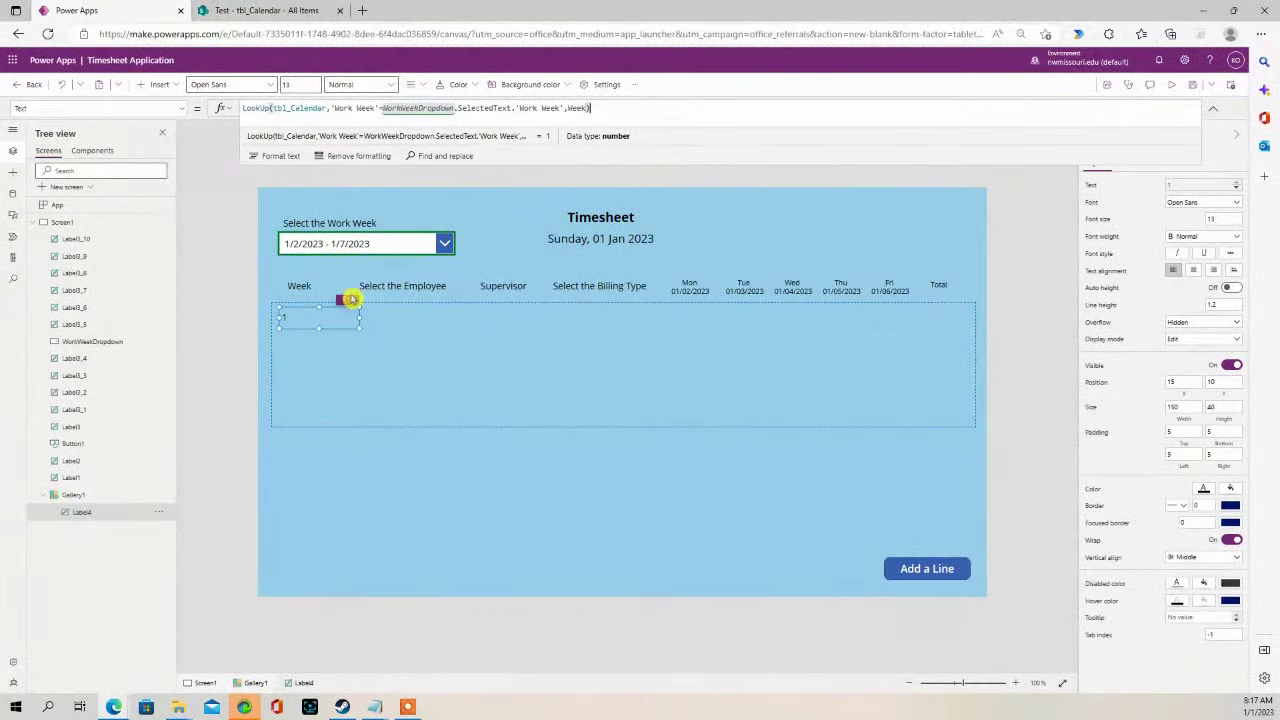
left_click_drag(358, 319, 303, 315)
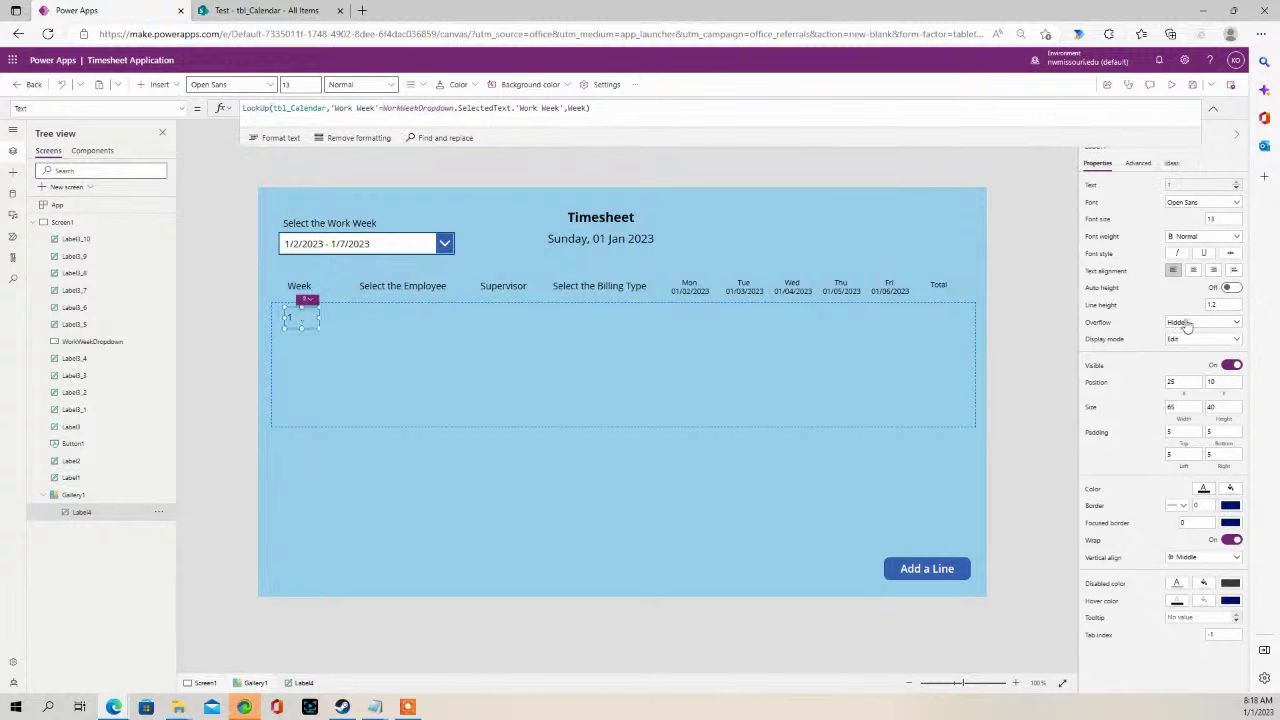
left_click(1193, 270)
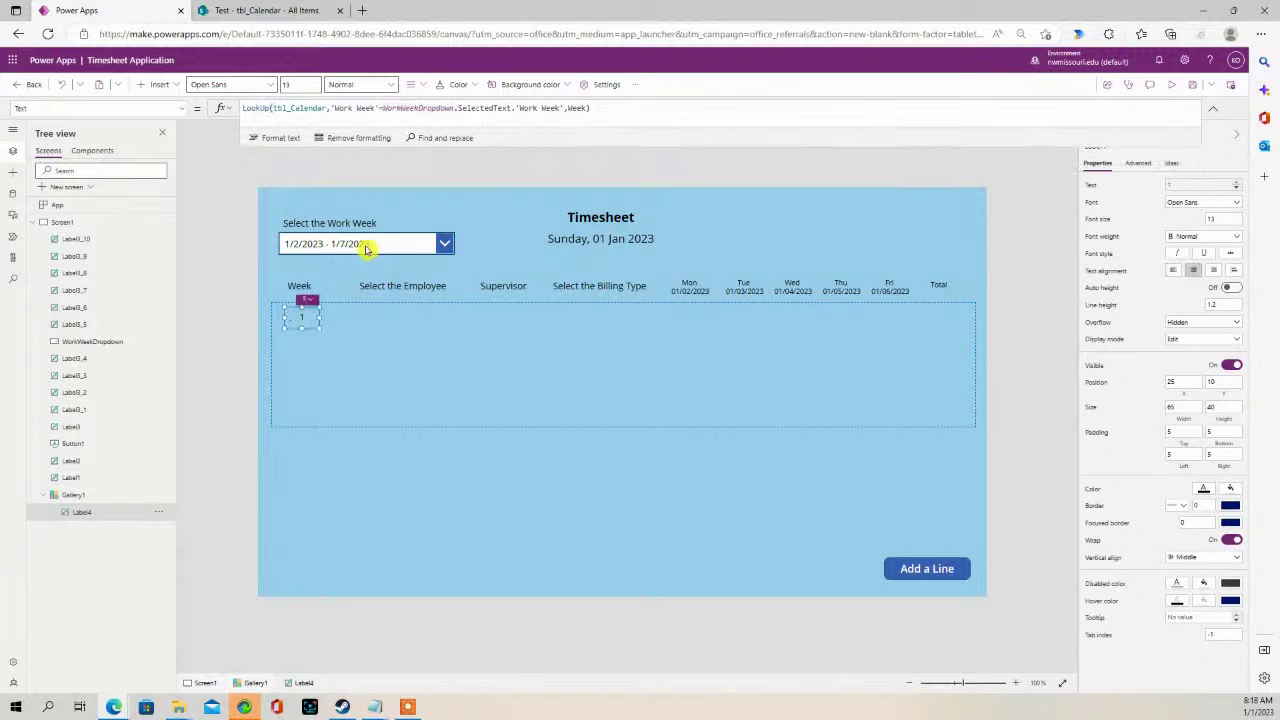
left_click(1172, 86)
left_click(357, 160)
left_click(303, 220)
left_click(360, 161)
left_click(294, 266)
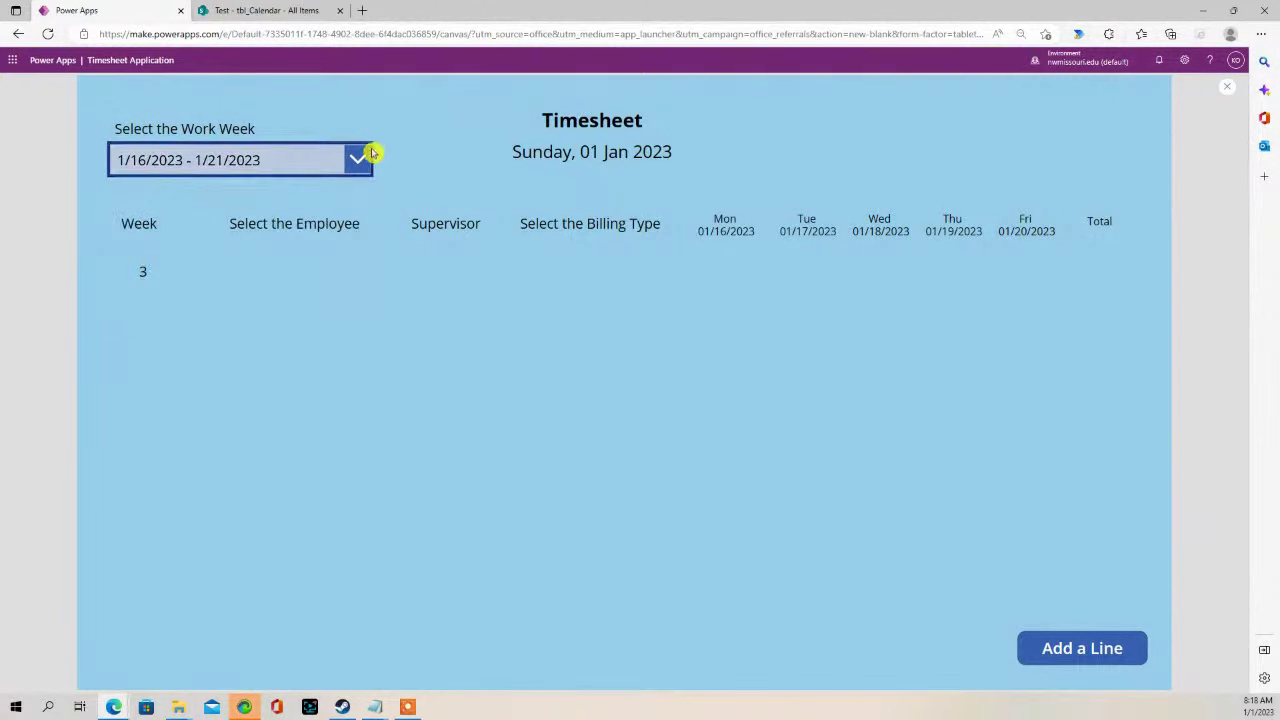
left_click(370, 155)
left_click(327, 189)
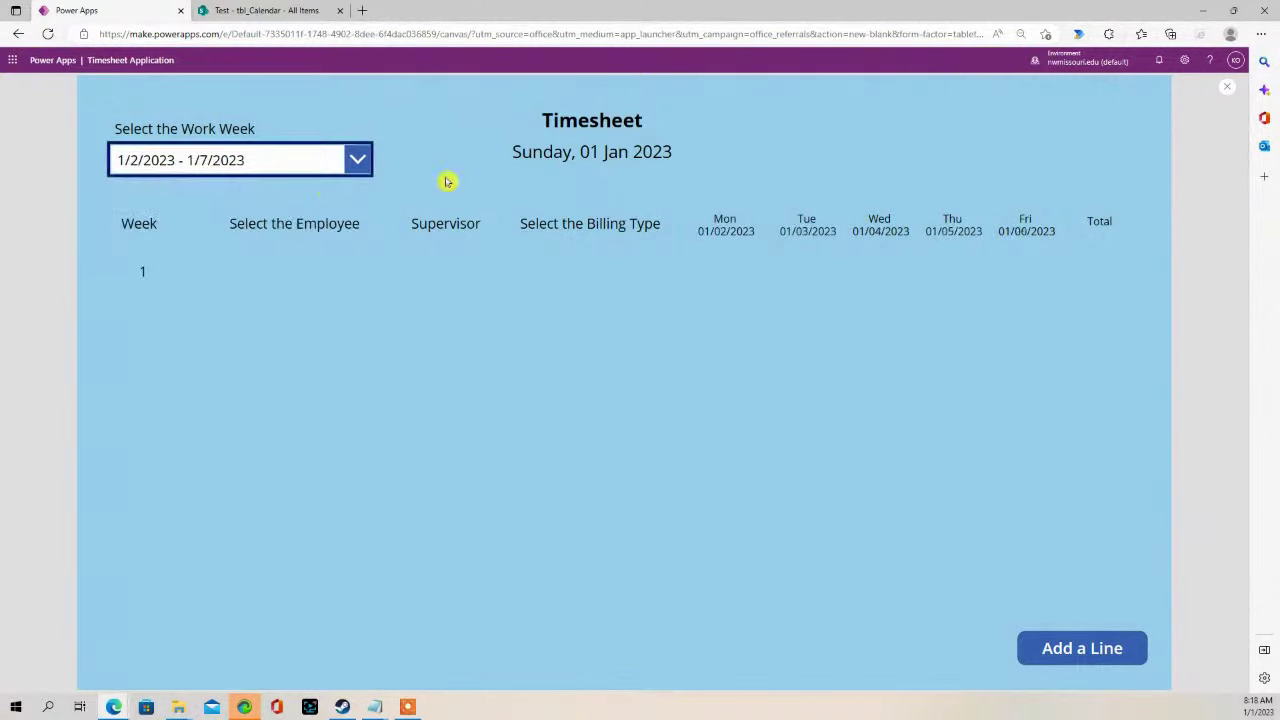
left_click(1228, 85)
left_click(300, 321)
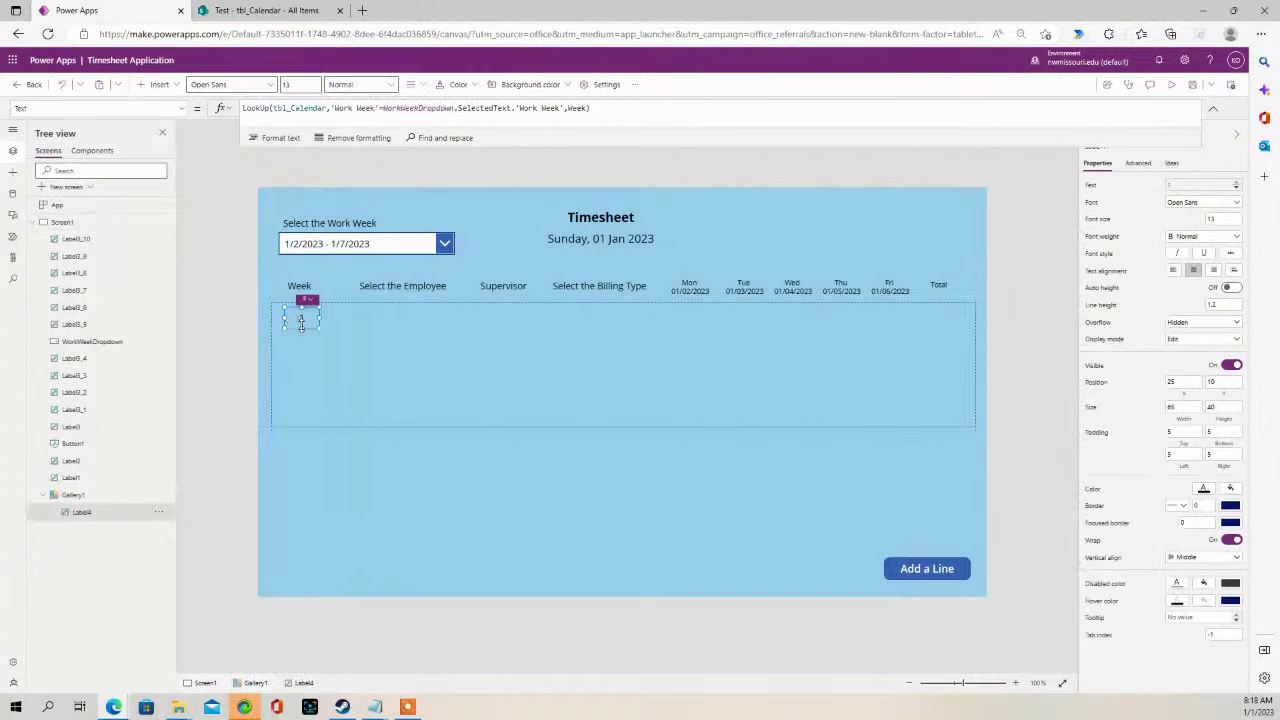
- Move Gallery1 up closer to the headings and bring up Insert controls for its row template
double_click(297, 309)
left_click(367, 301)
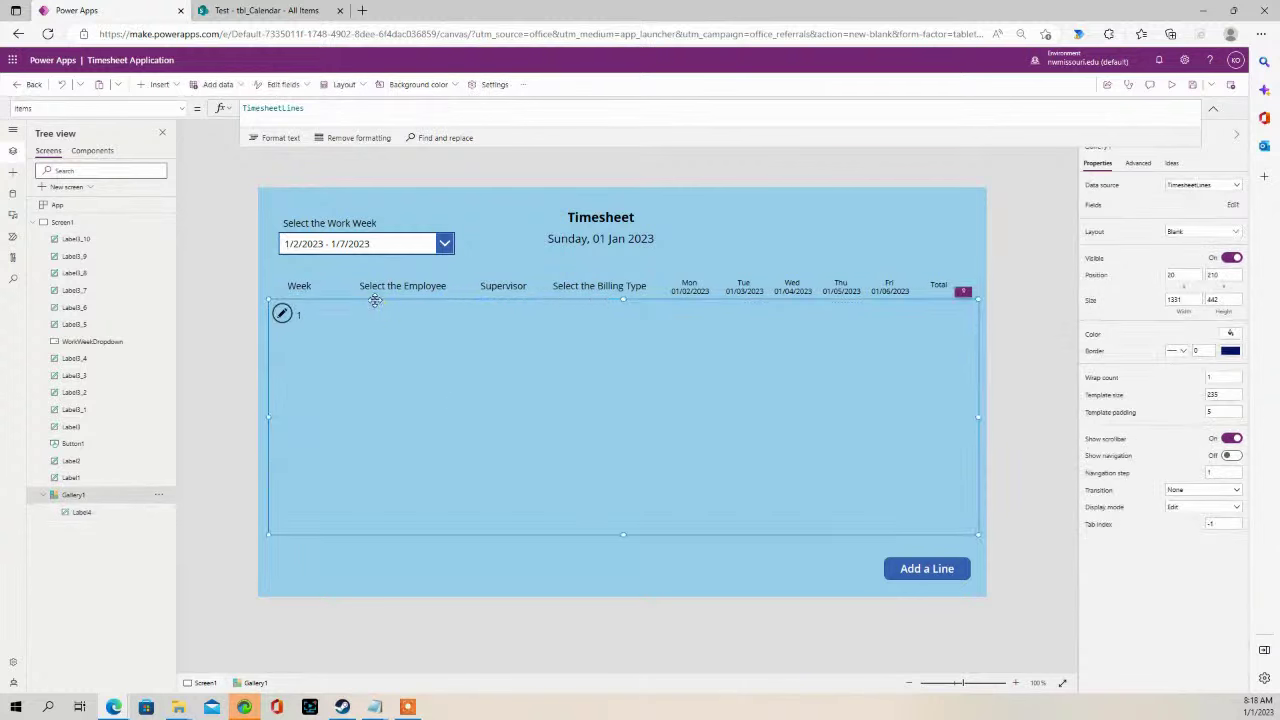
left_click_drag(375, 298, 375, 294)
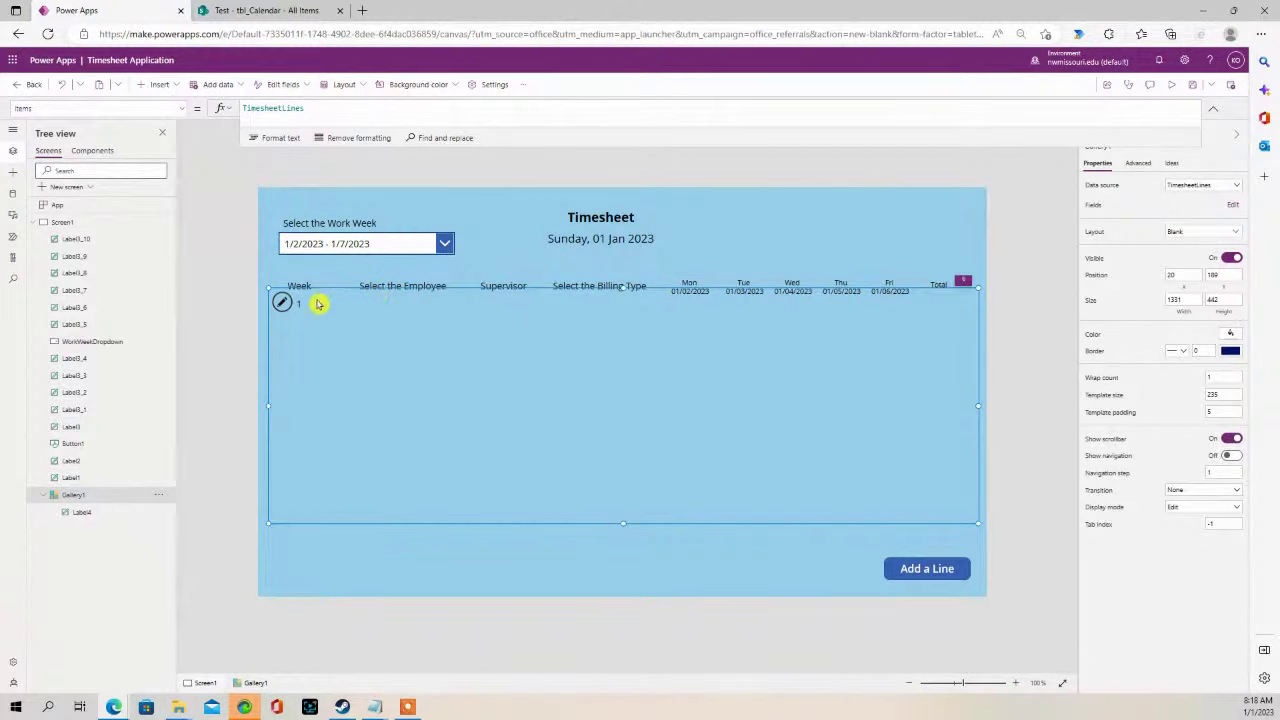
left_click(241, 273)
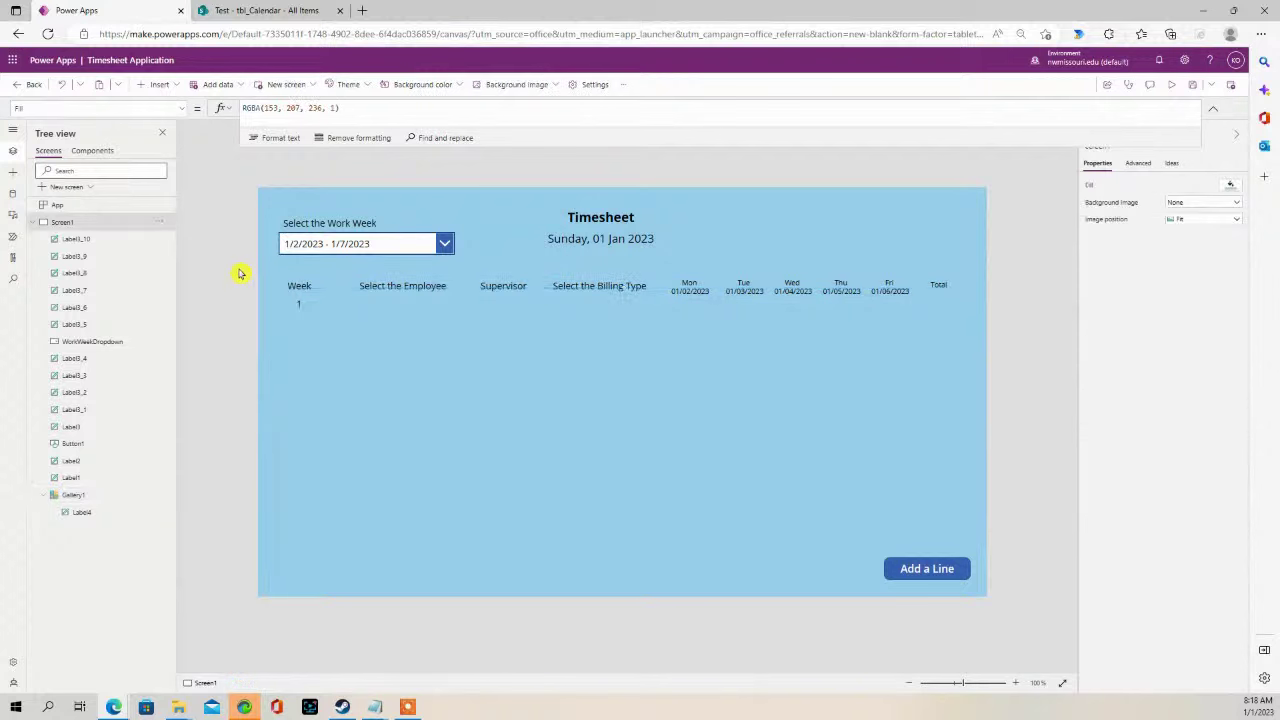
left_click(385, 372)
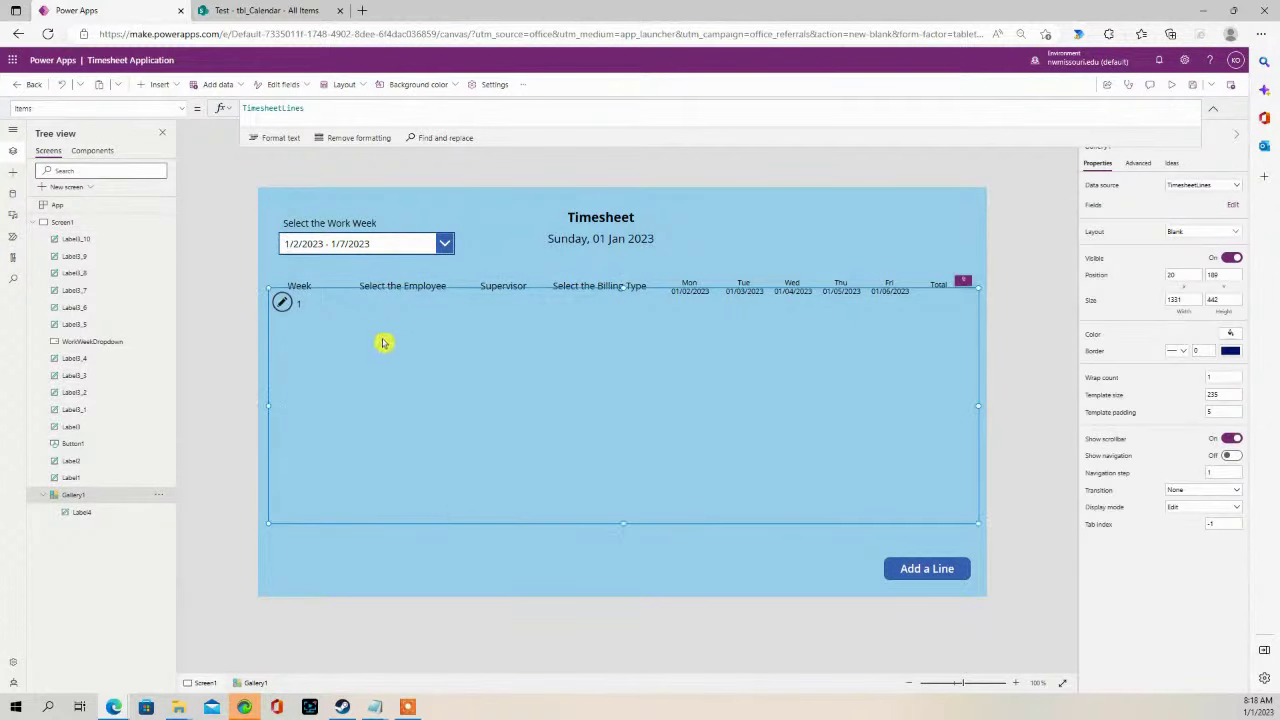
left_click(282, 304)
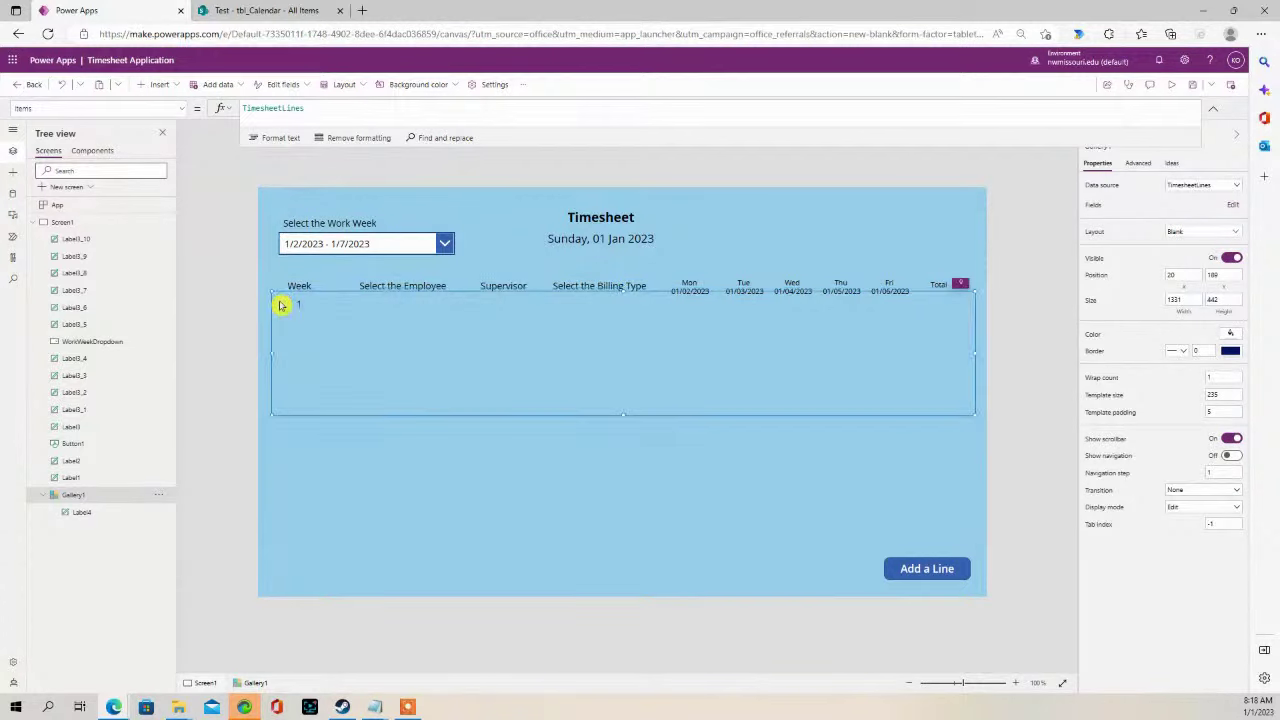
left_click(176, 86)
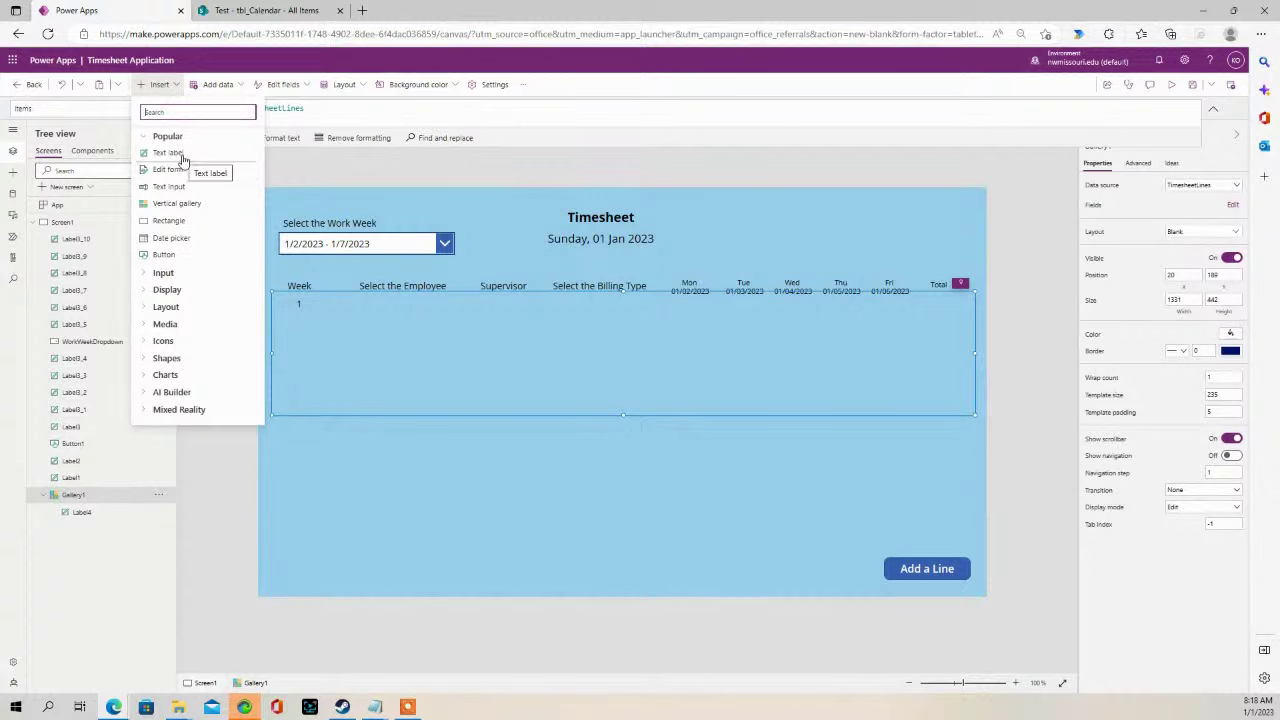
- Insert a Drop down into the gallery row under Select the Employee and resize it to that column
type("dro")
left_click(183, 160)
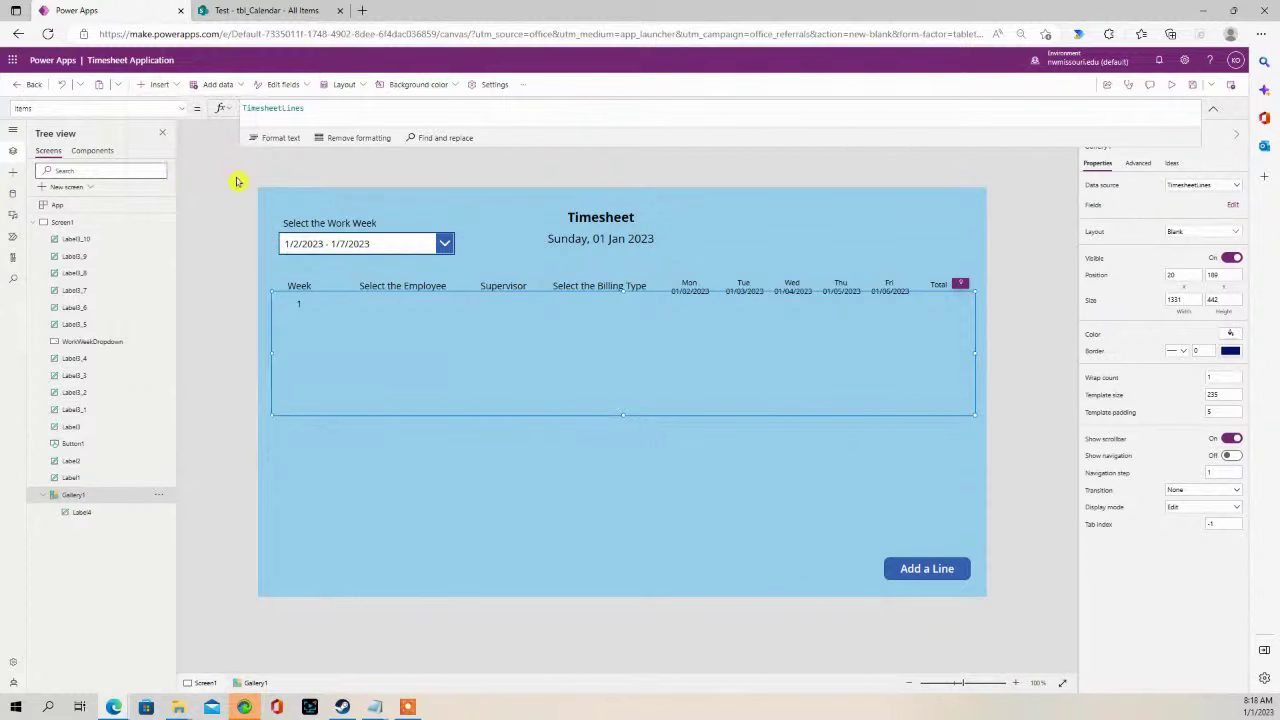
left_click_drag(371, 324, 396, 309)
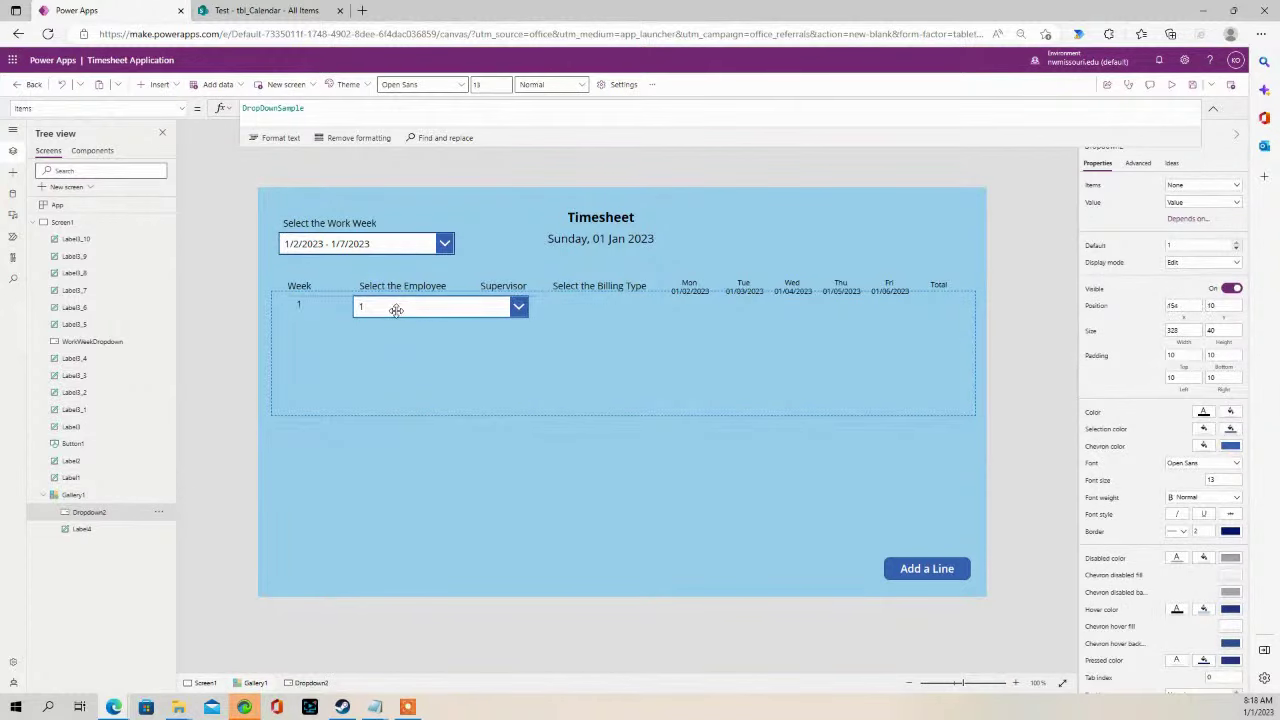
left_click_drag(528, 307, 457, 310)
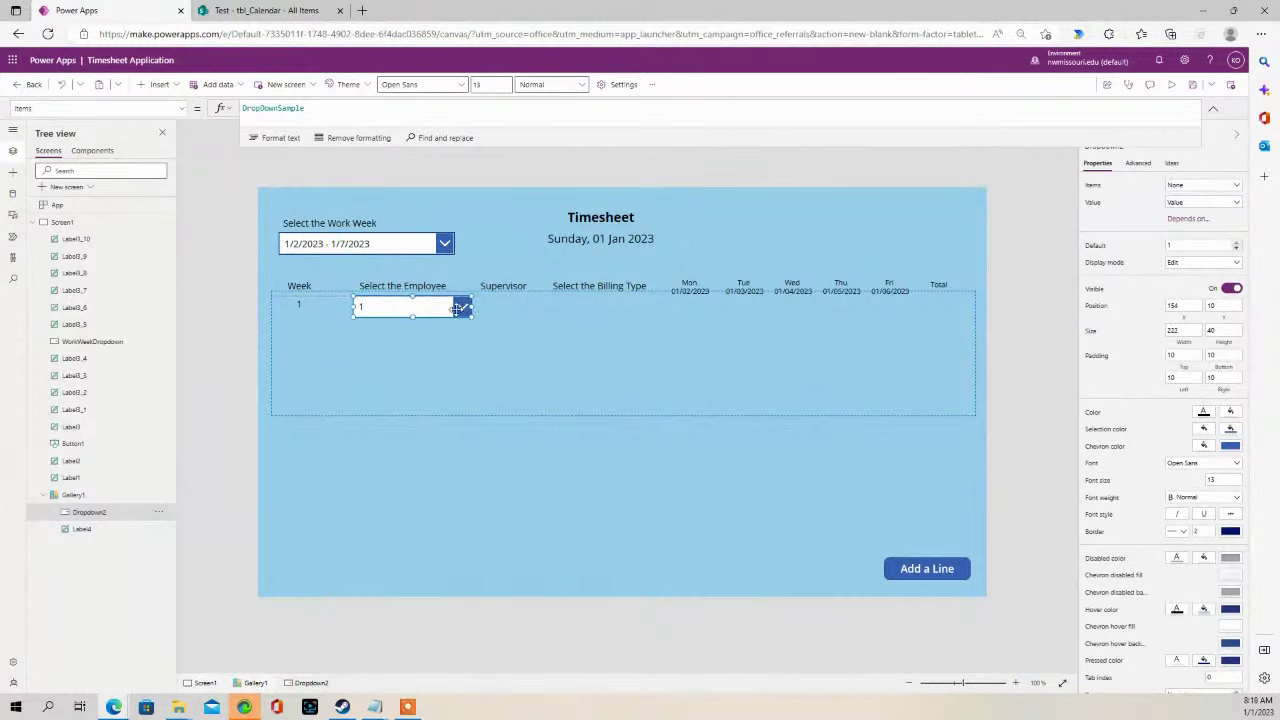
left_click(379, 309)
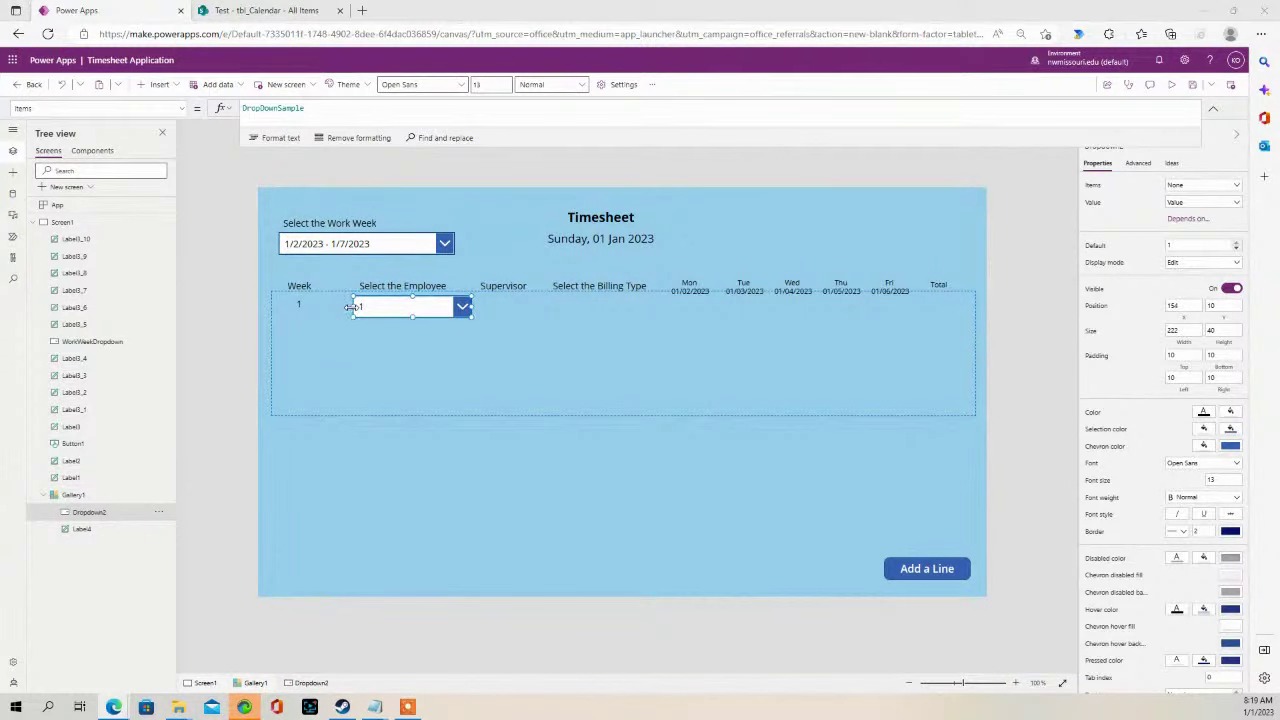
left_click_drag(350, 307, 334, 308)
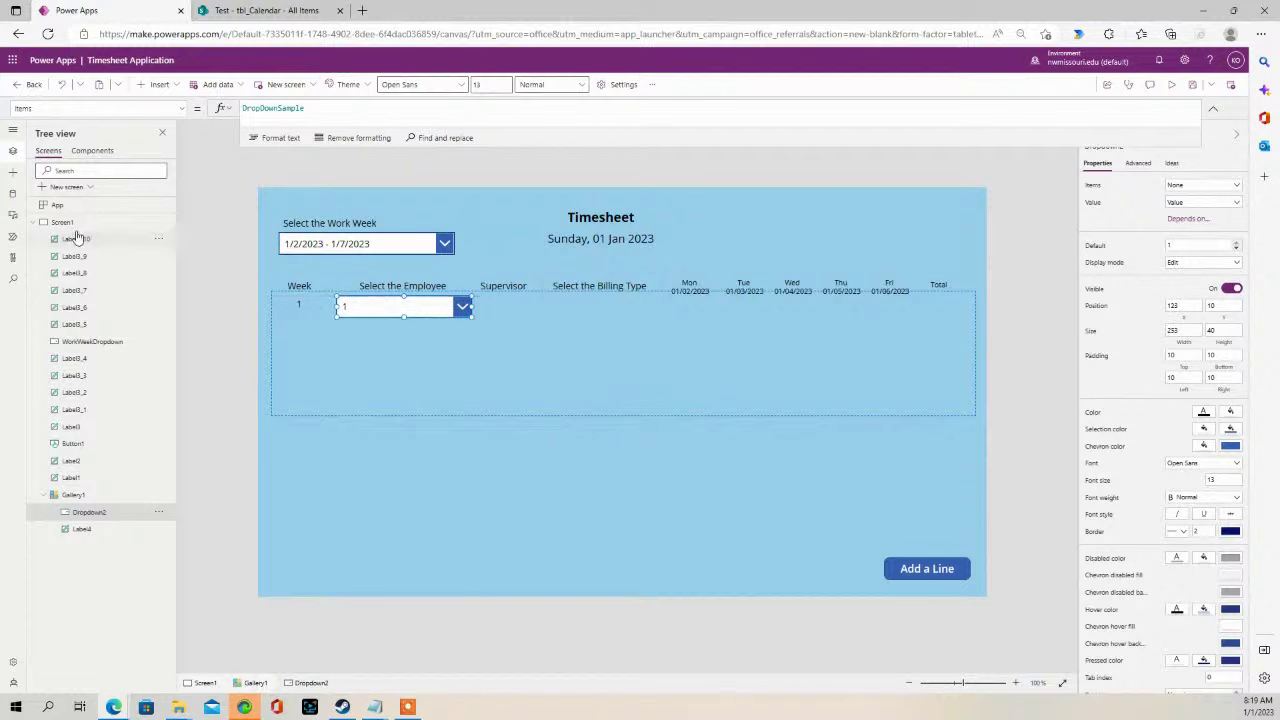
- Add the Employee list from the Test SharePoint site through the SharePoint connector
left_click(14, 196)
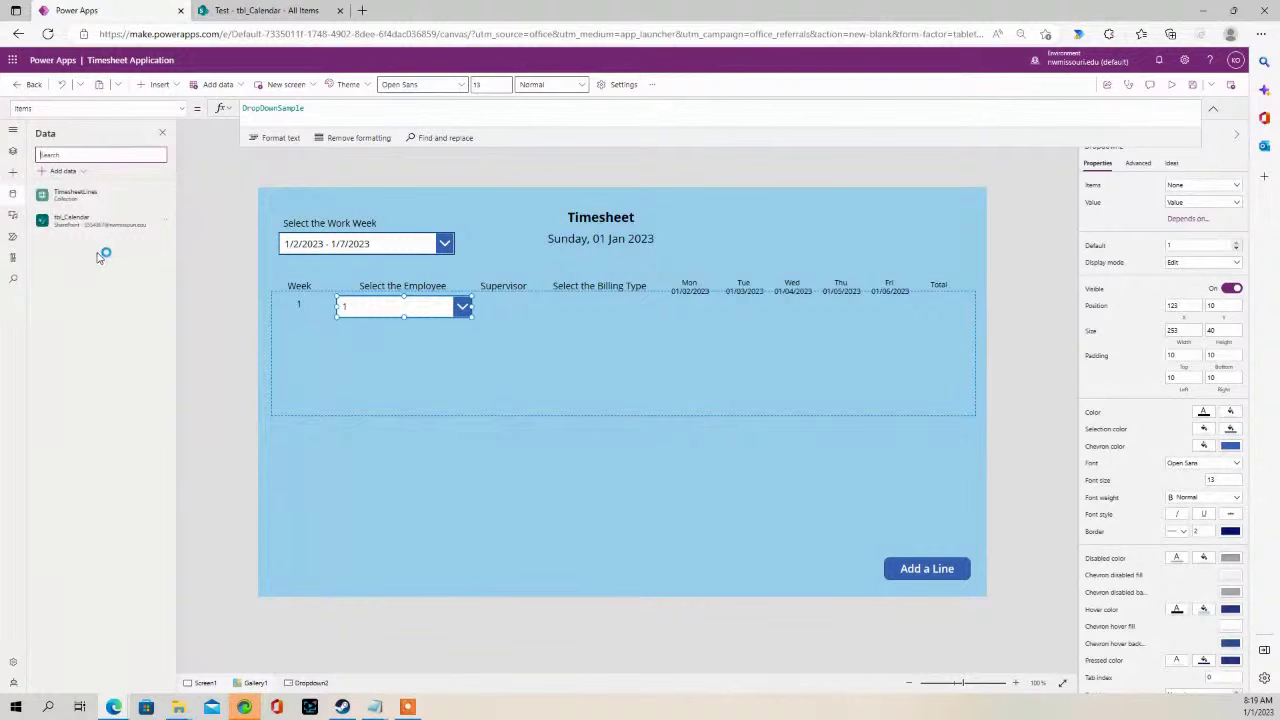
left_click(62, 171)
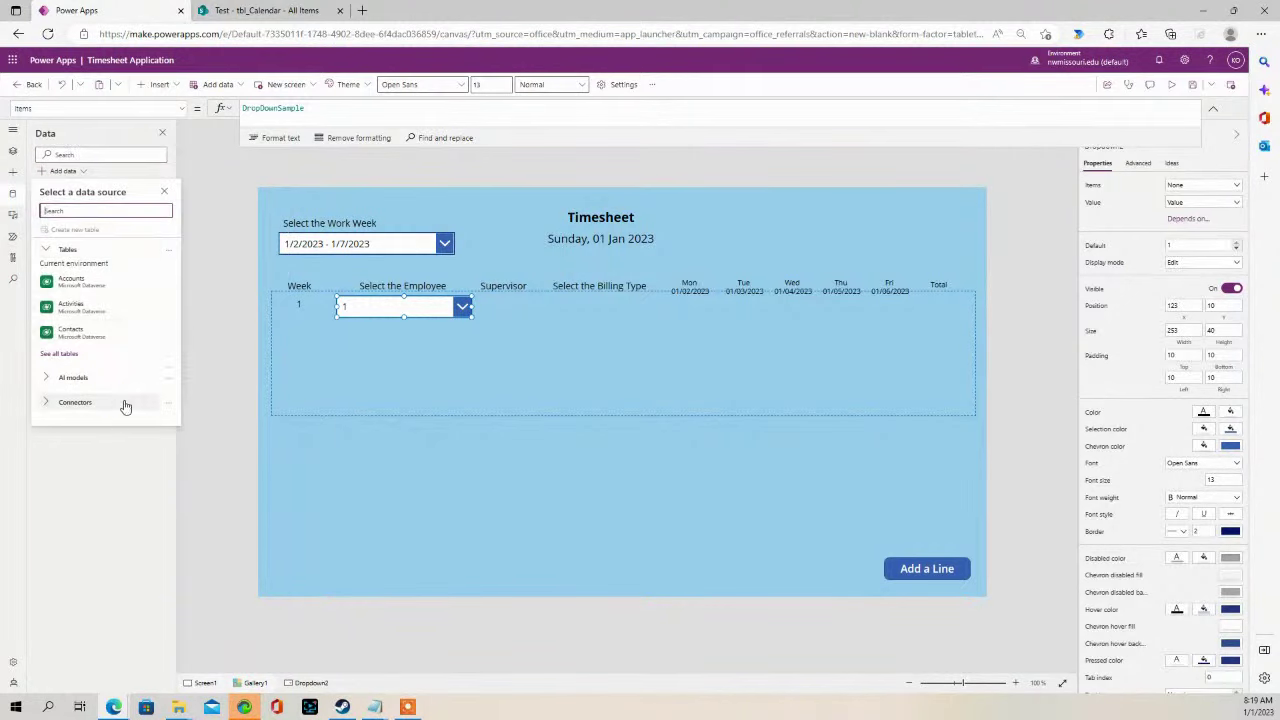
left_click(89, 402)
scroll(97, 432, "down", 1)
scroll(97, 430, "down", 2)
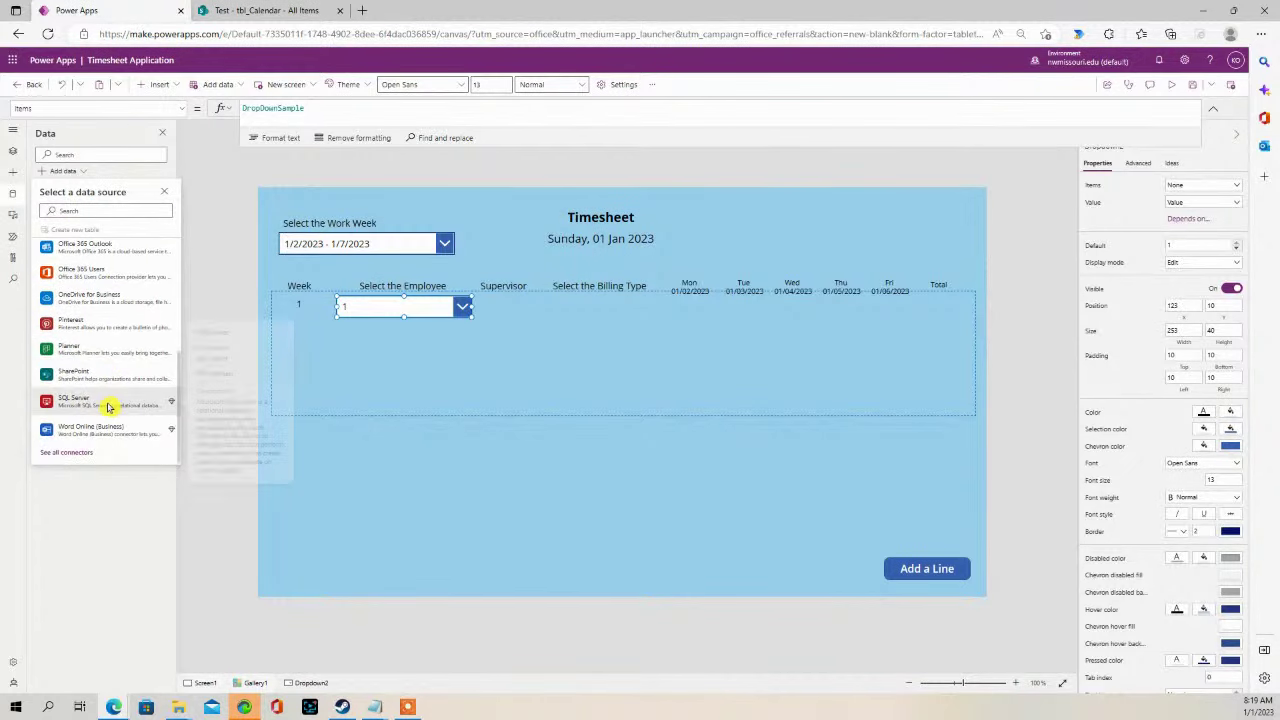
left_click(103, 376)
left_click(103, 238)
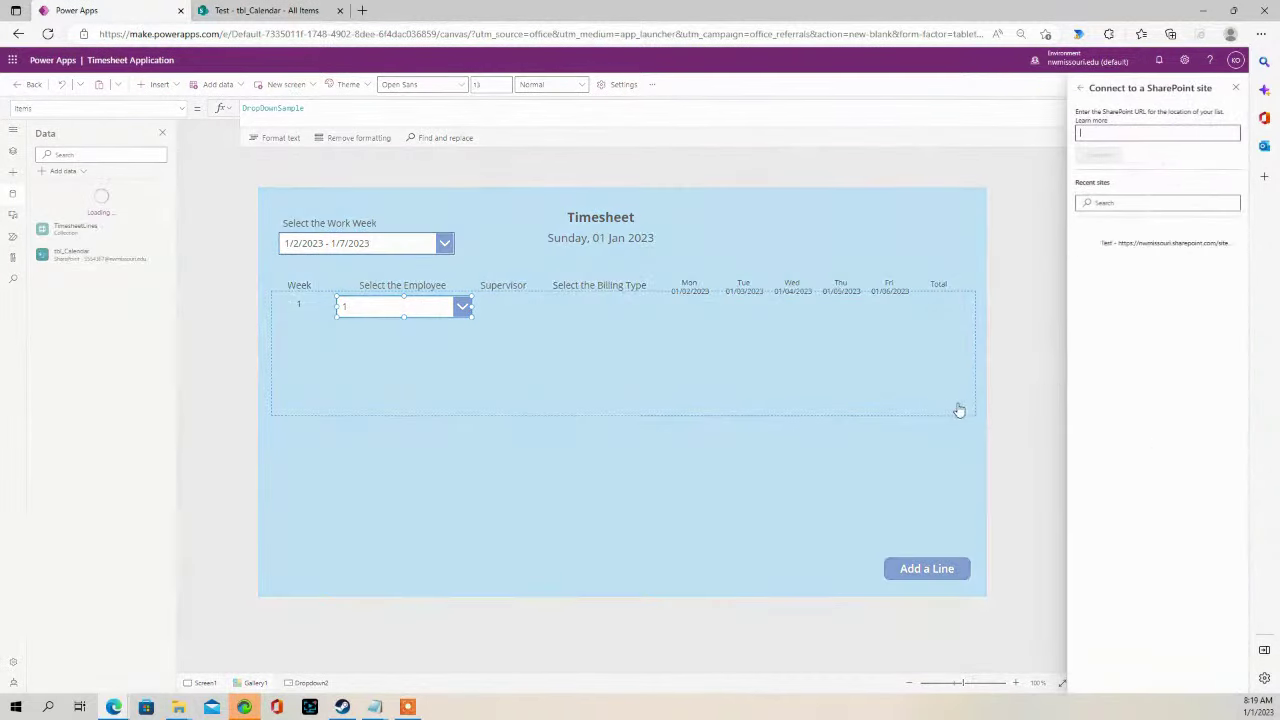
left_click(1123, 243)
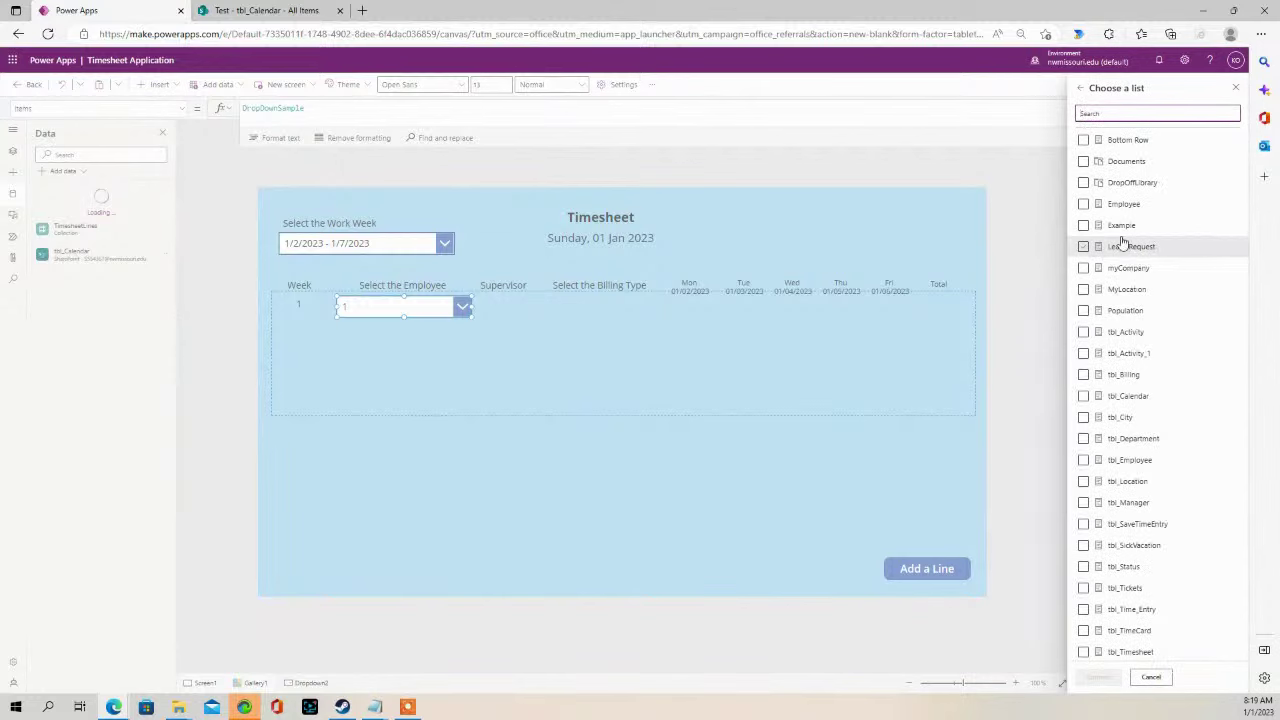
left_click(1083, 204)
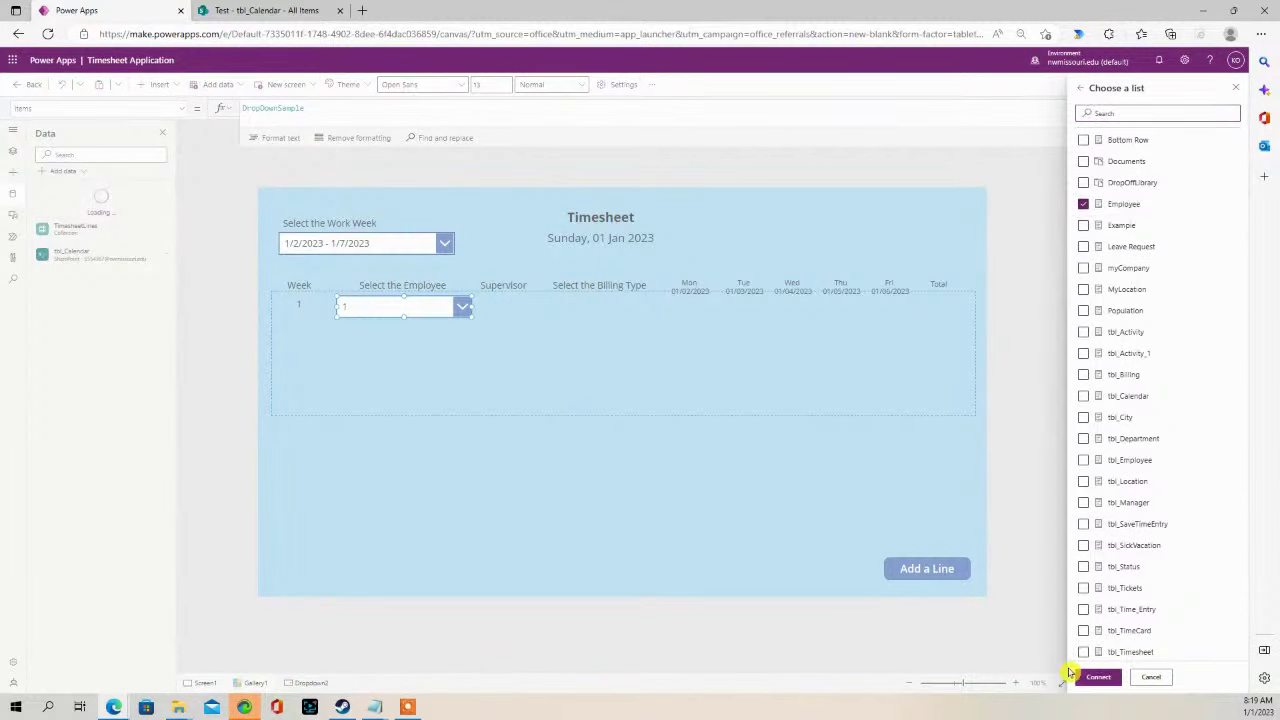
left_click(1097, 677)
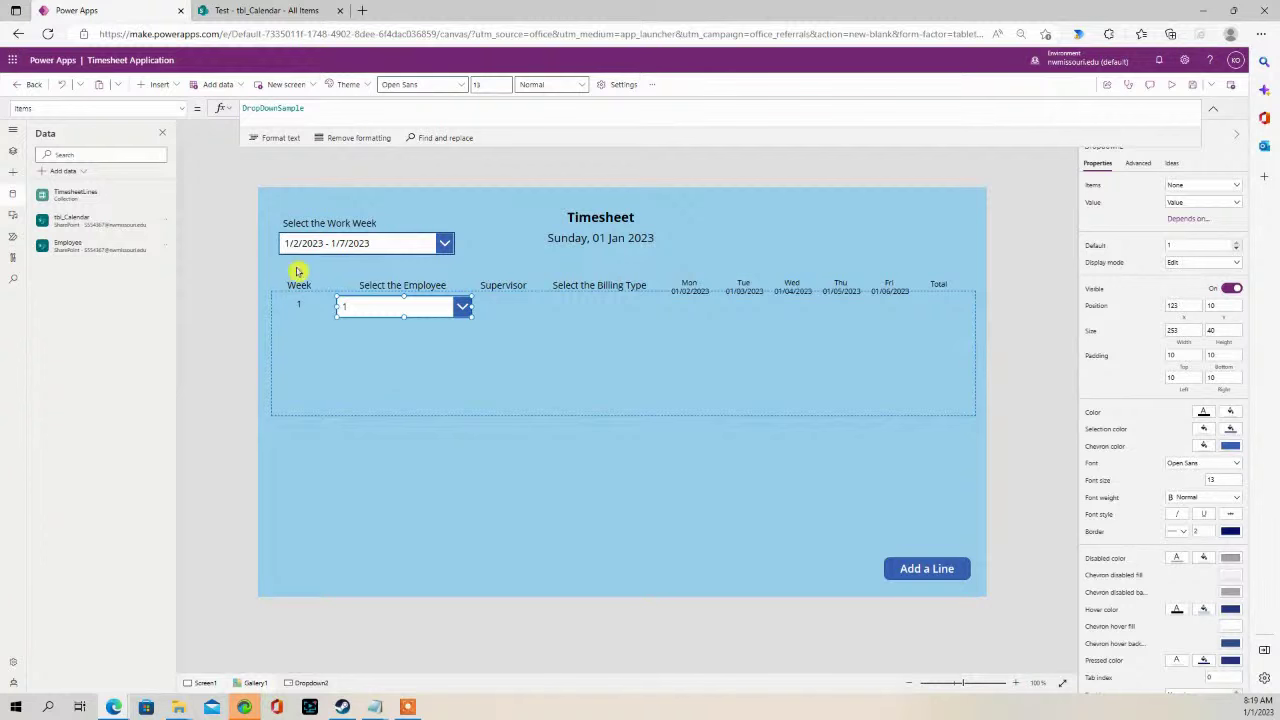
mouse_move(104, 251)
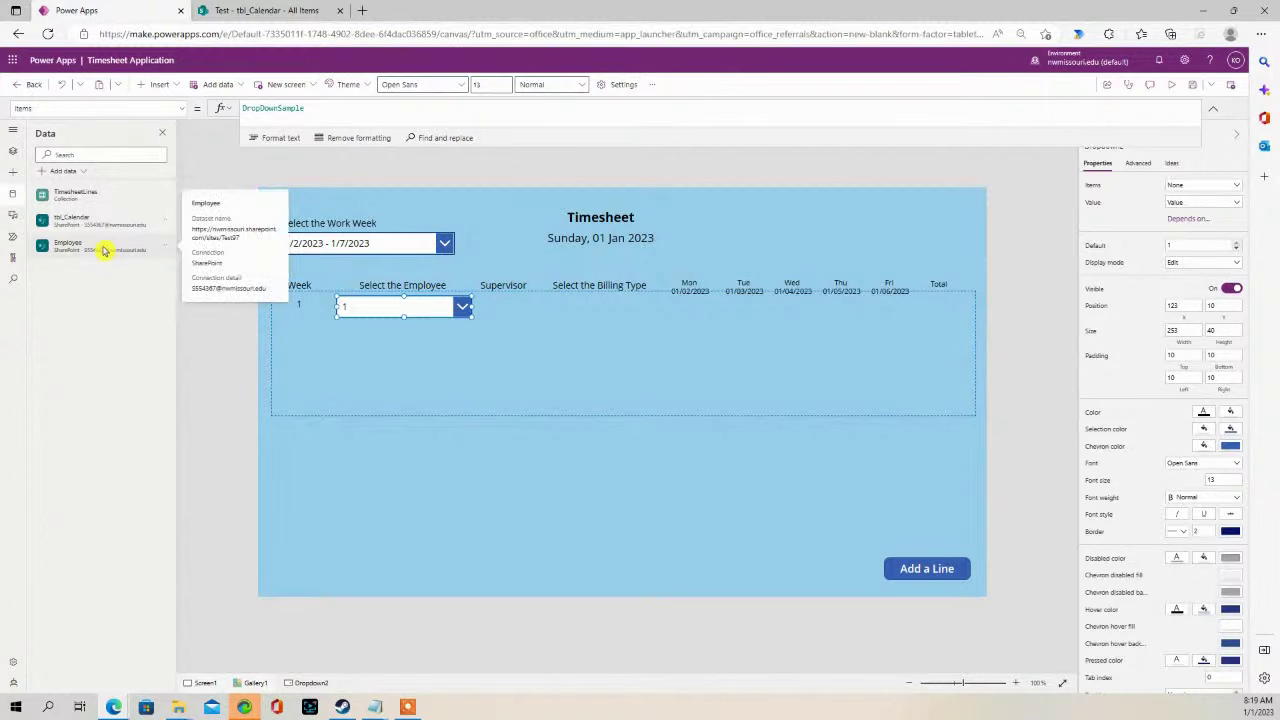
left_click(280, 12)
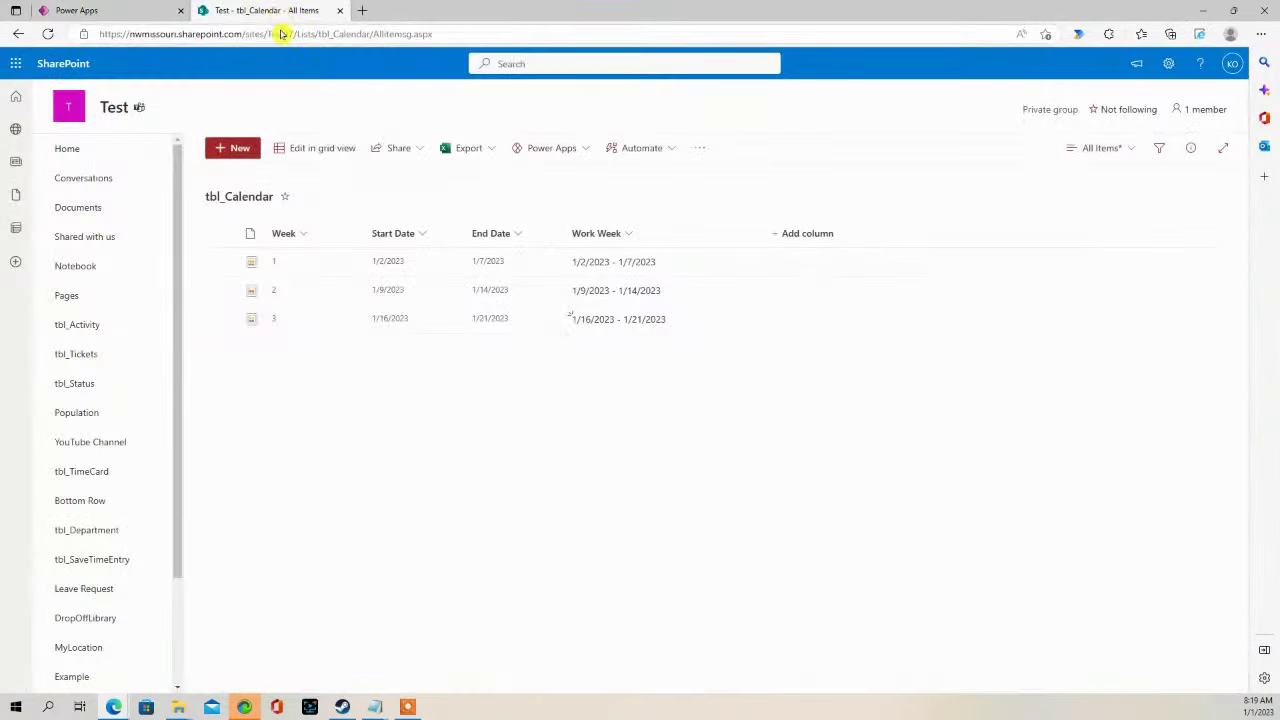
scroll(128, 581, "down", 2)
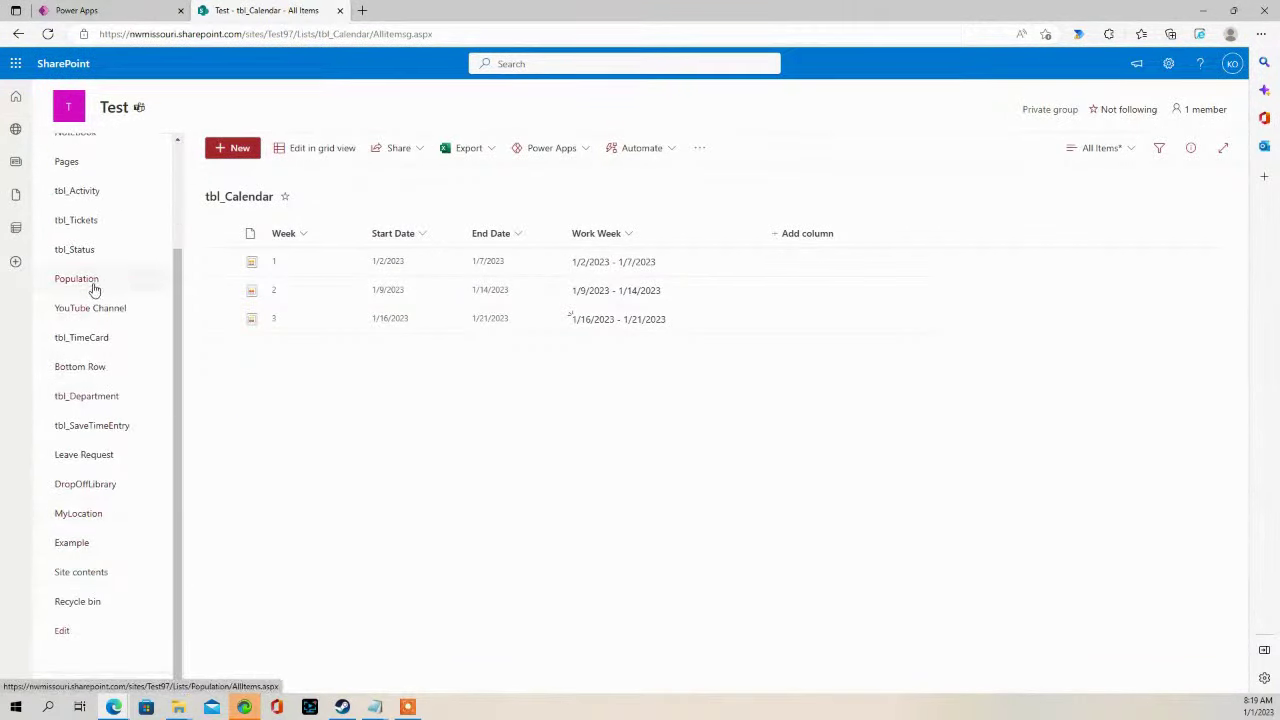
scroll(104, 460, "up", 1)
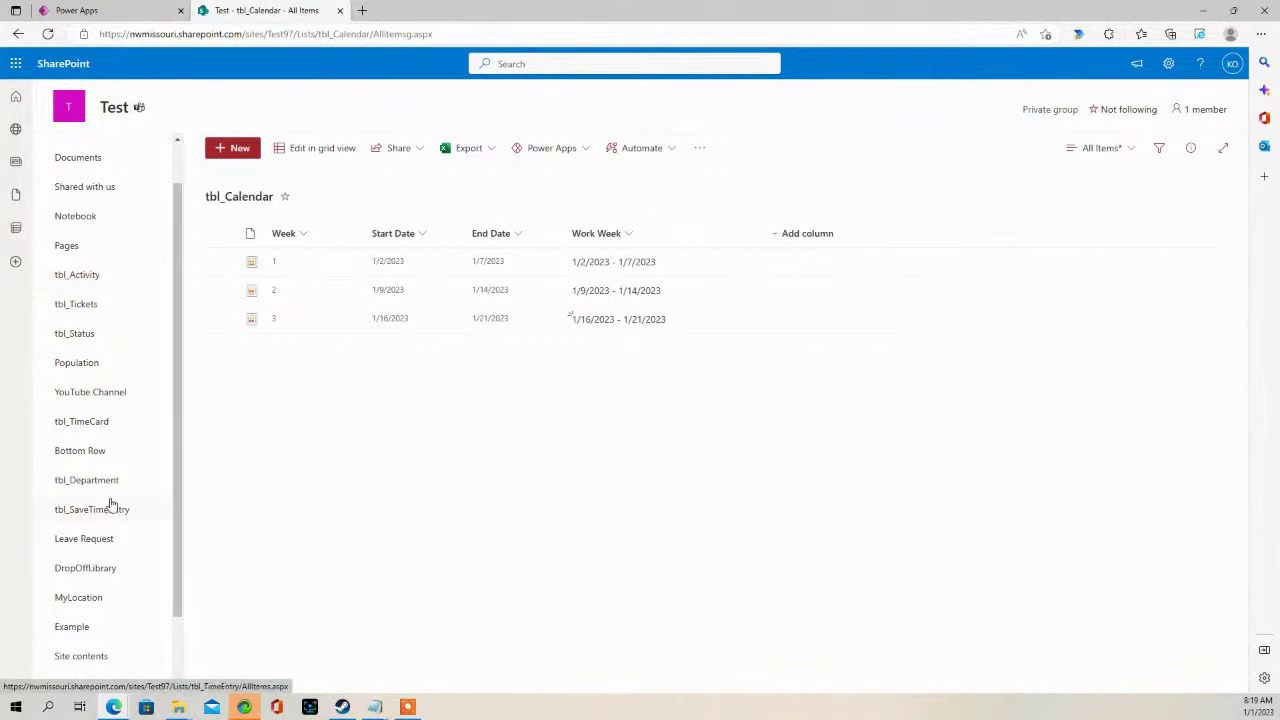
left_click(90, 661)
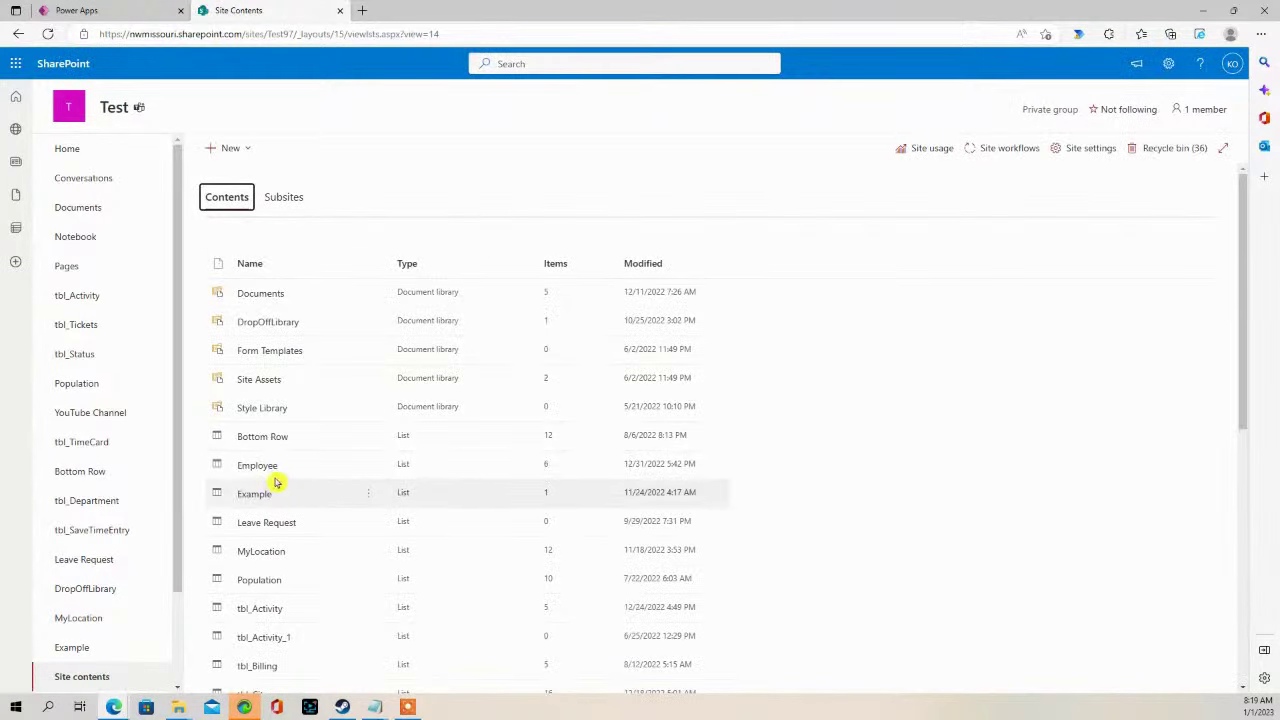
left_click(262, 468)
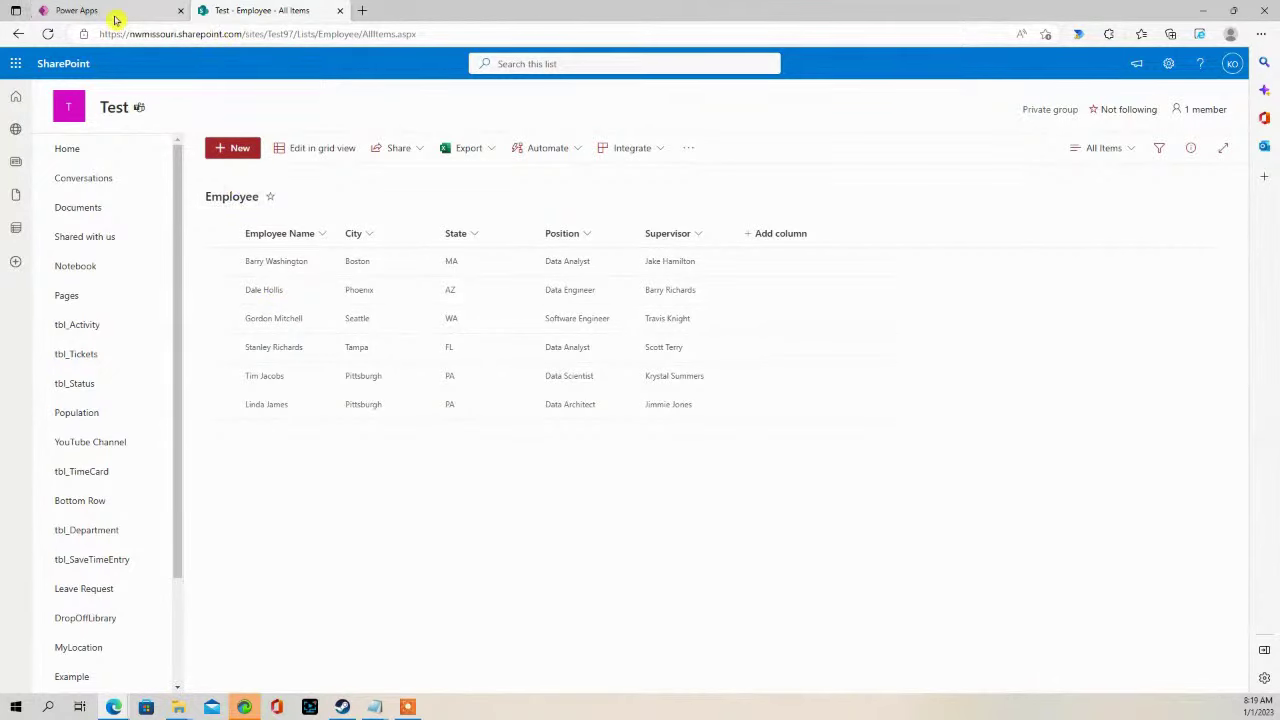
left_click(144, 14)
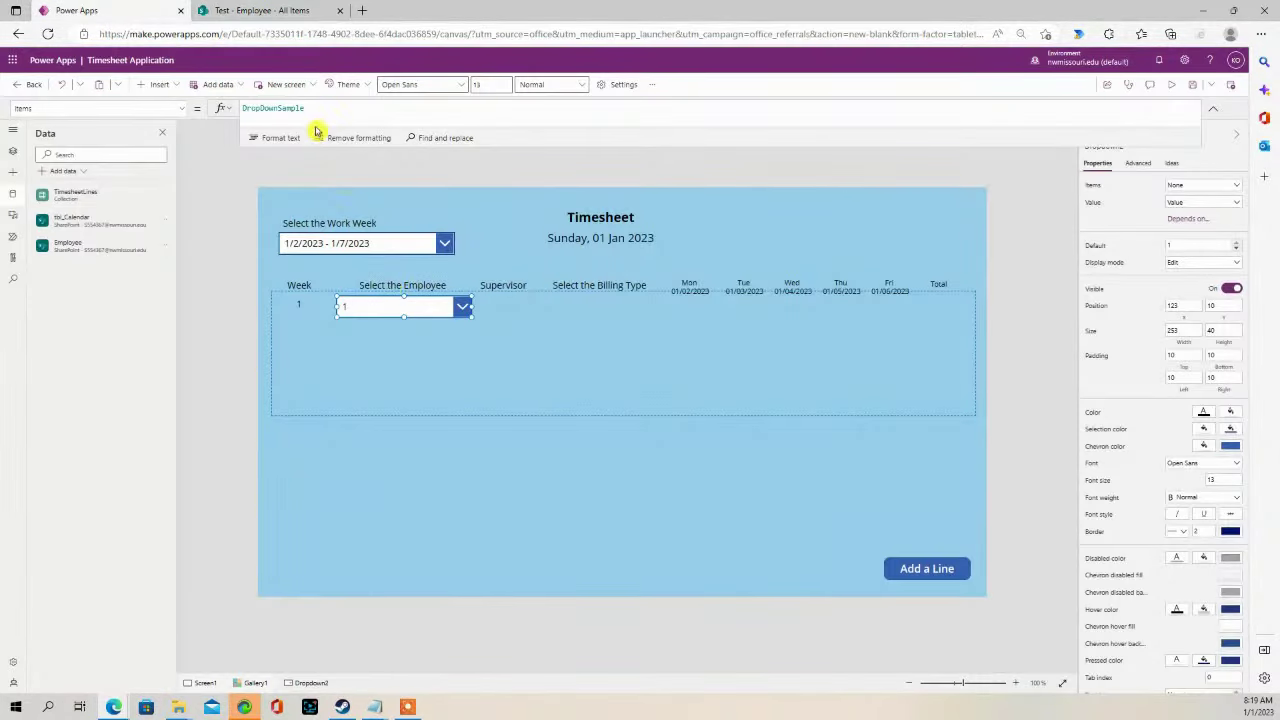
- Set Dropdown2's Items to the Employee list and display Employee Name instead of City
left_click_drag(306, 108, 191, 108)
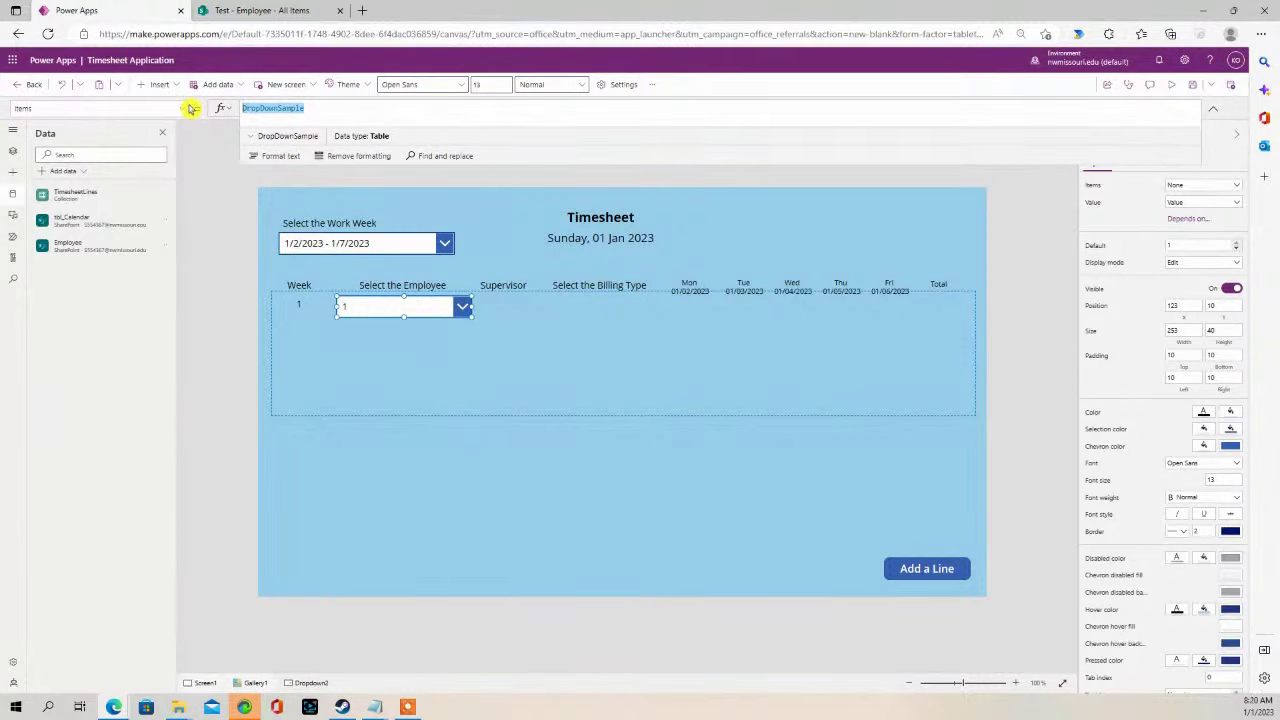
type("Emplo")
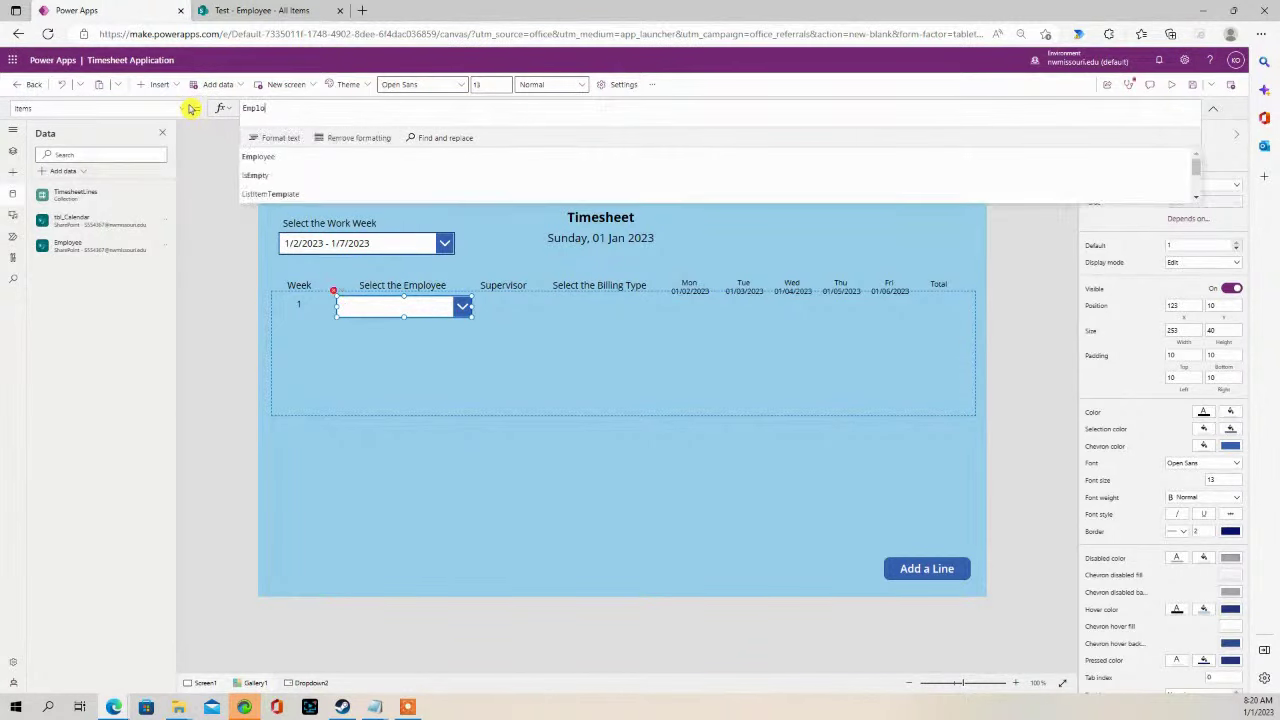
type("yee")
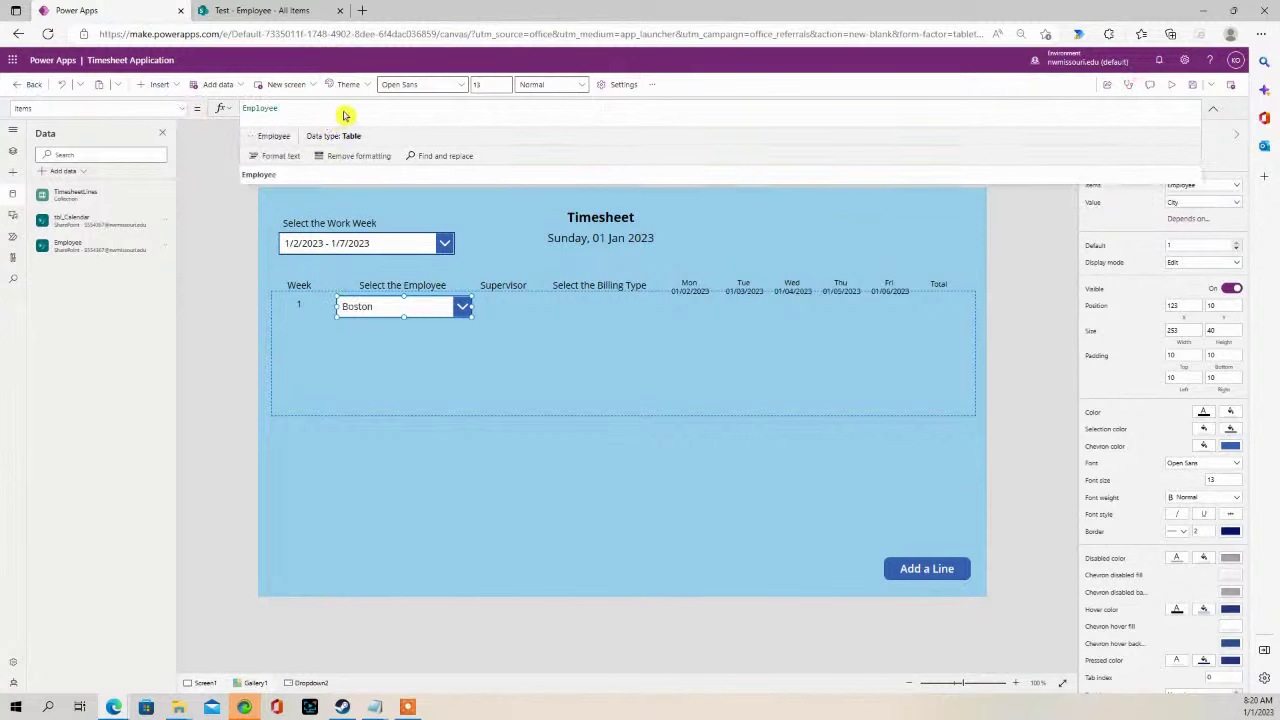
left_click(222, 232)
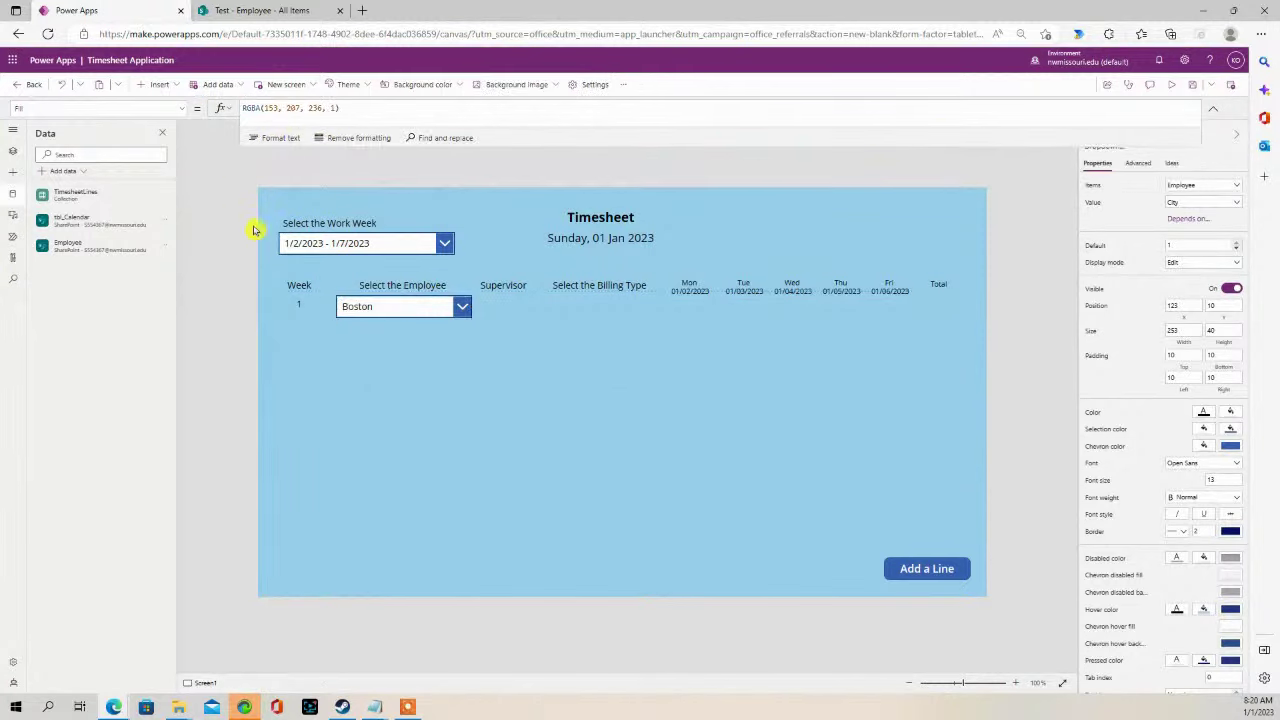
left_click(375, 308)
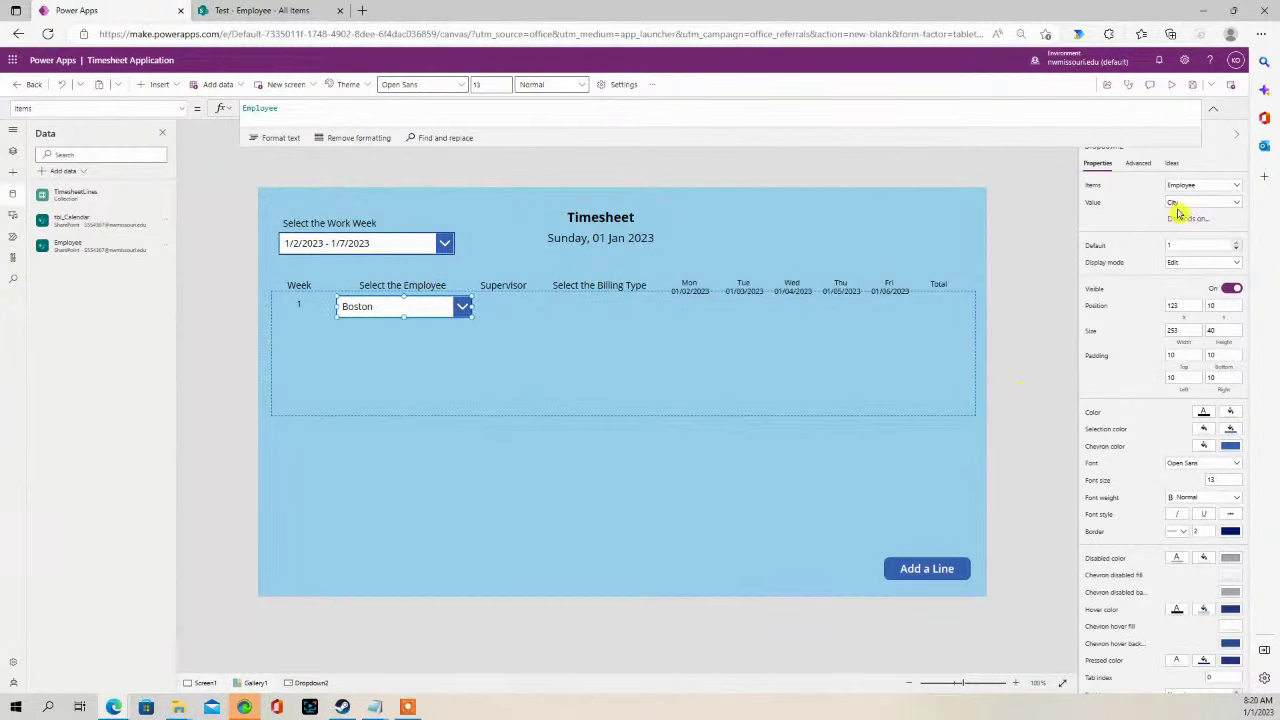
left_click(1236, 203)
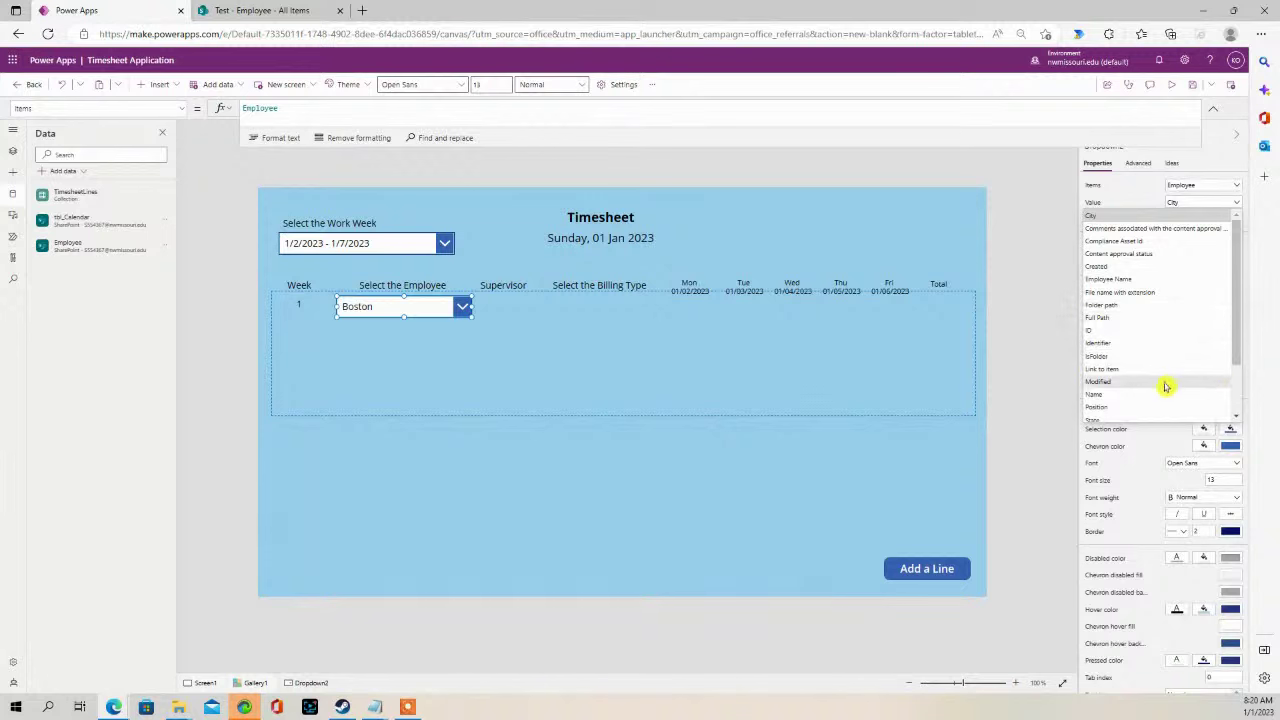
left_click(1160, 279)
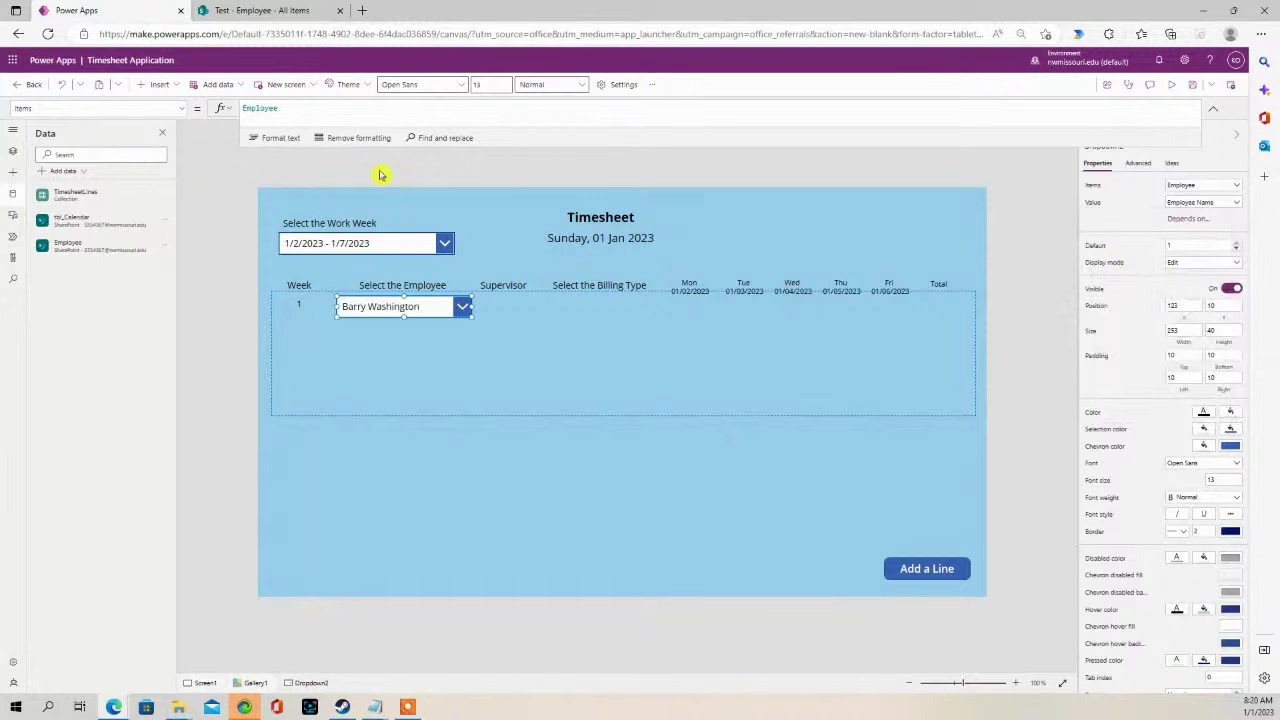
left_click(223, 157)
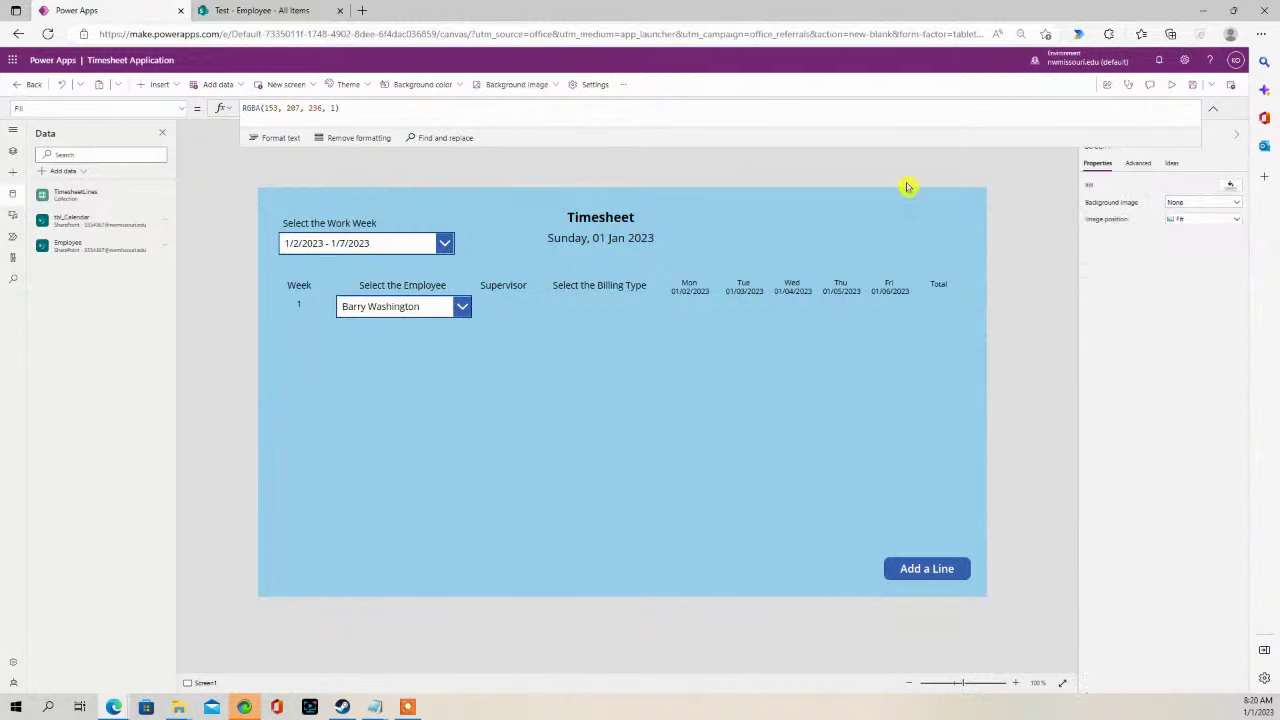
- Preview the app to confirm the dropdown lists all six employees, then return to the editor
left_click(1175, 88)
left_click(389, 257)
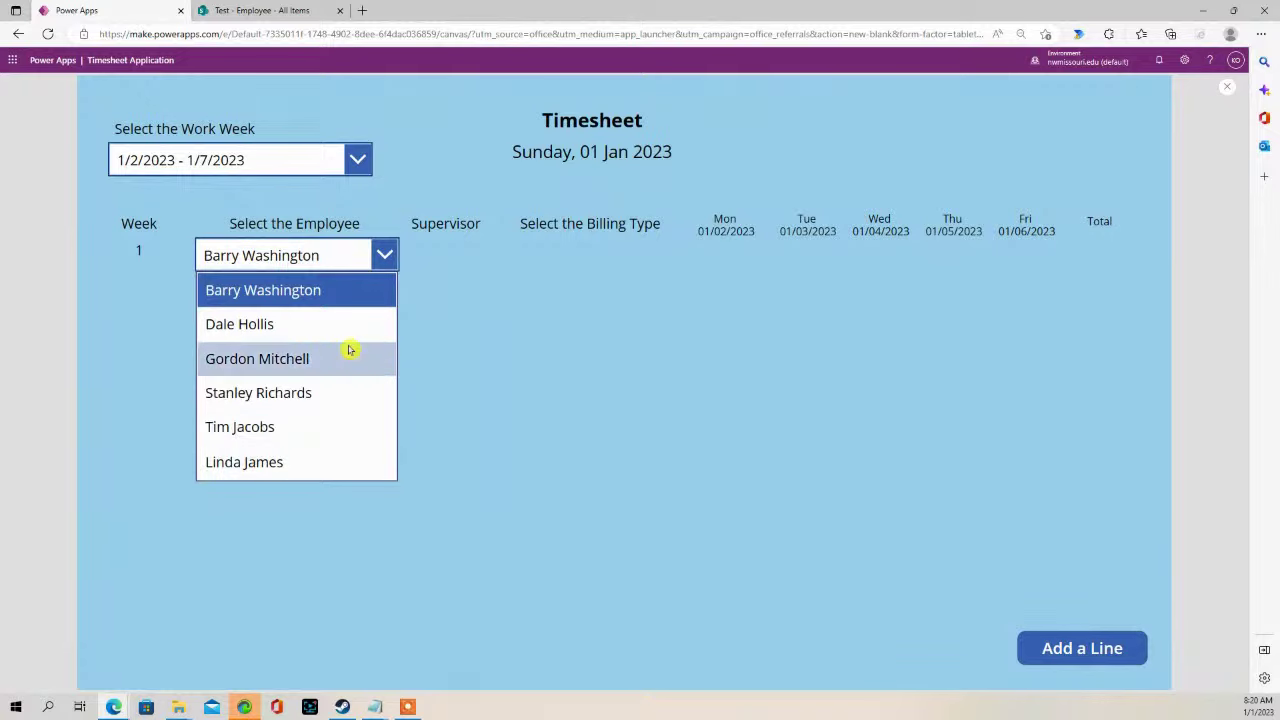
left_click(1227, 87)
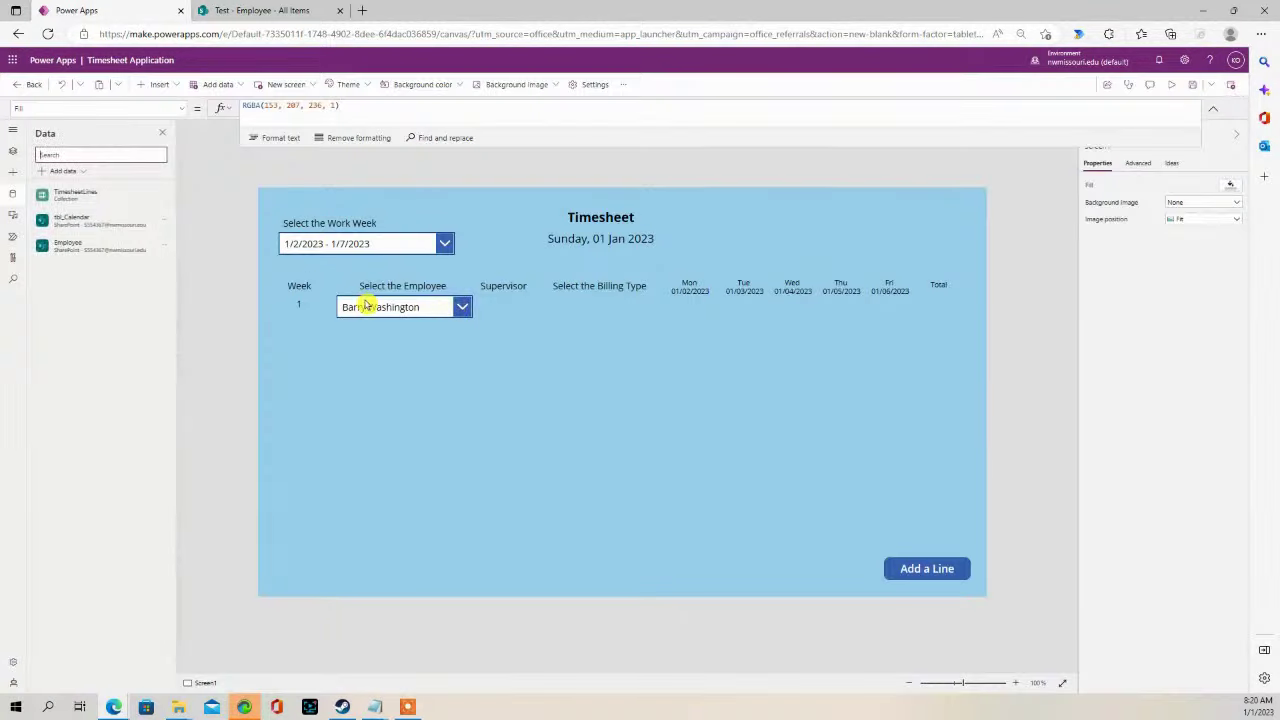
left_click(252, 12)
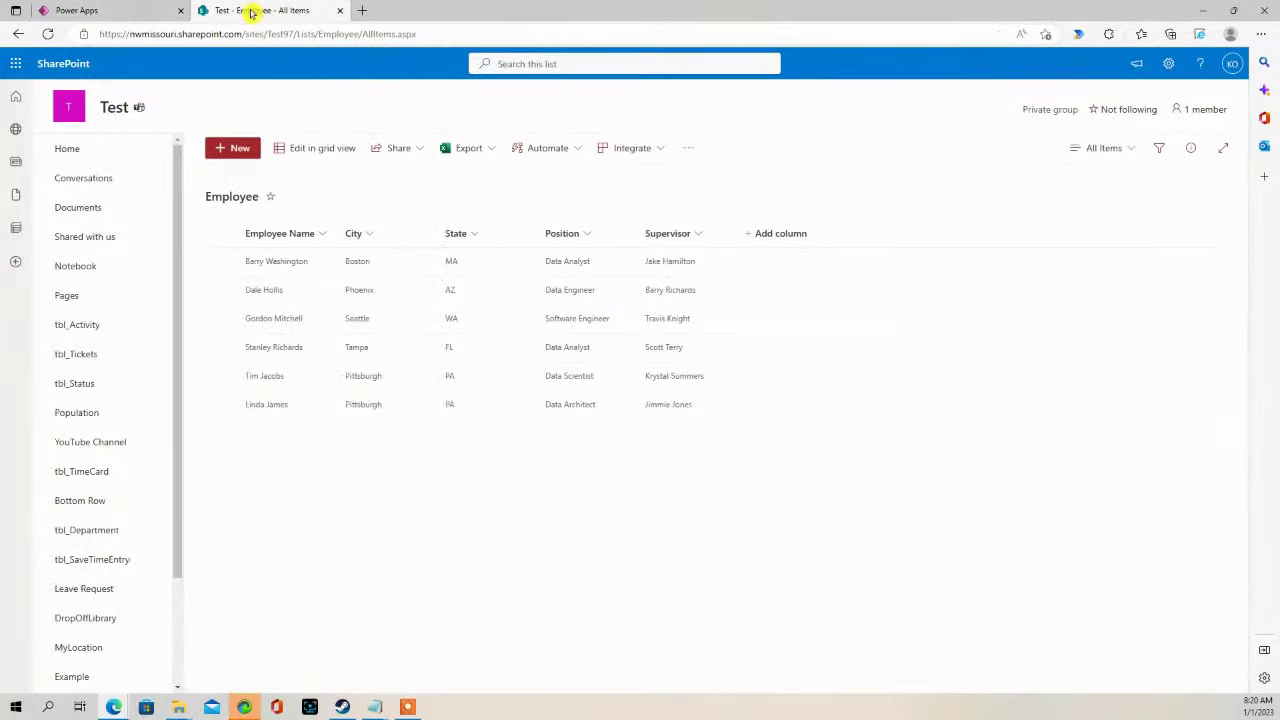
left_click_drag(177, 509, 180, 557)
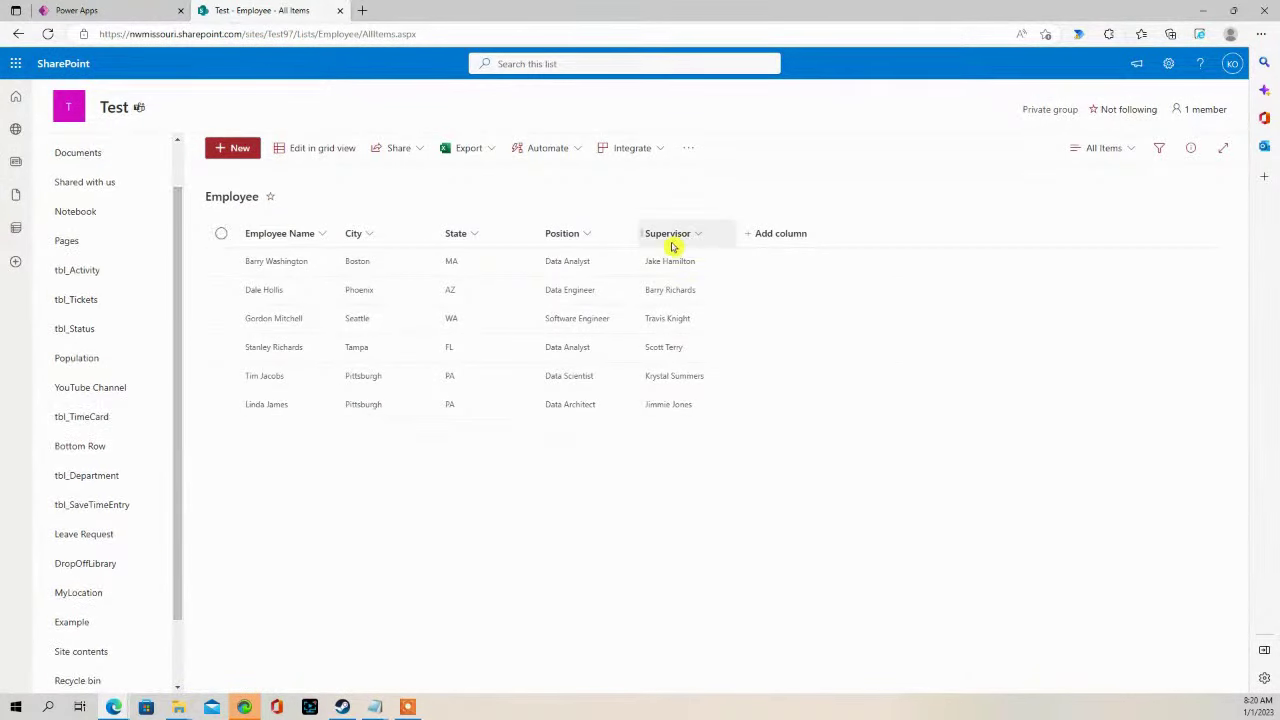
left_click(138, 10)
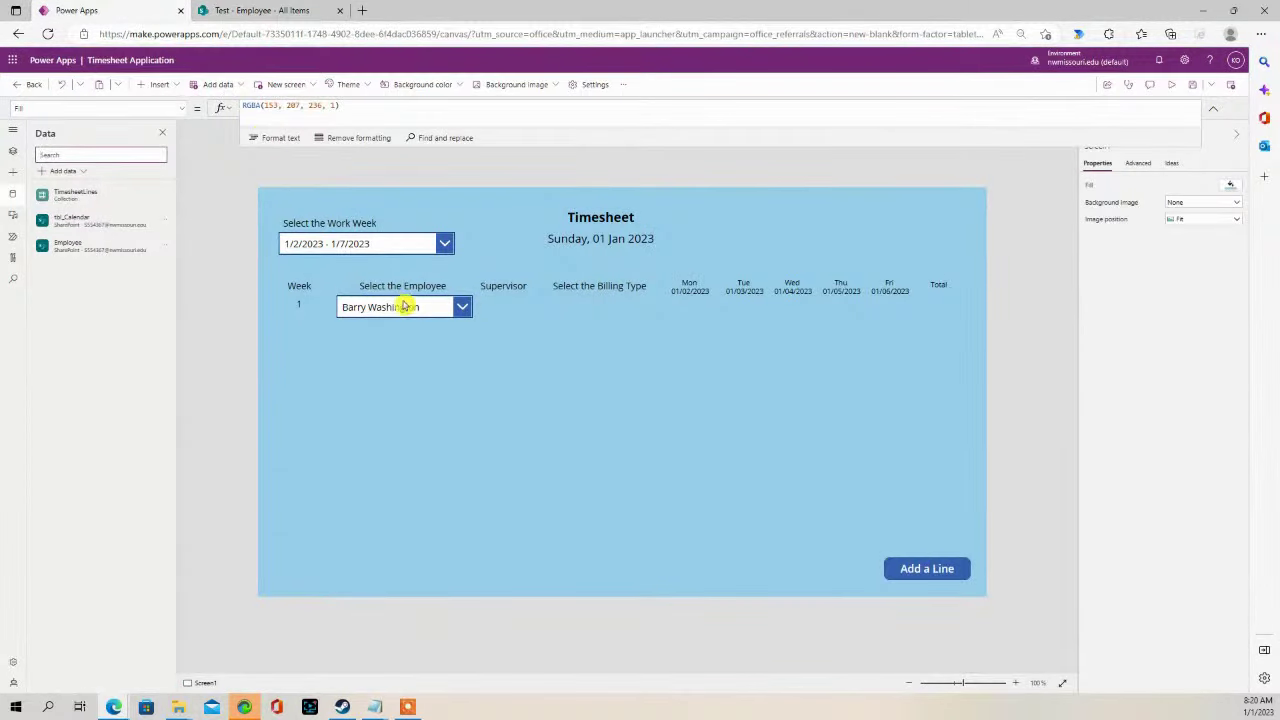
- Add a text label to the screen near the work week dropdown
left_click(162, 84)
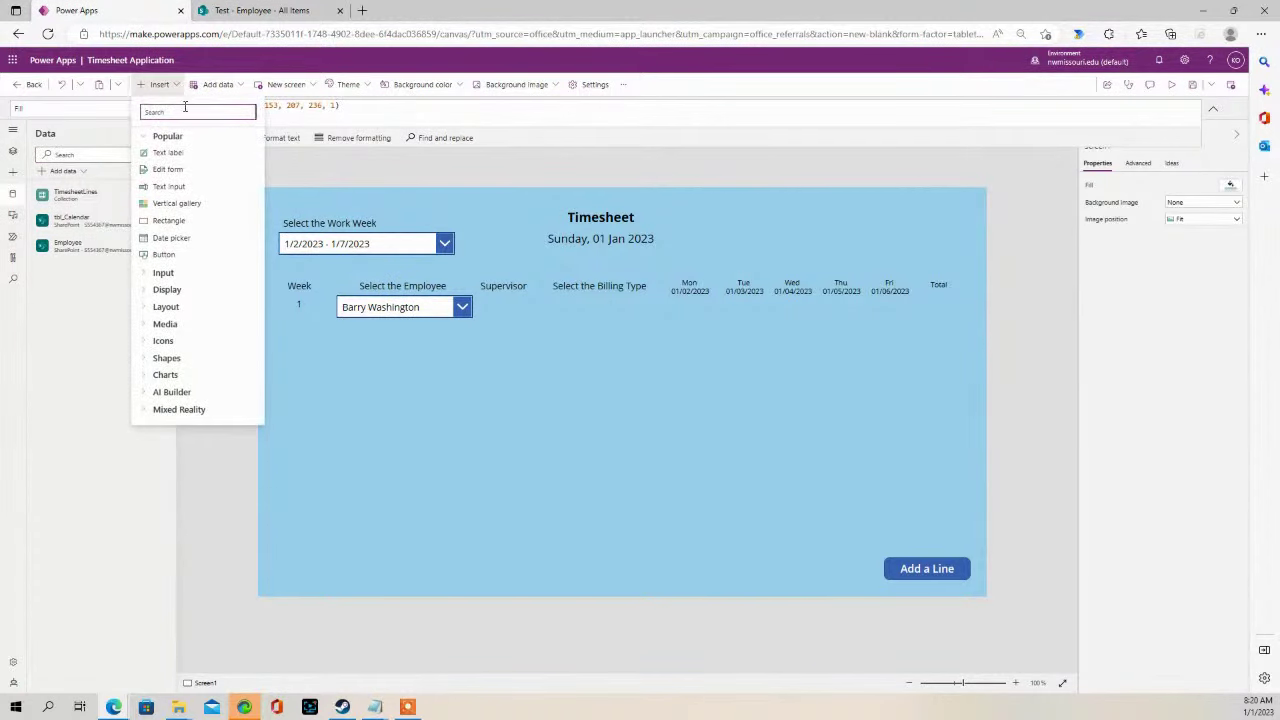
left_click(166, 152)
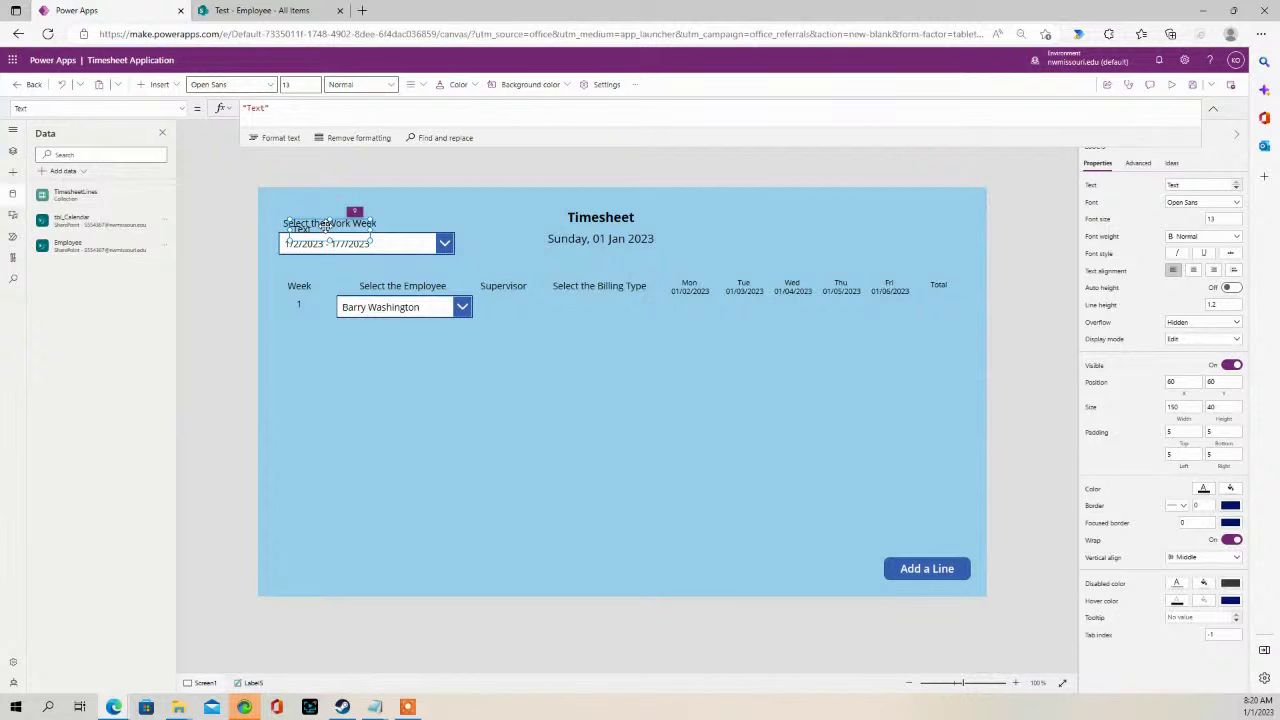
left_click_drag(325, 227, 343, 246)
- Insert a text label into the gallery row and align it under Supervisor beside the employee dropdown
left_click(330, 355)
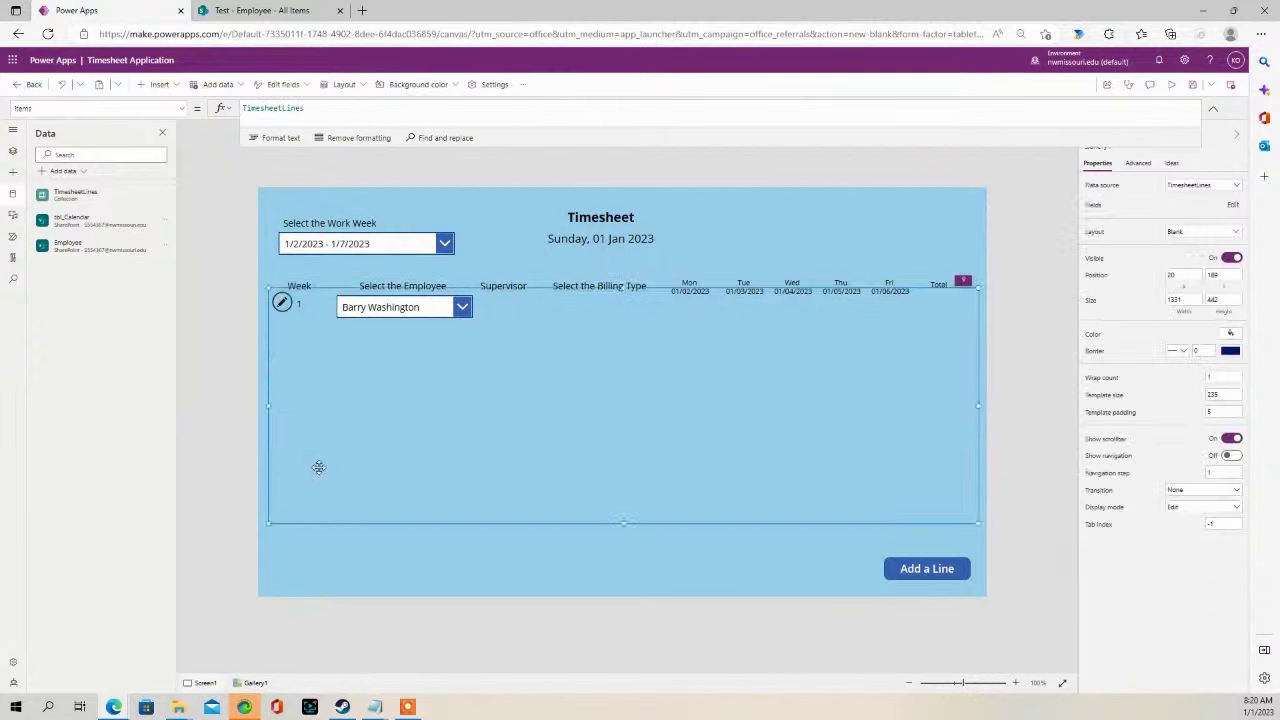
left_click(283, 302)
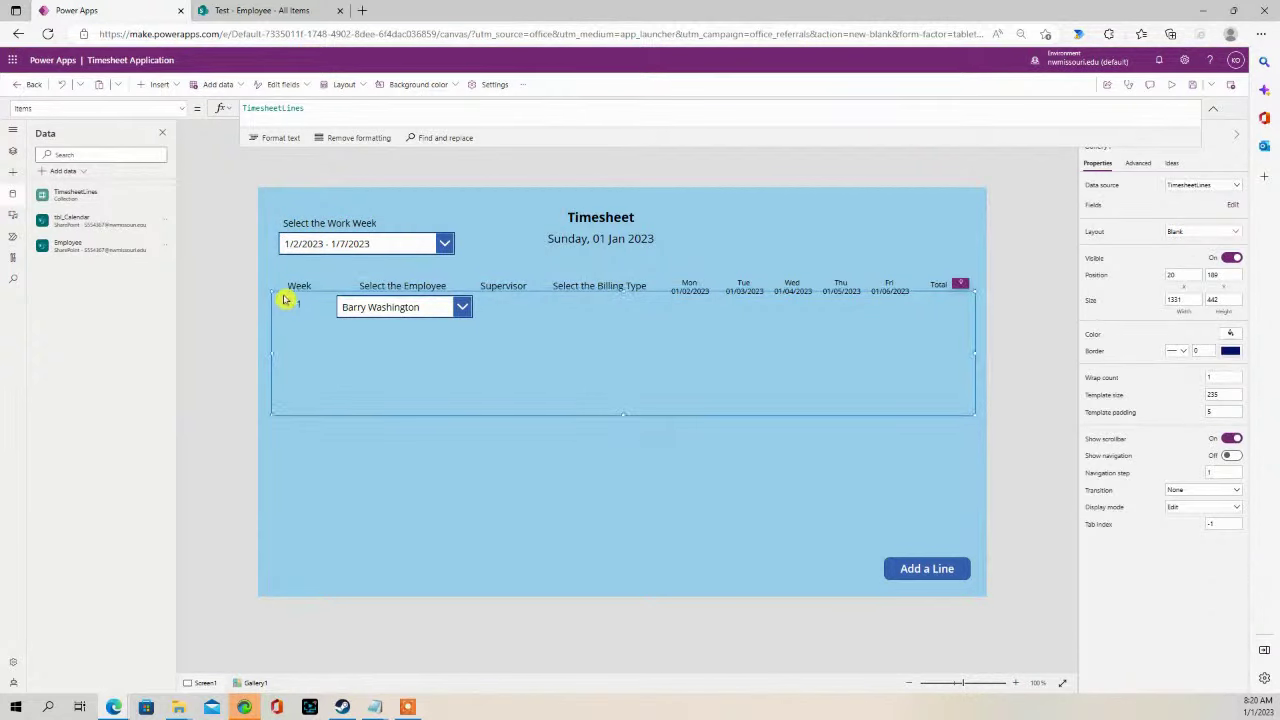
left_click(160, 85)
left_click(180, 160)
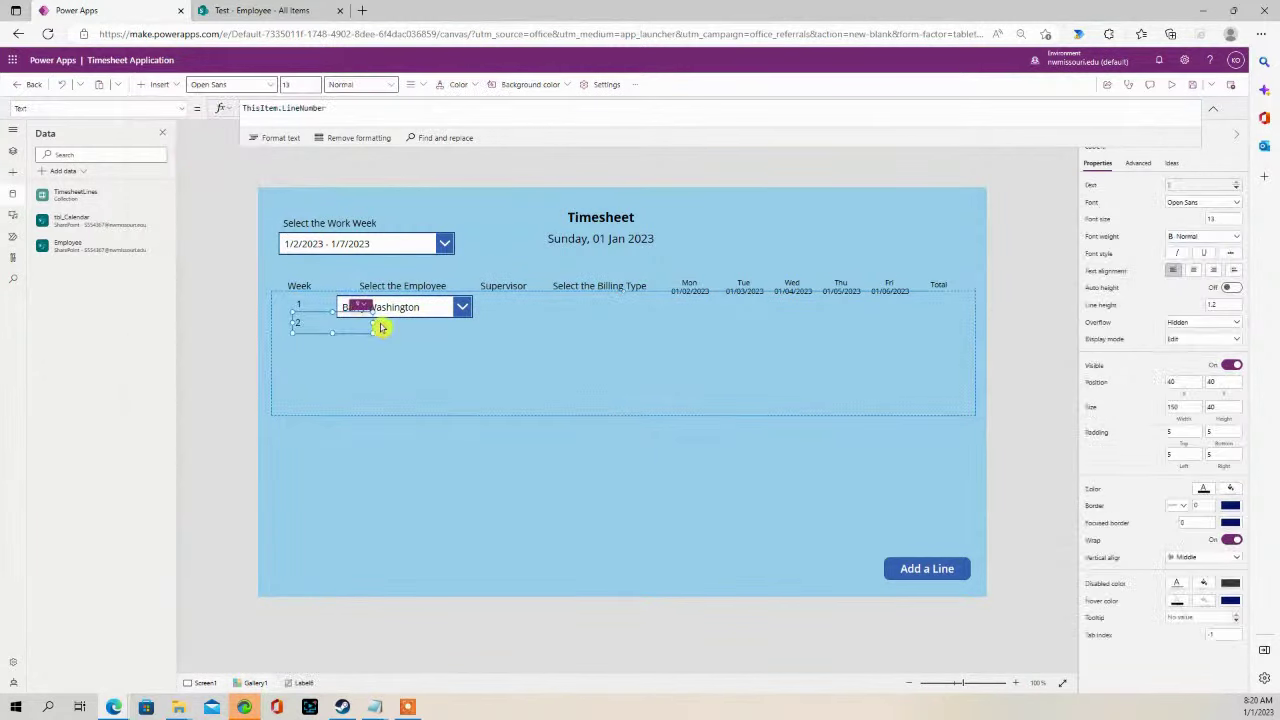
left_click_drag(334, 317, 522, 303)
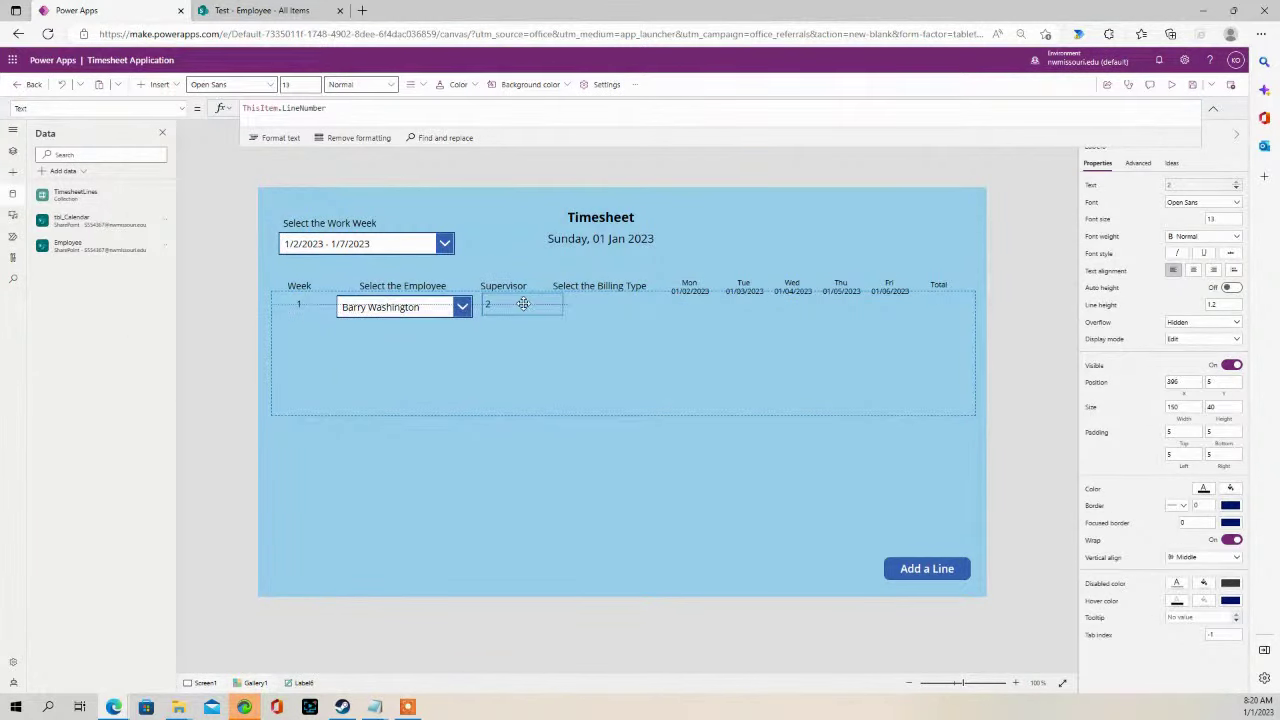
left_click(403, 304)
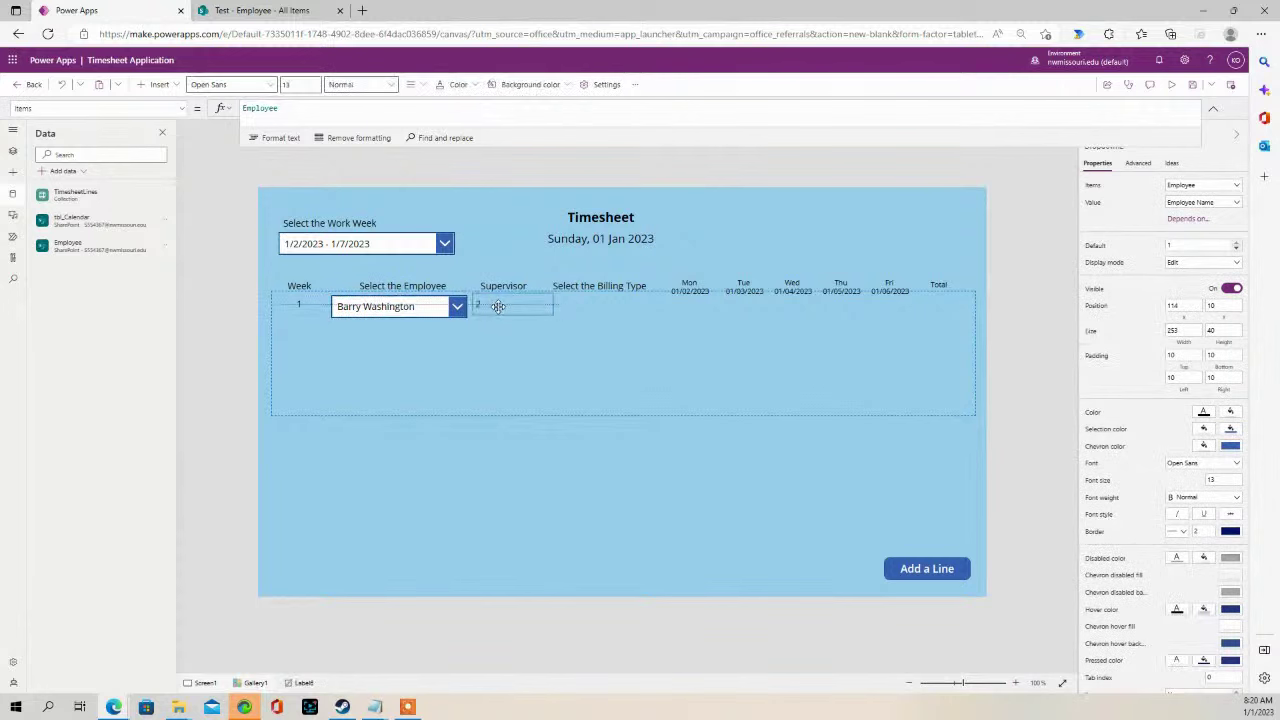
left_click_drag(498, 306, 602, 311)
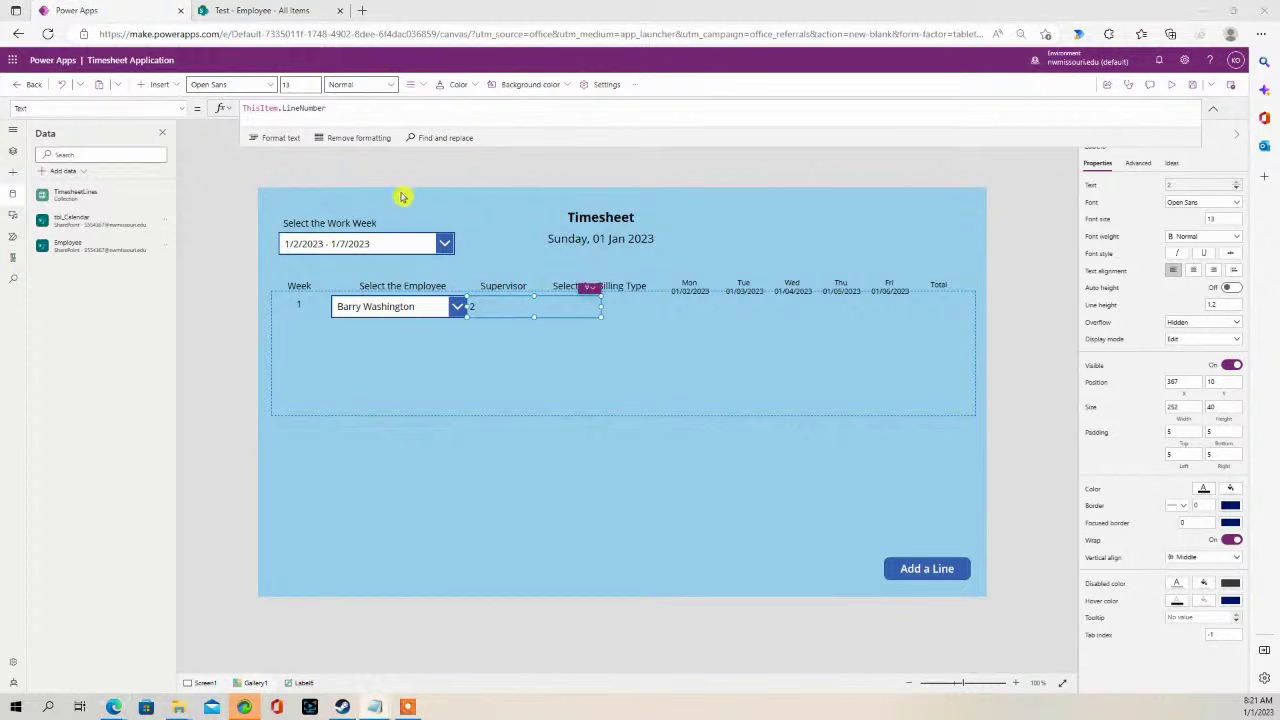
- Set the label's Text to LookUp(Employee,'Employee Name'=EmployeeTimeCardDropdown.SelectedText.'Employee Name',Supervisor)
left_click_drag(340, 109, 205, 113)
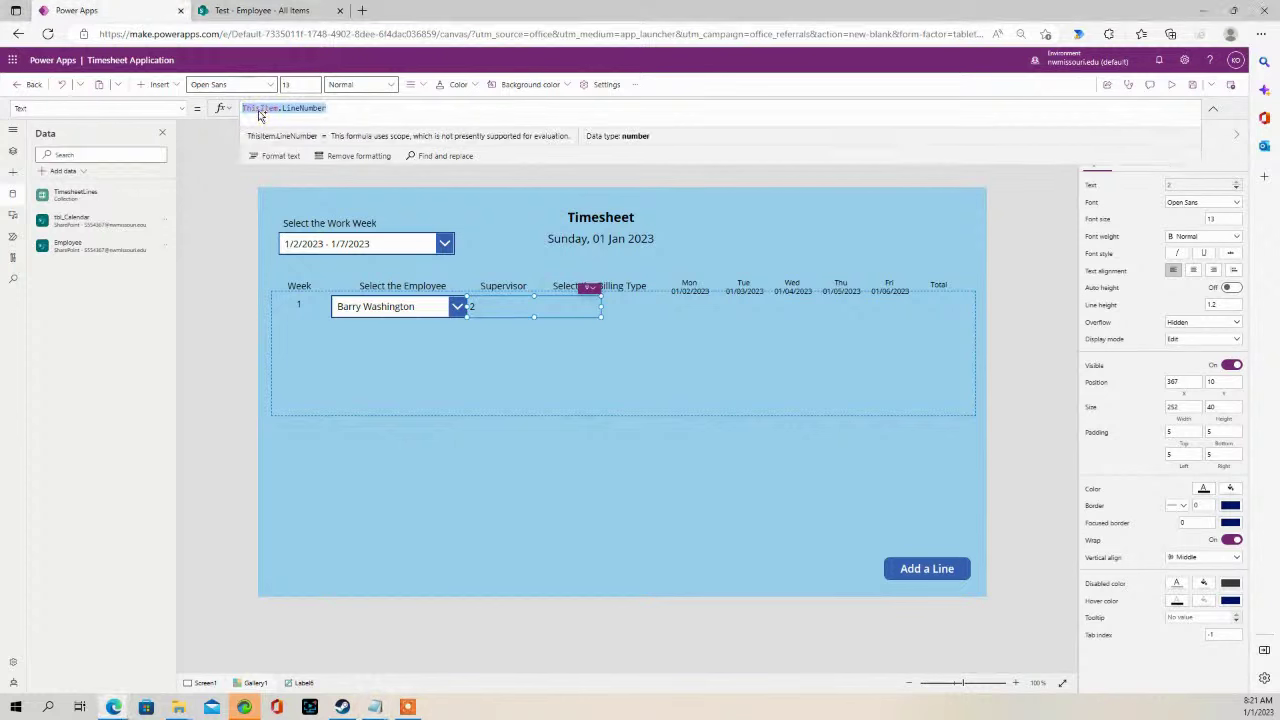
type("LookUp(Employee,'Employee Name'=EmployeeTimeCardDropdown.SelectedText.'Employee Name',Supervisor)")
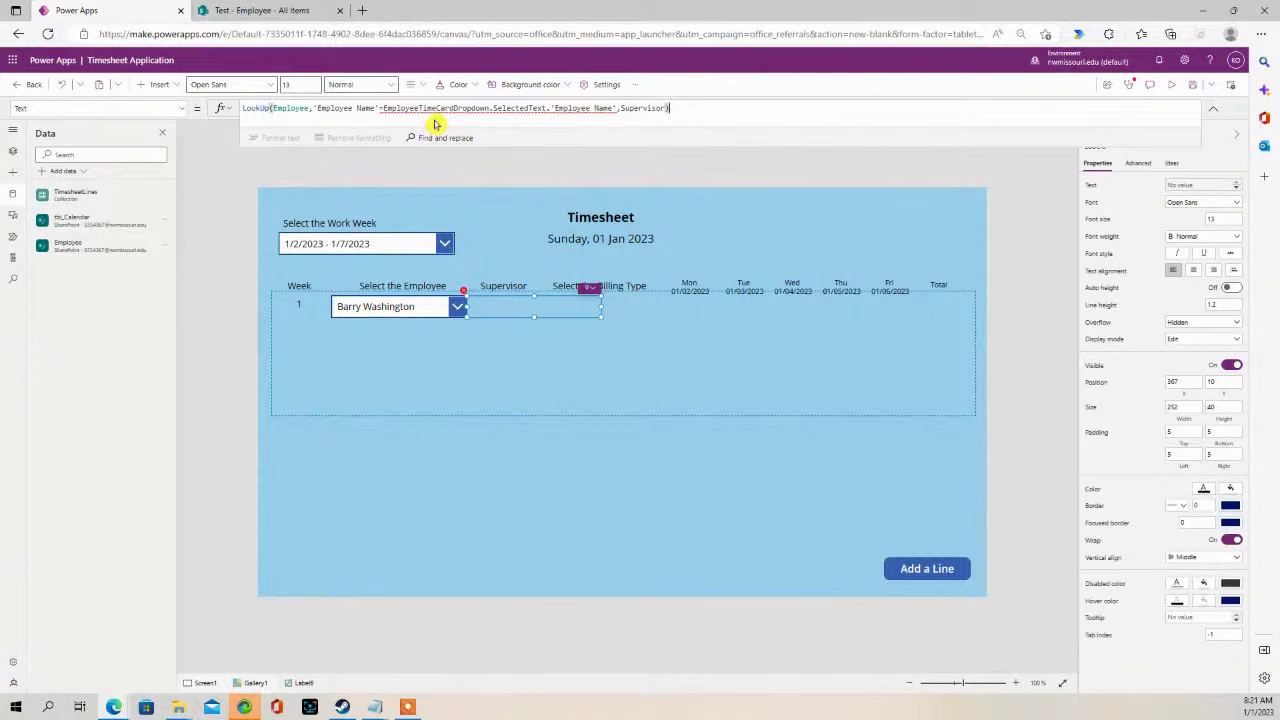
left_click(378, 308)
left_click(372, 310)
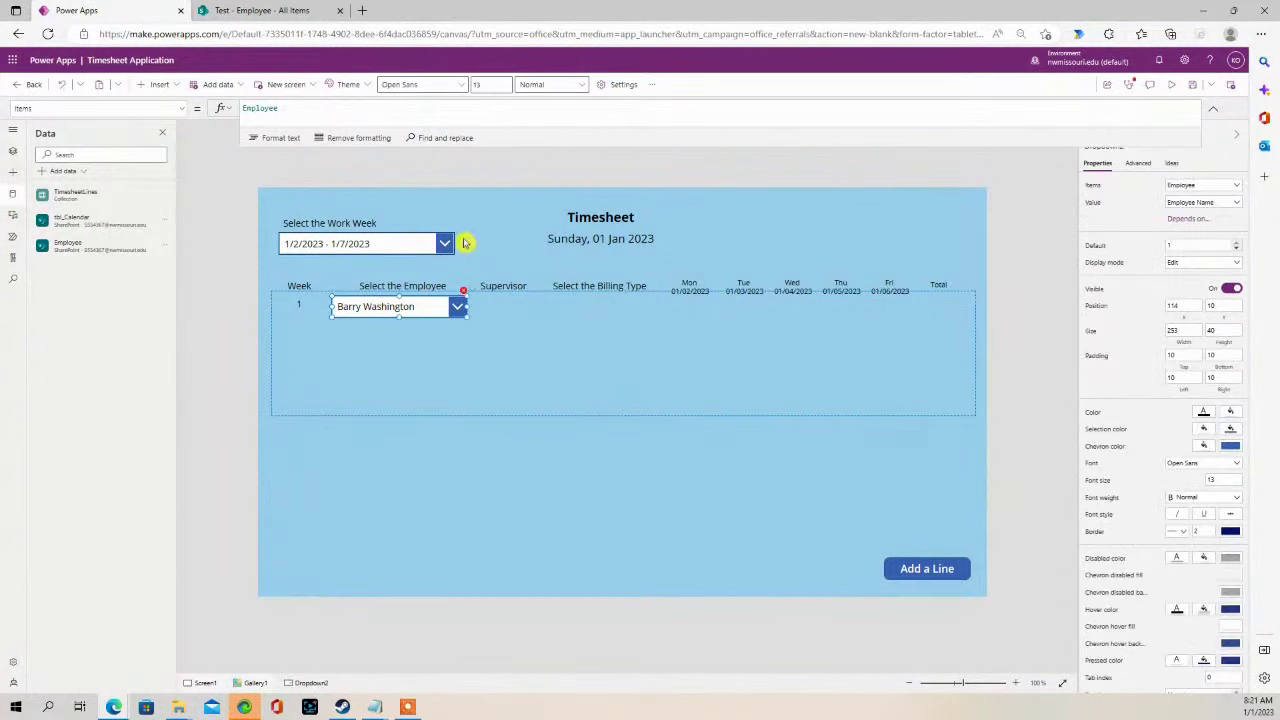
left_click(517, 312)
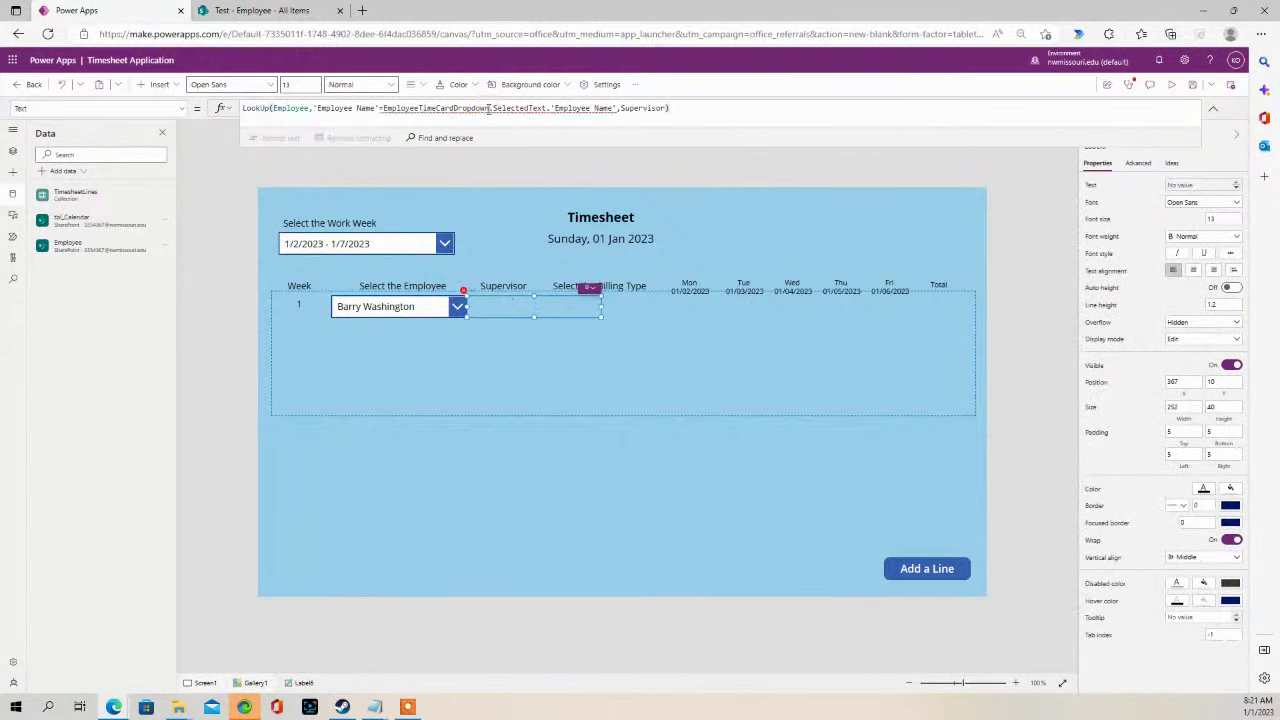
- Compare the formula's dropdown name with the actual dropdown and show the Tree view
left_click_drag(490, 111, 383, 111)
key("ctrl+c")
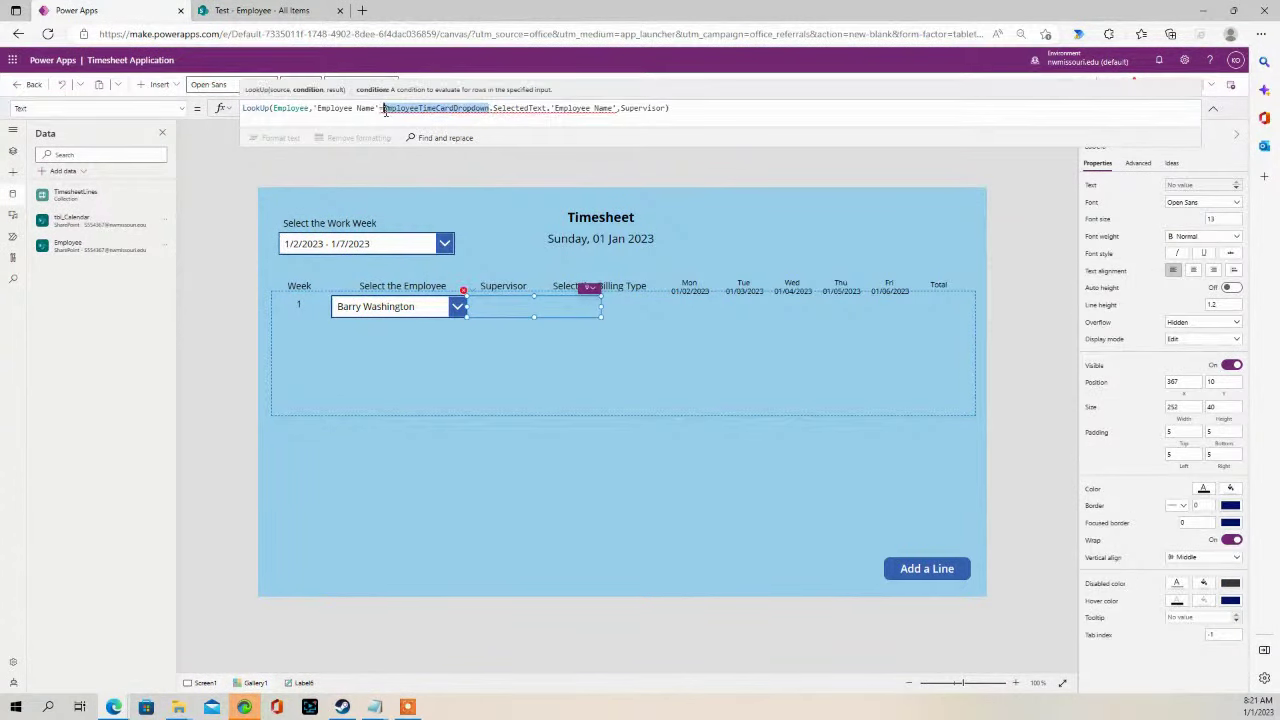
left_click(395, 309)
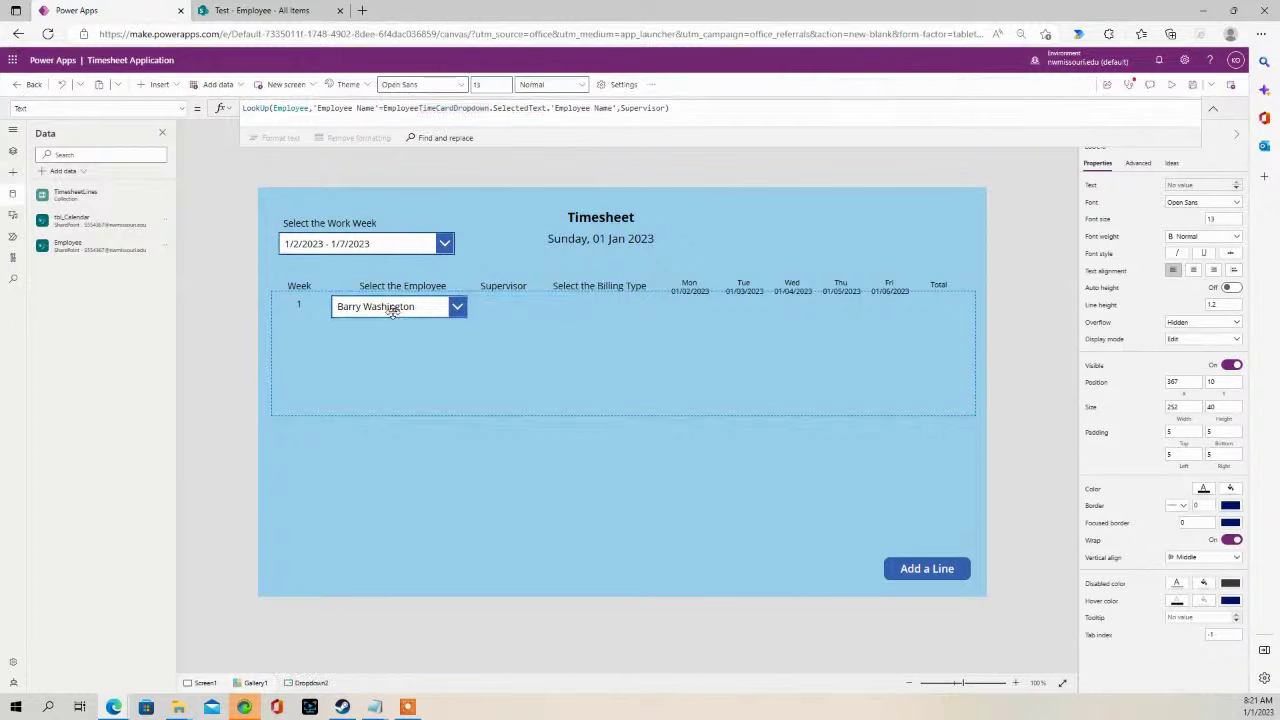
left_click(16, 176)
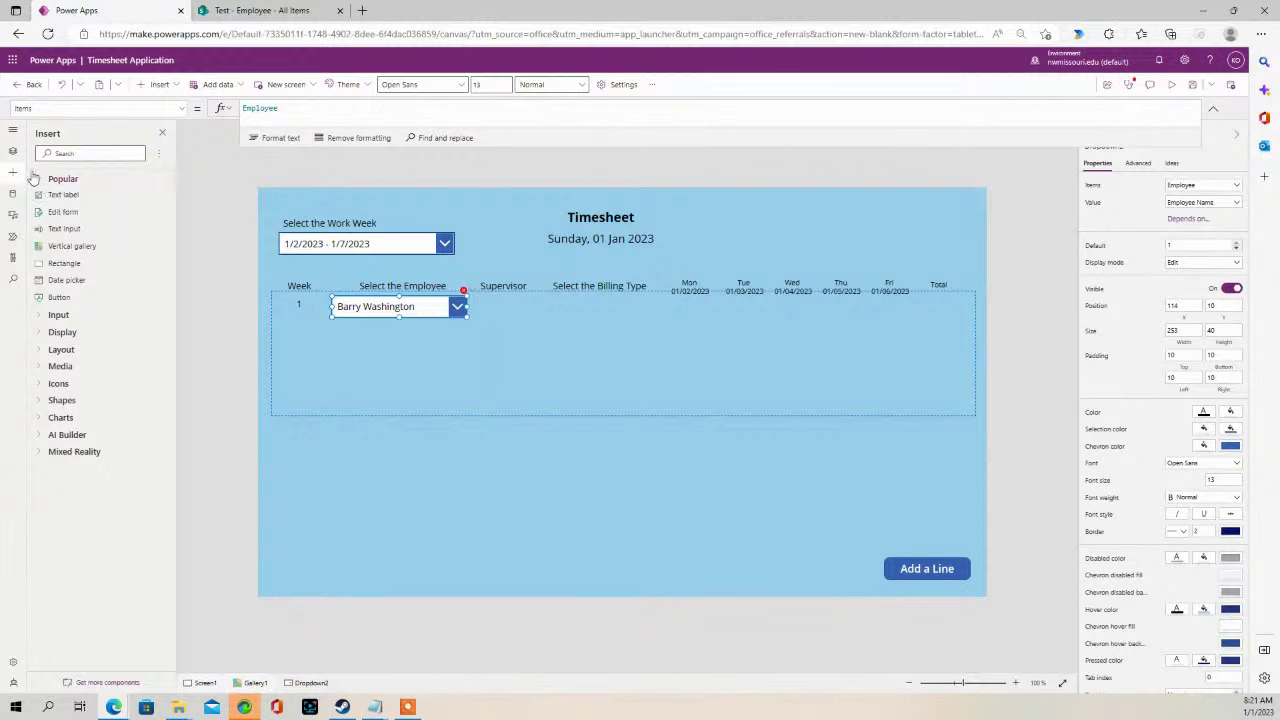
left_click(13, 152)
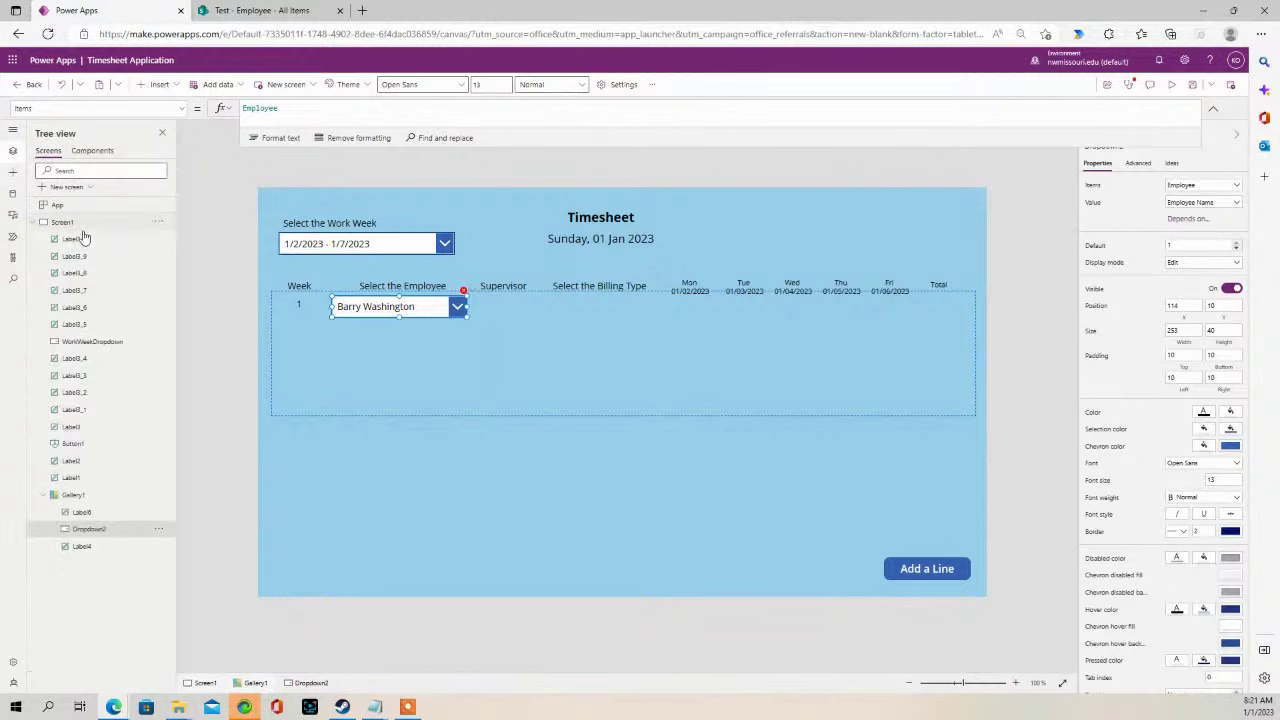
- Rename Dropdown2 to EmployeeTimeCardDropdown in the Tree view
double_click(101, 531)
key("ctrl+v")
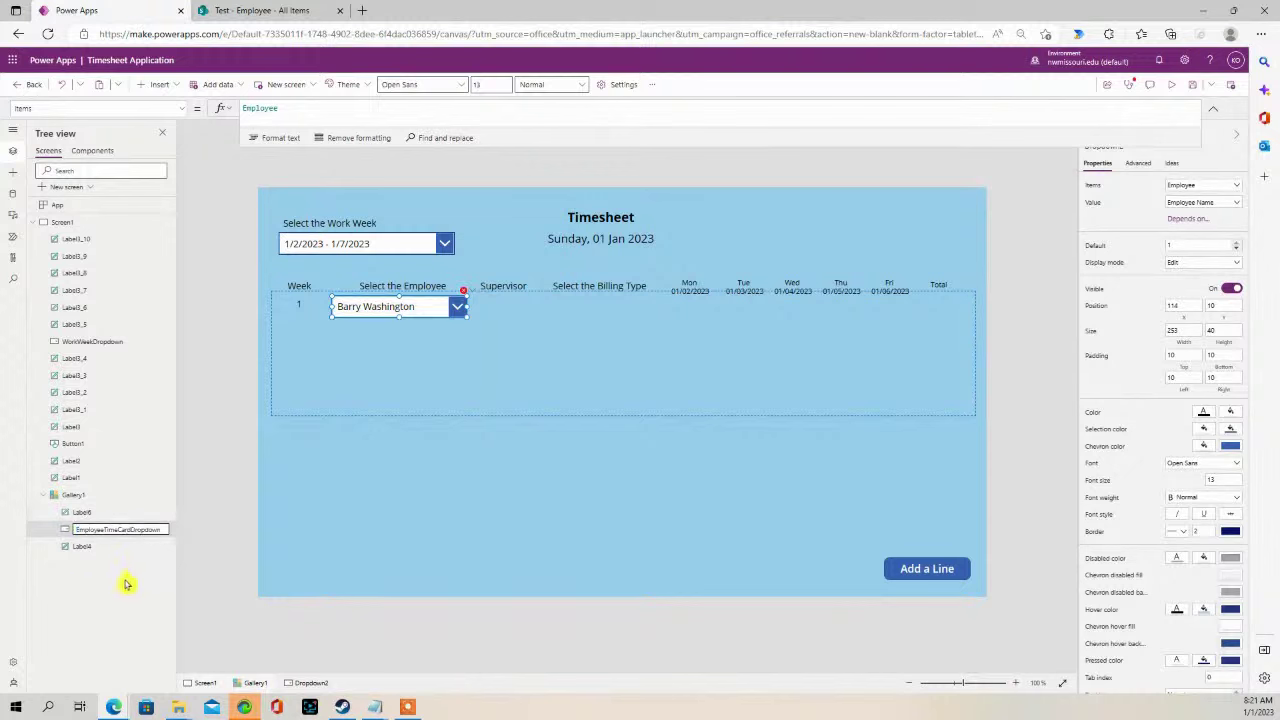
key("Return")
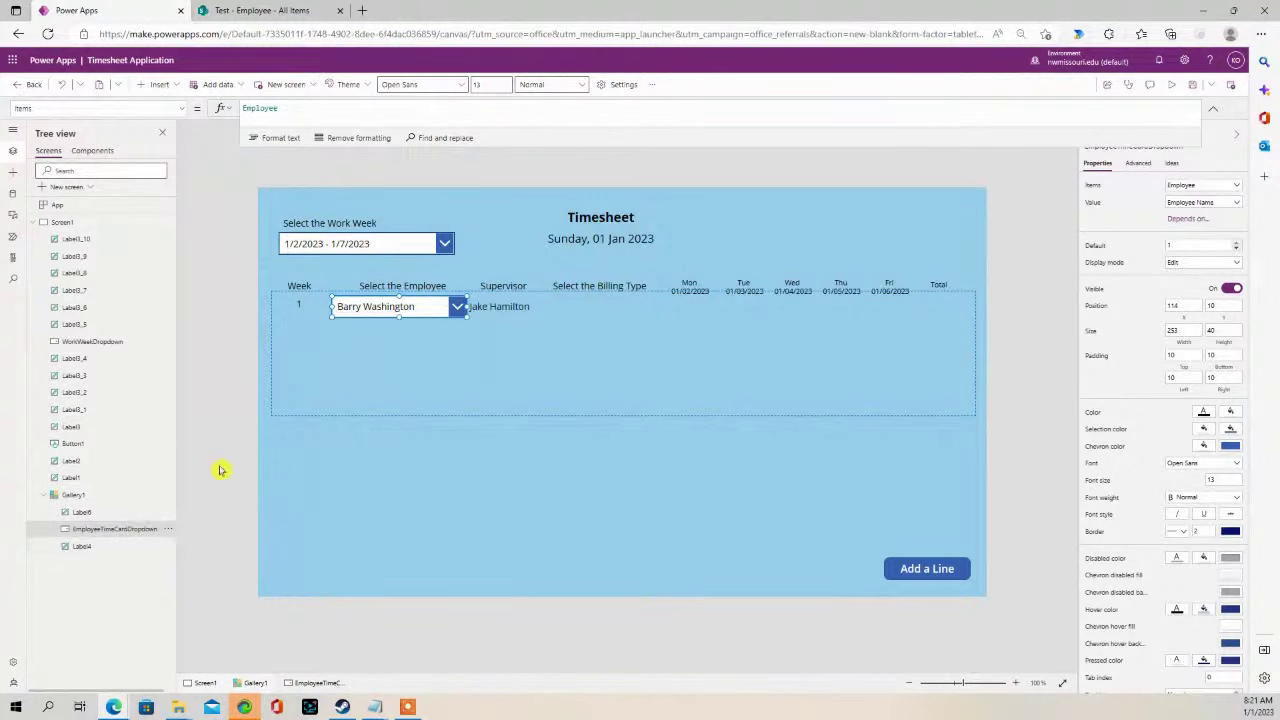
- Narrow the supervisor label and employee dropdown, and centre the supervisor name text
left_click(509, 310)
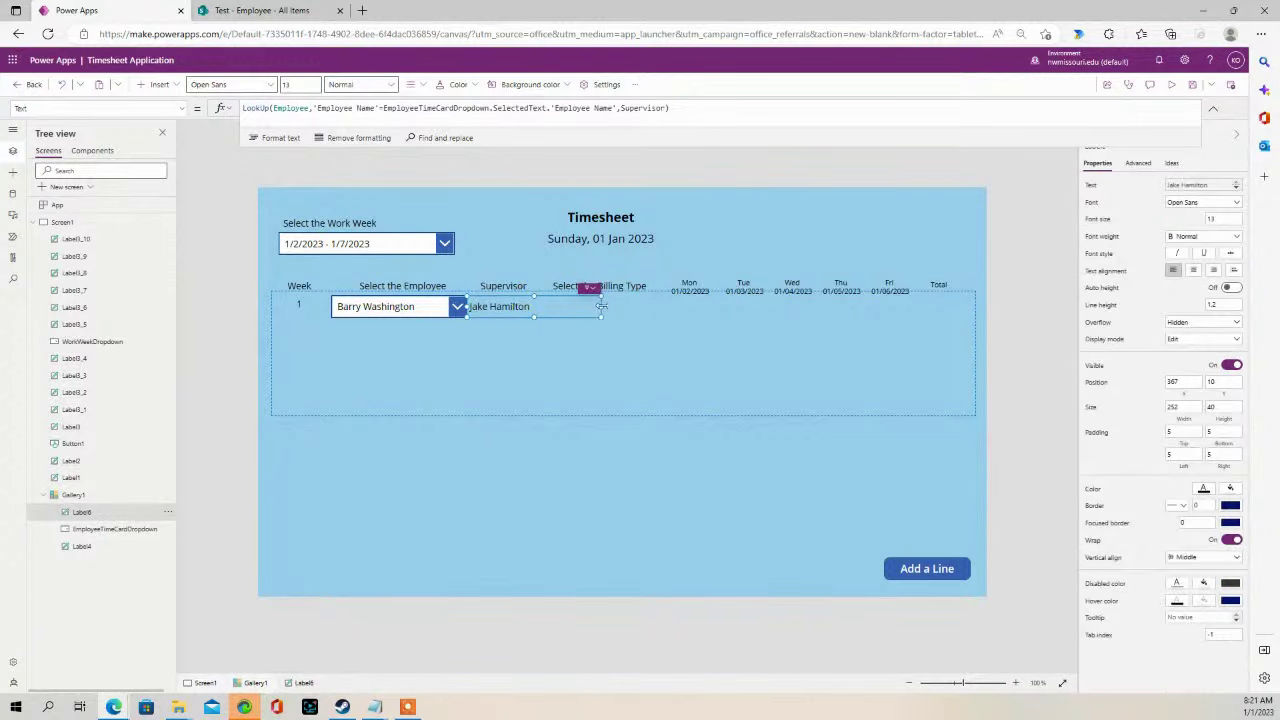
left_click_drag(601, 307, 553, 307)
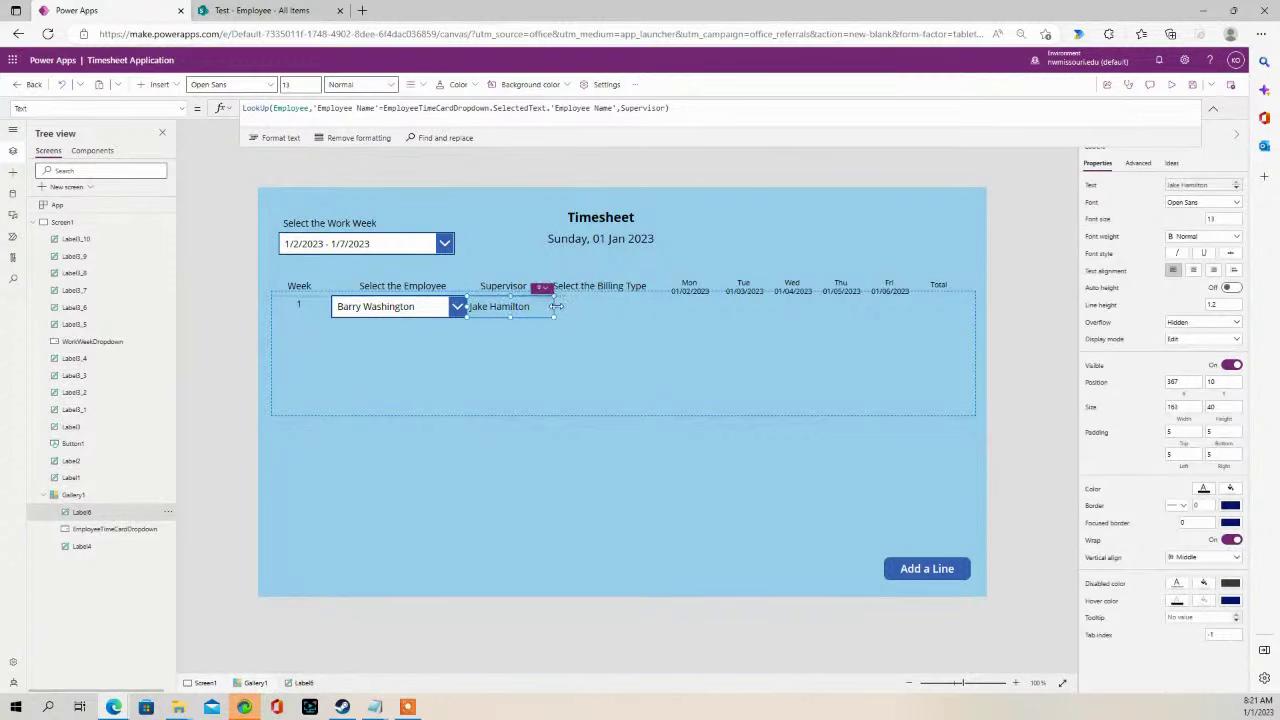
left_click(428, 306)
left_click_drag(463, 307, 414, 306)
left_click(507, 306)
left_click(1193, 271)
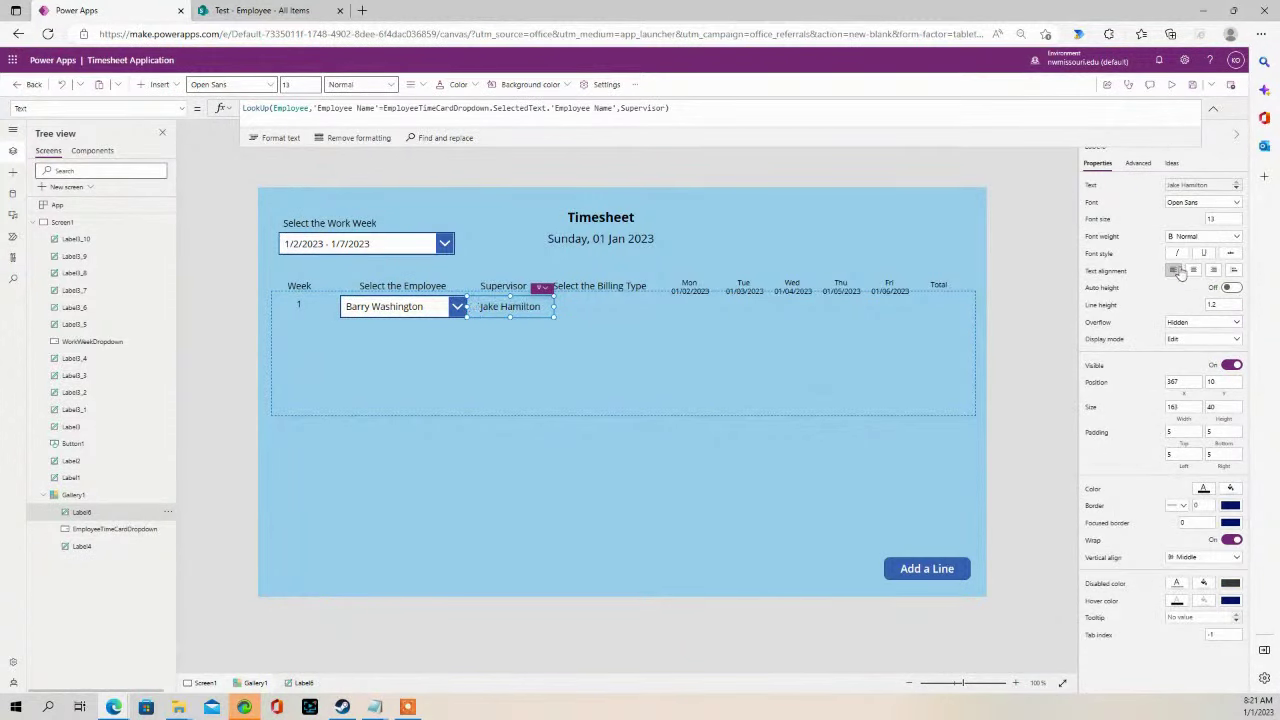
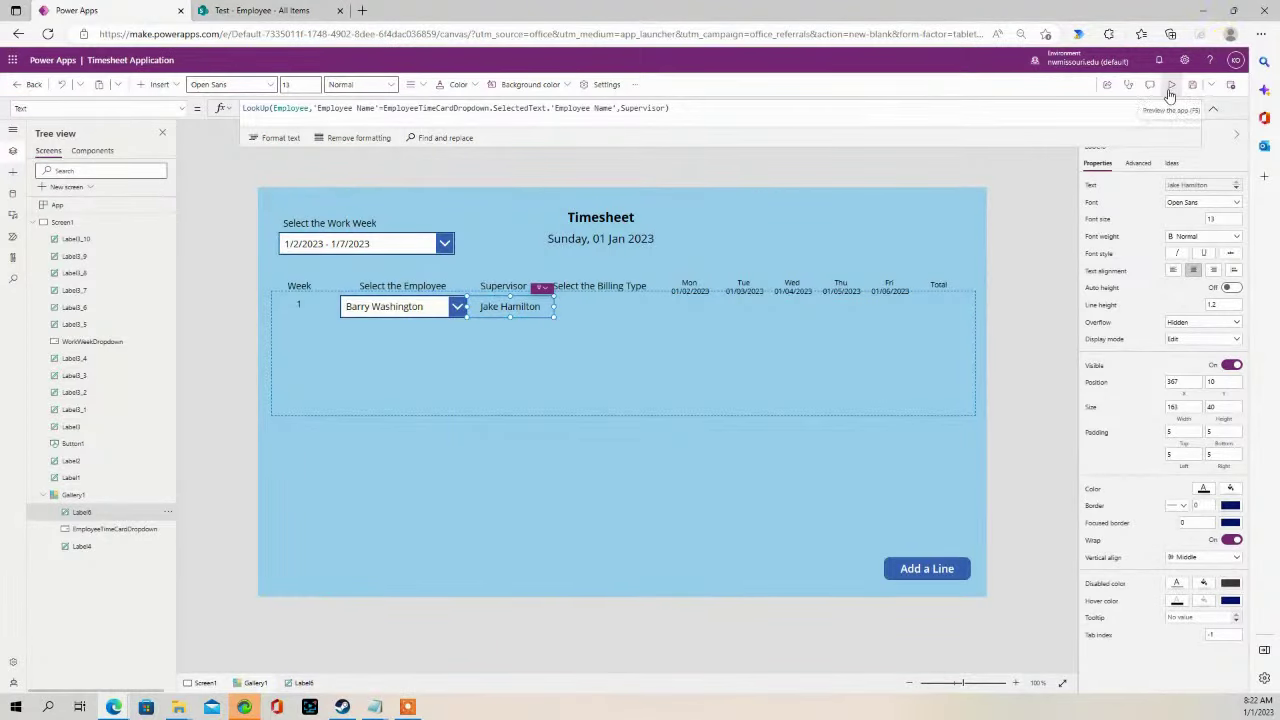
- Run the timesheet in preview and compare it against the SharePoint Employee list
left_click(1171, 84)
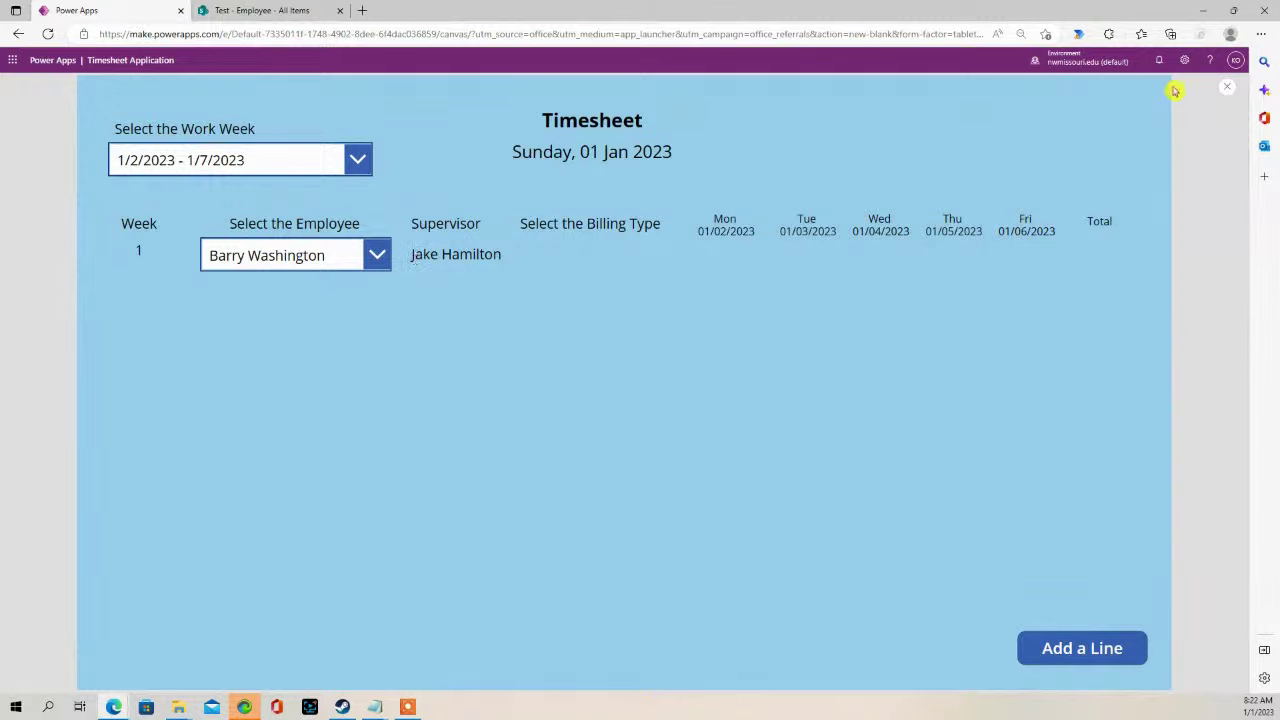
left_click(287, 12)
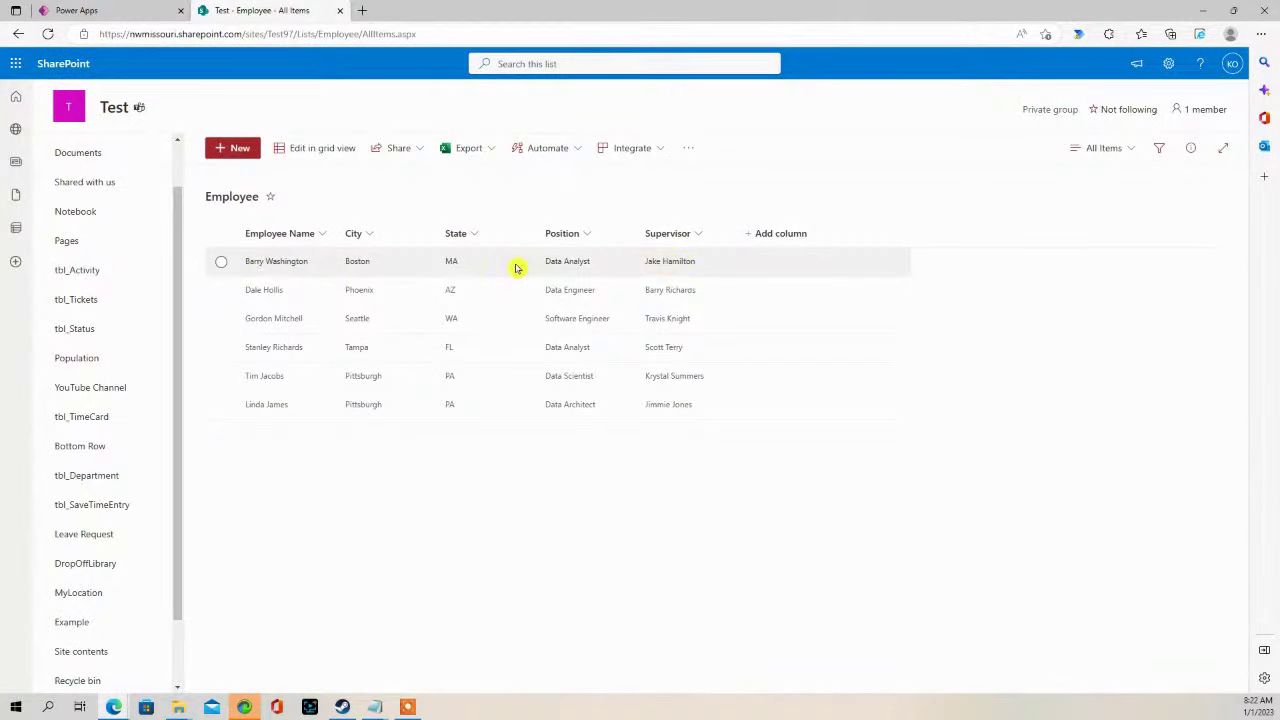
left_click(140, 11)
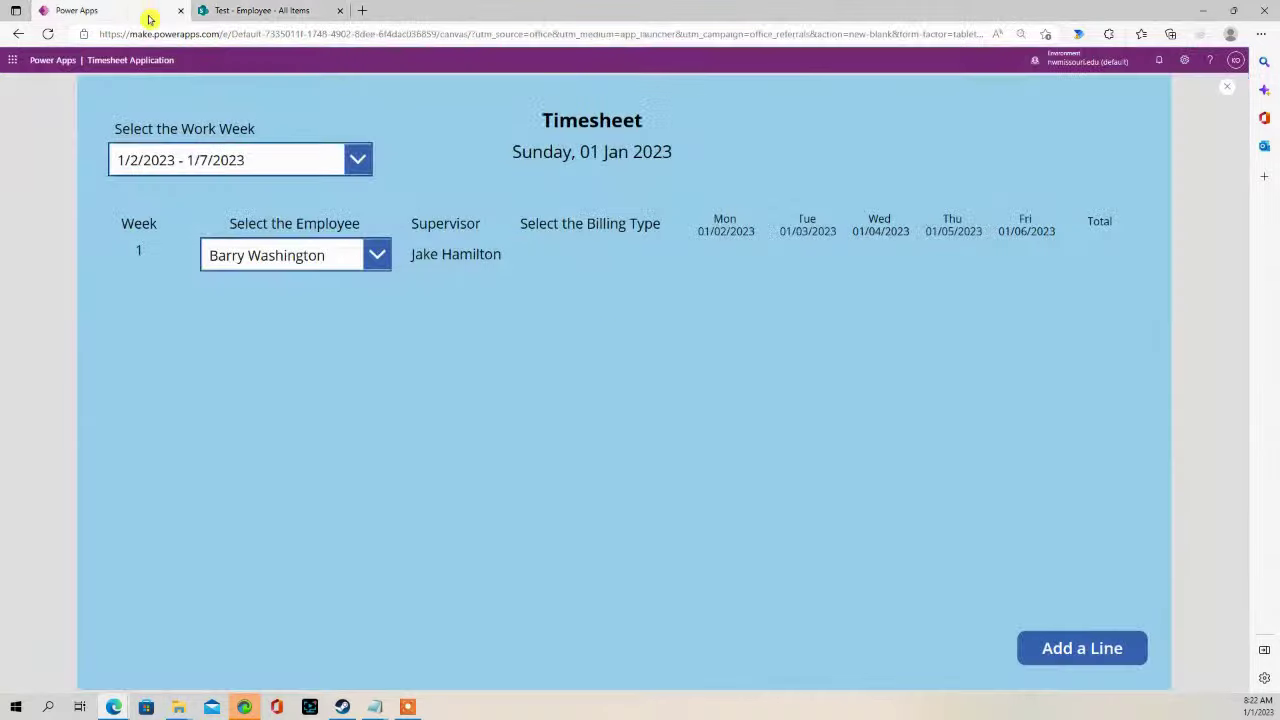
left_click(378, 258)
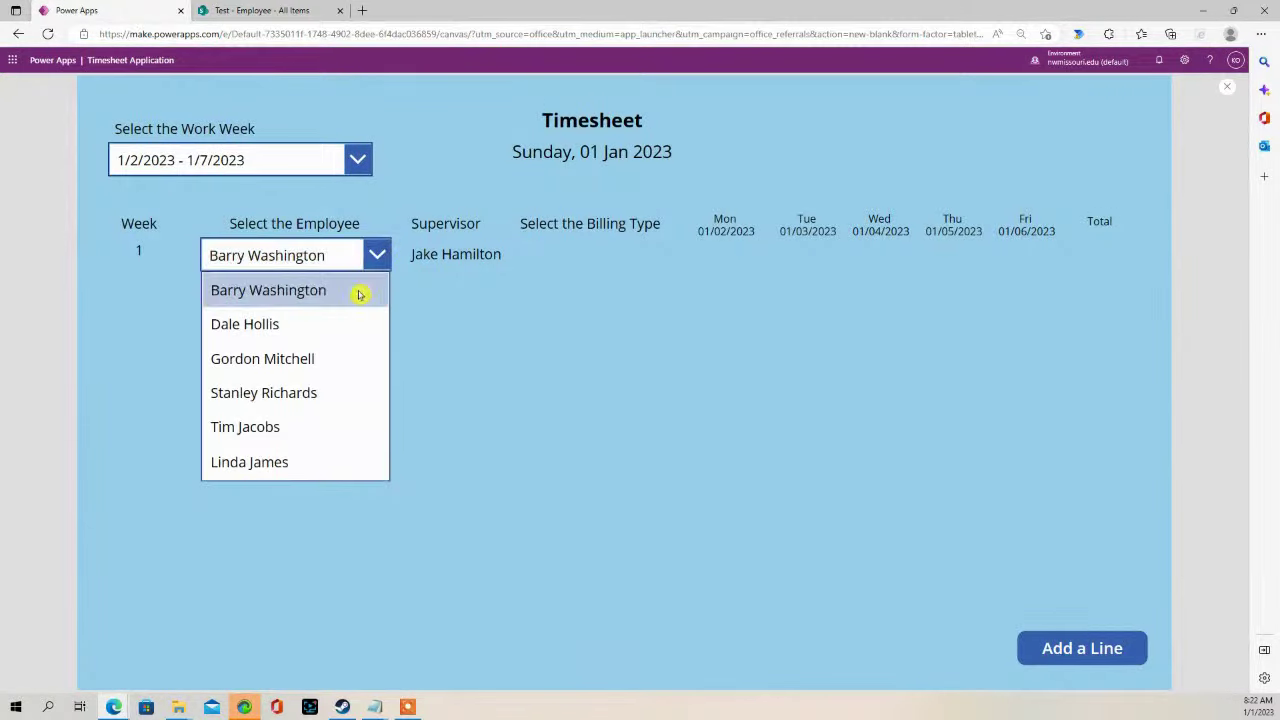
left_click(320, 360)
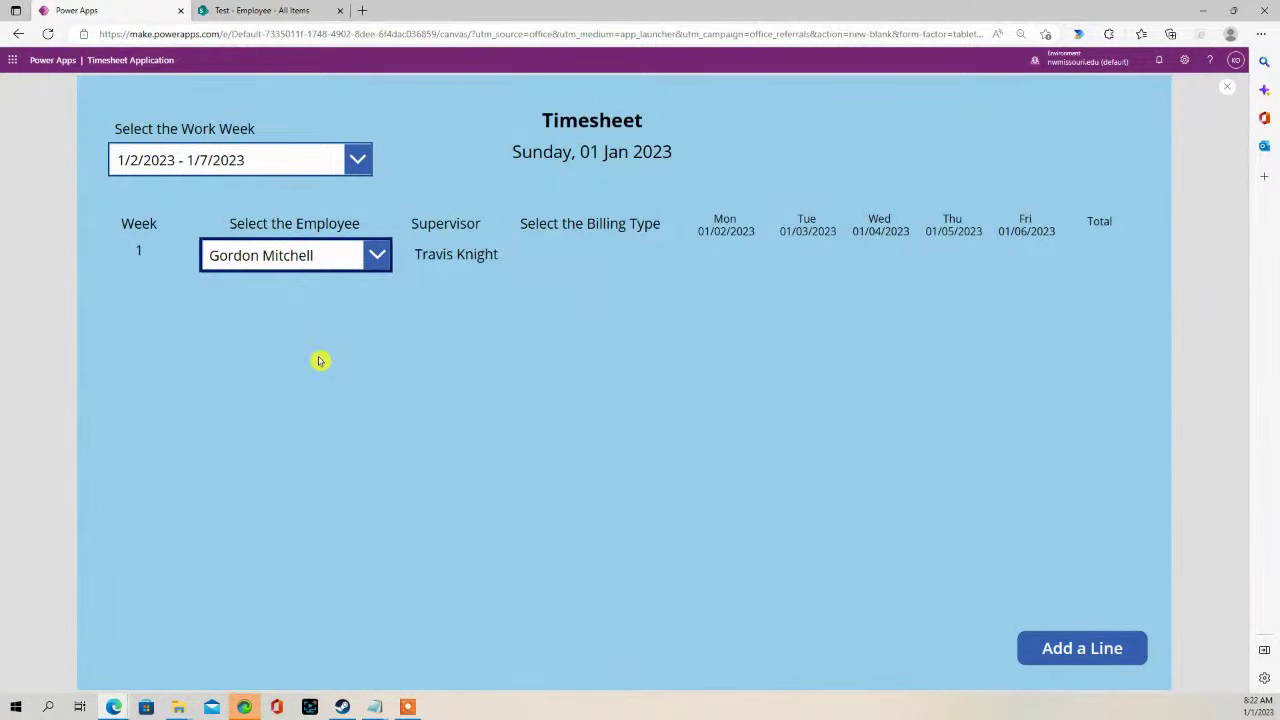
left_click(377, 255)
left_click(290, 420)
- Paste a copy of the employee dropdown into Gallery1's row, under Billing Type, slightly narrower
left_click(1227, 87)
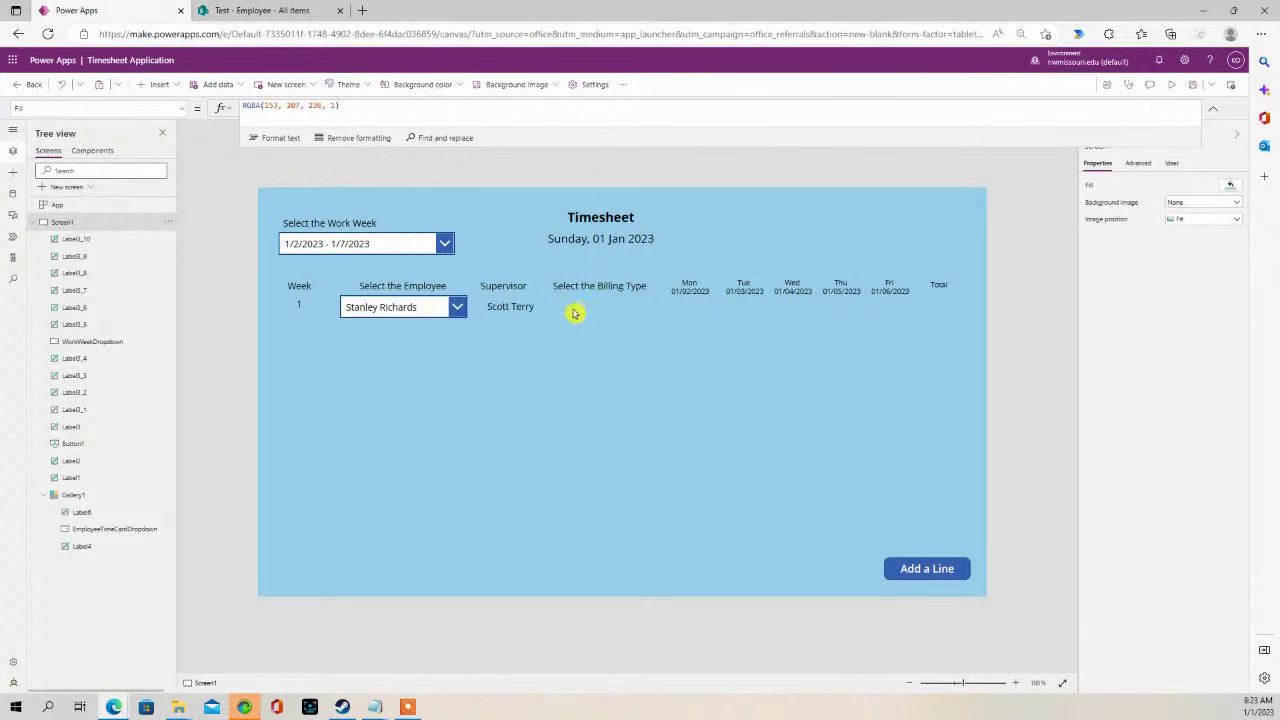
left_click(570, 373)
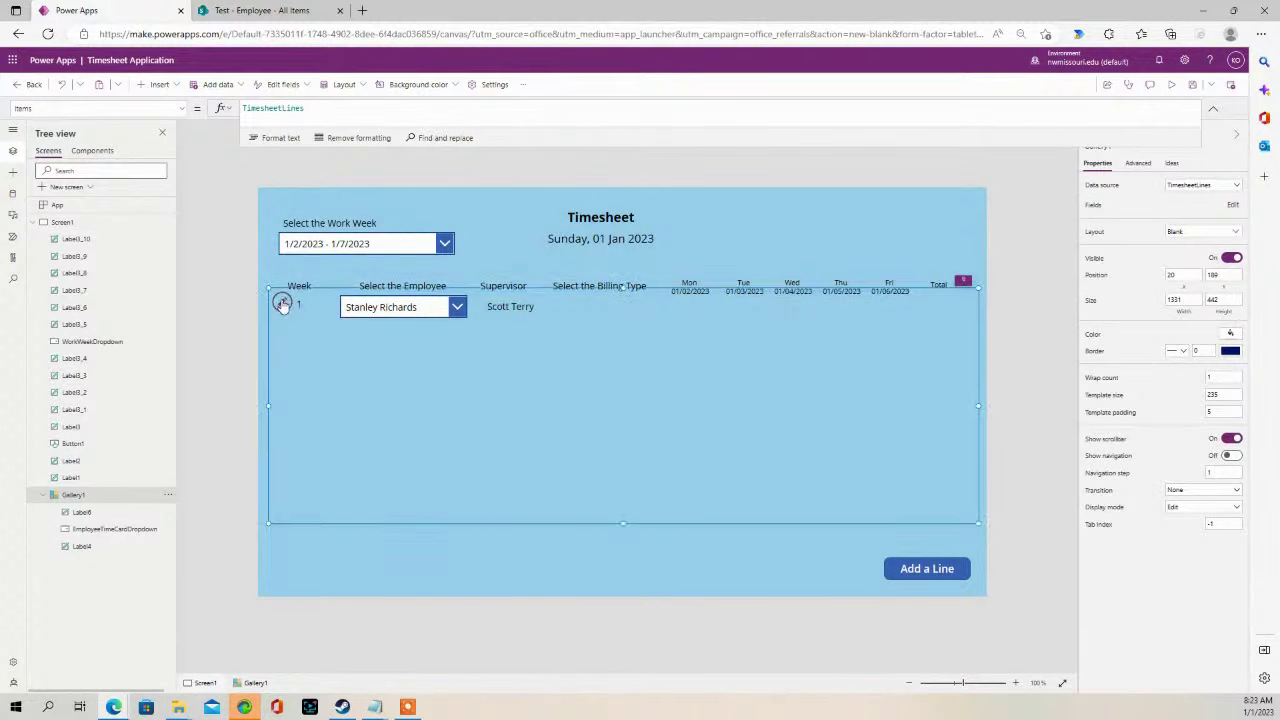
left_click(283, 305)
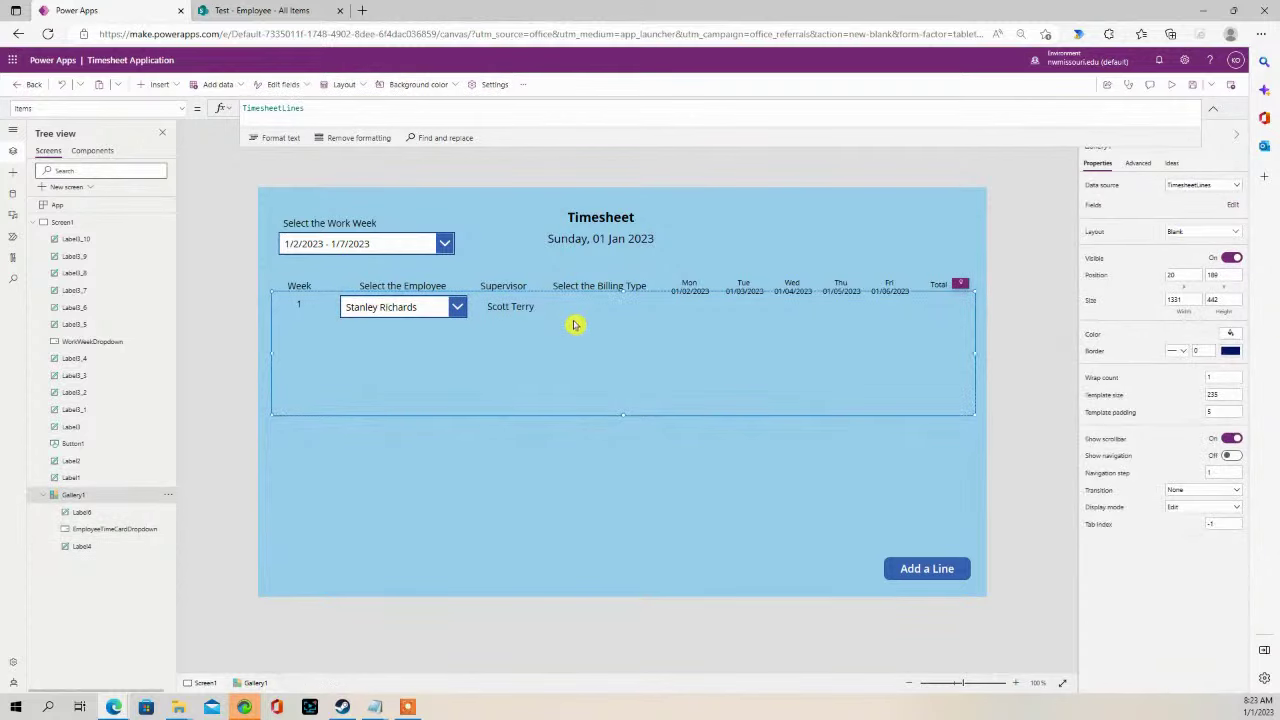
key("ctrl+v")
left_click_drag(334, 323, 588, 308)
left_click_drag(675, 308, 662, 308)
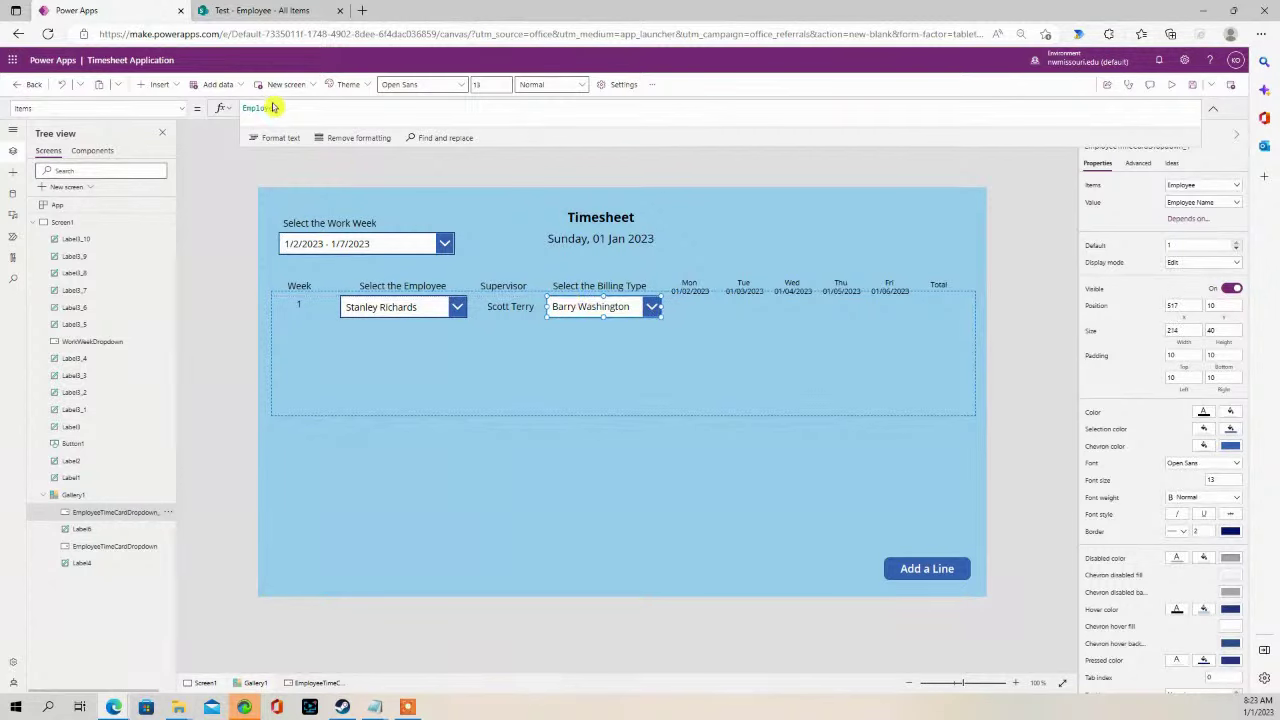
- Check the SharePoint tbl_Billing list's five billing types, then return to the Power Apps editor
left_click(210, 10)
left_click(105, 658)
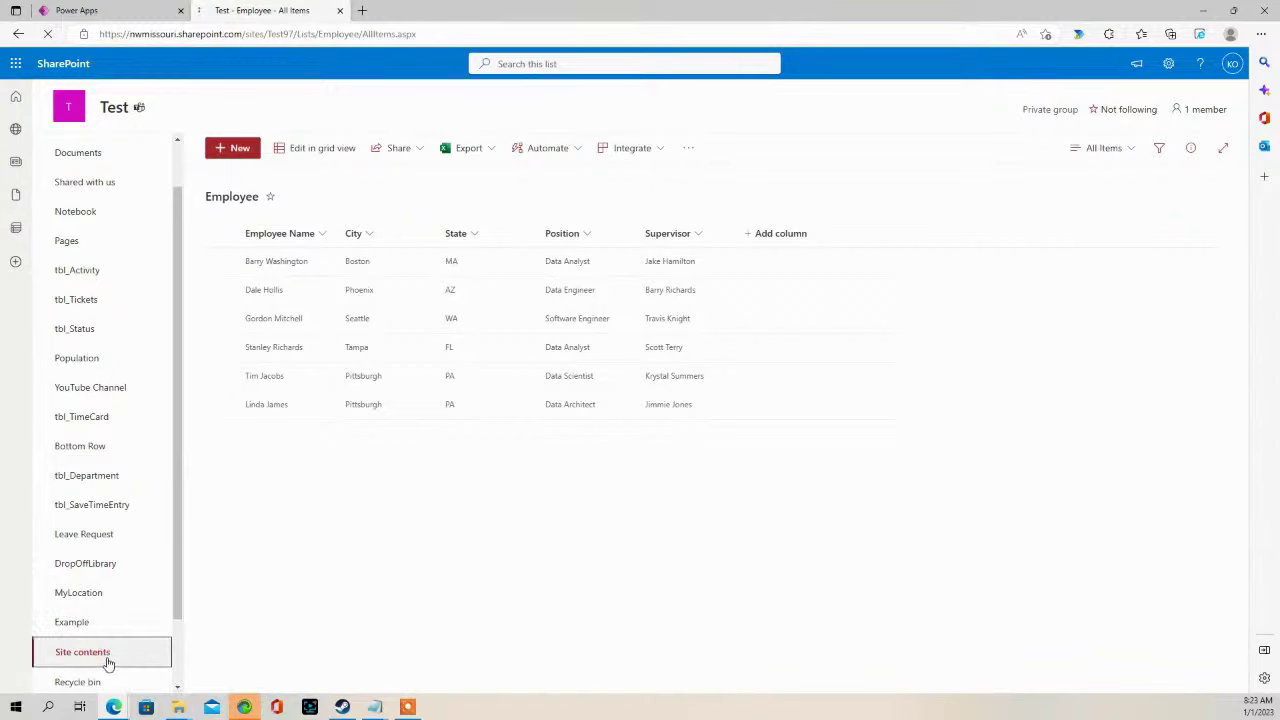
scroll(294, 534, "down", 5)
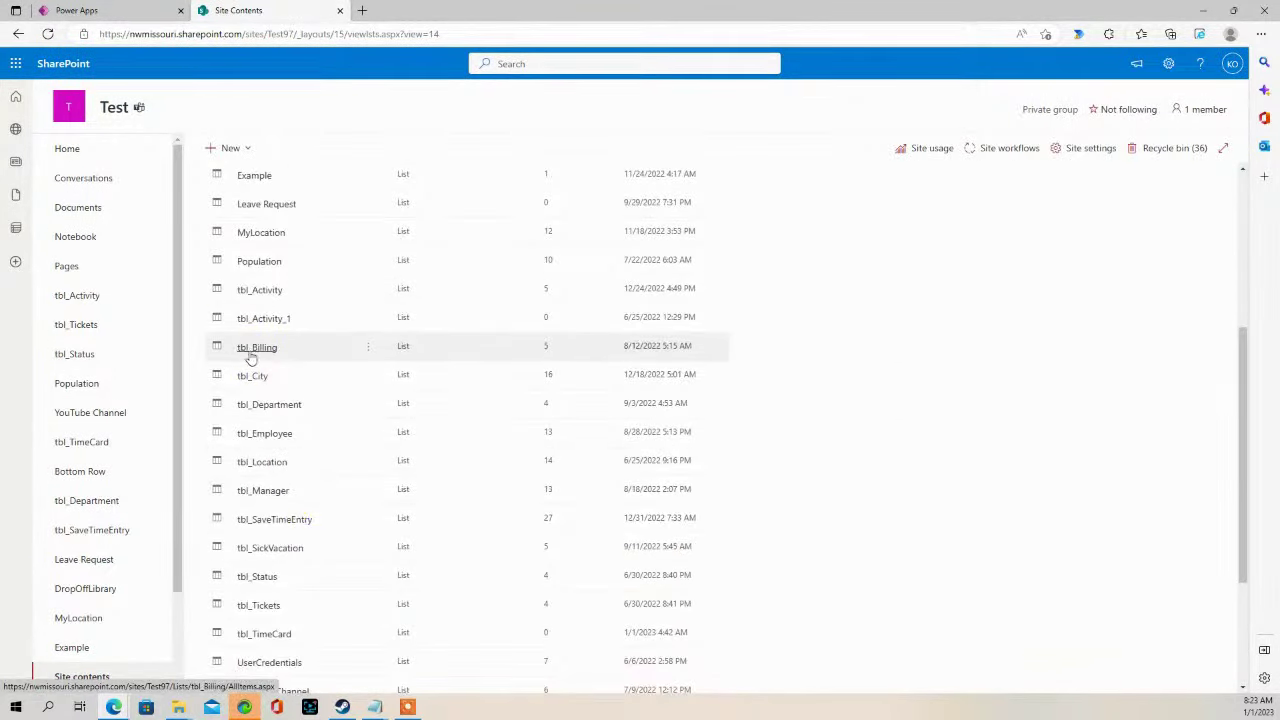
left_click(258, 349)
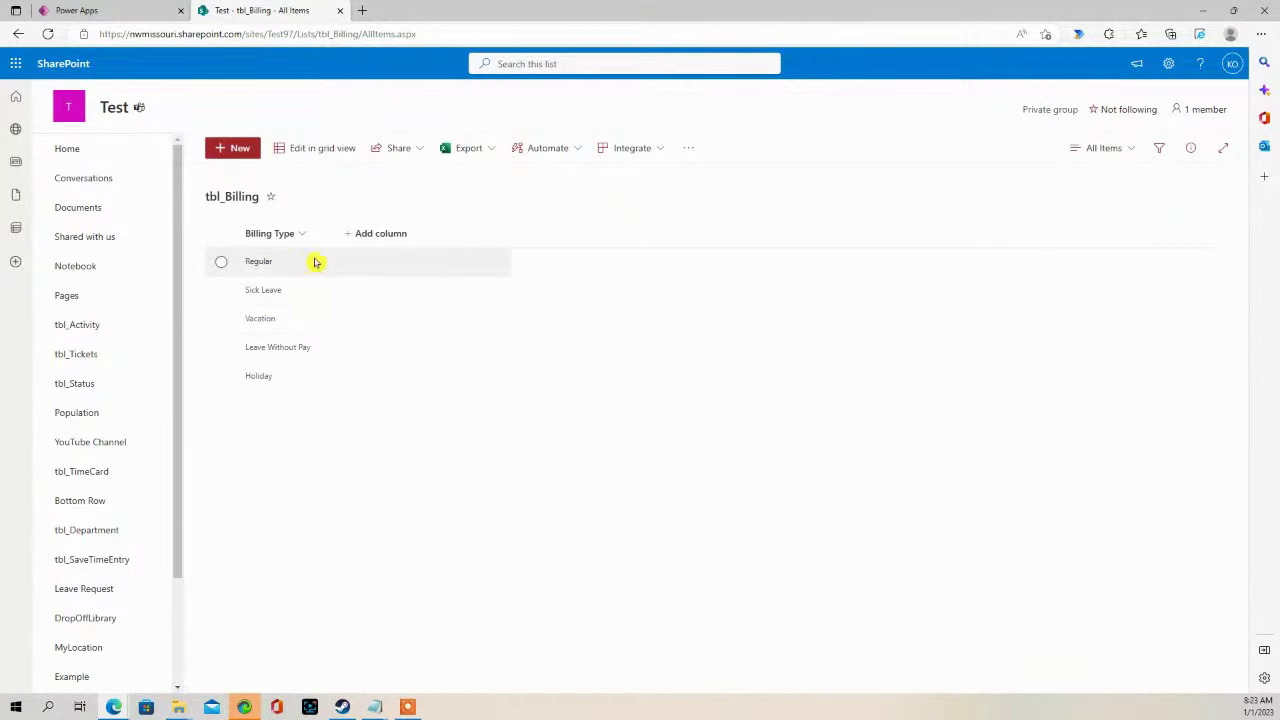
left_click(152, 15)
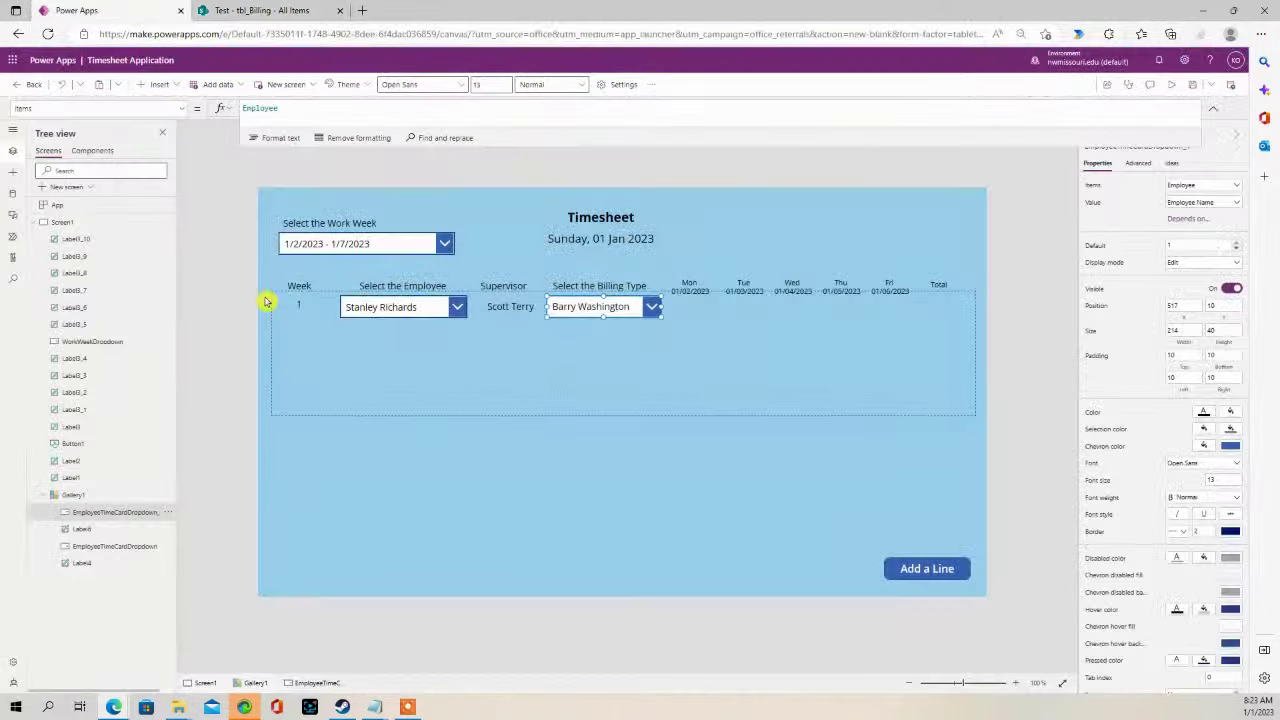
- Start adding a SharePoint connector as a new data source from the Data pane
left_click(15, 196)
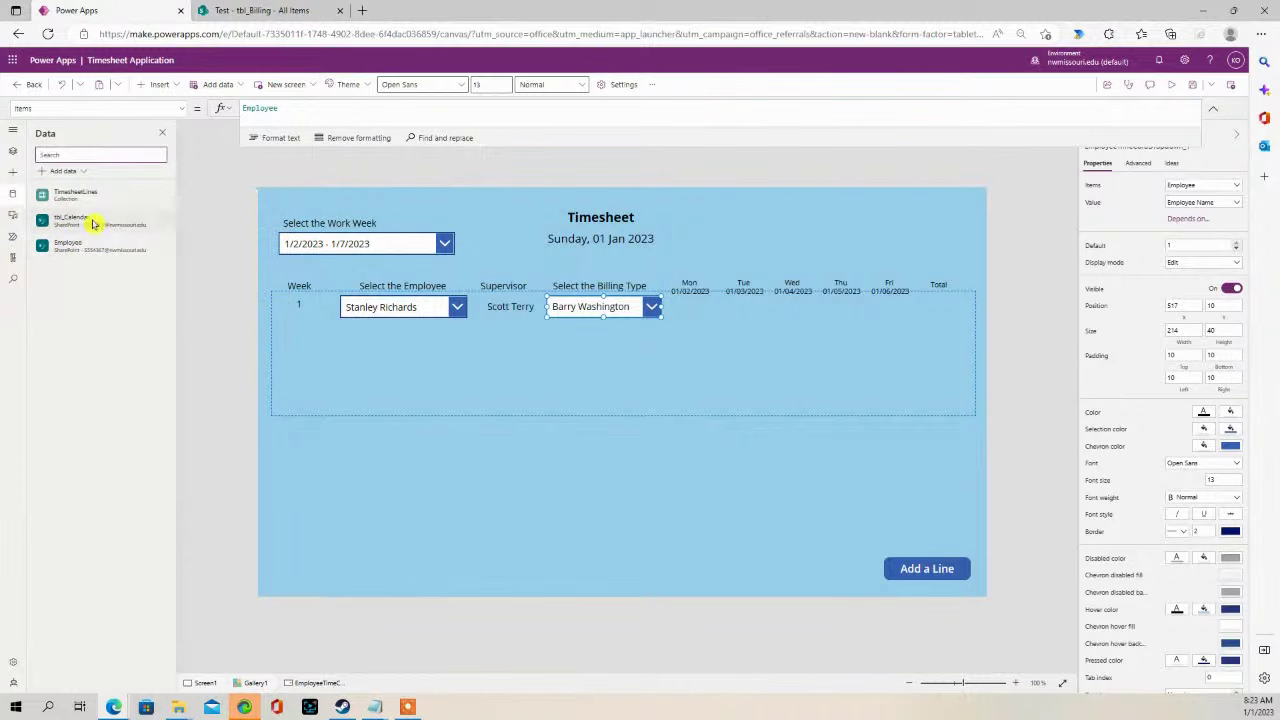
left_click(63, 171)
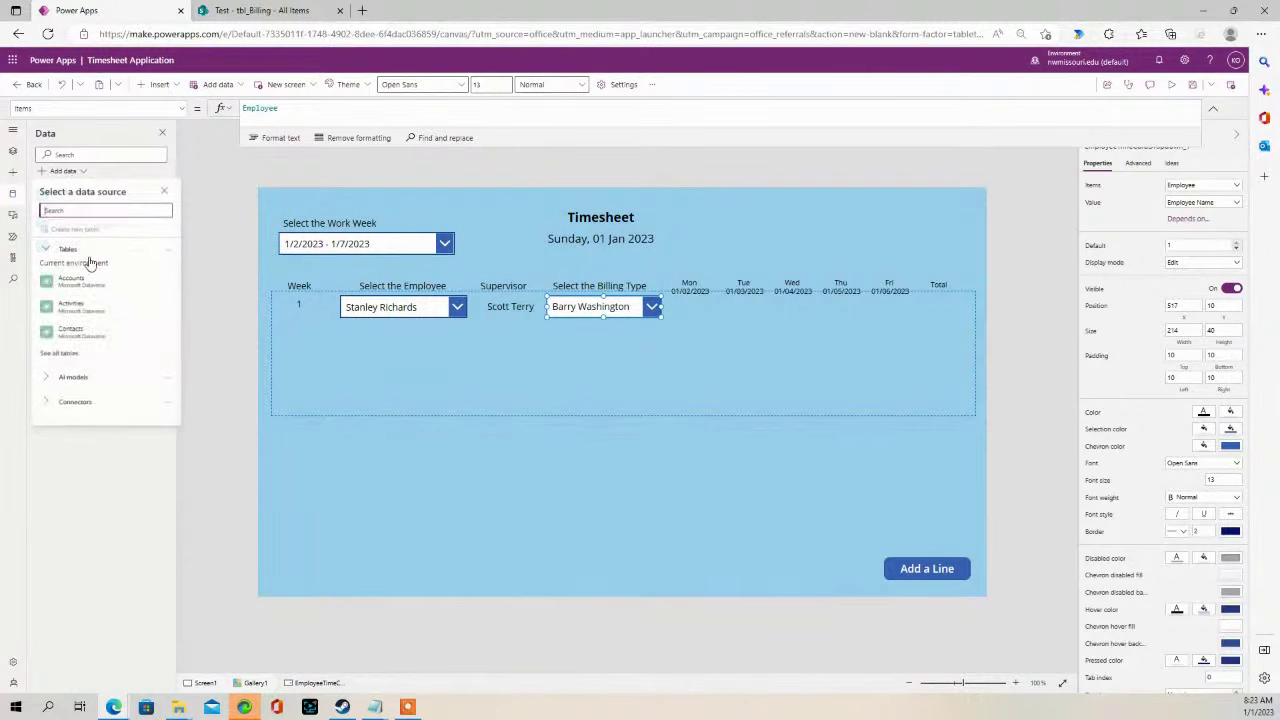
left_click(78, 403)
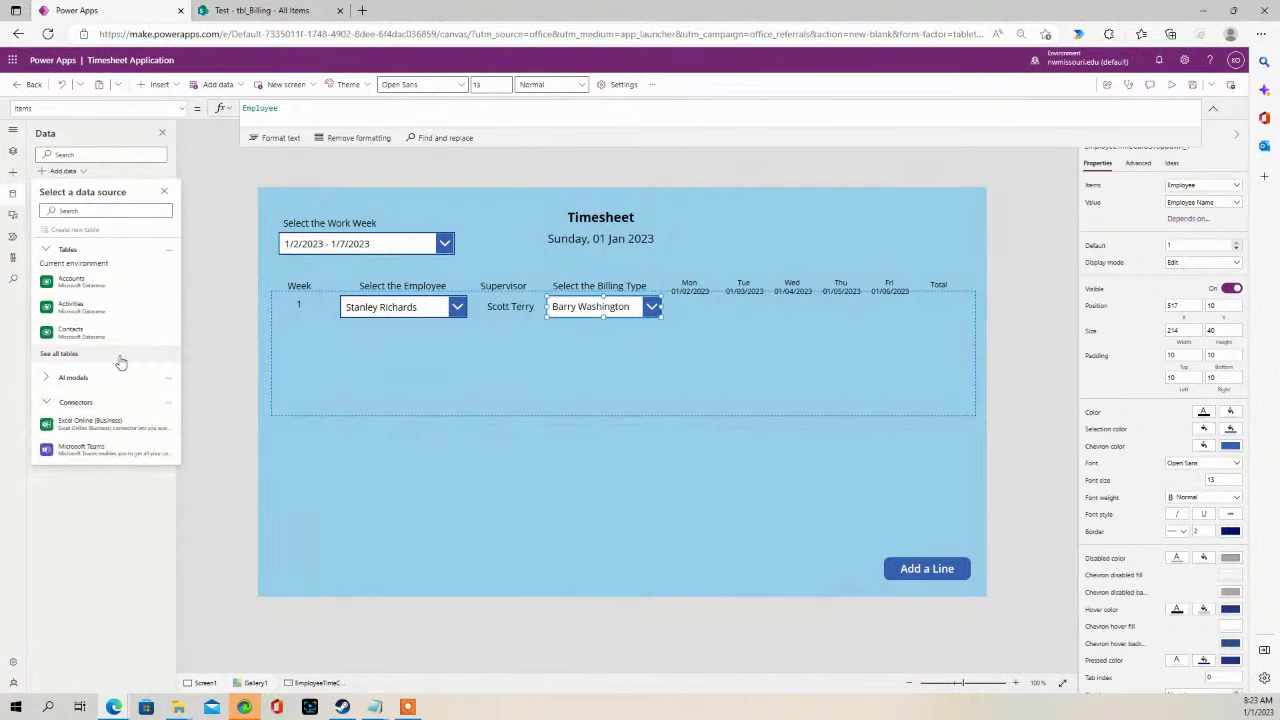
scroll(120, 365, "down", 2)
scroll(117, 373, "down", 2)
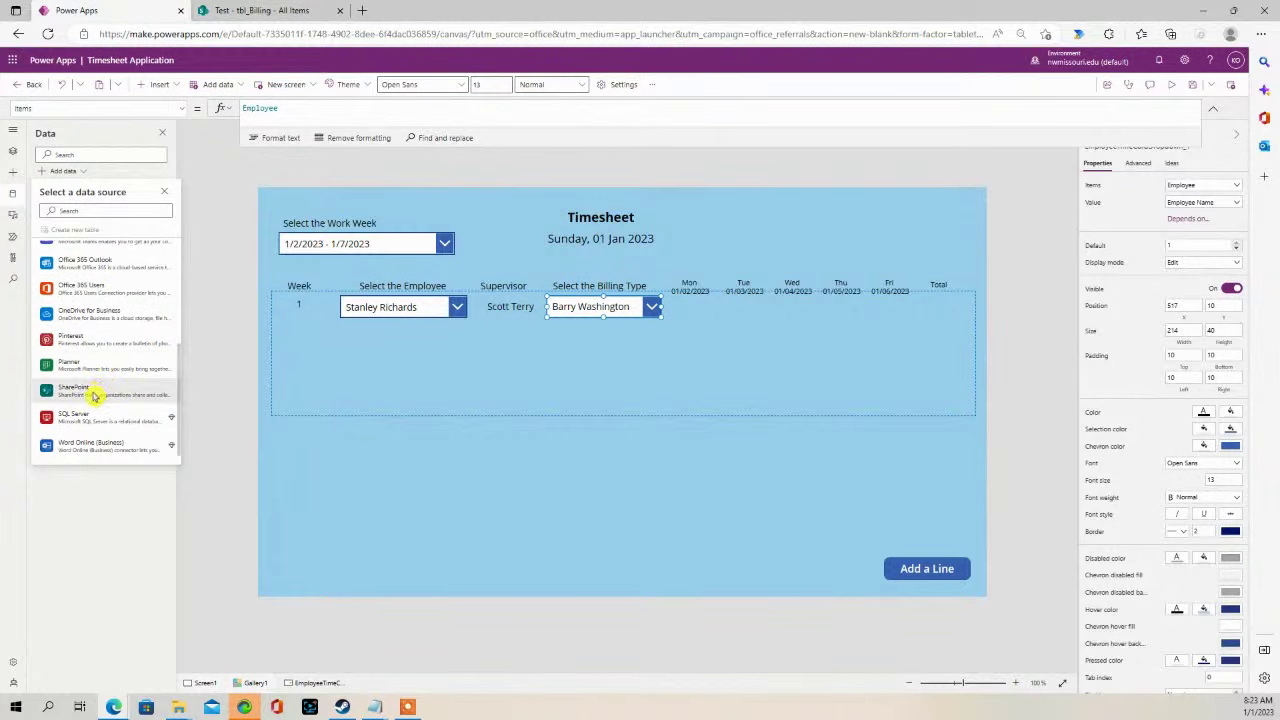
left_click(94, 394)
- Connect the Test site's tbl_Billing list and set the billing dropdown's Items to tbl_Billing
left_click(110, 248)
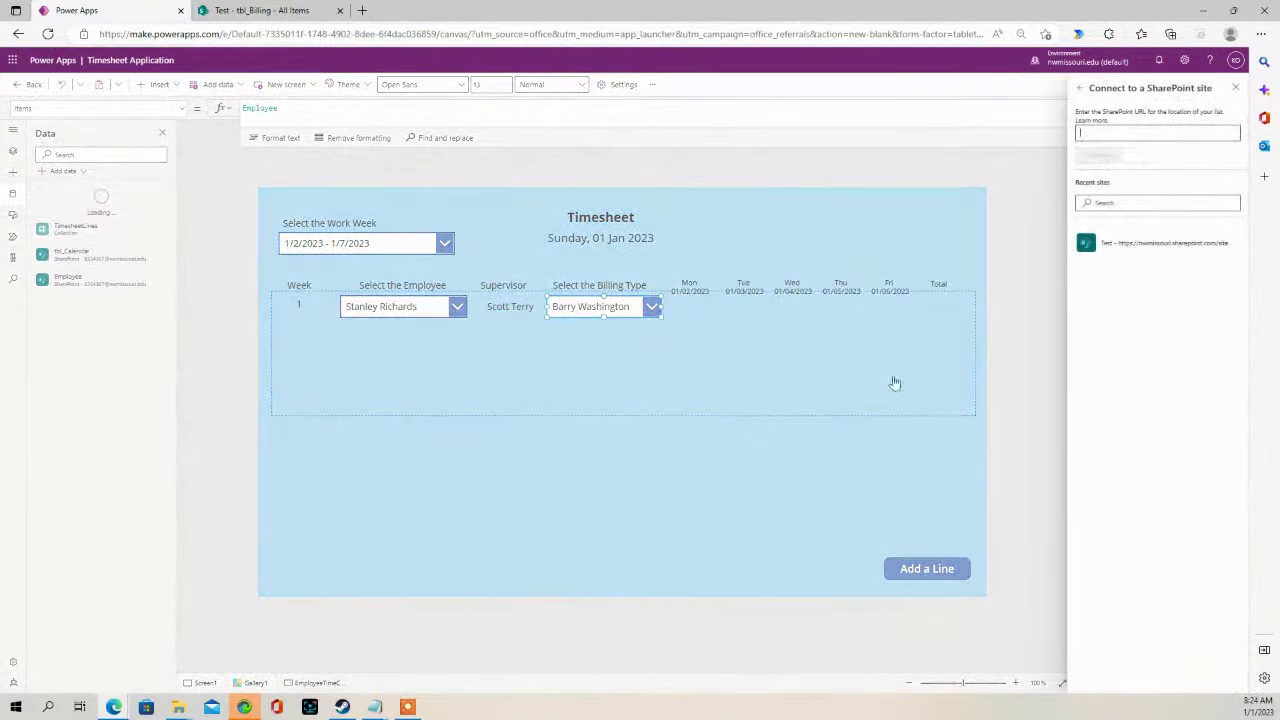
left_click(1133, 248)
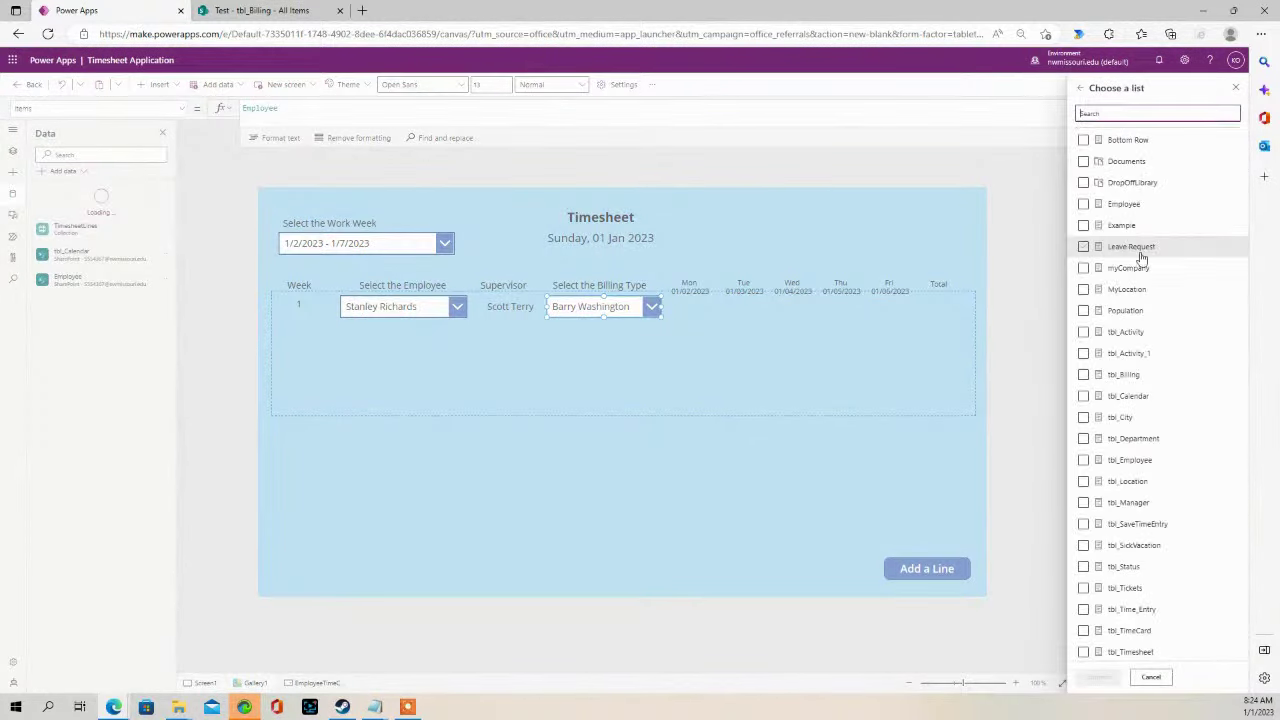
left_click(1083, 375)
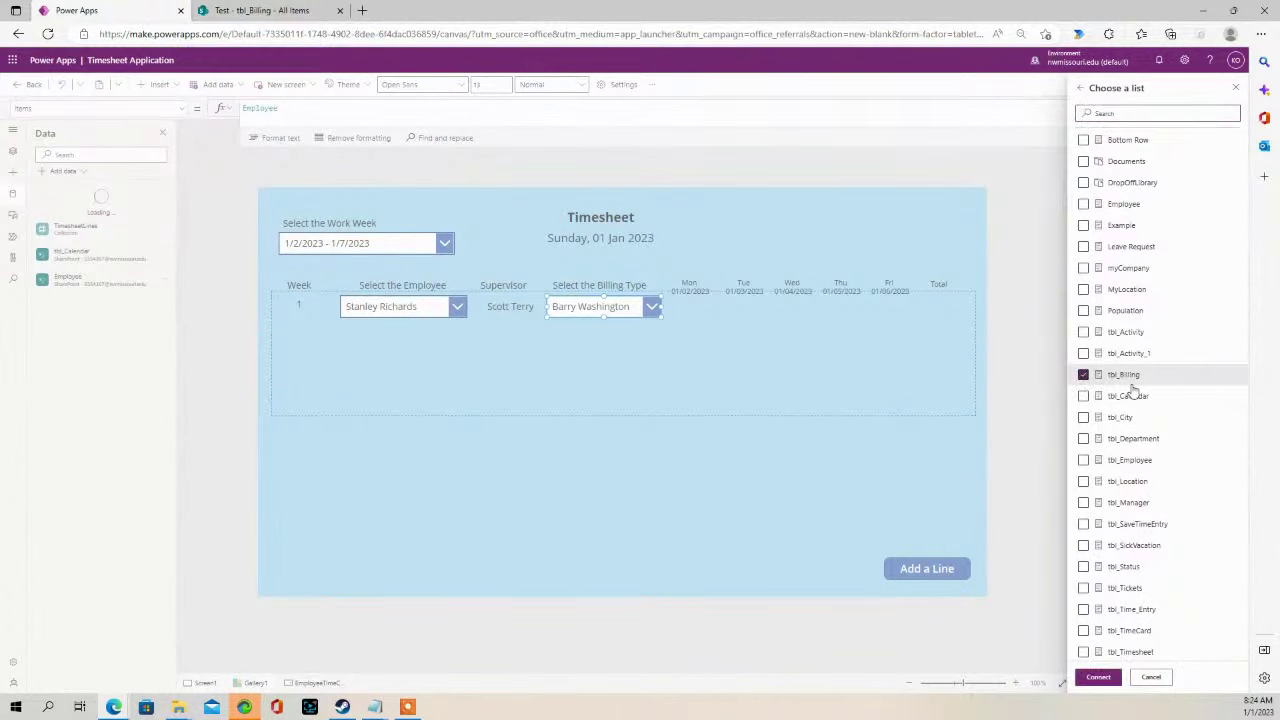
left_click(1098, 677)
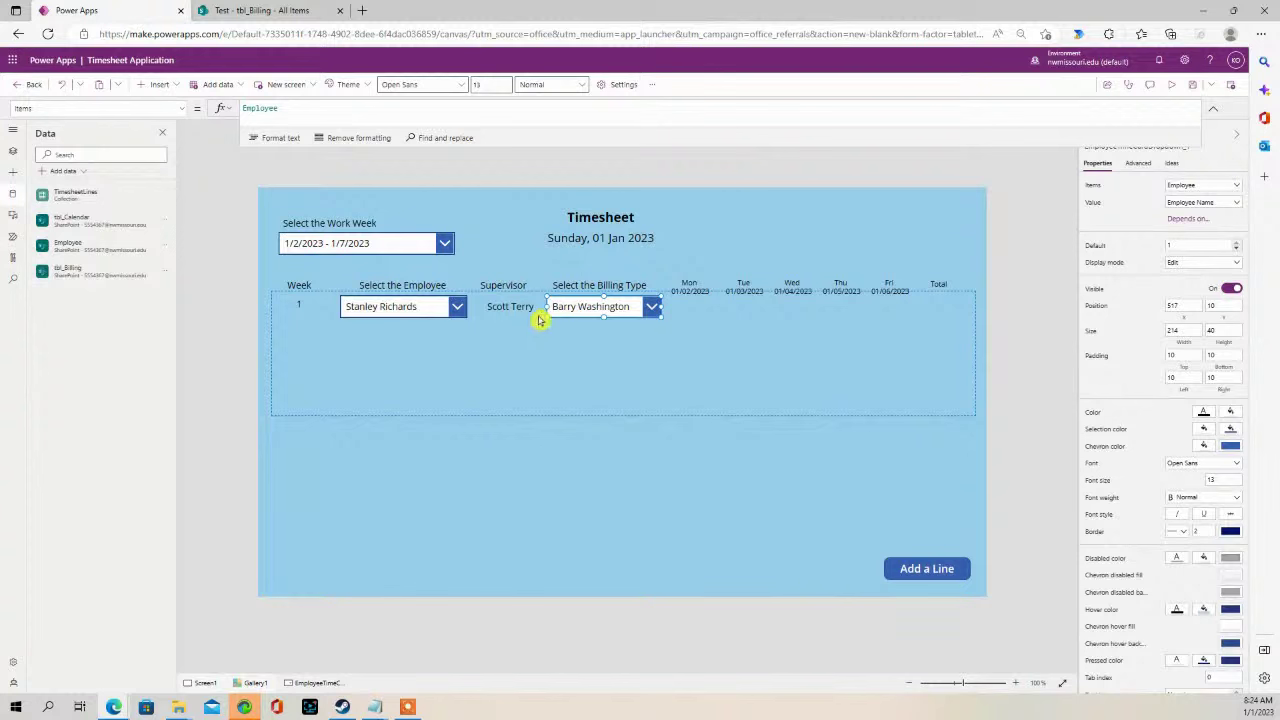
double_click(259, 108)
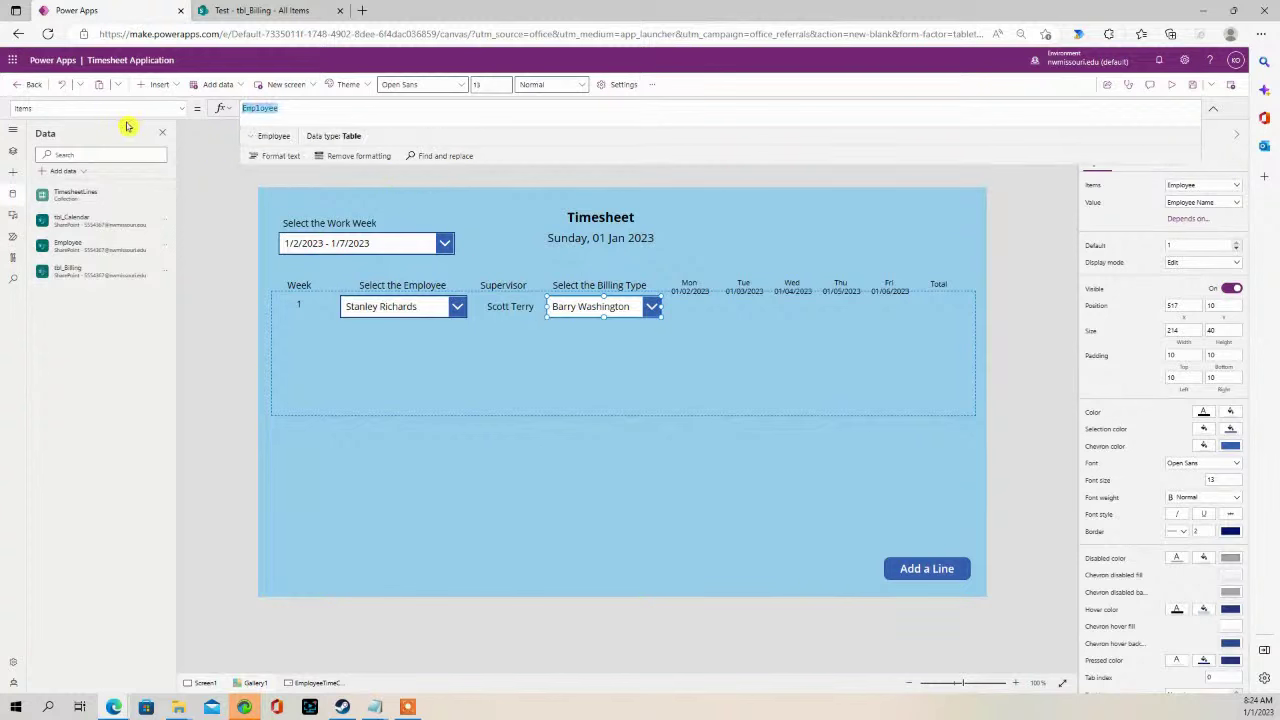
type("tbl")
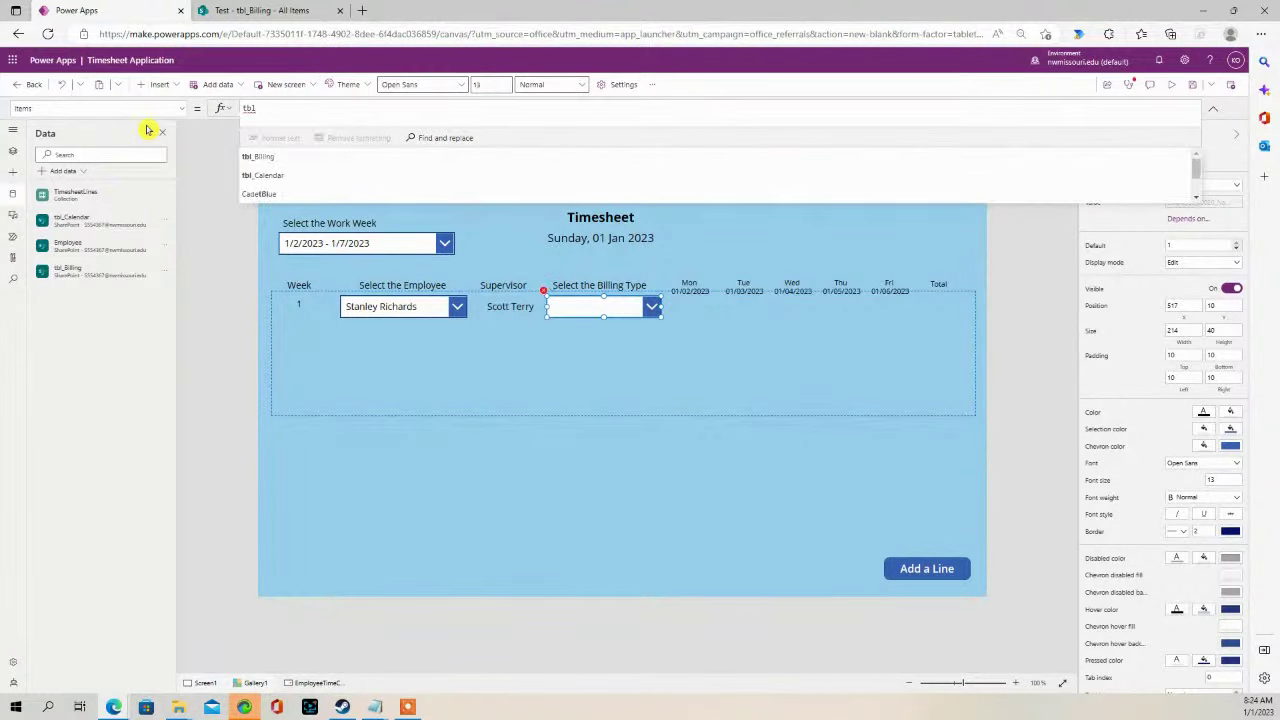
type("_Billing")
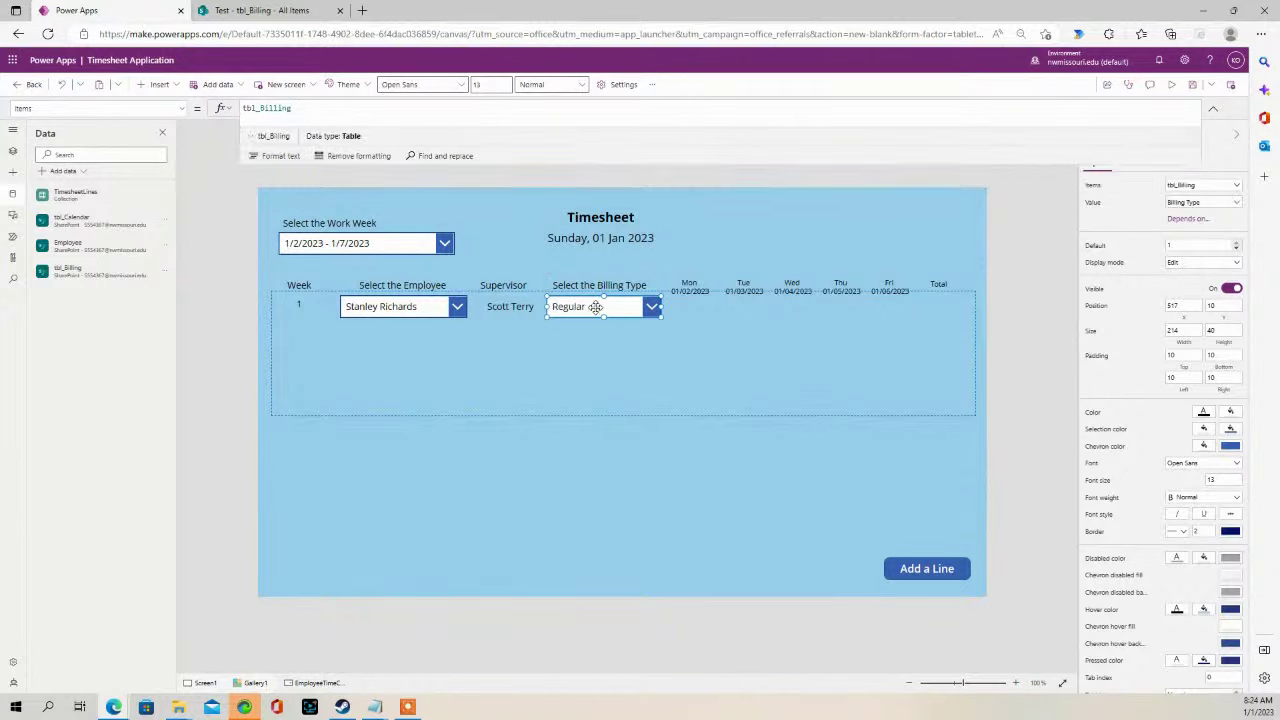
- Preview the app, verify the Billing Type dropdown lists Regular through Holiday, and close preview
left_click(1172, 84)
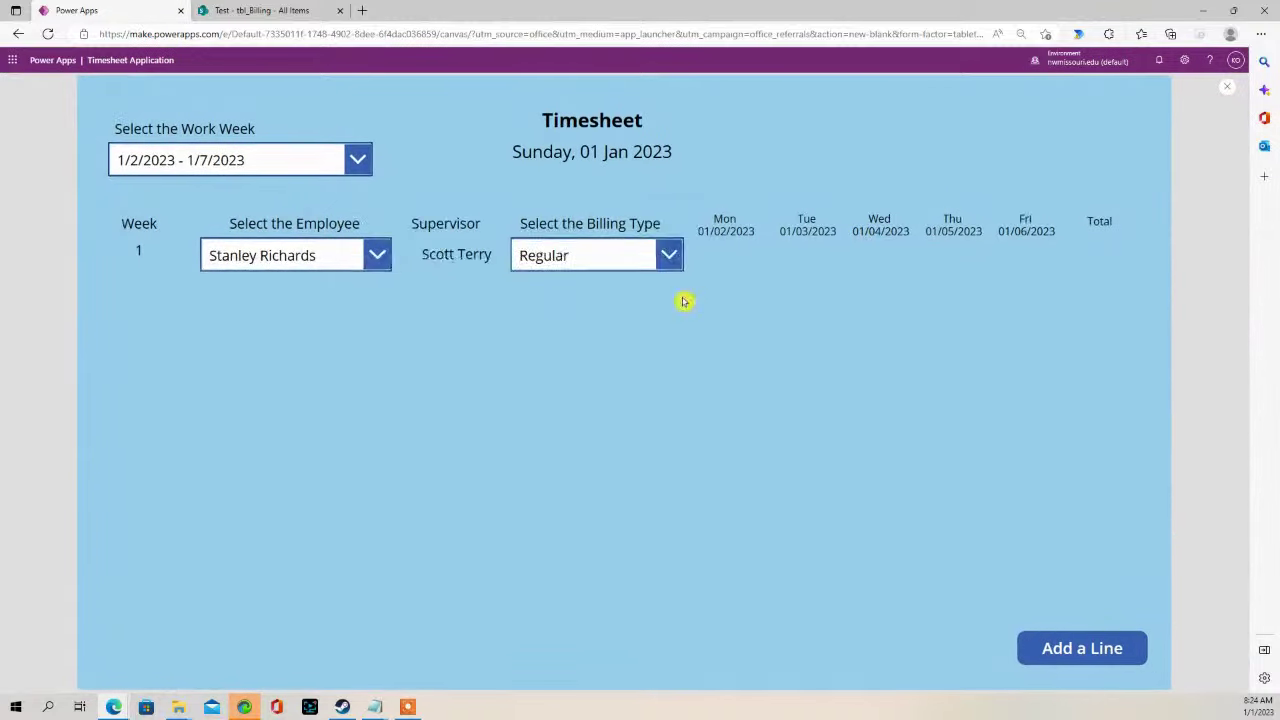
left_click(666, 254)
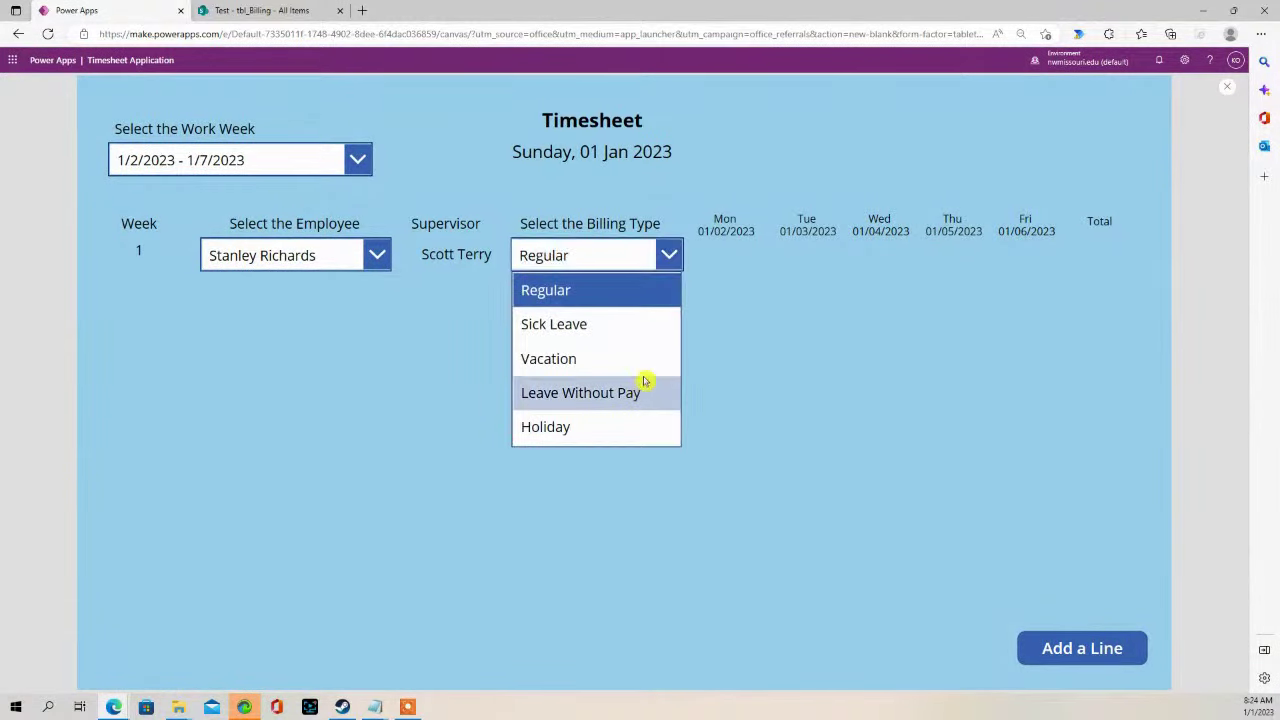
left_click(1229, 90)
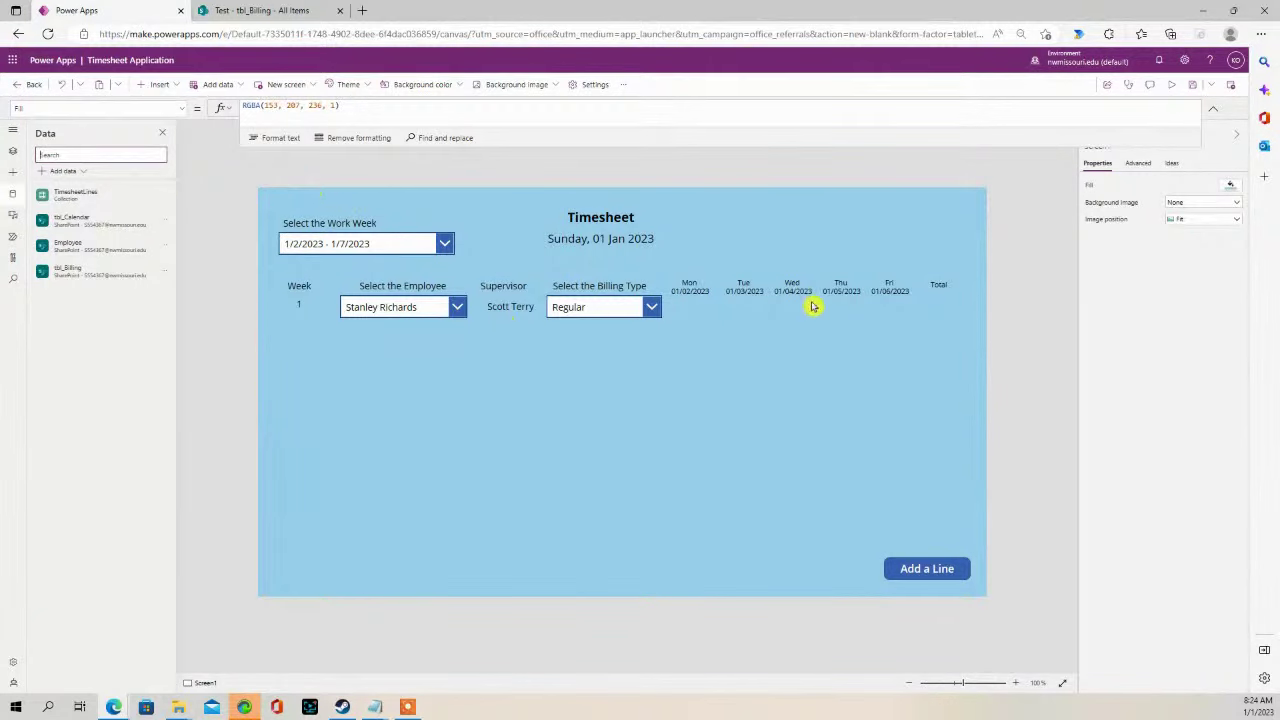
- Insert a text label into Gallery1's row under the Mon column, then reselect the gallery
left_click(174, 85)
left_click(175, 220)
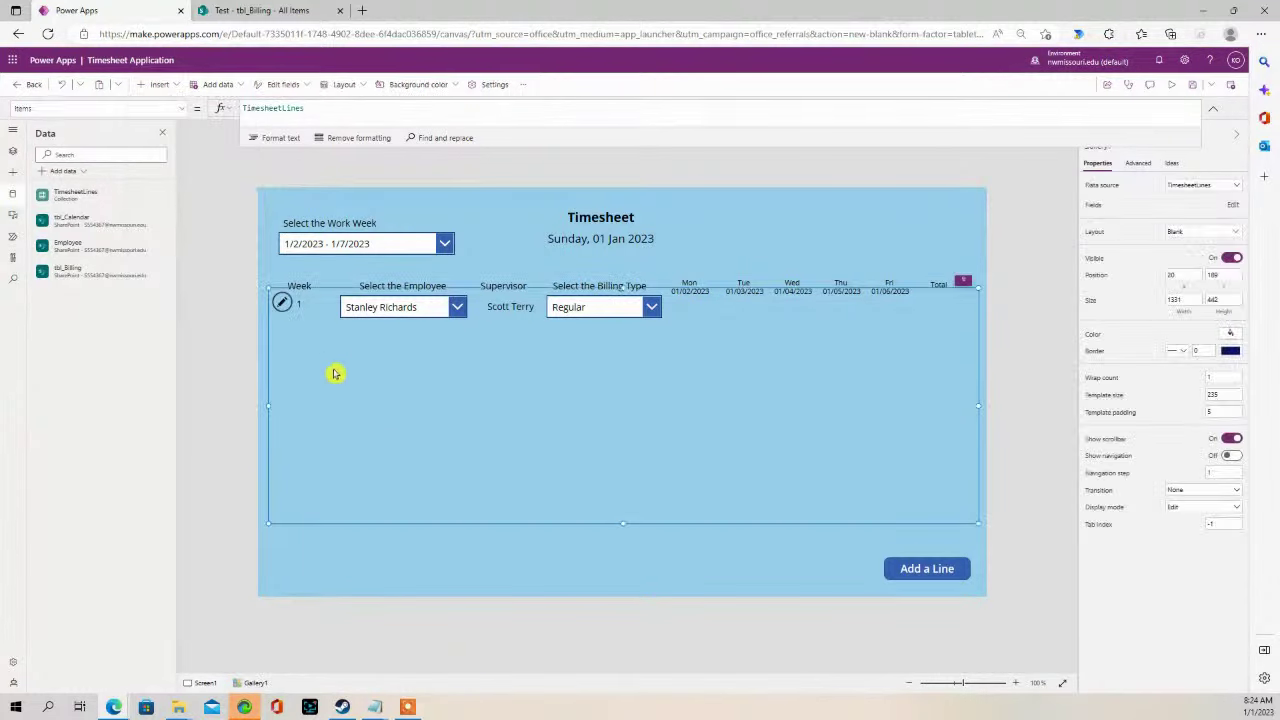
left_click(283, 302)
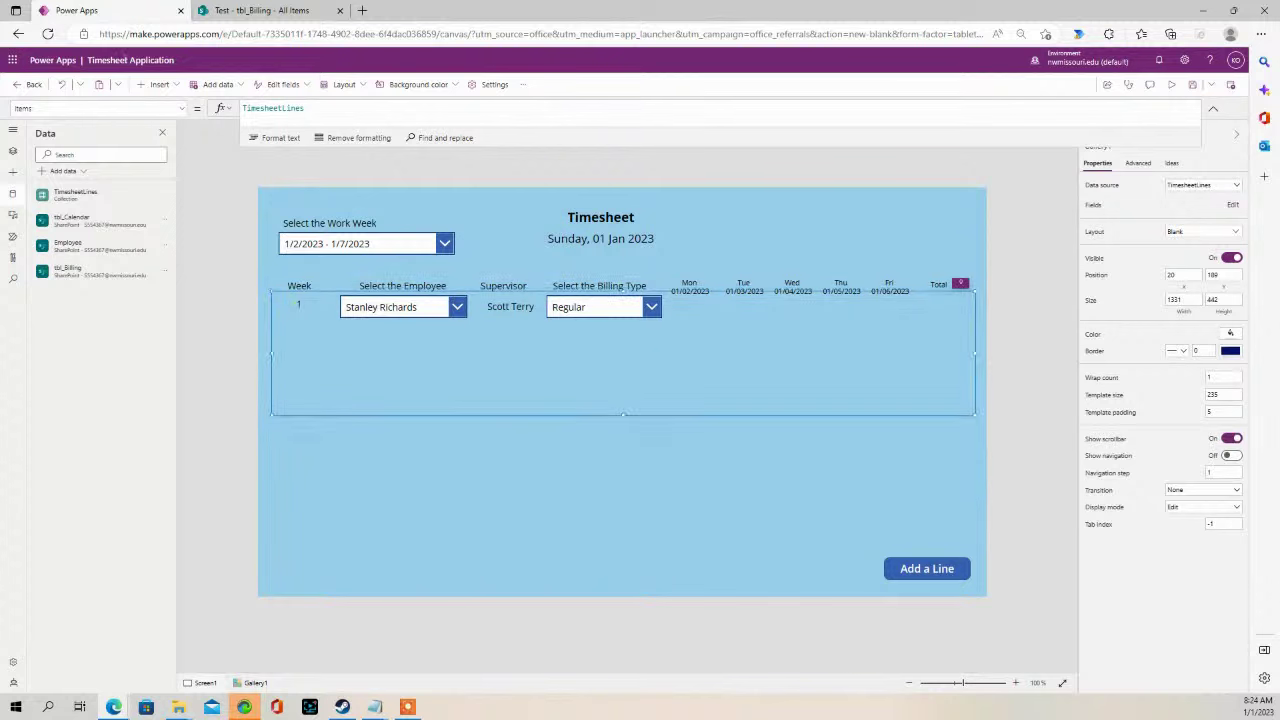
left_click(172, 85)
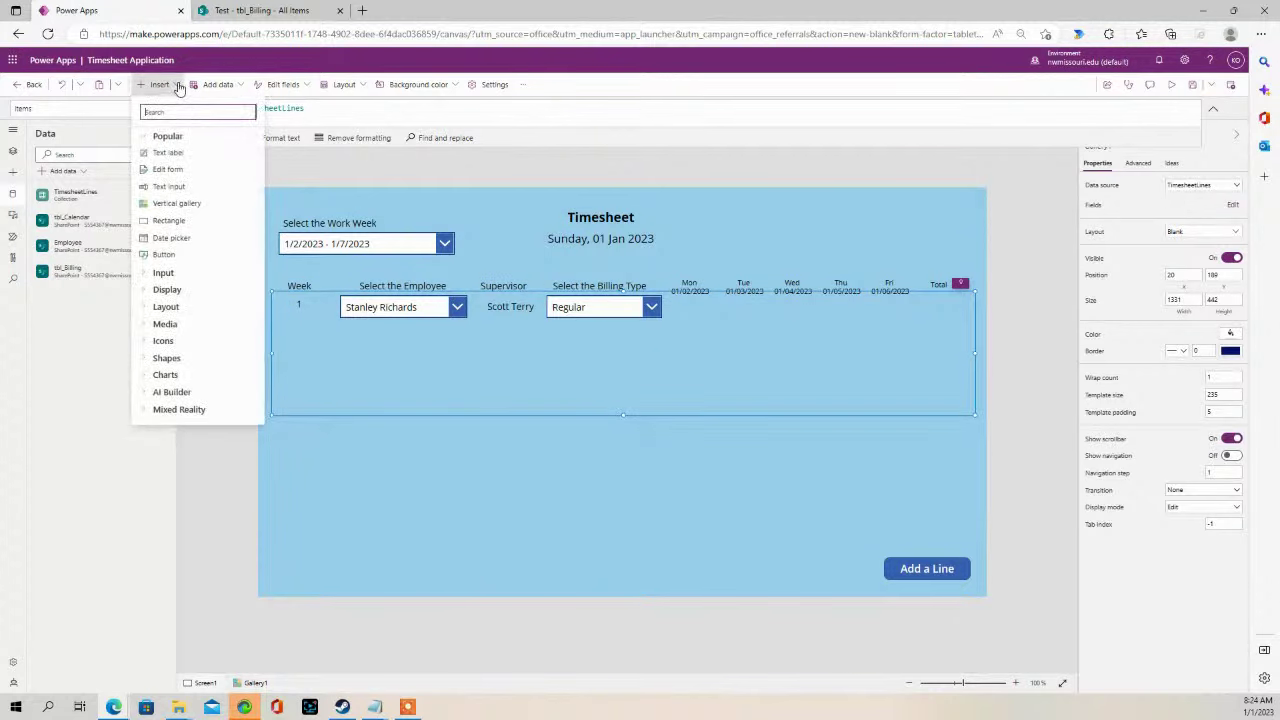
left_click(181, 153)
left_click_drag(355, 318, 646, 336)
left_click_drag(766, 335, 713, 312)
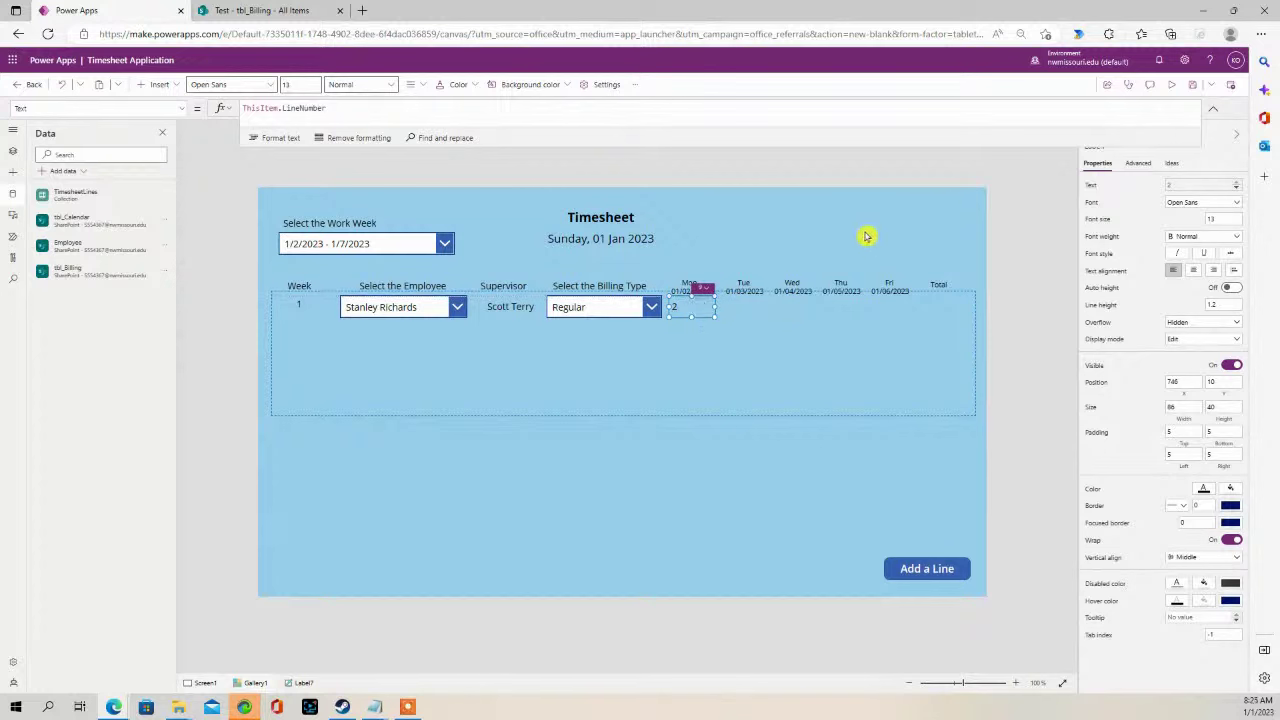
left_click(812, 298)
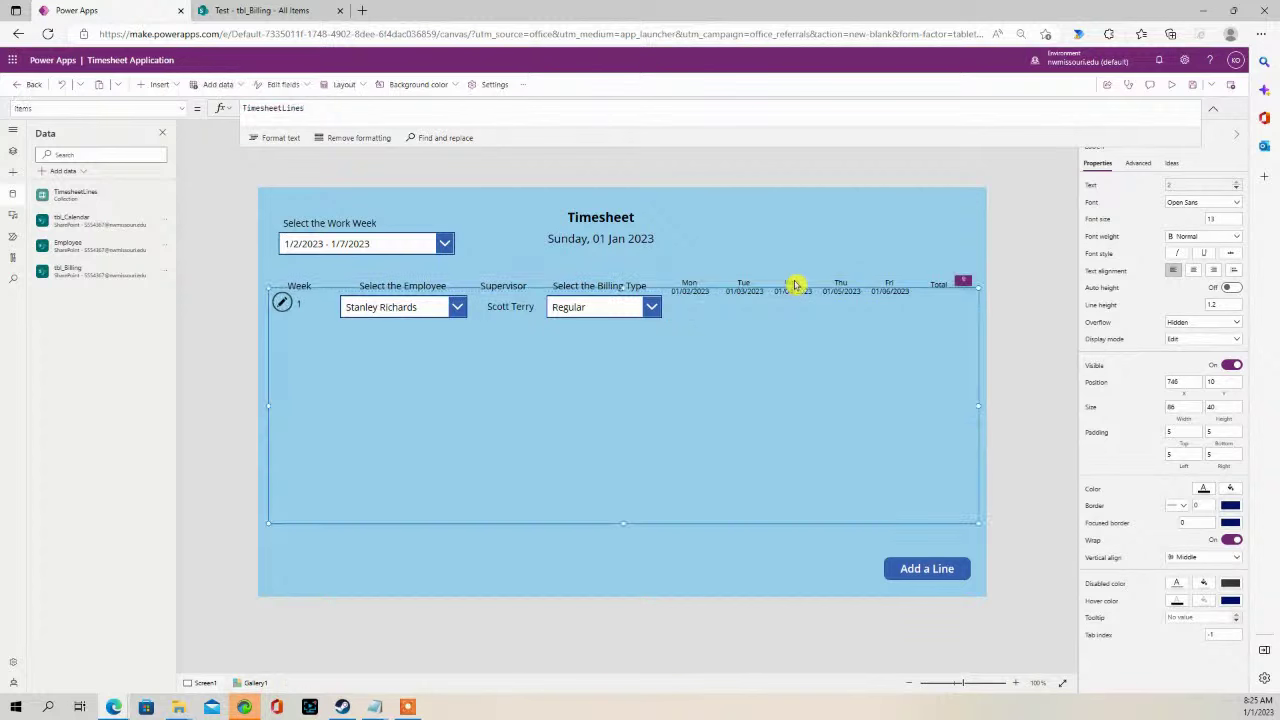
left_click(175, 86)
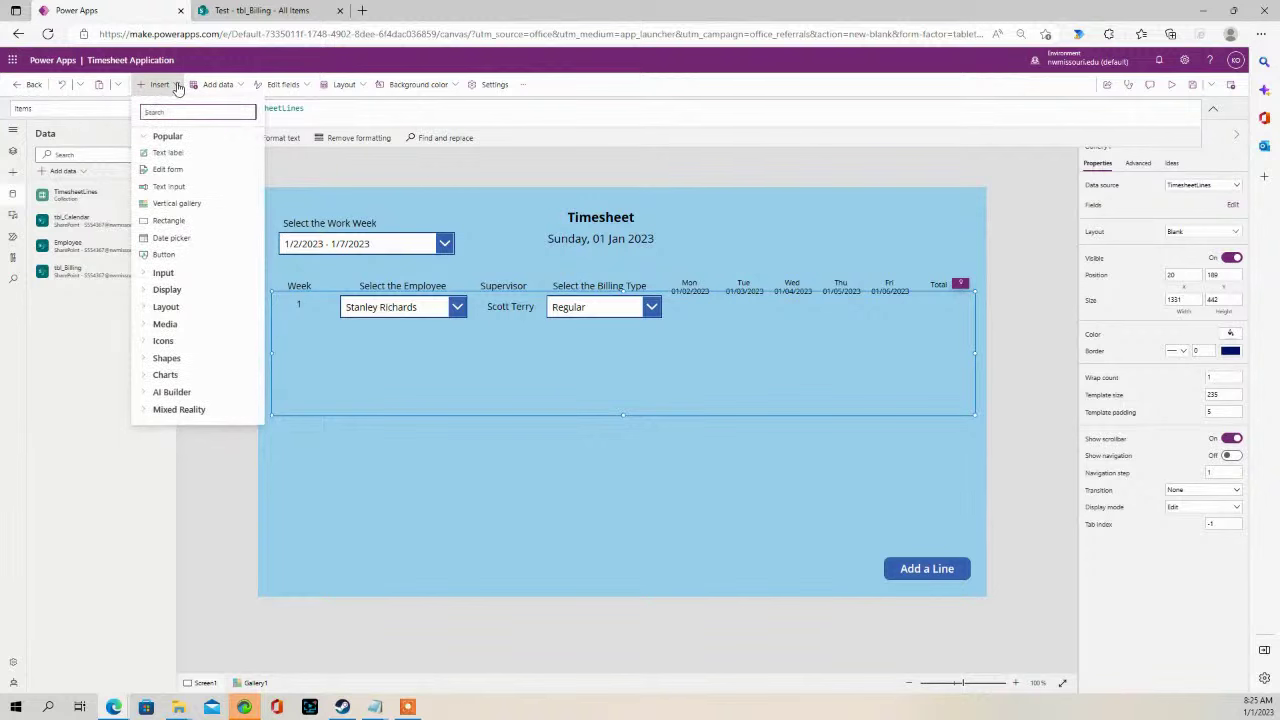
- Add a text input with an empty Default under the Mon column of the gallery row
left_click(182, 275)
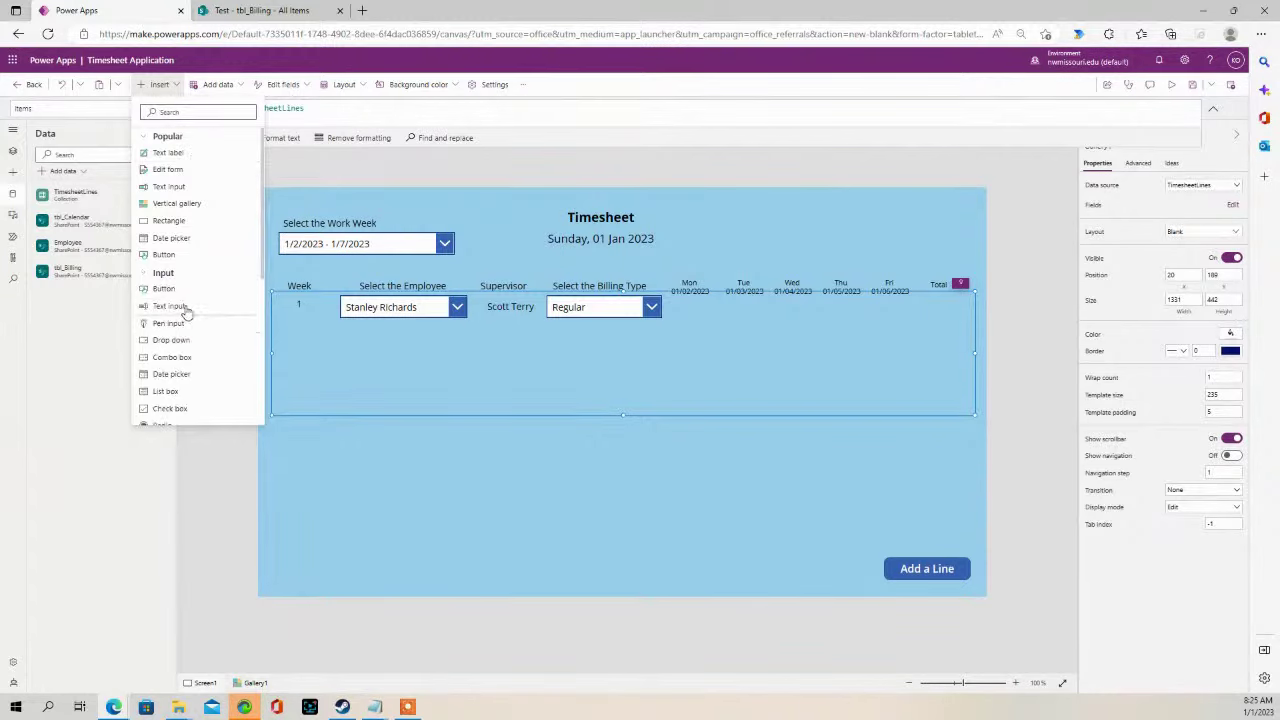
left_click(172, 306)
left_click_drag(417, 314, 720, 306)
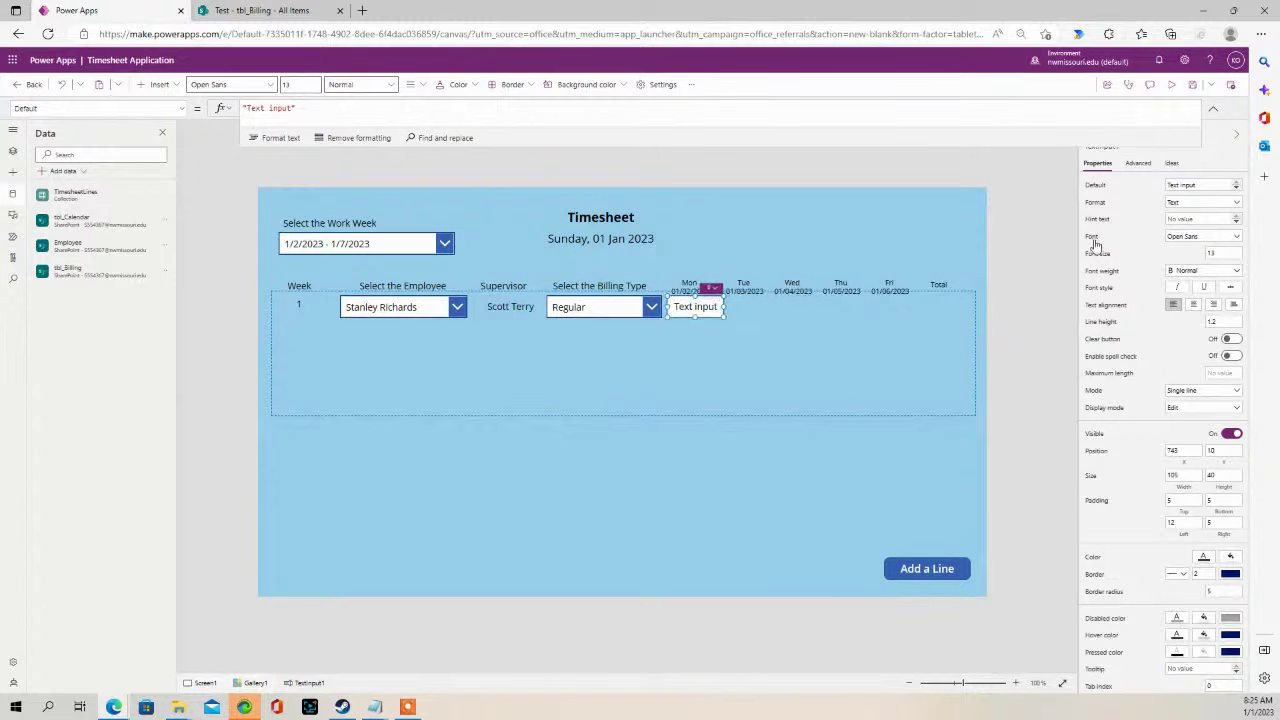
left_click_drag(1212, 185, 1042, 190)
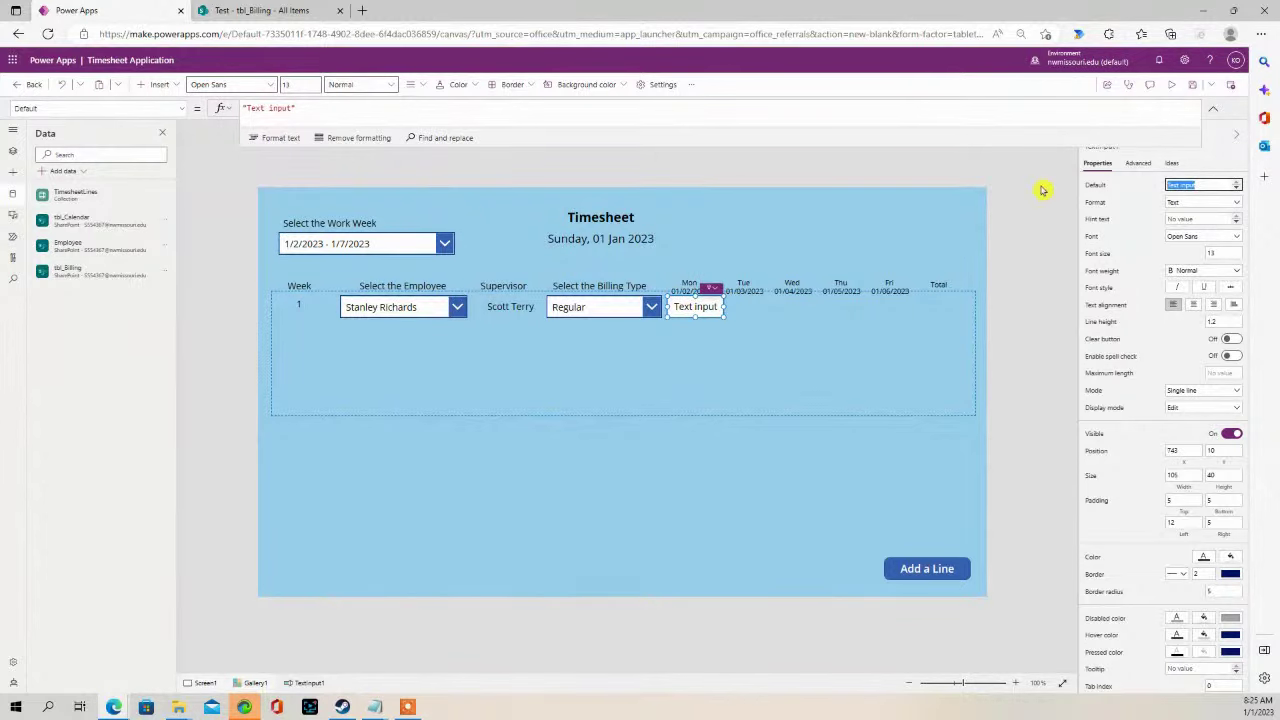
key("BackSpace")
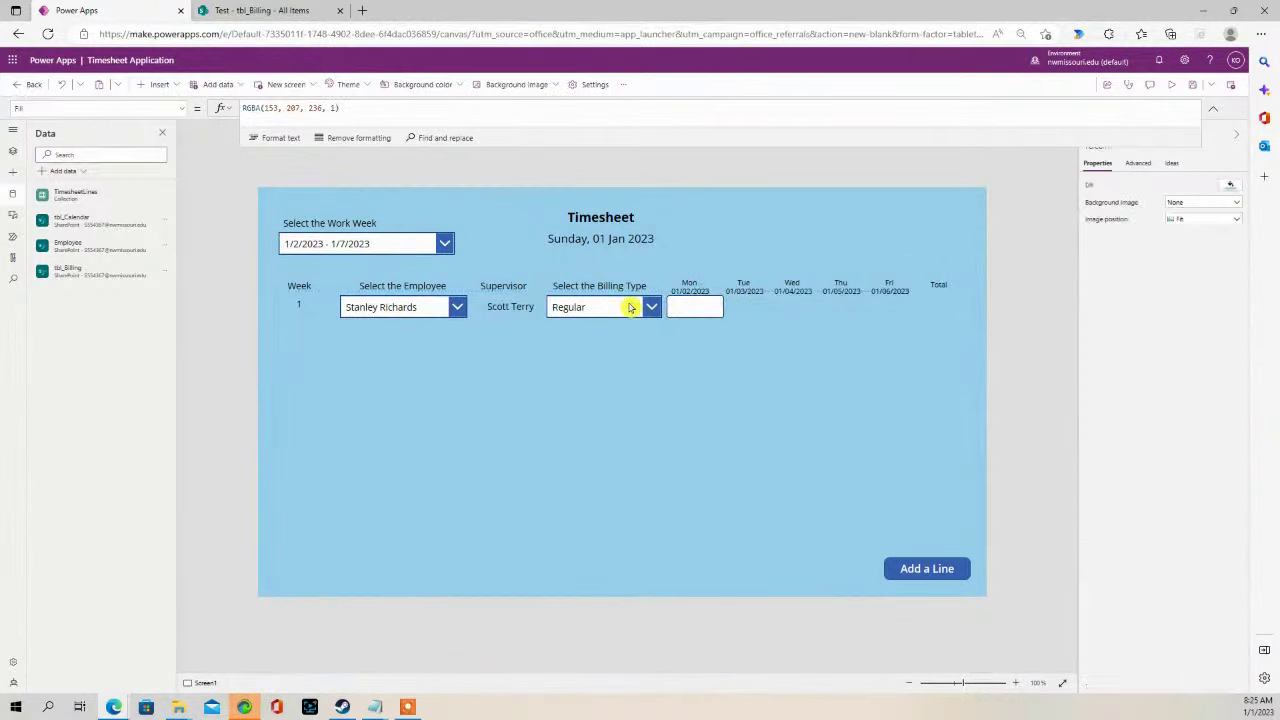
left_click_drag(697, 308, 681, 307)
- Copy the Mon input and paste copies under Tue, Wed, Thu, plus a fifth in the row
left_click(697, 307)
key("ctrl+c")
left_click(777, 328)
key("ctrl+v")
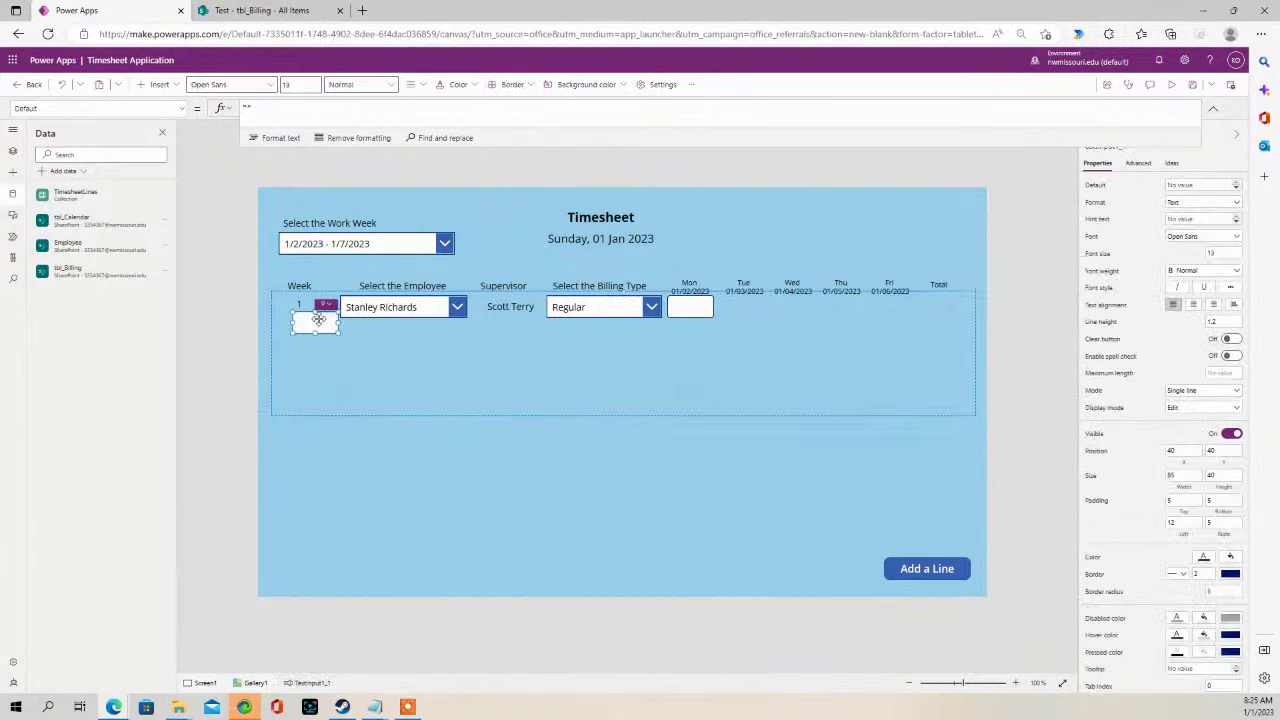
left_click_drag(318, 322, 751, 309)
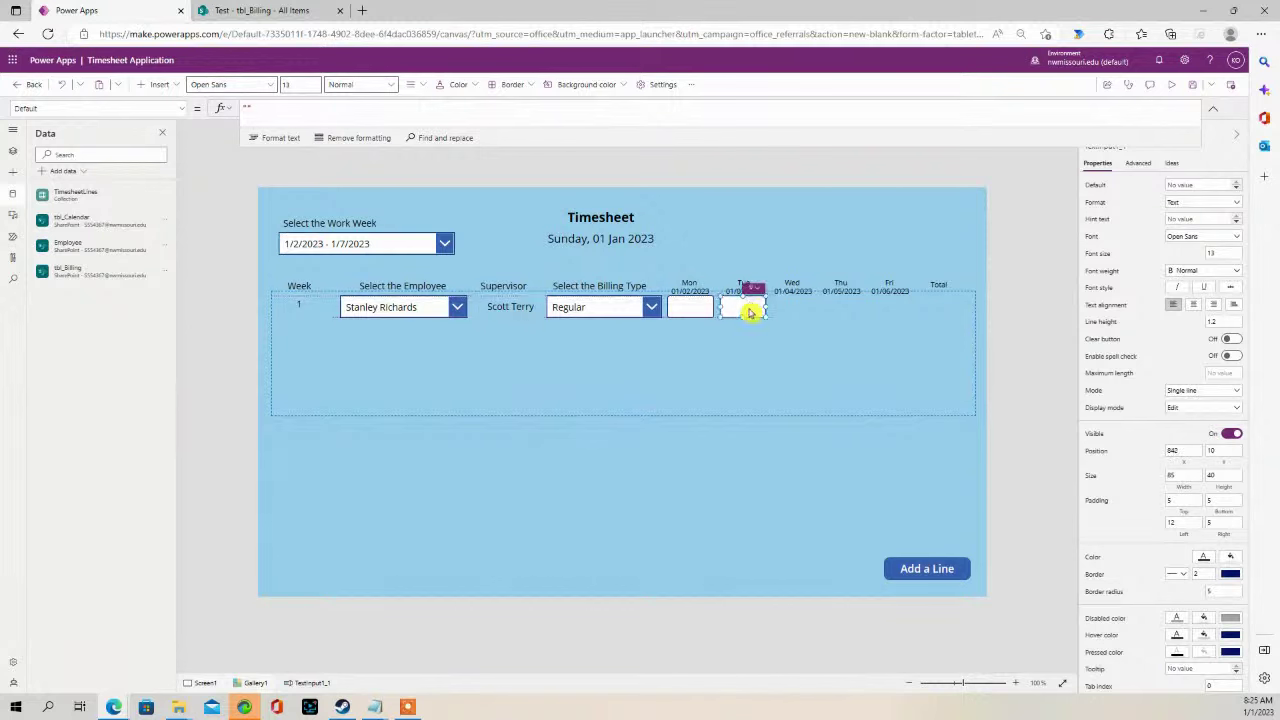
key("ctrl+v")
left_click_drag(297, 332, 799, 309)
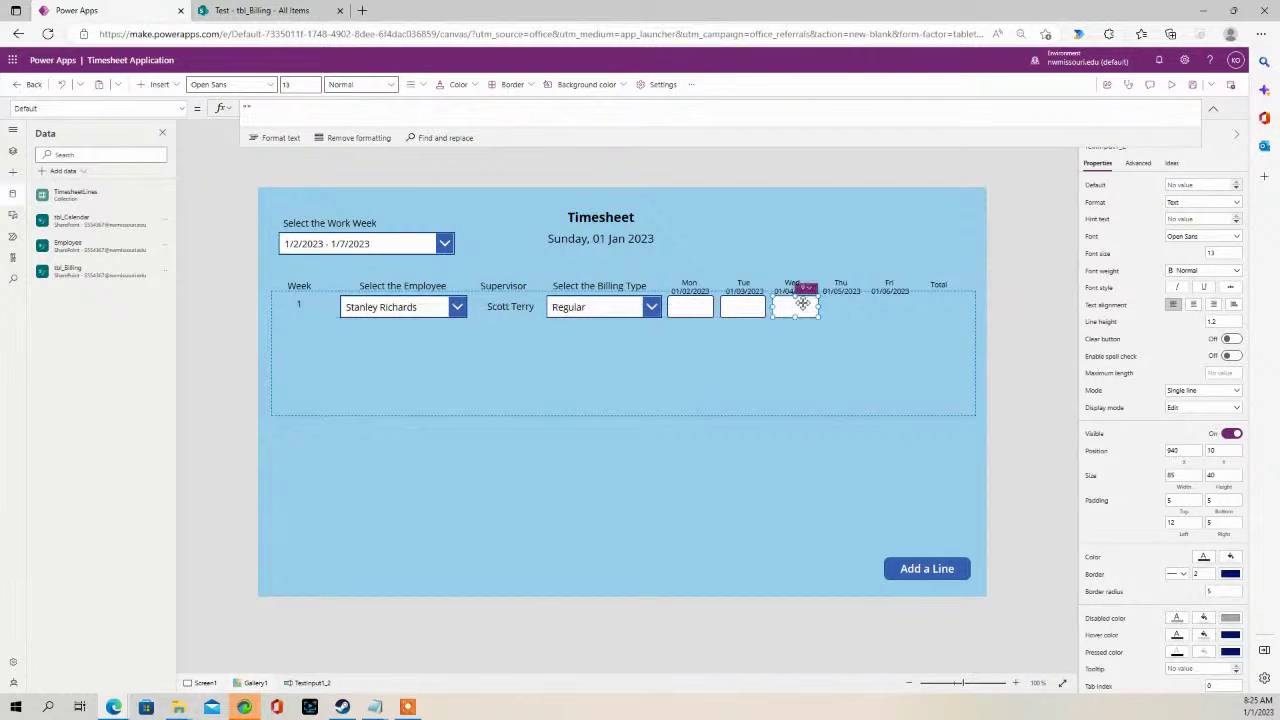
key("ctrl+v")
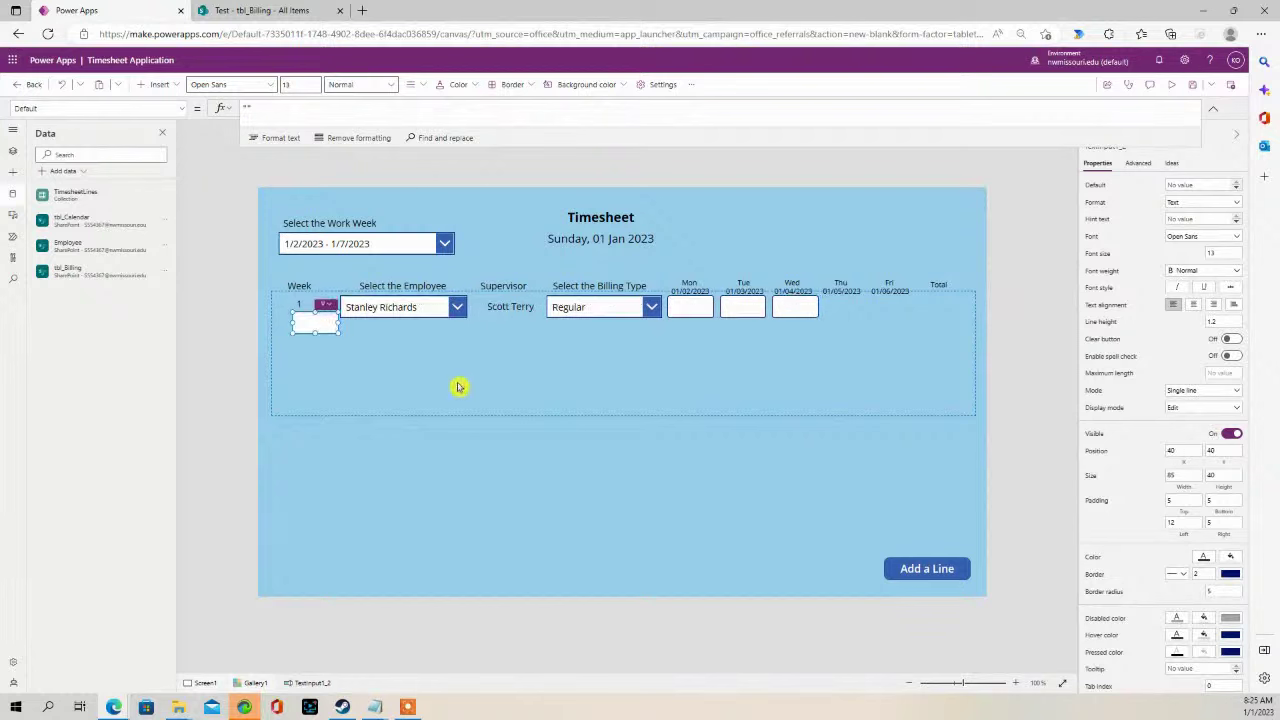
left_click_drag(314, 317, 848, 310)
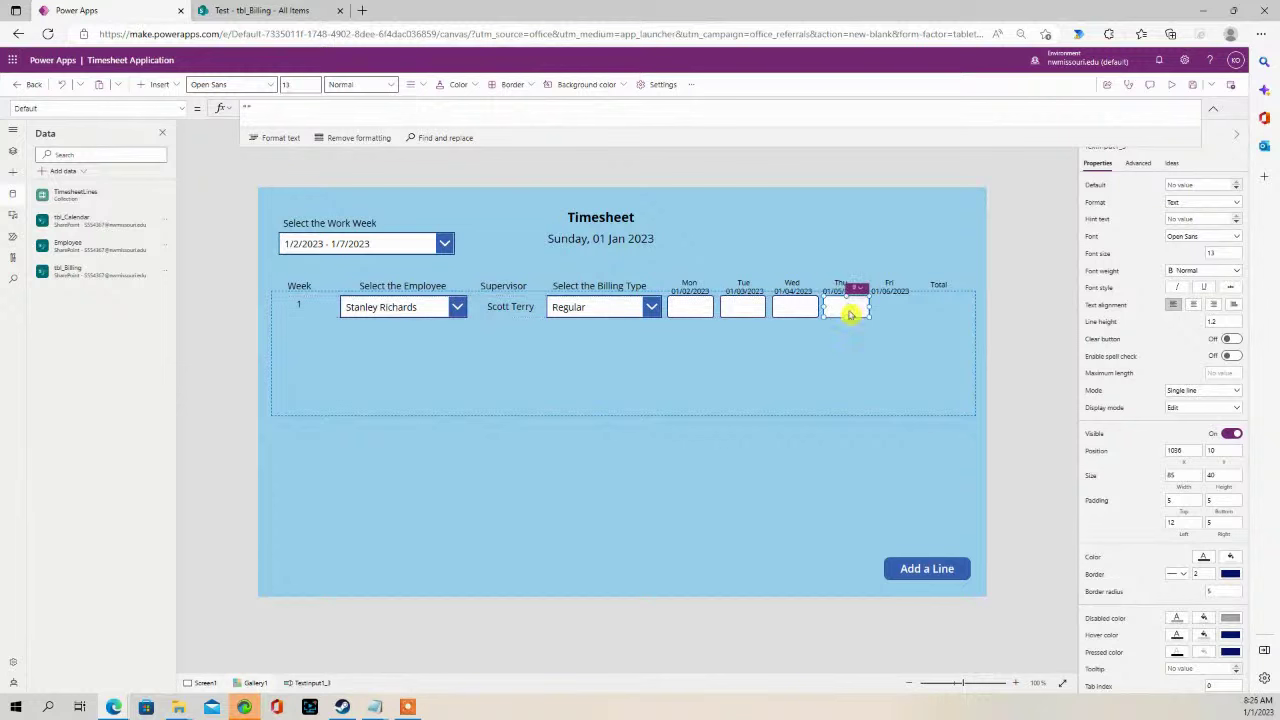
key("ctrl+v")
left_click_drag(309, 322, 886, 307)
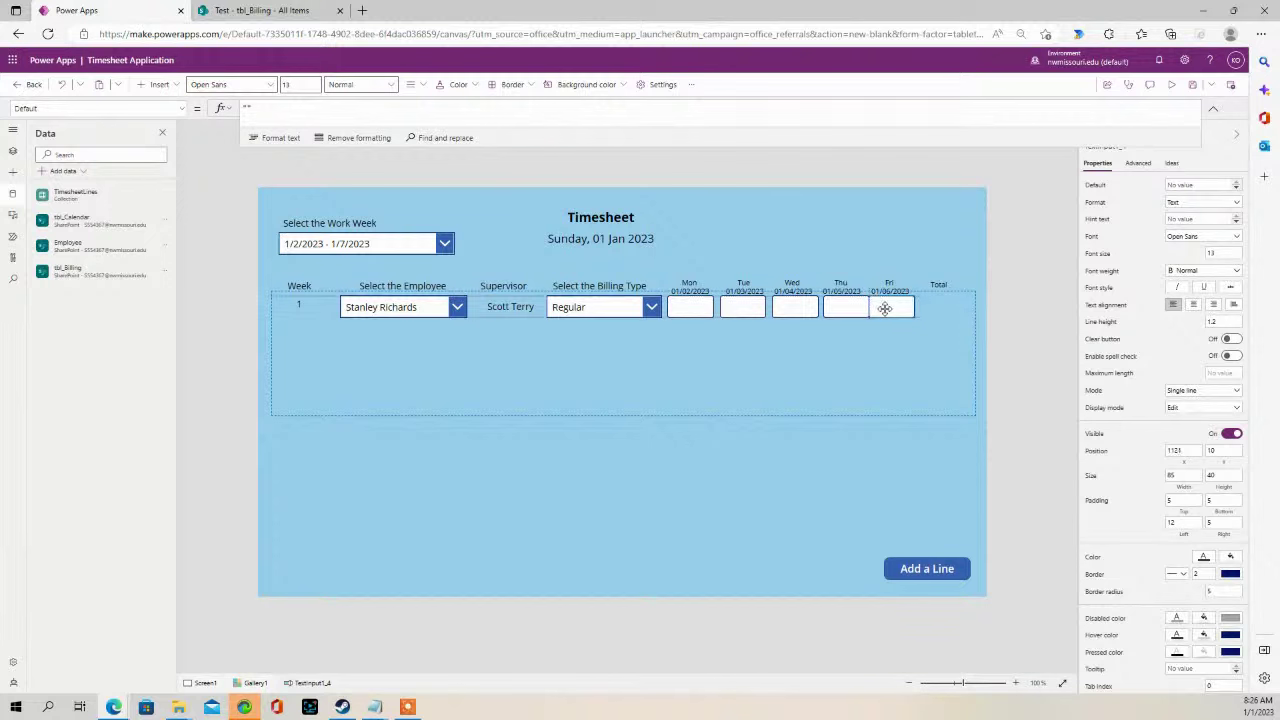
- Align the Thu and Fri hour inputs and delete an extra pasted text input
left_click(845, 307)
left_click_drag(840, 307, 842, 307)
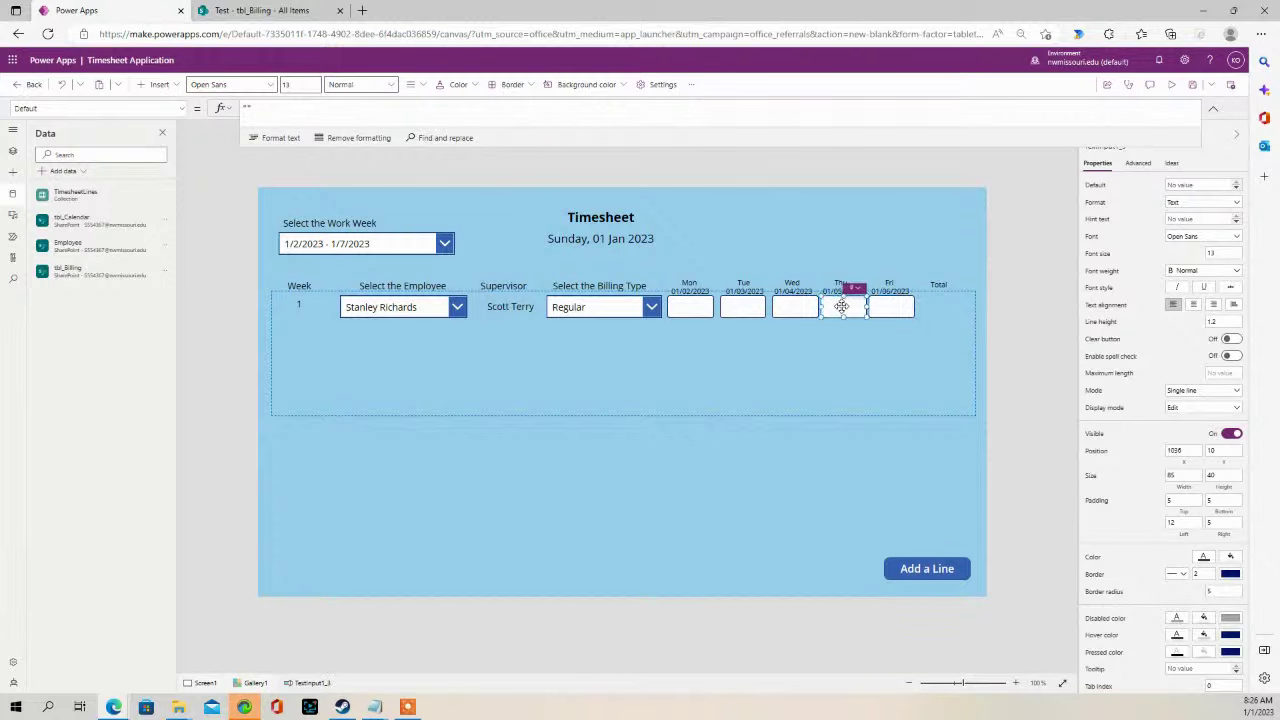
left_click(851, 300)
left_click(897, 307)
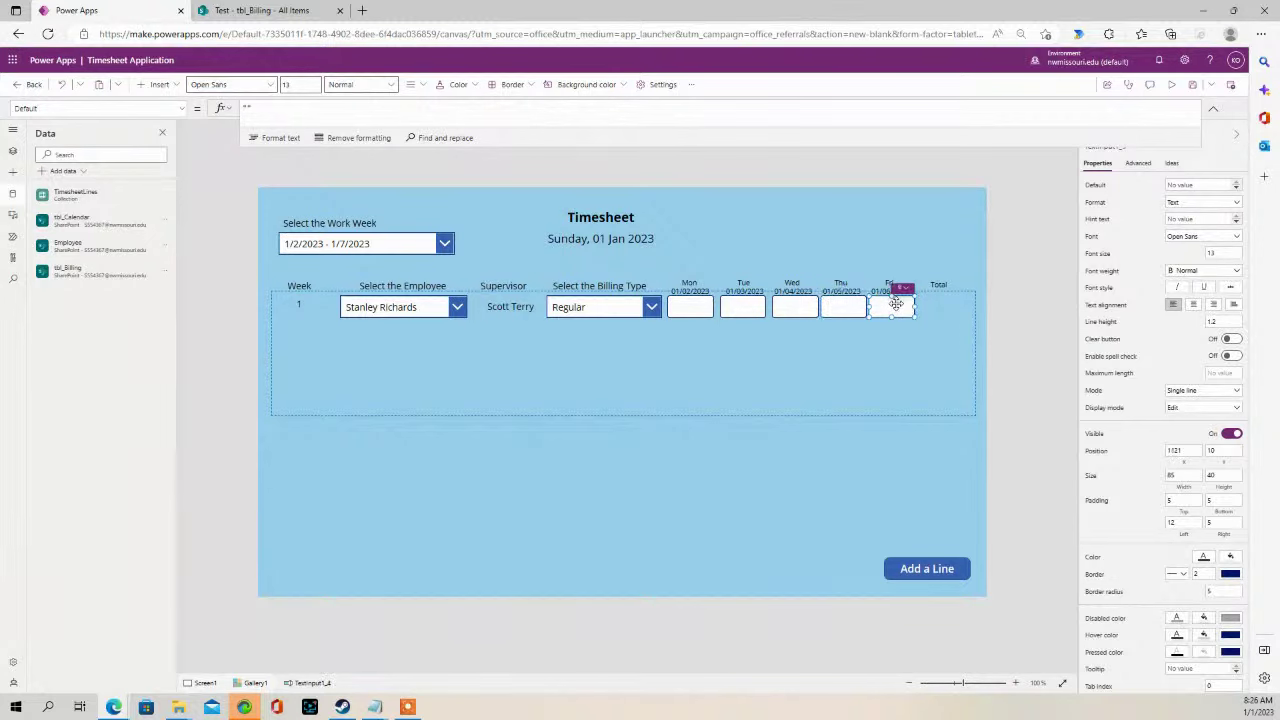
left_click(874, 349)
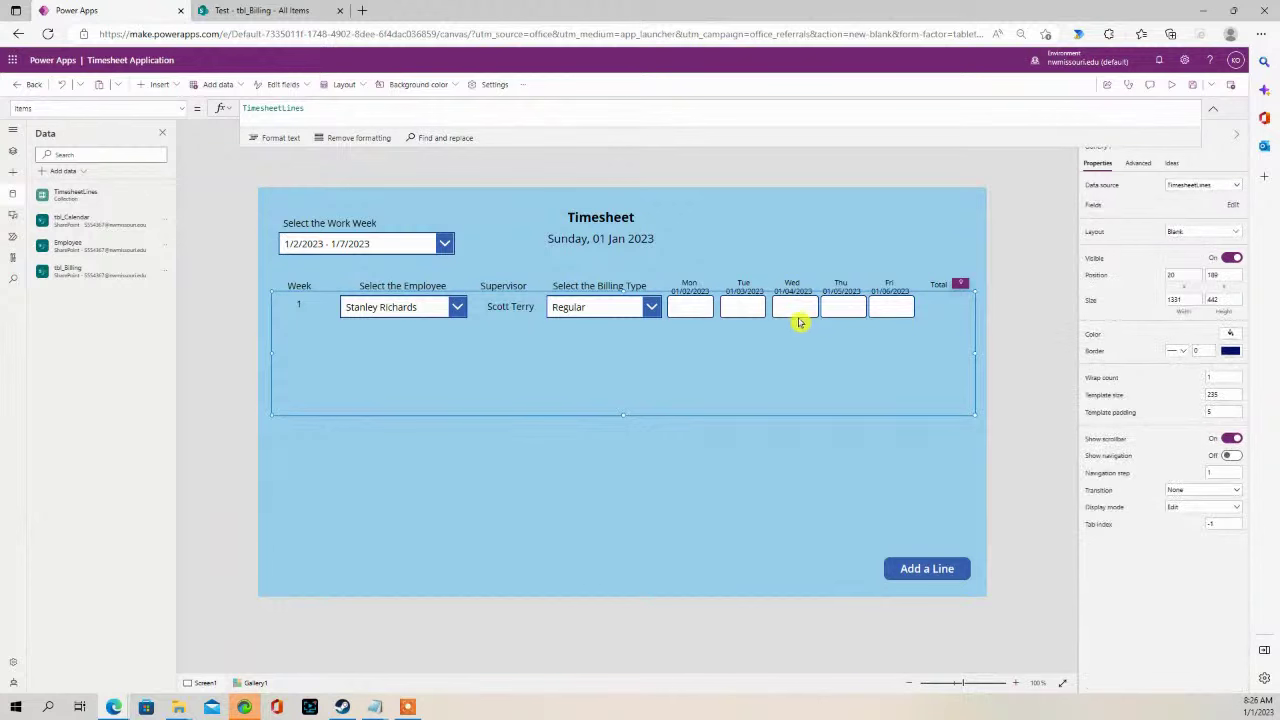
key("ctrl+v")
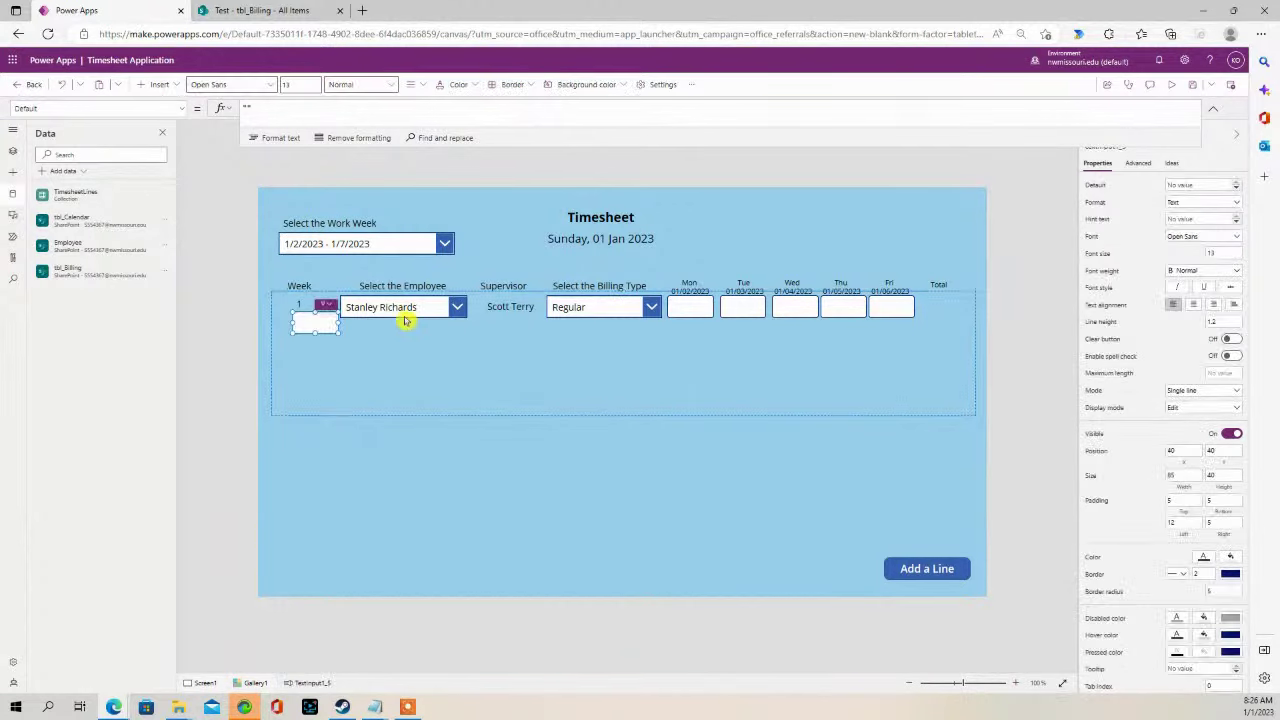
key("Delete")
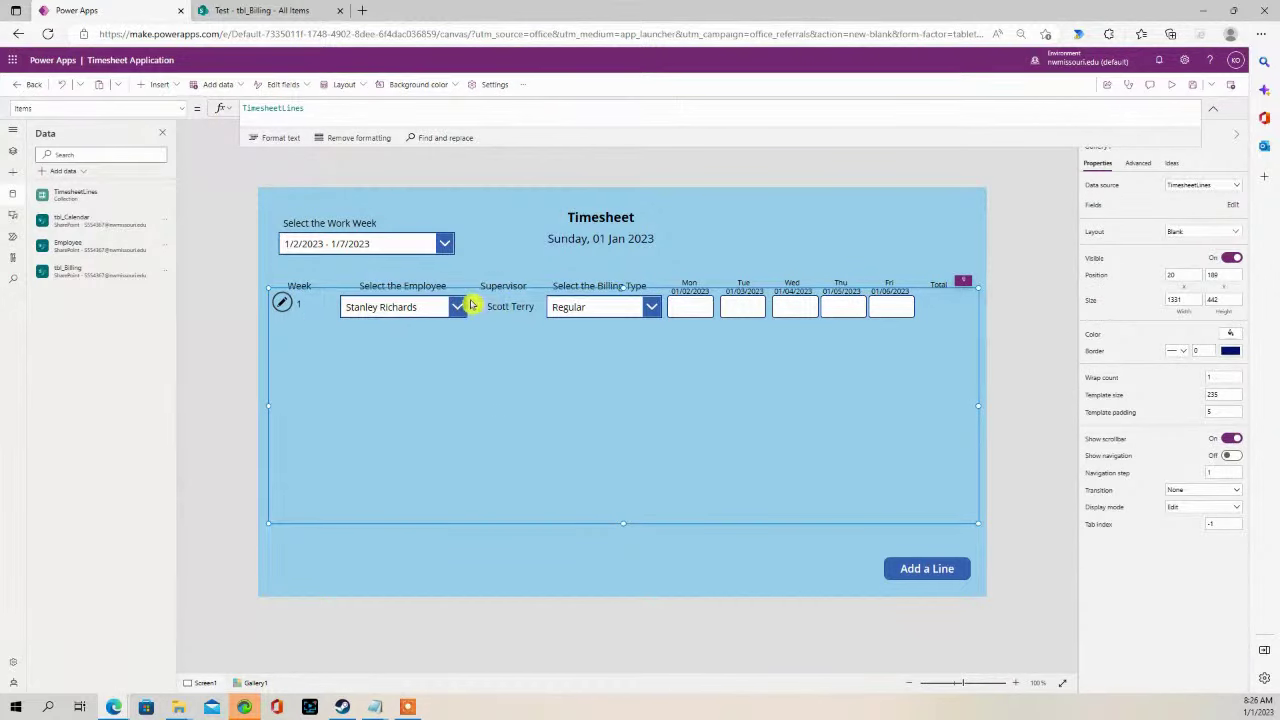
- Add a text label under the Total column and clear its ThisItem.LineNumber text
left_click(508, 306)
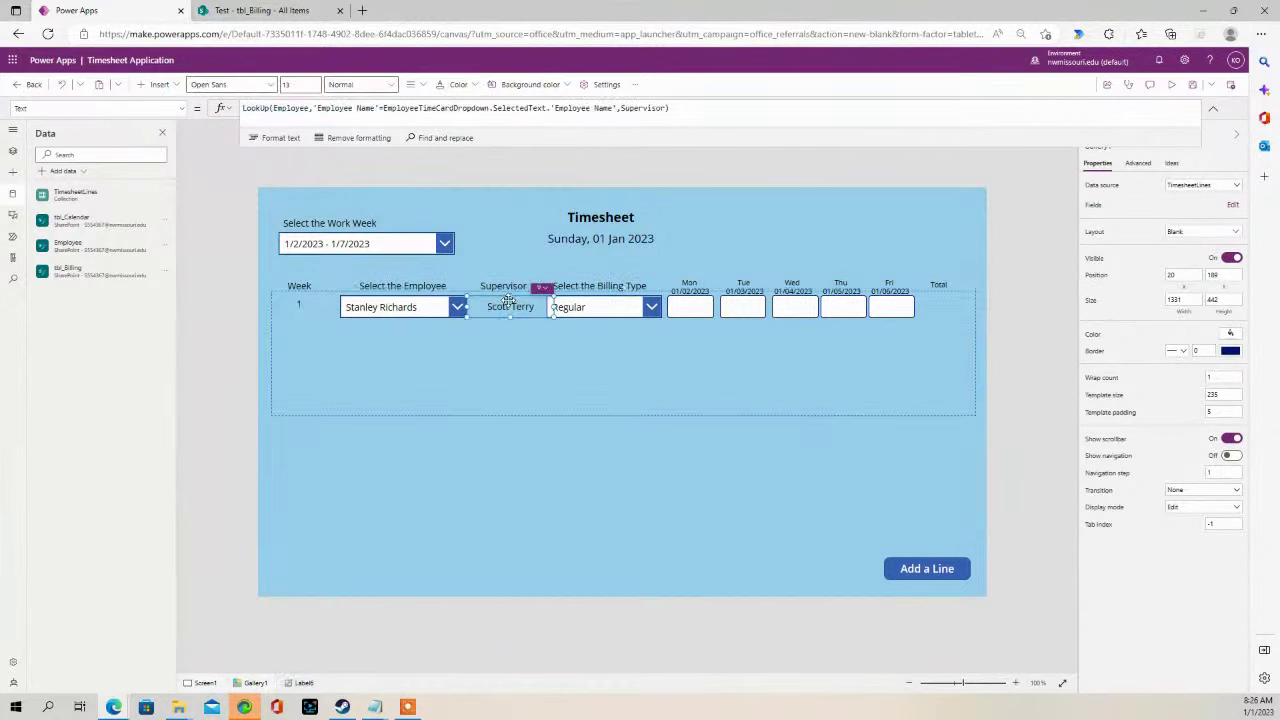
left_click(175, 87)
left_click(171, 154)
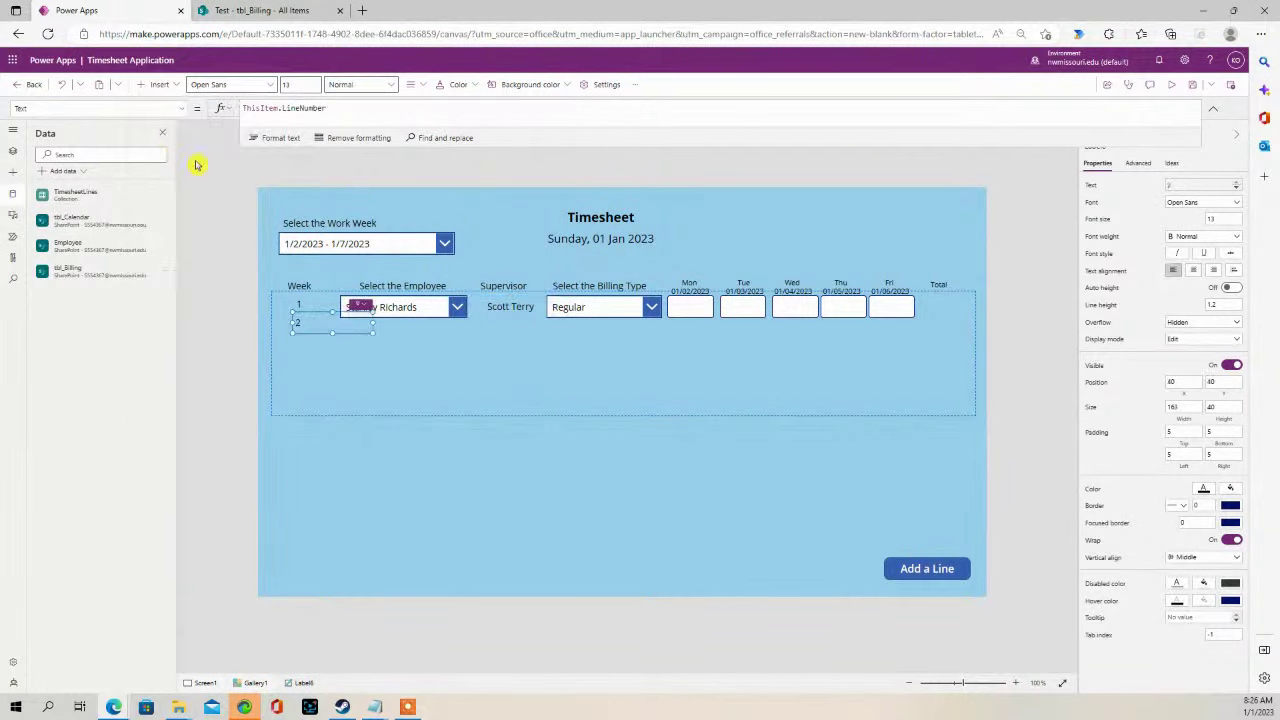
left_click_drag(322, 318, 914, 308)
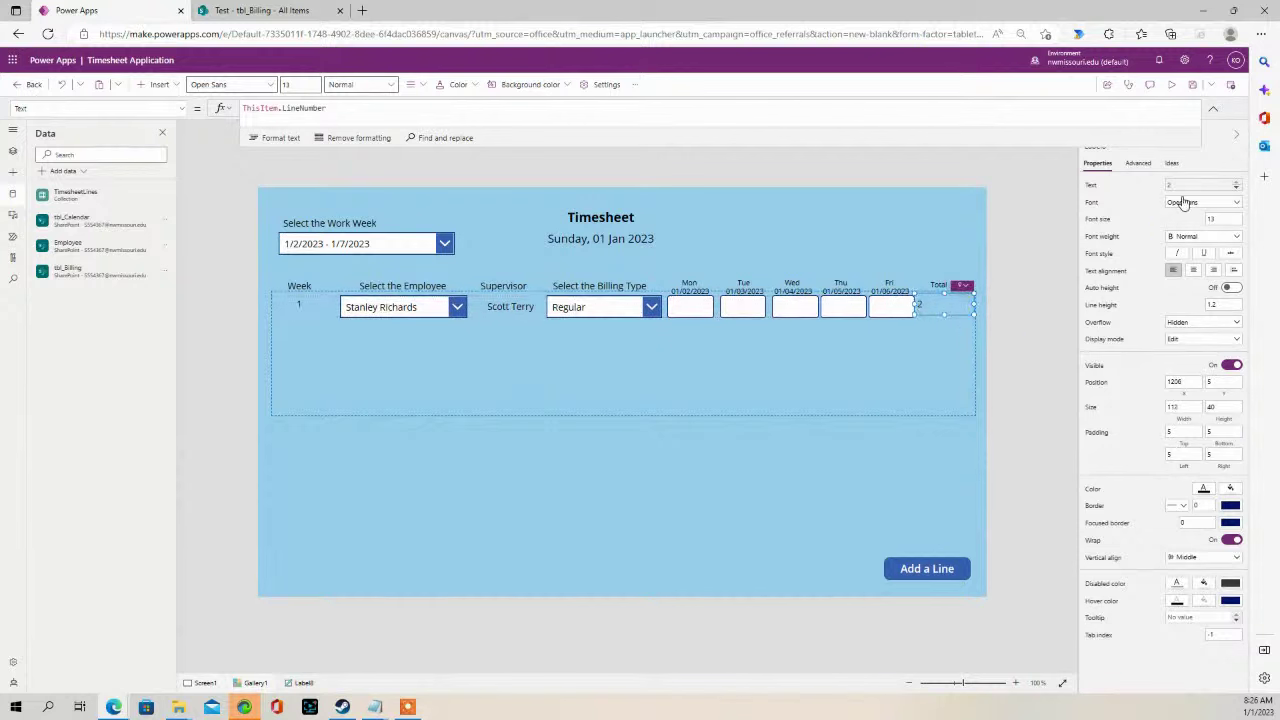
left_click_drag(328, 108, 178, 108)
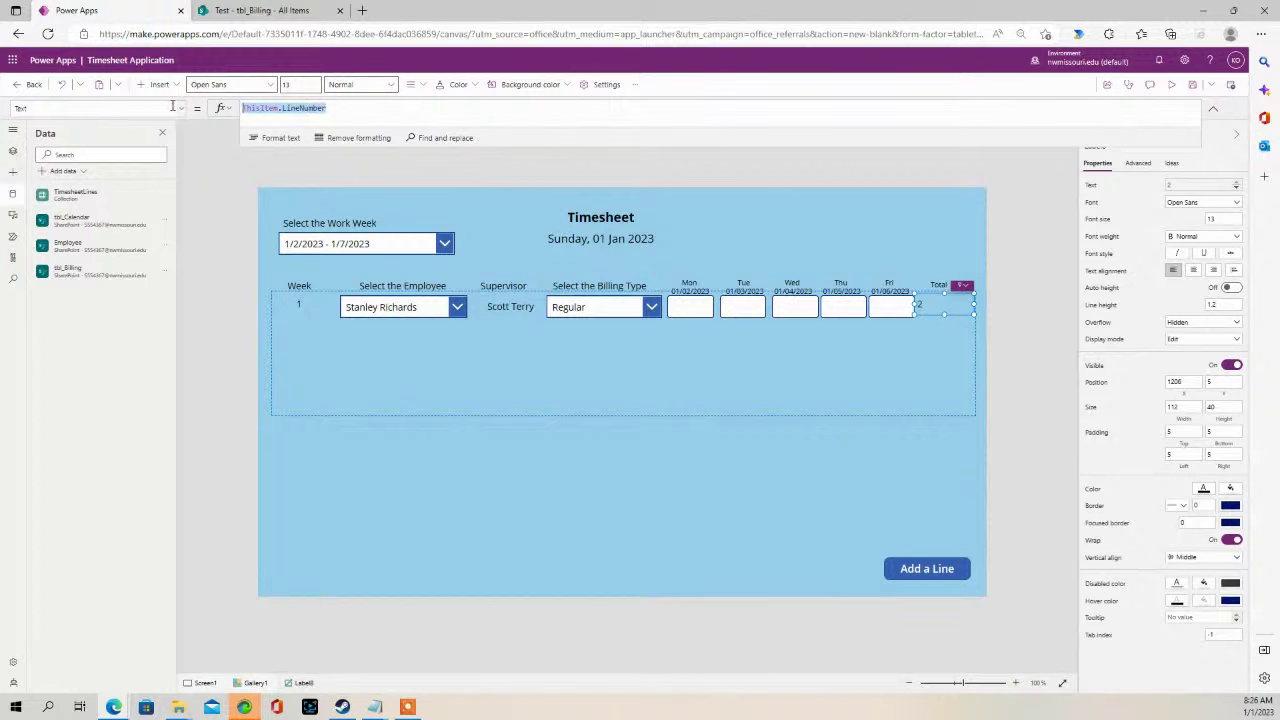
key("BackSpace")
left_click(847, 366)
left_click(943, 307)
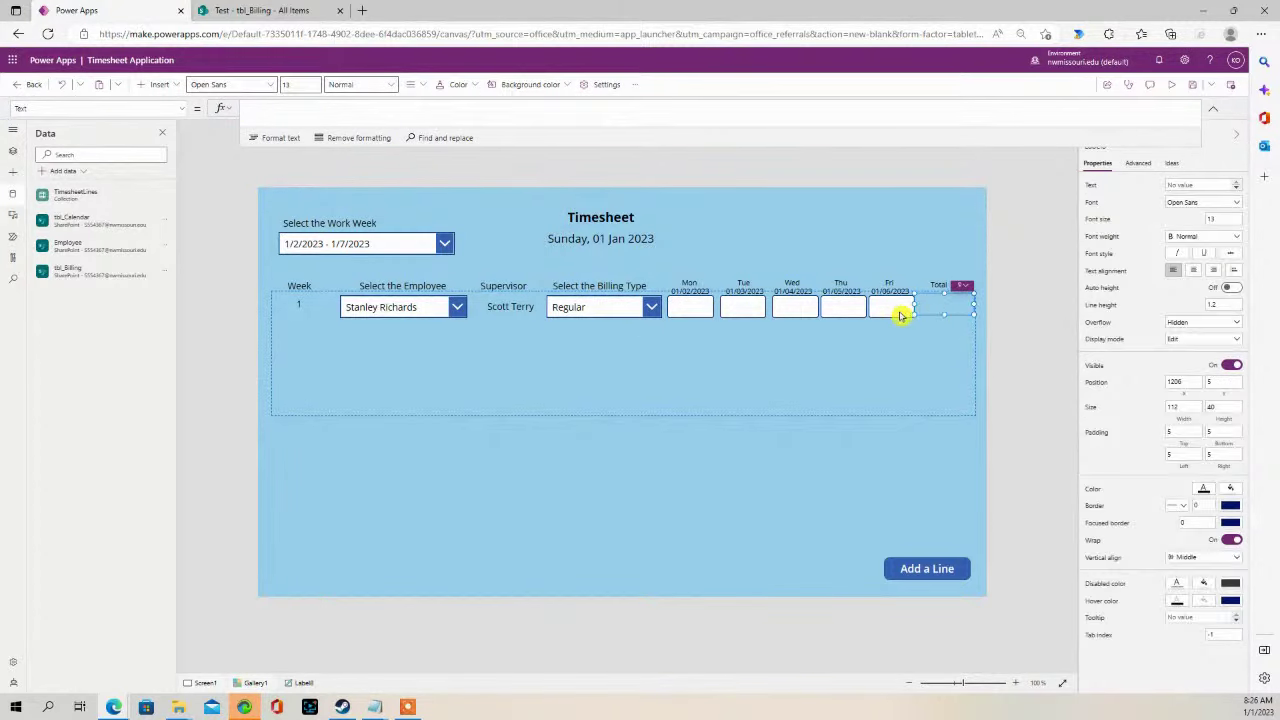
- Resize the Total label to fit its column, then select the Mon hour input
left_click_drag(915, 305, 966, 306)
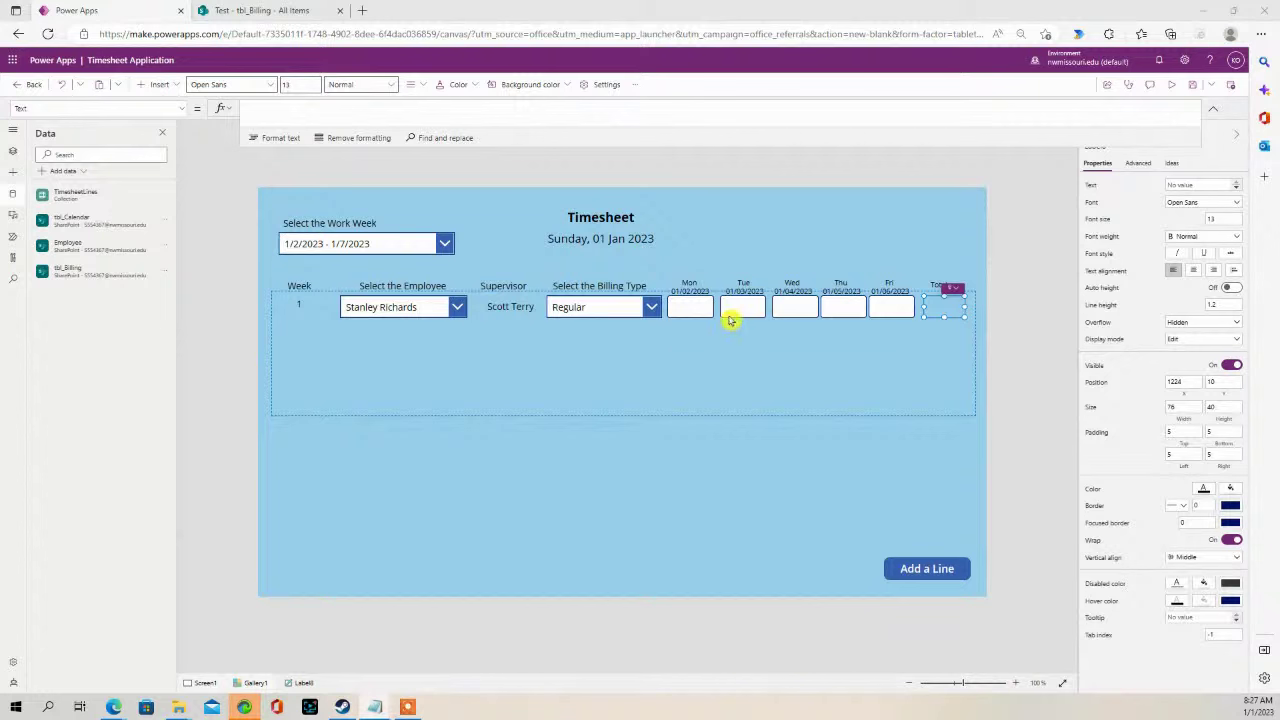
left_click(688, 306)
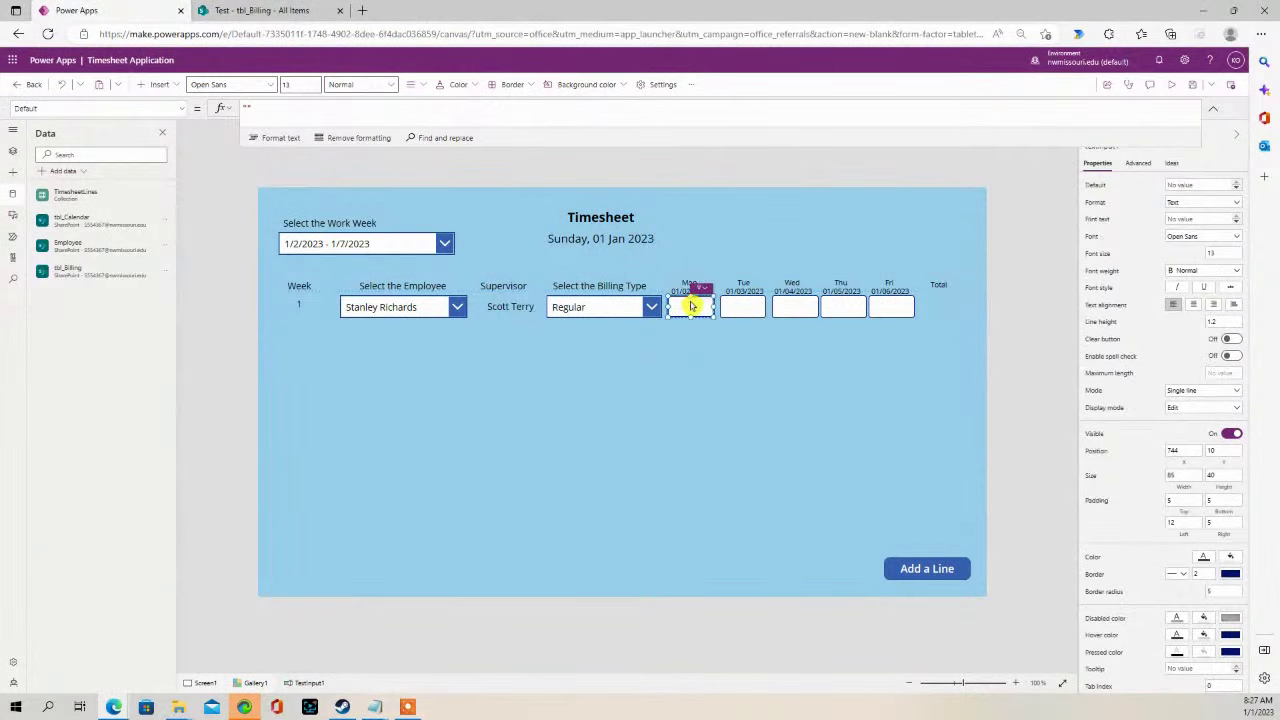
left_click(13, 172)
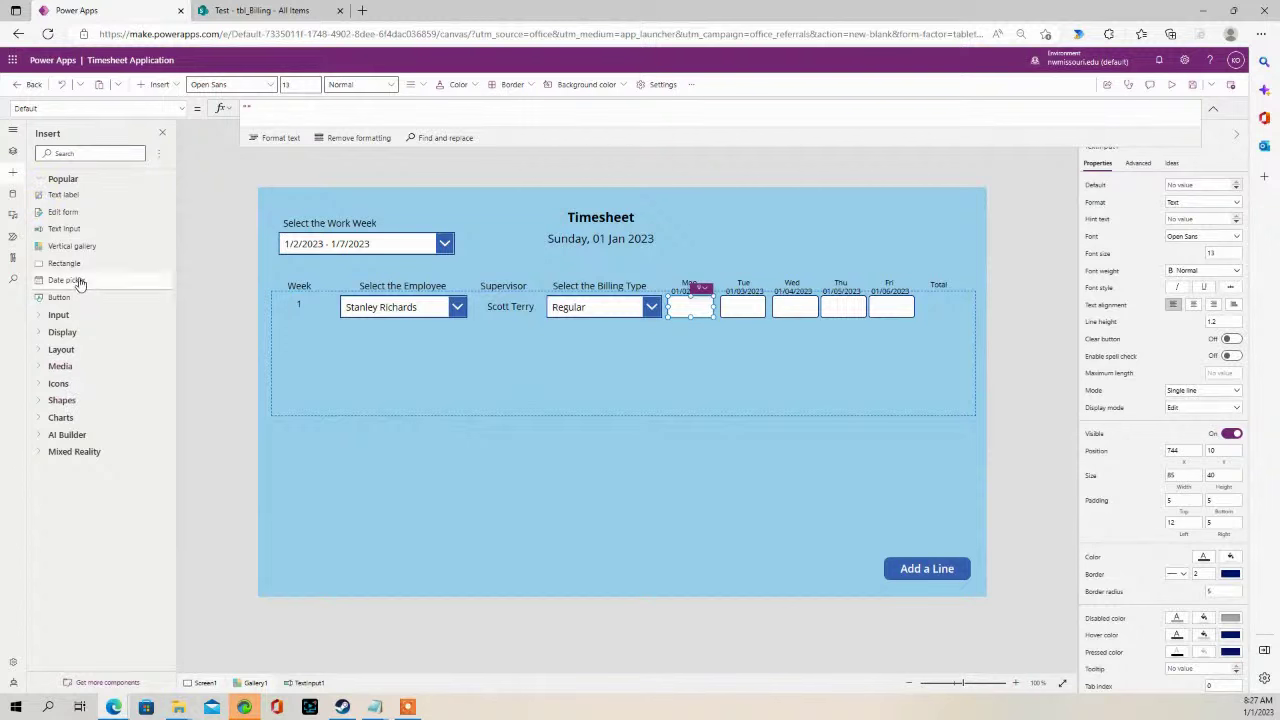
- In the Tree view, rename the Mon and Tue text inputs to MondayHours and TuesdayHours
left_click(13, 151)
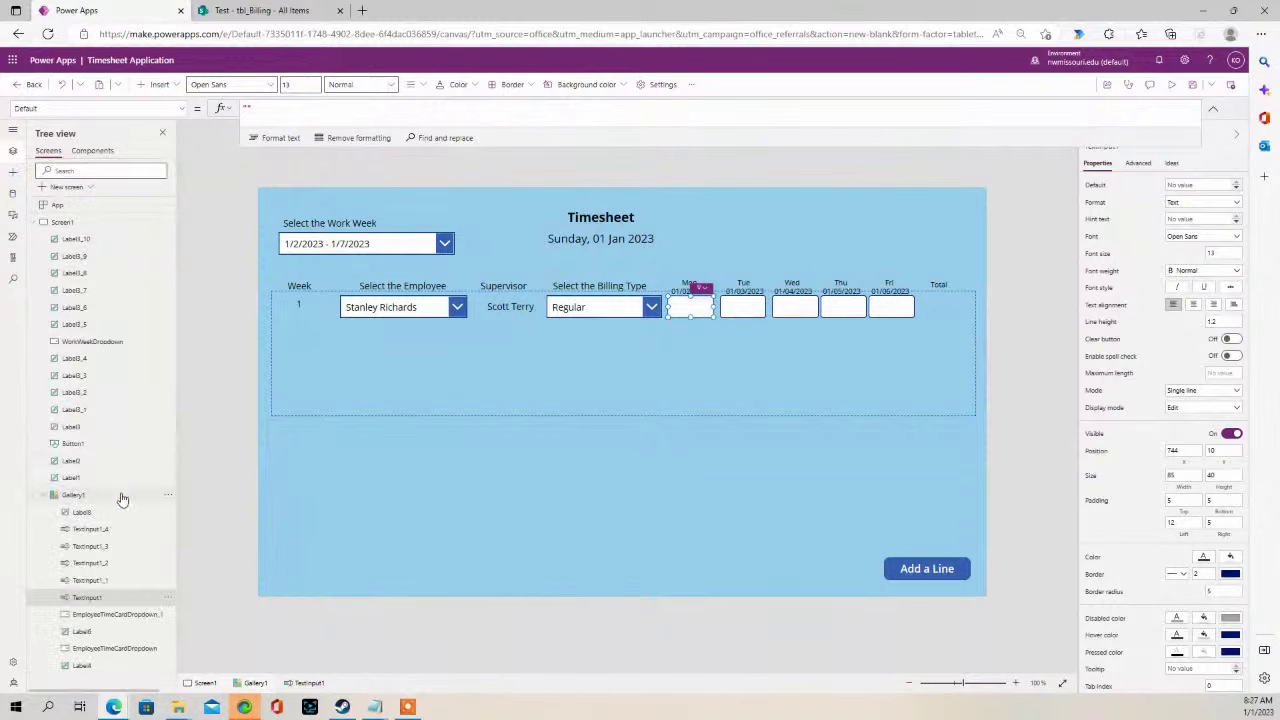
double_click(100, 597)
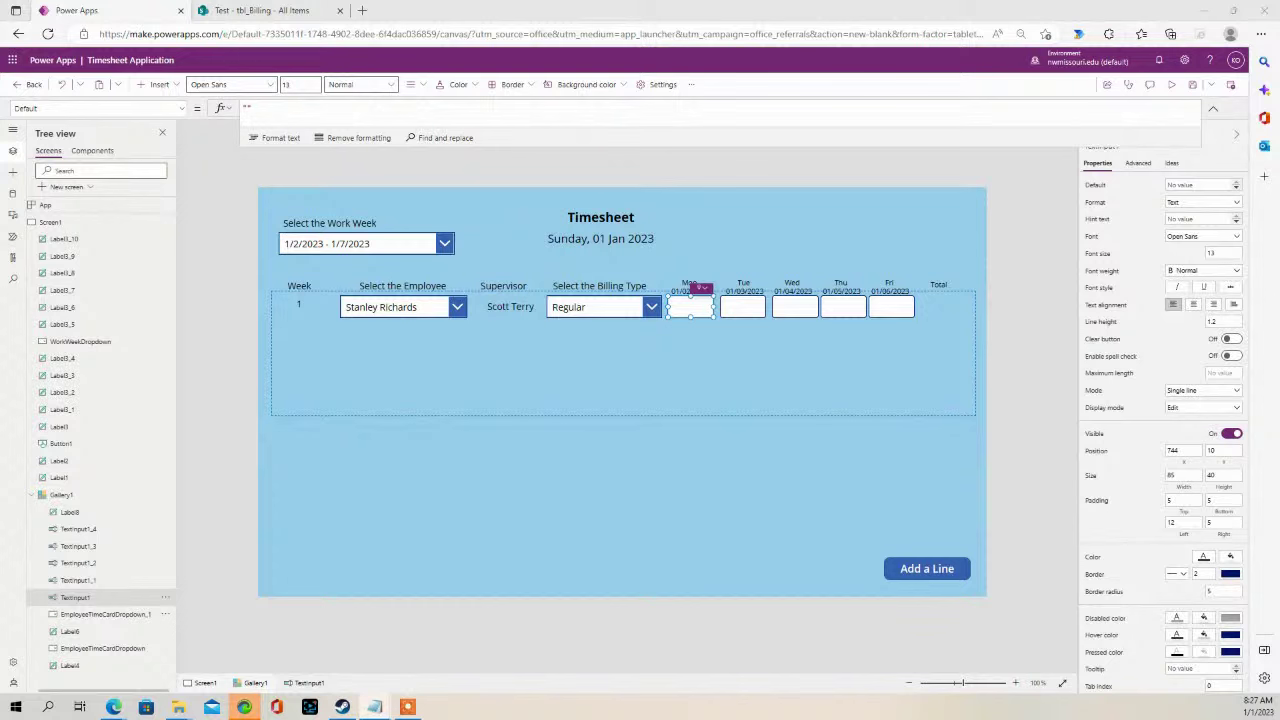
double_click(100, 597)
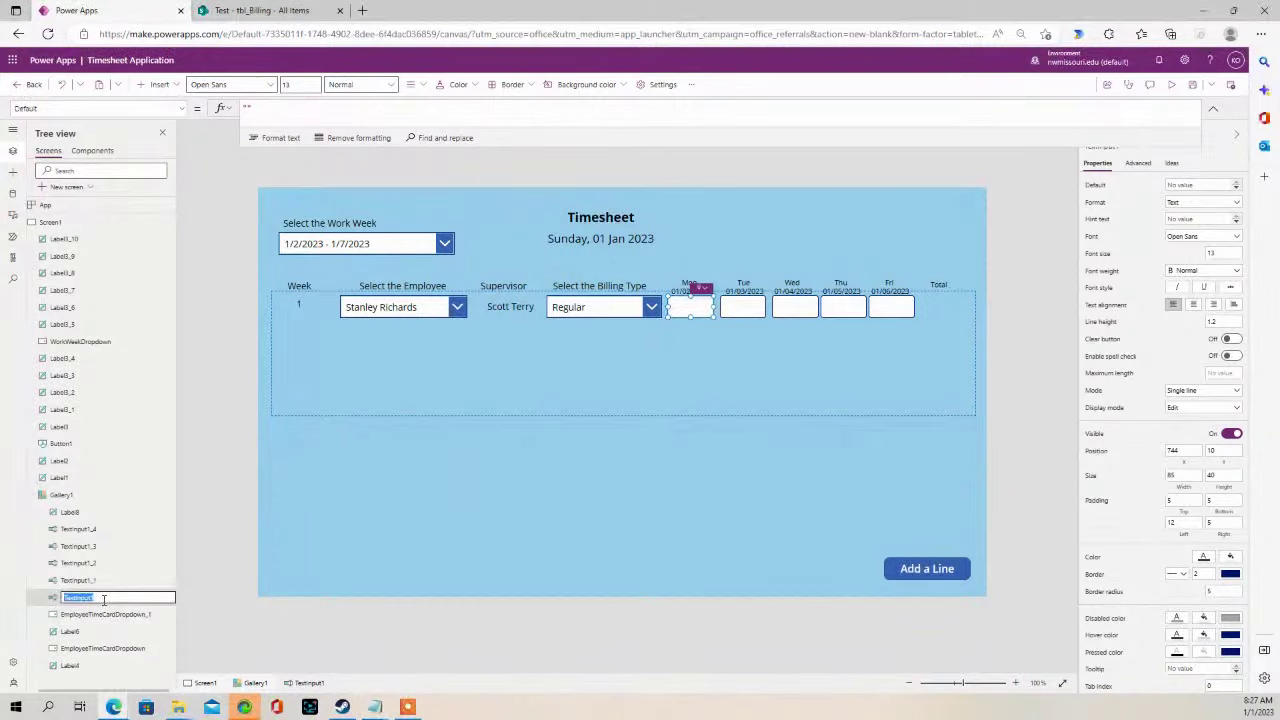
type("MondayHours")
left_click(742, 306)
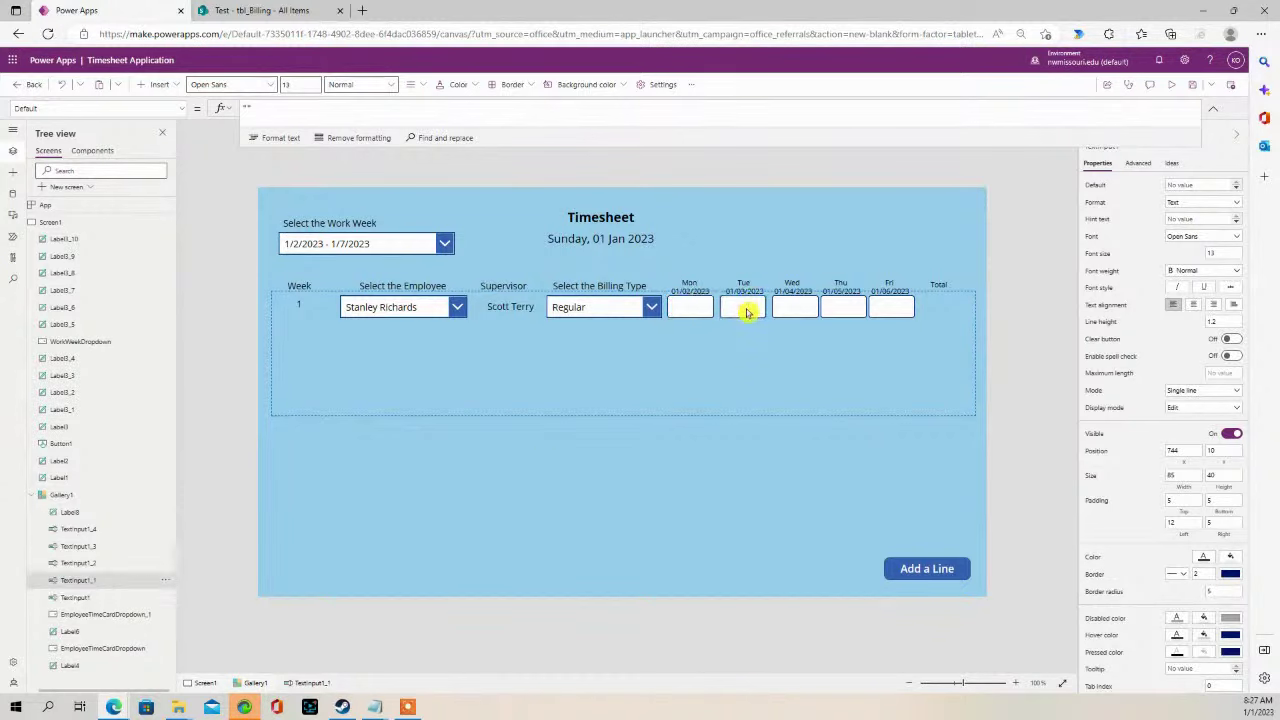
double_click(111, 580)
type("Tu")
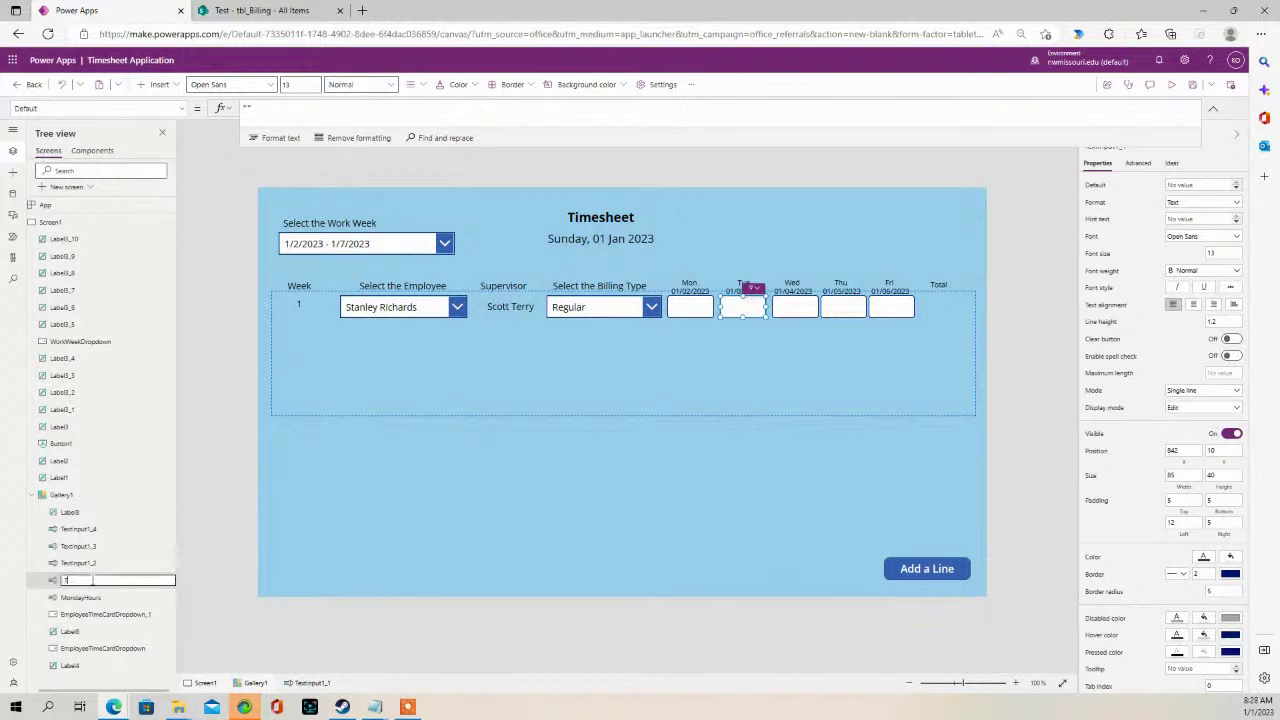
type("esdayHours")
left_click(794, 308)
- Rename the Wed, Thu and Fri inputs to WednesdayHours, ThursdayHours and FridayHours
double_click(80, 564)
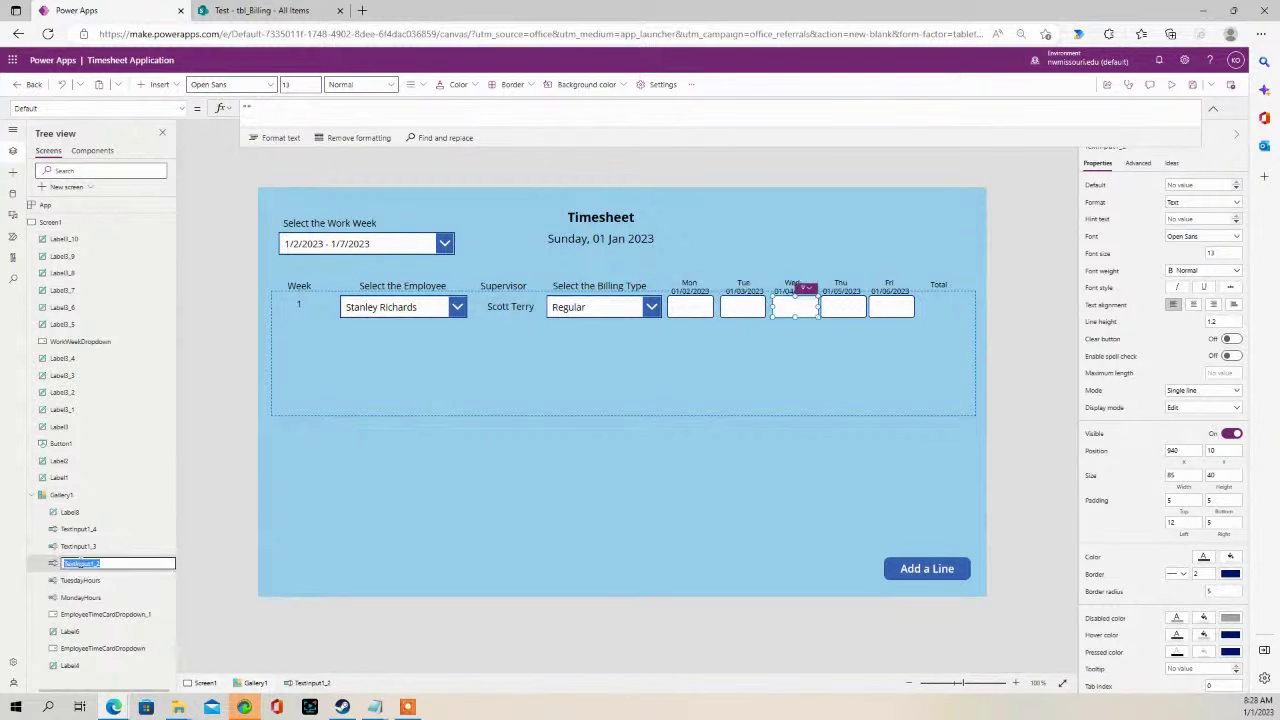
type("WednesdayHours")
key("Return")
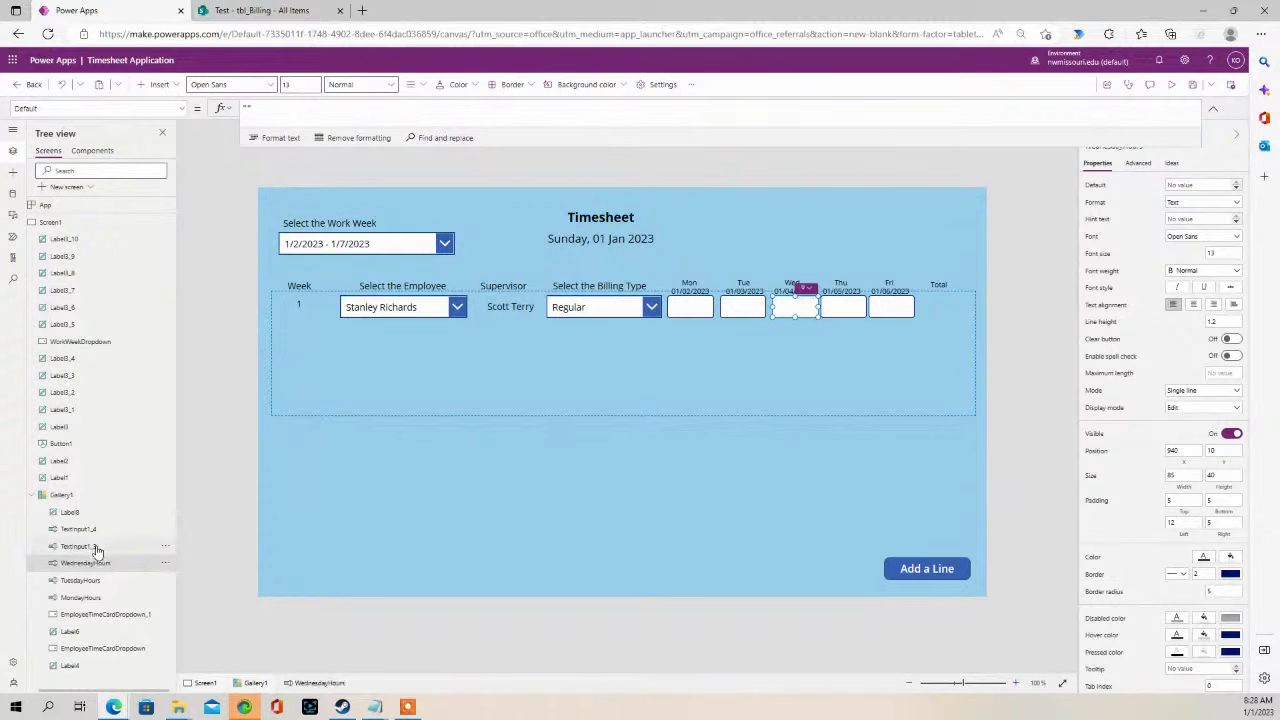
double_click(97, 547)
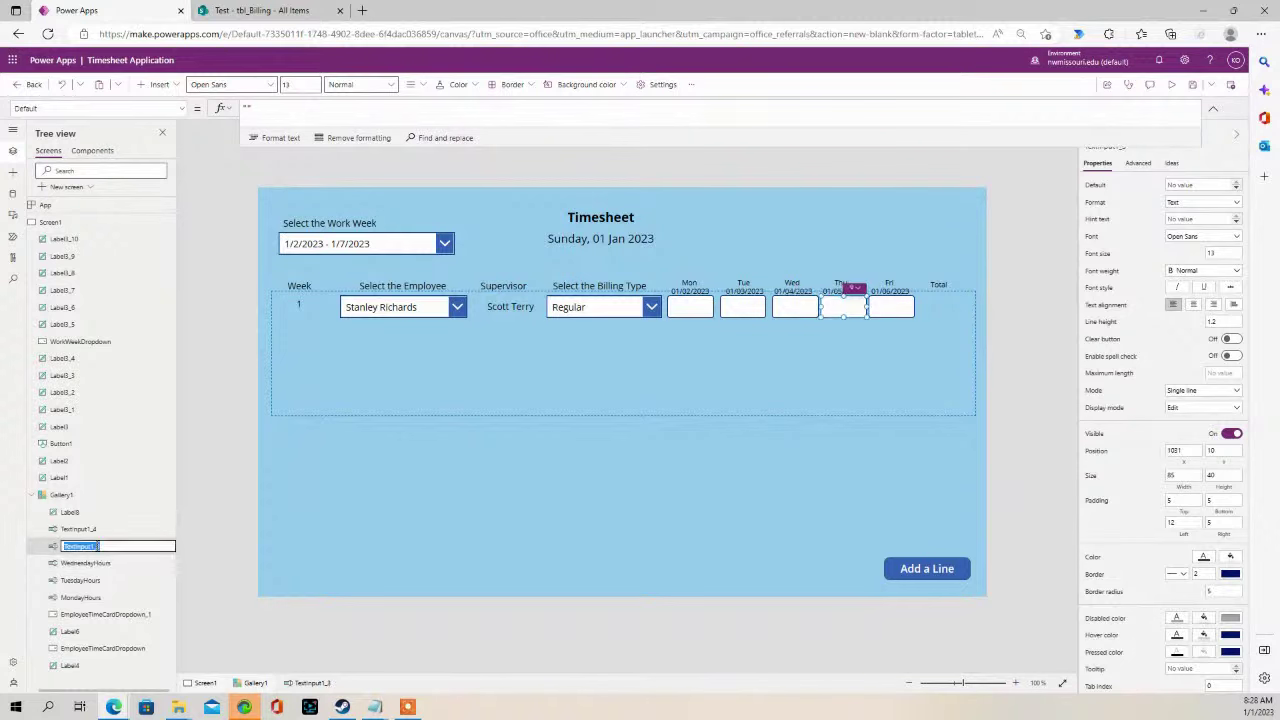
type("ThursdayHours")
left_click(86, 530)
double_click(86, 530)
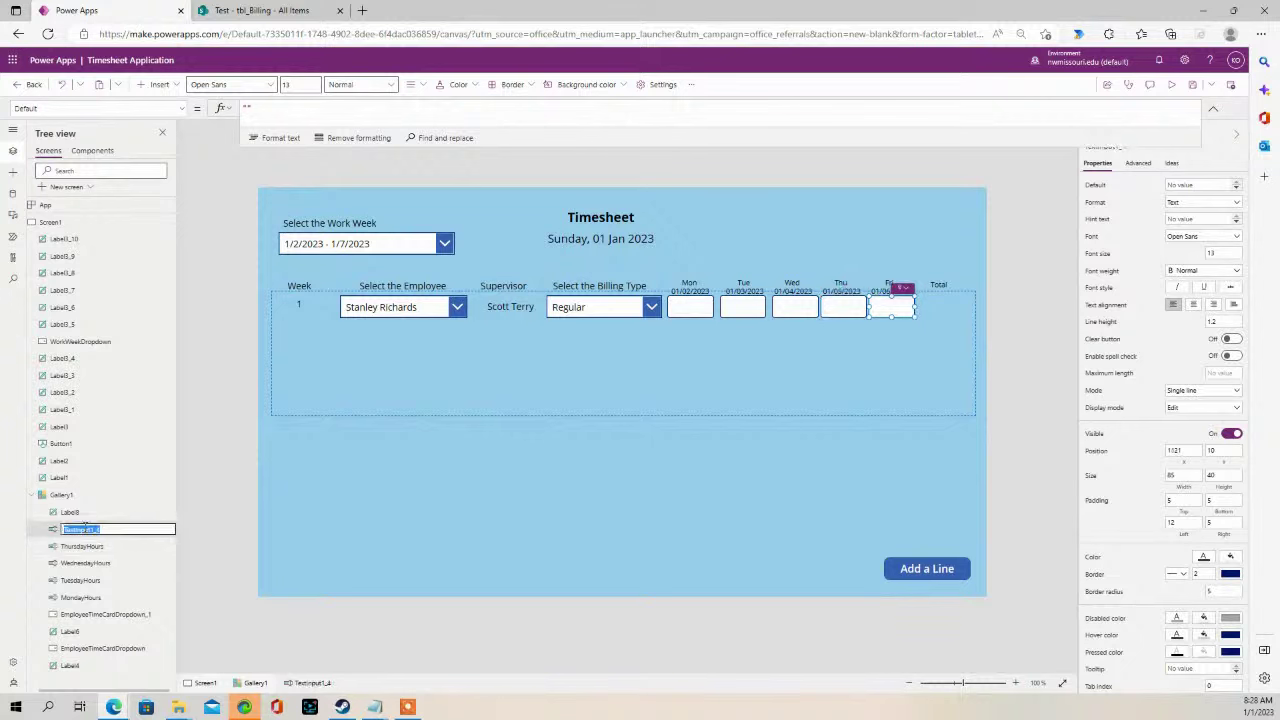
type("Frid")
type("d")
type("a")
type("y")
type("H")
type("ou")
type("rs")
left_click(218, 522)
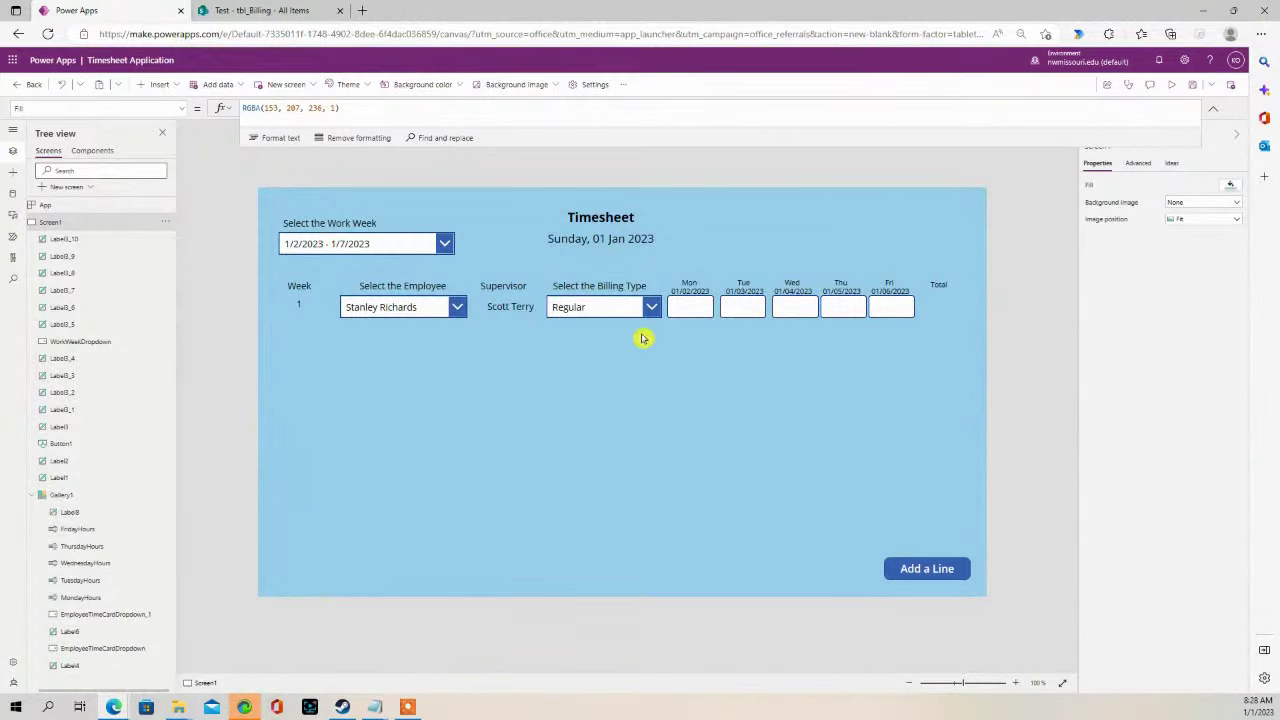
- Select each hour box Monday through Friday to verify its name, then the Total label
left_click(688, 307)
left_click(750, 309)
left_click(804, 305)
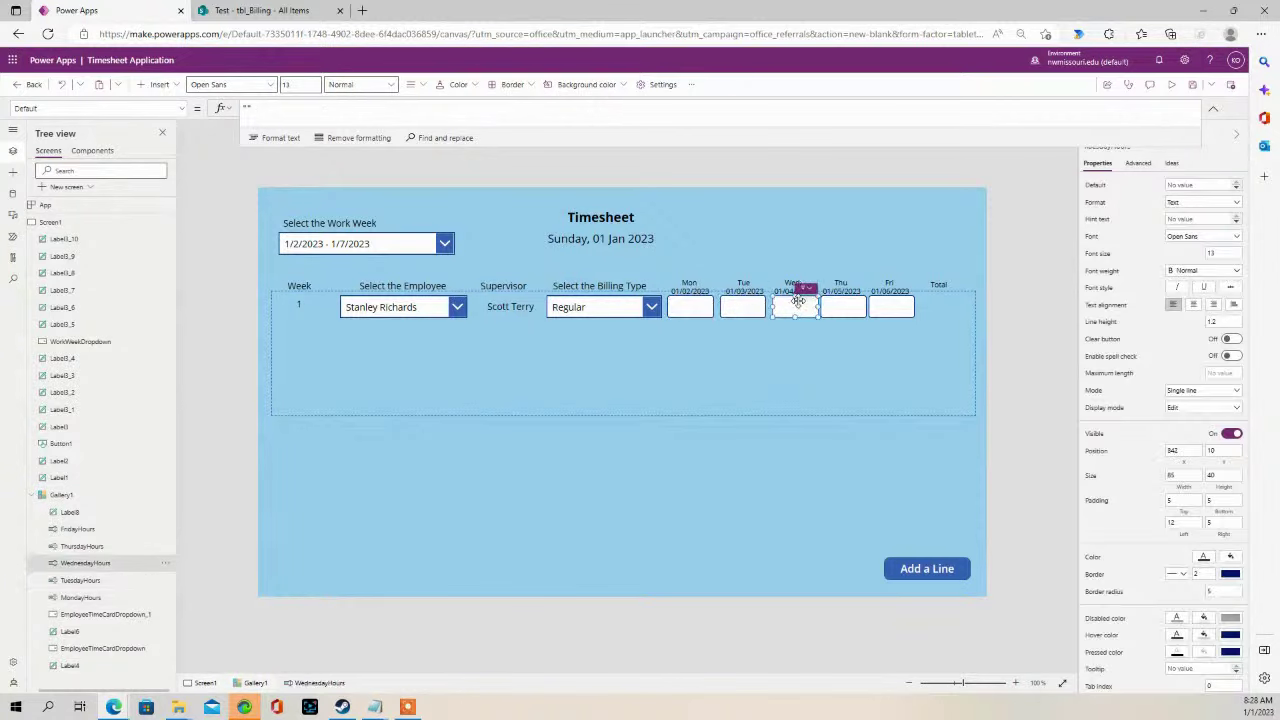
left_click(846, 310)
left_click(872, 308)
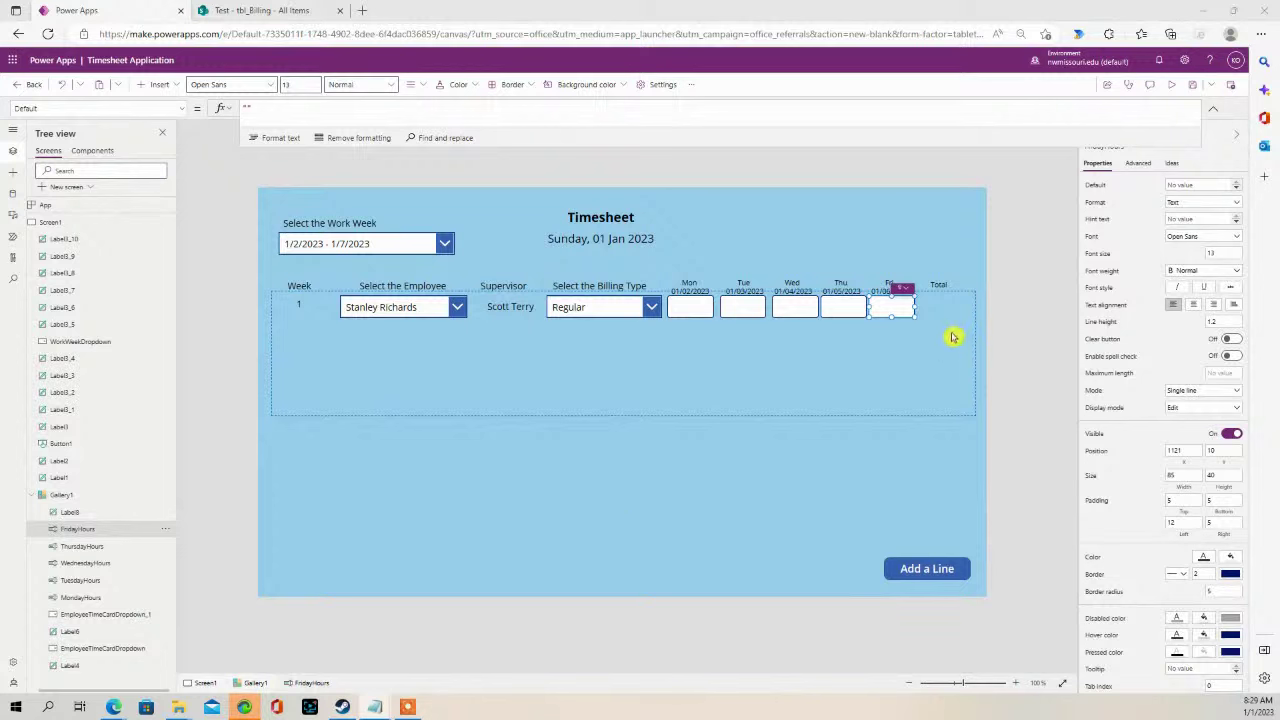
left_click(944, 304)
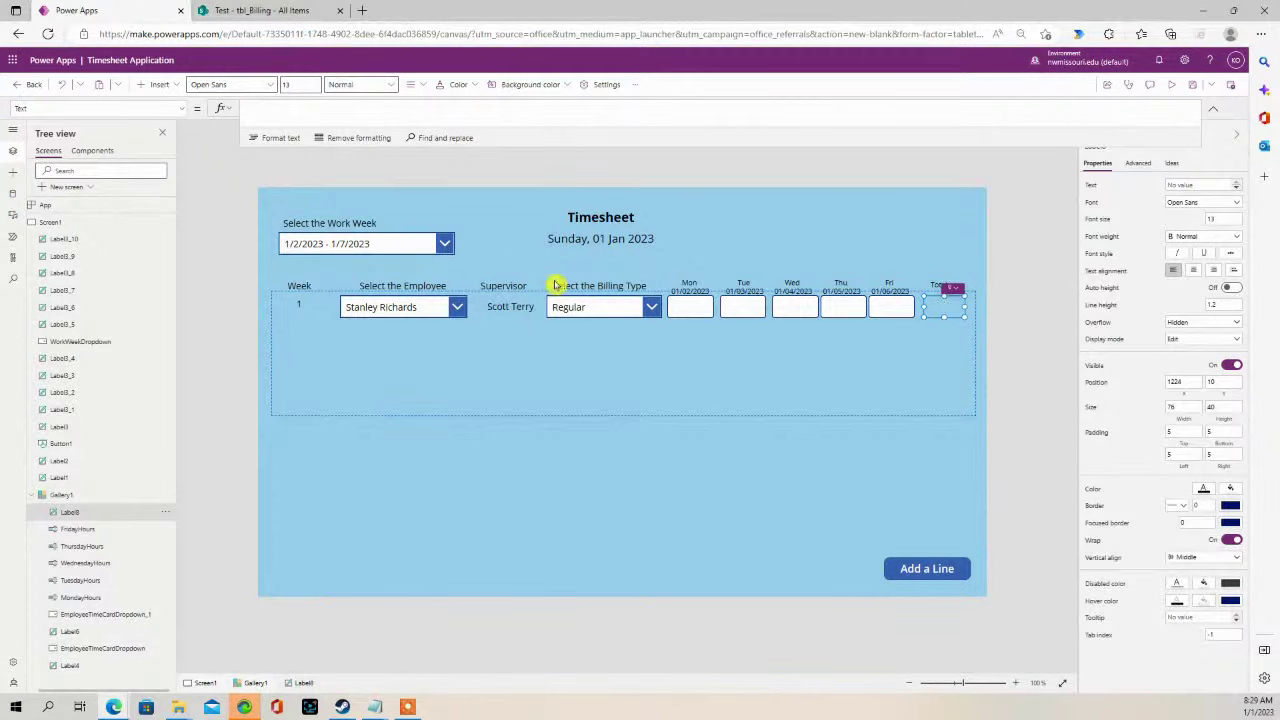
- Paste the Round(With(...)) total formula into the Total label's Text and expand the formula bar
left_click(266, 109)
key("ctrl+v")
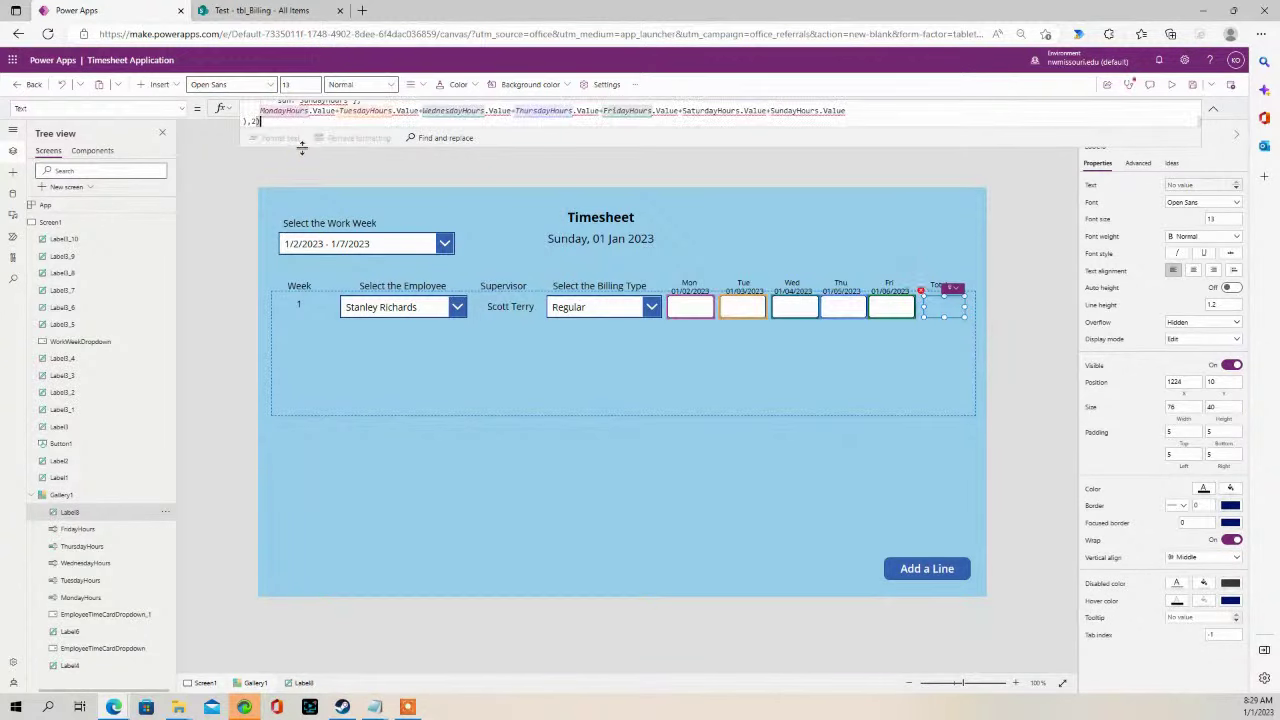
left_click(303, 155)
left_click(926, 300)
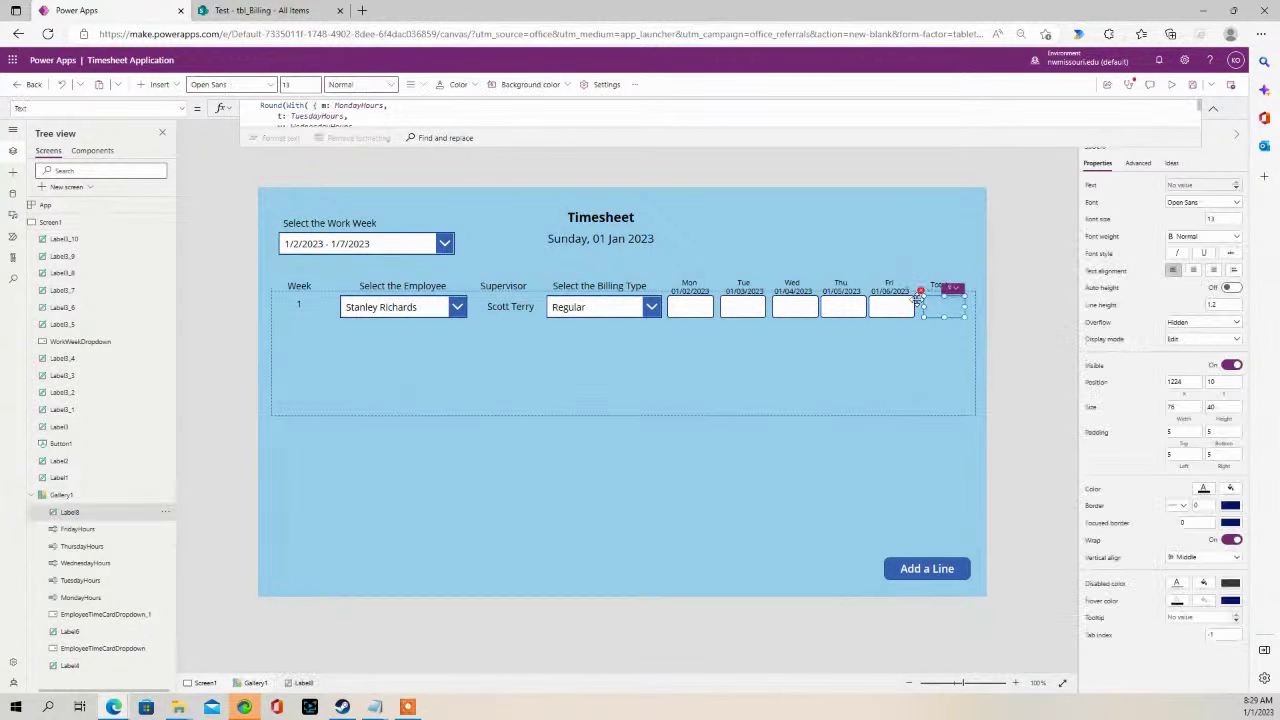
left_click_drag(493, 148, 492, 298)
left_click(436, 205)
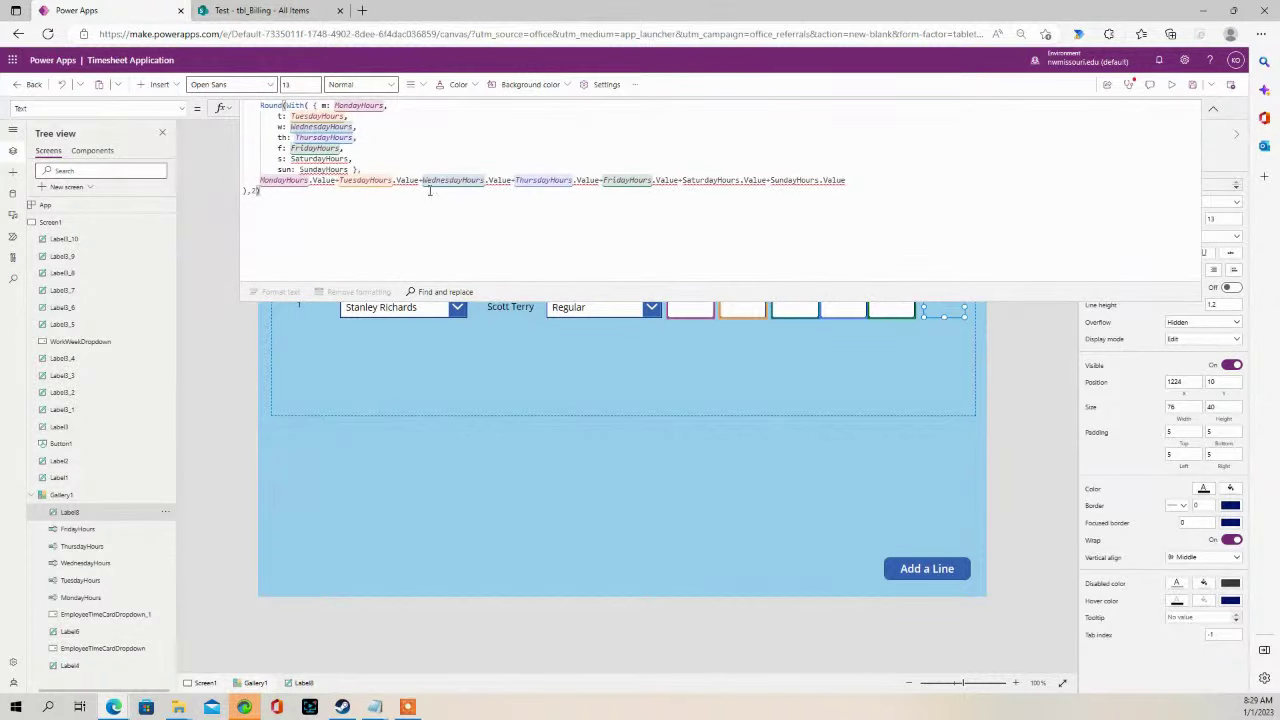
- Change .Value to .Text for the MondayHours, TuesdayHours and WednesdayHours terms
left_click(361, 124)
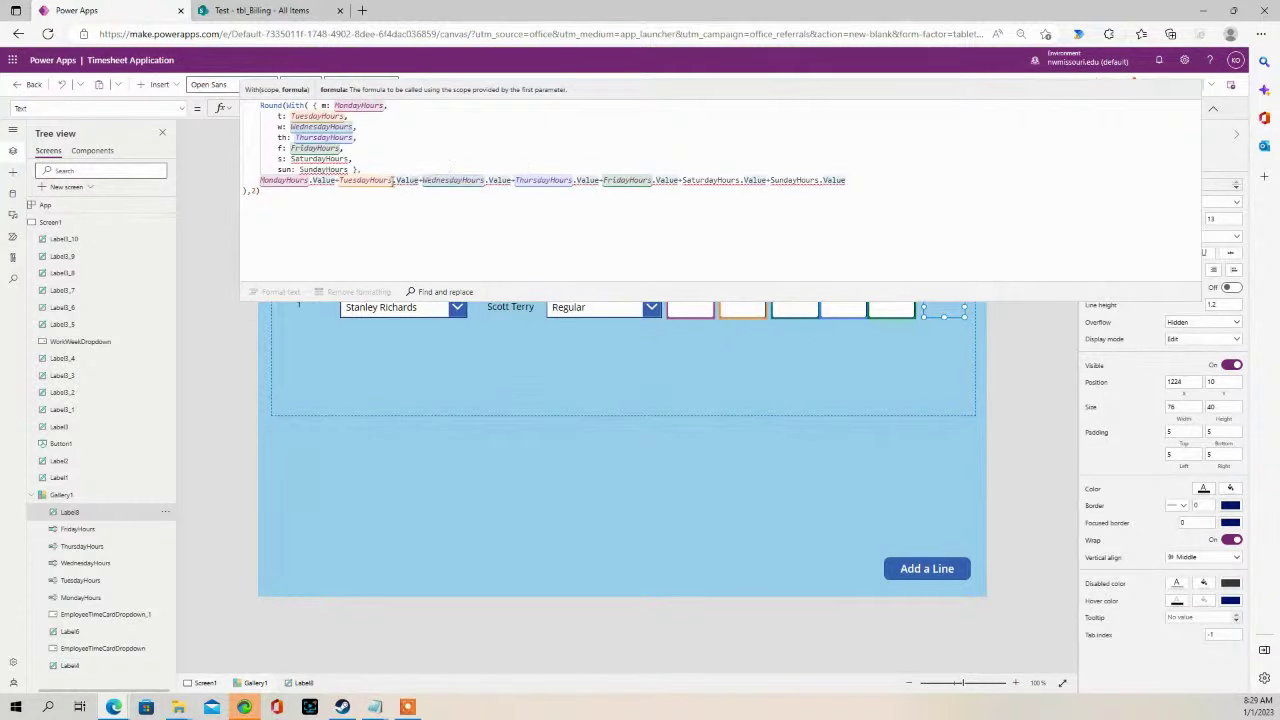
left_click(396, 180)
key("BackSpace")
type(".")
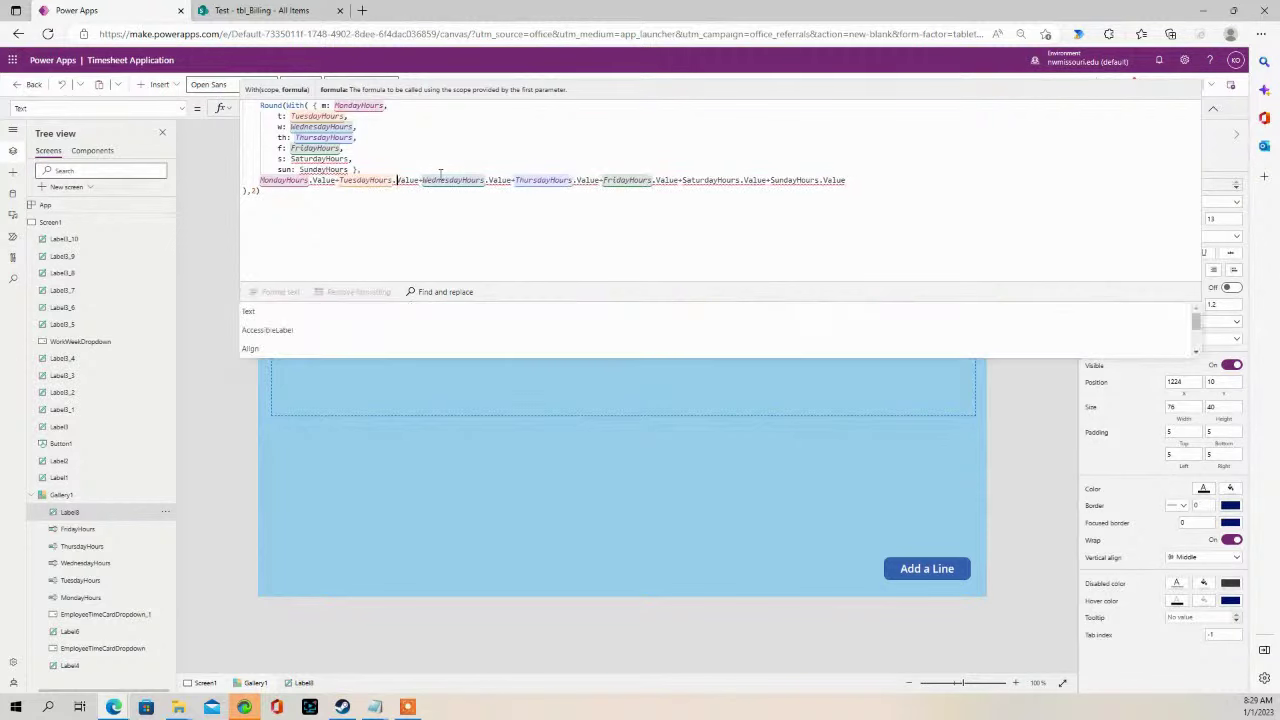
left_click(268, 314)
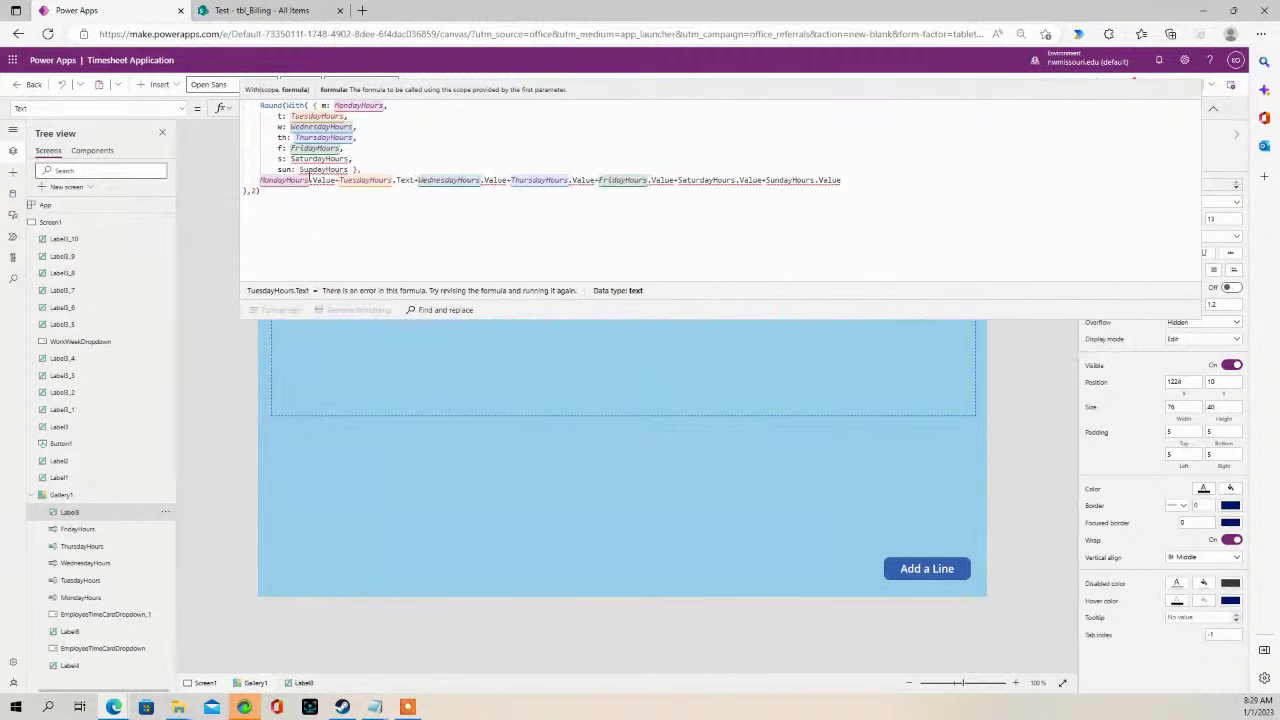
left_click_drag(337, 180, 313, 181)
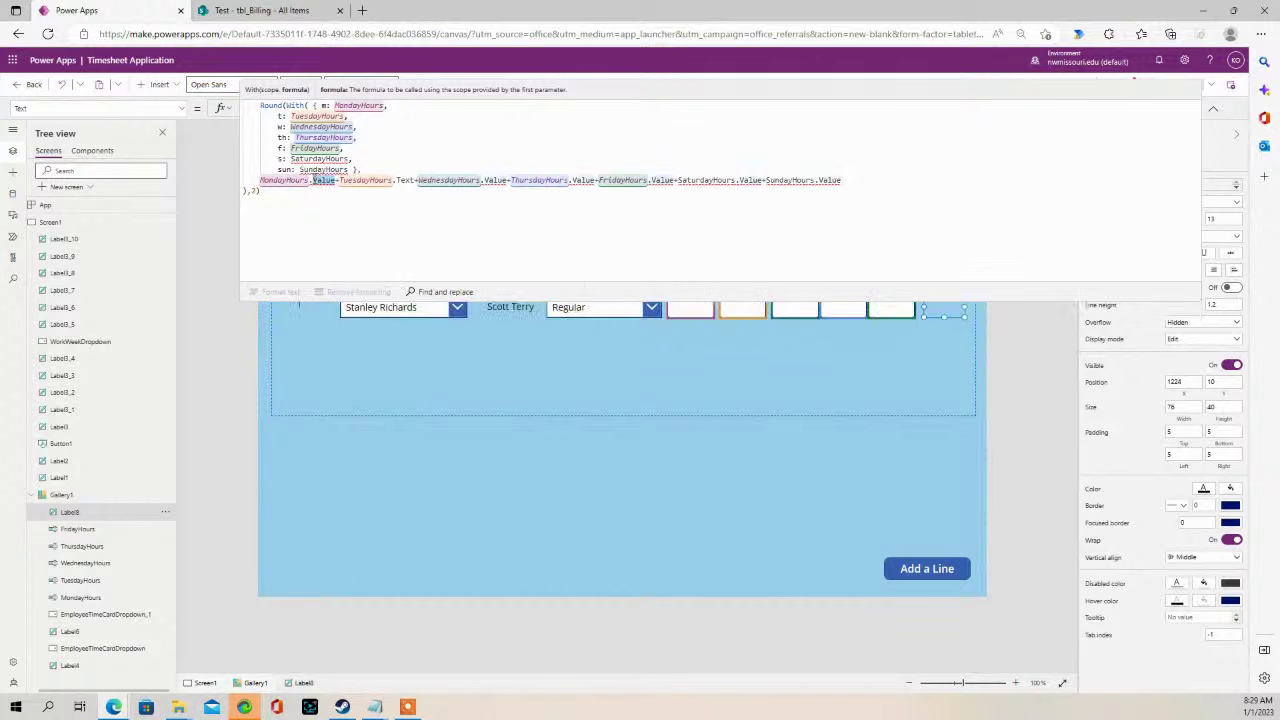
type("Text")
left_click(315, 181)
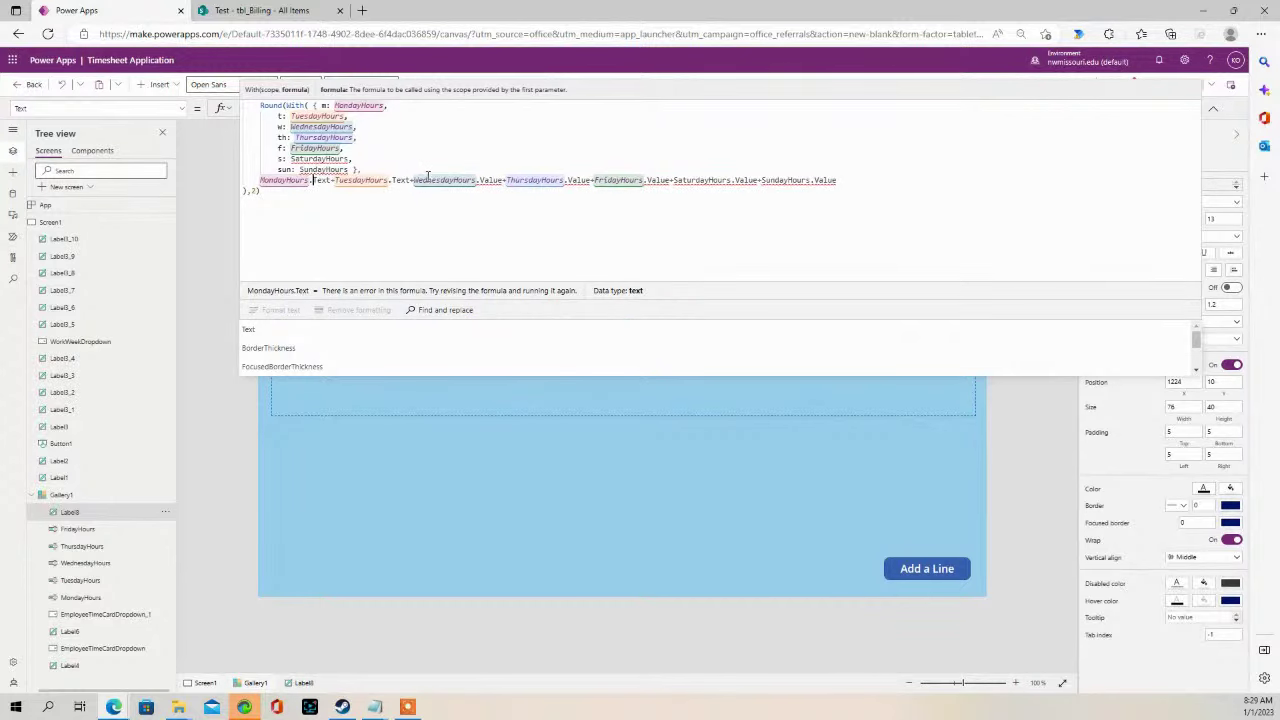
left_click(480, 180)
type("Text")
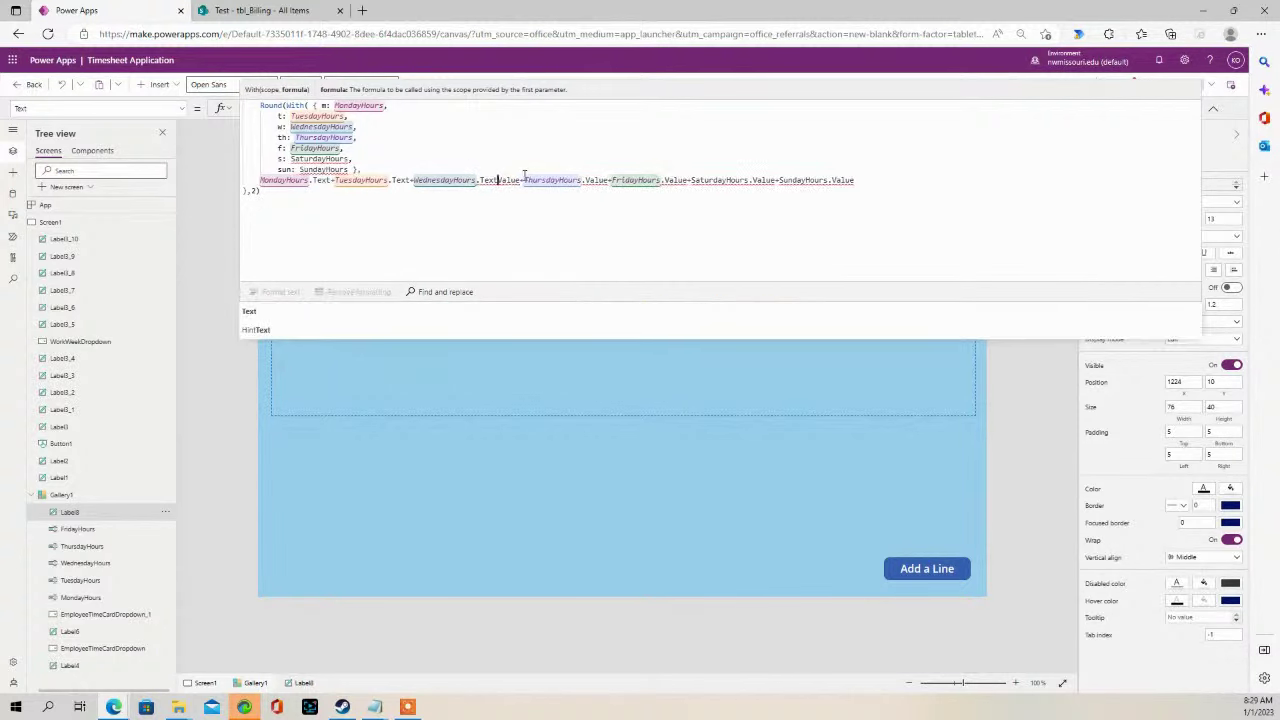
left_click(521, 180)
key("BackSpace")
key("BackSpace")
key("BackSpace")
key("BackSpace")
key("BackSpace")
key("BackSpace")
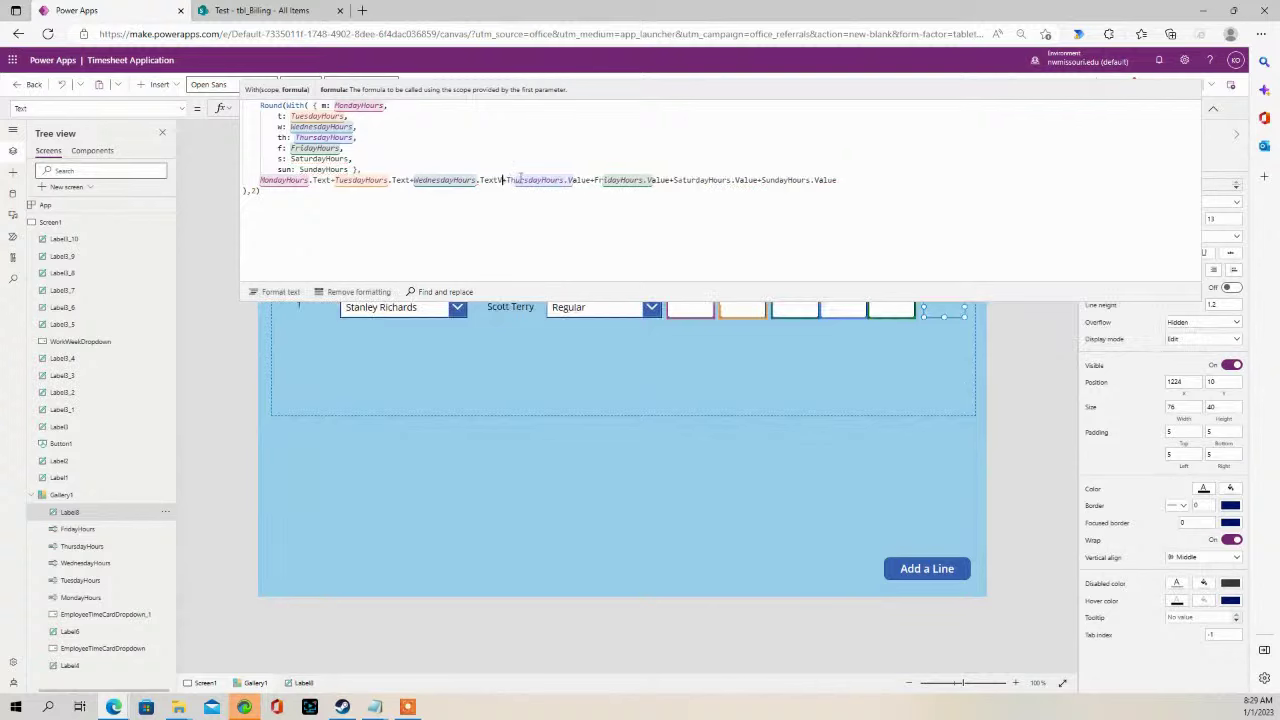
type("+")
- Switch ThursdayHours and FridayHours to .Text, fixing the TexyValue typo
left_click(587, 180)
double_click(570, 180)
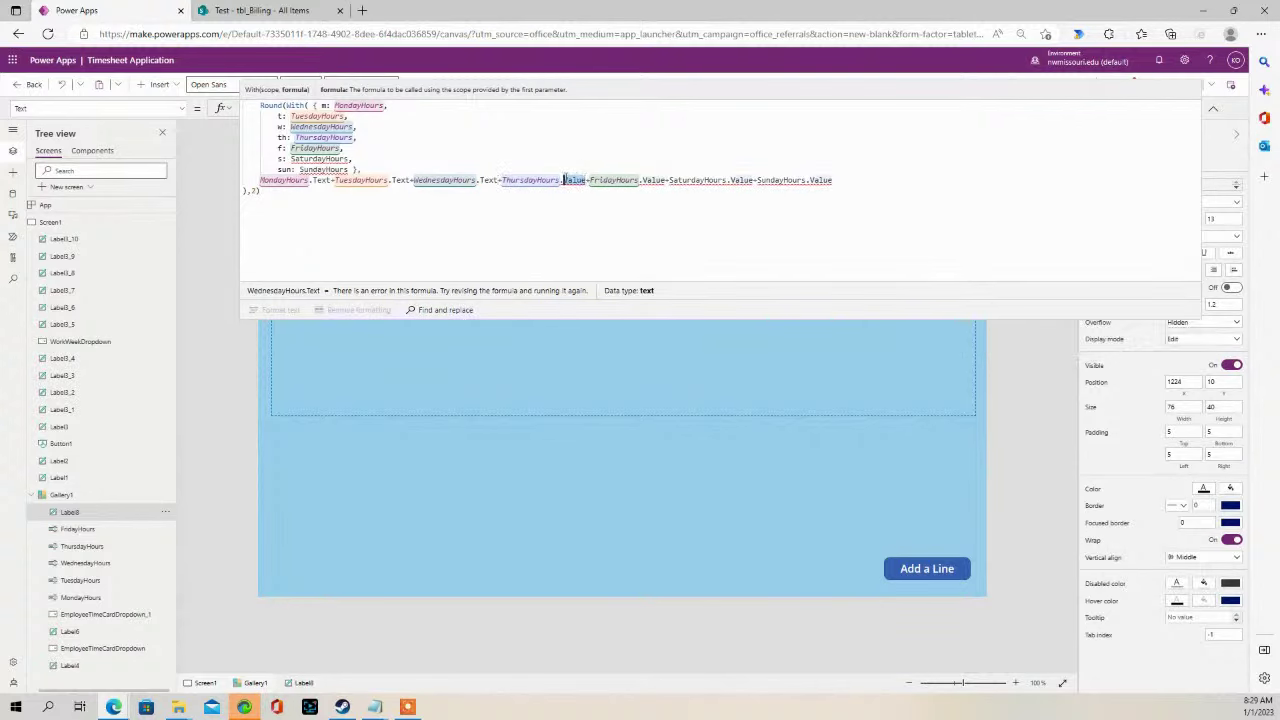
type("Text")
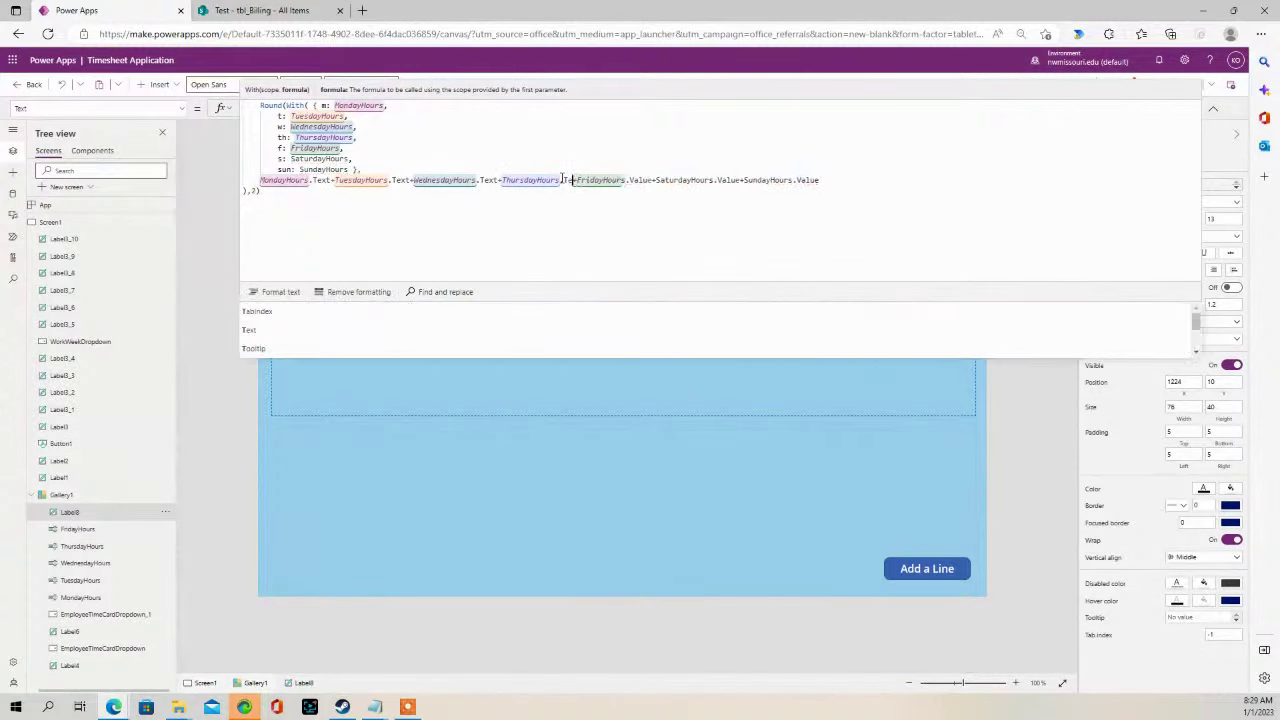
double_click(645, 180)
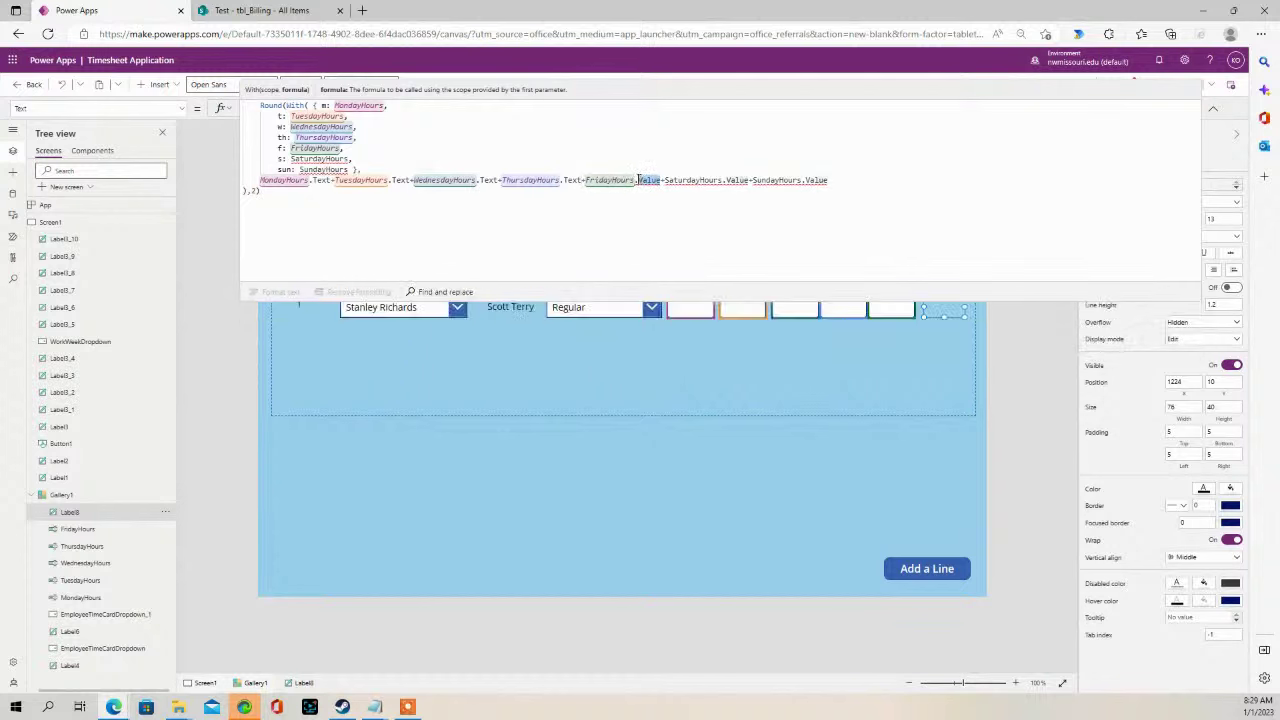
type("Text")
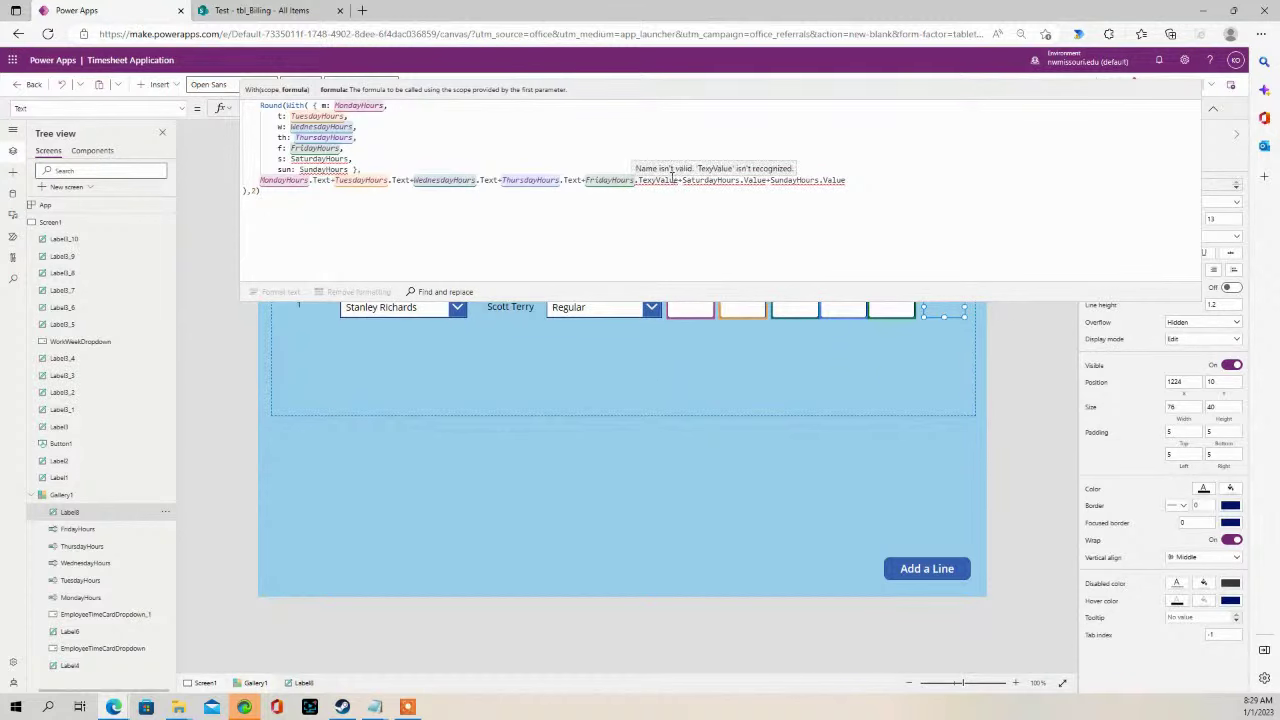
key("BackSpace")
type("t")
left_click(679, 180)
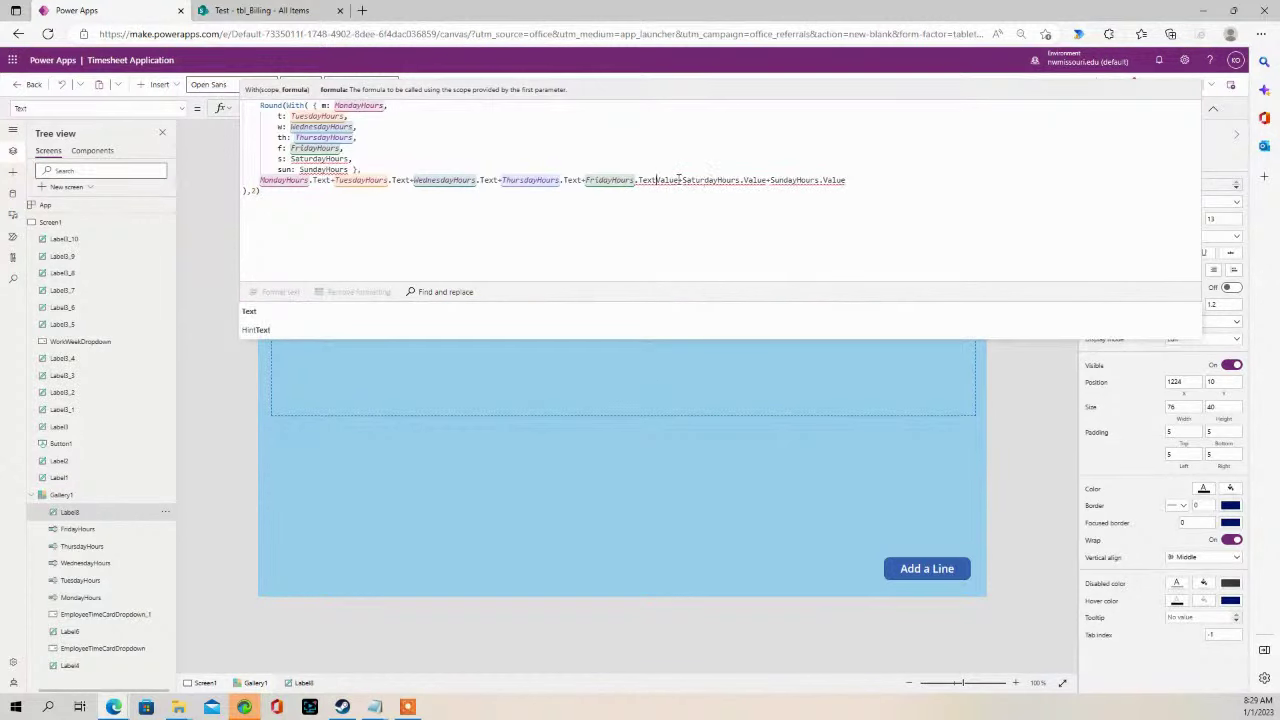
key("BackSpace")
key("BackSpace")
key("BackSpace")
key("BackSpace")
key("BackSpace")
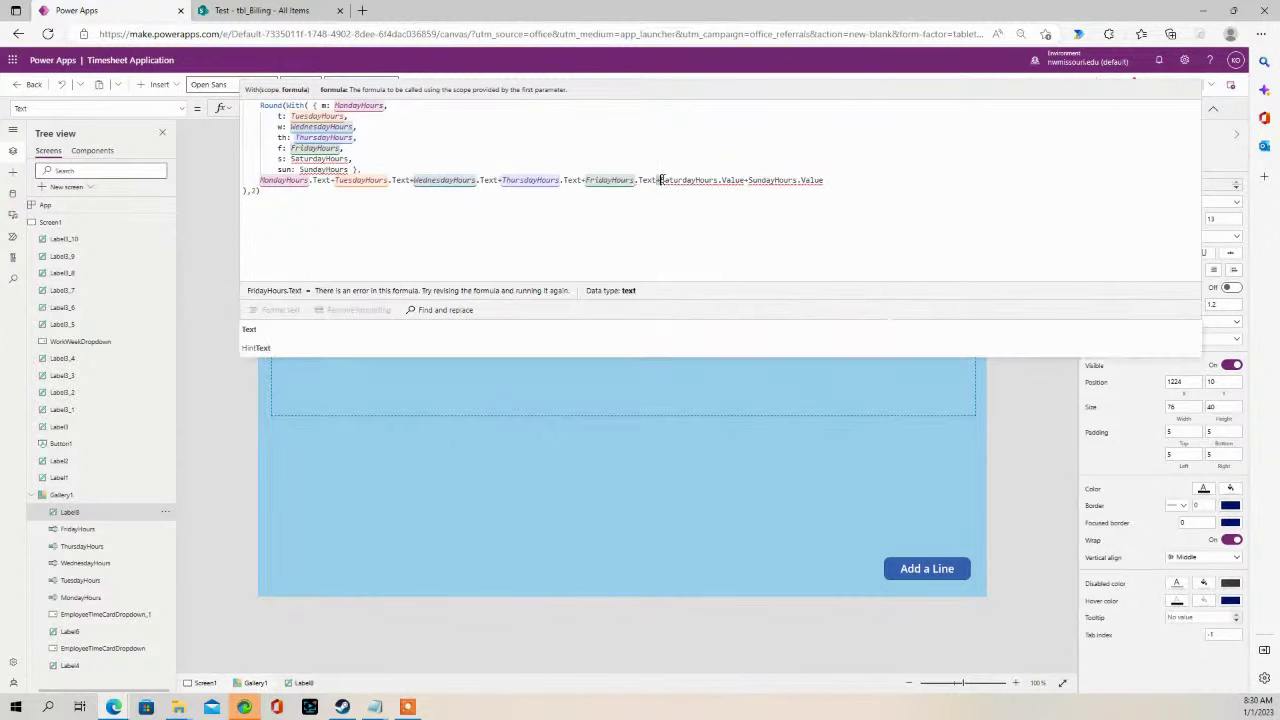
- Delete the Saturday and Sunday terms and records, then centre the Total label's text
left_click_drag(660, 180, 832, 181)
key("BackSpace")
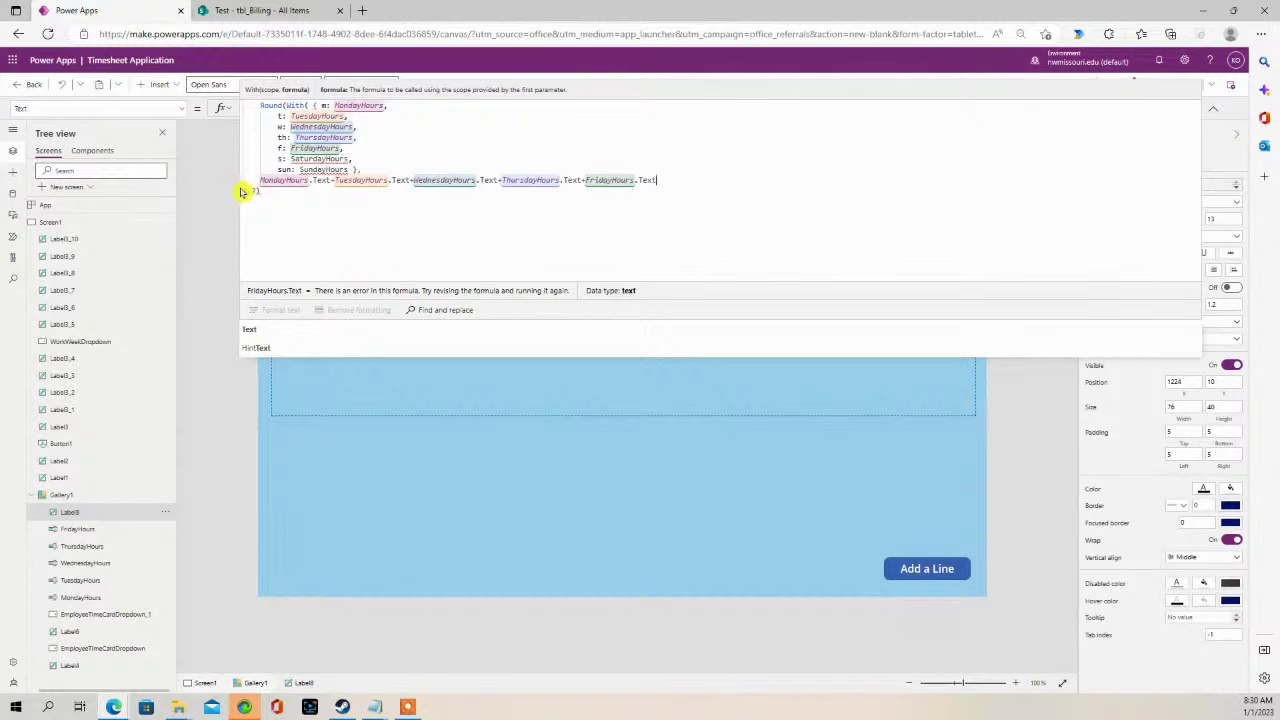
left_click(243, 190)
key("BackSpace")
left_click(342, 148)
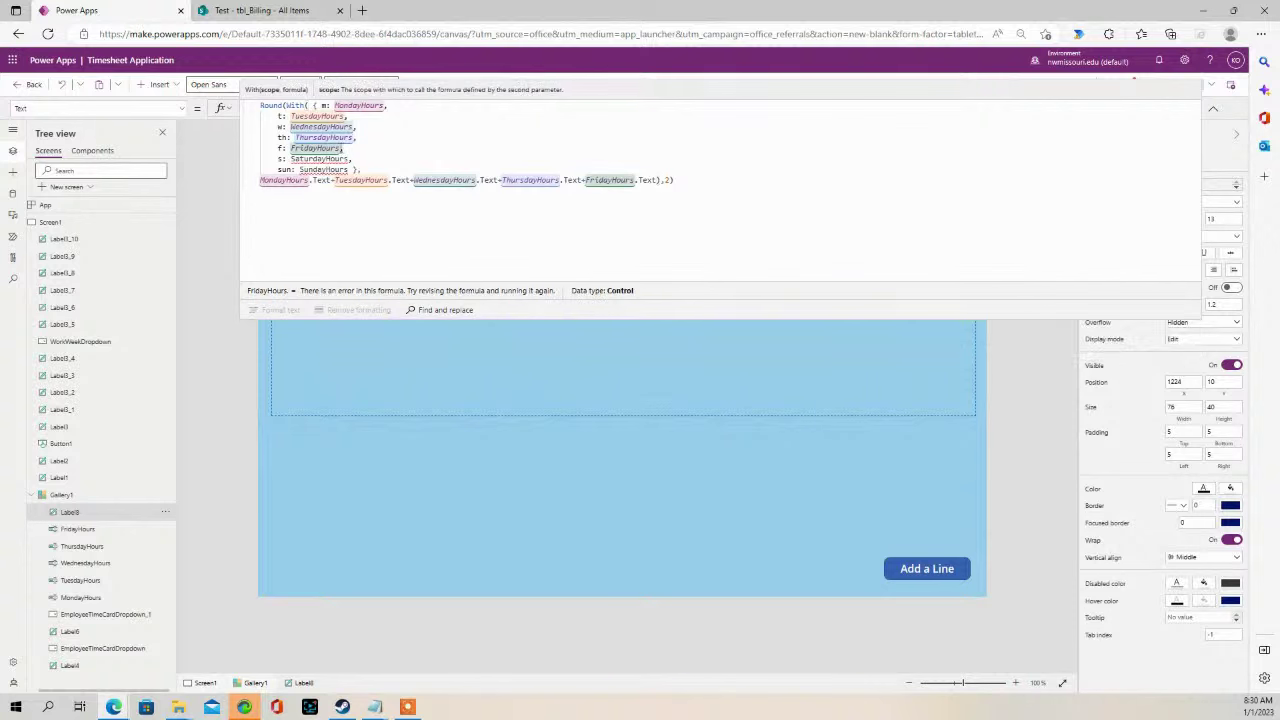
left_click_drag(366, 170, 245, 157)
key("BackSpace")
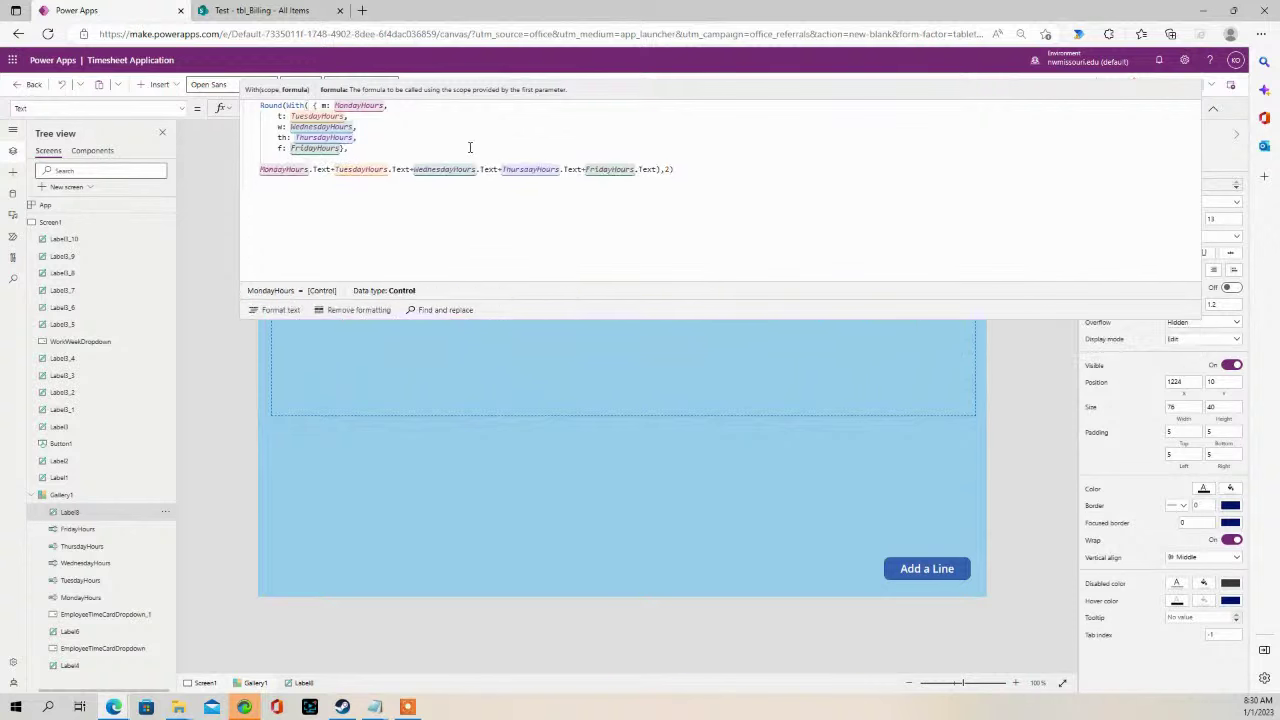
key("BackSpace")
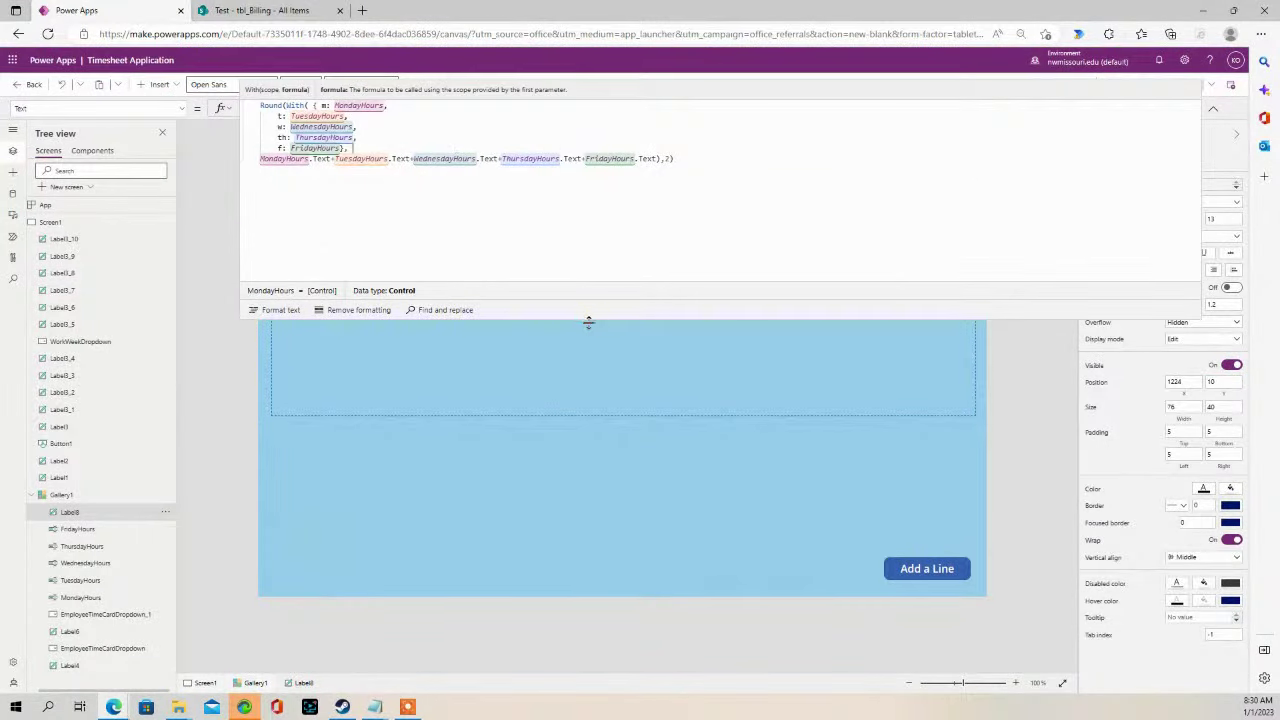
left_click_drag(586, 320, 604, 105)
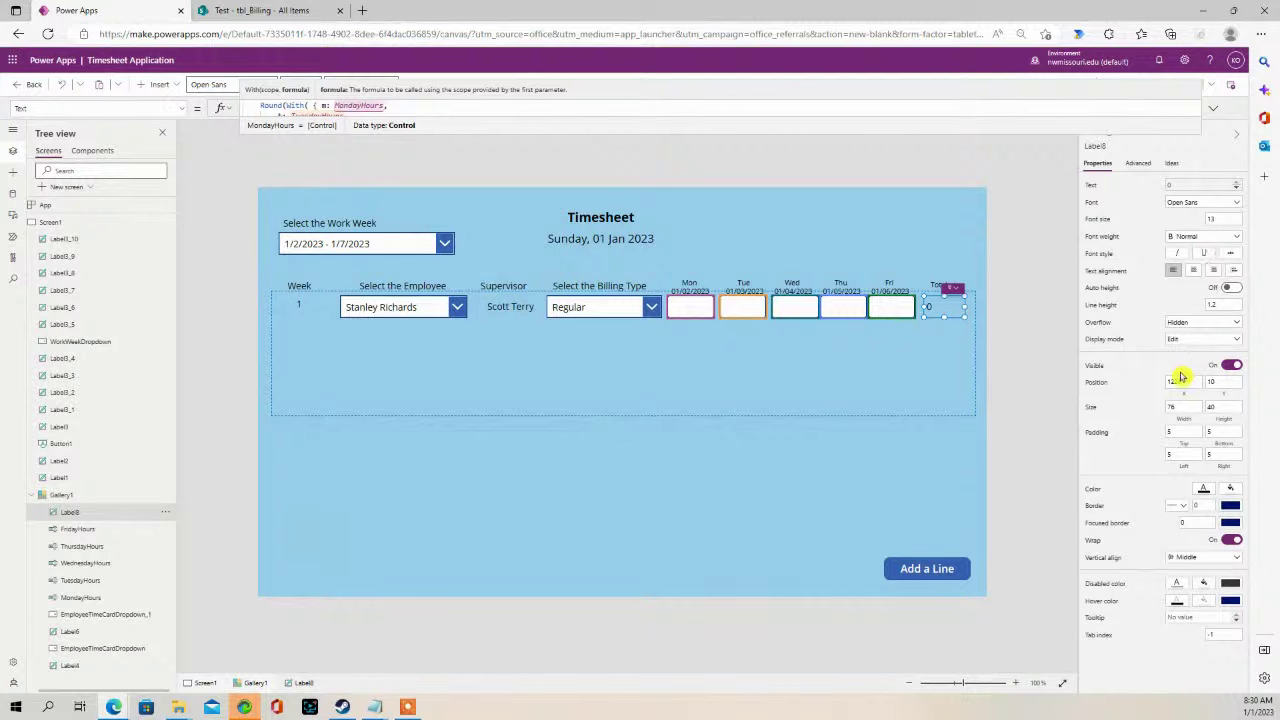
left_click(1193, 270)
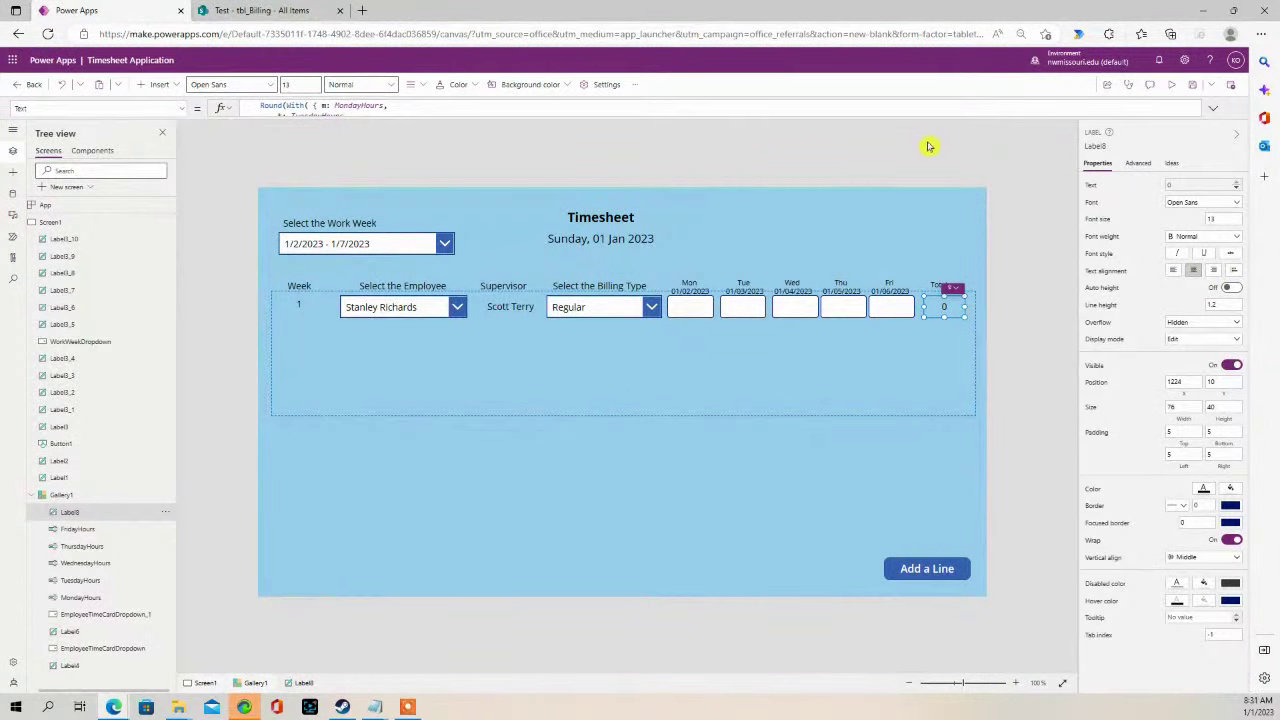
left_click(1176, 86)
left_click(724, 256)
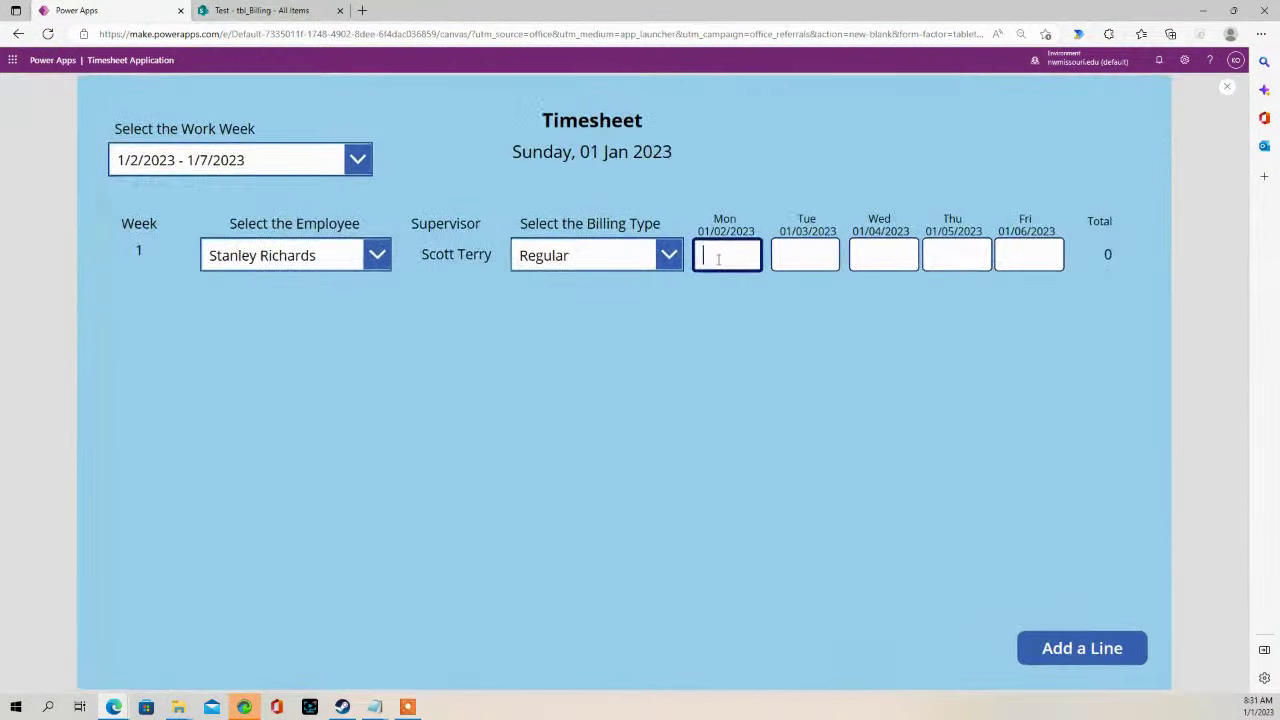
type("5")
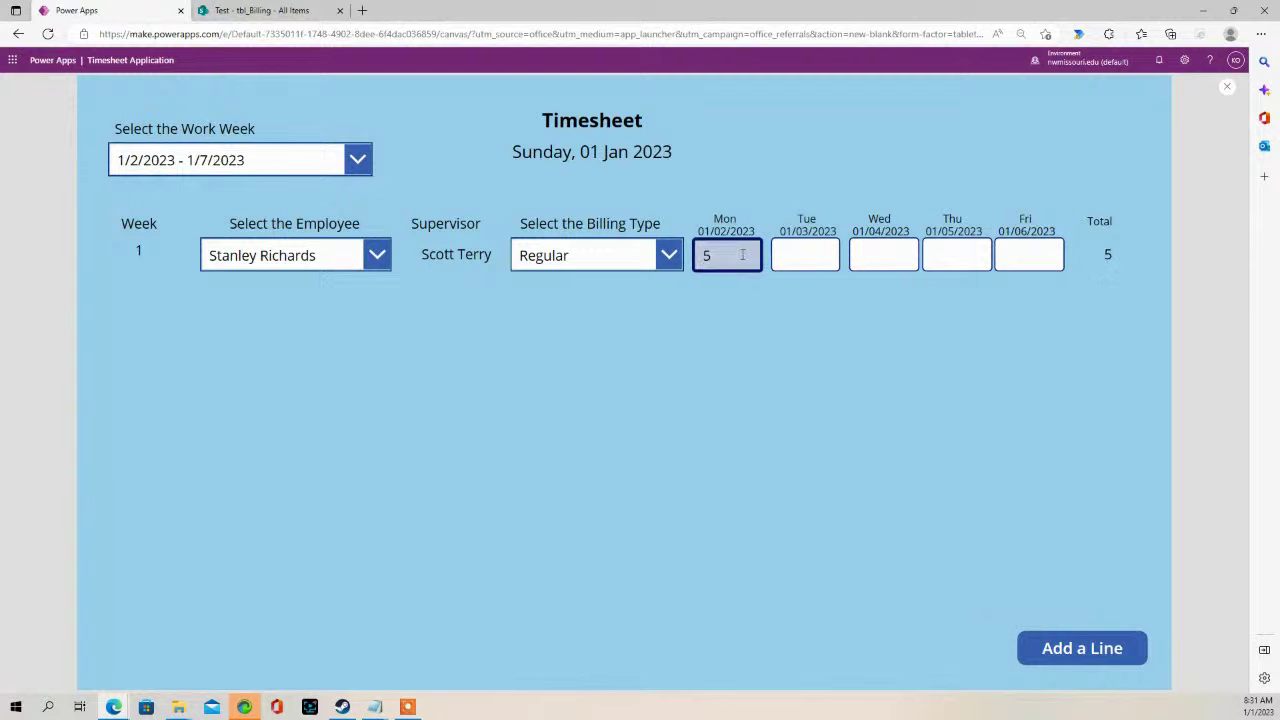
left_click(796, 256)
type("6")
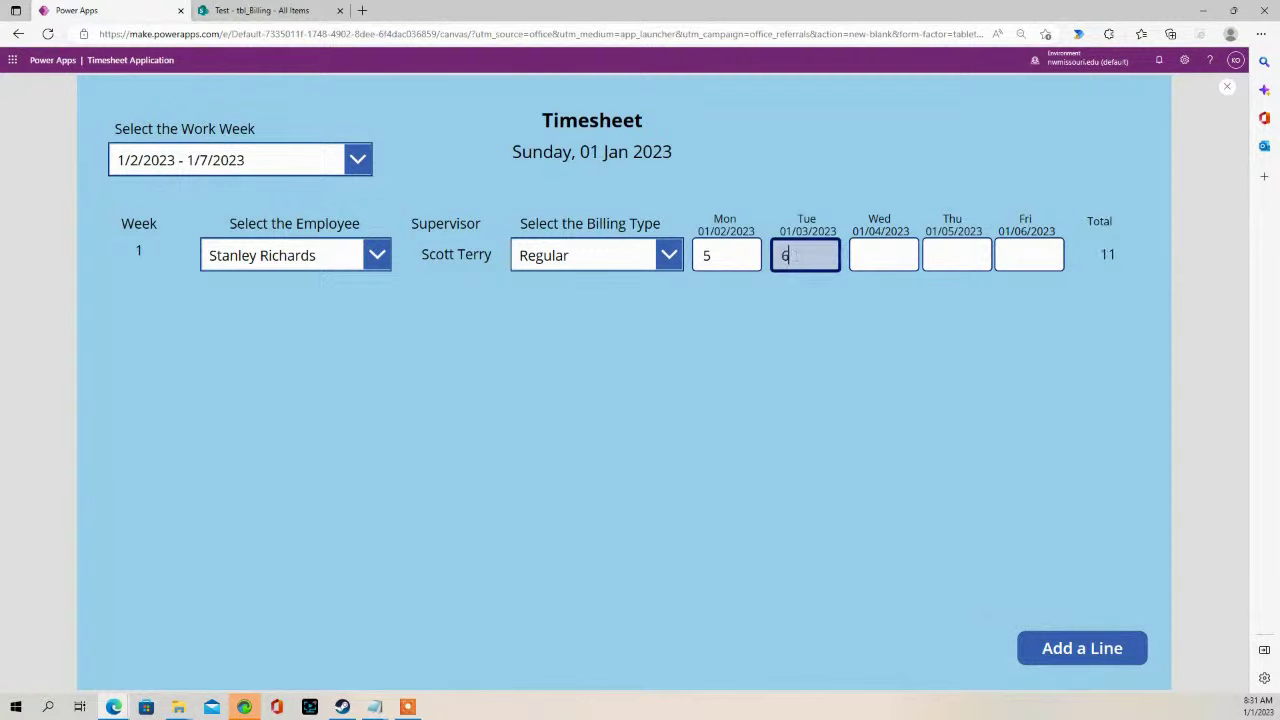
left_click(911, 265)
type("7.5")
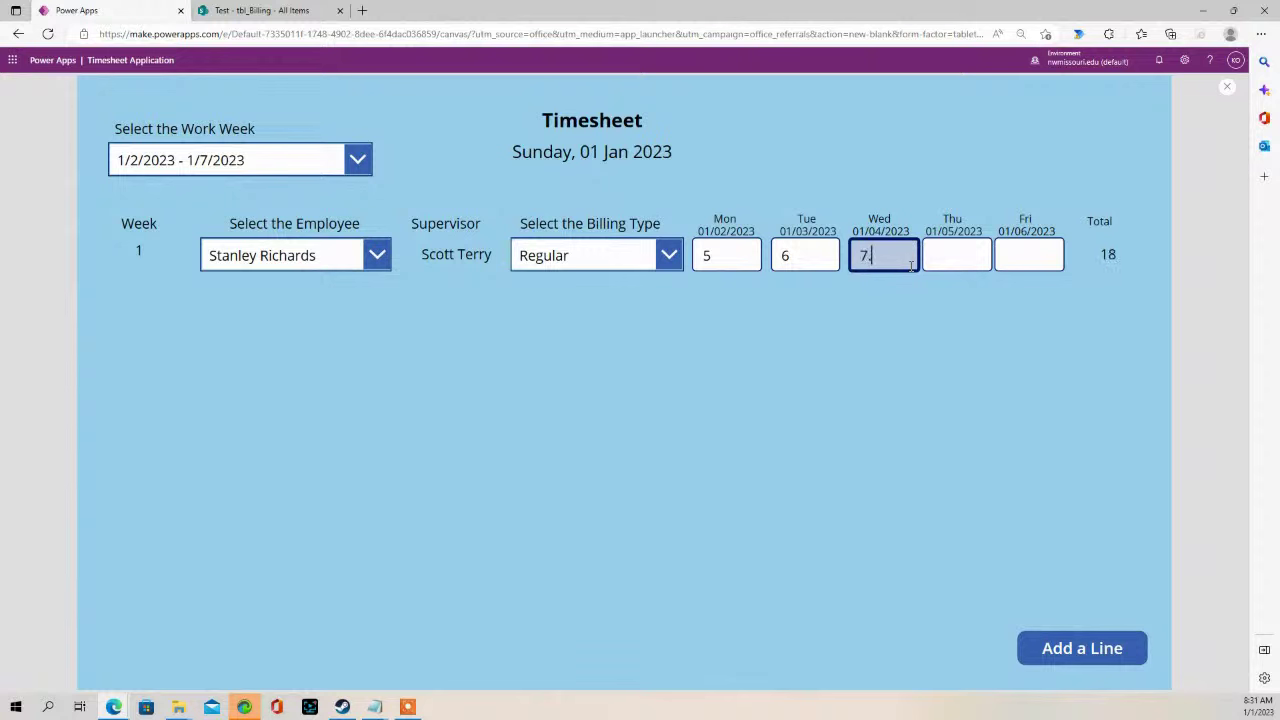
left_click(959, 259)
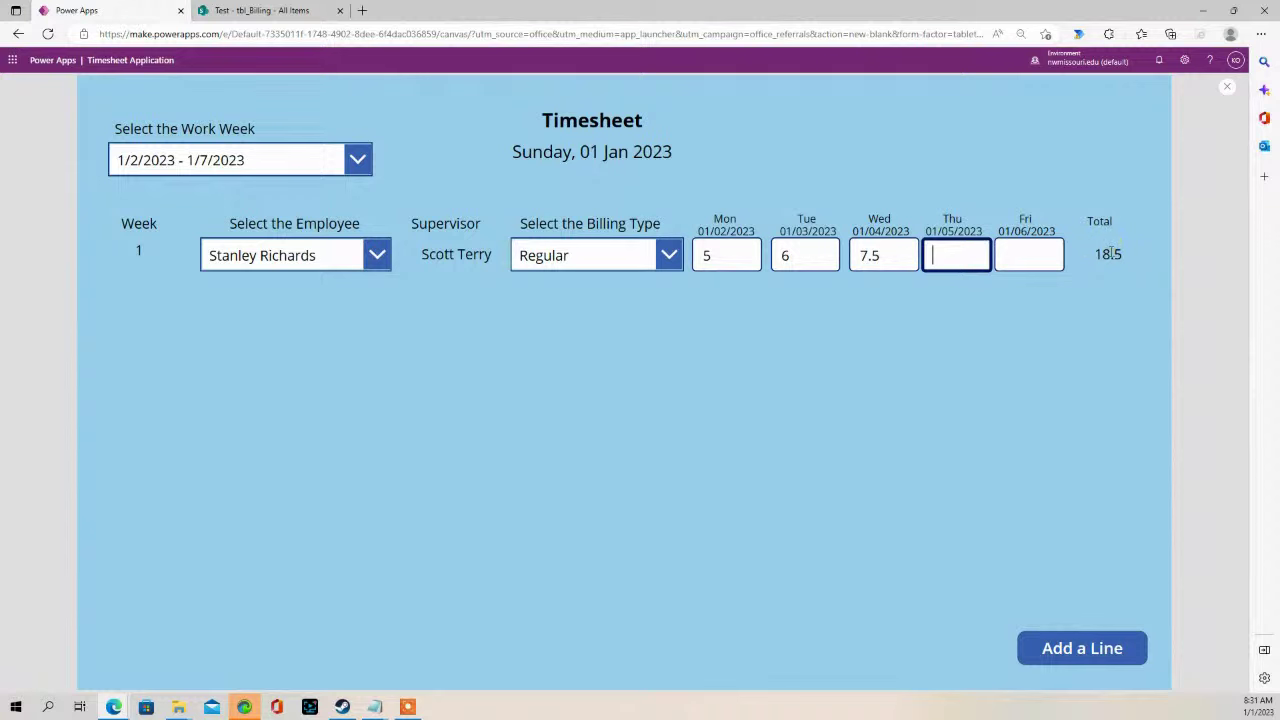
type("9")
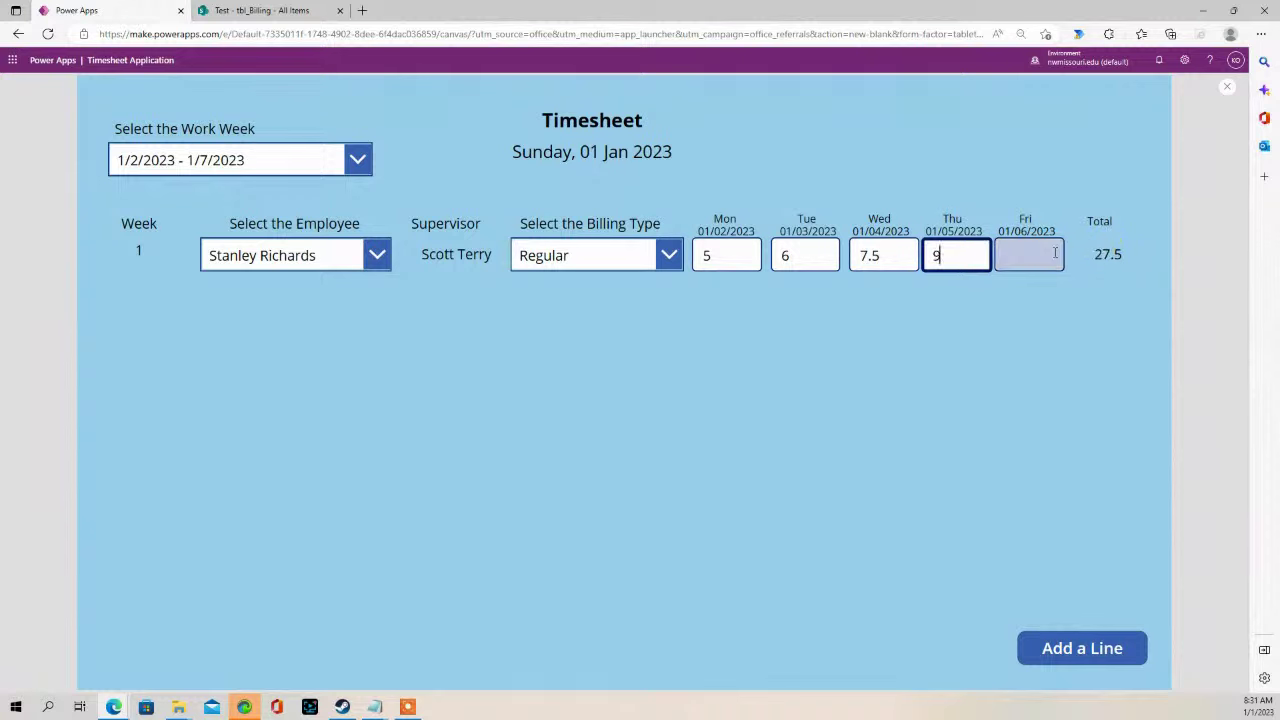
left_click(1051, 253)
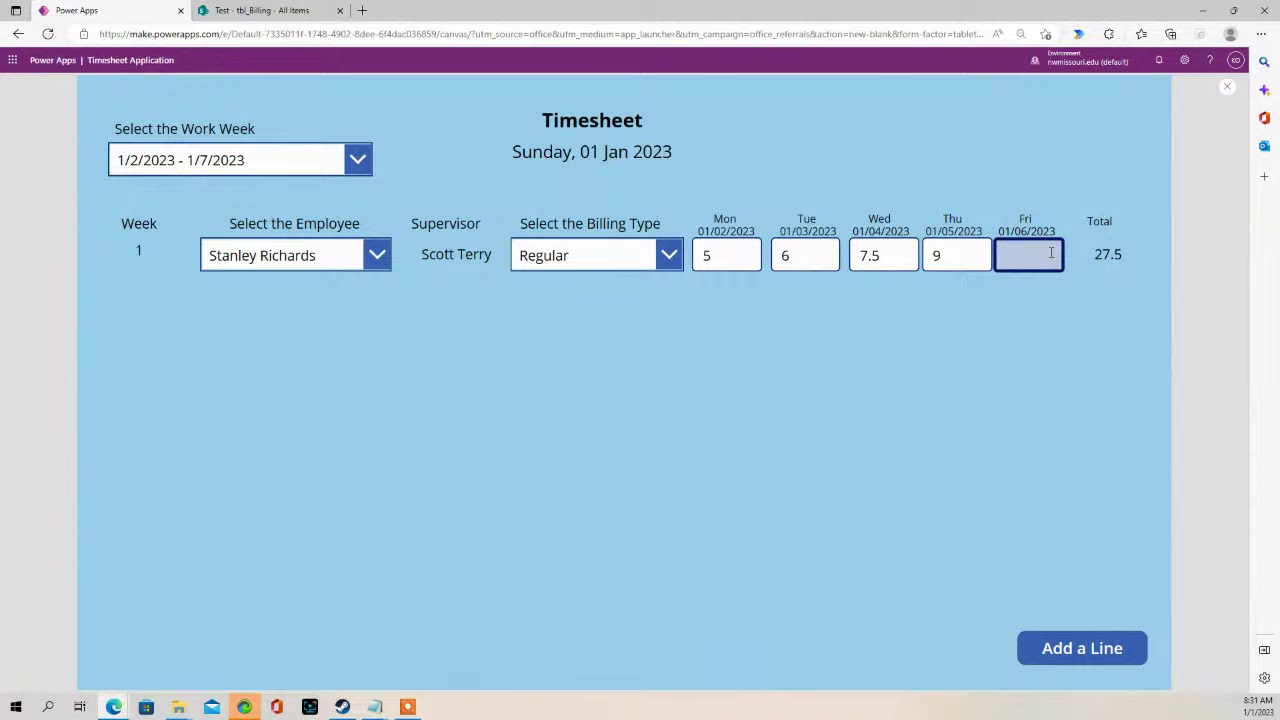
type("10")
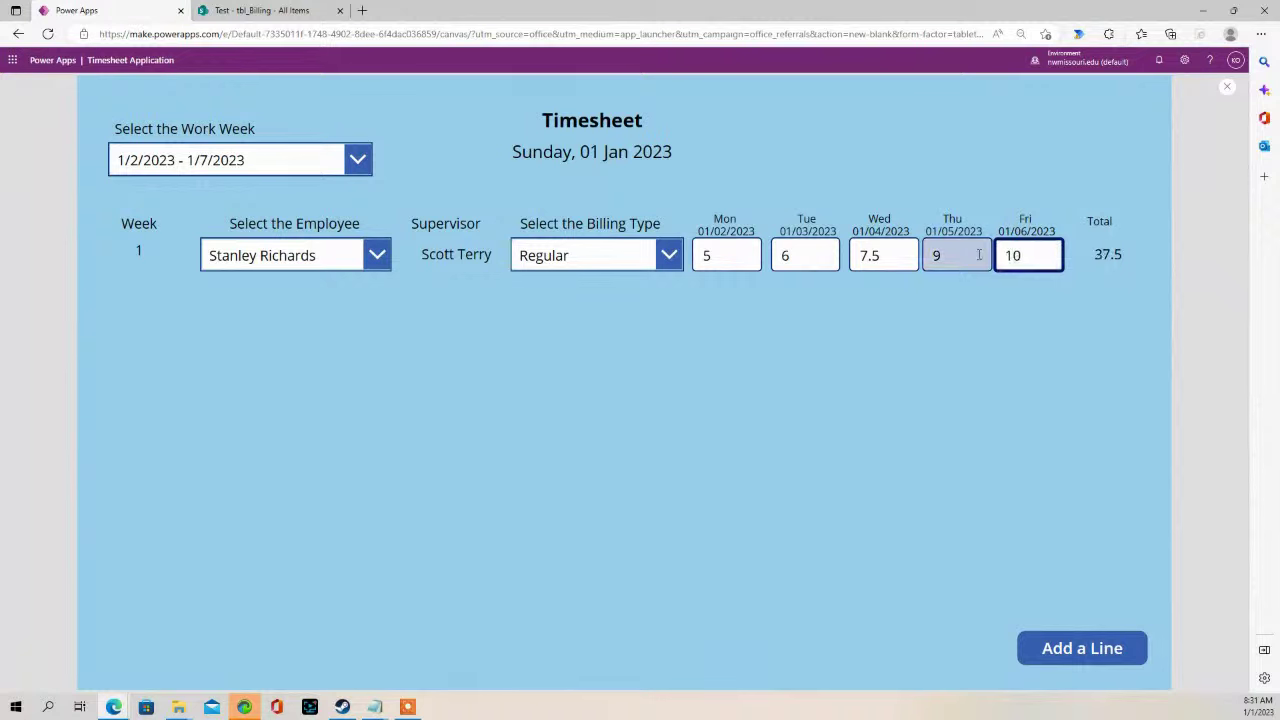
left_click(979, 254)
double_click(1050, 253)
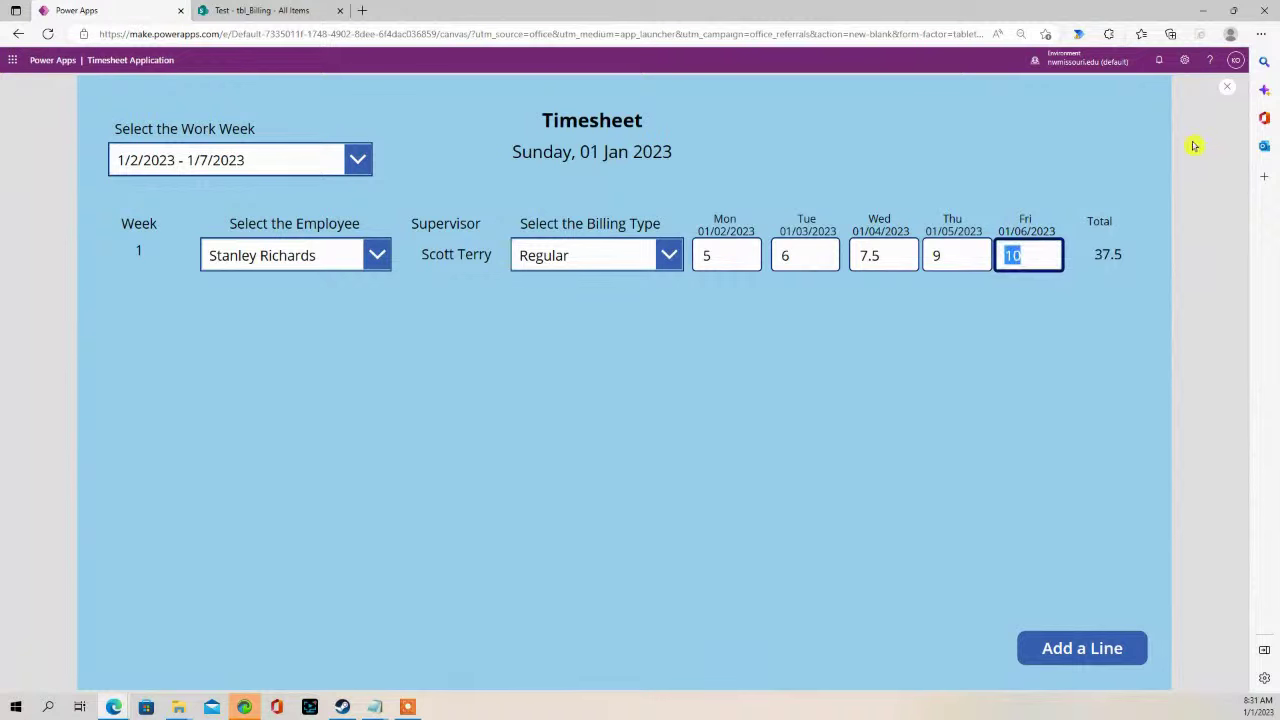
key("BackSpace")
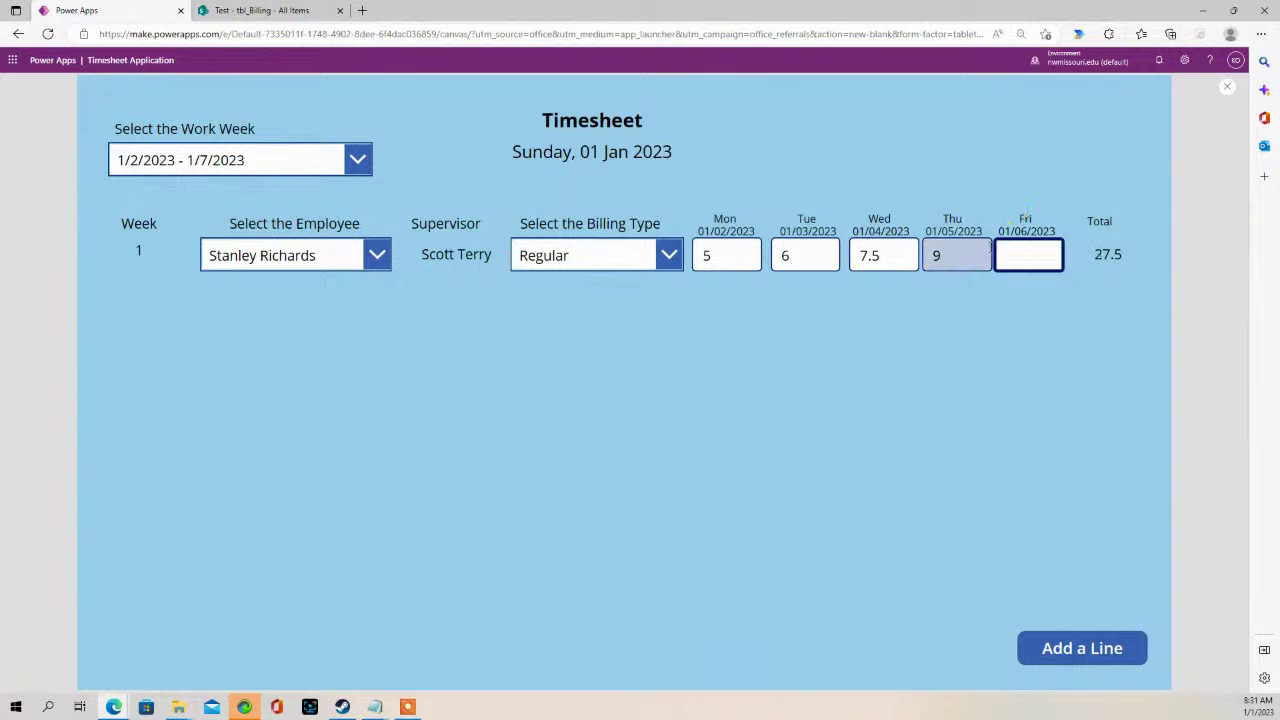
left_click(955, 255)
key("BackSpace")
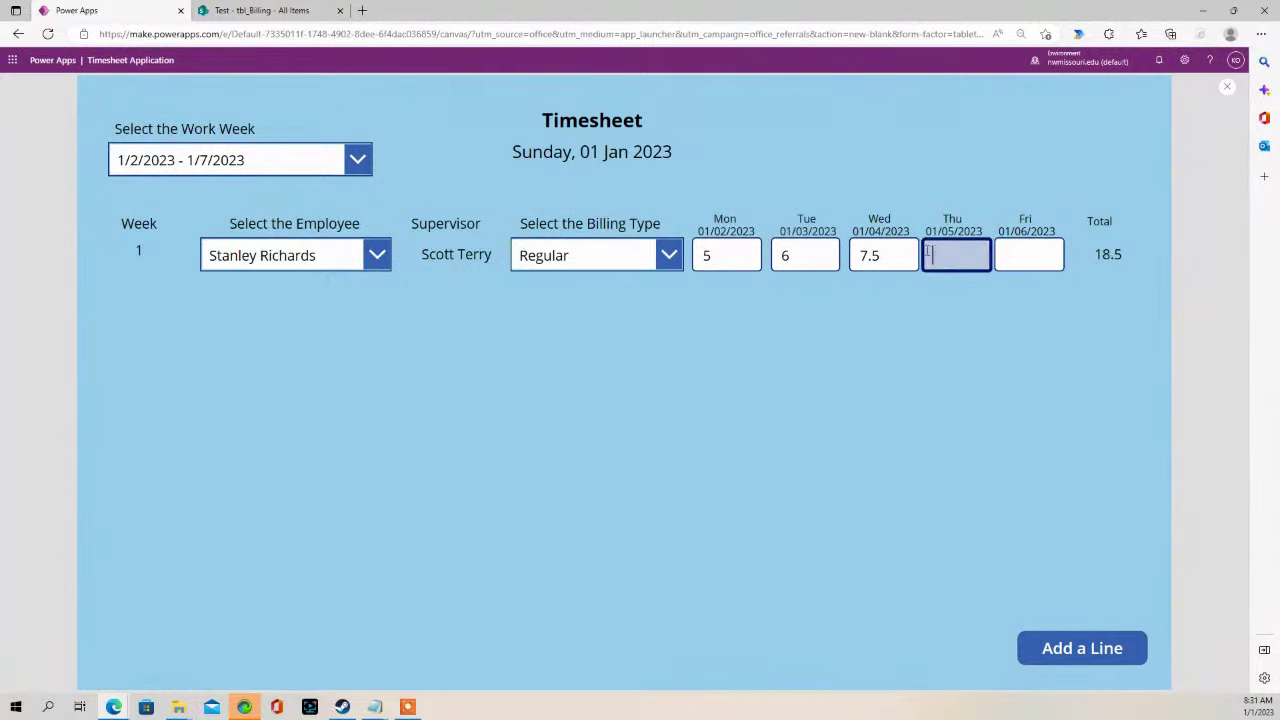
left_click(893, 255)
key("BackSpace")
left_click(787, 257)
key("BackSpace")
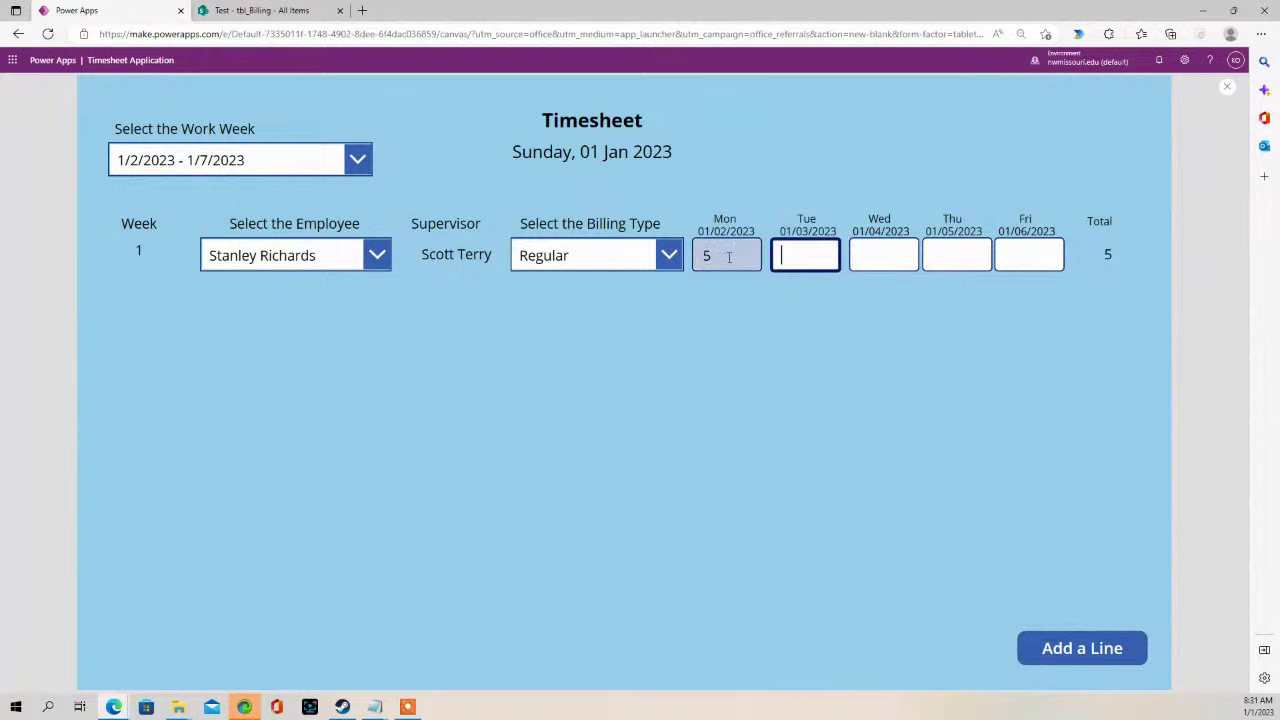
left_click(728, 255)
key("BackSpace")
left_click(1227, 87)
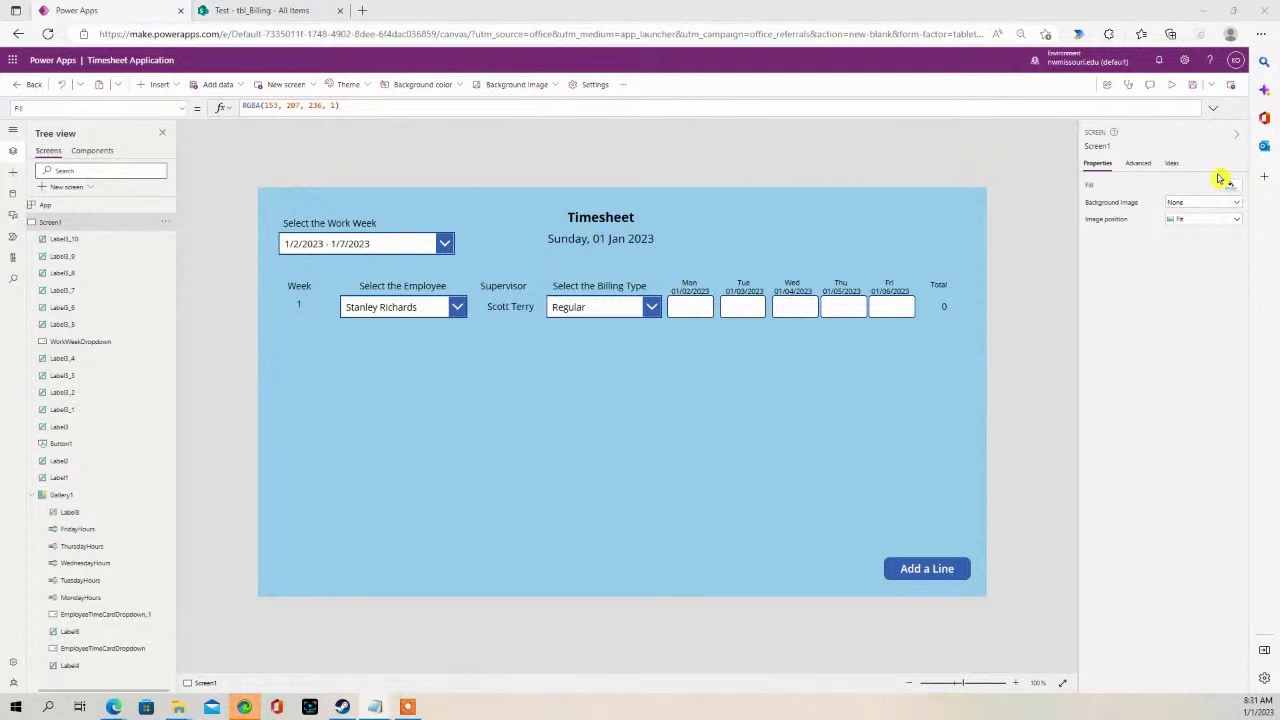
- Test Add a Line in preview, then shrink the gallery's row height to 75
left_click(1172, 92)
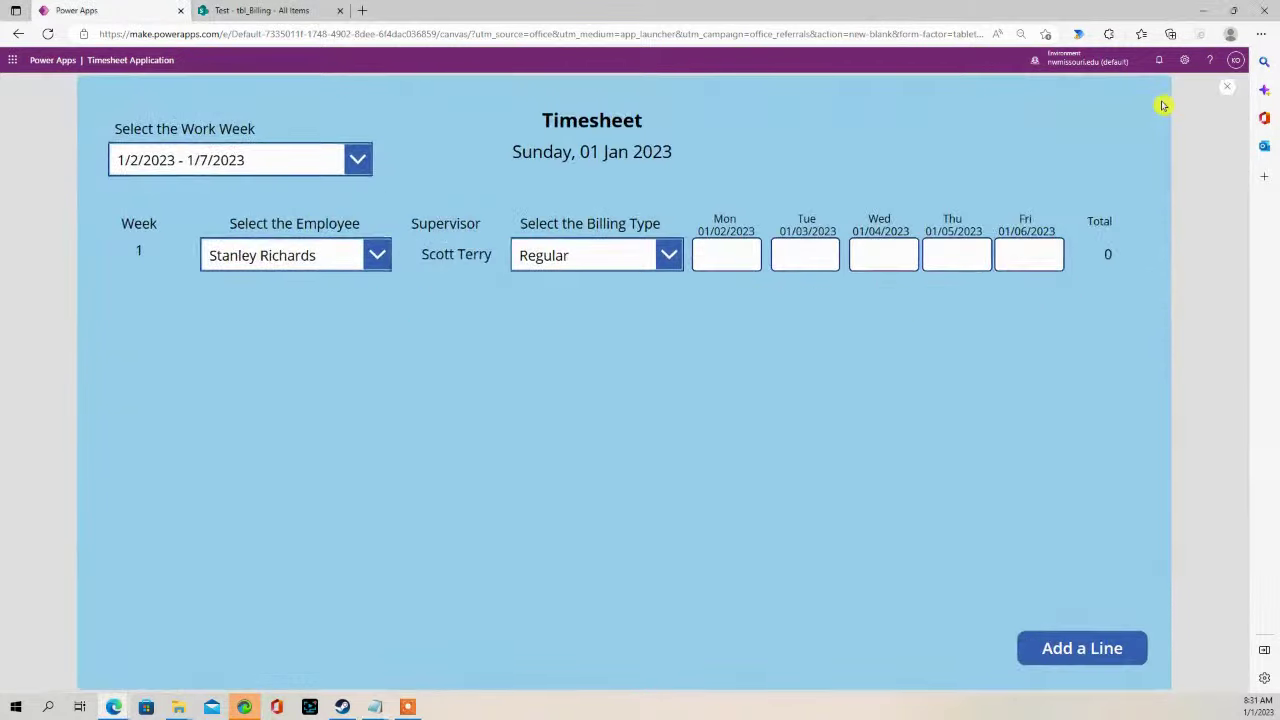
left_click(1070, 650)
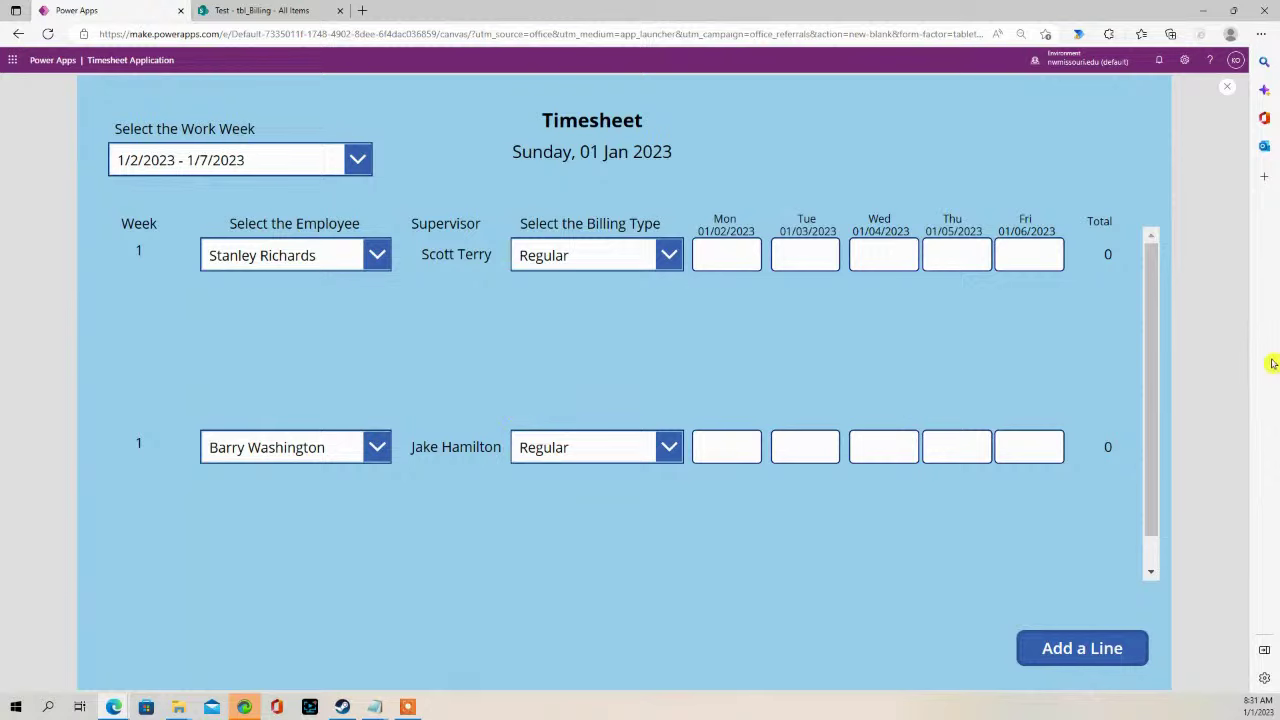
left_click(1230, 91)
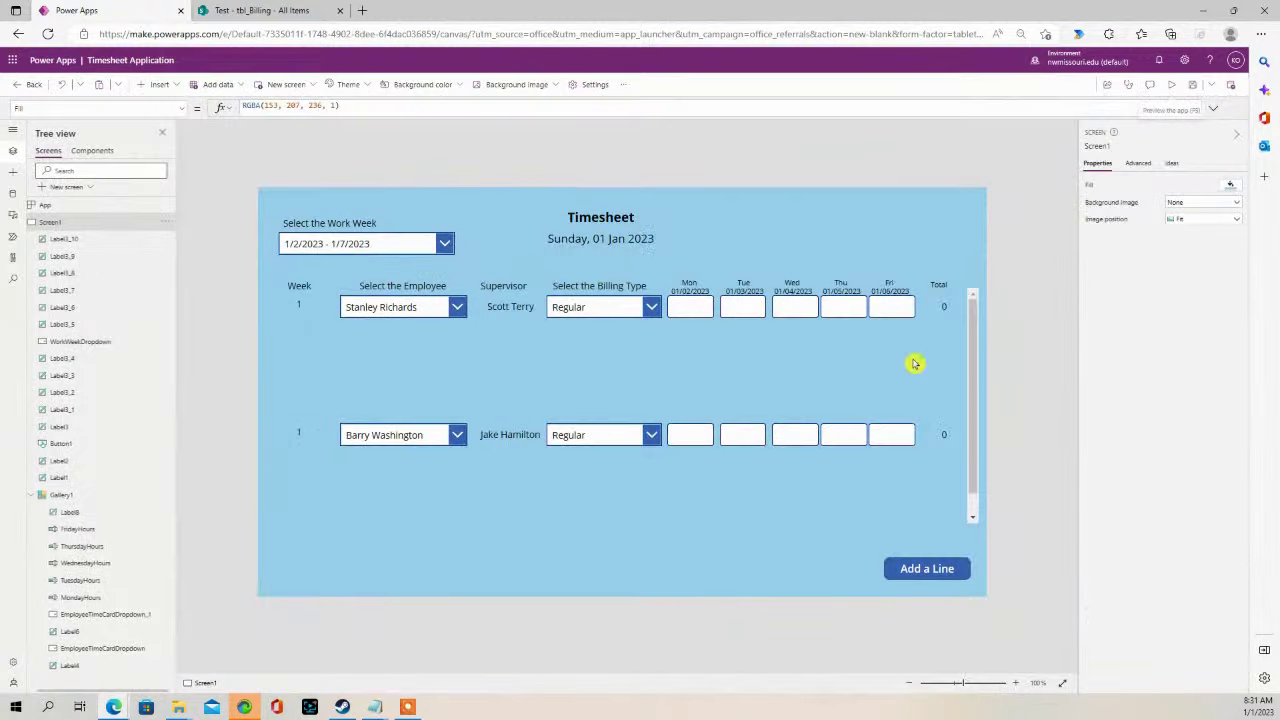
left_click(785, 392)
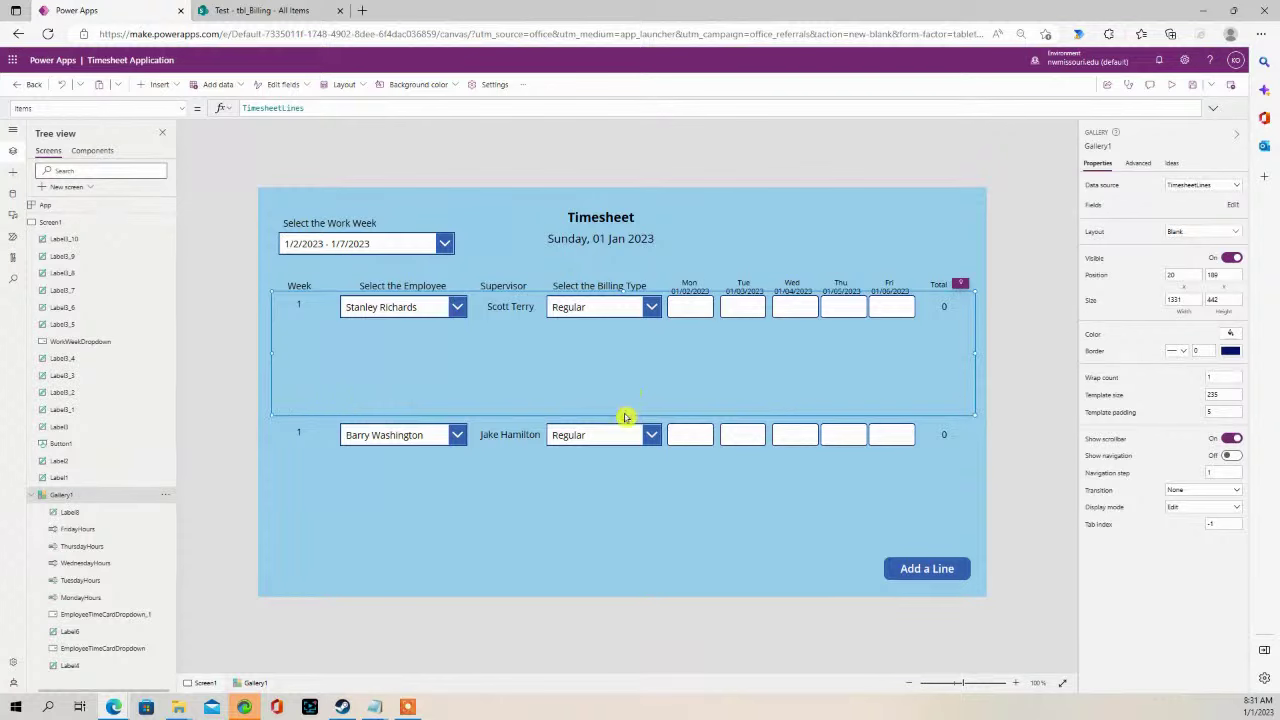
left_click_drag(623, 417, 633, 313)
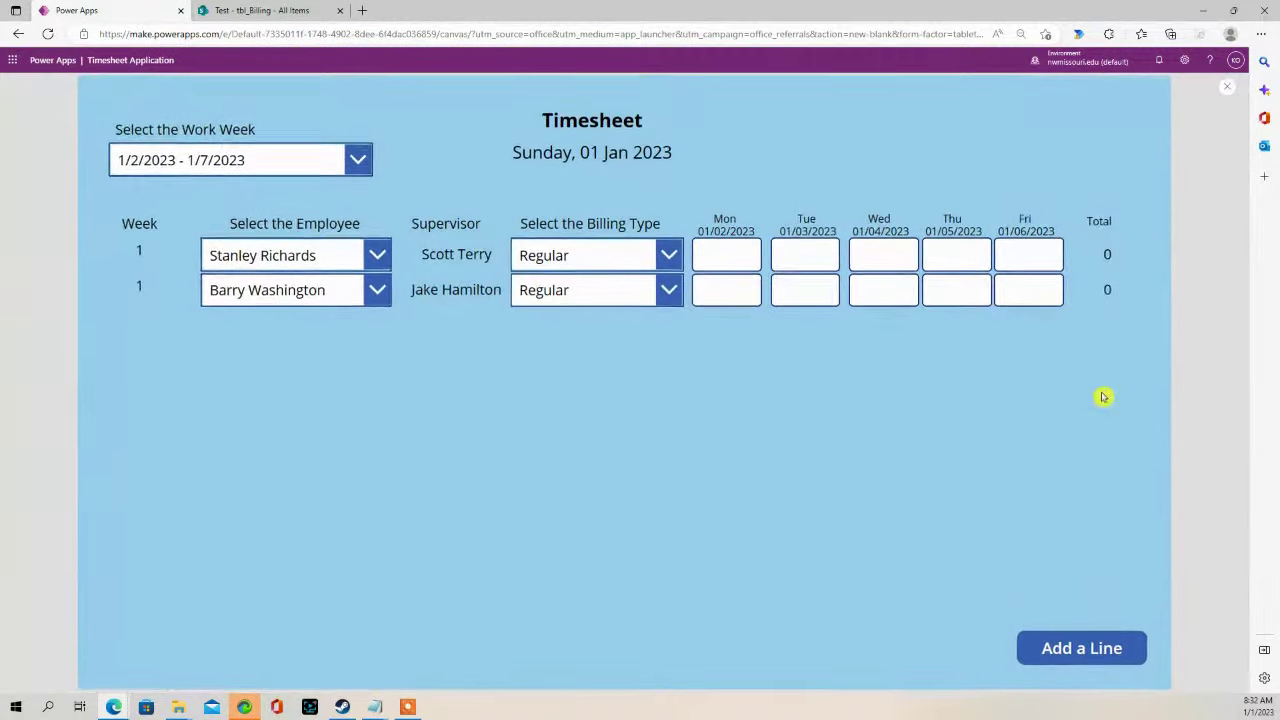
- Preview the app and add five more timesheet lines to check the tighter rows
left_click(1172, 86)
left_click(1070, 652)
left_click(1070, 652)
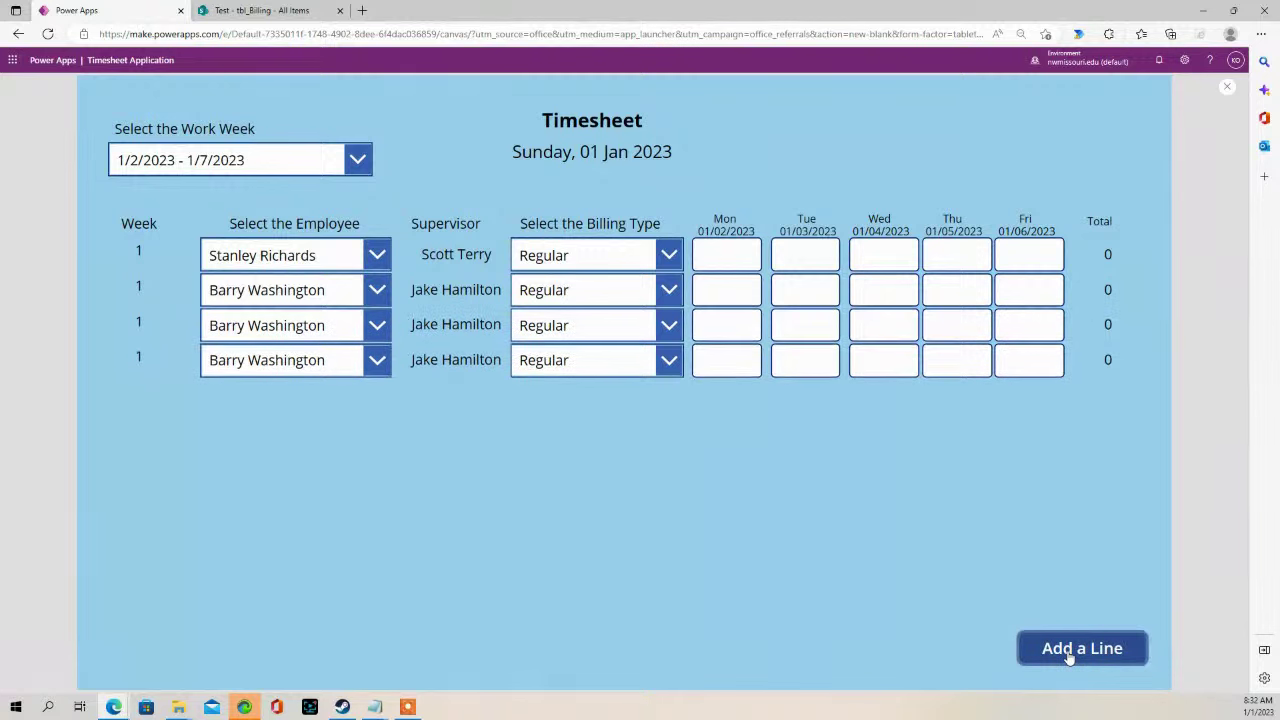
left_click(1068, 655)
left_click(1068, 655)
left_click(1068, 655)
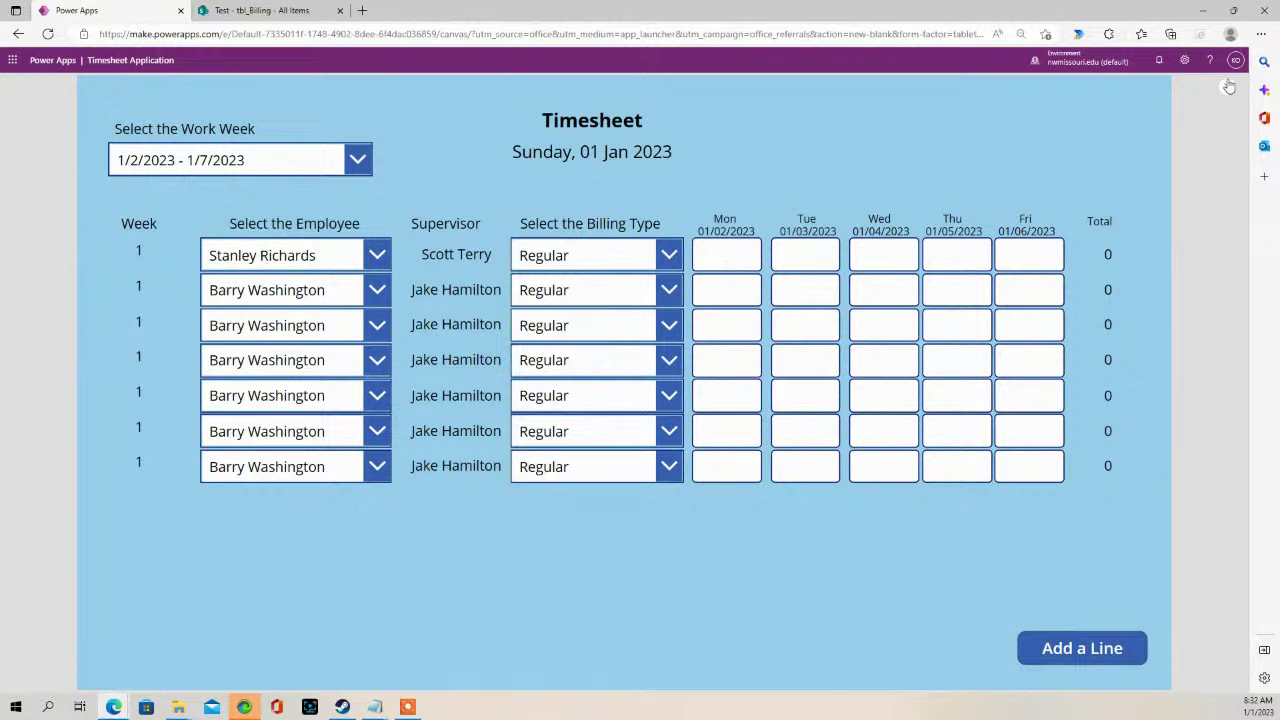
left_click(1229, 87)
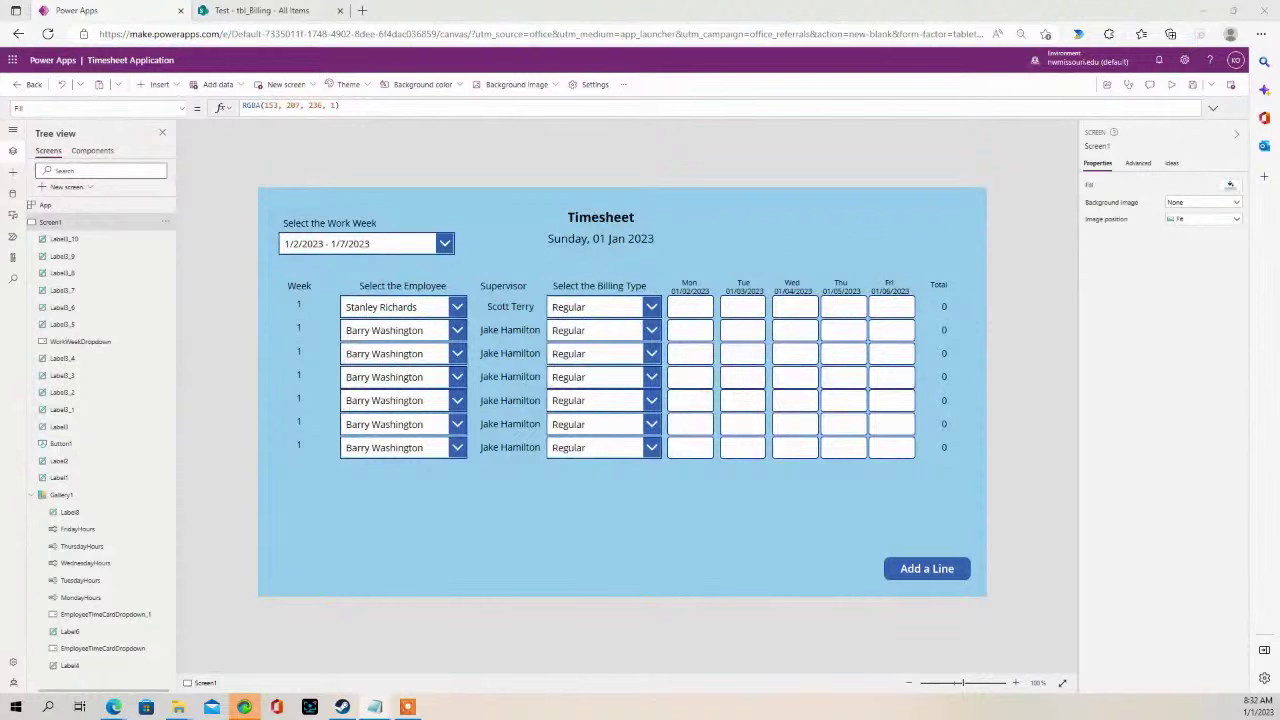
- Insert a button beside Add a Line and caption it Clear
left_click(158, 84)
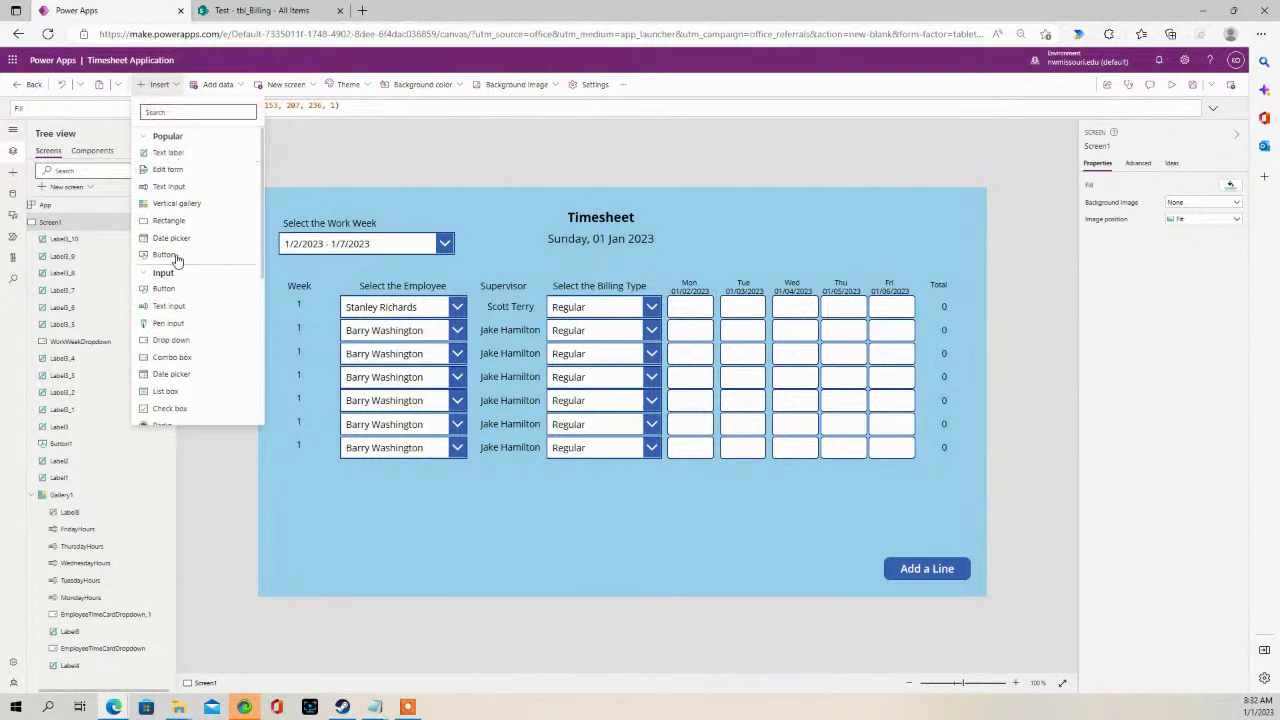
left_click(172, 256)
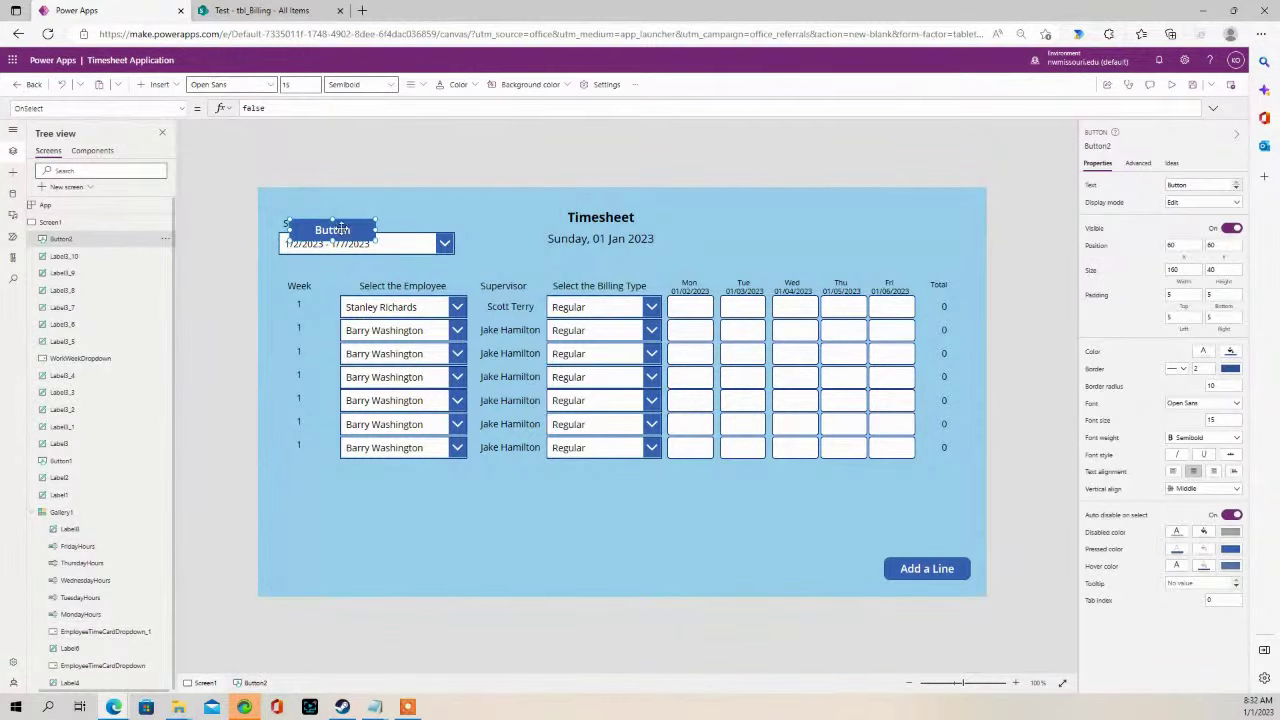
left_click_drag(340, 230, 856, 572)
left_click_drag(1204, 186, 1137, 187)
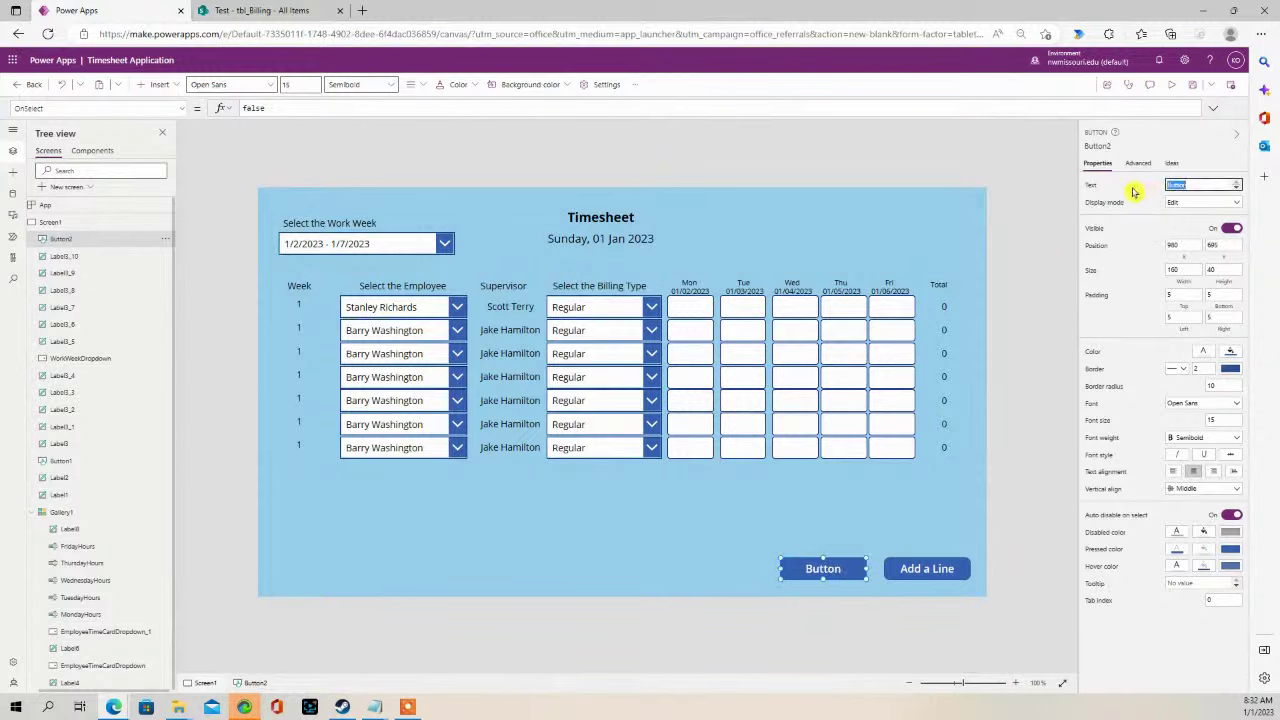
type("d")
left_click(1040, 325)
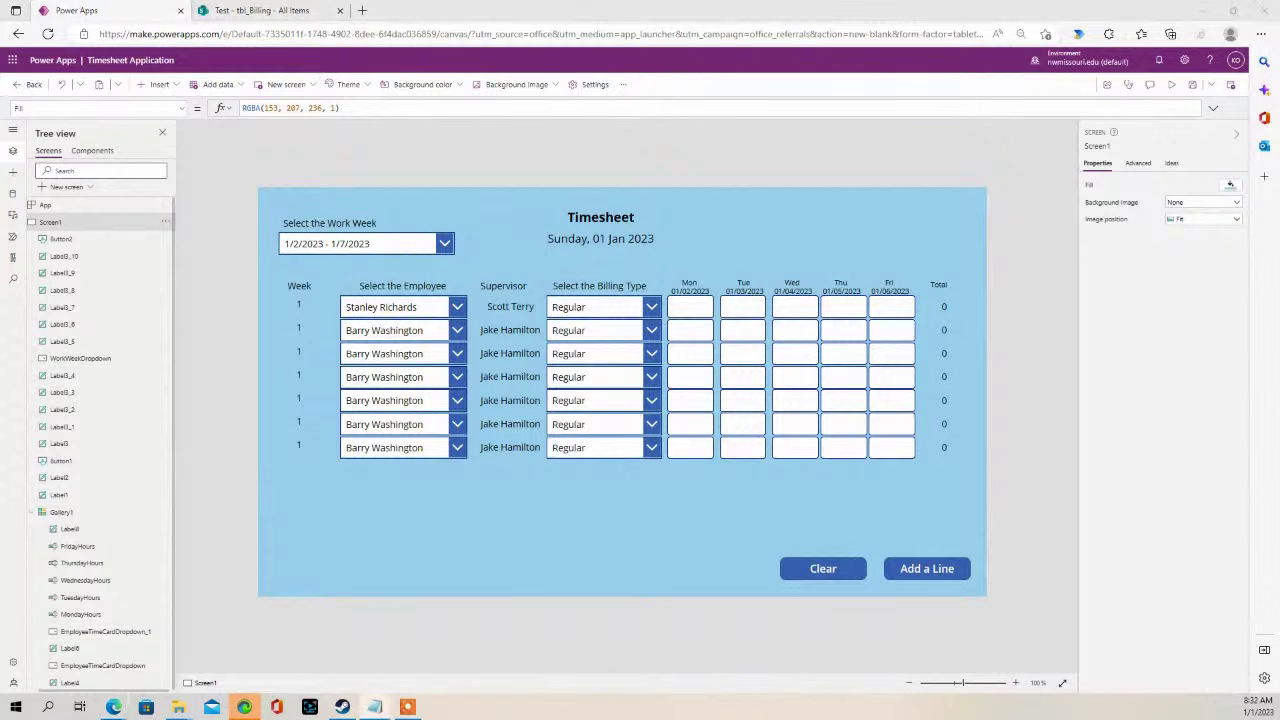
- Set the Clear button's OnSelect to Clear(TimesheetLines)
left_click(808, 564)
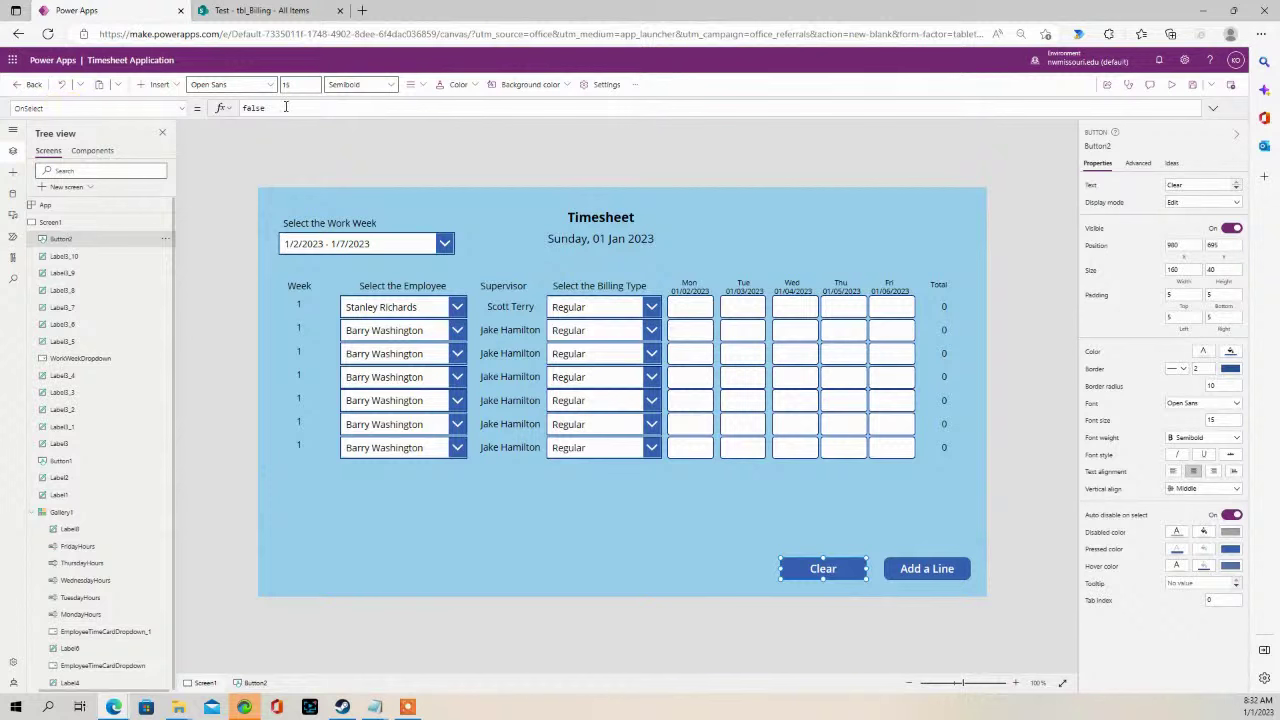
left_click(225, 109)
key("ctrl+a")
type("Clear(TimesheetLines)")
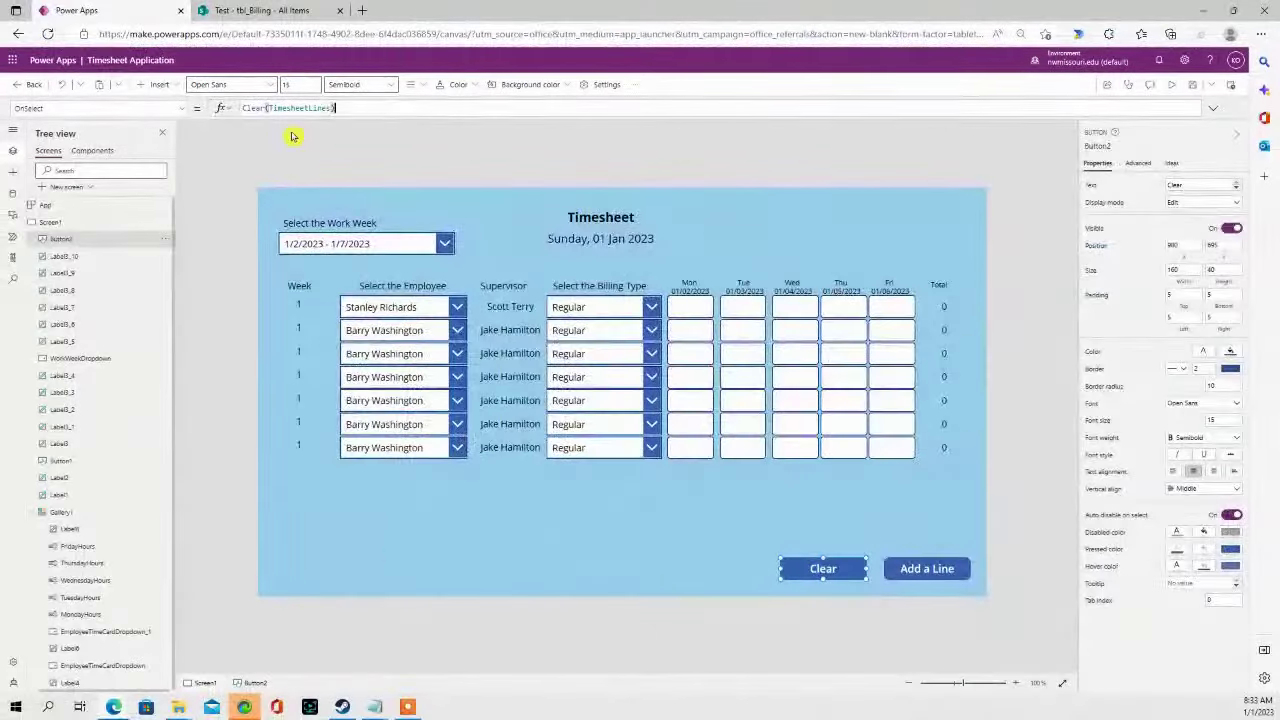
- In preview, clear all timesheet lines, add one new line, then exit preview
left_click(1172, 84)
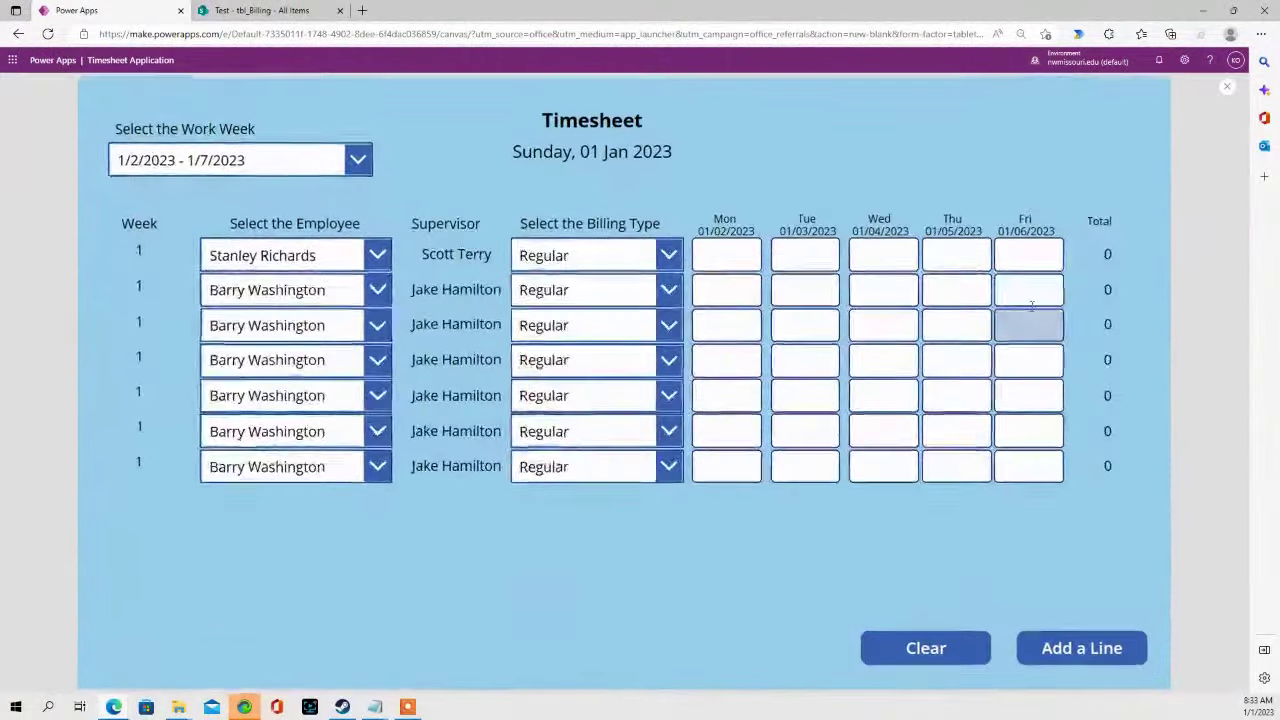
left_click(918, 651)
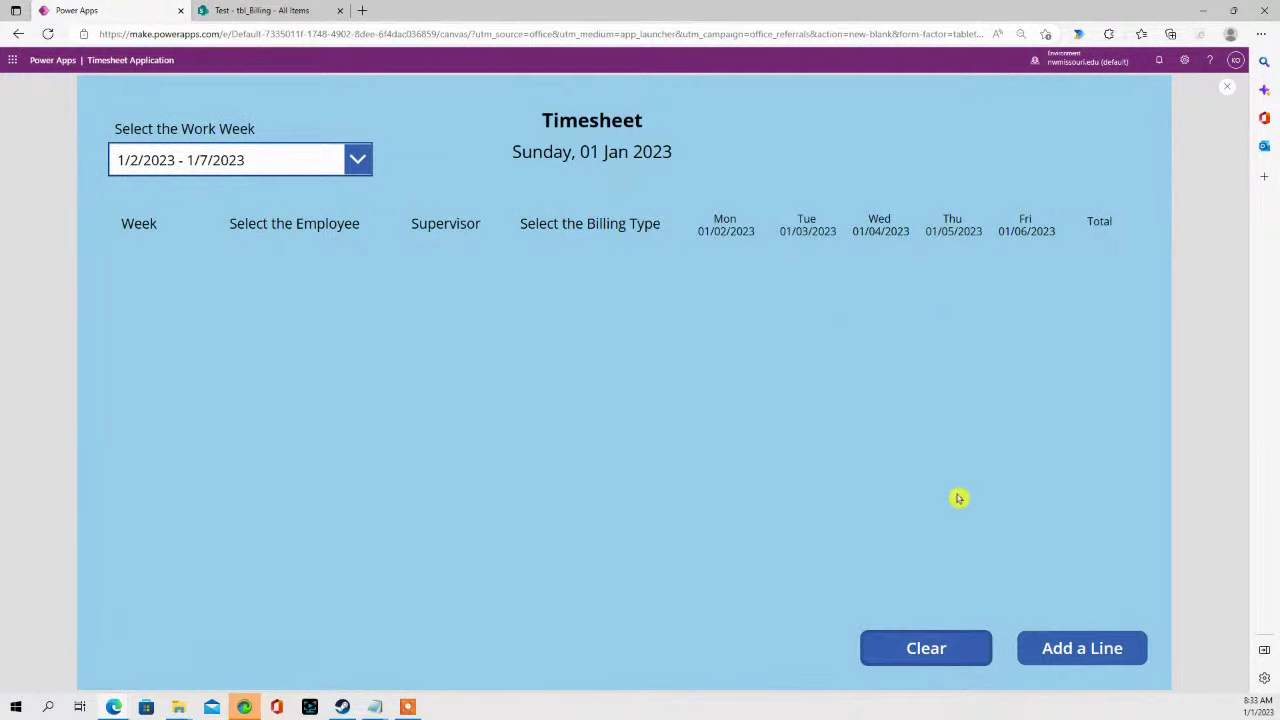
left_click(1098, 658)
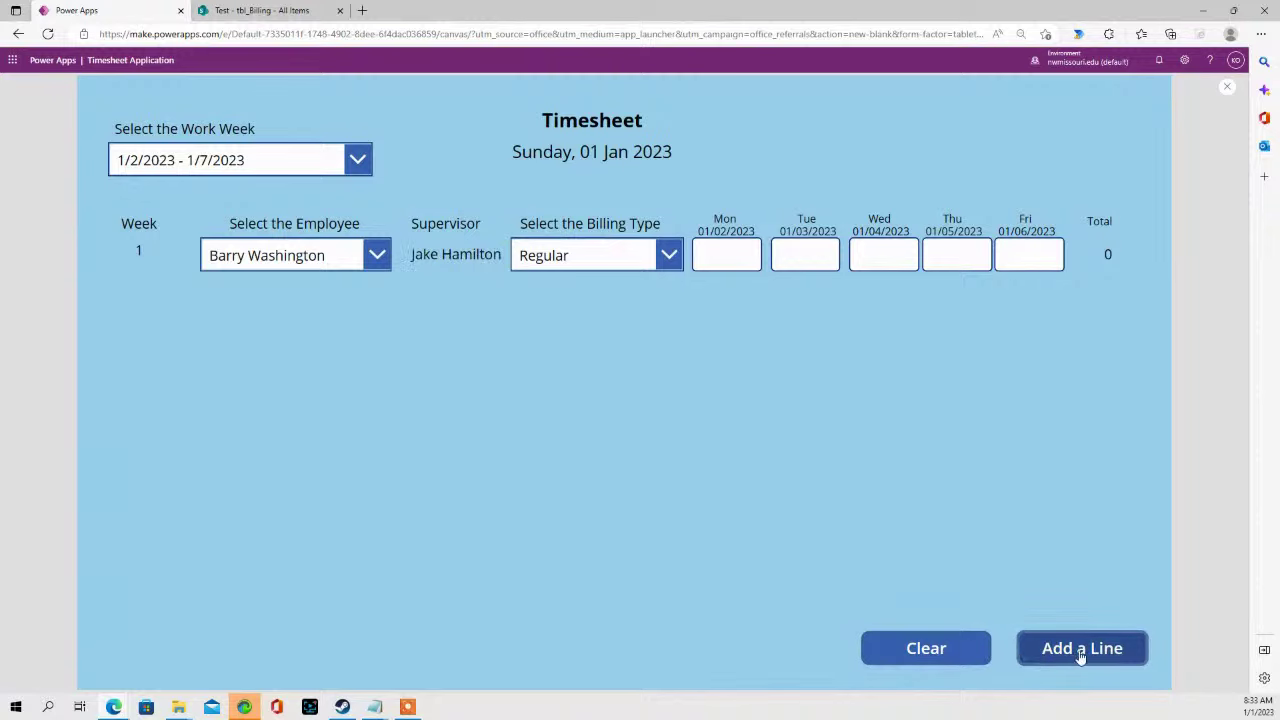
left_click(1226, 88)
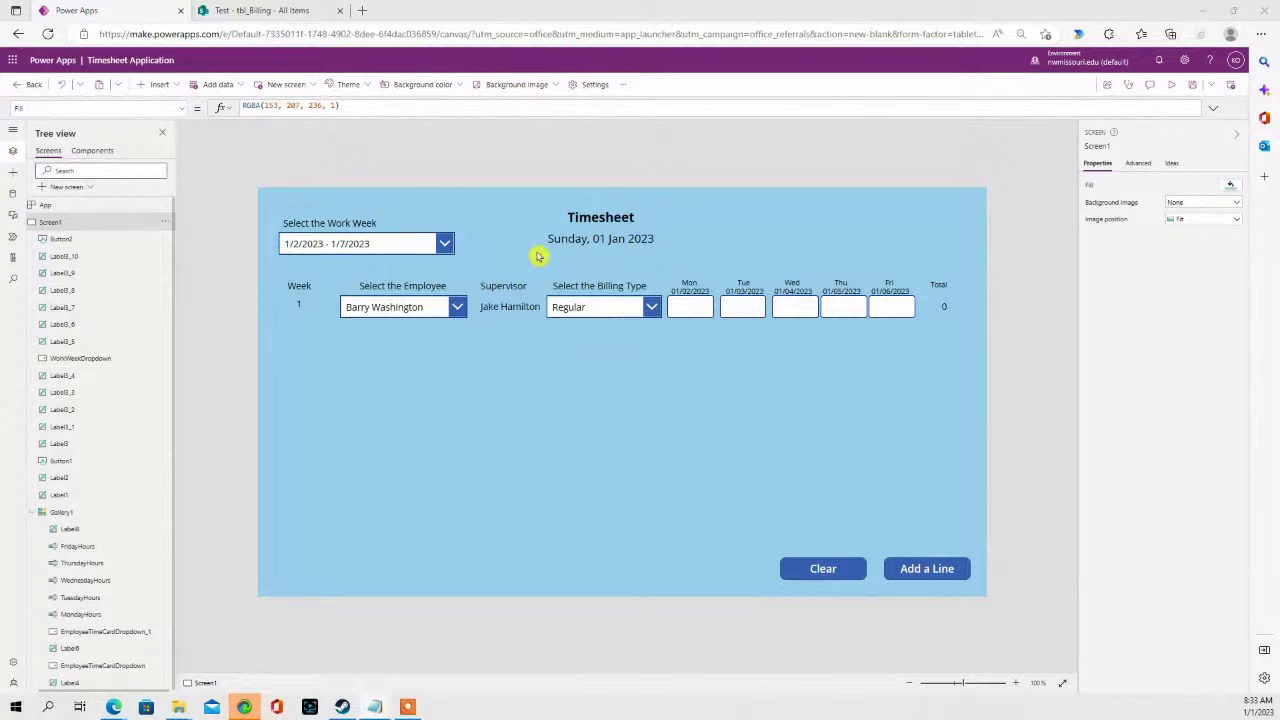
- Expand the Icons category of the Insert menu and scroll through the available icons
left_click(174, 86)
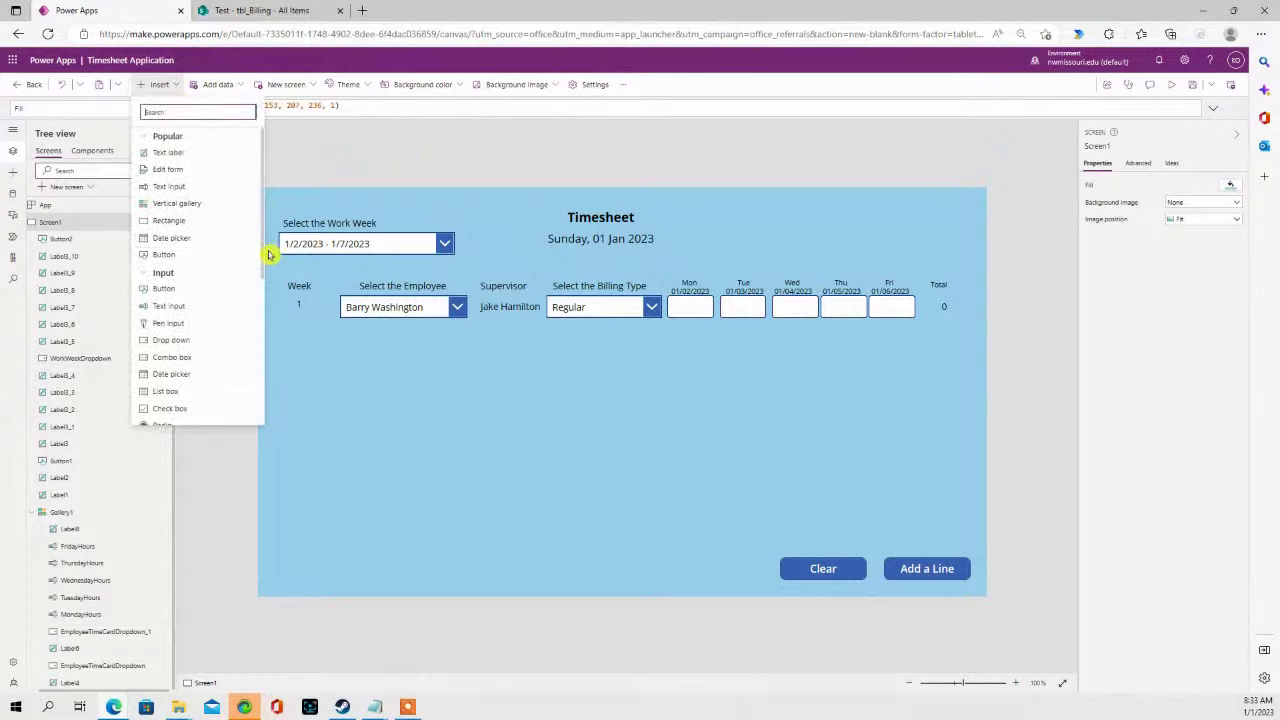
scroll(240, 280, "down", 5)
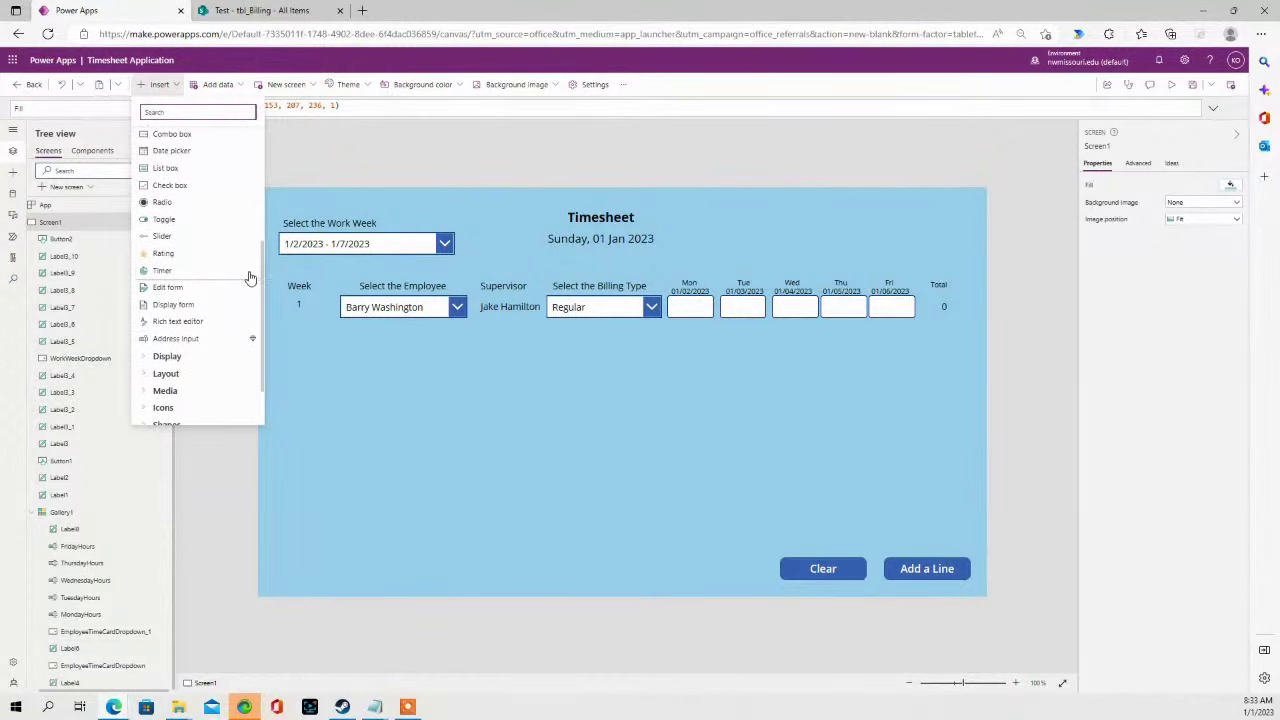
scroll(215, 250, "up", 3)
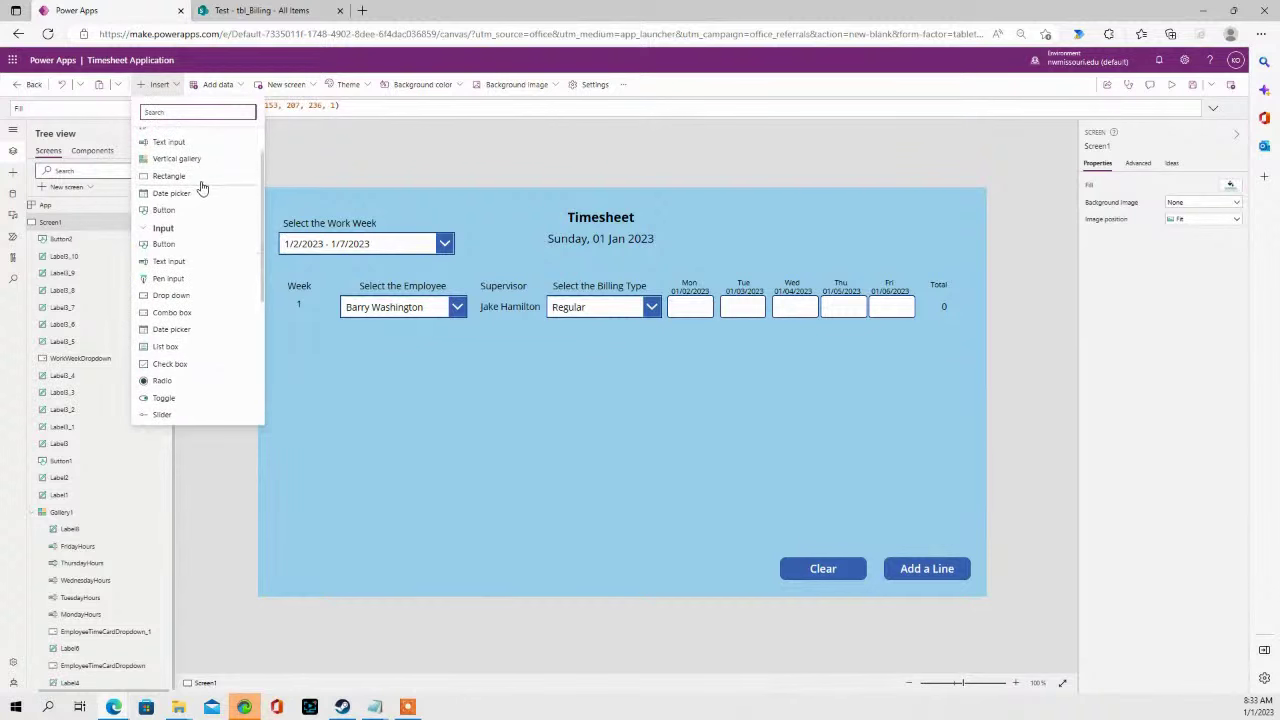
scroll(205, 200, "down", 5)
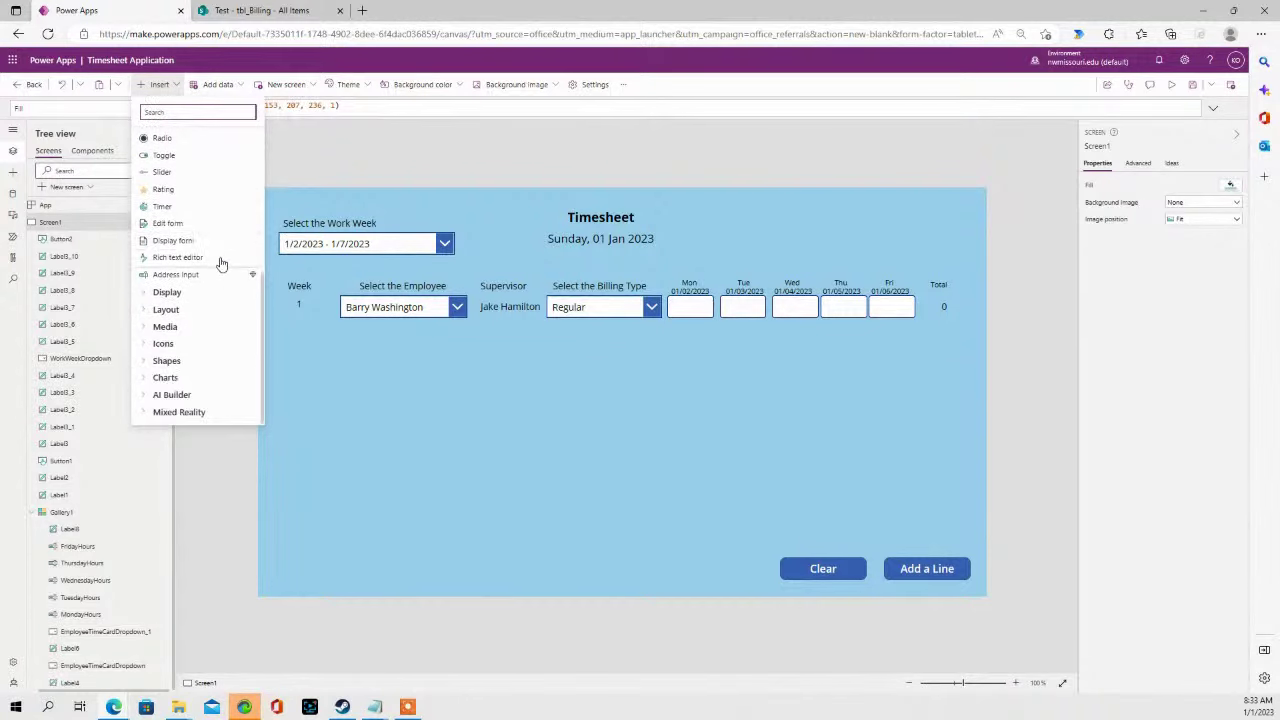
left_click(164, 343)
scroll(195, 348, "down", 3)
scroll(200, 350, "down", 5)
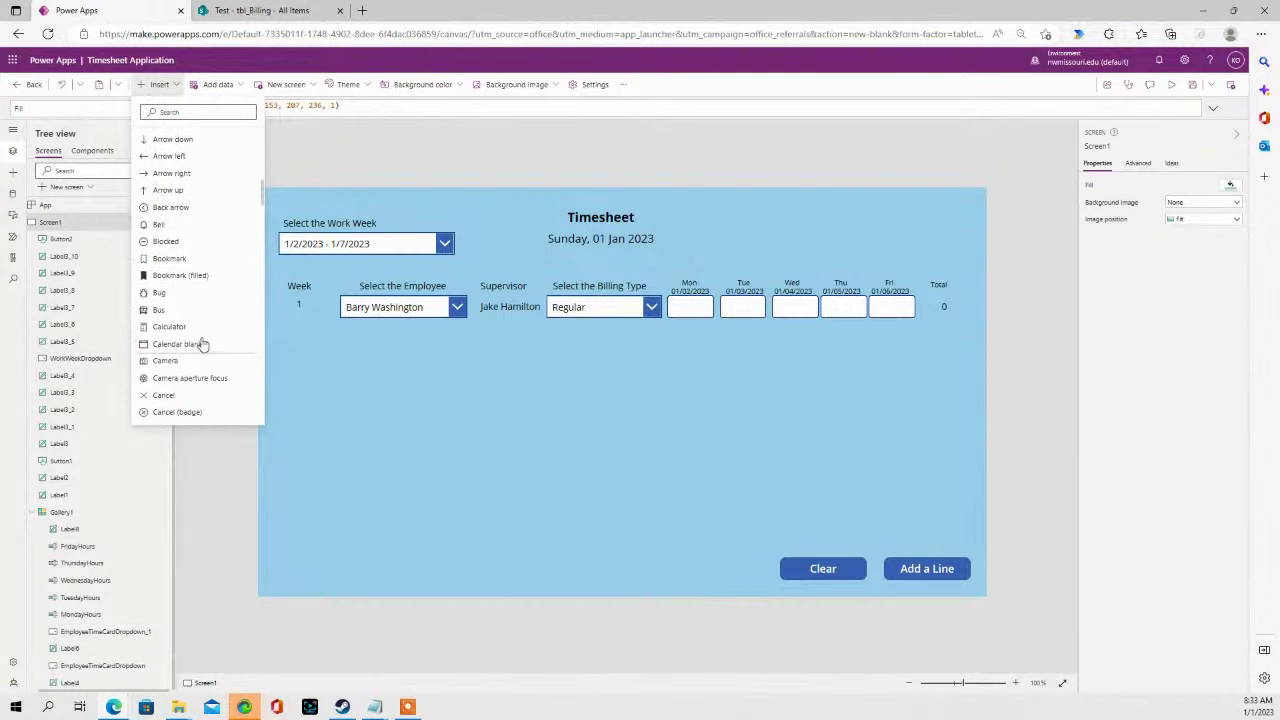
scroll(207, 332, "down", 10)
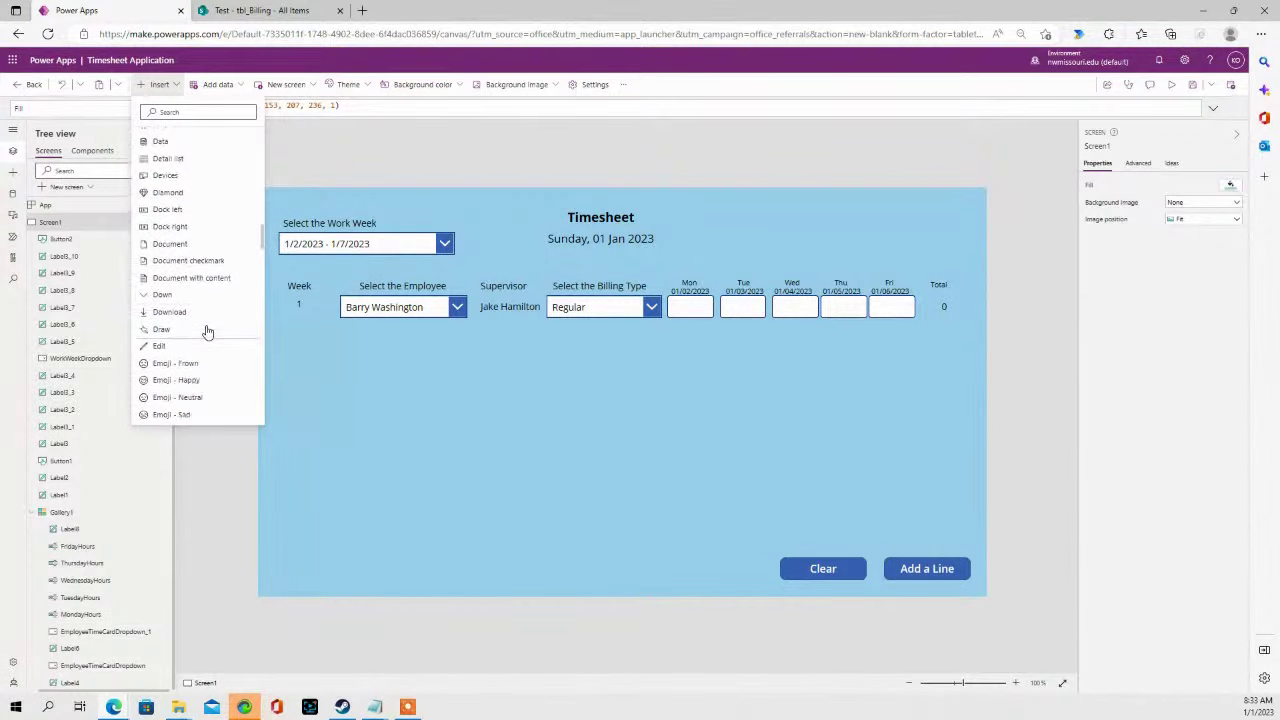
scroll(205, 330, "down", 10)
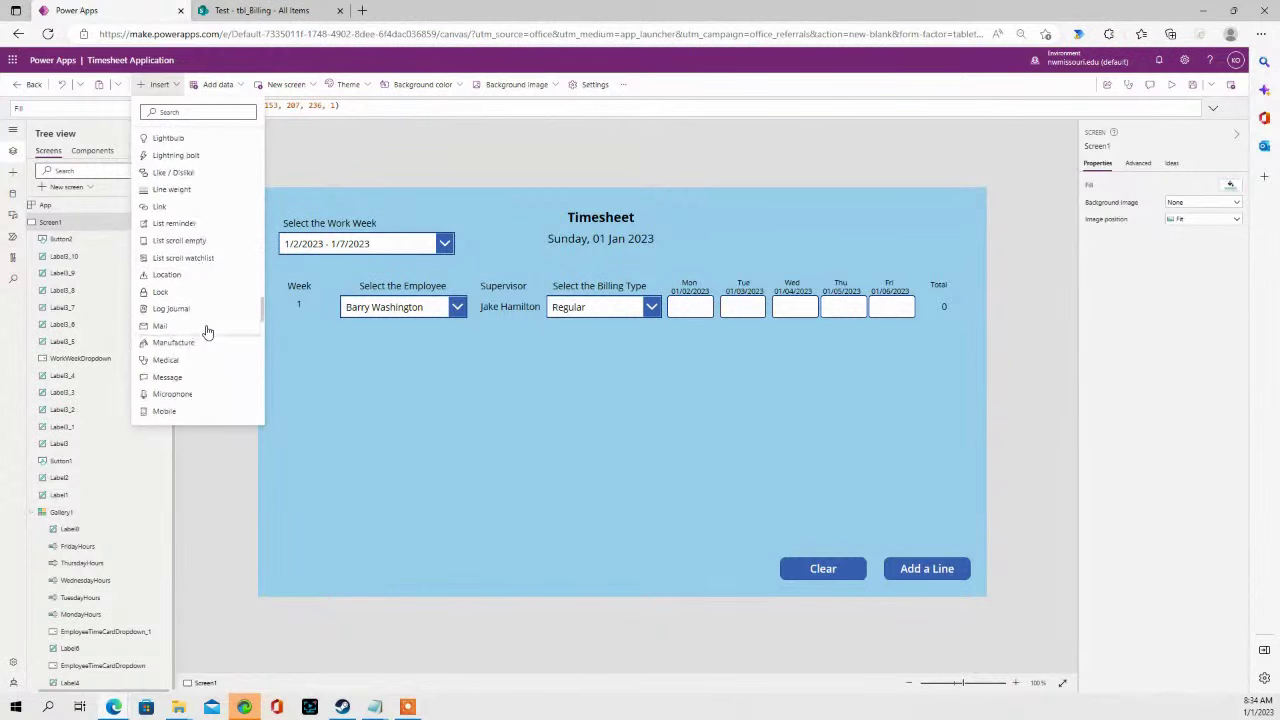
scroll(190, 300, "down", 3)
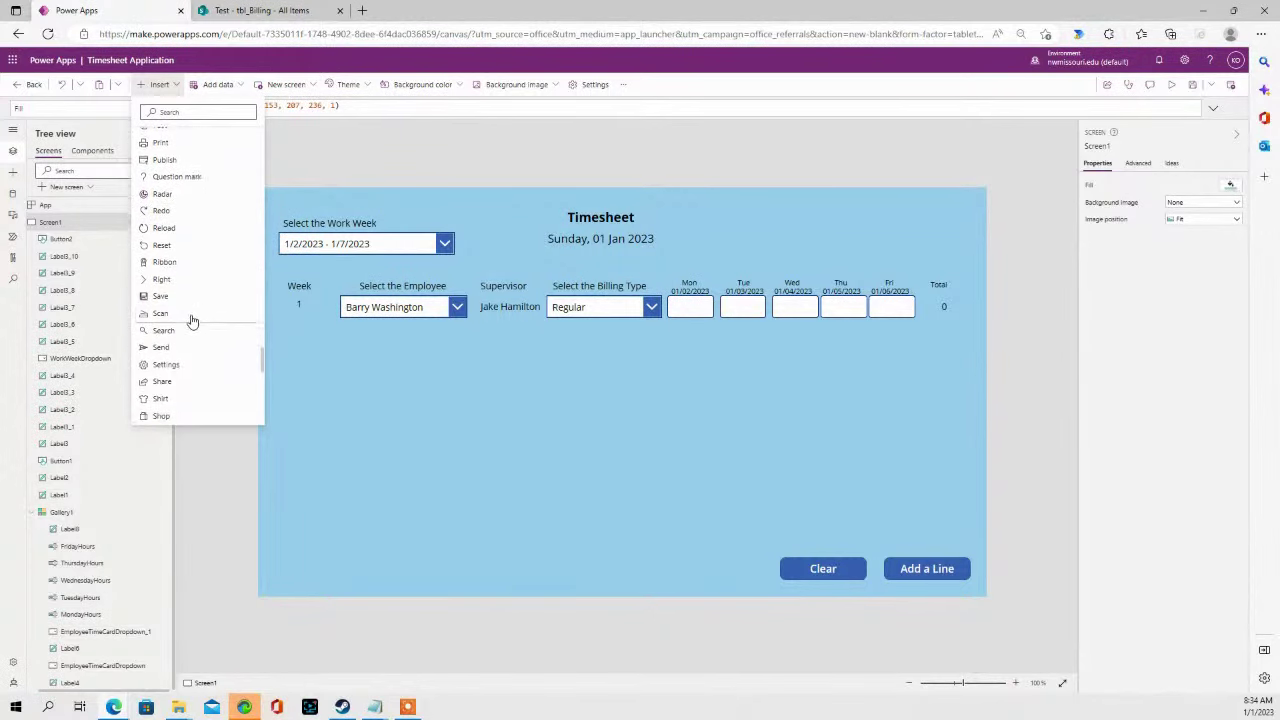
- Insert the Save icon and place it at the top right beside the Timesheet title
left_click(186, 300)
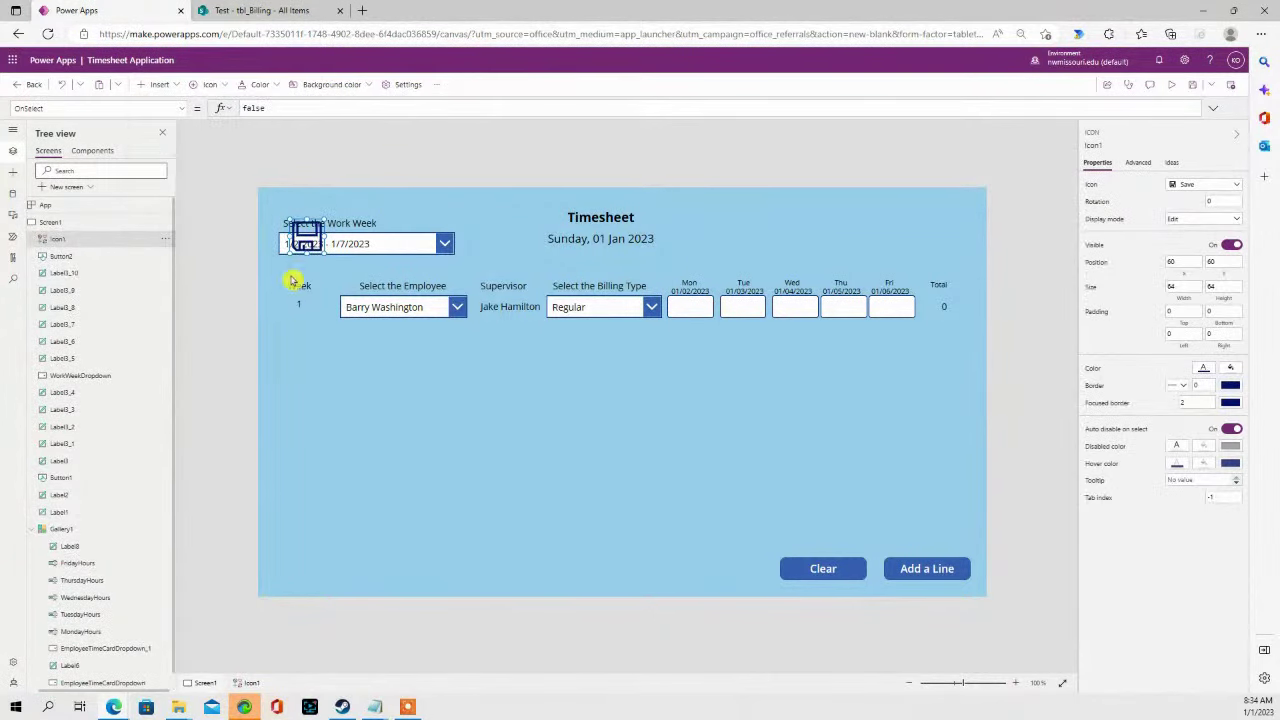
left_click_drag(303, 232, 879, 224)
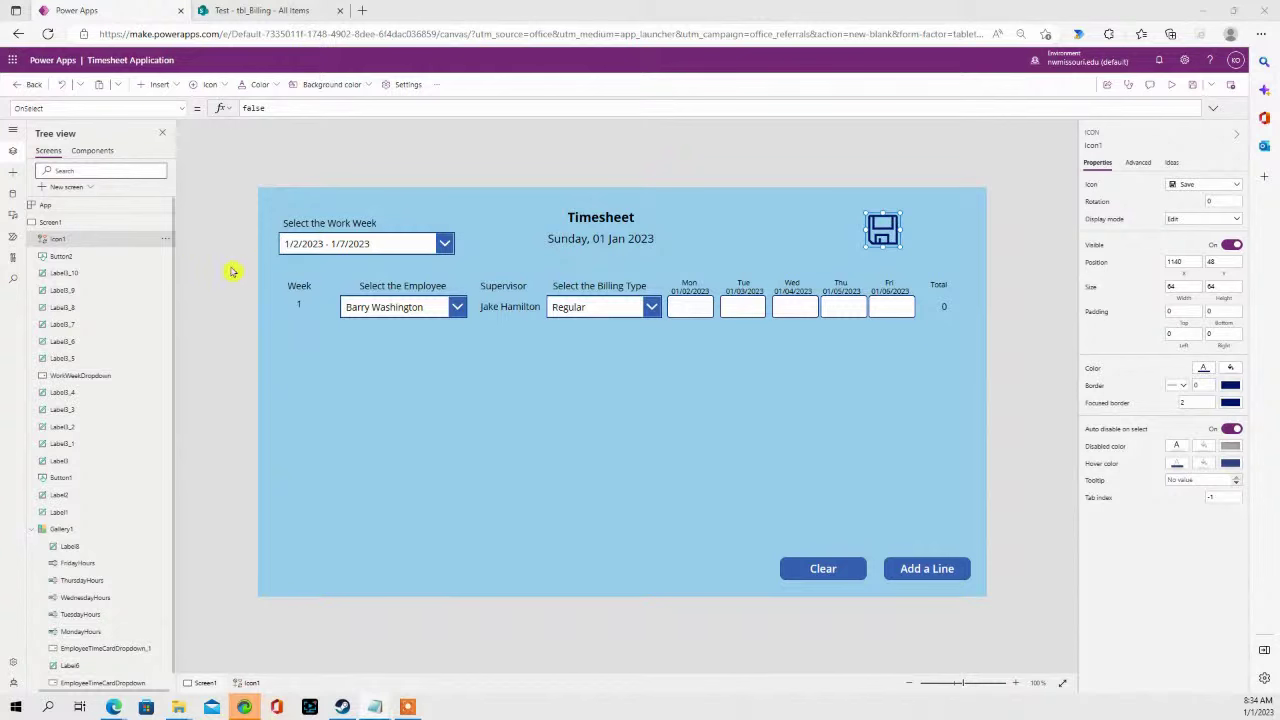
left_click(425, 418)
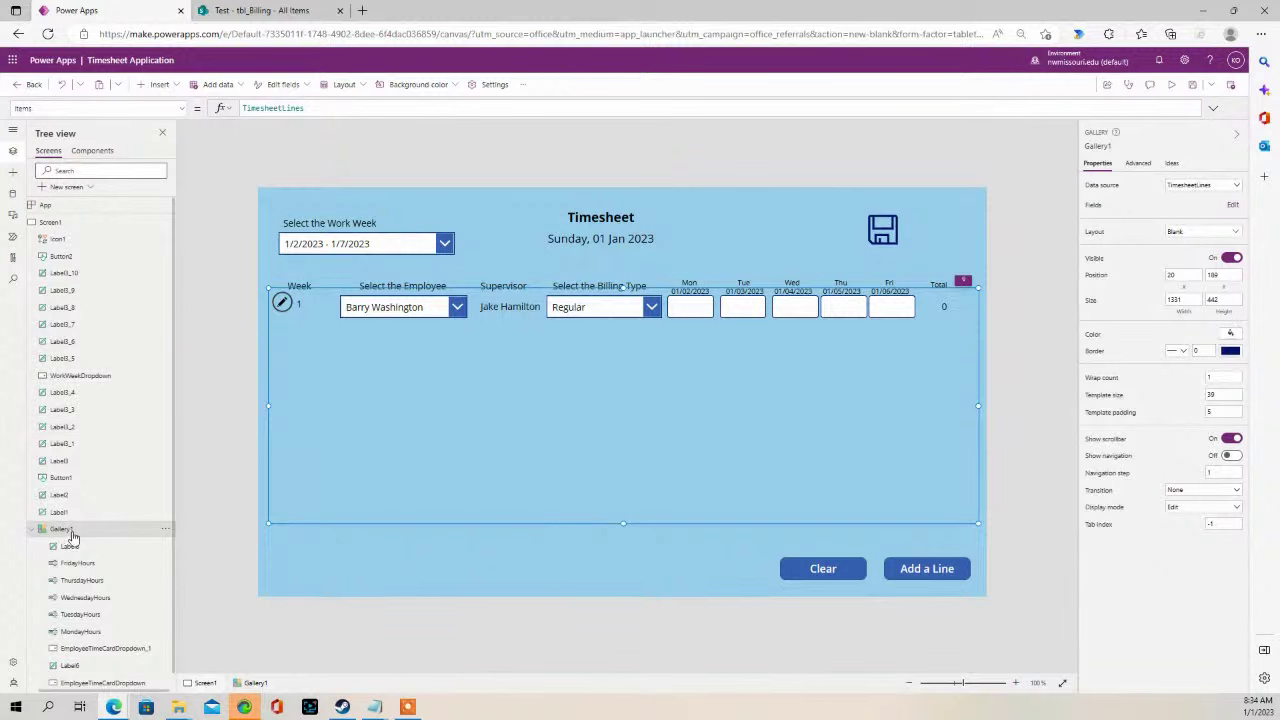
- Rename Gallery1 to TimesheetGallery in the Tree view, then reselect the Save icon
double_click(72, 531)
left_click(90, 529)
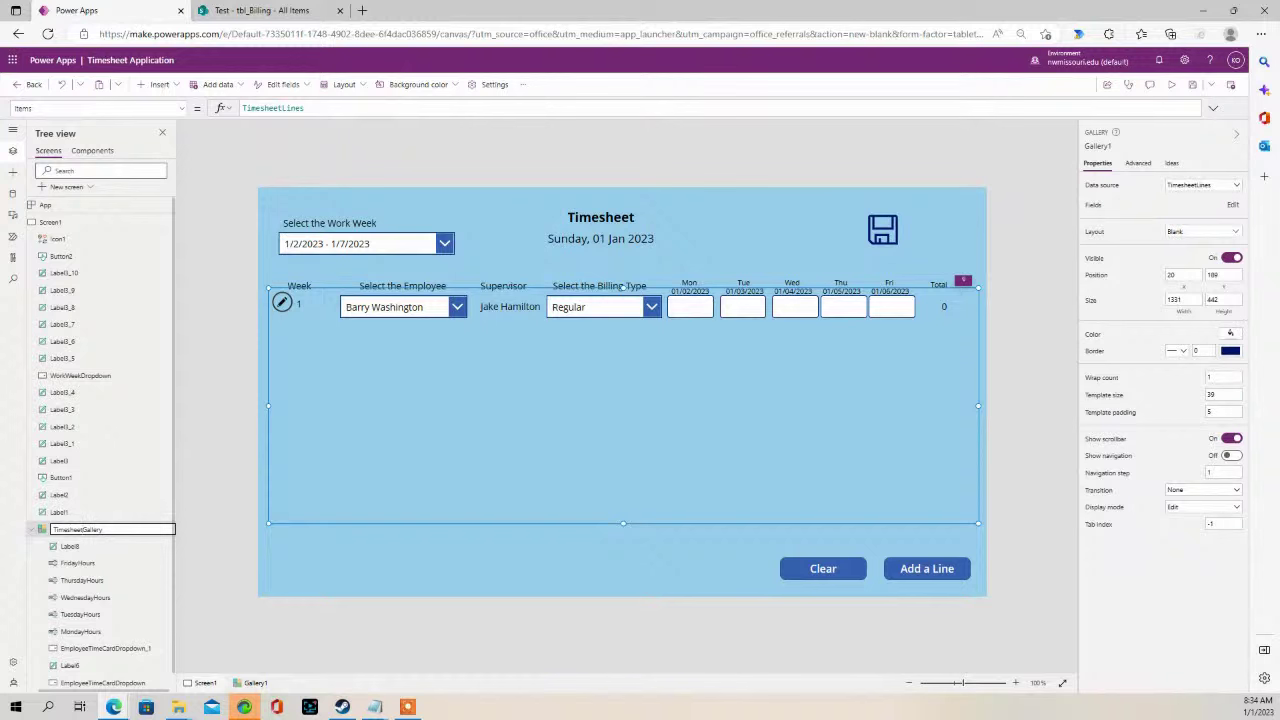
key("Return")
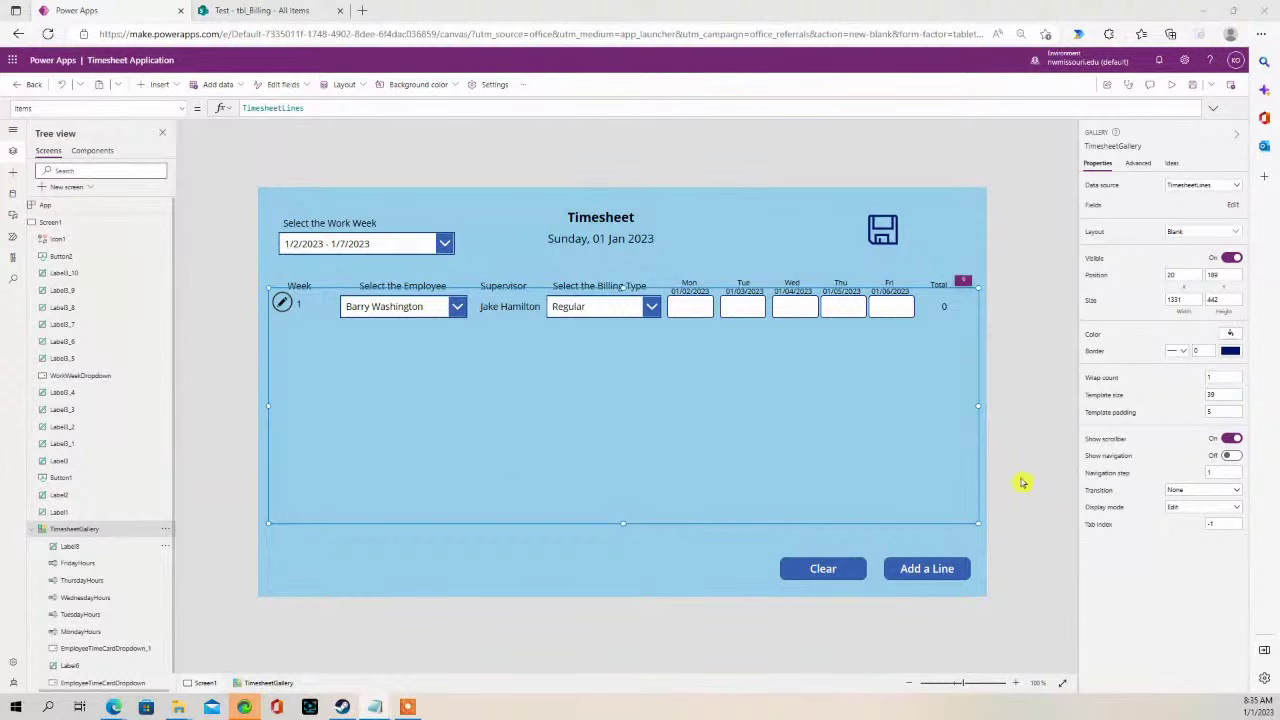
left_click(882, 231)
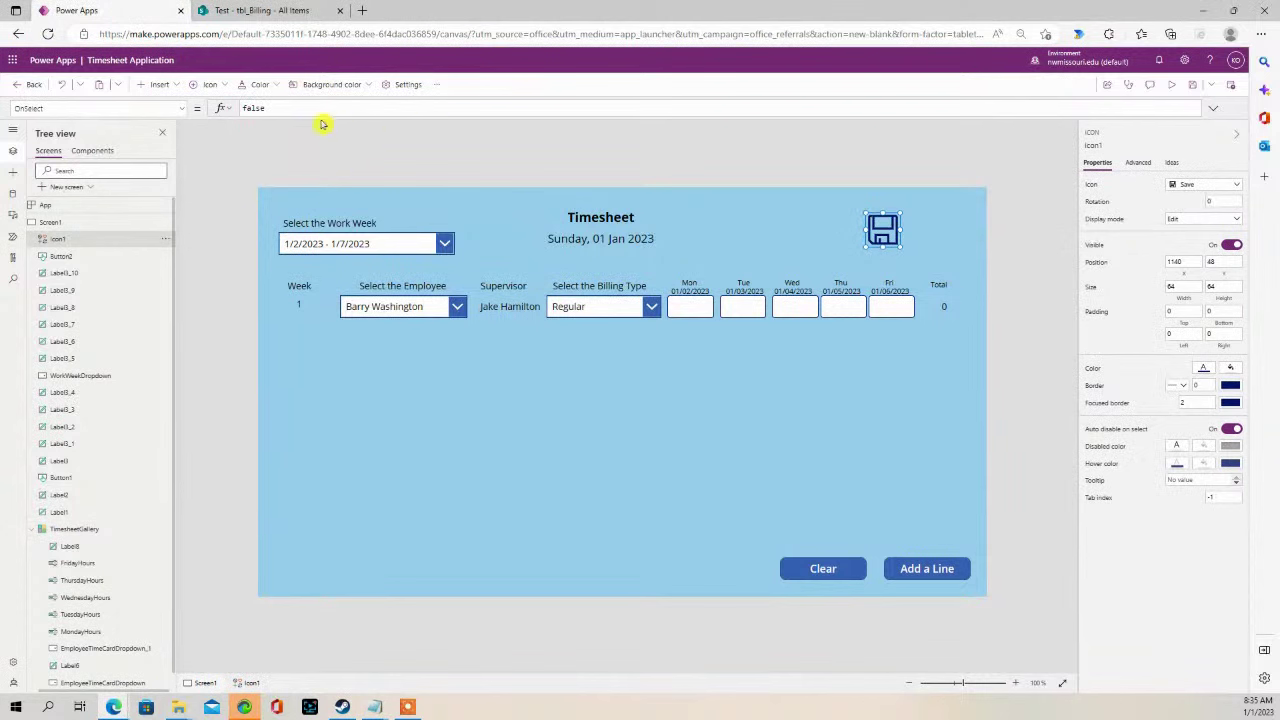
- Open tbl_TimeCard from SharePoint Site contents, scroll its columns, then return to Power Apps
left_click(280, 12)
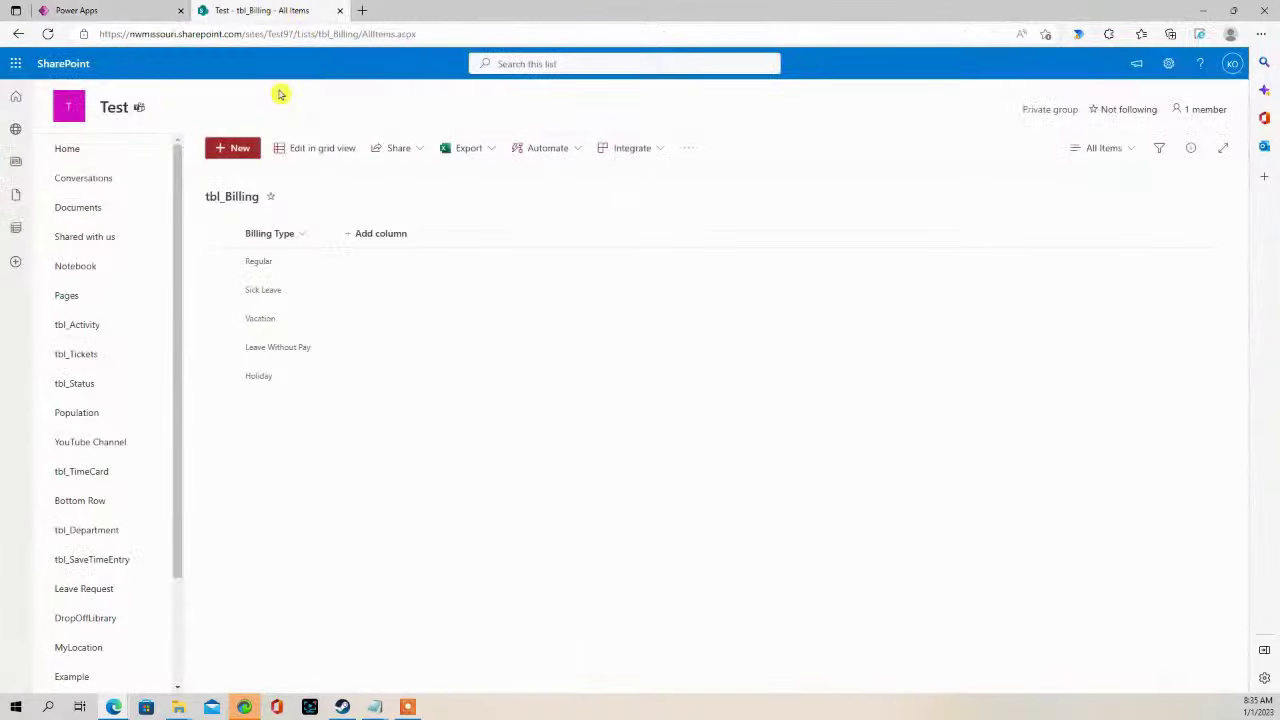
left_click_drag(174, 534, 181, 628)
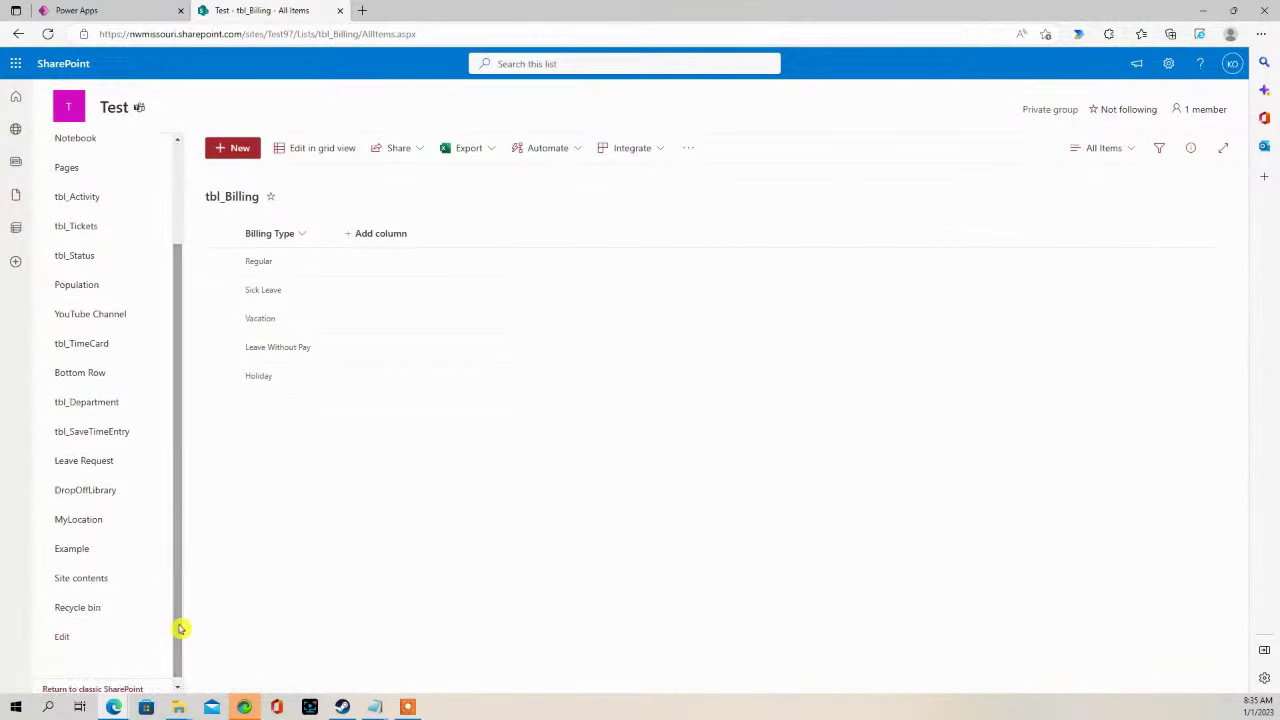
left_click(109, 578)
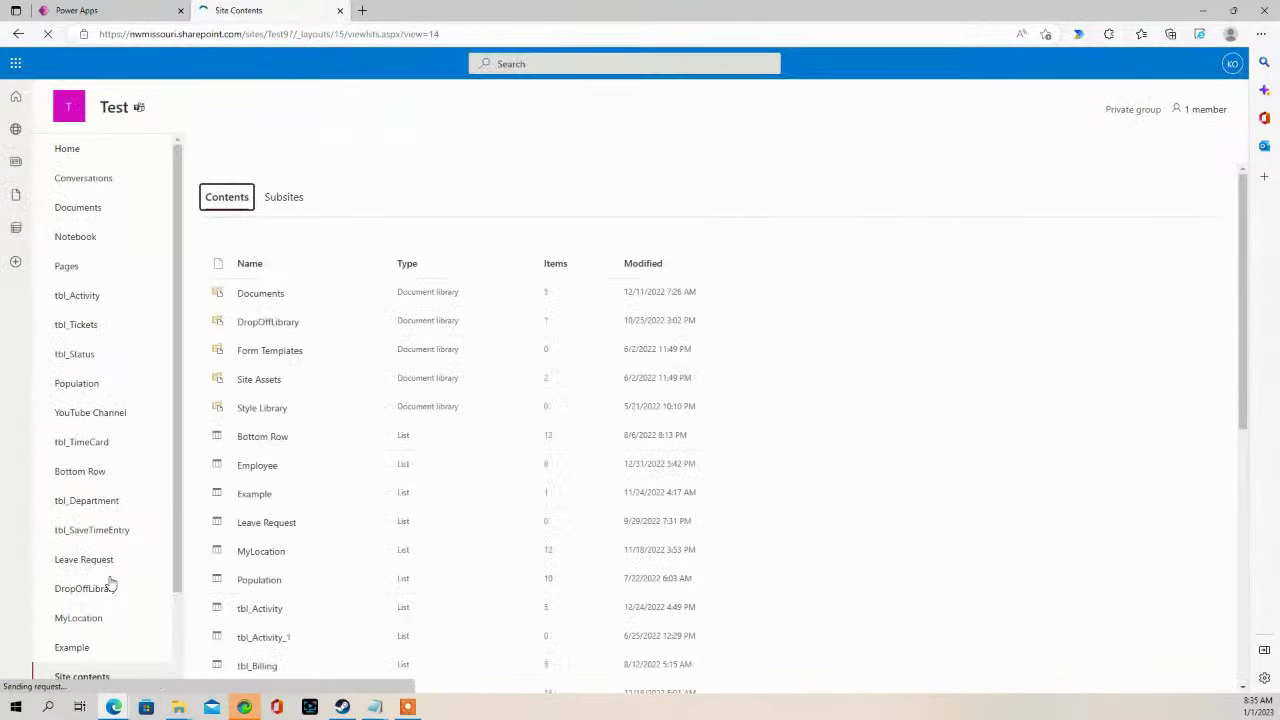
scroll(300, 563, "down", 4)
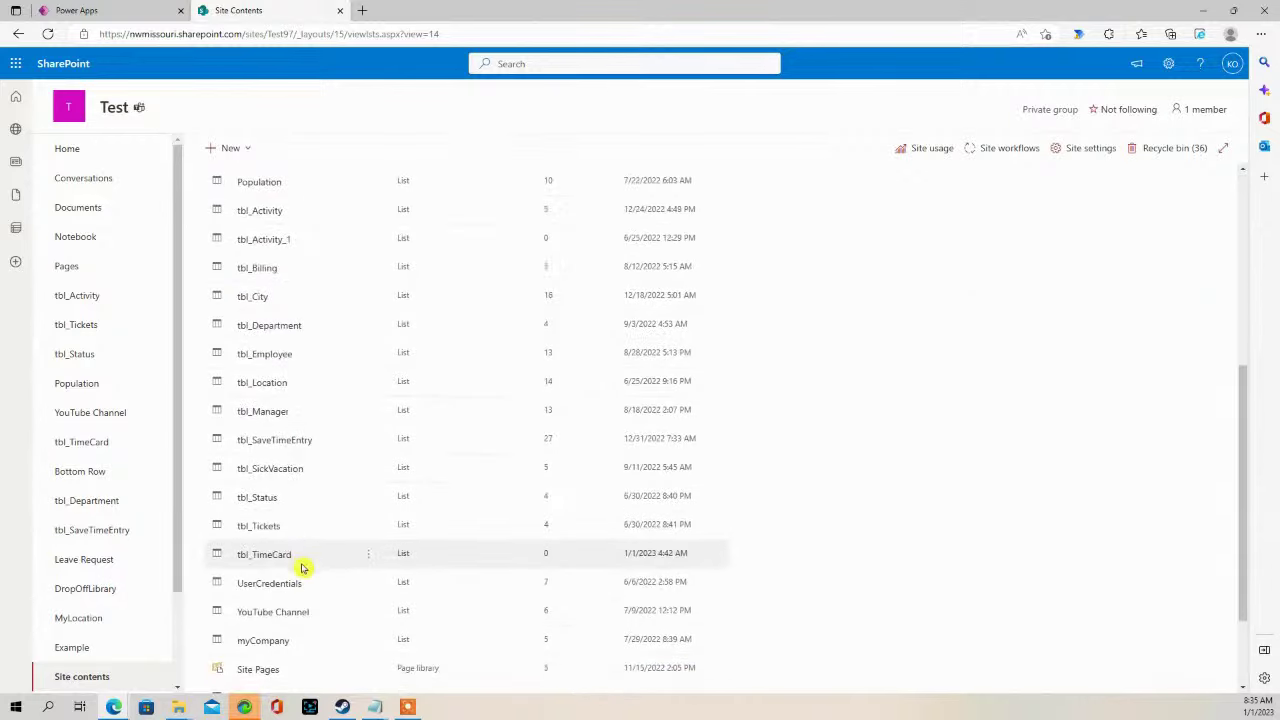
left_click(267, 557)
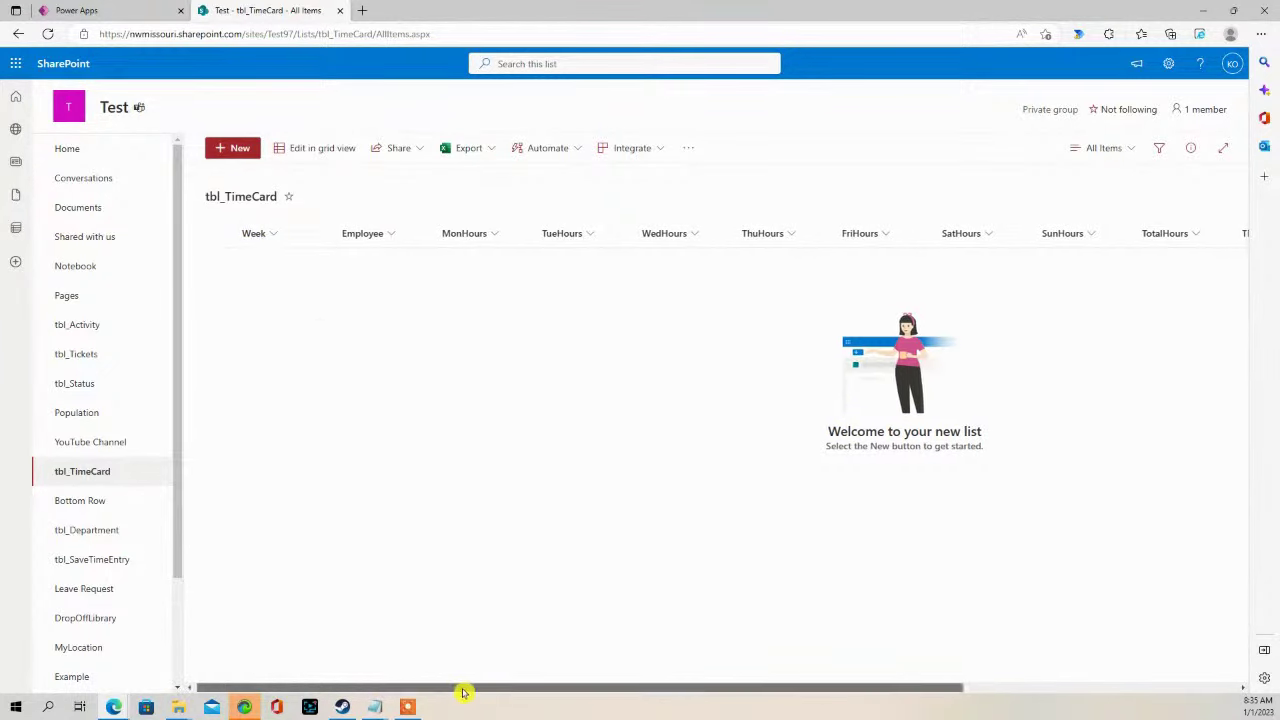
left_click_drag(466, 691, 628, 668)
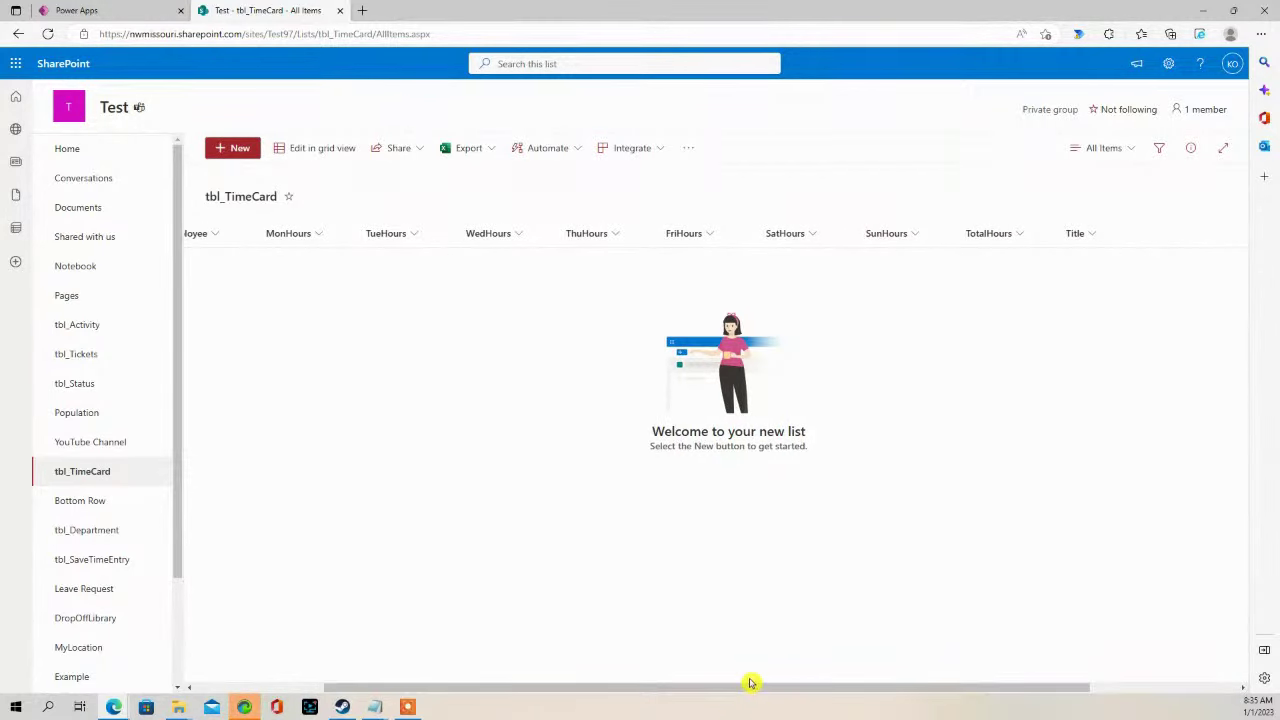
left_click_drag(752, 683, 871, 651)
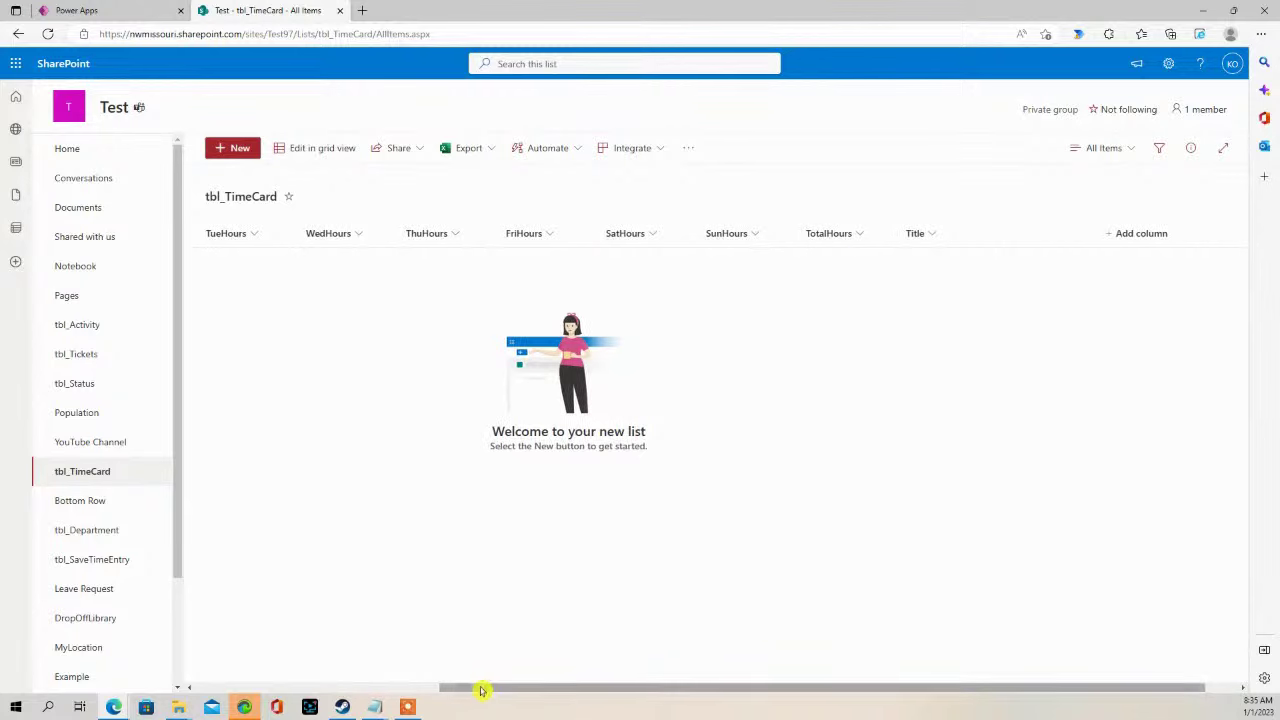
left_click_drag(460, 689, 216, 660)
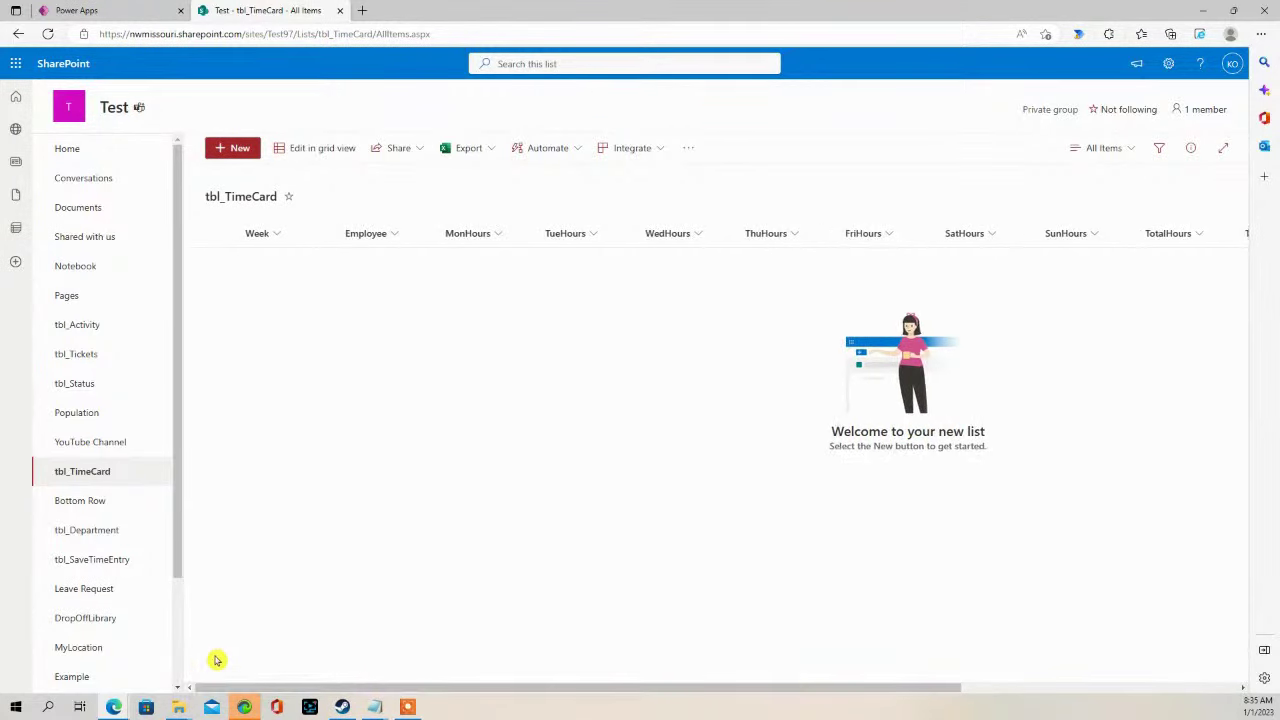
left_click(130, 10)
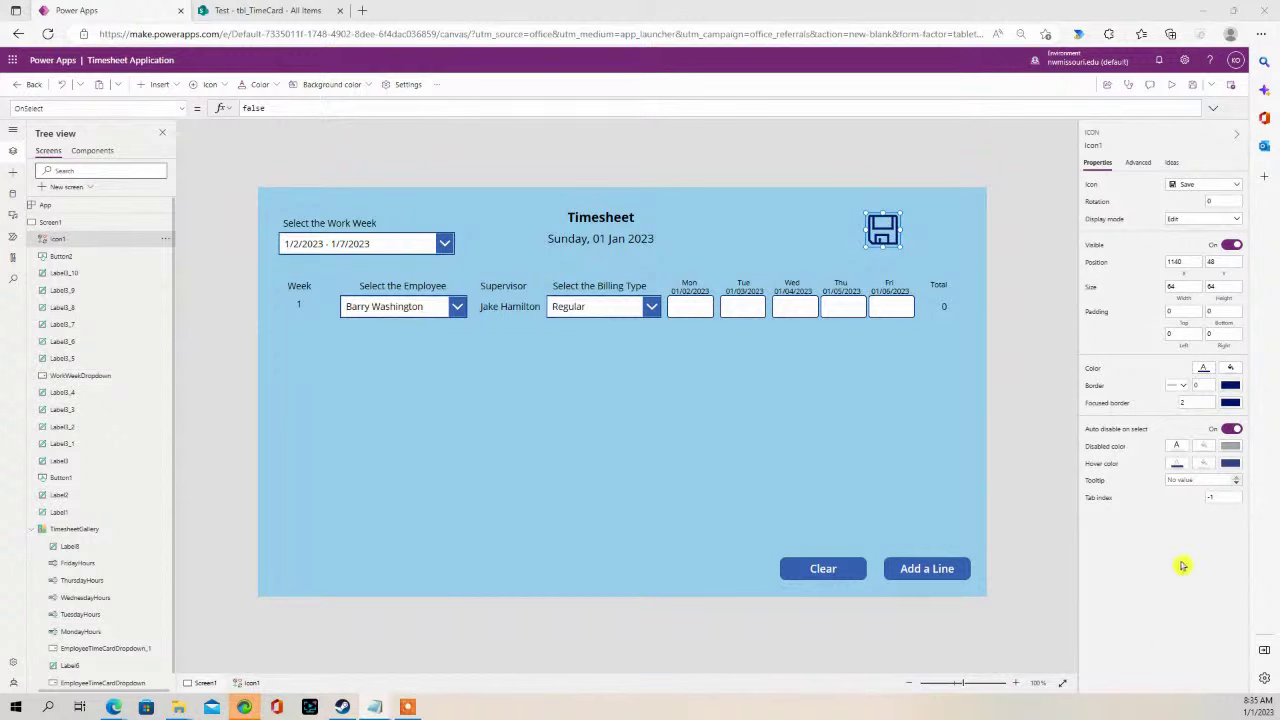
- Replace the Save icon's false OnSelect with the ForAll/Patch-to-tbl_TimeCard and Notify formula
double_click(252, 108)
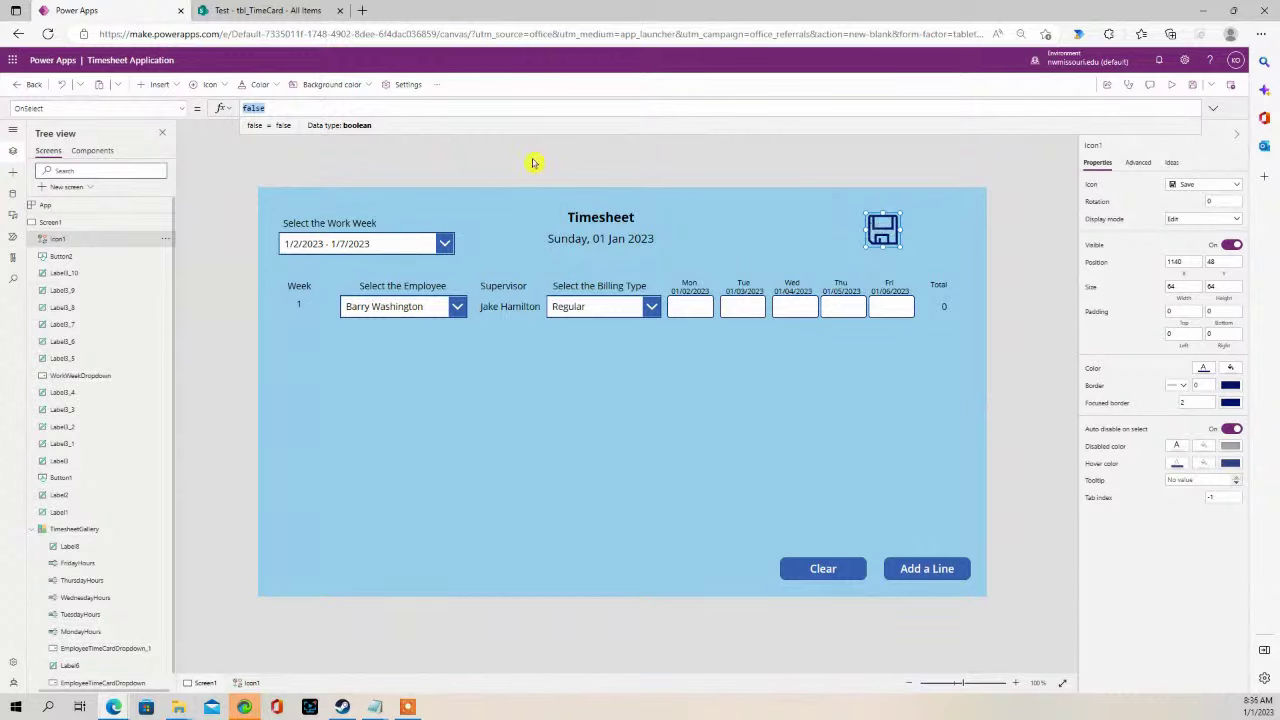
key("ctrl+v")
left_click_drag(447, 117, 440, 414)
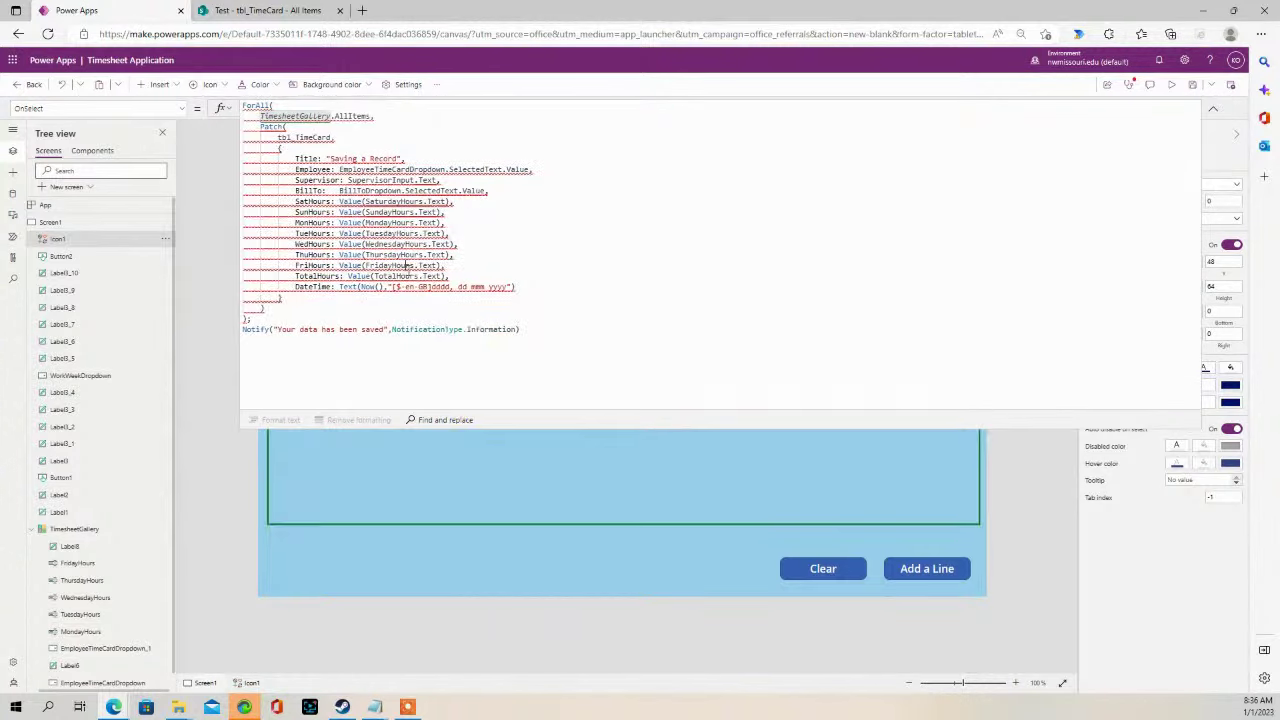
left_click(368, 243)
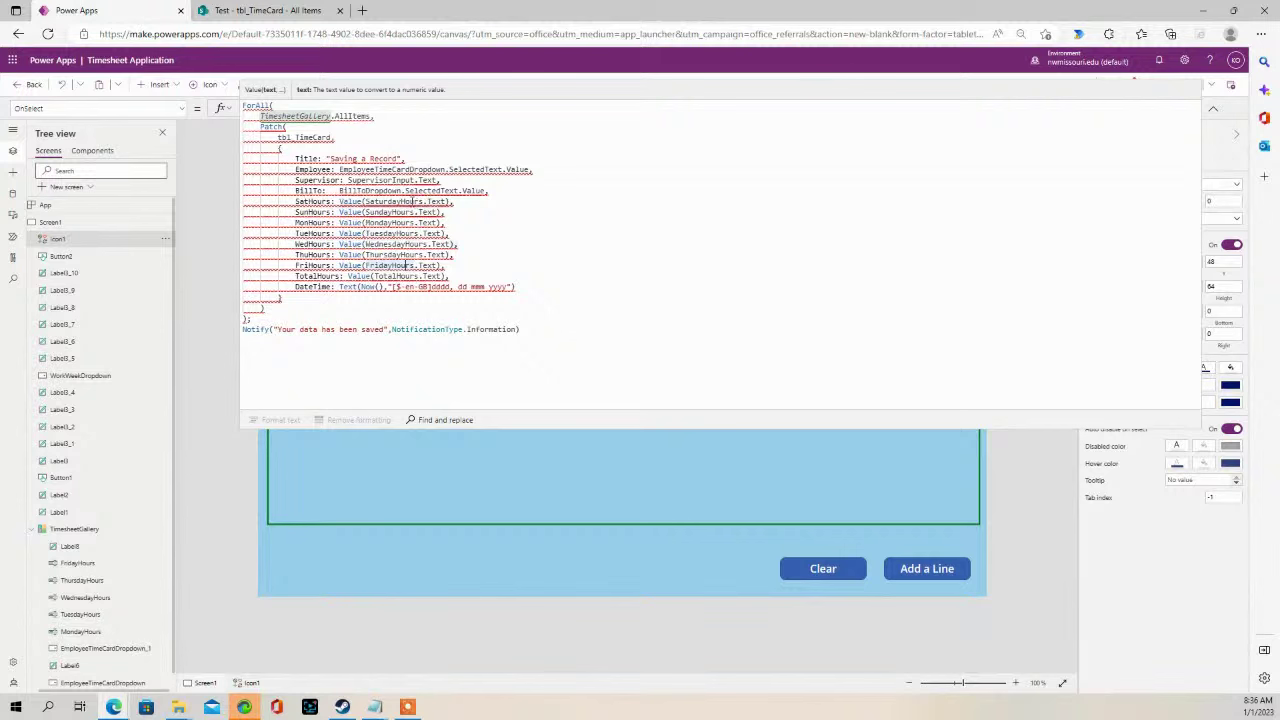
left_click(293, 190)
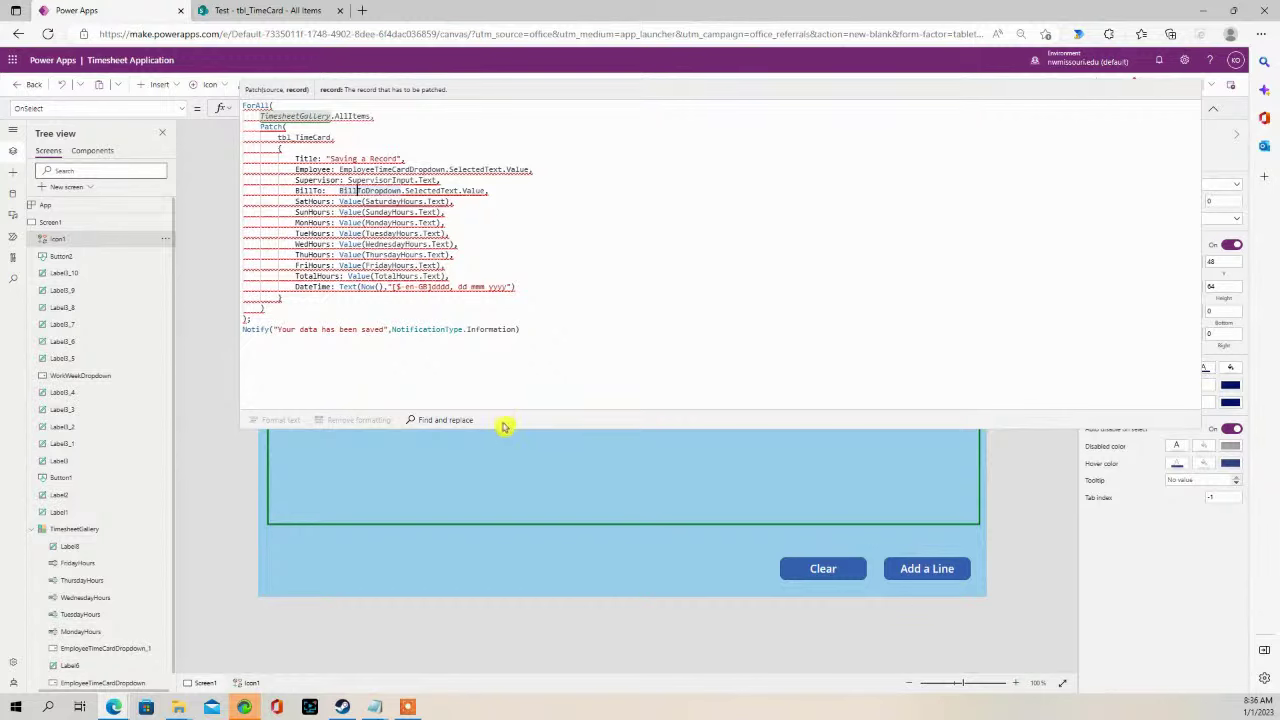
left_click_drag(504, 429, 521, 218)
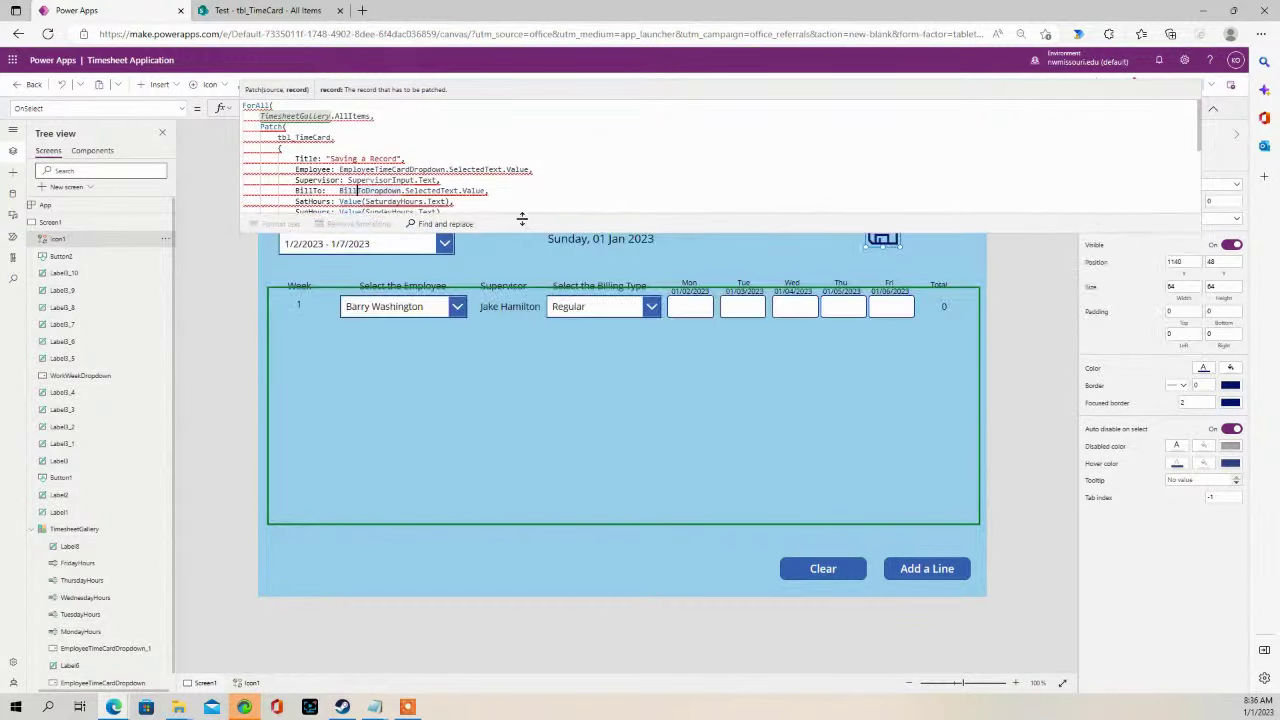
left_click(590, 307)
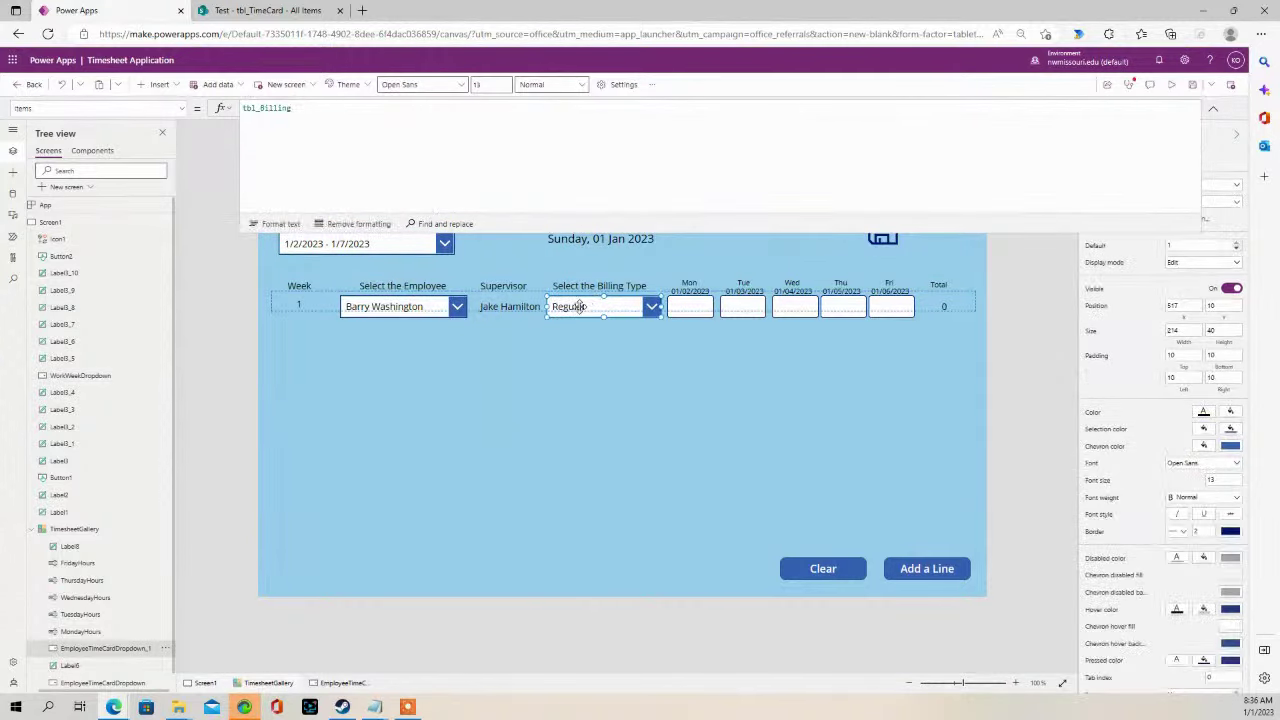
- Copy BillToDropdown from the save formula and rename the Billing Type dropdown to it
double_click(120, 650)
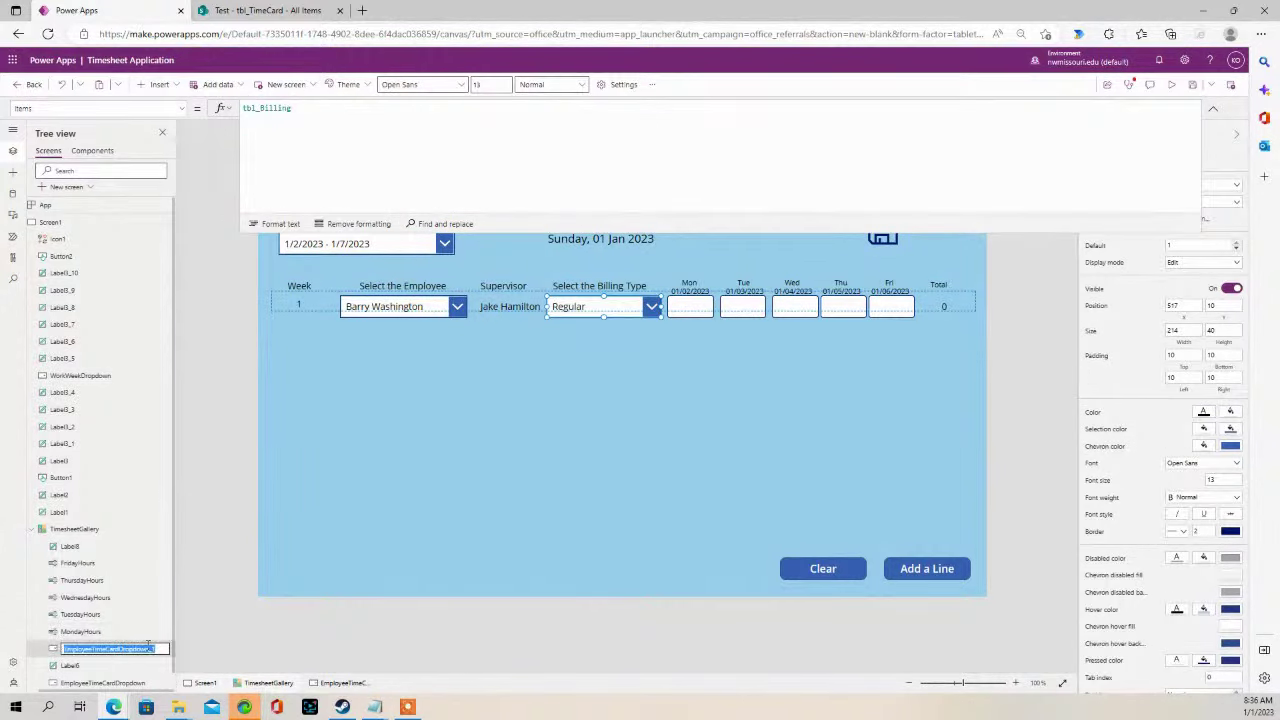
left_click(870, 234)
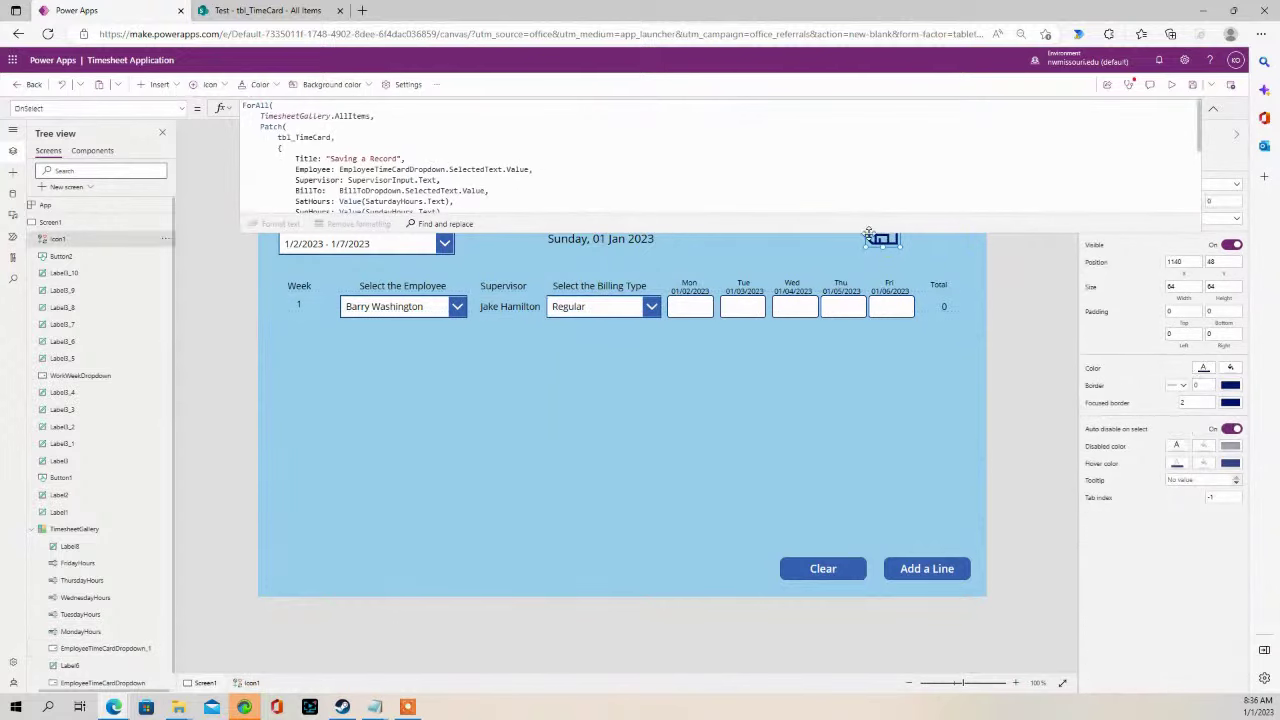
left_click(402, 190)
left_click_drag(402, 190, 347, 190)
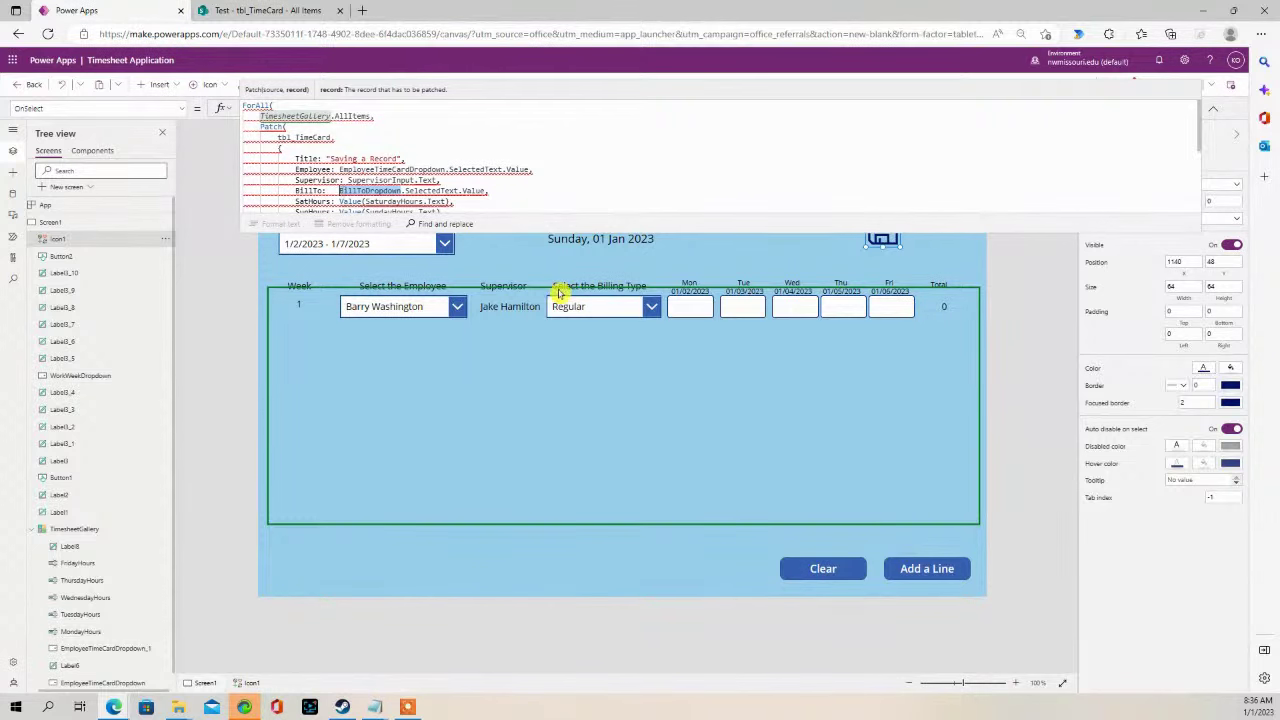
left_click(620, 302)
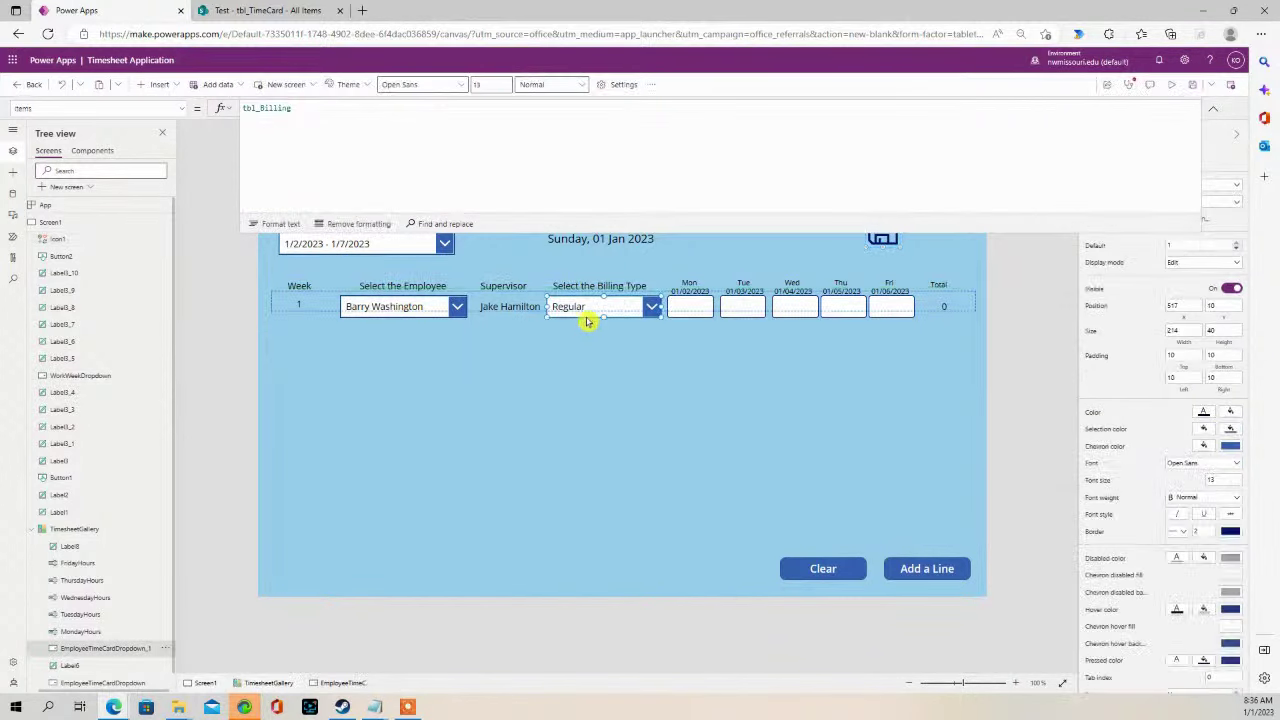
double_click(90, 649)
type("BillToDropdown")
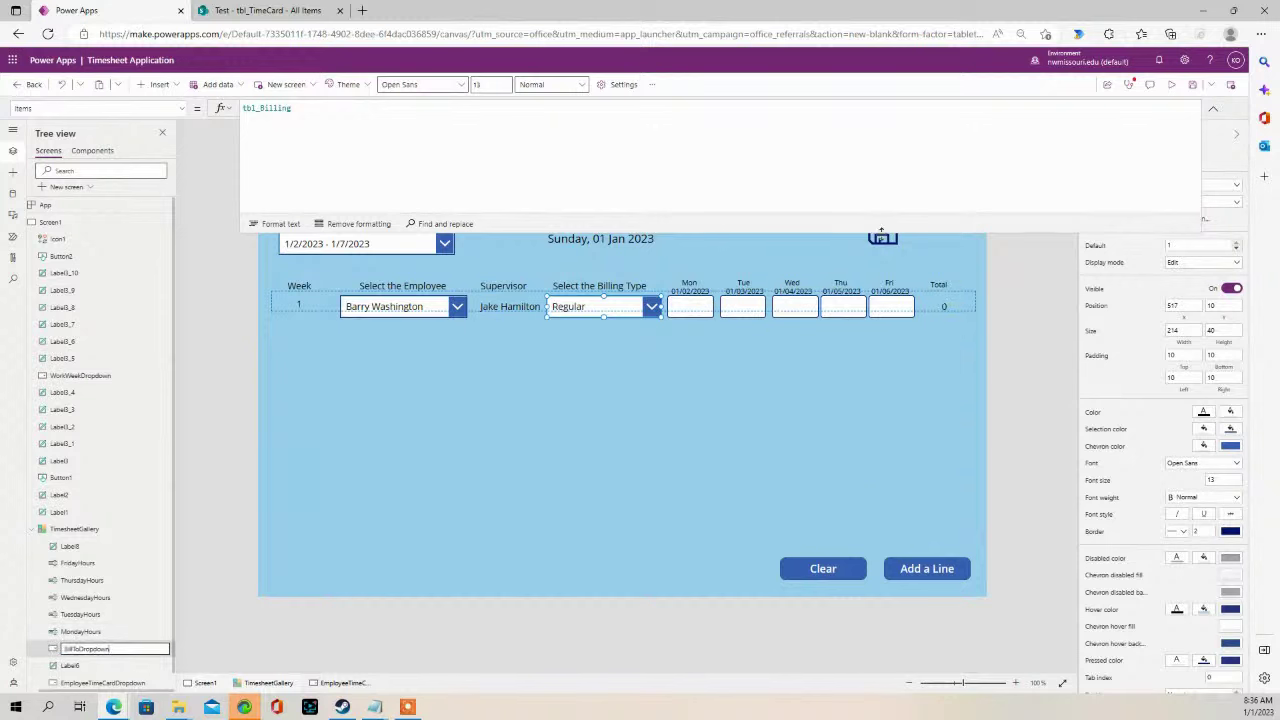
left_click(882, 238)
- Review the save formula's remaining 'BillTo' column error, then switch to SharePoint's tbl_TimeCard list
left_click_drag(744, 231, 728, 397)
left_click(430, 203)
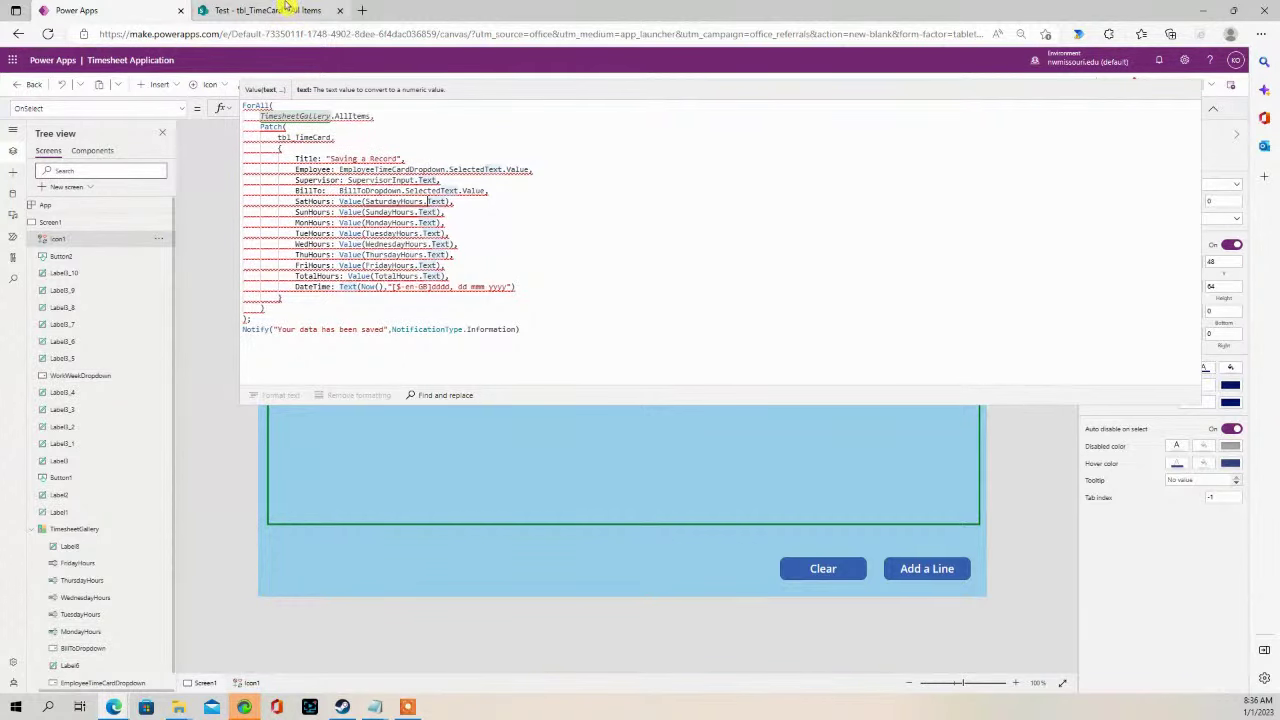
left_click(286, 10)
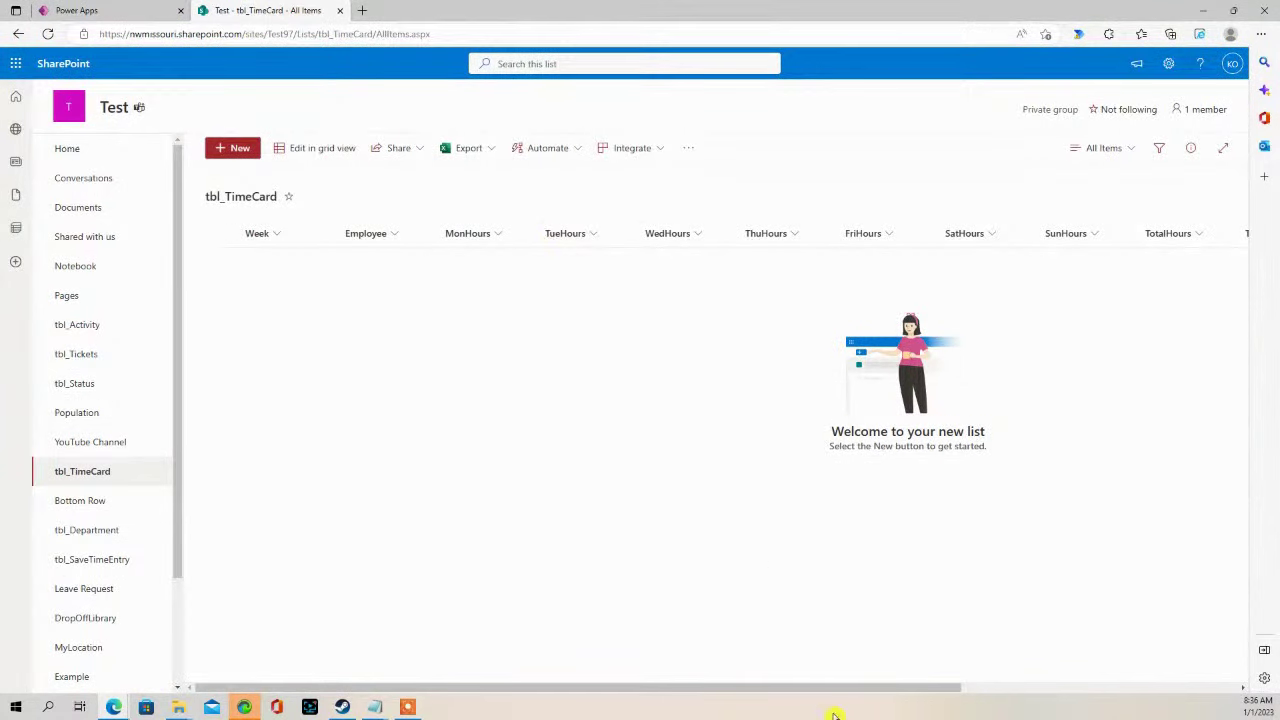
left_click_drag(938, 685, 1264, 656)
left_click(1092, 238)
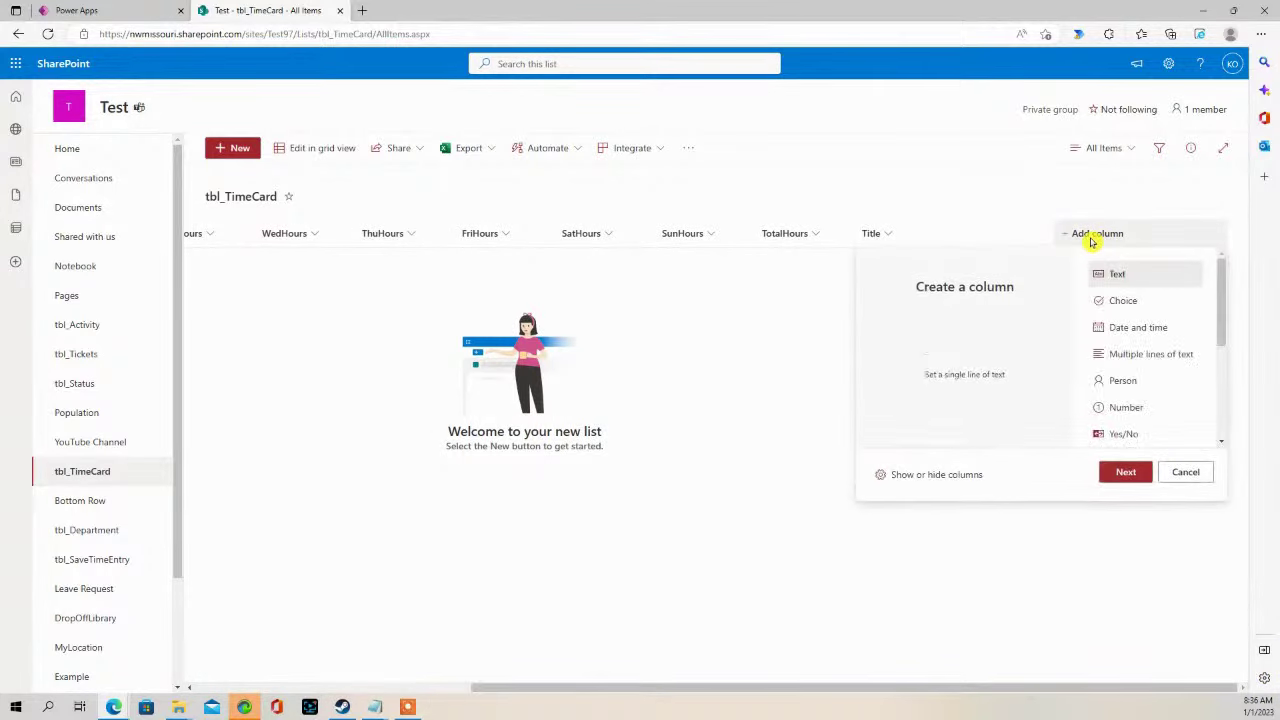
left_click(918, 207)
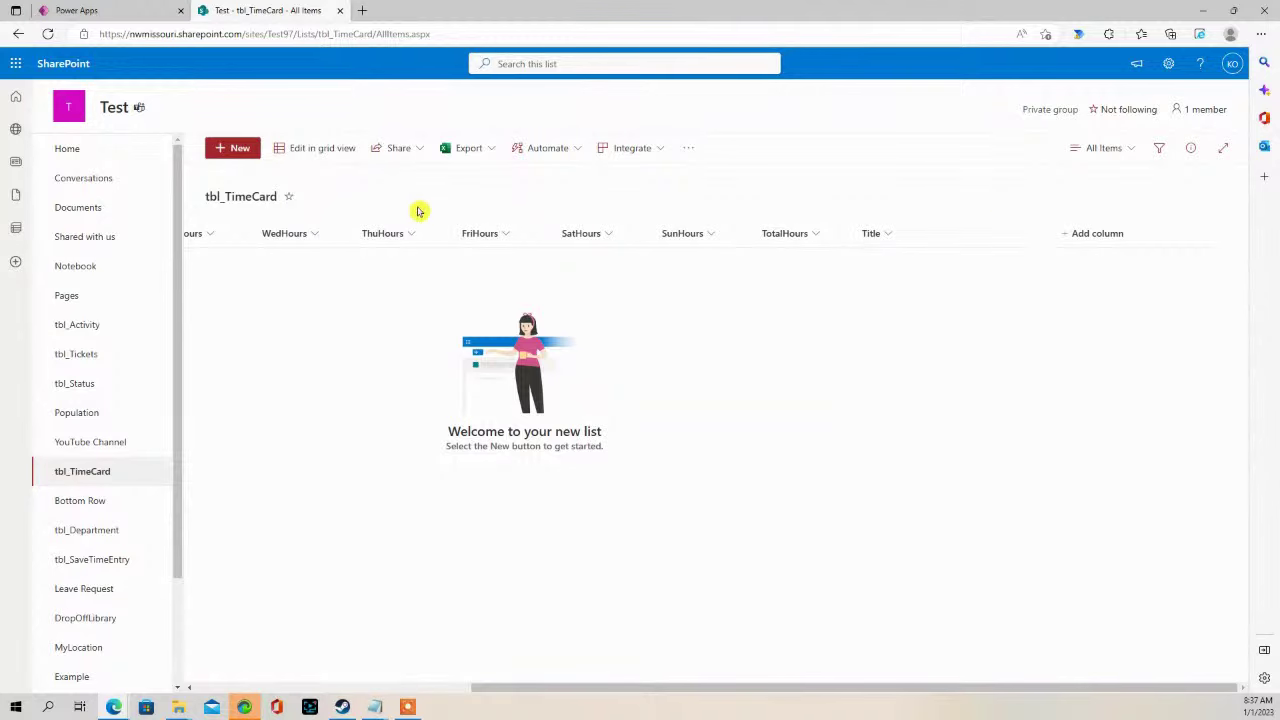
left_click(1077, 235)
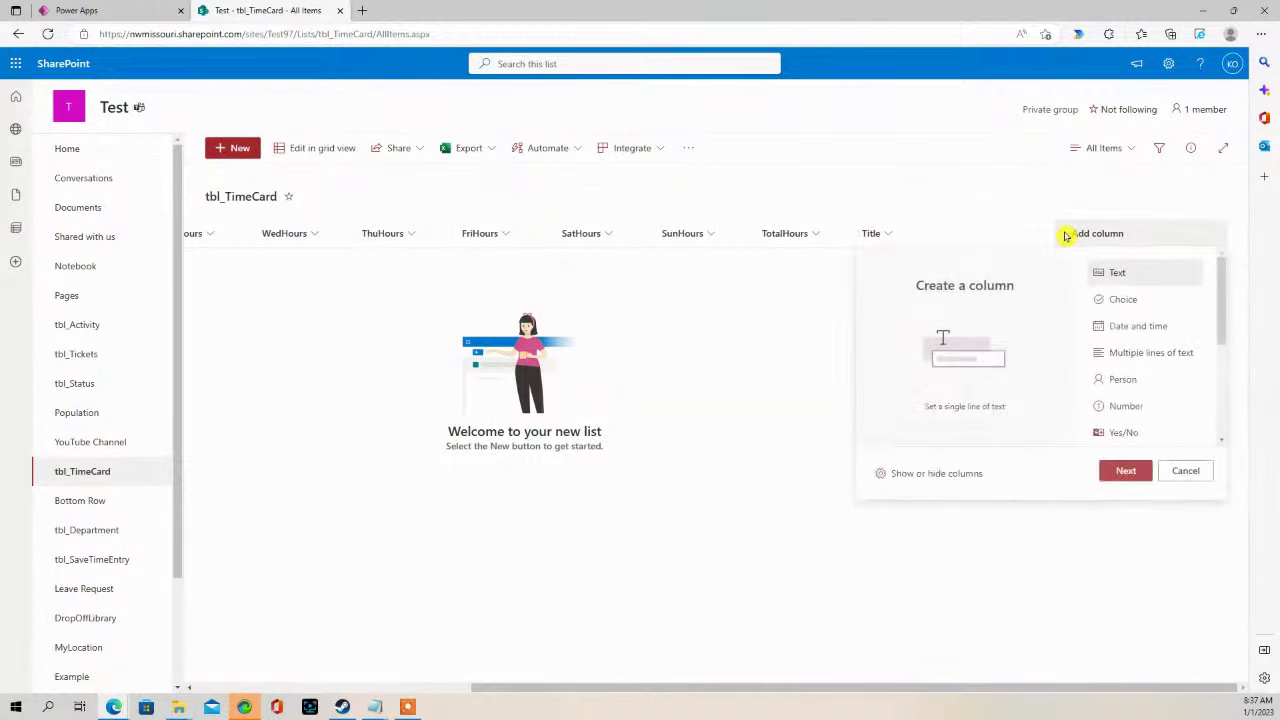
left_click(1125, 474)
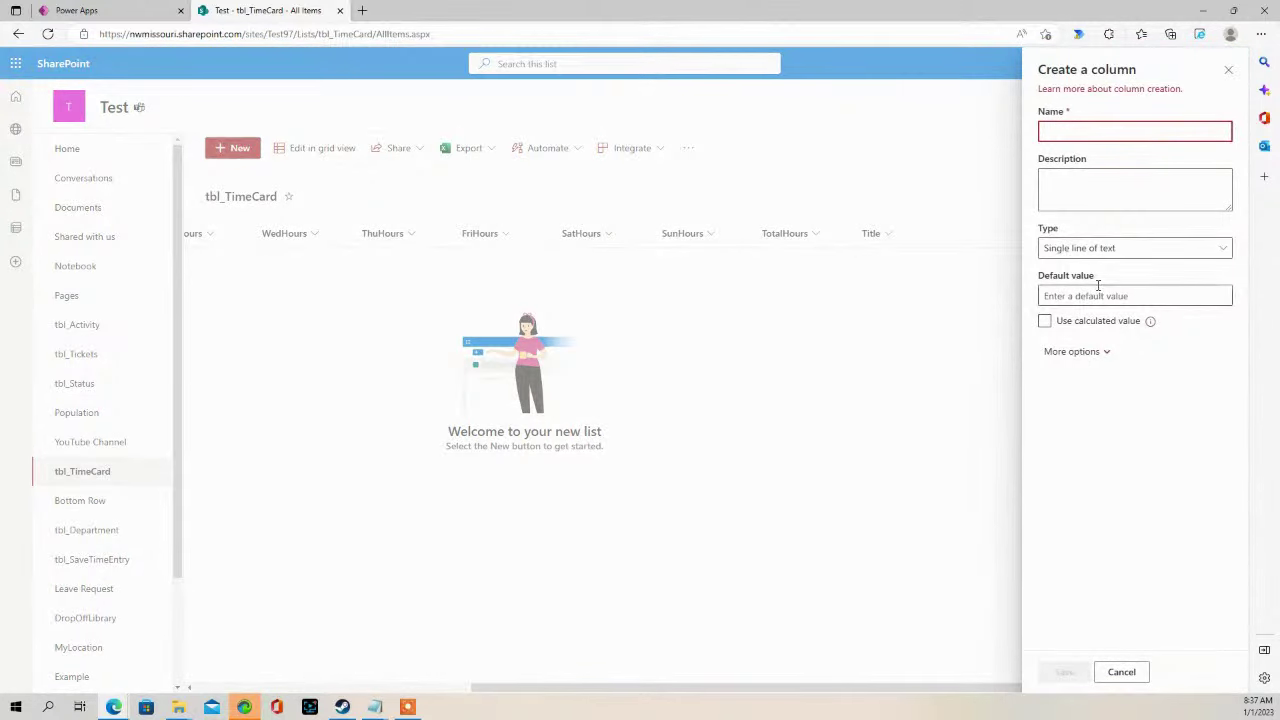
type("BillTo")
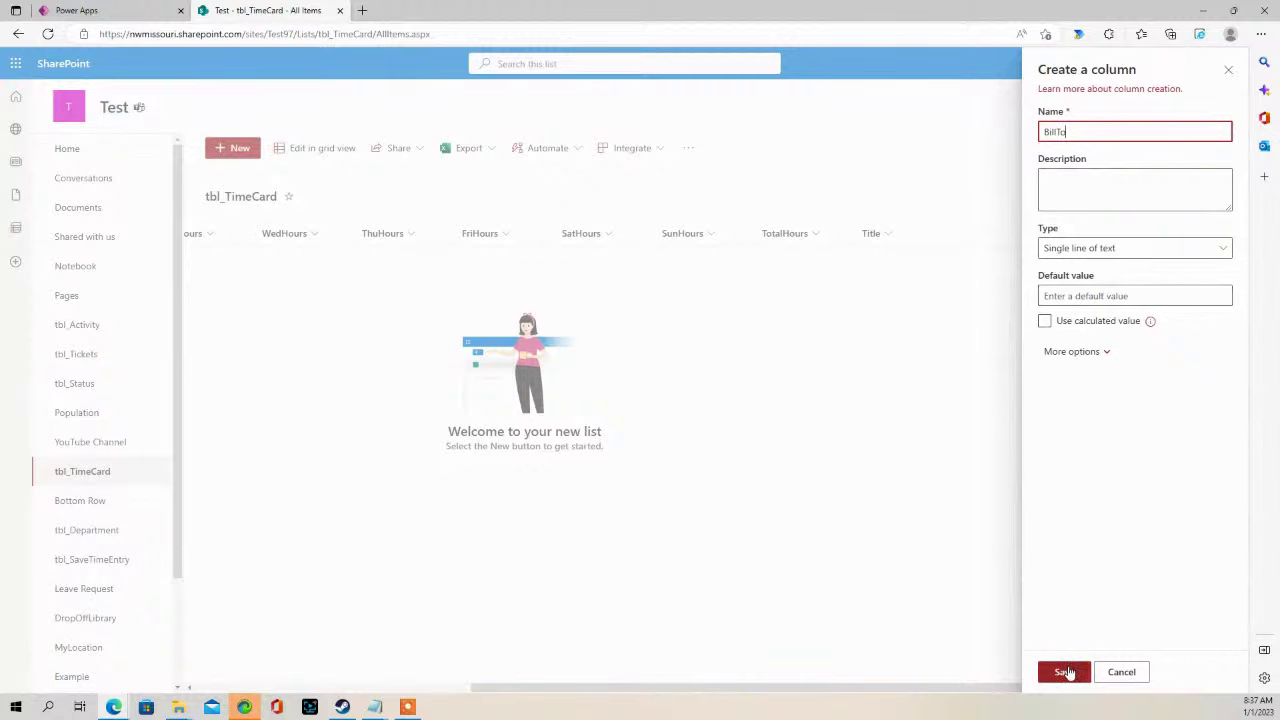
left_click(1066, 672)
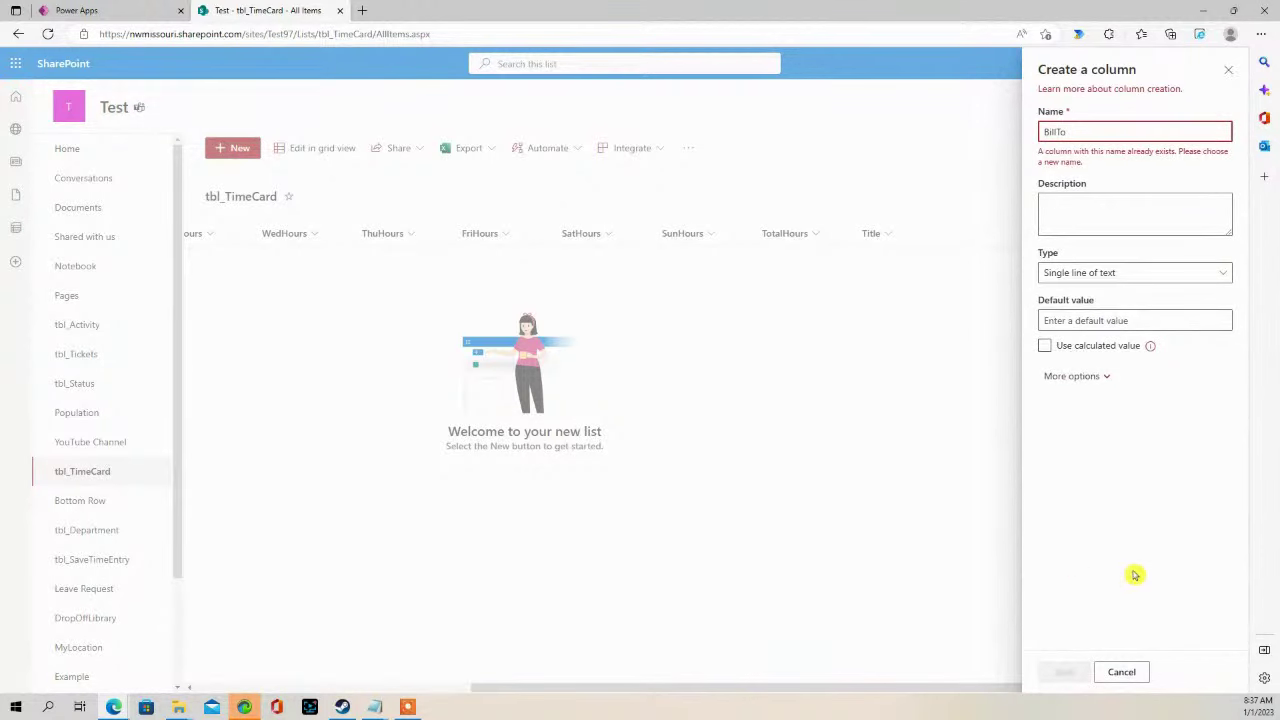
left_click(1121, 672)
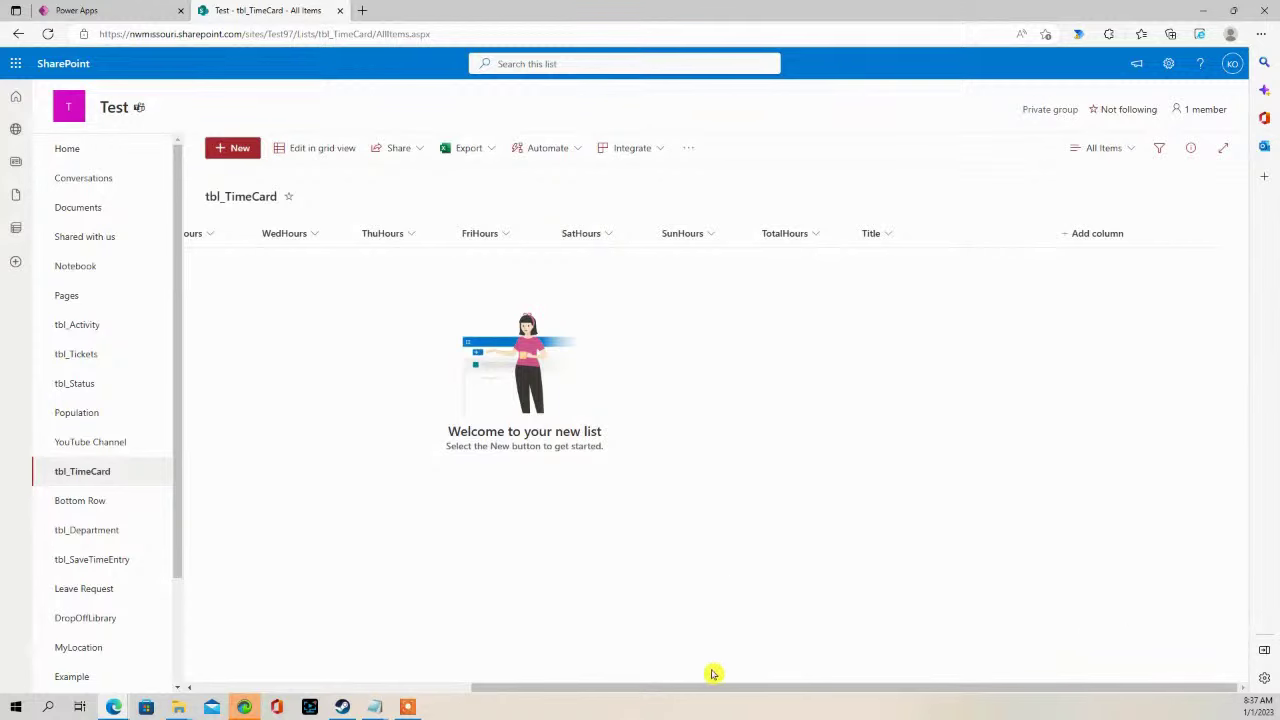
left_click_drag(686, 687, 866, 709)
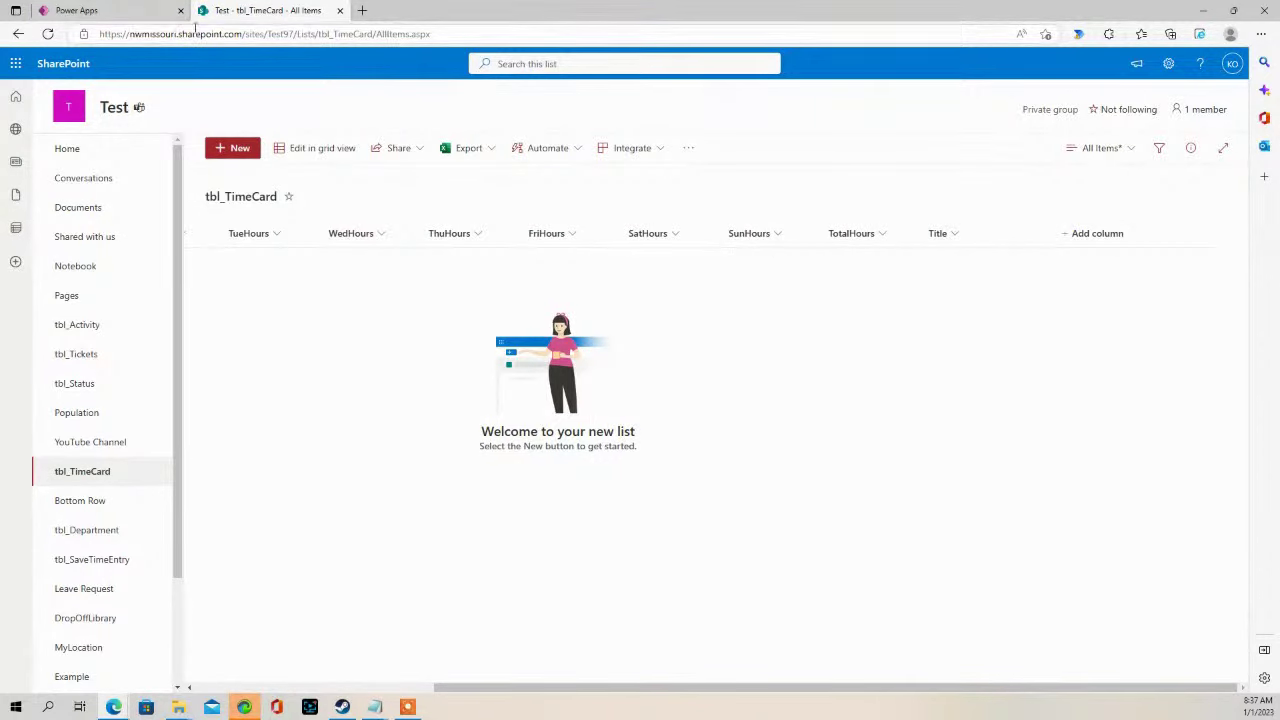
left_click(80, 10)
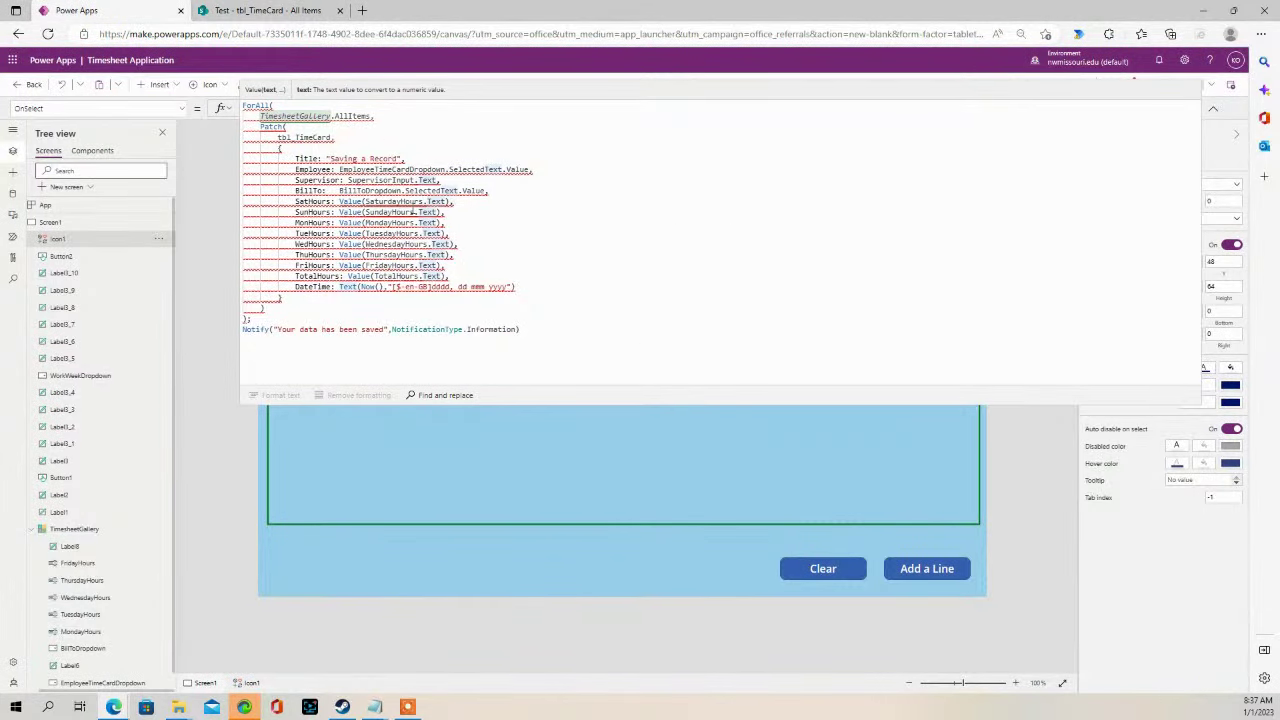
- Go back to the tbl_TimeCard SharePoint list page and reload it
mouse_move(410, 212)
left_click(240, 12)
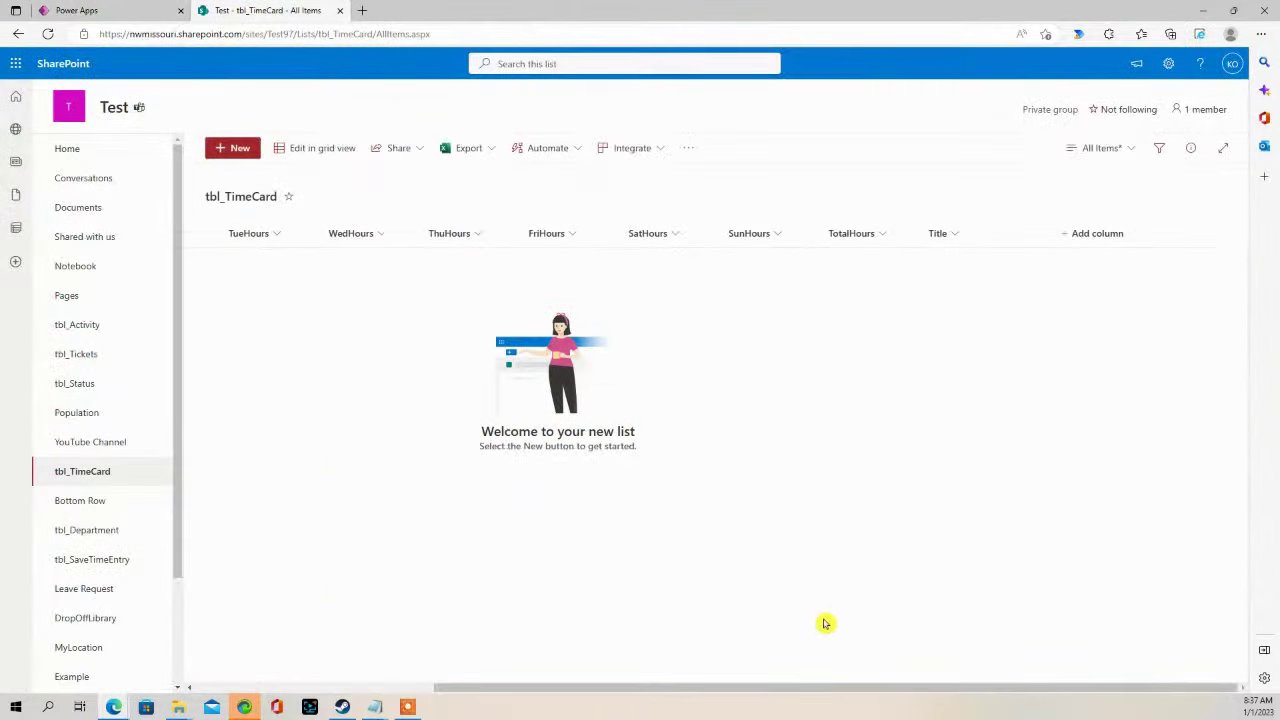
left_click_drag(820, 691, 943, 694)
left_click_drag(179, 563, 105, 651)
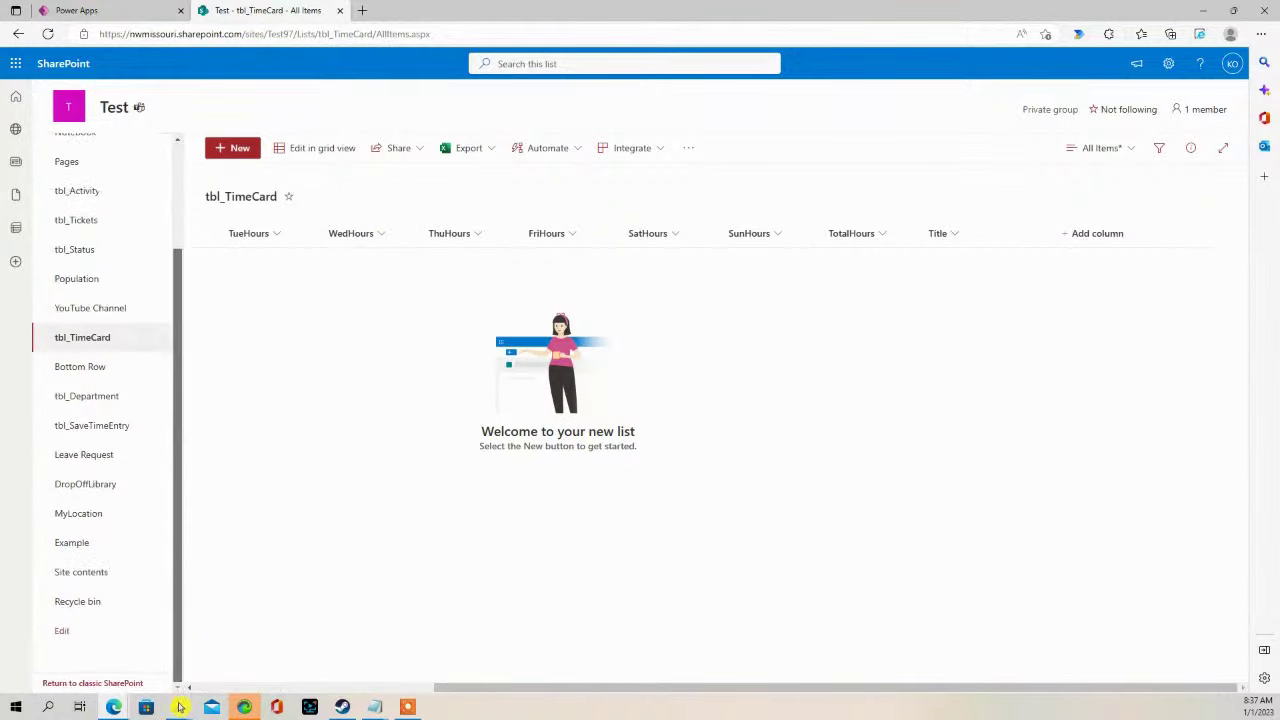
left_click(82, 684)
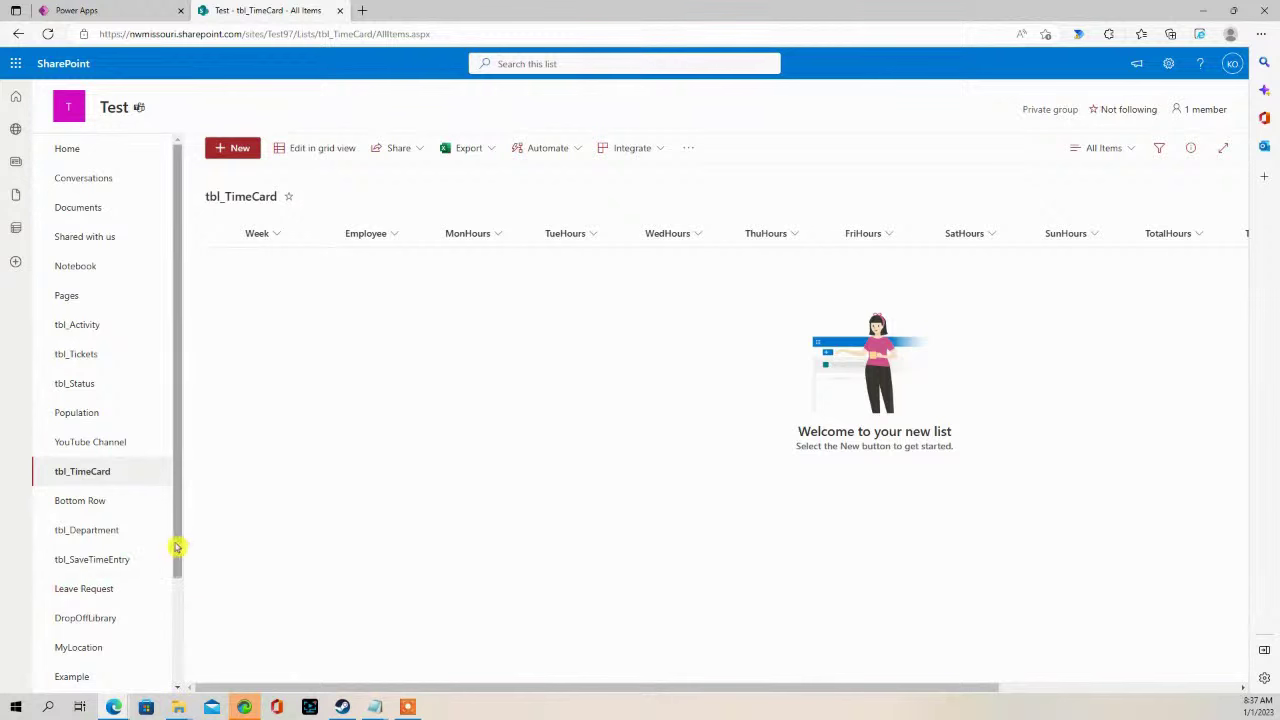
left_click_drag(177, 546, 178, 677)
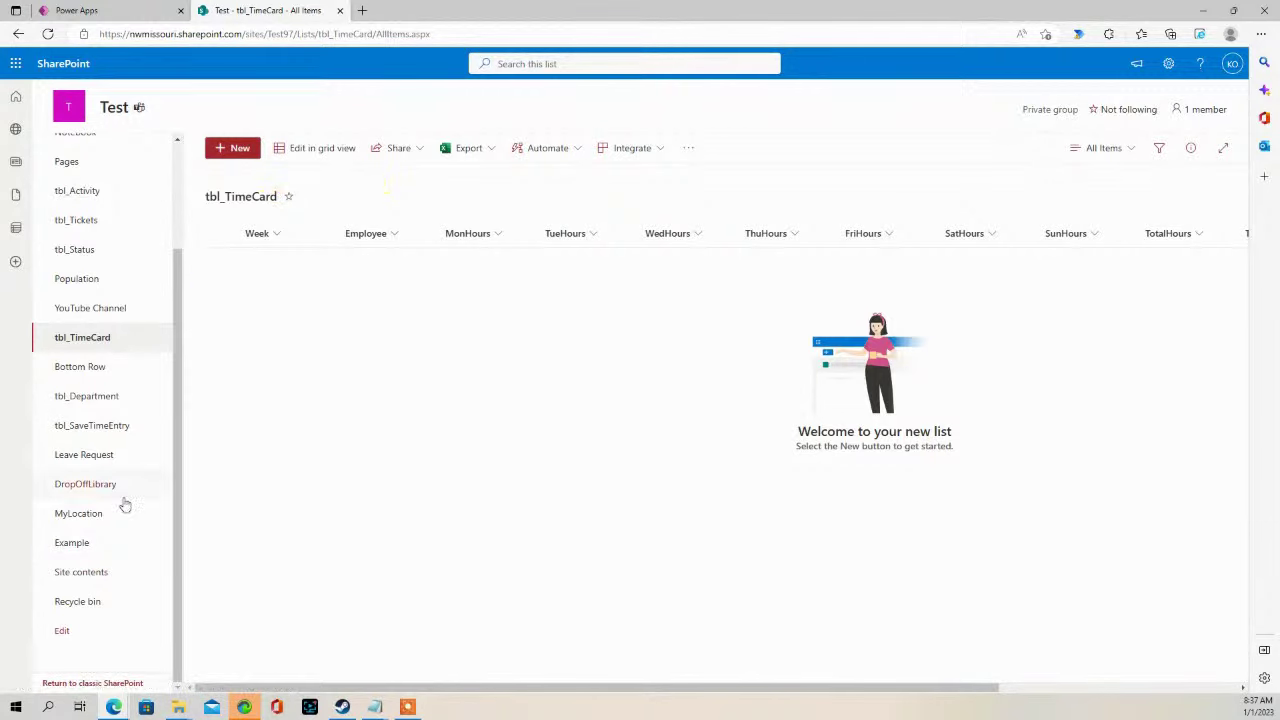
- Open tbl_TimeCard's classic List Settings and check the Columns section showing BillTo as single-line text
left_click(90, 684)
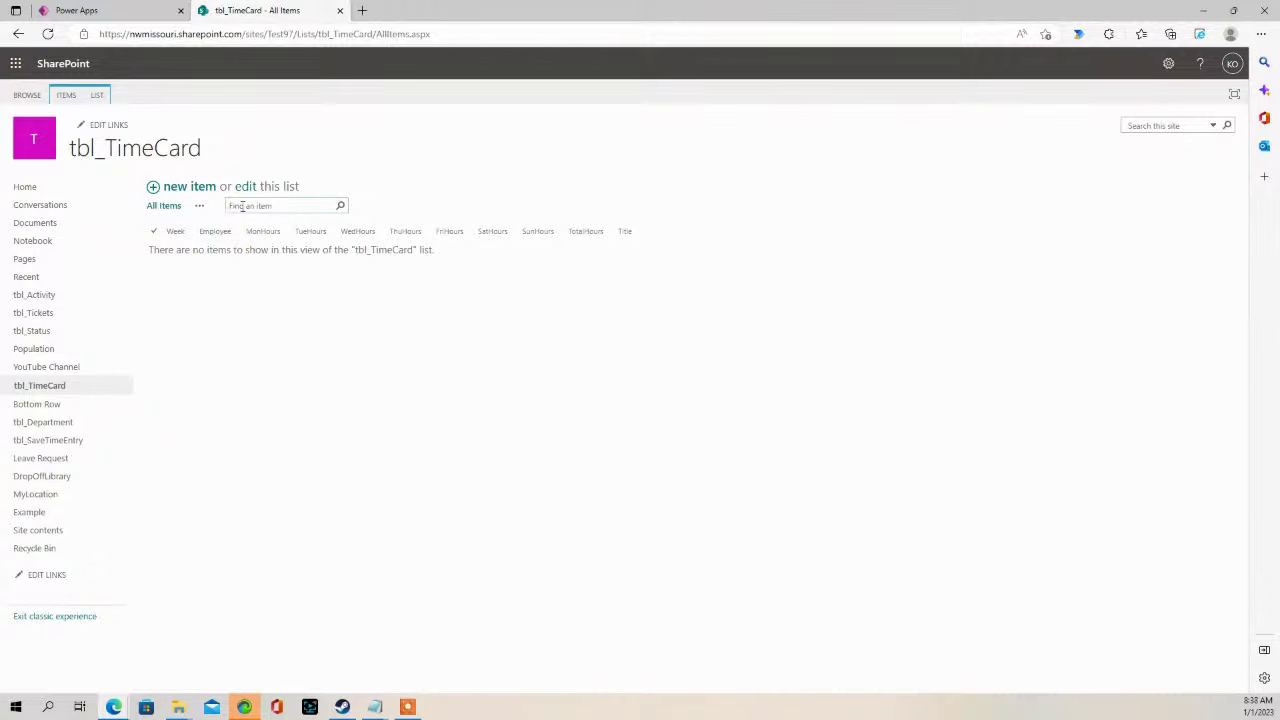
left_click(99, 95)
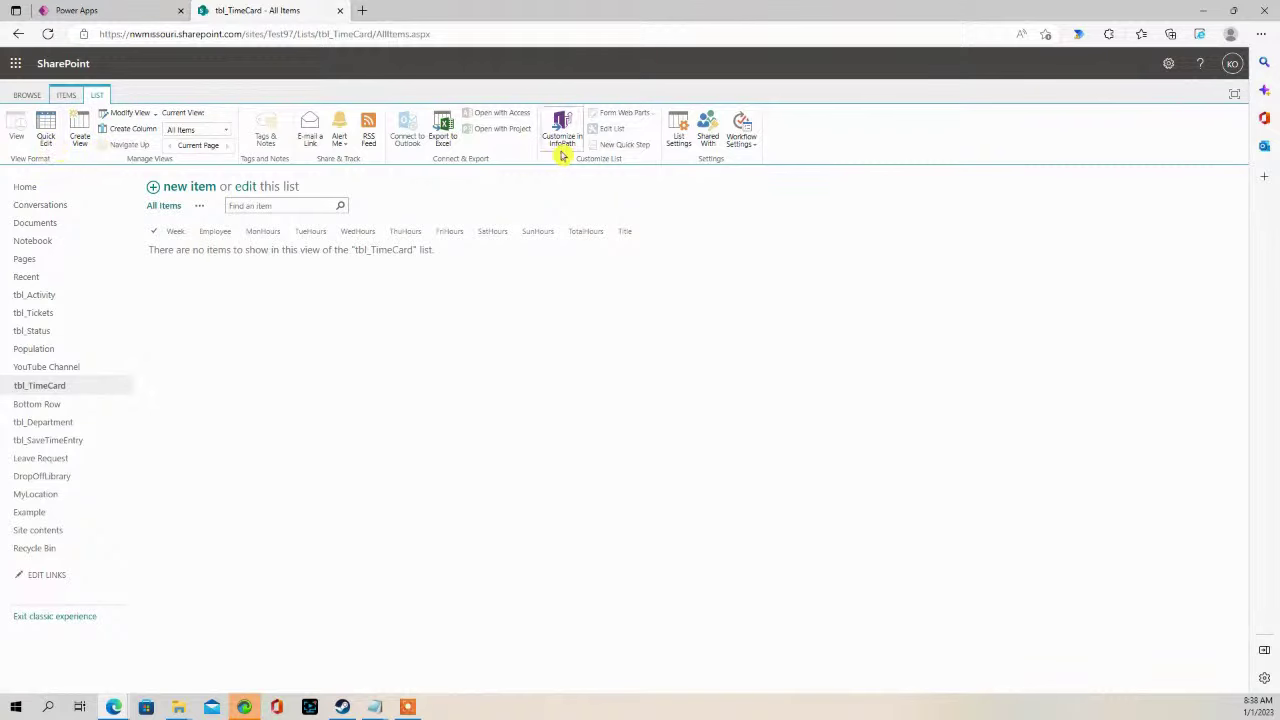
left_click(680, 144)
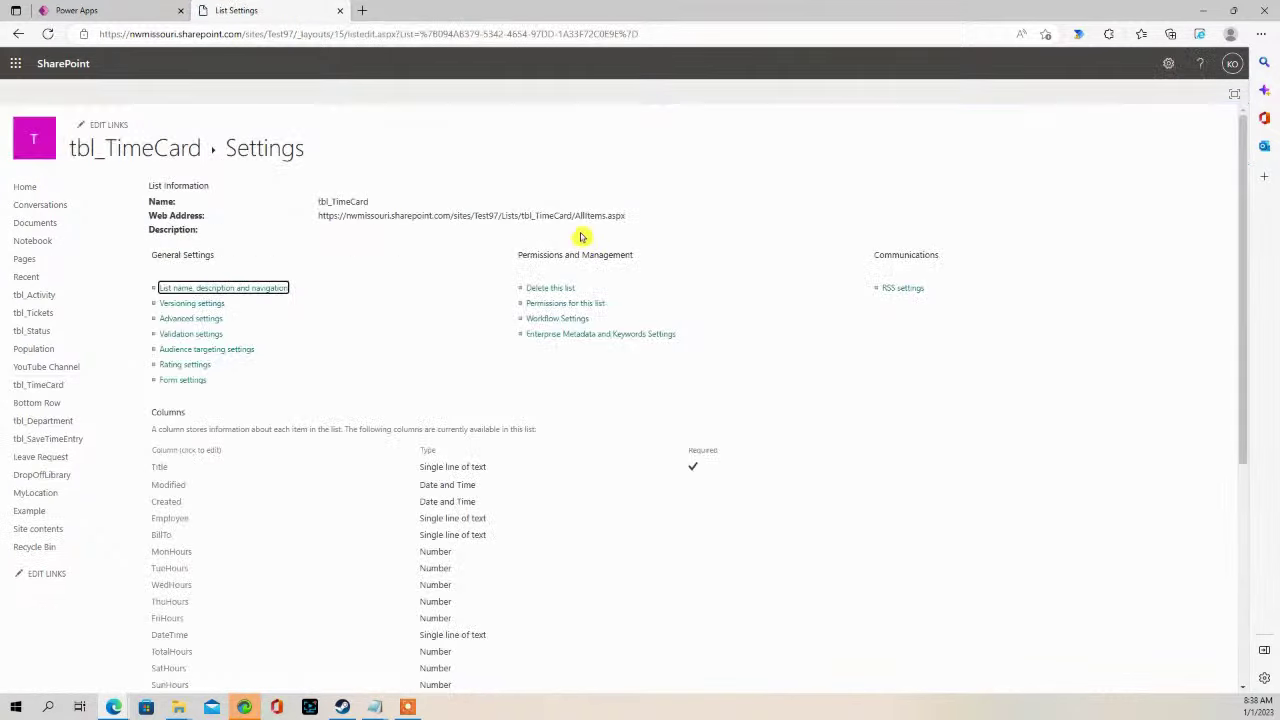
scroll(323, 384, "down", 3)
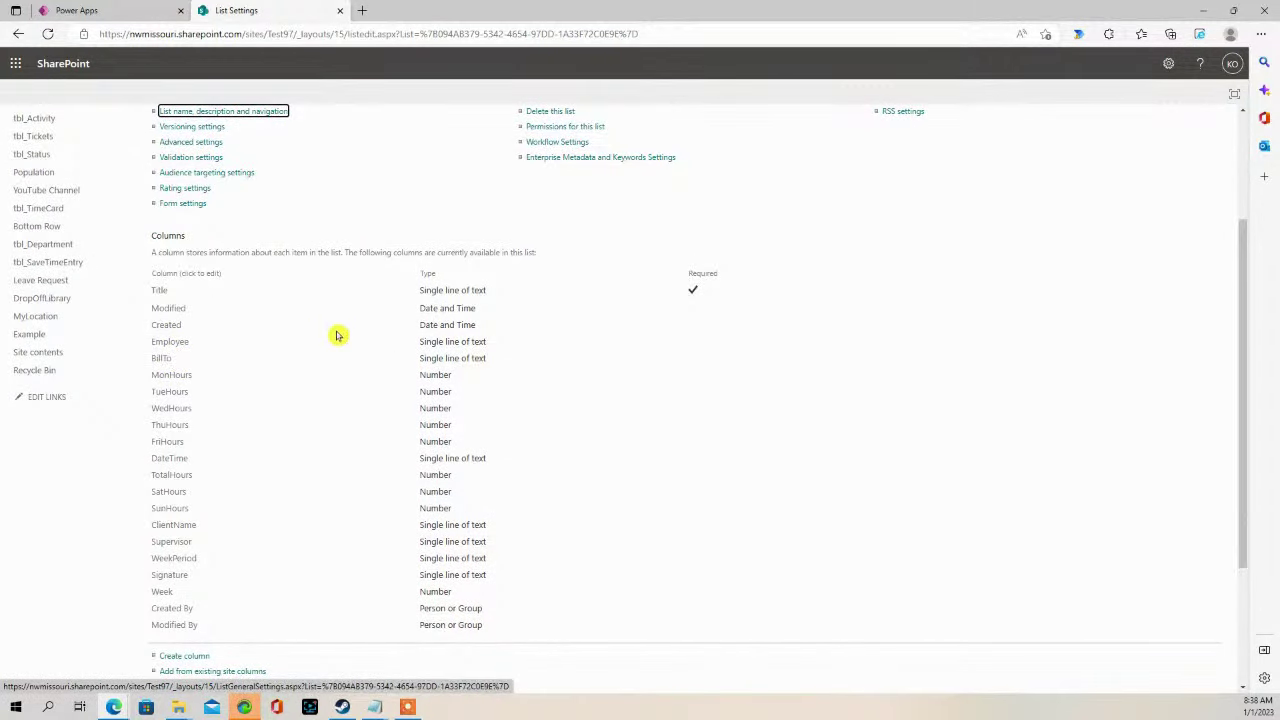
scroll(340, 325, "up", 2)
left_click(150, 11)
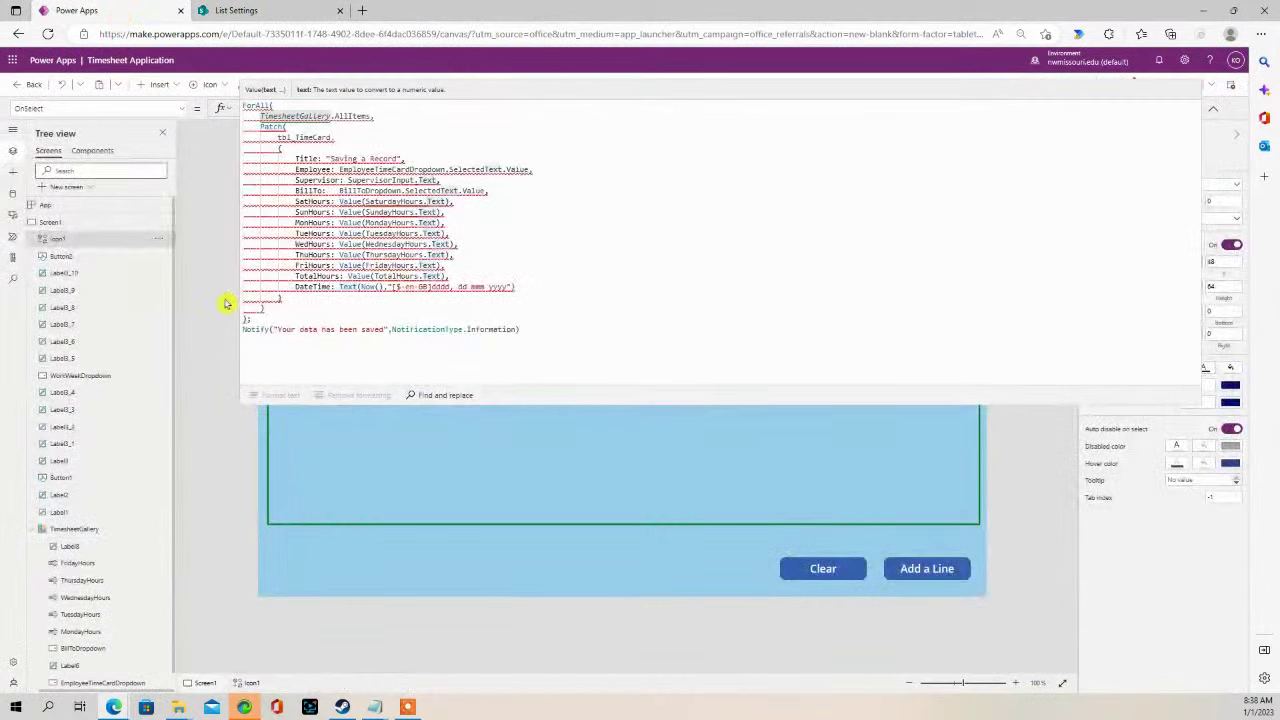
- Connect the tbl_TimeCard list from the Test SharePoint site as a data source
left_click_drag(355, 405, 360, 147)
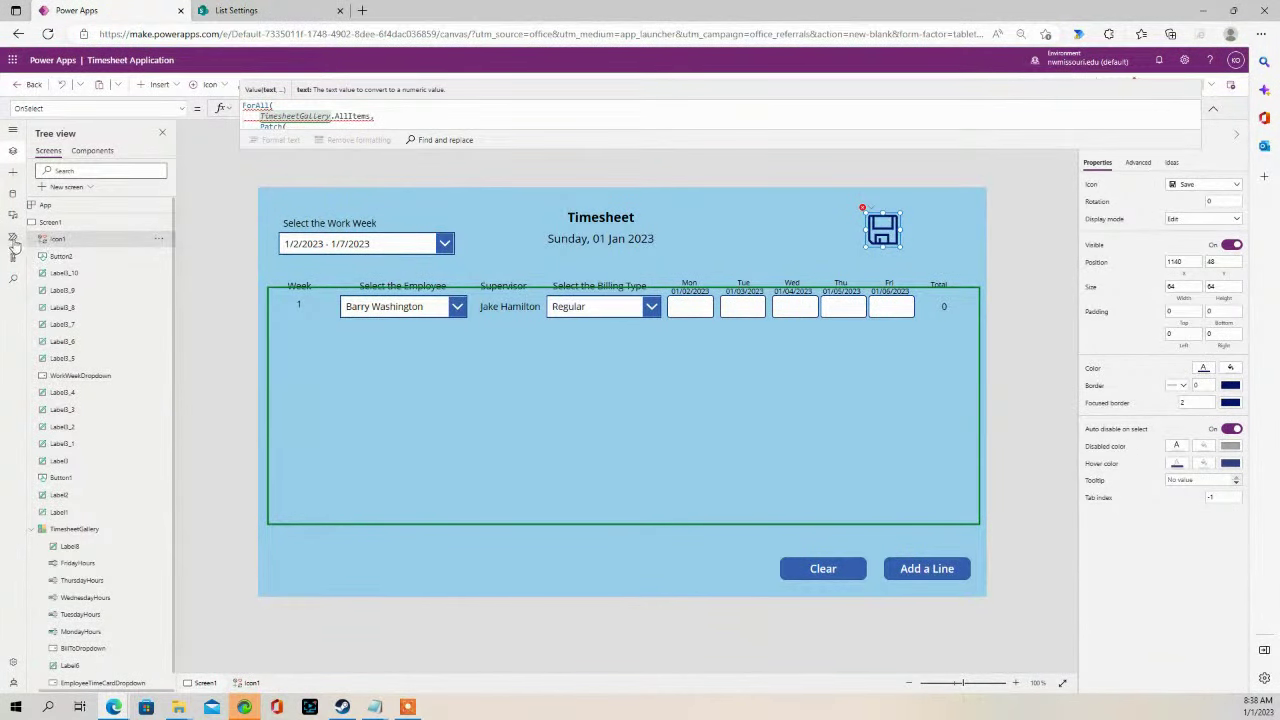
left_click(13, 193)
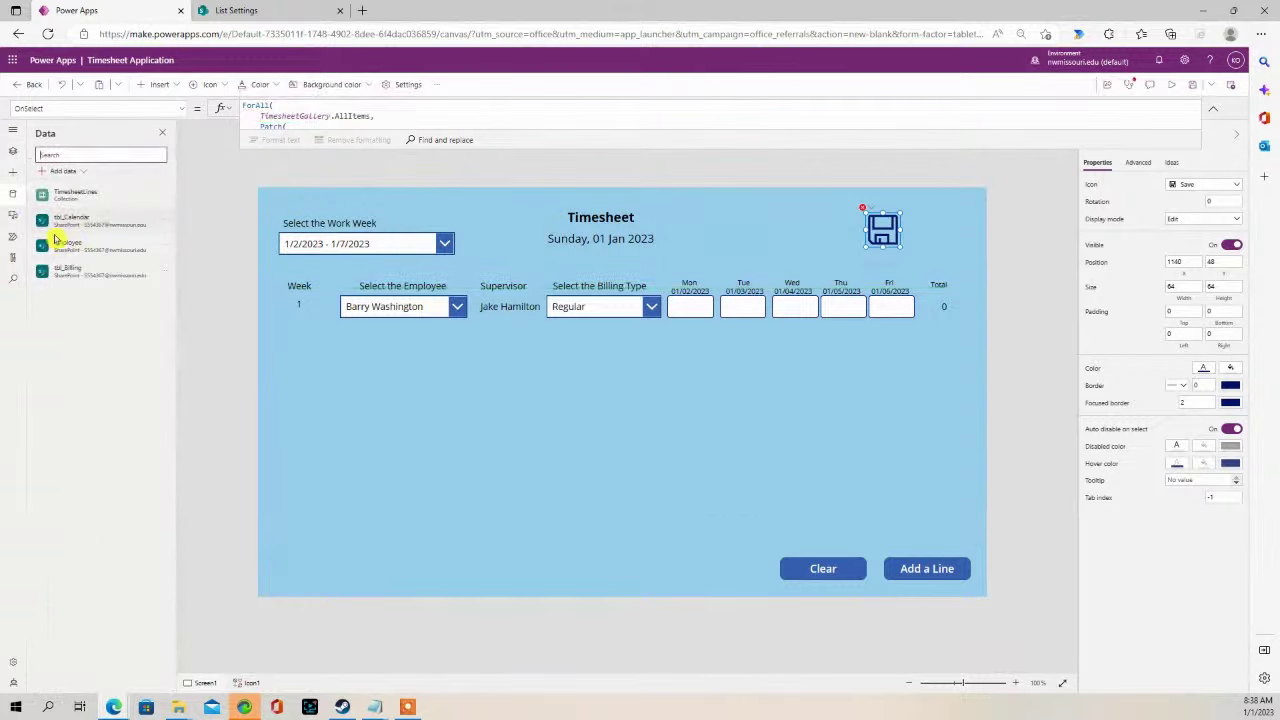
left_click(60, 173)
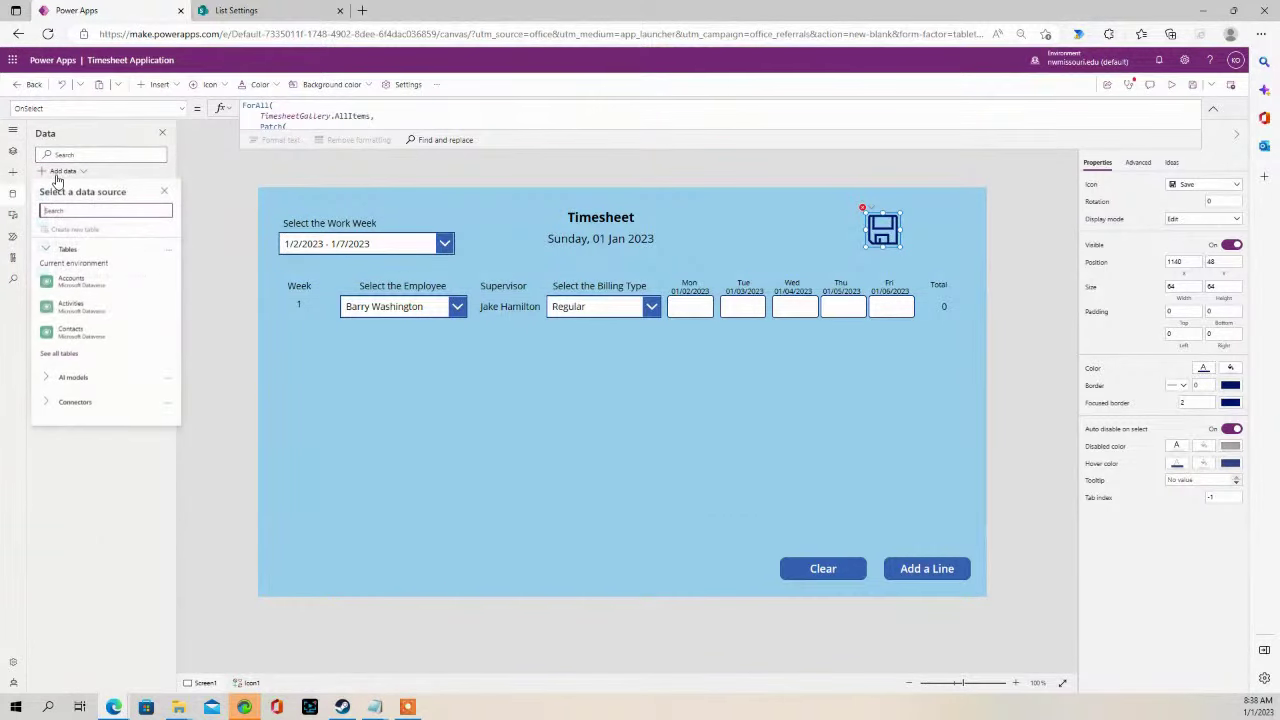
left_click(75, 402)
scroll(100, 403, "down", 2)
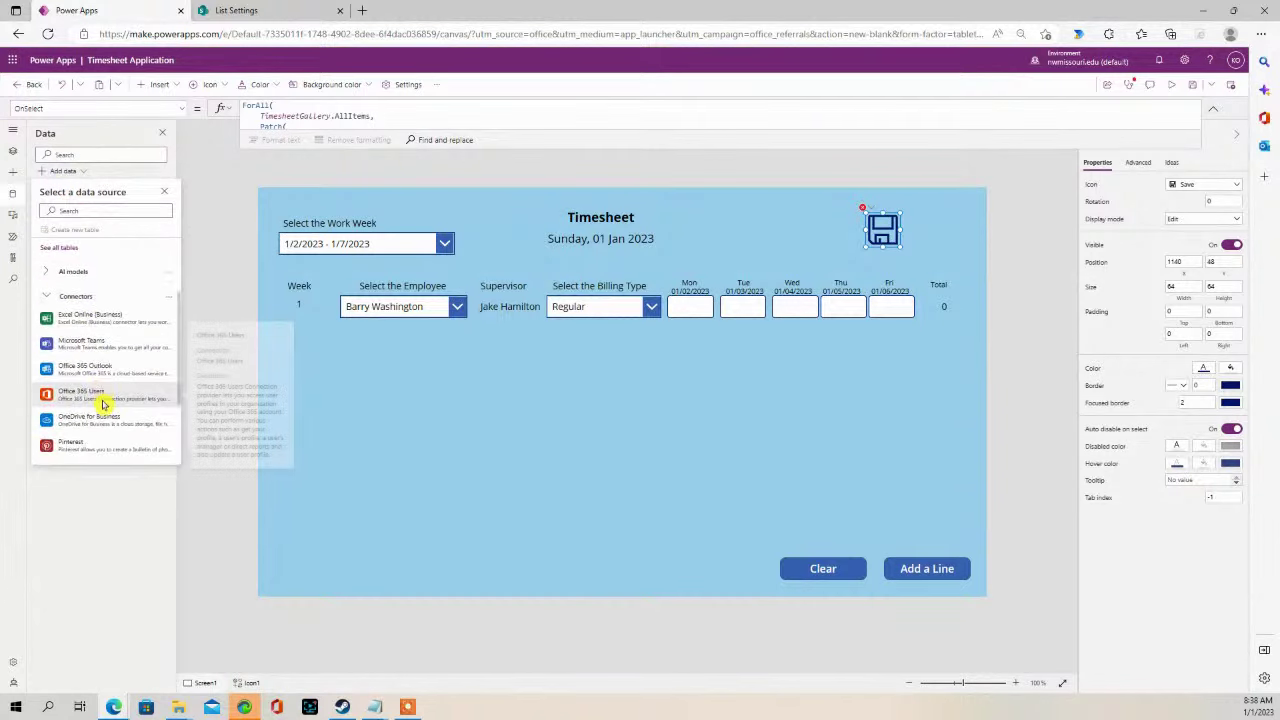
scroll(100, 405, "down", 3)
left_click(91, 374)
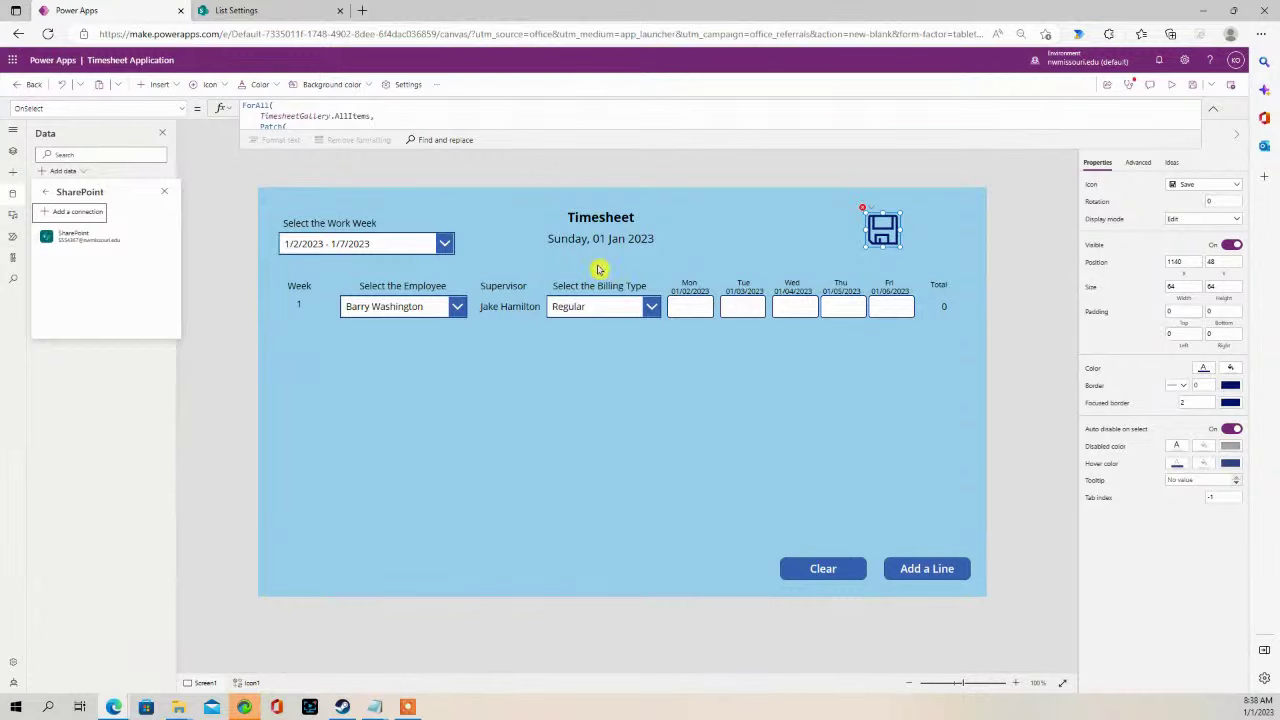
left_click(87, 240)
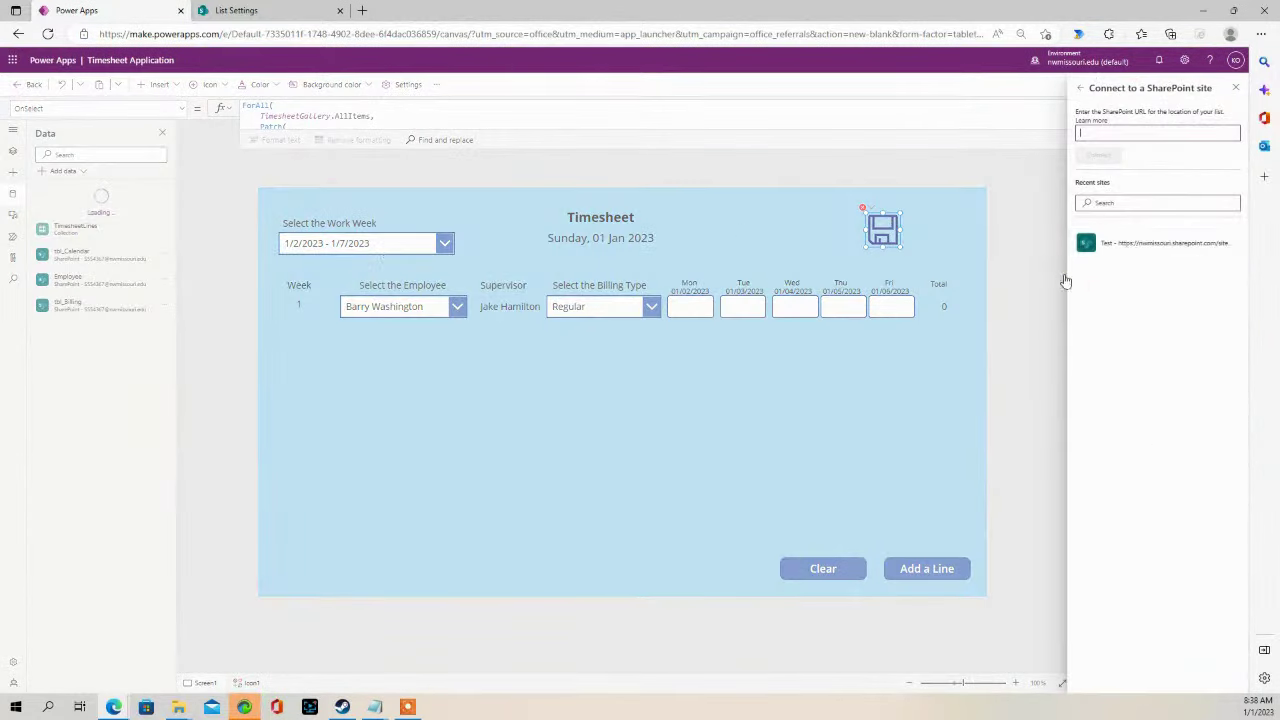
left_click(1150, 246)
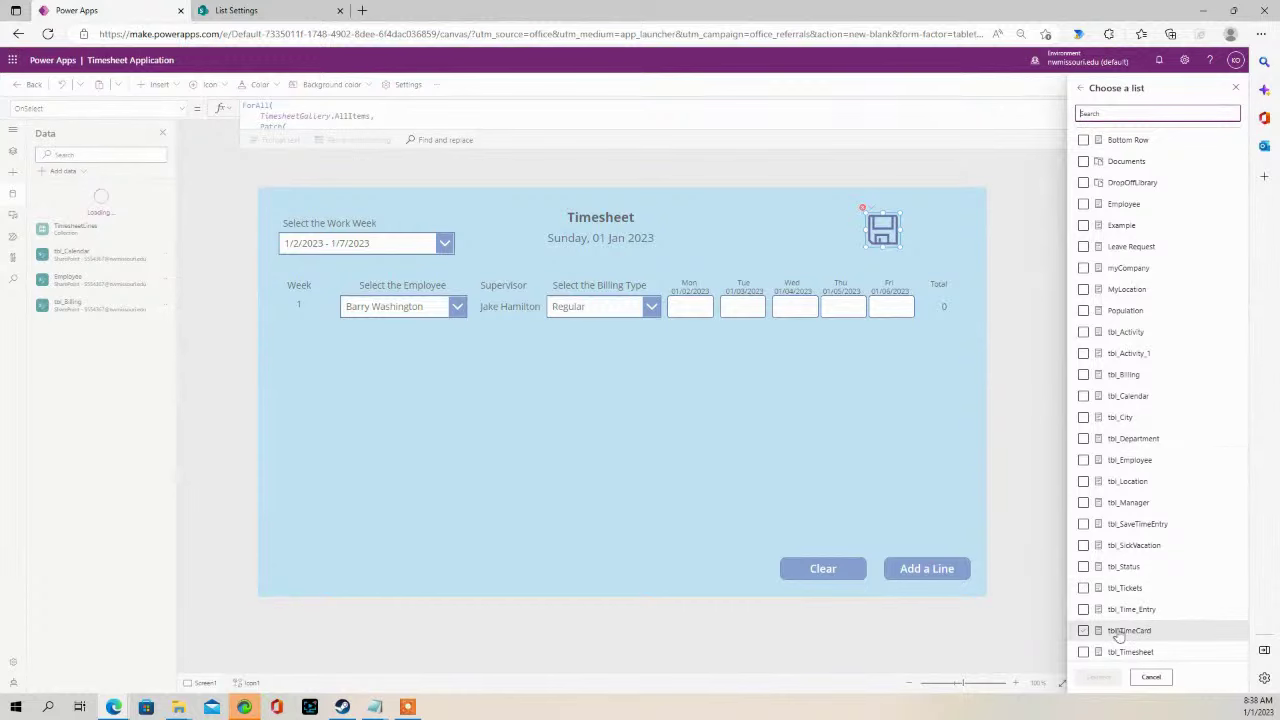
left_click(1084, 630)
left_click(1099, 677)
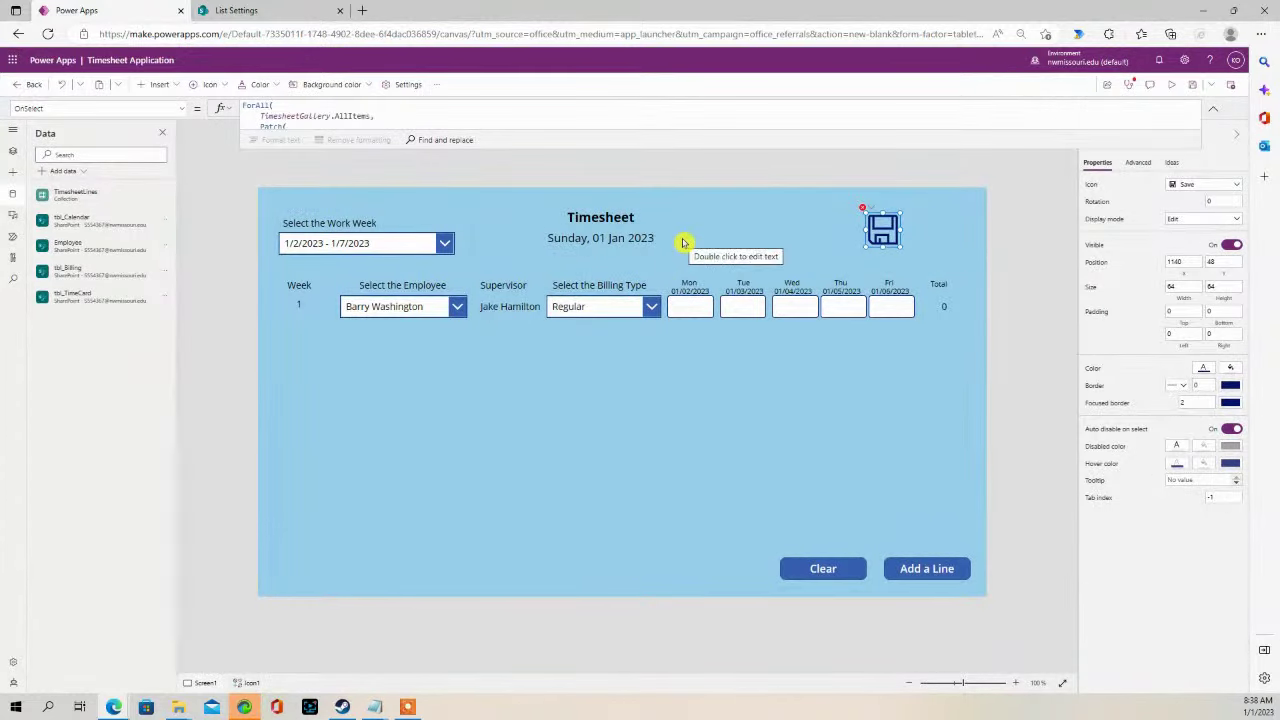
- Expand the formula bar to review the save icon's Patch formula
left_click_drag(588, 148, 589, 174)
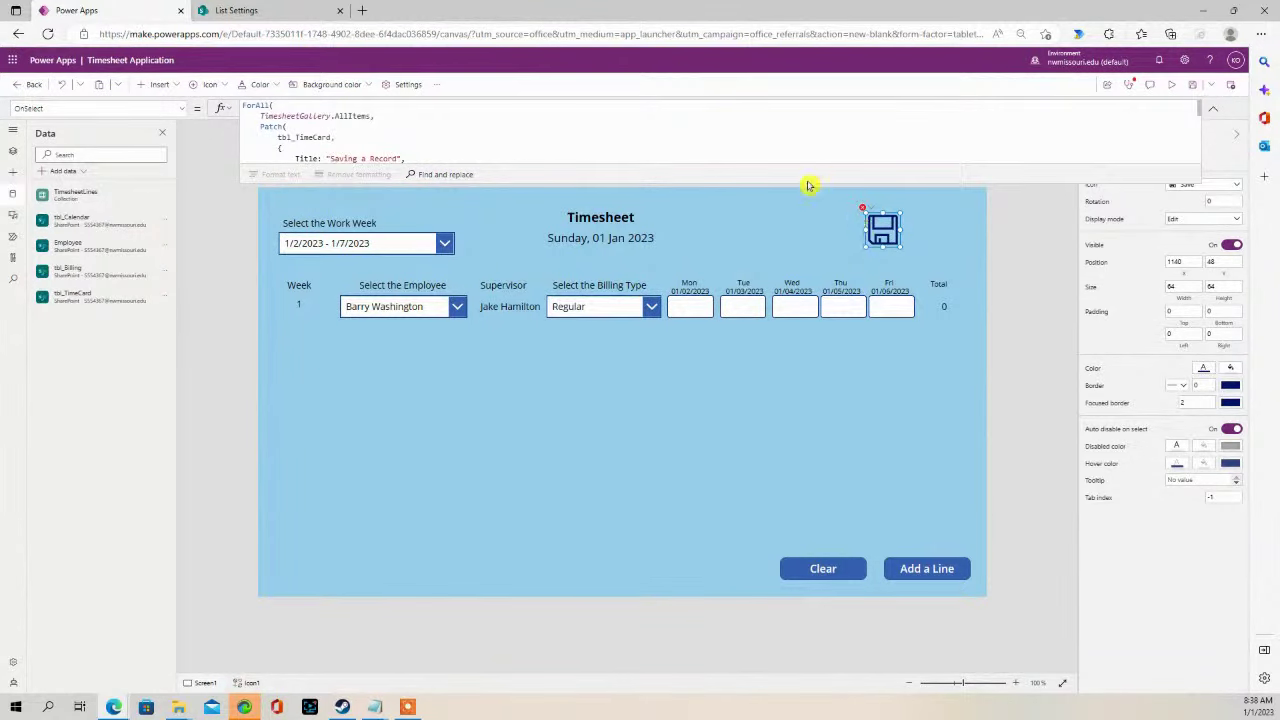
left_click_drag(808, 182, 757, 300)
left_click(548, 219)
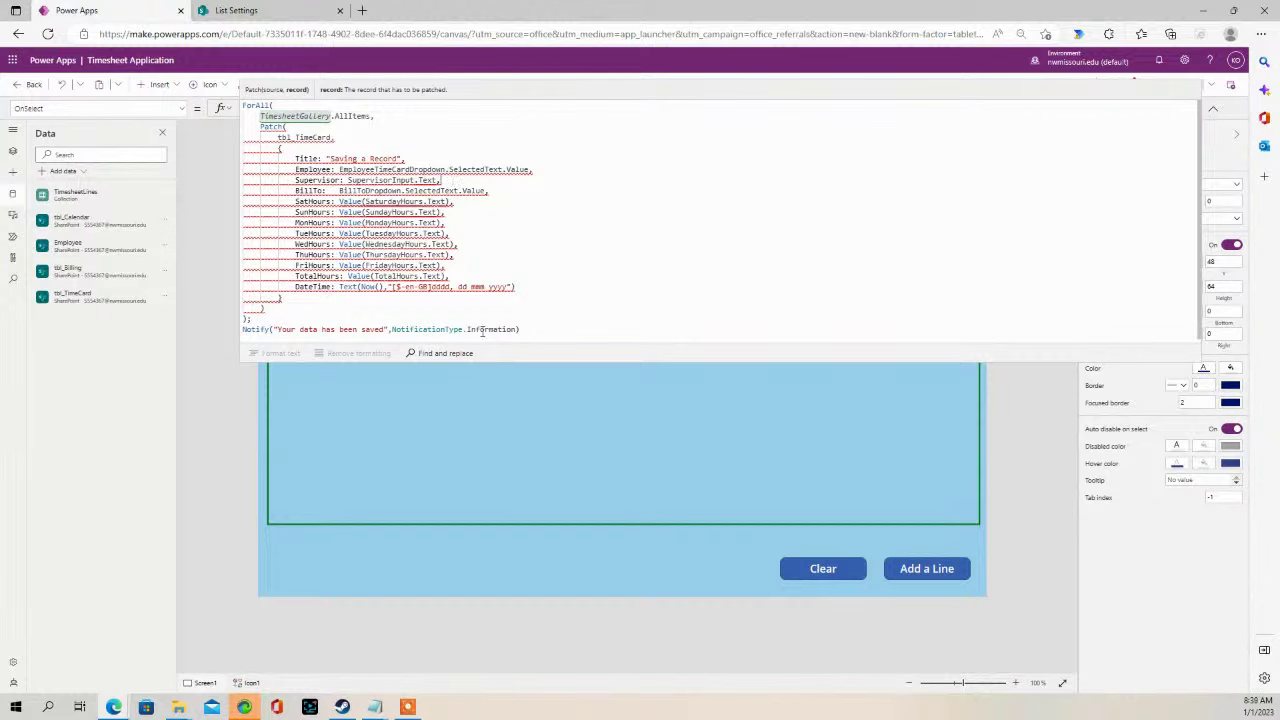
left_click(527, 364)
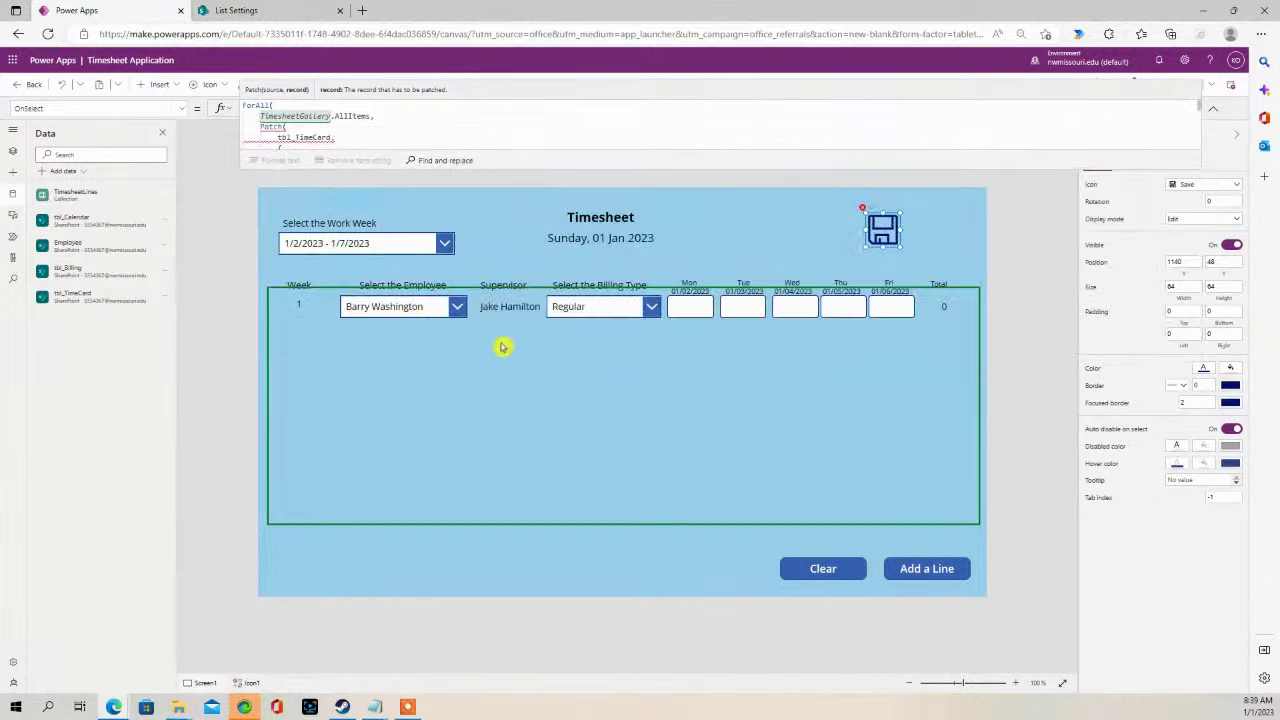
- Check the formula's SupervisorInput reference and rename the supervisor label Label6 to SupervisorInput
left_click(488, 306)
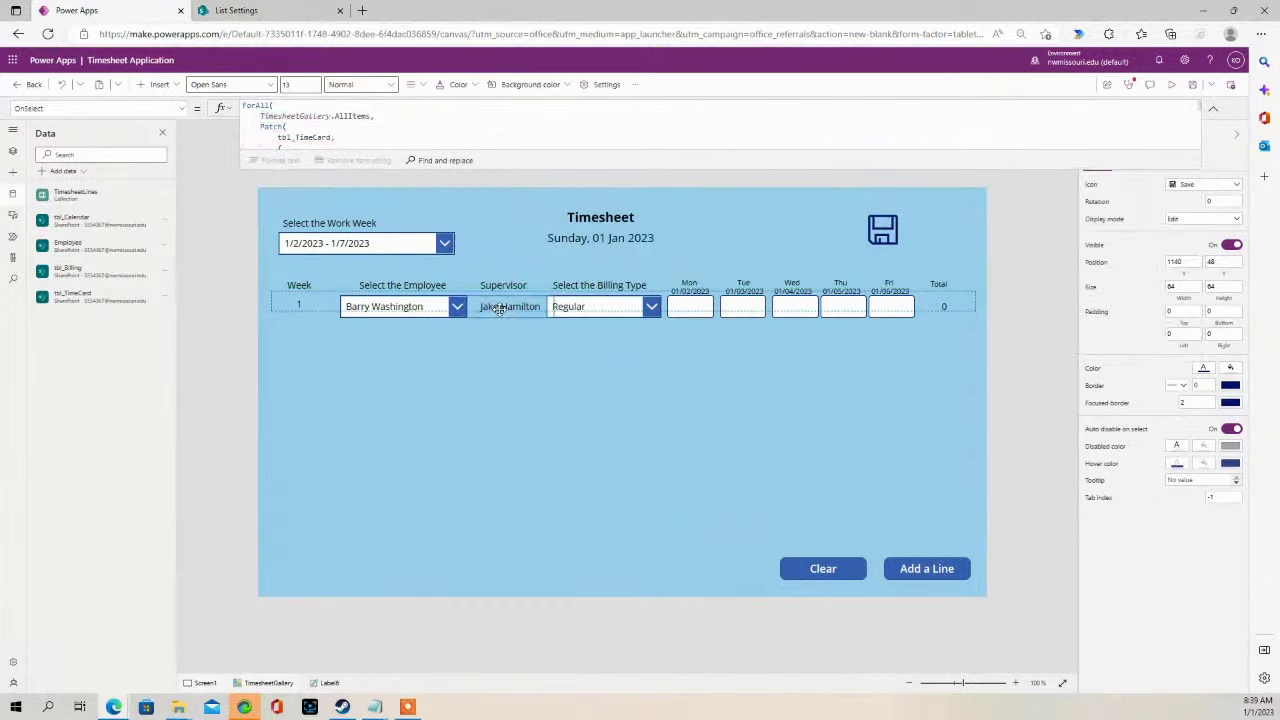
left_click(13, 172)
left_click(13, 150)
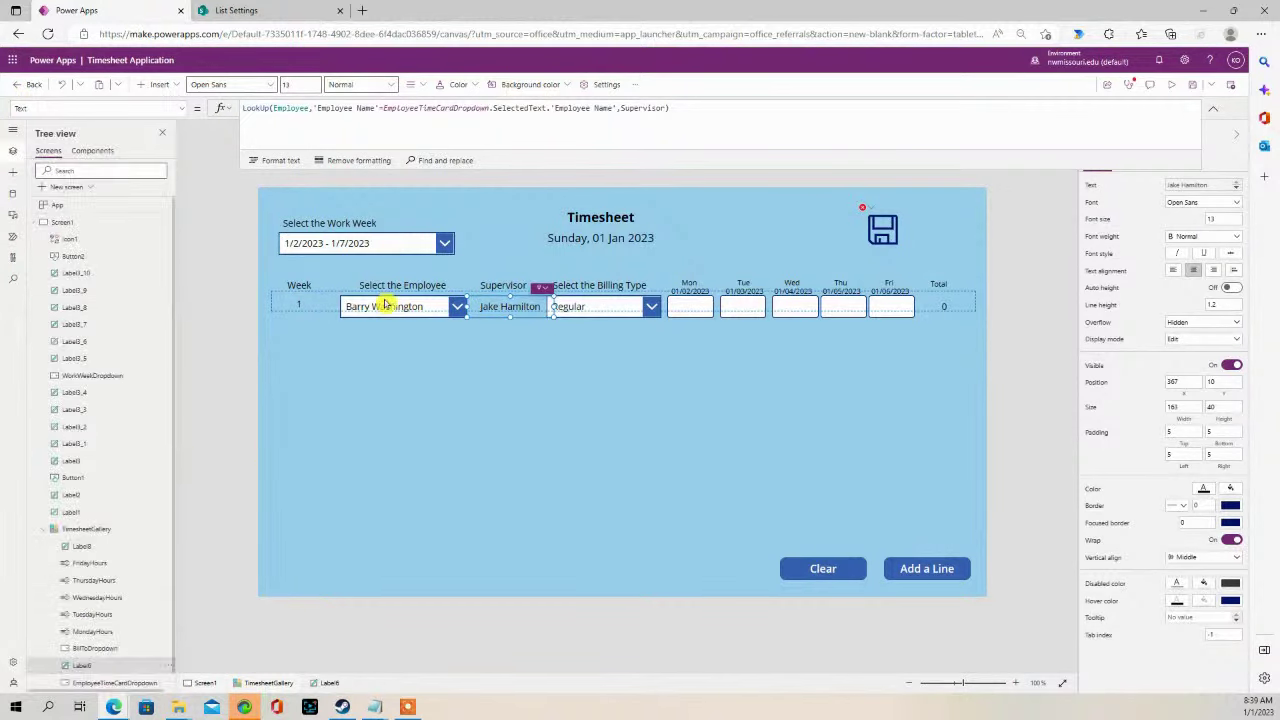
left_click(881, 234)
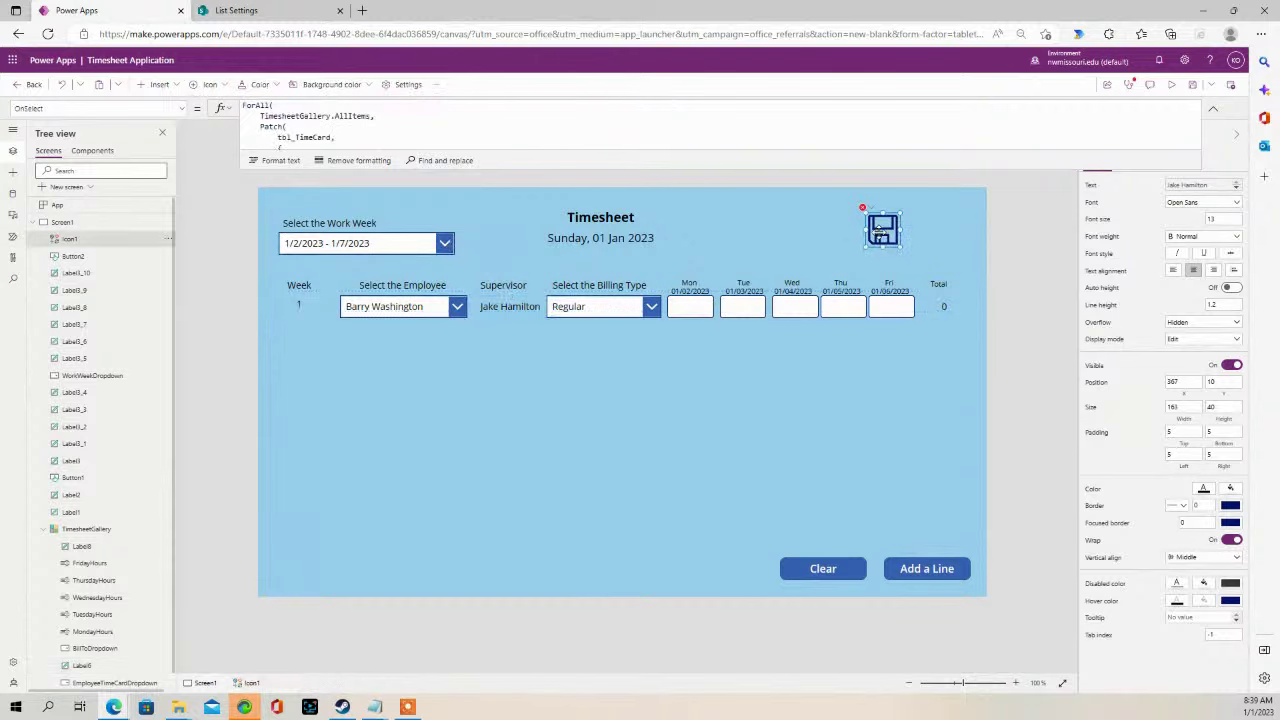
left_click_drag(378, 170, 378, 352)
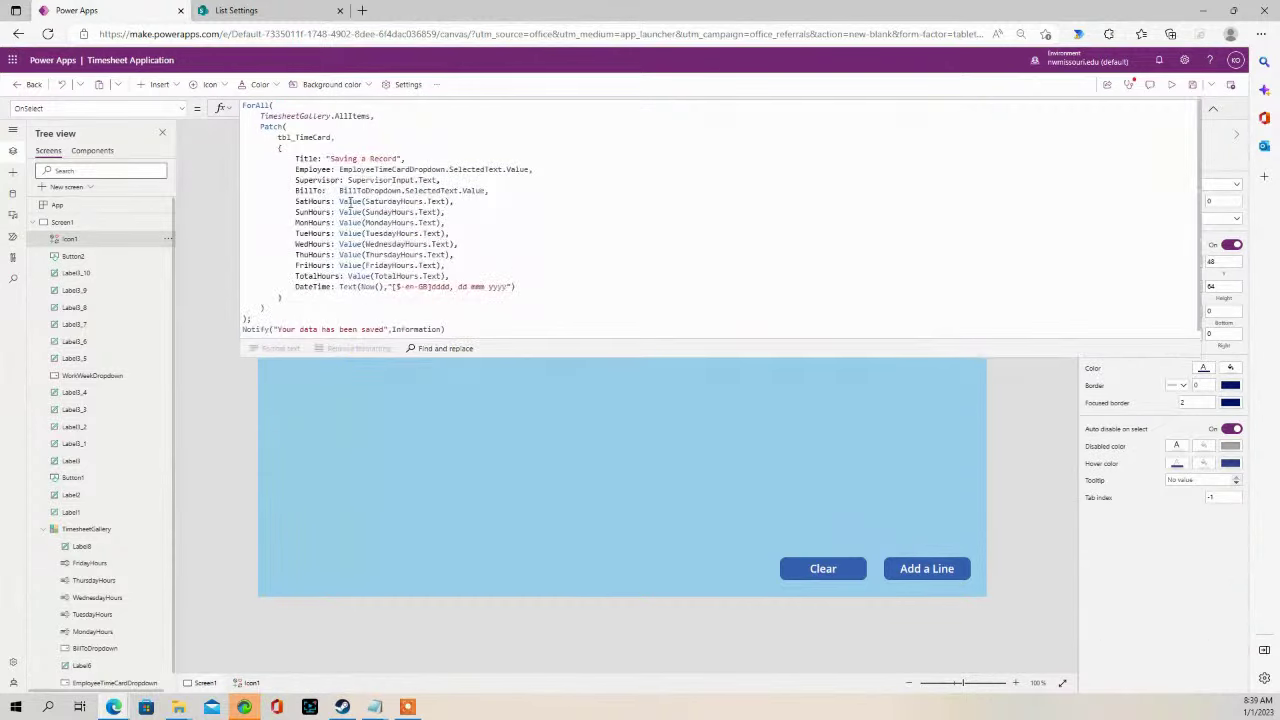
left_click(347, 181)
left_click_drag(347, 181, 400, 181)
left_click(416, 181)
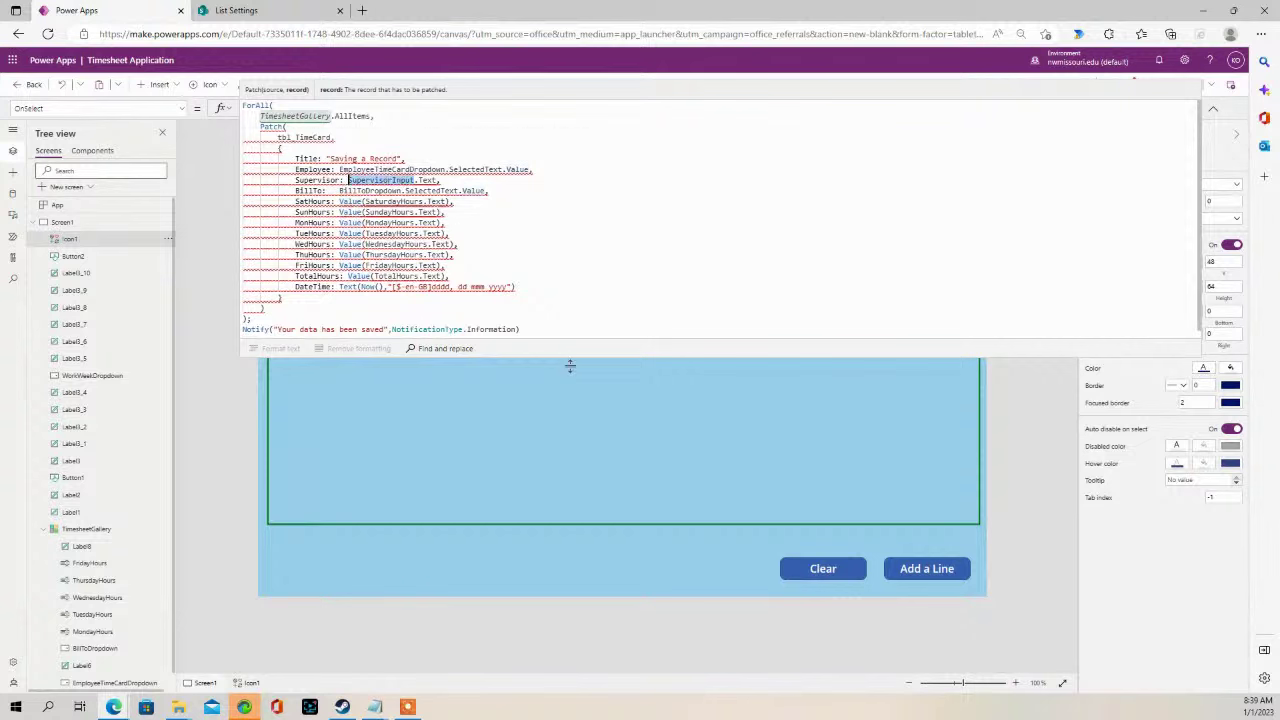
left_click_drag(570, 360, 571, 163)
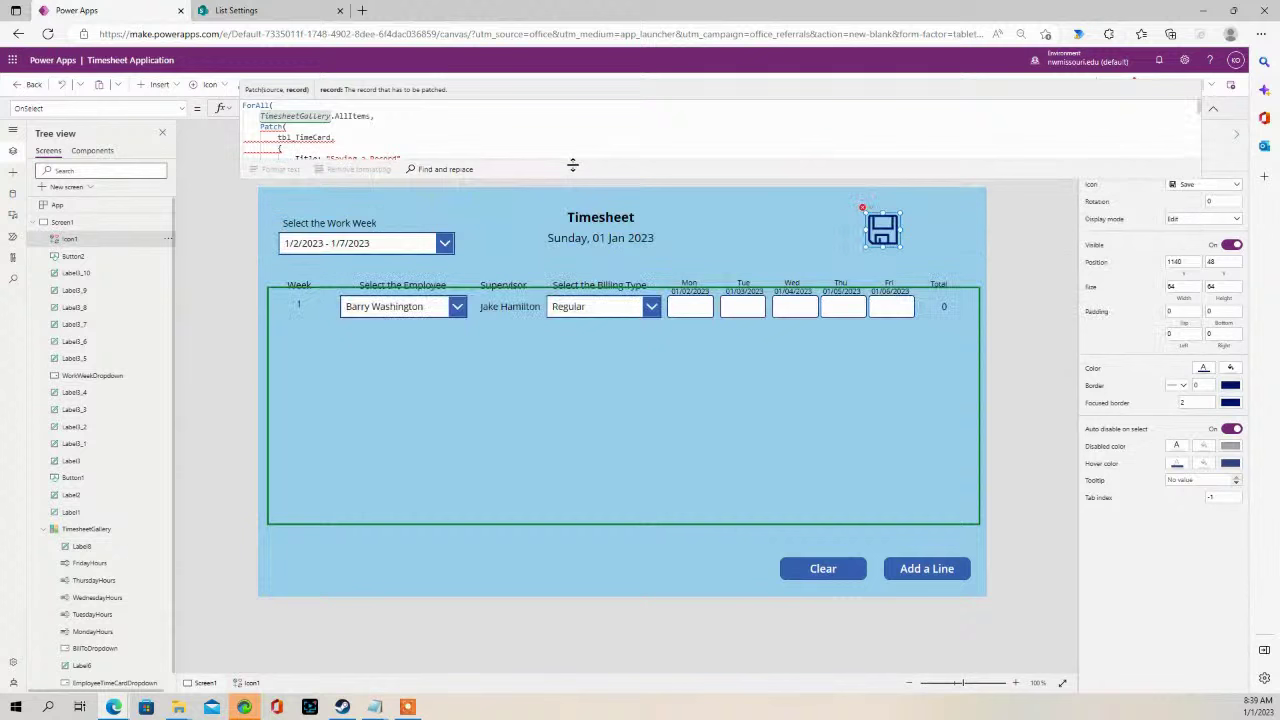
left_click(515, 305)
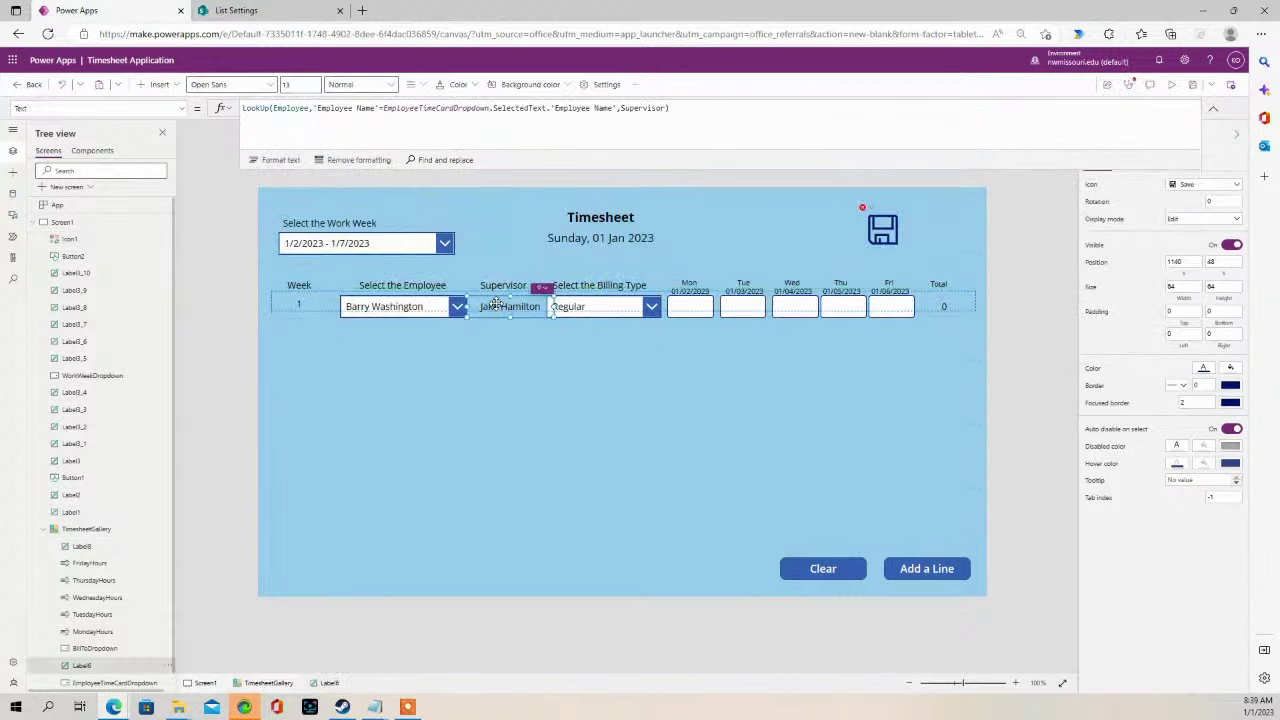
double_click(95, 667)
left_click(212, 594)
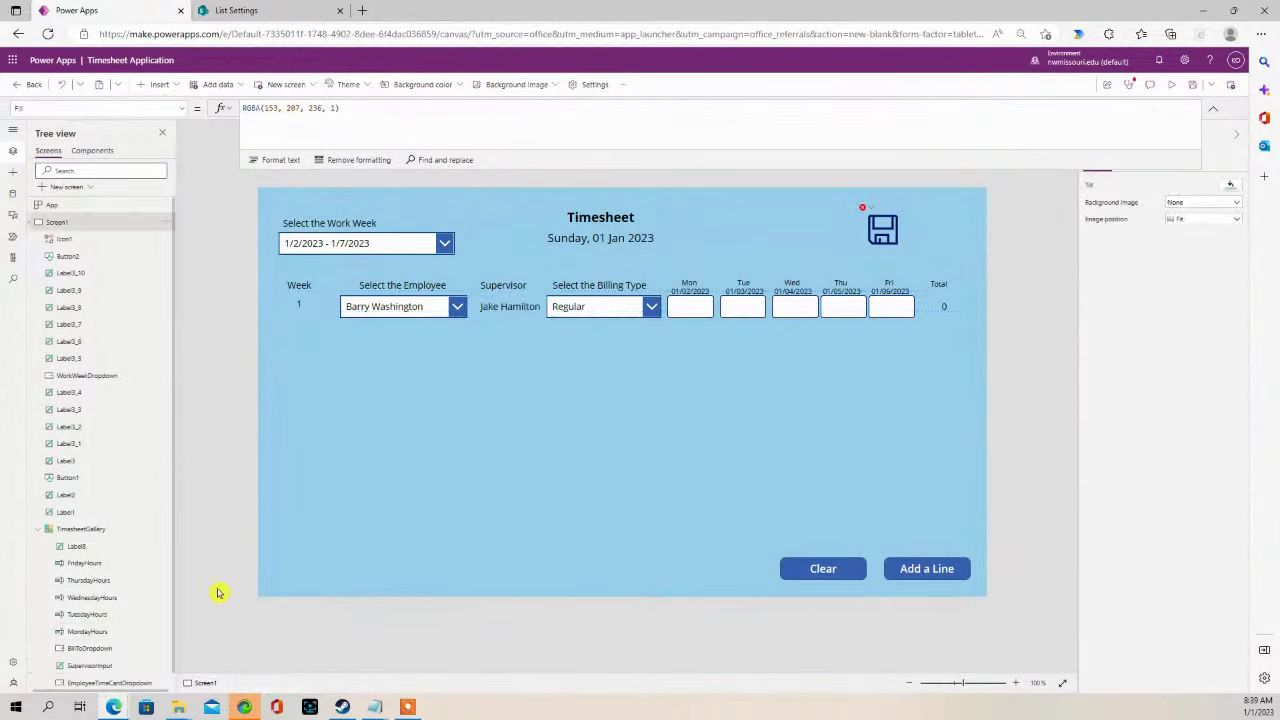
- Delete the SatHours and SunHours lines from the save icon's Patch formula
left_click(894, 234)
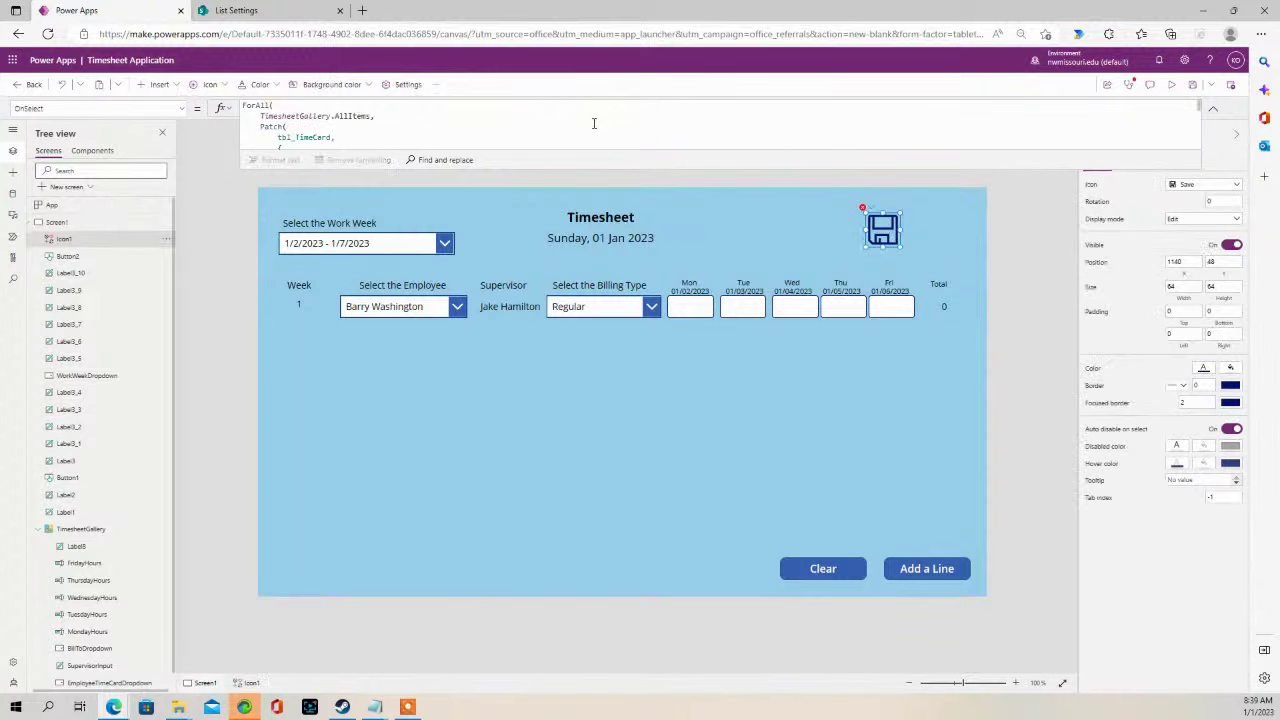
left_click_drag(572, 167, 545, 345)
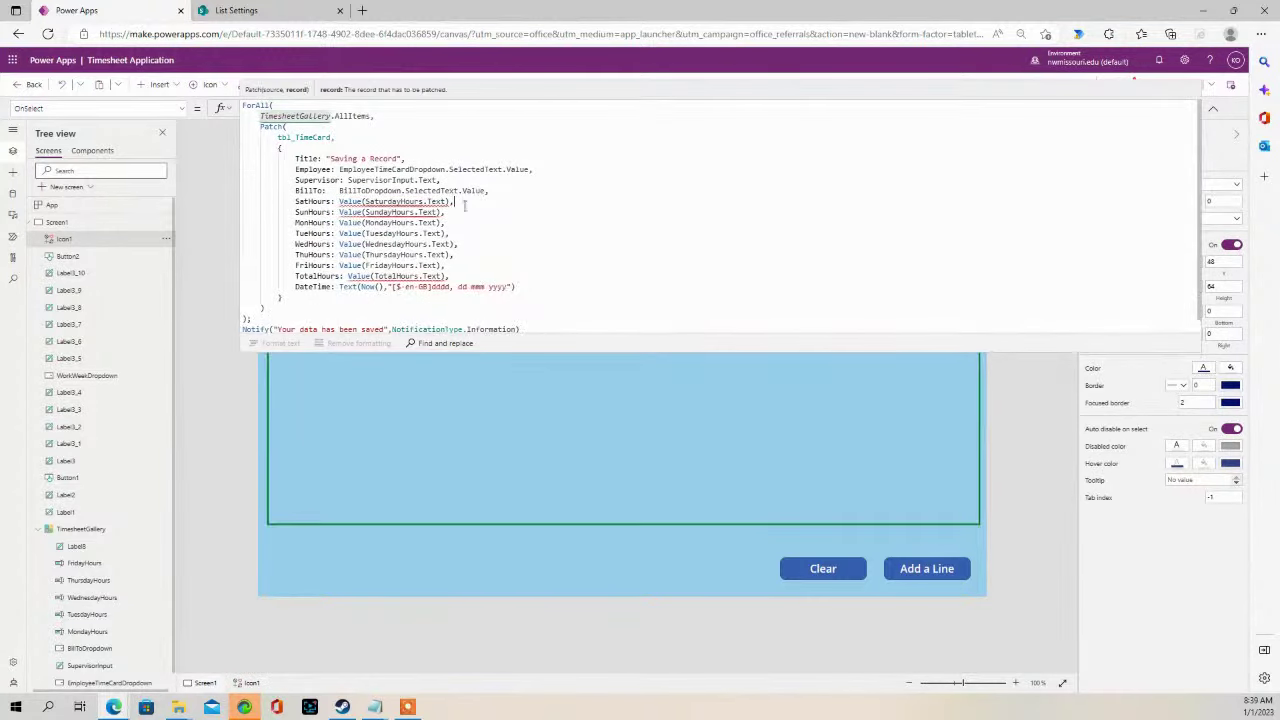
left_click_drag(295, 202, 476, 210)
key("BackSpace")
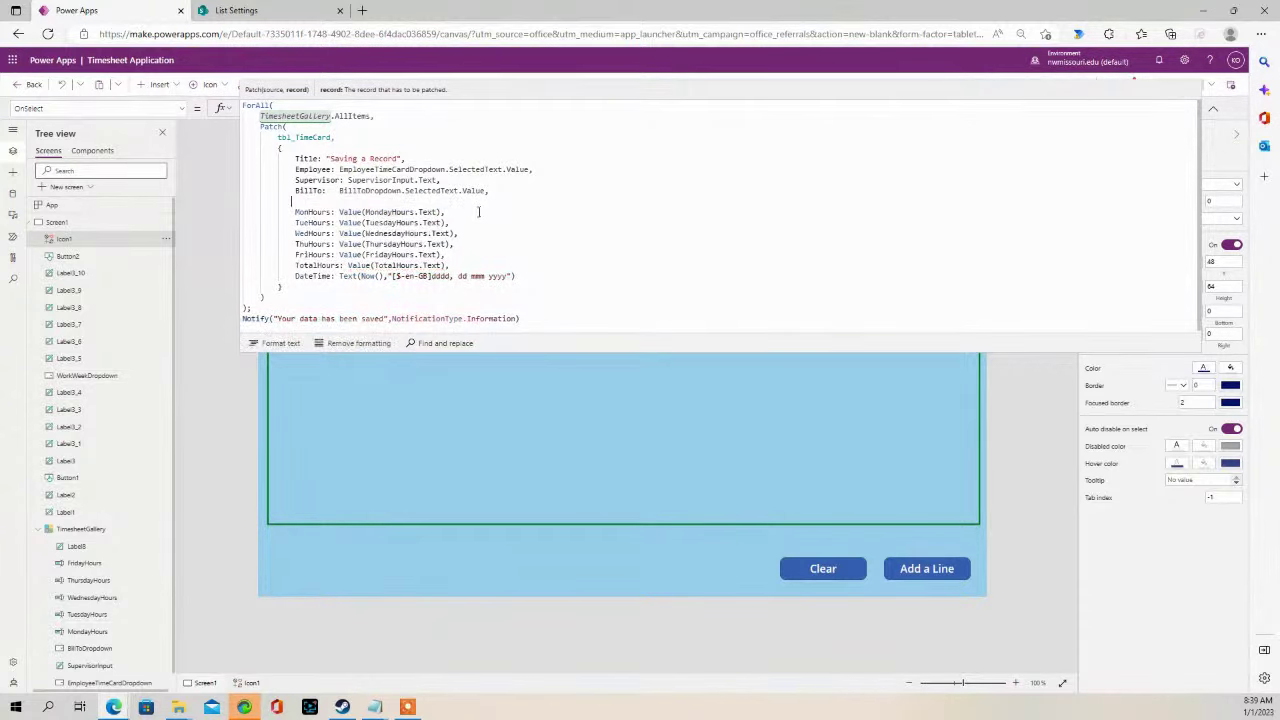
key("BackSpace")
key("BackSpace")
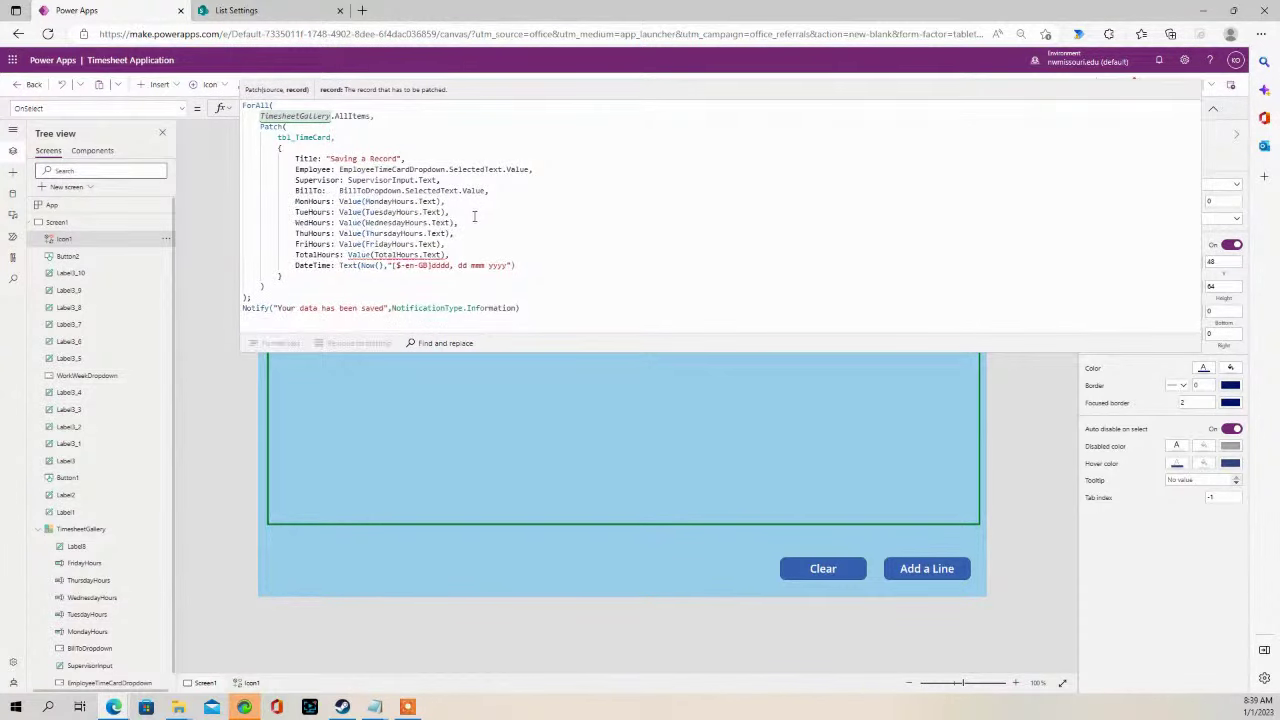
mouse_move(394, 256)
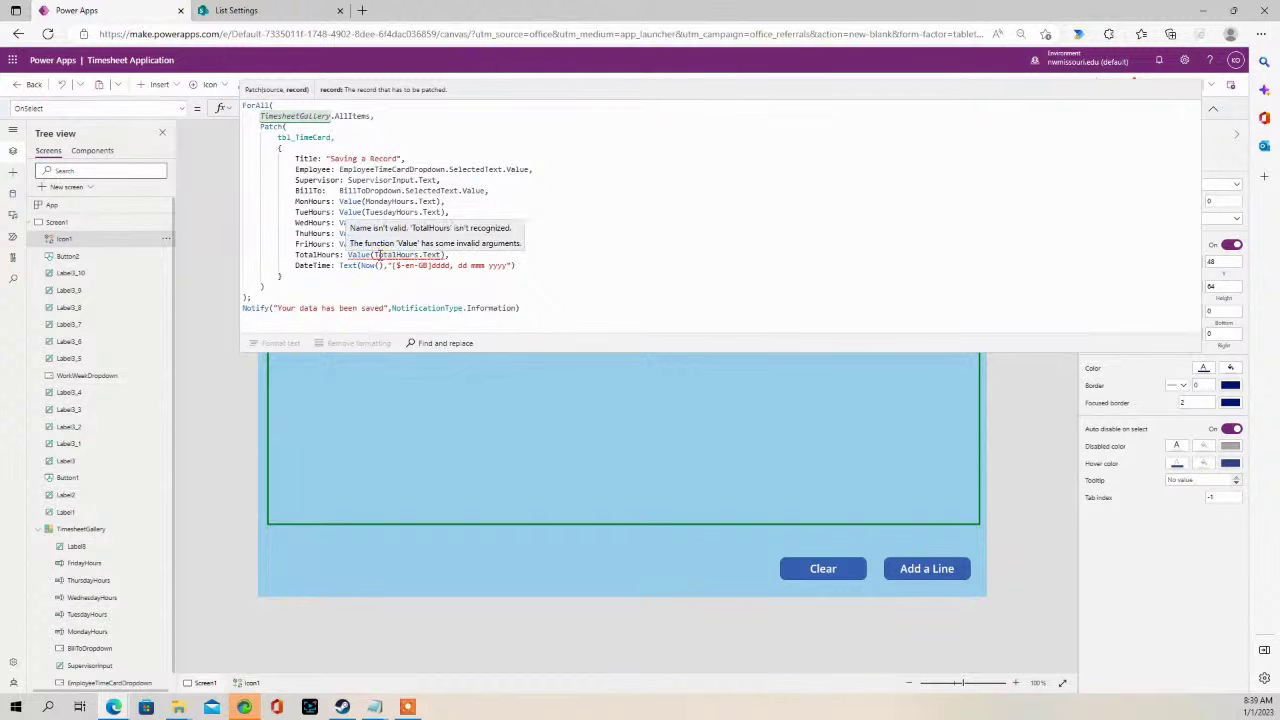
left_click_drag(519, 352, 570, 212)
- Rename the gallery row's Total label Label8 to TotalHours
left_click(955, 313)
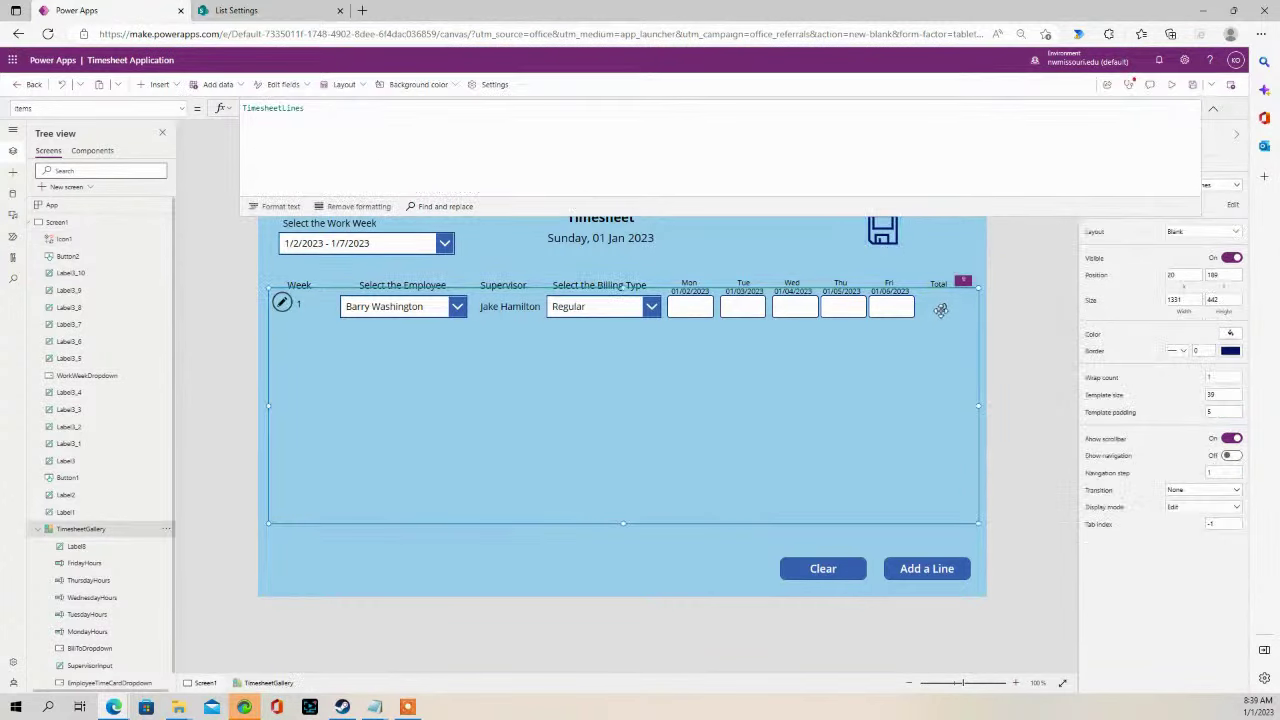
left_click(950, 309)
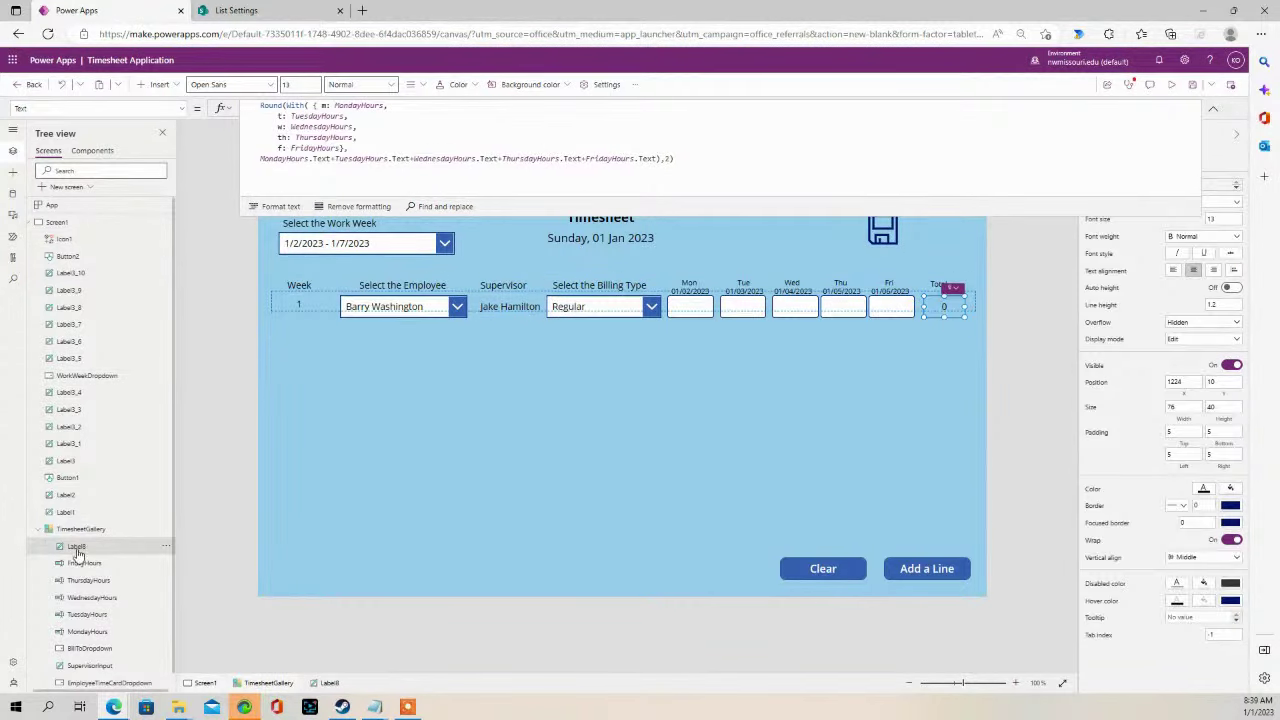
double_click(77, 547)
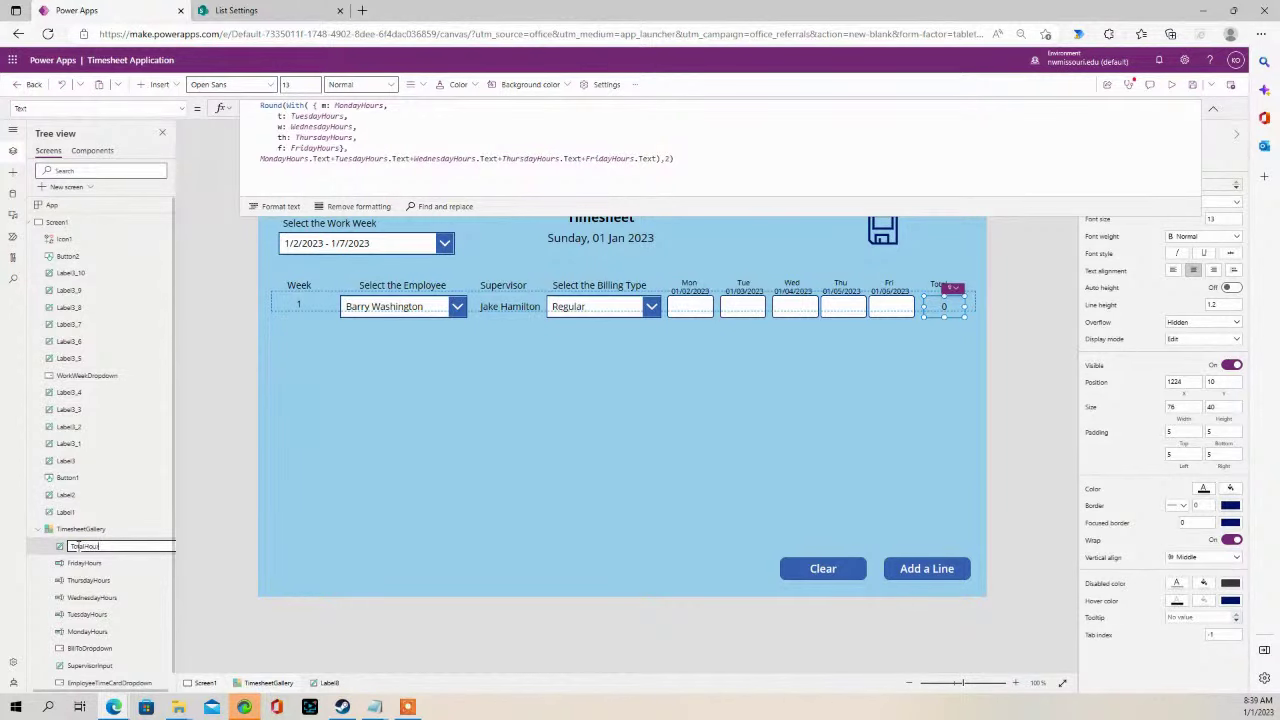
type("TotalHours")
left_click(206, 500)
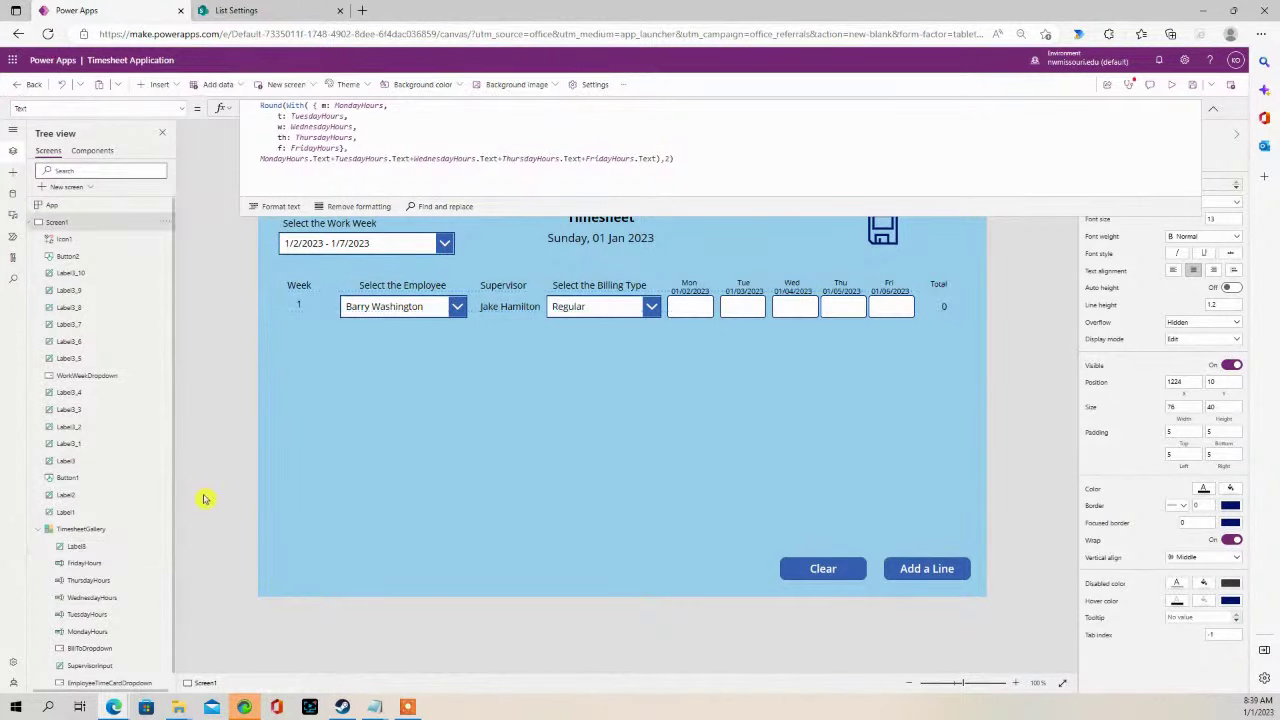
- Select the save icon Icon1 and expand the formula bar to review its full OnSelect
left_click_drag(810, 215, 814, 166)
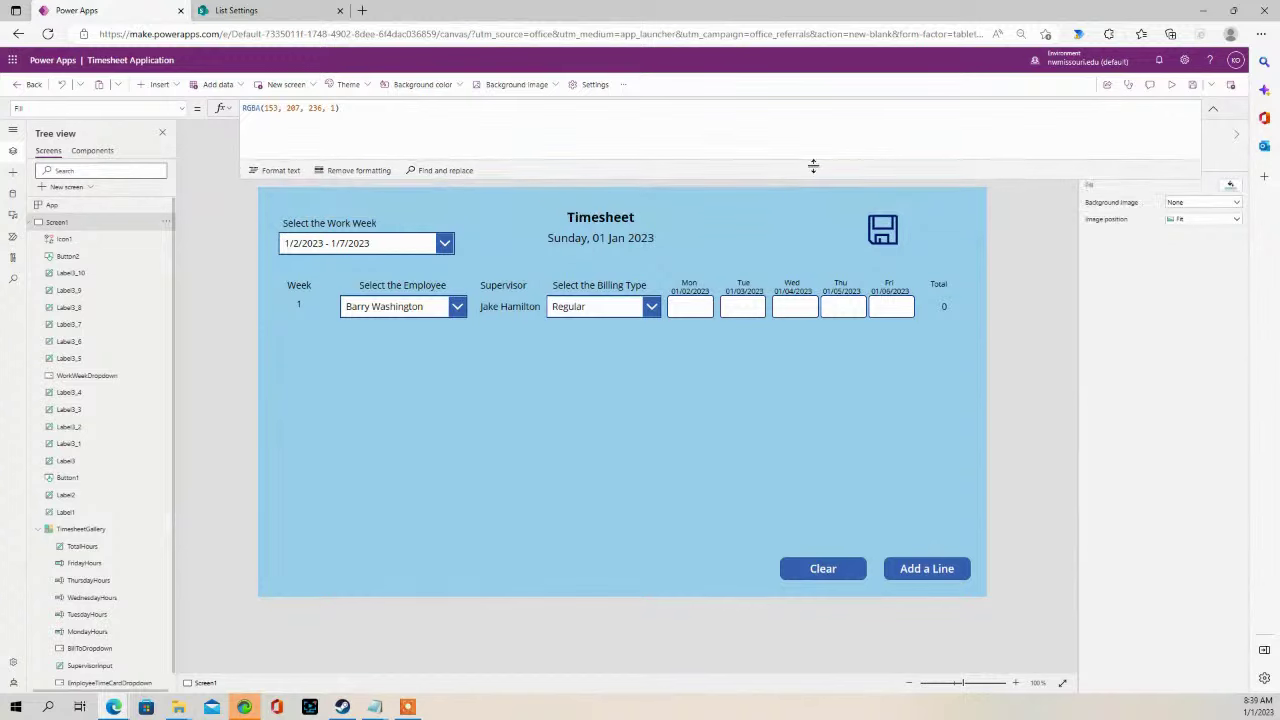
left_click(938, 307)
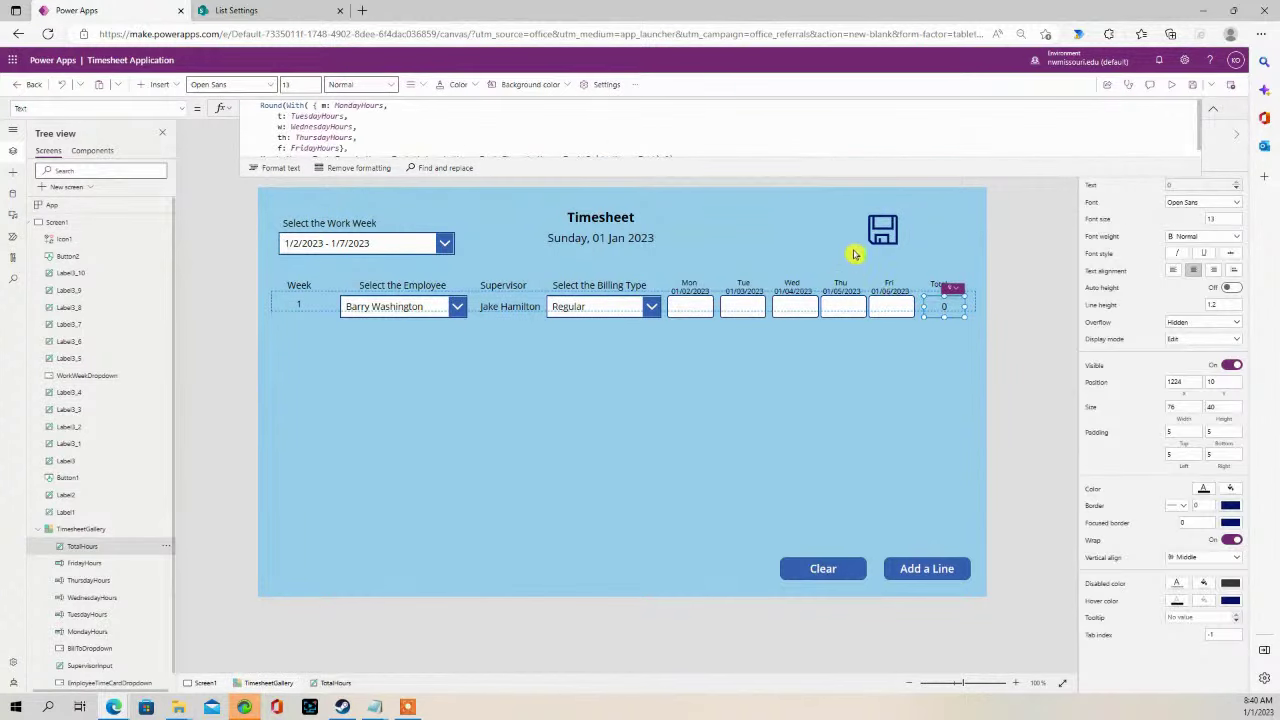
left_click(883, 229)
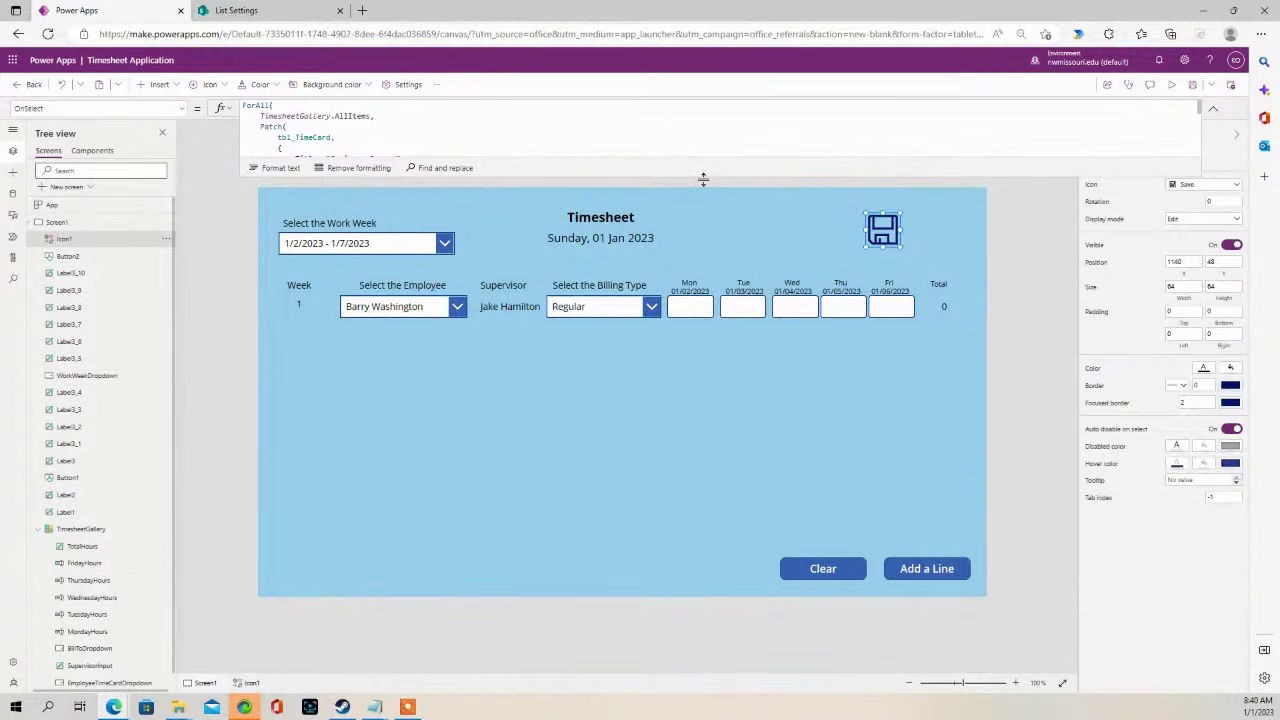
left_click_drag(703, 178, 600, 443)
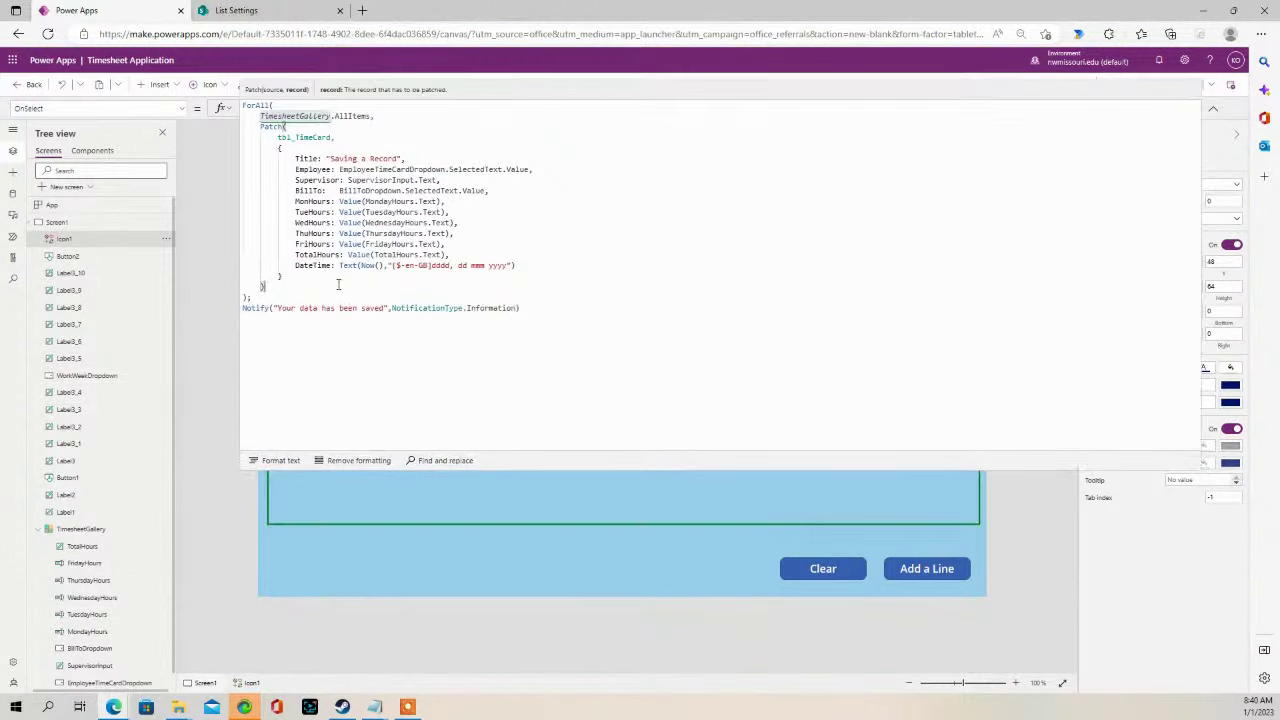
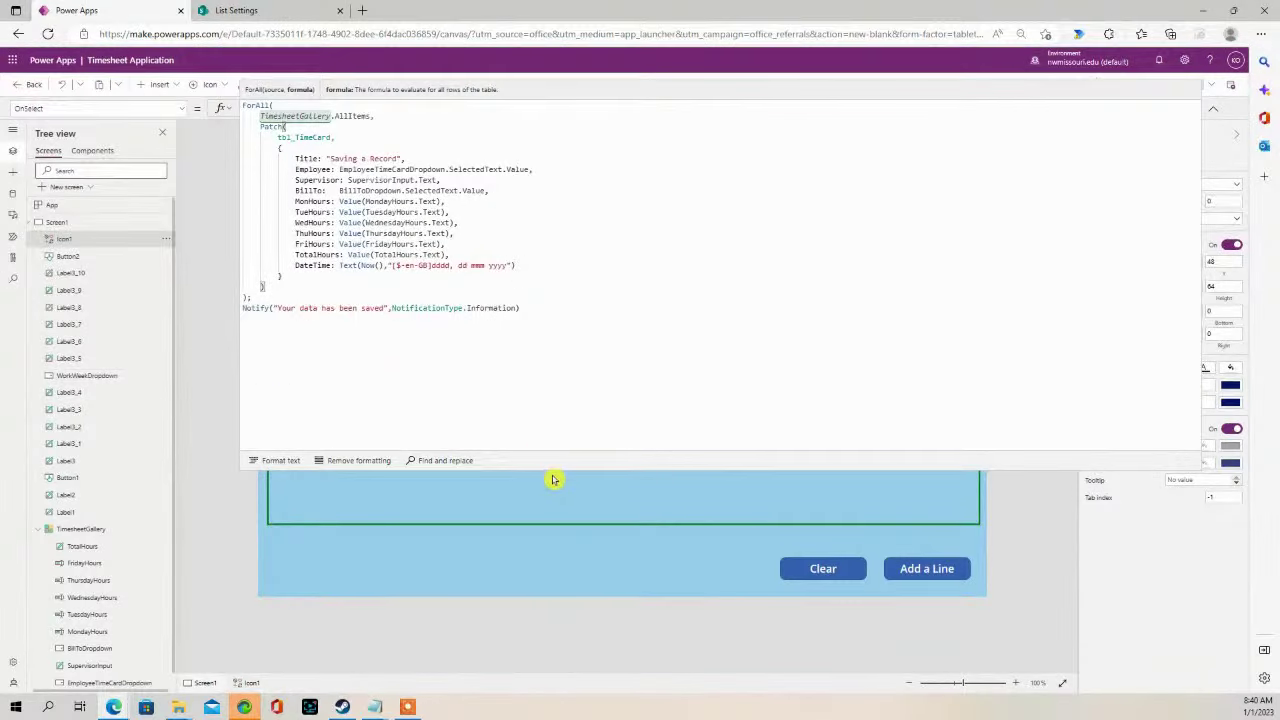
- Collapse the formula bar, deselect the save icon, and launch the Timesheet app preview
left_click_drag(548, 471, 540, 157)
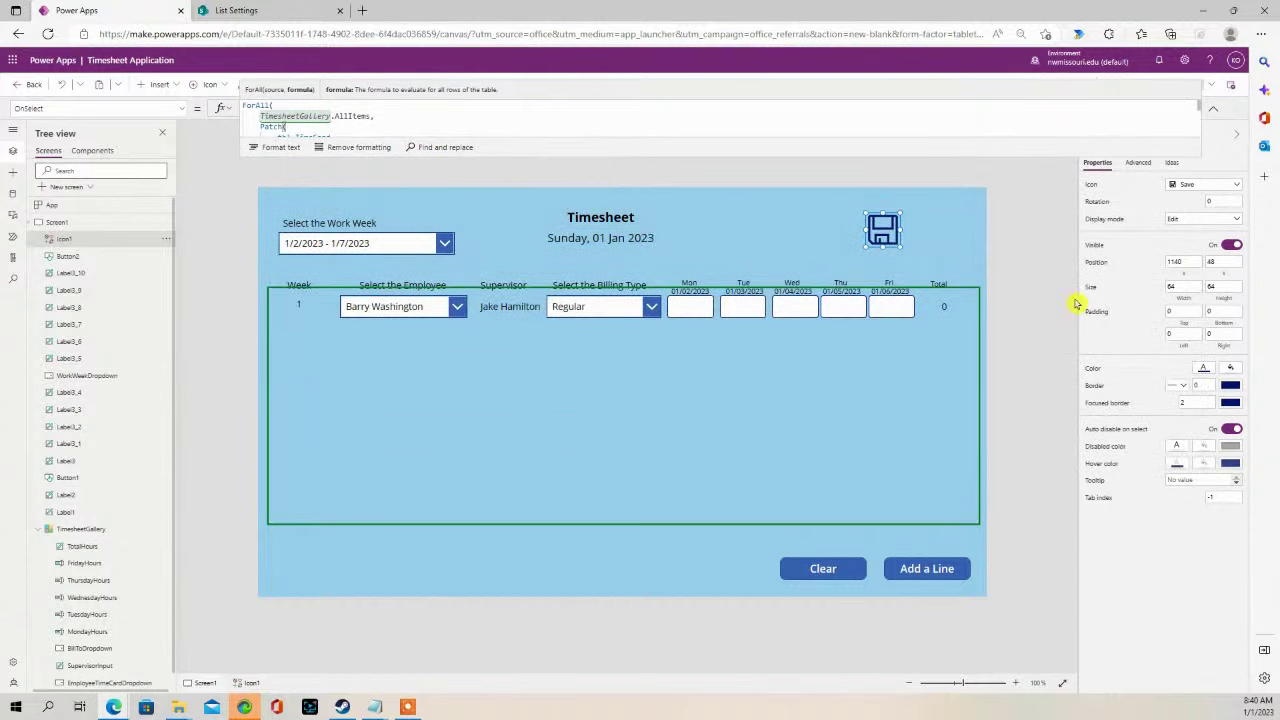
left_click(1023, 165)
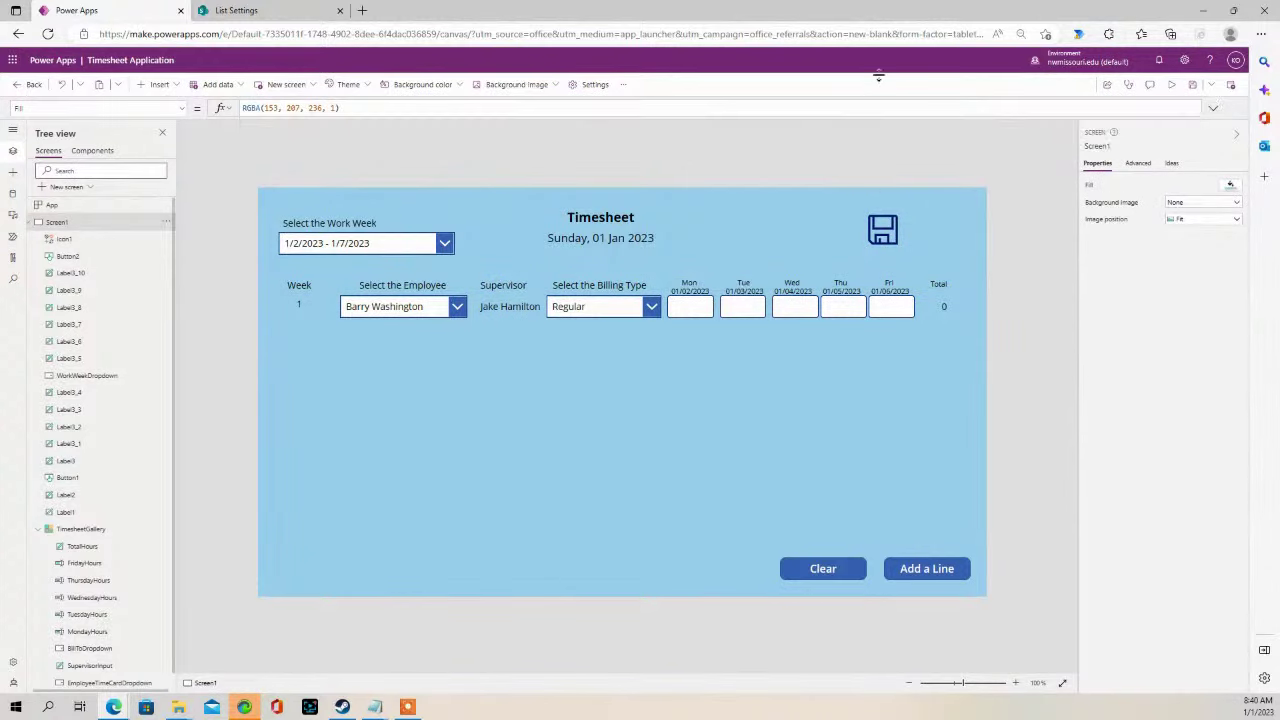
left_click(1171, 85)
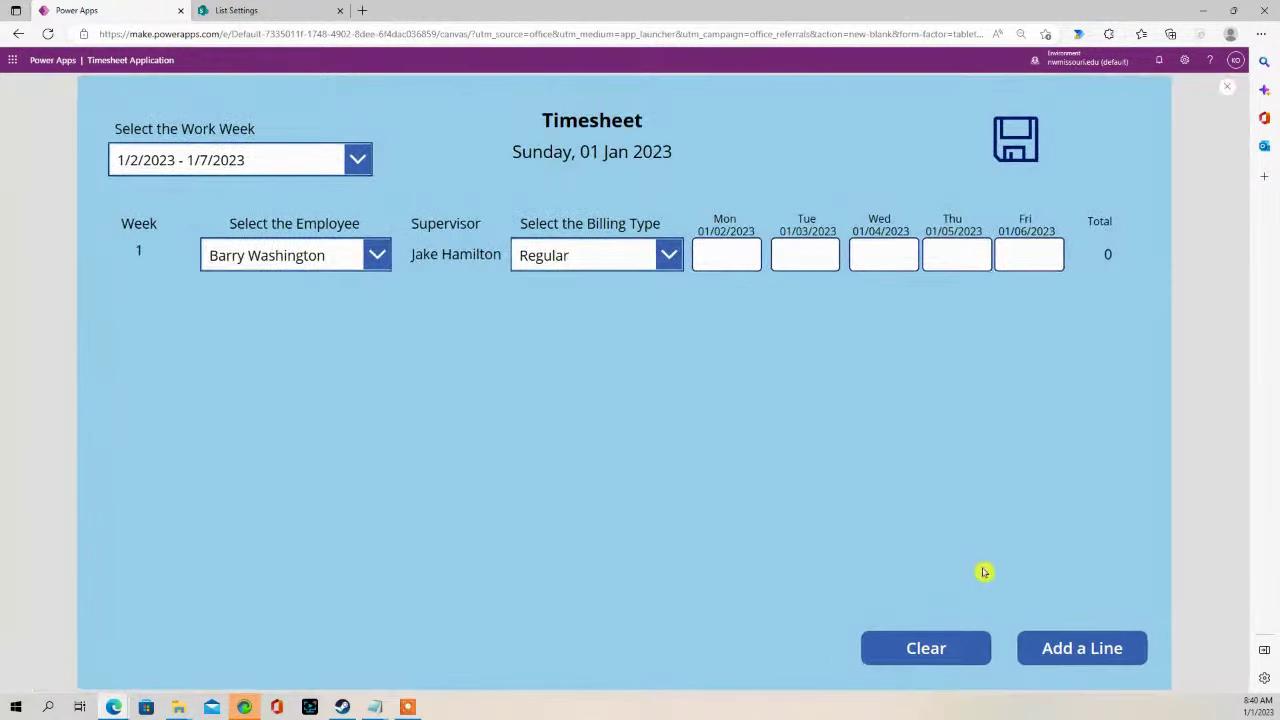
- Add two more timesheet lines with different employees, billing types Sick Leave and Vacation
left_click(1063, 649)
left_click(1066, 652)
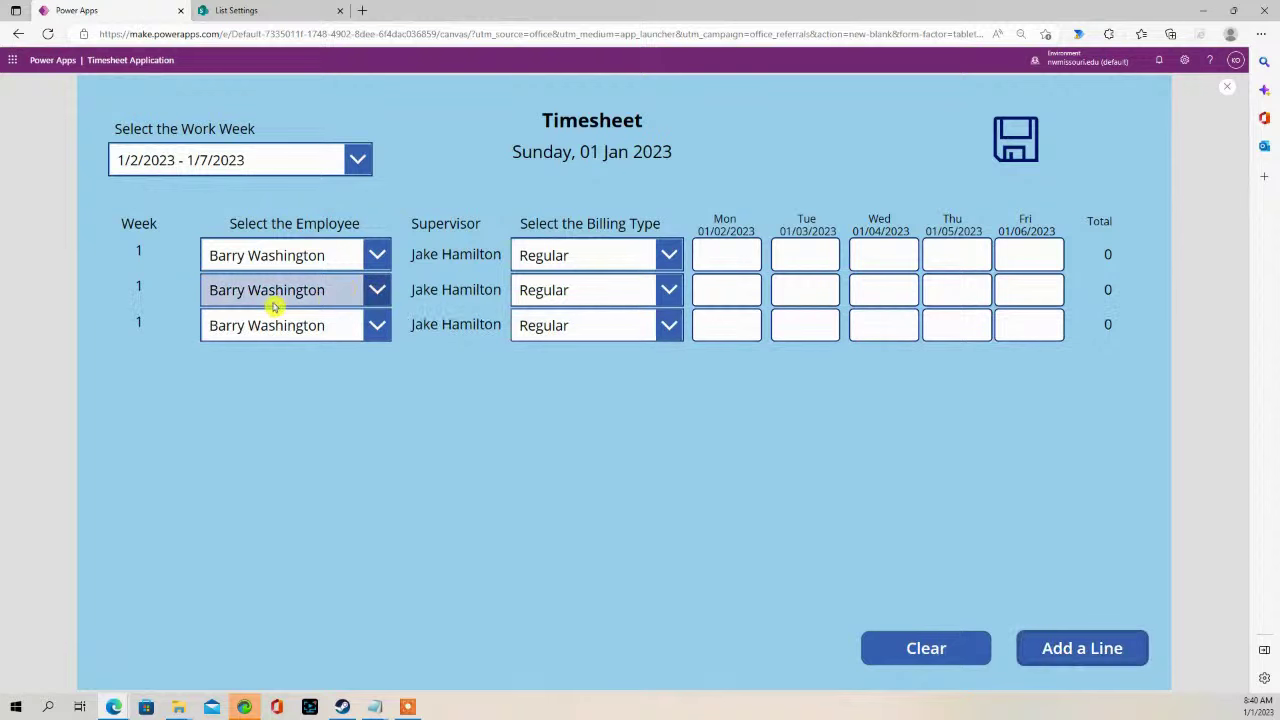
left_click(370, 290)
left_click(313, 366)
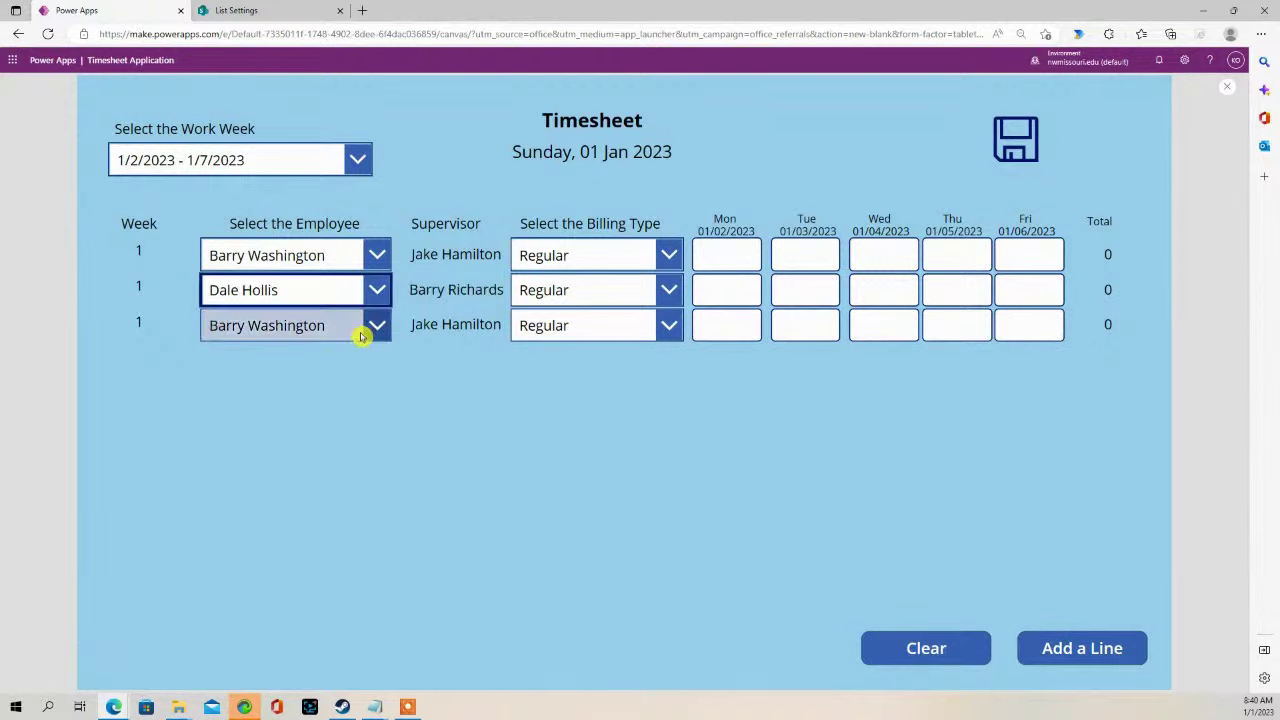
left_click(362, 326)
left_click(300, 428)
left_click(669, 290)
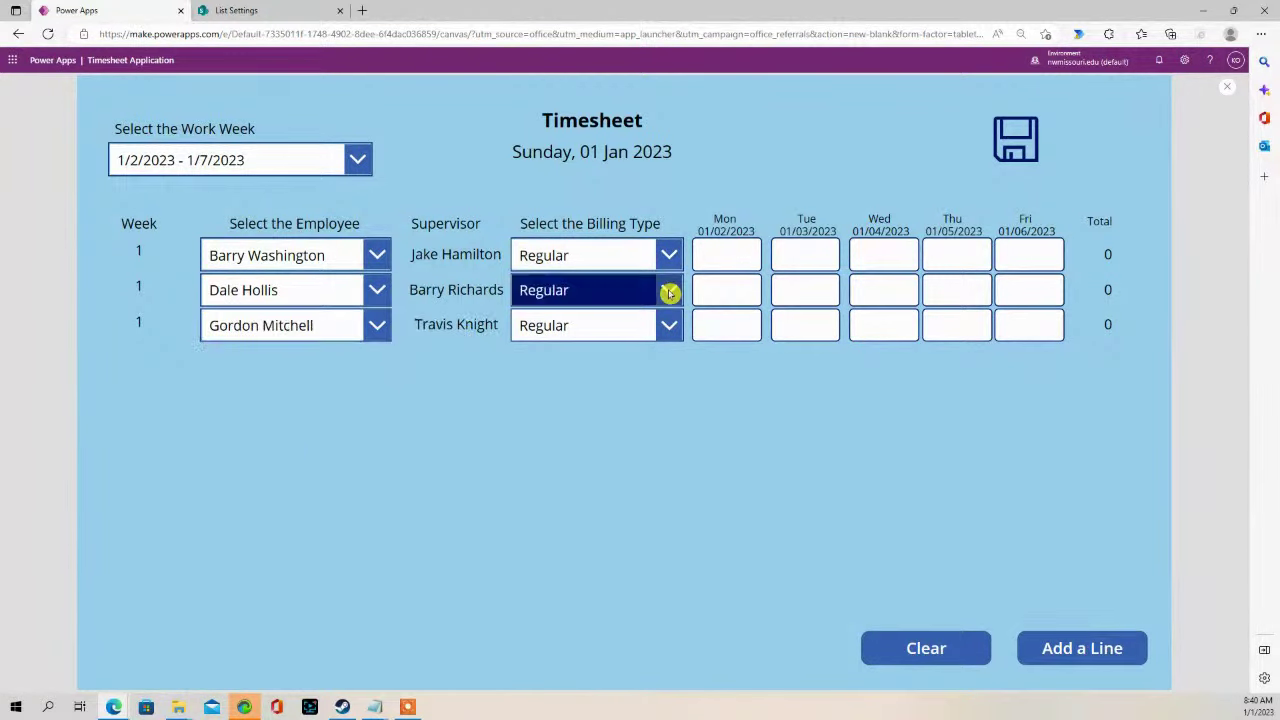
left_click(637, 369)
left_click(667, 324)
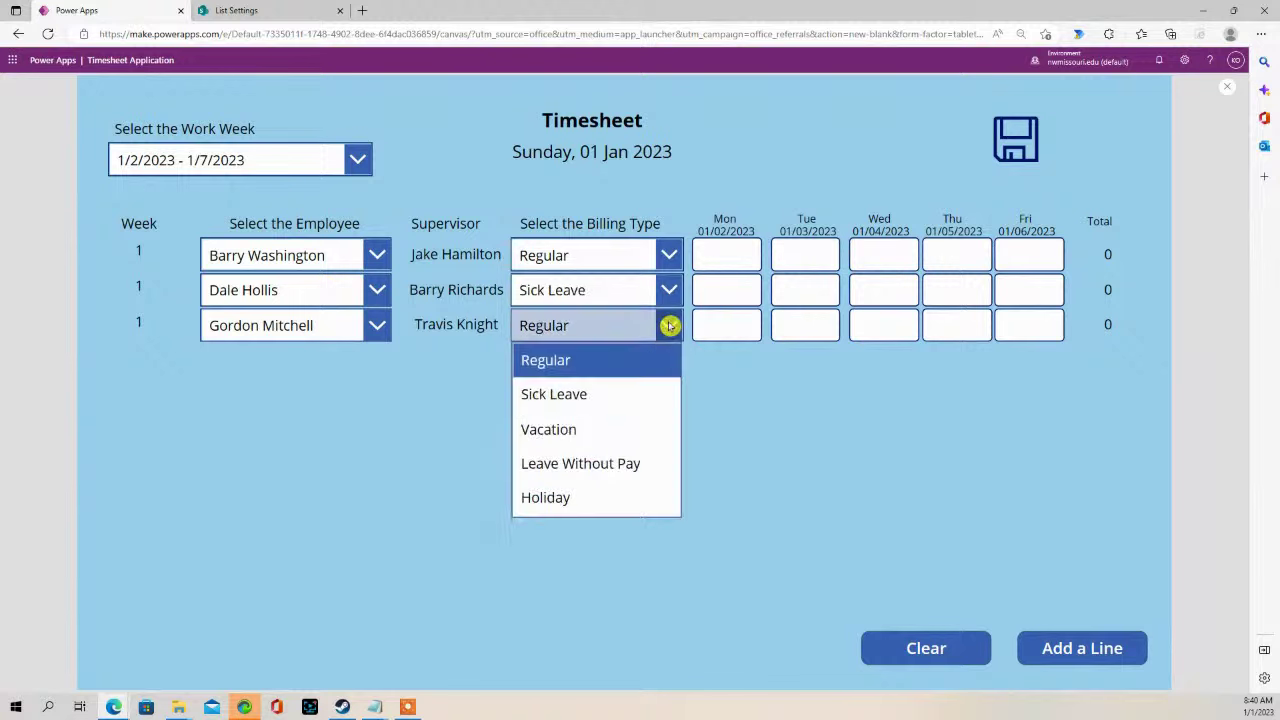
left_click(622, 426)
- Enter Monday hours 9, 7, 9 and Tuesday hours 8, 8, 9 for rows 1–3
left_click(702, 298)
type("7")
left_click(728, 248)
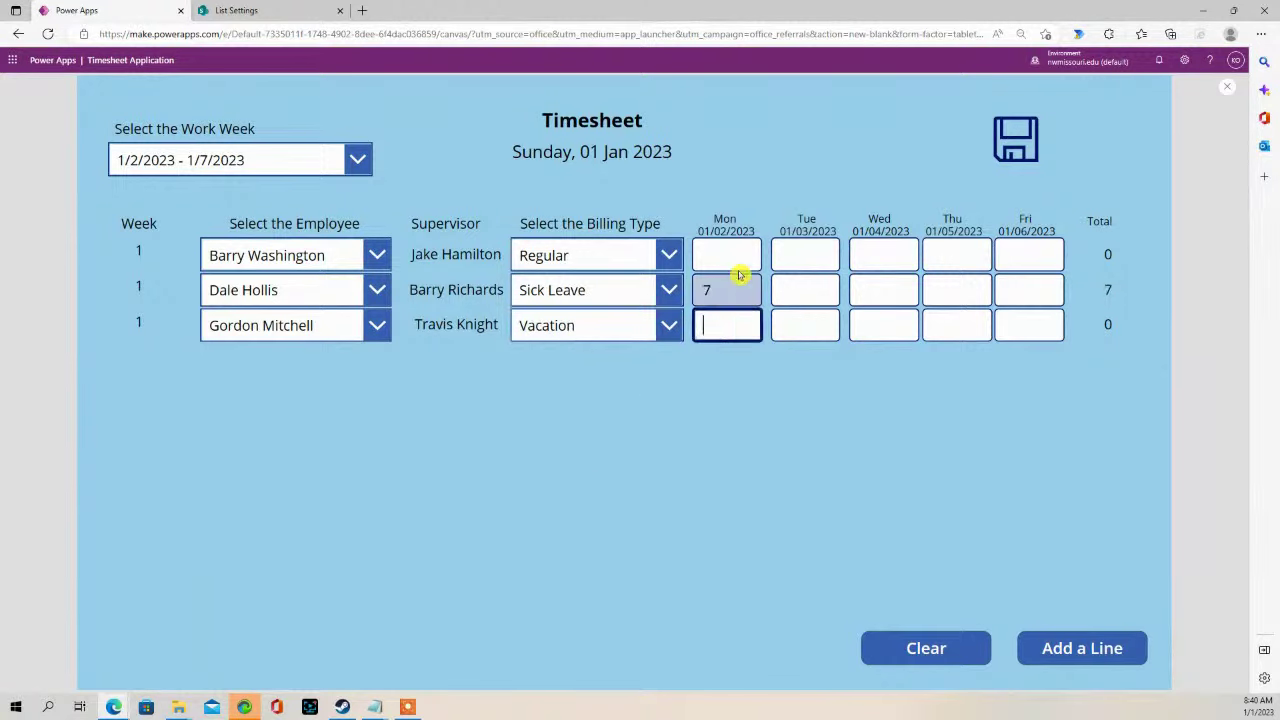
left_click(734, 254)
type("9")
left_click(720, 325)
type("9")
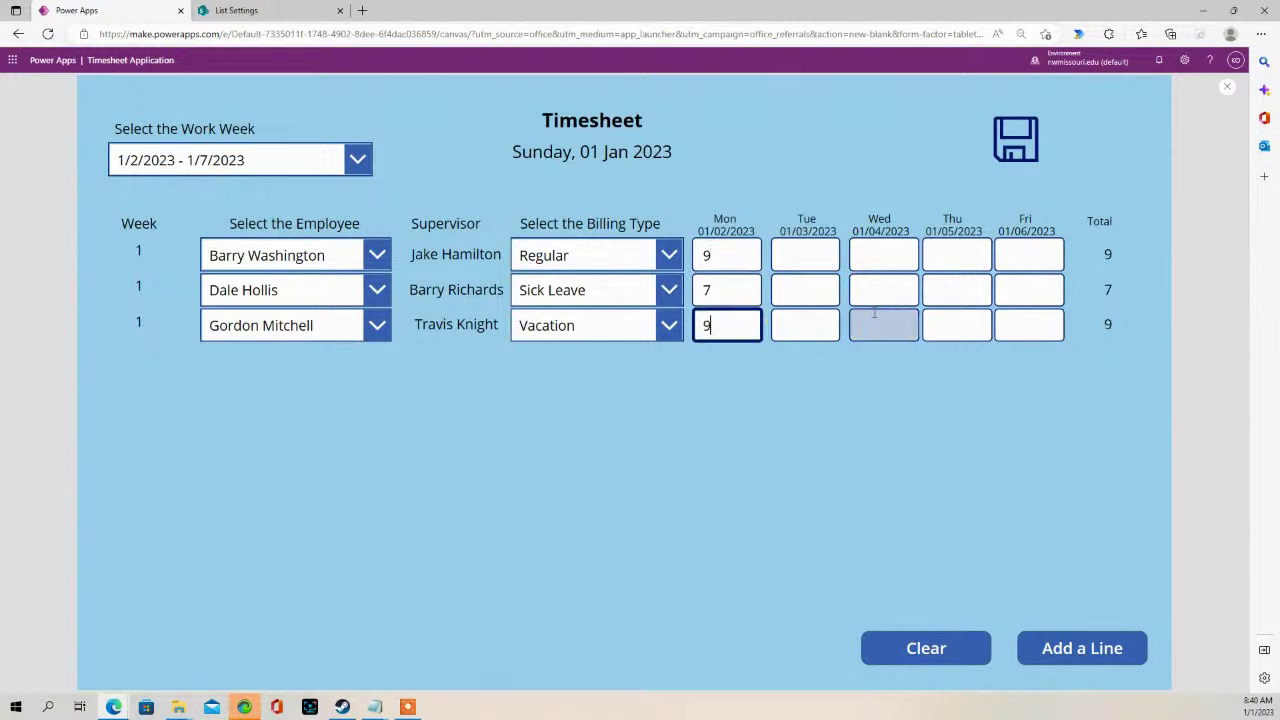
left_click(798, 332)
type("9")
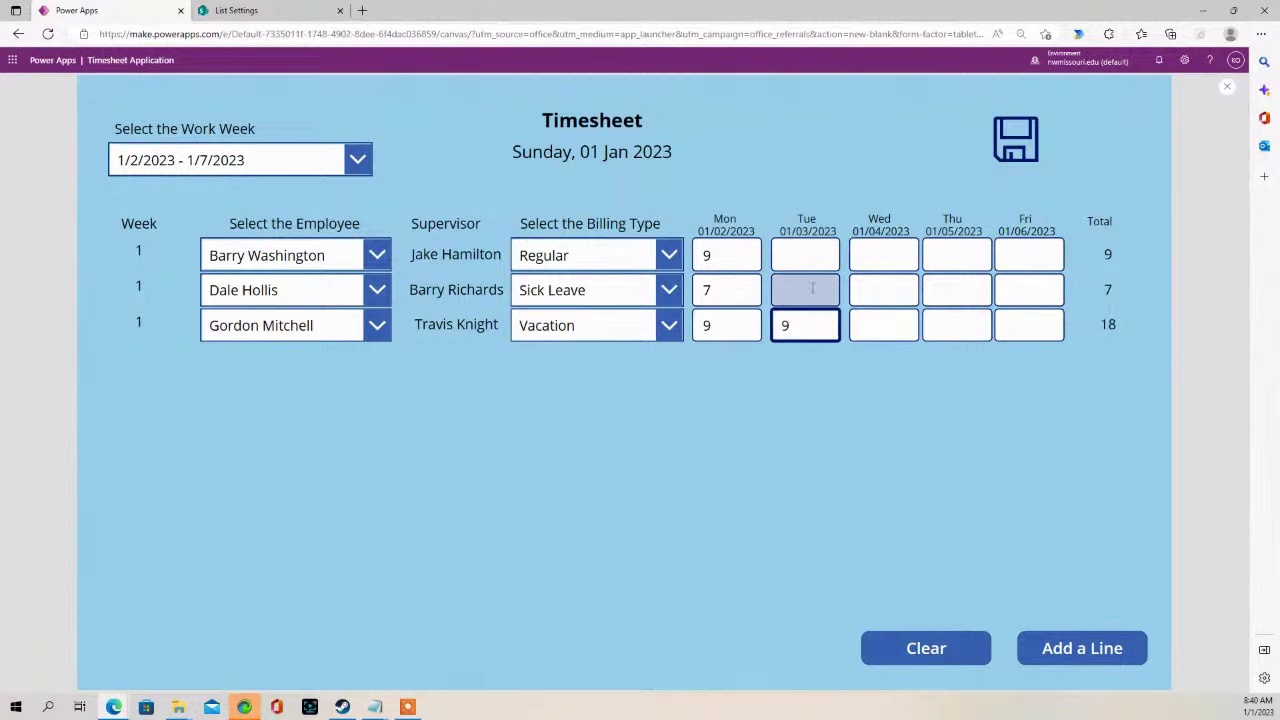
left_click(812, 289)
type("8")
left_click(805, 255)
type("8")
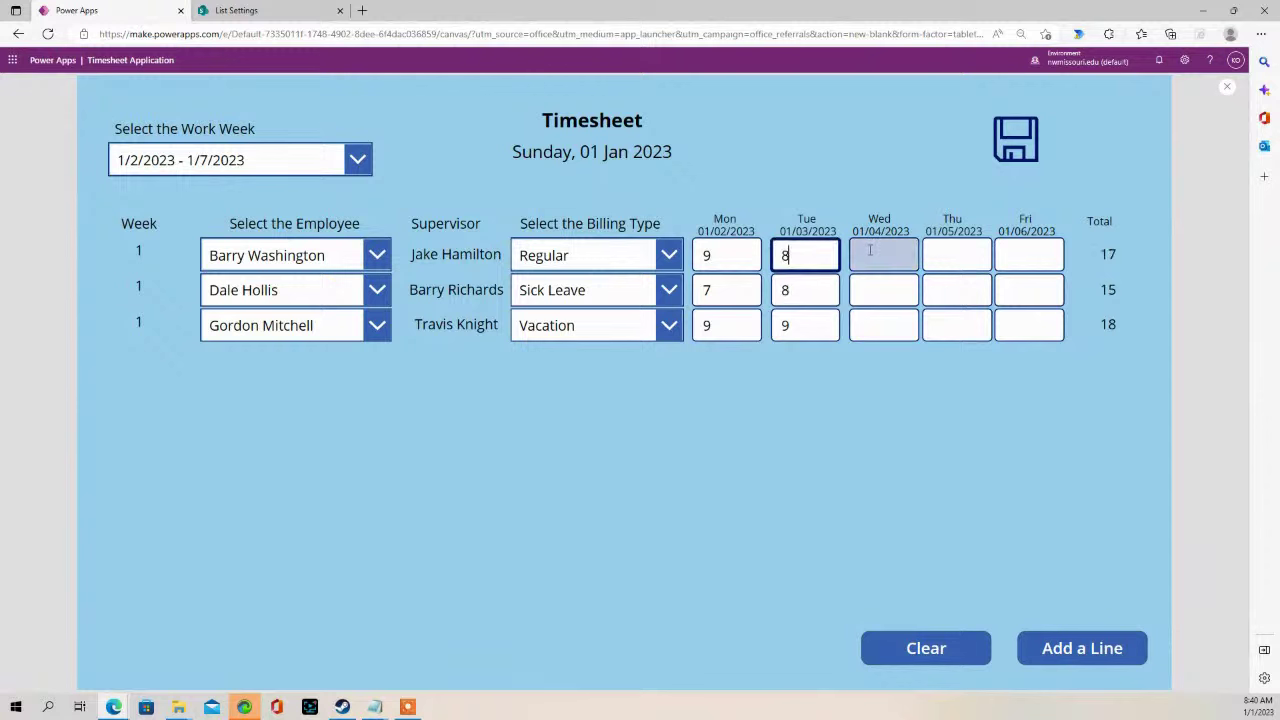
- Fill 8 hours Wednesday to Friday on all rows and save the timesheet (41, 39, 42)
left_click(866, 254)
type("8")
left_click(884, 290)
type("8")
left_click(897, 315)
type("8")
left_click(955, 325)
type("8")
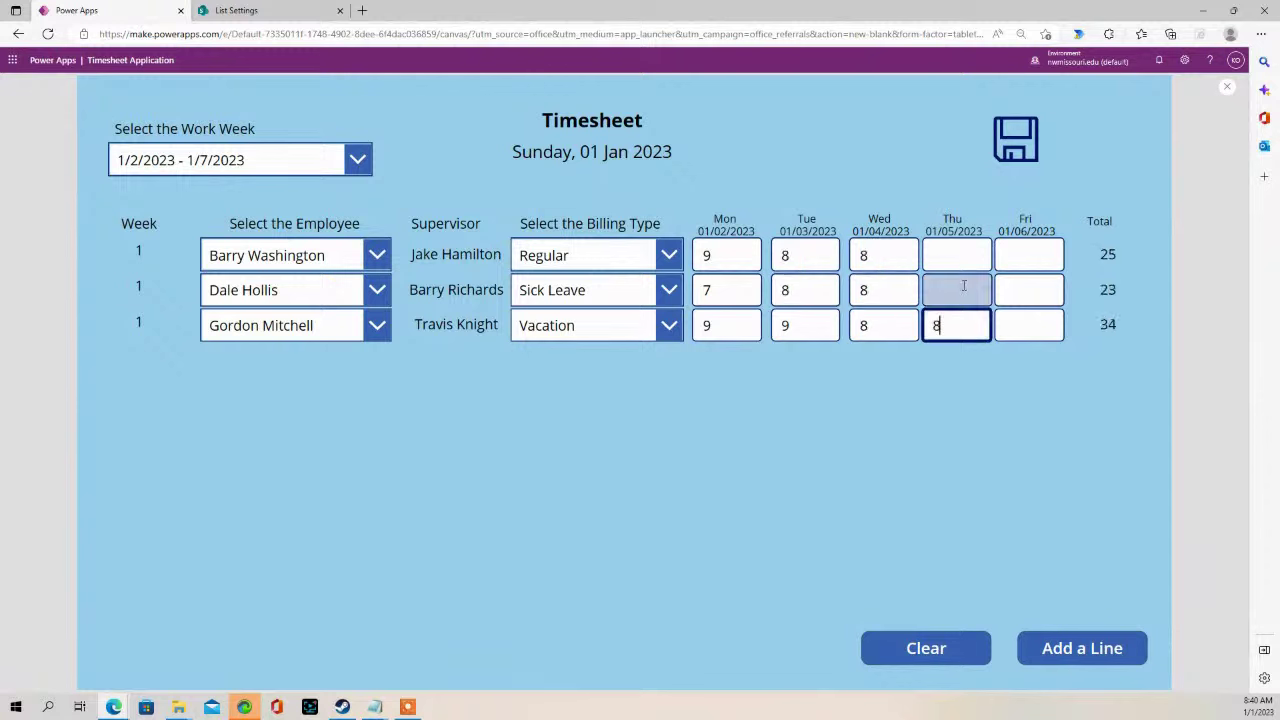
left_click(958, 290)
type("8")
left_click(958, 256)
type("8")
left_click(1034, 256)
type("8")
left_click(1022, 290)
type("8")
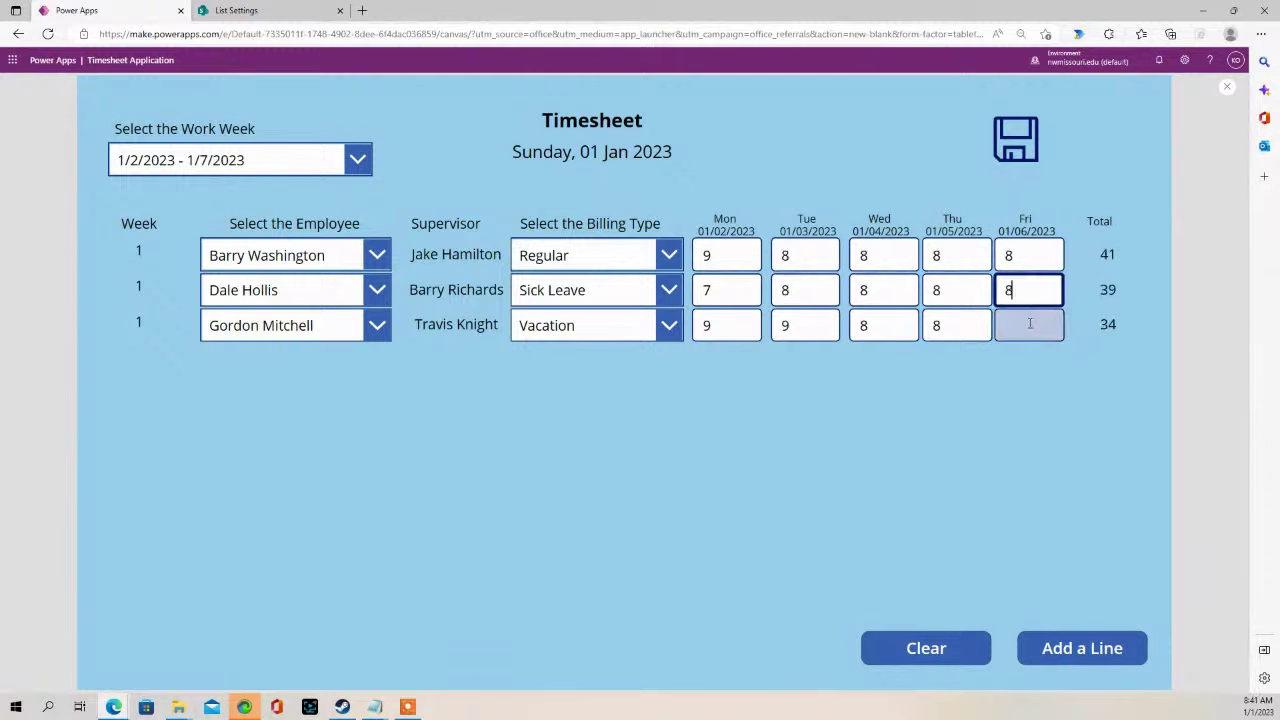
left_click(1030, 325)
type("8")
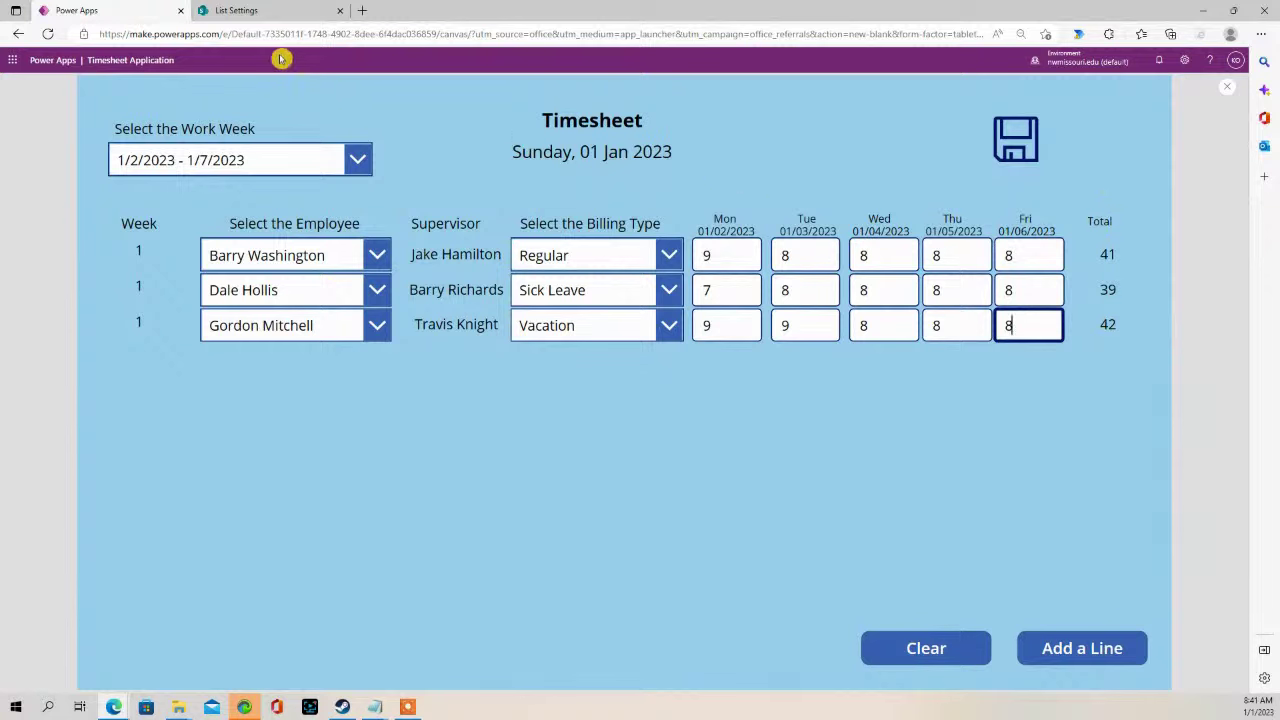
left_click(1015, 140)
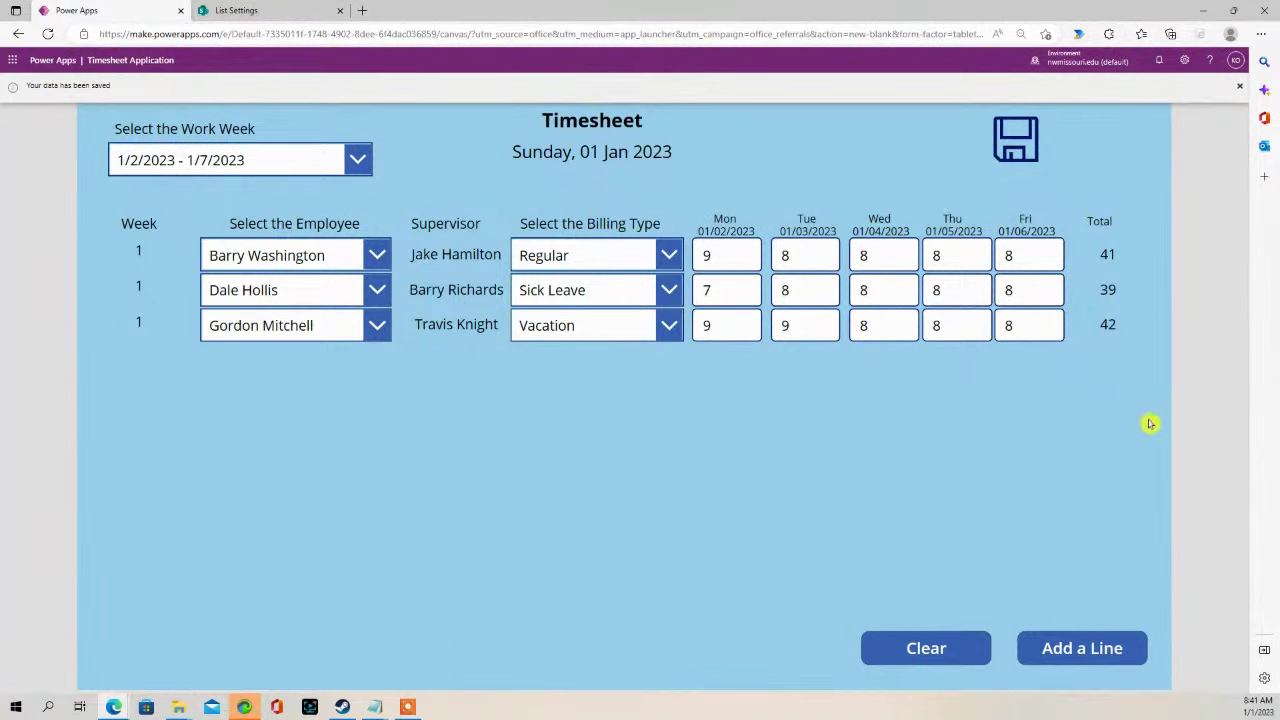
left_click(249, 10)
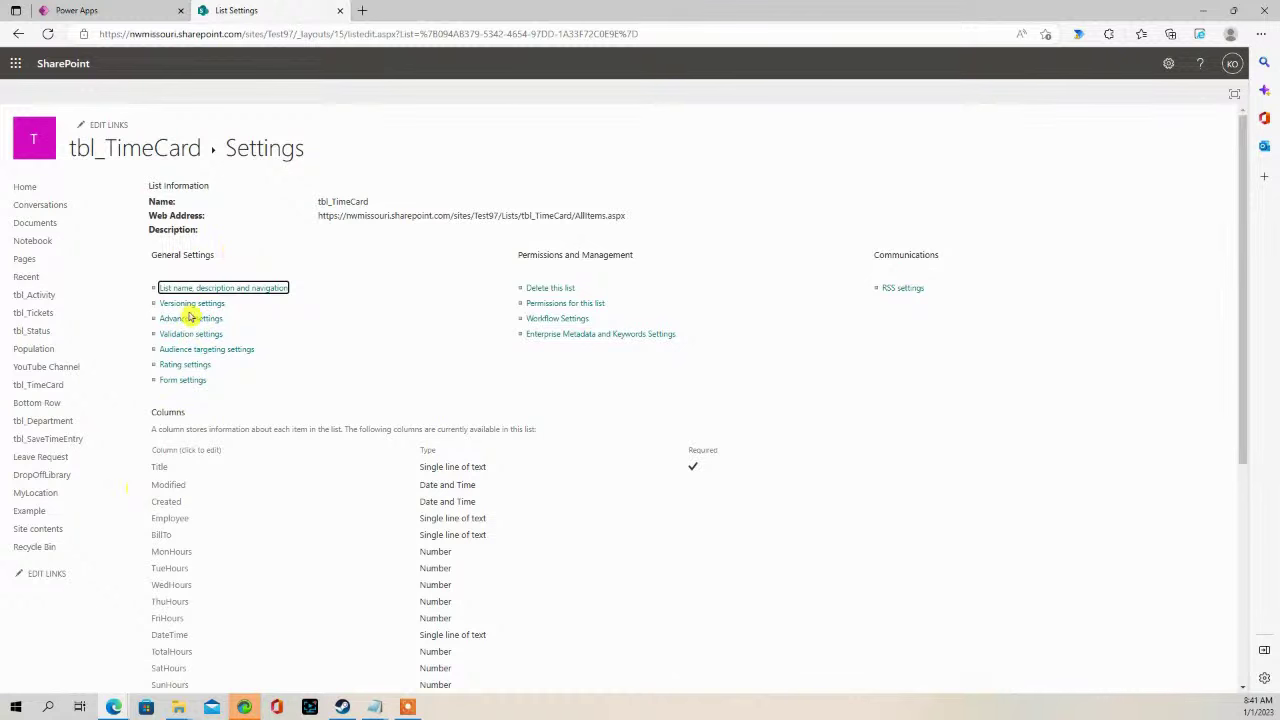
- Open tbl_TimeCard items in modern view to confirm the three records, then return to Power Apps
left_click(140, 152)
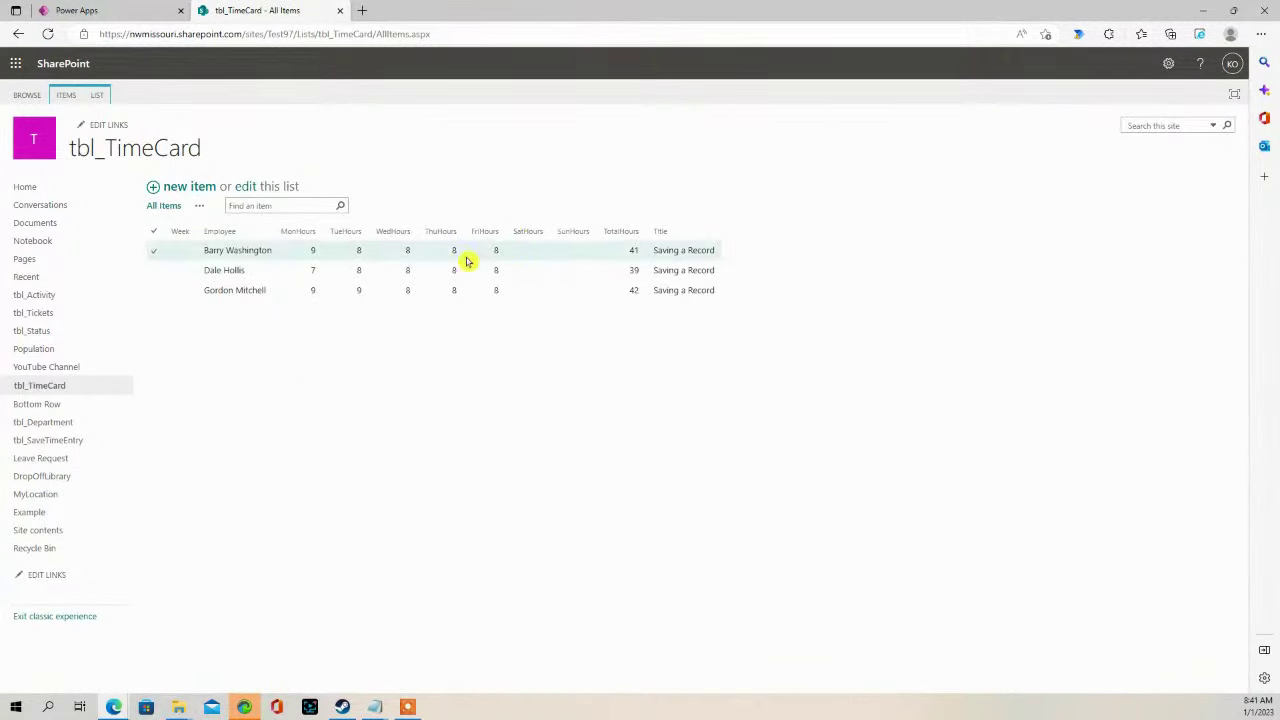
left_click(33, 622)
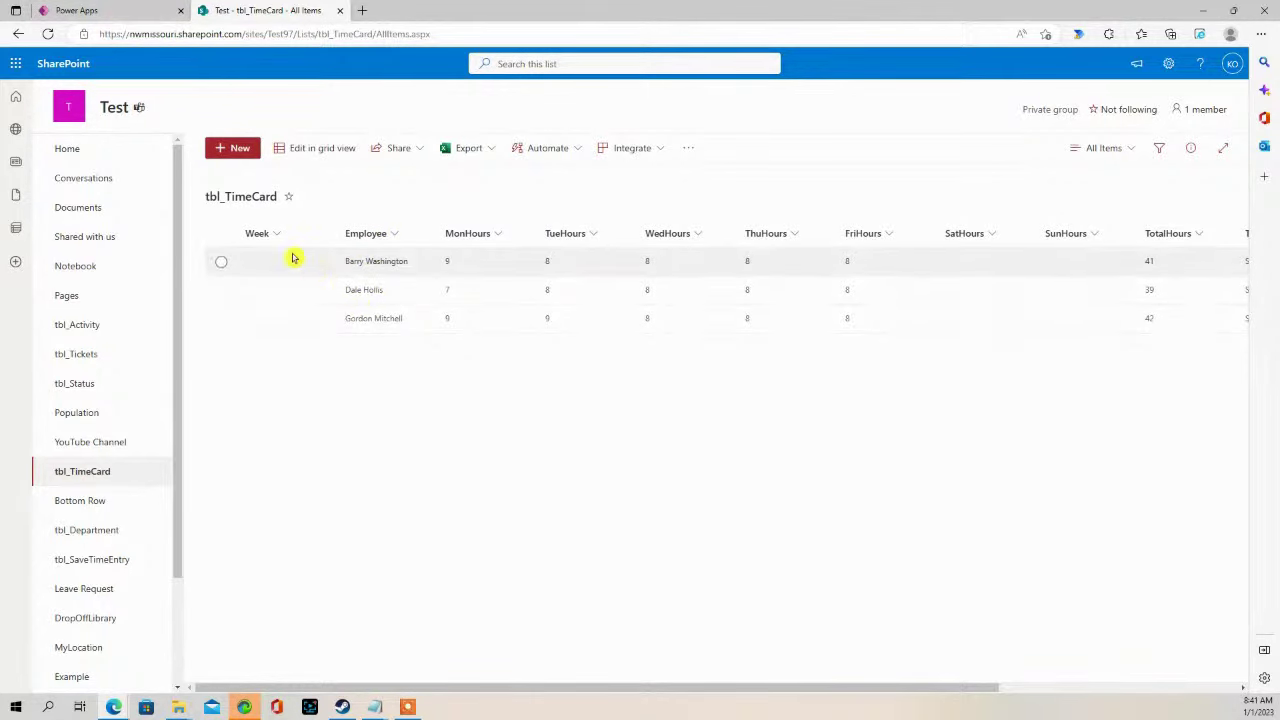
left_click(131, 18)
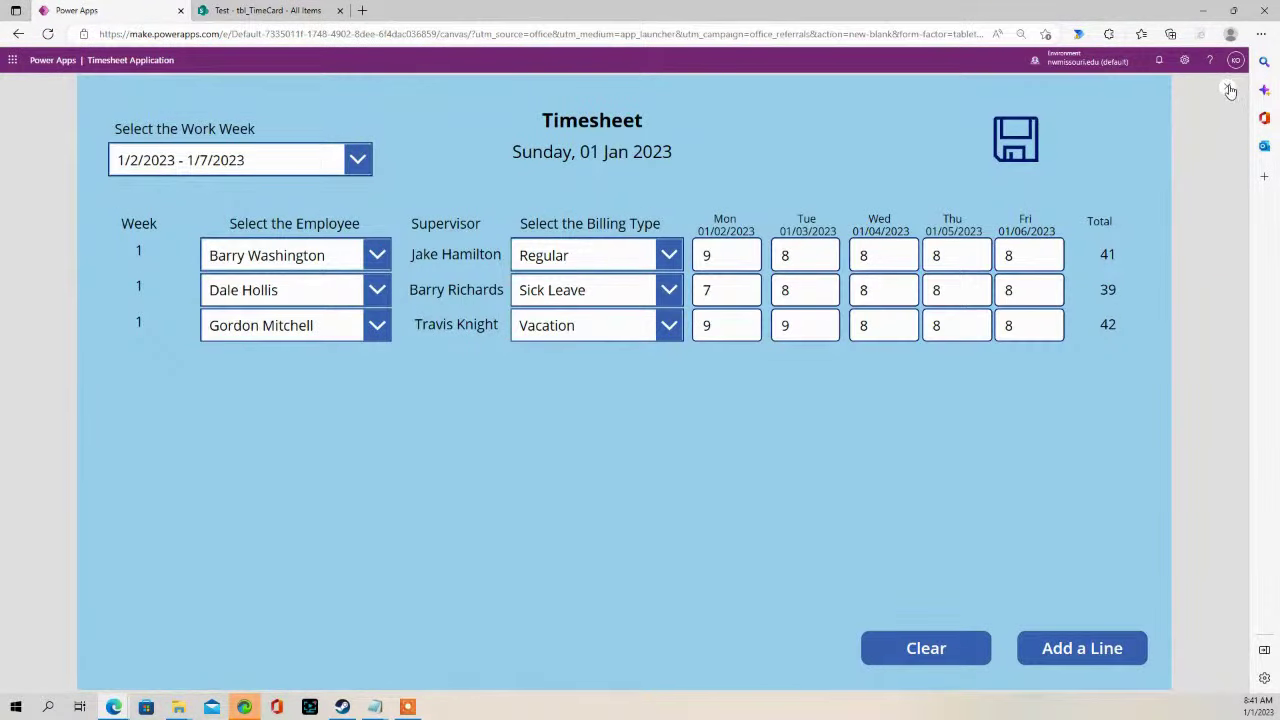
- Close the preview, rename the gallery's week label to WeekNo, and expand Icon1's OnSelect formula
left_click(1229, 90)
left_click(884, 230)
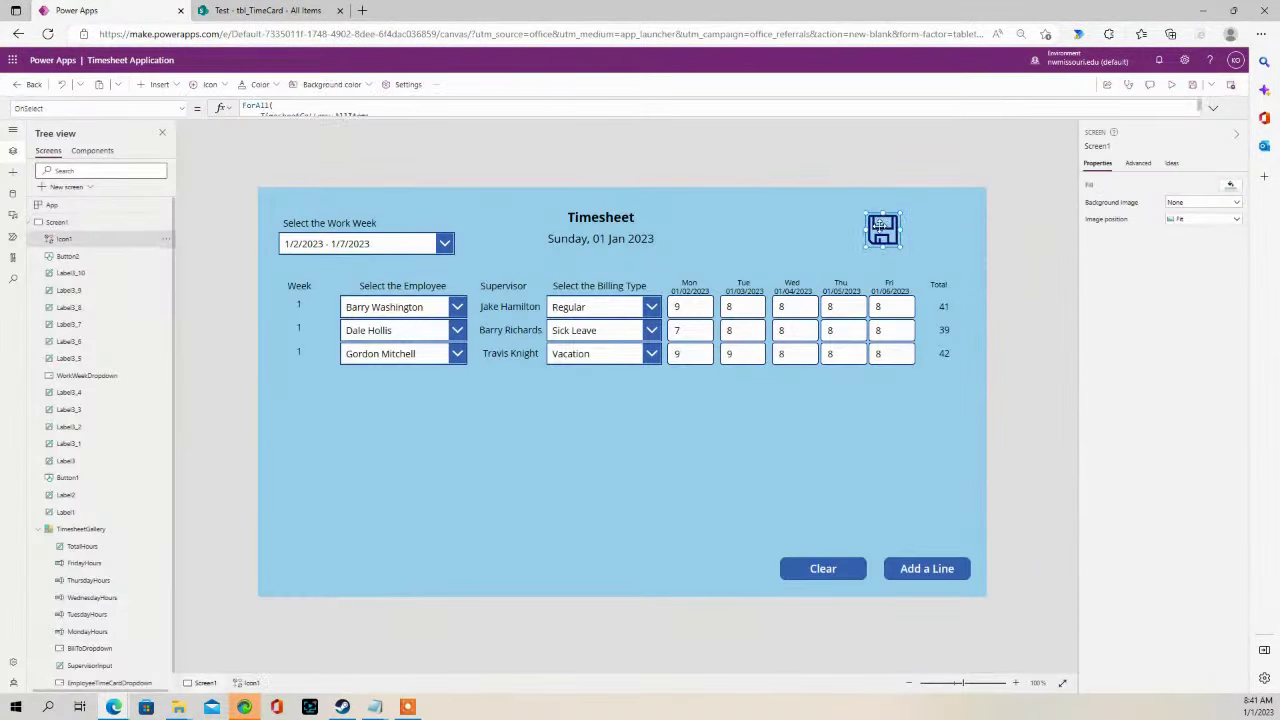
left_click(298, 305)
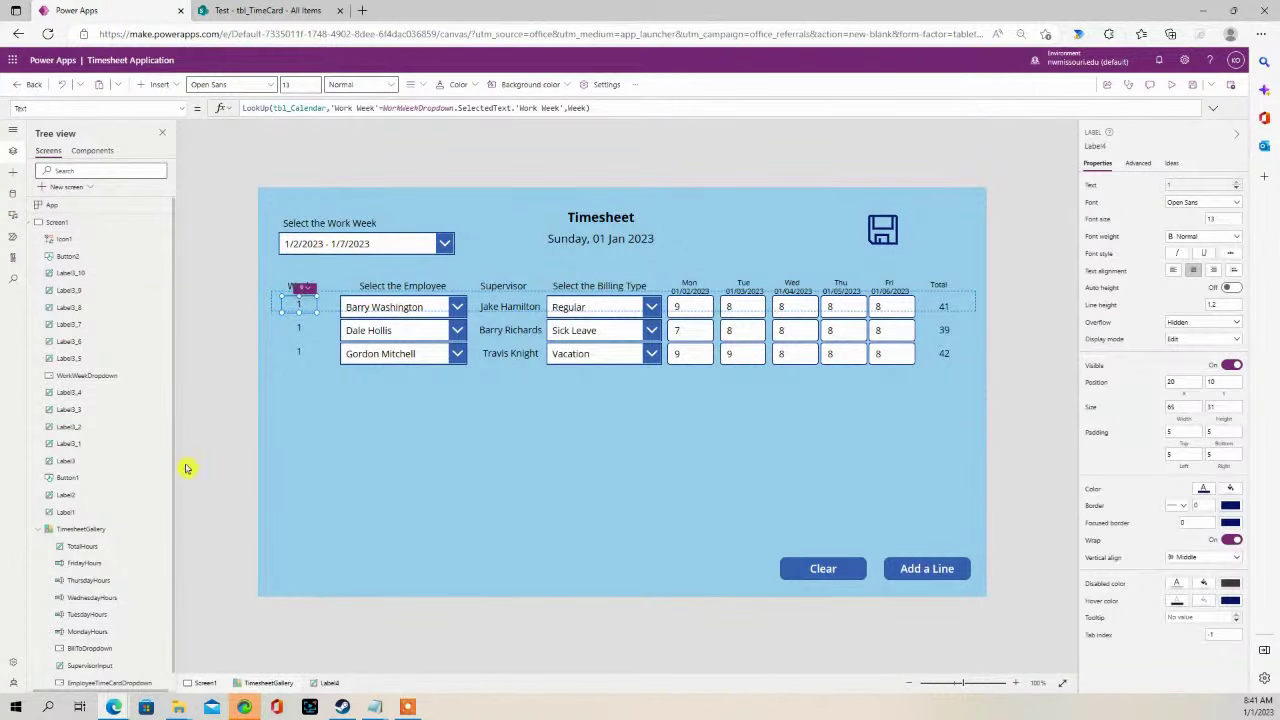
scroll(130, 570, "down", 1)
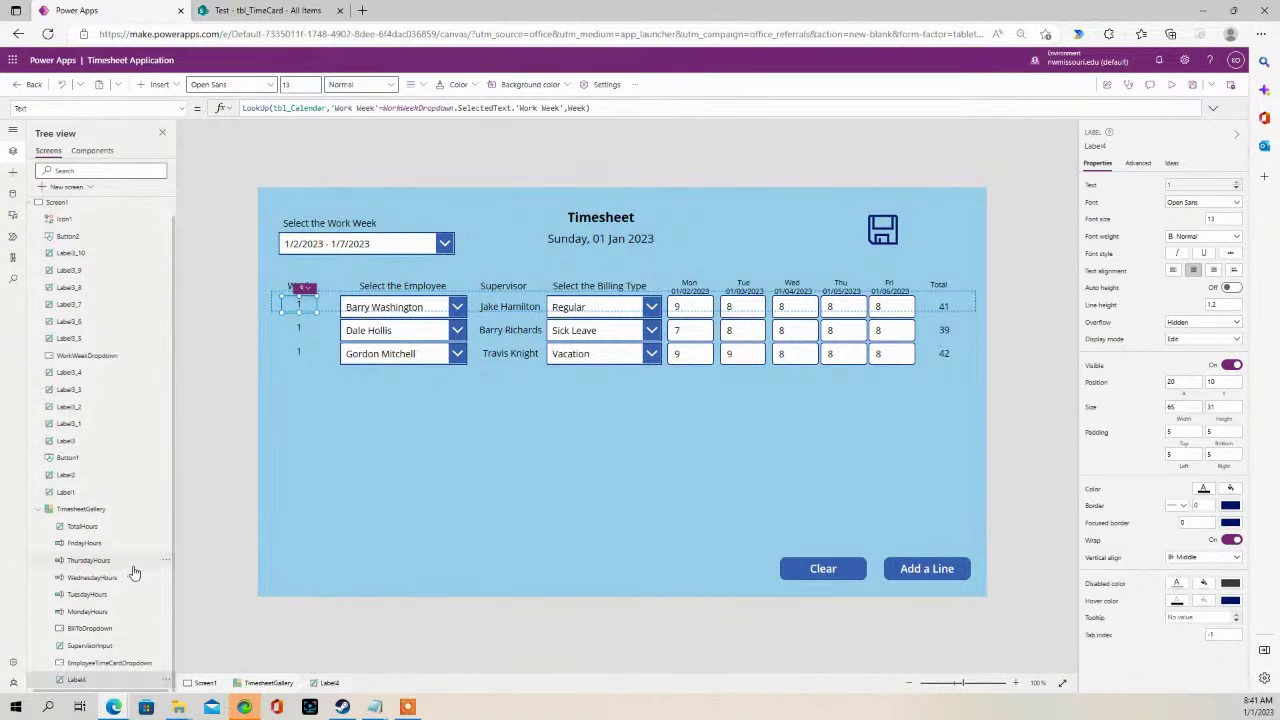
double_click(79, 682)
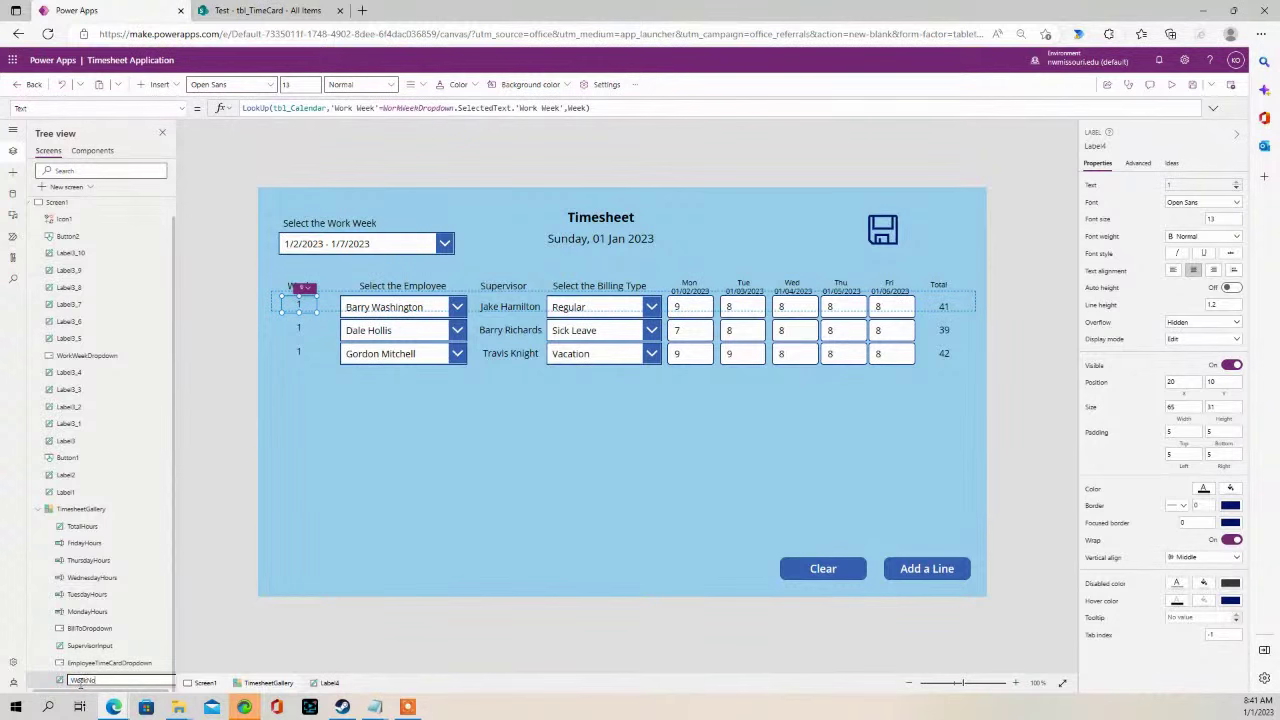
key("Escape")
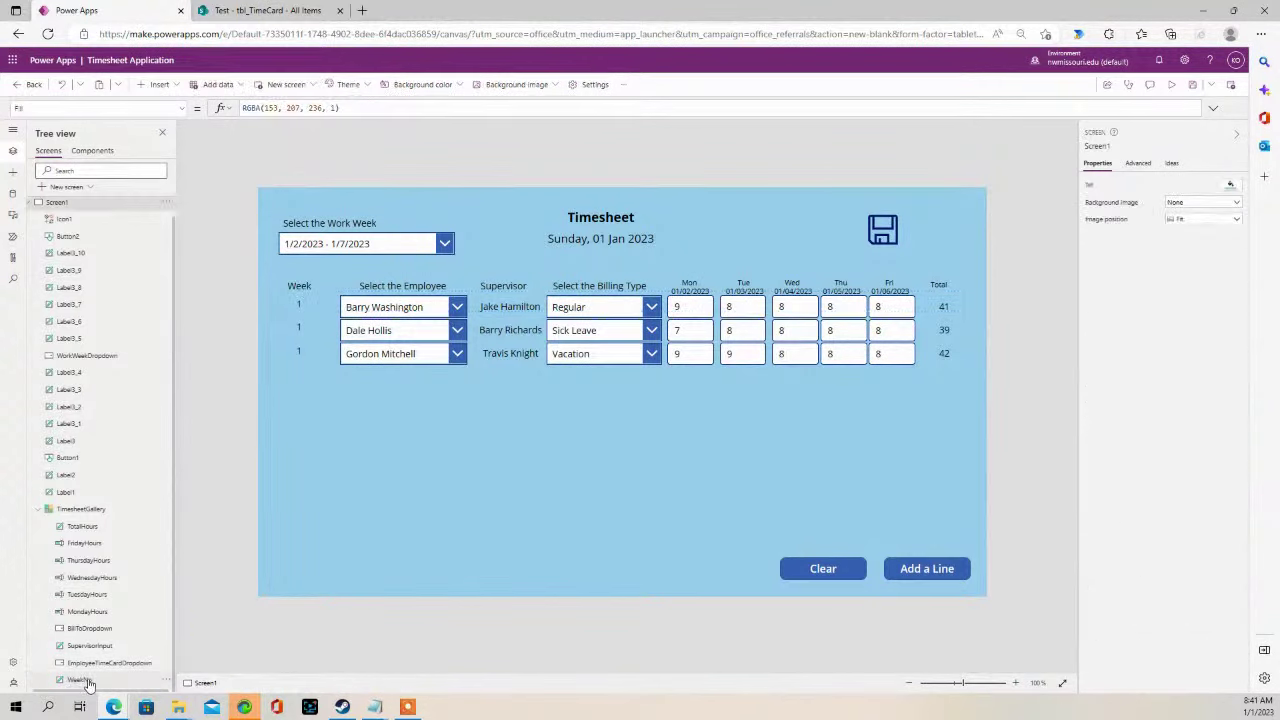
left_click(88, 682)
double_click(96, 682)
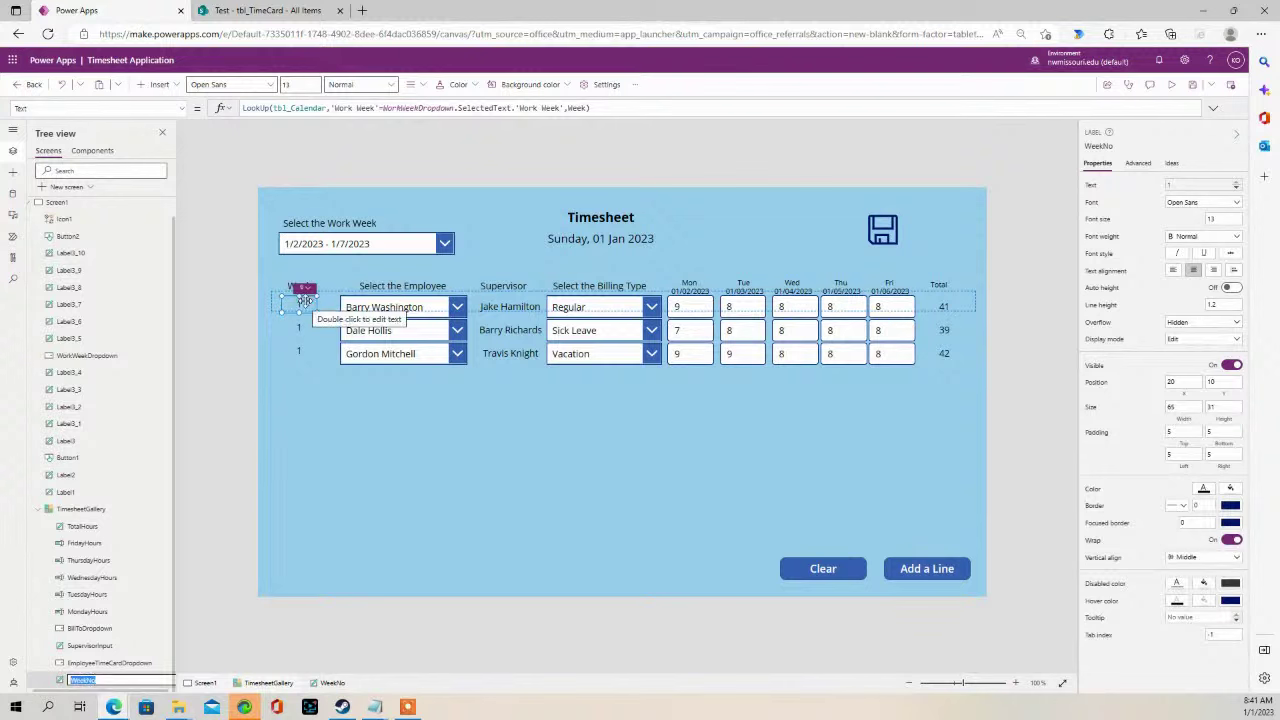
left_click(882, 229)
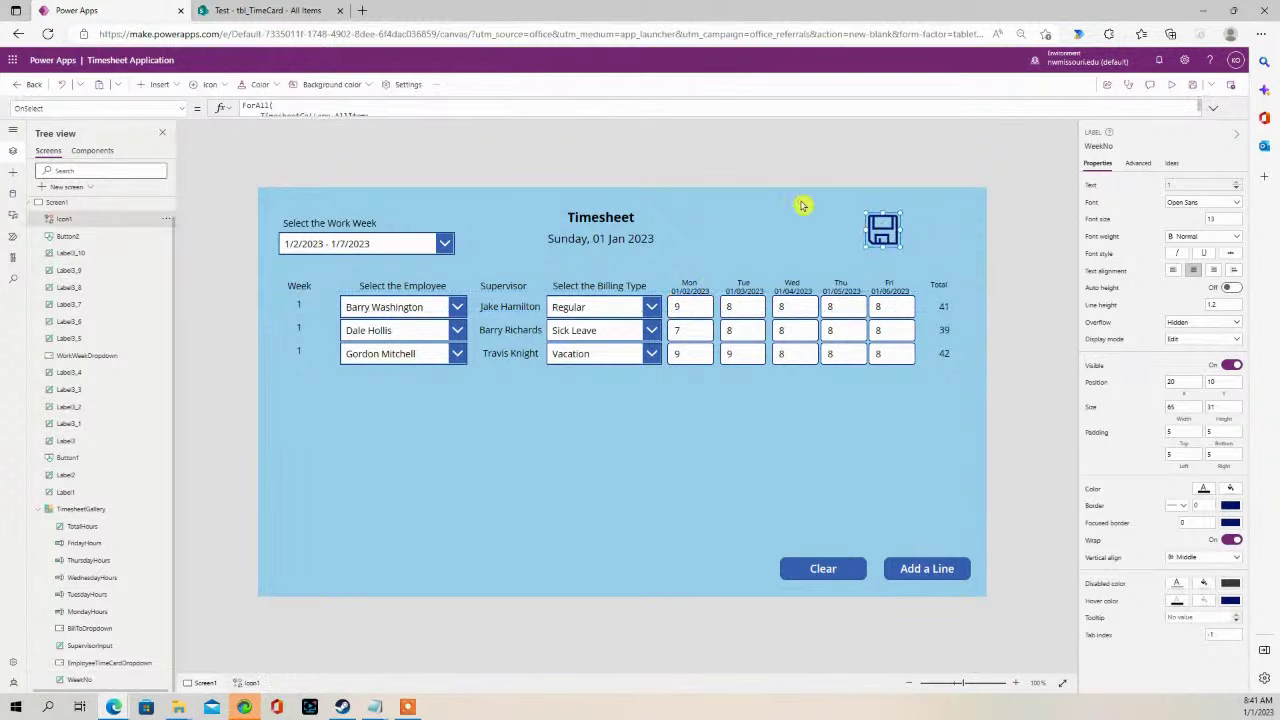
left_click_drag(509, 117, 496, 332)
- Insert the line 'Week: WeekNo.Text' under Title in the Patch record
left_click(457, 160)
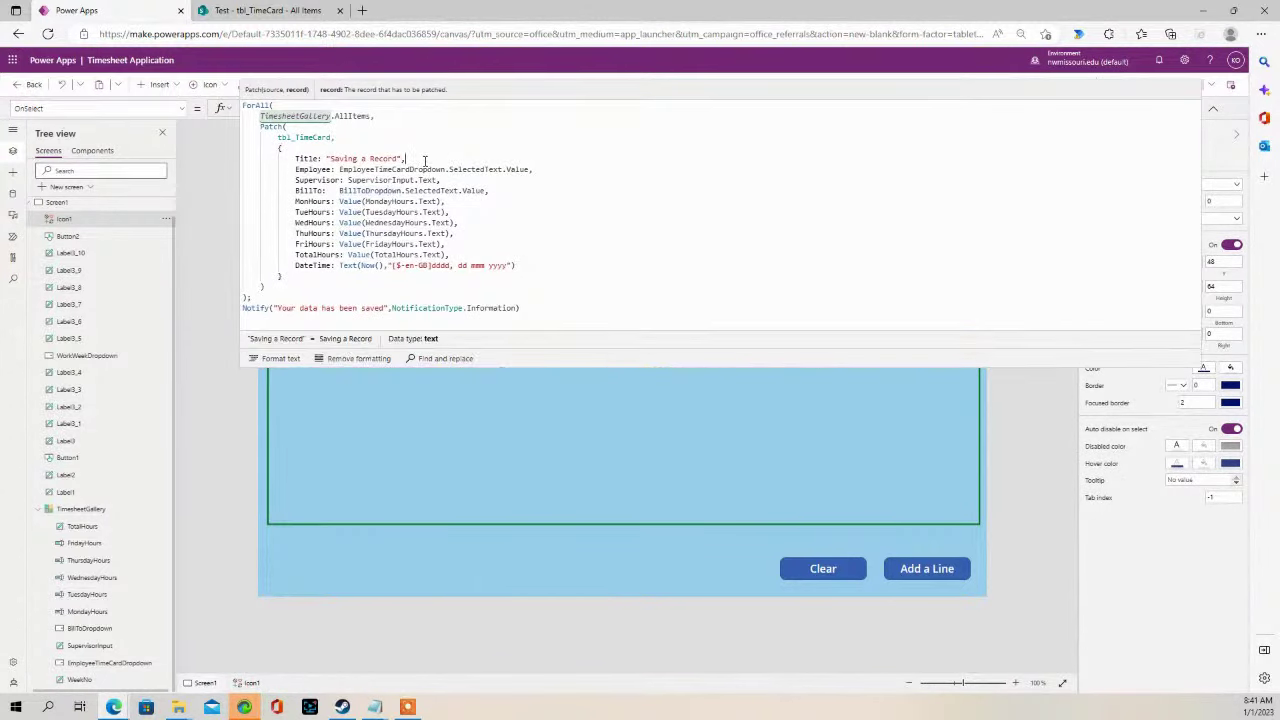
key("Return")
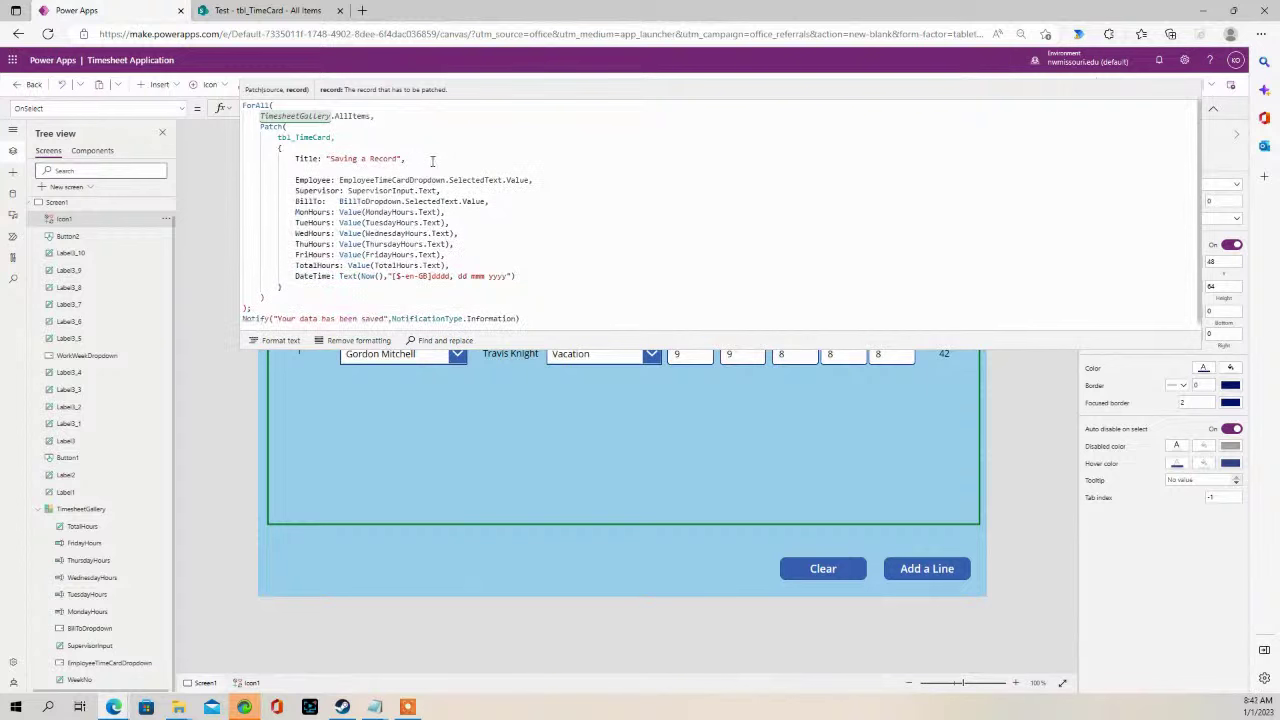
type("Week")
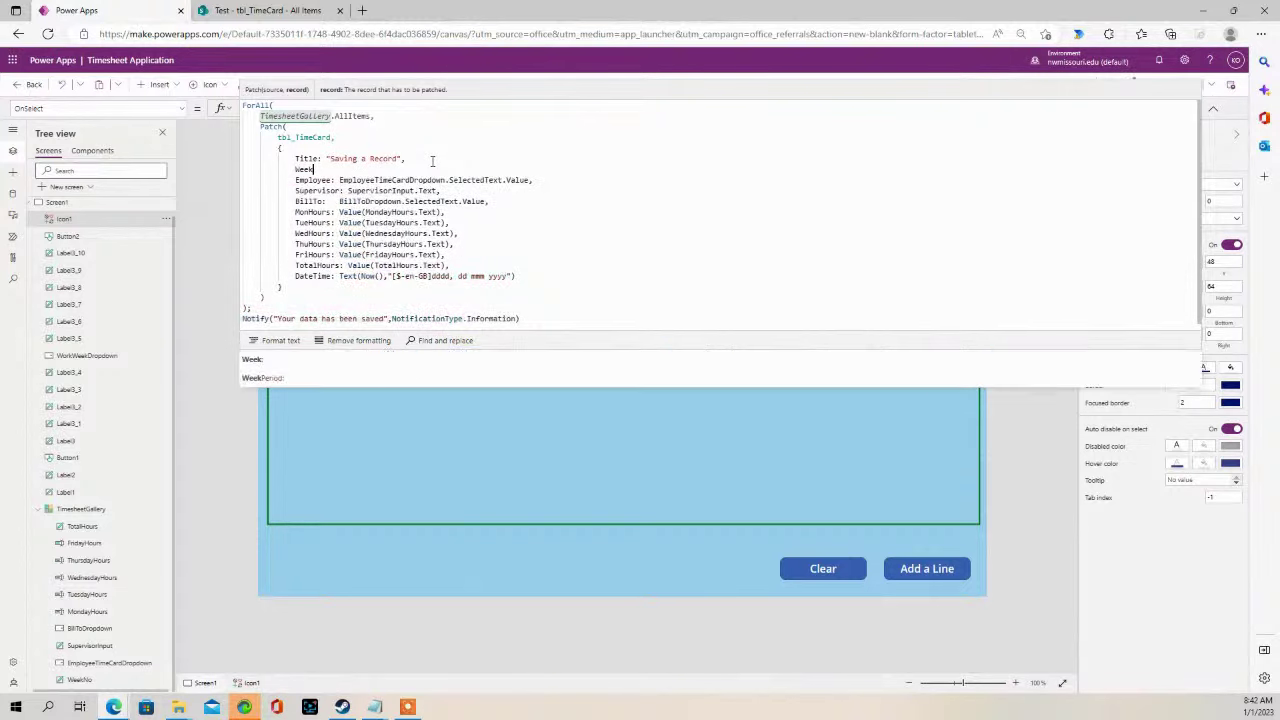
type(": WeekNo")
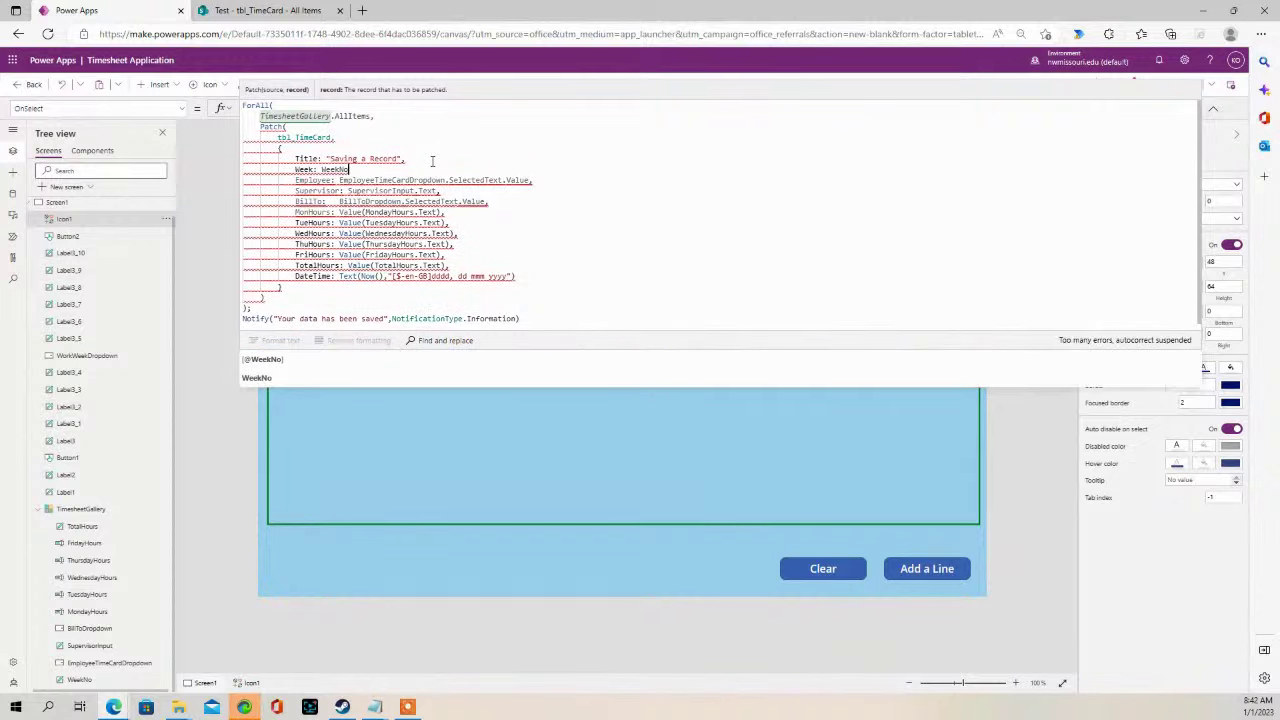
type(".V")
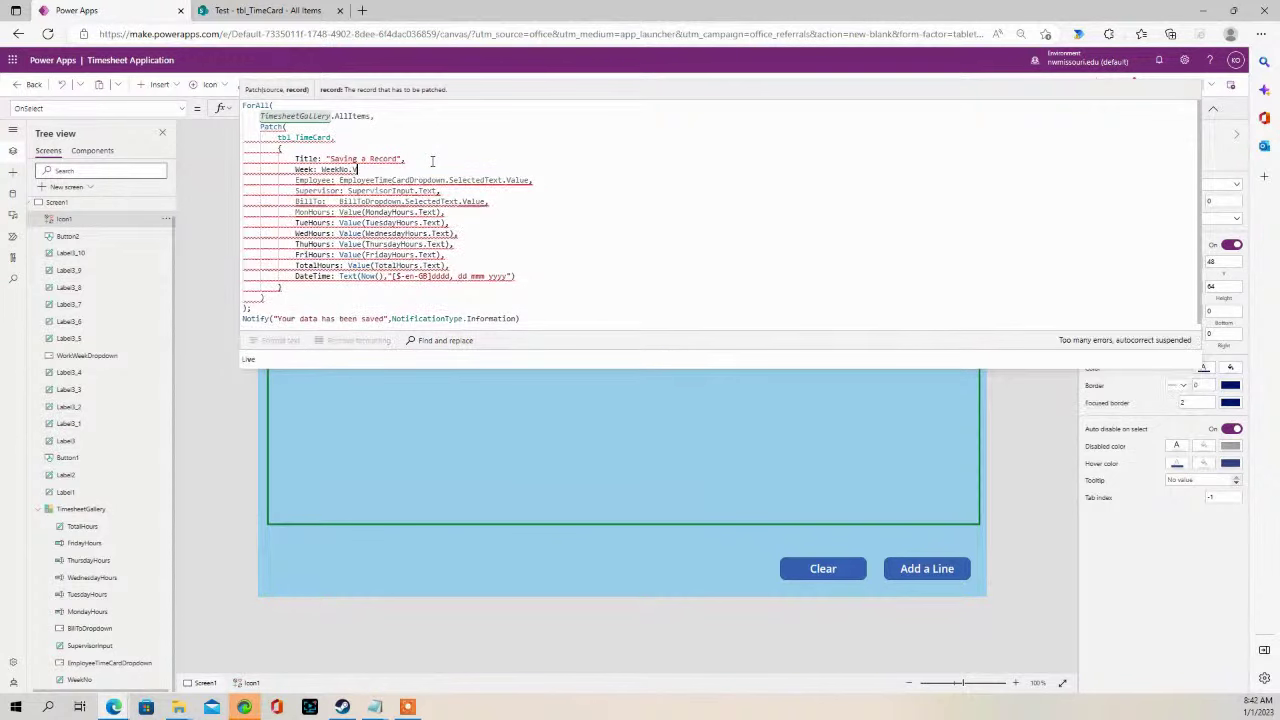
key("BackSpace")
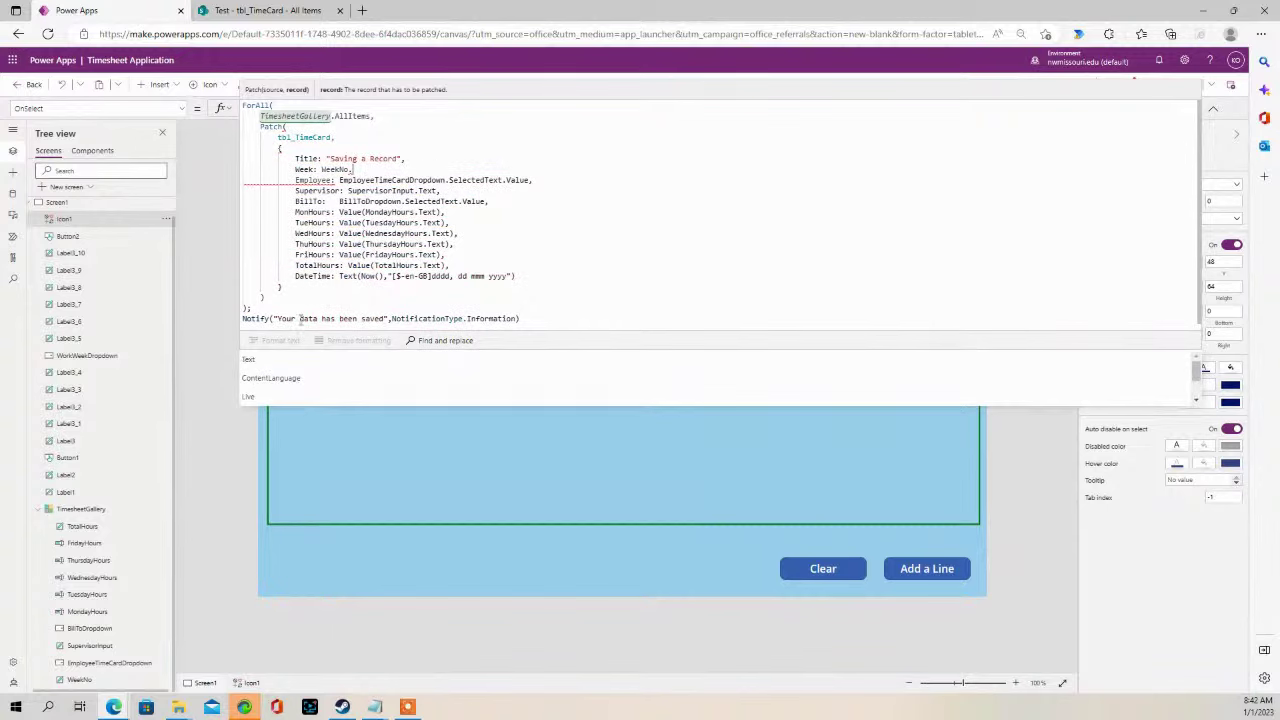
type("Text,")
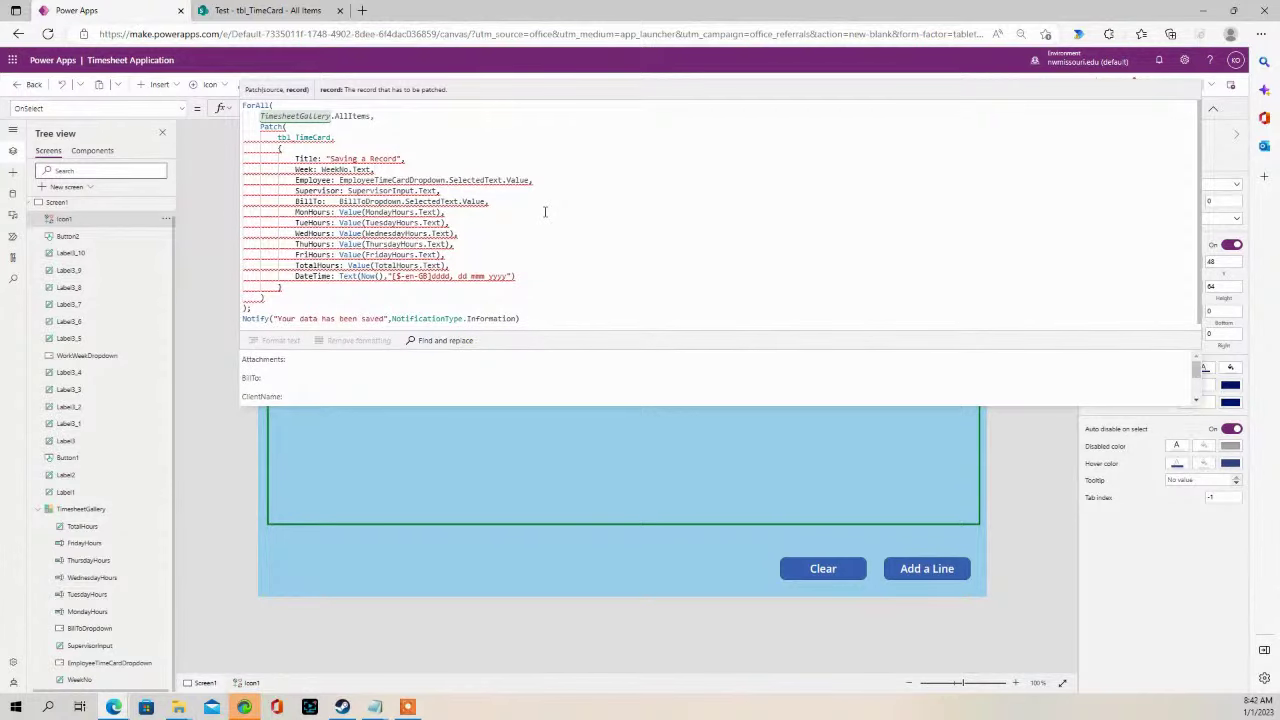
left_click(239, 14)
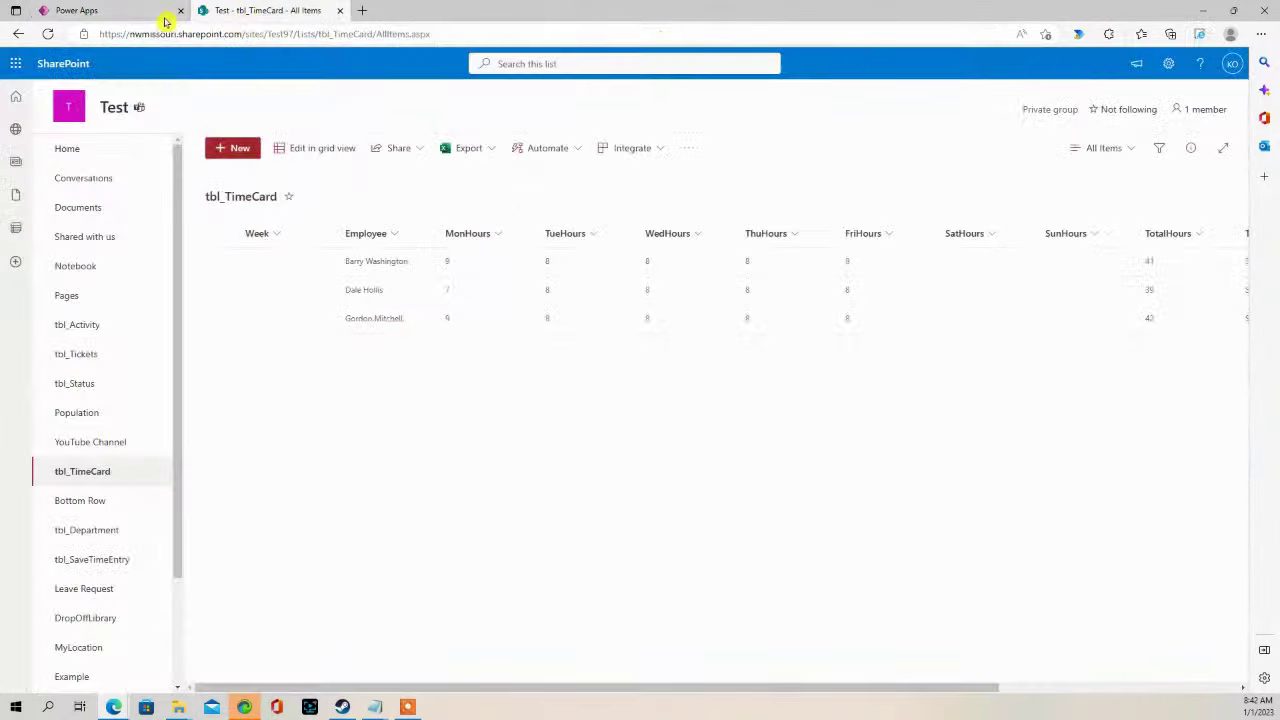
left_click(112, 14)
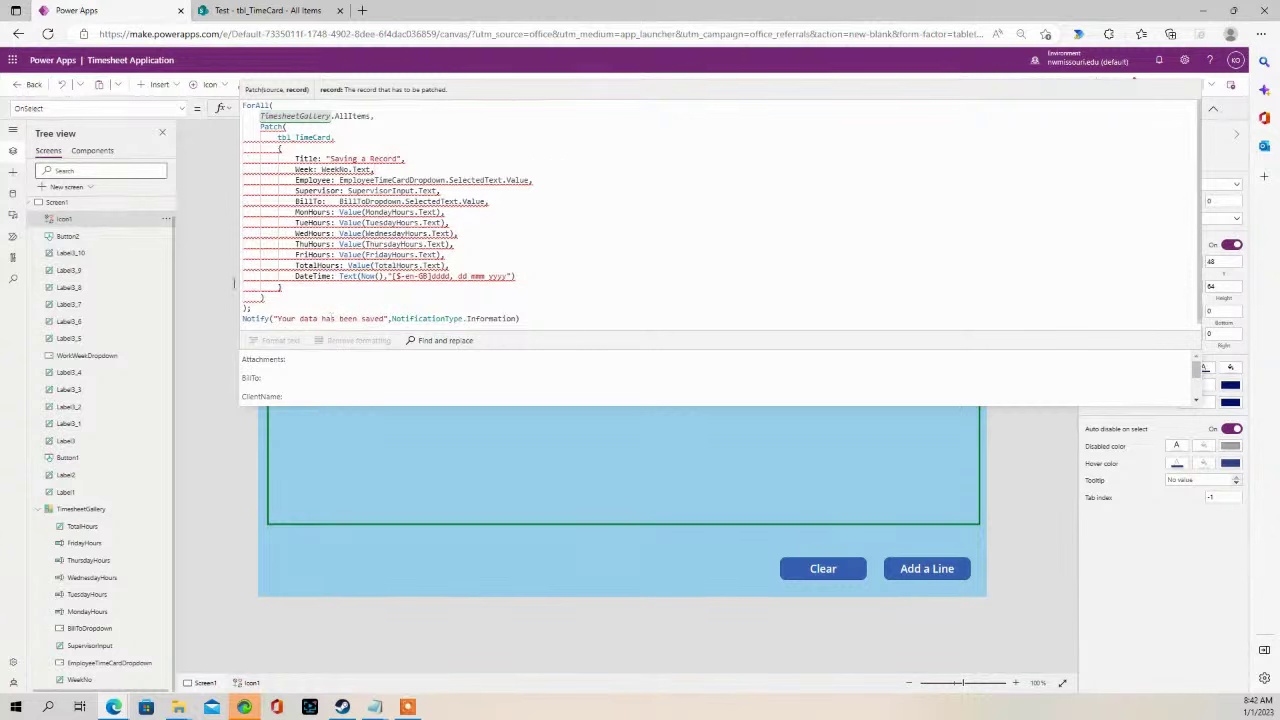
- Refresh the tbl_TimeCard data source from the Data pane
left_click(18, 196)
left_click(165, 300)
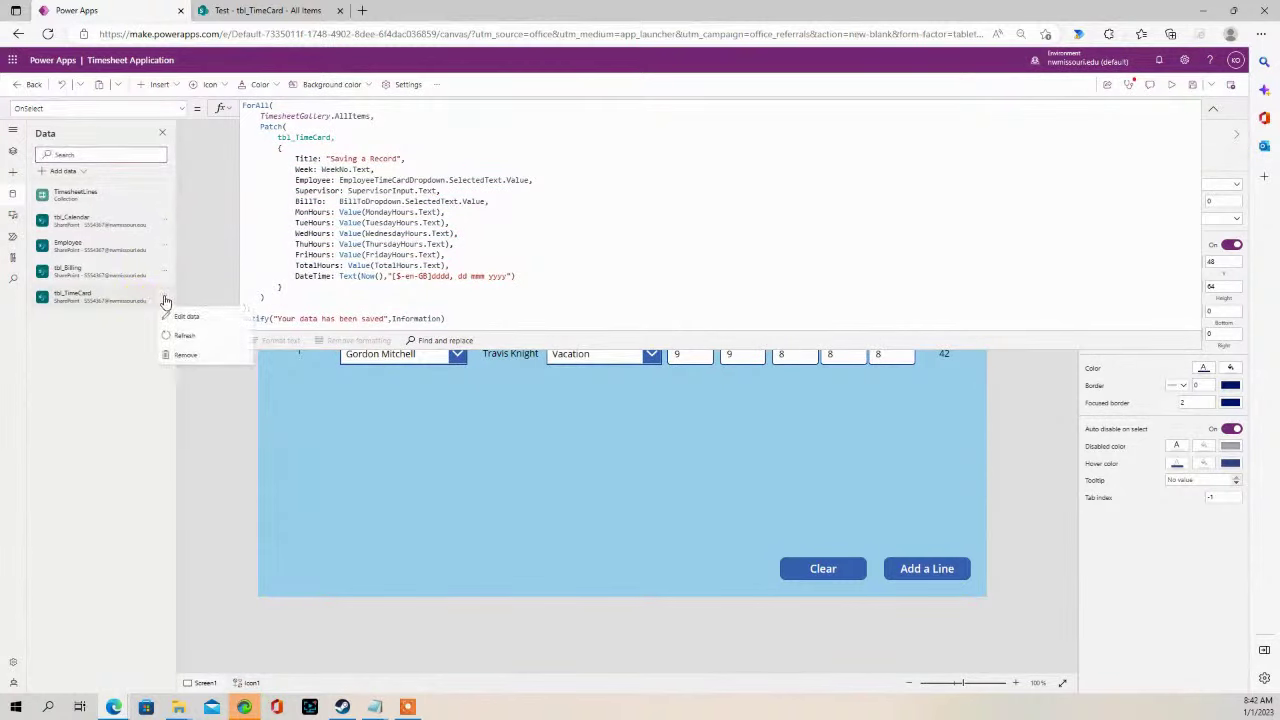
left_click(203, 338)
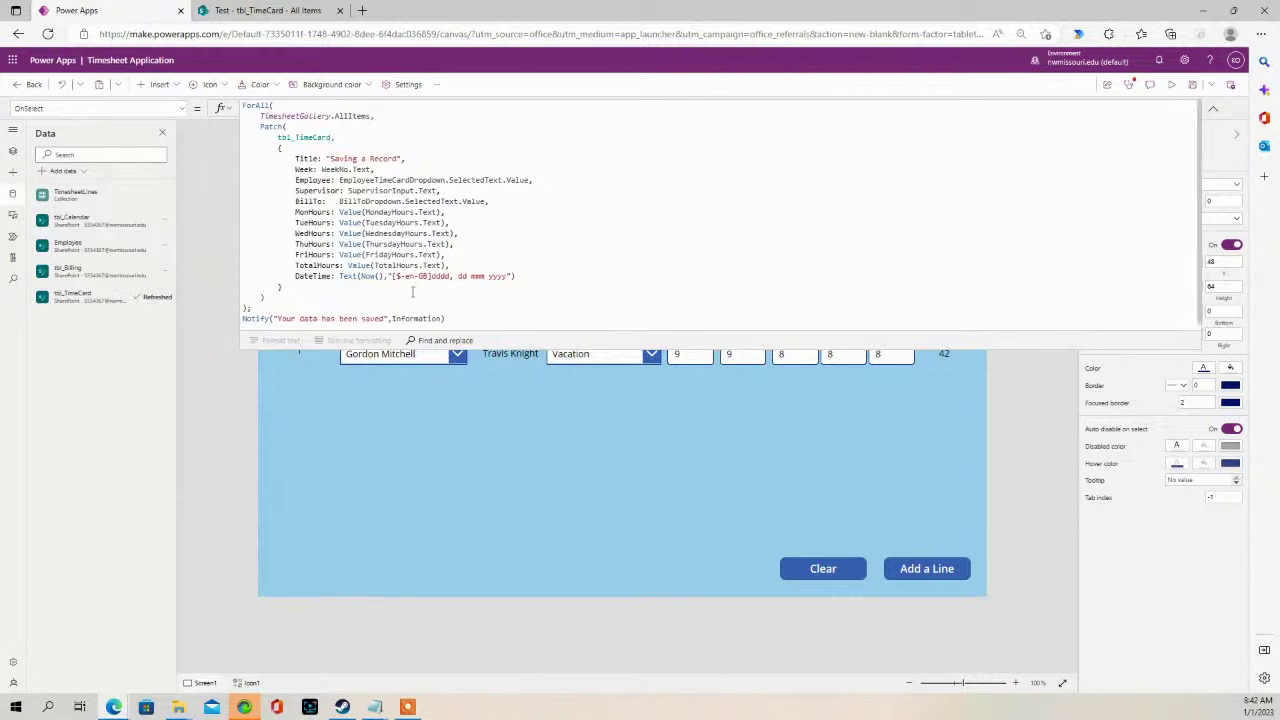
- Change the Week value to plain WeekNo, dropping '.Text', and collapse the formula bar
left_click(414, 254)
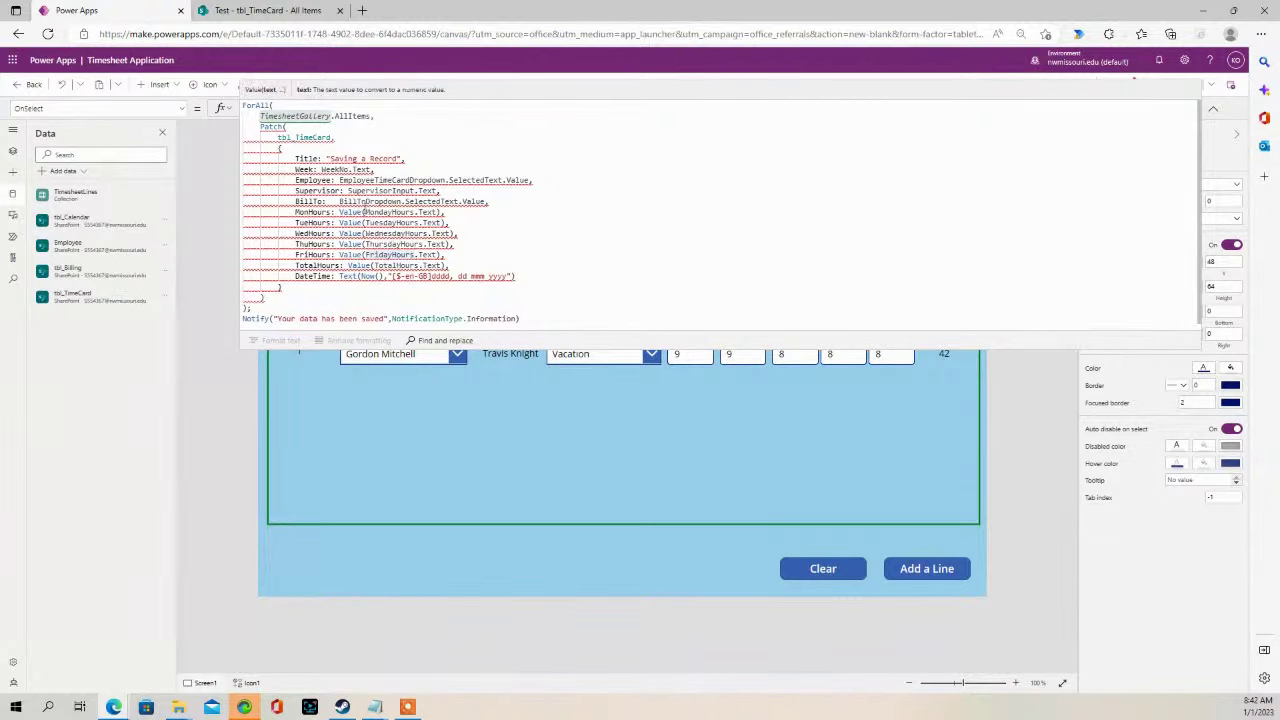
mouse_move(362, 170)
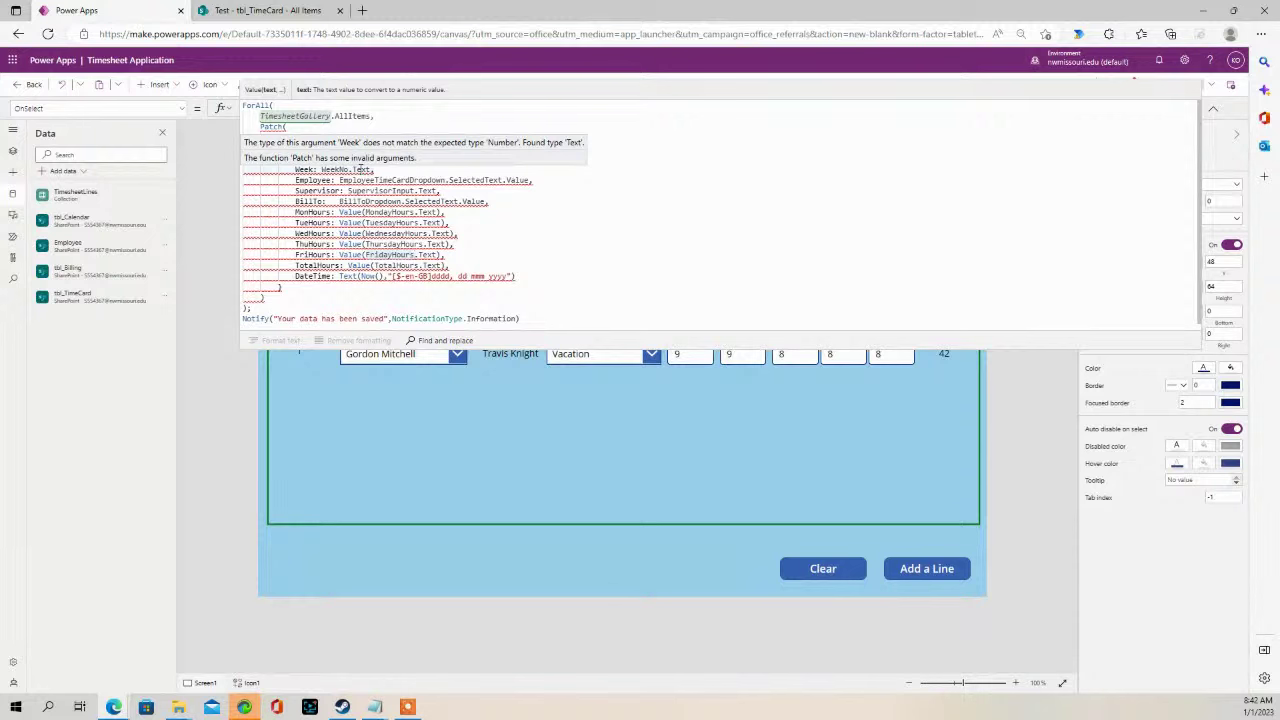
left_click(352, 170)
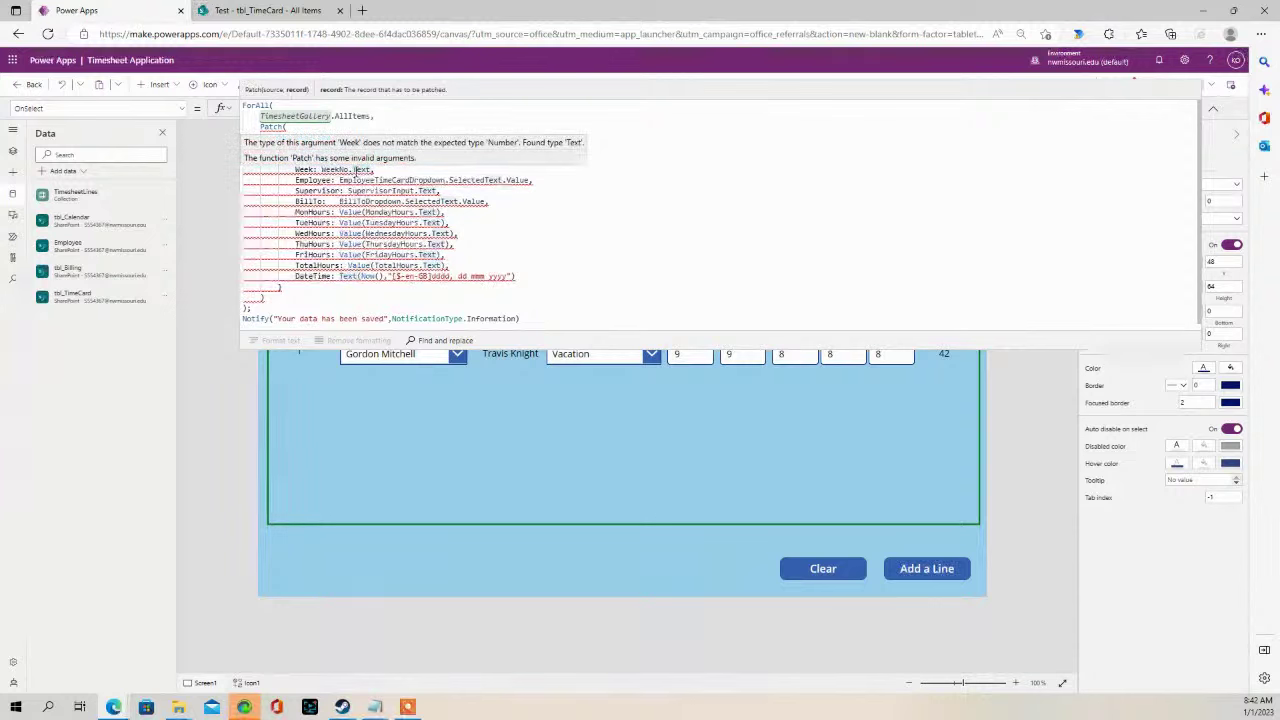
key("BackSpace")
type(".")
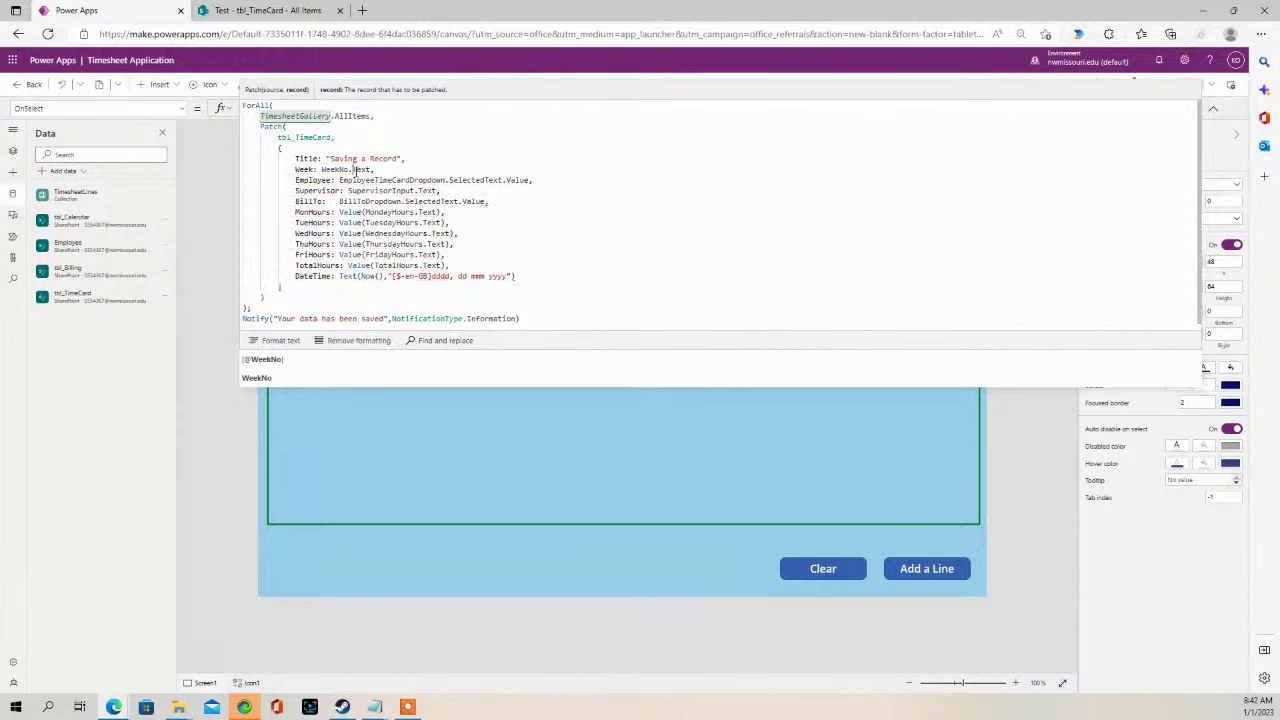
scroll(333, 392, "down", 1)
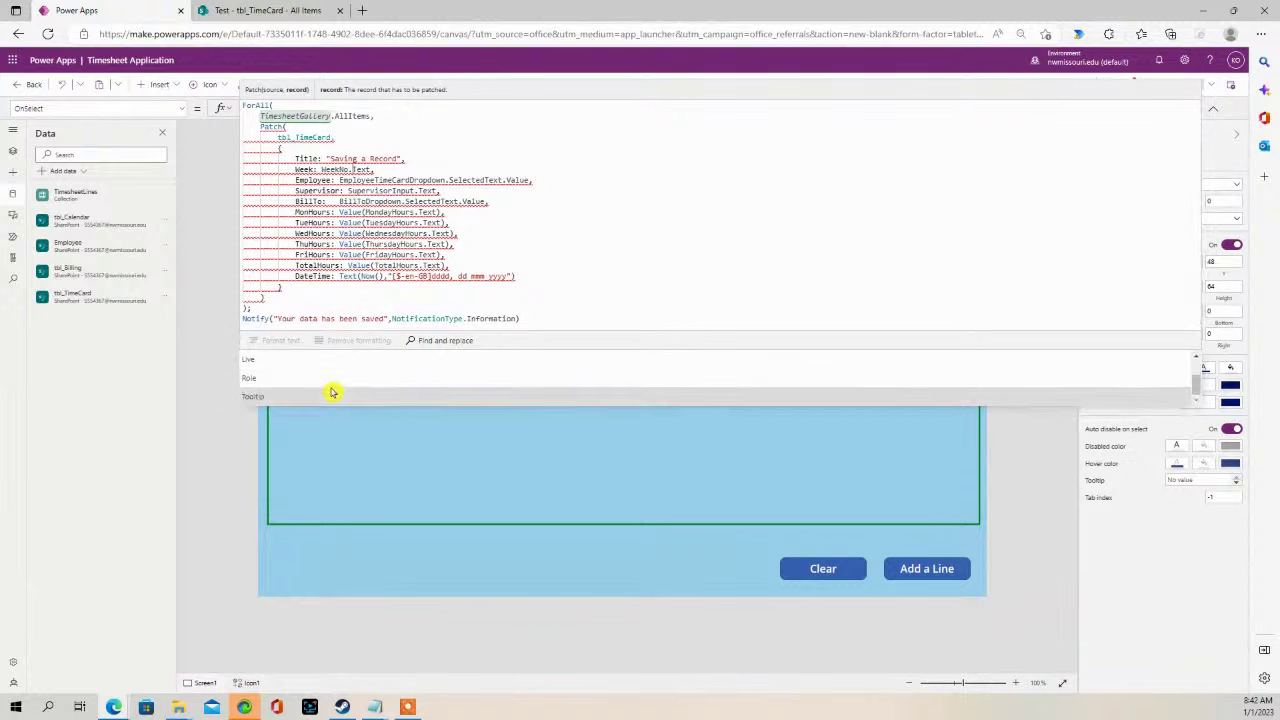
scroll(331, 388, "up", 1)
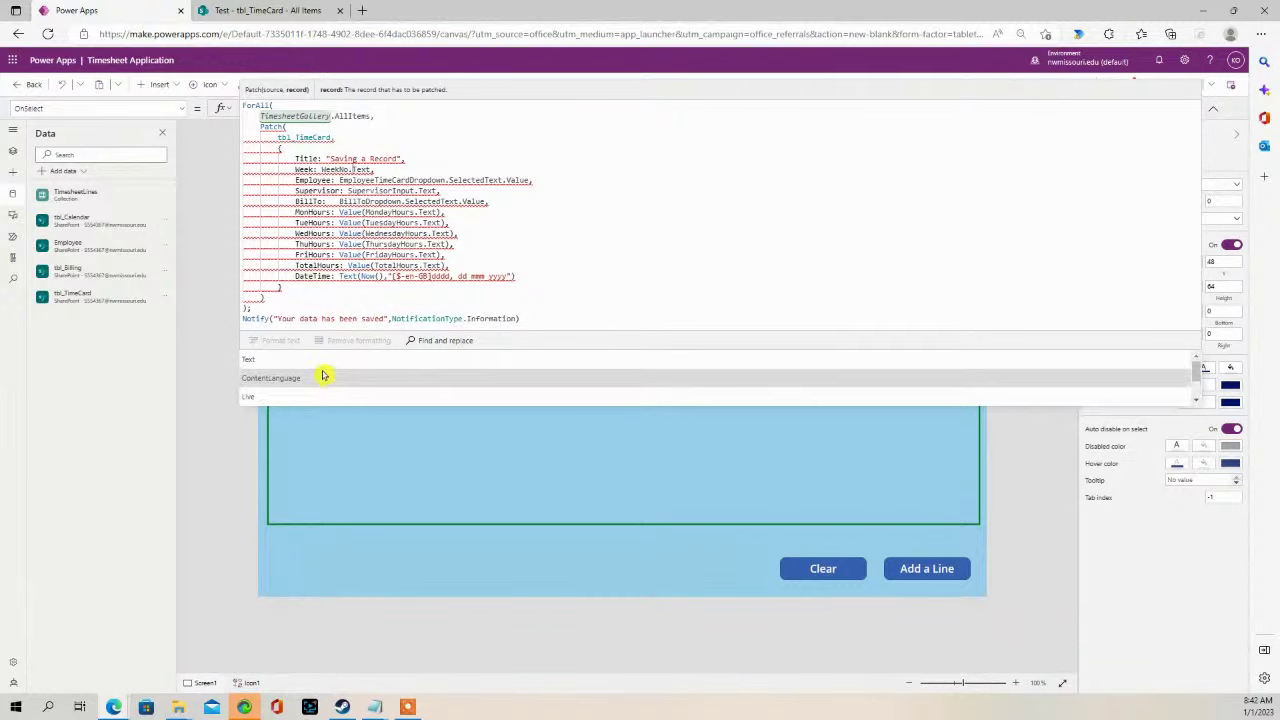
key("Escape")
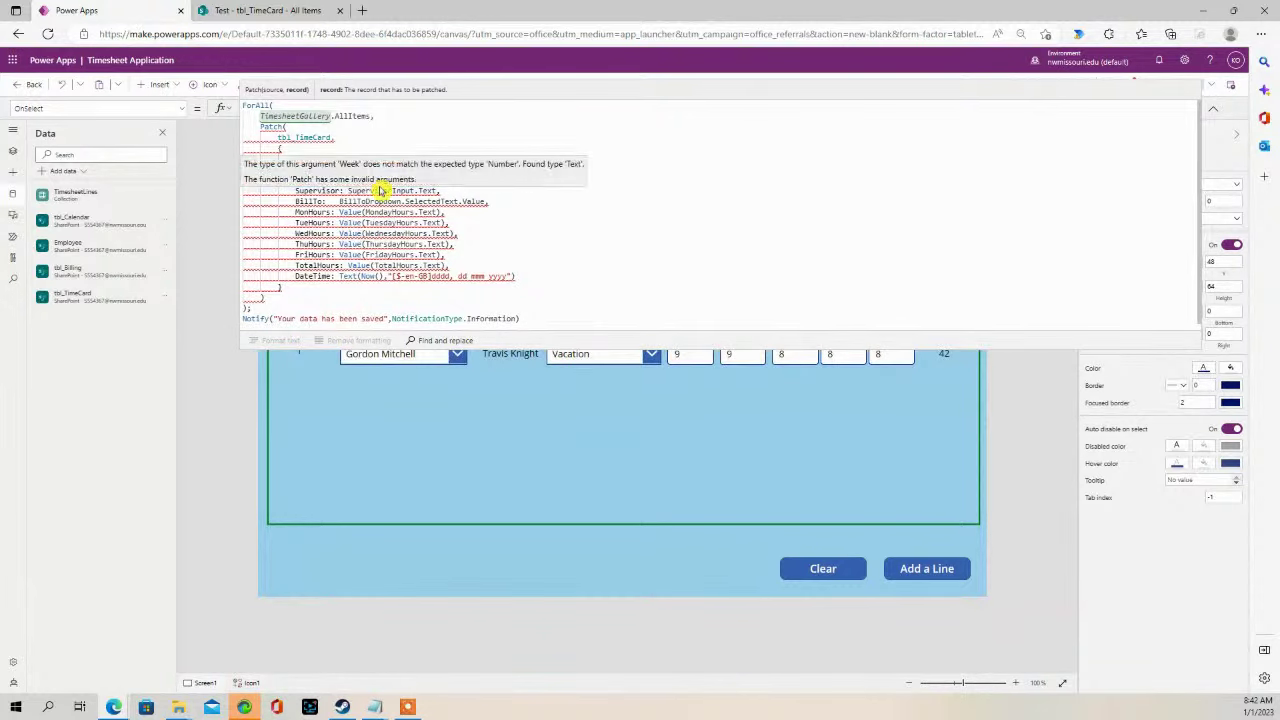
key("BackSpace")
key("BackSpace")
key("BackSpace")
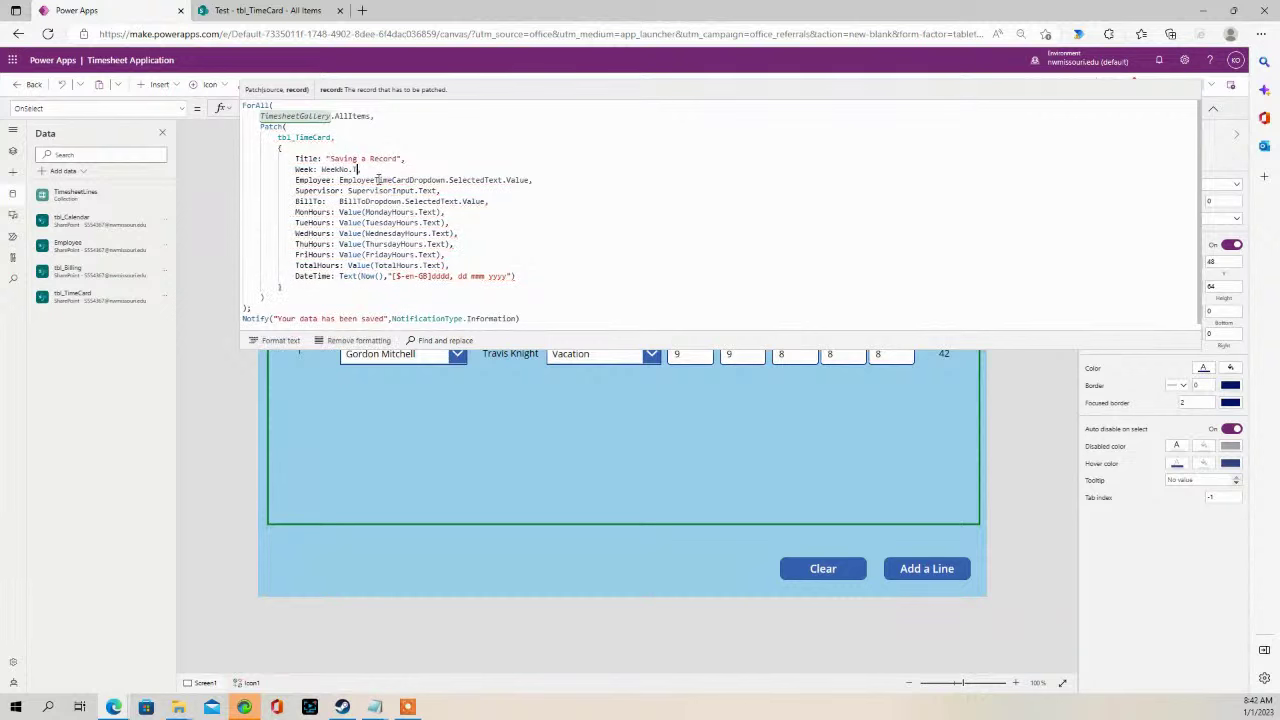
left_click(368, 222)
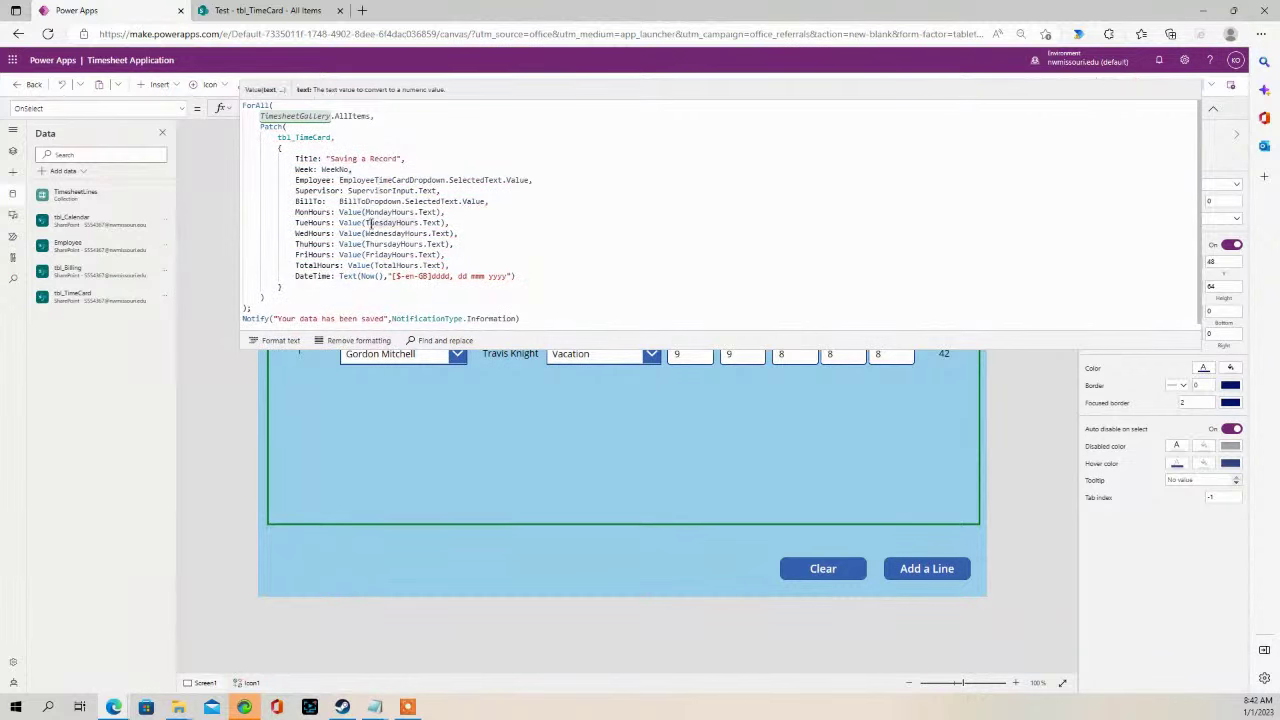
left_click_drag(480, 346, 483, 134)
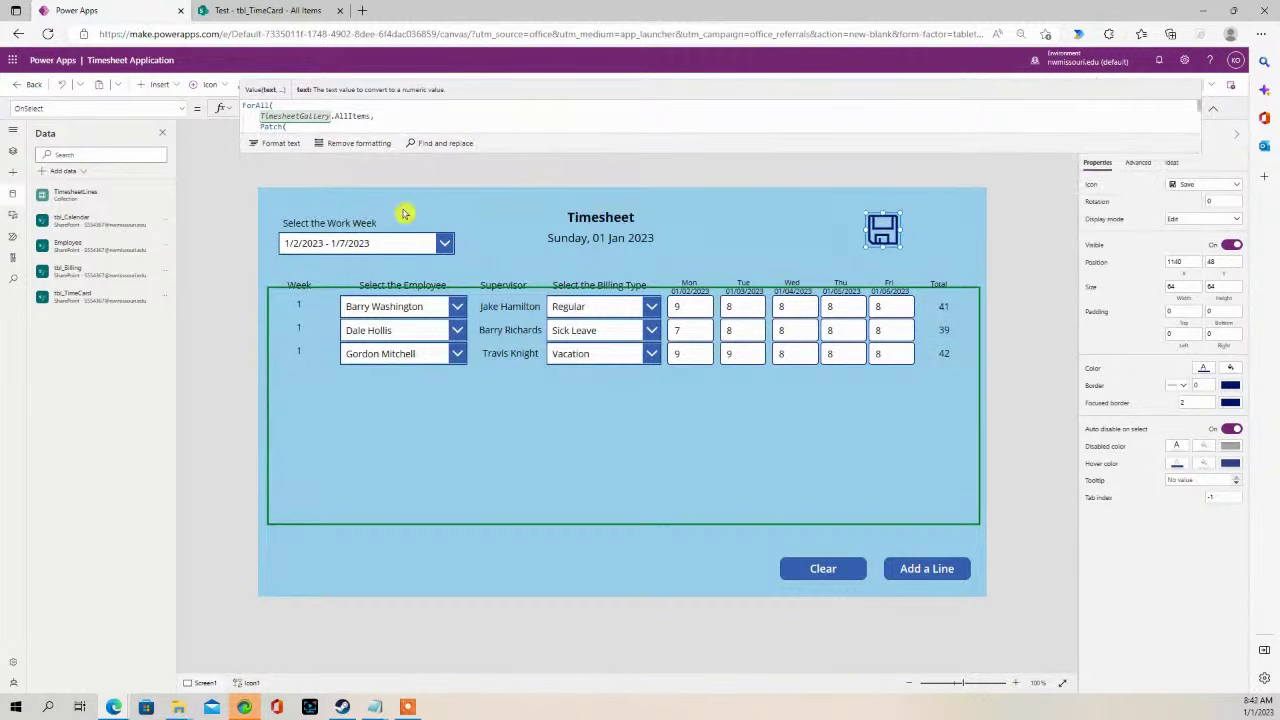
left_click(268, 10)
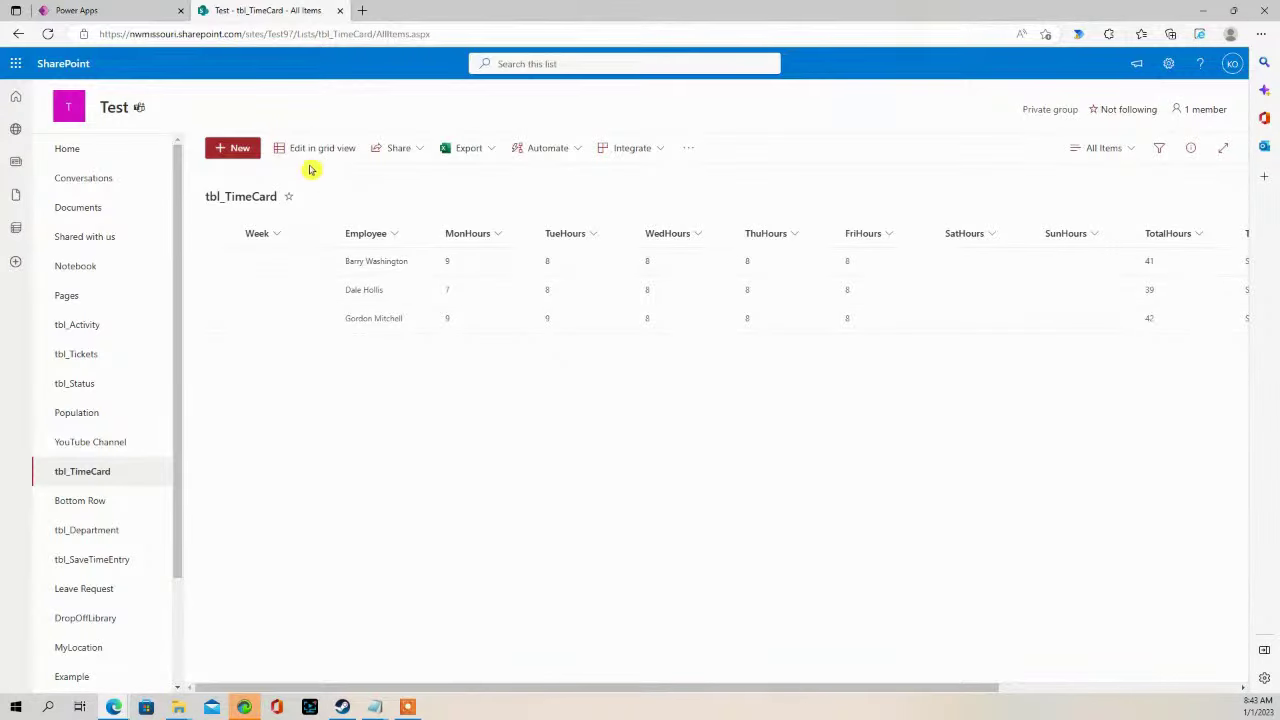
- Select all three tbl_TimeCard records and delete them
left_click(221, 233)
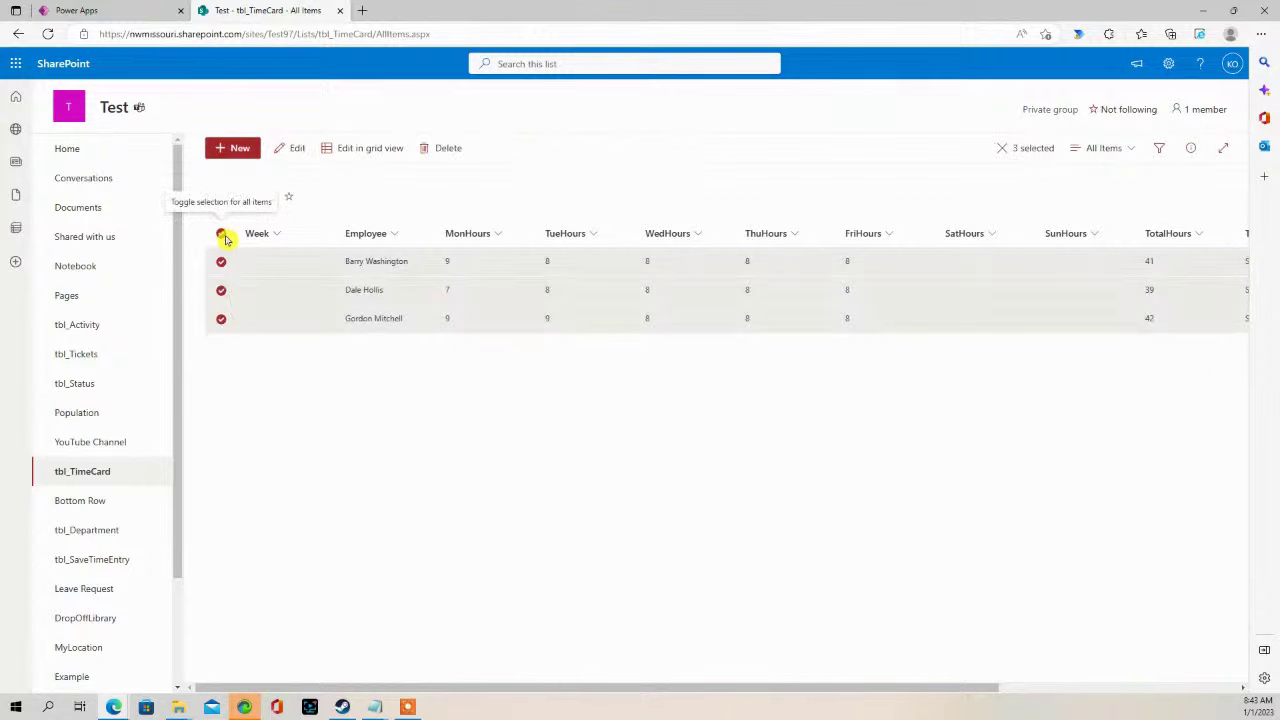
left_click(447, 152)
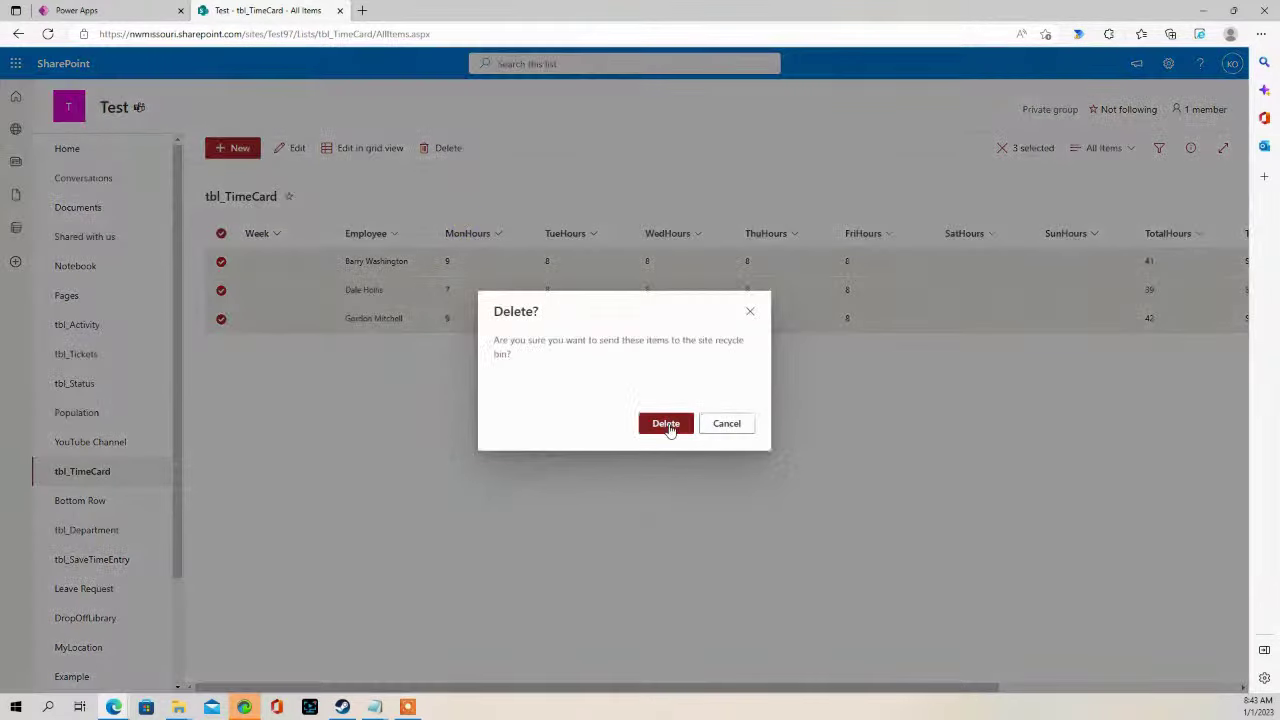
left_click(671, 429)
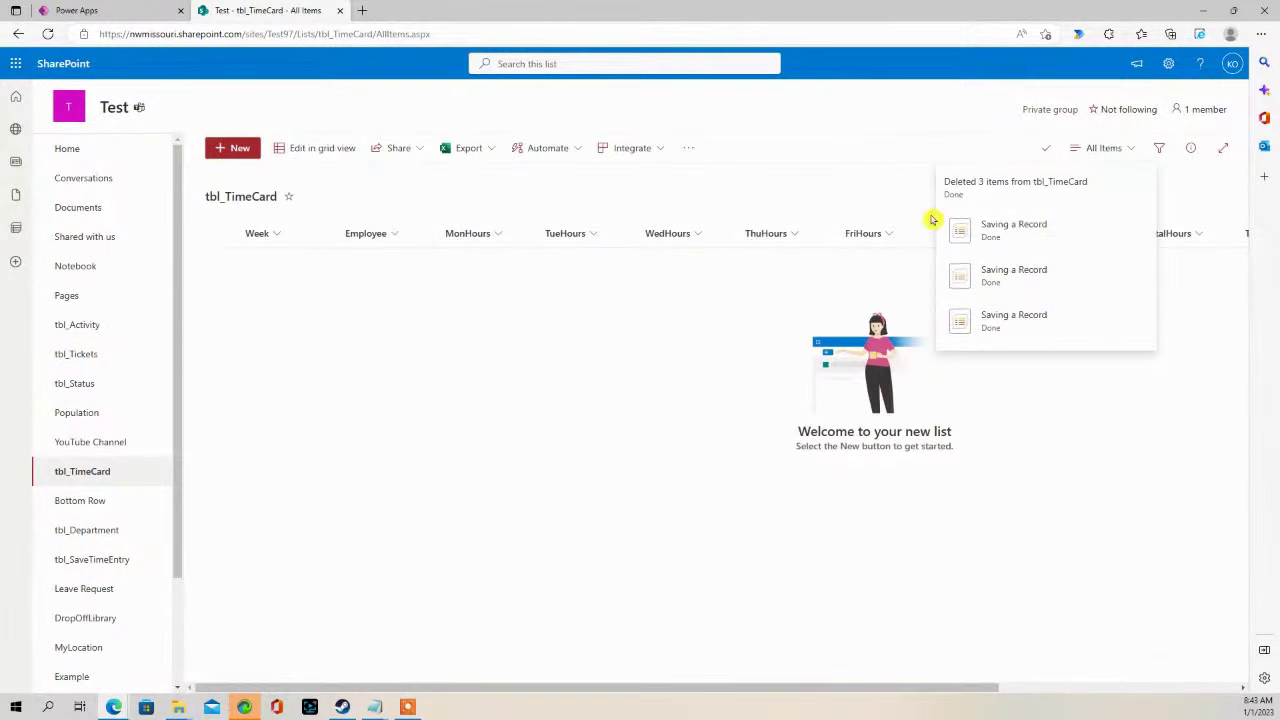
left_click(126, 14)
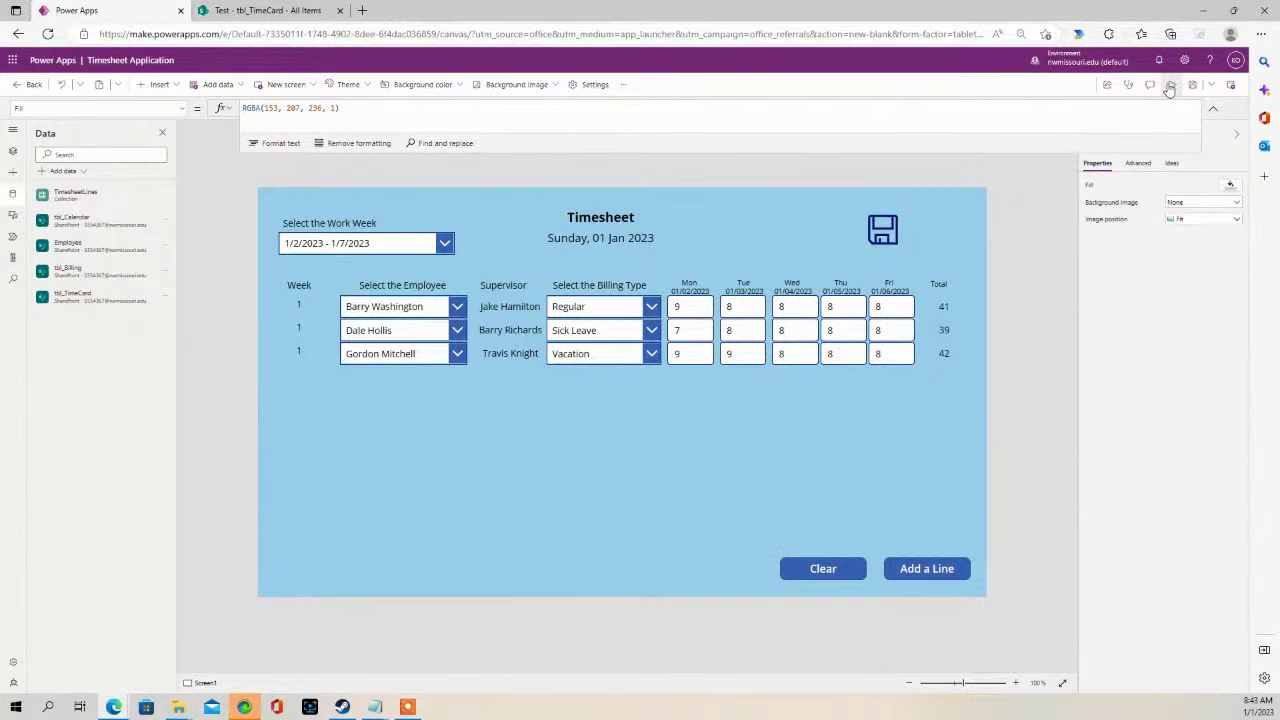
- Preview the app and try saving the rows, which fails with a Patch network error
left_click(1171, 84)
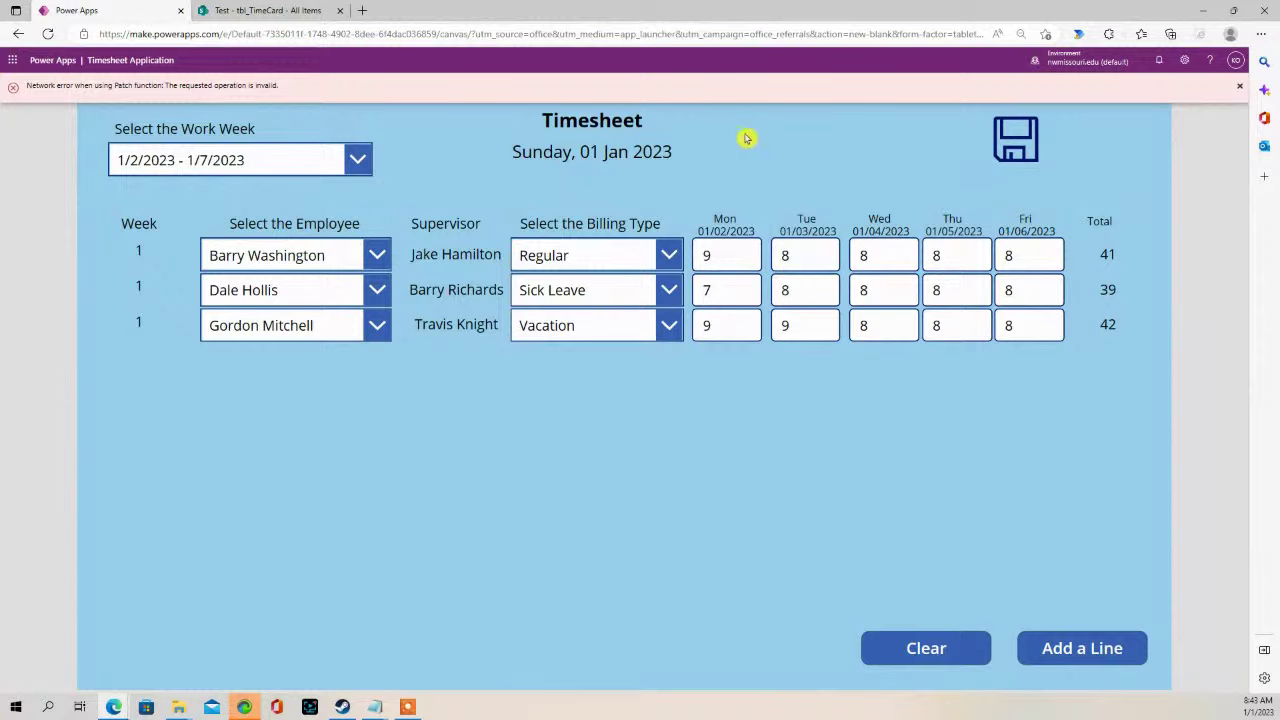
left_click(1243, 90)
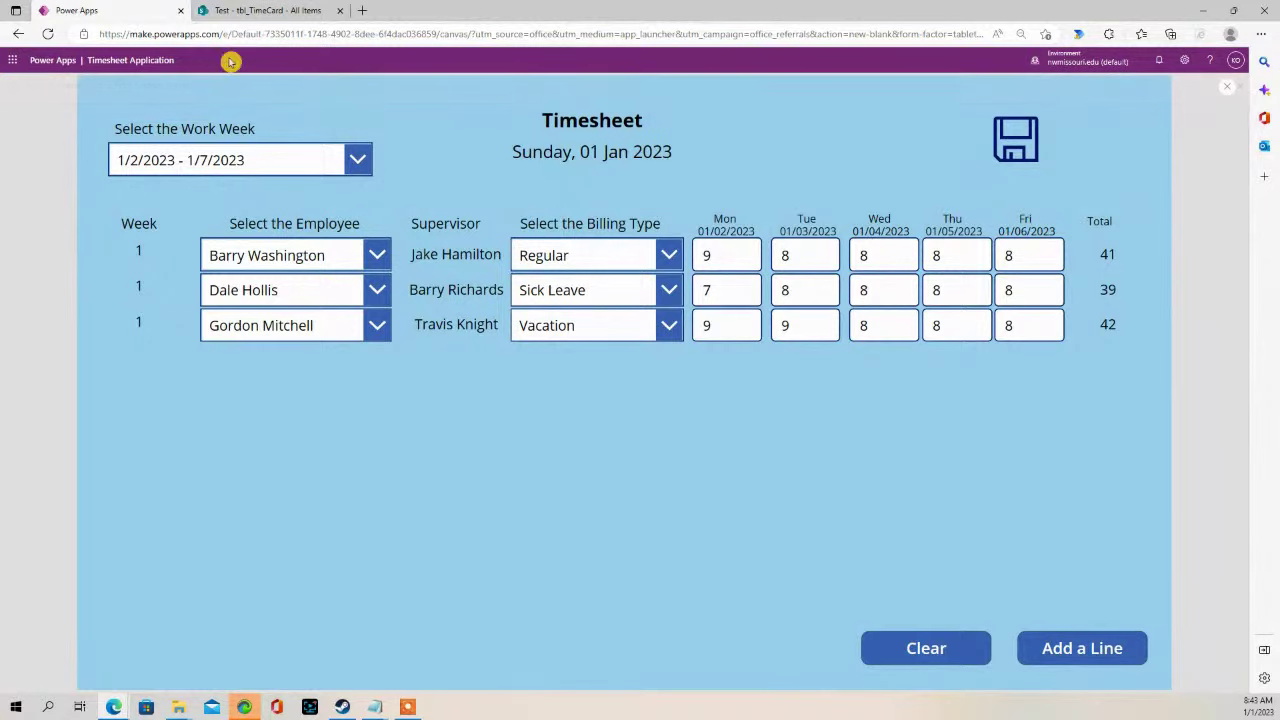
left_click(284, 11)
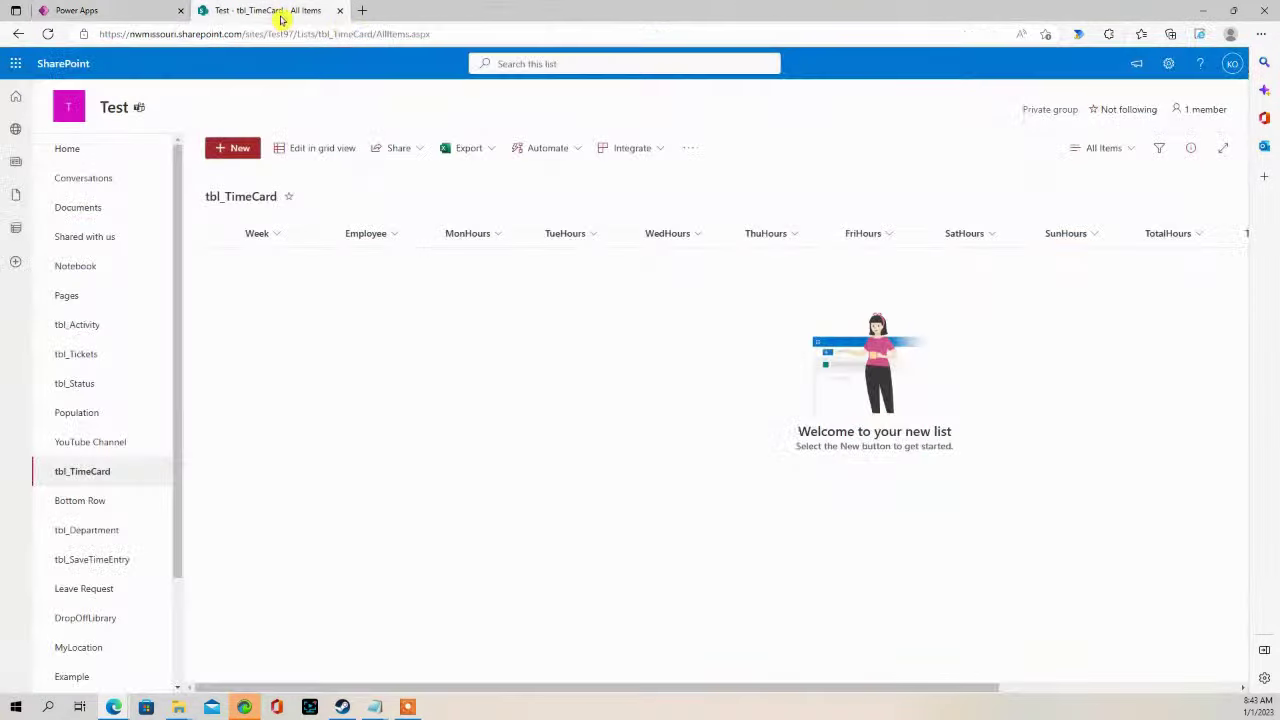
left_click(95, 8)
left_click(1012, 148)
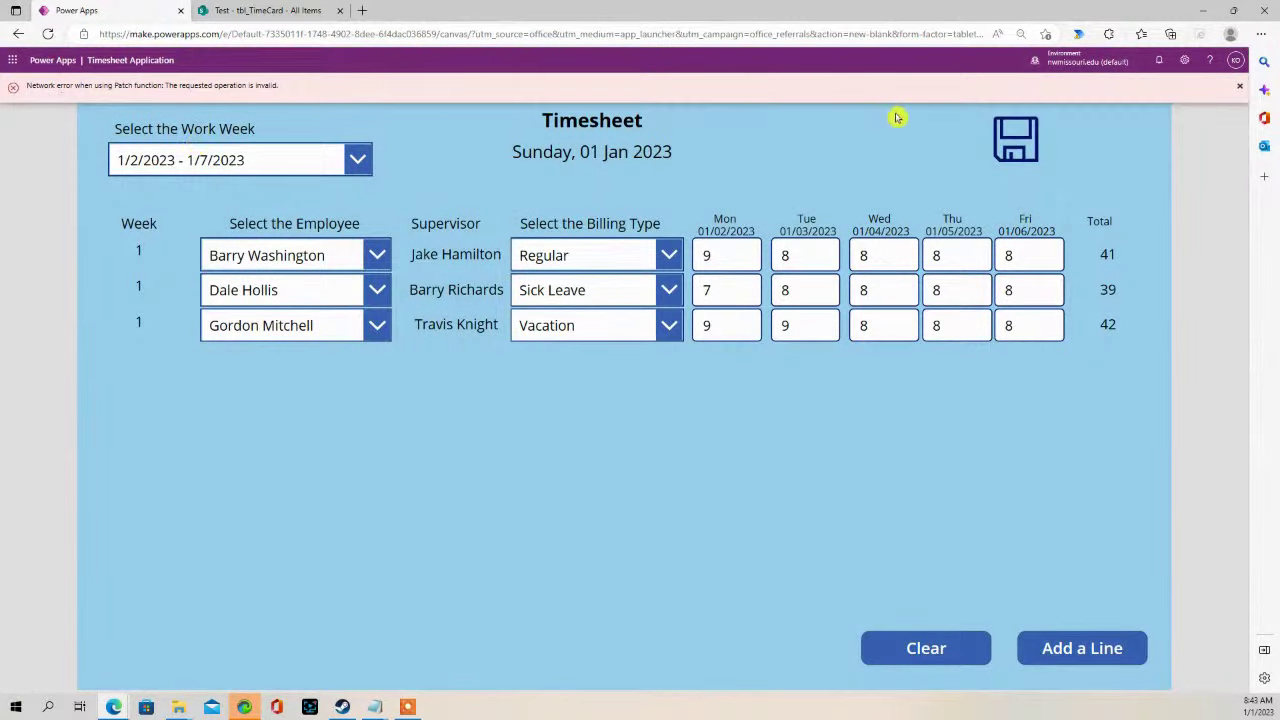
left_click(1239, 88)
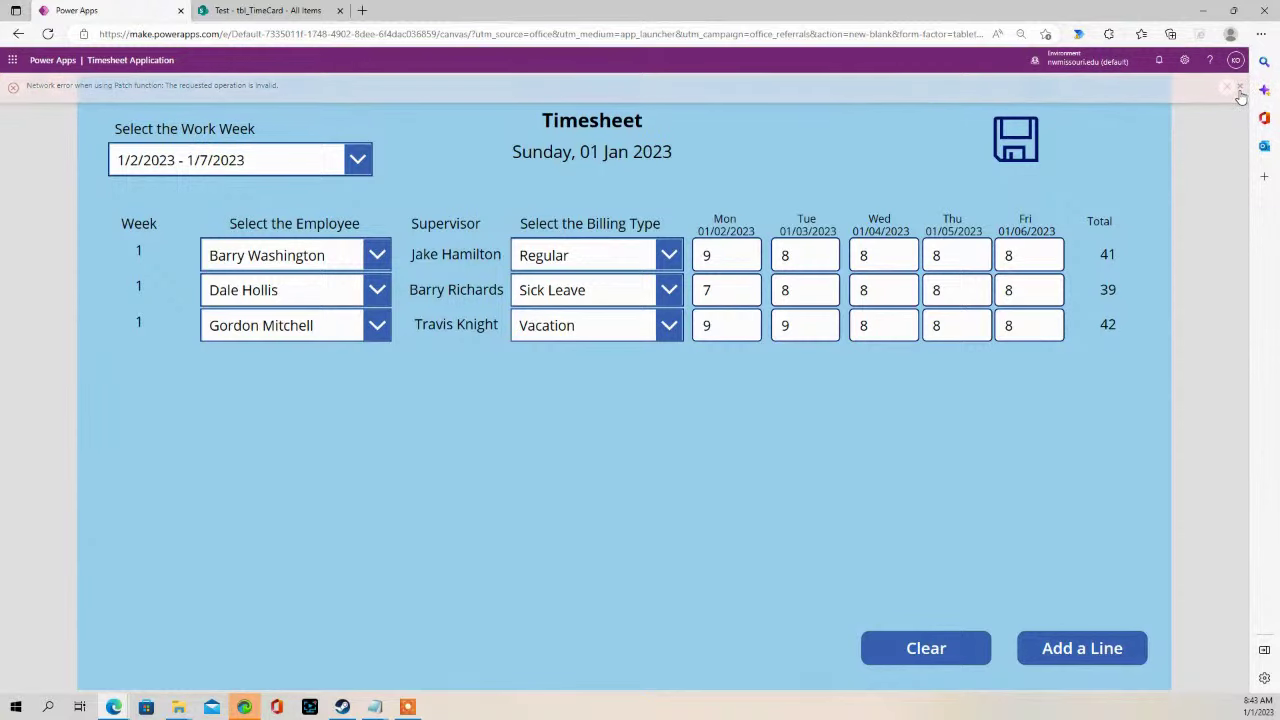
left_click(1230, 90)
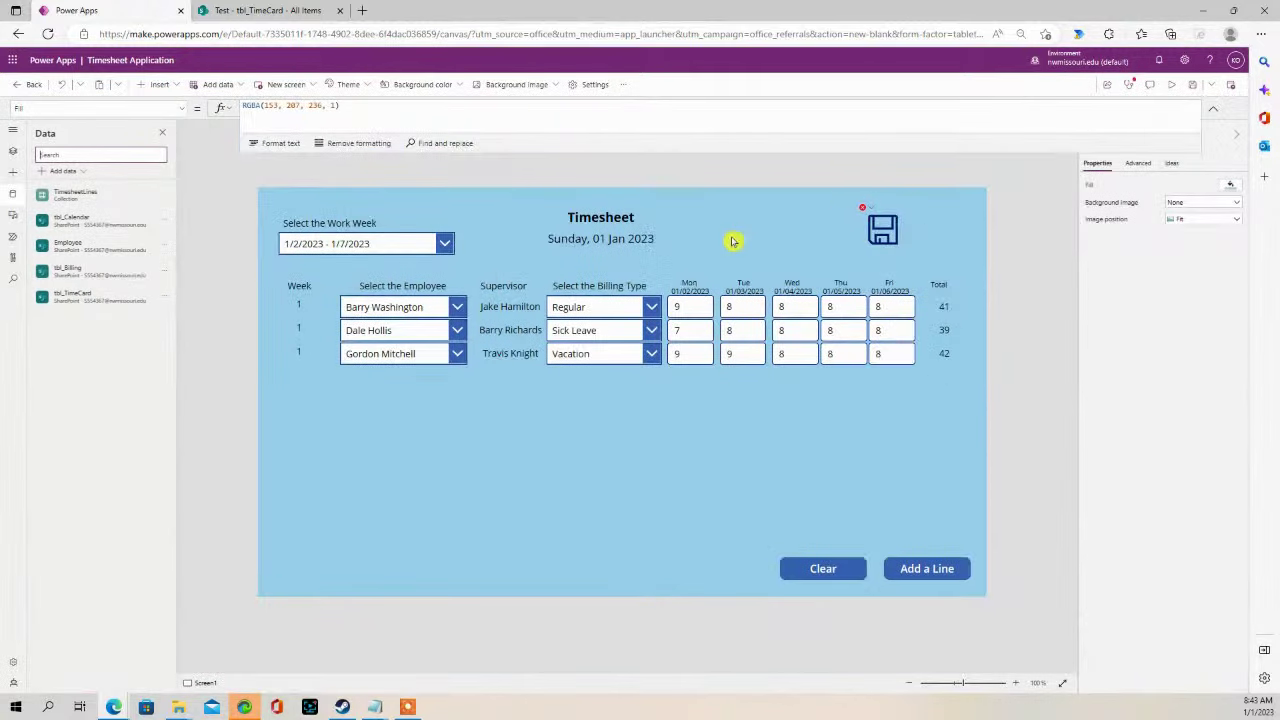
- Expand the save icon's formula and retype the comma after WeekNo on the Week line
left_click(868, 222)
left_click_drag(588, 155, 567, 396)
left_click(347, 170)
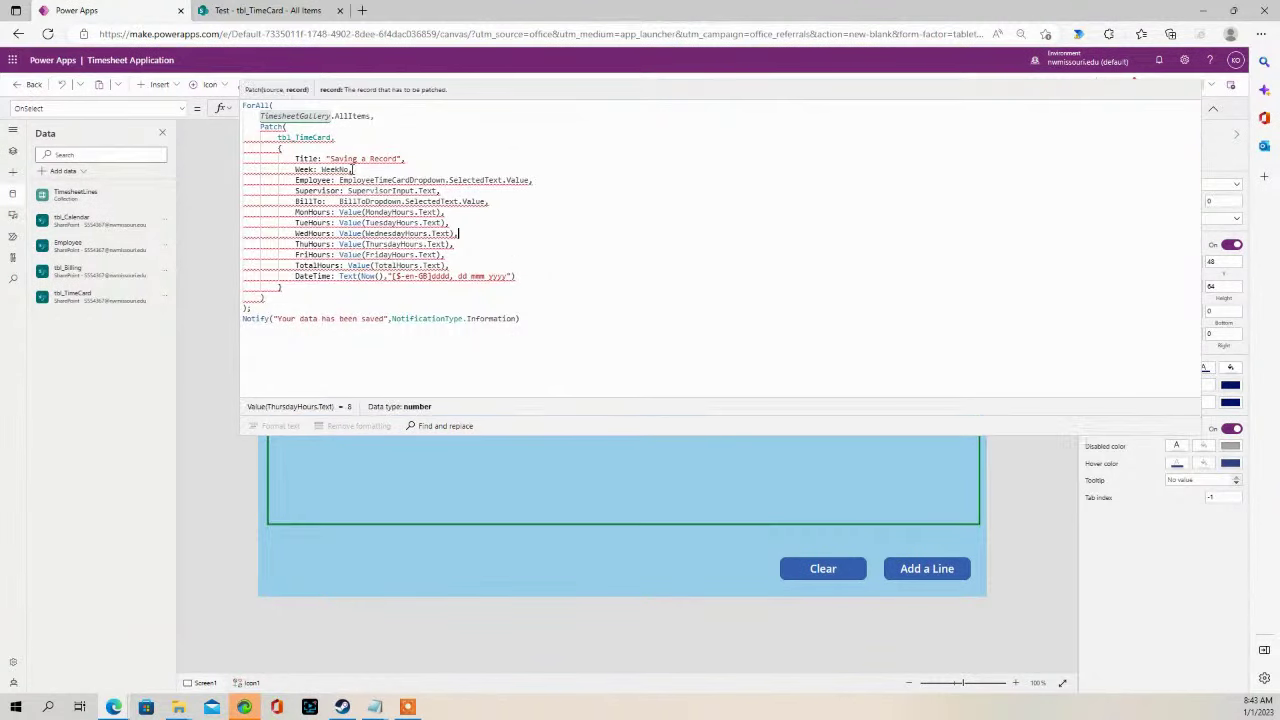
key("BackSpace")
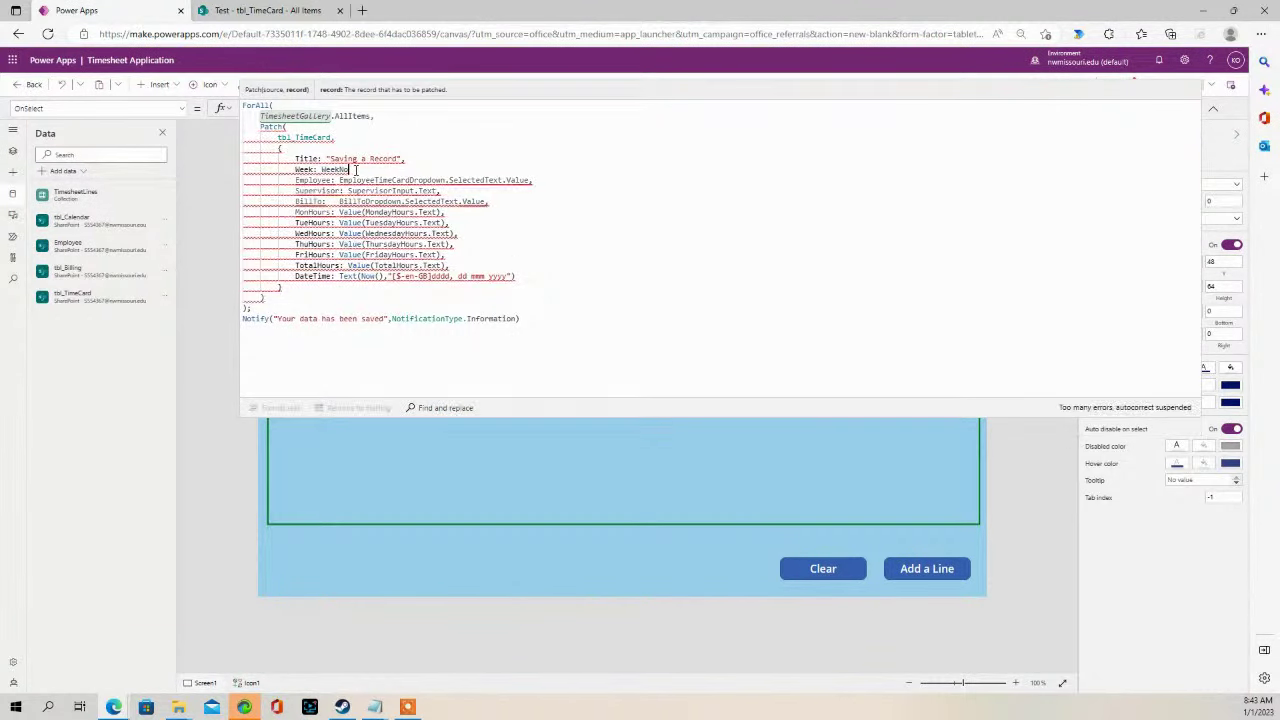
type(",")
type(",")
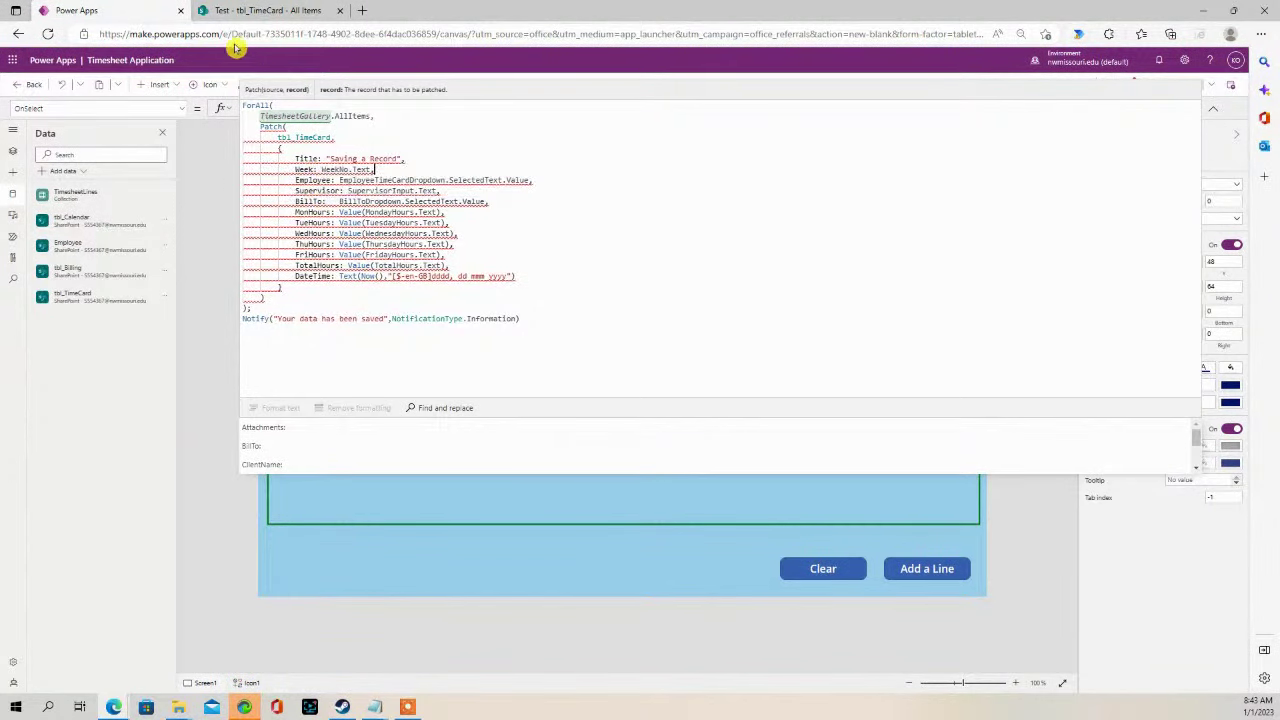
left_click(257, 10)
left_click(120, 11)
- Collapse the formula bar and select the gallery's WeekNo label in the Tree view
left_click_drag(384, 418, 412, 128)
left_click(298, 304)
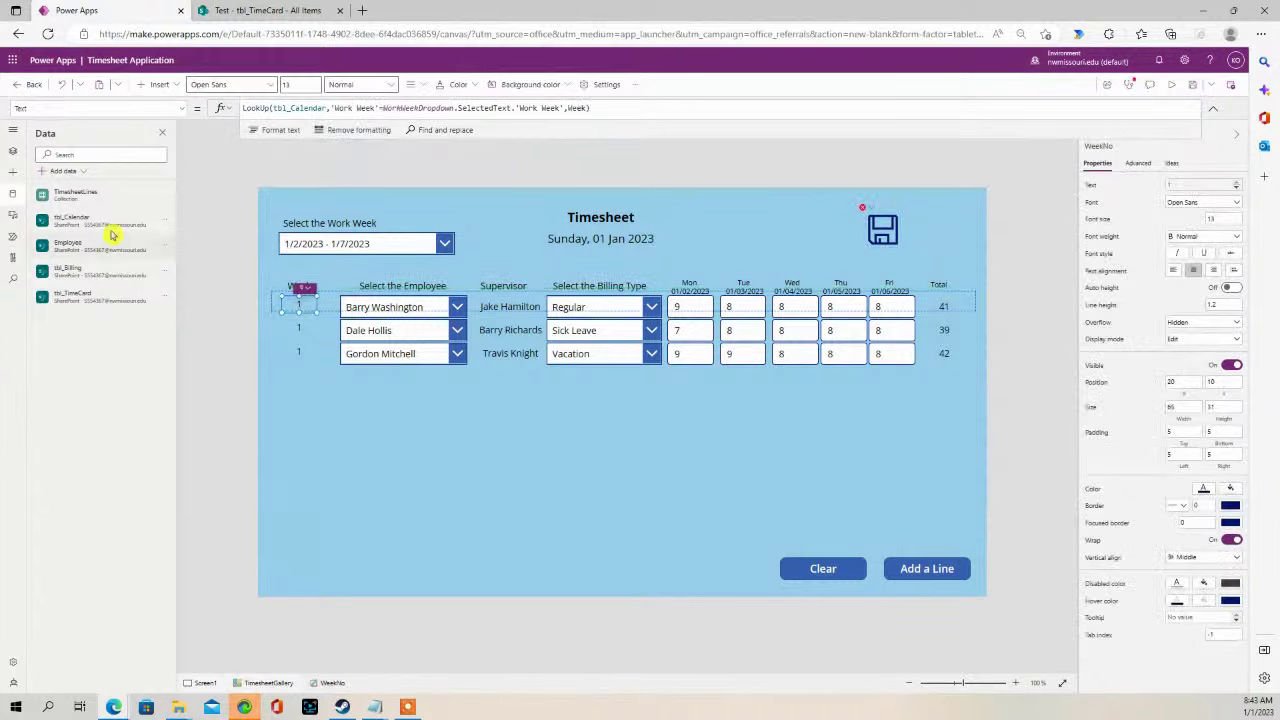
left_click(12, 174)
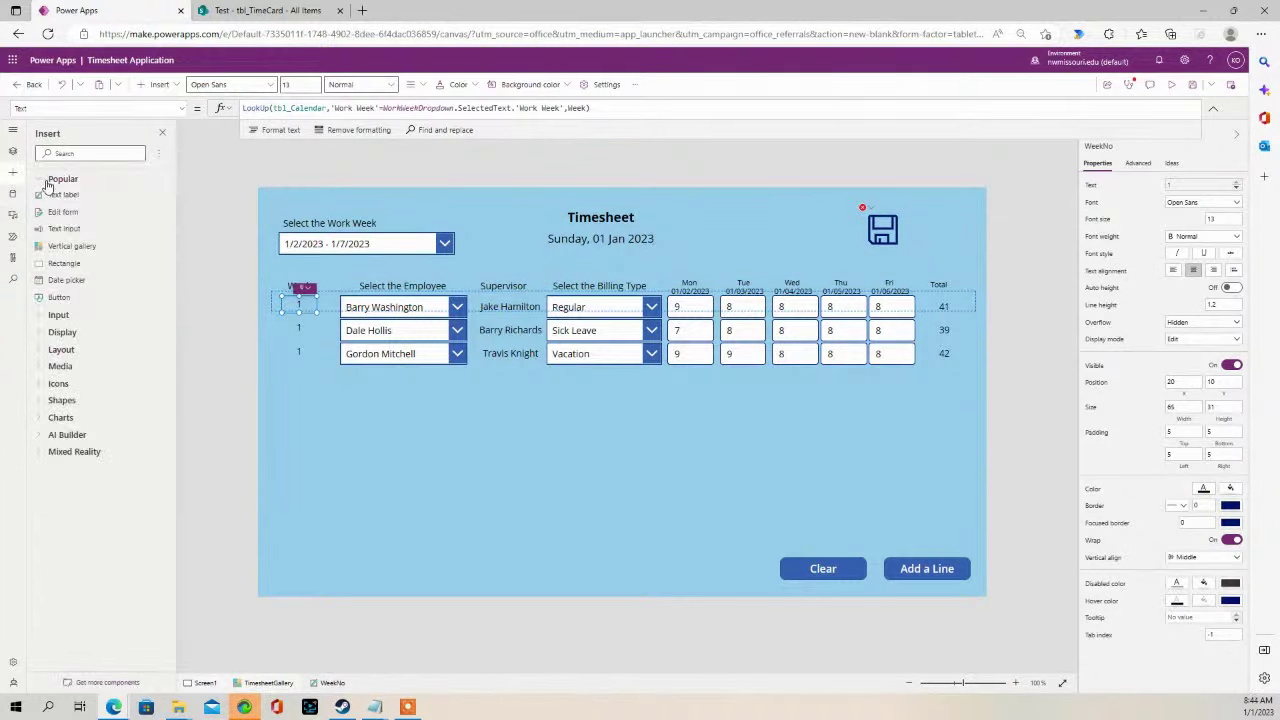
left_click(12, 151)
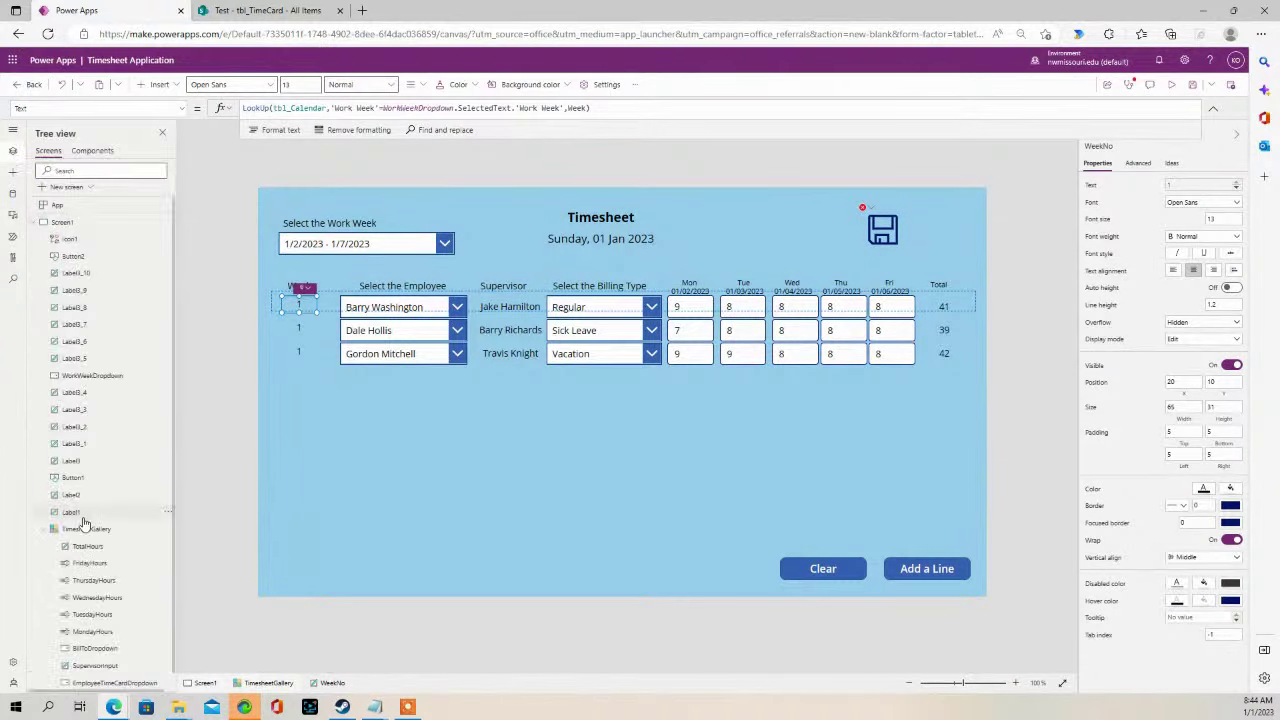
scroll(110, 556, "down", 1)
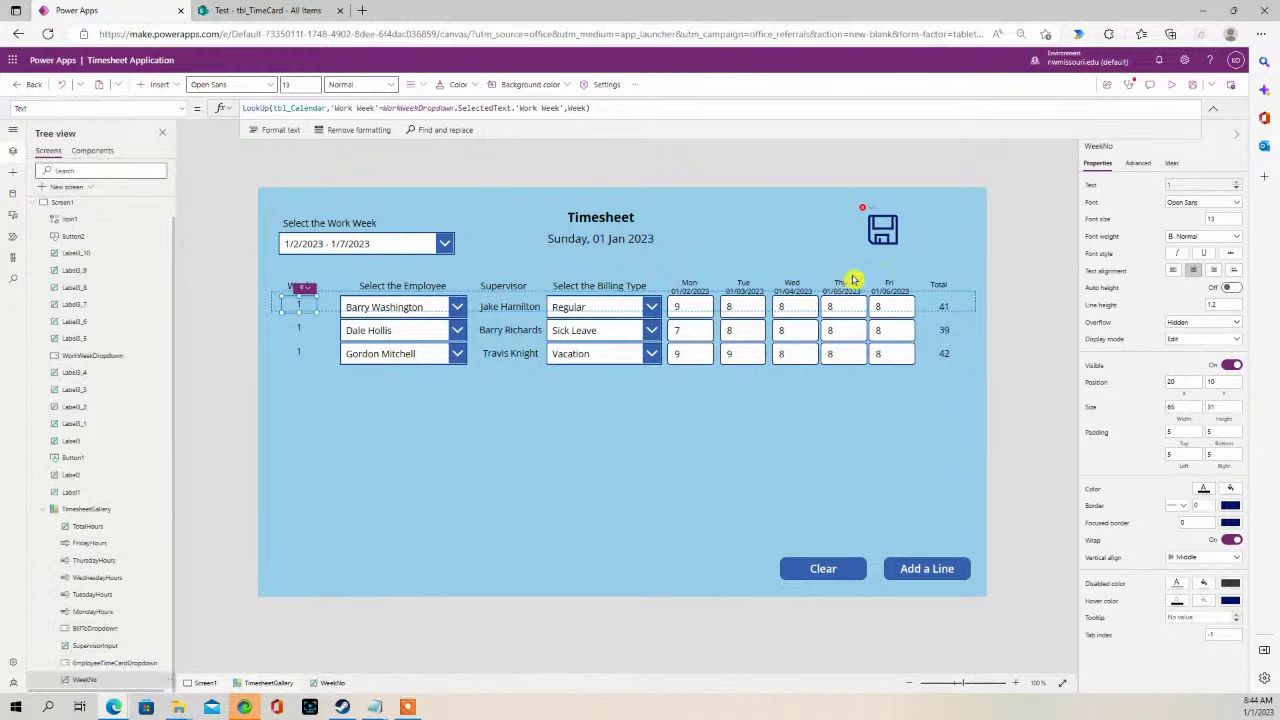
- Comment out the 'Week: WeekNo.Text,' line with // and collapse the formula bar
left_click(874, 236)
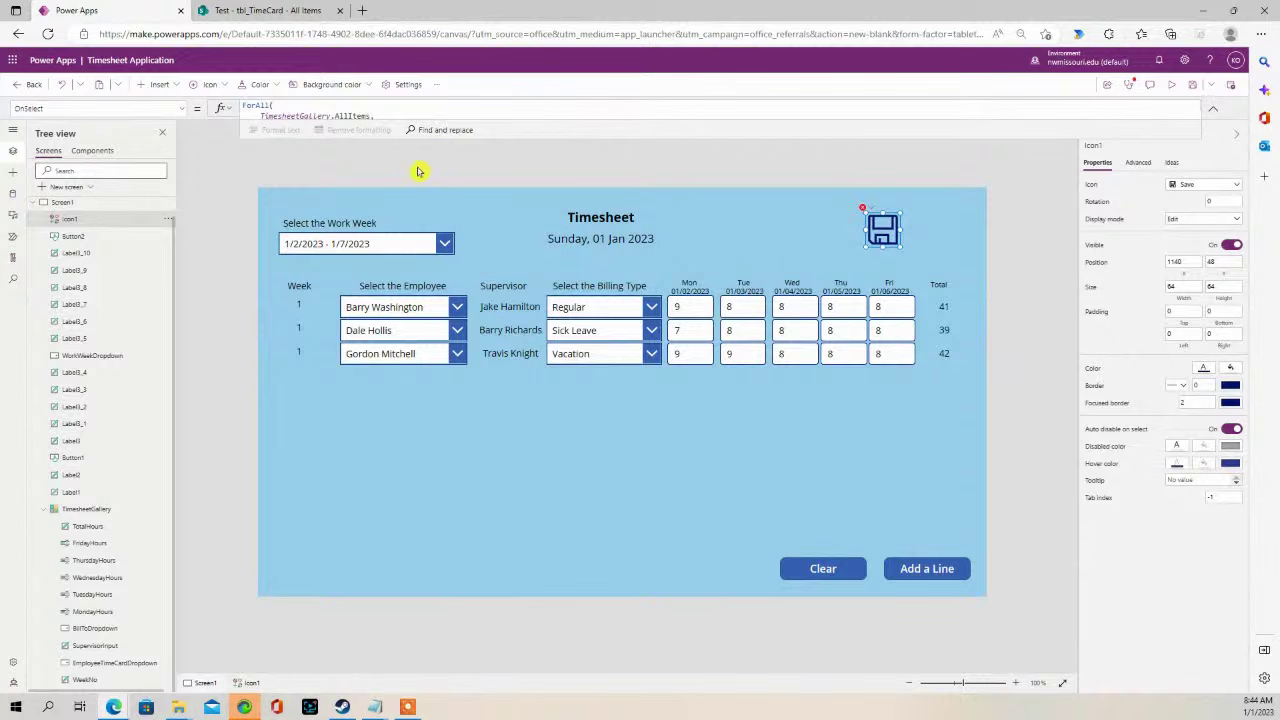
left_click(420, 118)
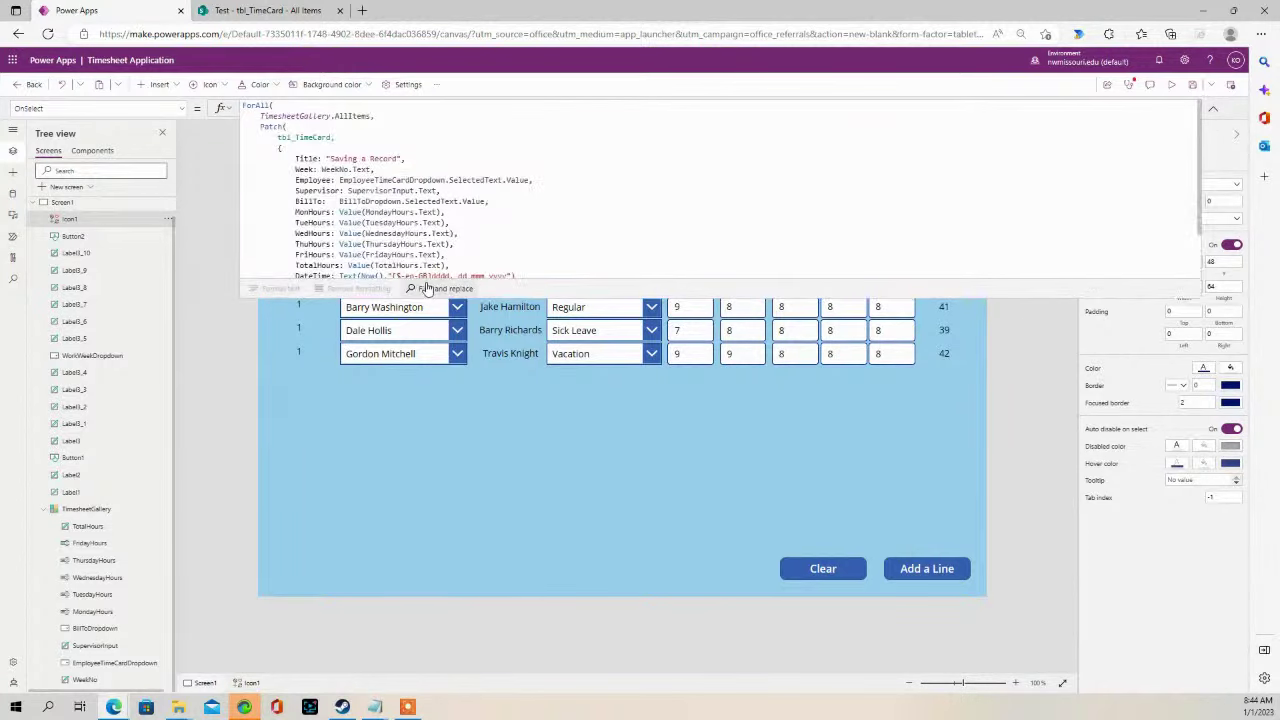
left_click(364, 182)
left_click_drag(376, 169, 252, 169)
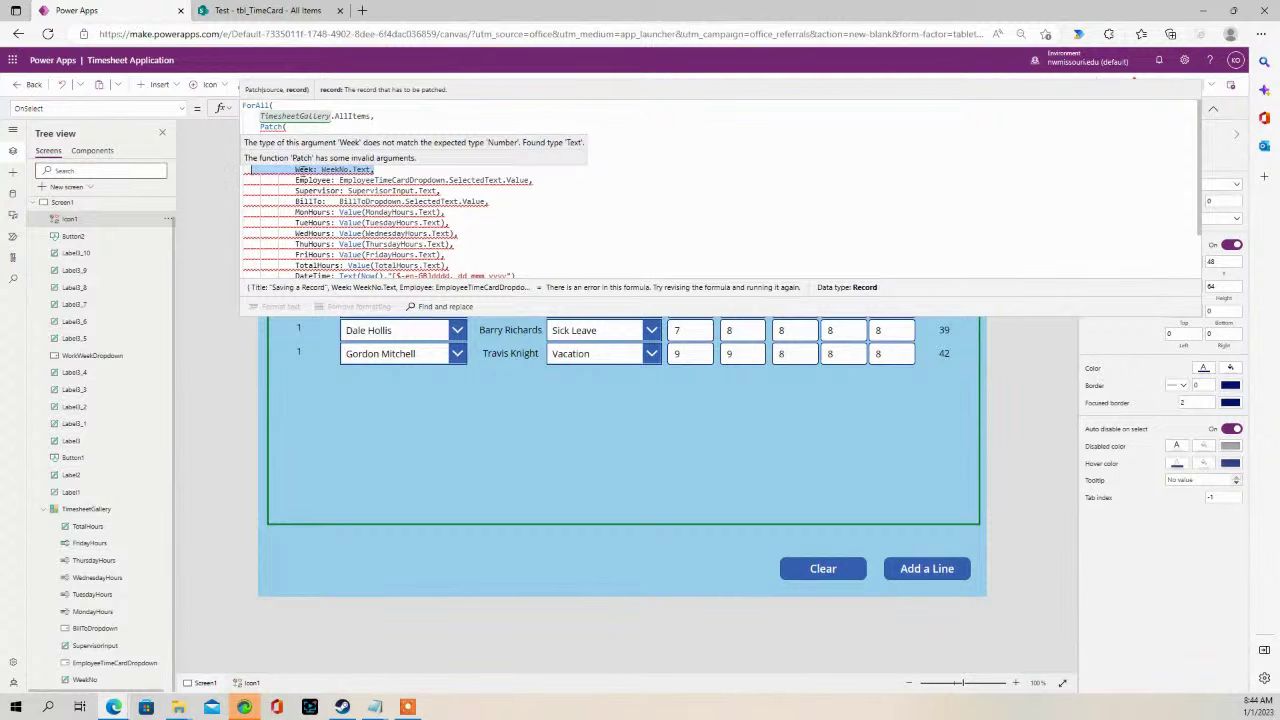
left_click(296, 169)
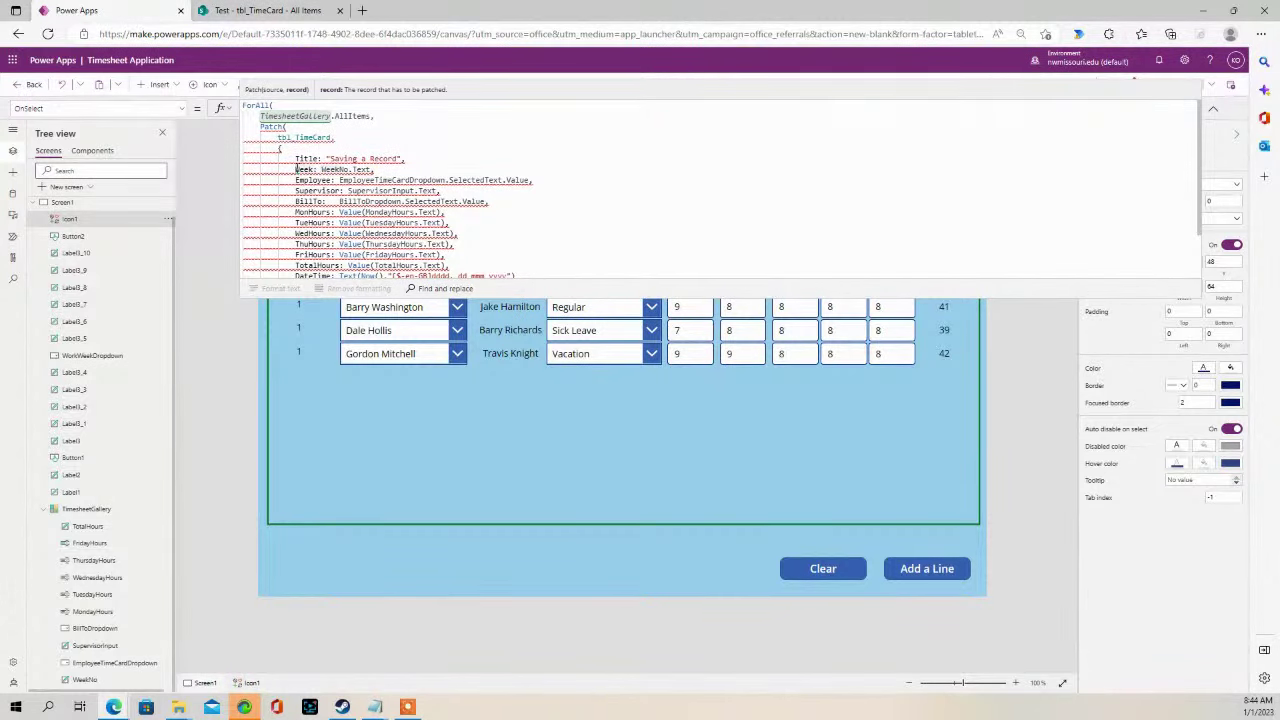
type("//")
left_click(401, 180)
left_click_drag(593, 297, 674, 114)
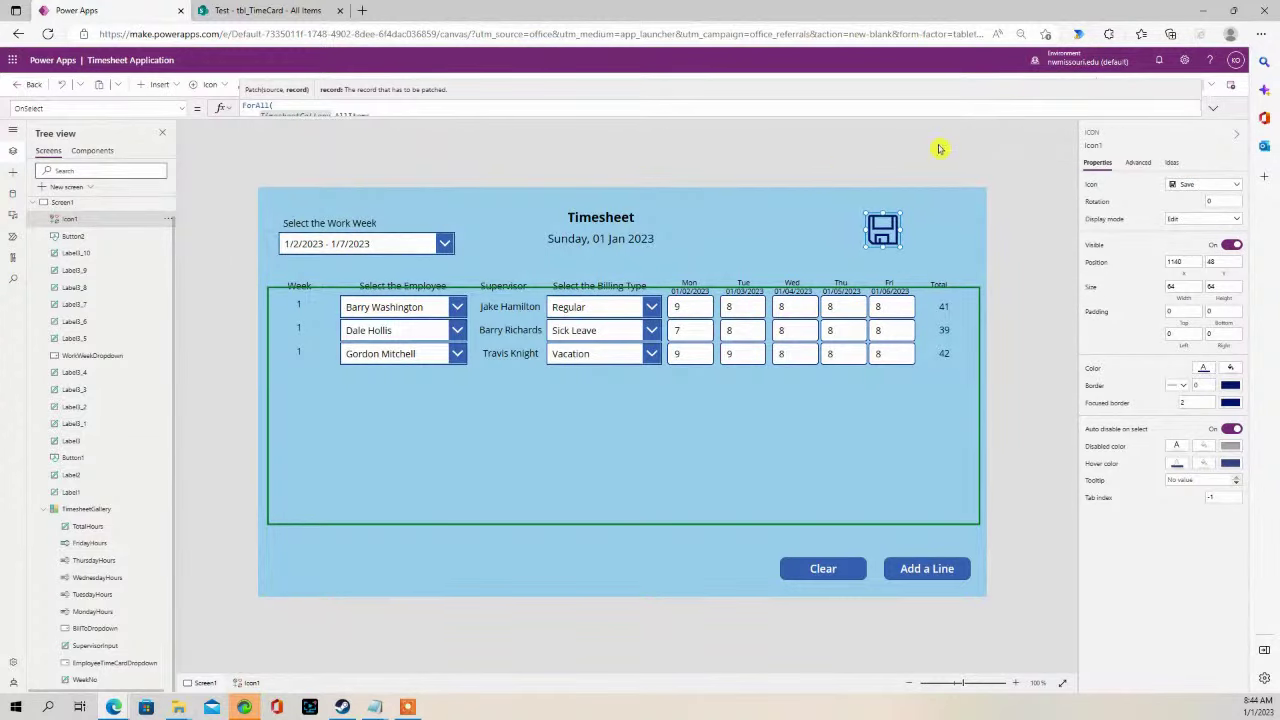
left_click(1050, 148)
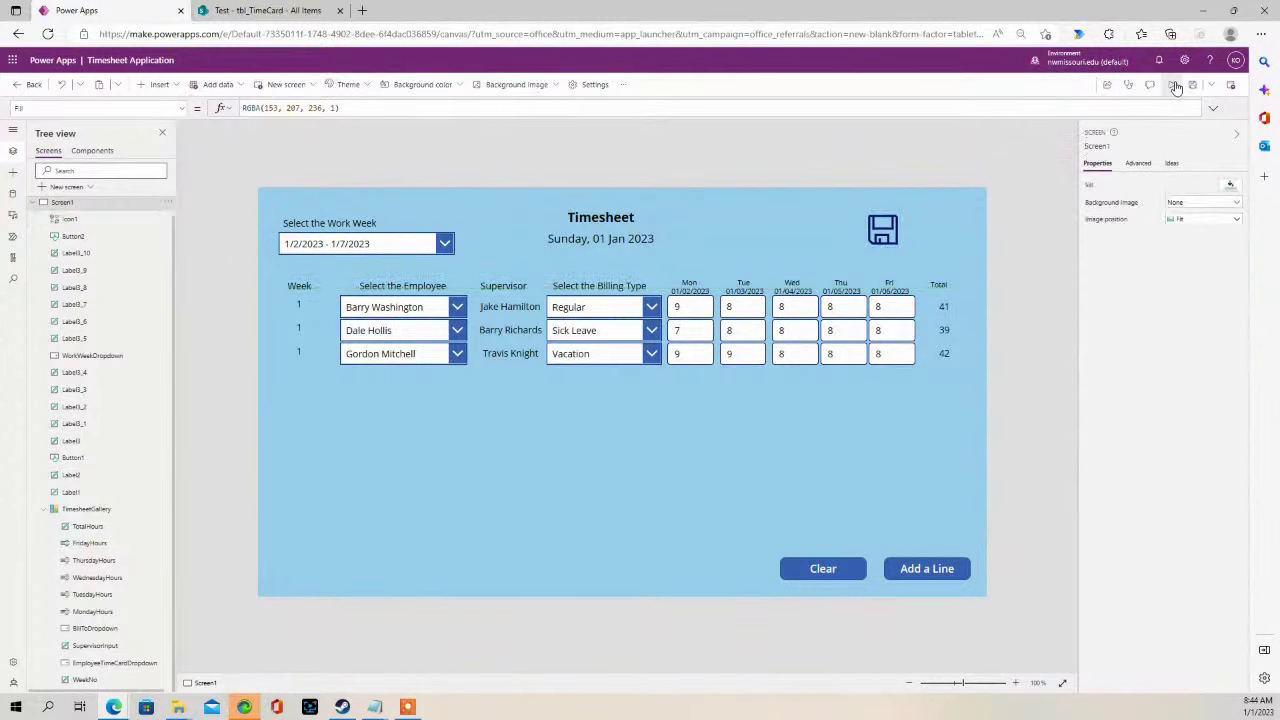
- Preview the app, save the three lines, and reload tbl_TimeCard to confirm the new rows
left_click(1175, 86)
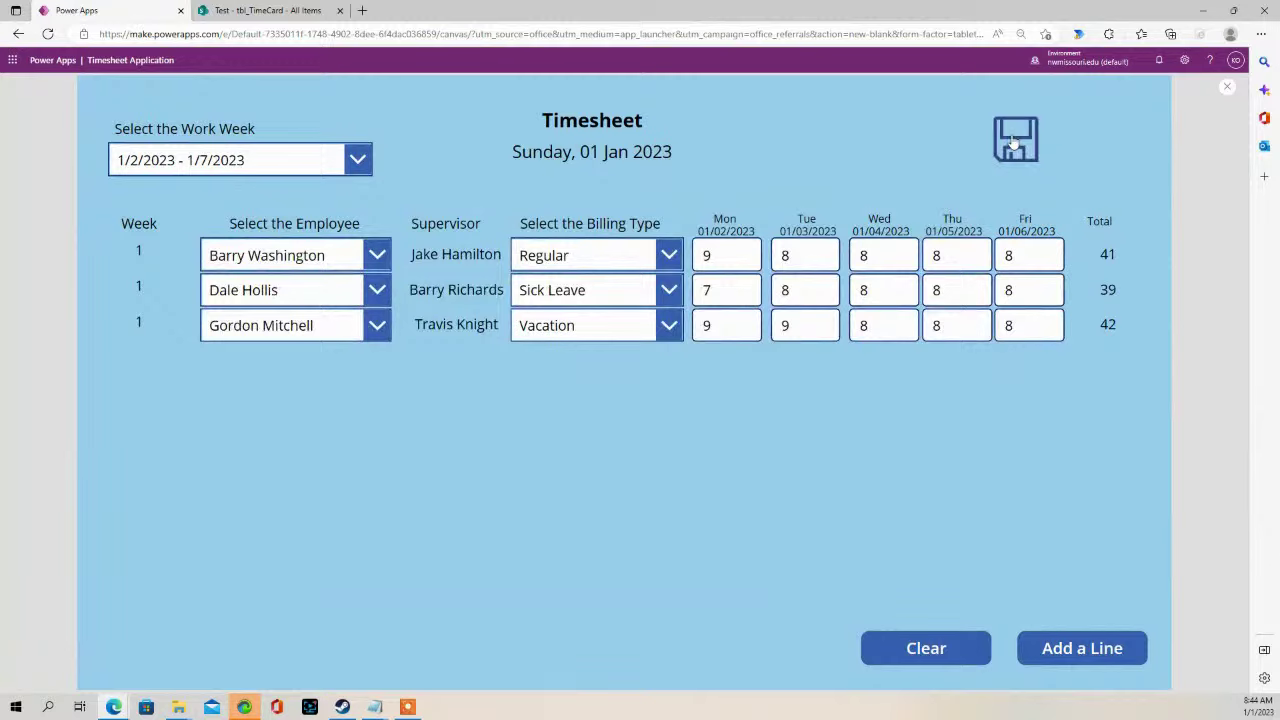
left_click(1015, 143)
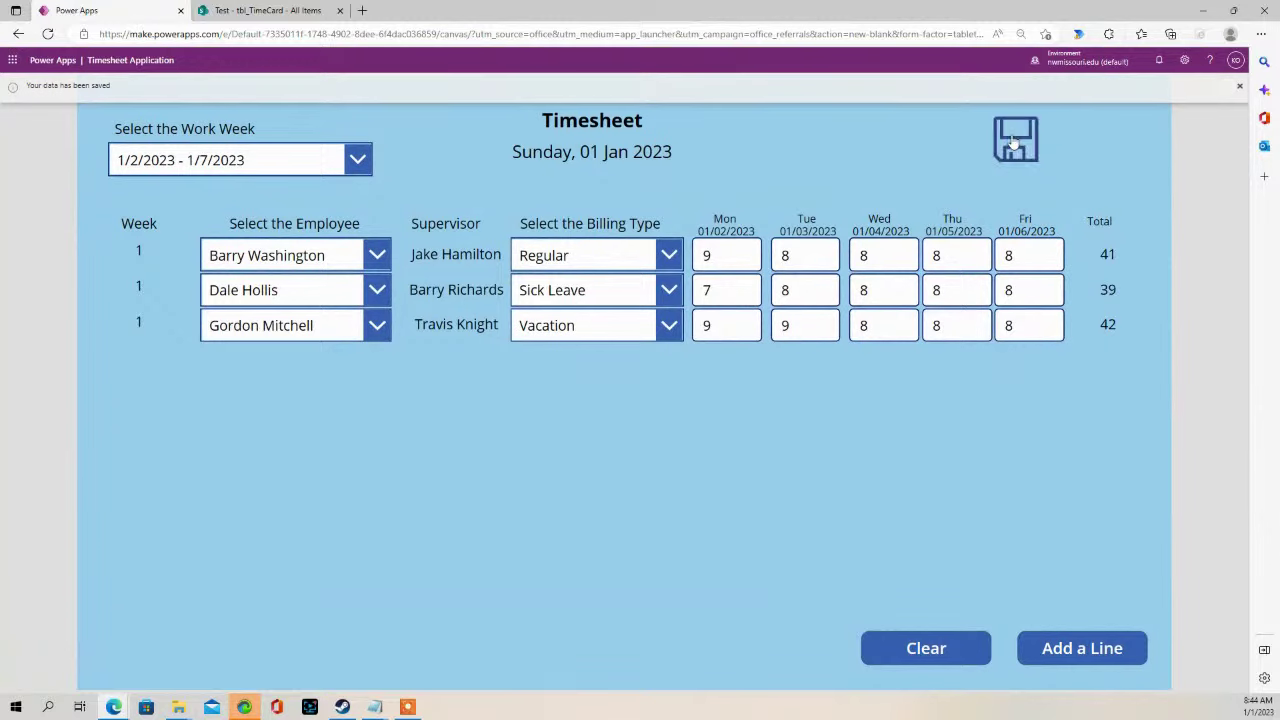
left_click(250, 11)
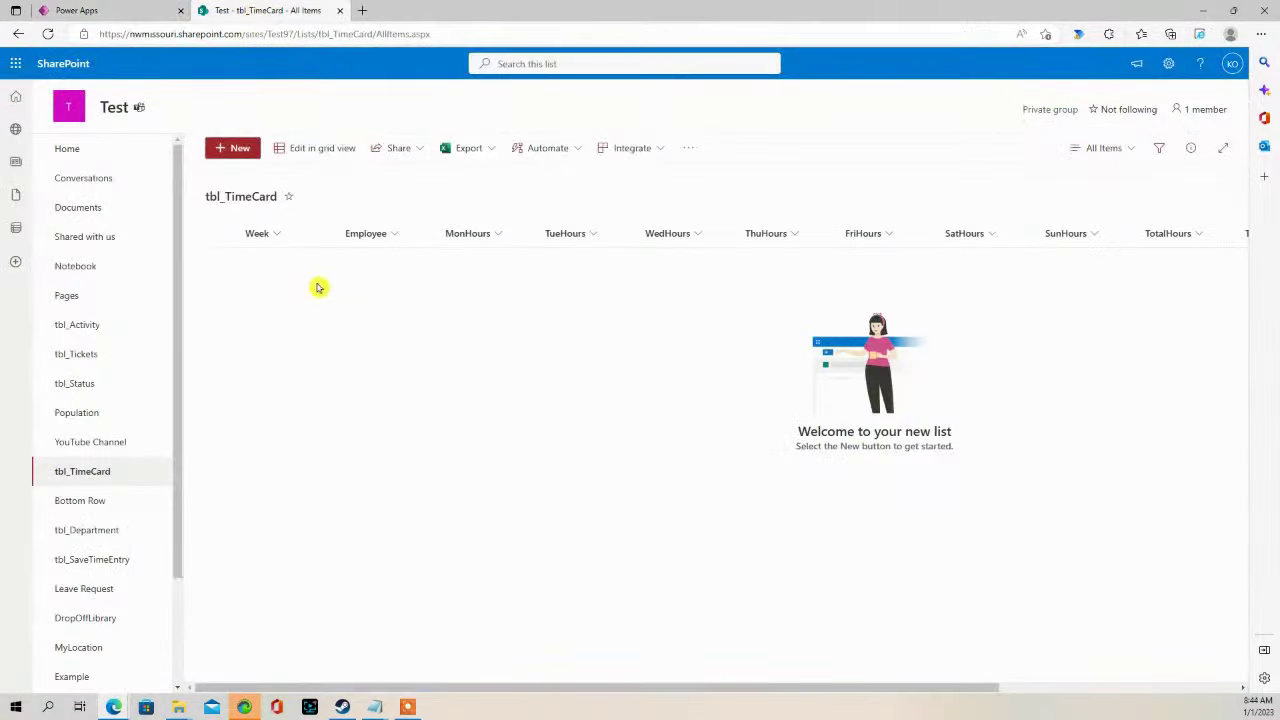
left_click(425, 38)
left_click(450, 34)
key("Return")
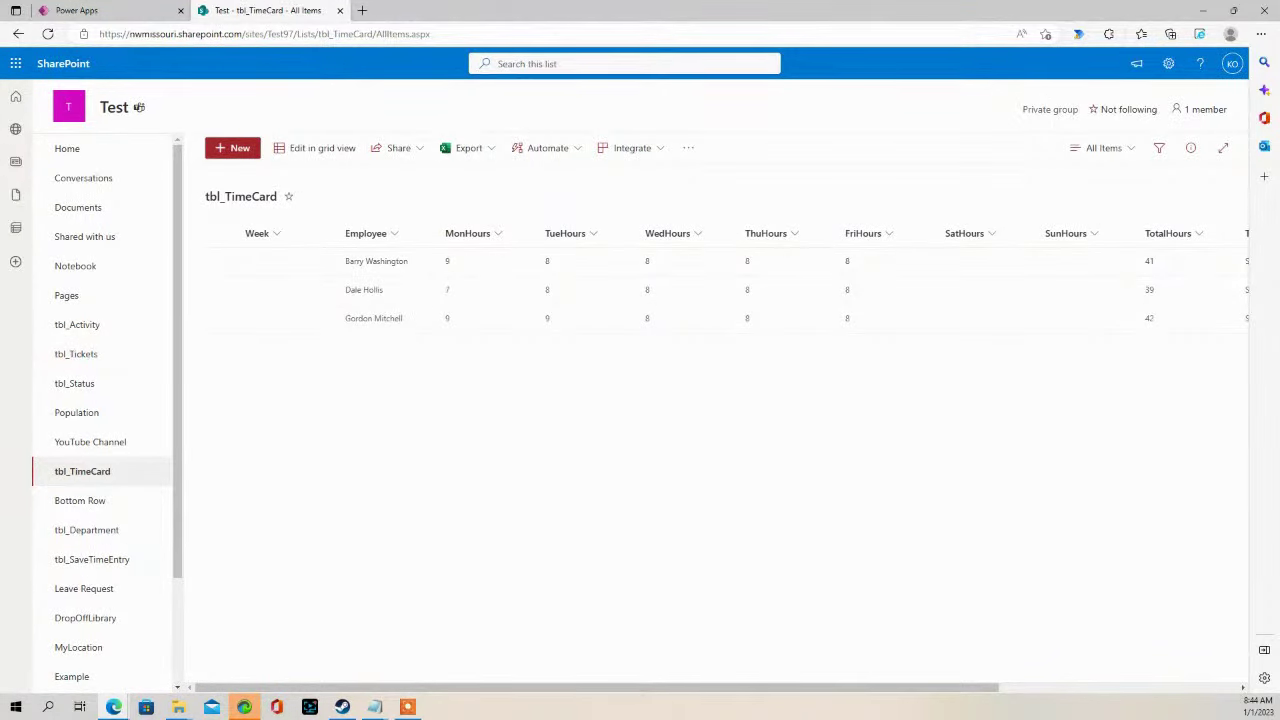
left_click(118, 10)
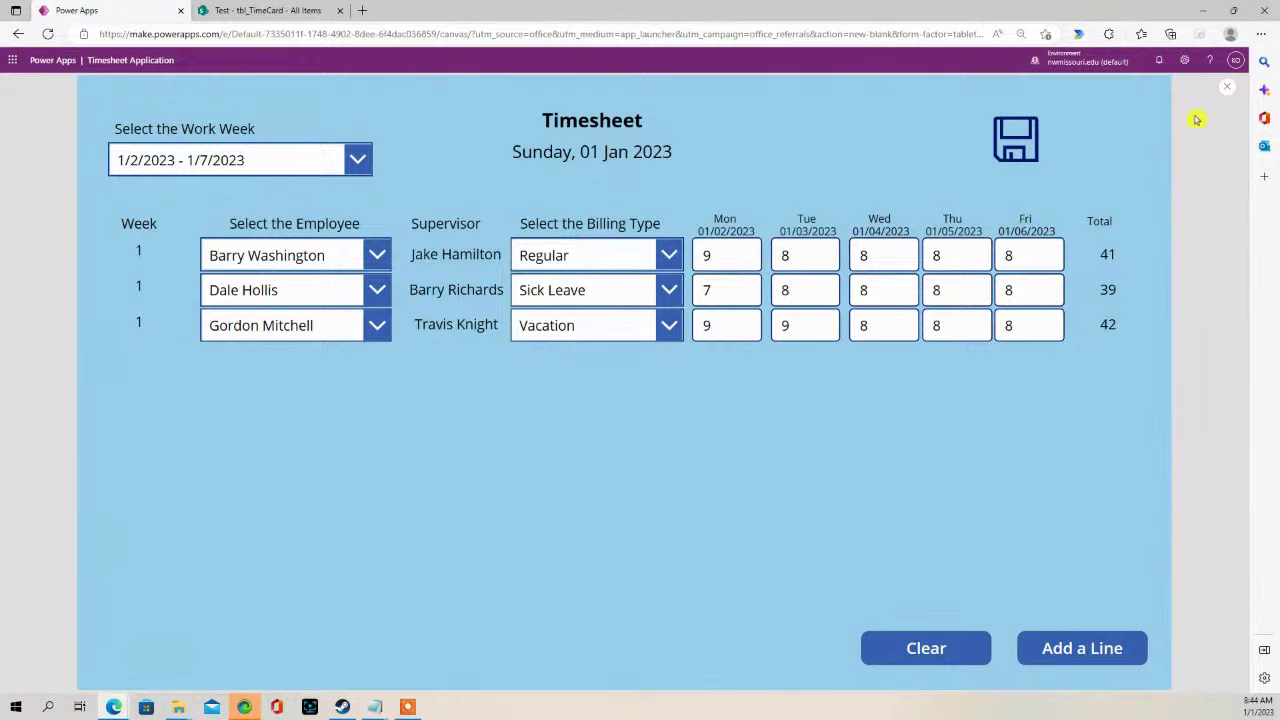
- Close the app preview and launch Power Automate from the Microsoft 365 app launcher
left_click(1225, 91)
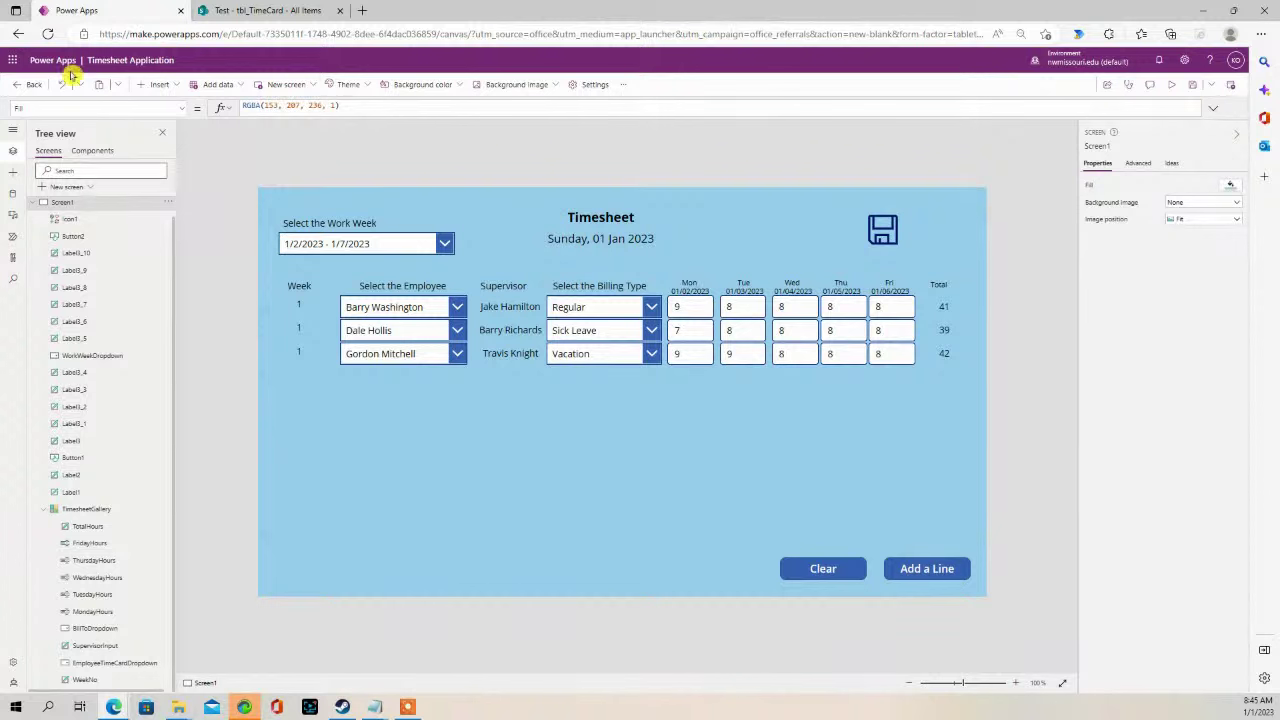
left_click(11, 61)
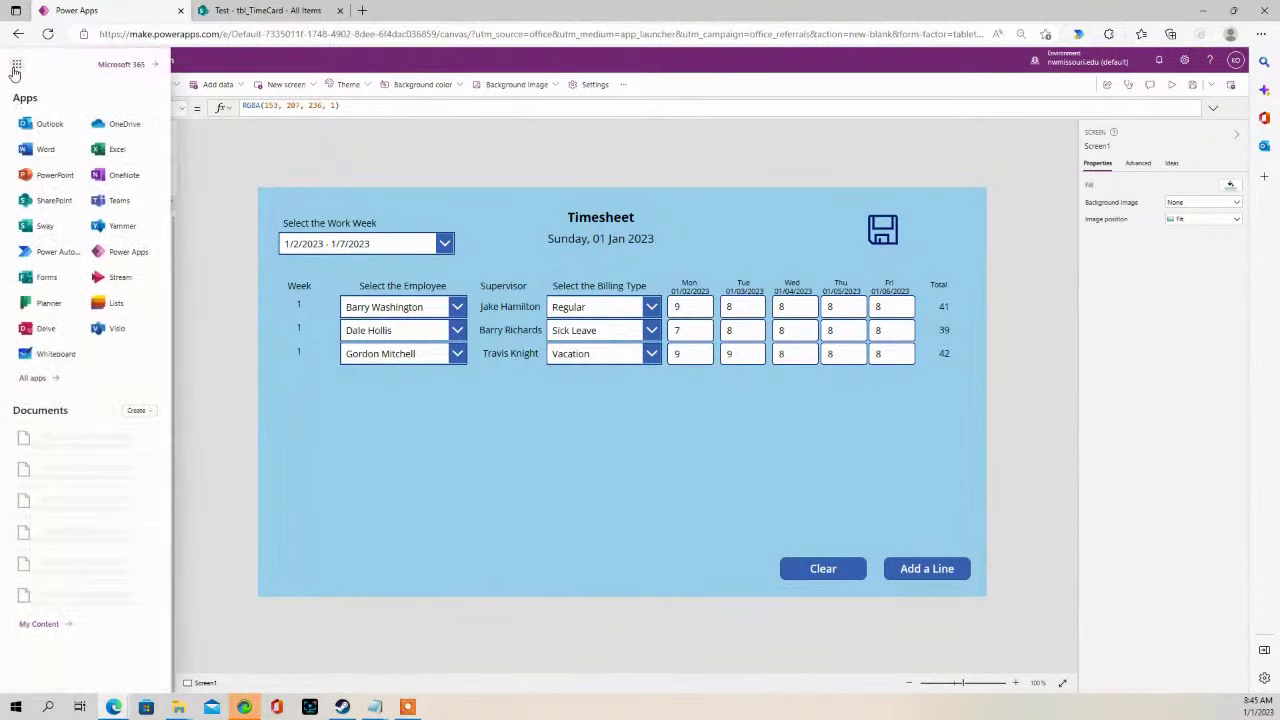
left_click(36, 262)
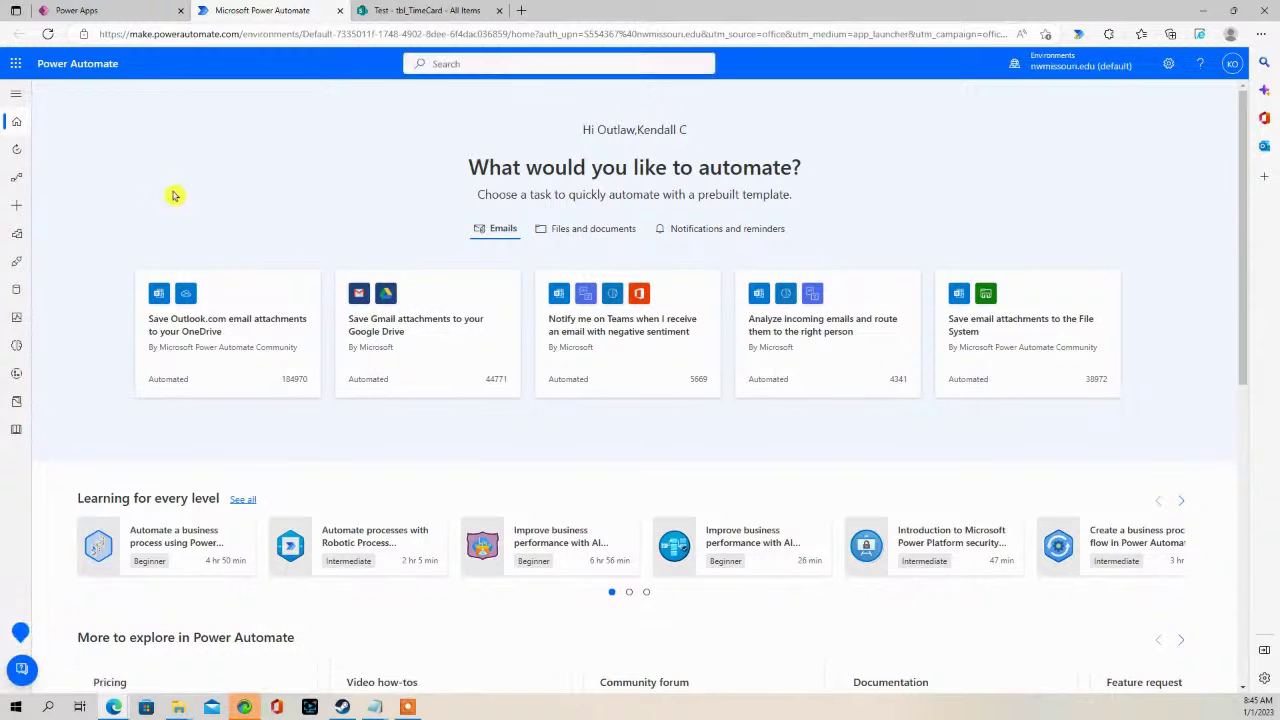
- Start a new instant cloud flow from Power Automate's Create page
scroll(200, 206, "down", 3)
scroll(170, 205, "up", 3)
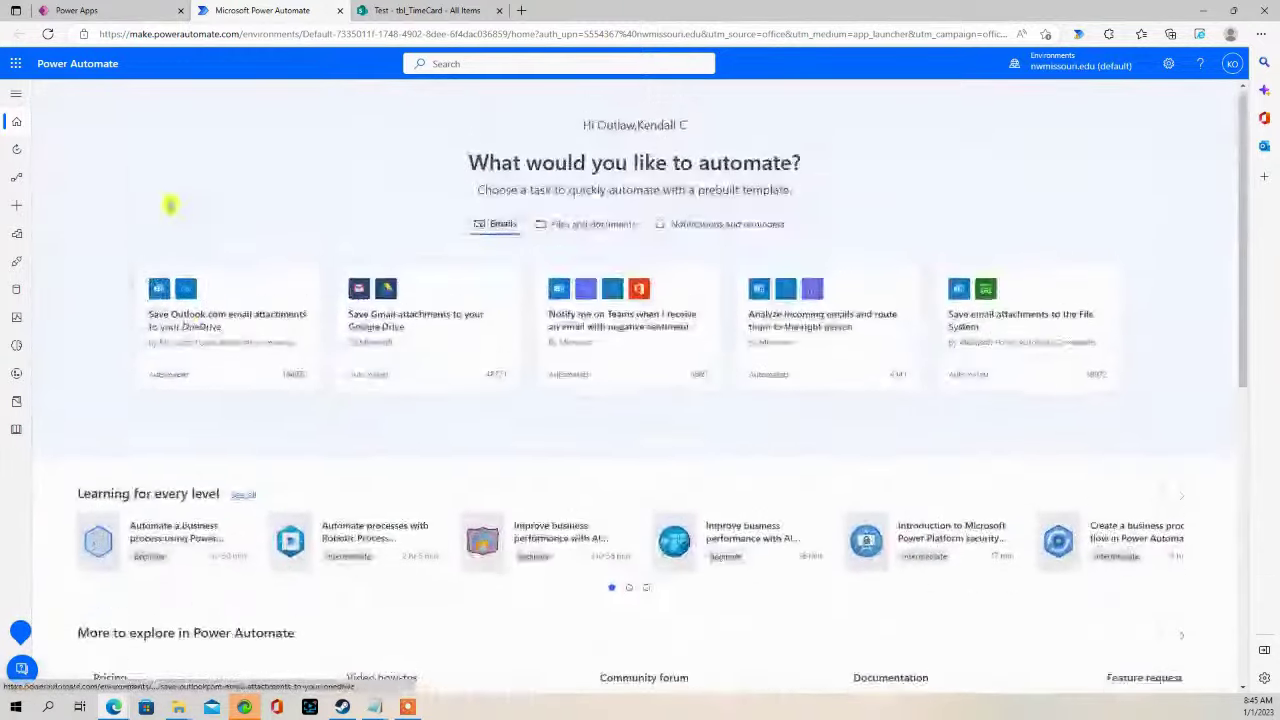
left_click(16, 93)
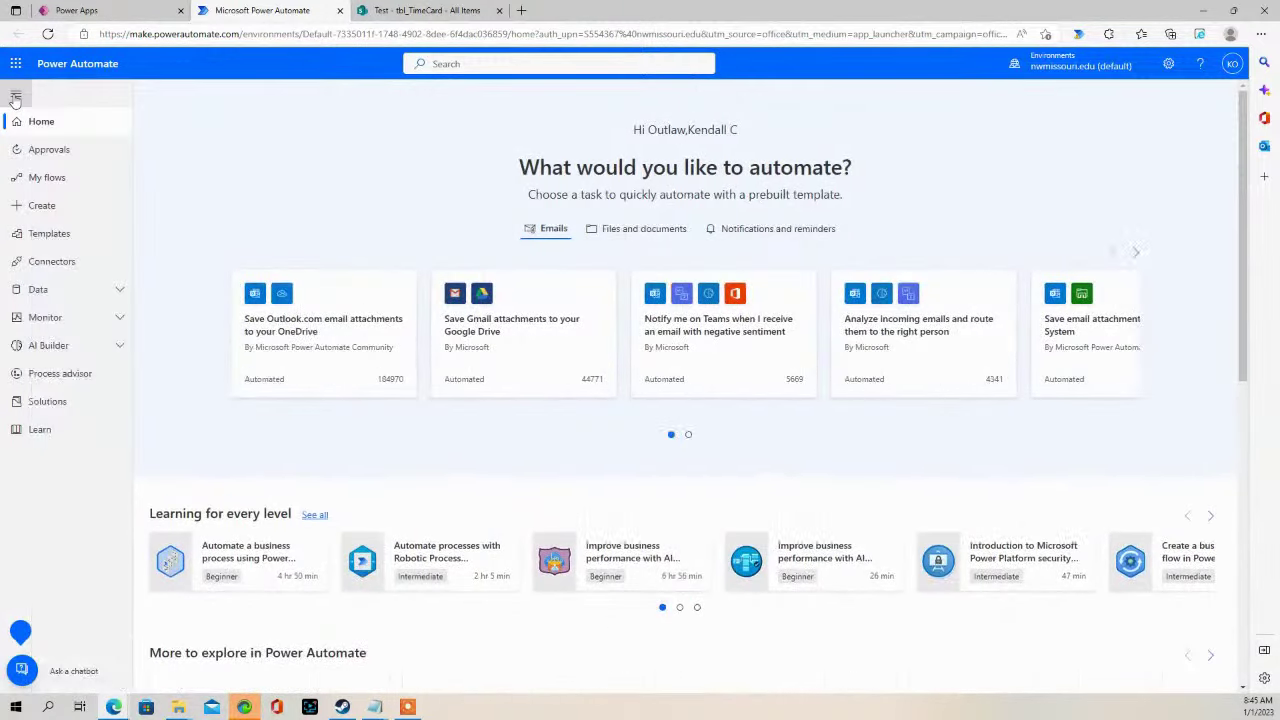
left_click(40, 206)
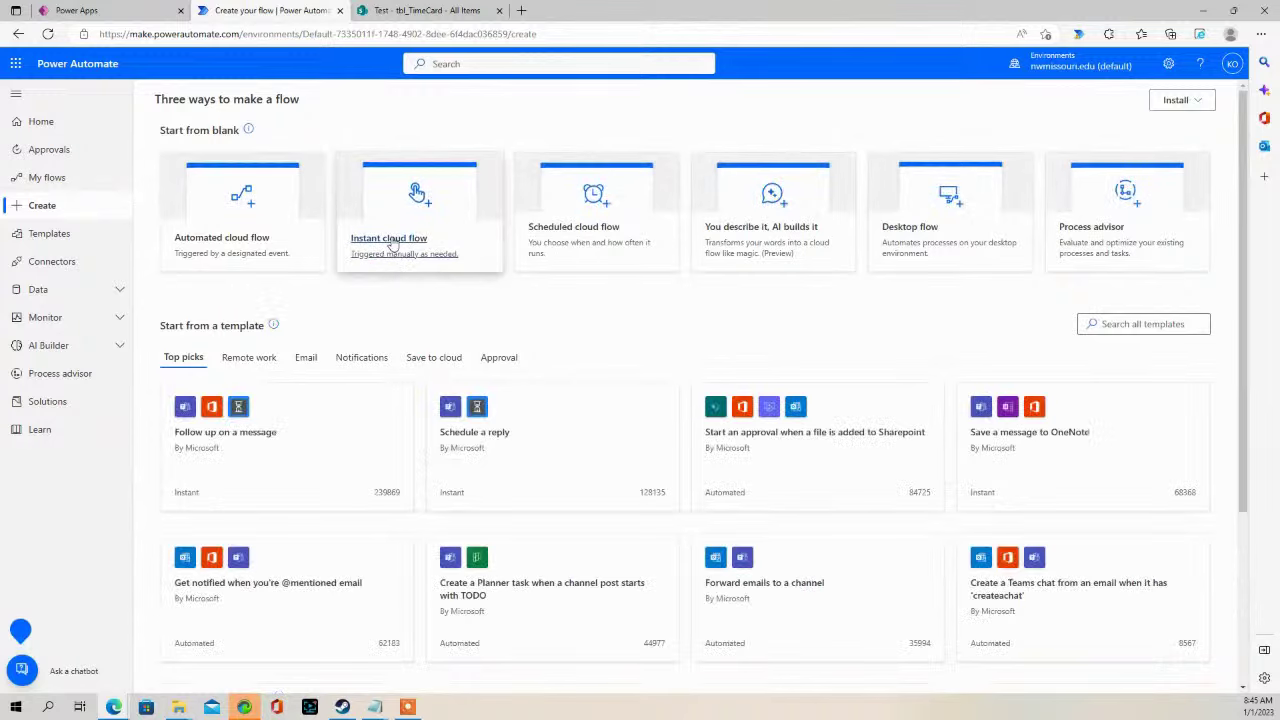
left_click(390, 247)
- Create the TimesheetExport flow with a PowerApps trigger, then choose Delete on that trigger
left_click(679, 249)
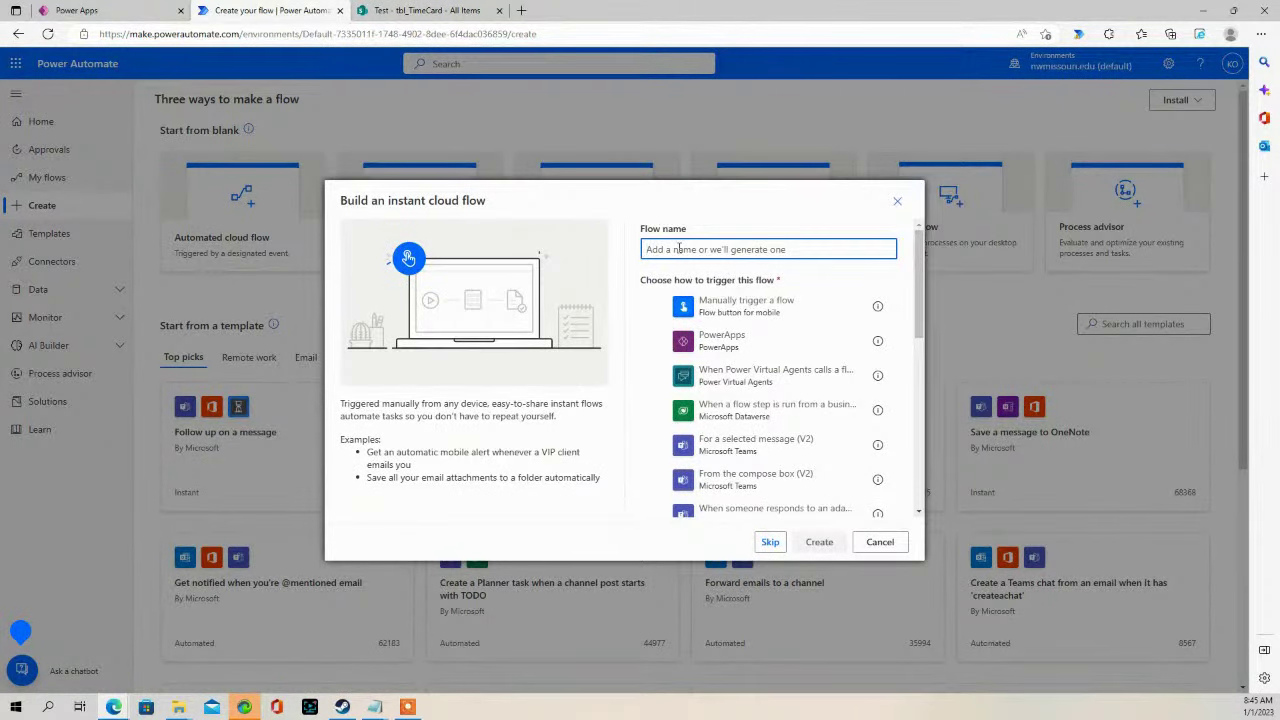
type("TimesheetExport")
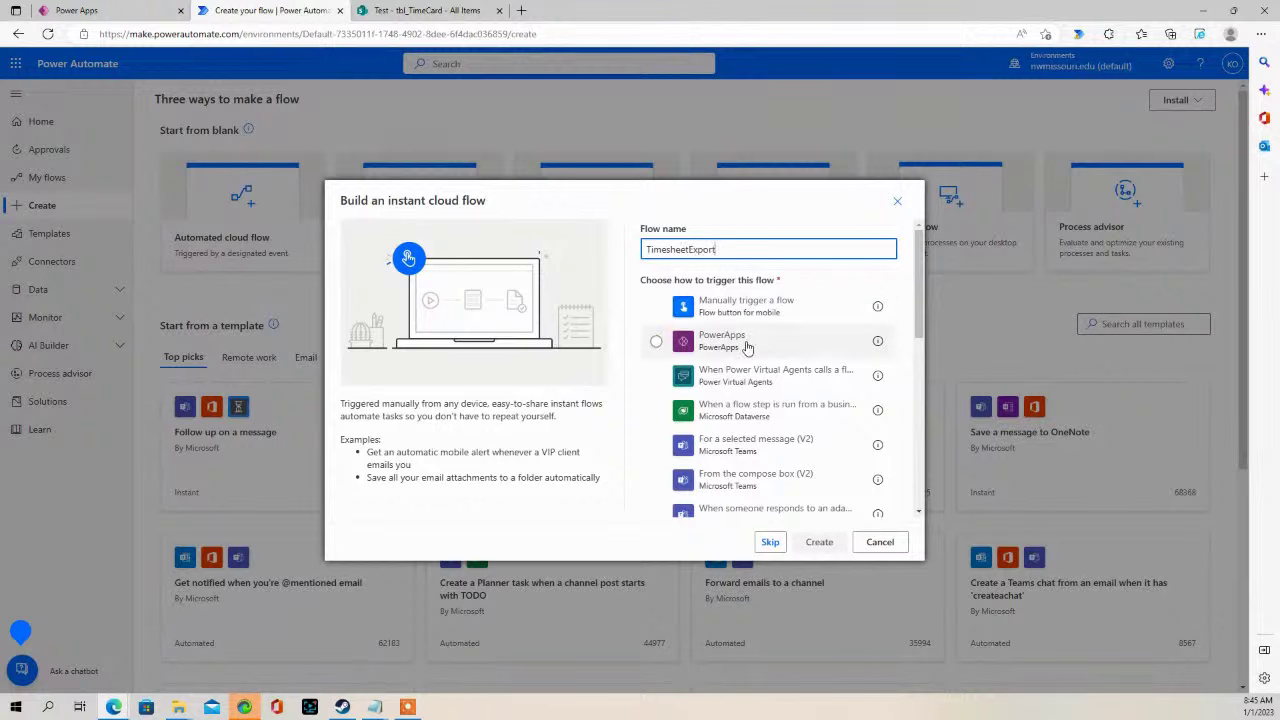
left_click(724, 343)
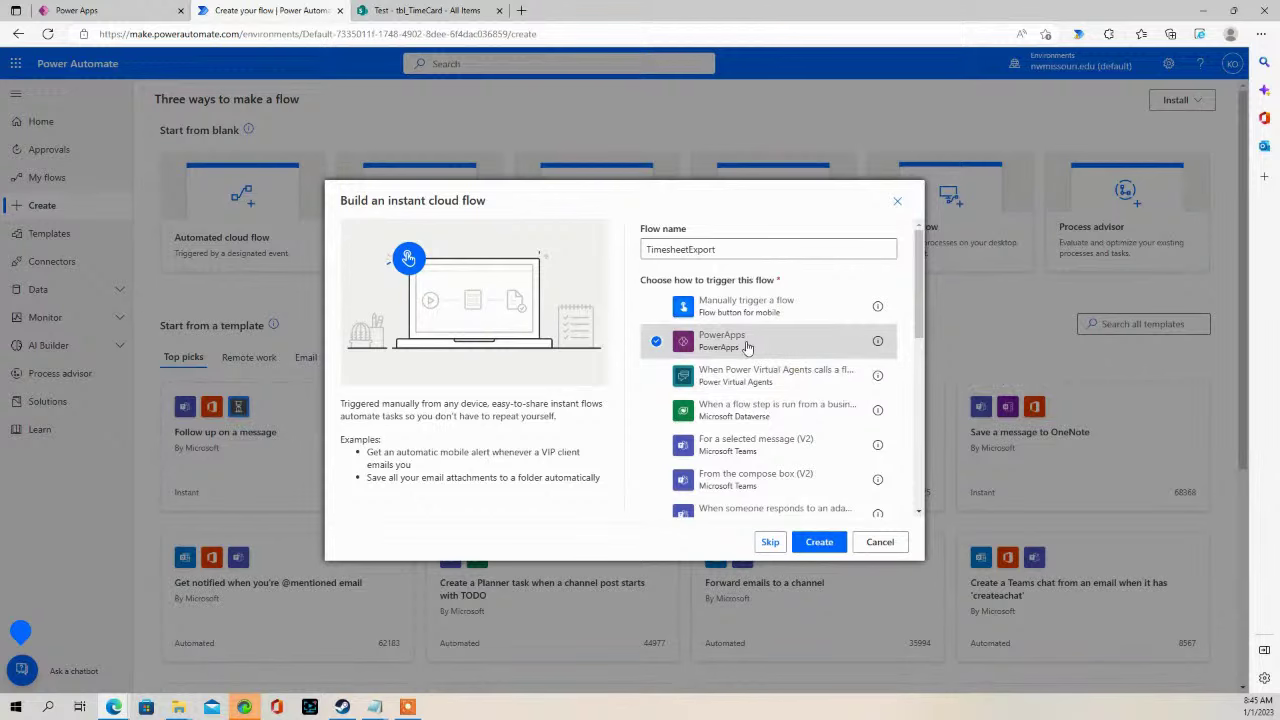
left_click(824, 542)
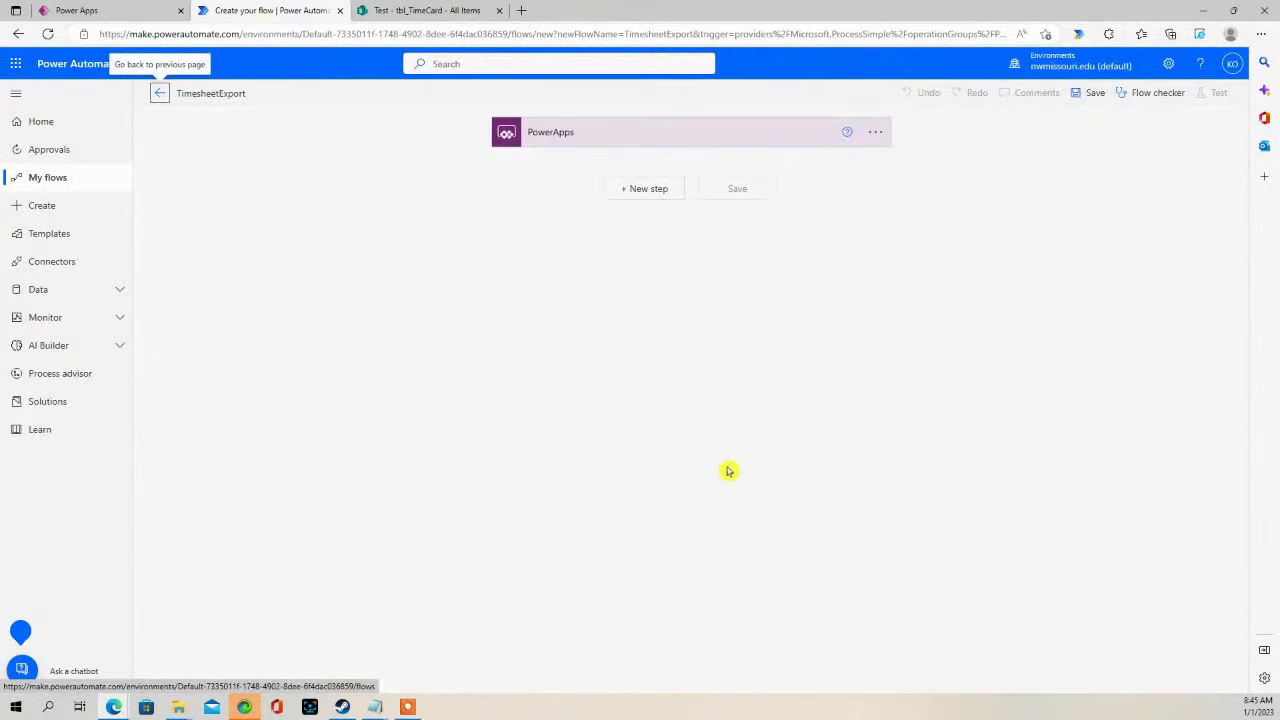
left_click(877, 133)
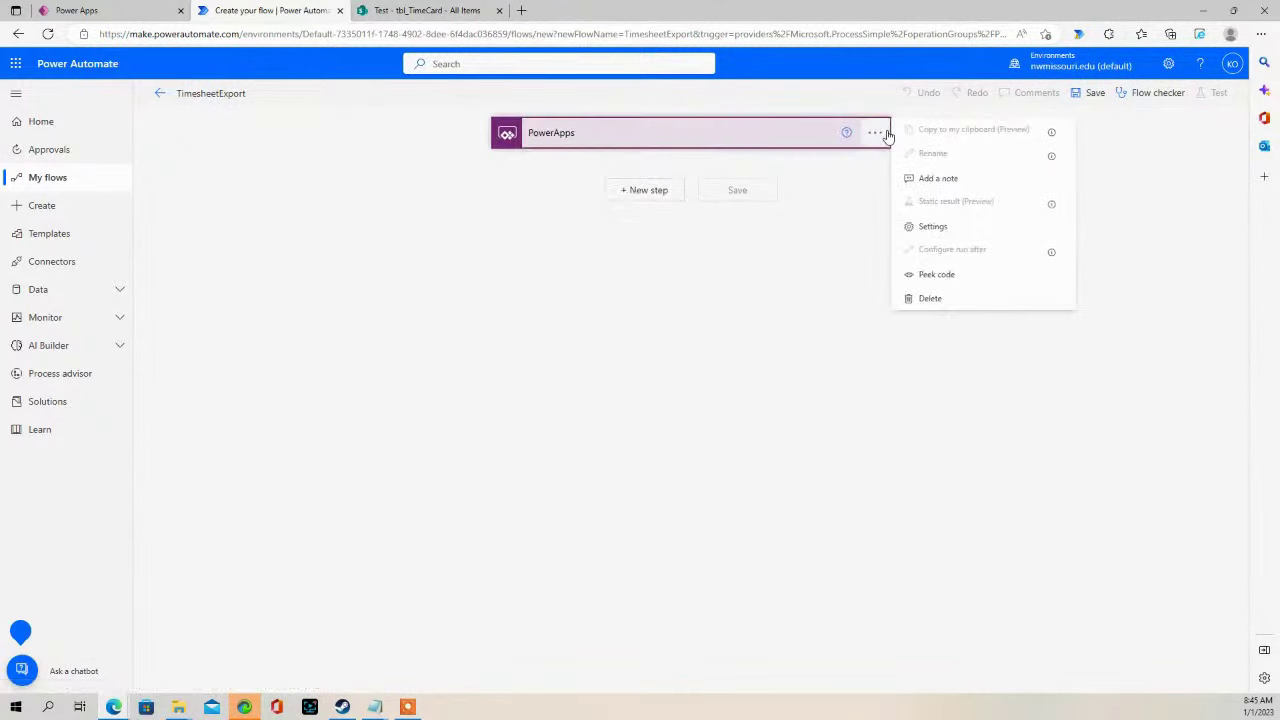
left_click(932, 300)
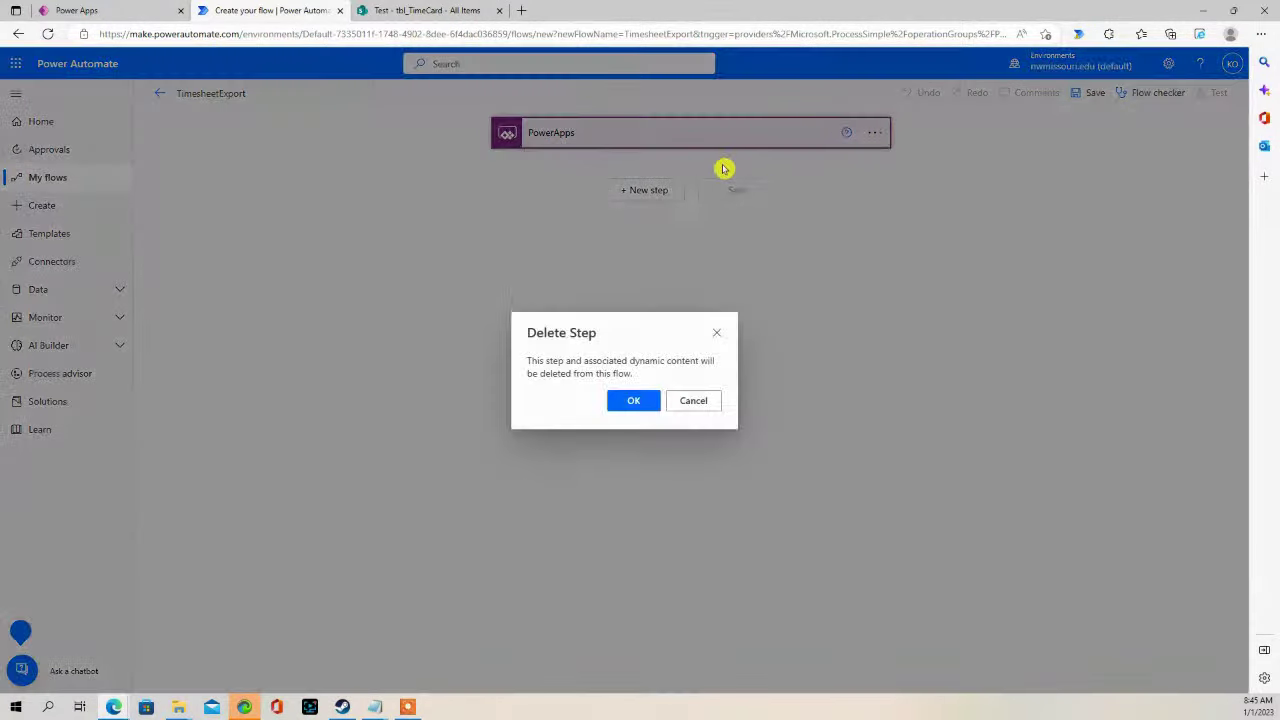
- Confirm deleting the old trigger and use PowerApps (V2) as the flow's trigger
left_click(636, 400)
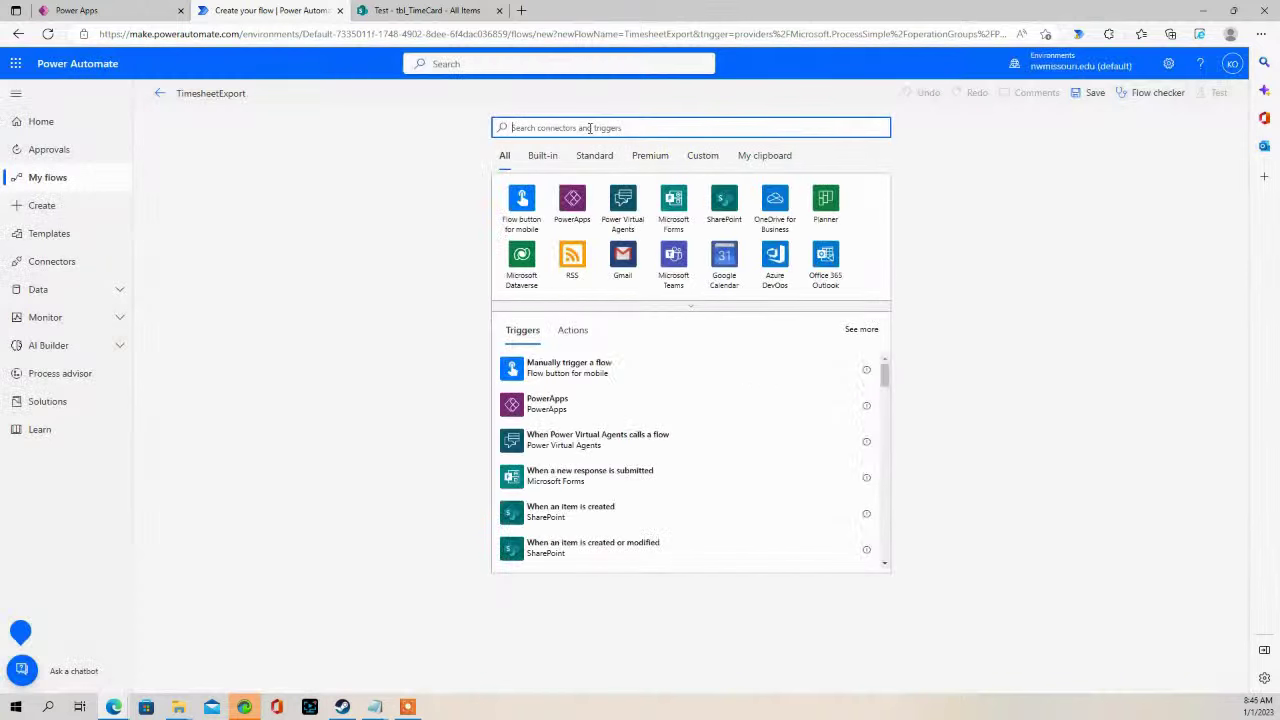
left_click(568, 200)
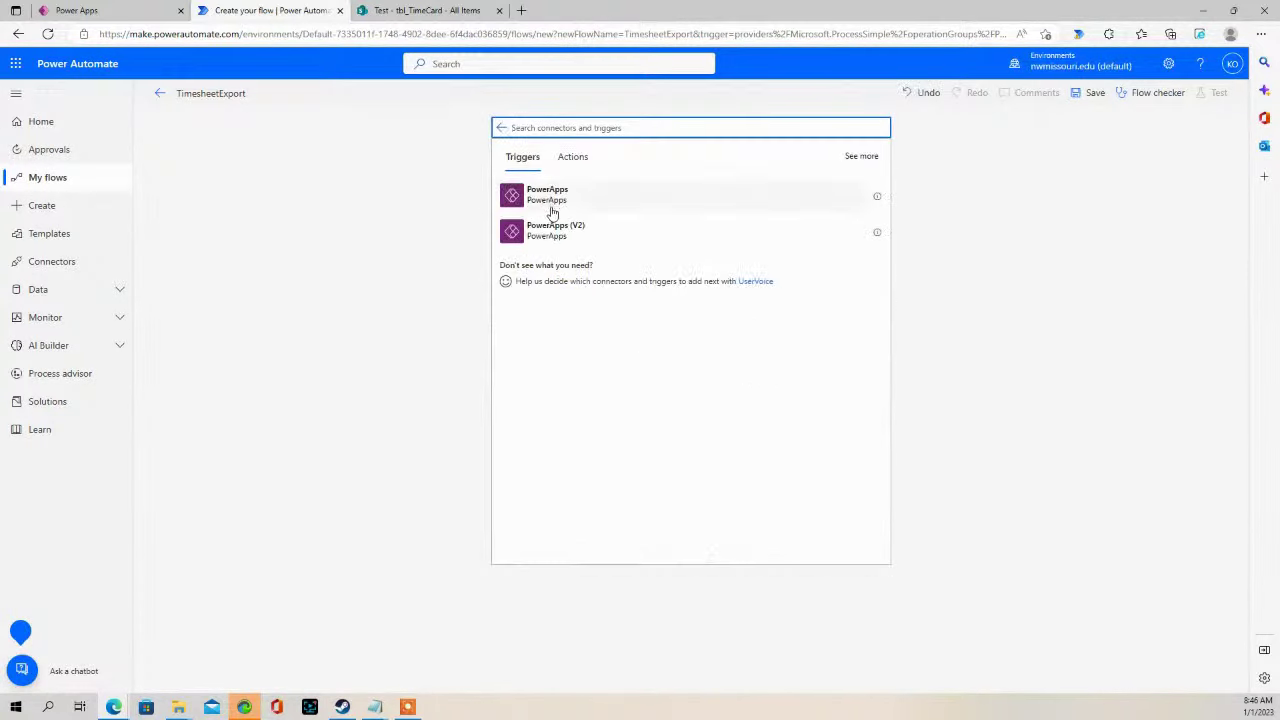
left_click(547, 238)
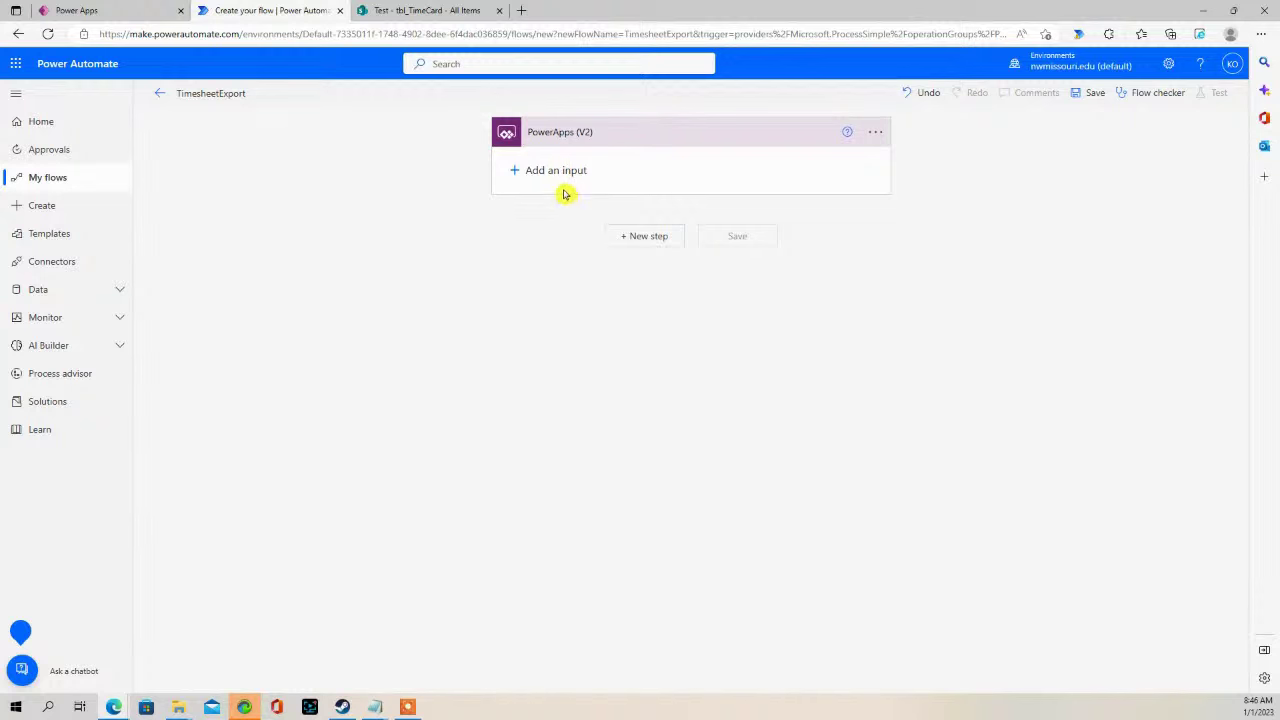
- Add a SharePoint Get items step reading the tbl_TimeCard list on the Test site
left_click(652, 238)
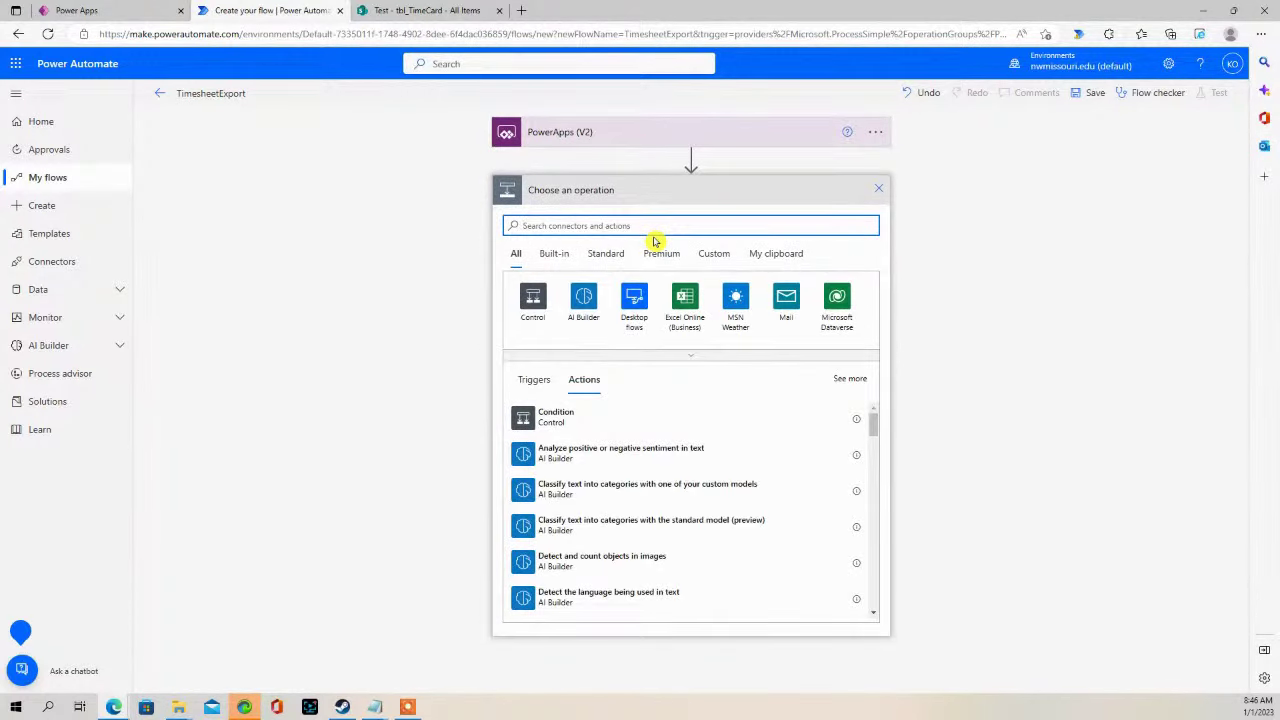
type("get items")
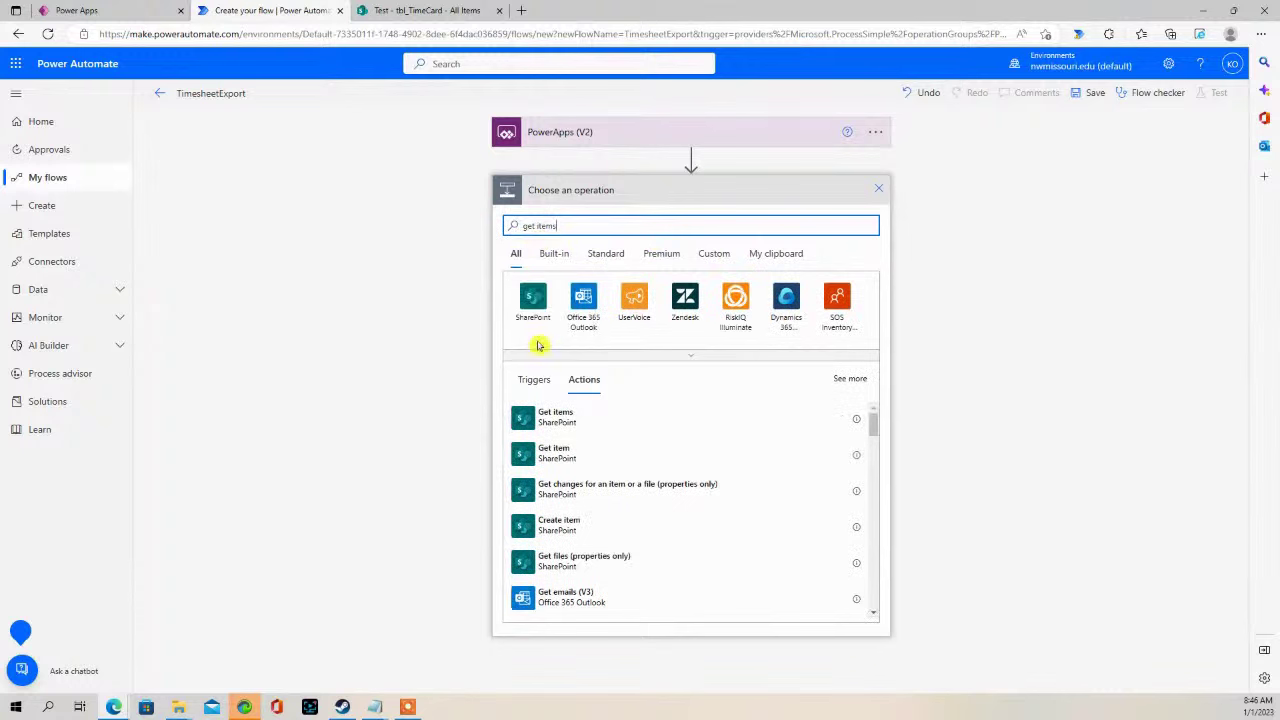
left_click(556, 416)
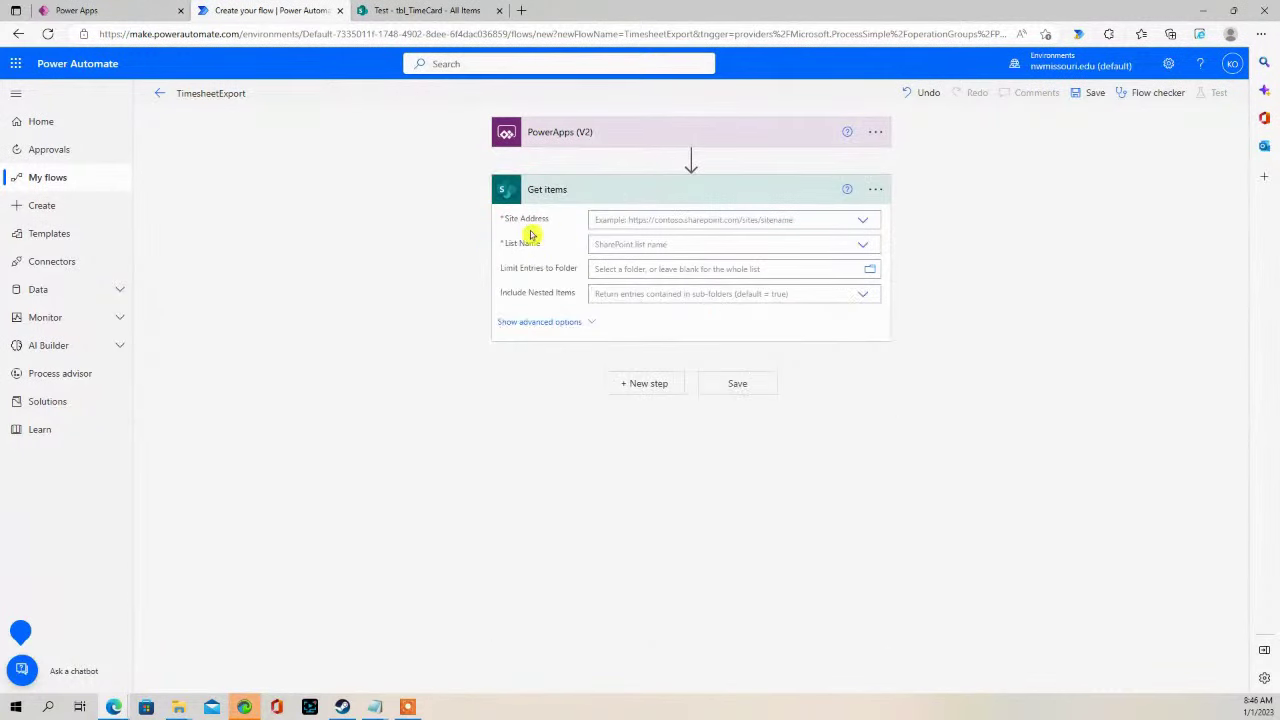
left_click(865, 219)
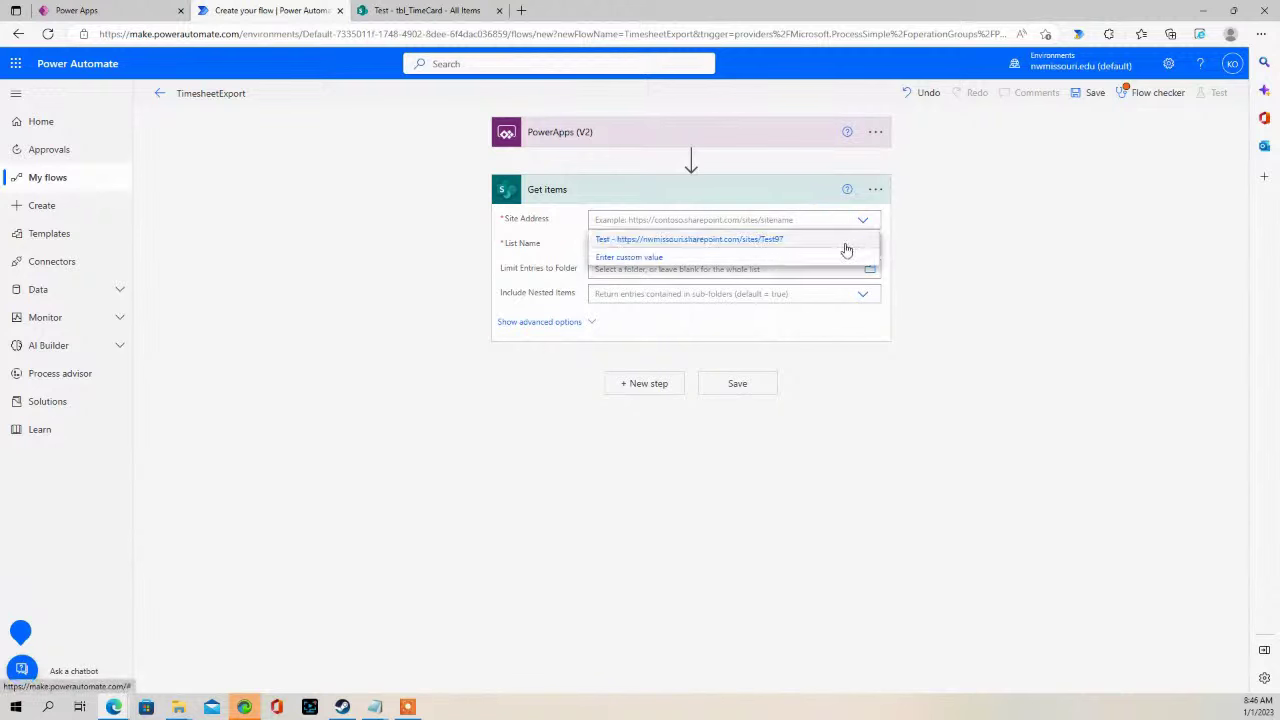
left_click(727, 241)
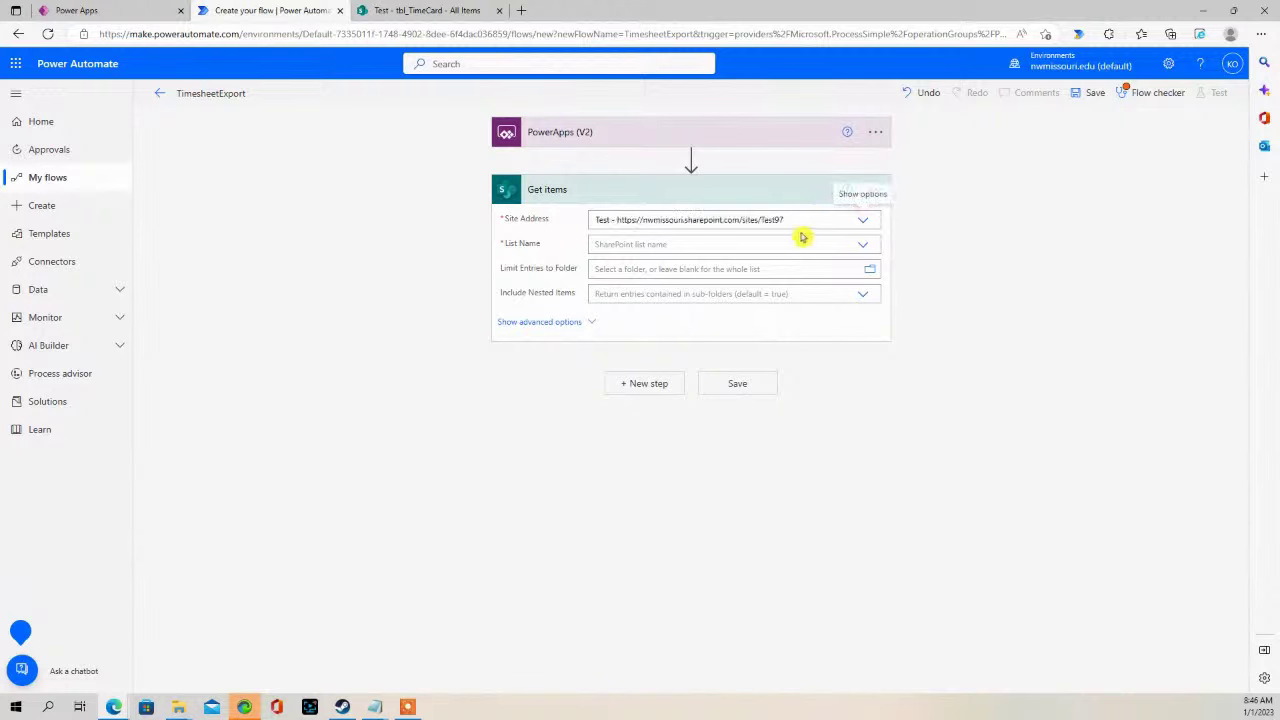
left_click(872, 249)
left_click_drag(874, 298, 877, 400)
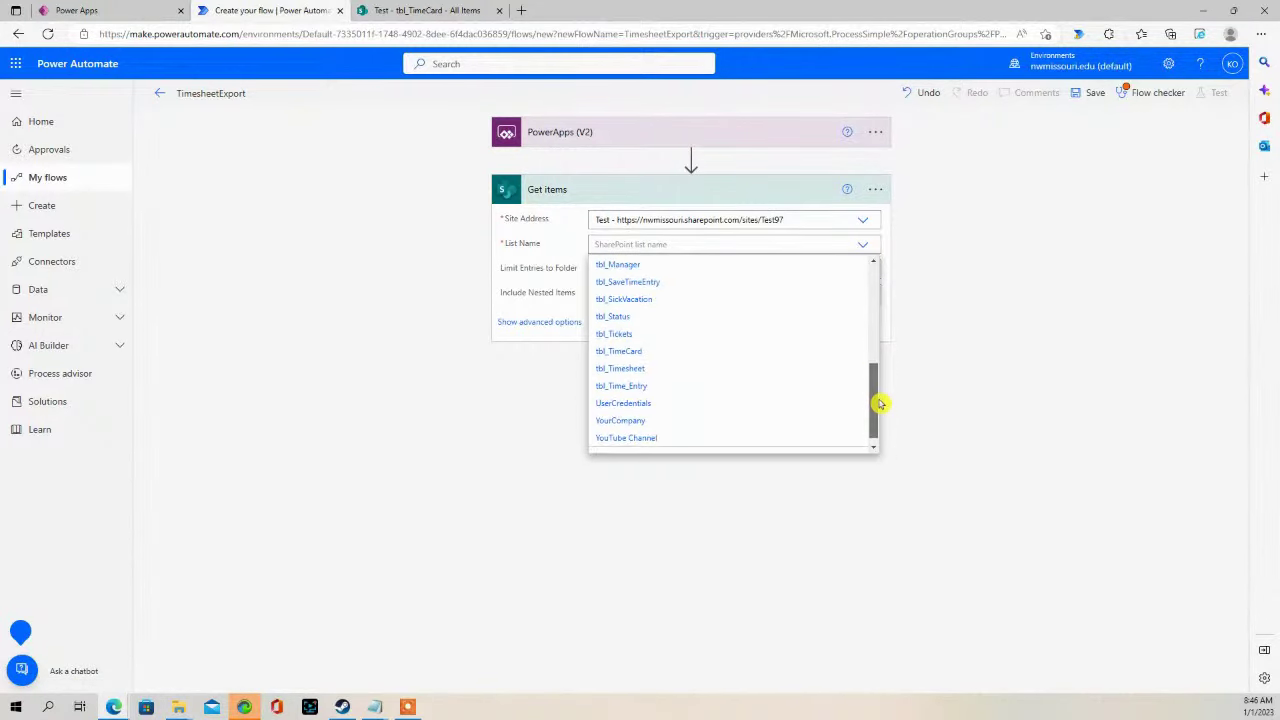
left_click(622, 355)
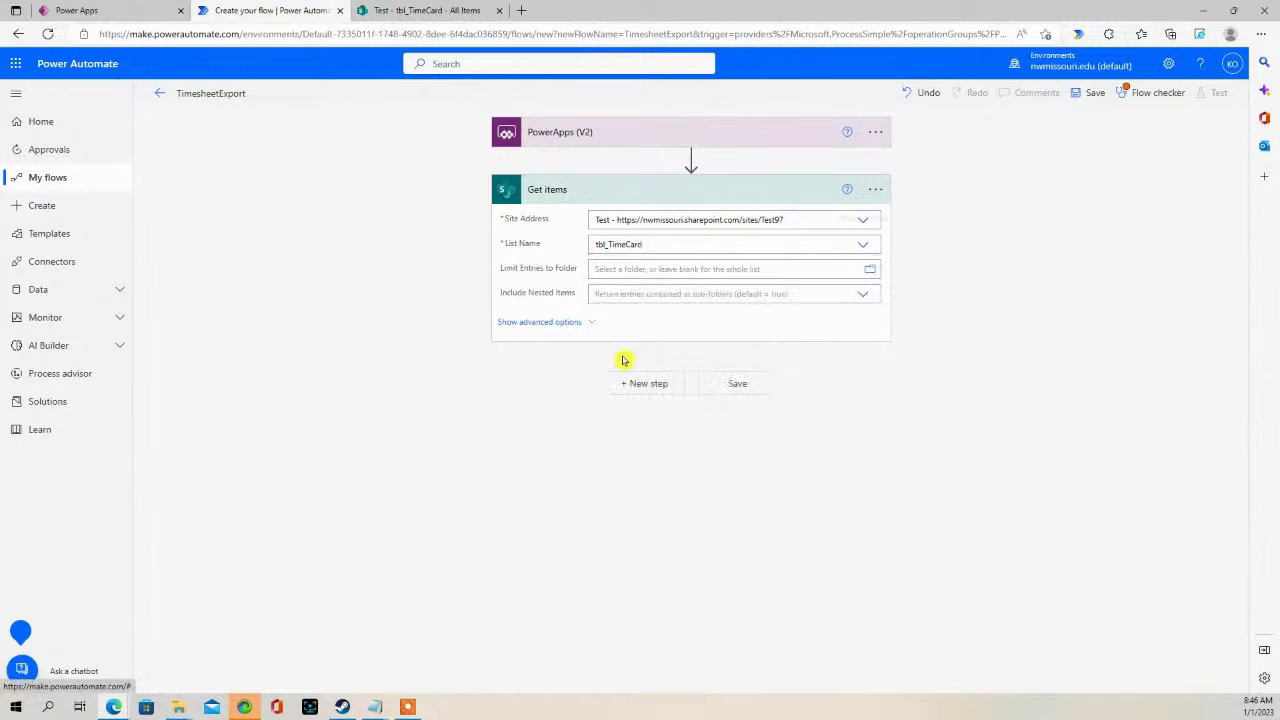
left_click(414, 11)
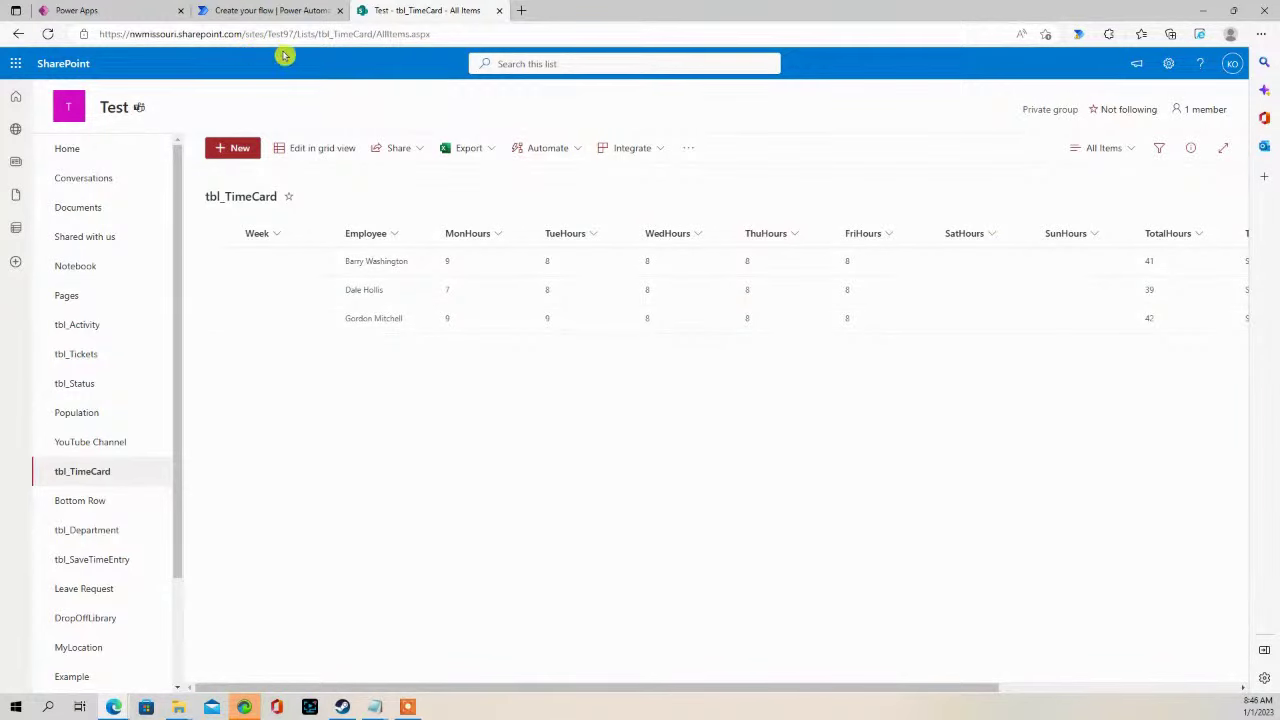
left_click(234, 14)
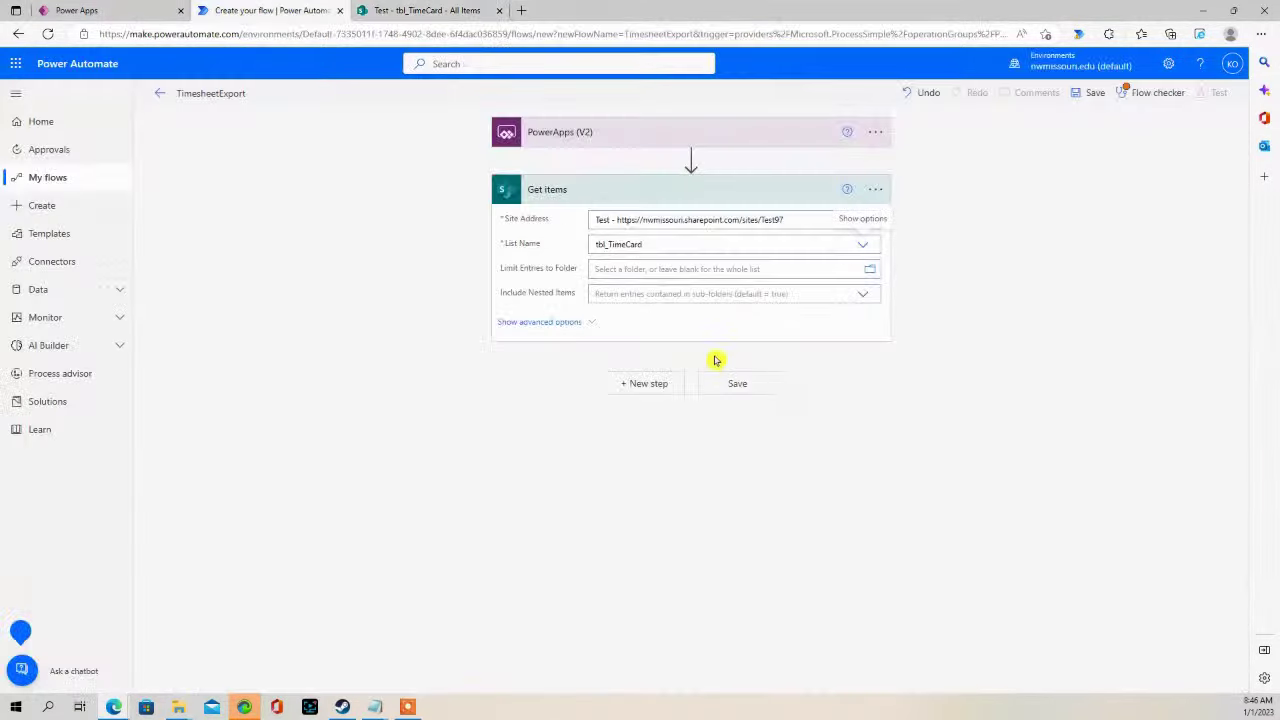
- Add a Create CSV table step using Get items' value as source, showing advanced options
left_click(649, 383)
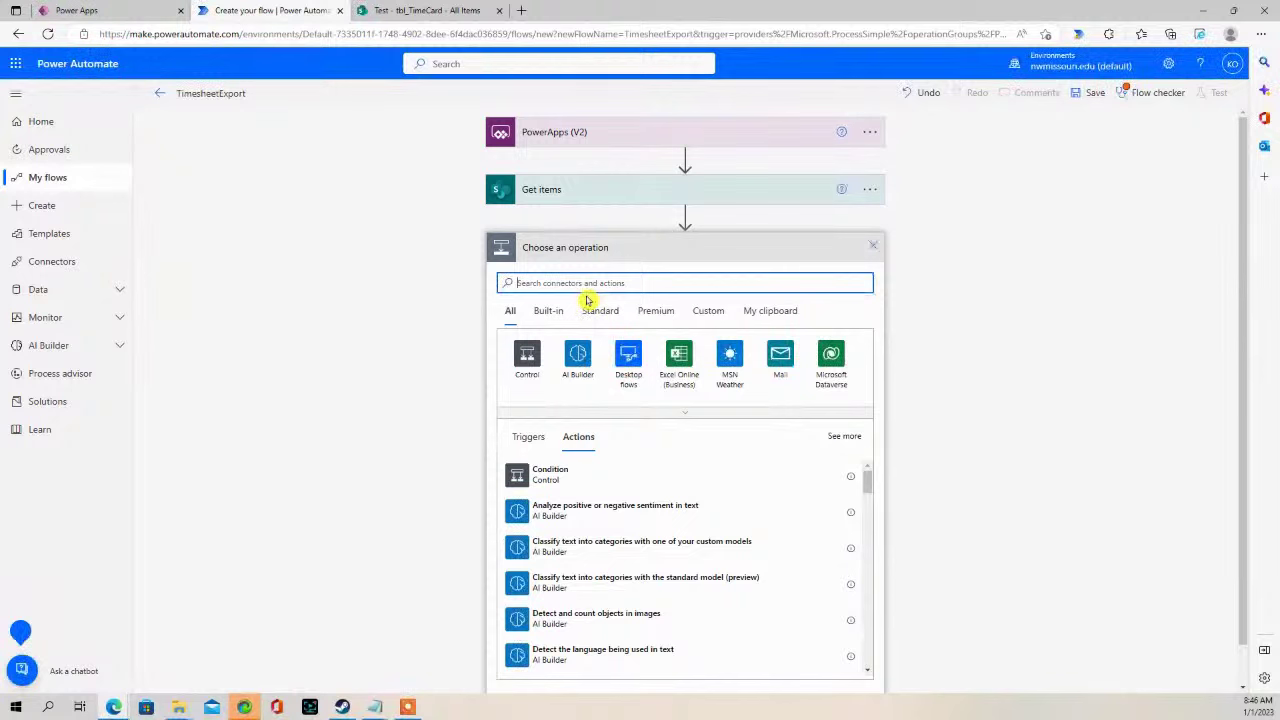
type("create")
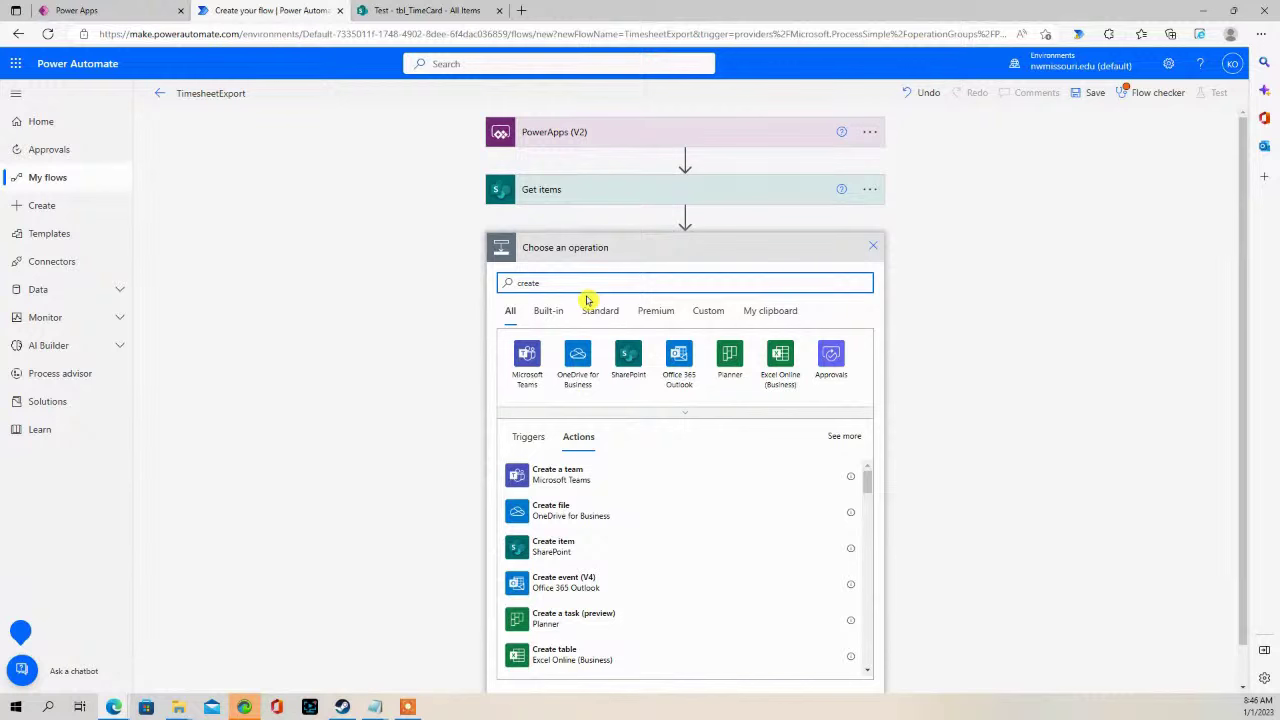
type(" a csv")
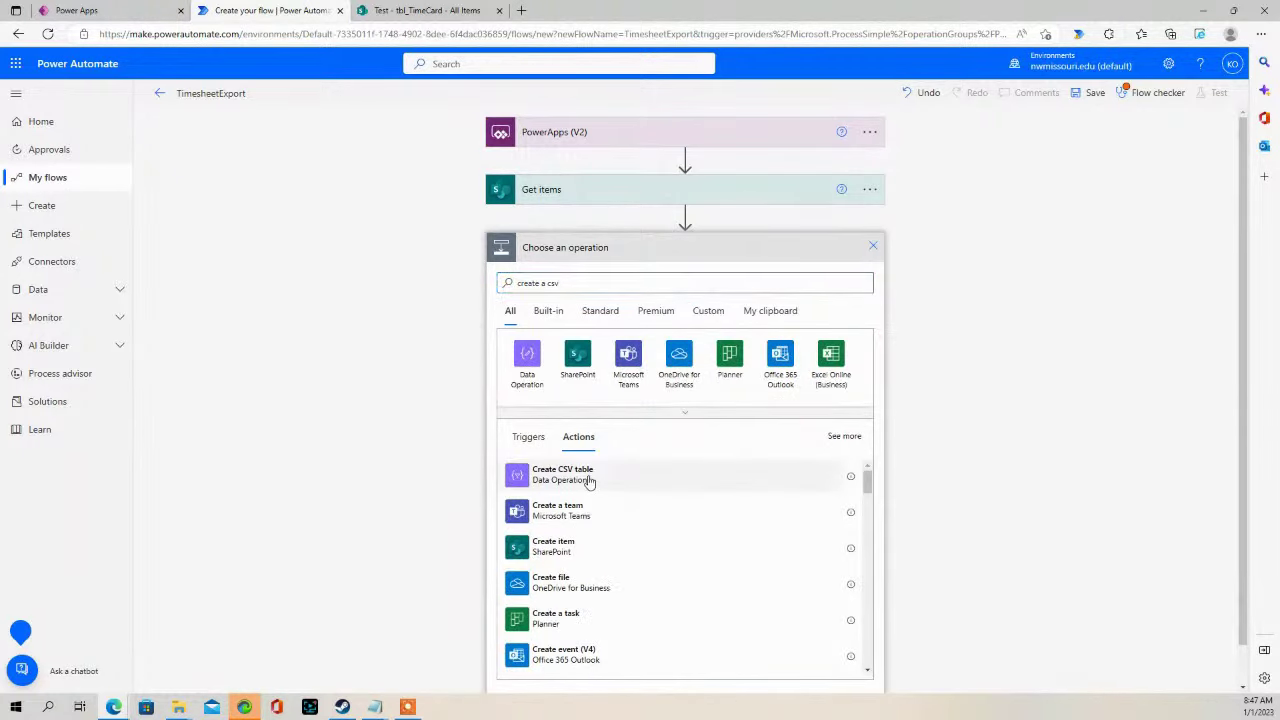
left_click(590, 476)
left_click(679, 282)
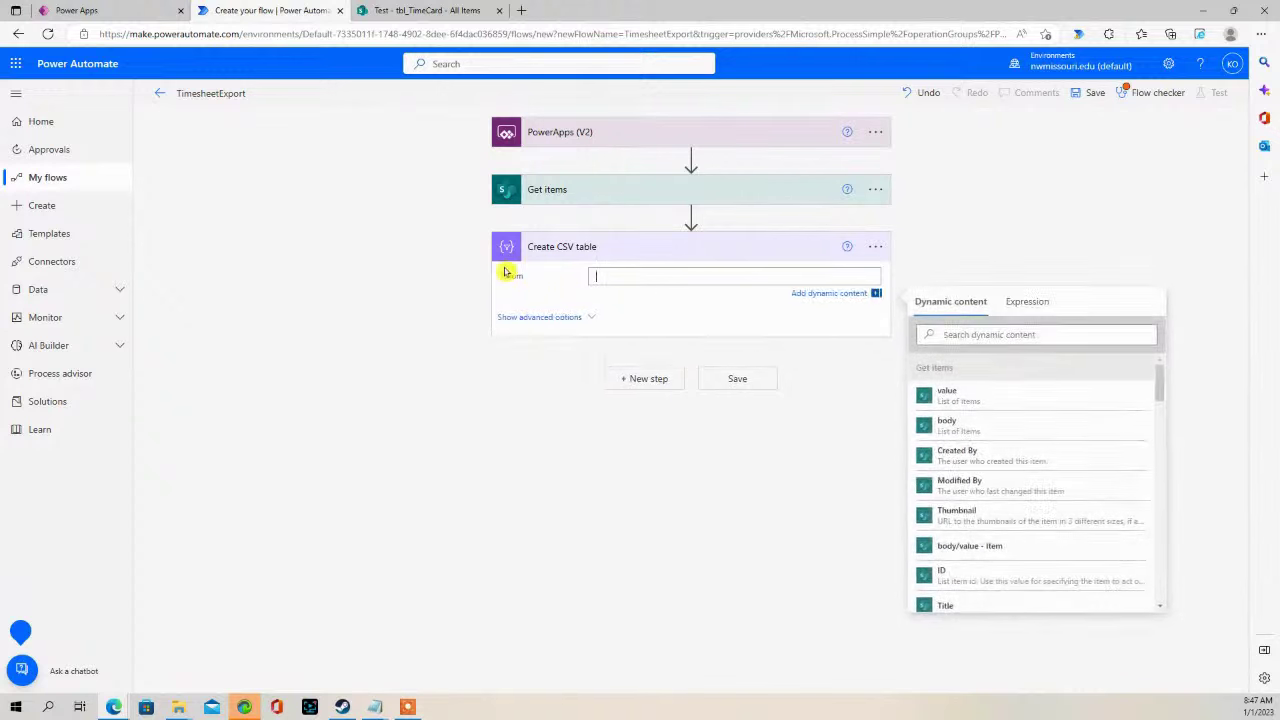
left_click(986, 402)
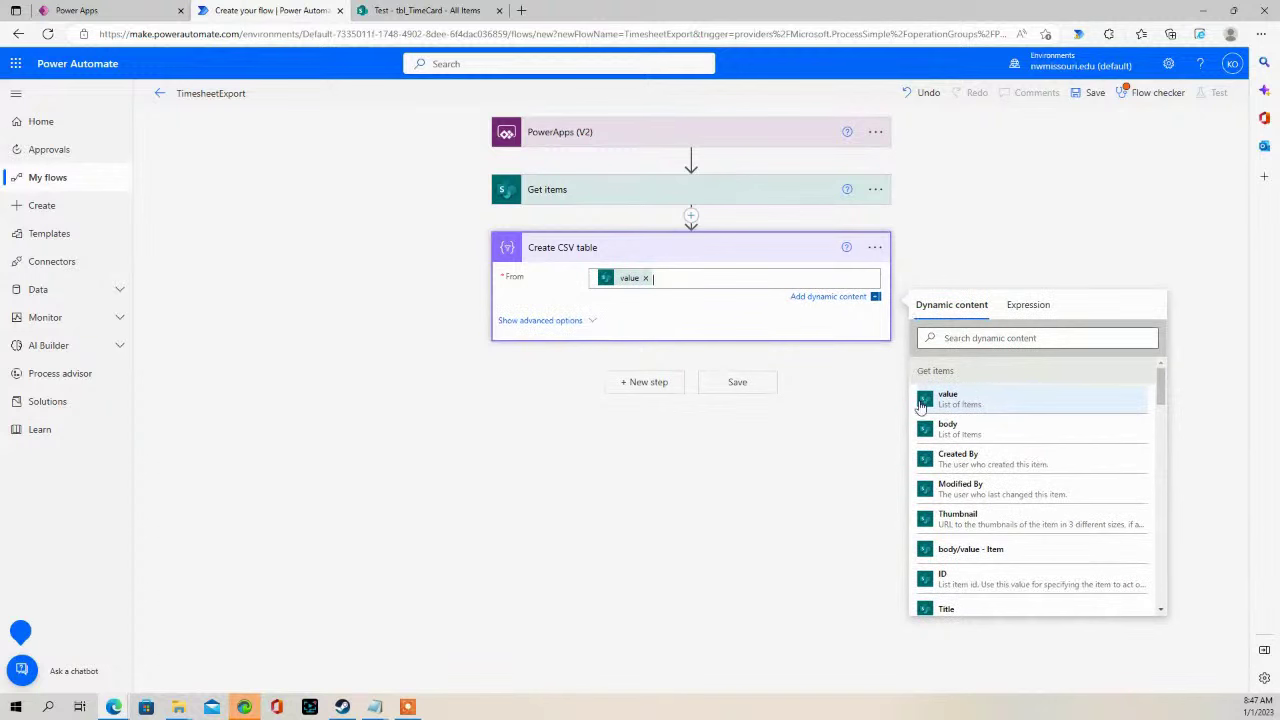
left_click(858, 413)
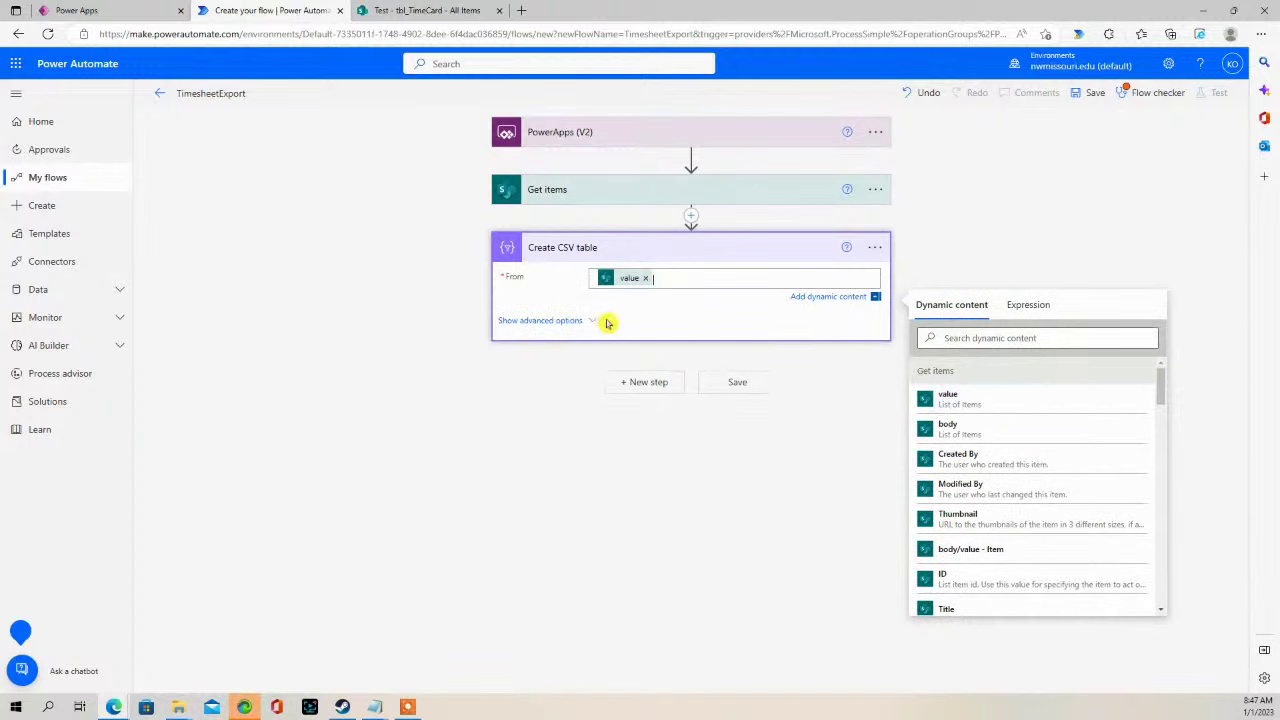
left_click(541, 320)
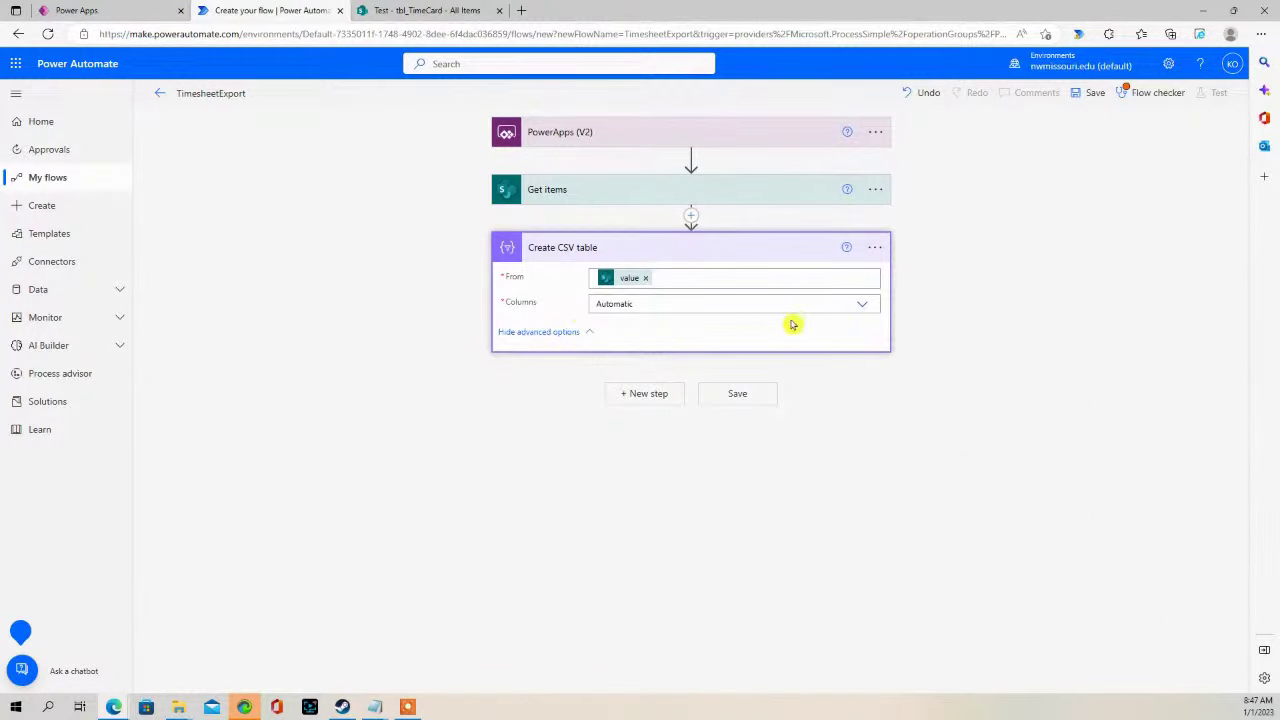
- Switch the CSV columns to Custom and map an Employee header to the Employee field
left_click(861, 305)
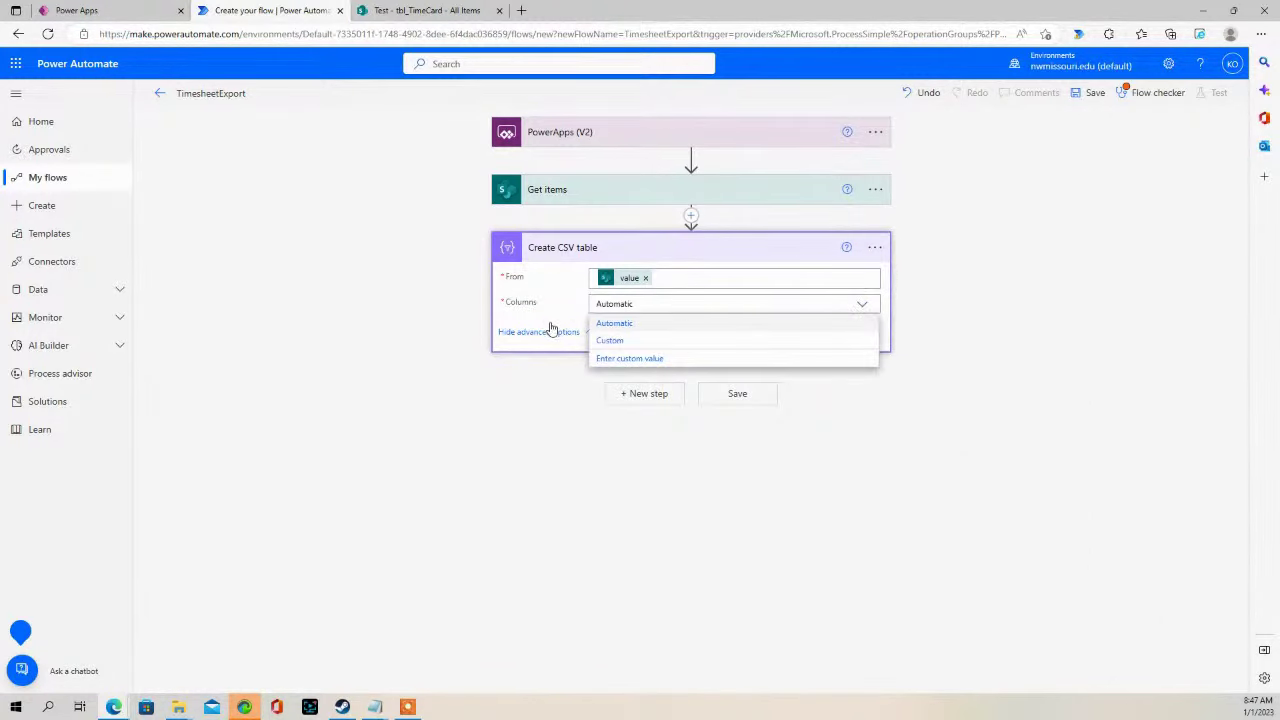
left_click(612, 340)
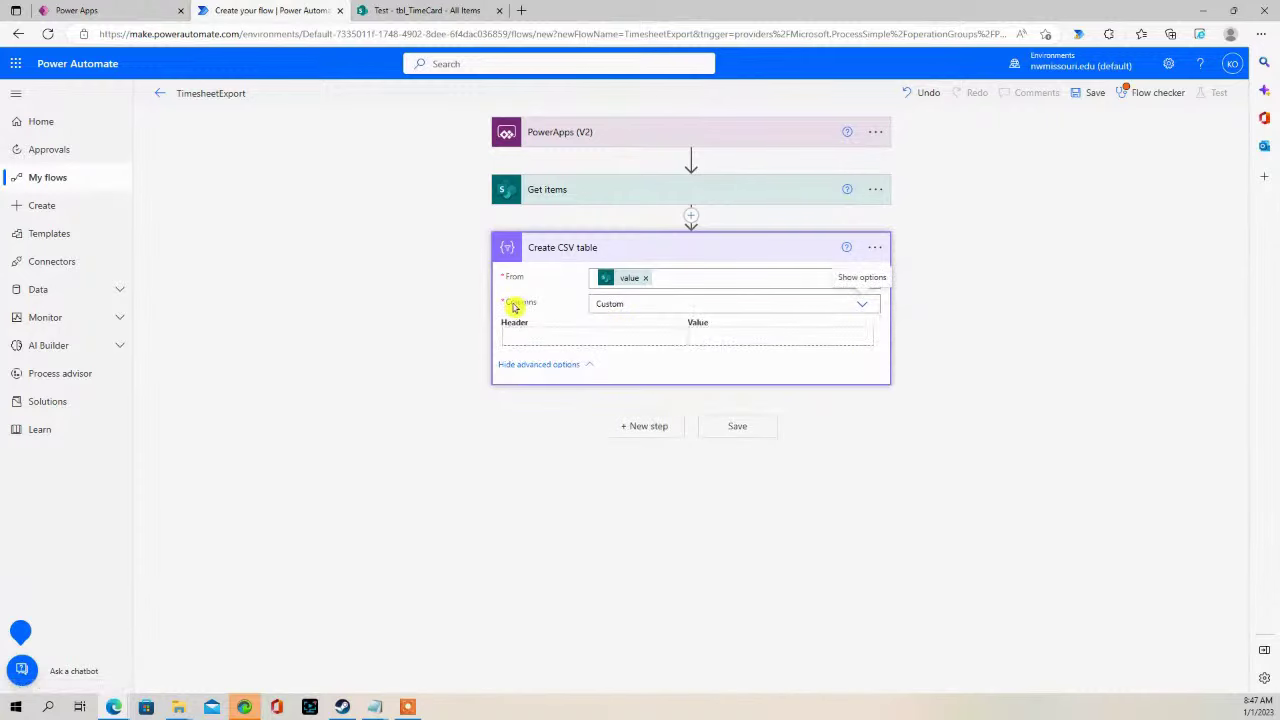
left_click(514, 338)
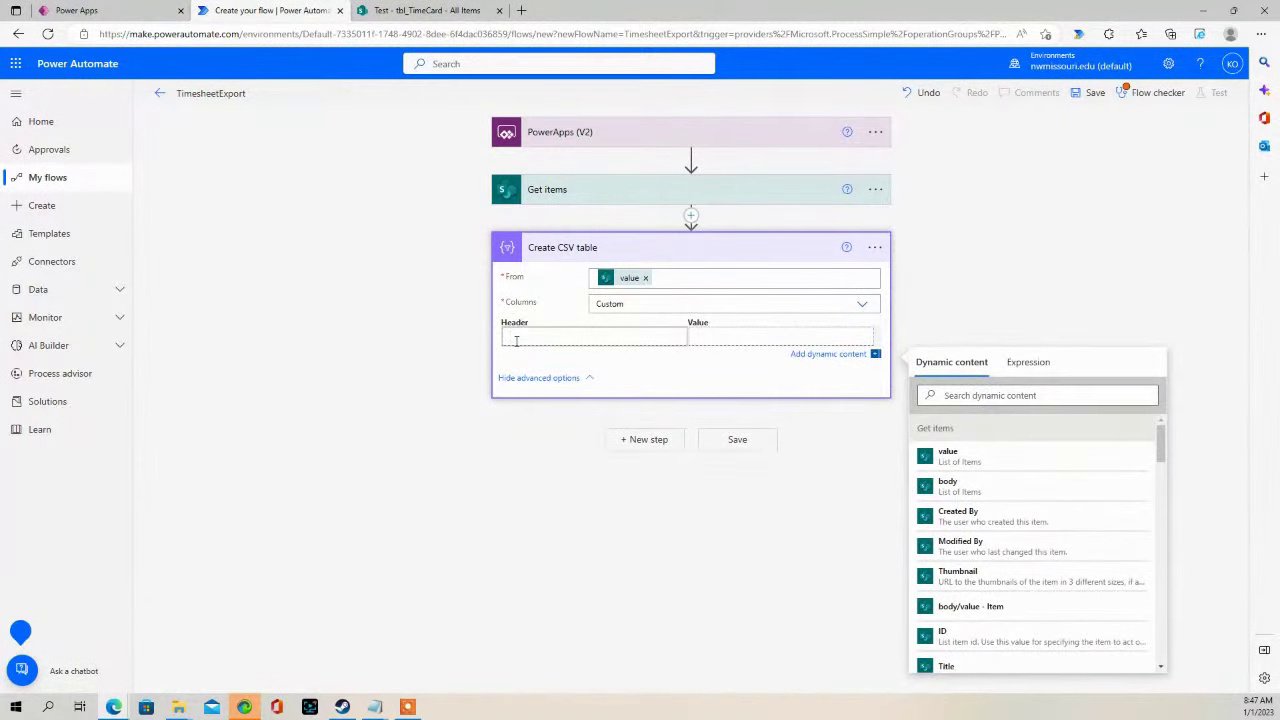
type("Employee")
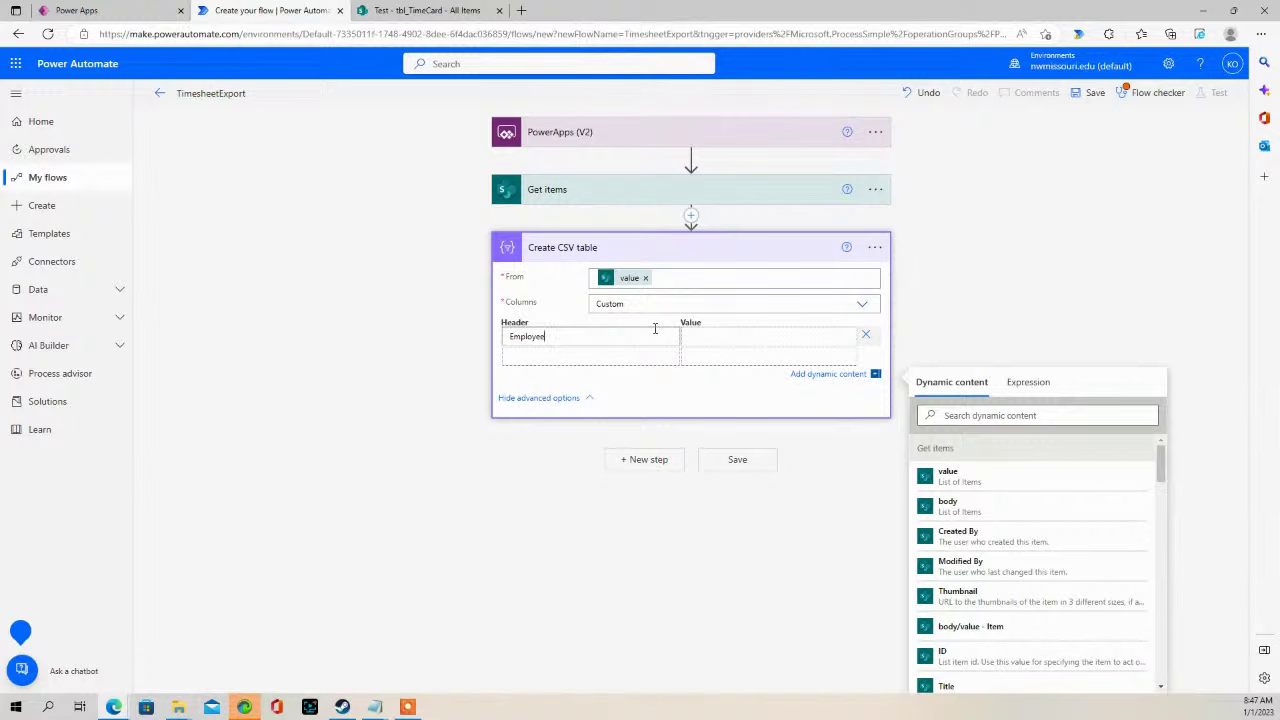
left_click(688, 336)
scroll(1032, 560, "down", 2)
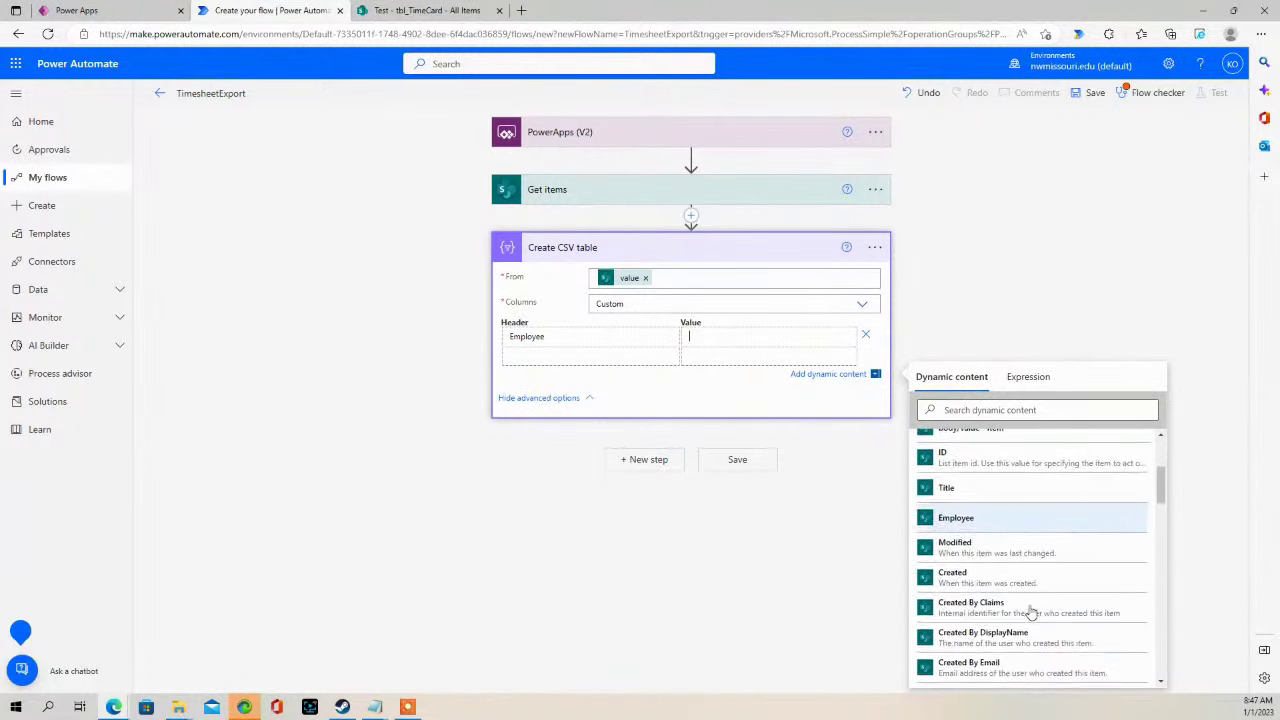
scroll(1032, 612, "down", 8)
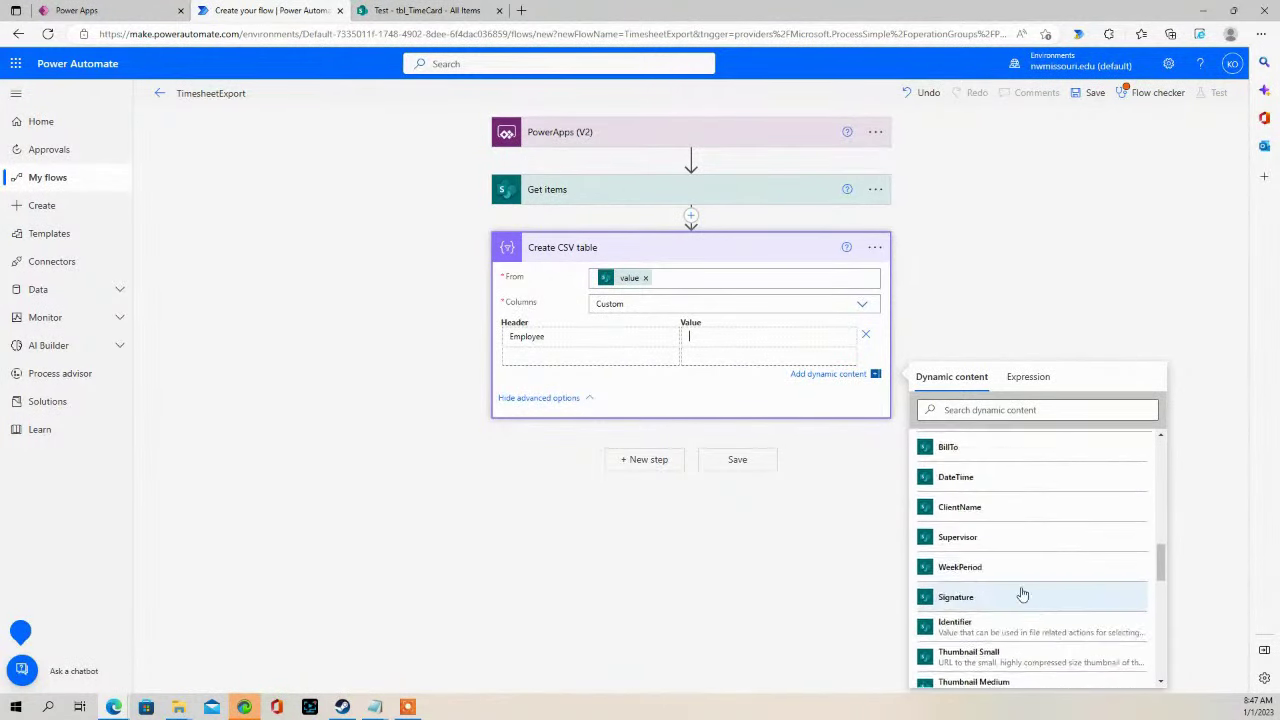
left_click_drag(1158, 551, 1143, 463)
left_click(915, 616)
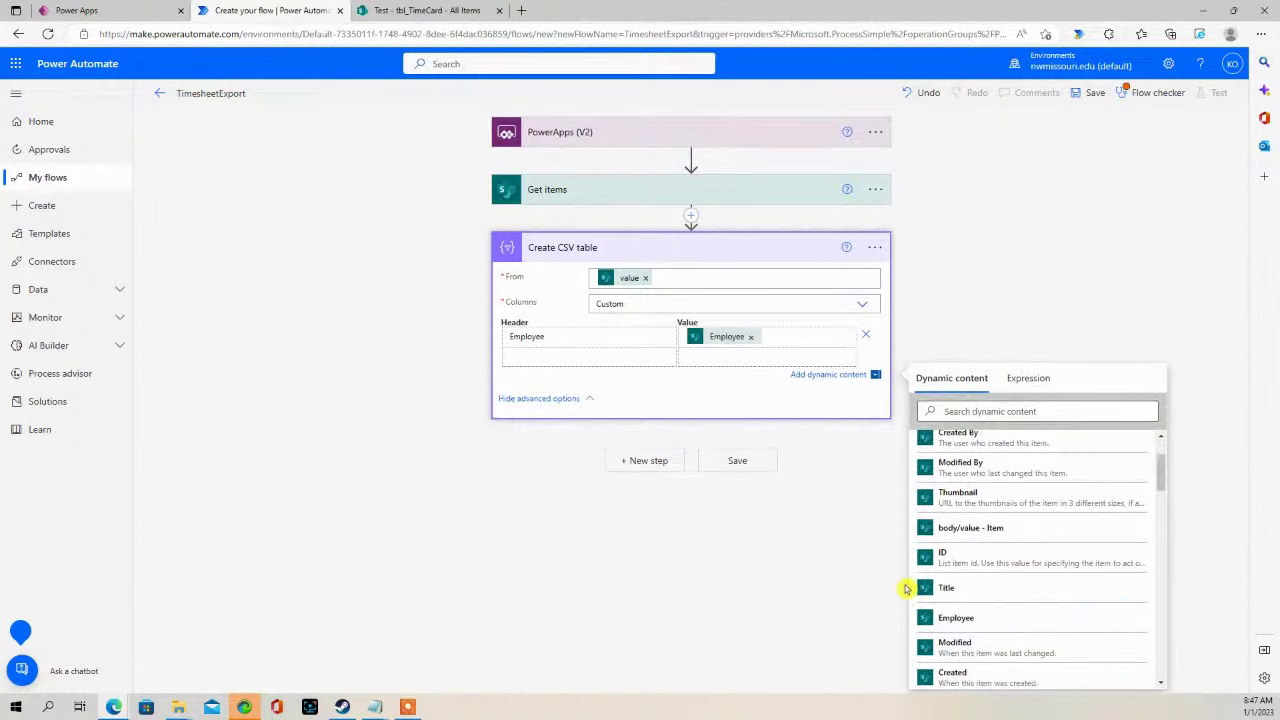
- Try a Super header, compare against the tbl_TimeCard list, then delete it and return to Power Apps
left_click(540, 359)
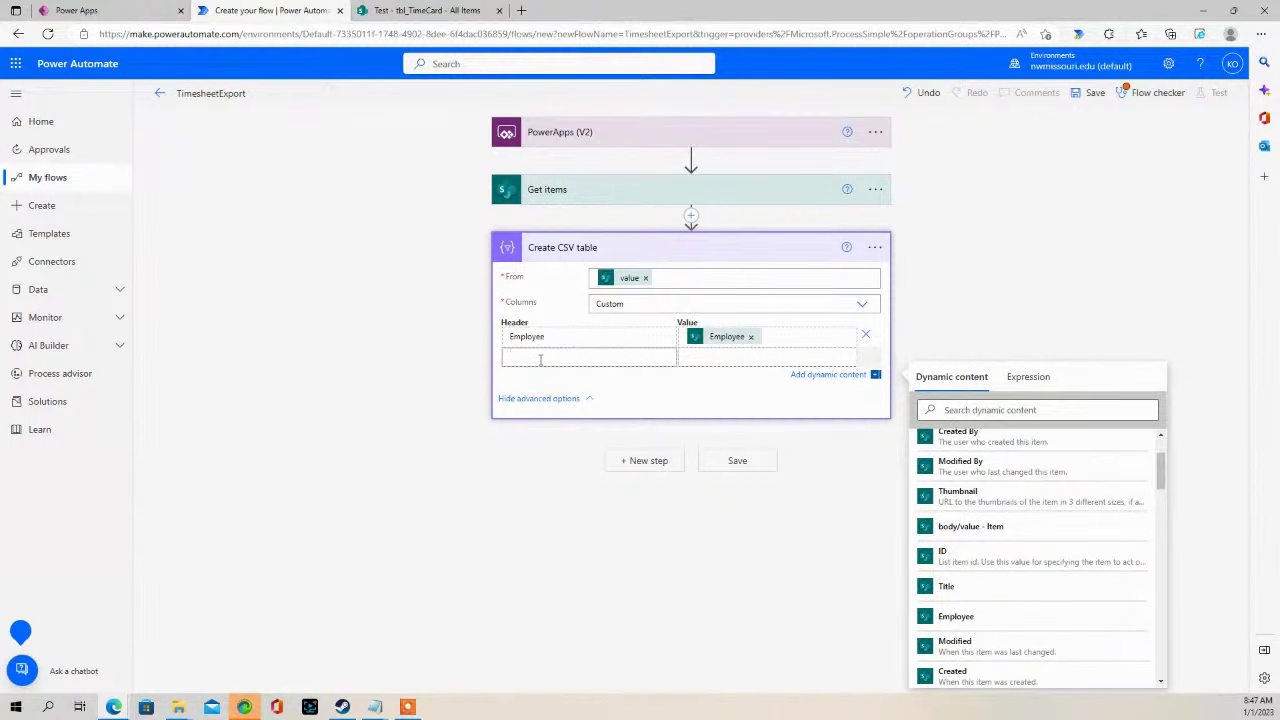
type("Sup")
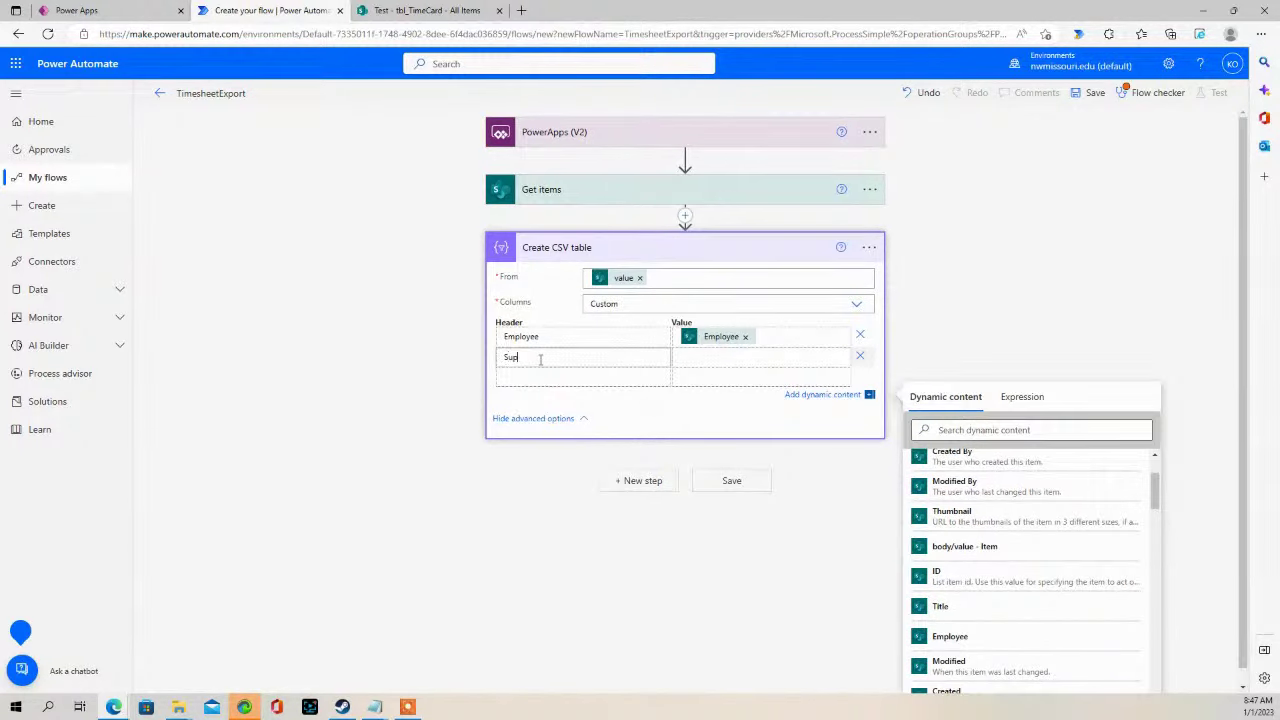
type("er")
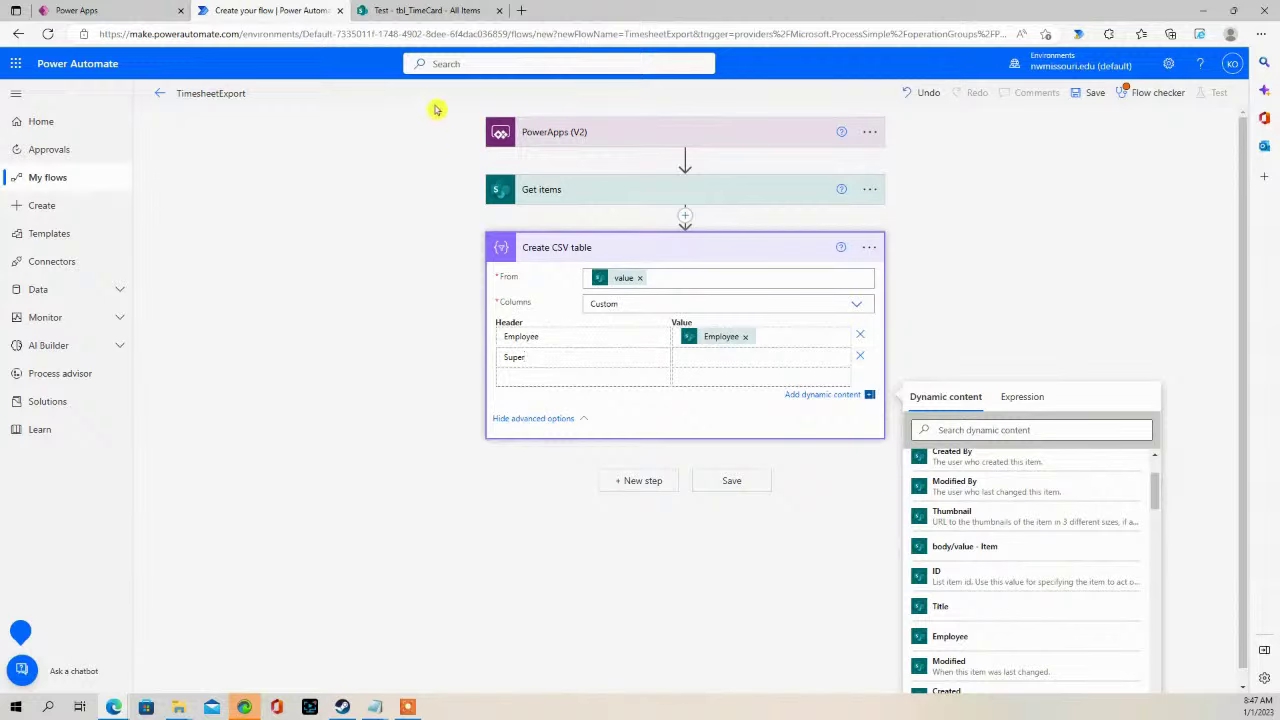
left_click(420, 10)
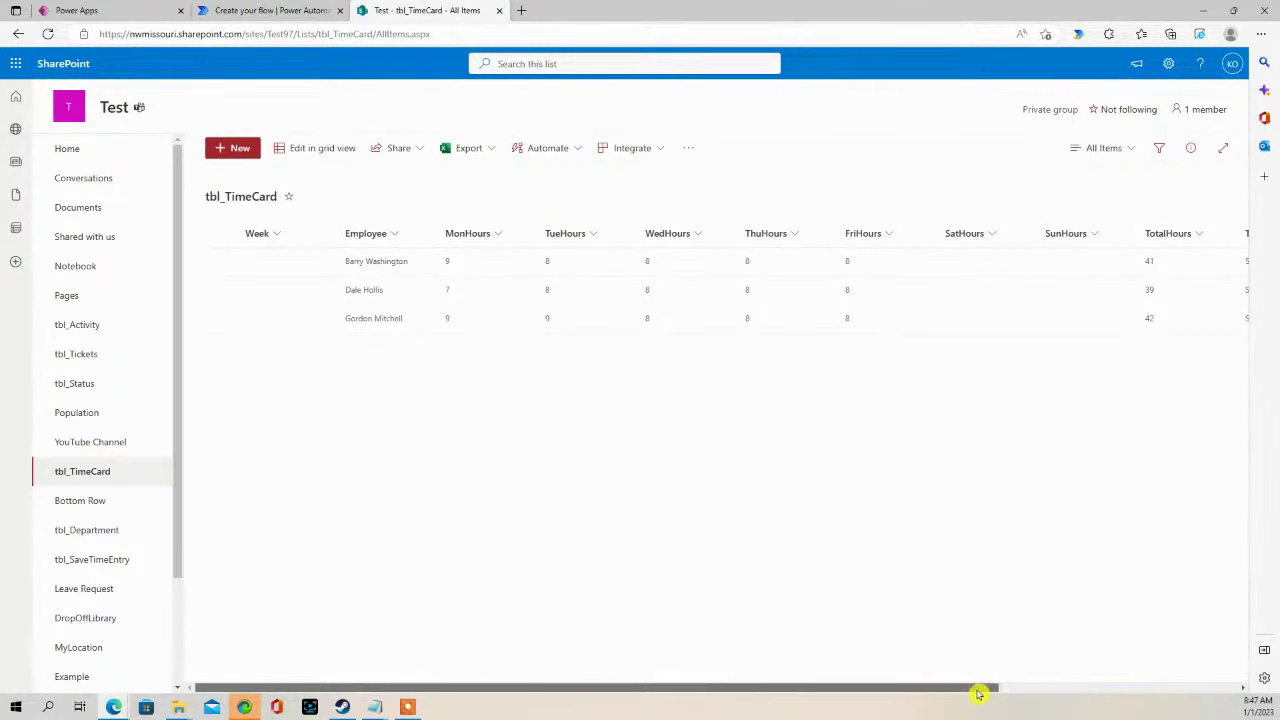
left_click_drag(979, 694, 777, 674)
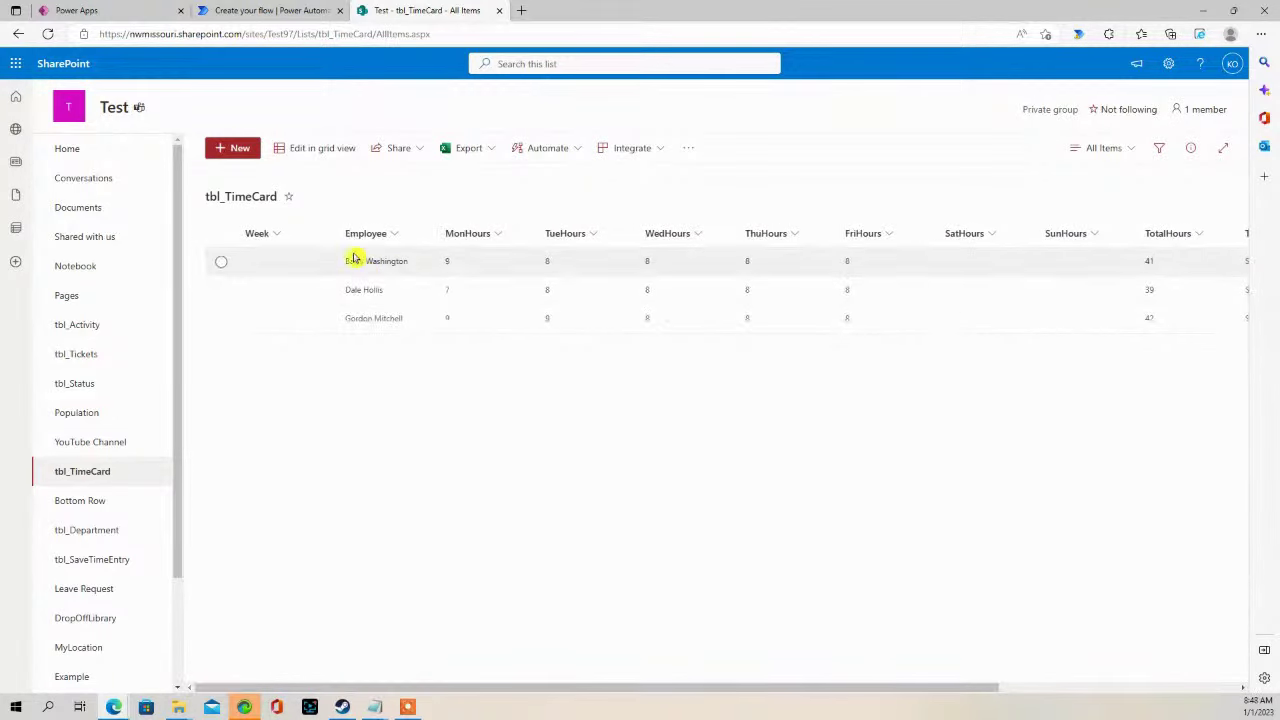
left_click(277, 11)
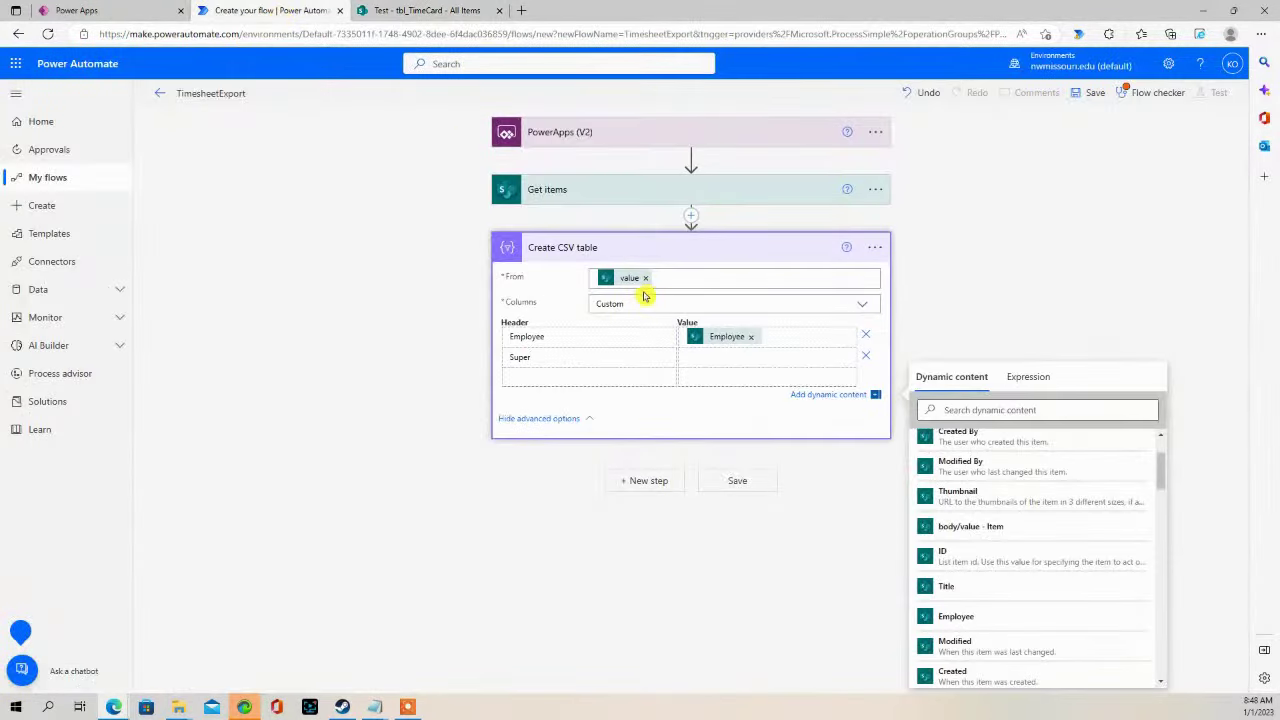
left_click_drag(545, 357, 451, 357)
key("BackSpace")
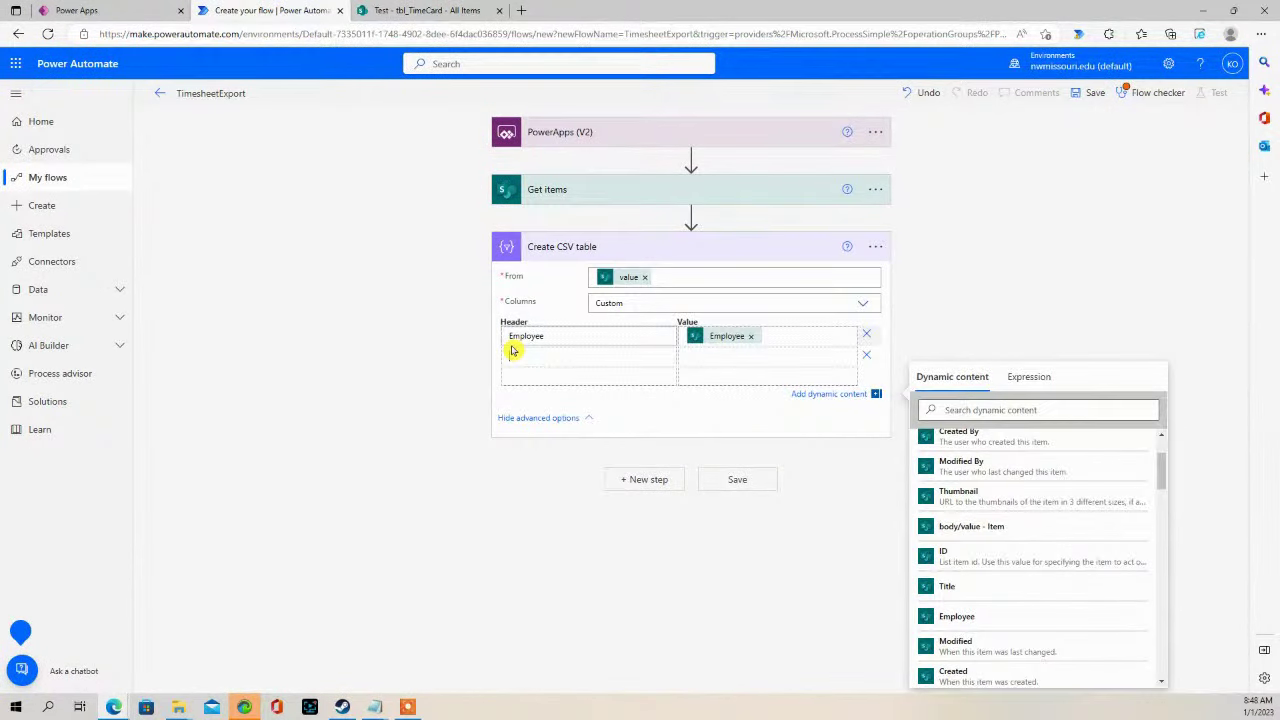
left_click(550, 281)
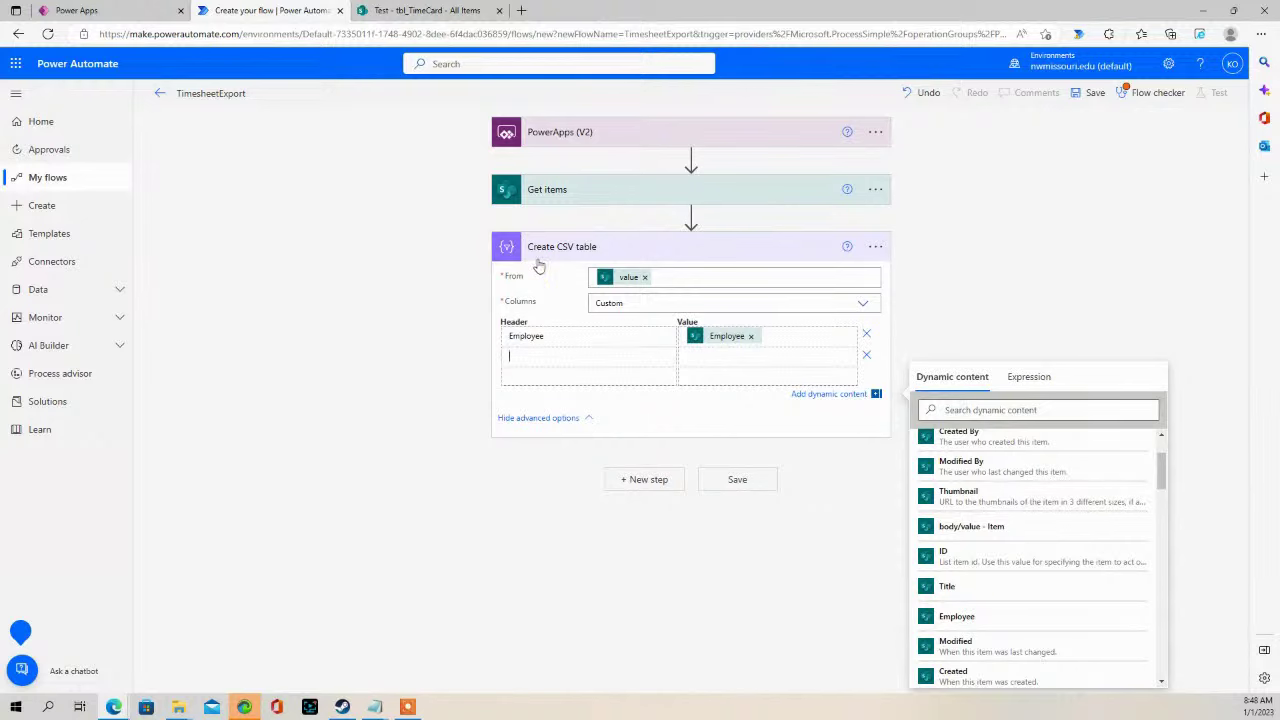
left_click(420, 11)
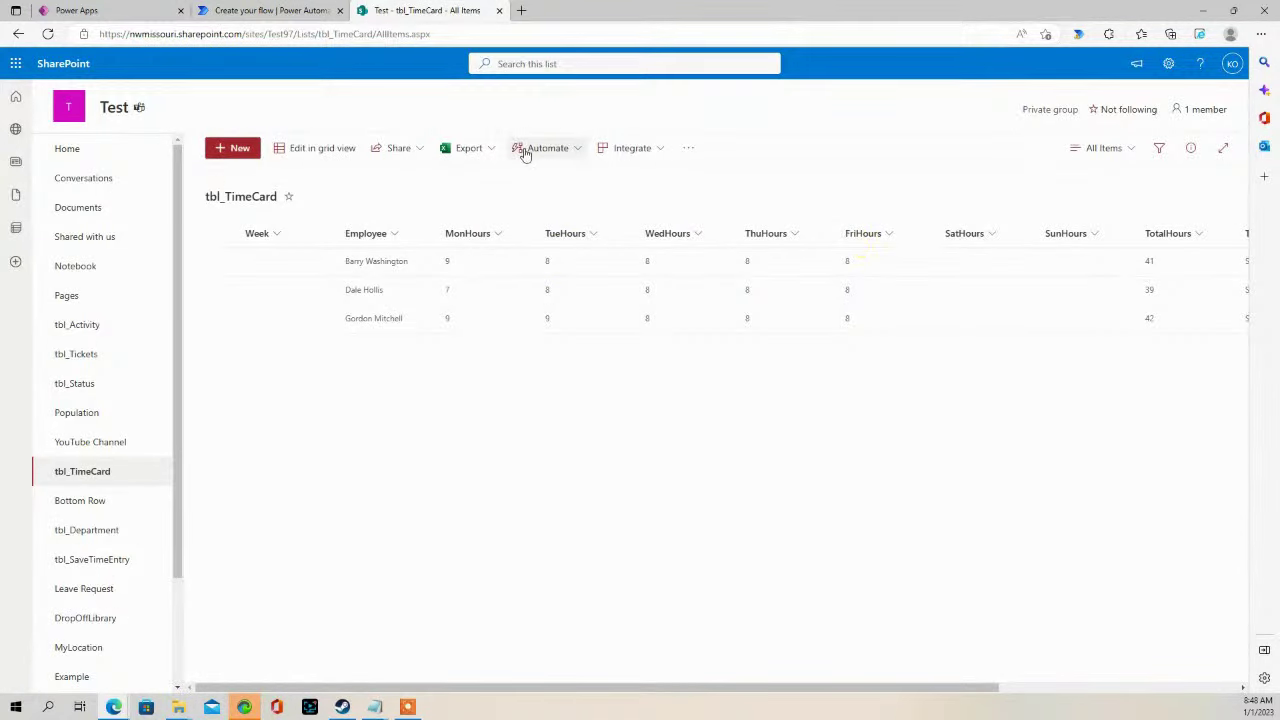
left_click(258, 11)
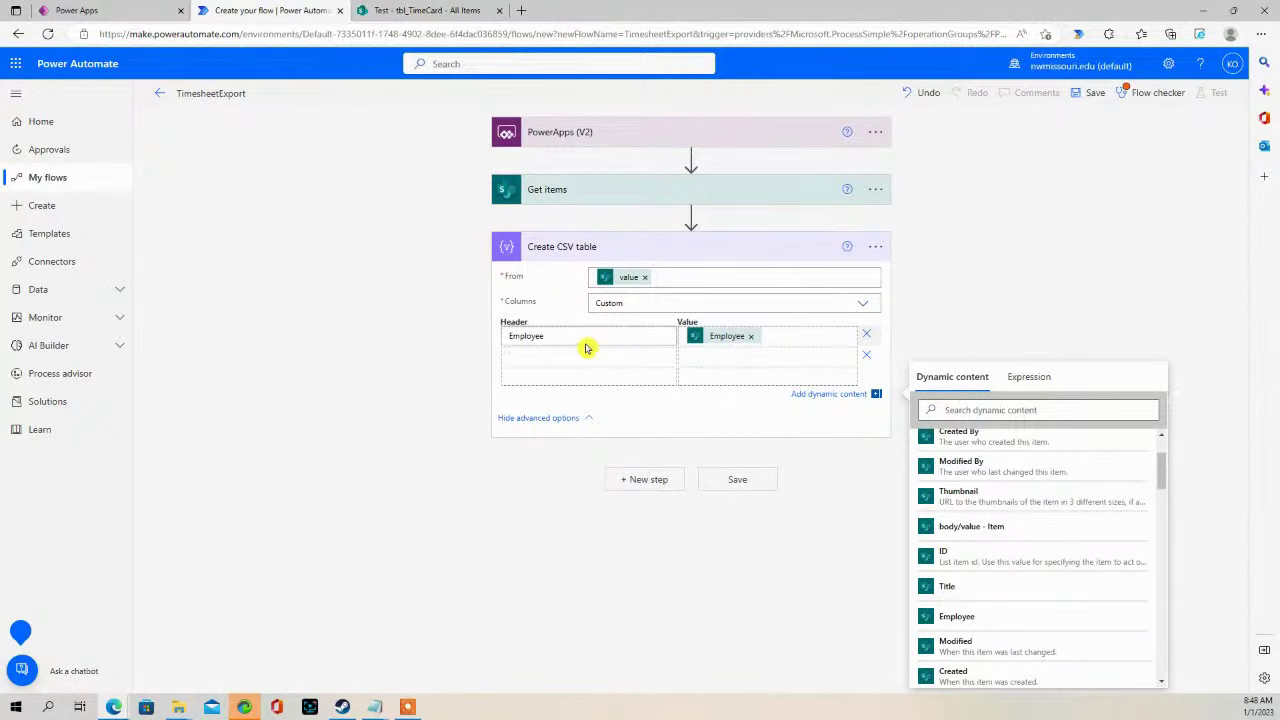
left_click(128, 10)
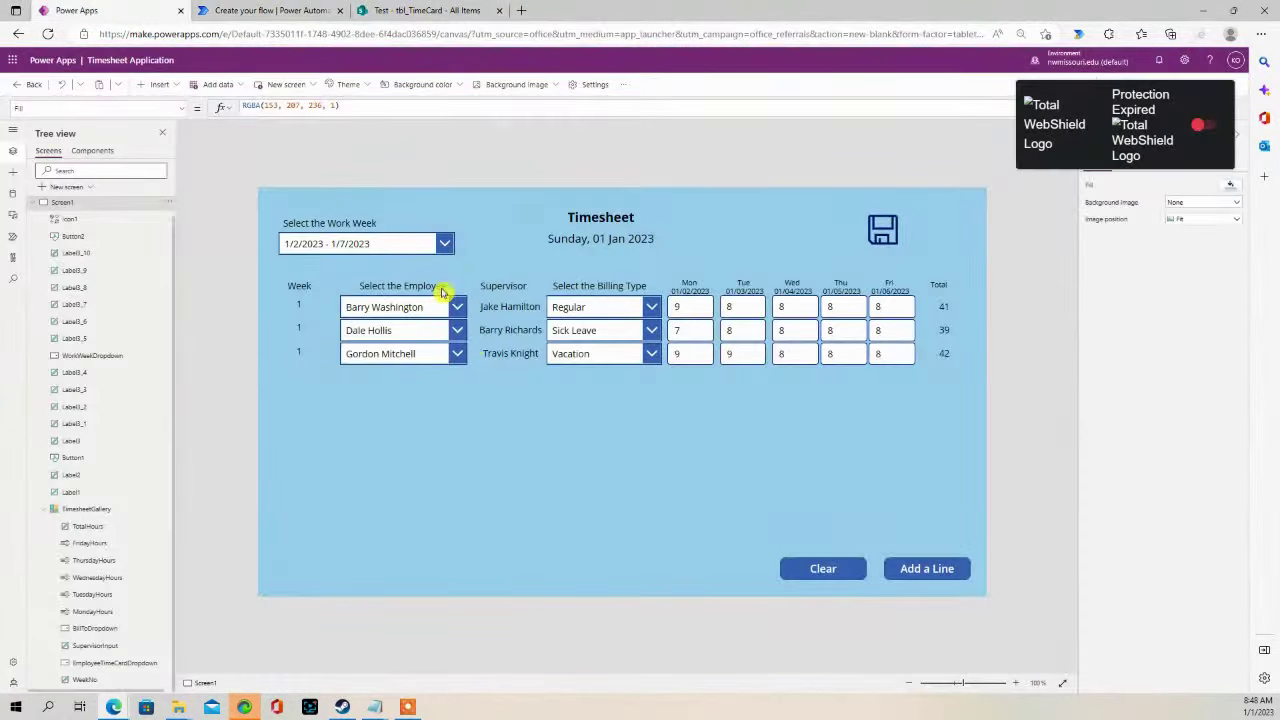
- Inspect the supervisor label and save icon, expanding the formula bar to show the full Patch code
left_click(509, 308)
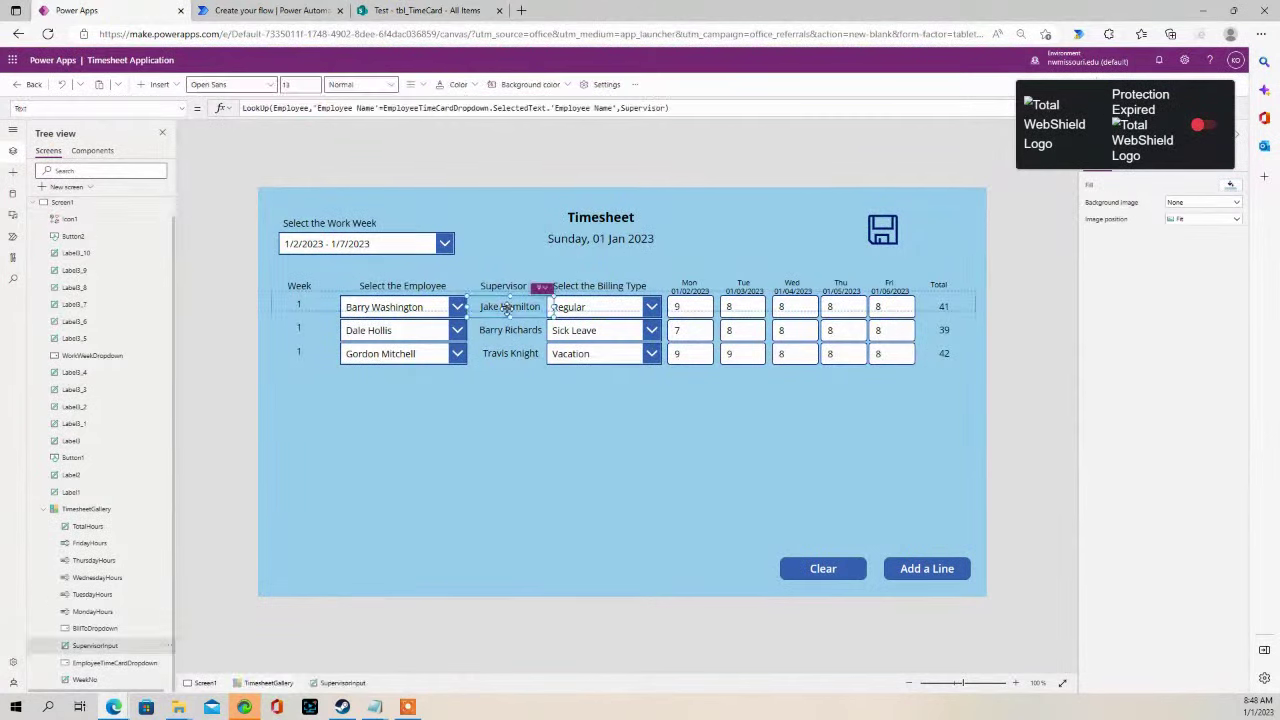
left_click(882, 232)
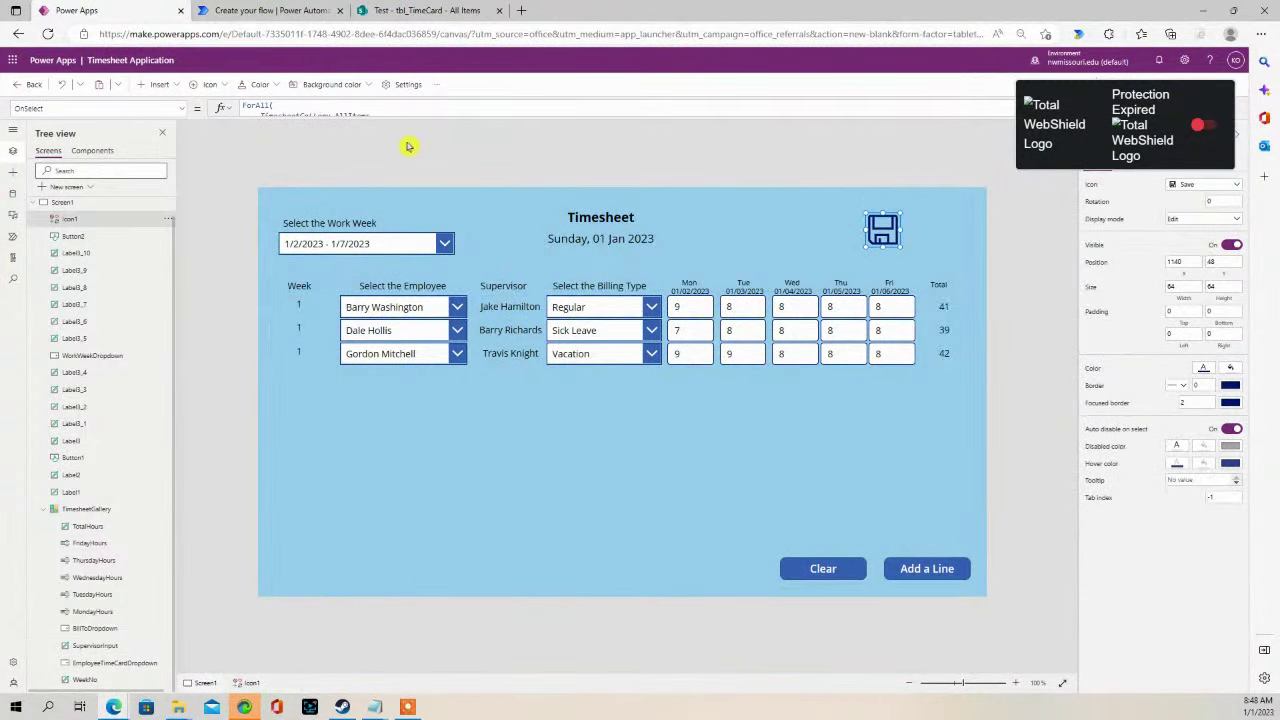
left_click(538, 309)
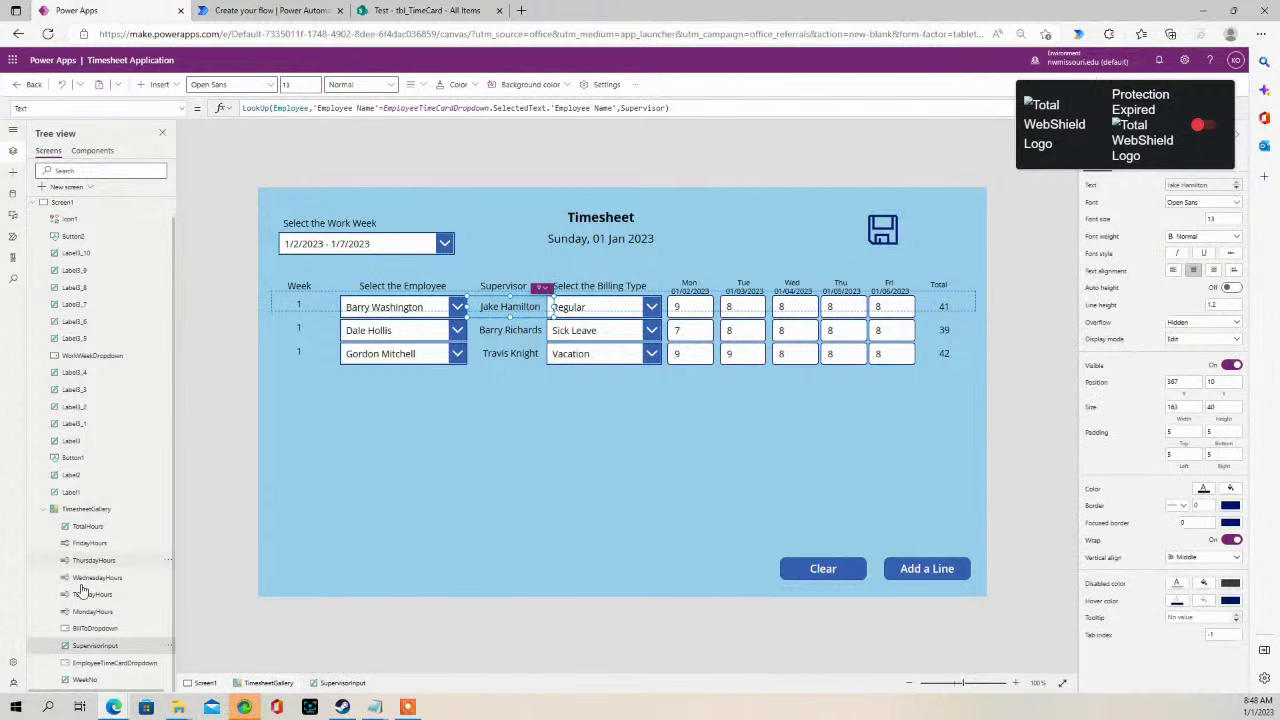
double_click(87, 648)
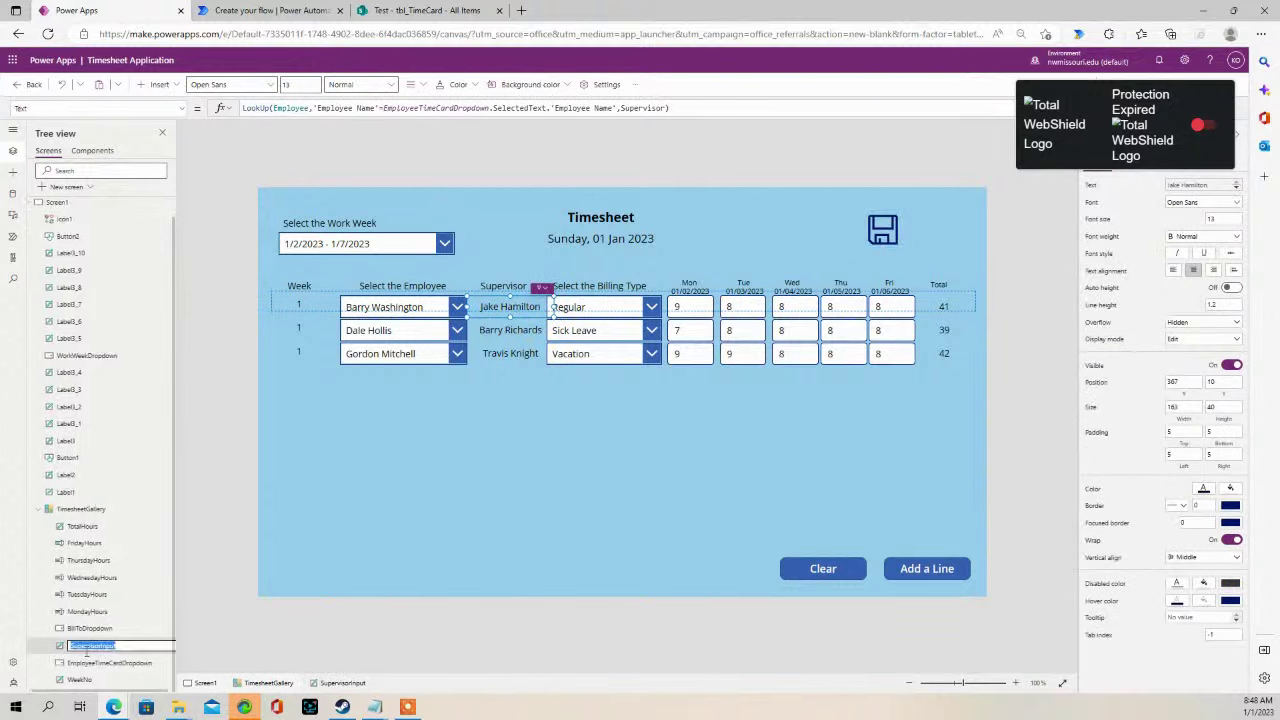
left_click(948, 306)
left_click(880, 233)
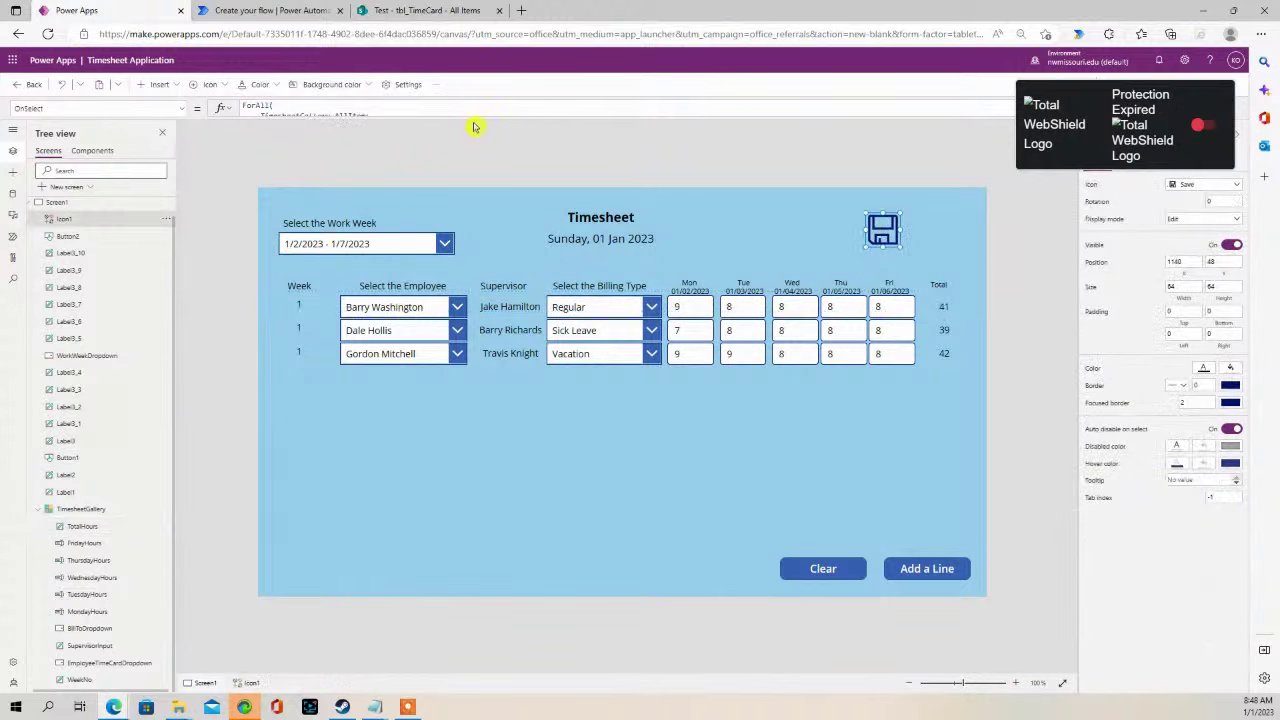
left_click_drag(473, 119, 470, 396)
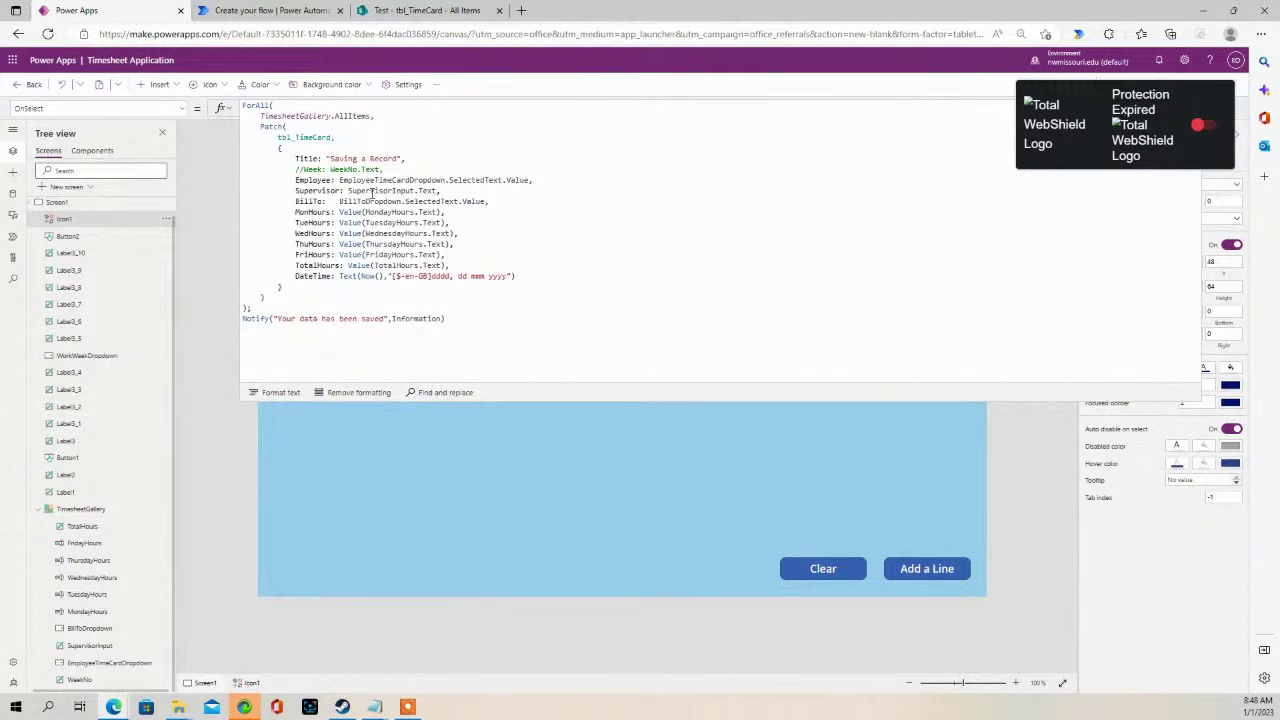
- Switch the tbl_TimeCard list to classic SharePoint, view List settings, and go back to the list
left_click(414, 11)
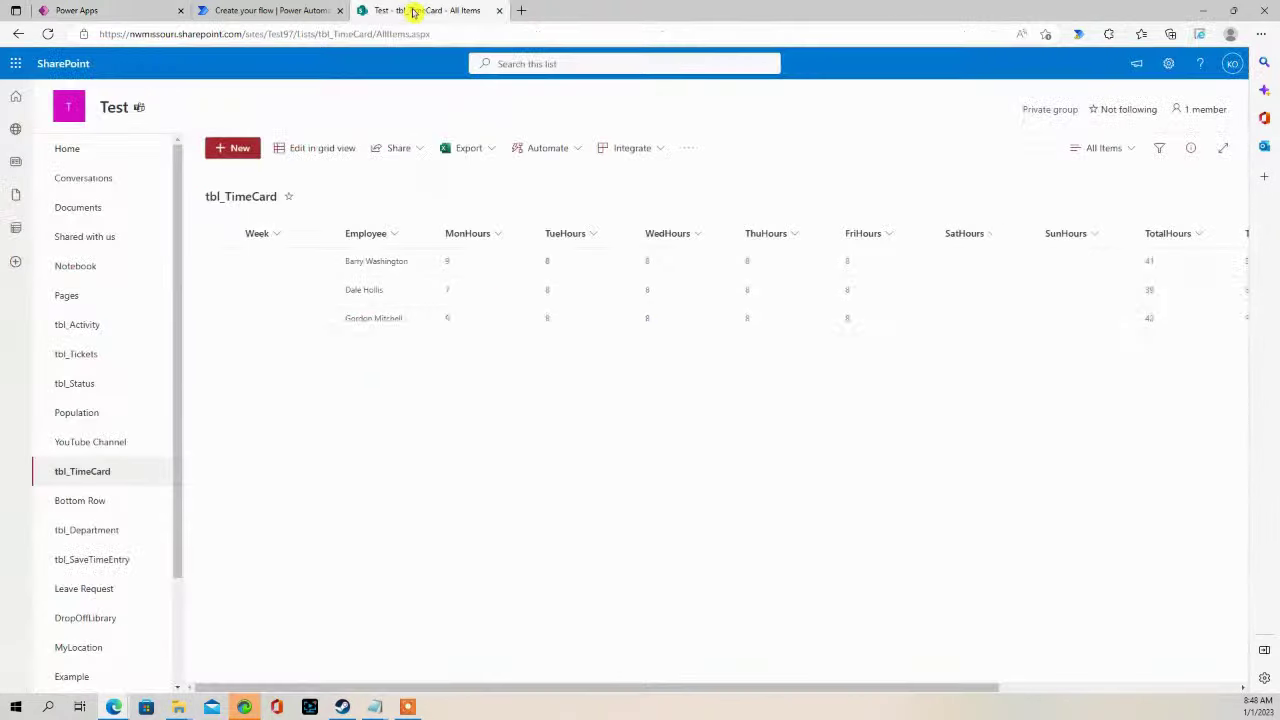
left_click_drag(903, 691, 626, 680)
left_click_drag(178, 546, 177, 680)
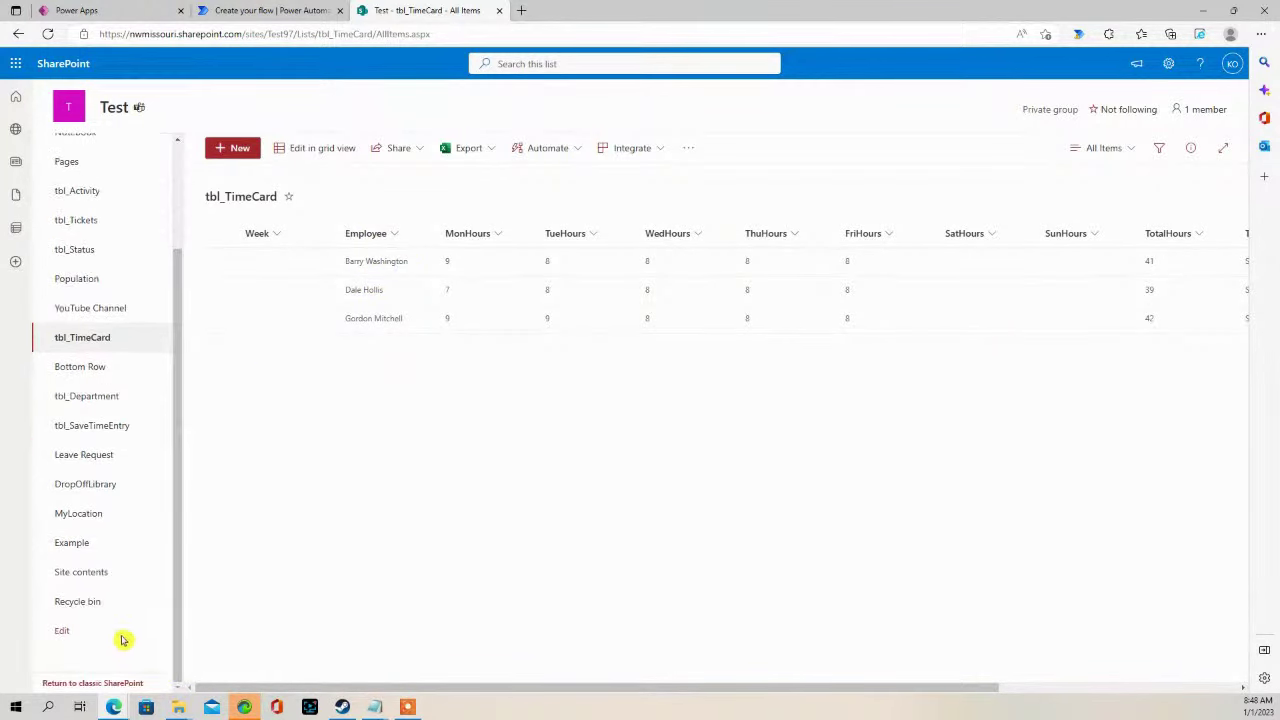
left_click(108, 683)
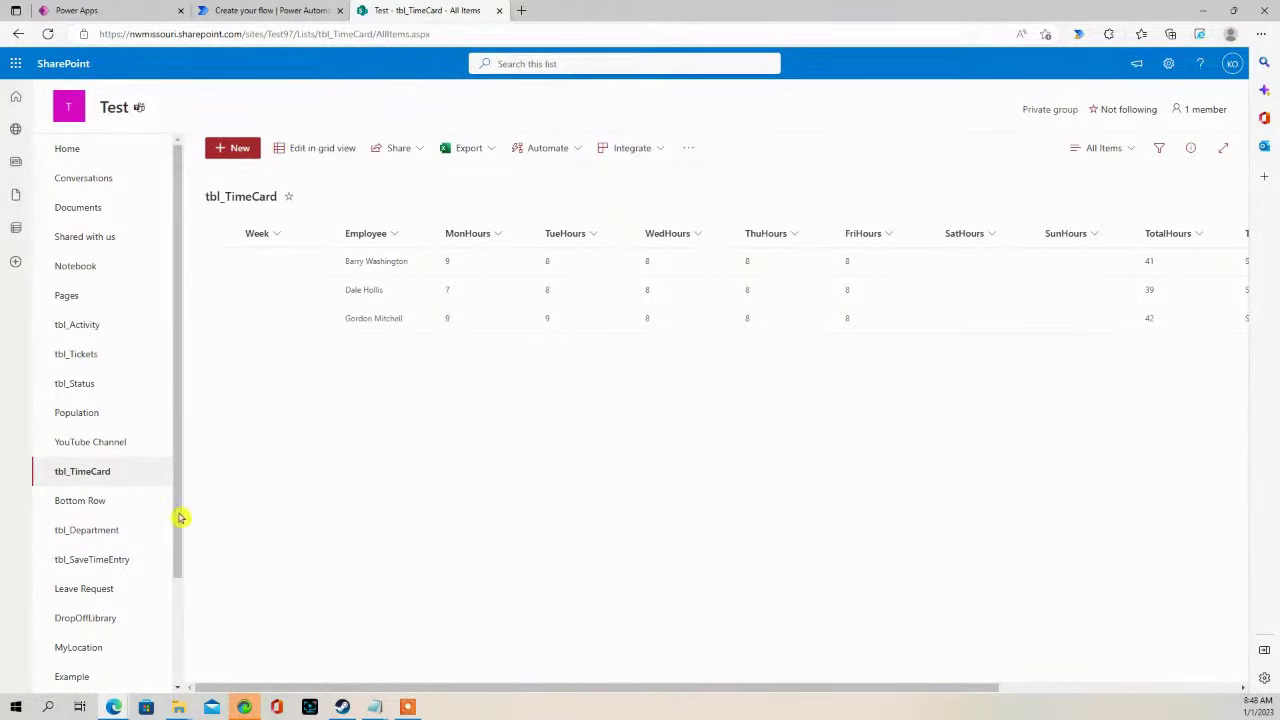
left_click_drag(174, 537, 171, 677)
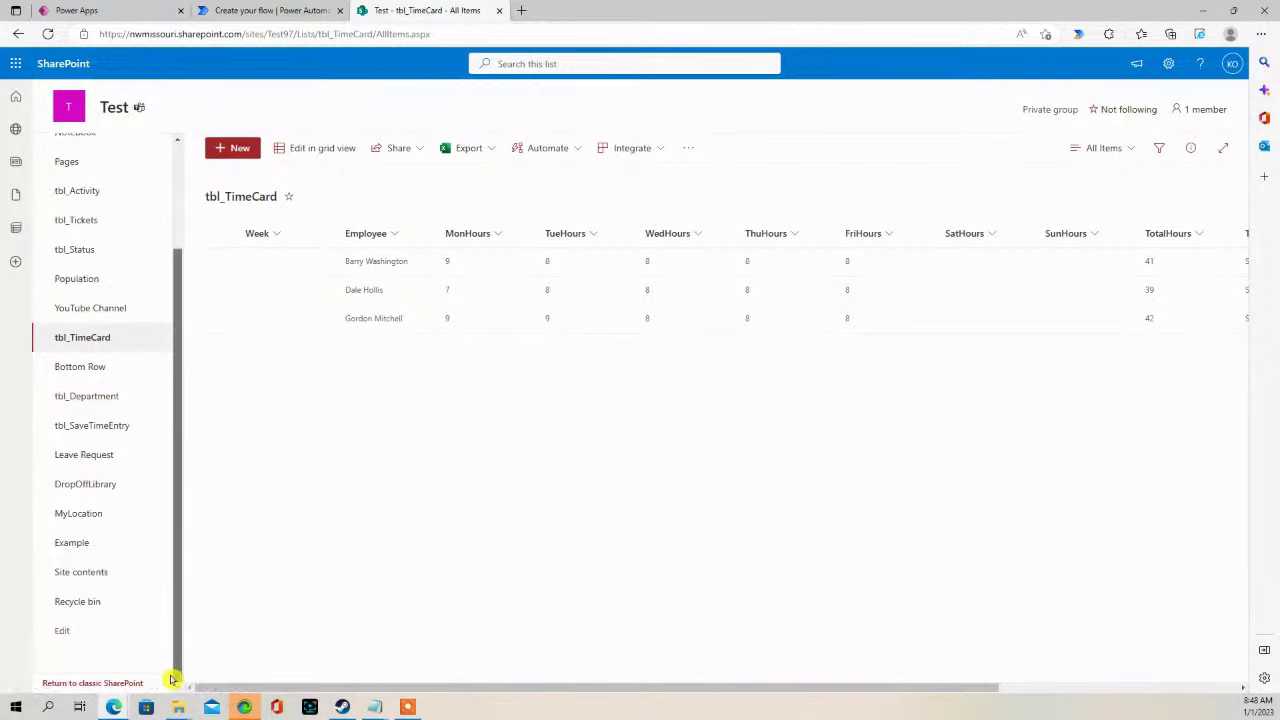
left_click(98, 683)
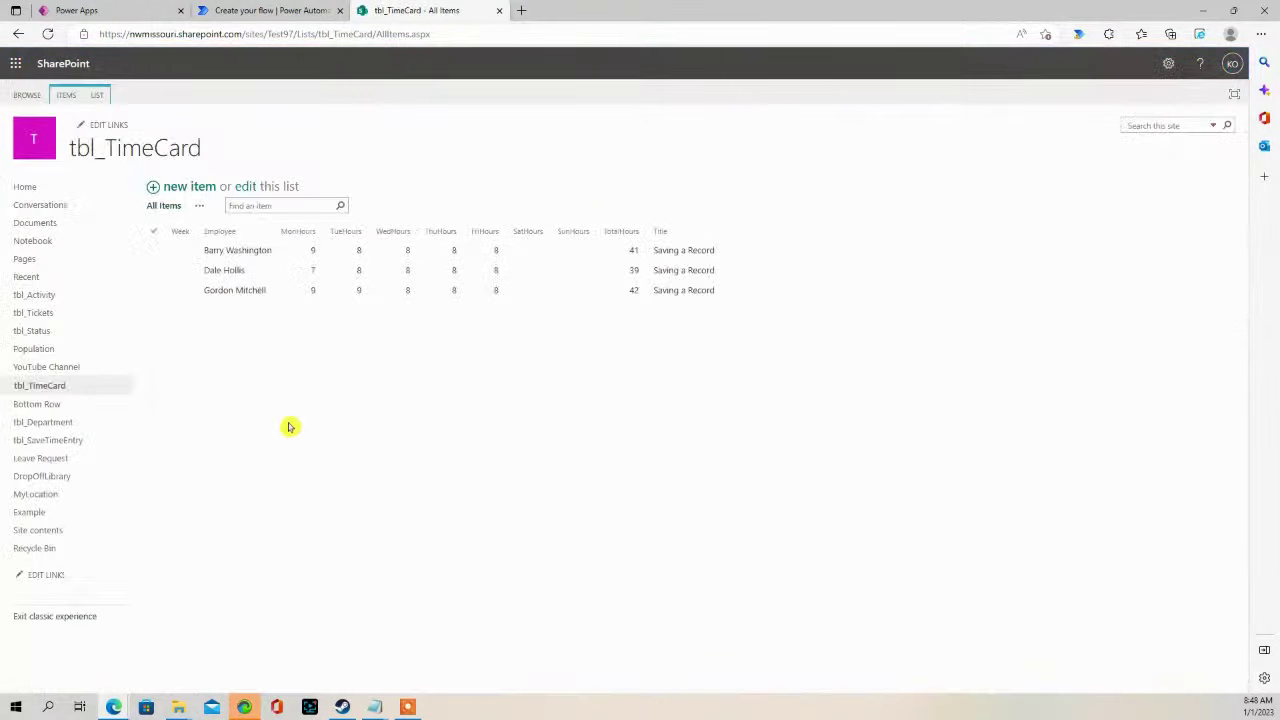
left_click(100, 96)
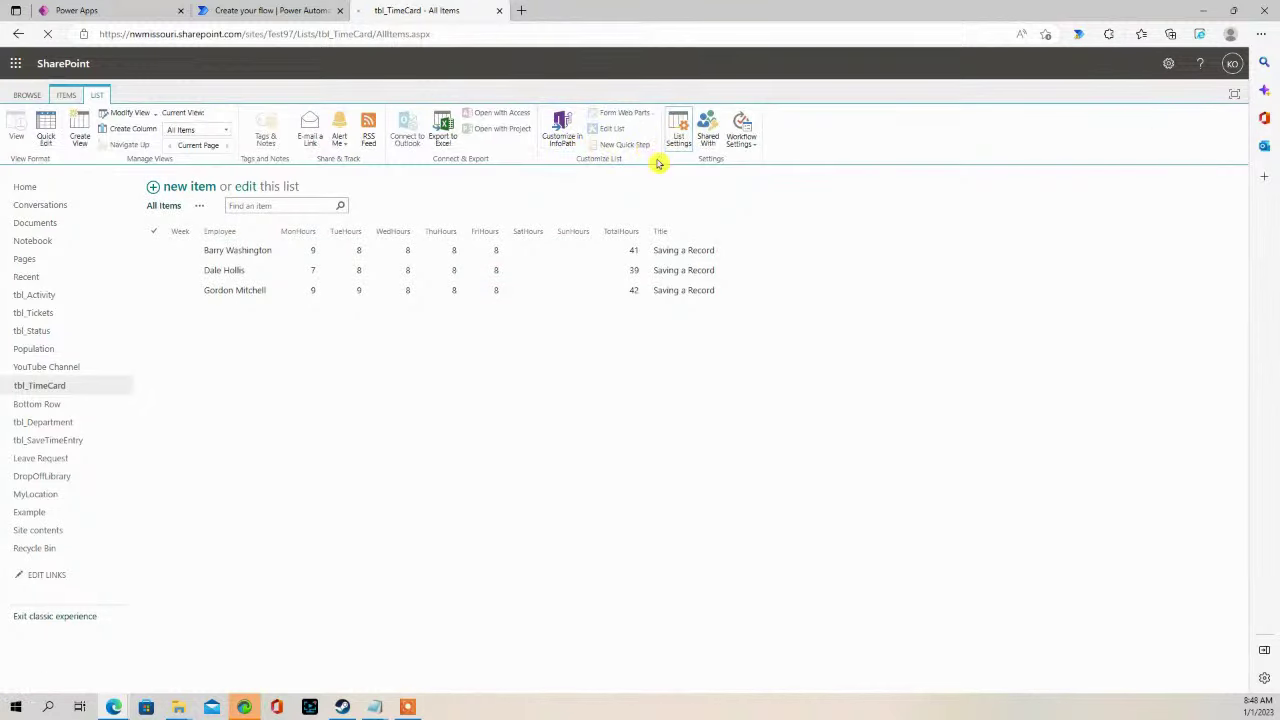
scroll(371, 486, "down", 3)
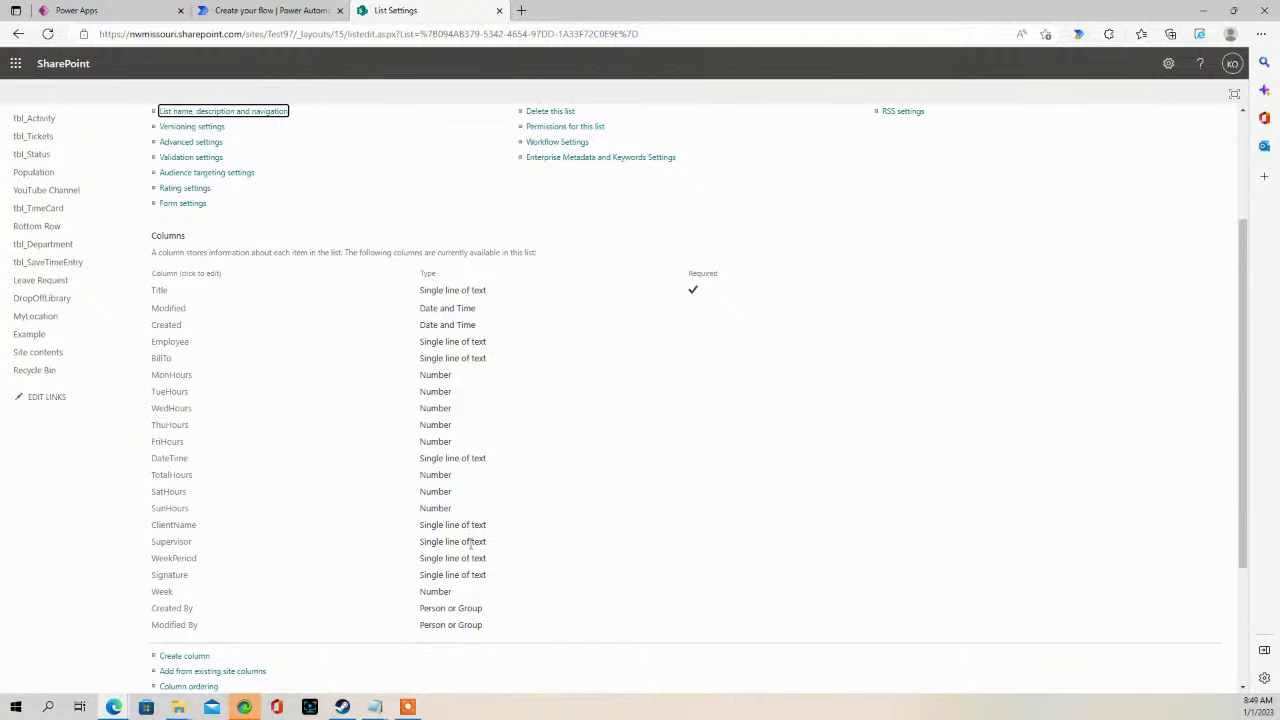
scroll(374, 309, "up", 3)
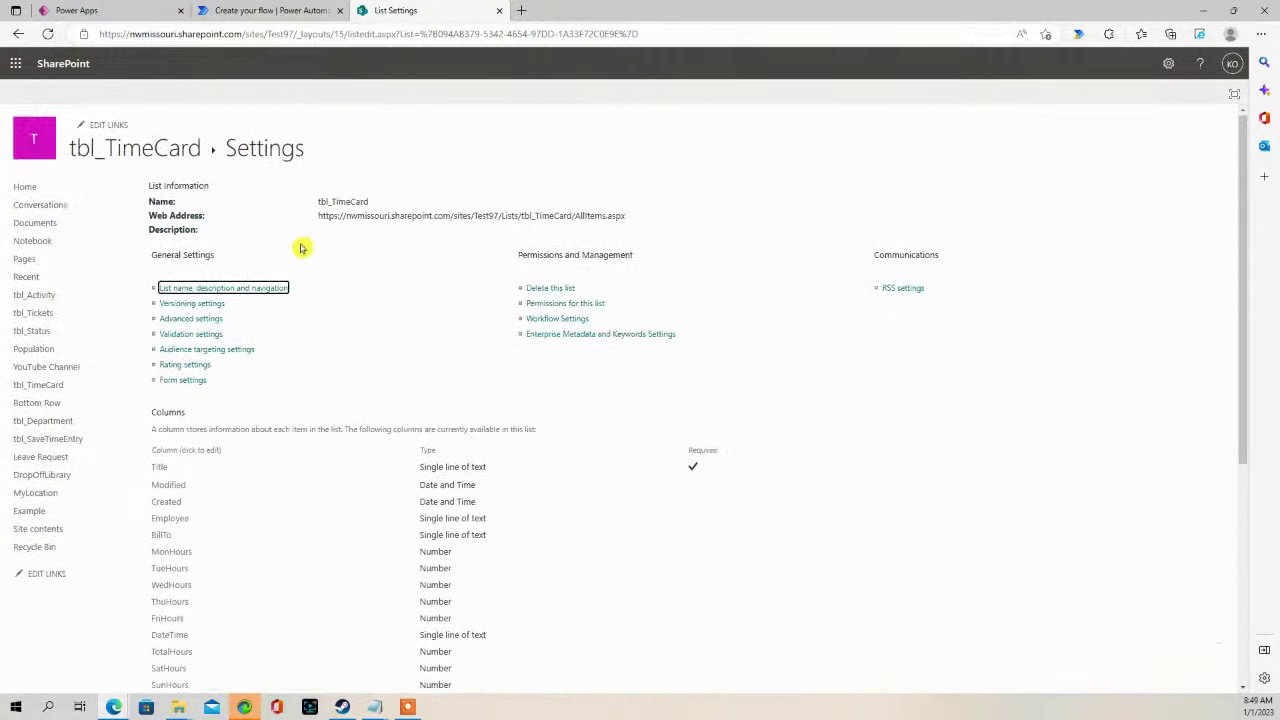
left_click(17, 35)
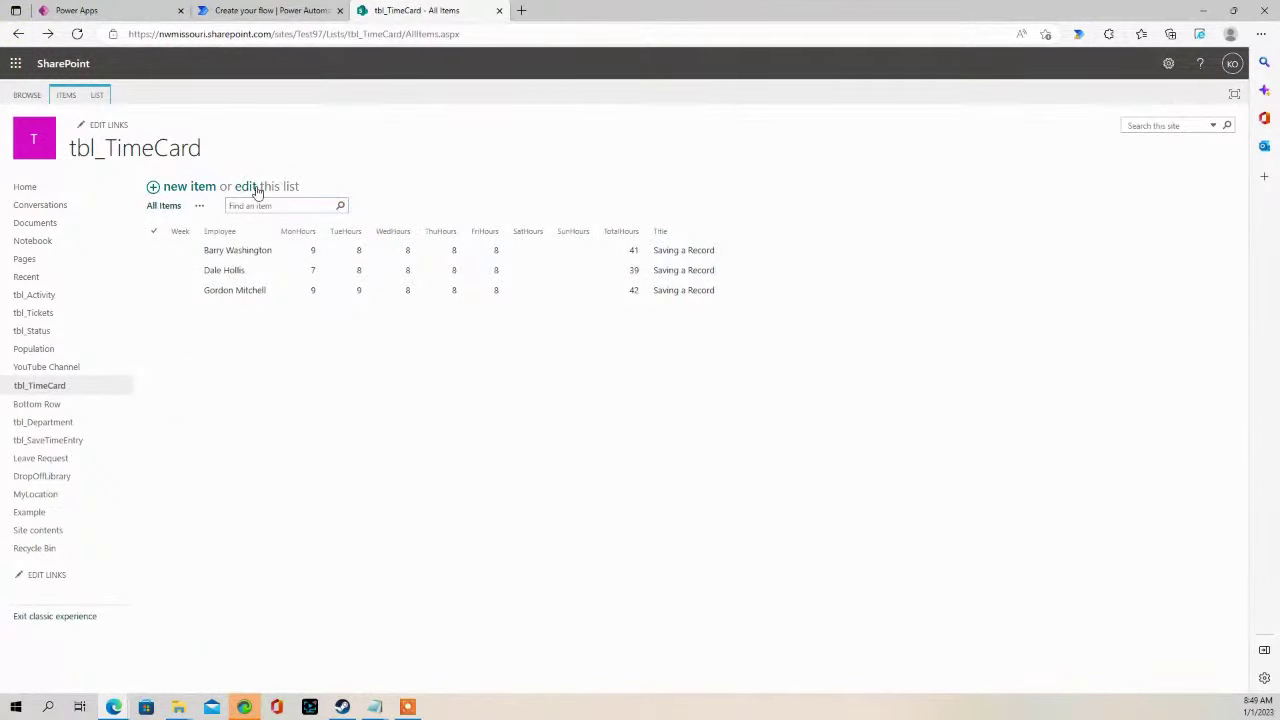
- Start a new standard view of tbl_TimeCard including the Supervisor and BillTo columns
left_click(201, 206)
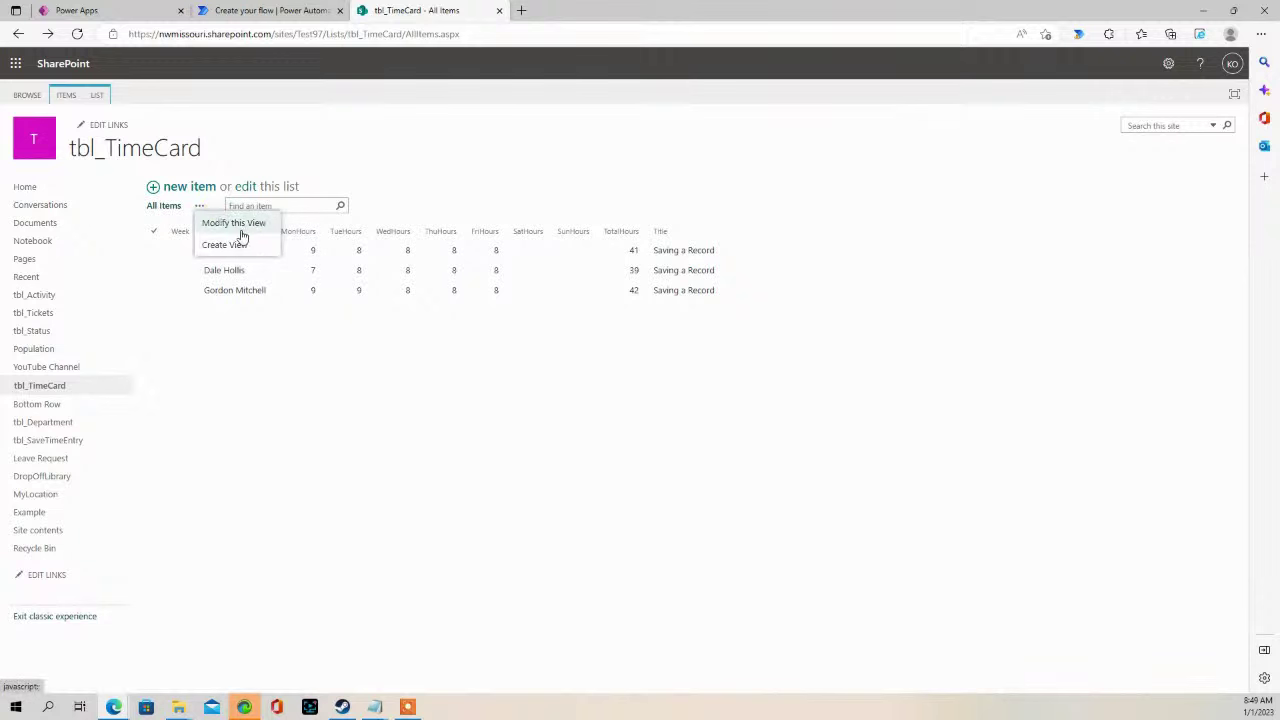
left_click(226, 245)
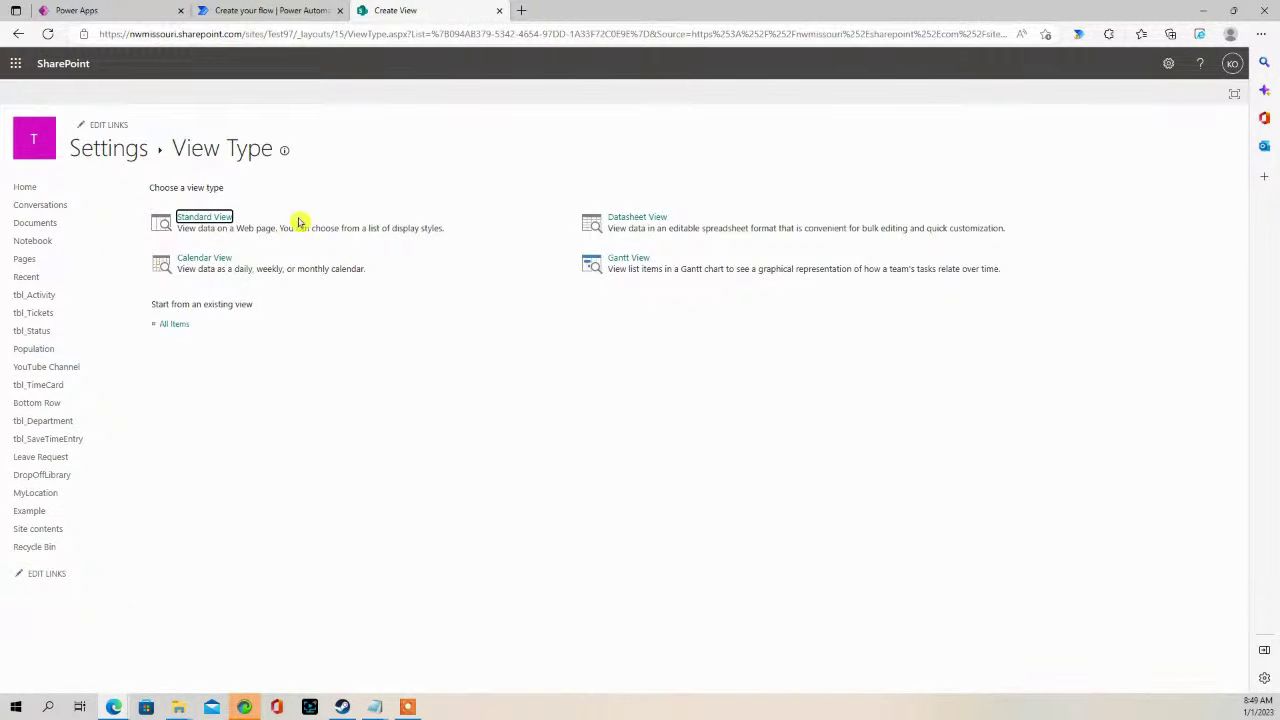
left_click(210, 219)
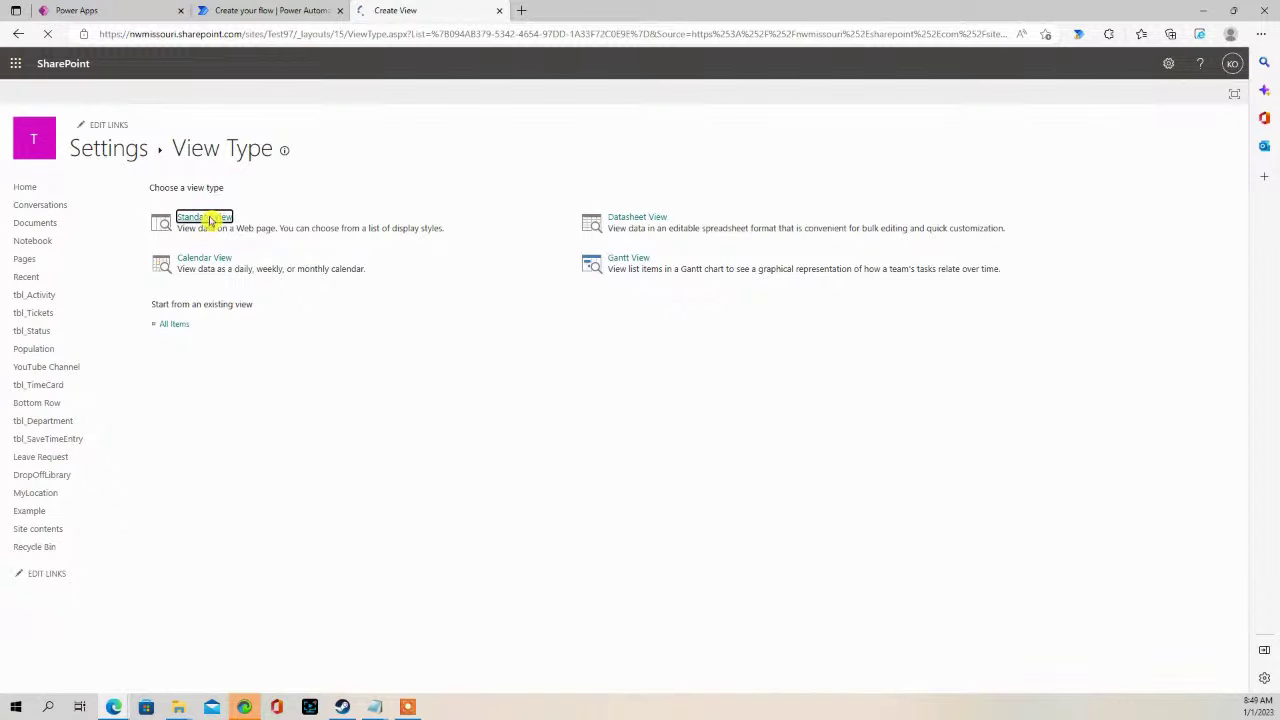
scroll(1116, 508, "down", 1)
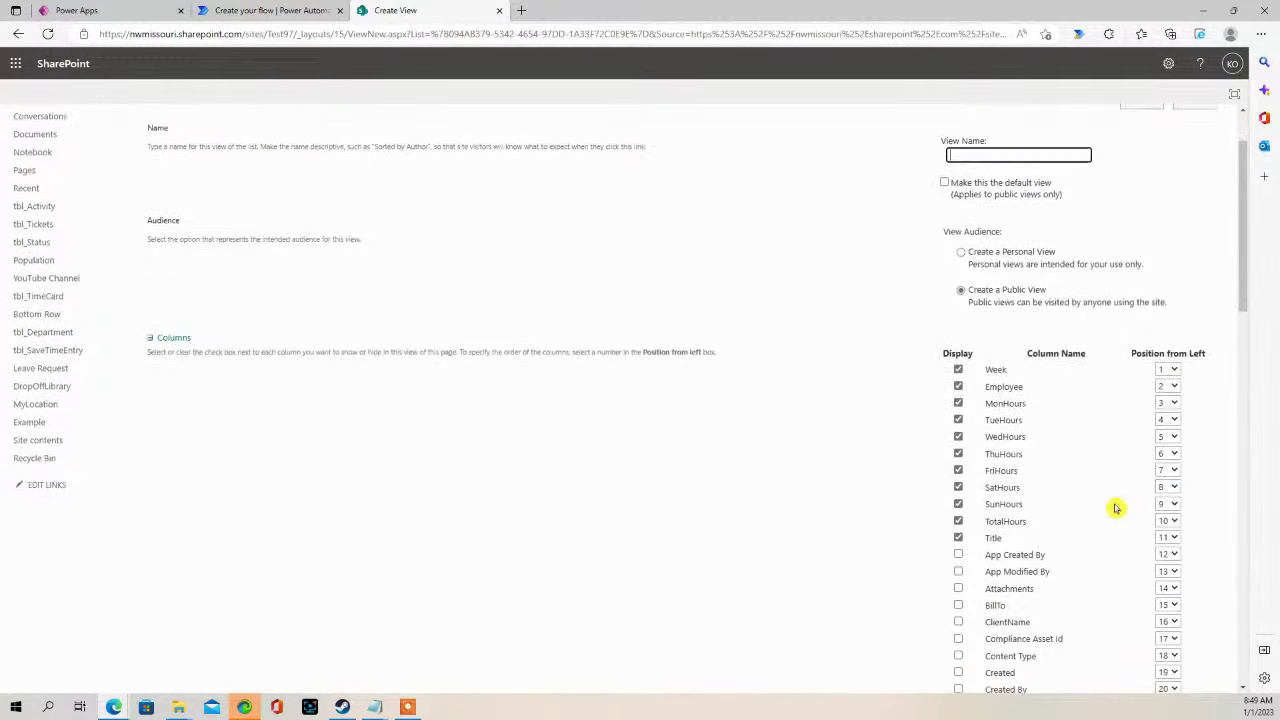
scroll(1116, 508, "down", 4)
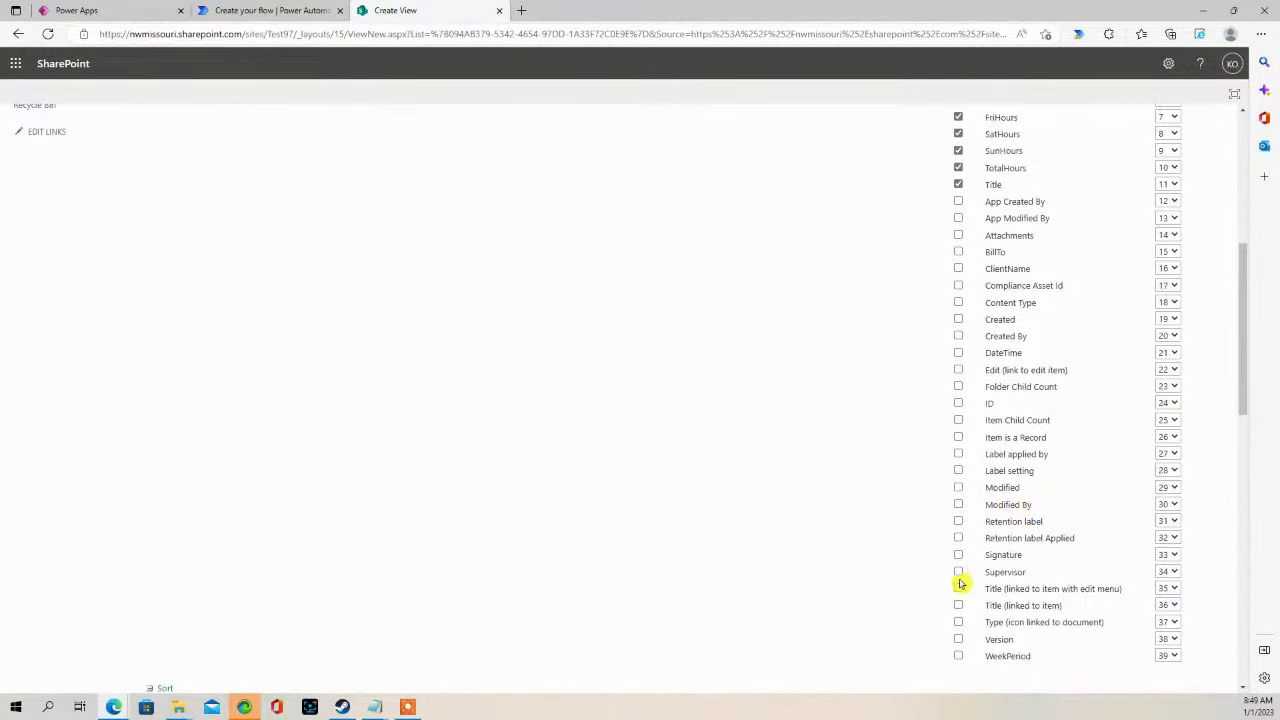
left_click(958, 572)
scroll(1014, 486, "up", 2)
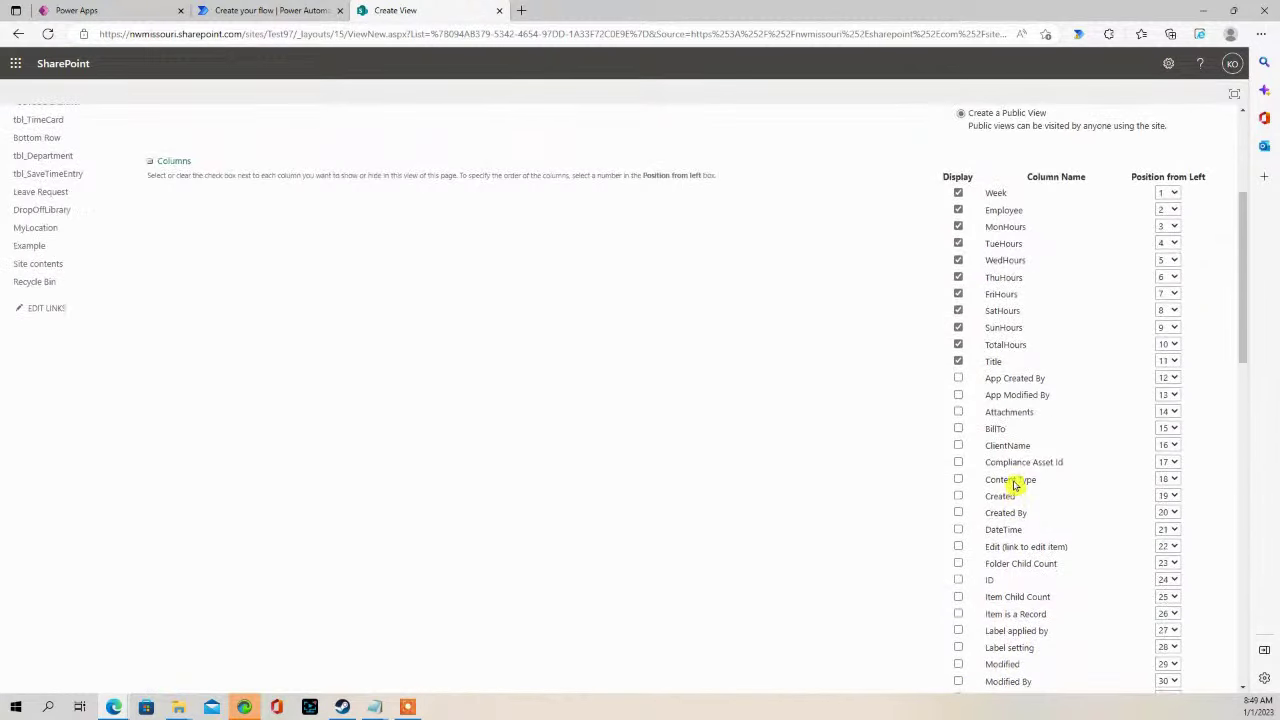
left_click(959, 429)
scroll(980, 440, "down", 5)
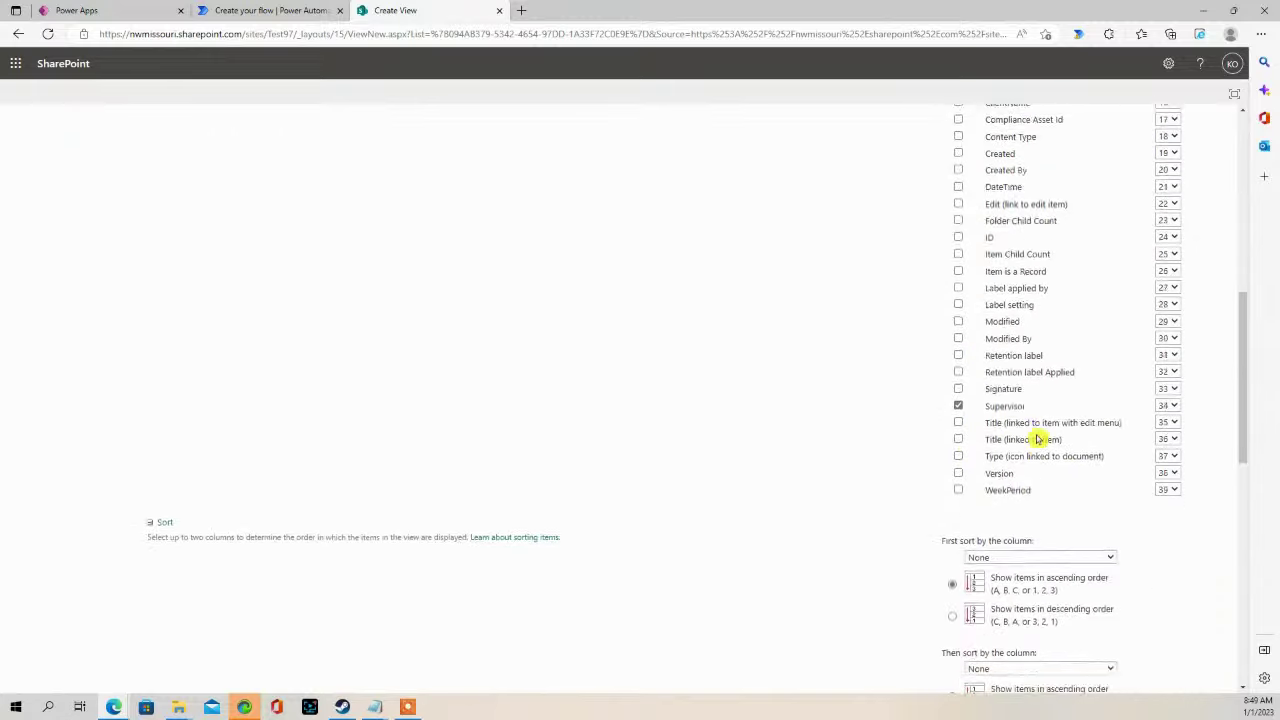
scroll(1051, 451, "up", 8)
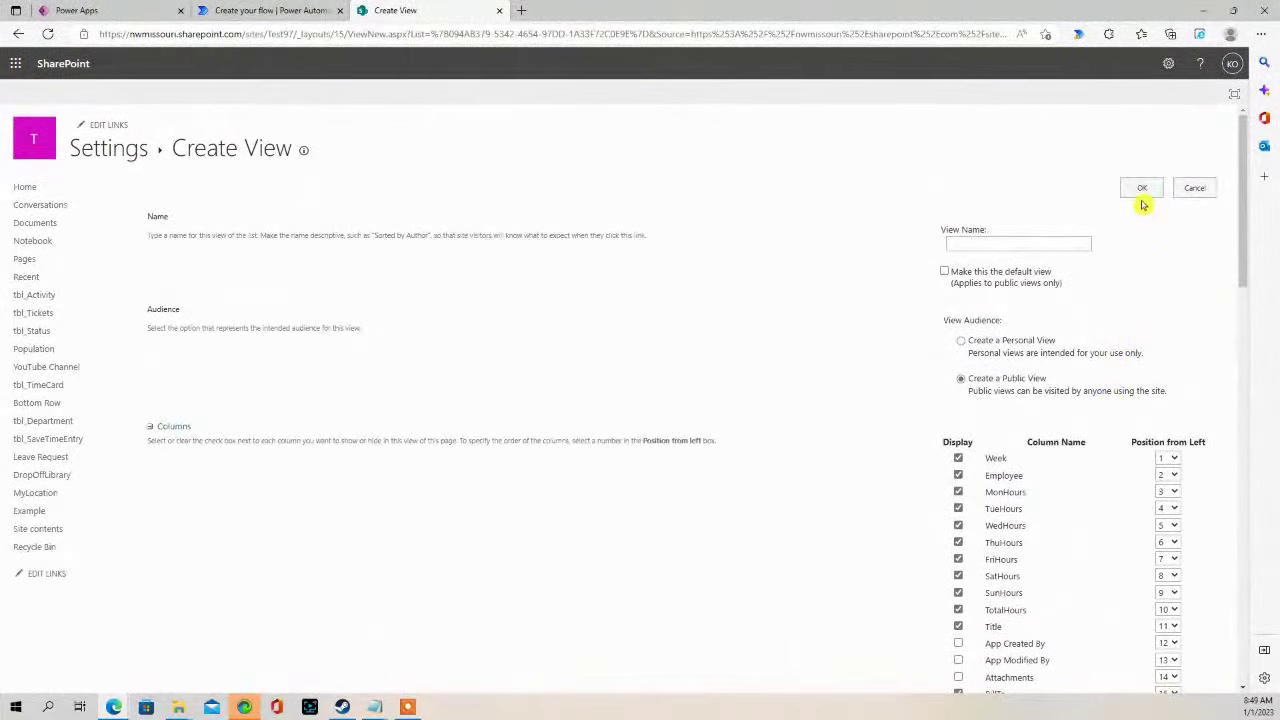
- Save the view as EmployeeSavedData and return to the flow
left_click(1141, 188)
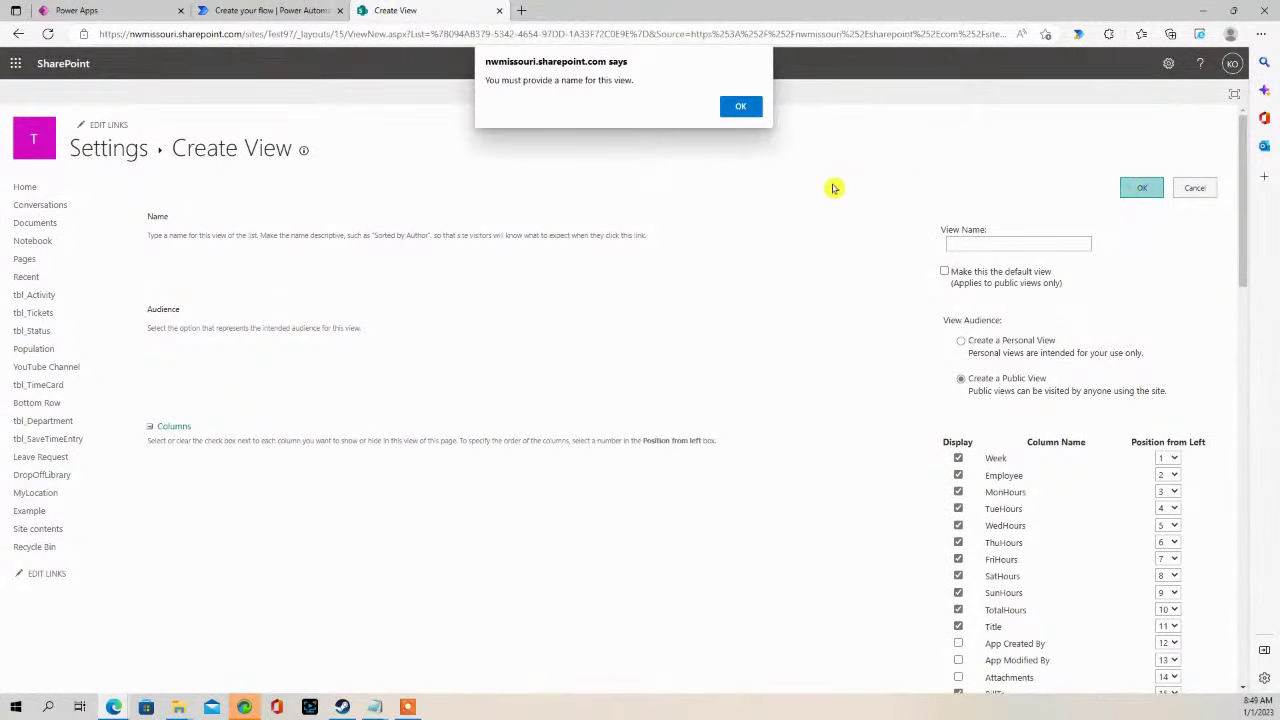
left_click(740, 106)
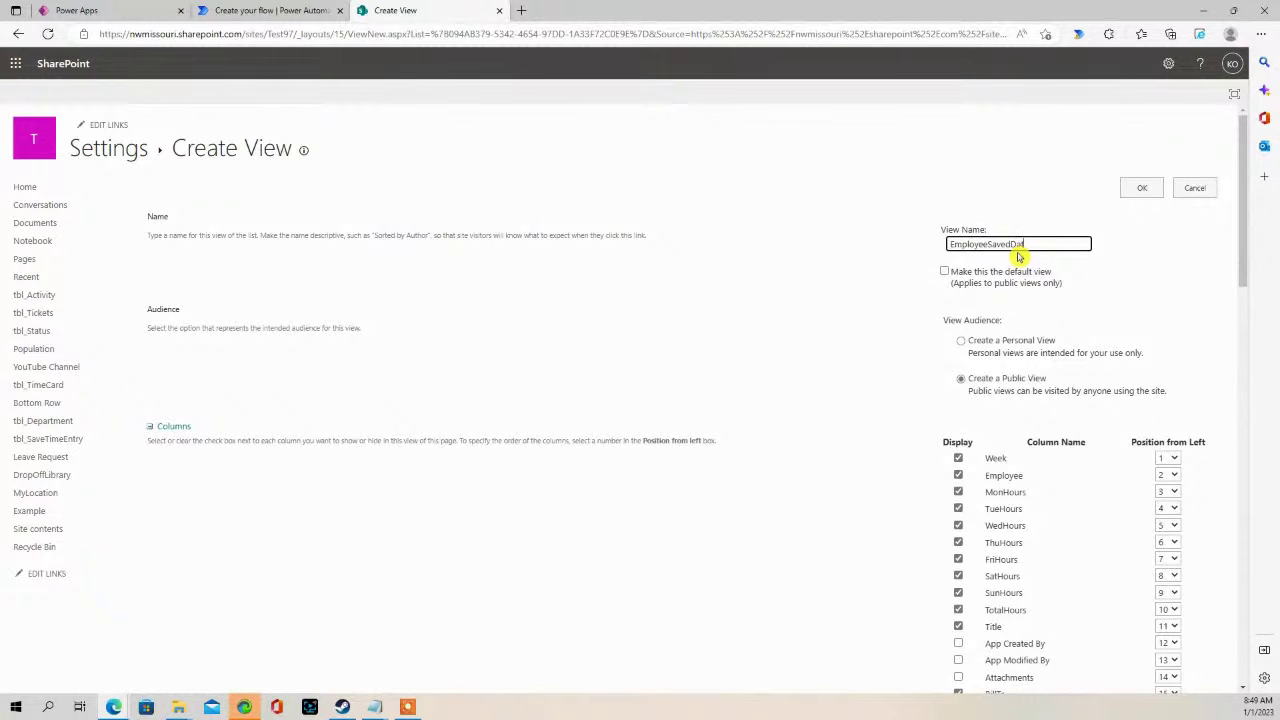
left_click(1150, 191)
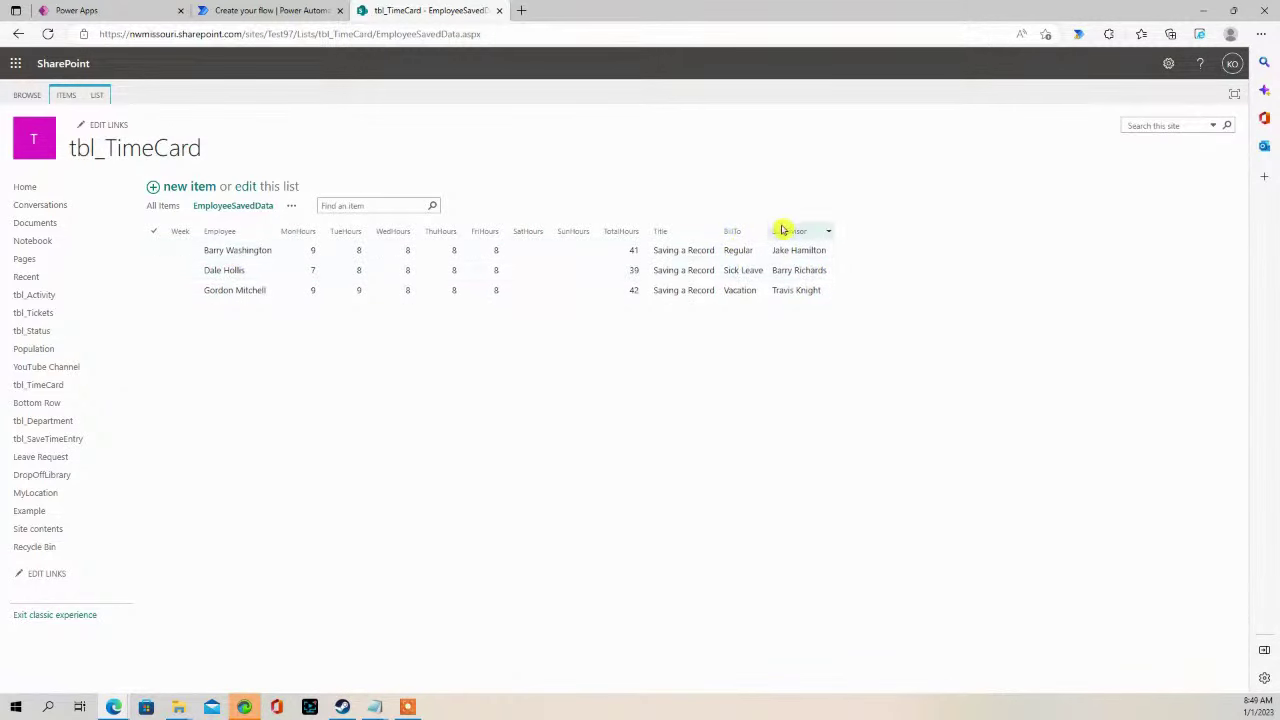
left_click(247, 7)
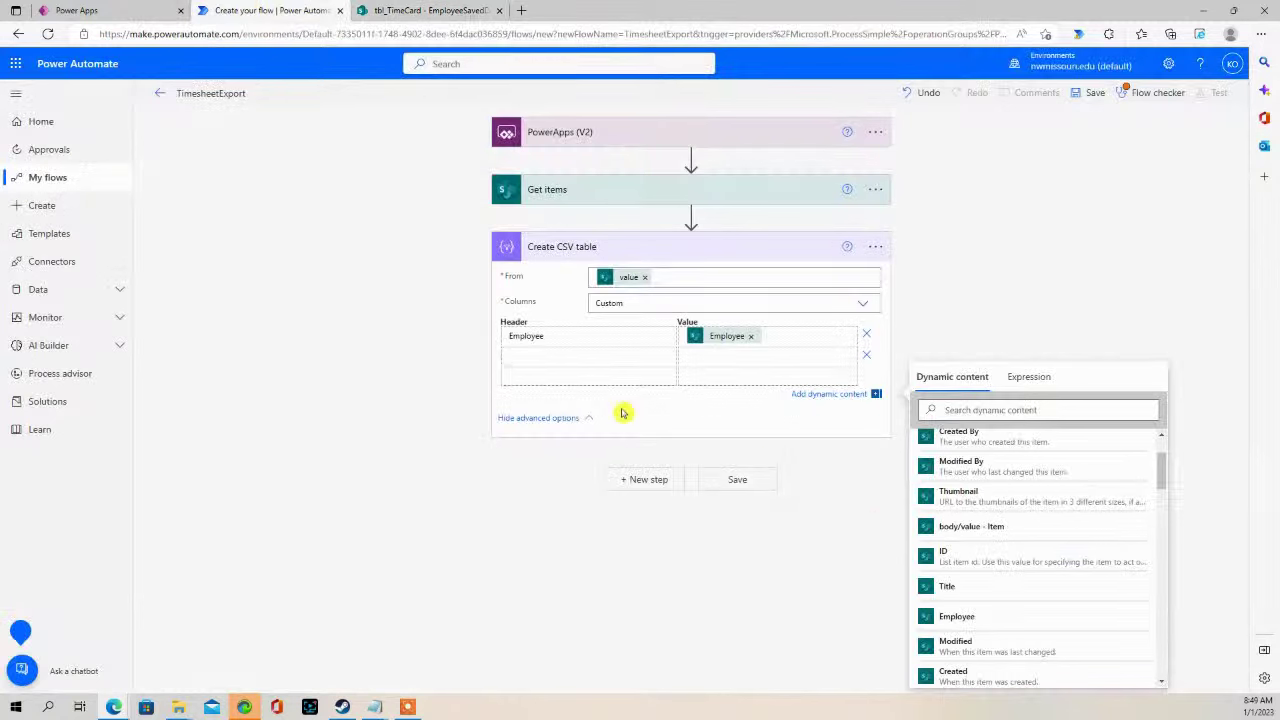
- Add CSV columns Supervisor, BillTo and Monday mapped to Supervisor, BillTo and MonHours
left_click(546, 355)
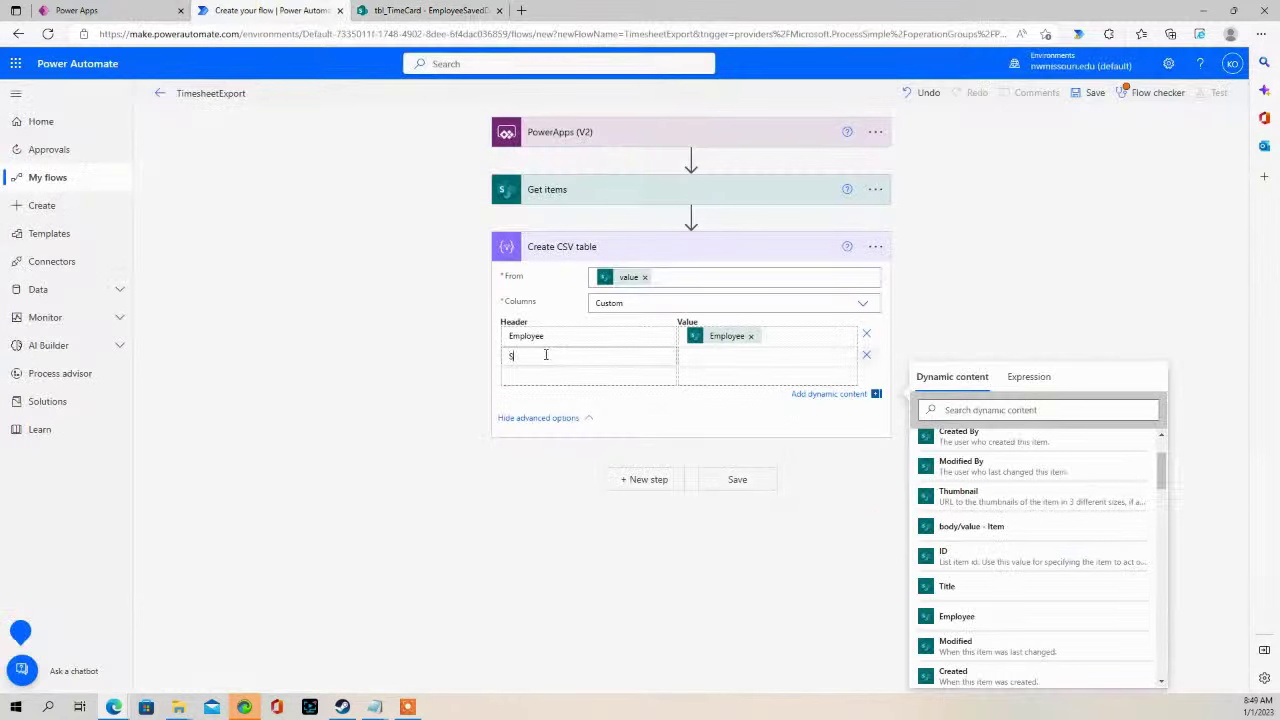
type("Supervisor")
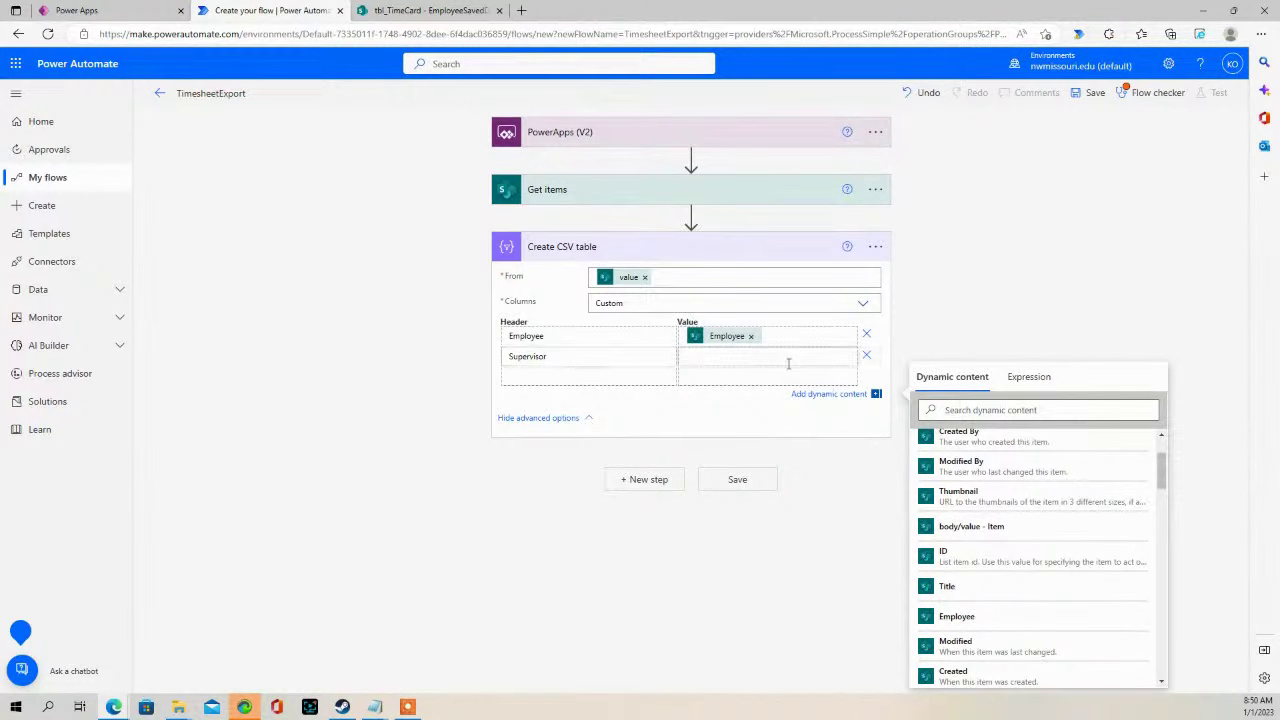
scroll(994, 526, "down", 5)
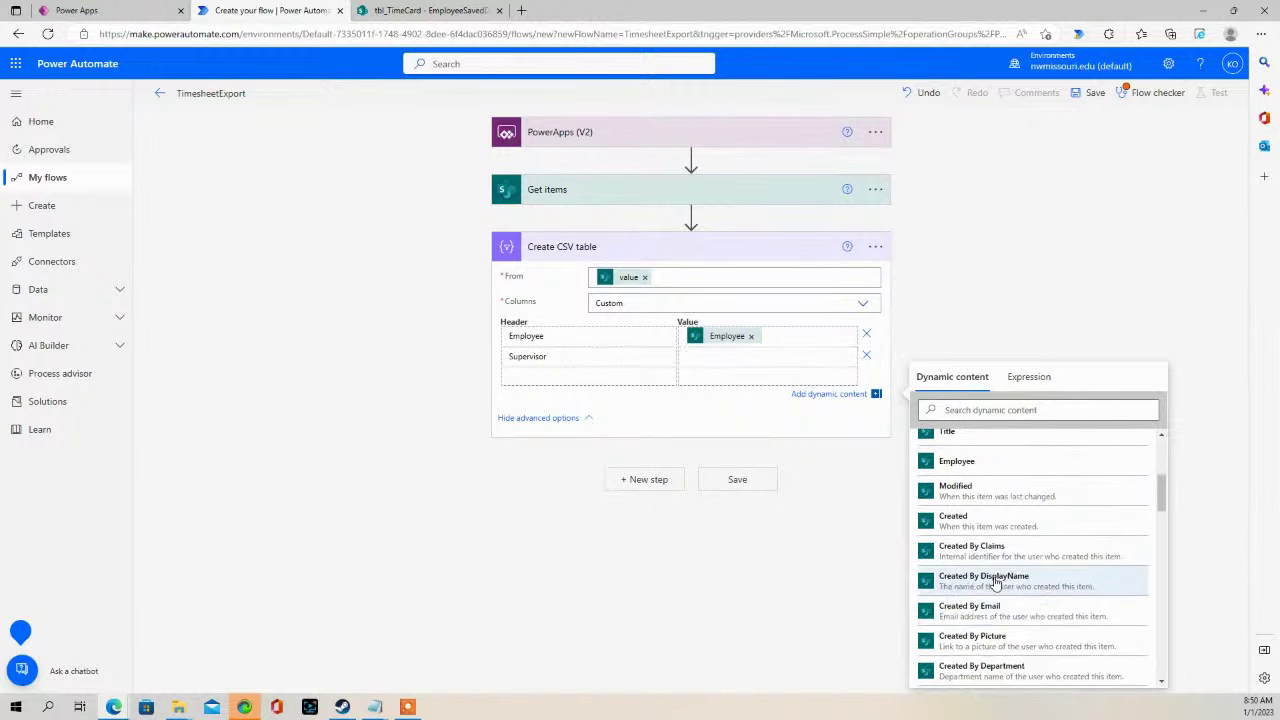
left_click_drag(1160, 523, 1158, 562)
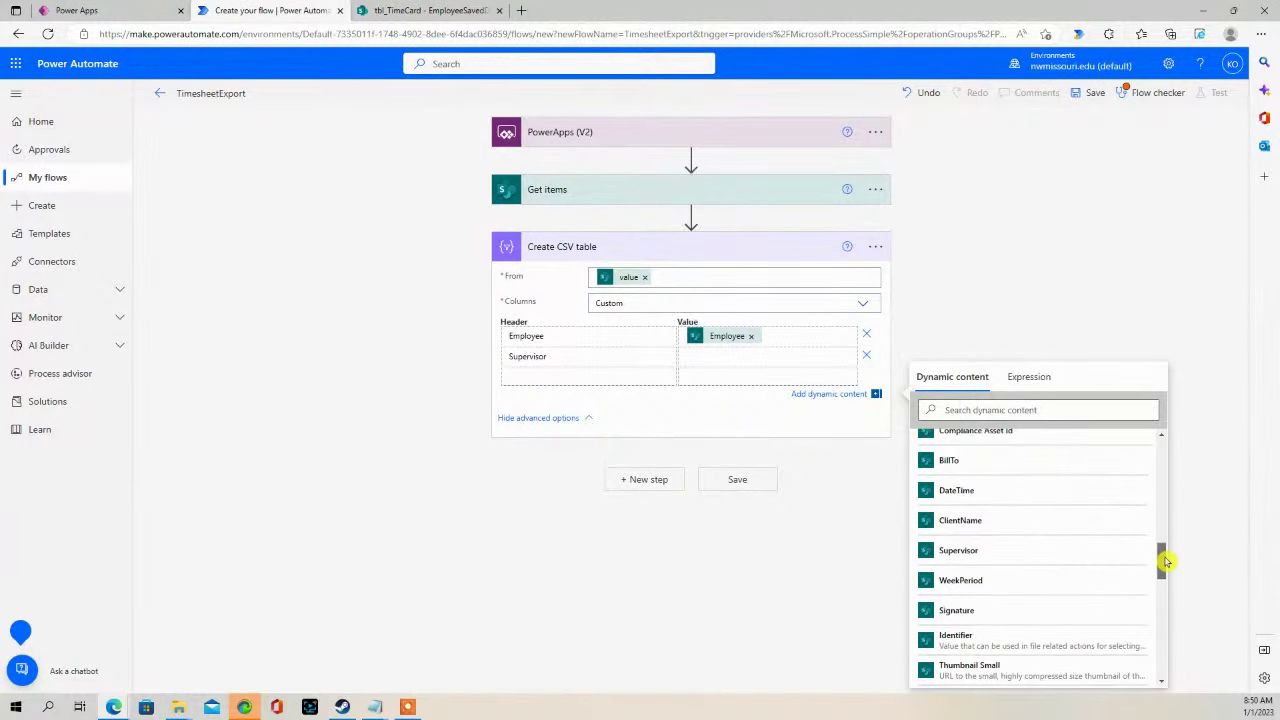
left_click(988, 558)
left_click(608, 377)
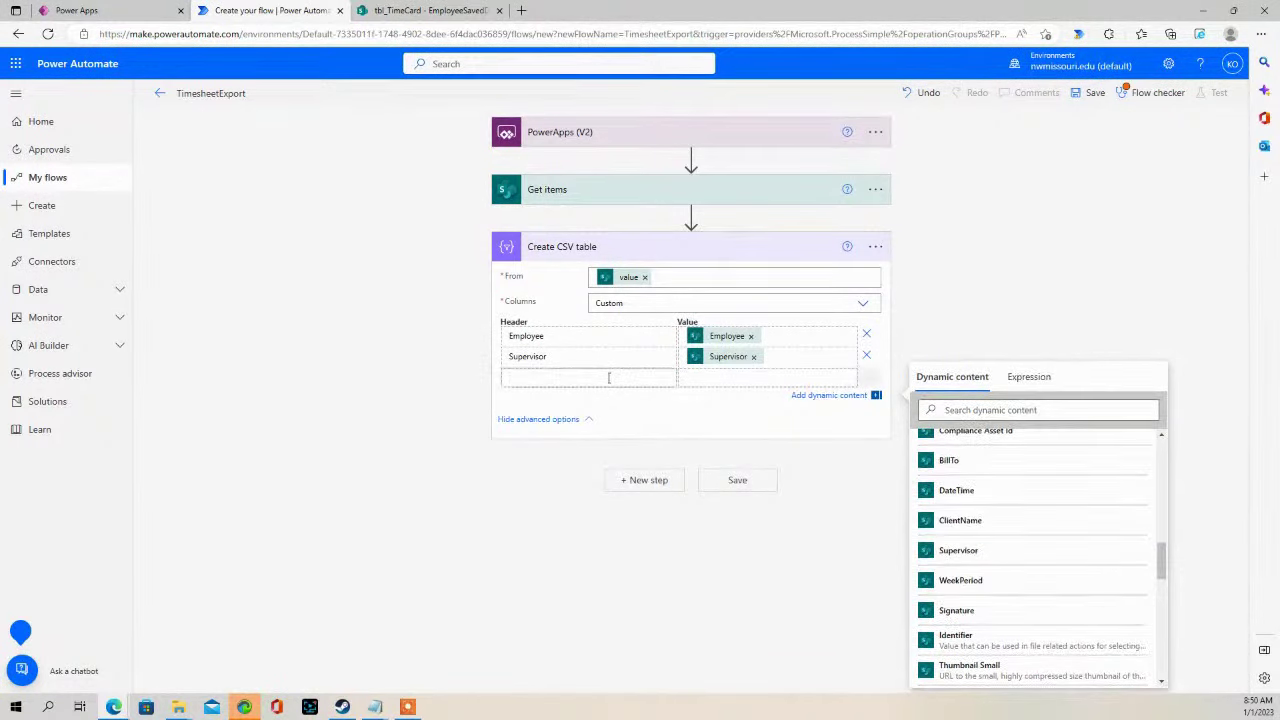
type("BillTo")
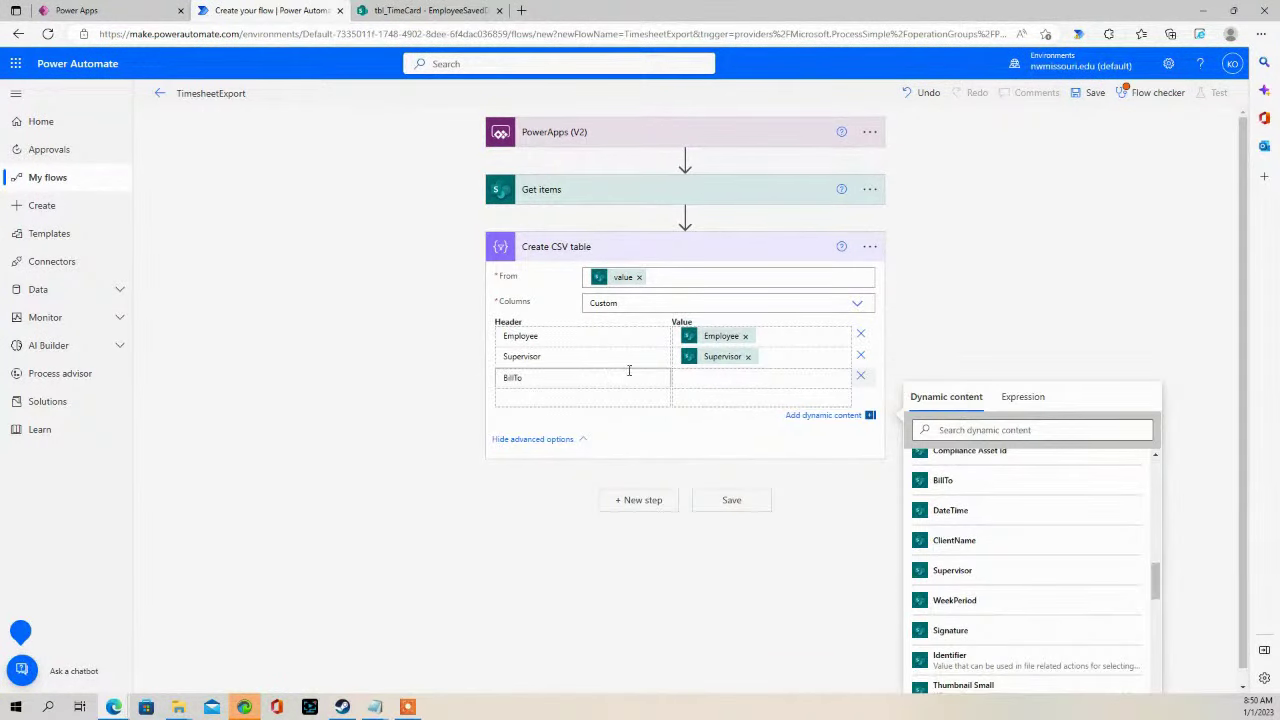
left_click(716, 374)
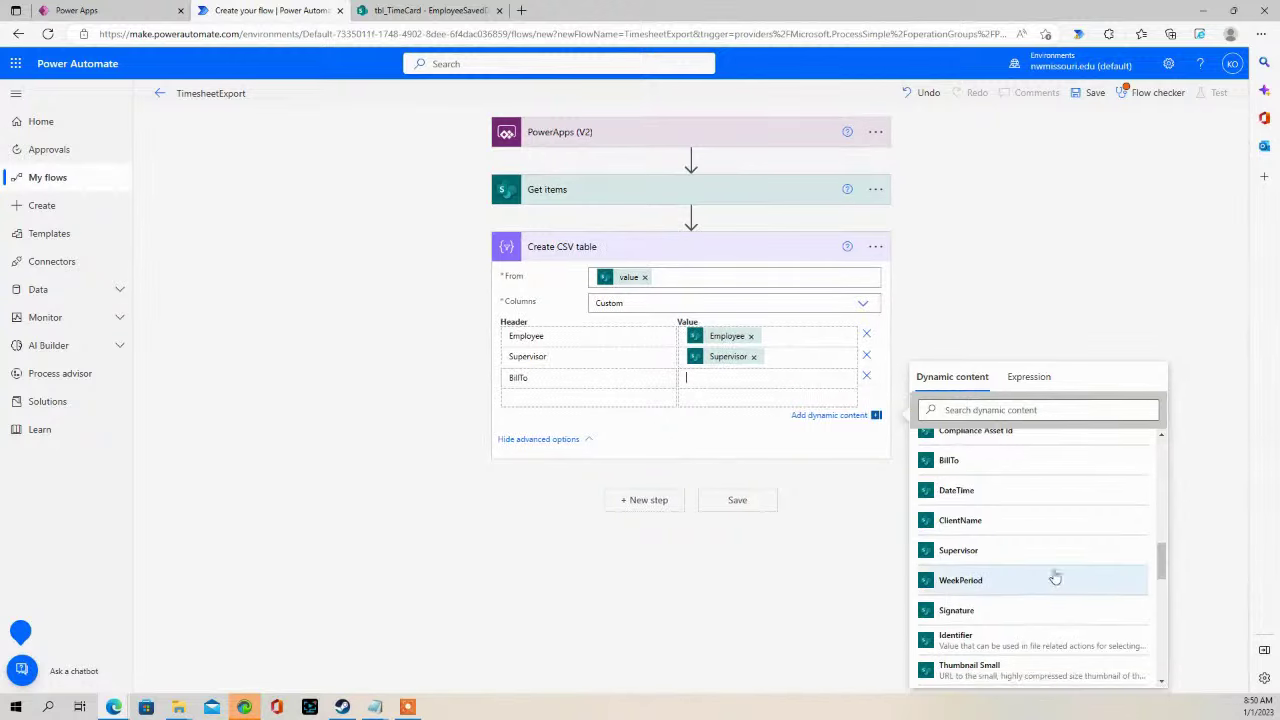
left_click(966, 460)
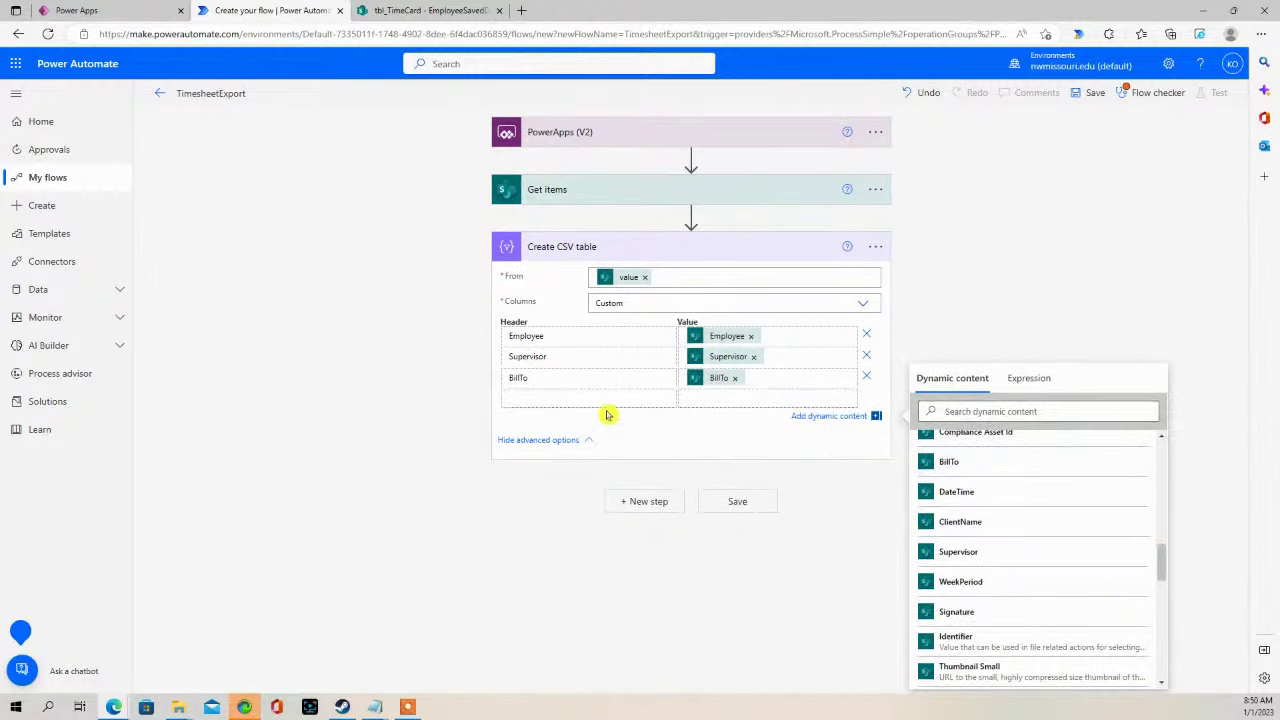
left_click(593, 396)
type("Monday")
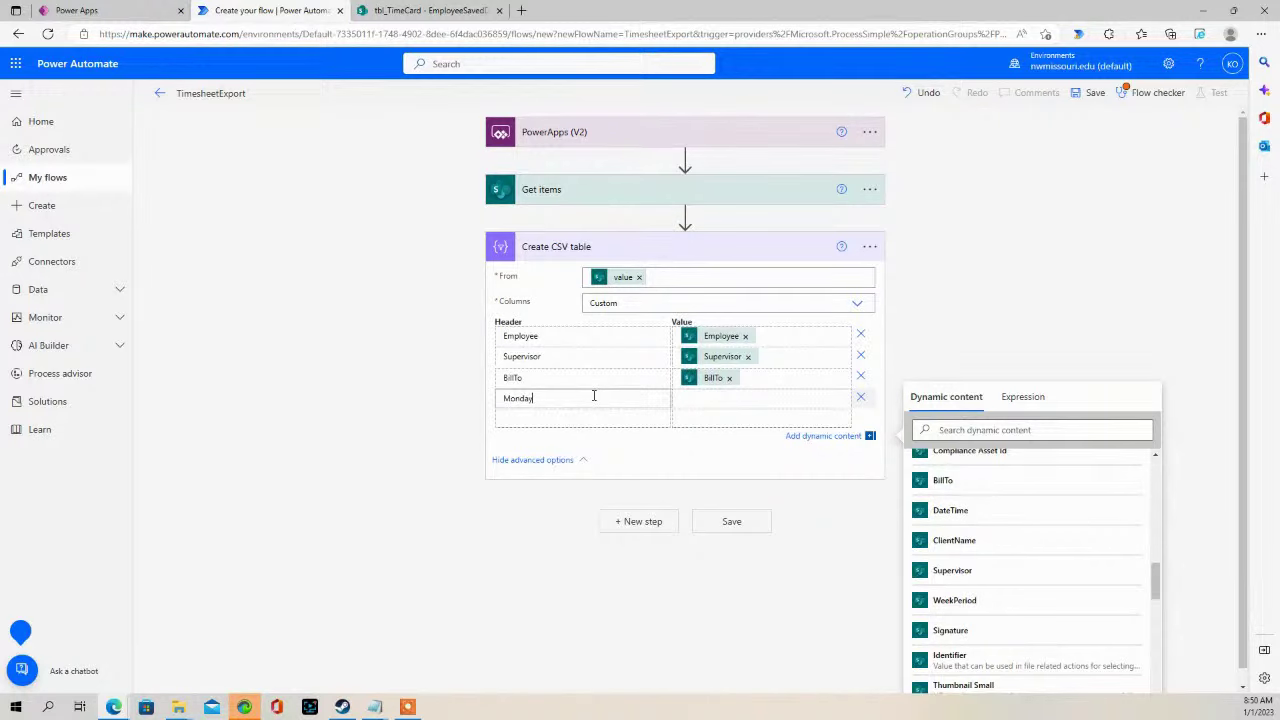
left_click(796, 407)
scroll(1000, 580, "down", 10)
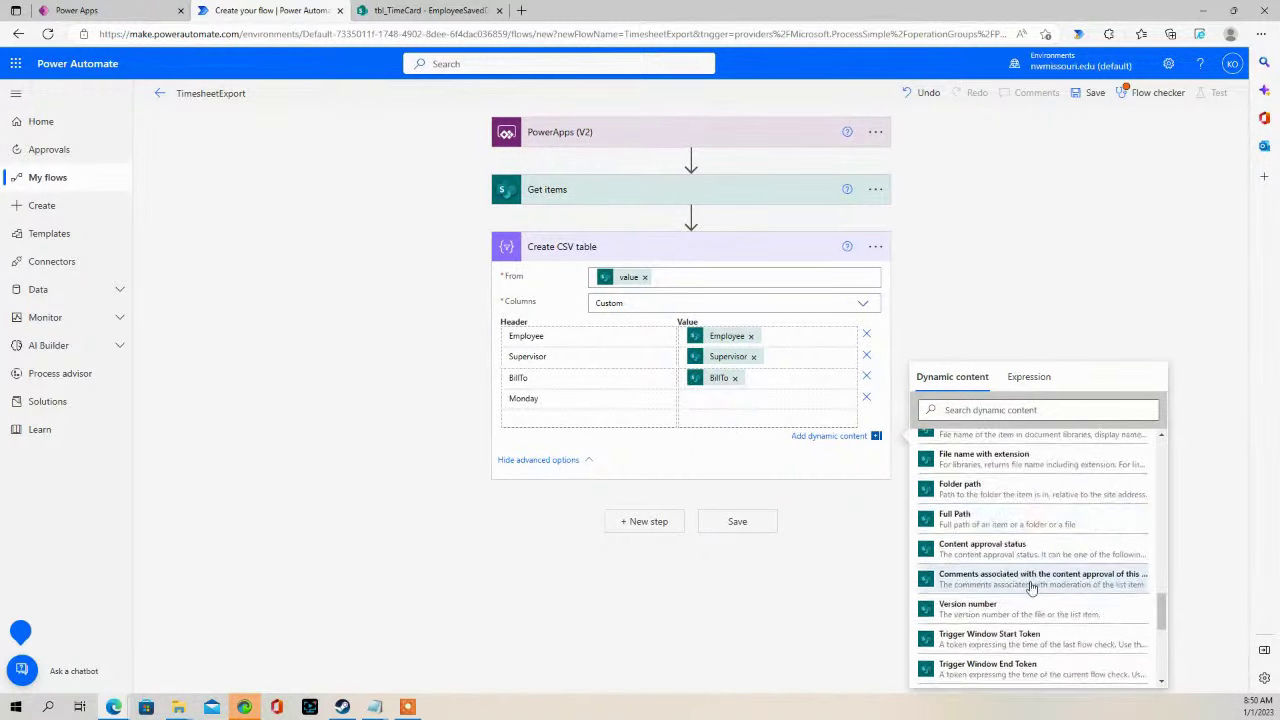
left_click(965, 470)
- Add Tuesday, Wednesday and Thursday columns mapped to TueHours, WedHours and ThuHours
left_click(628, 424)
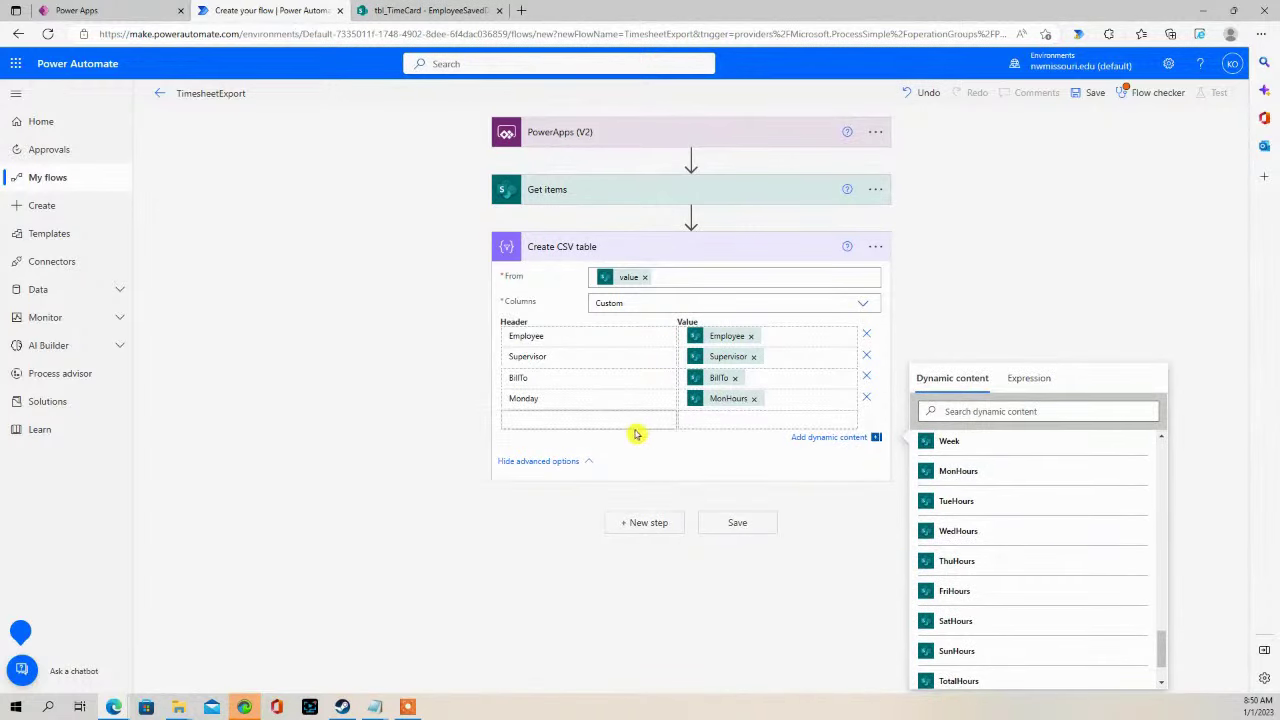
type("Tu")
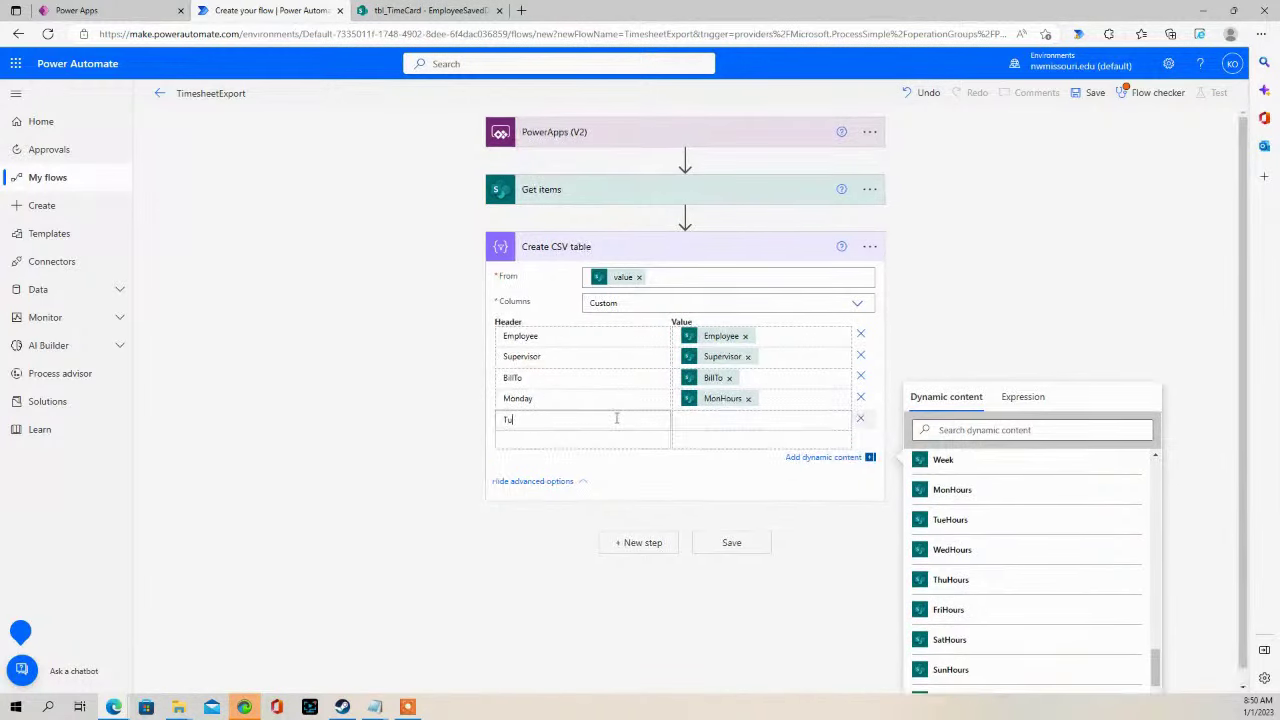
type("esday")
left_click(700, 420)
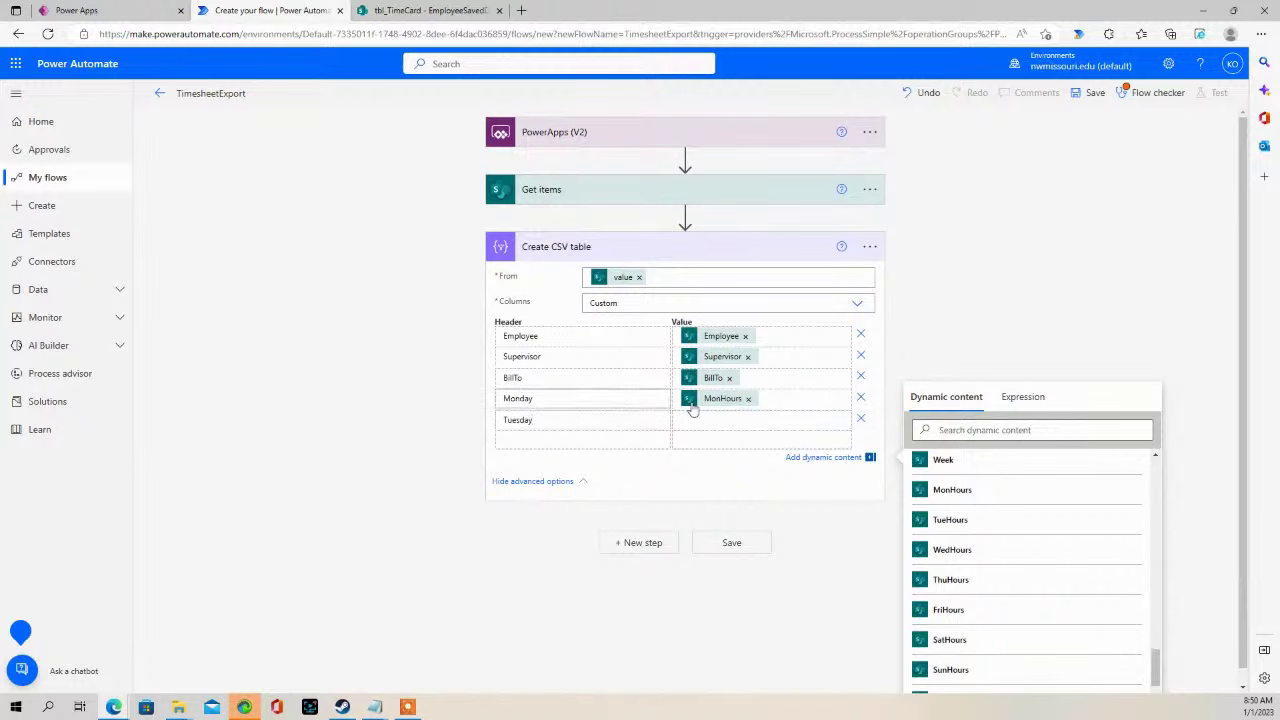
left_click(956, 500)
left_click(618, 440)
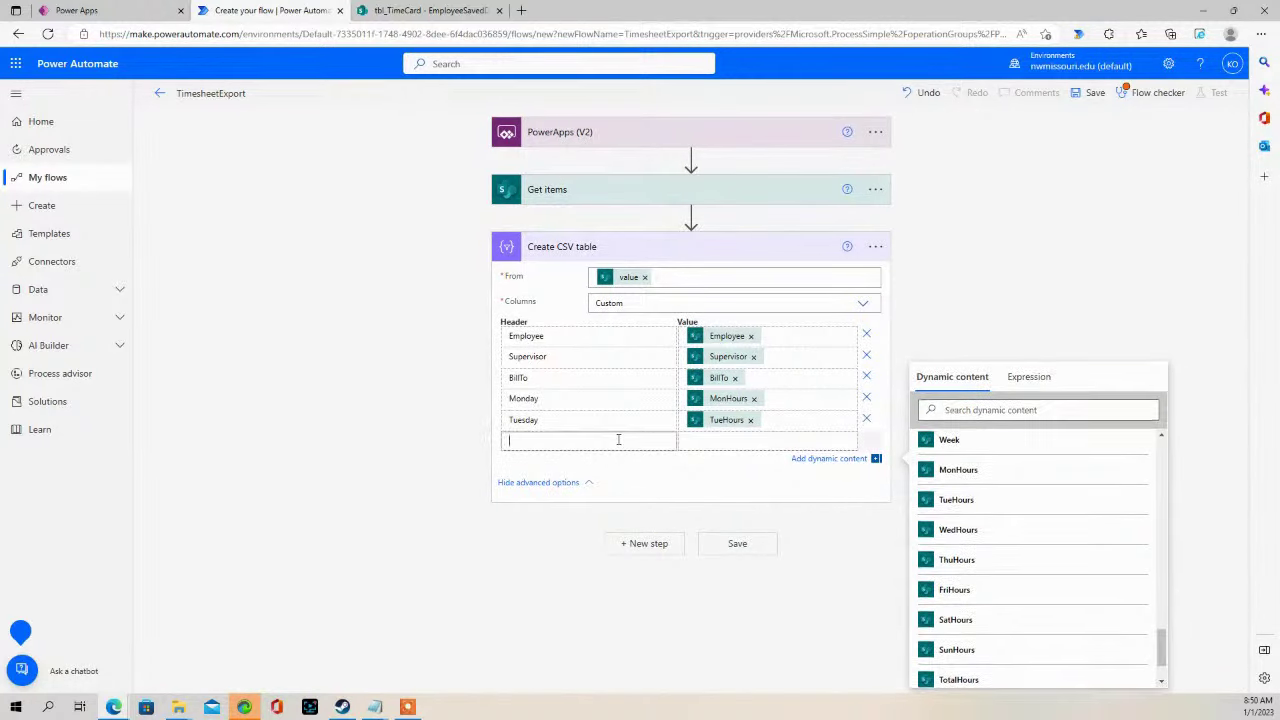
type("Wednesday")
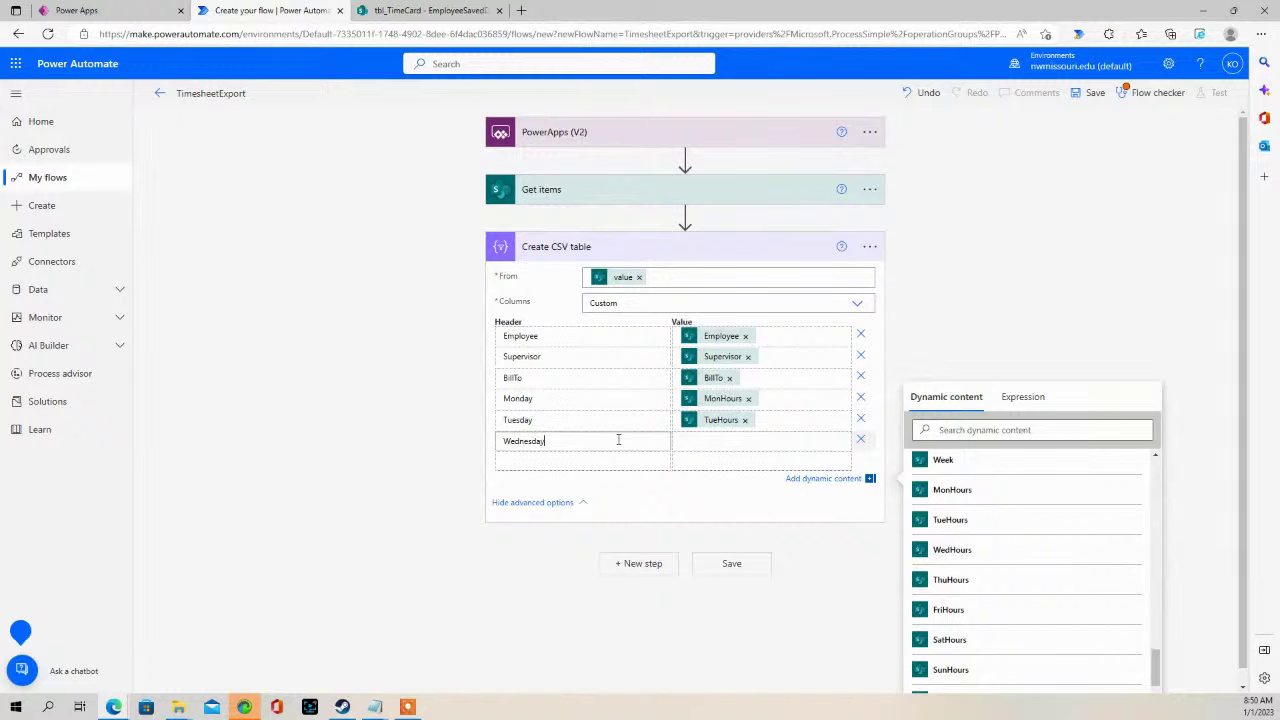
left_click(745, 440)
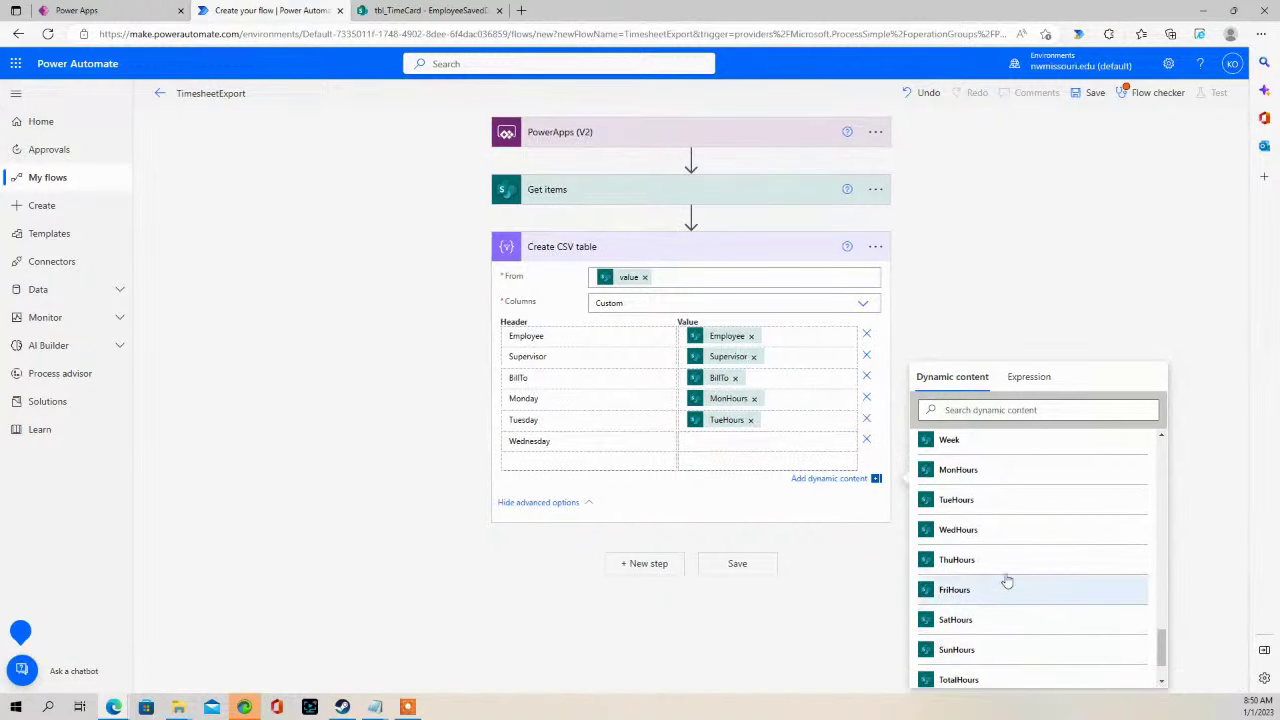
left_click(979, 531)
left_click(572, 458)
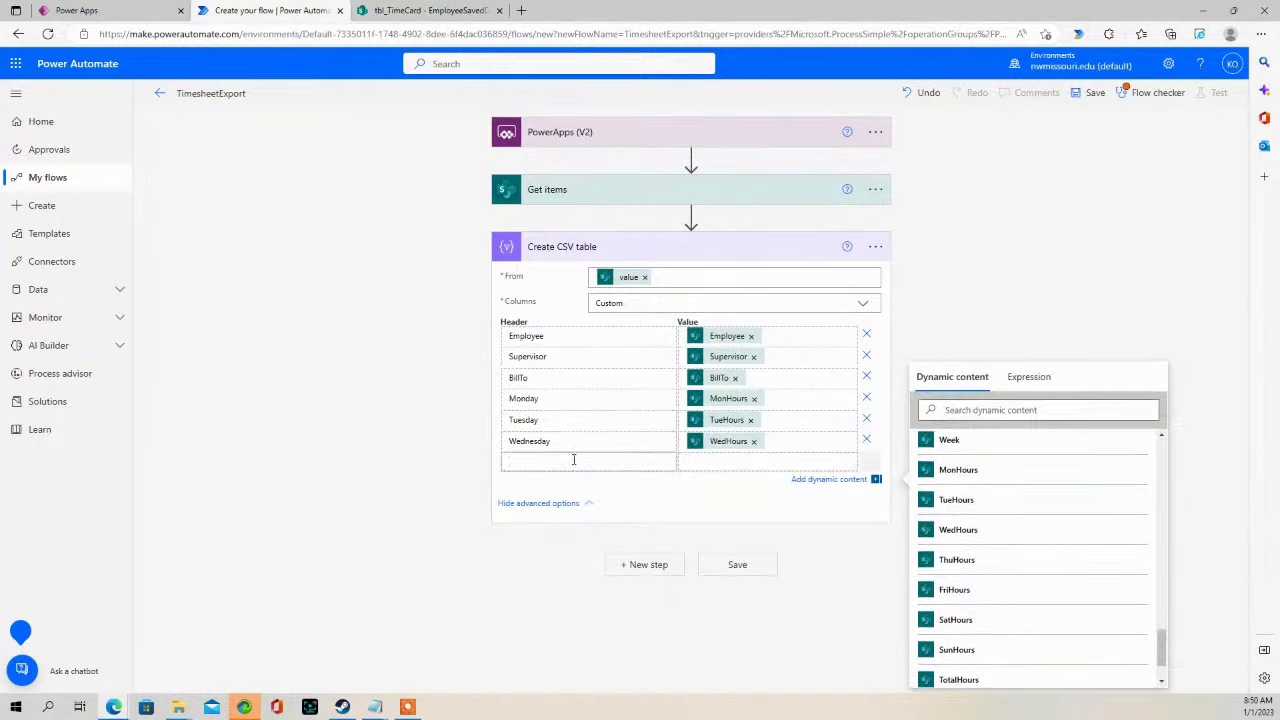
type("Thursday")
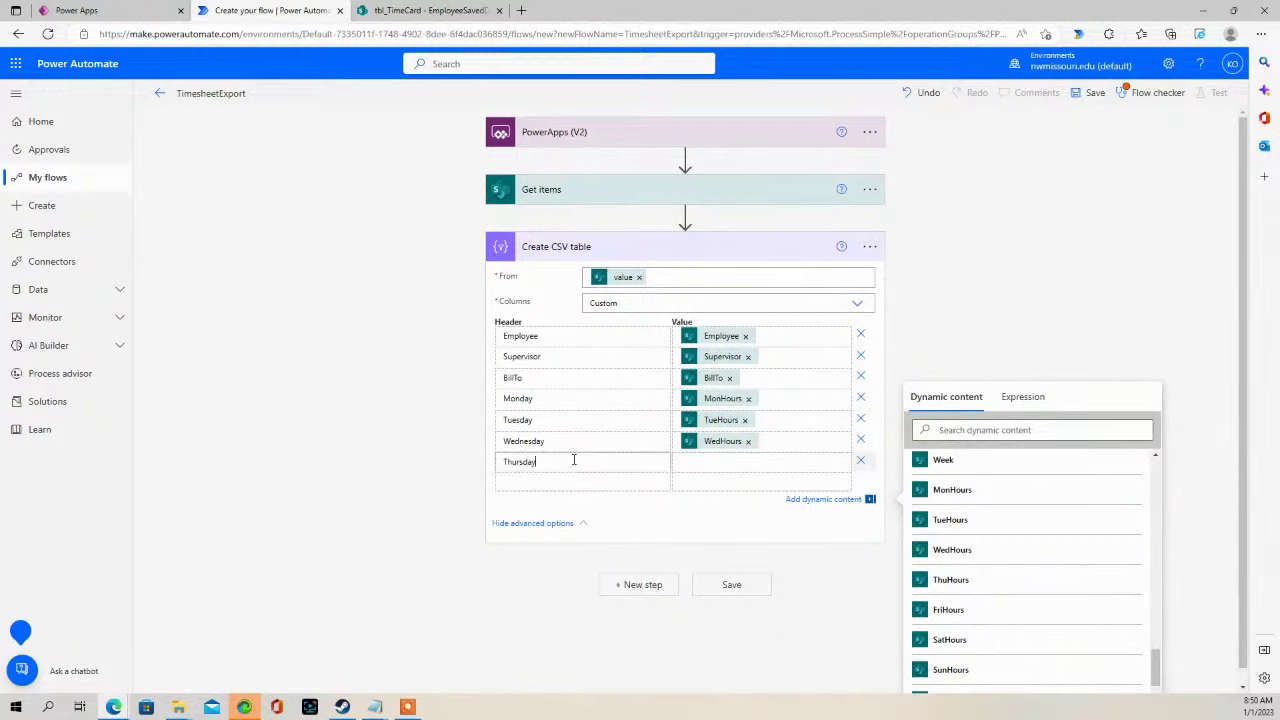
left_click(712, 455)
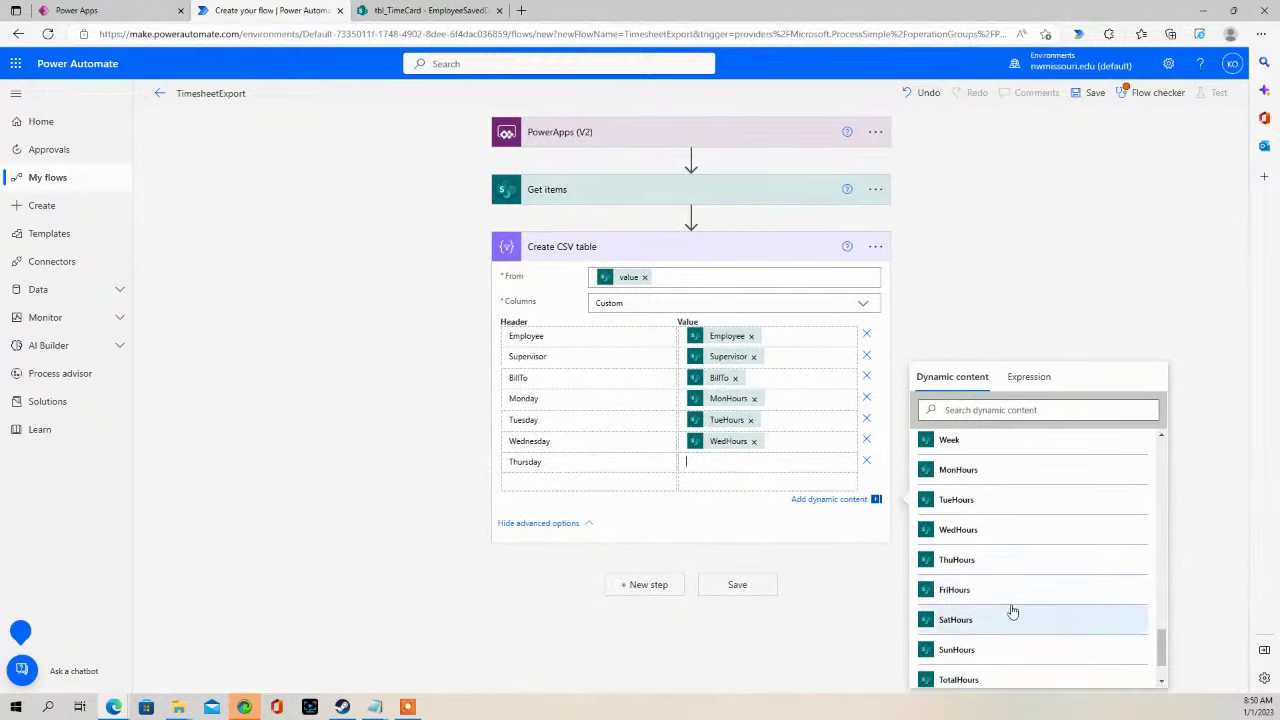
scroll(1013, 593, "up", 1)
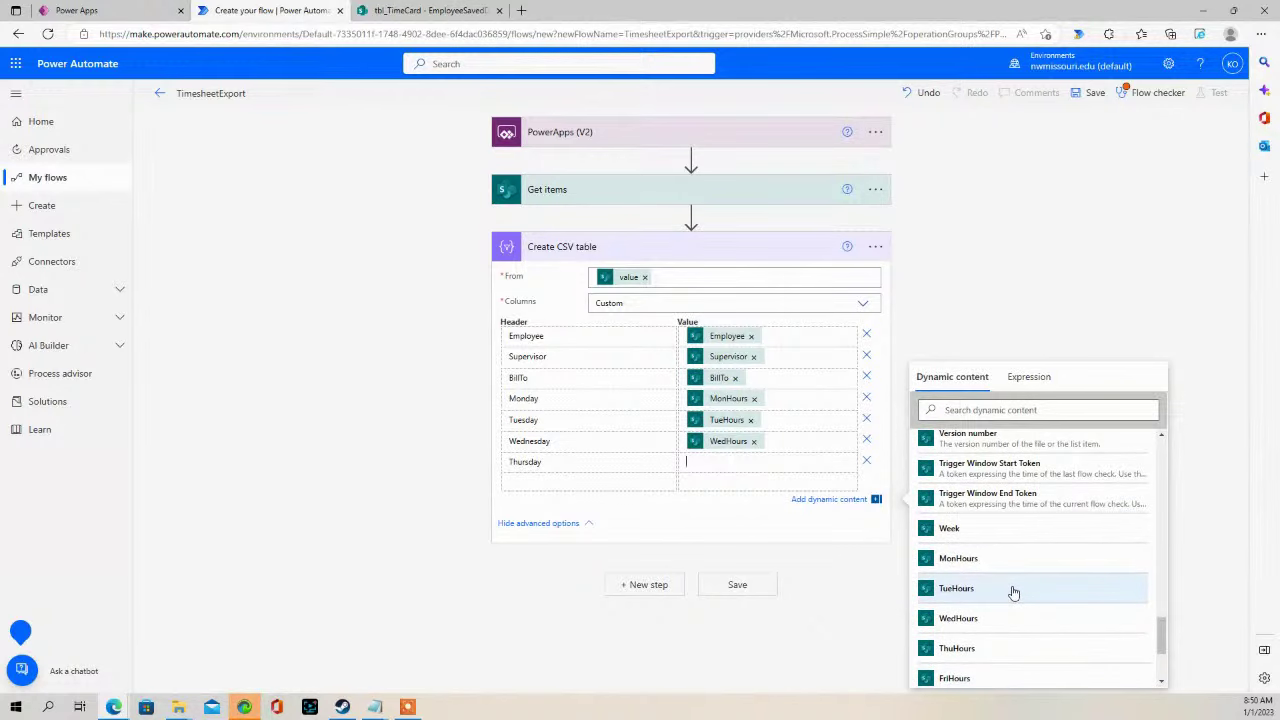
left_click(955, 648)
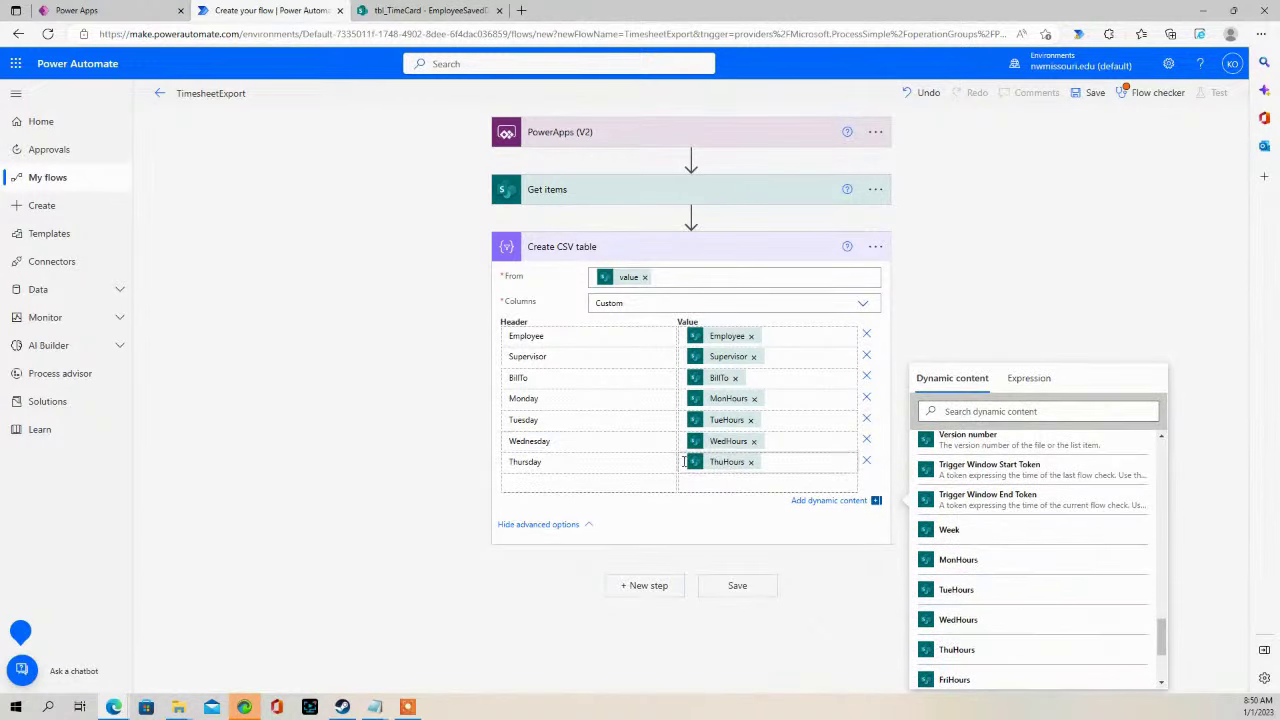
- Add Friday and Total columns mapped to FriHours and TotalHours, then collapse the CSV step
left_click(586, 481)
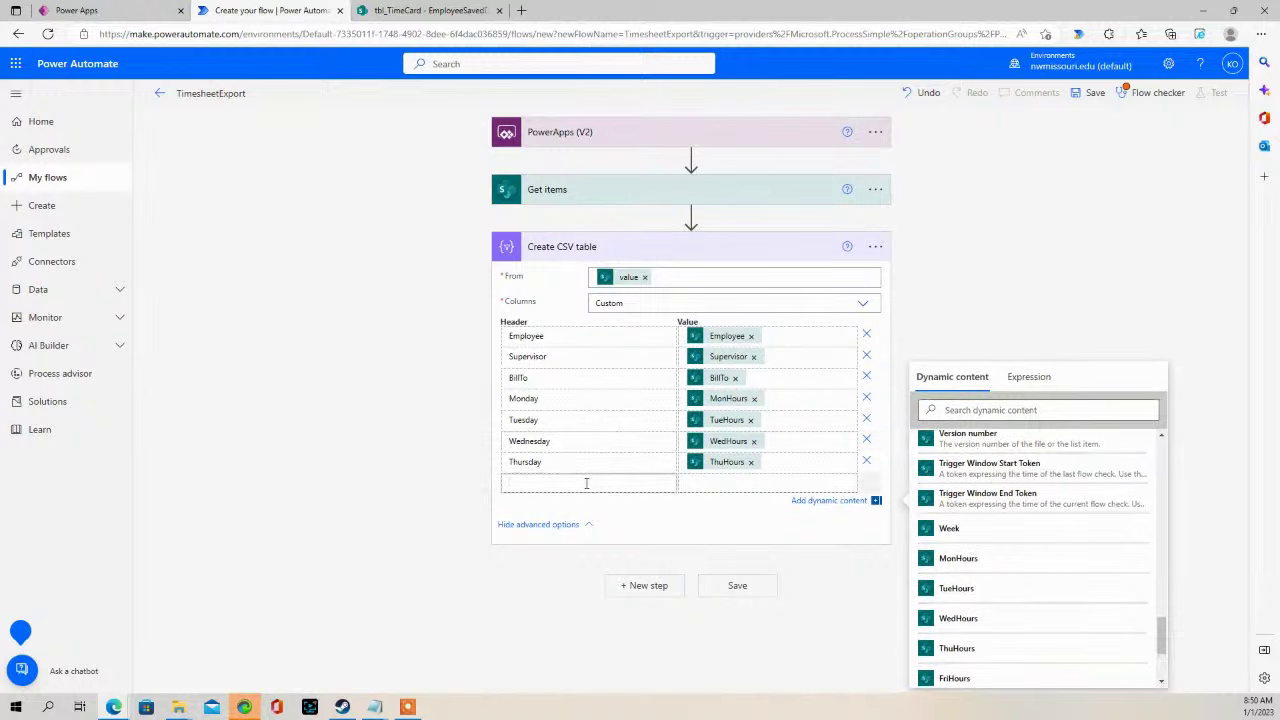
type("Friday")
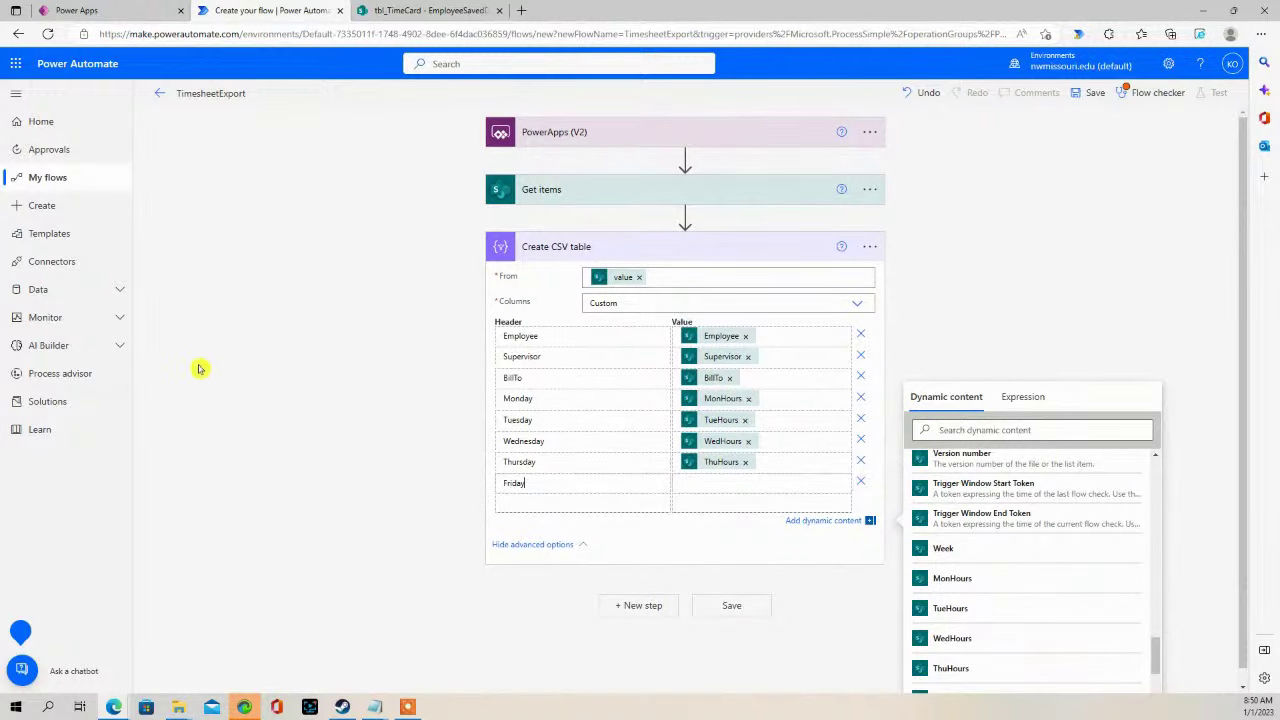
left_click(740, 484)
scroll(1027, 630, "down", 1)
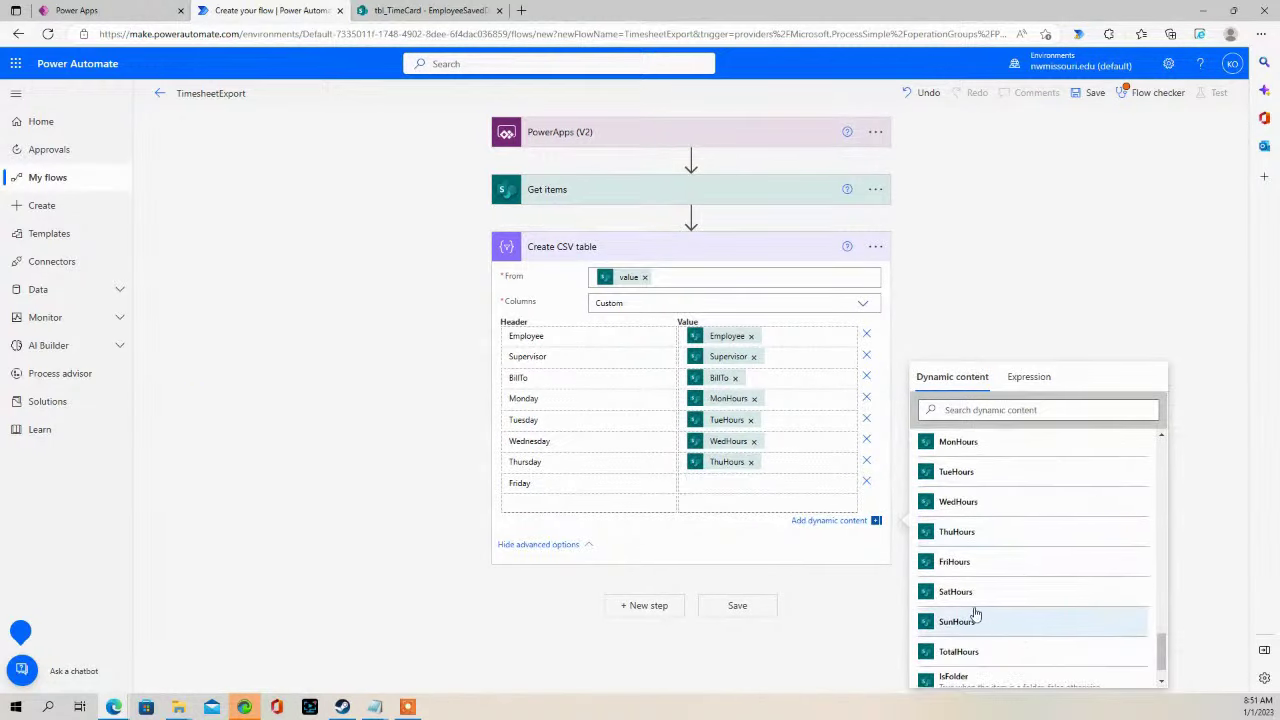
scroll(976, 612, "down", 1)
scroll(1014, 603, "up", 2)
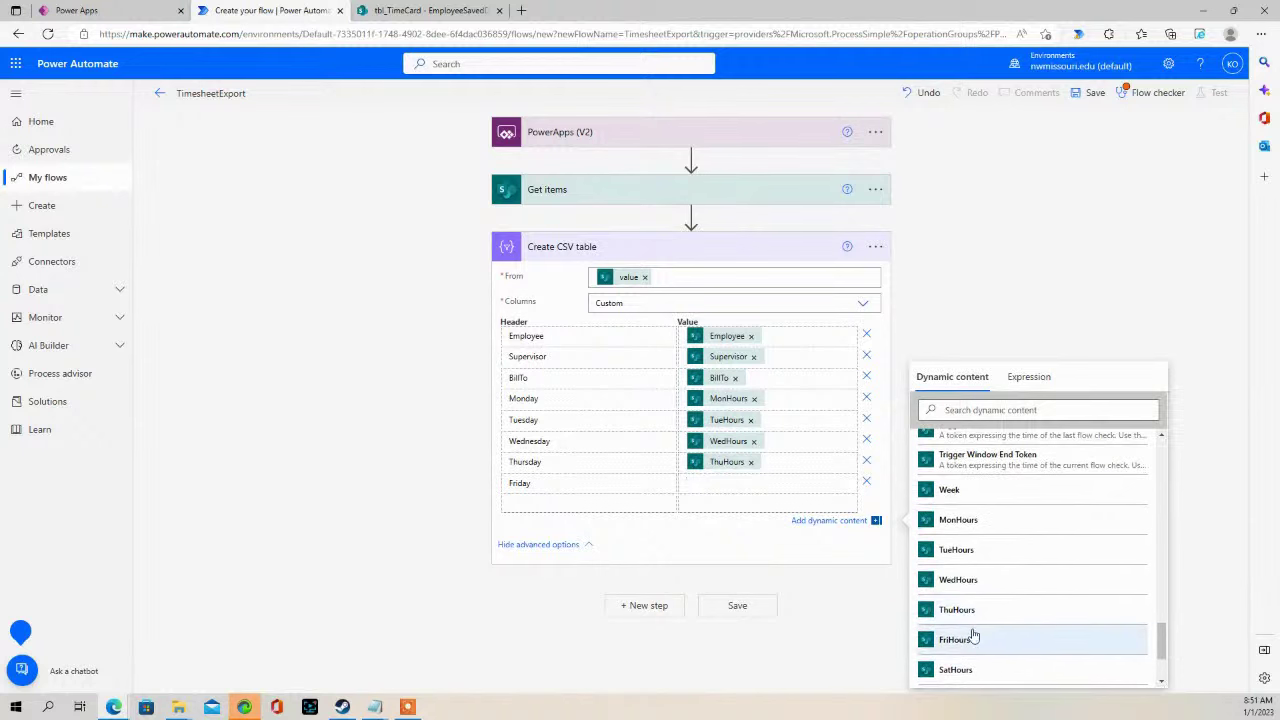
left_click(973, 638)
left_click(597, 502)
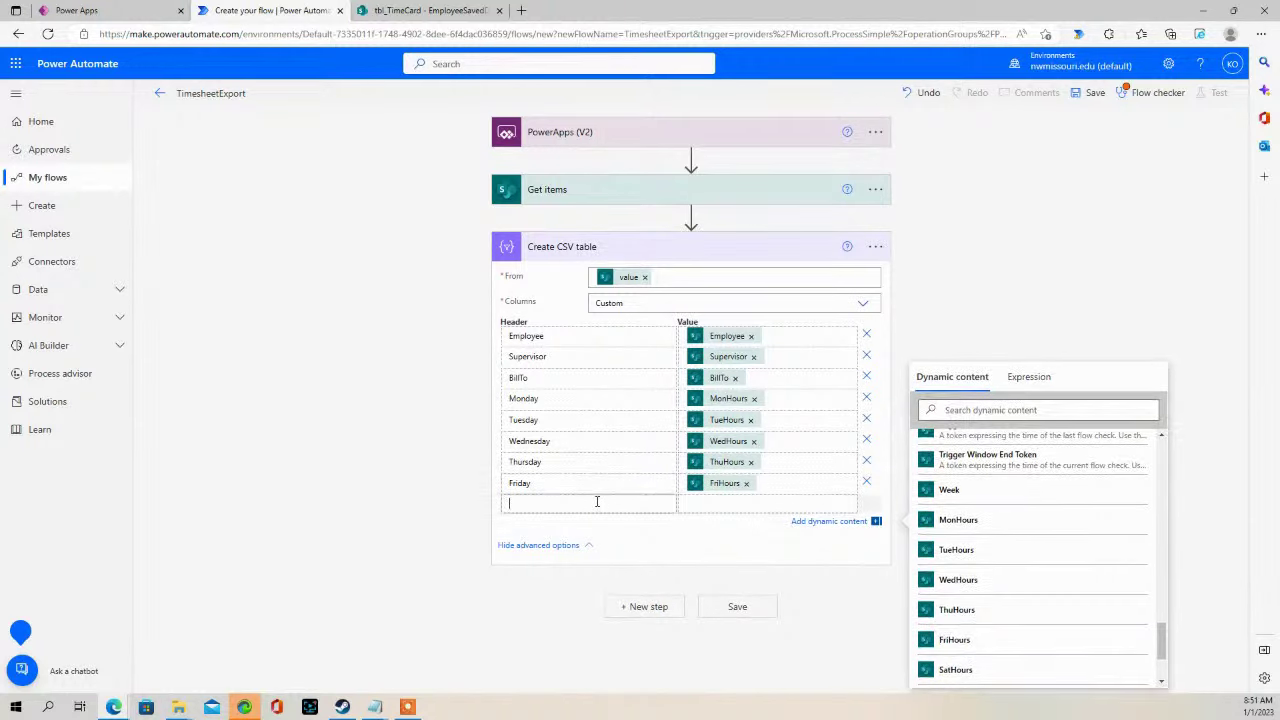
type("S")
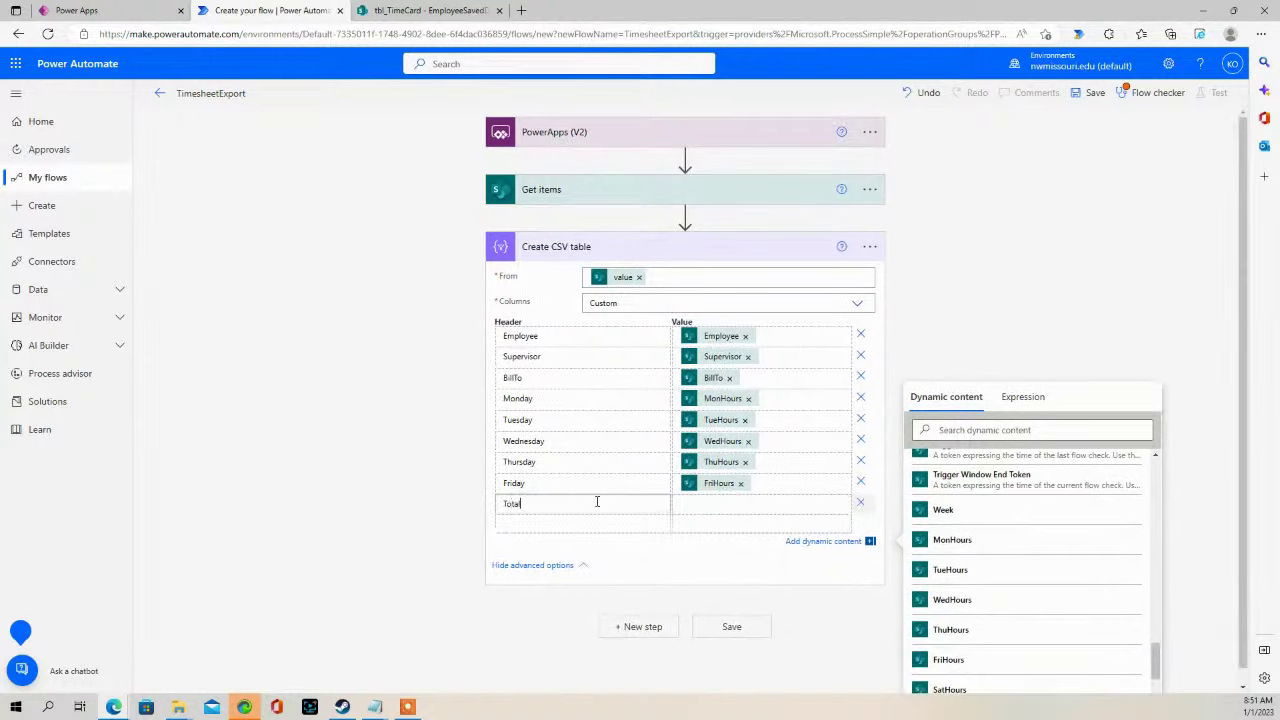
left_click(712, 504)
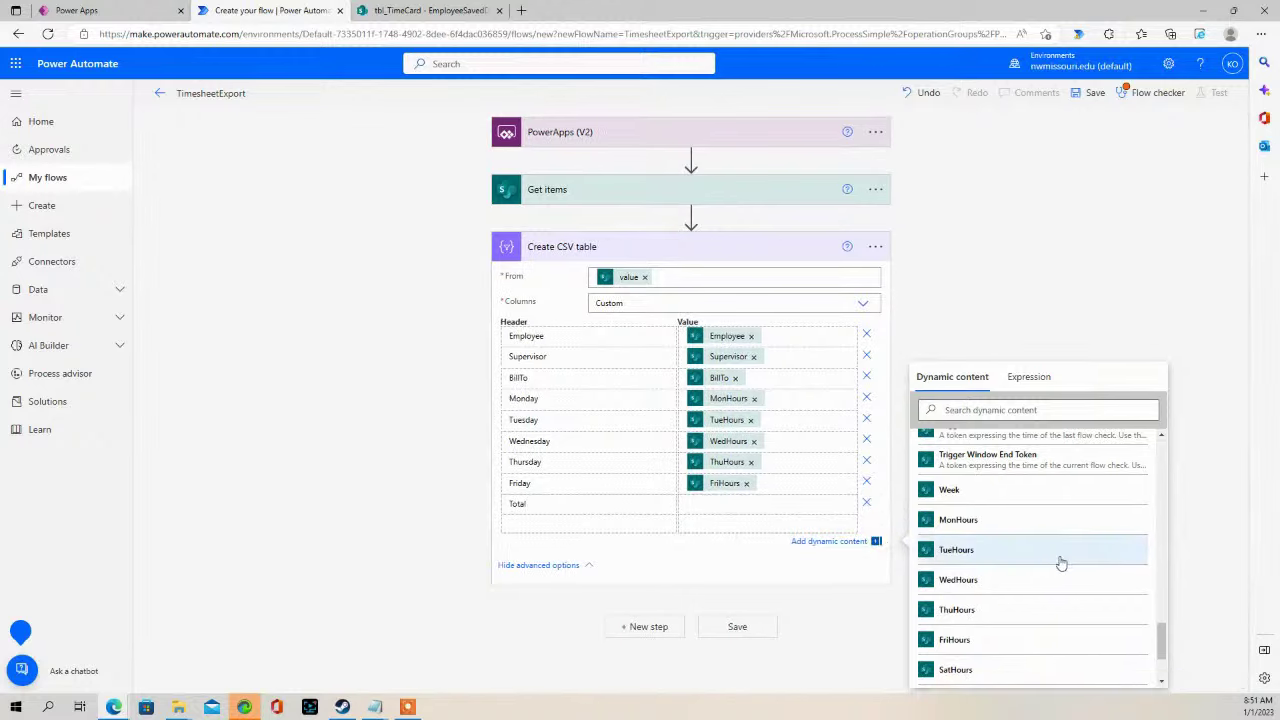
scroll(1008, 518, "down", 3)
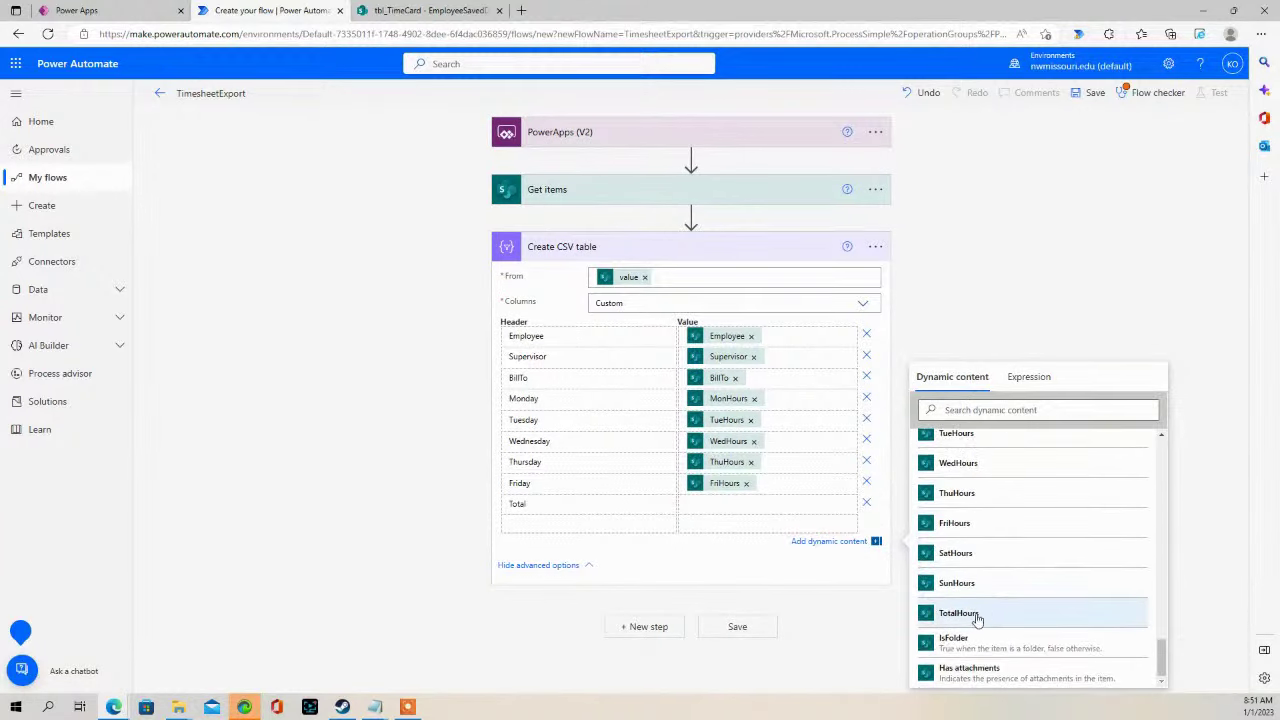
left_click(974, 612)
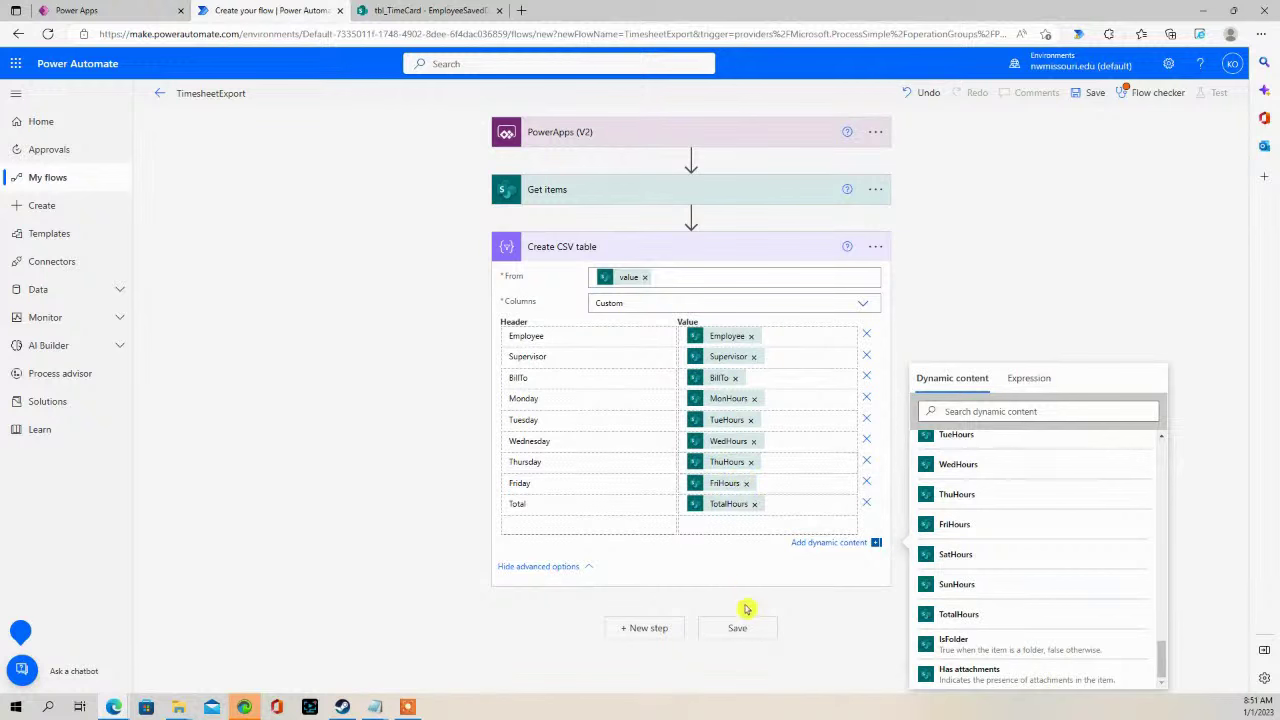
left_click(640, 246)
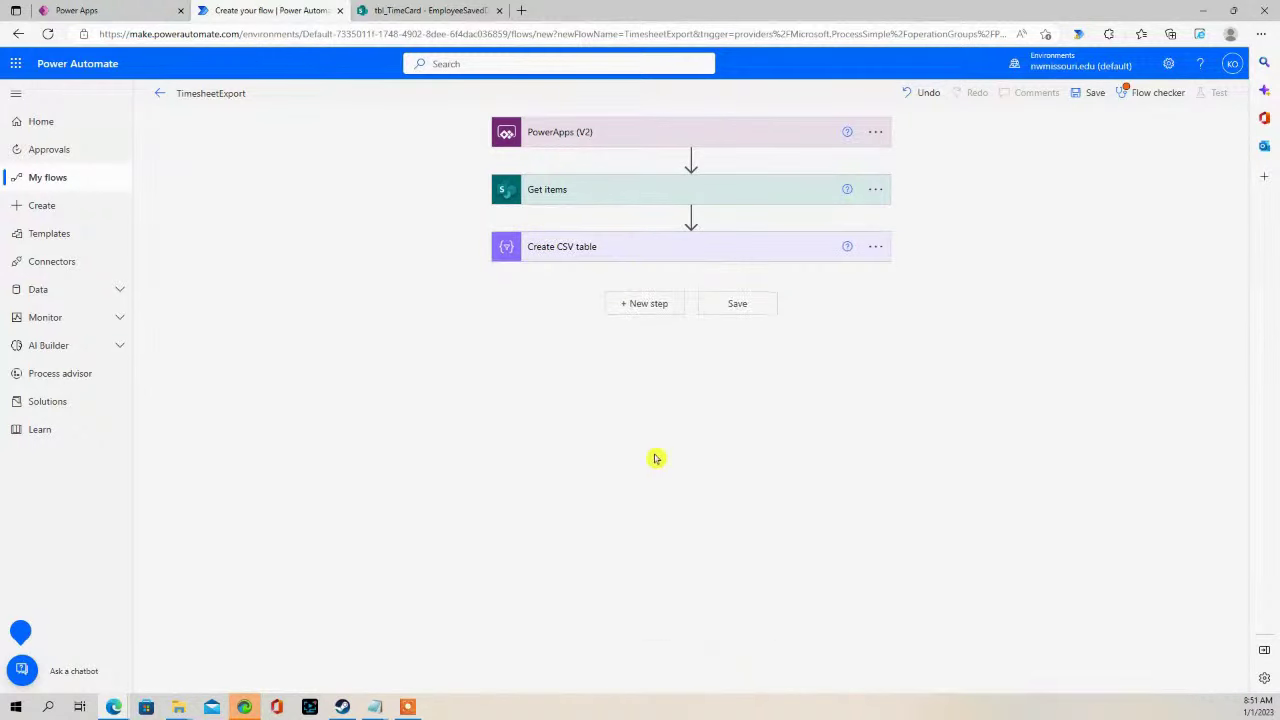
- Add an Office 365 Outlook Send an email (V2) step and begin entering the recipient
left_click(646, 310)
type("send an email")
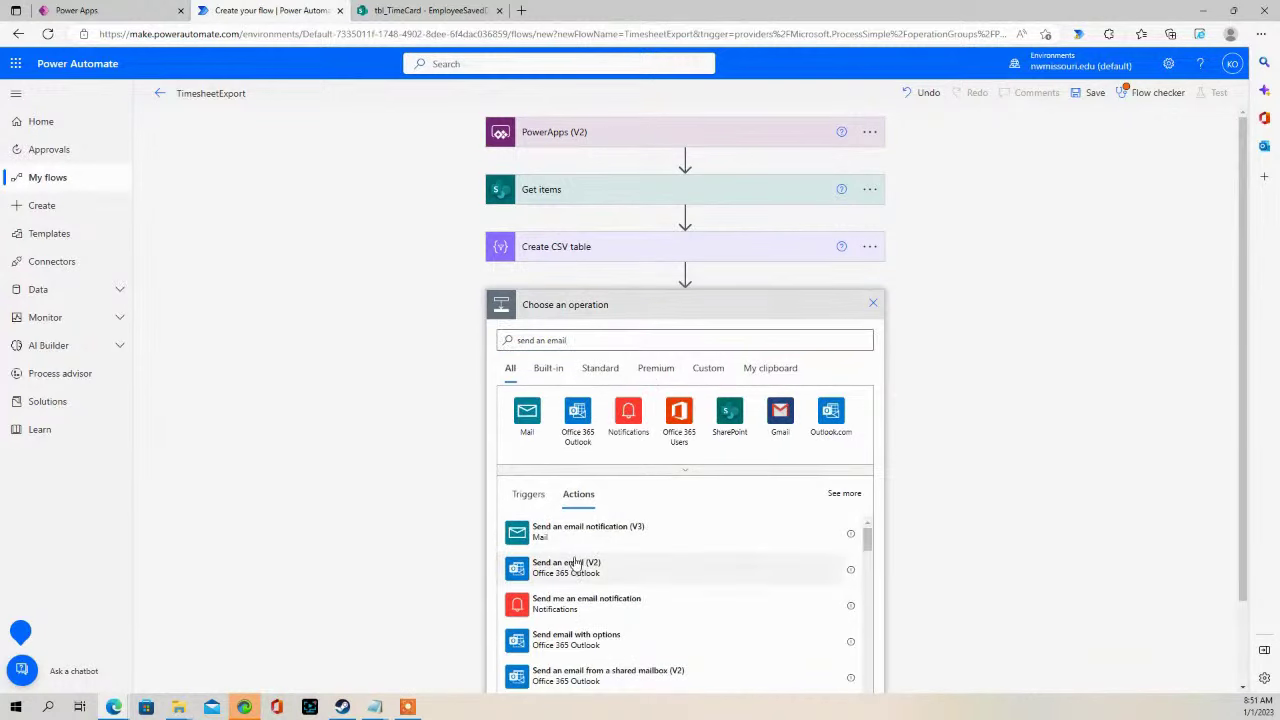
left_click(575, 565)
left_click(636, 337)
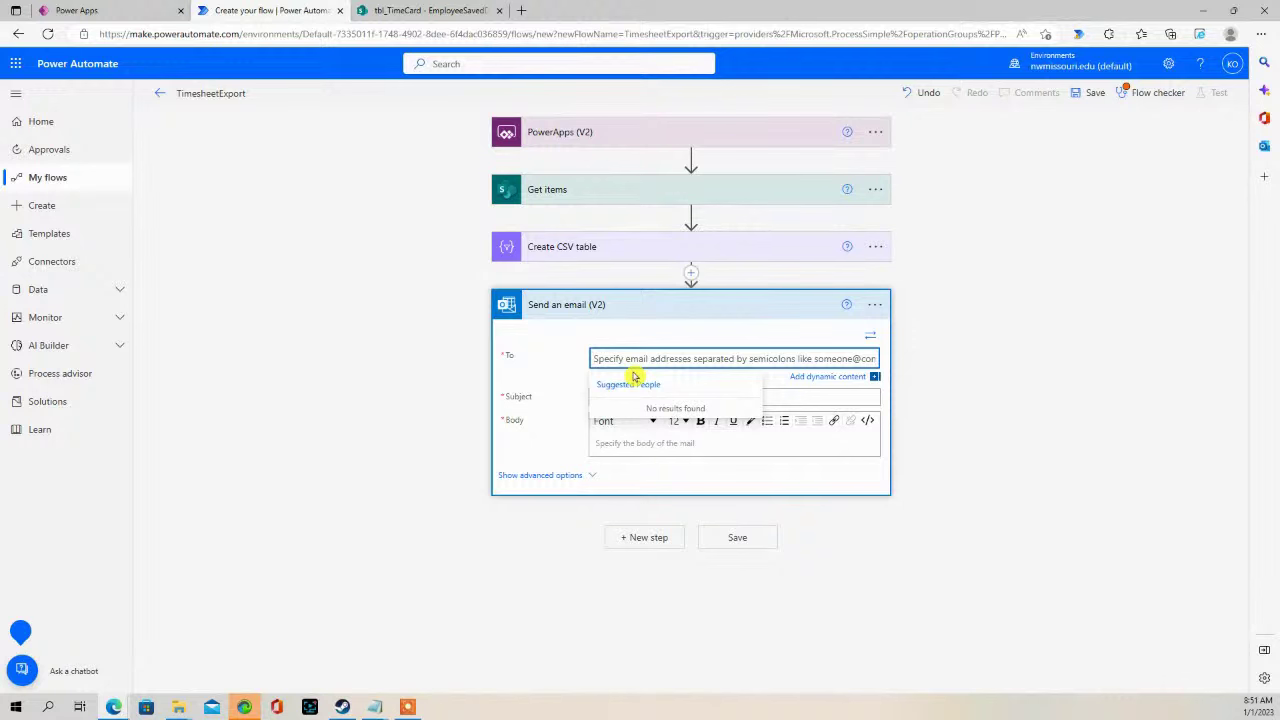
type("outla")
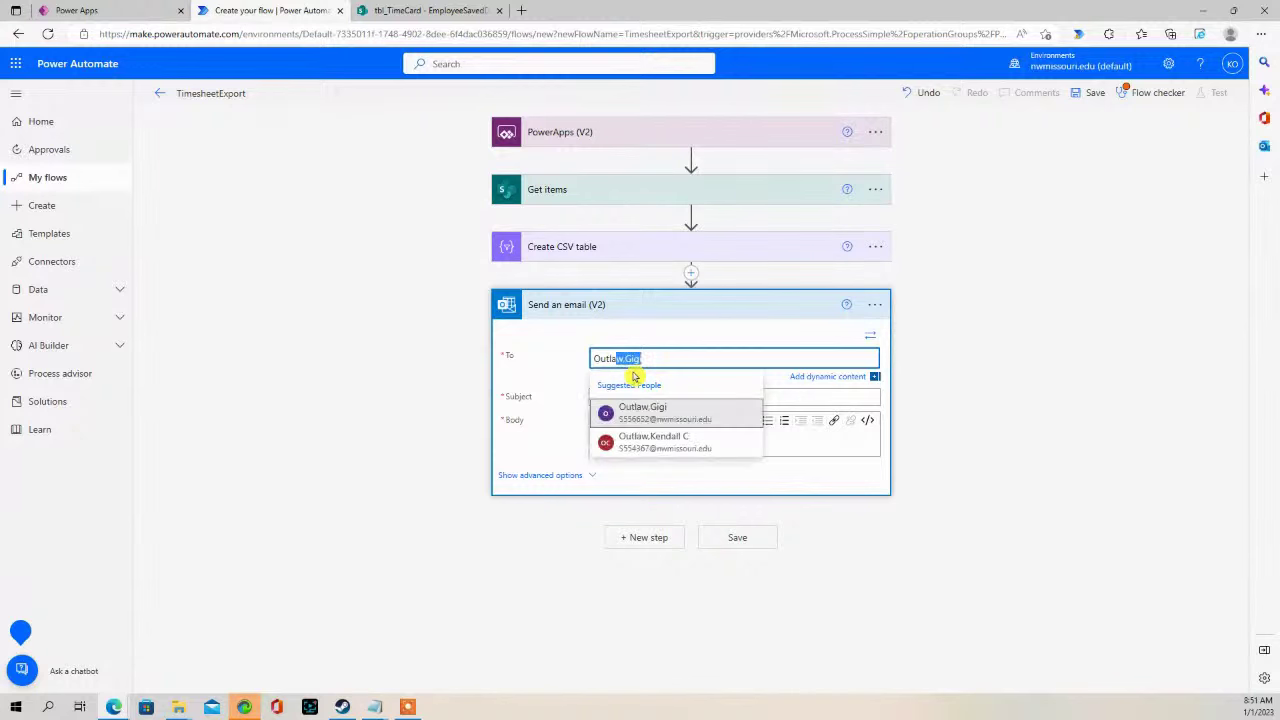
- Address the email to the chosen colleague with subject 'Timesheet Report' and body 'Attached is the Timesheet Report'
left_click(662, 440)
left_click(634, 399)
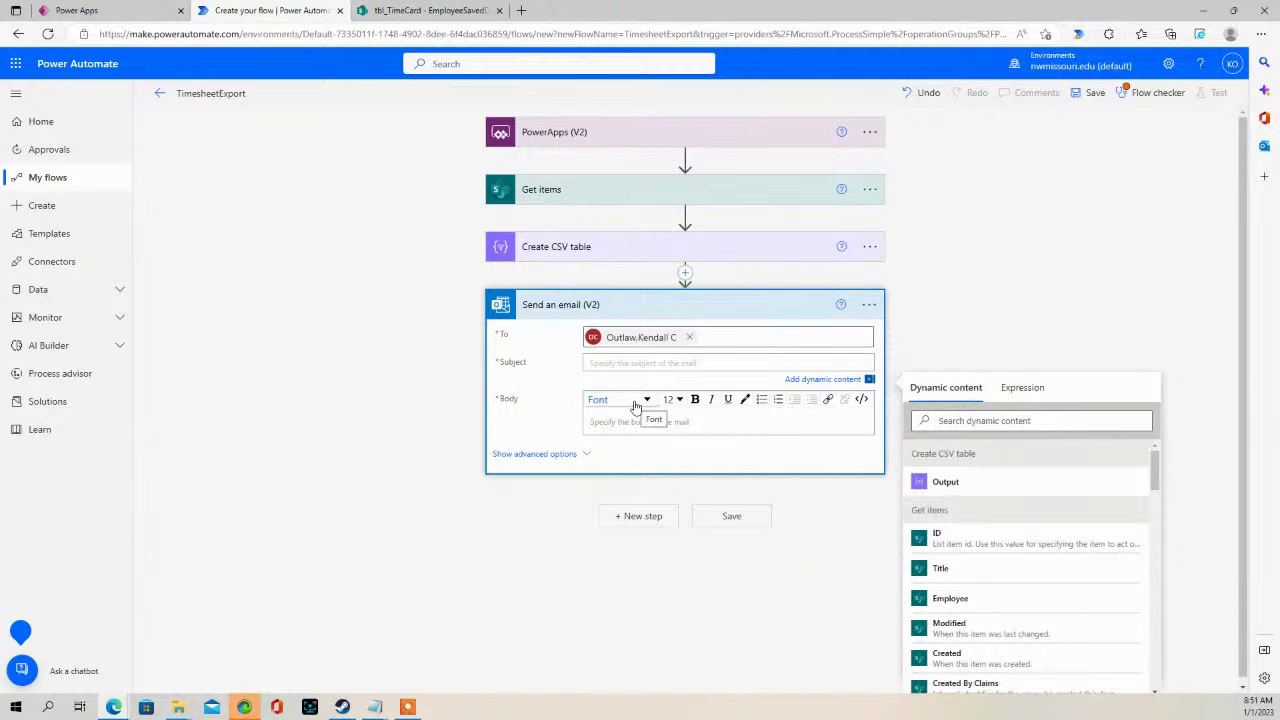
type("Timesheet Report")
left_click(641, 426)
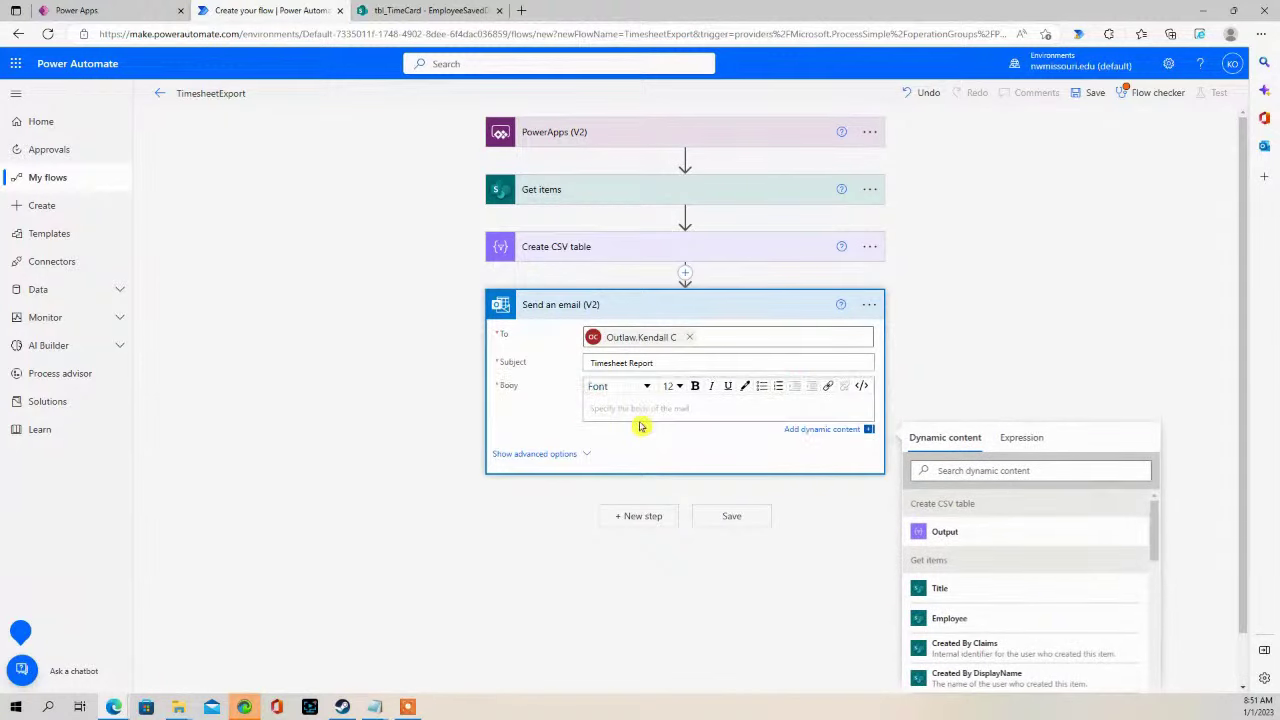
type("A")
left_click(529, 455)
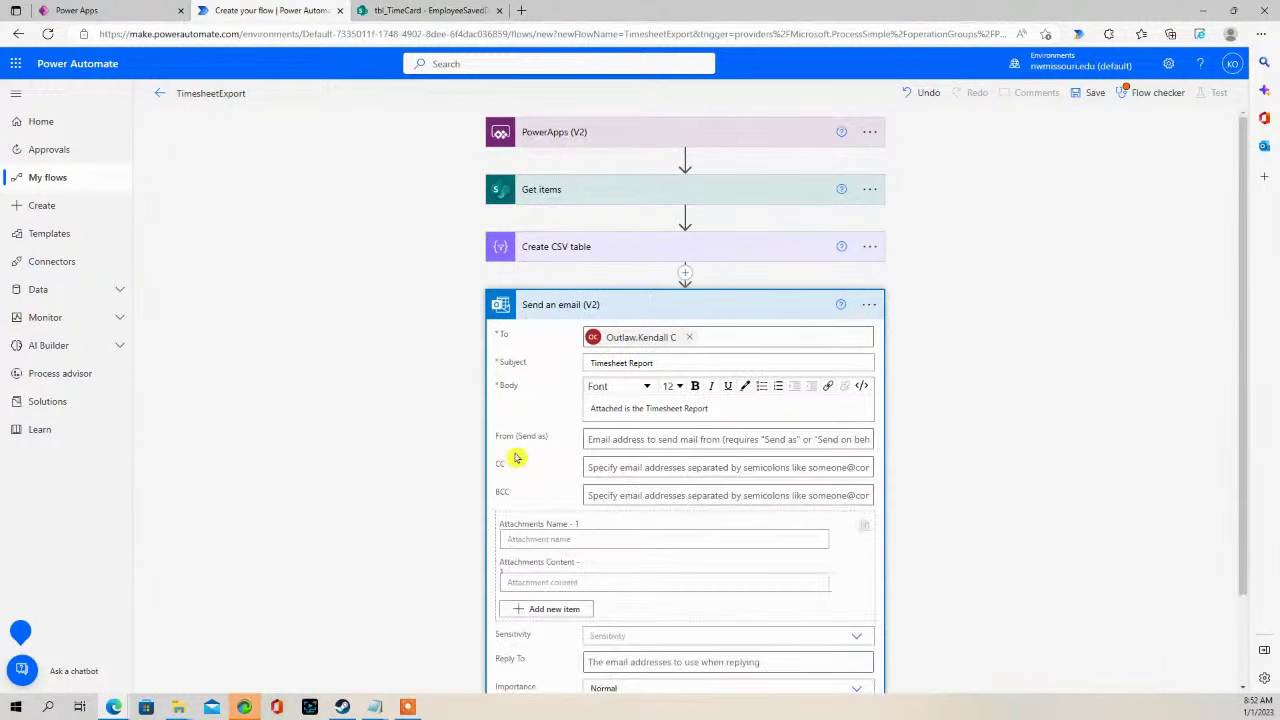
- Name the attachment 'Timesheet Report.csv', set its content to the Create CSV table Output, and collapse the card
scroll(578, 565, "down", 2)
scroll(570, 483, "up", 1)
left_click(532, 521)
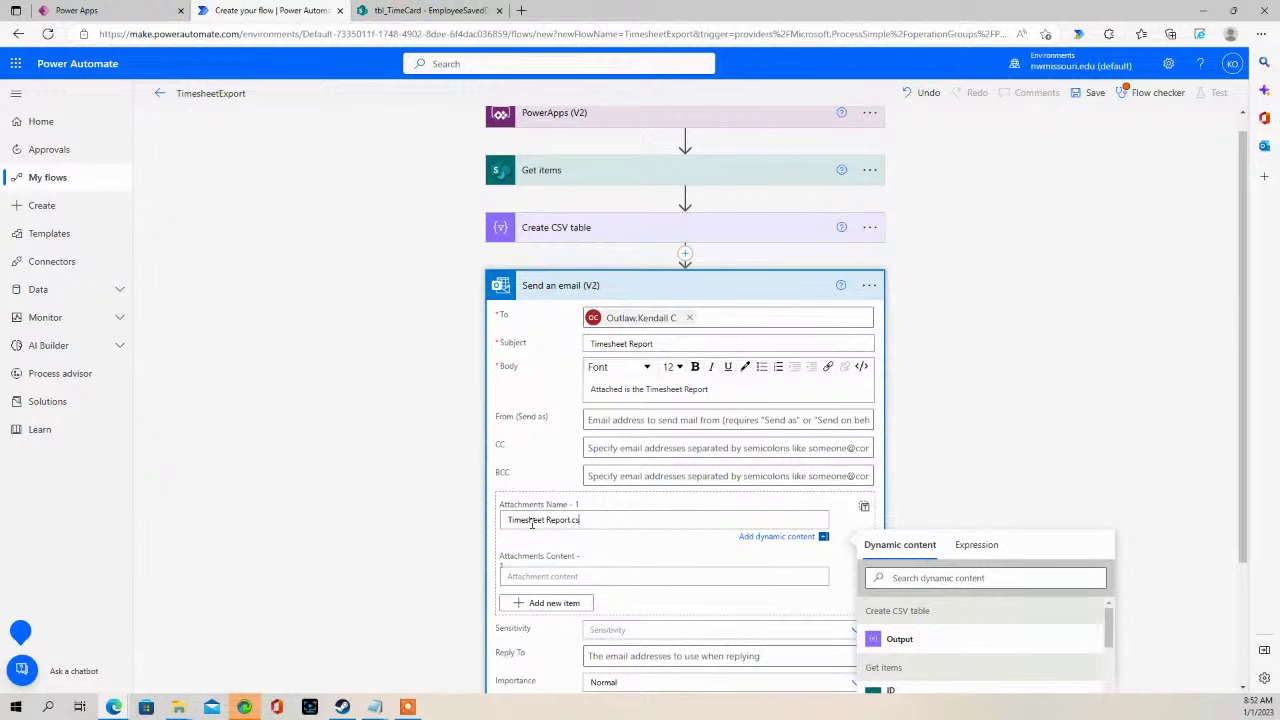
left_click(795, 568)
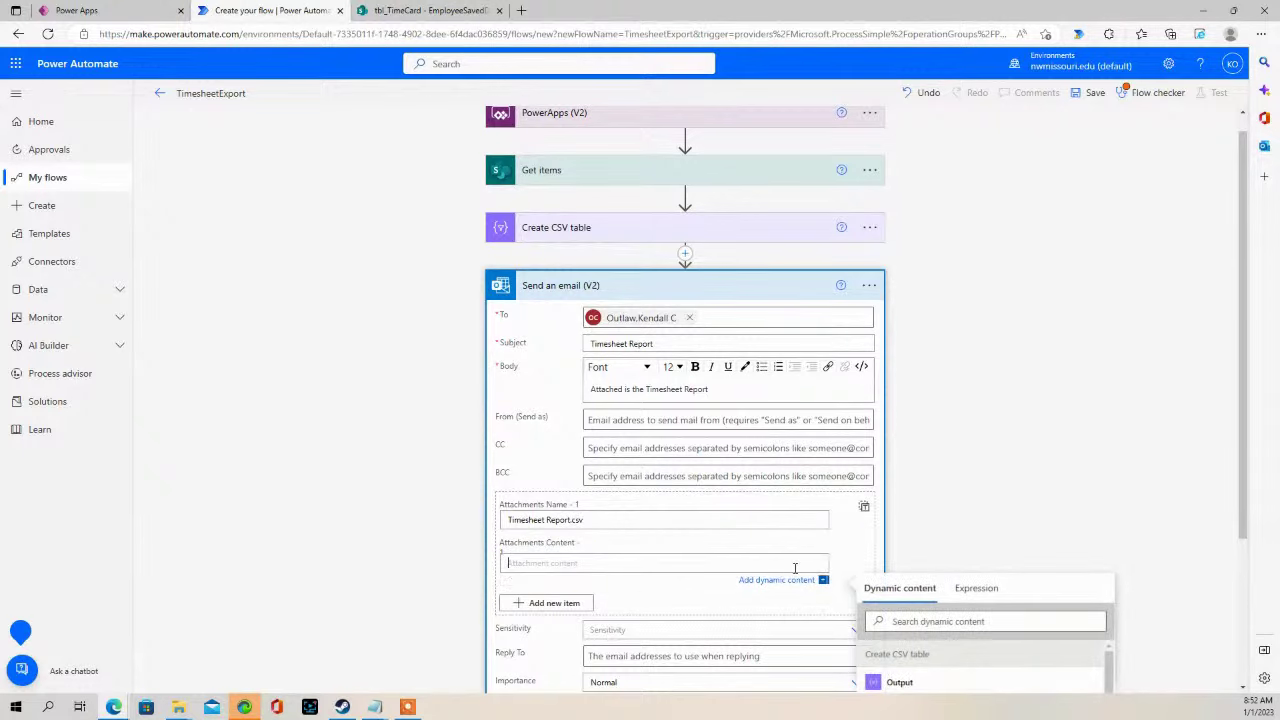
scroll(844, 563, "down", 2)
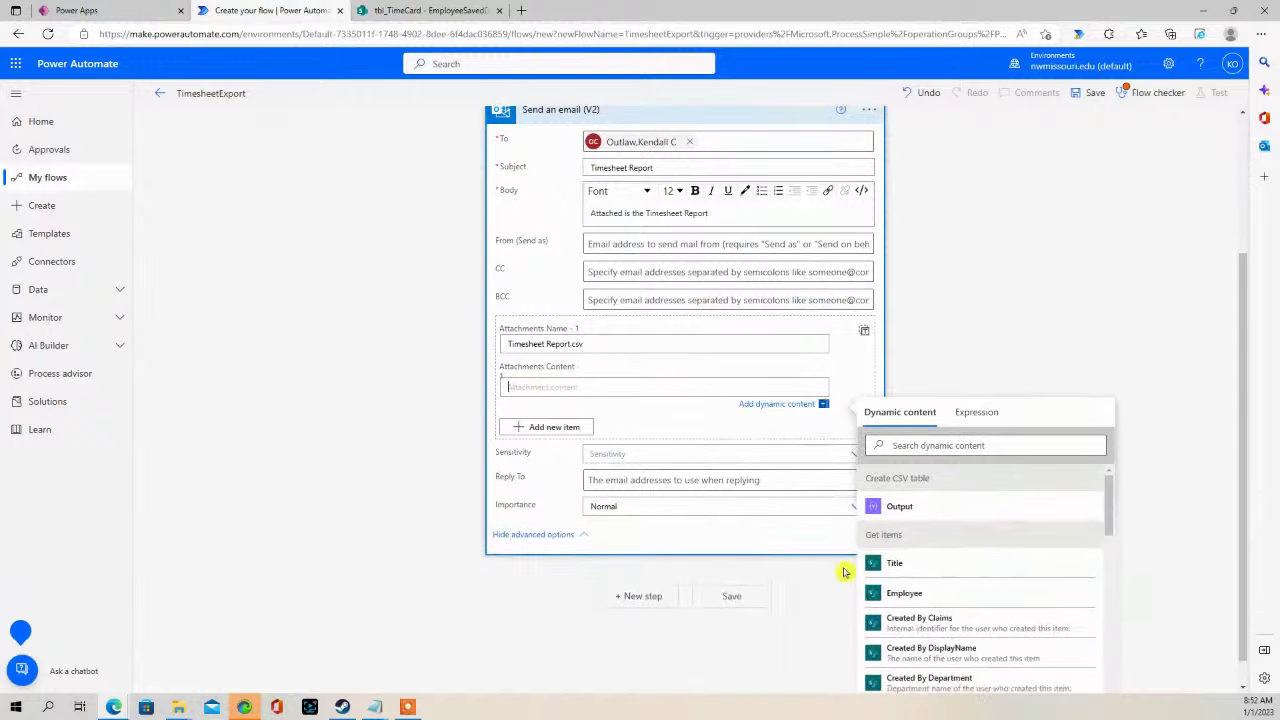
left_click(900, 477)
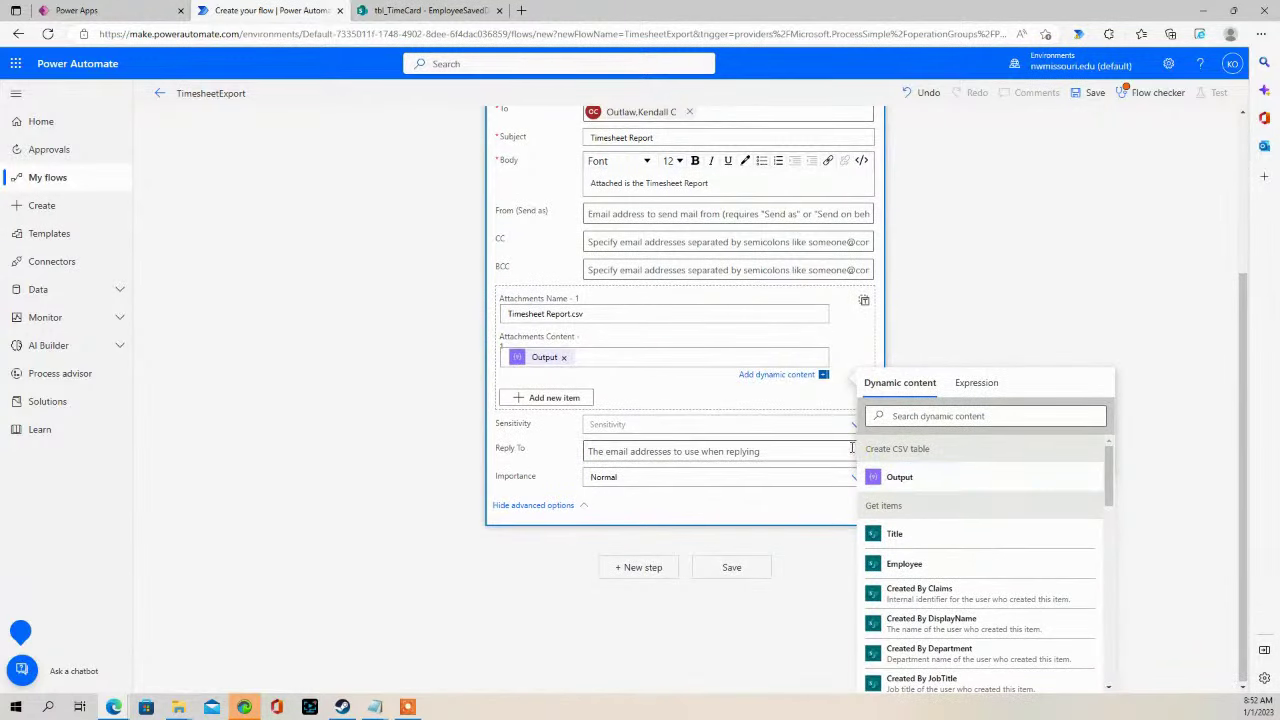
scroll(757, 446, "up", 2)
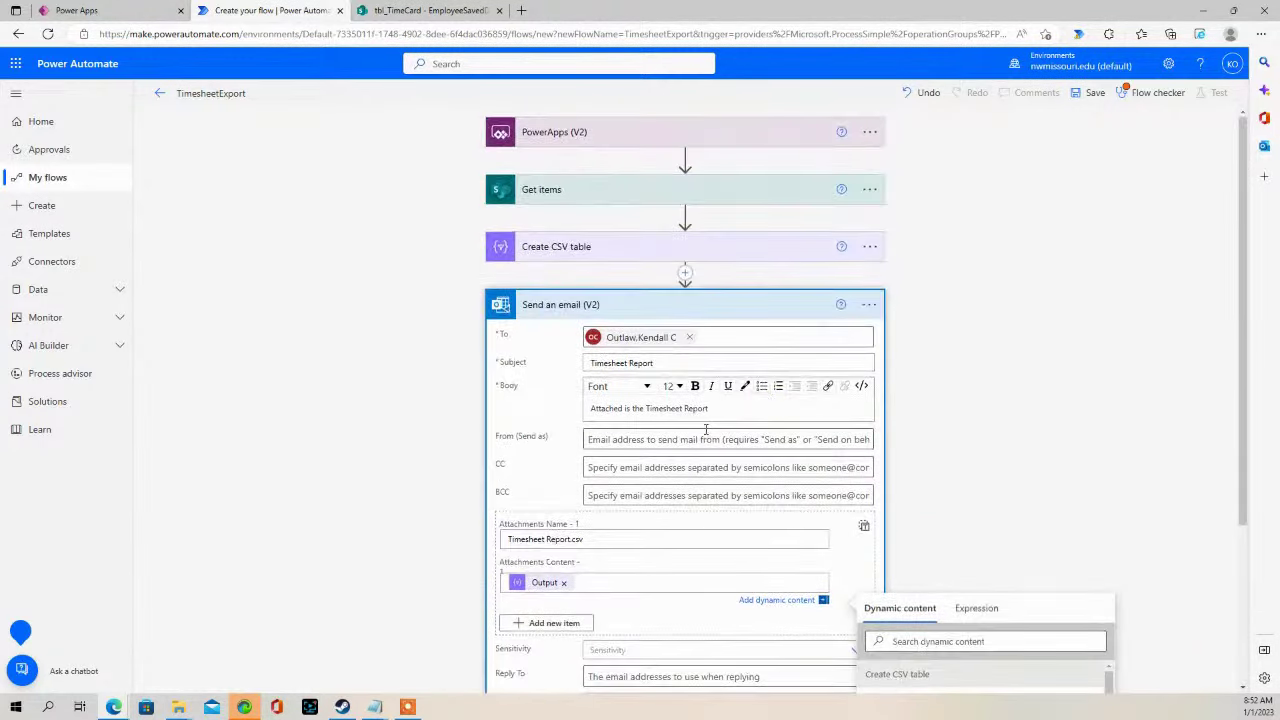
left_click(684, 320)
left_click(727, 315)
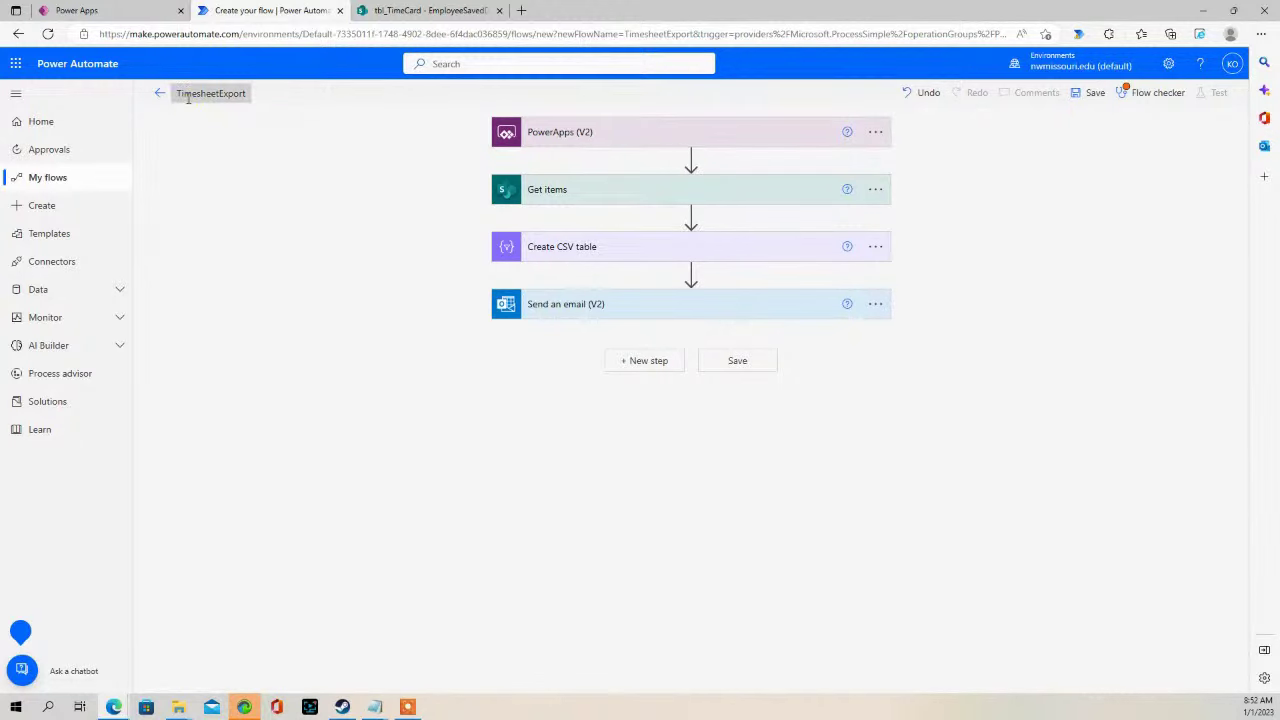
- Save the TimesheetExport flow and go back to the Power Apps editor with the formula bar shrunk
left_click(1092, 93)
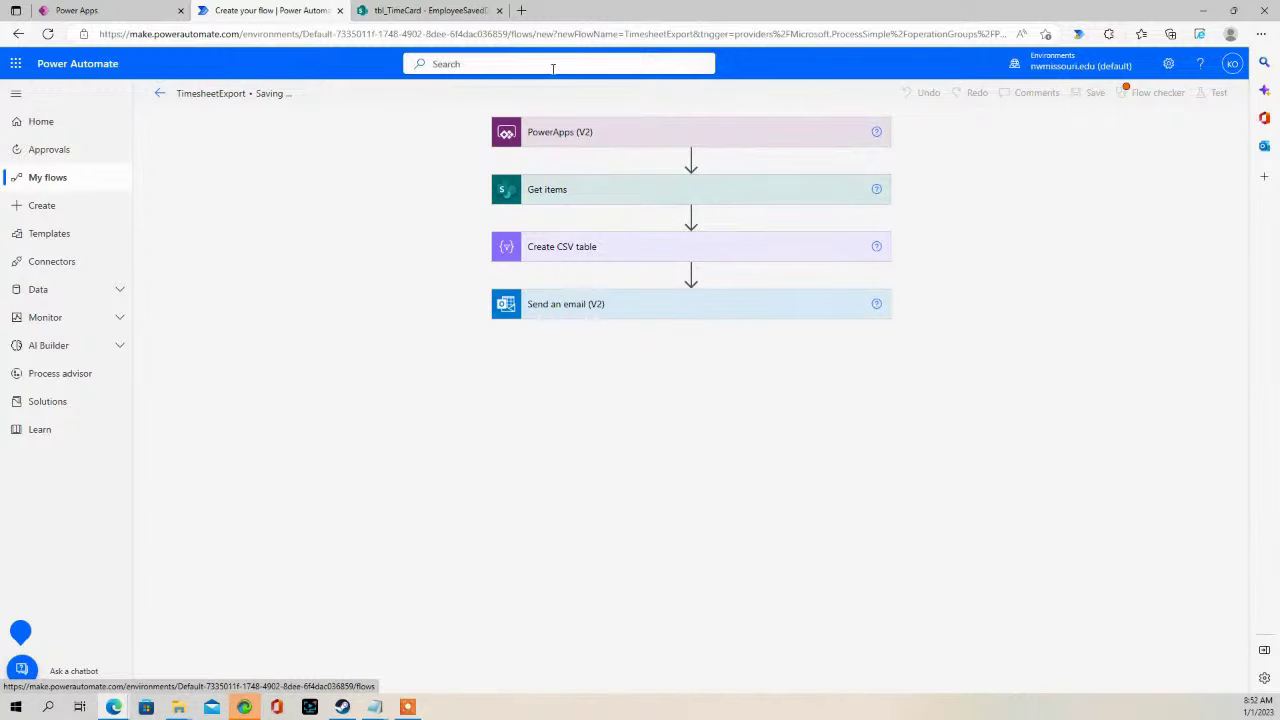
left_click(82, 11)
left_click_drag(532, 399, 620, 129)
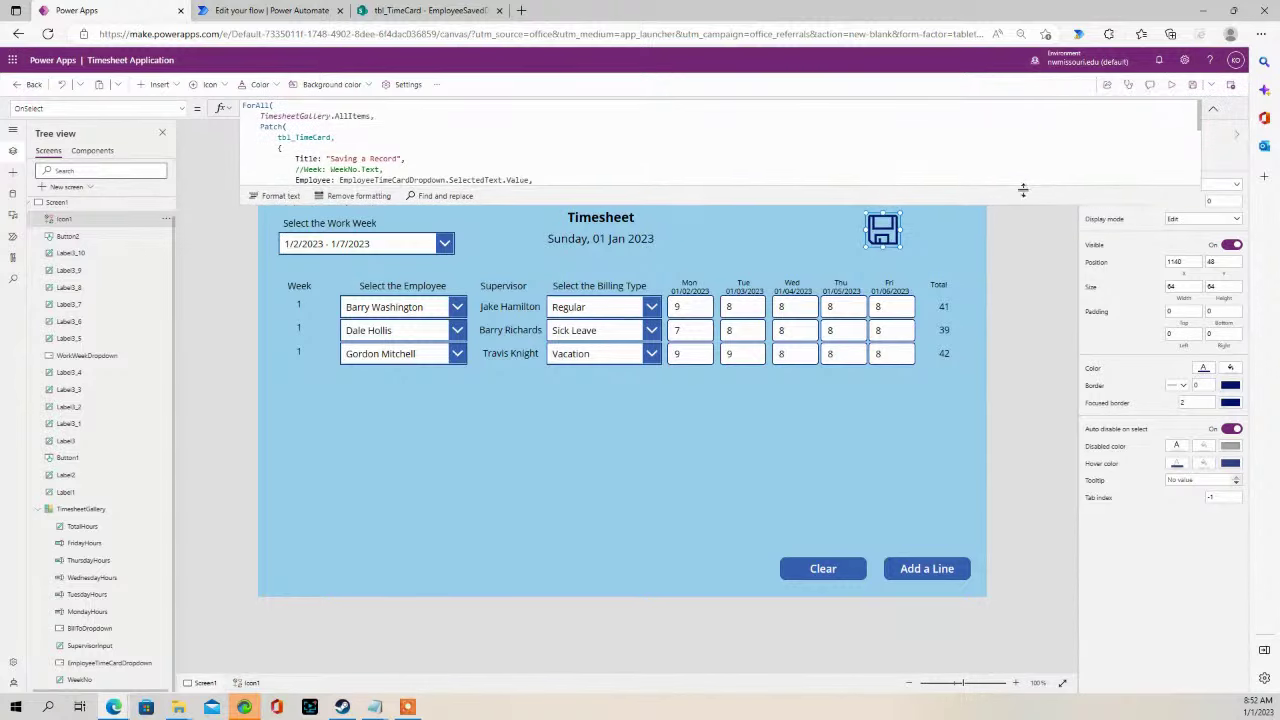
- From the Timesheet screen's Power Automate pane, open the Add flow list
left_click(853, 146)
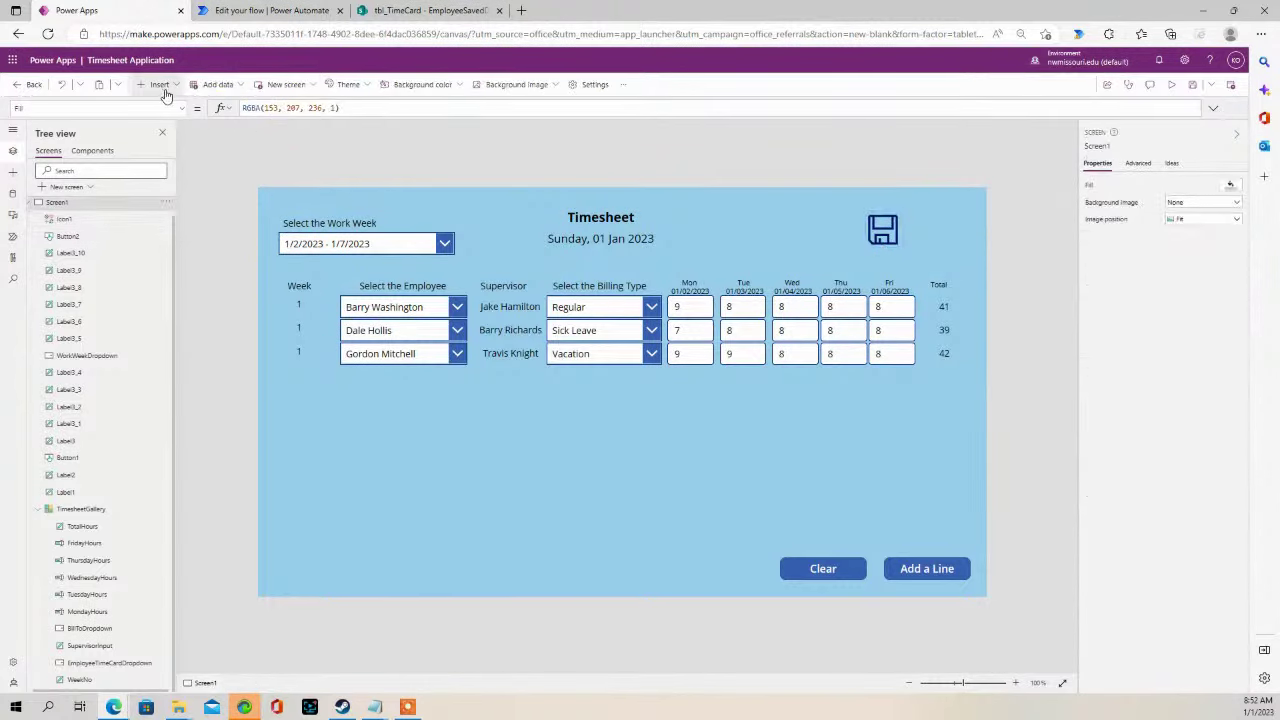
left_click(13, 241)
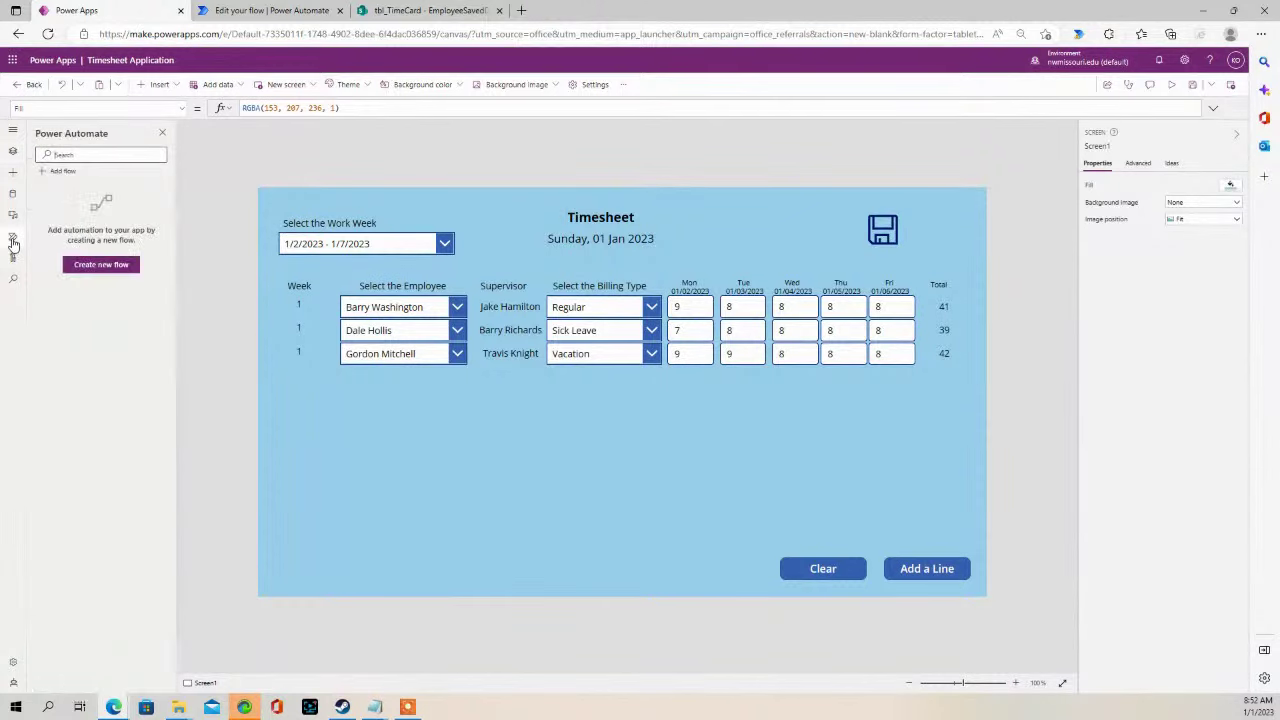
left_click(57, 173)
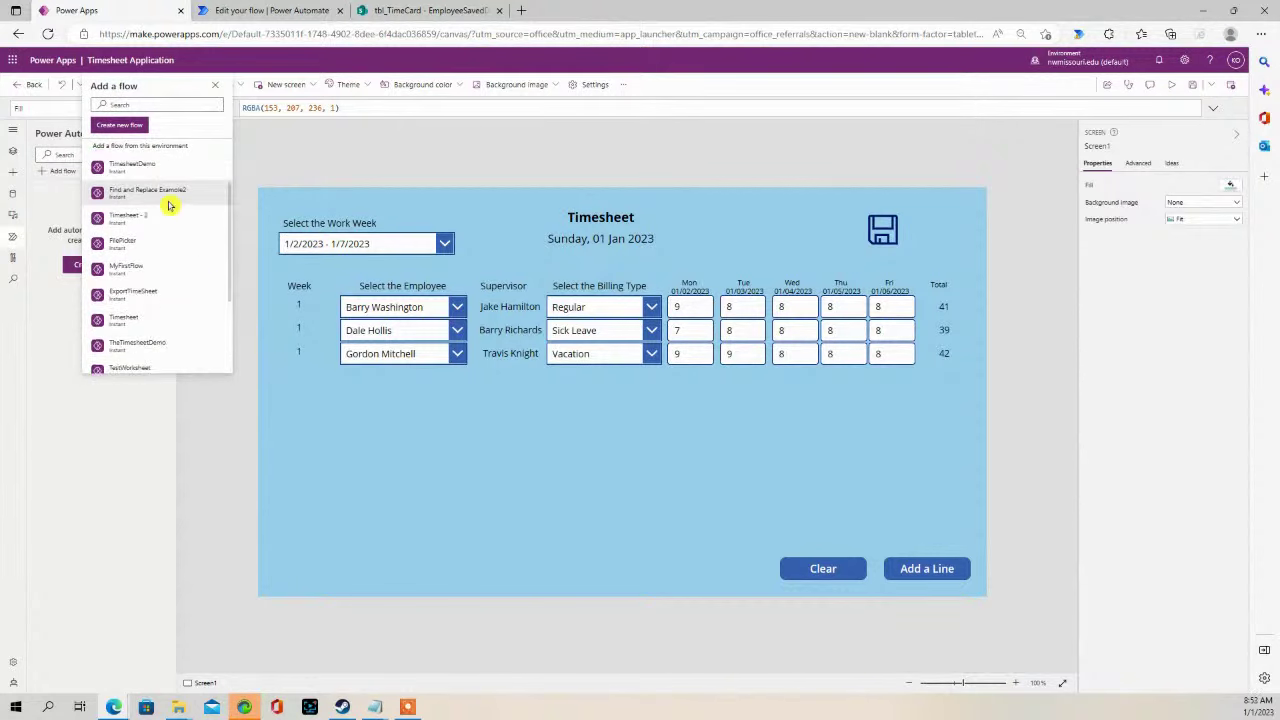
scroll(180, 215, "up", 3)
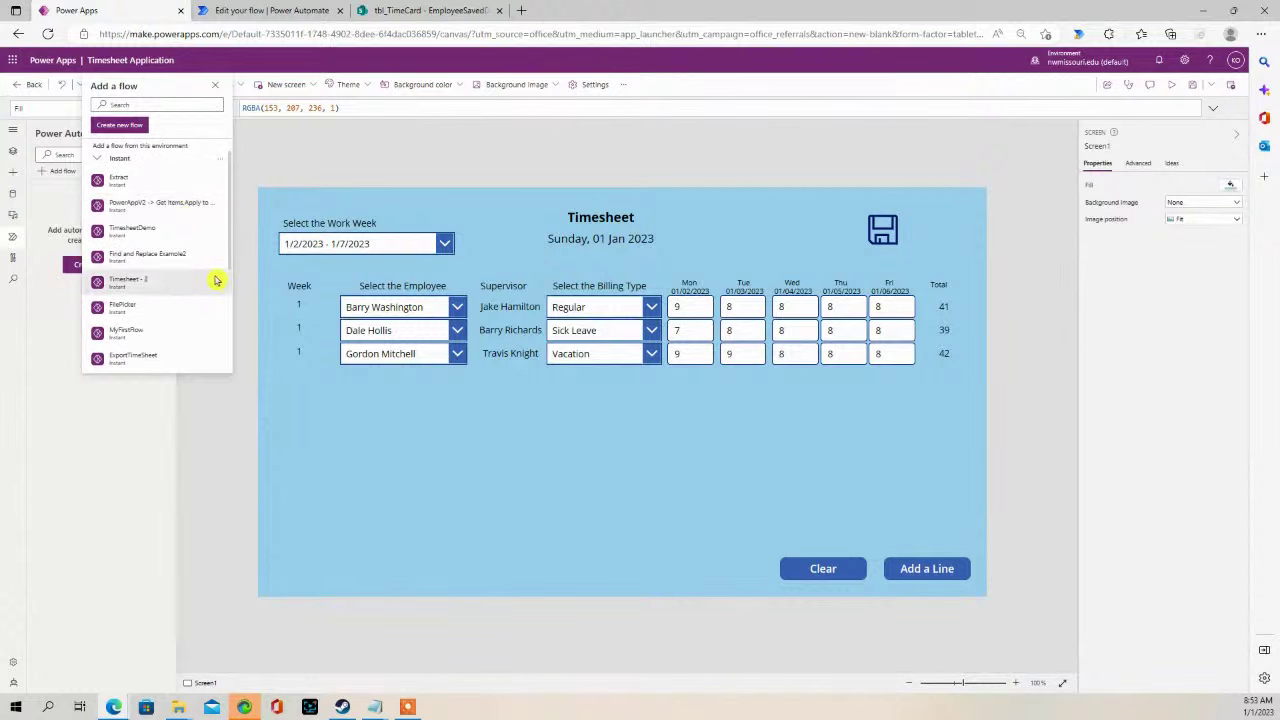
scroll(214, 285, "down", 4)
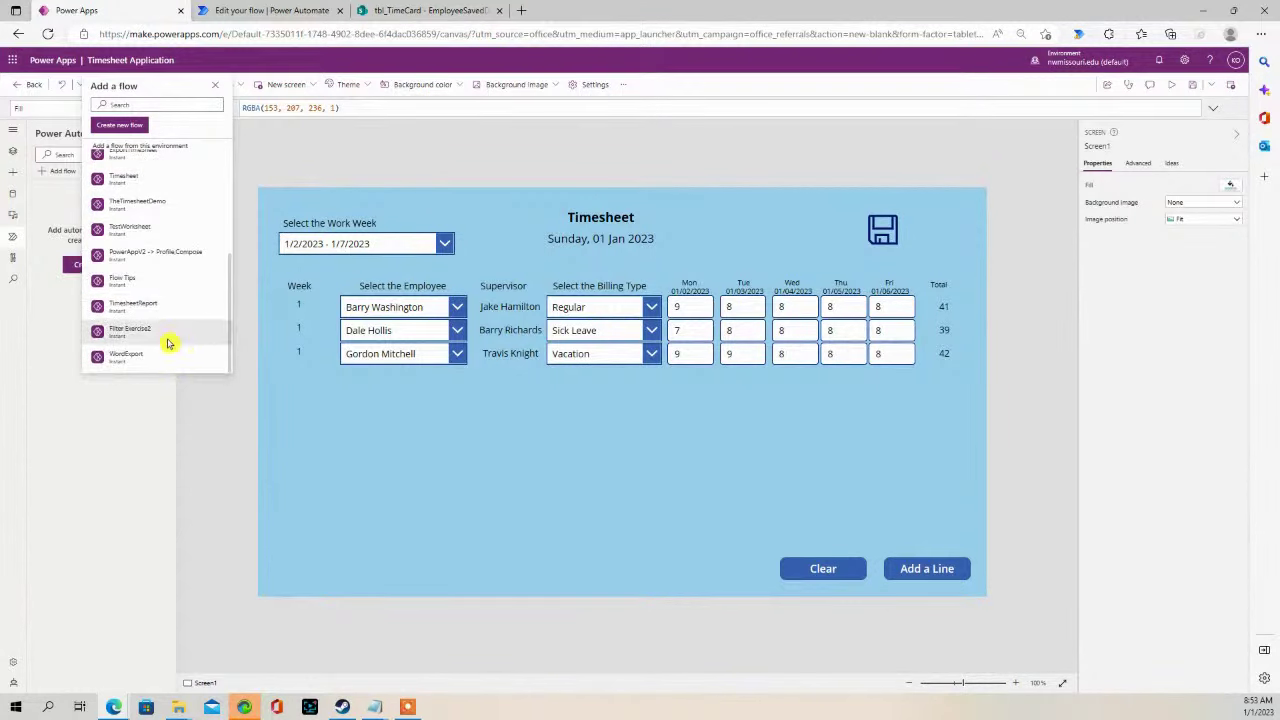
- Collapse and re-expand the Instant flows group while scrolling through the available flows
mouse_move(180, 316)
scroll(195, 314, "up", 3)
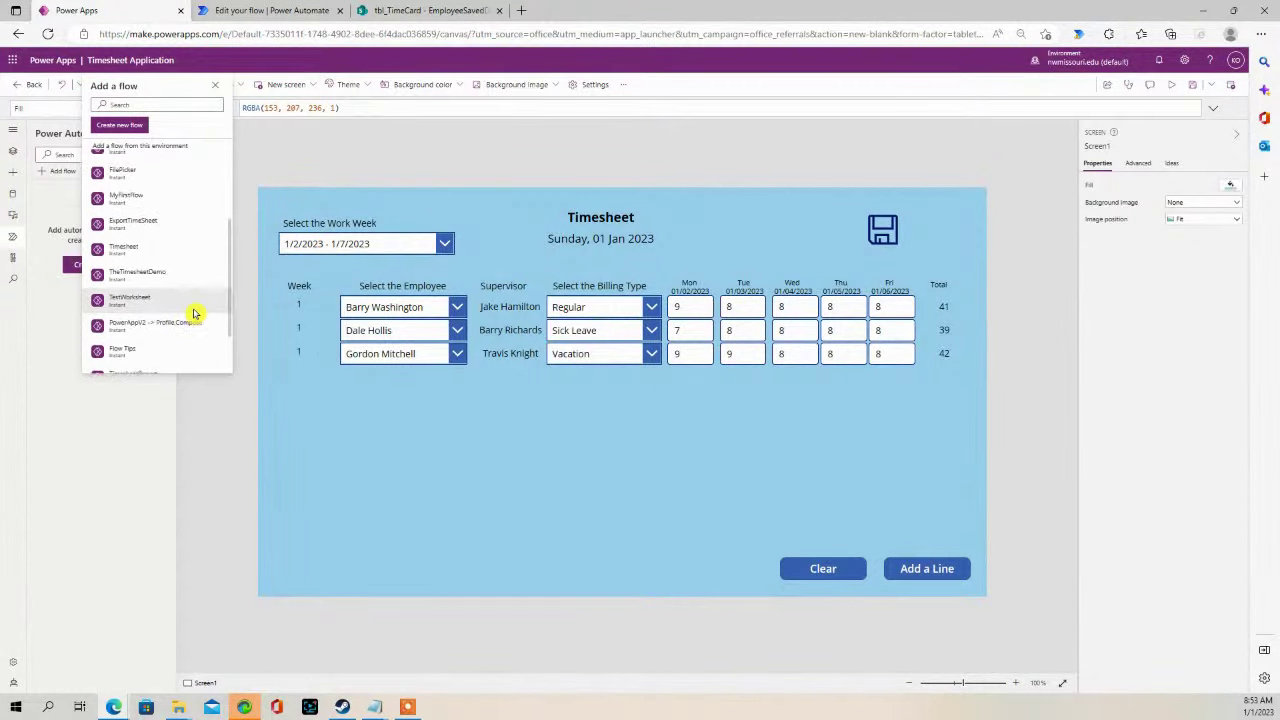
scroll(190, 303, "up", 3)
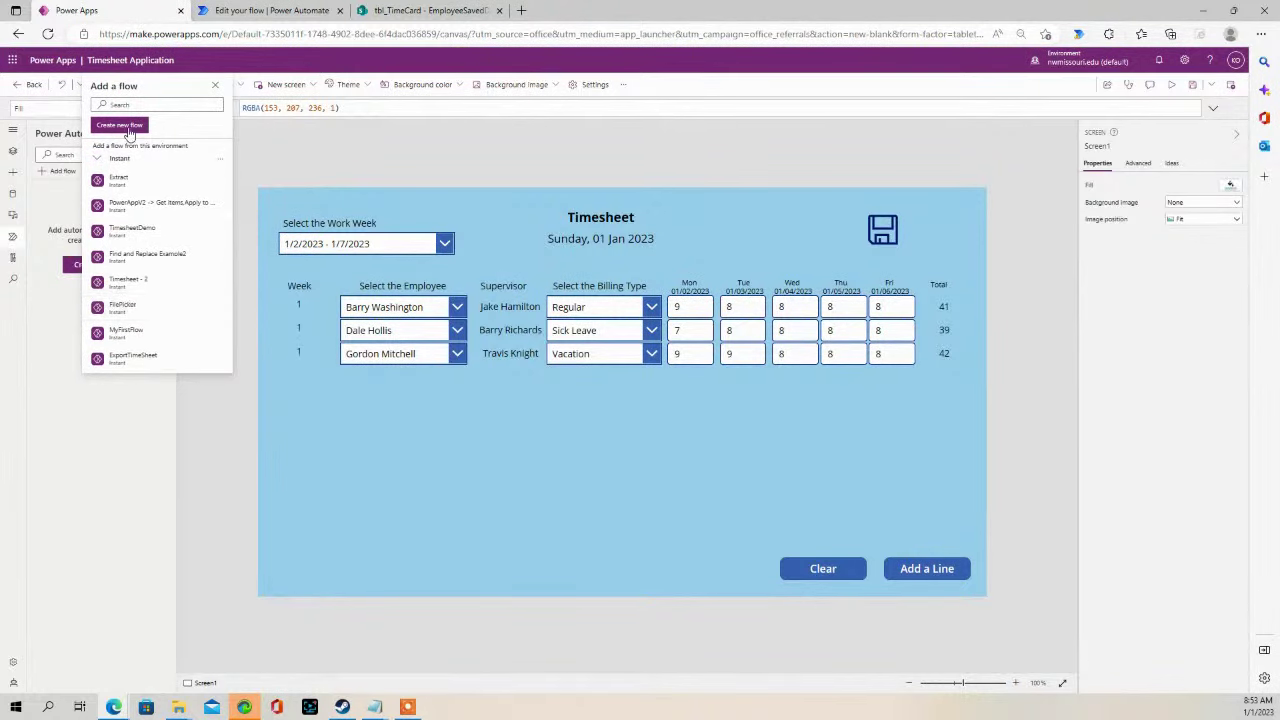
left_click(115, 158)
left_click(112, 178)
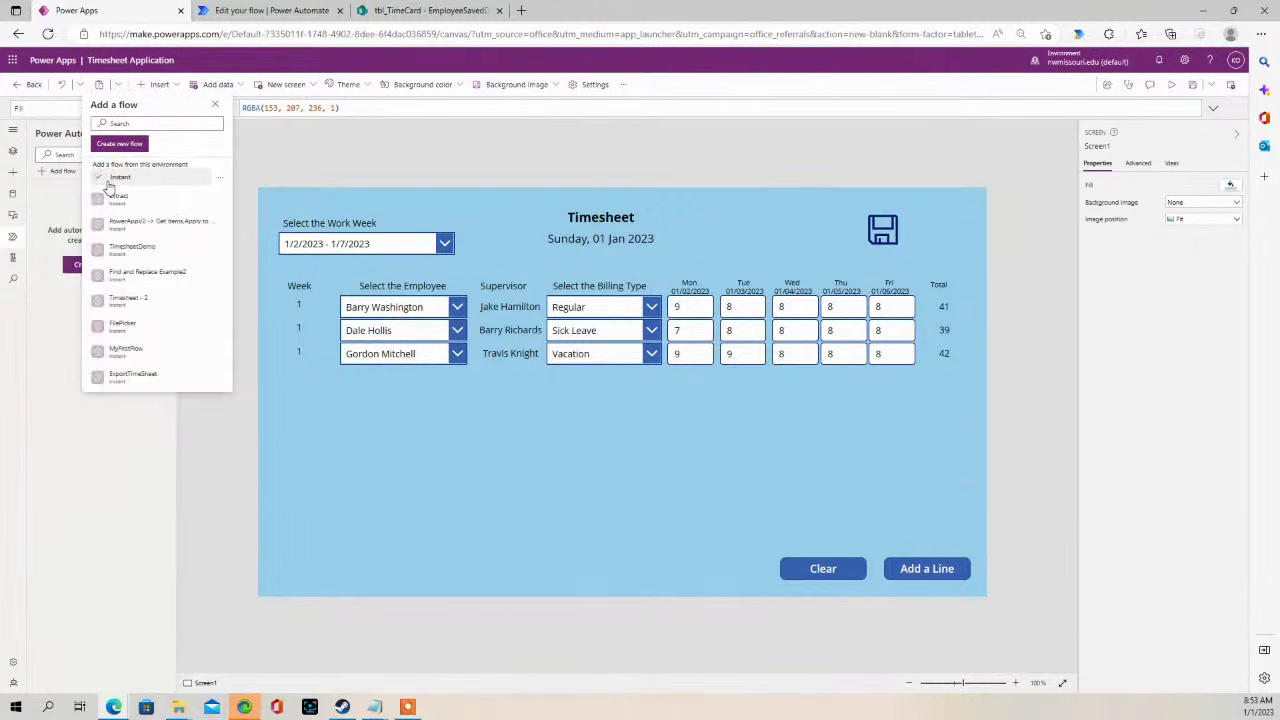
scroll(206, 286, "down", 3)
mouse_move(204, 294)
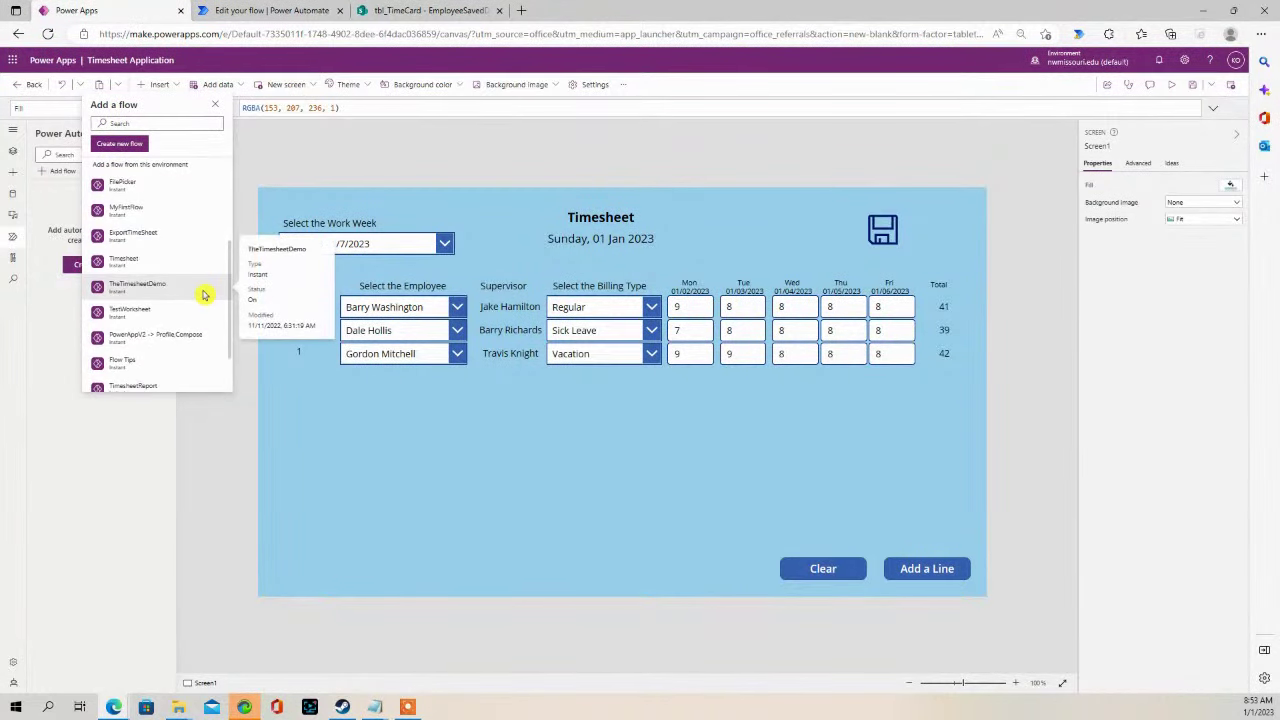
scroll(205, 294, "down", 2)
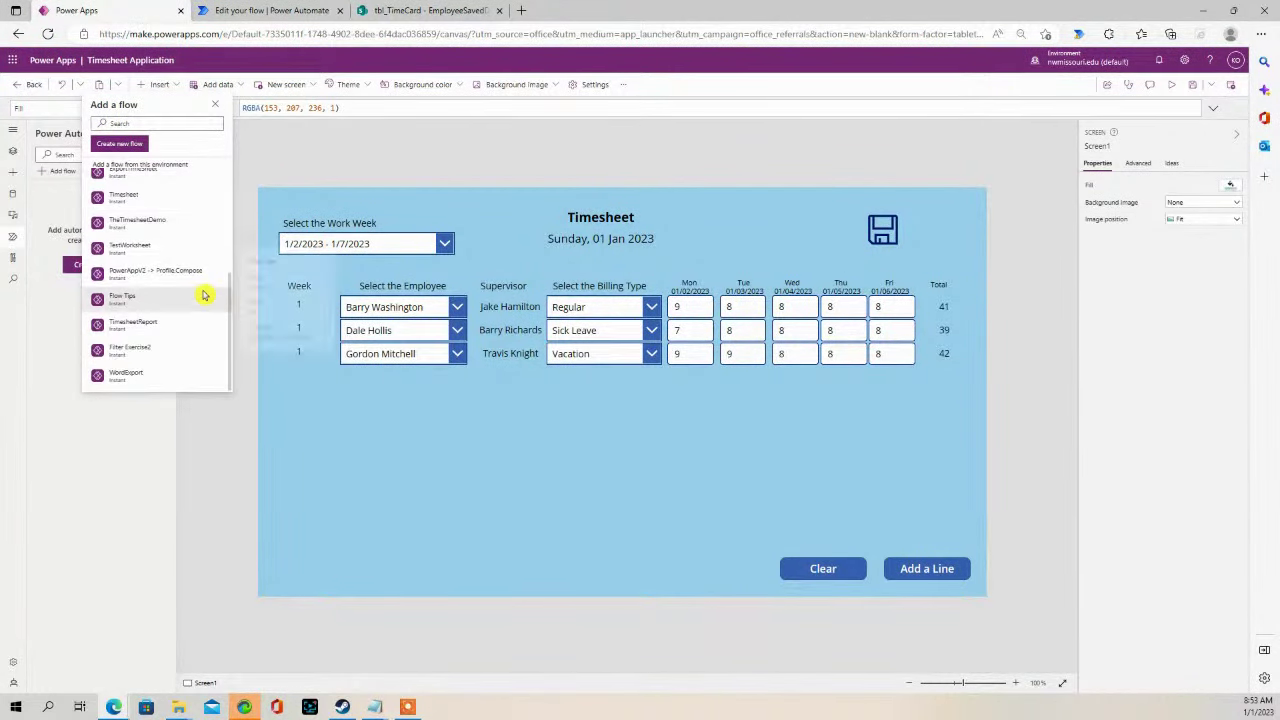
- Glance at the TimesheetExport flow tab, then browse the app's instant flow list again
left_click(251, 11)
left_click(109, 12)
mouse_move(188, 253)
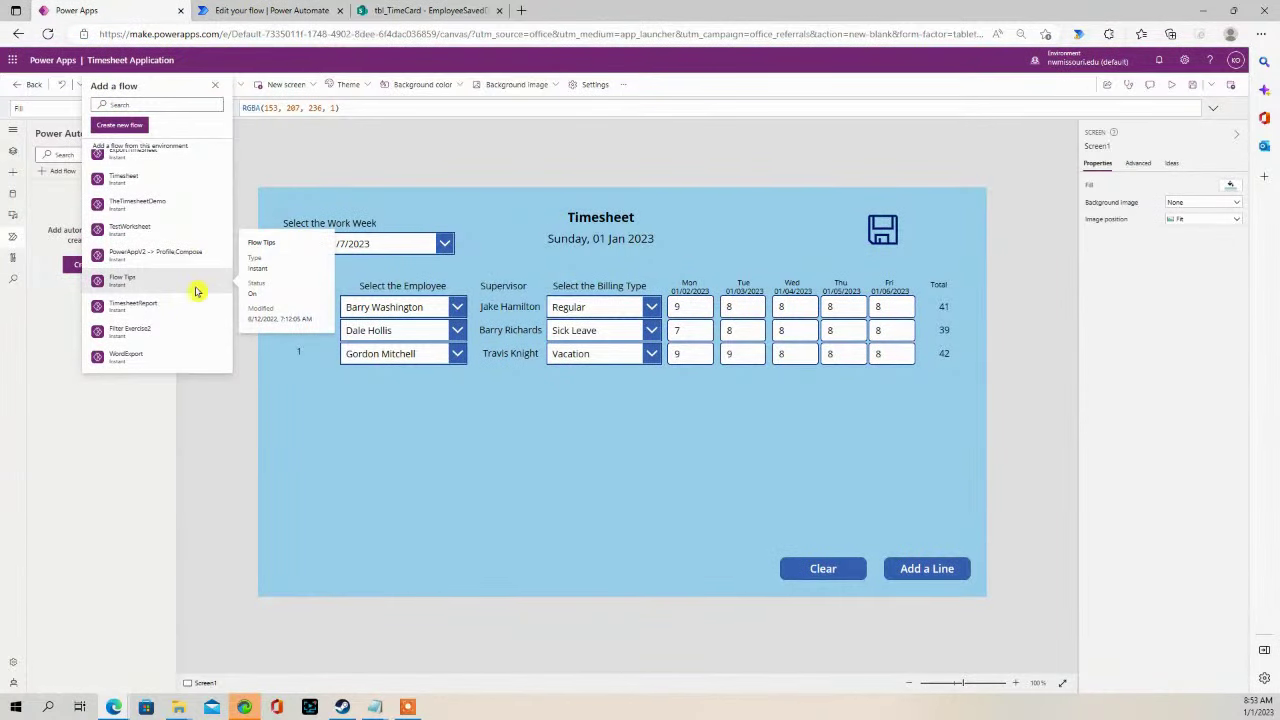
mouse_move(191, 305)
scroll(191, 305, "up", 4)
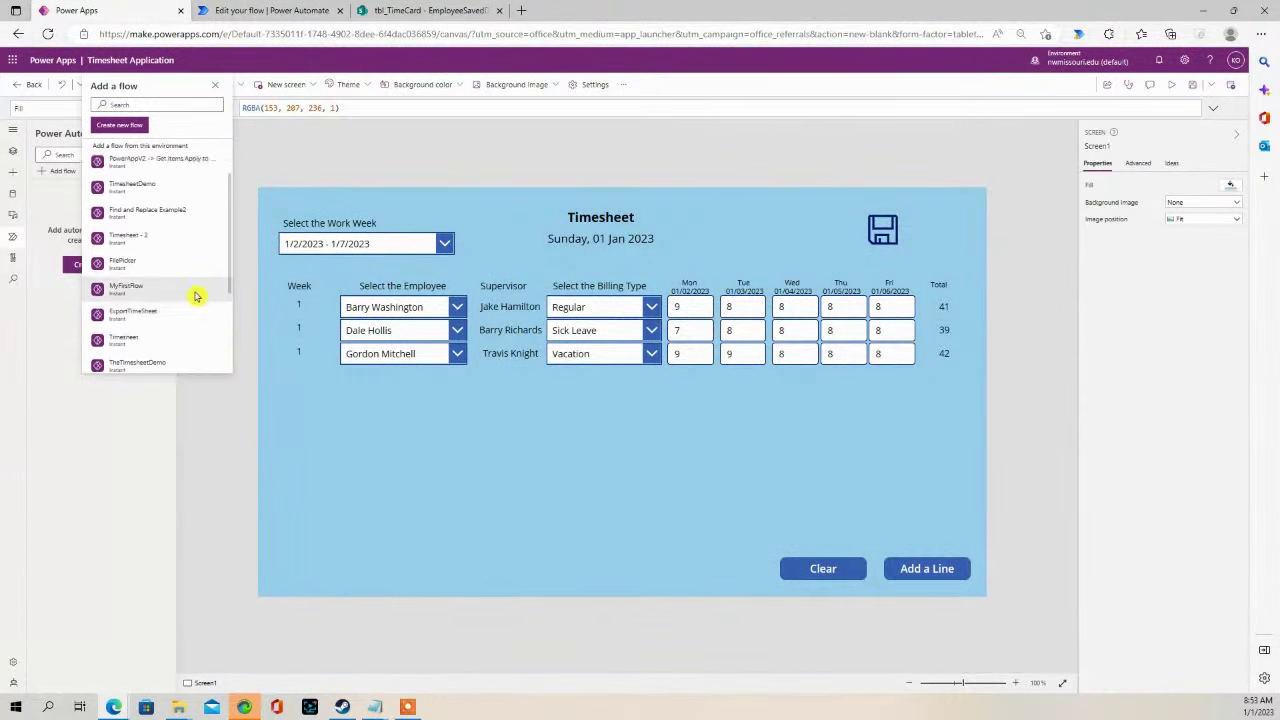
scroll(200, 290, "down", 4)
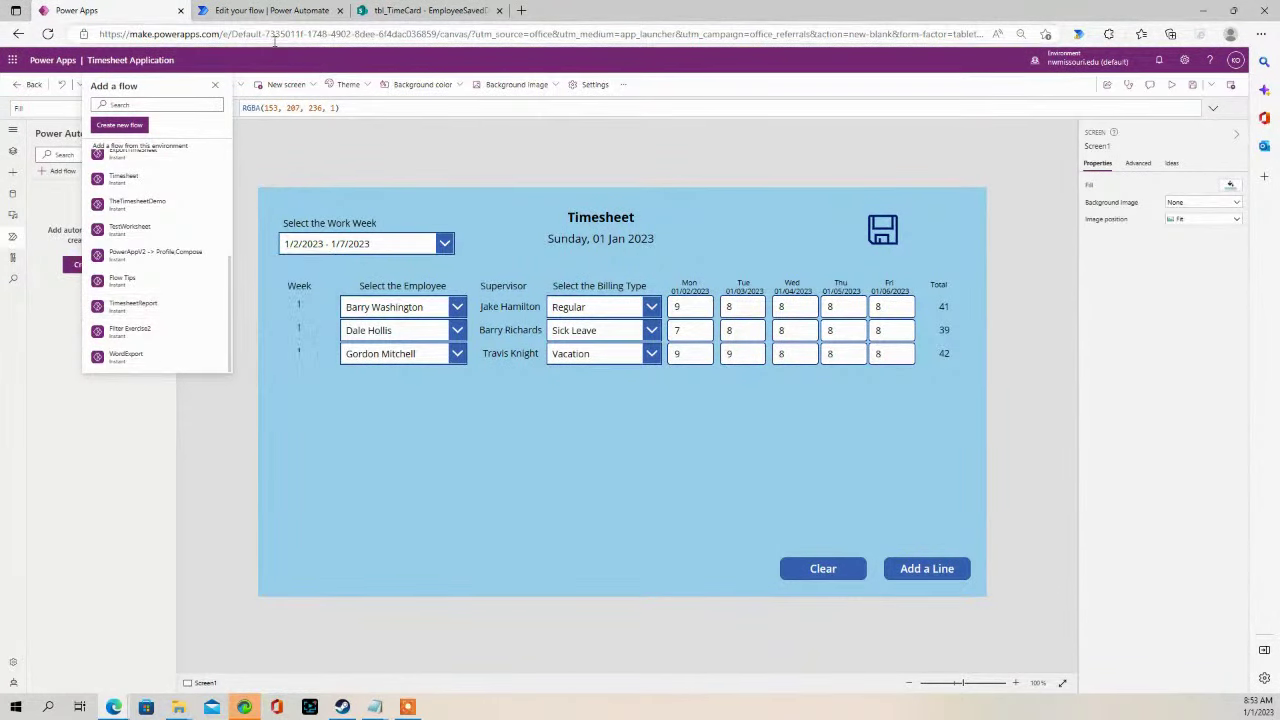
- Dismiss the Flow checker and save the TimesheetExport flow again before returning to the app
left_click(397, 10)
left_click(310, 10)
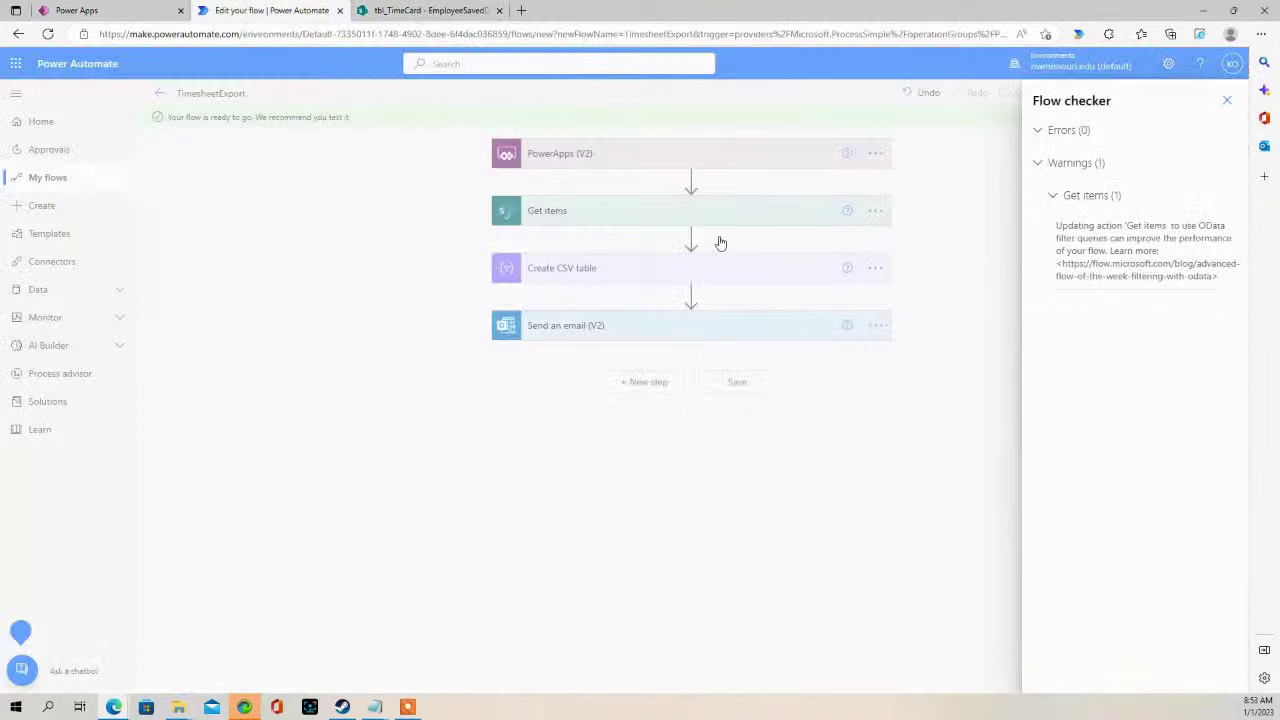
left_click(1227, 100)
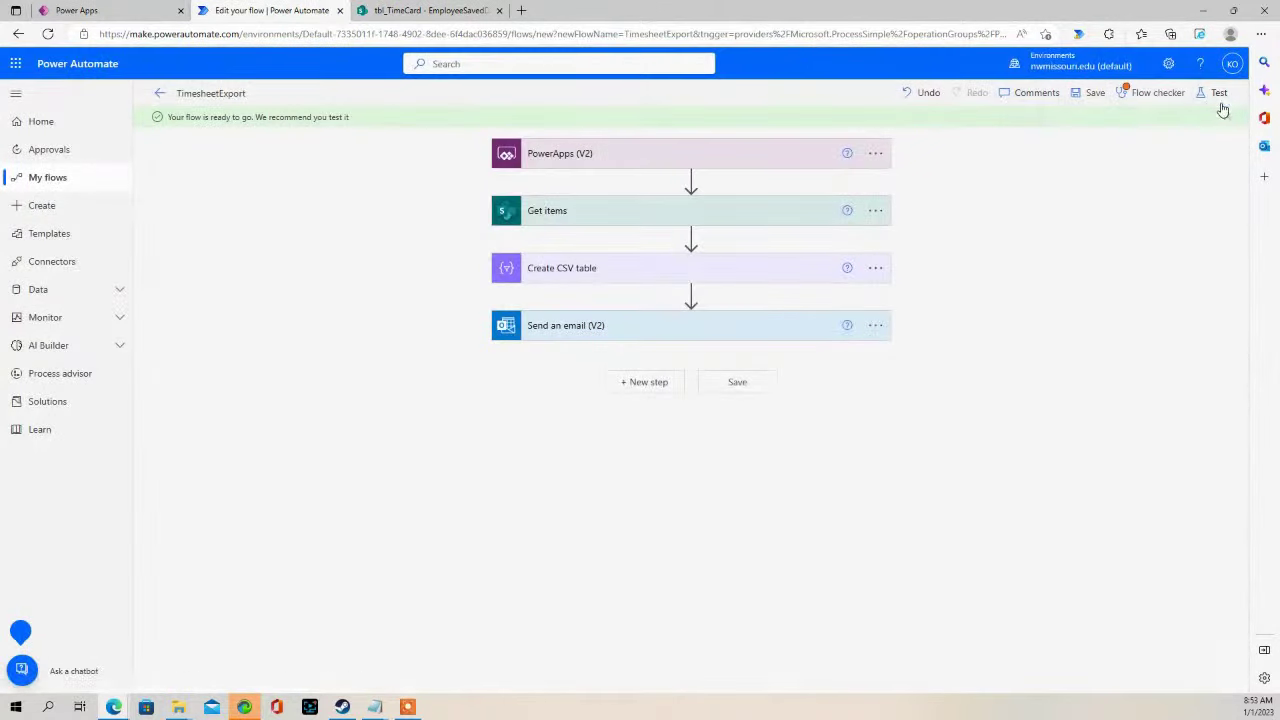
left_click(1088, 94)
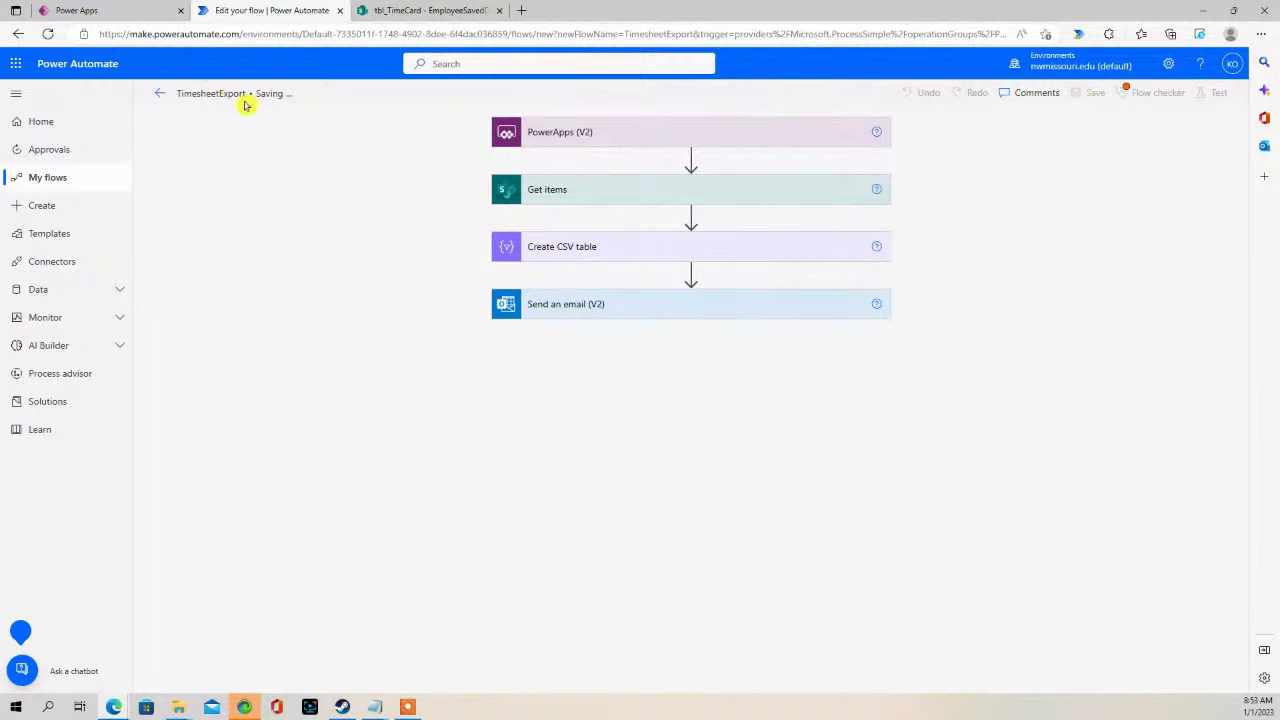
left_click(114, 12)
- Close and reopen the Add flow list to refresh it, scrolling through the flows
left_click(250, 194)
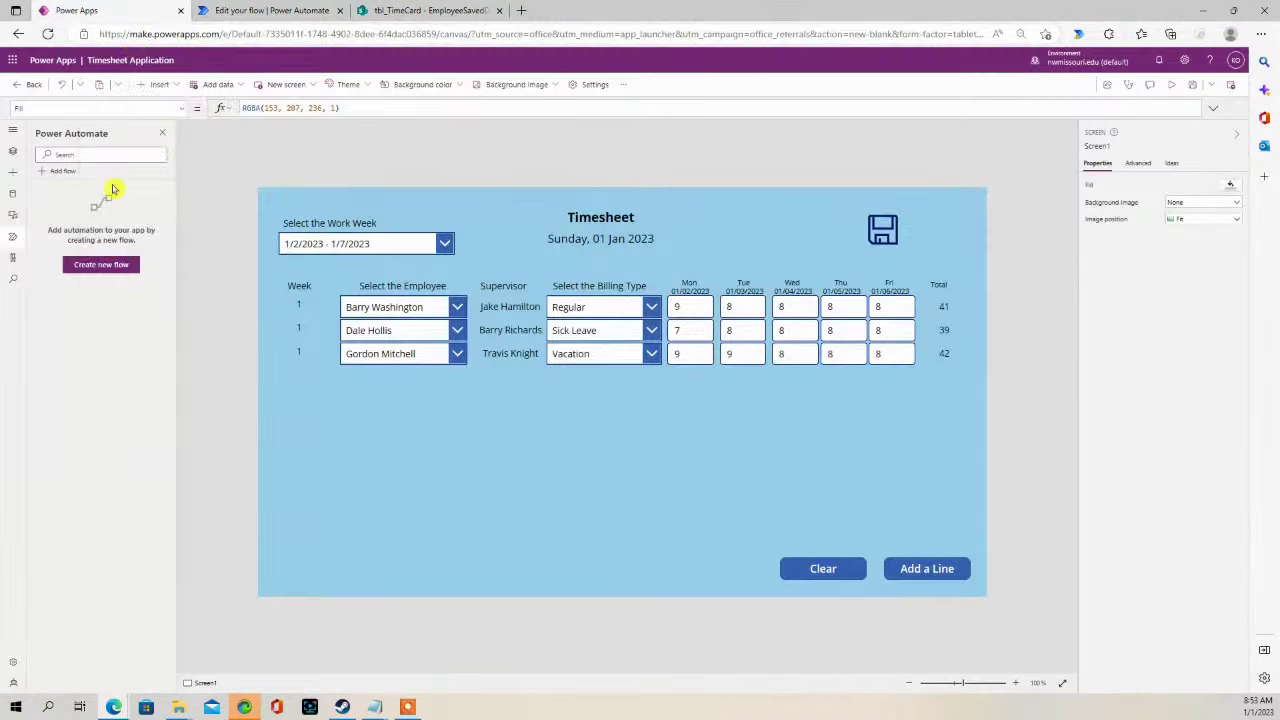
left_click(60, 172)
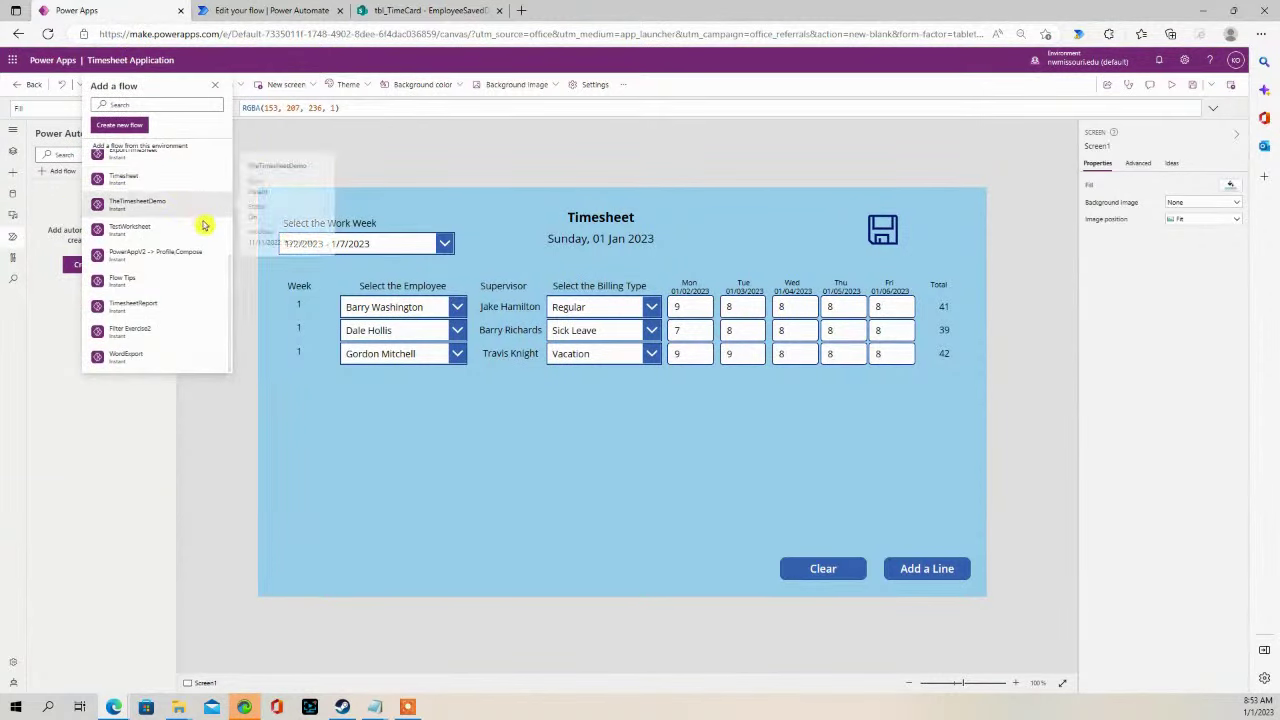
scroll(220, 262, "up", 3)
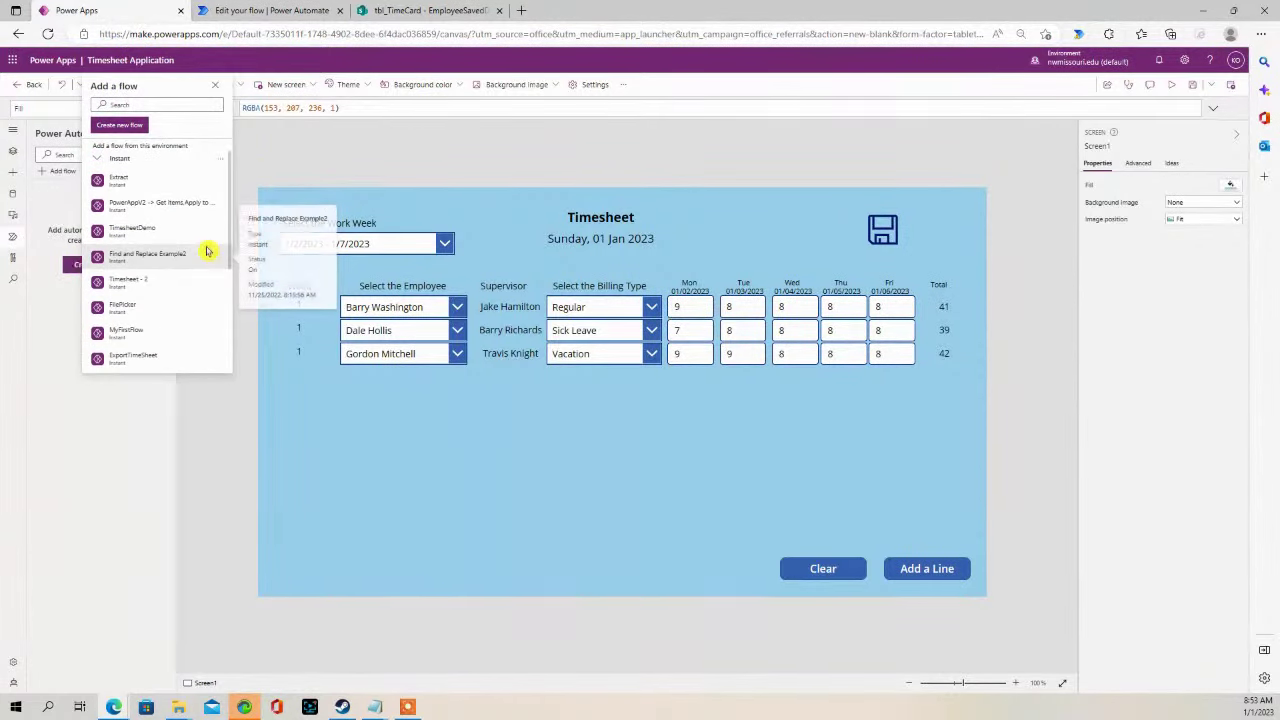
scroll(208, 259, "down", 1)
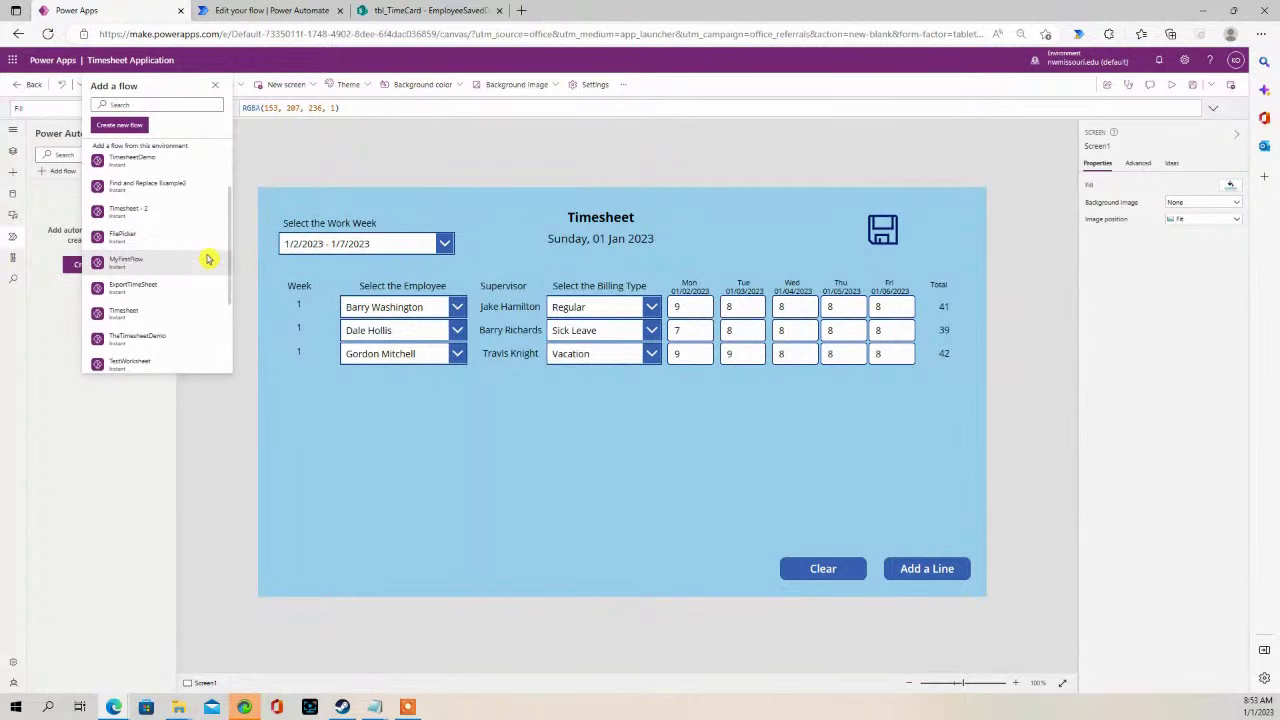
scroll(208, 259, "down", 5)
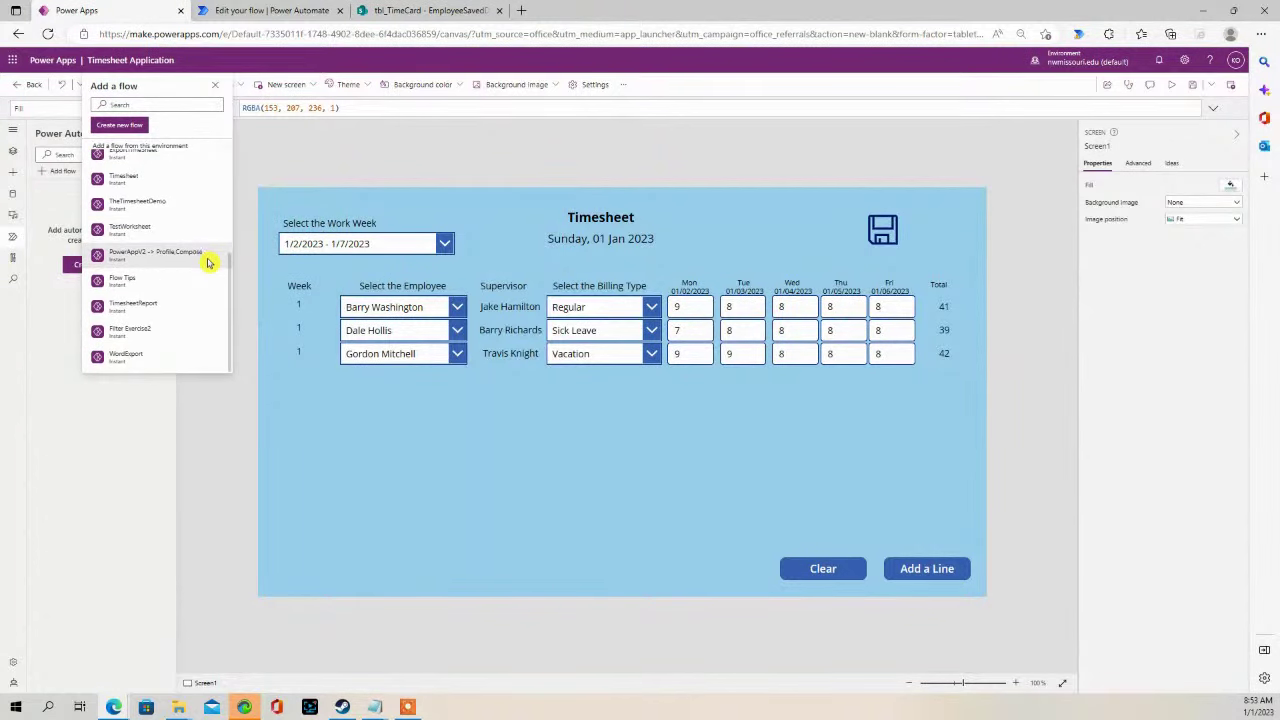
mouse_move(178, 306)
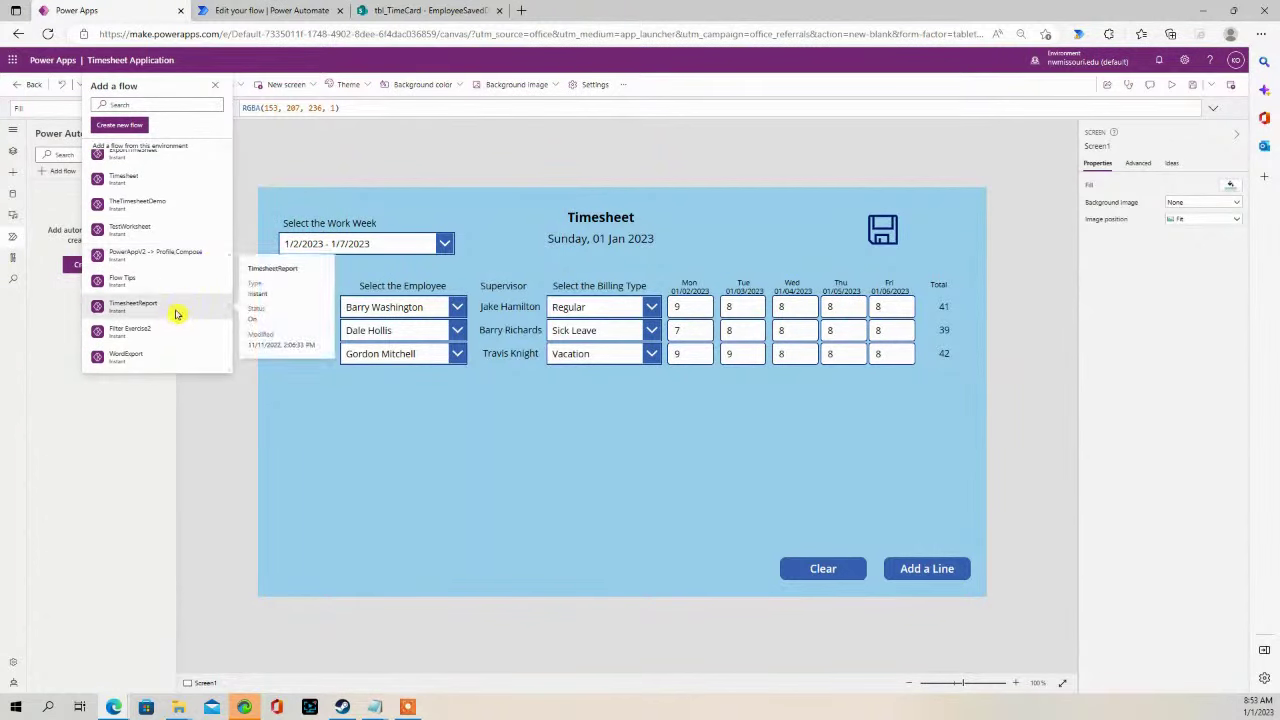
scroll(172, 298, "up", 5)
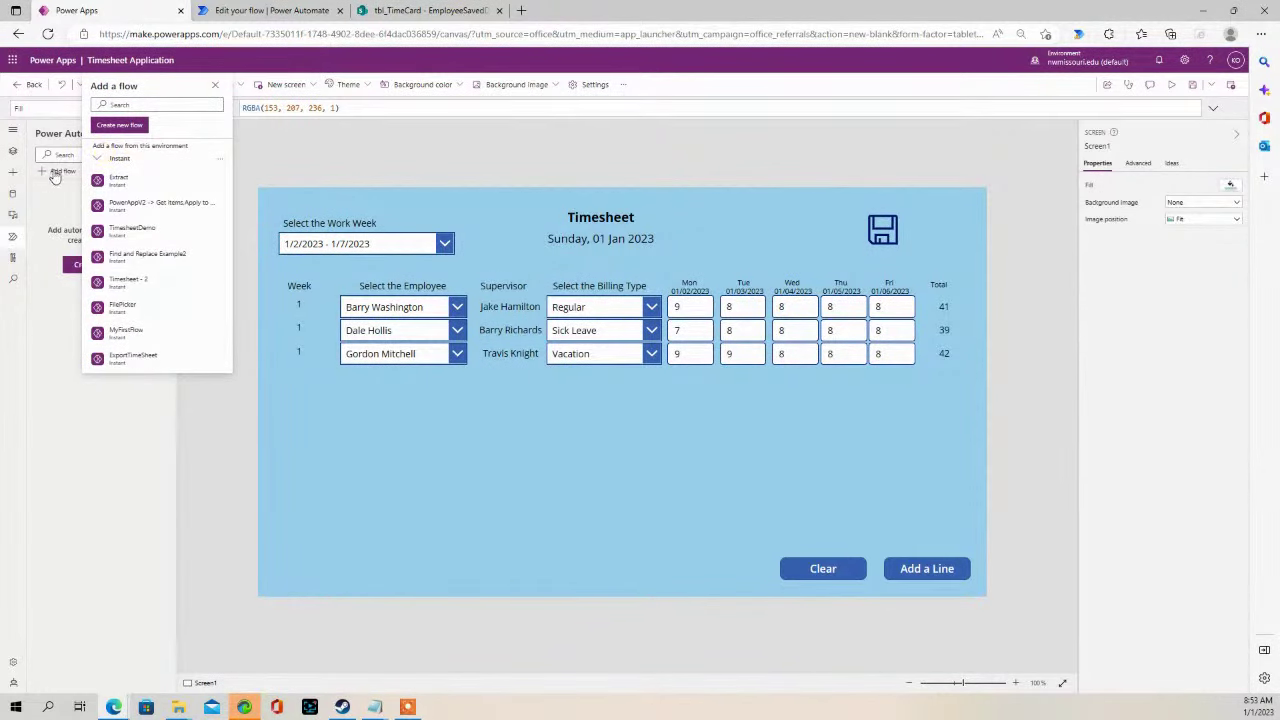
- Refresh the flow list once more and add TimesheetExport from the bottom of it
left_click(283, 240)
left_click(55, 172)
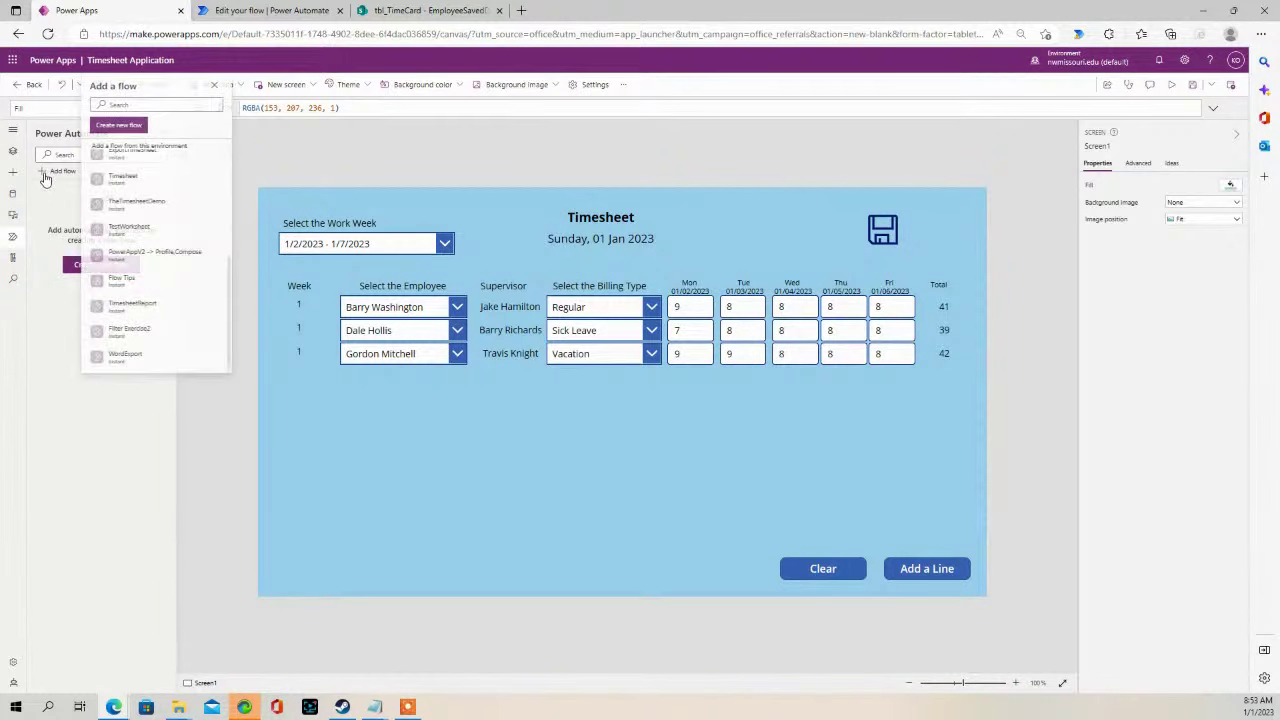
scroll(173, 200, "down", 5)
scroll(227, 275, "up", 5)
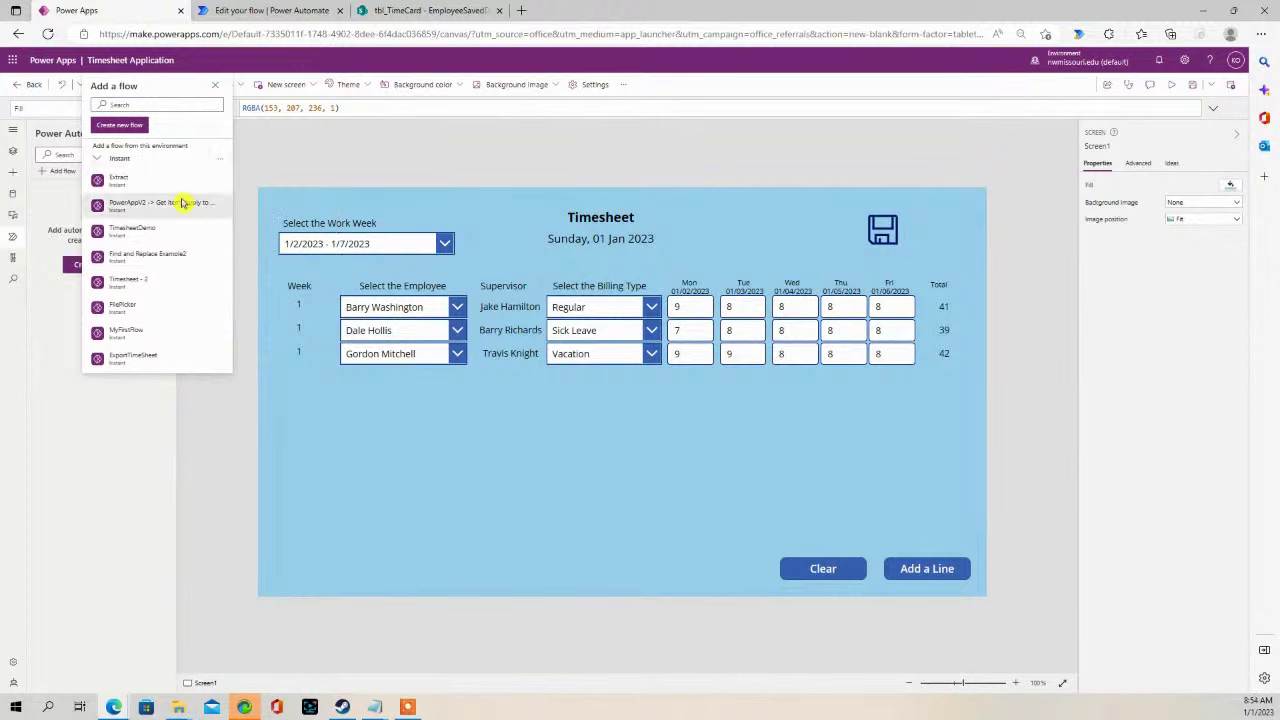
scroll(200, 232, "down", 3)
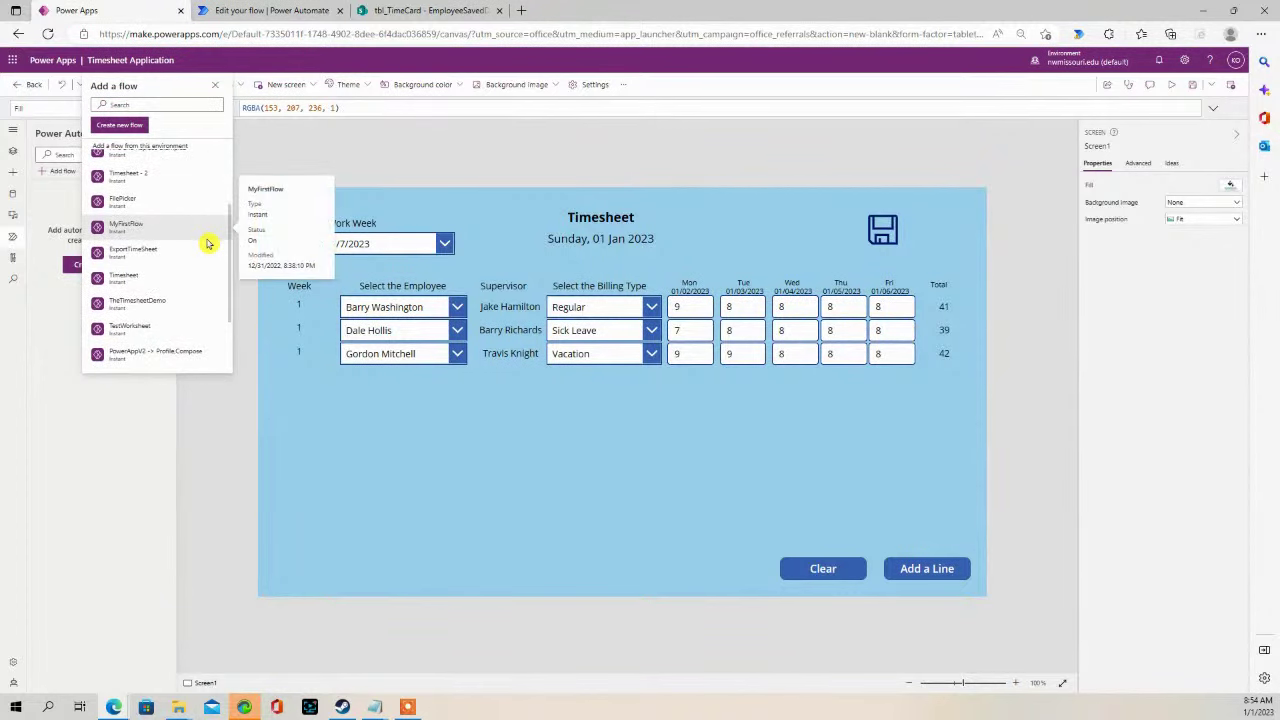
scroll(206, 240, "down", 1)
scroll(191, 217, "up", 3)
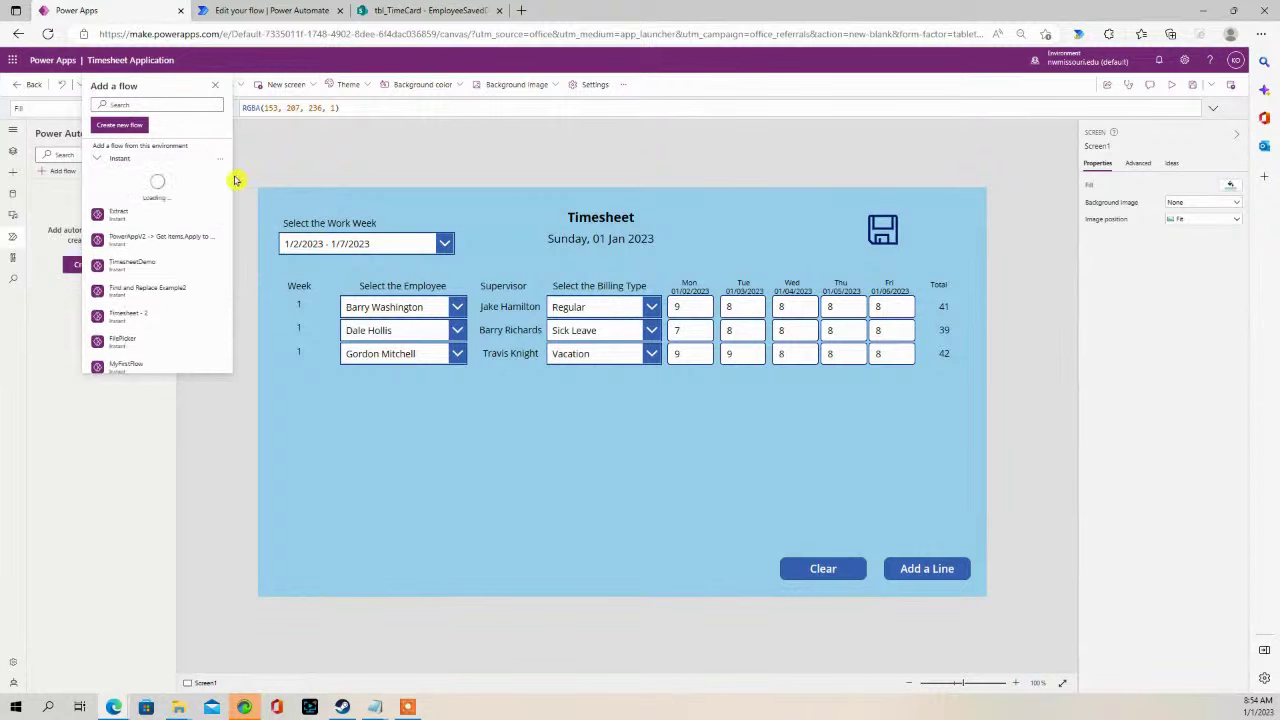
scroll(189, 209, "down", 5)
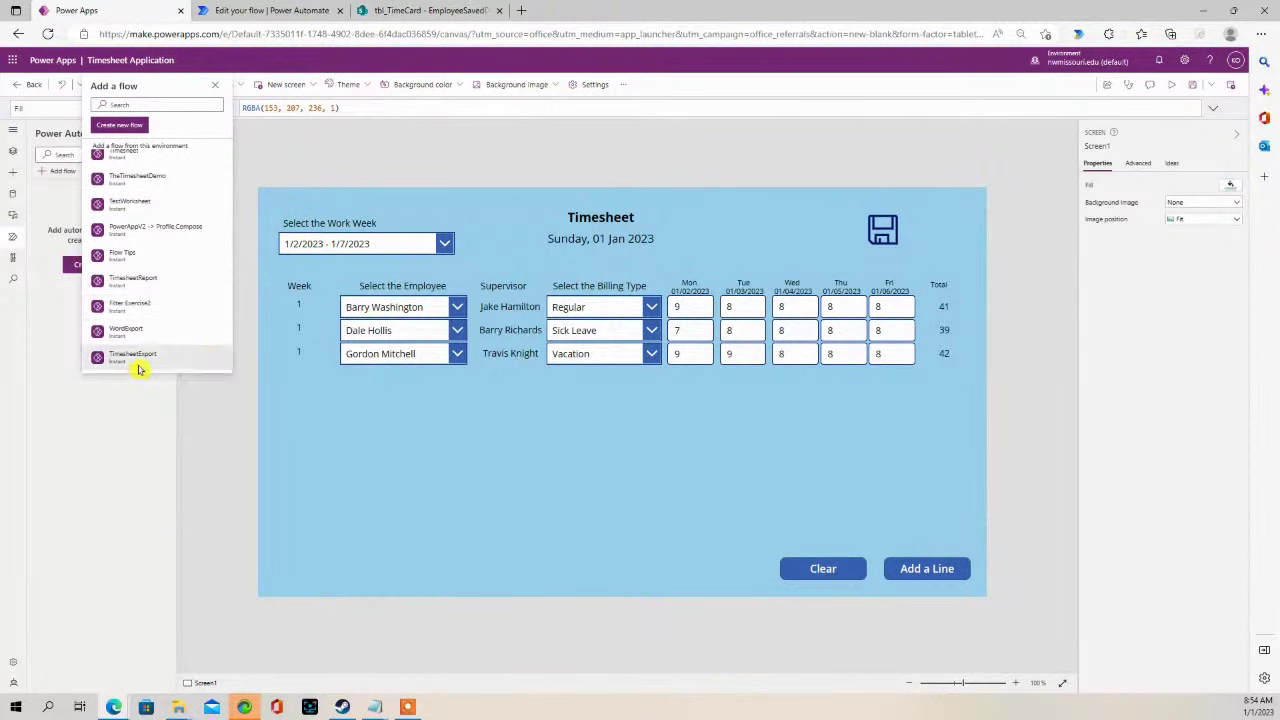
left_click(135, 358)
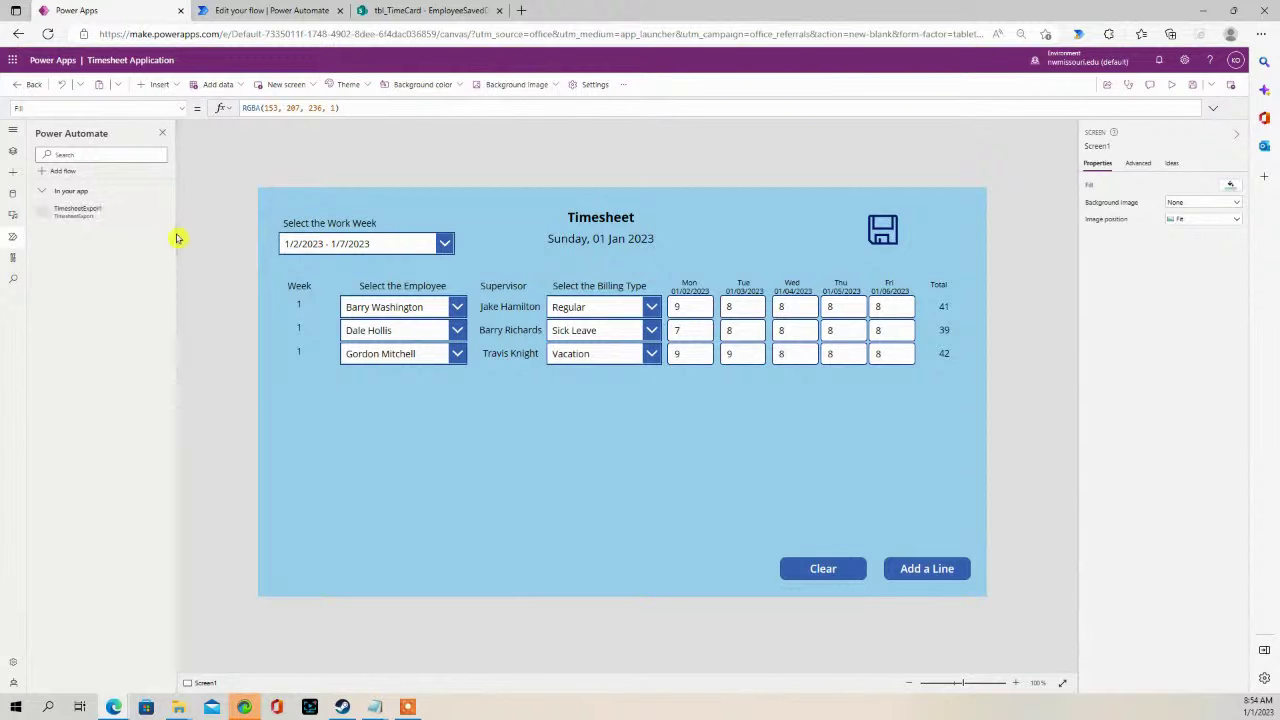
- Insert a button beside the top-right save icon and label it 'Export'
mouse_move(110, 205)
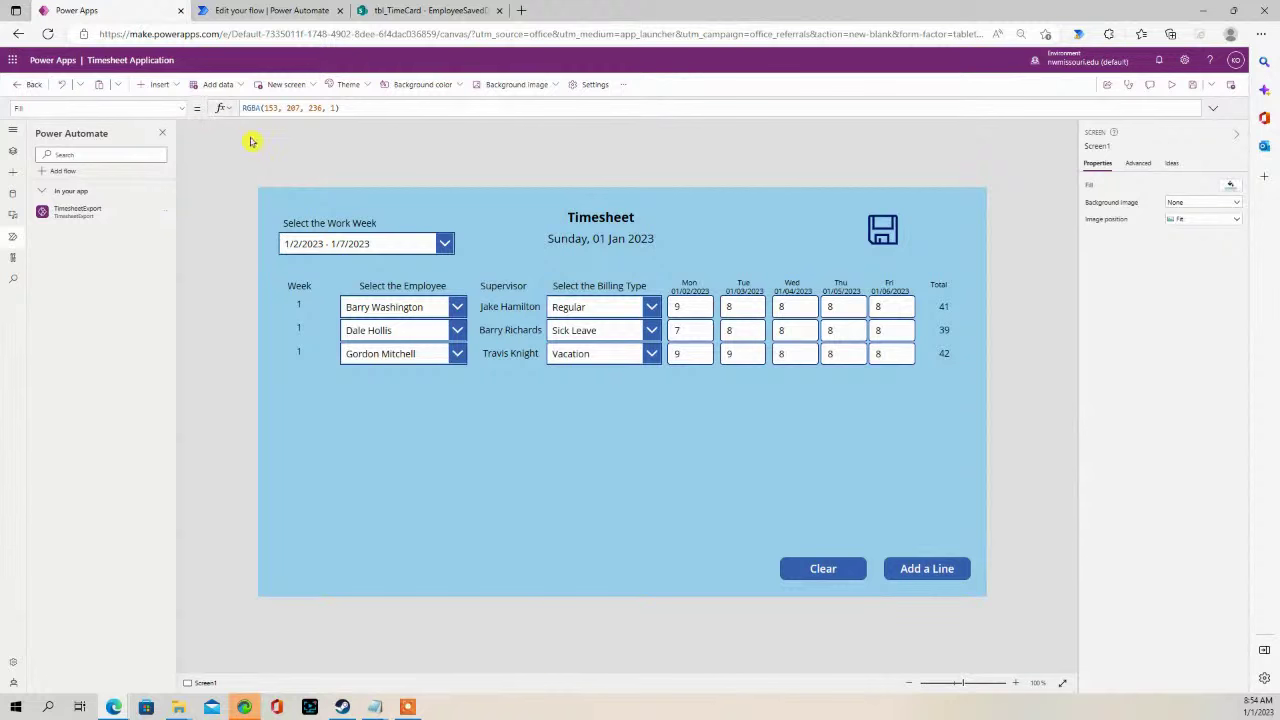
left_click(159, 84)
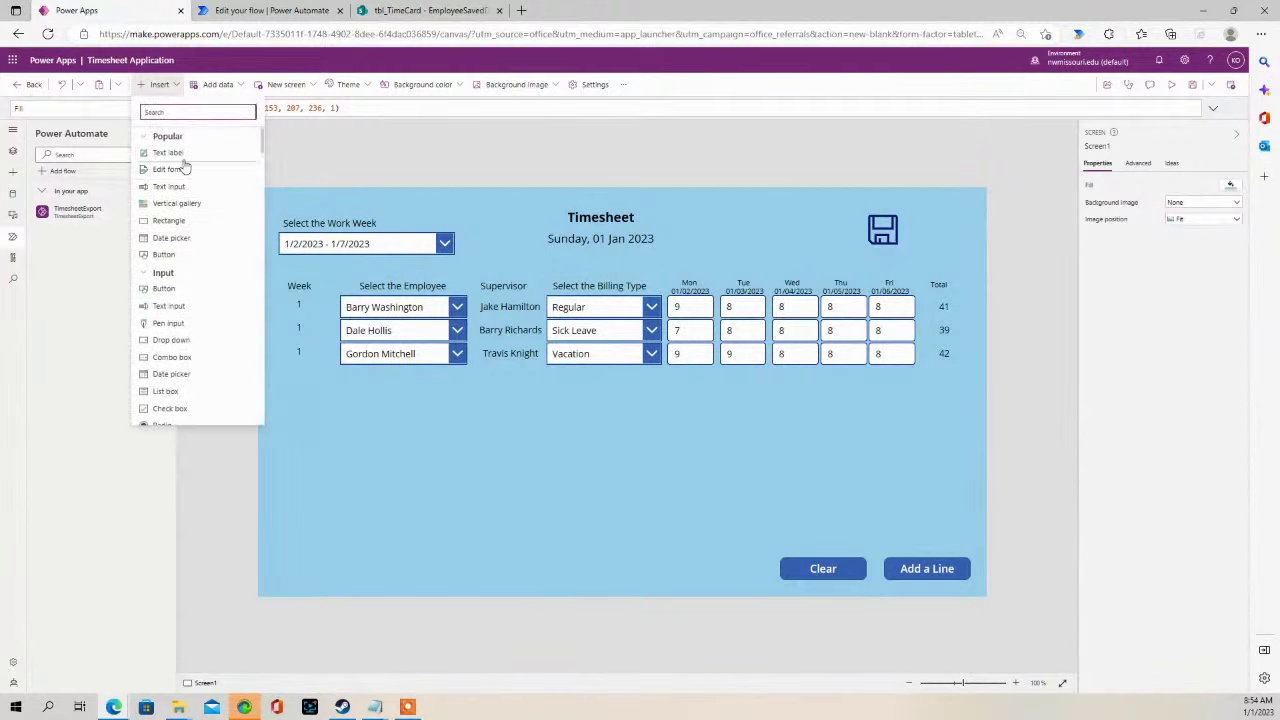
left_click(166, 254)
left_click_drag(320, 231, 922, 232)
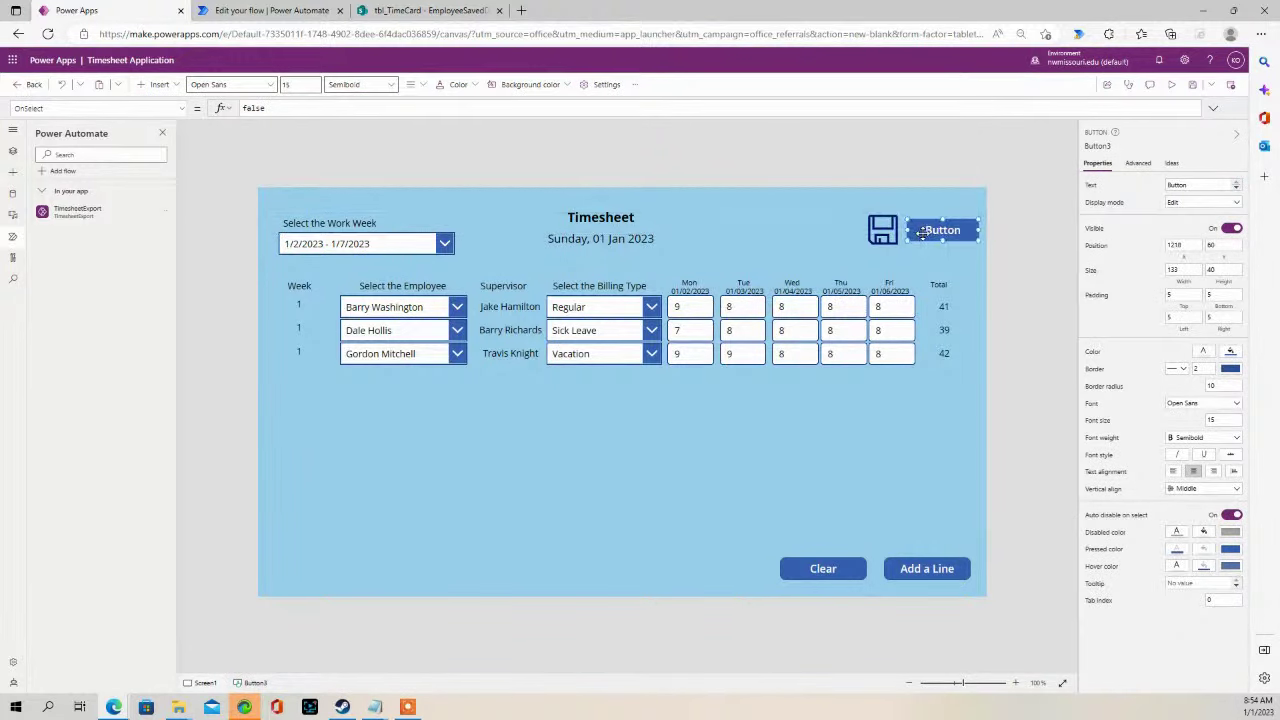
double_click(1208, 185)
type("Export")
left_click(988, 194)
- Set the Export button's OnSelect to TimesheetExport.Run( from the autocomplete list
left_click(943, 229)
double_click(242, 108)
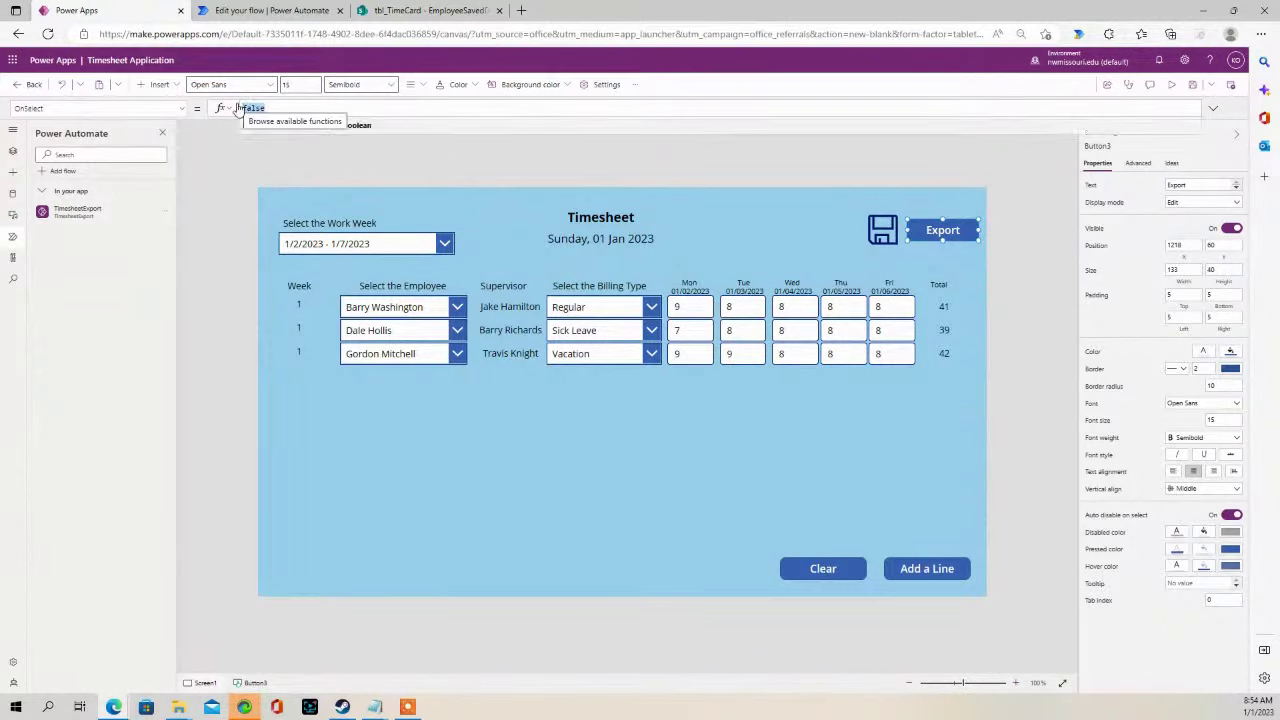
type("Tim")
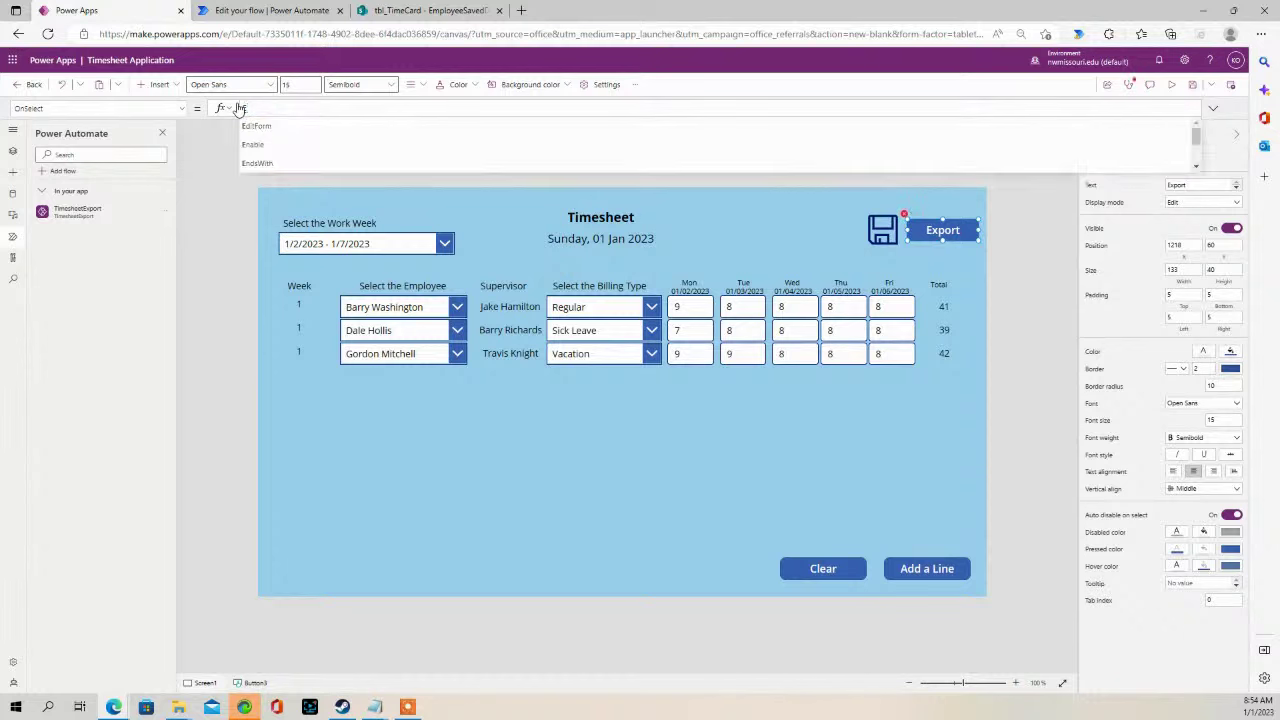
type("esheet")
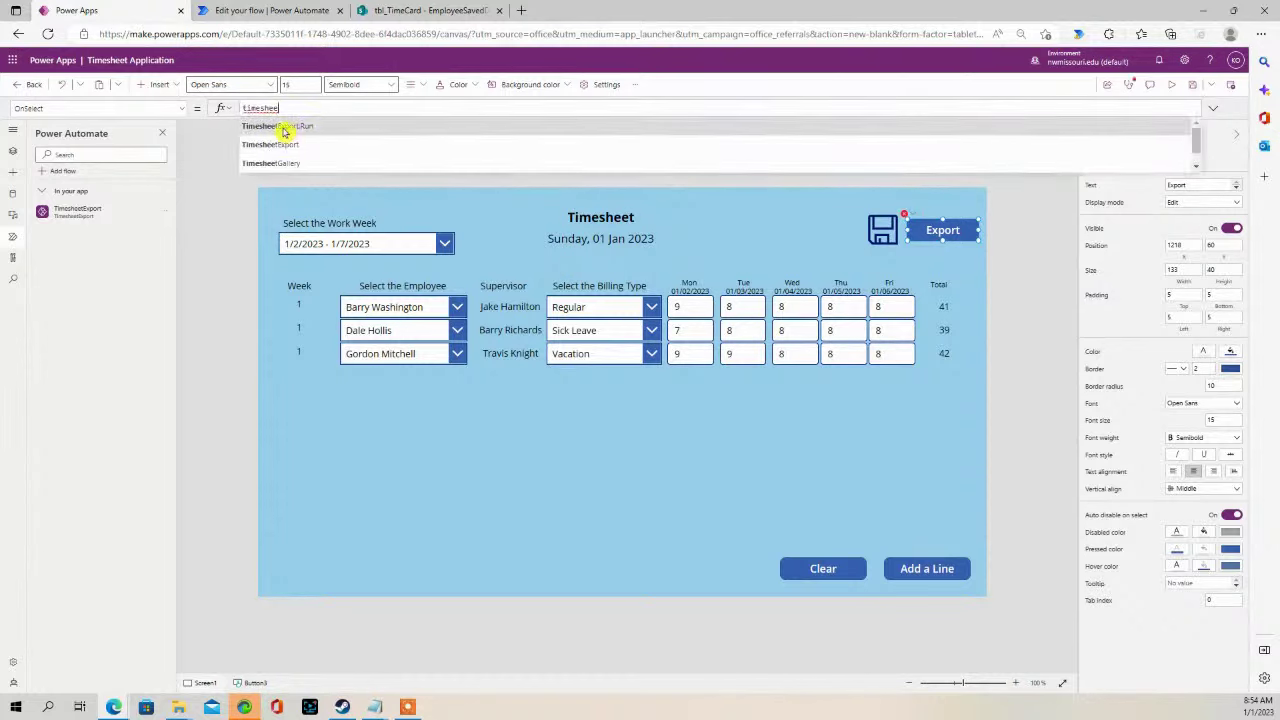
left_click(284, 131)
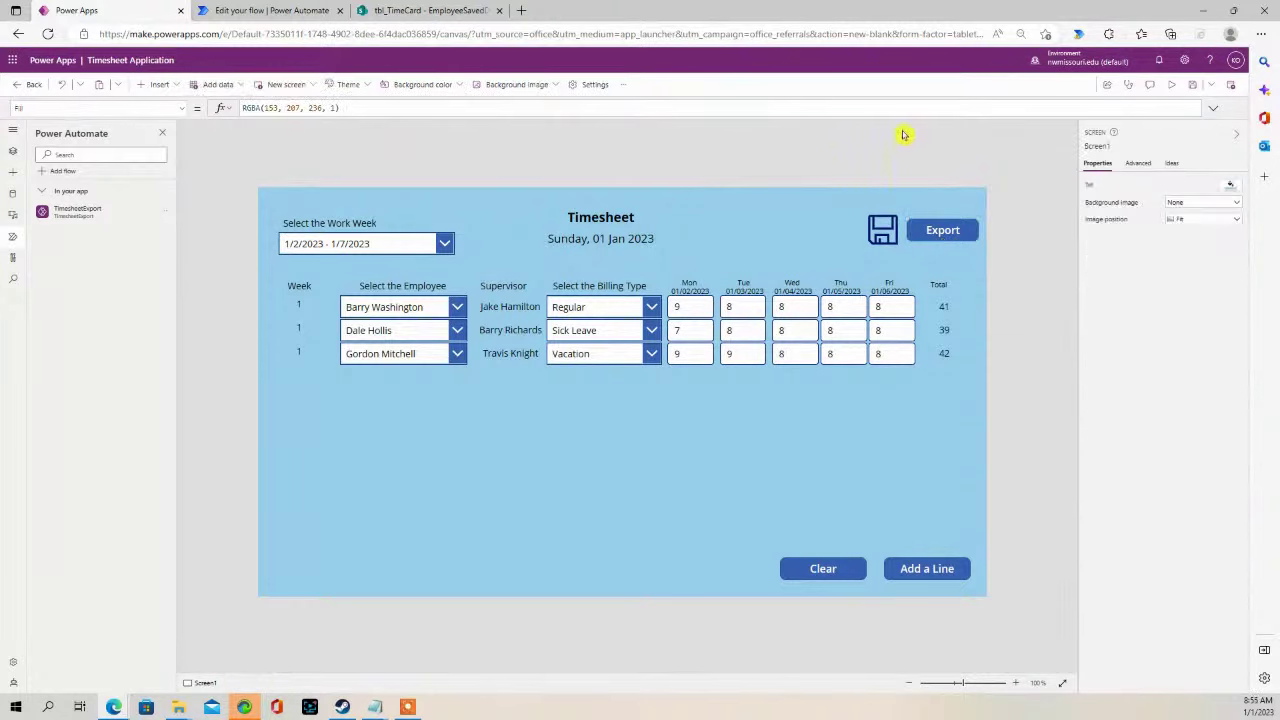
- Preview the app and press Export, check the flow and tbl_TimeCard tabs, then open Outlook mail
left_click(1172, 87)
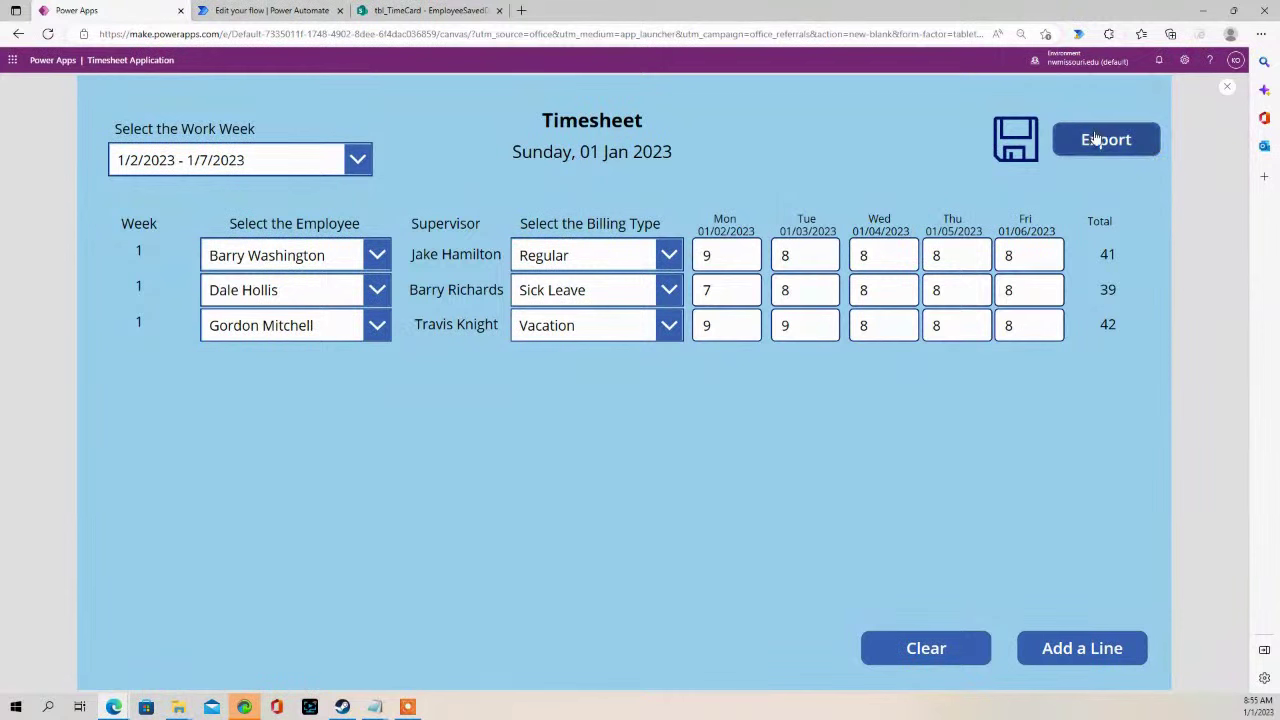
left_click(1095, 138)
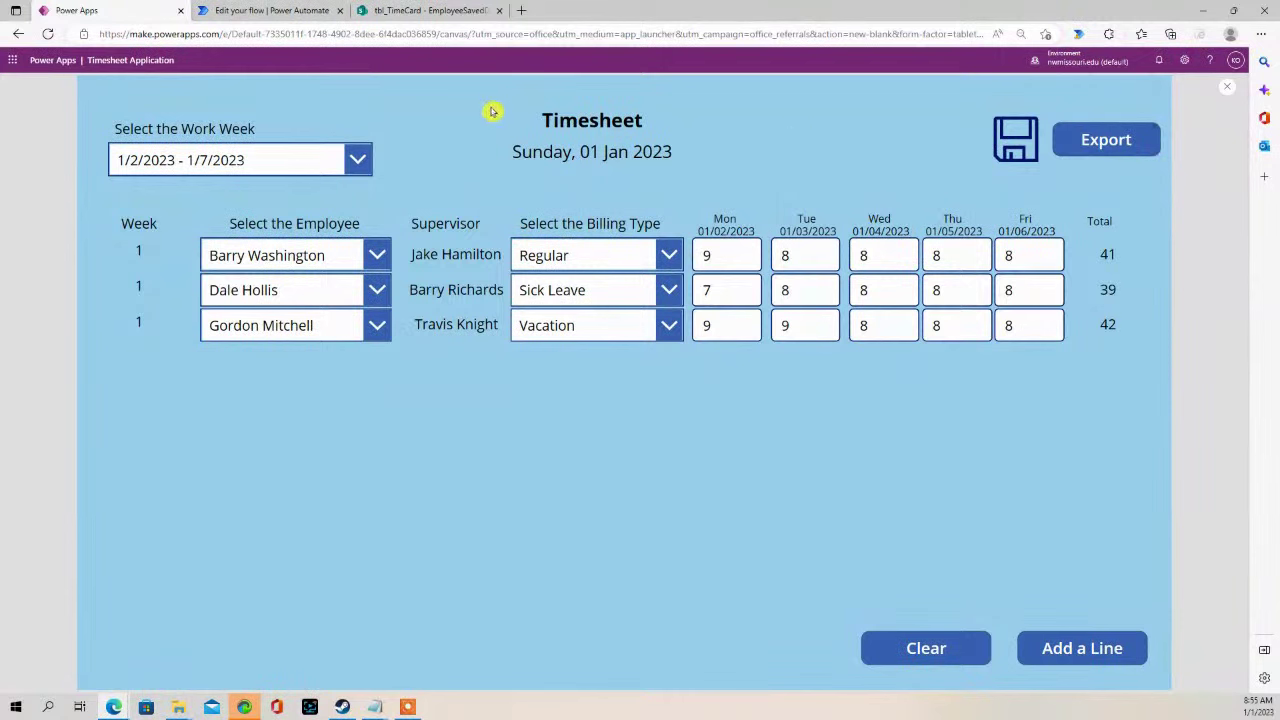
left_click(251, 11)
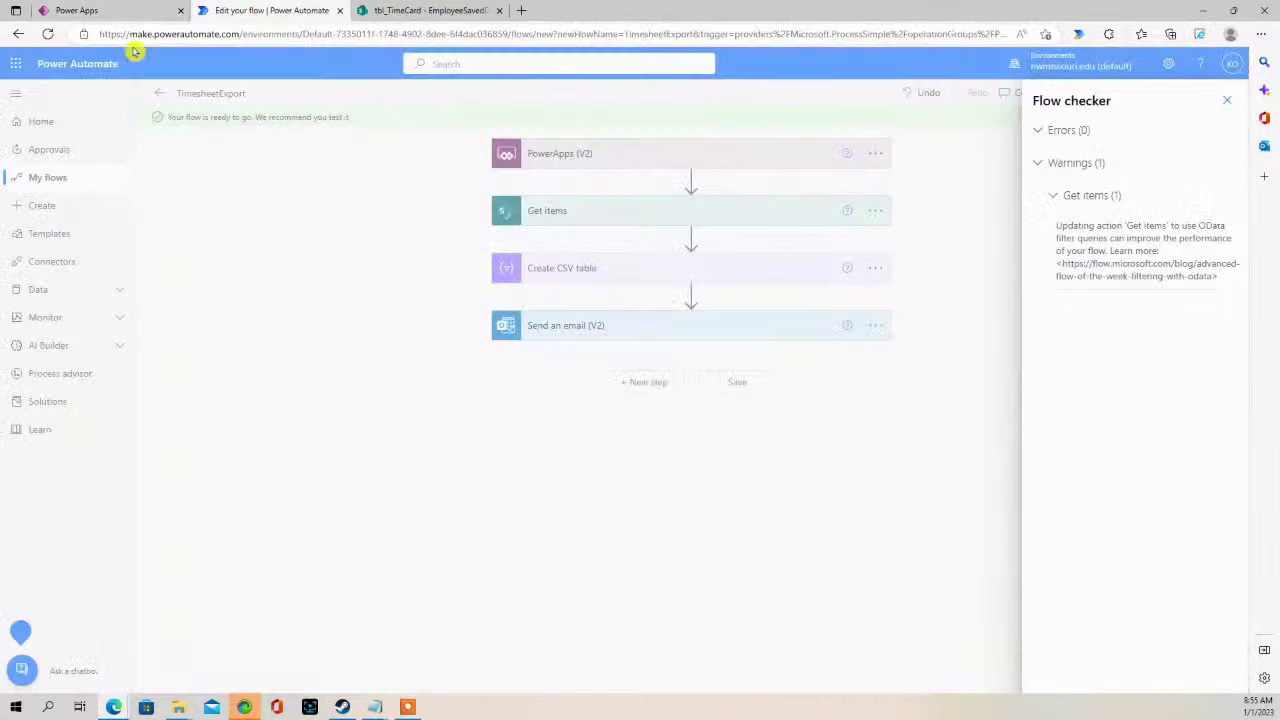
left_click(445, 11)
left_click(82, 11)
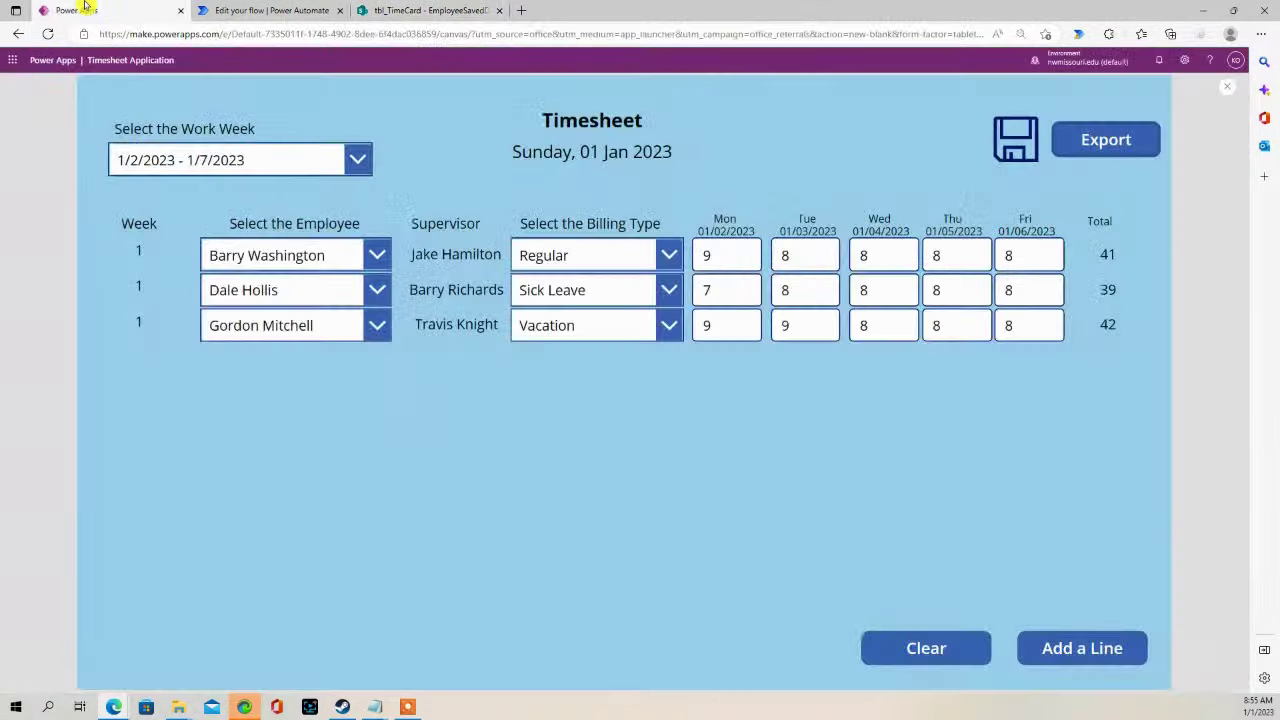
left_click(16, 58)
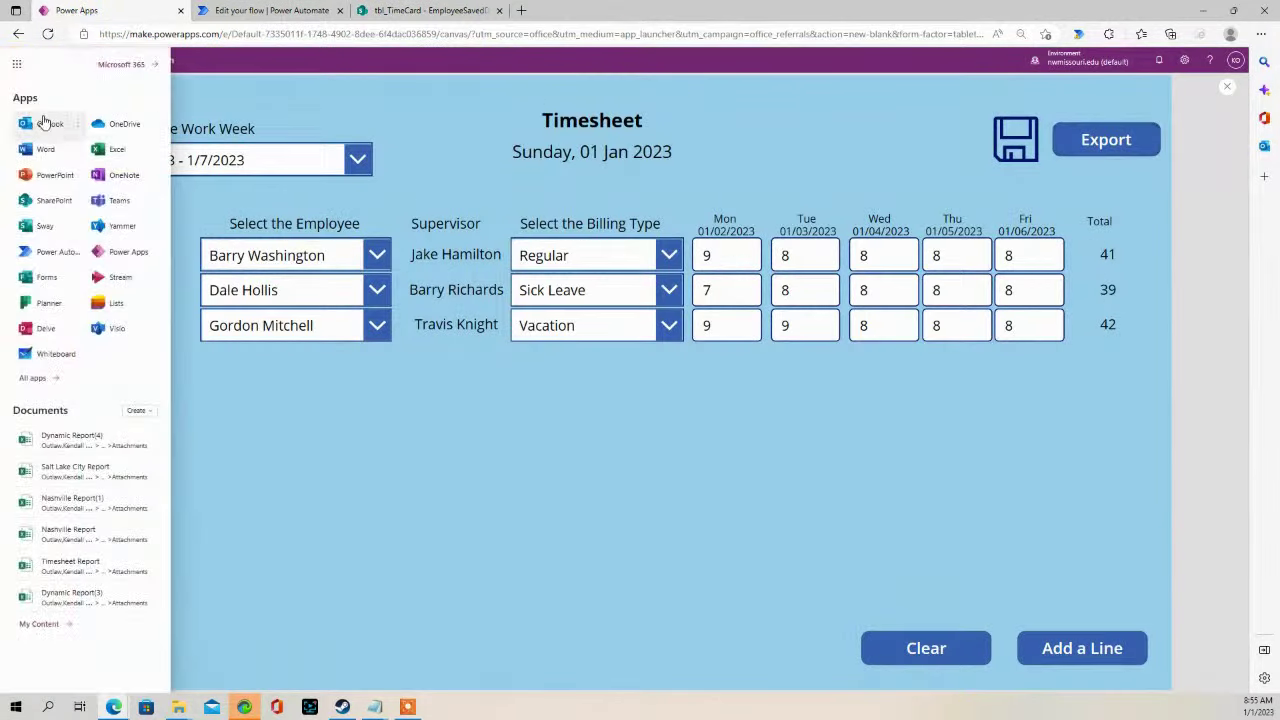
left_click(43, 121)
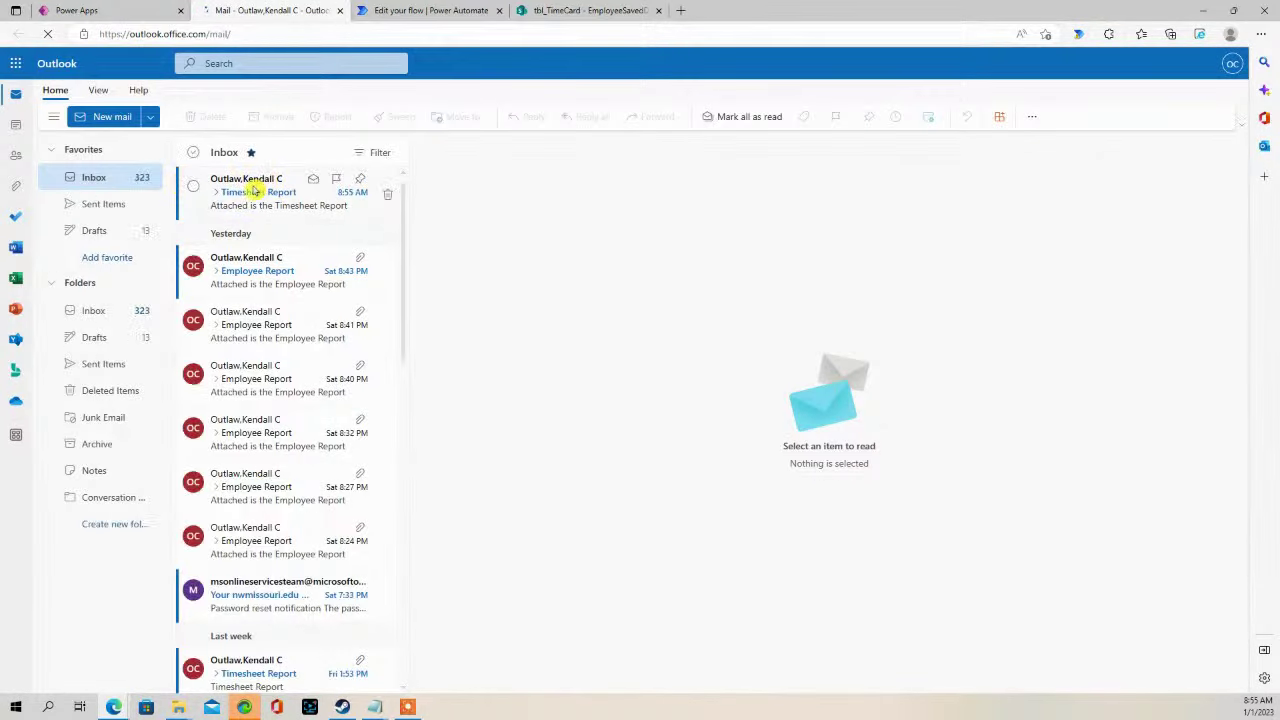
- Preview the Timesheet Report.csv attachment with all columns autofitted, then close it and switch to tbl_TimeCard
left_click(255, 190)
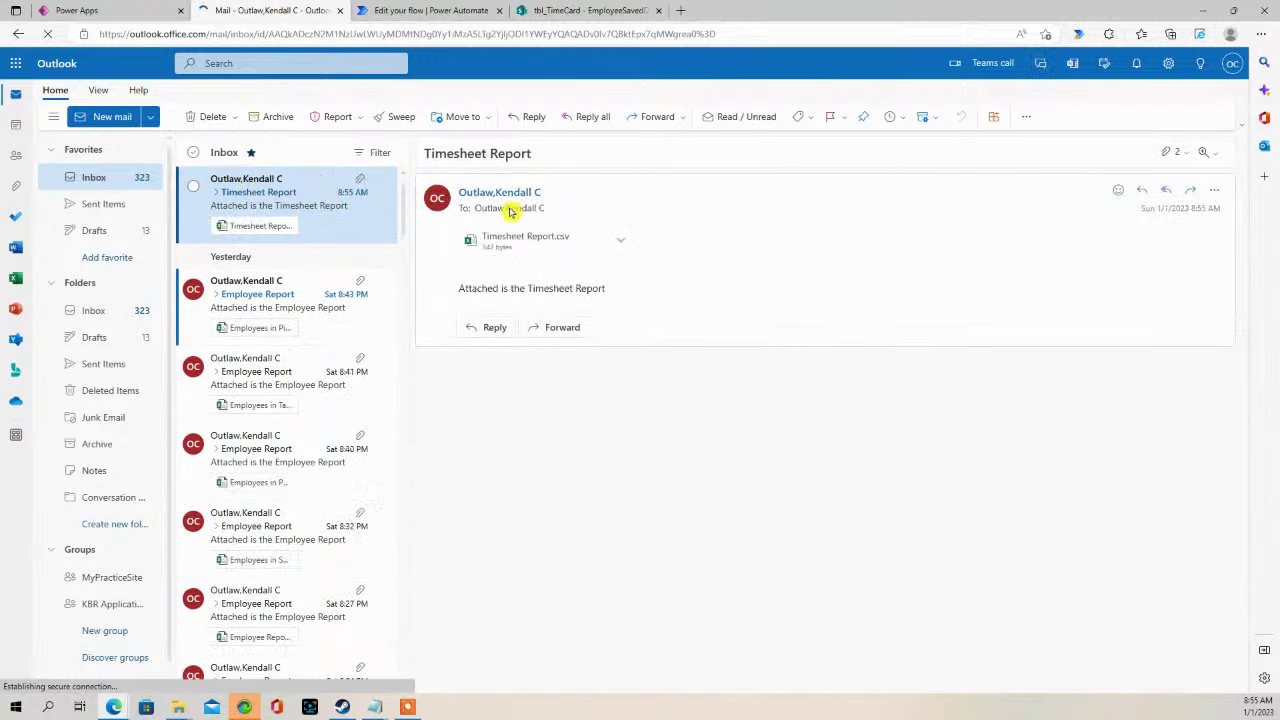
left_click(620, 242)
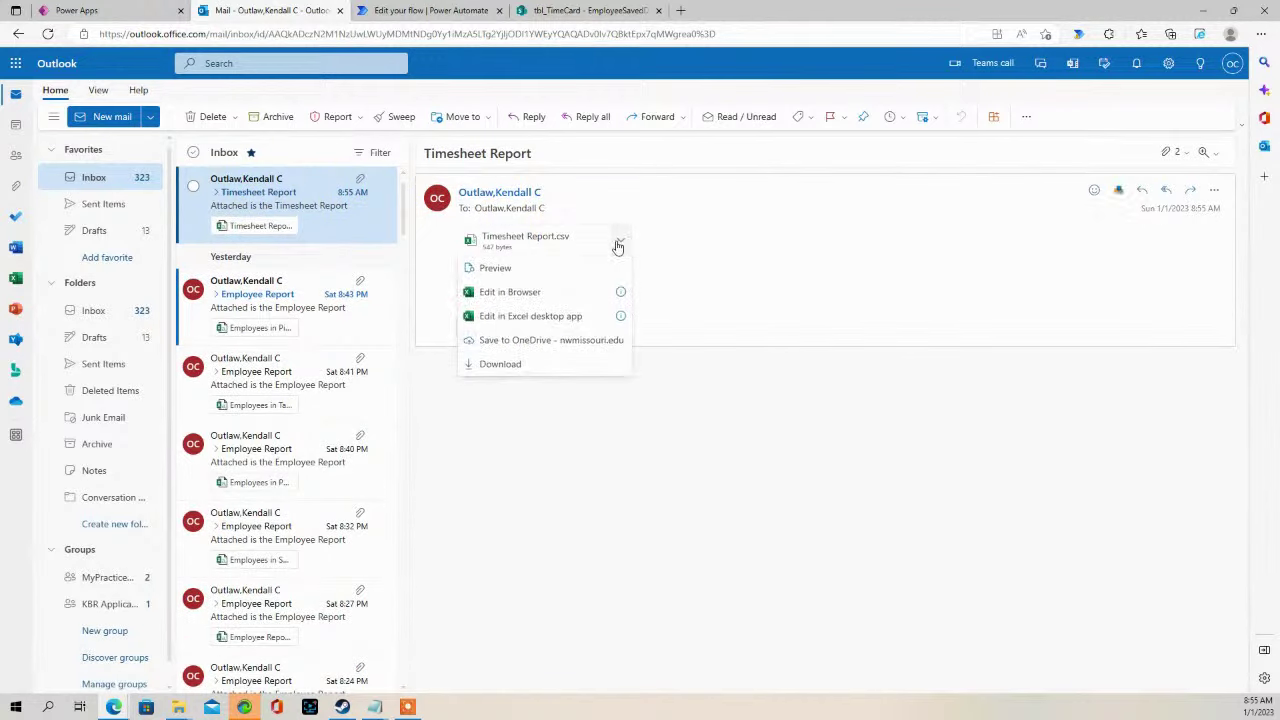
left_click(495, 270)
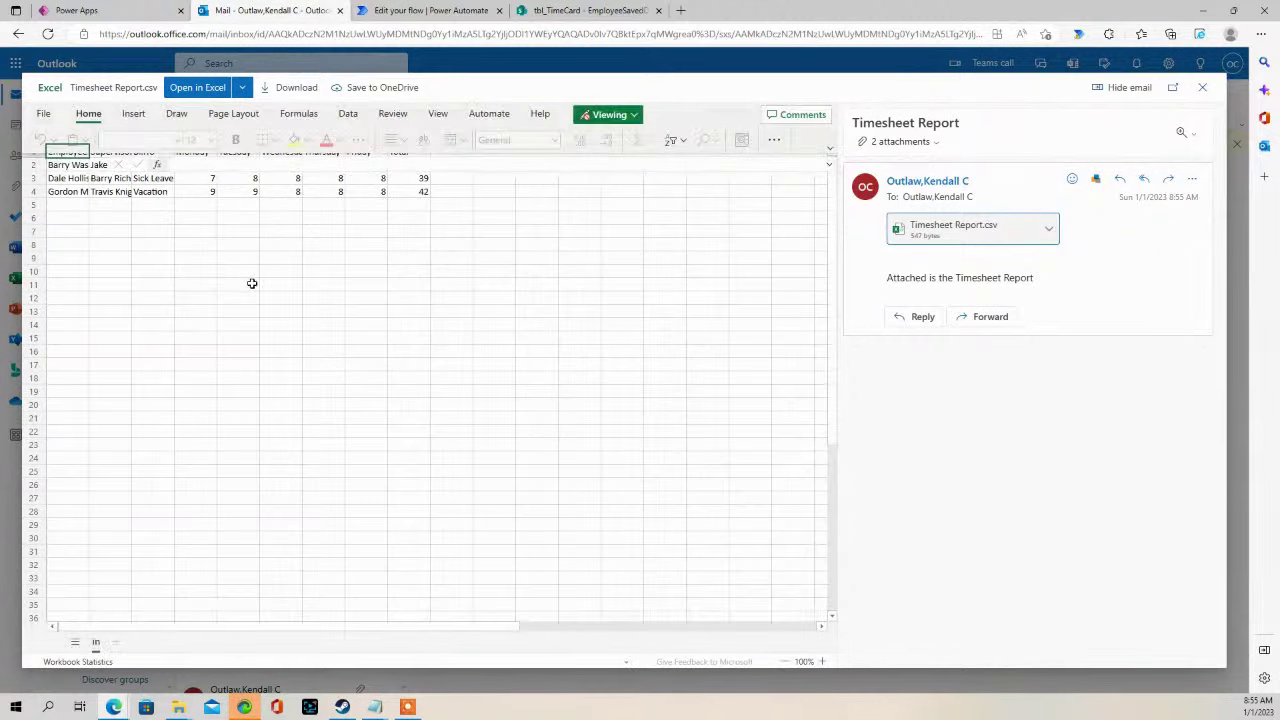
left_click(40, 183)
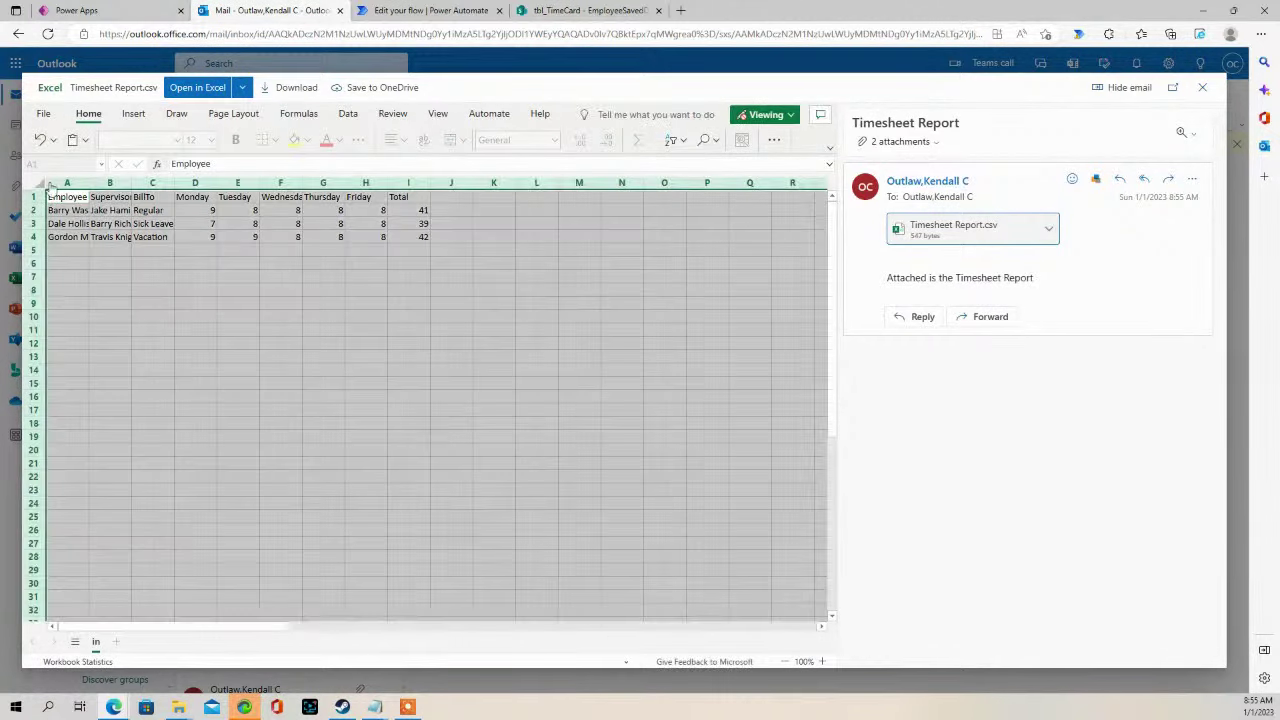
double_click(88, 181)
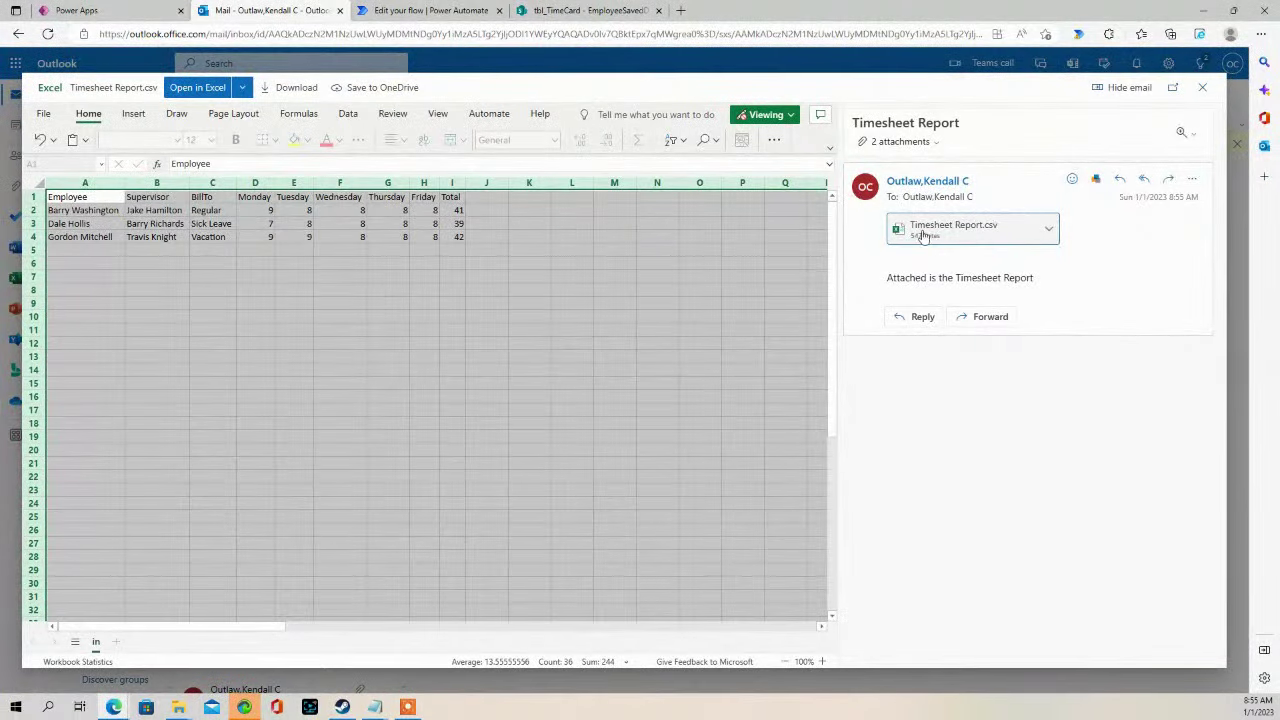
left_click(1205, 88)
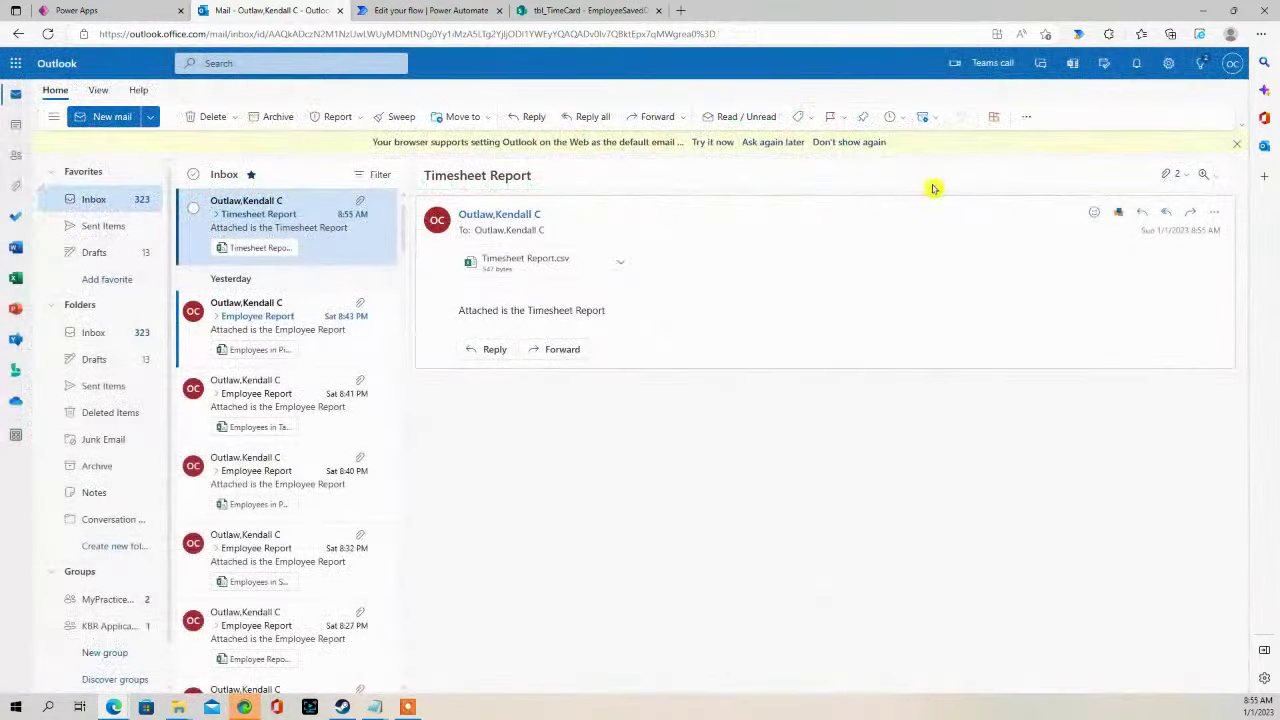
left_click(570, 10)
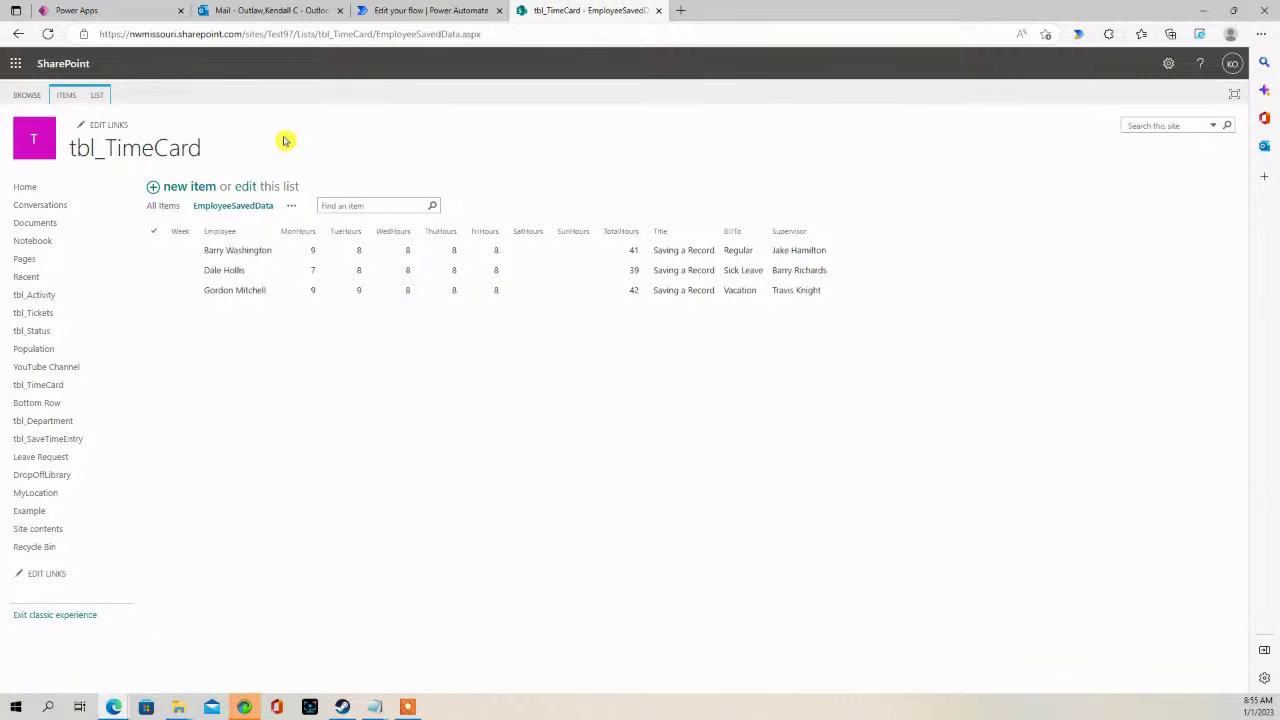
- After reviewing the tbl_TimeCard rows, go back to the Timesheet Report email in Outlook
left_click(252, 12)
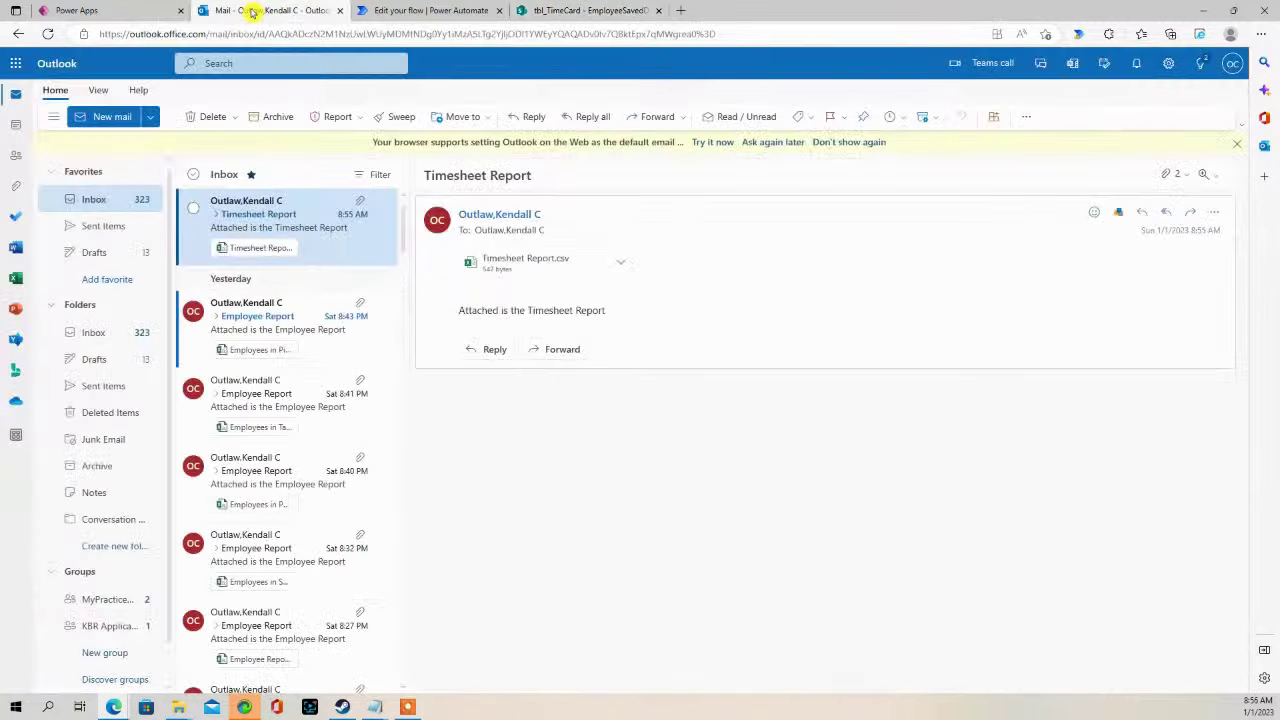
- Dismiss the Flow checker and return to the TimesheetExport details page
left_click(385, 12)
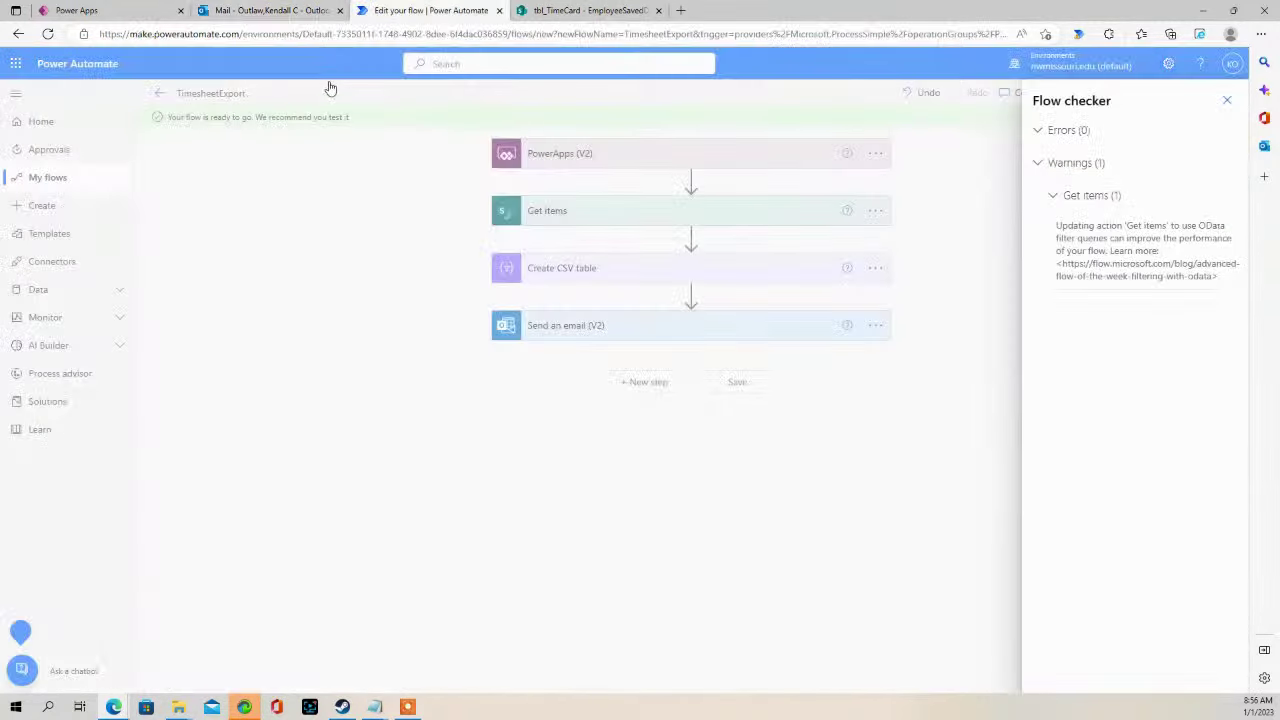
left_click(1231, 103)
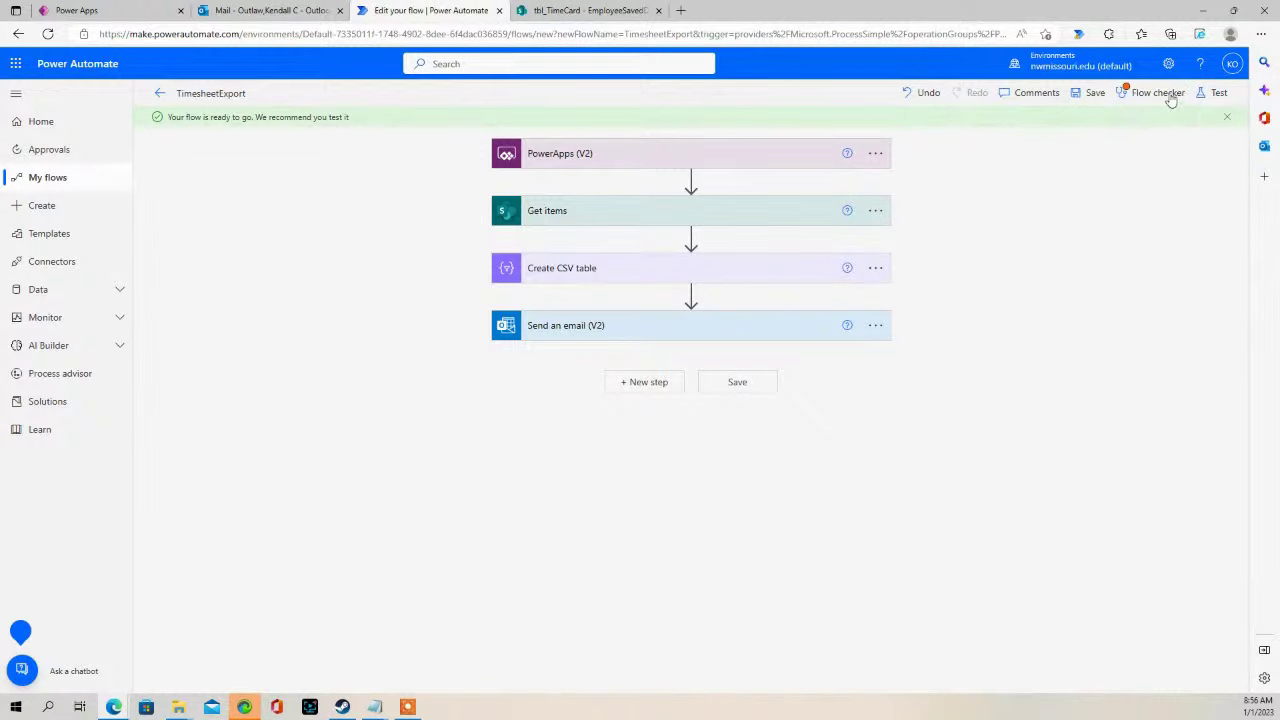
left_click(160, 94)
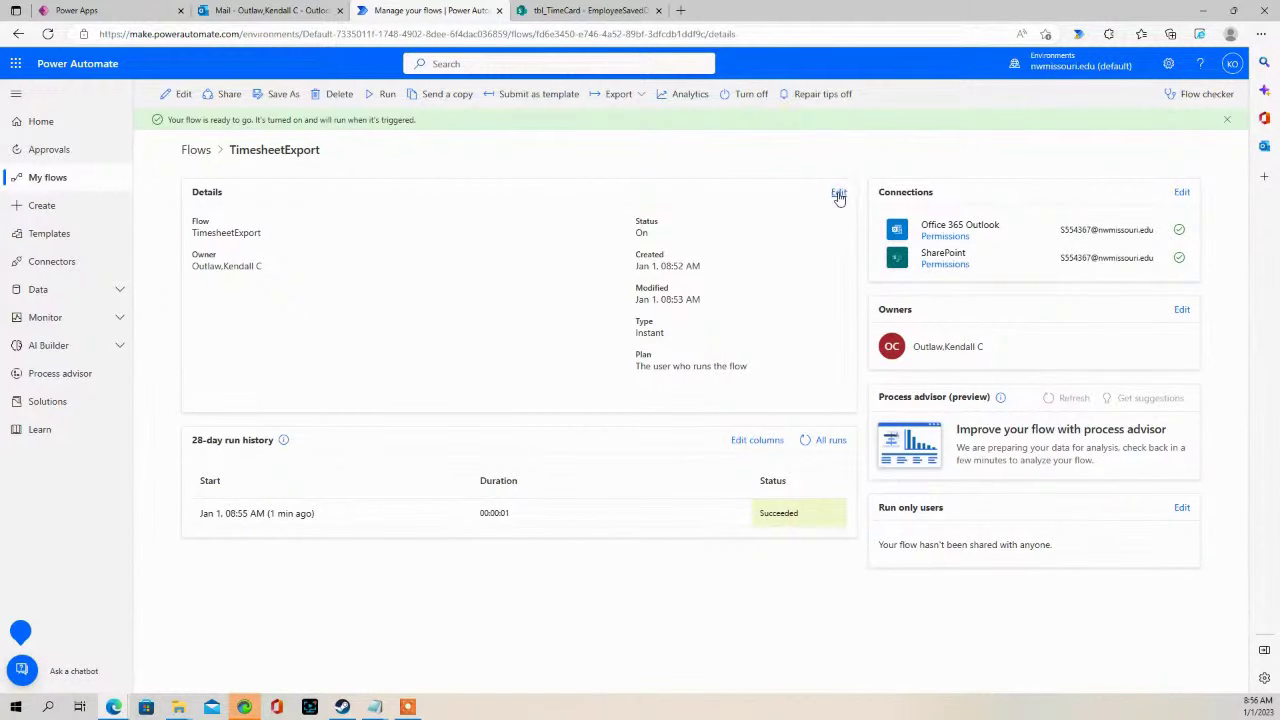
- Confirm the 8:55:06 AM run succeeded on all four steps, then reopen the flow for editing
left_click(838, 194)
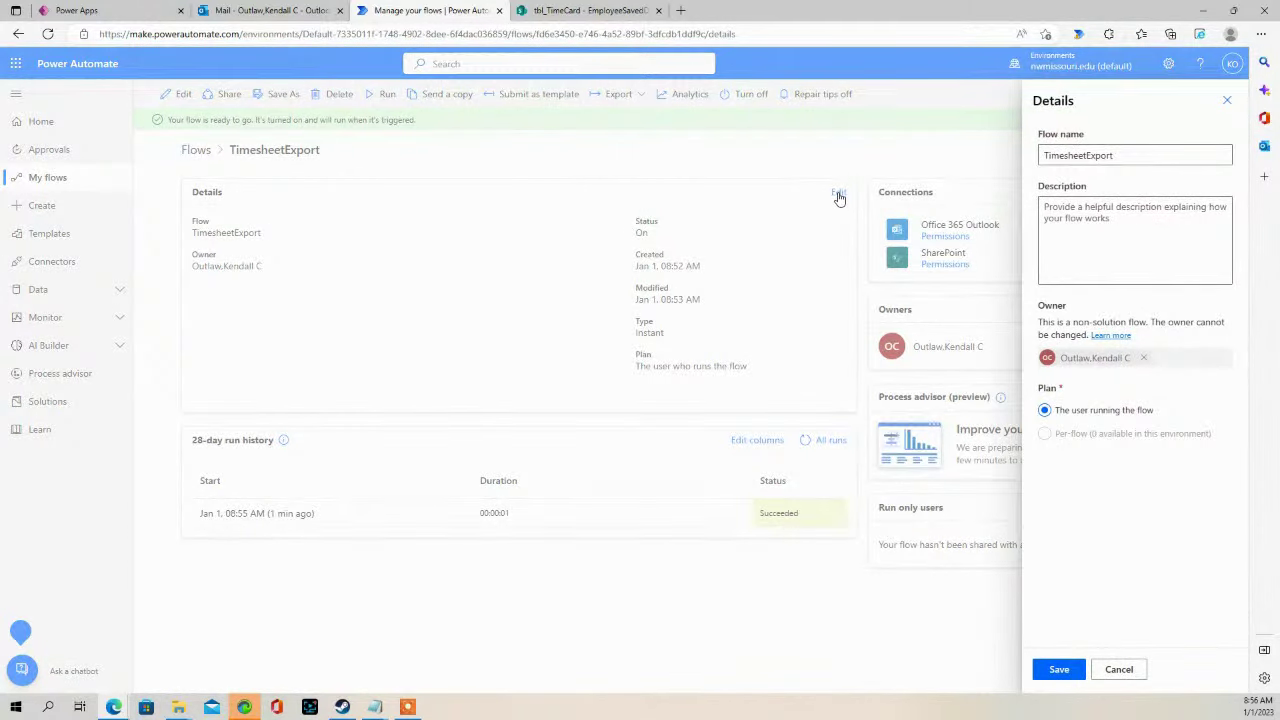
left_click(838, 194)
left_click(838, 194)
left_click(614, 403)
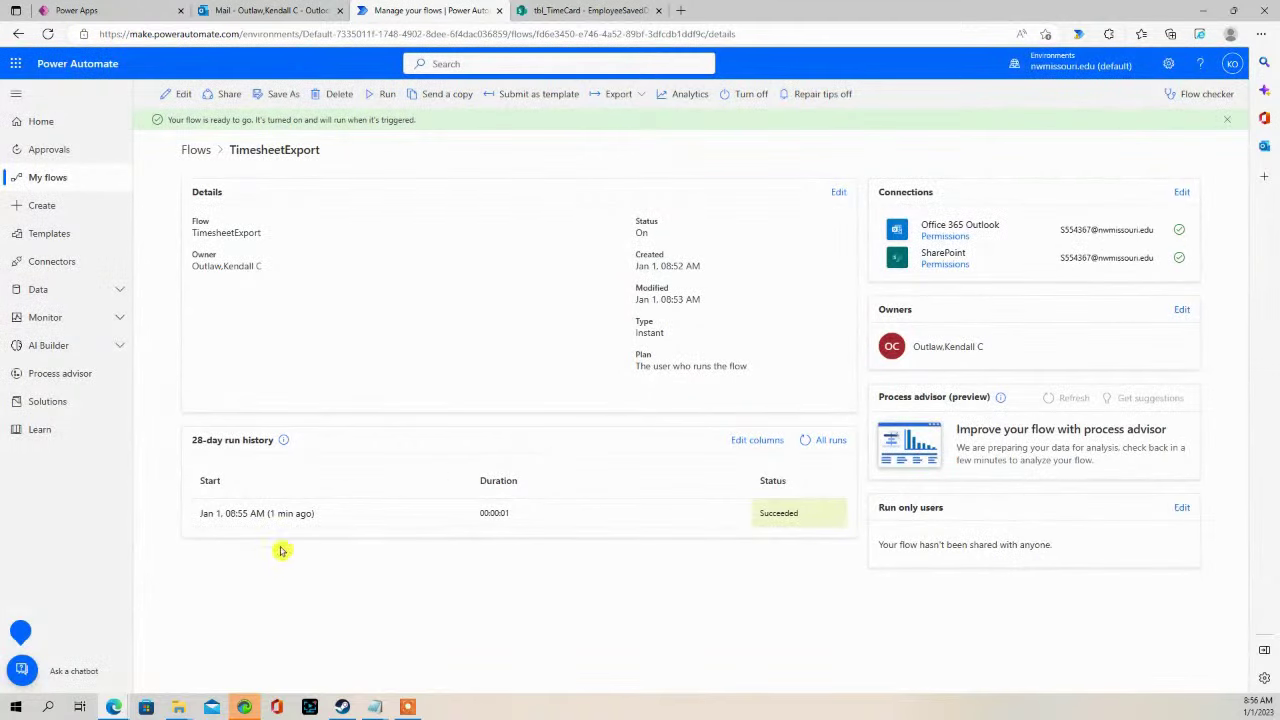
left_click(285, 514)
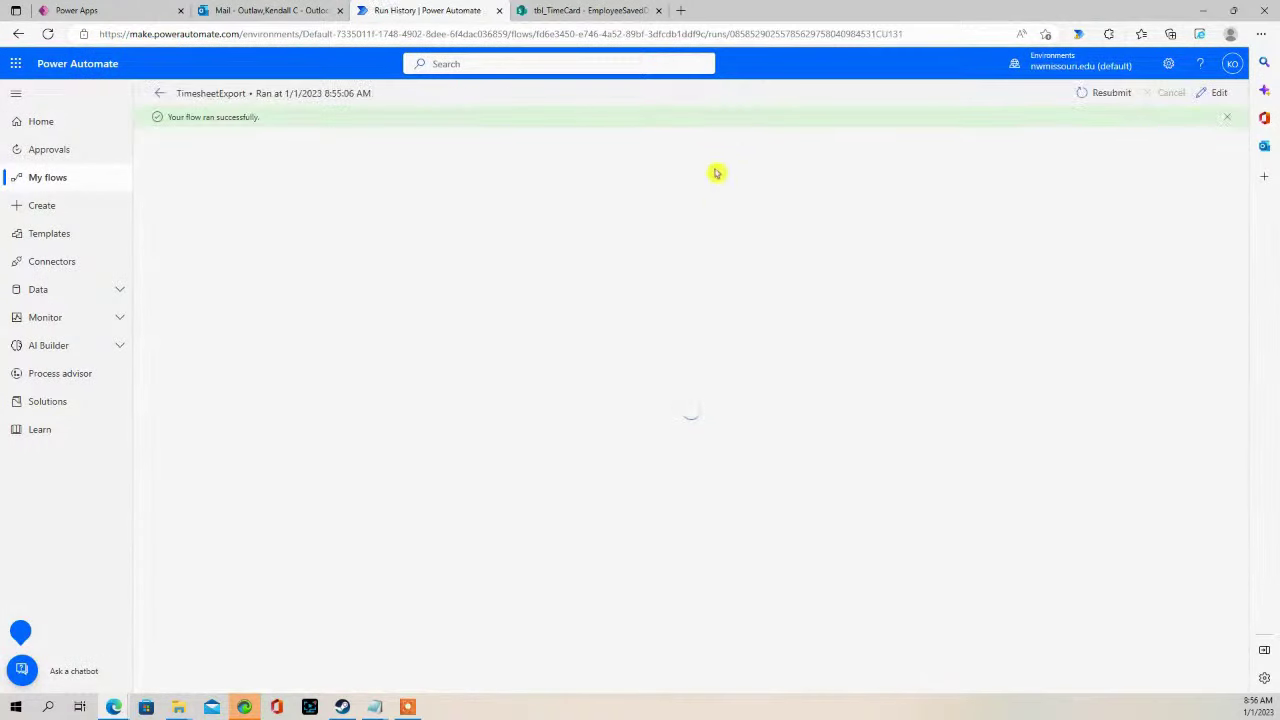
left_click(1214, 92)
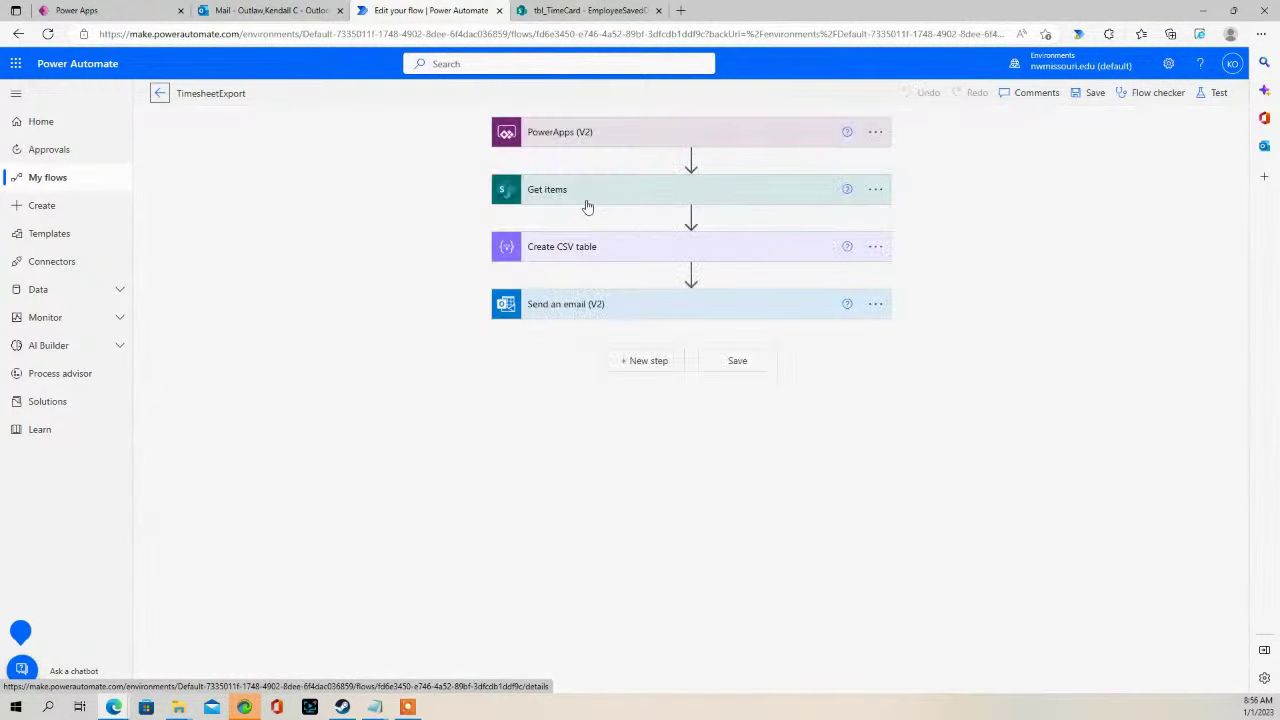
- In Get items' advanced Filter Query, check tbl_TimeCard column names and begin typing 'Sup'
left_click(570, 192)
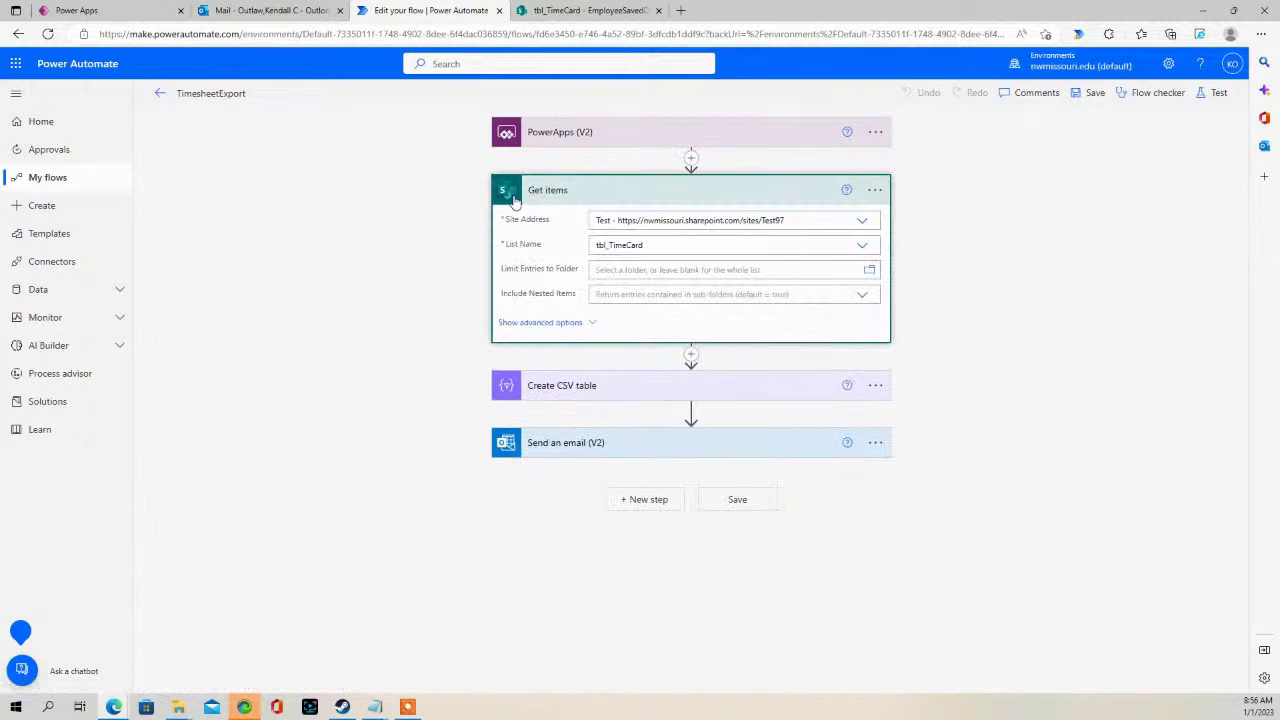
left_click(530, 325)
left_click(530, 318)
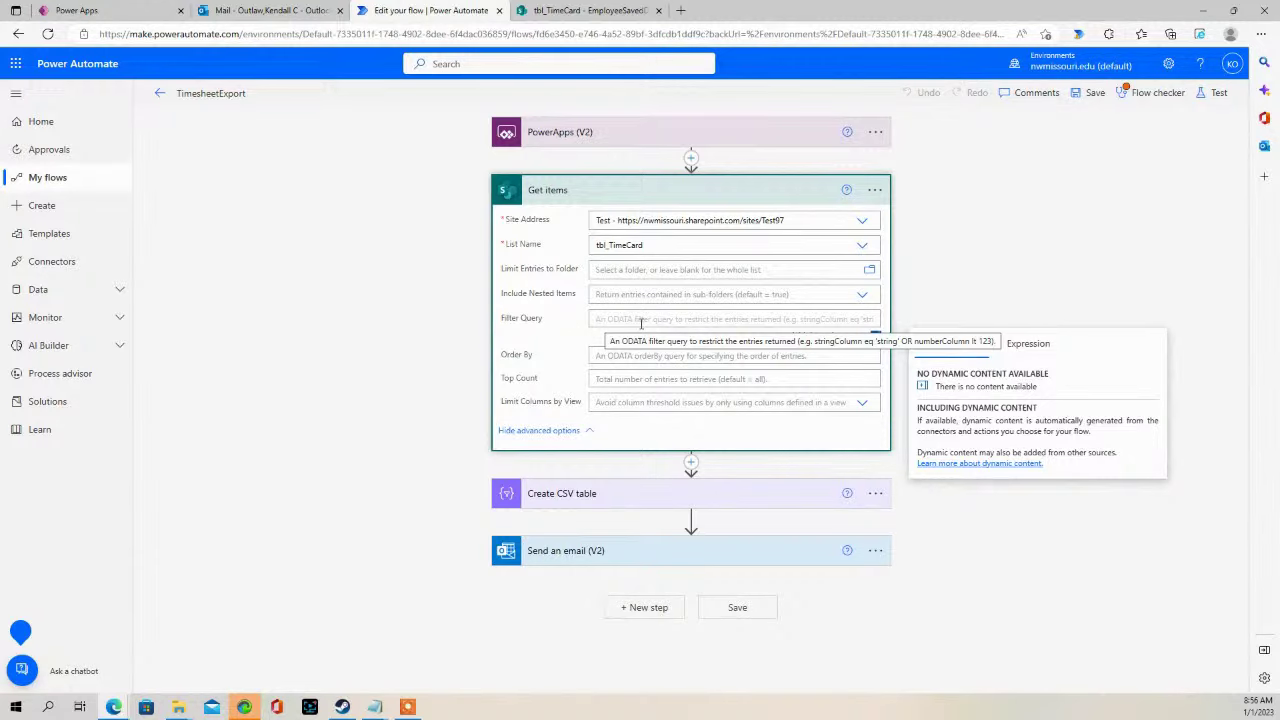
left_click(560, 11)
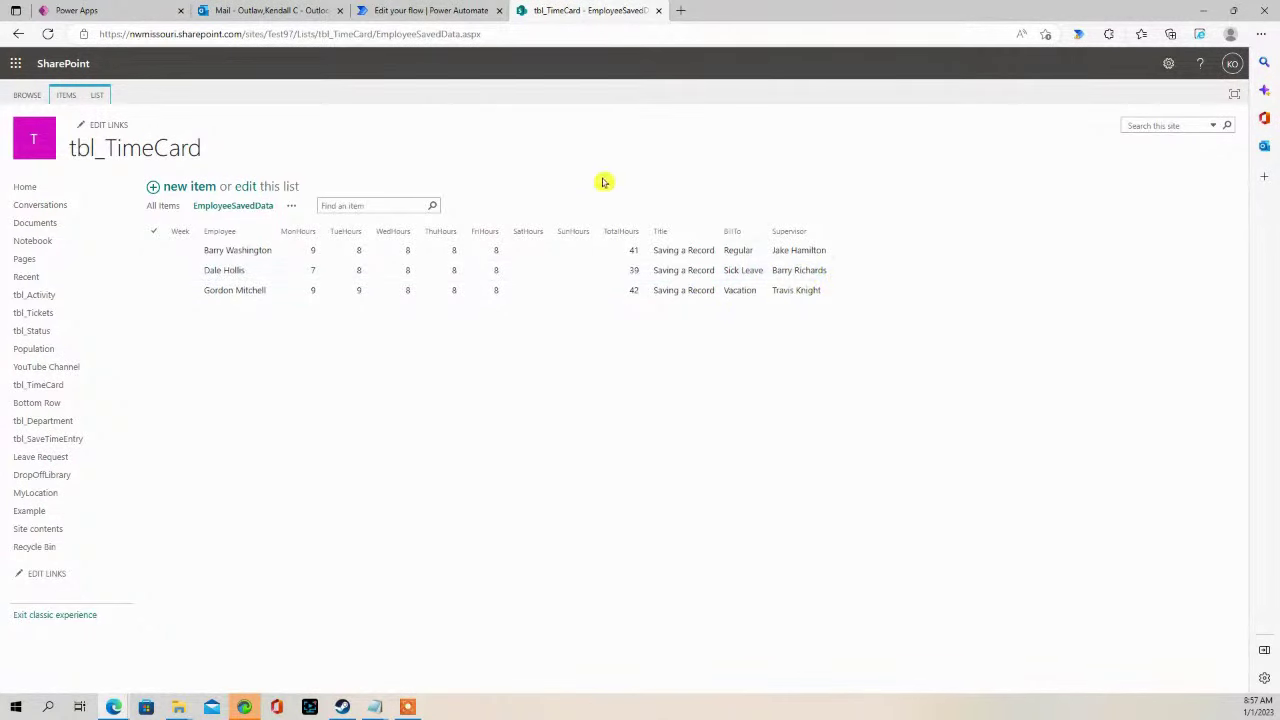
left_click(418, 10)
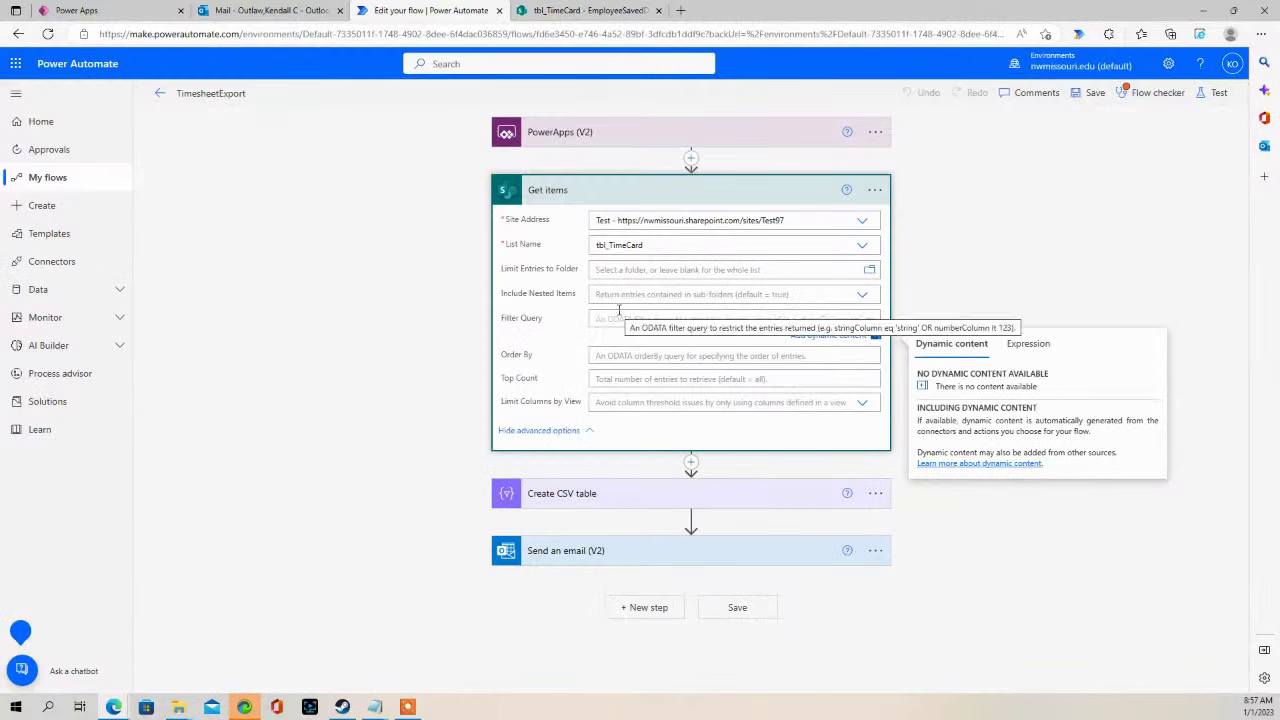
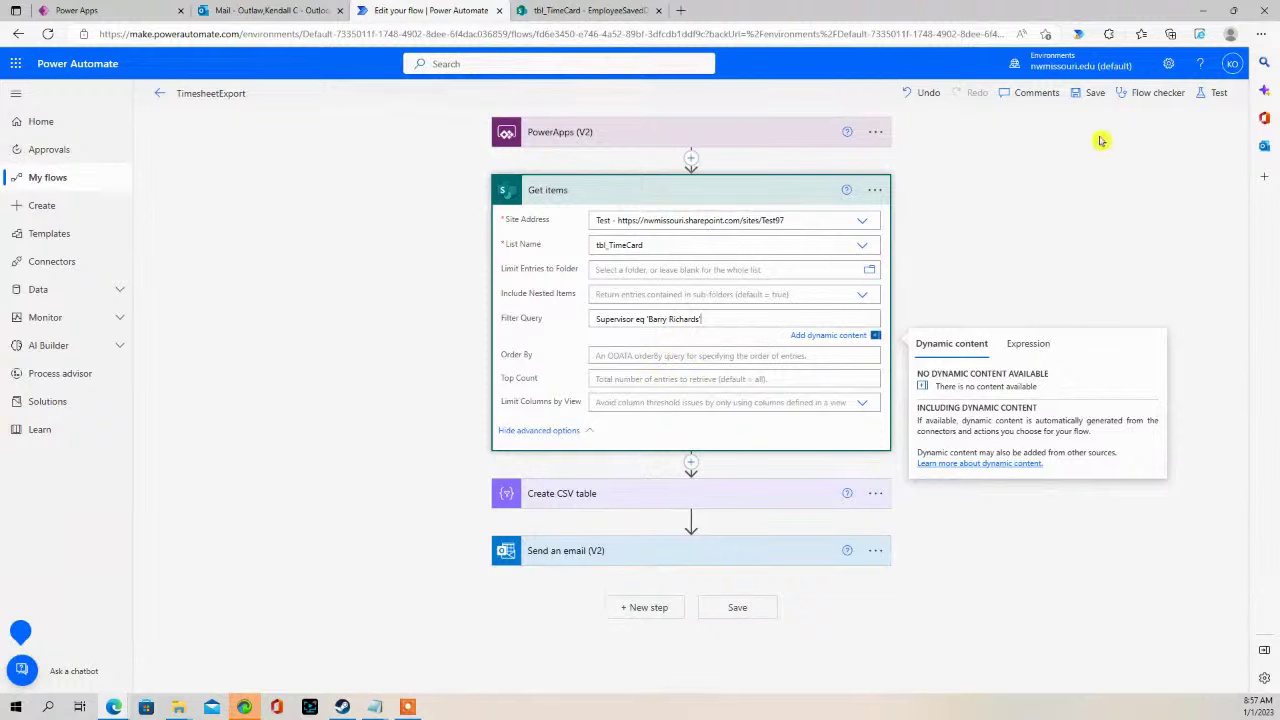
- Save the TimesheetExport flow with its Supervisor filter query and return to the Timesheet app
left_click(1085, 98)
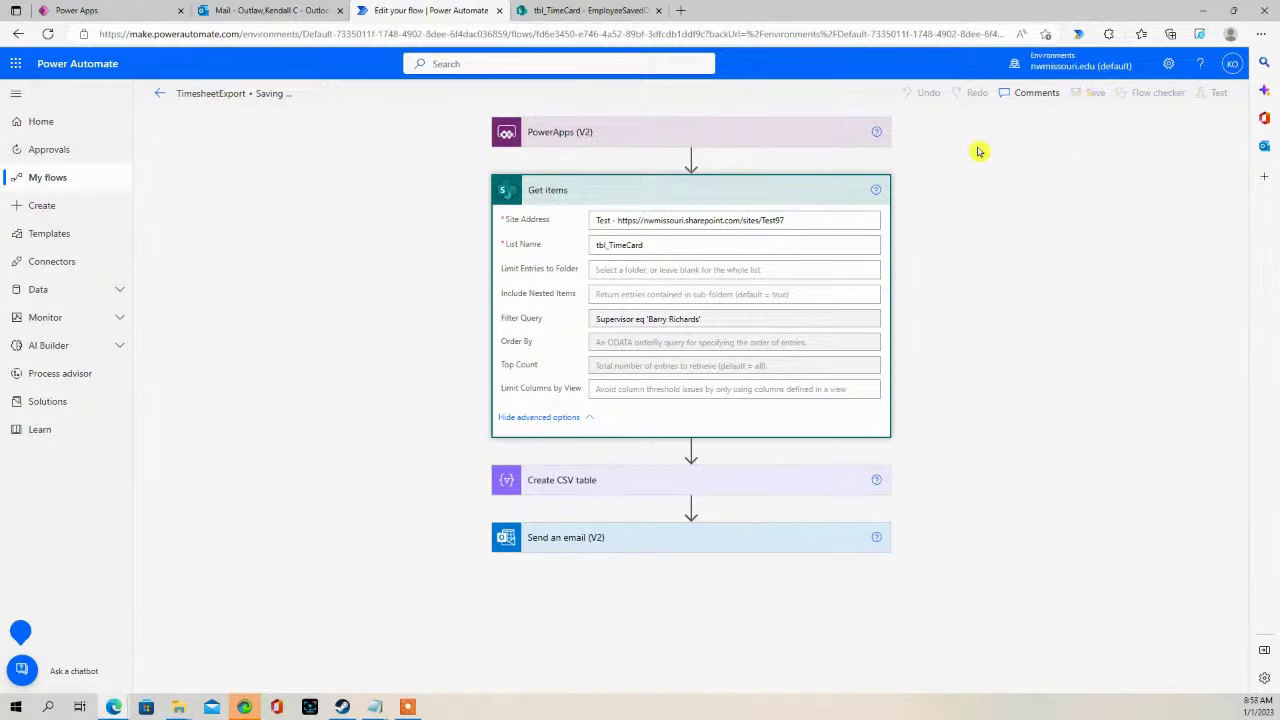
left_click(116, 14)
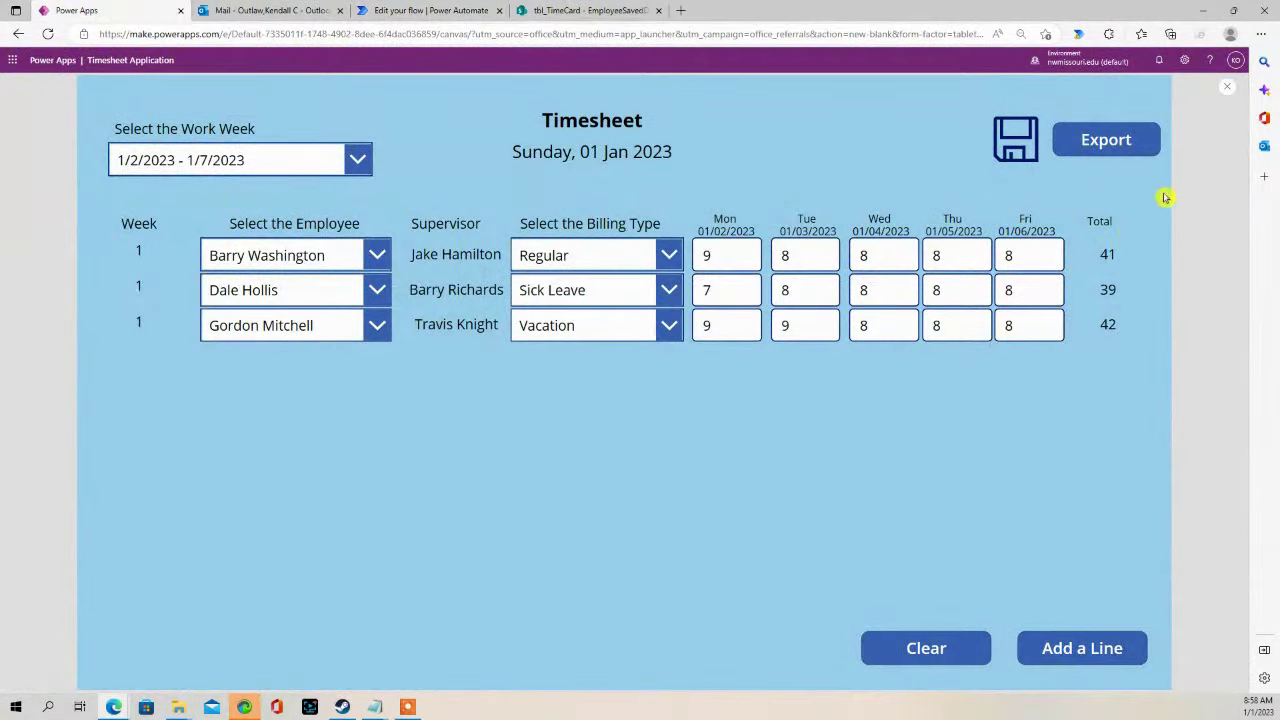
- Export from the Timesheet app and open the newest Timesheet Report email in Outlook
left_click(1121, 140)
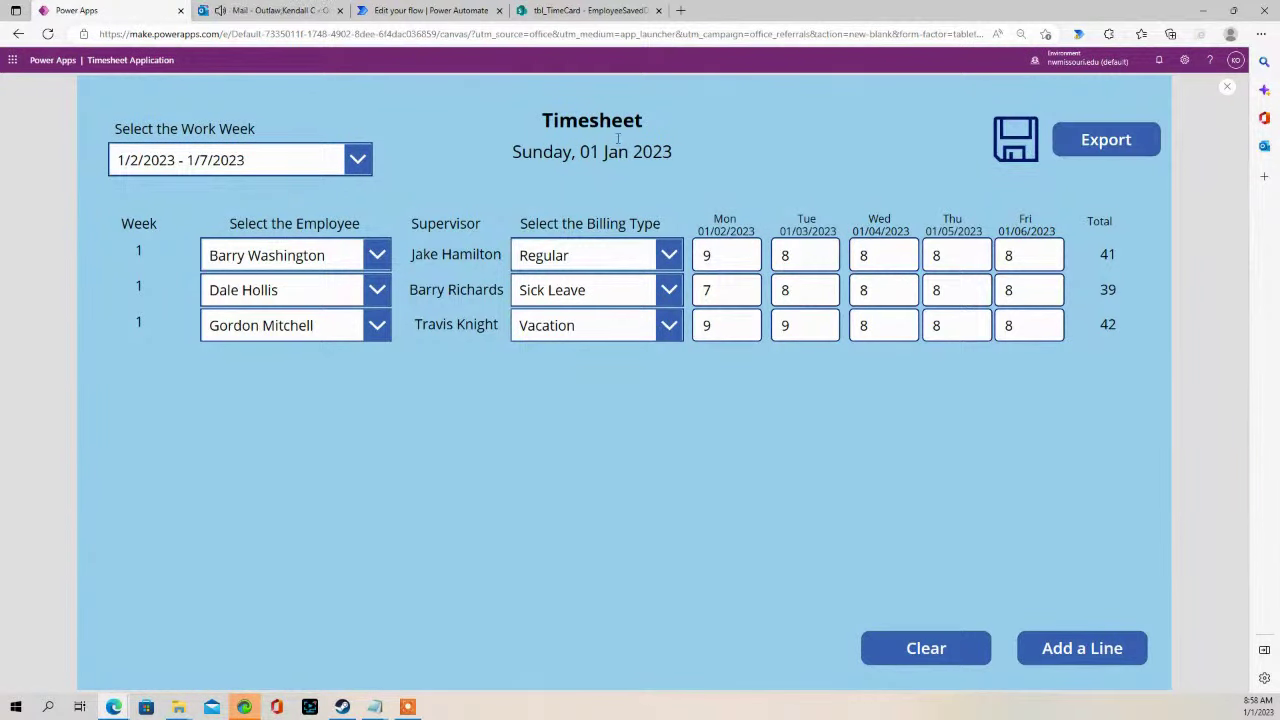
left_click(257, 11)
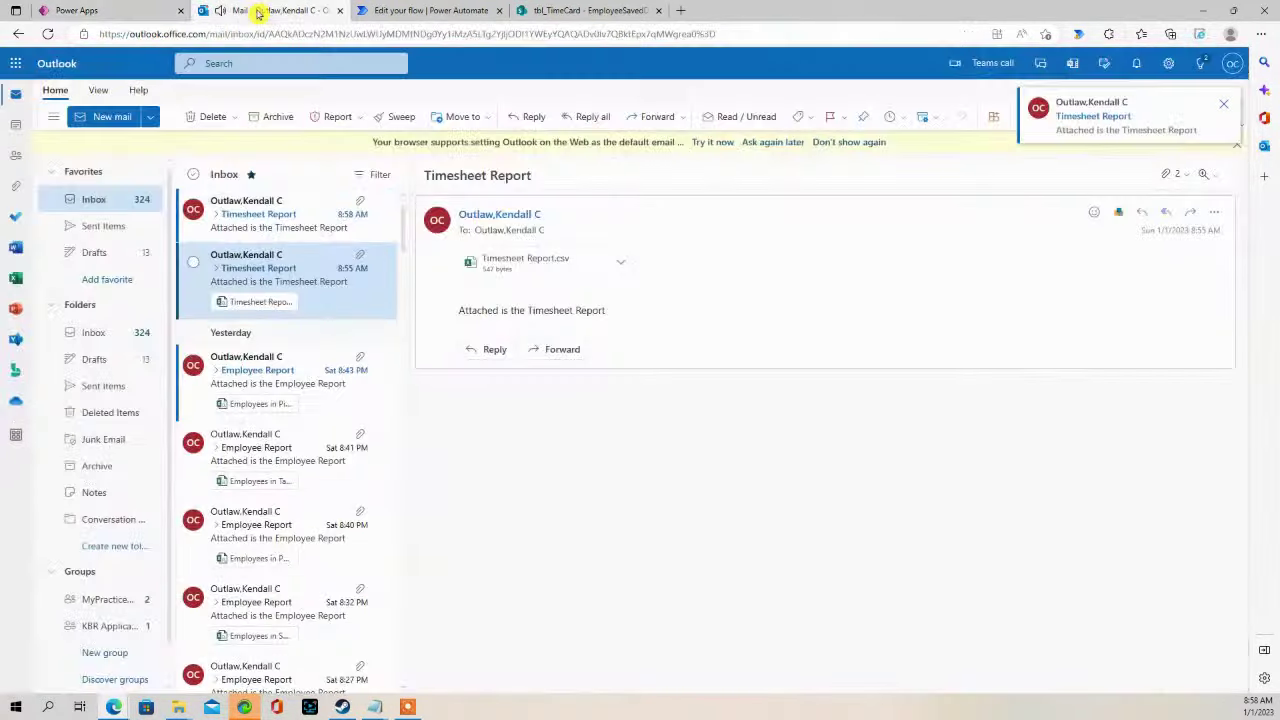
left_click(268, 216)
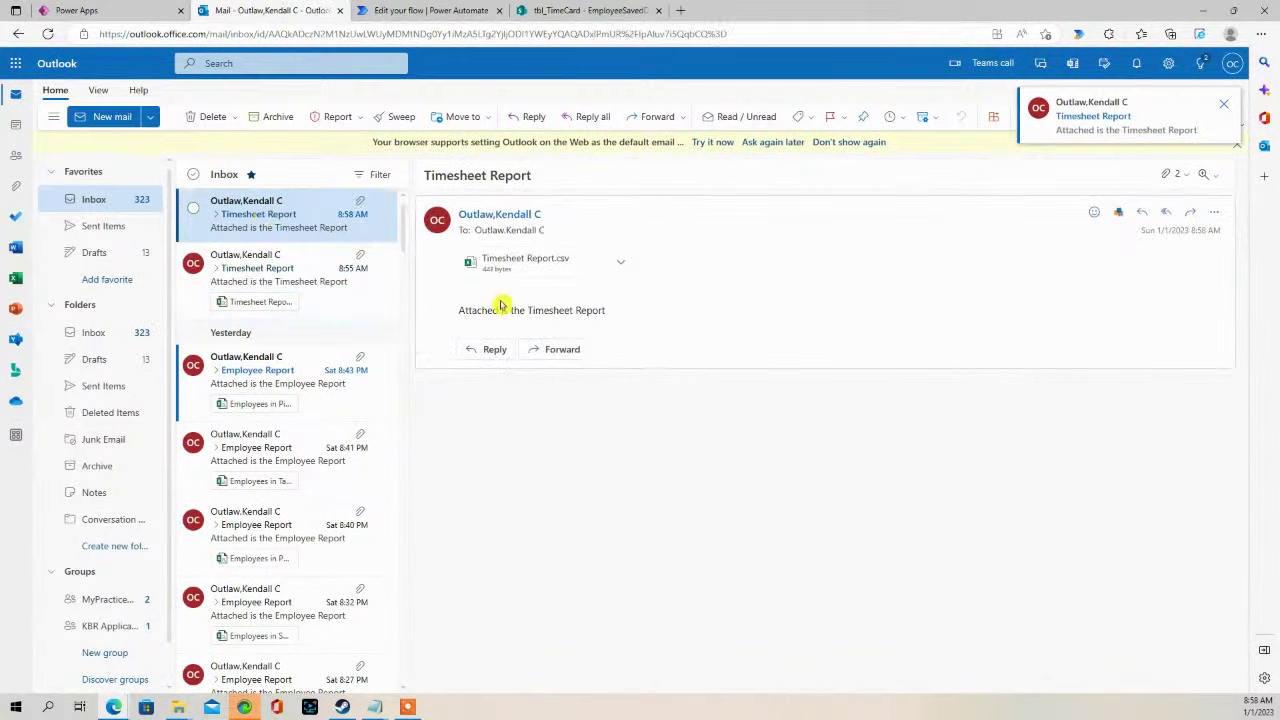
- Preview the Timesheet Report.csv attachment, then try Edit in Browser and return to the mail
left_click(620, 262)
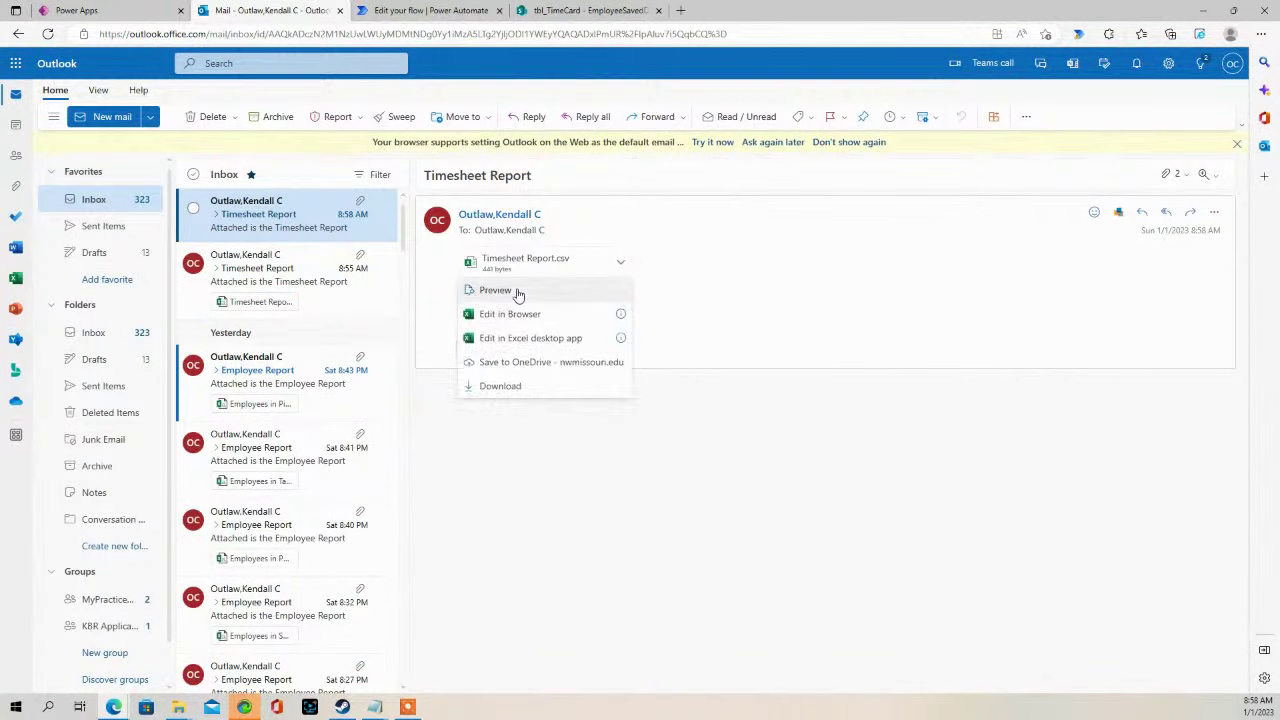
left_click(518, 293)
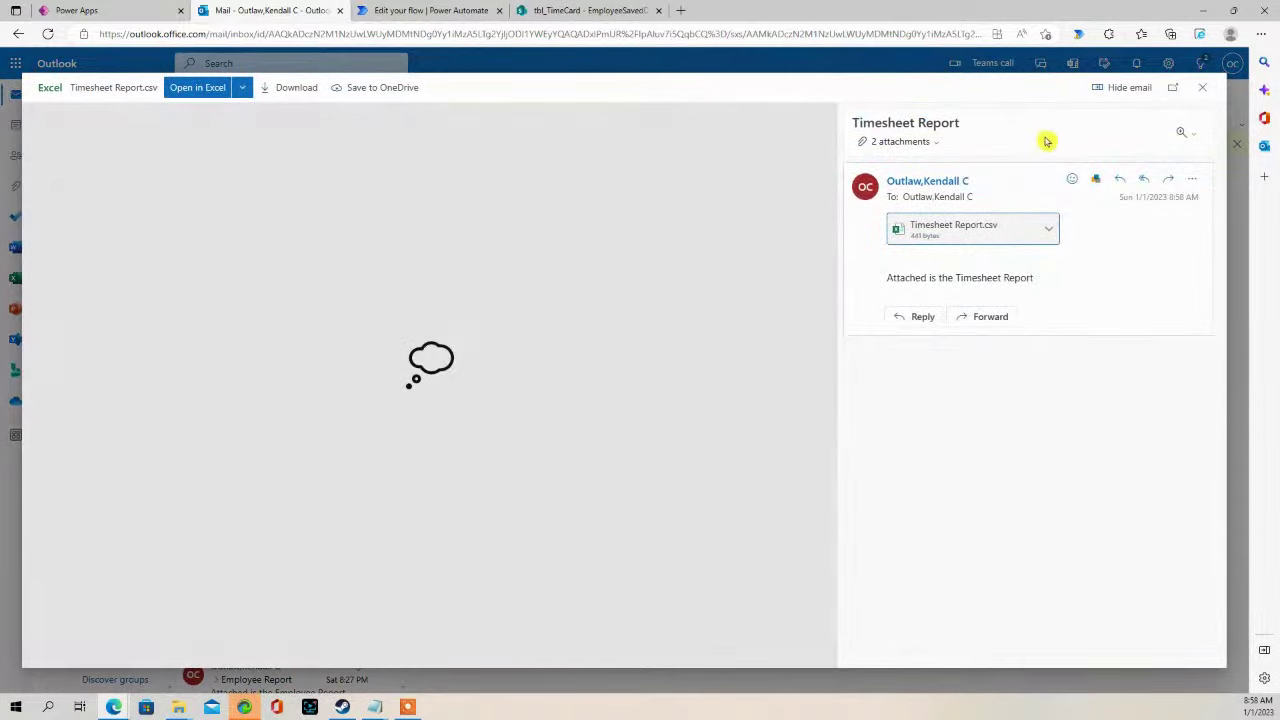
left_click(1202, 87)
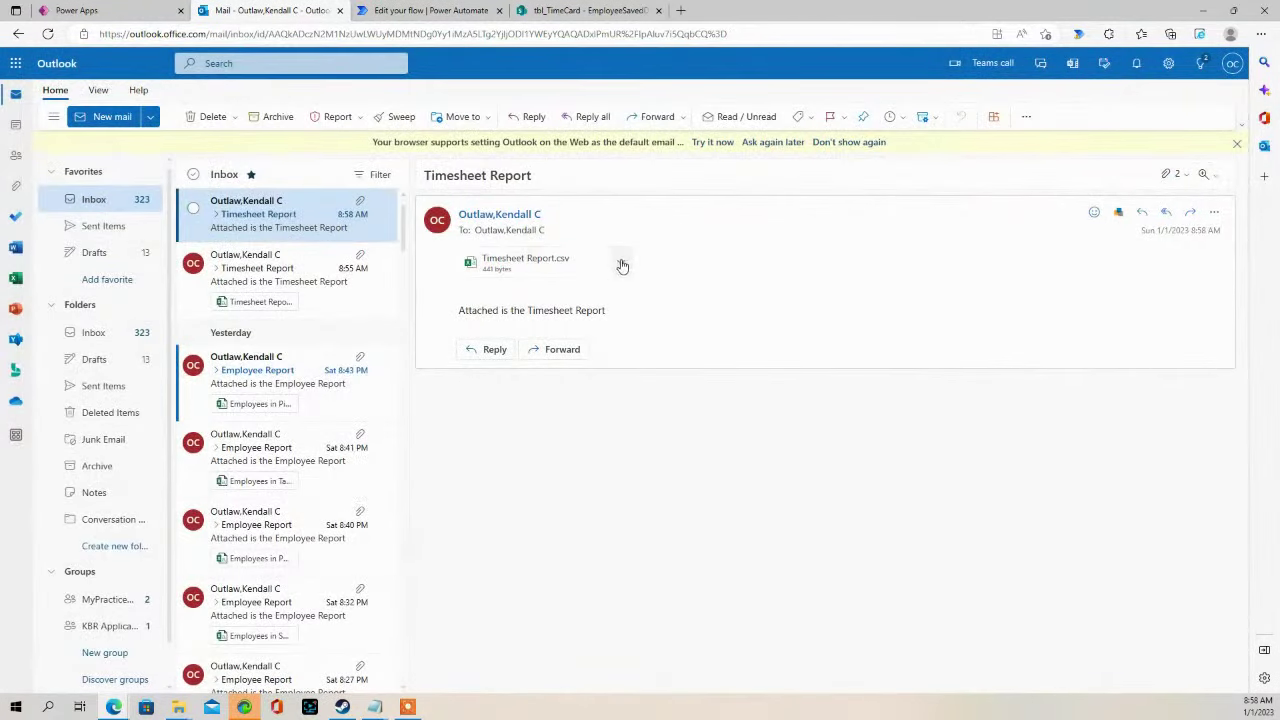
left_click(620, 262)
left_click(528, 317)
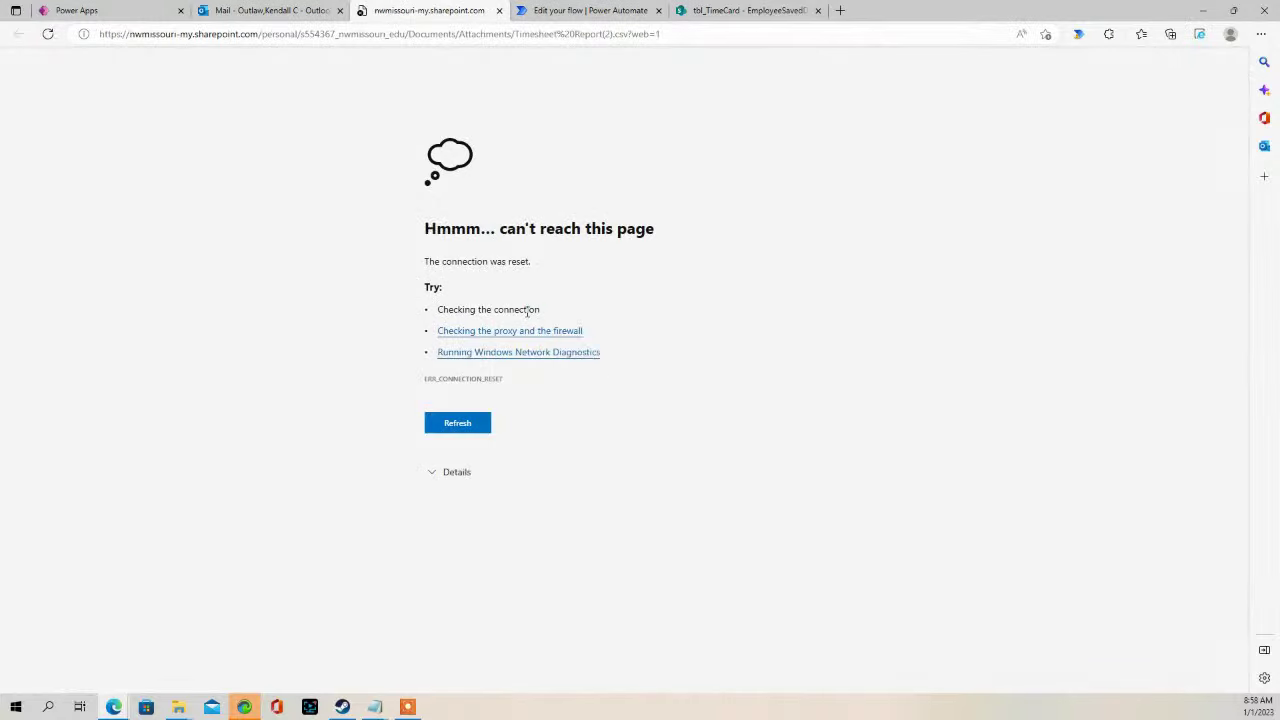
left_click(498, 11)
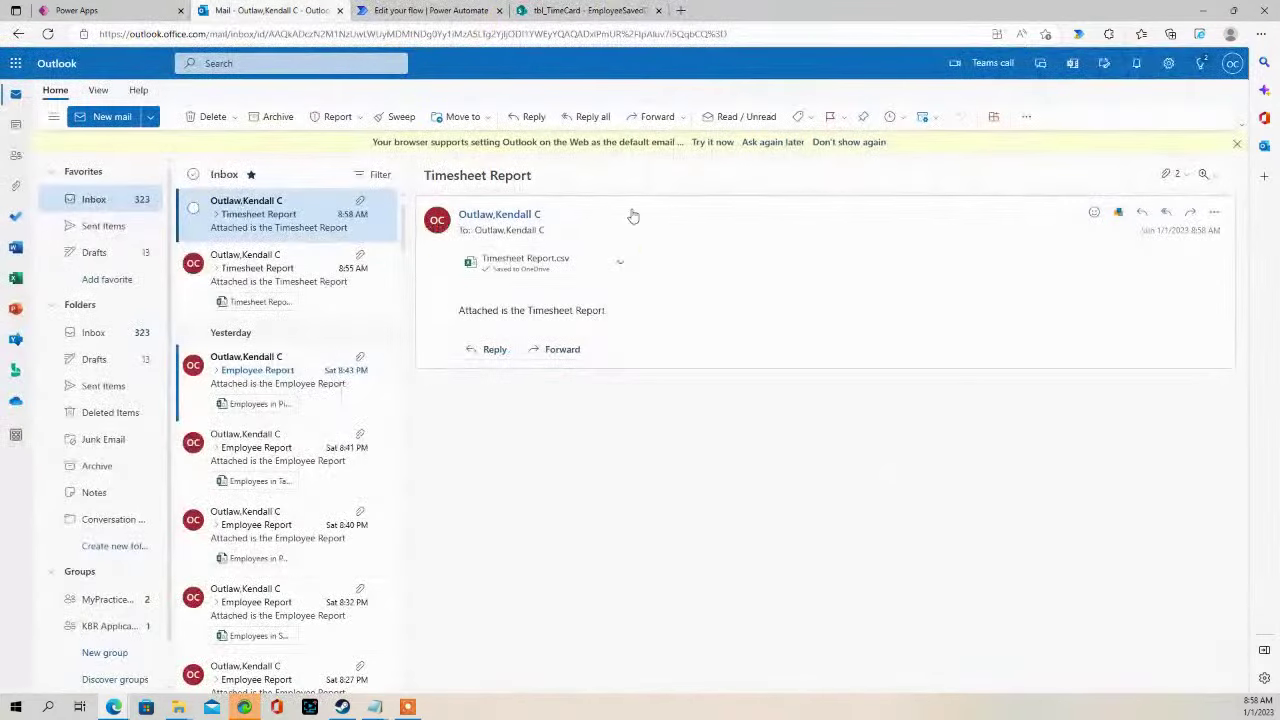
left_click(622, 265)
- Preview the CSV with auto-fitted columns, confirming it holds only the Sick Leave row
left_click(548, 289)
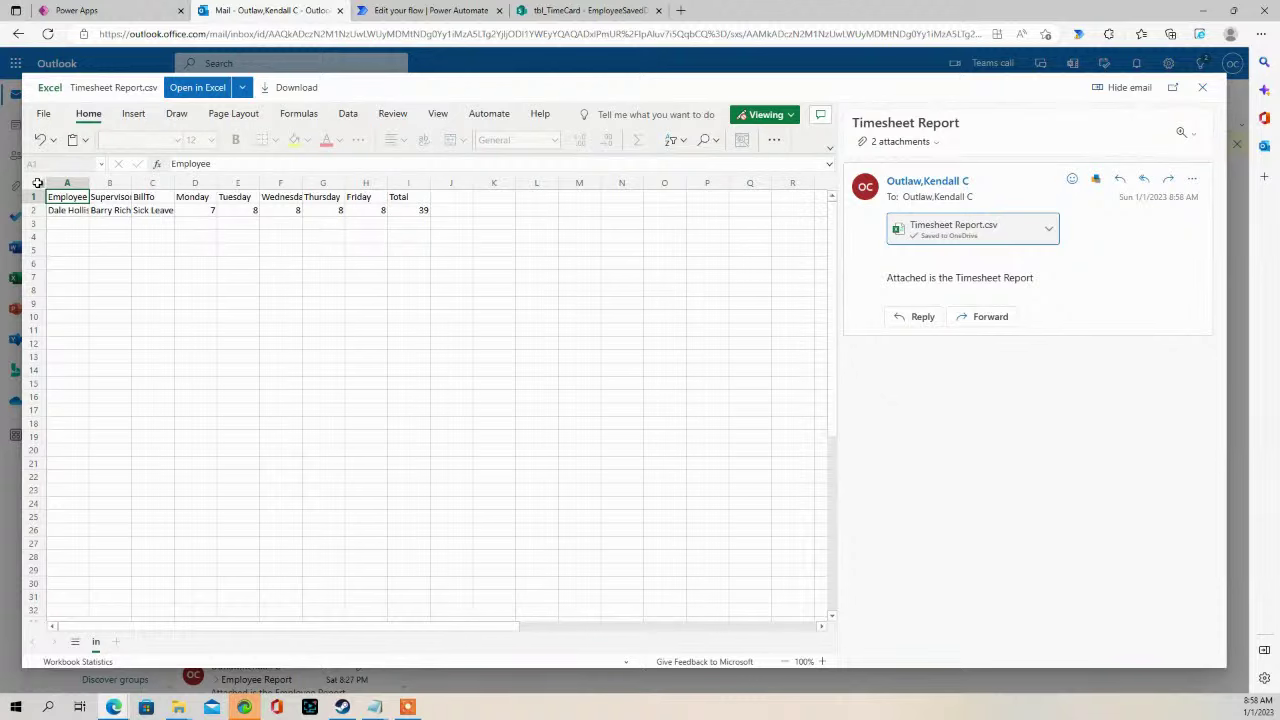
left_click(37, 183)
double_click(131, 183)
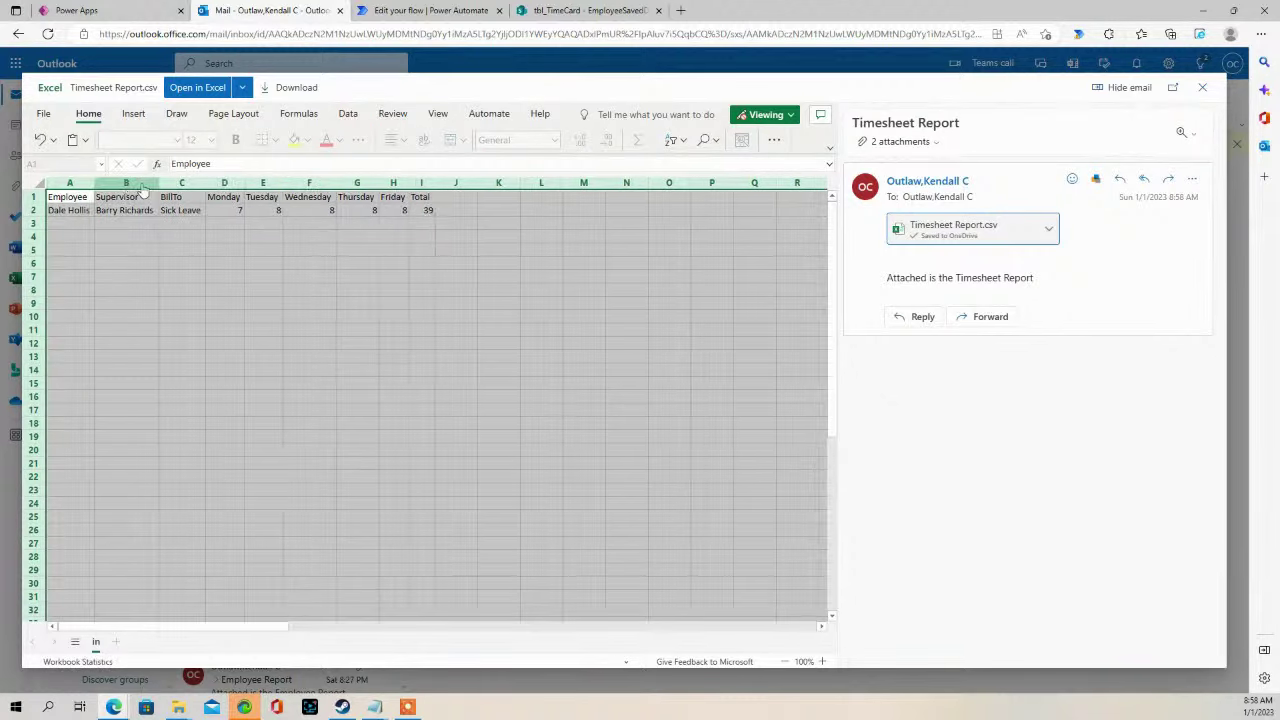
left_click(160, 246)
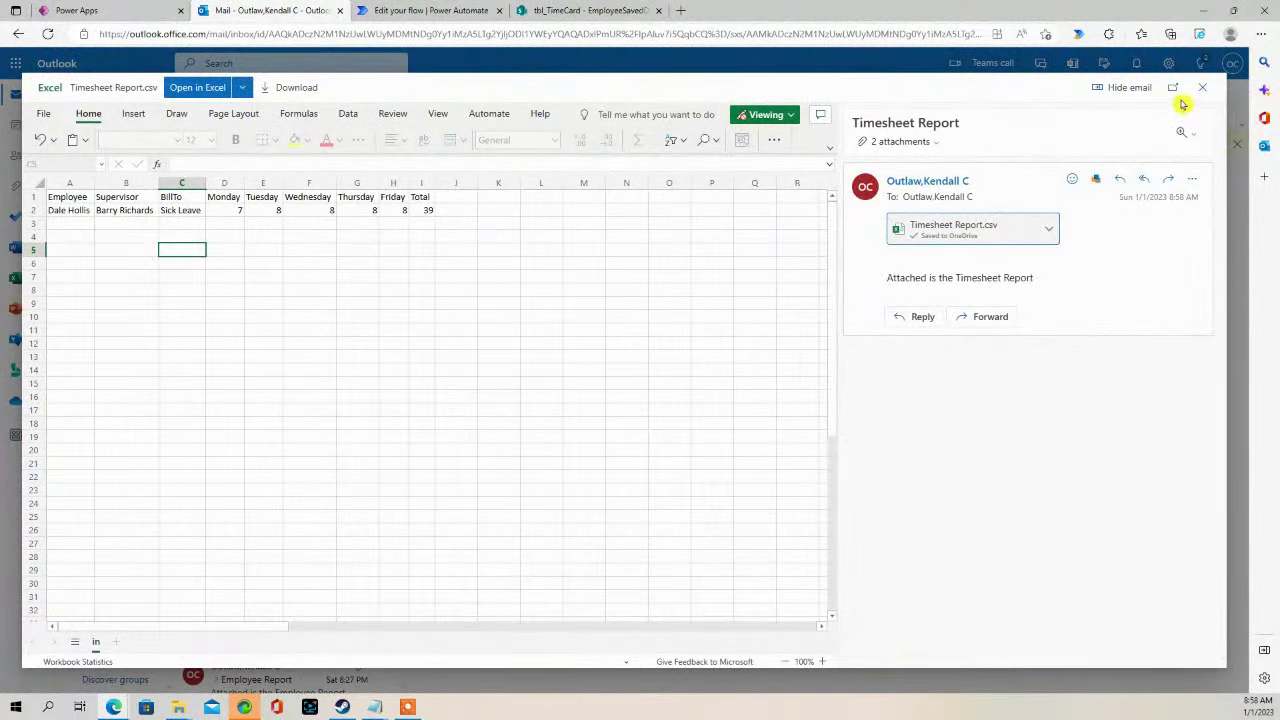
left_click(1203, 88)
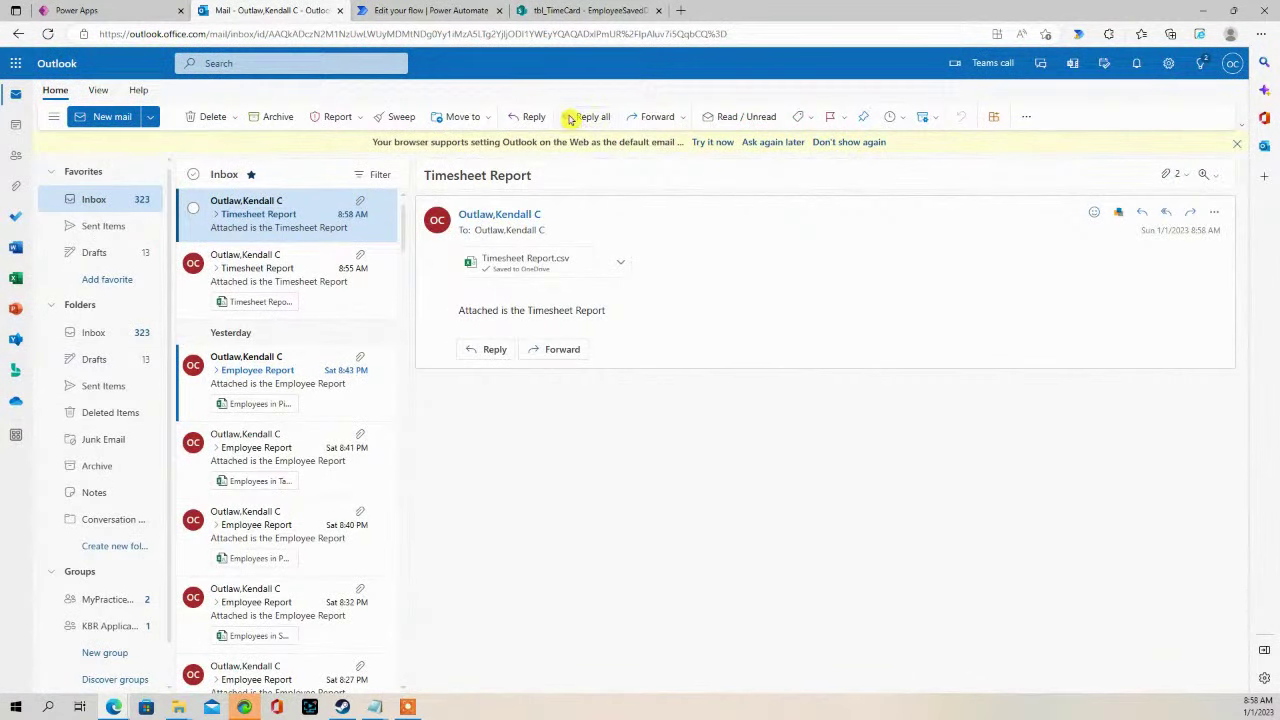
- Glance at the tbl_TimeCard list and mailbox, then go back to the Timesheet app
left_click(565, 12)
left_click(251, 12)
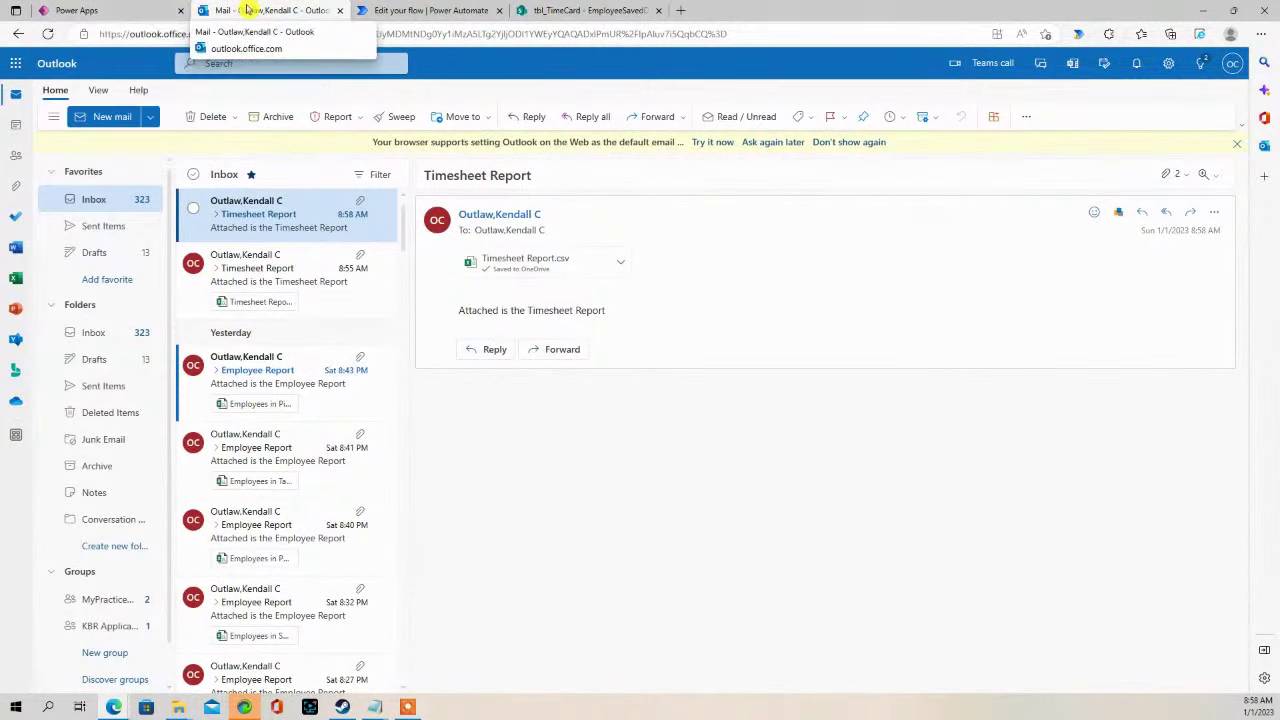
left_click(115, 10)
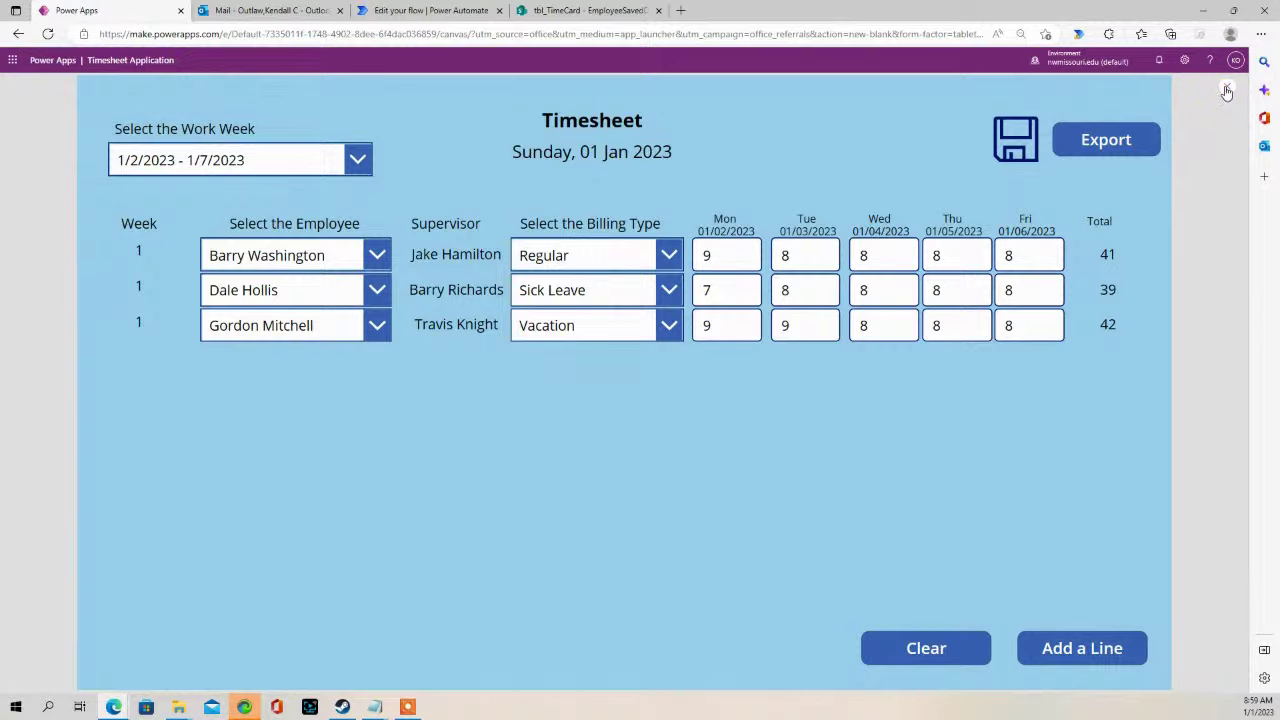
- Leave preview and locate the gallery's Supervisor field, SupervisorInput, in Tree view without renaming it
left_click(1223, 91)
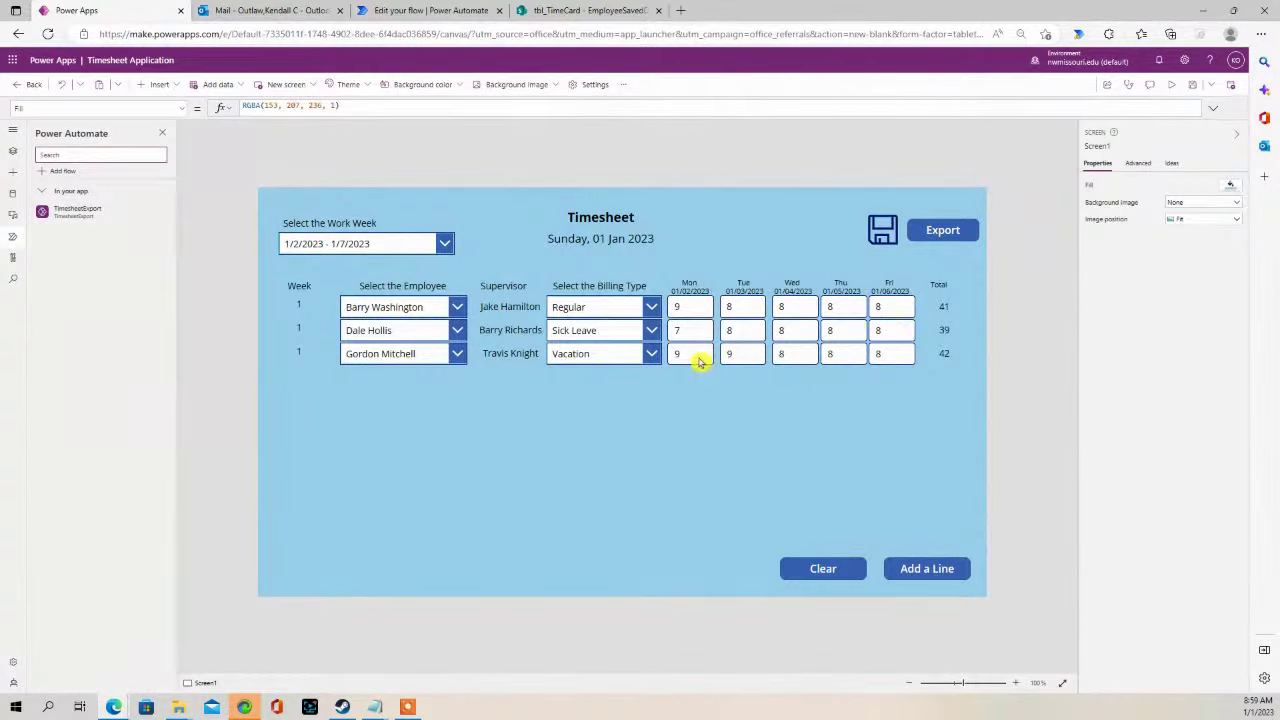
left_click(494, 332)
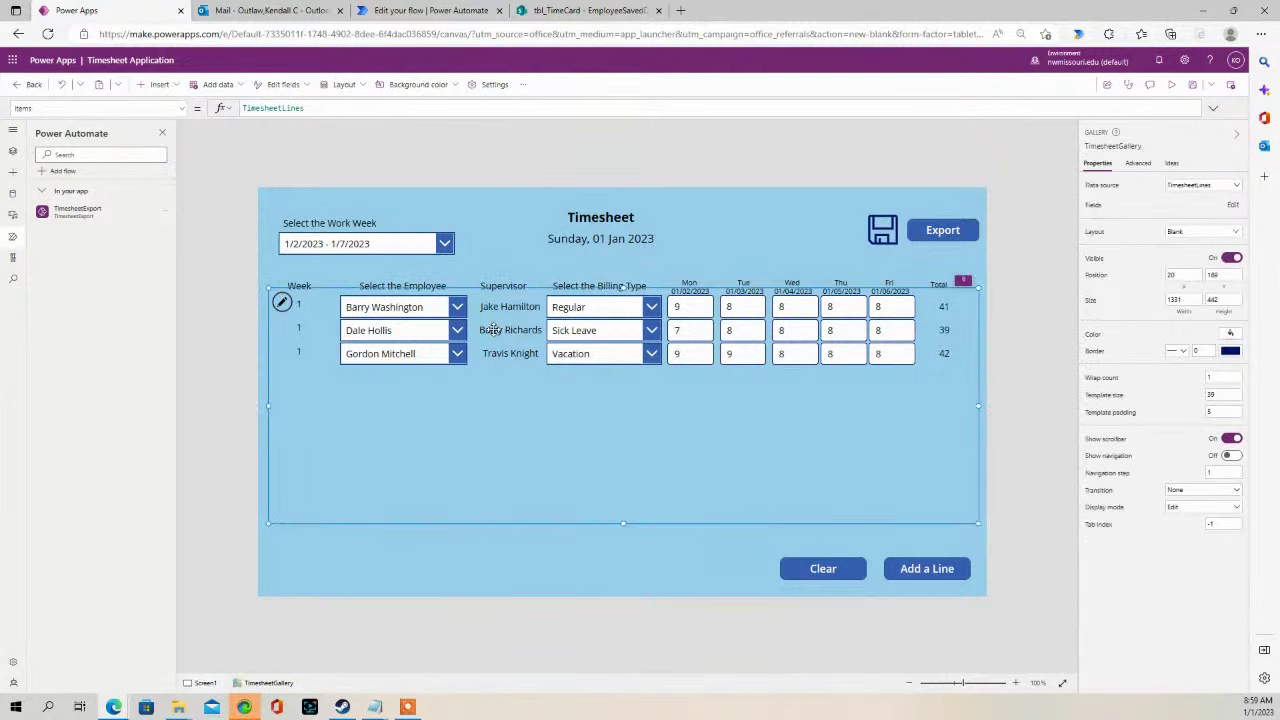
left_click(282, 302)
left_click(284, 302)
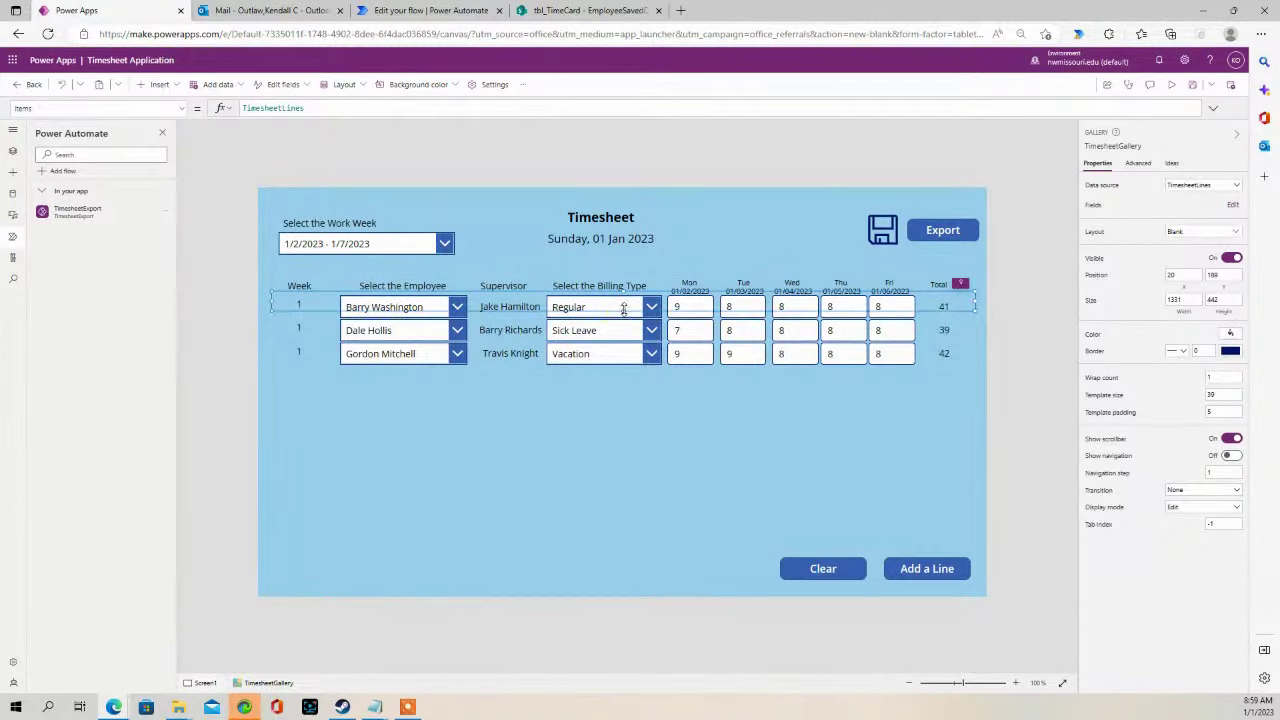
left_click(505, 306)
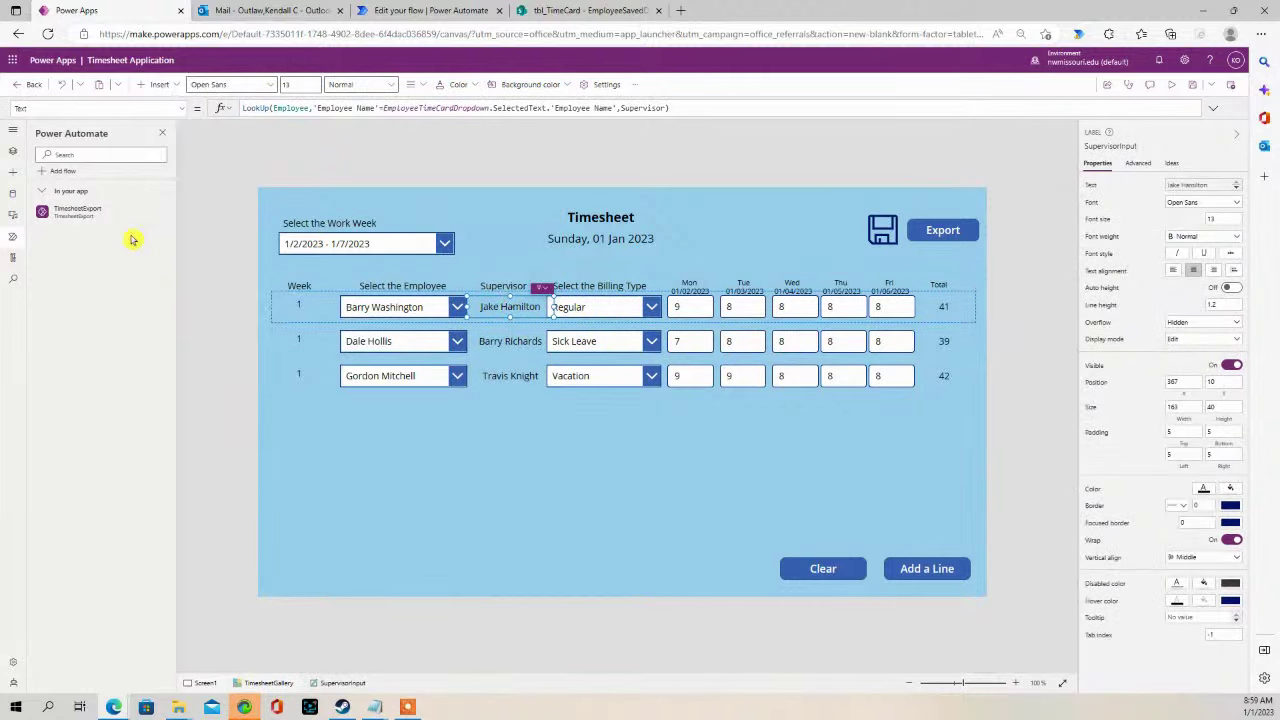
left_click(13, 151)
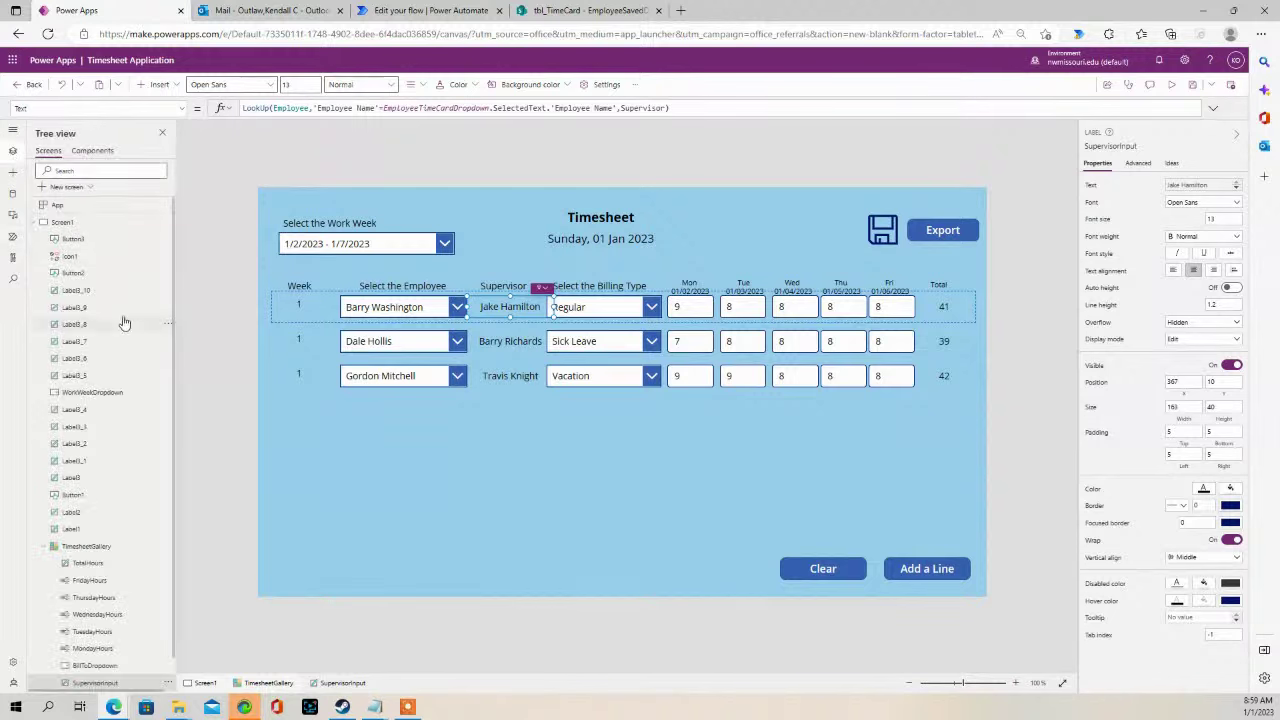
scroll(124, 480, "down", 1)
double_click(100, 645)
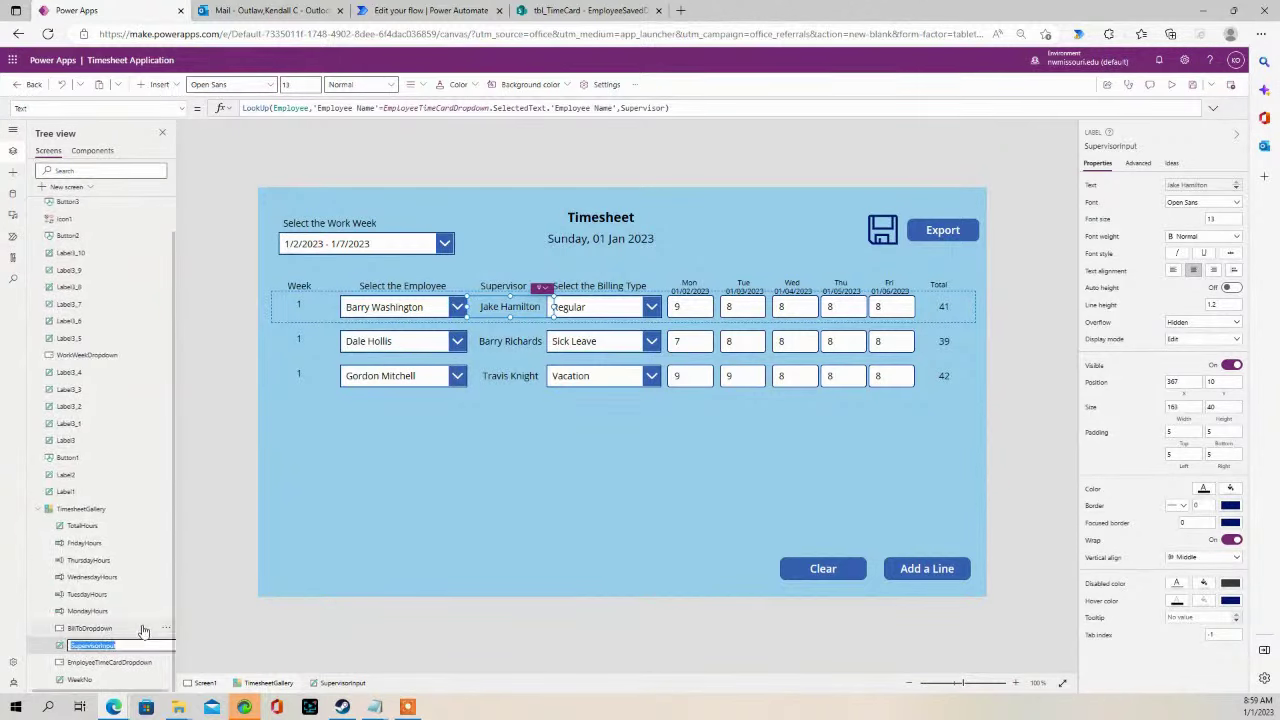
key("Return")
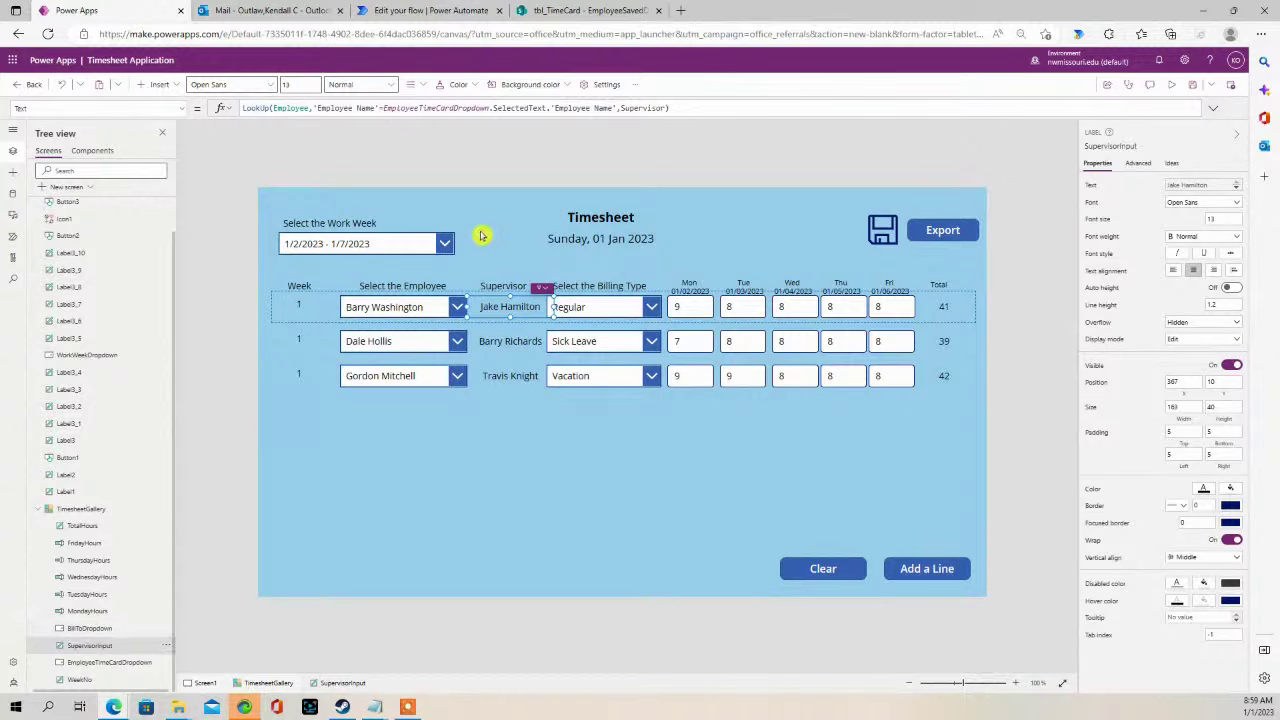
- Shrink the TimesheetGallery row template to a height of 41
left_click(512, 329)
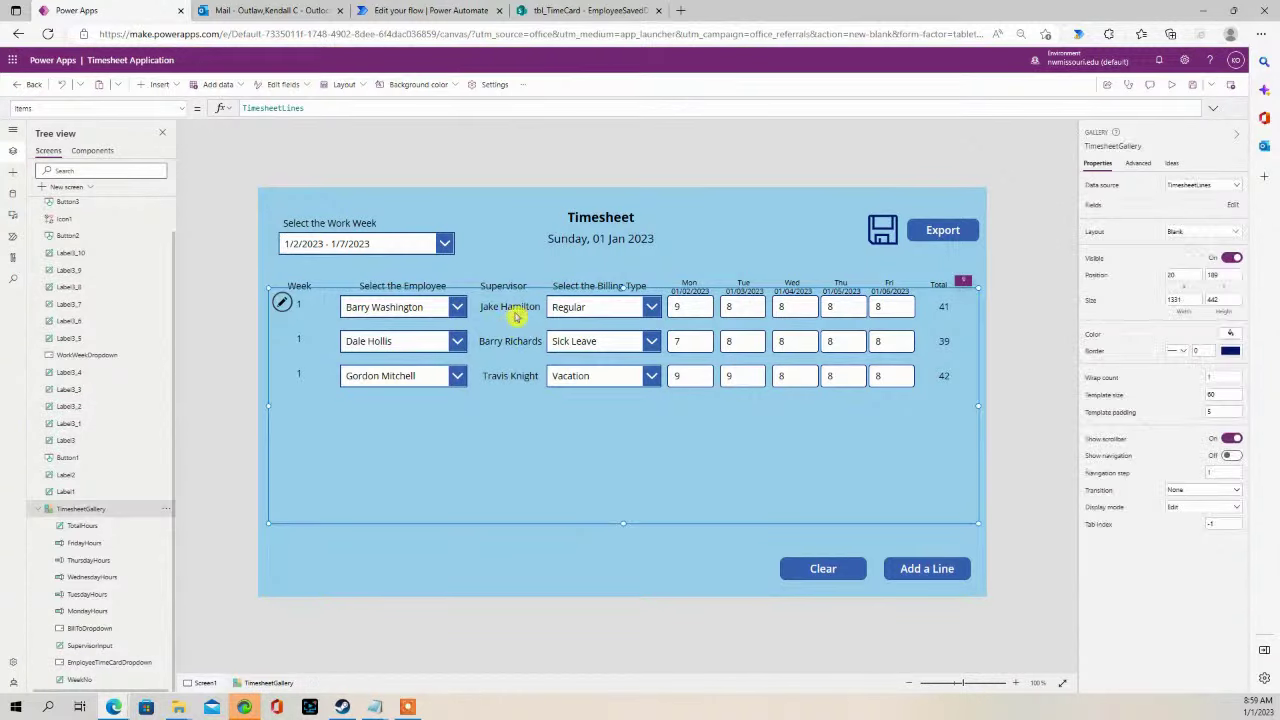
left_click(618, 322)
left_click_drag(623, 320, 623, 311)
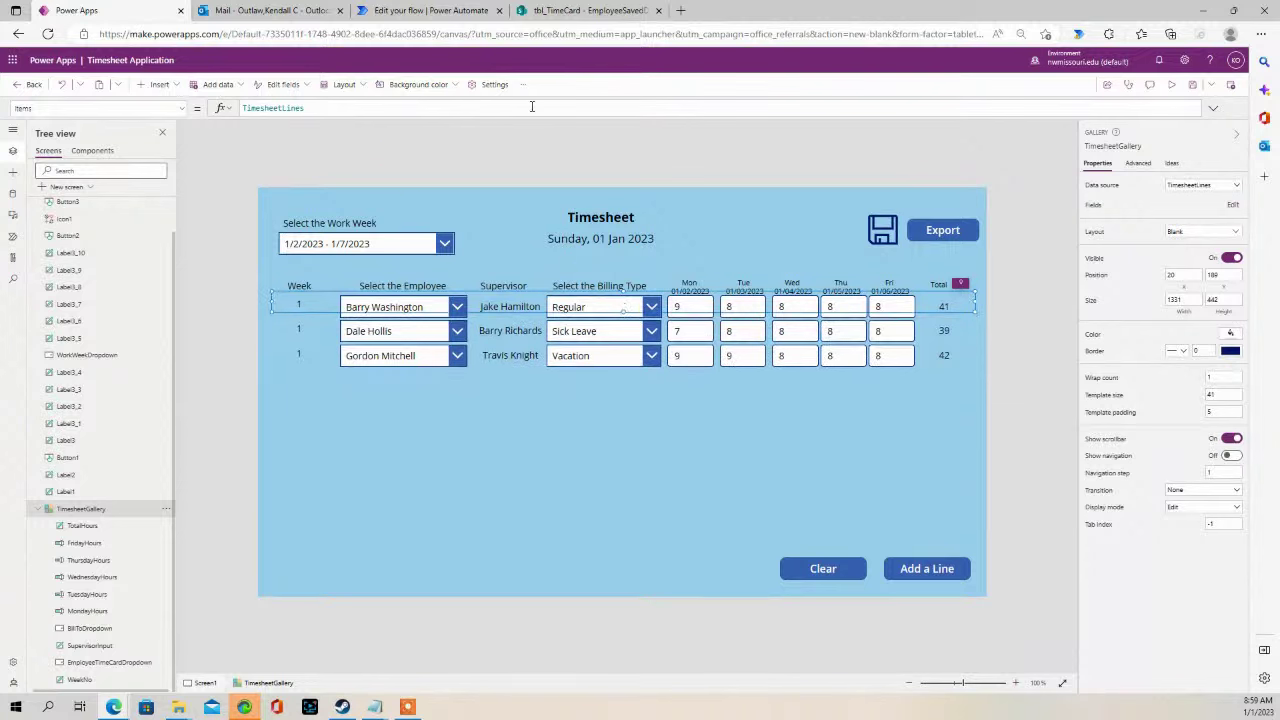
left_click(413, 8)
- Add a Supervisor text input to the PowerApps trigger
left_click(678, 221)
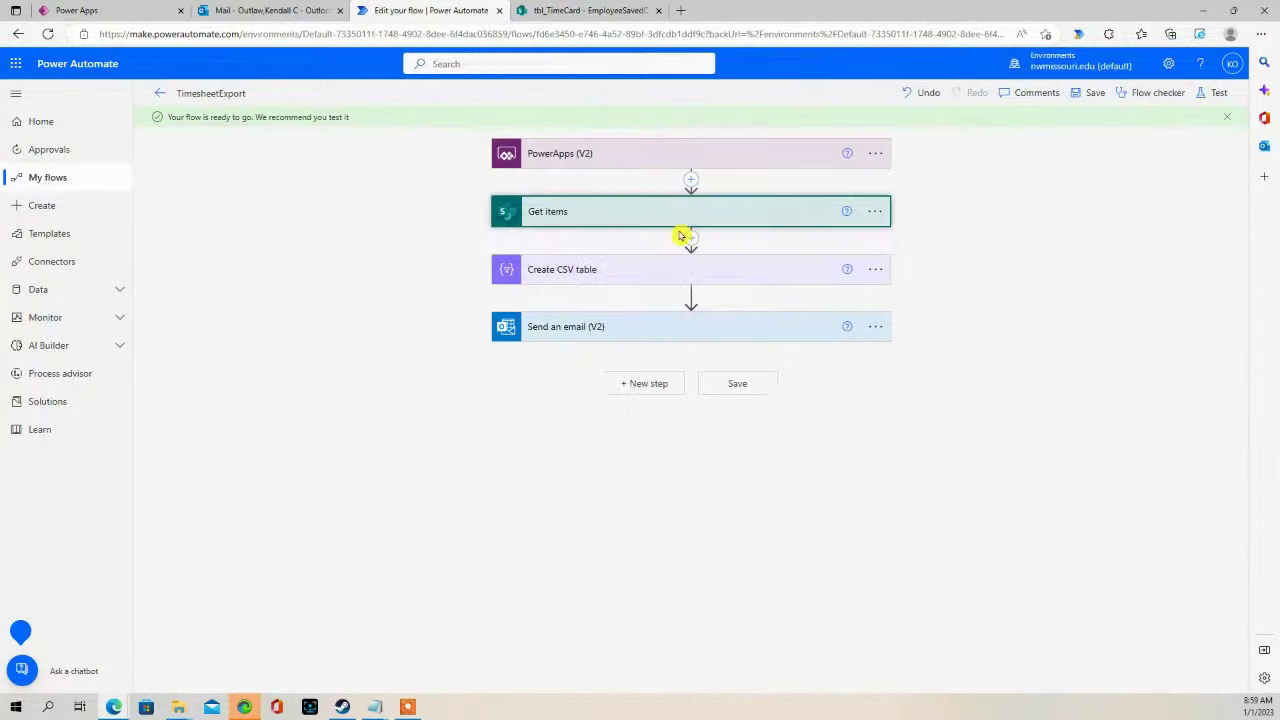
left_click(646, 163)
left_click(550, 192)
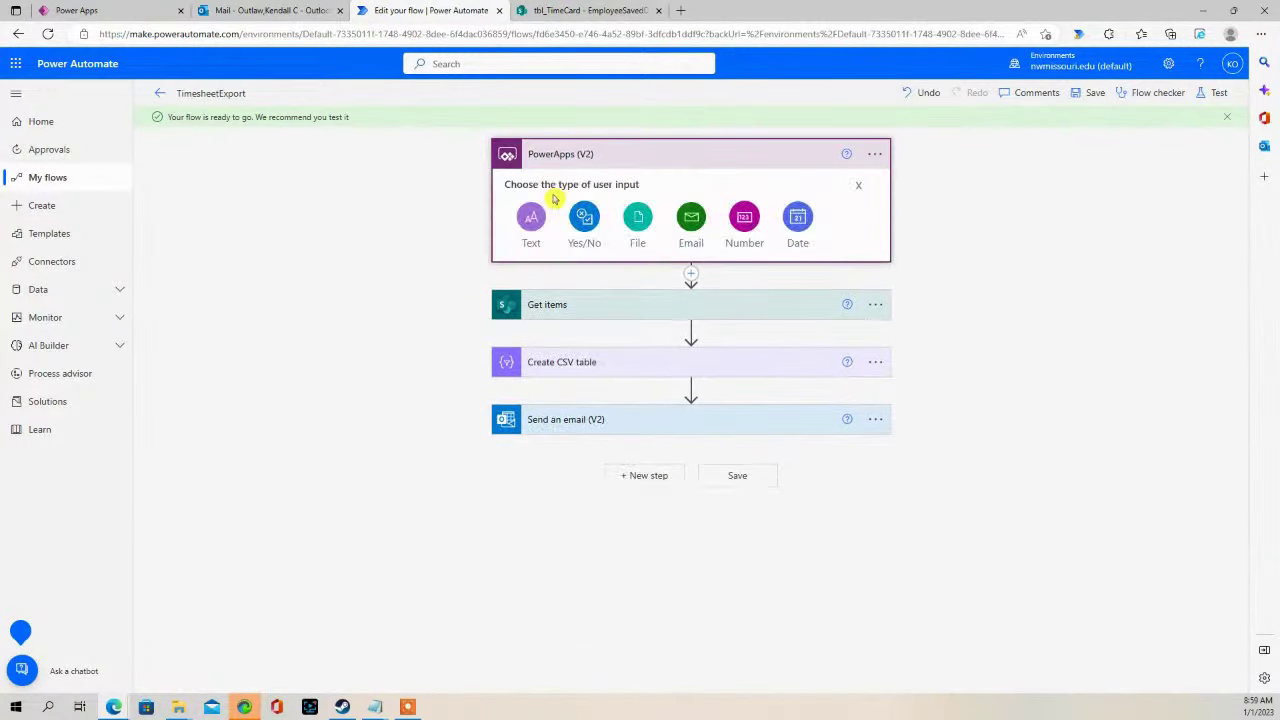
left_click(532, 222)
double_click(548, 186)
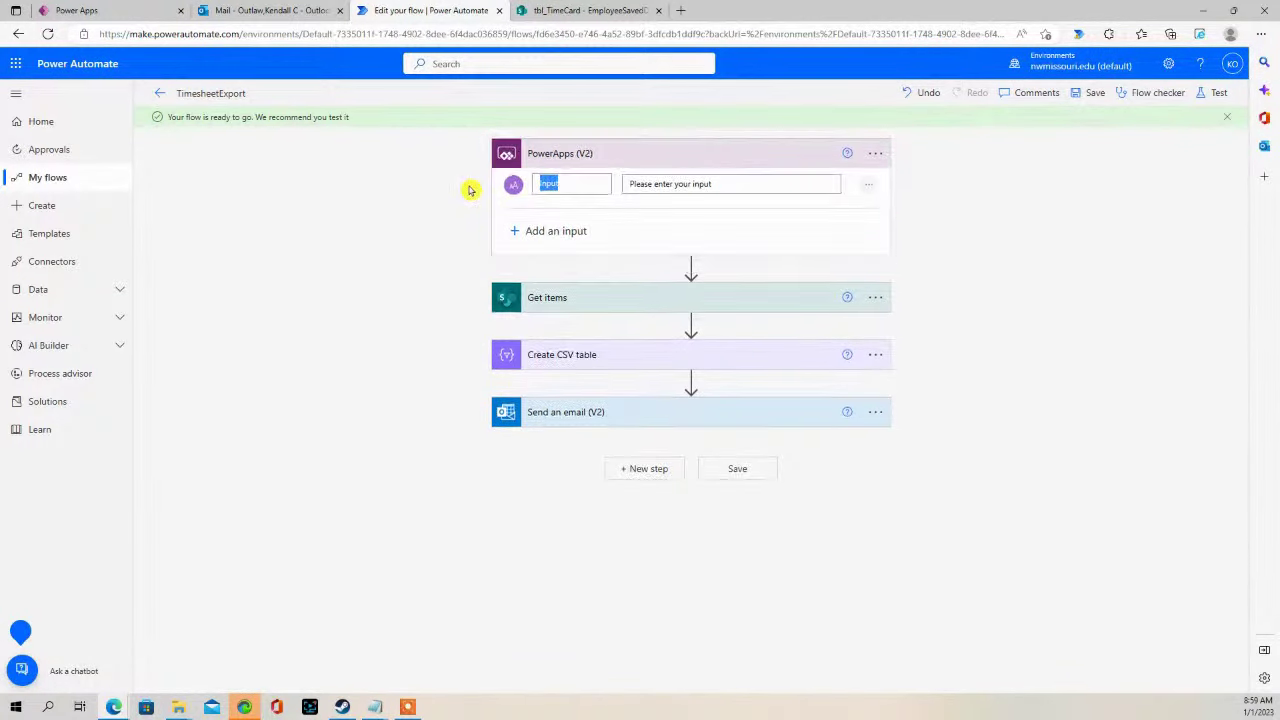
type("Supervisor")
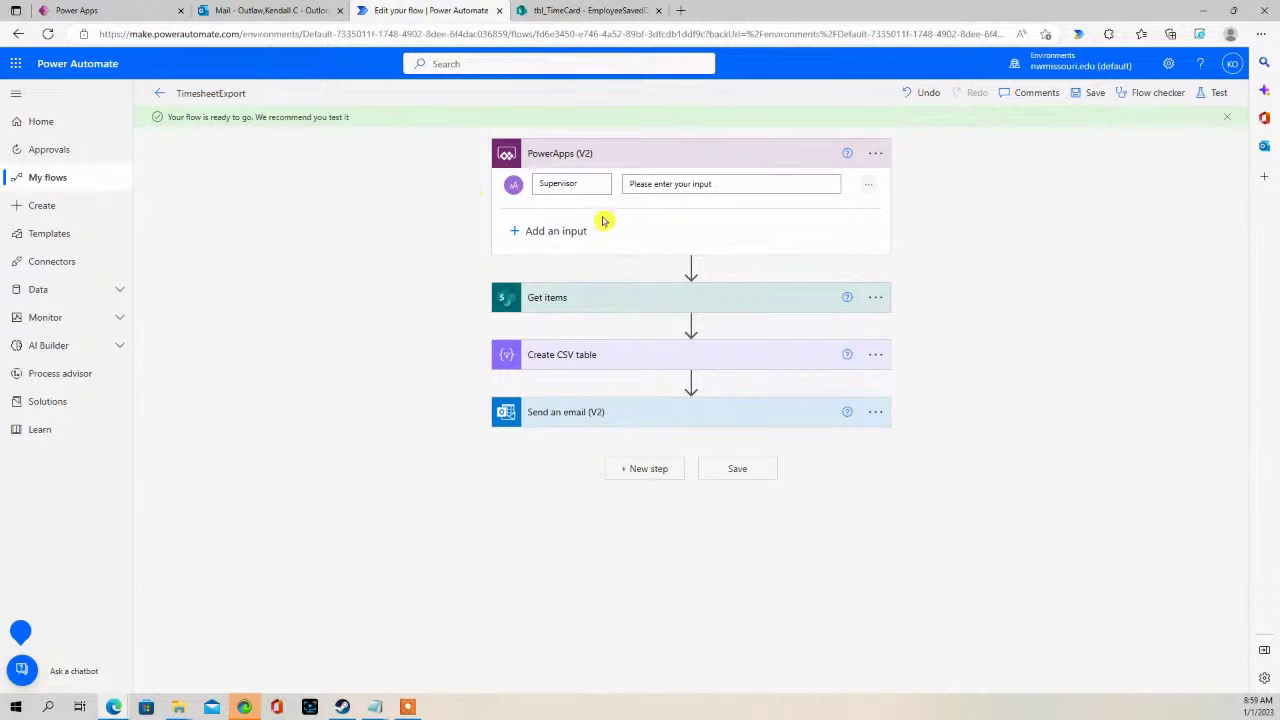
left_click(643, 152)
- Insert the Supervisor input into Get items' Filter Query and save the flow
left_click(613, 212)
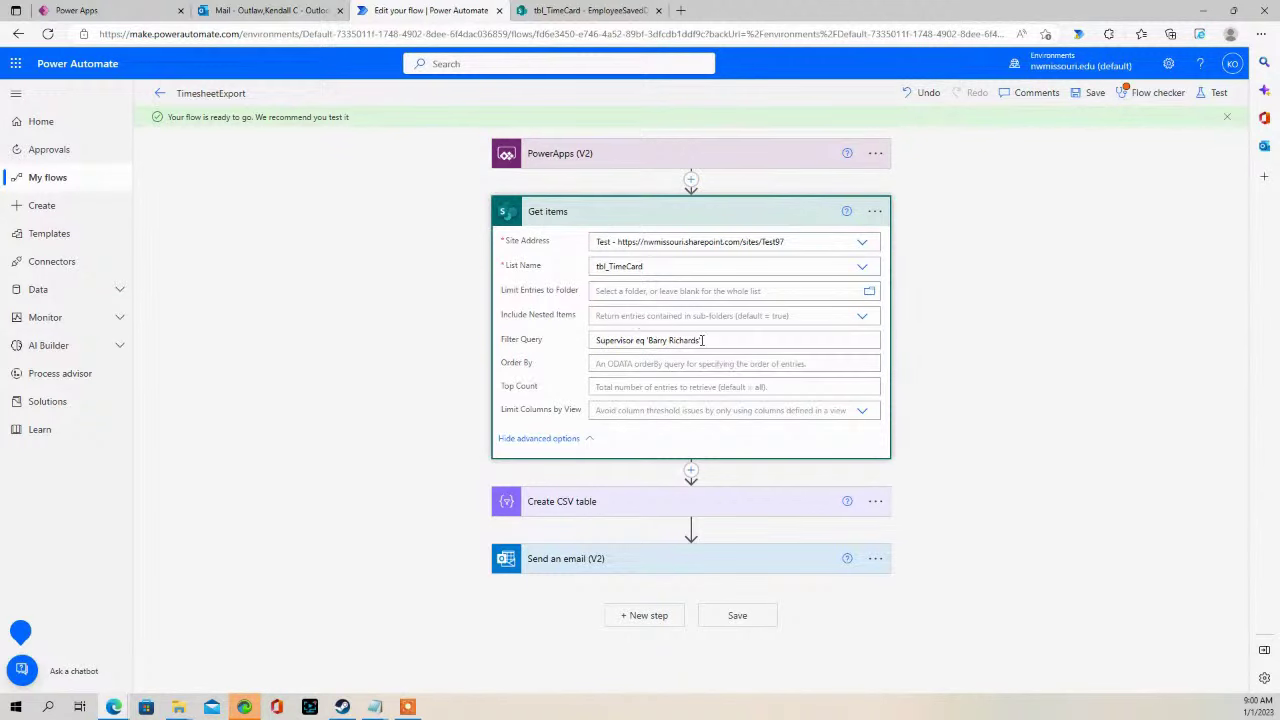
left_click(703, 340)
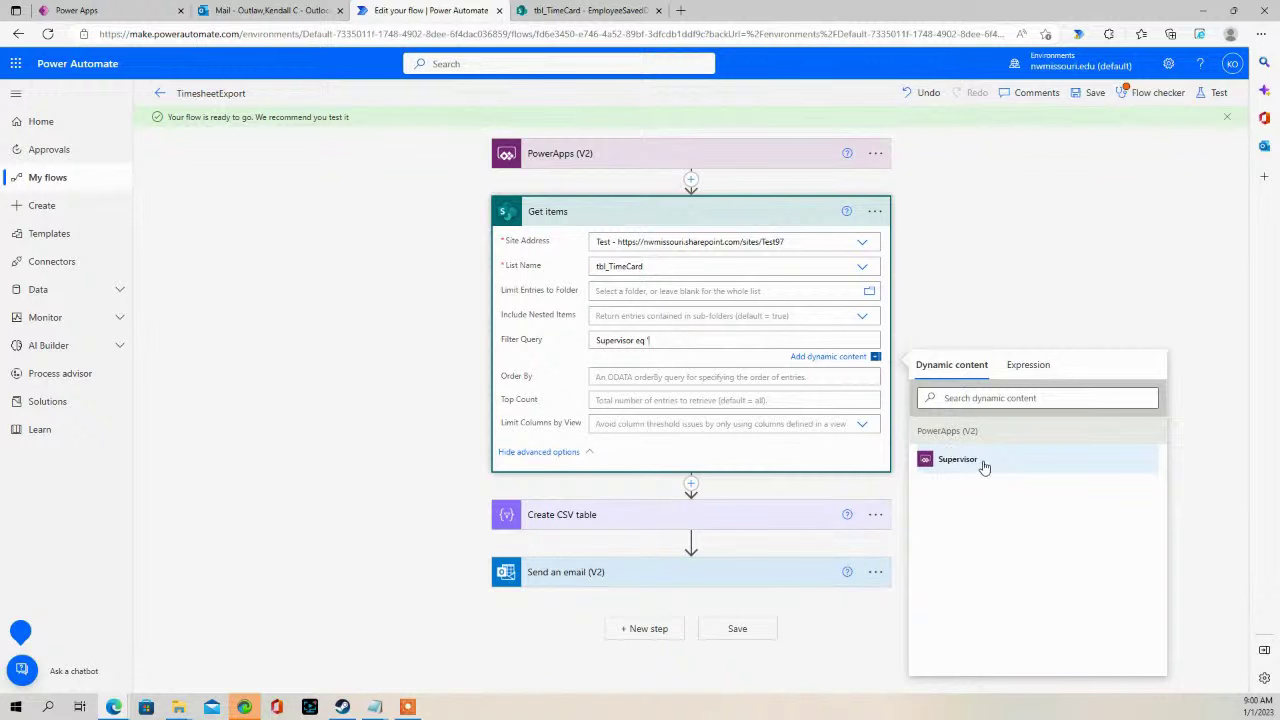
left_click(980, 463)
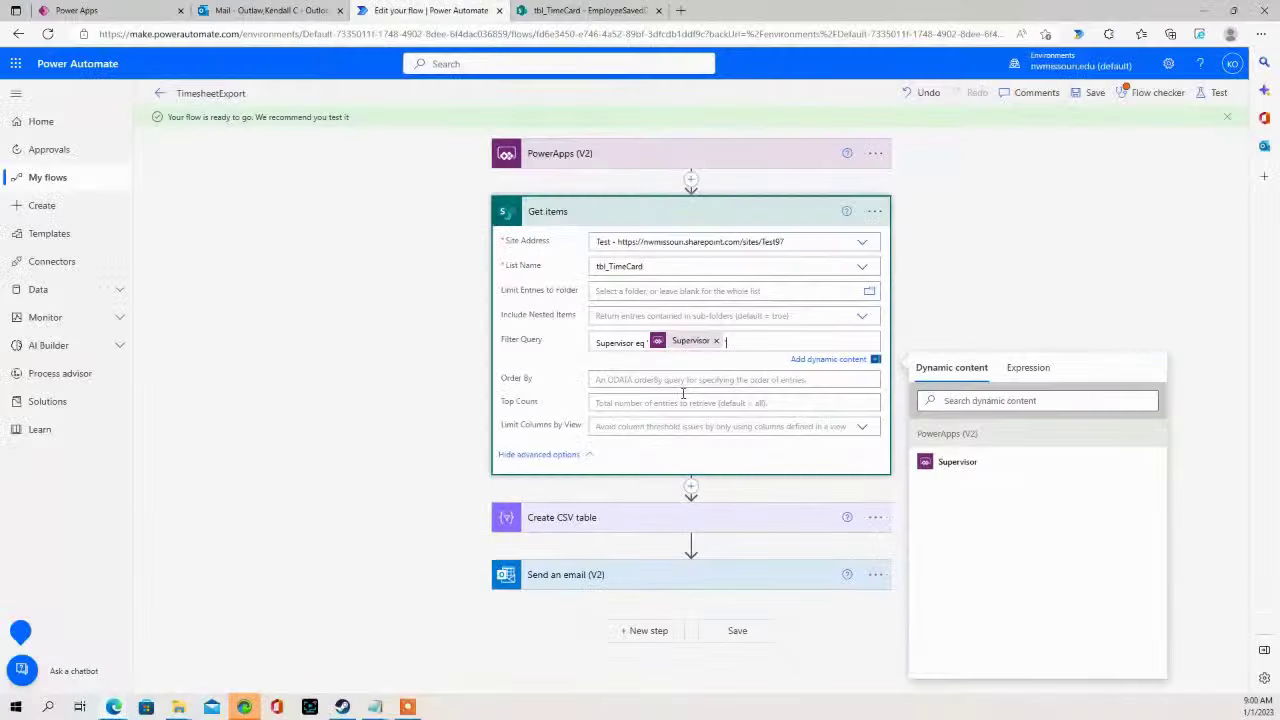
left_click(1218, 323)
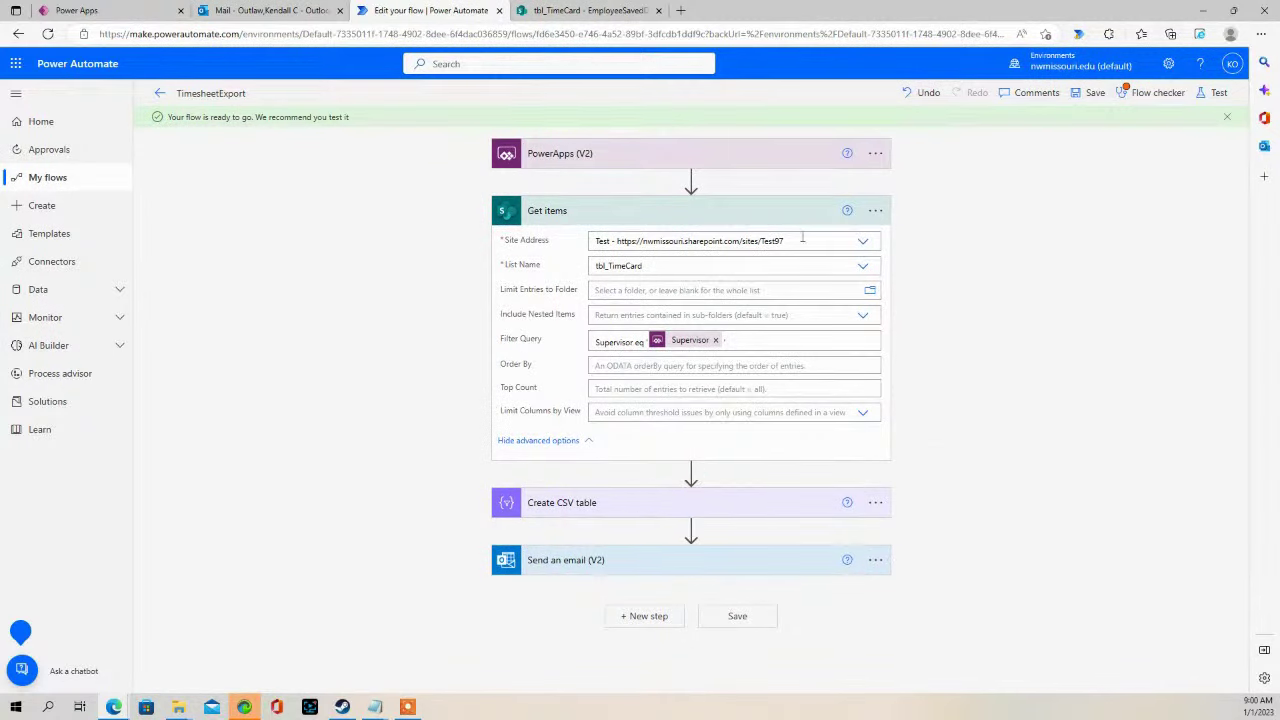
left_click(1090, 92)
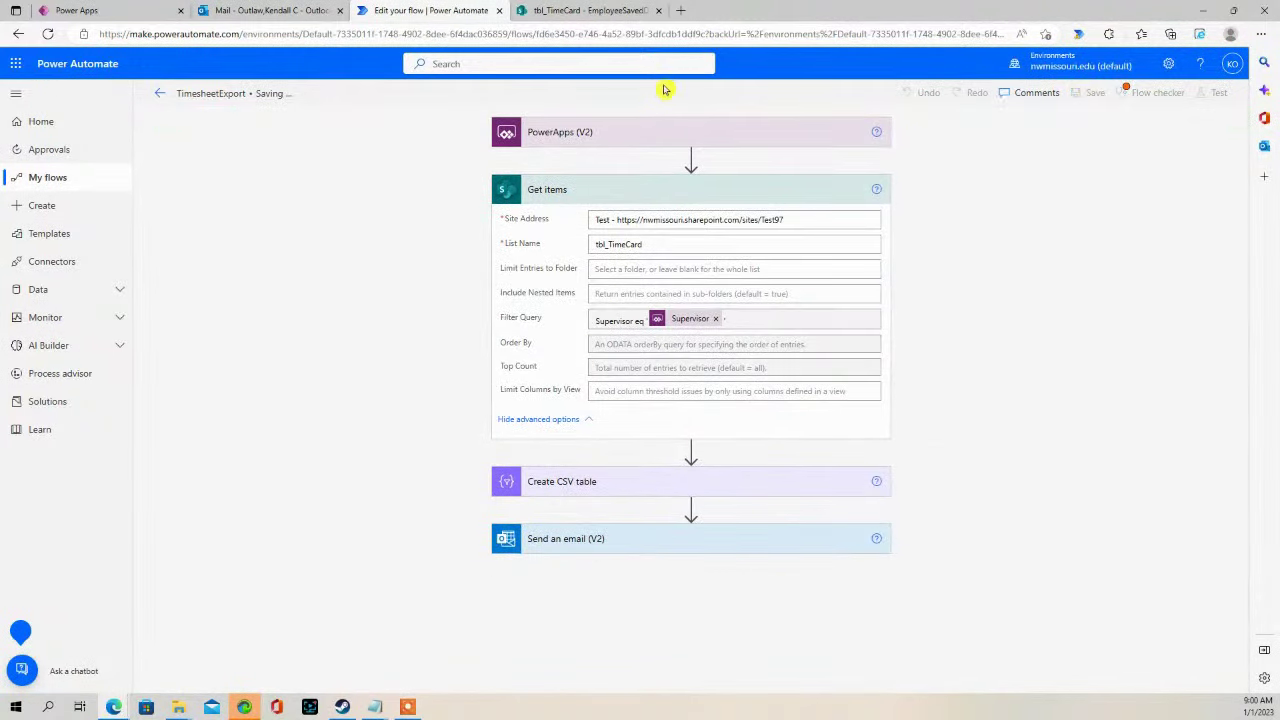
left_click(588, 10)
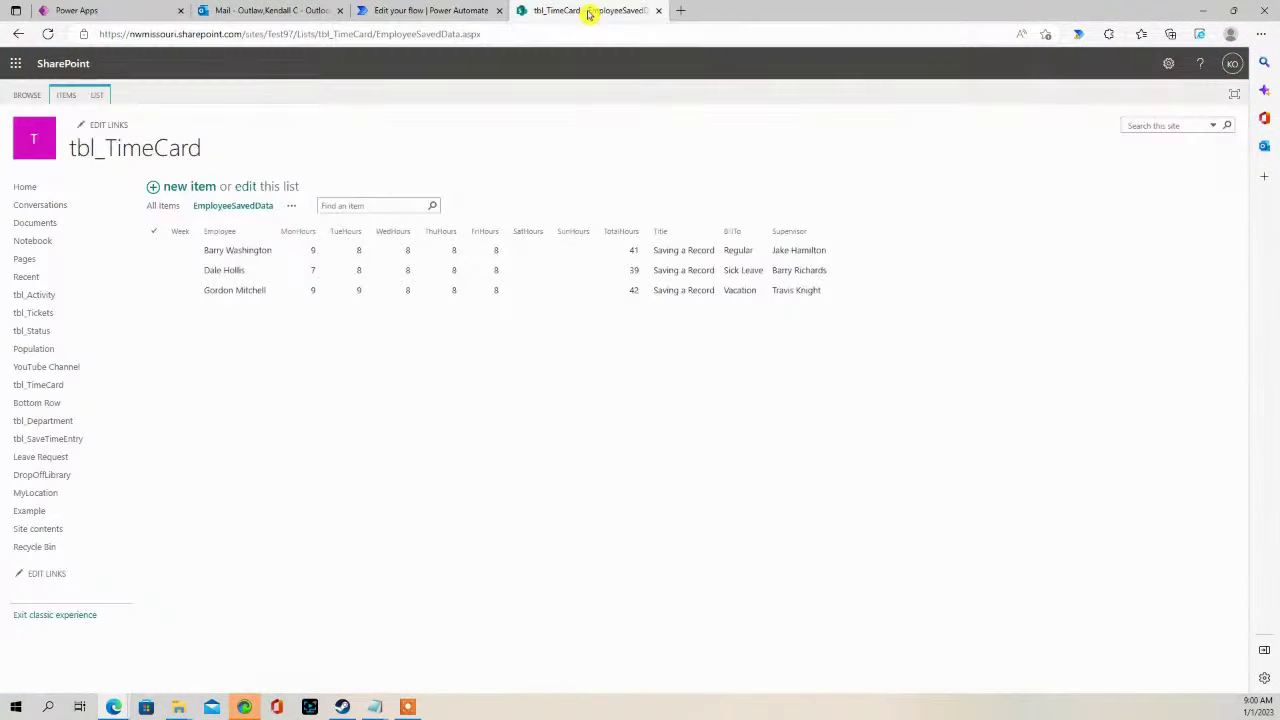
- Check the tbl_TimeCard list, Timesheet Report email and app, then return to the flow editor
left_click(385, 8)
left_click(273, 9)
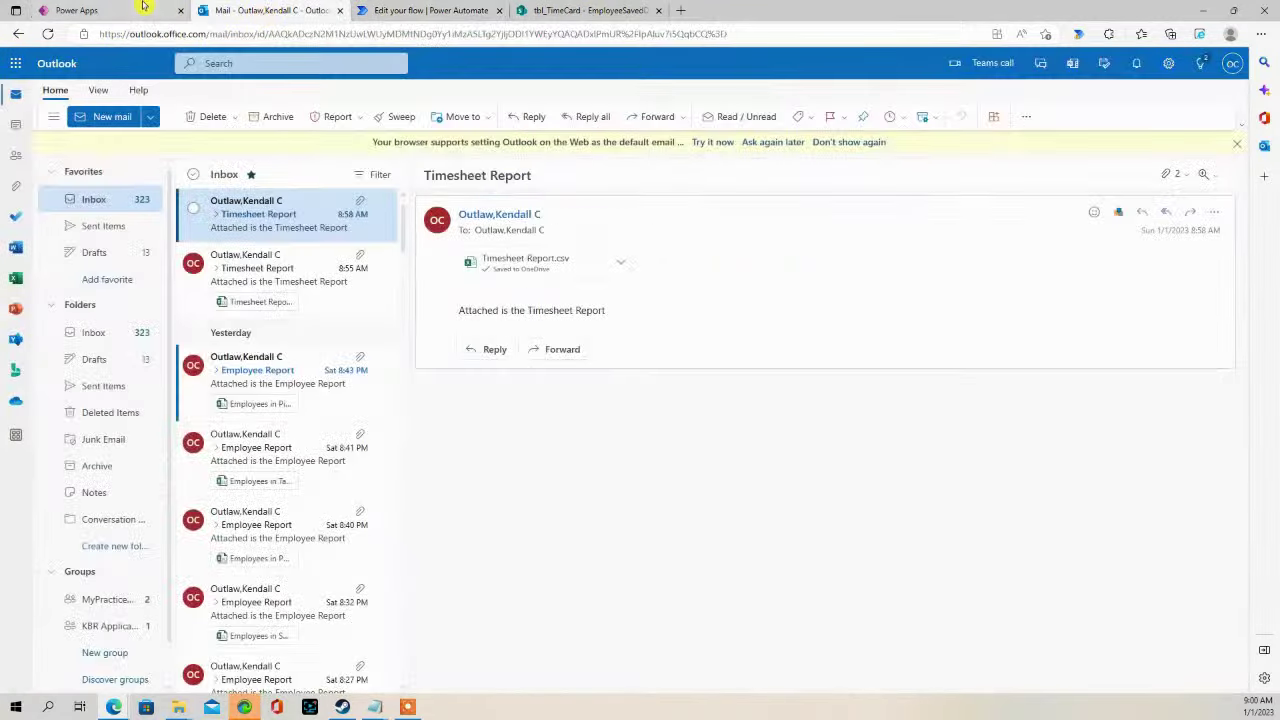
left_click(112, 10)
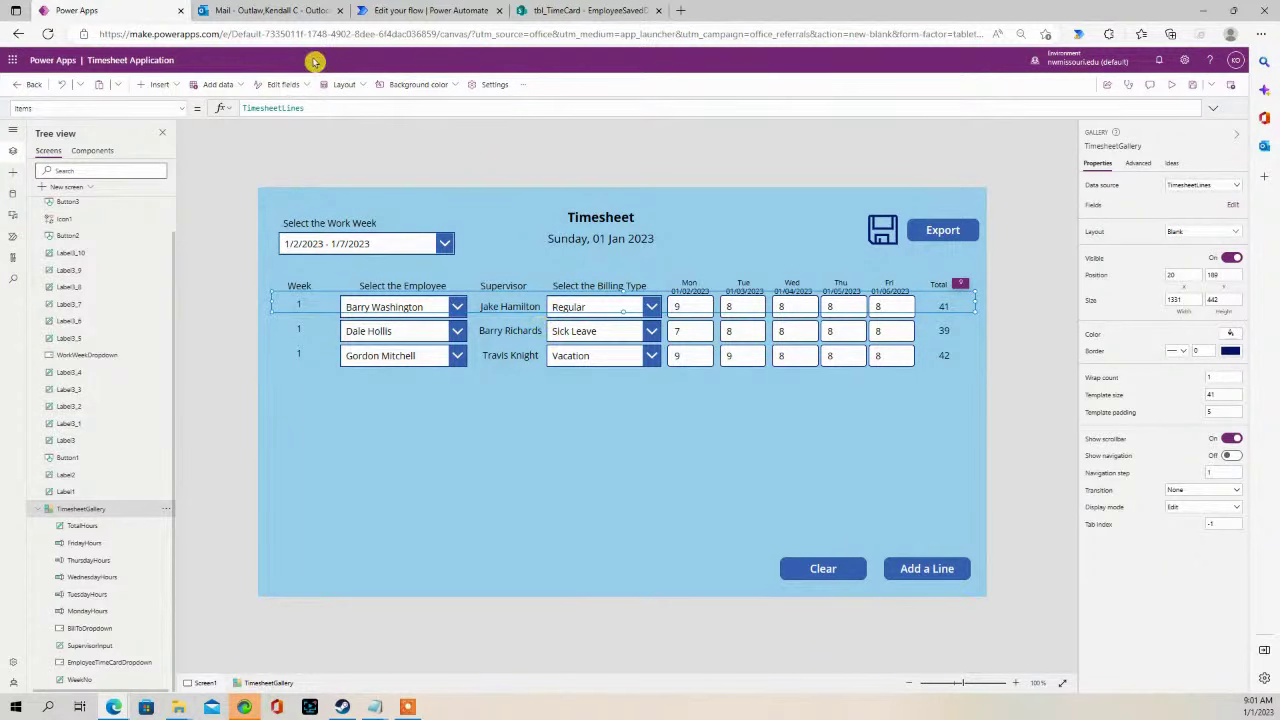
left_click(602, 11)
left_click(322, 14)
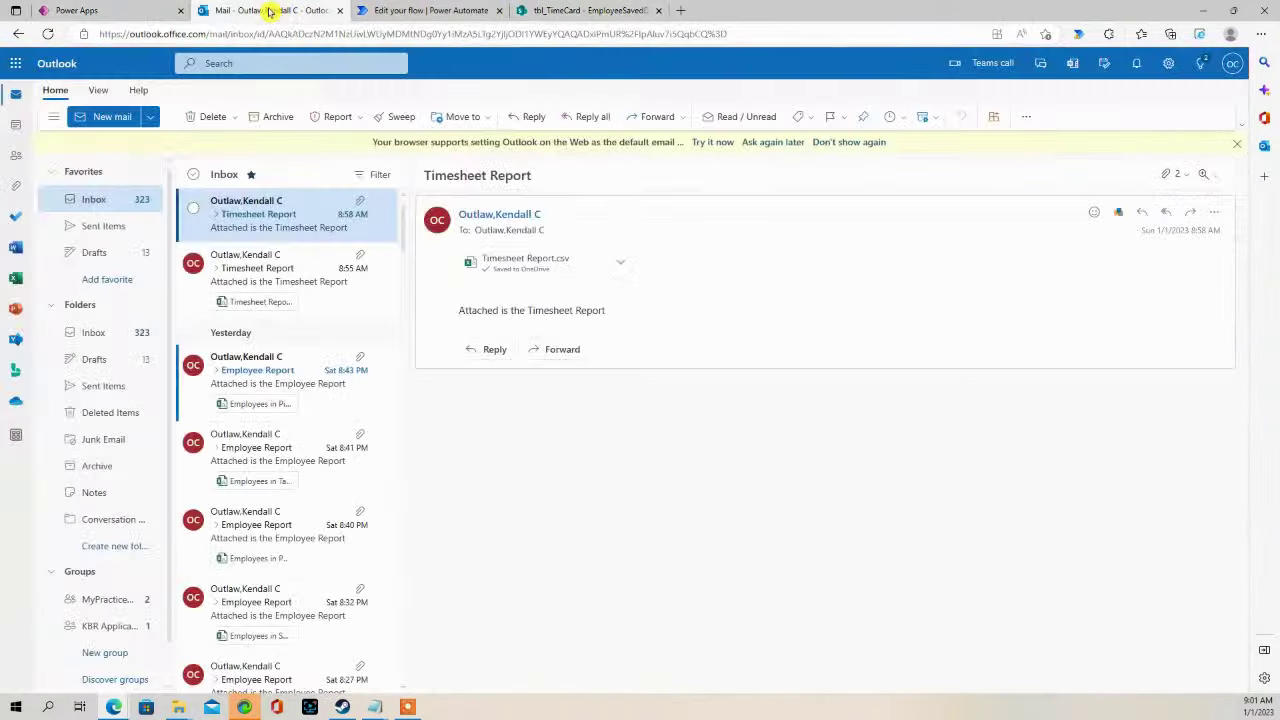
left_click(440, 14)
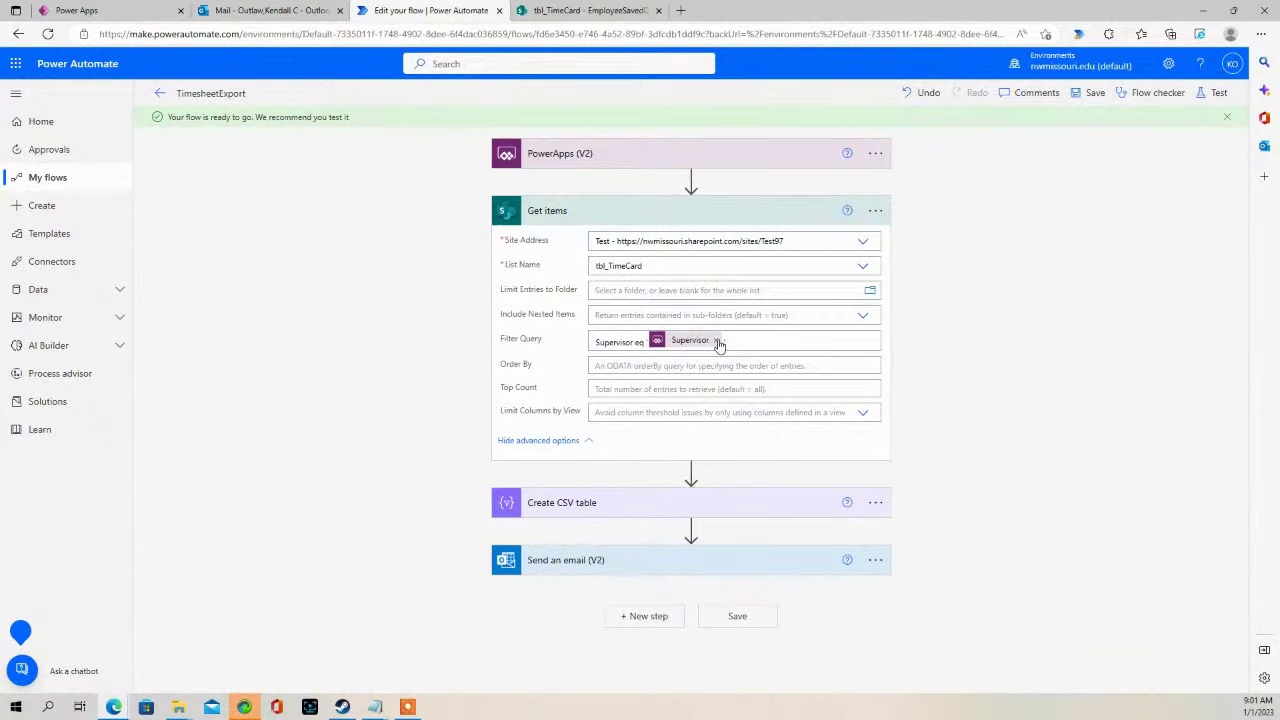
- Remove the Supervisor token from Filter Query and delete the Supervisor trigger input
left_click(716, 341)
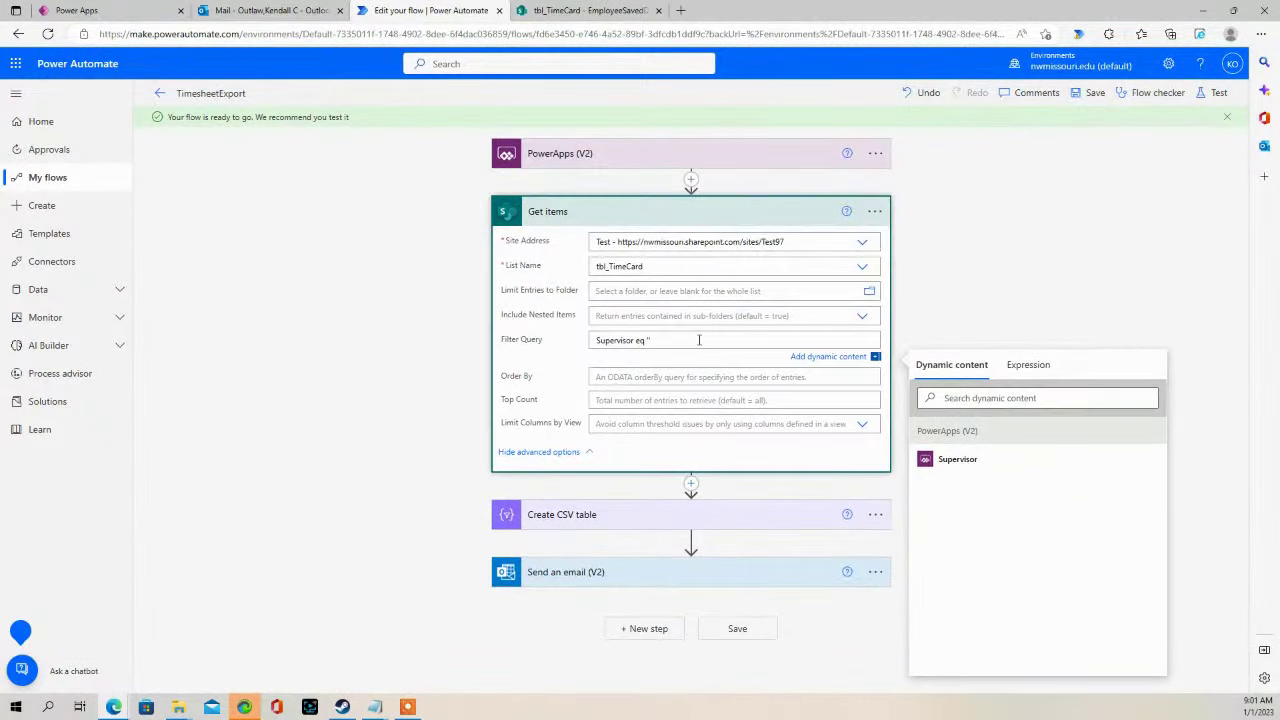
left_click(580, 155)
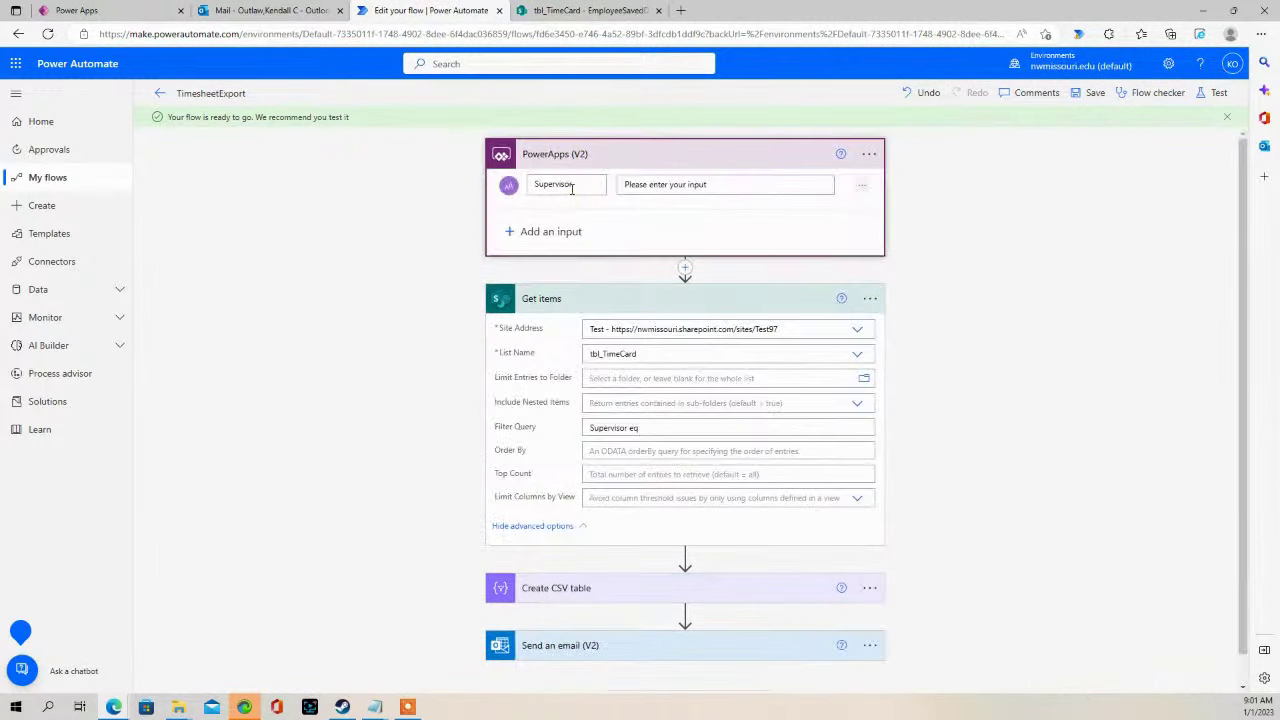
left_click(865, 190)
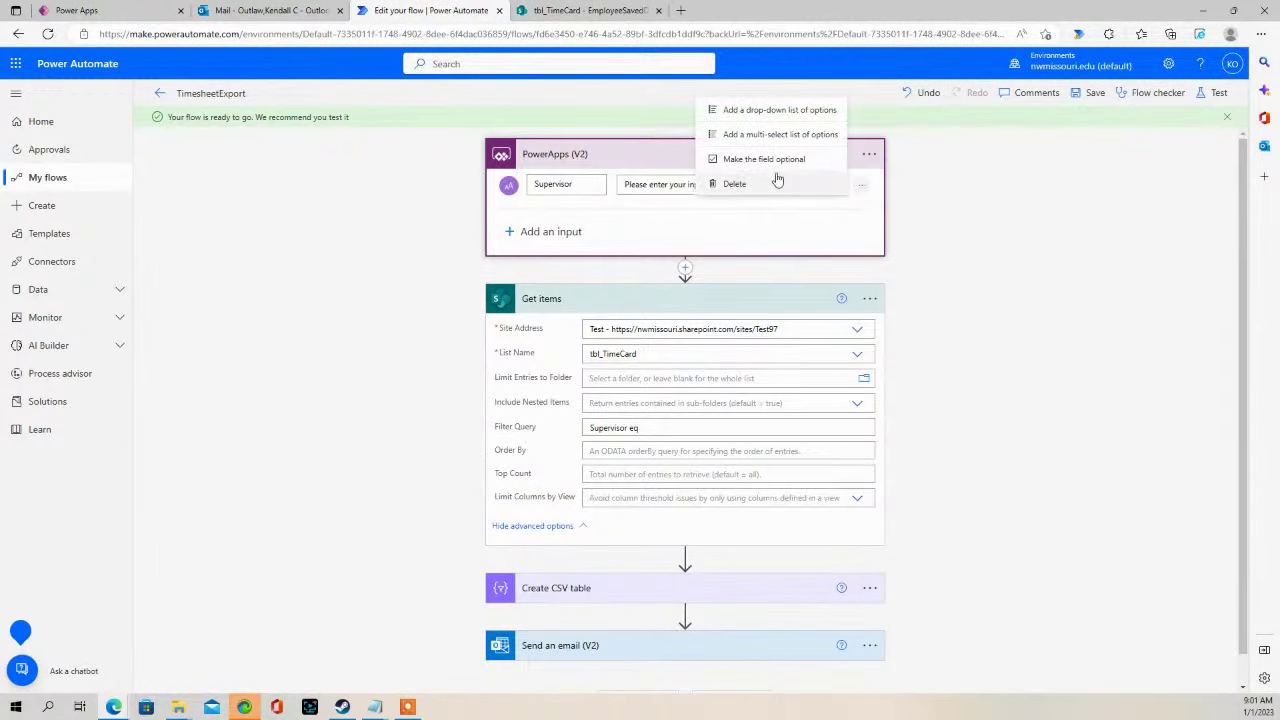
left_click(737, 180)
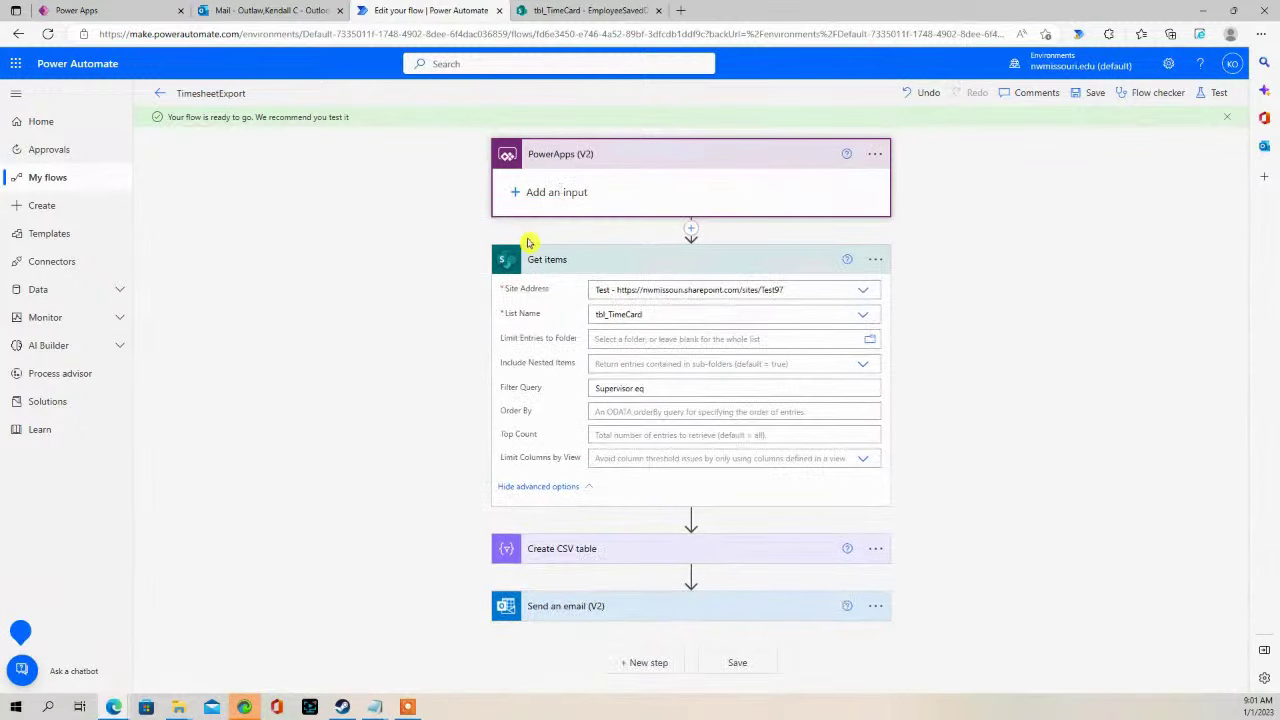
- Erase the leftover Filter Query text, collapse Get items, and check the list and email
left_click(655, 389)
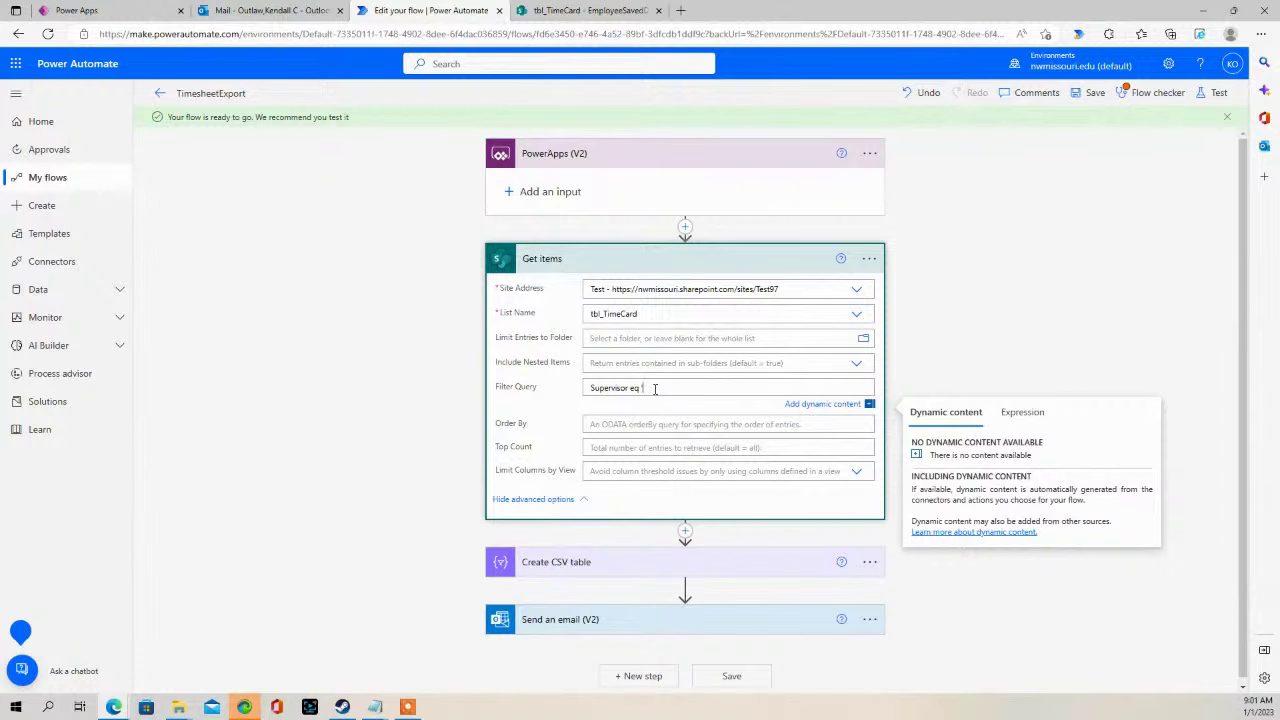
key("BackSpace")
key("BackSpace")
key("BackSpace")
key("BackSpace")
key("BackSpace")
key("BackSpace")
key("BackSpace")
key("BackSpace")
key("BackSpace")
key("BackSpace")
key("BackSpace")
key("BackSpace")
key("BackSpace")
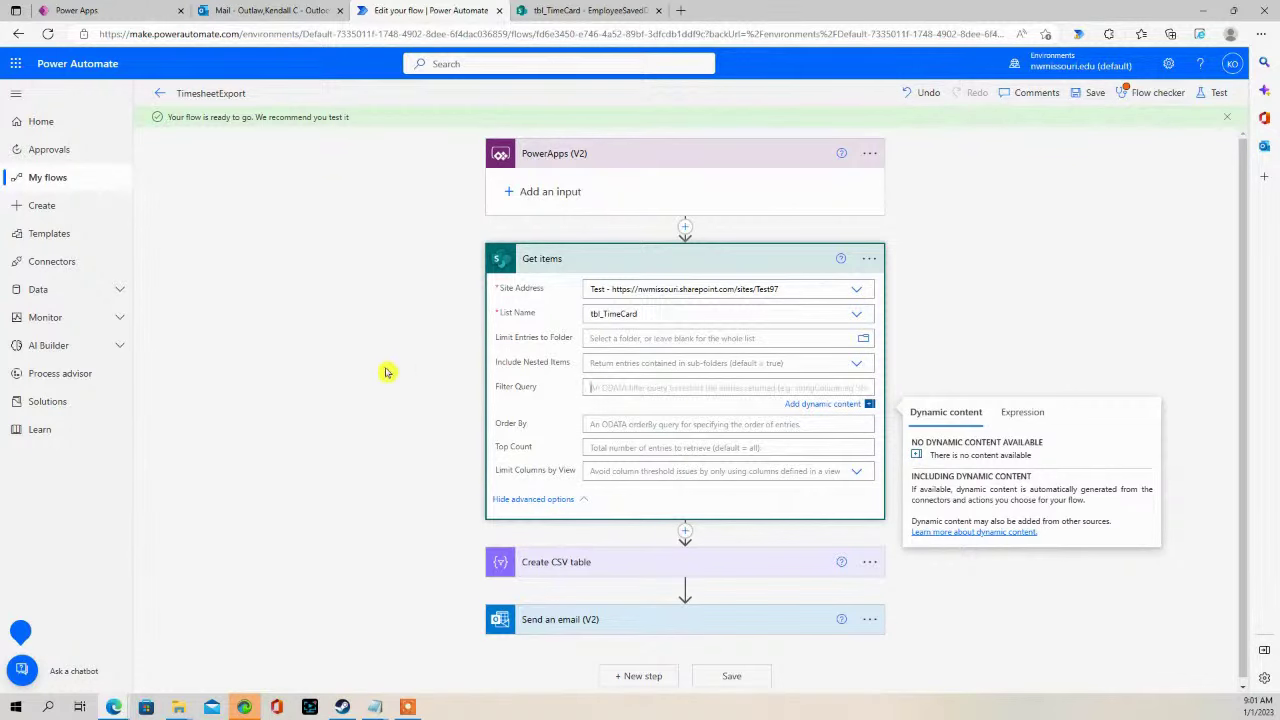
left_click(360, 370)
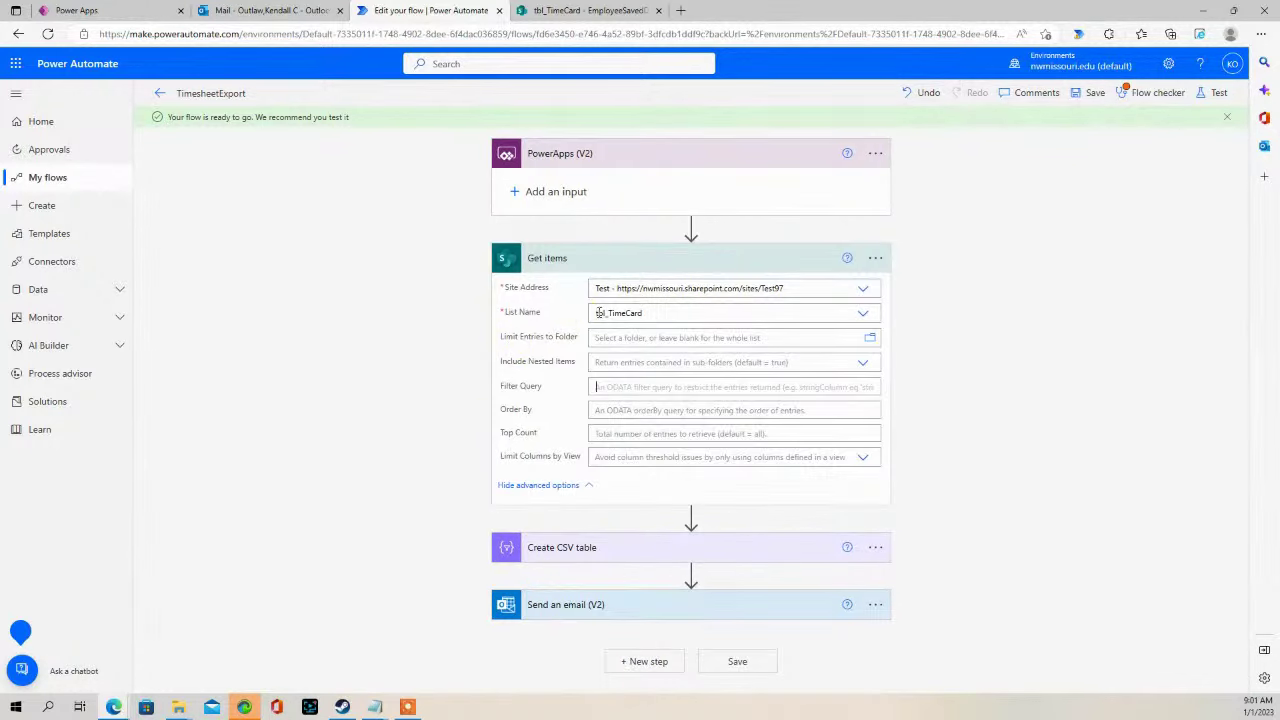
left_click(557, 259)
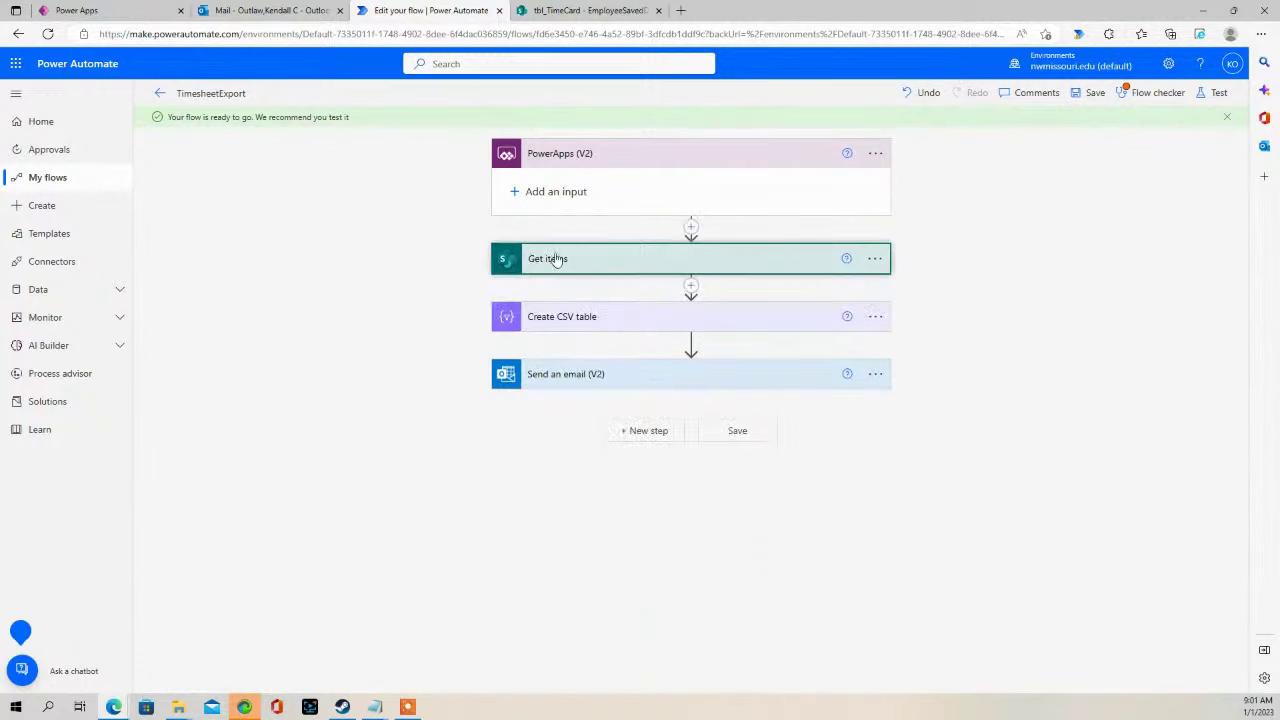
left_click(580, 11)
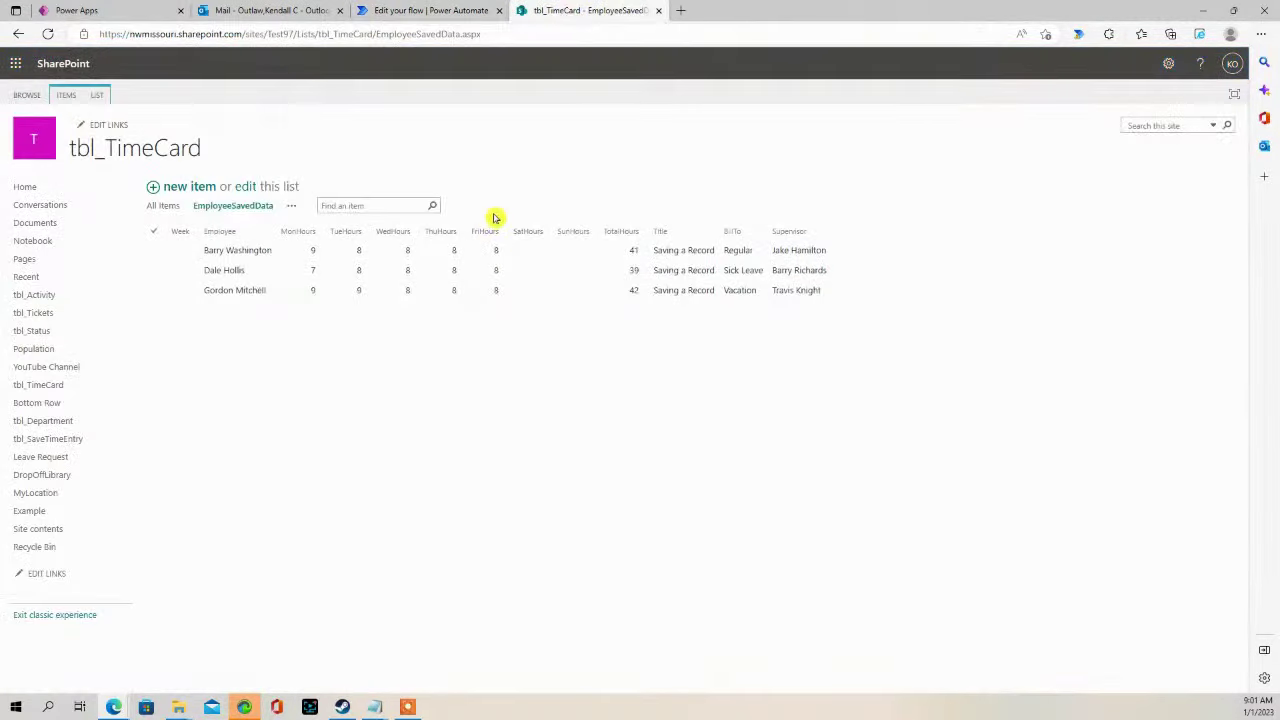
left_click(265, 10)
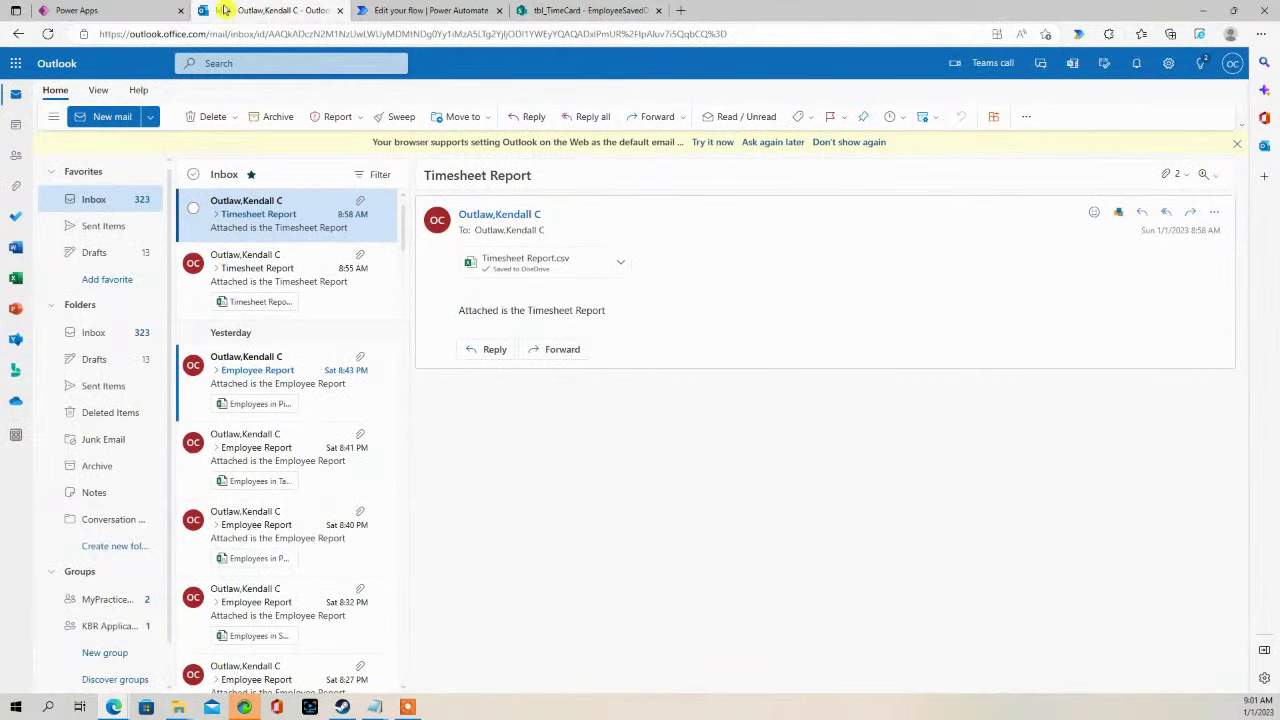
- Run the Timesheet app and pick the 1/9/2023 - 1/14/2023 work week
left_click(115, 11)
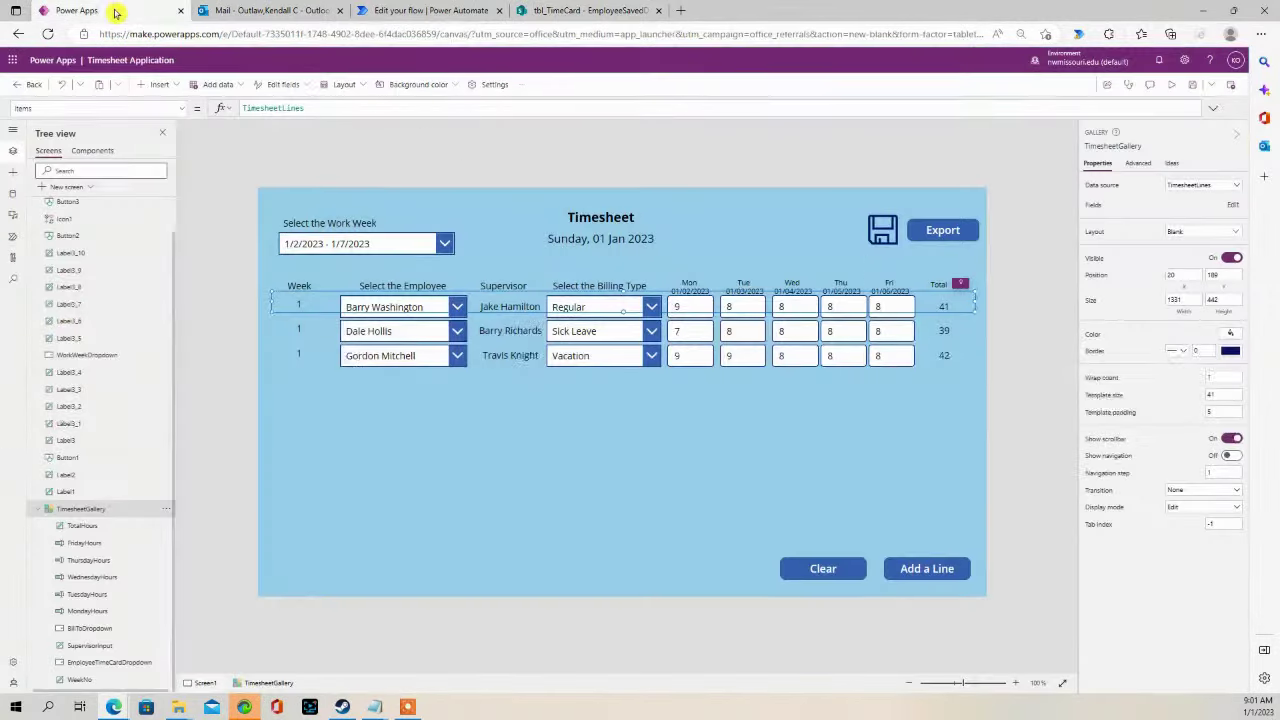
left_click(1017, 249)
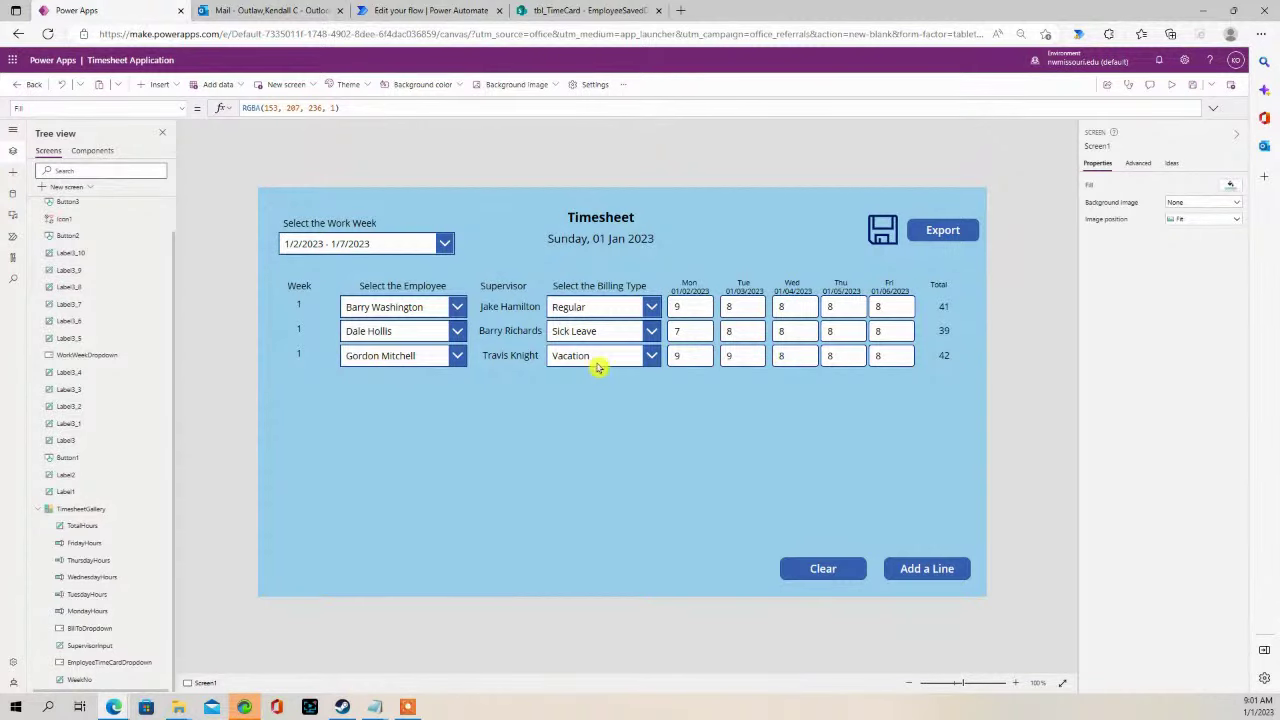
left_click(1172, 84)
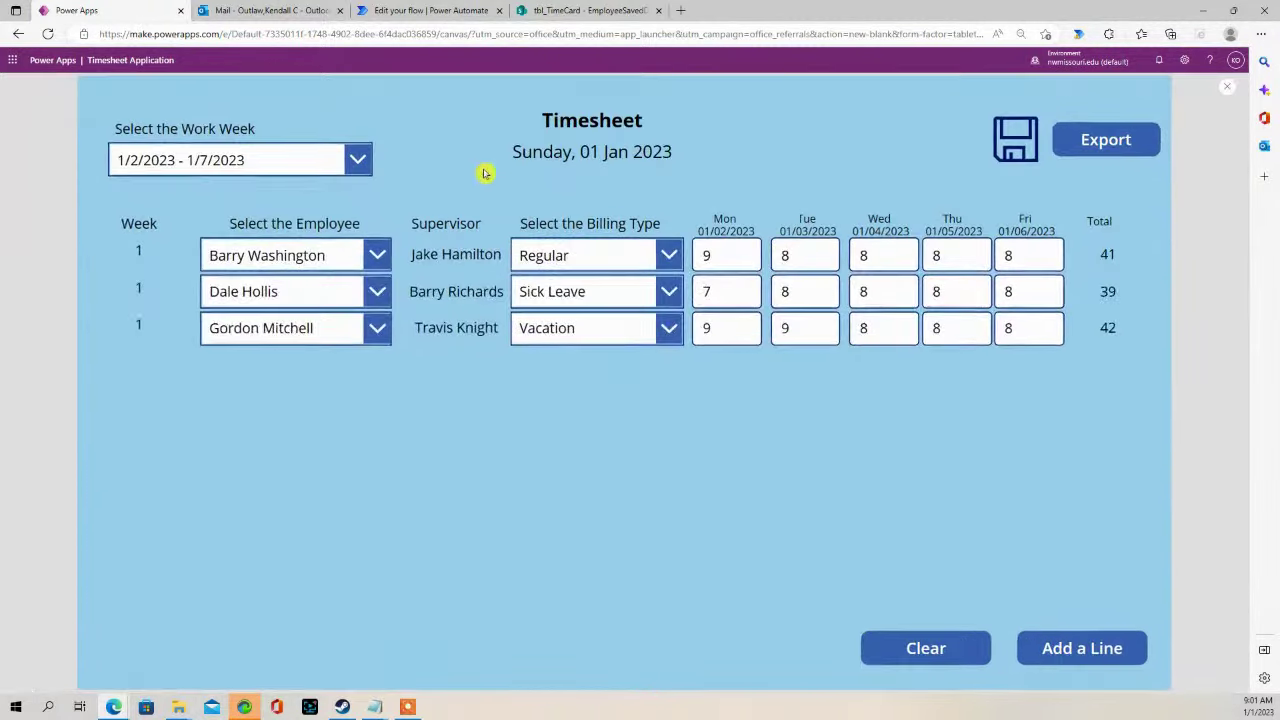
left_click(362, 158)
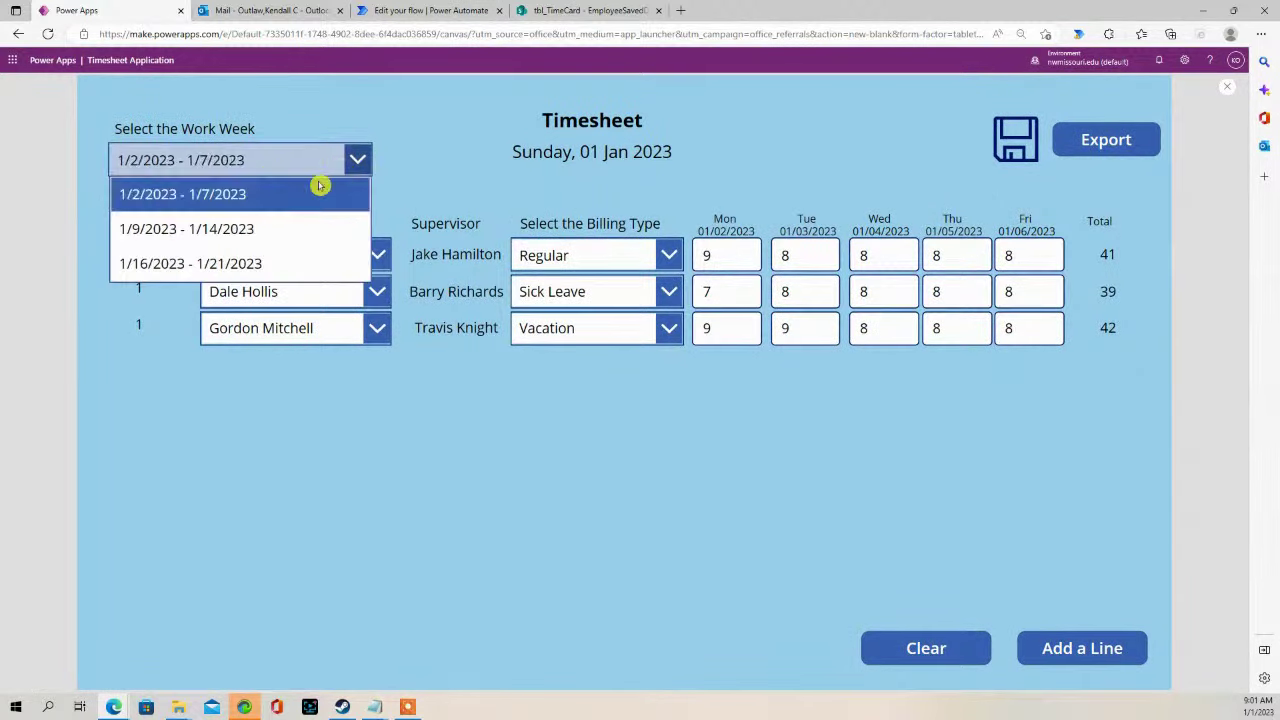
left_click(204, 229)
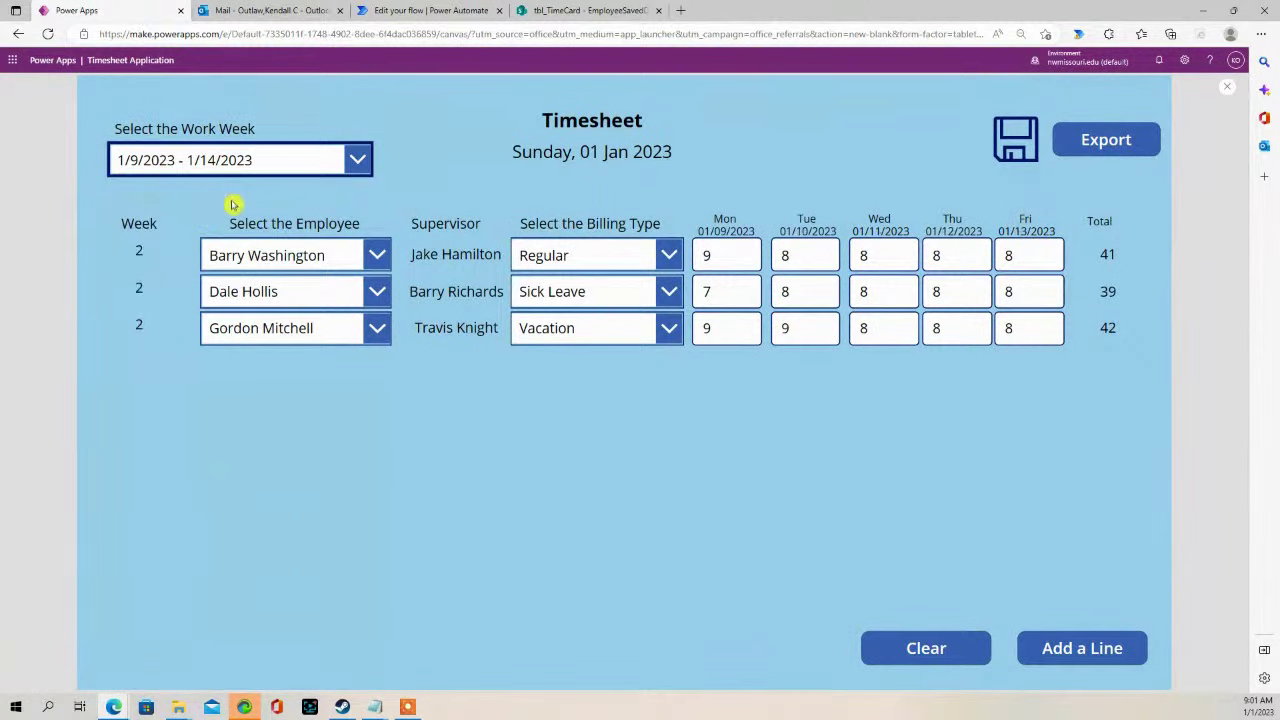
left_click(369, 291)
left_click(305, 429)
left_click(363, 331)
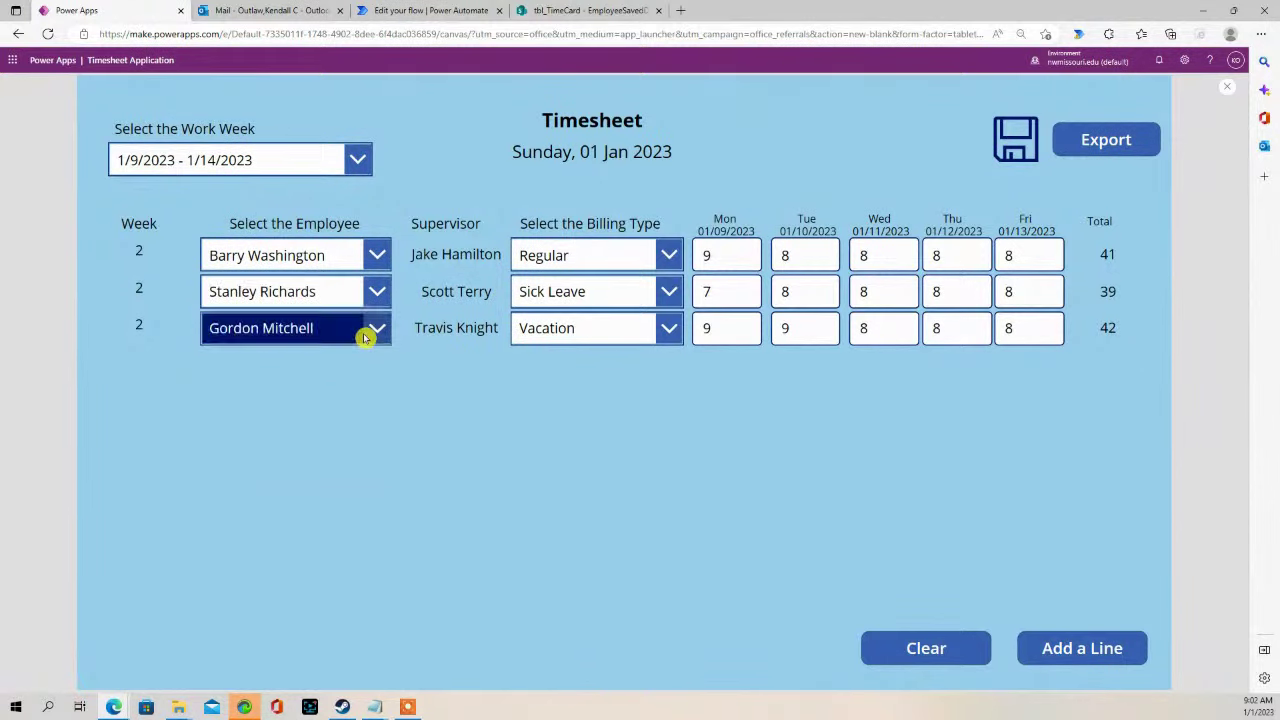
left_click(255, 464)
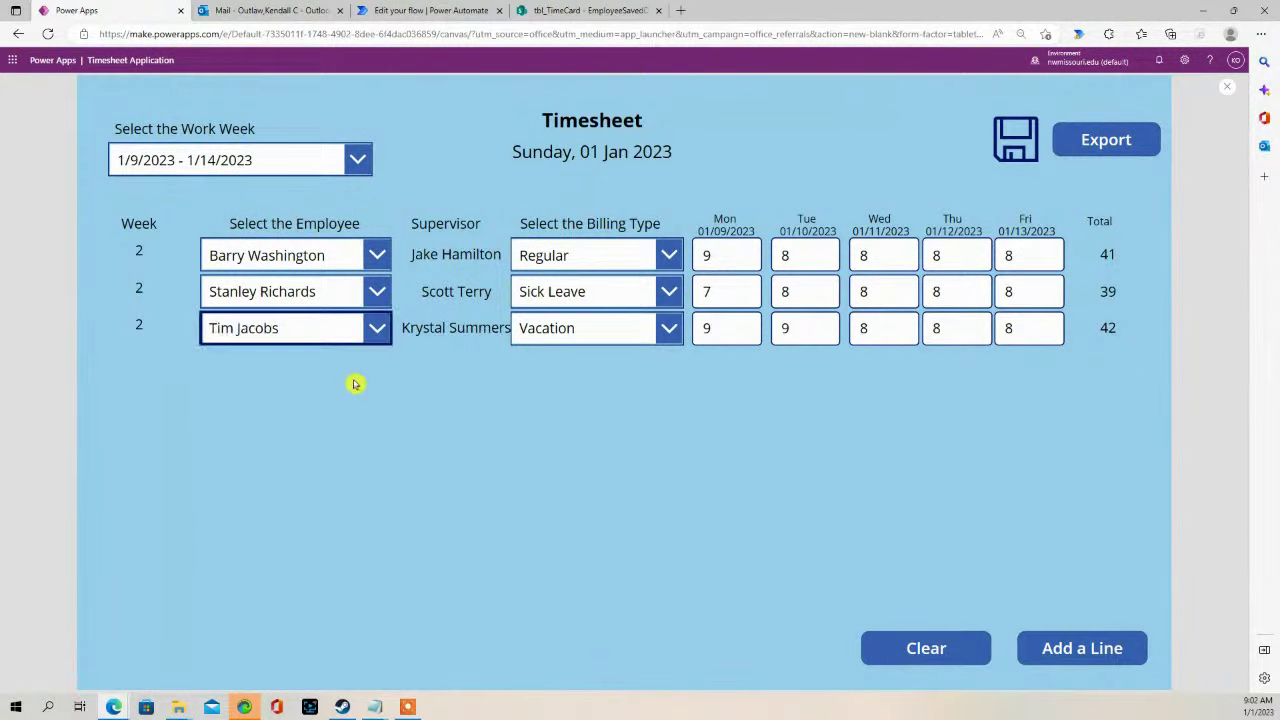
left_click(670, 328)
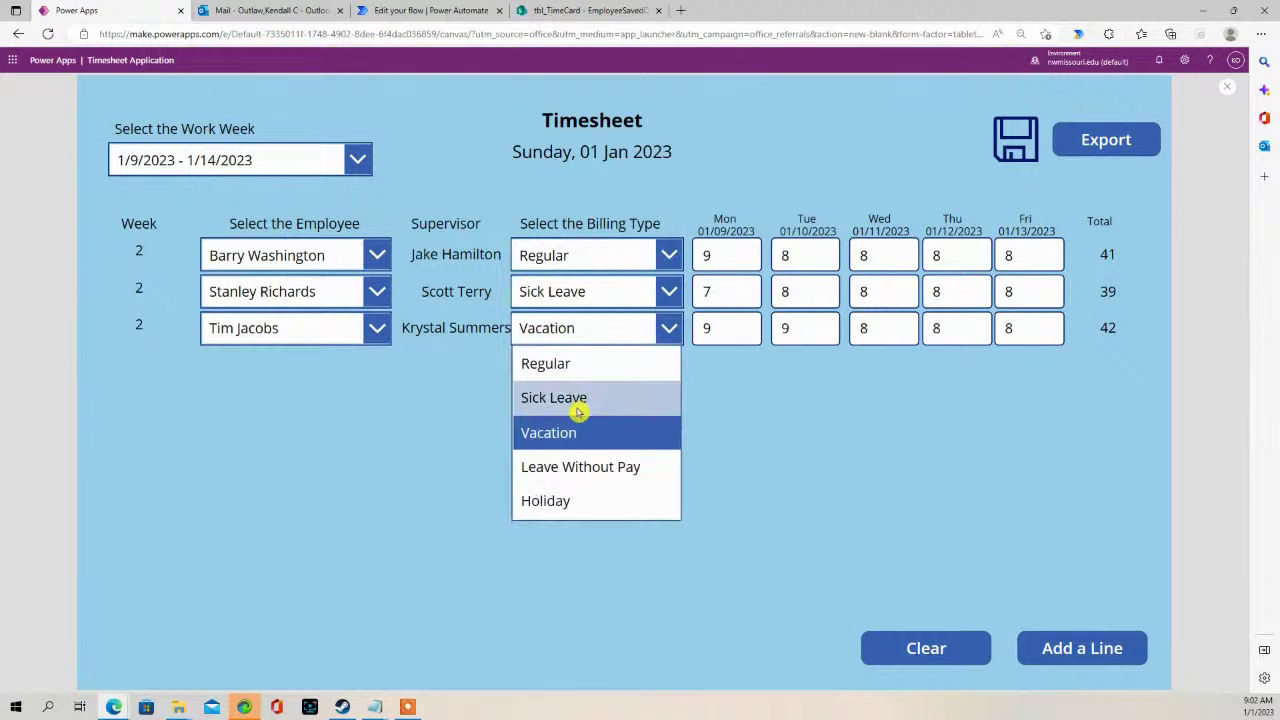
left_click(580, 398)
left_click(672, 290)
left_click(608, 328)
left_click(670, 256)
left_click(566, 358)
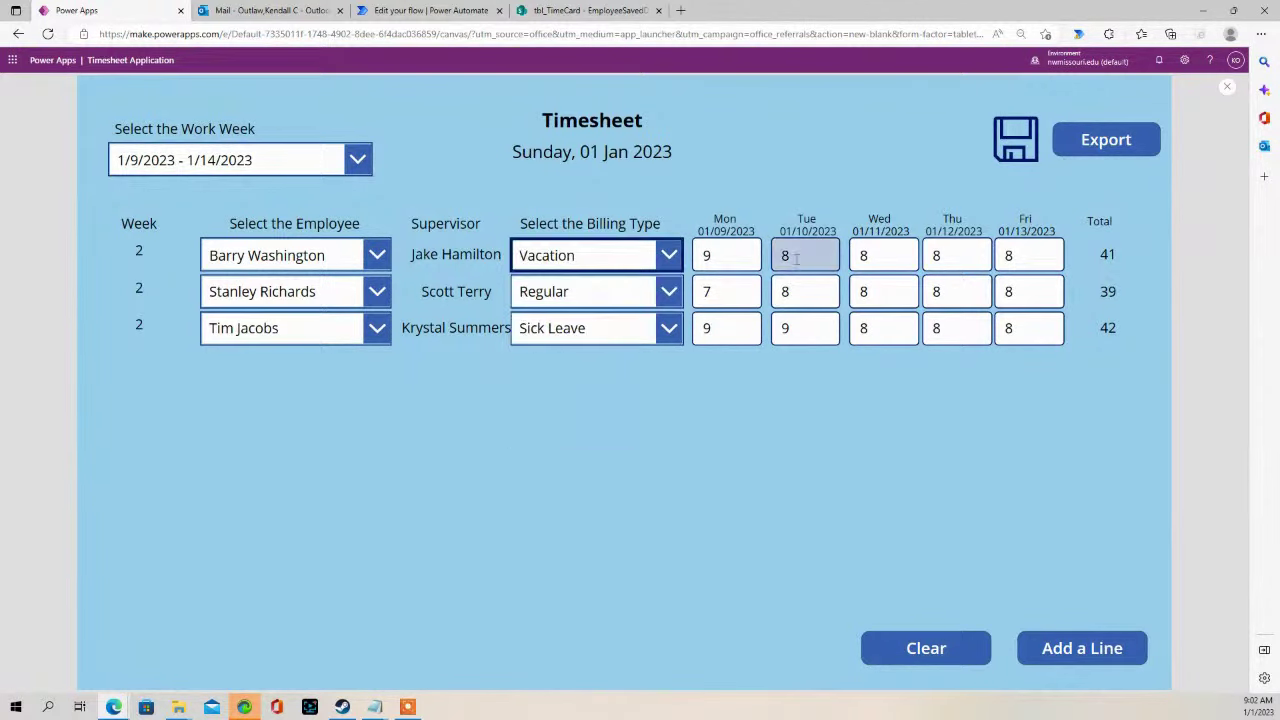
- Set several hour boxes to 7 and save the rows, now totaling 40, 37 and 40
left_click(868, 292)
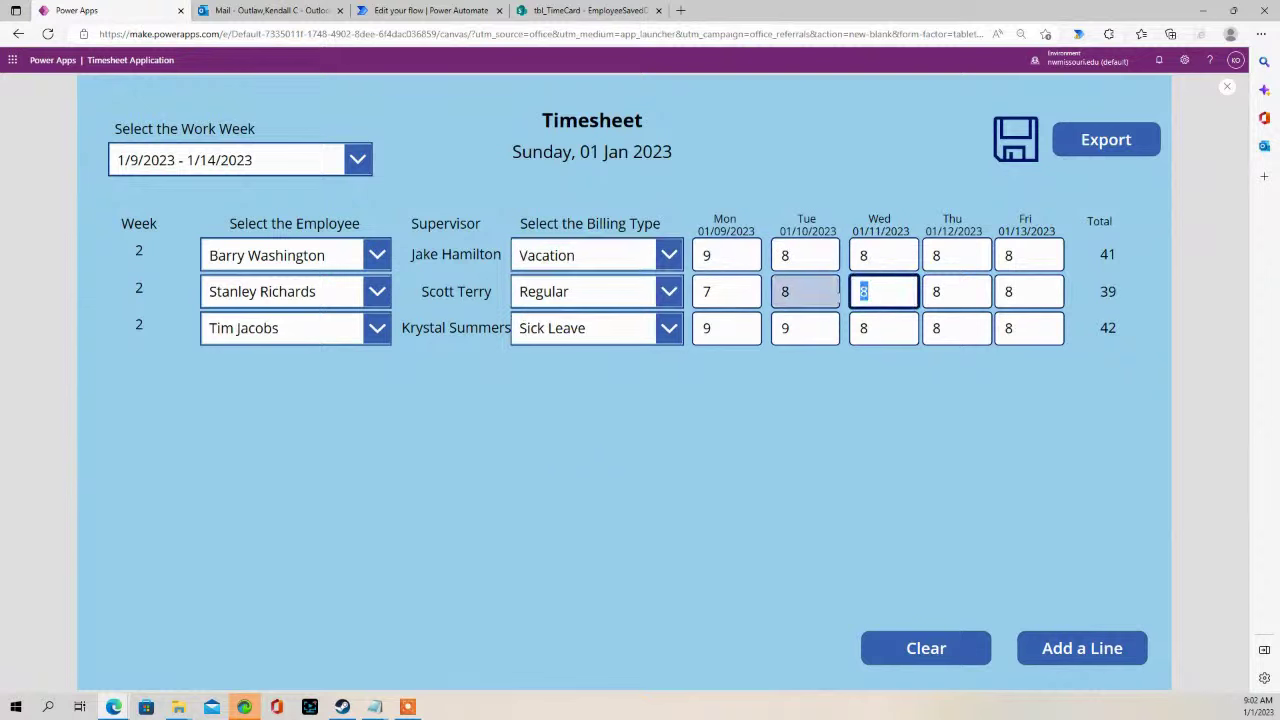
type("7")
left_click(806, 292)
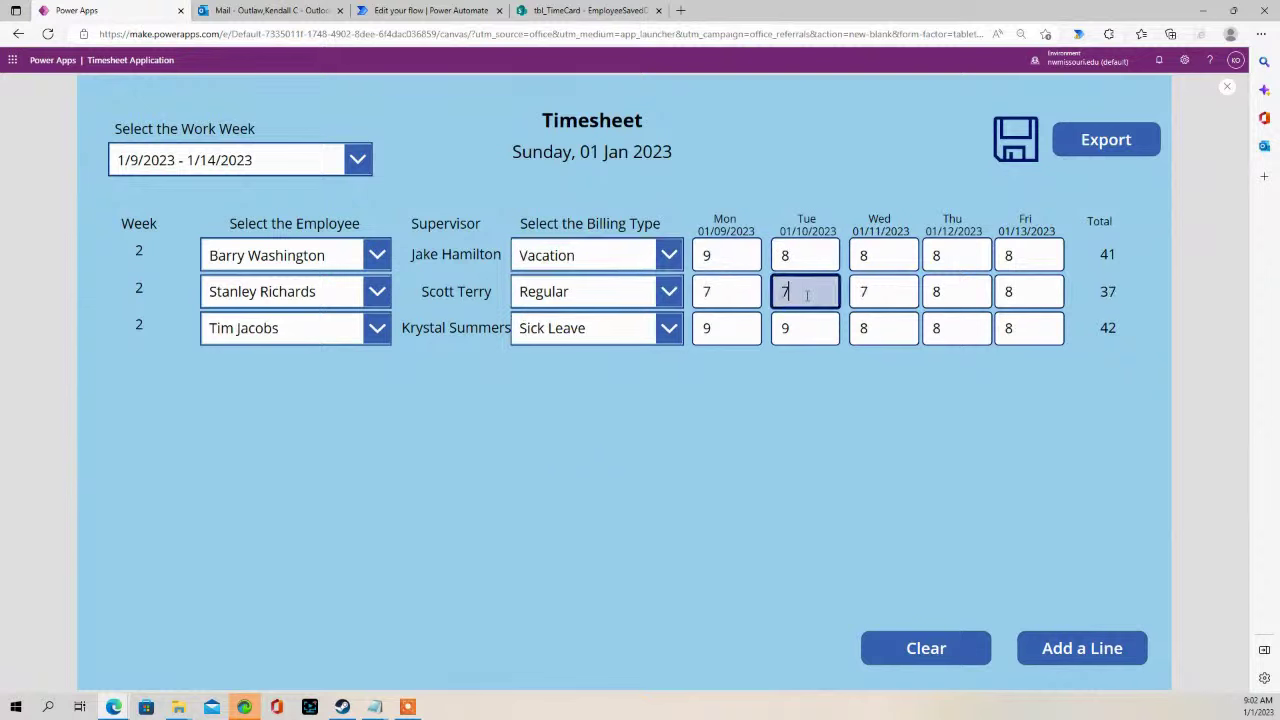
type("7")
left_click(745, 330)
type("7")
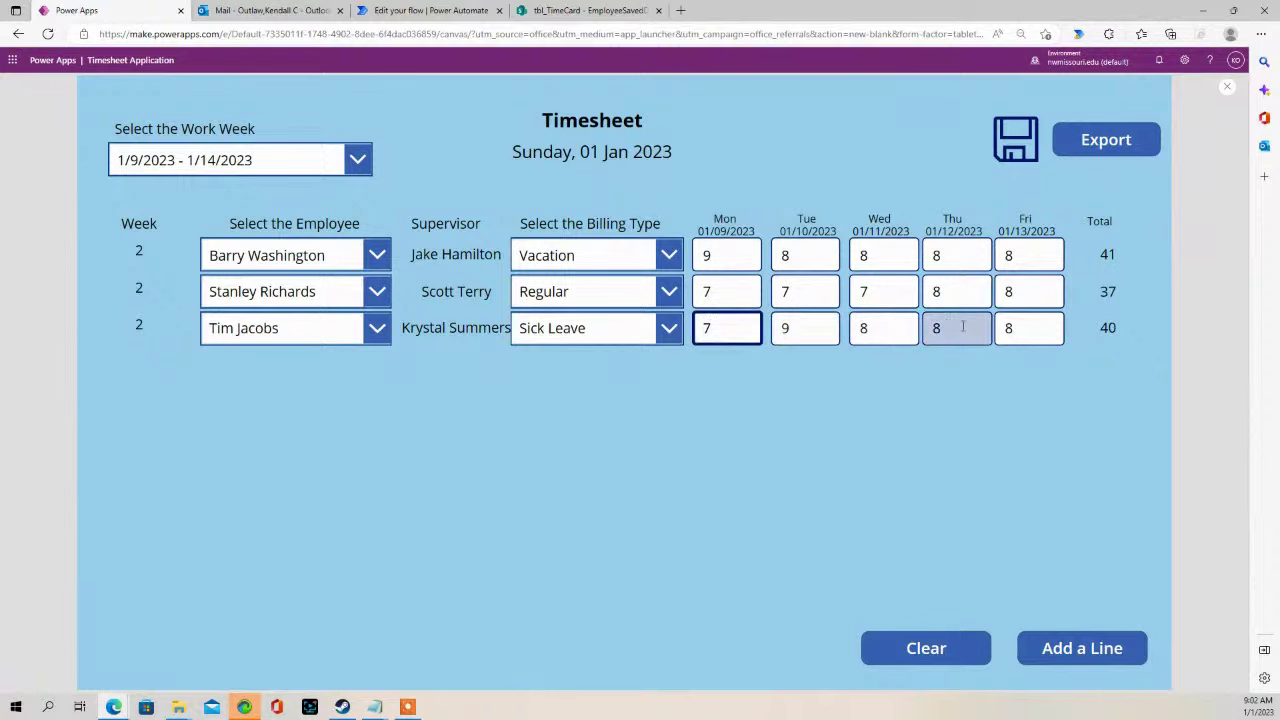
left_click(930, 257)
type("7")
left_click(957, 256)
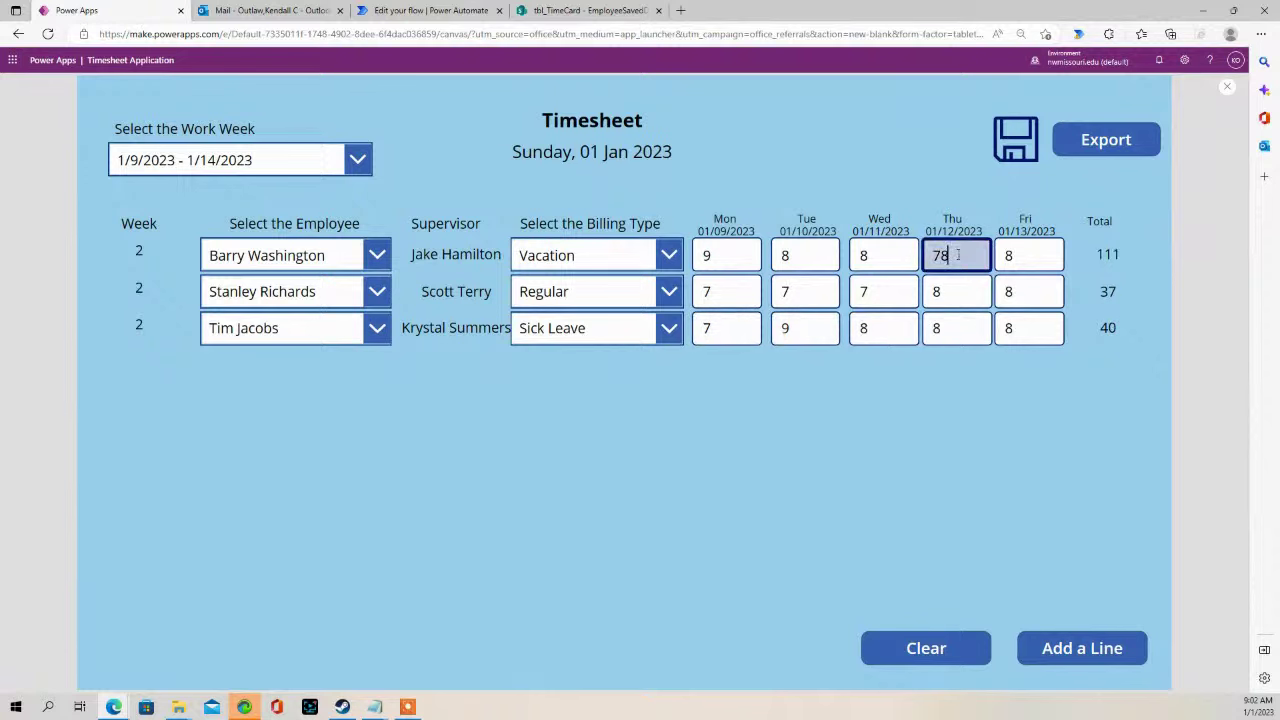
left_click(934, 289)
left_click(929, 371)
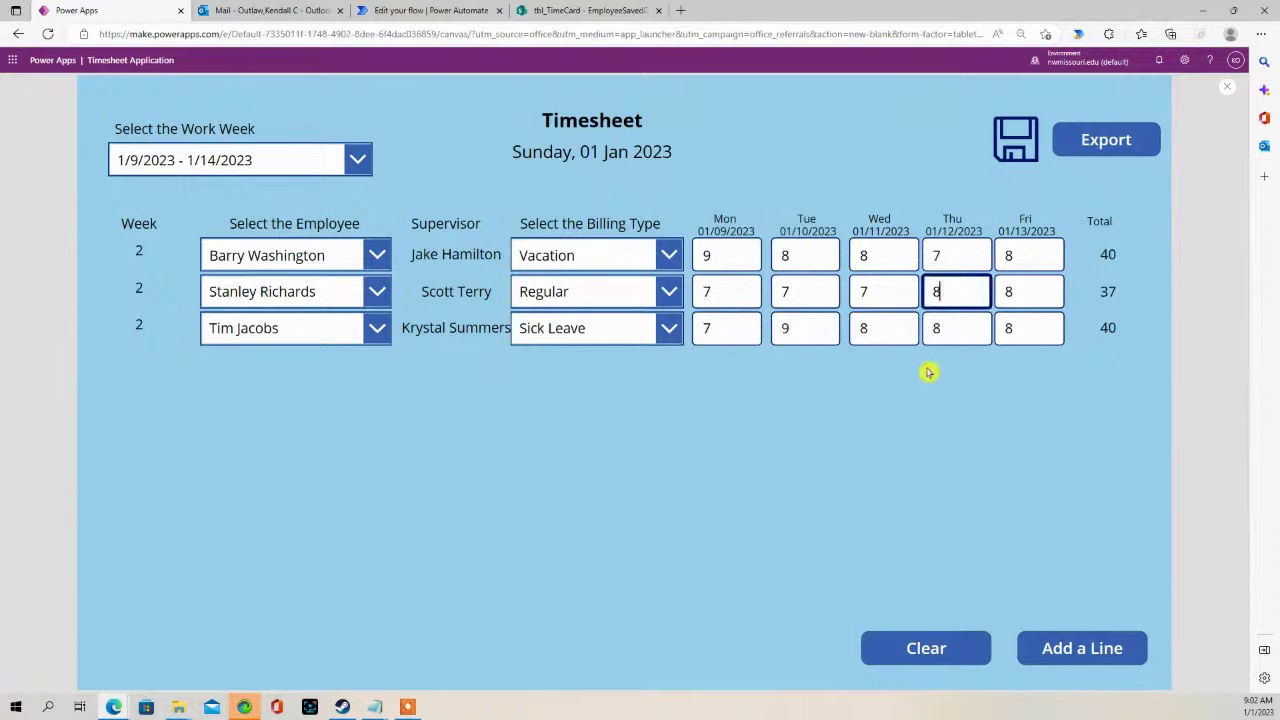
left_click(1017, 148)
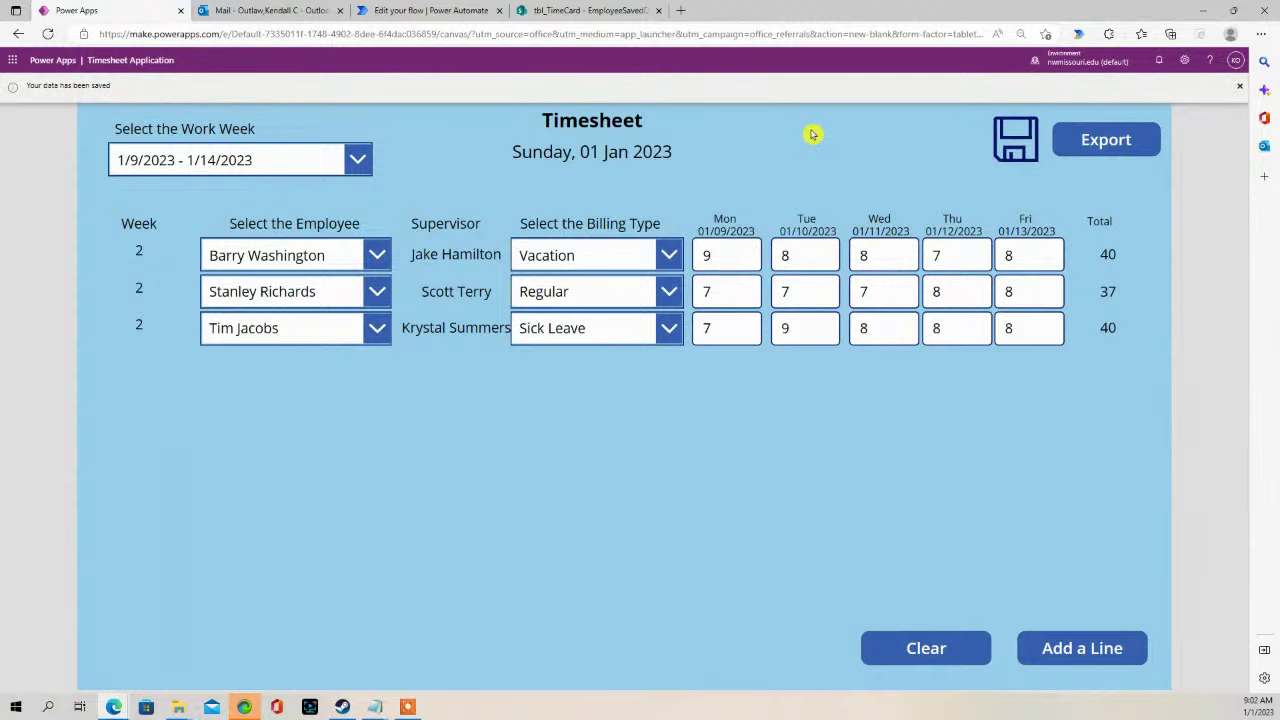
left_click(287, 11)
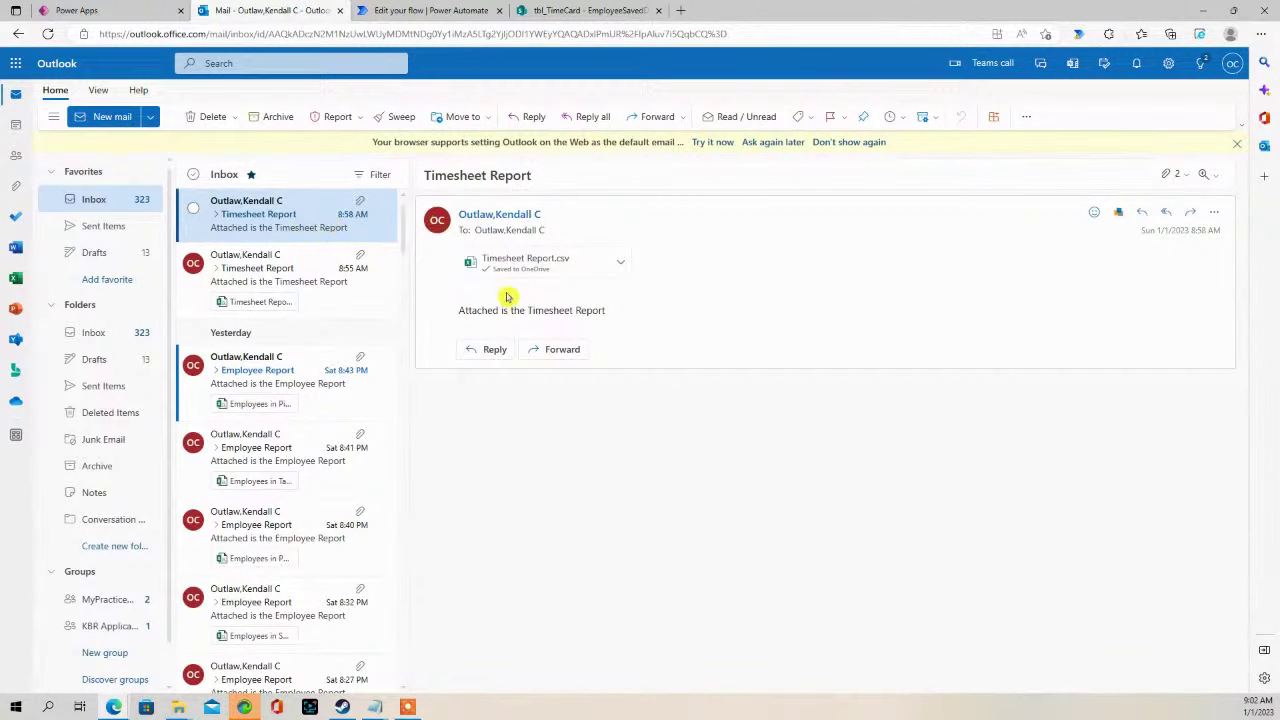
- Reload the tbl_TimeCard list to show all six saved rows, then return to the Timesheet app
left_click(550, 10)
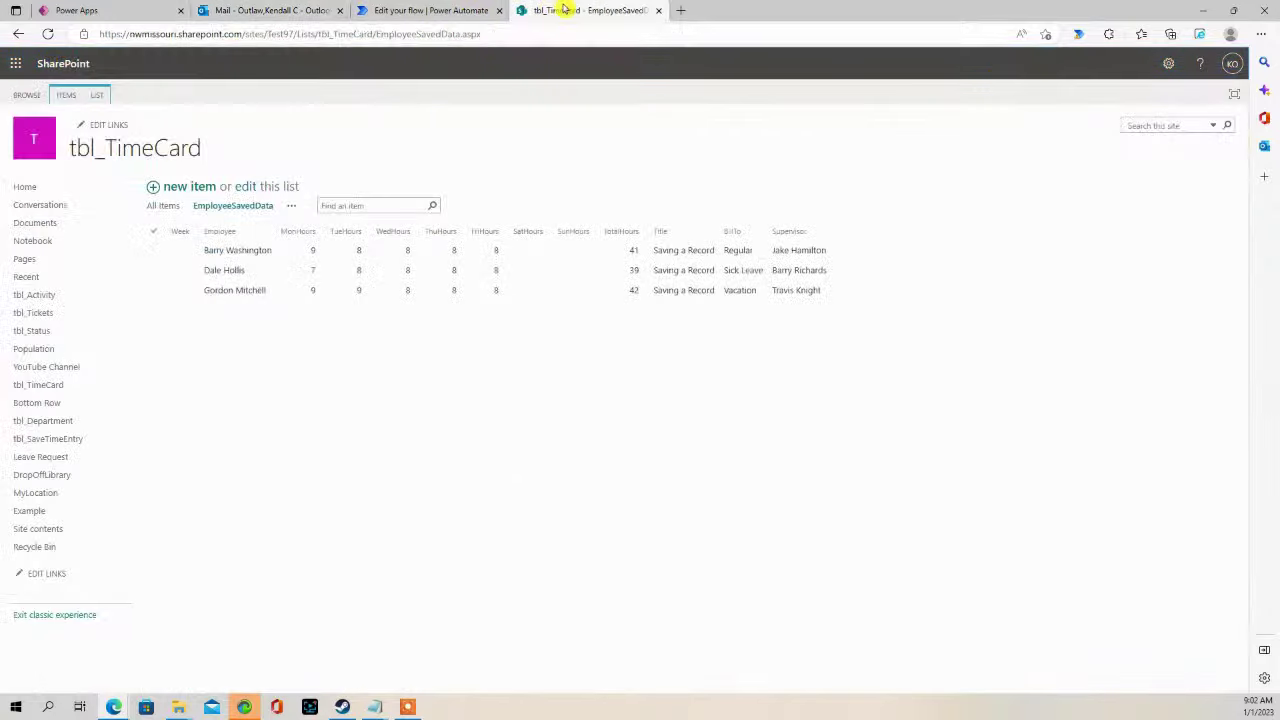
left_click(300, 11)
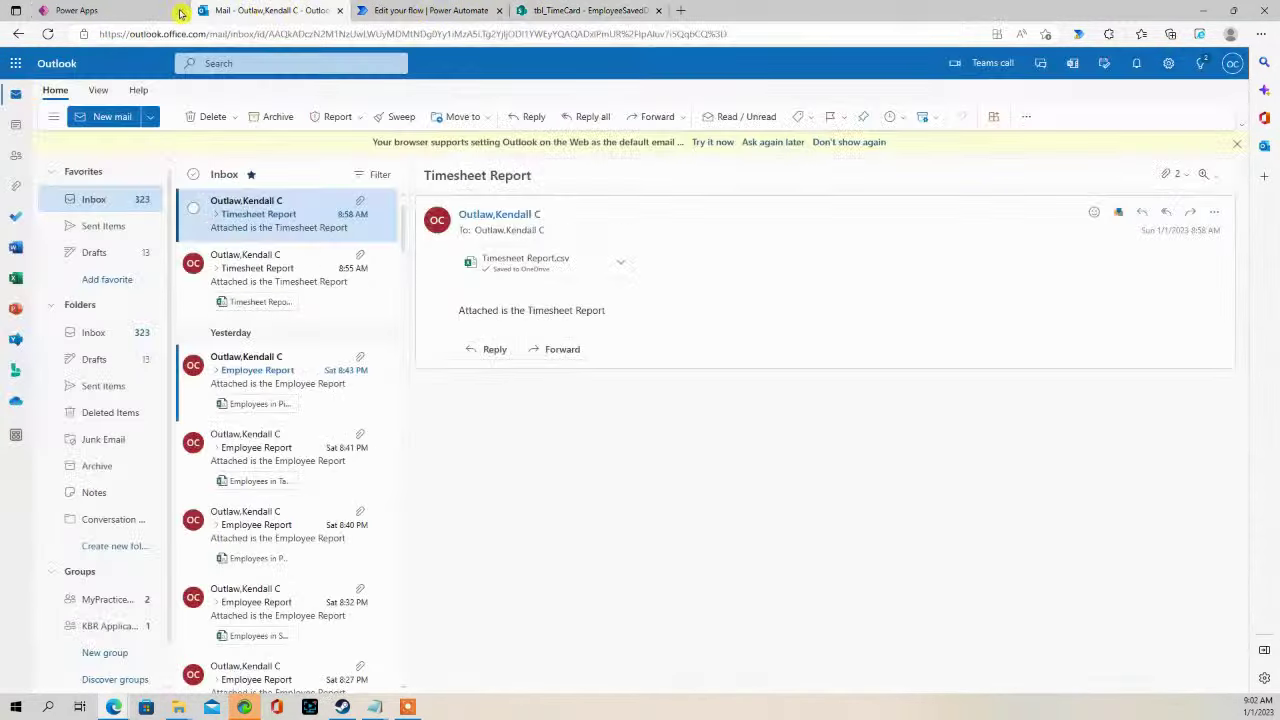
left_click(180, 11)
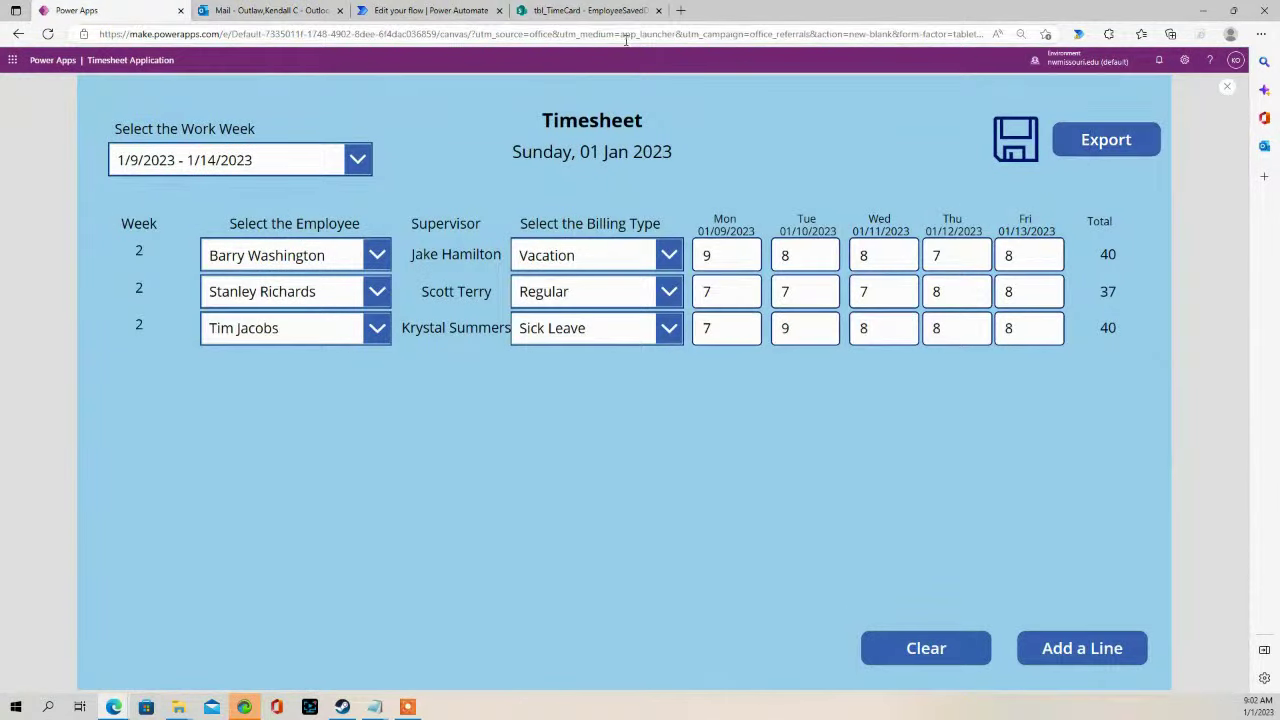
left_click(545, 10)
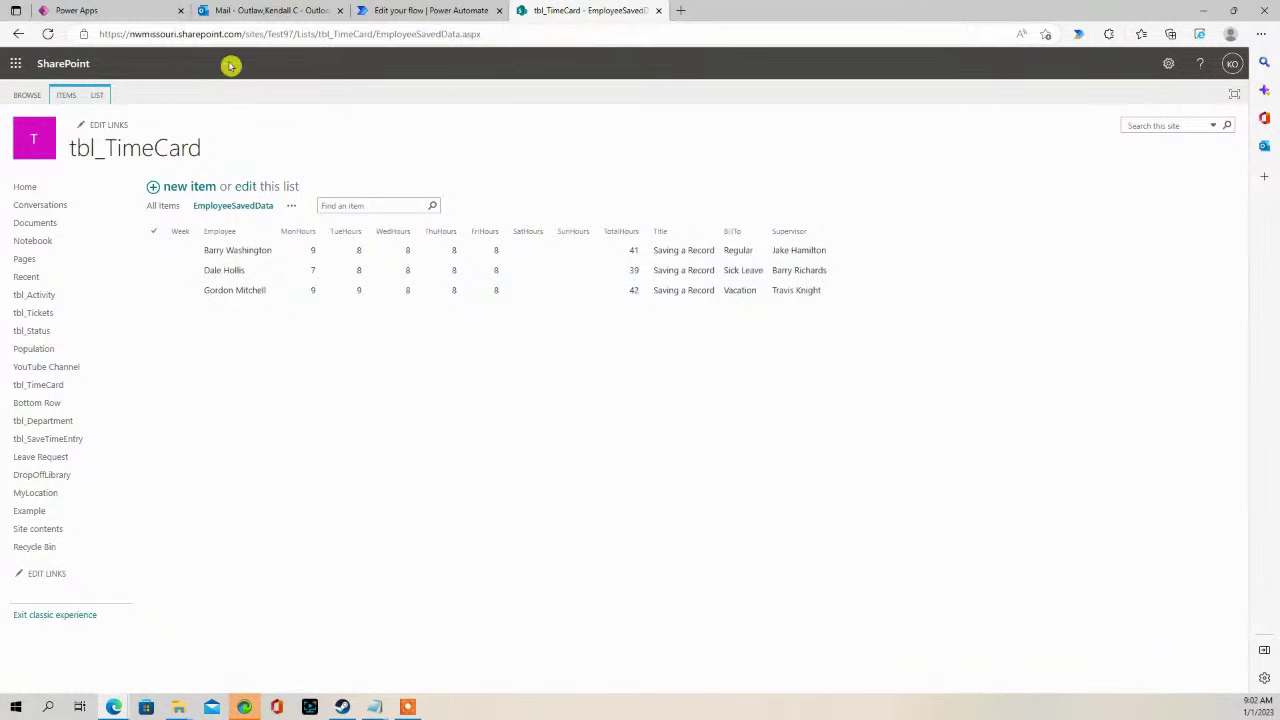
left_click(503, 37)
key("Return")
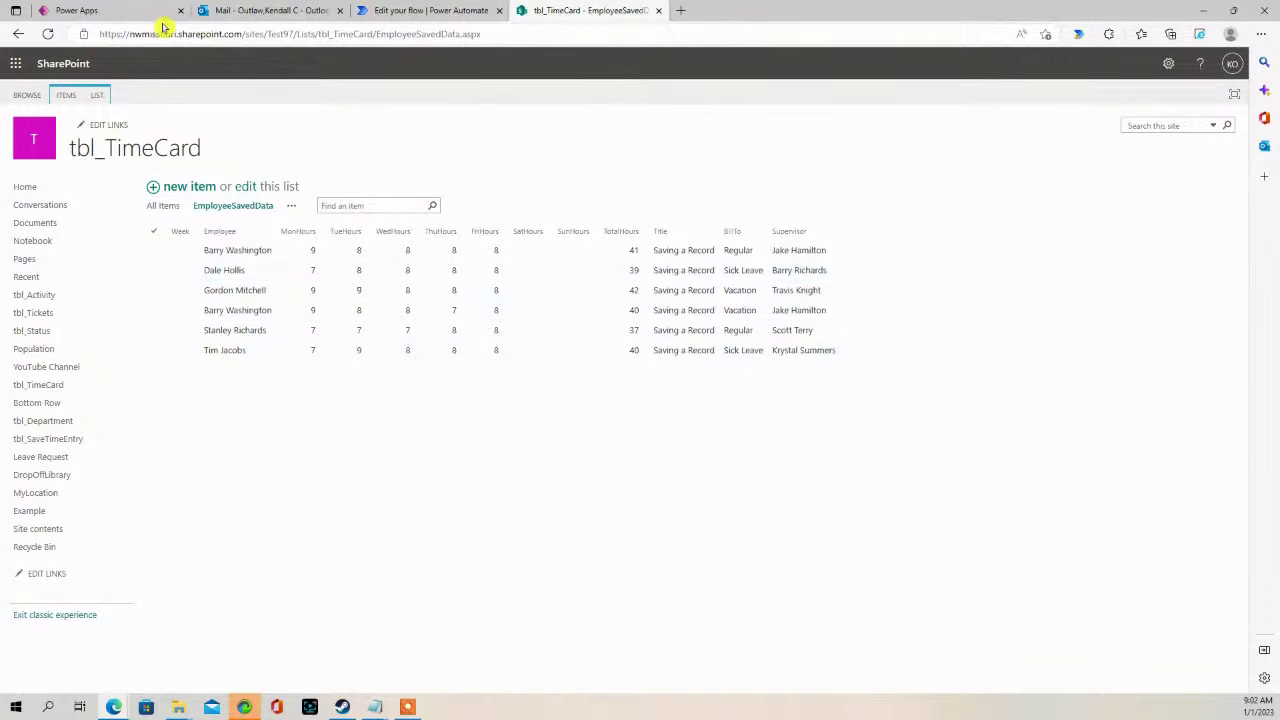
left_click(375, 11)
left_click(90, 11)
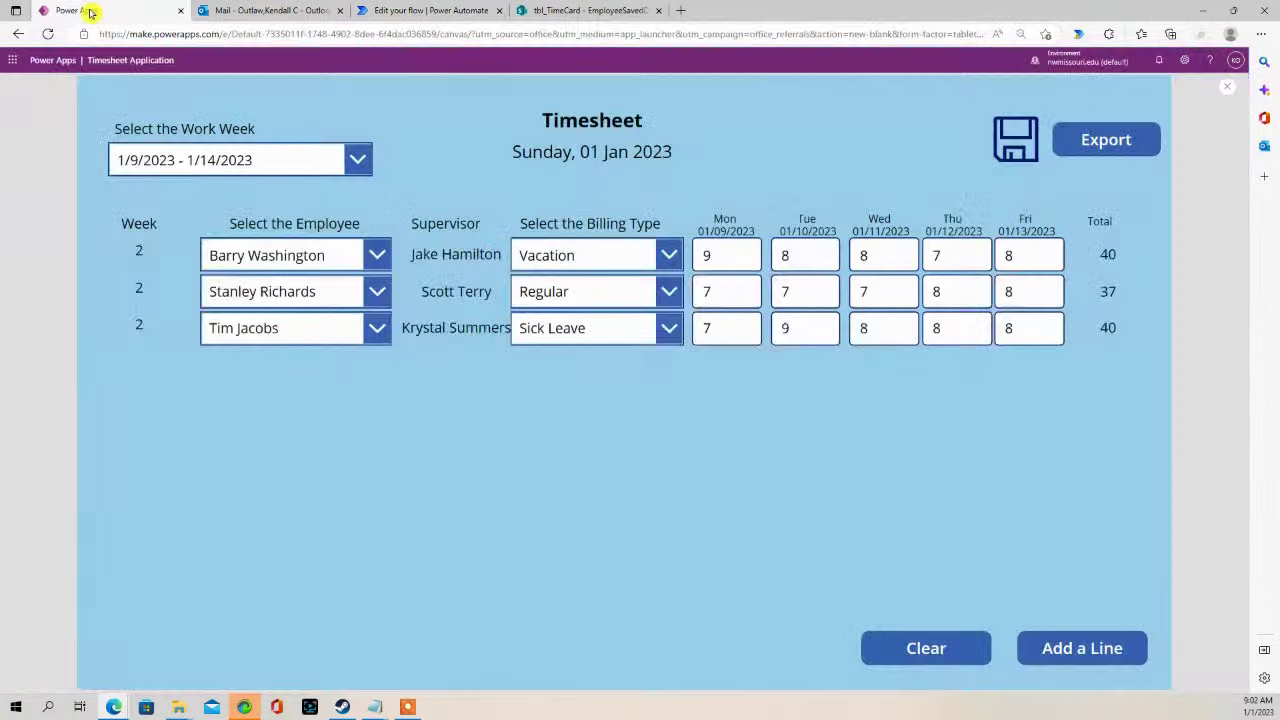
- Run Export, which fails with a trigger schema mismatch, then go to the TimesheetExport flow editor
left_click(1114, 140)
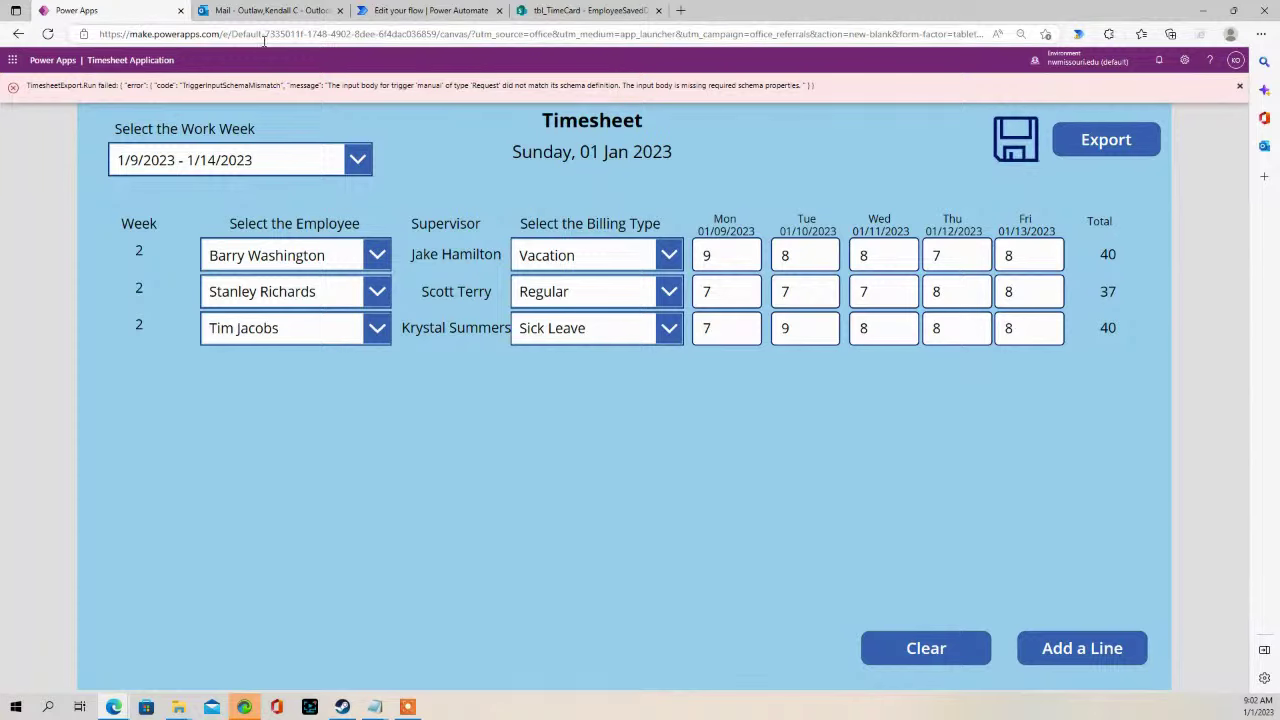
left_click(393, 10)
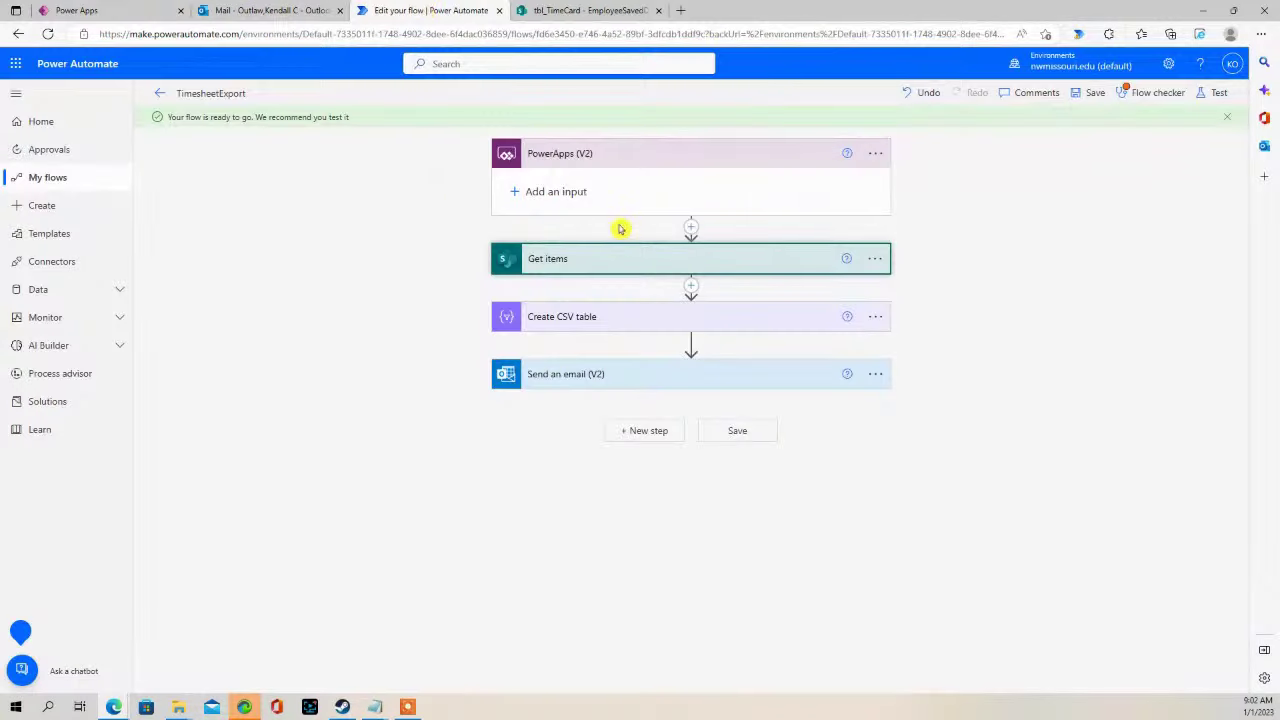
- Expand the Create CSV table and Get items steps, and compare them with the tbl_TimeCard rows
left_click(658, 324)
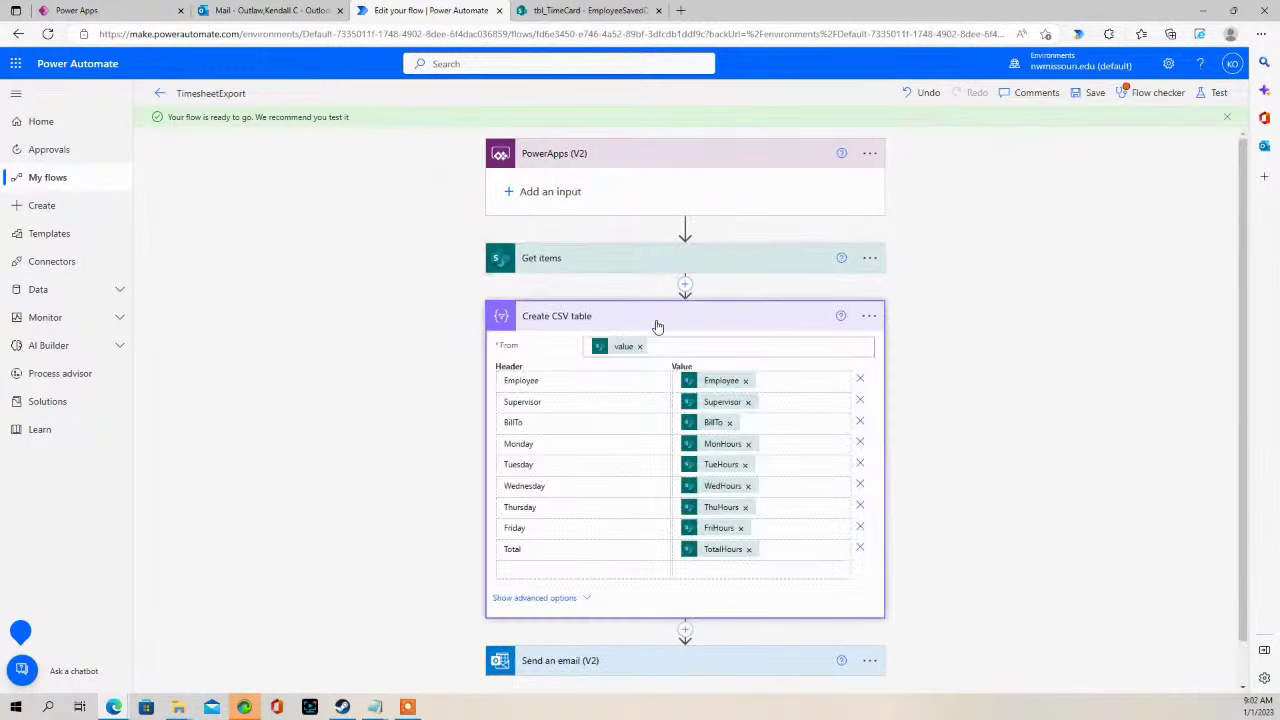
left_click(650, 266)
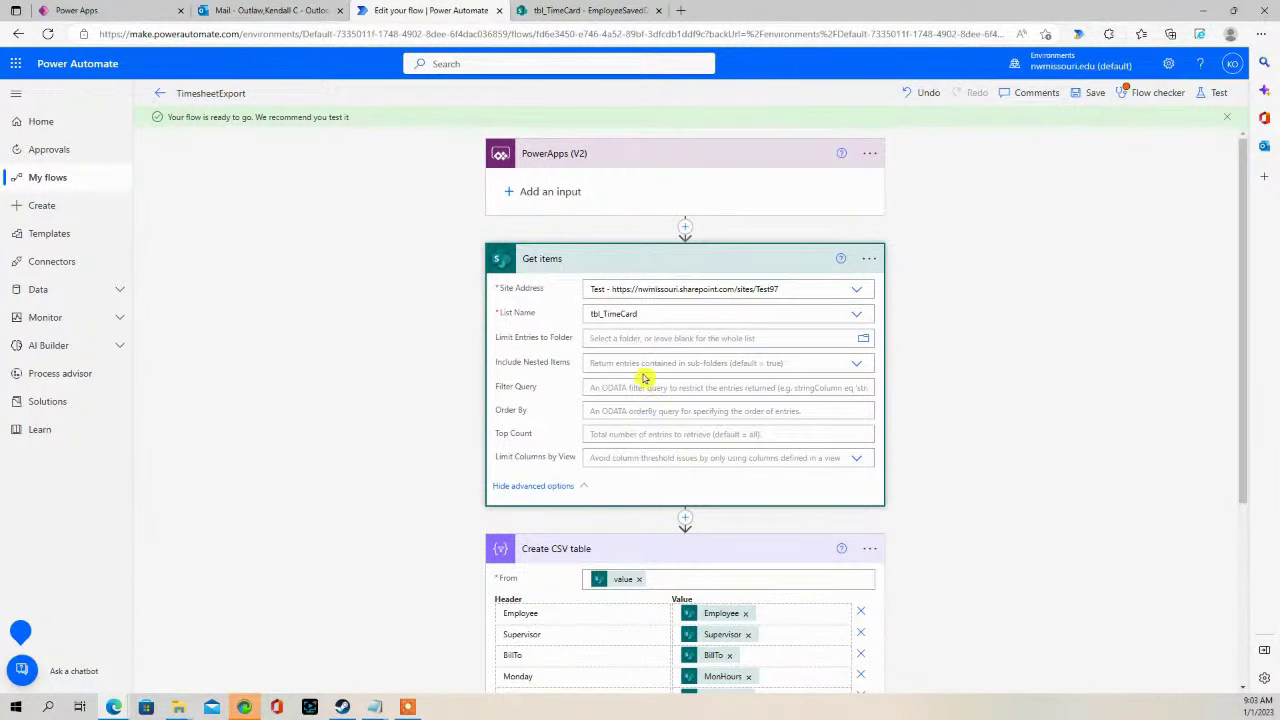
scroll(644, 378, "down", 3)
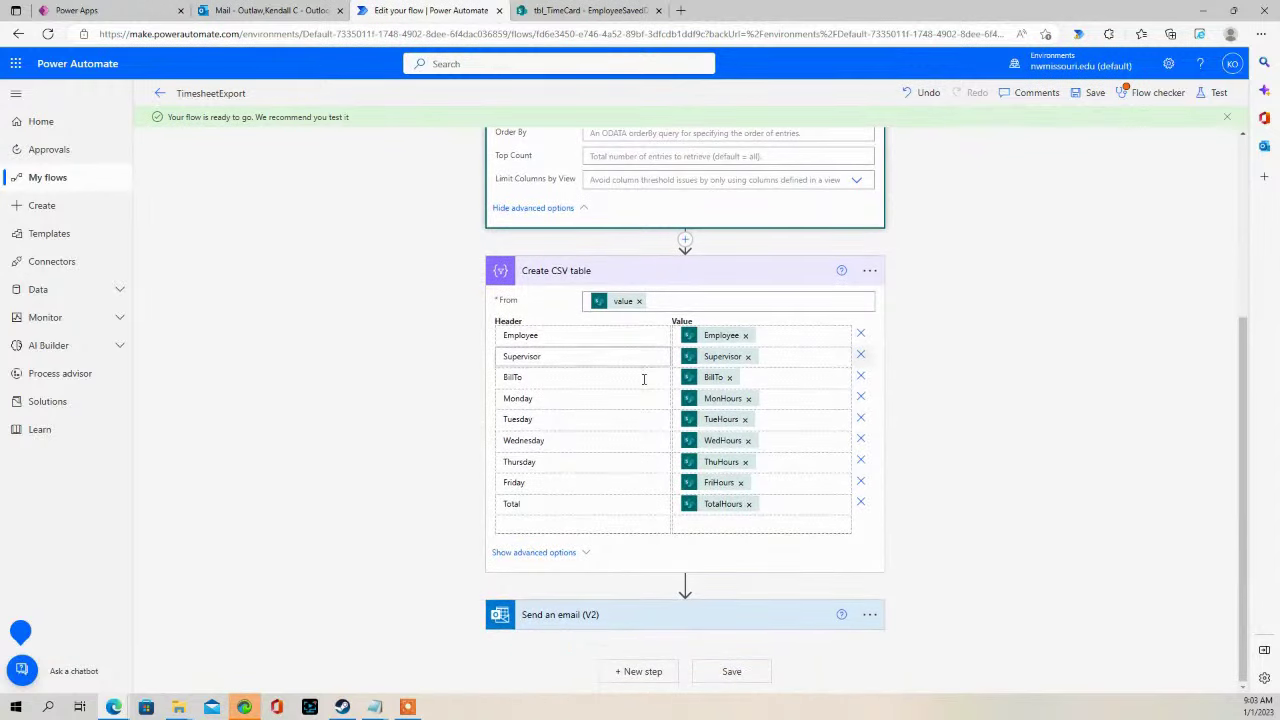
scroll(623, 434, "up", 3)
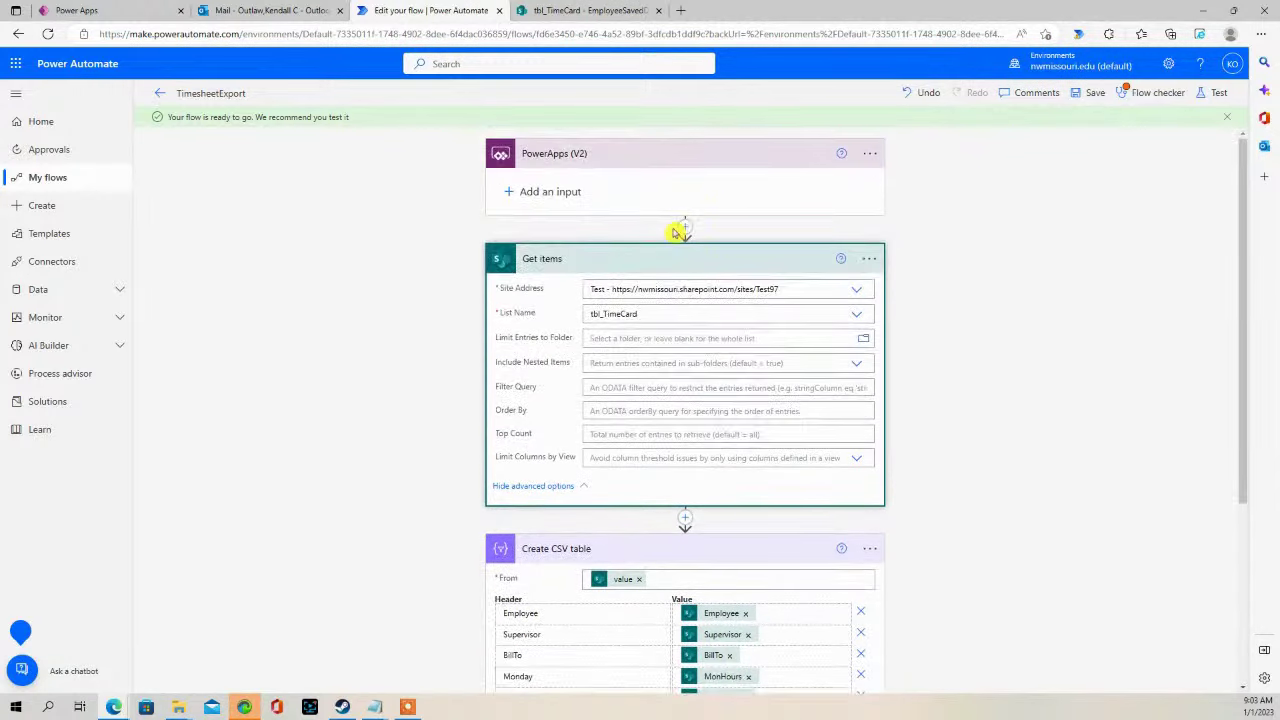
left_click(582, 10)
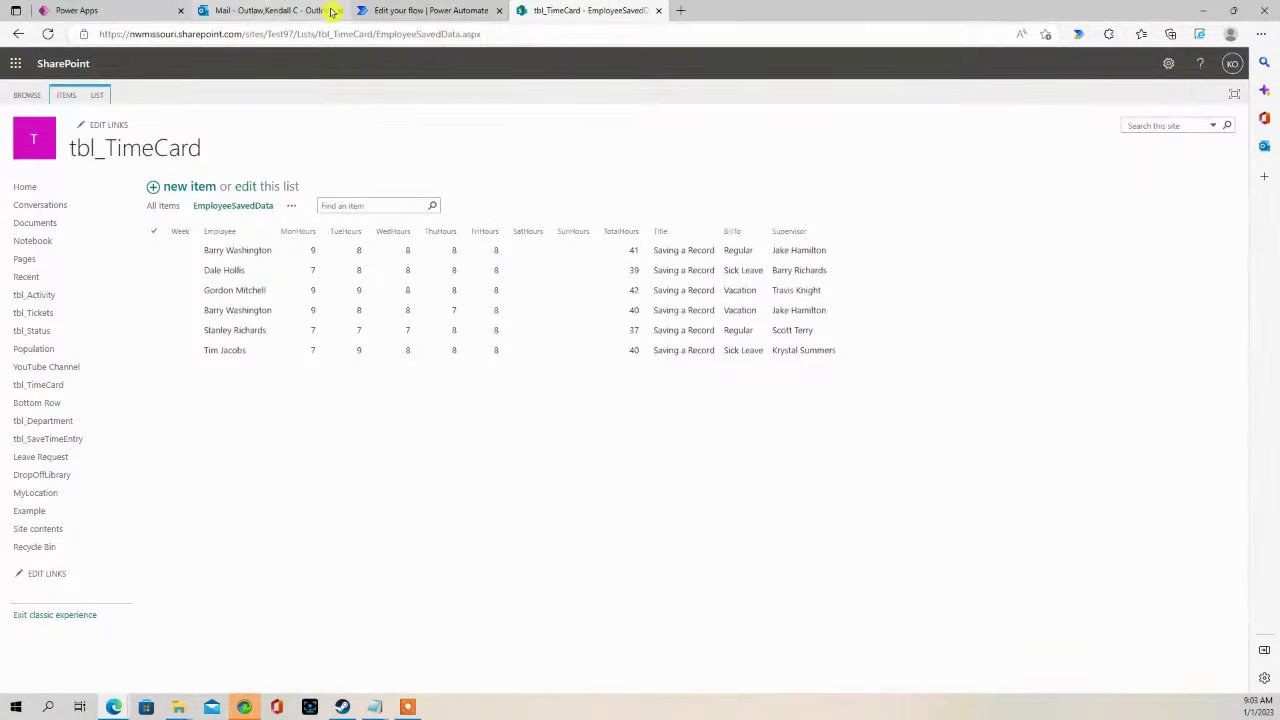
left_click(405, 10)
- Retry the export from the Timesheet app, then save the TimesheetExport flow
left_click(80, 12)
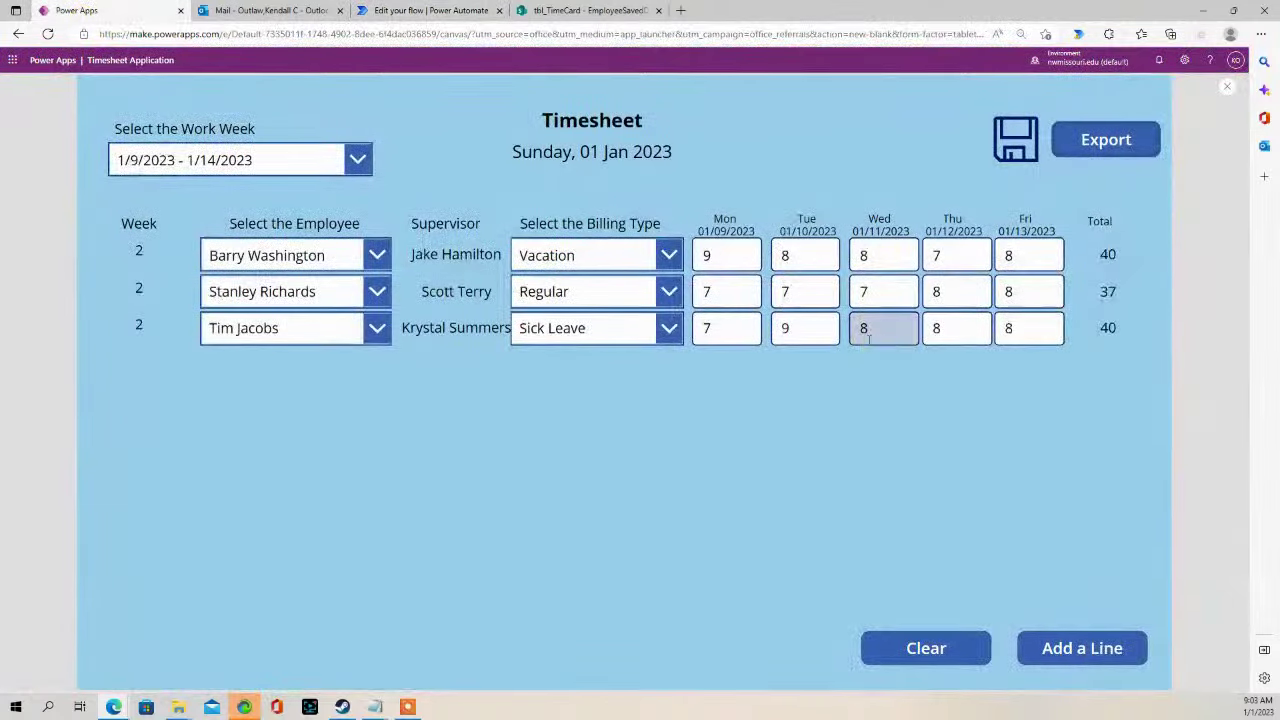
left_click(1107, 150)
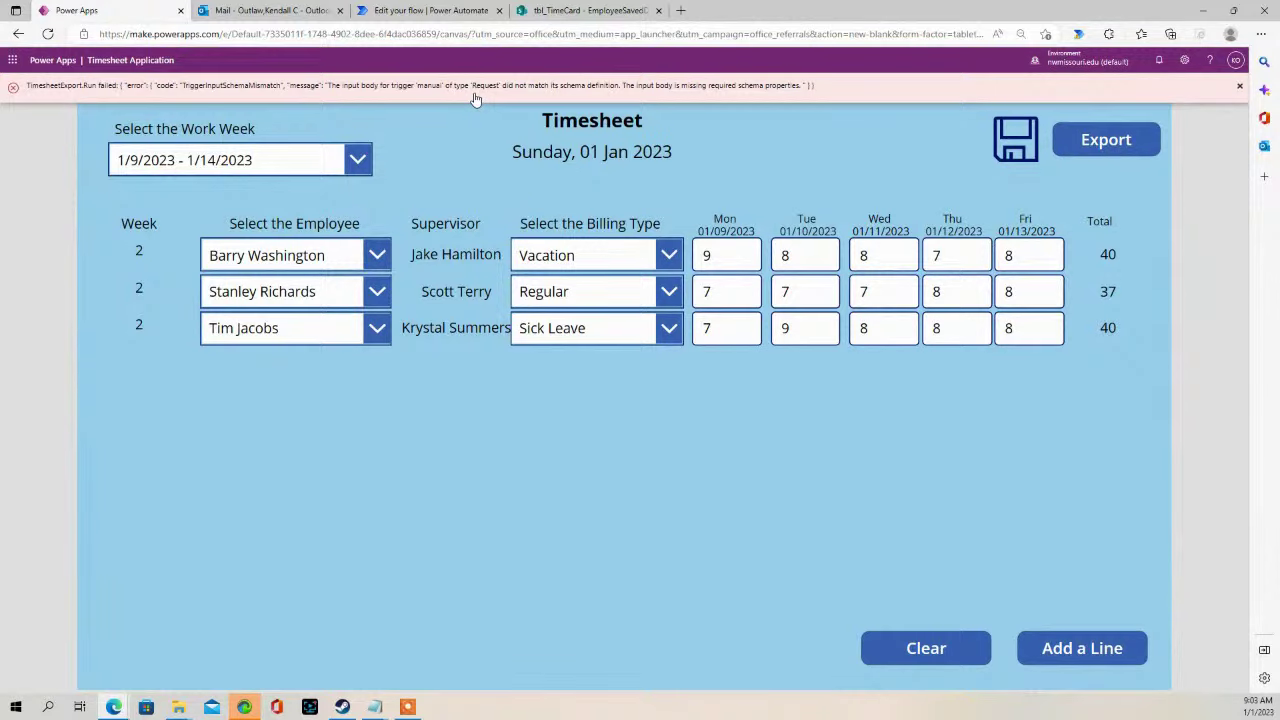
left_click(414, 12)
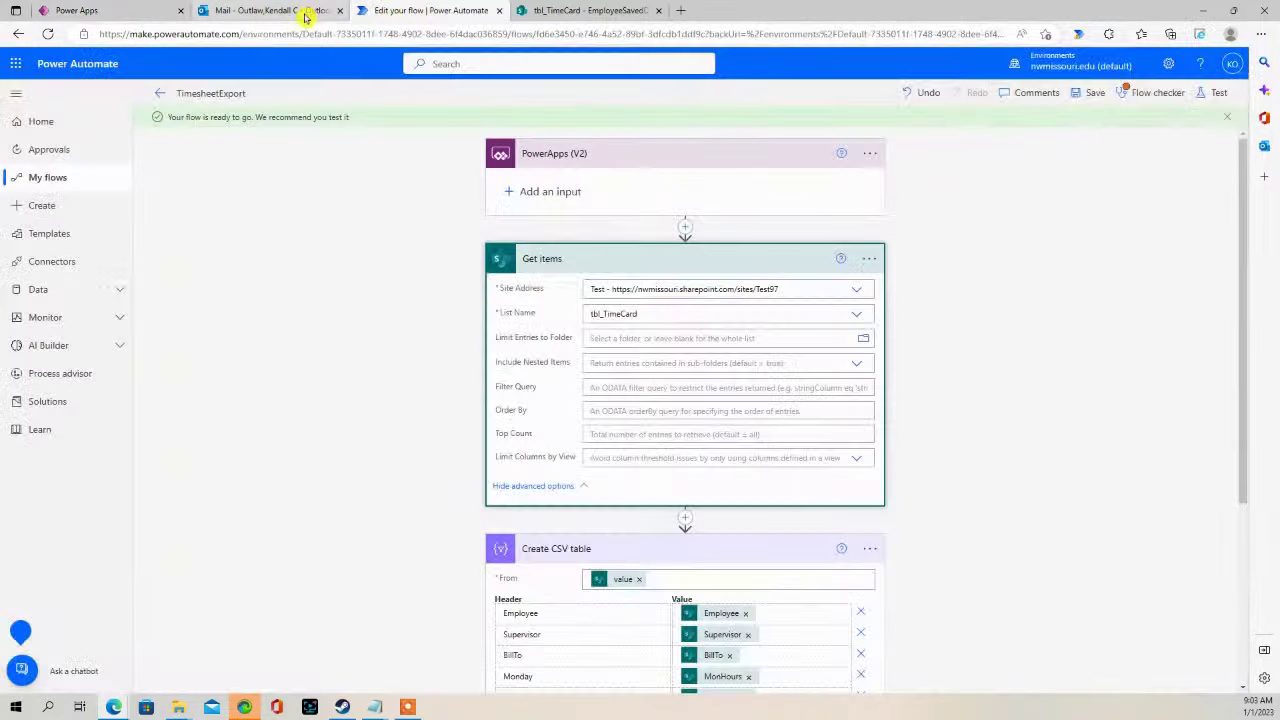
left_click(1092, 93)
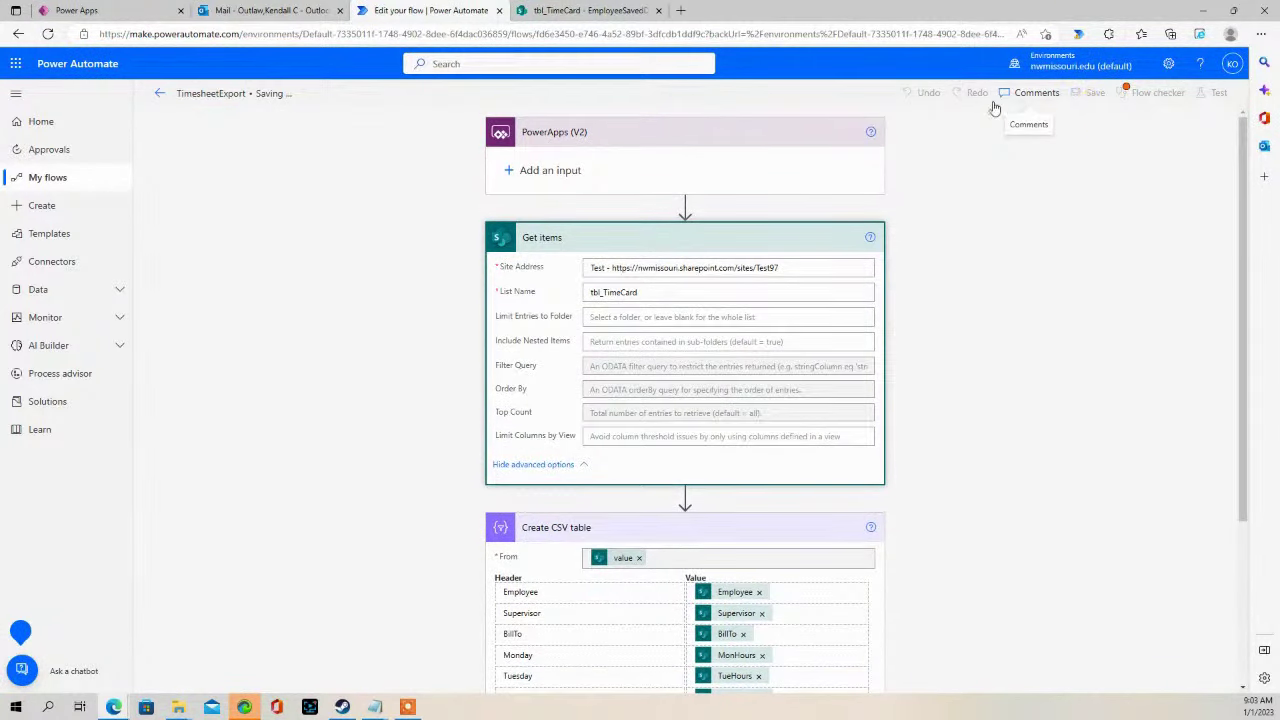
- Return to the Timesheet app and exit preview to edit it
left_click(563, 11)
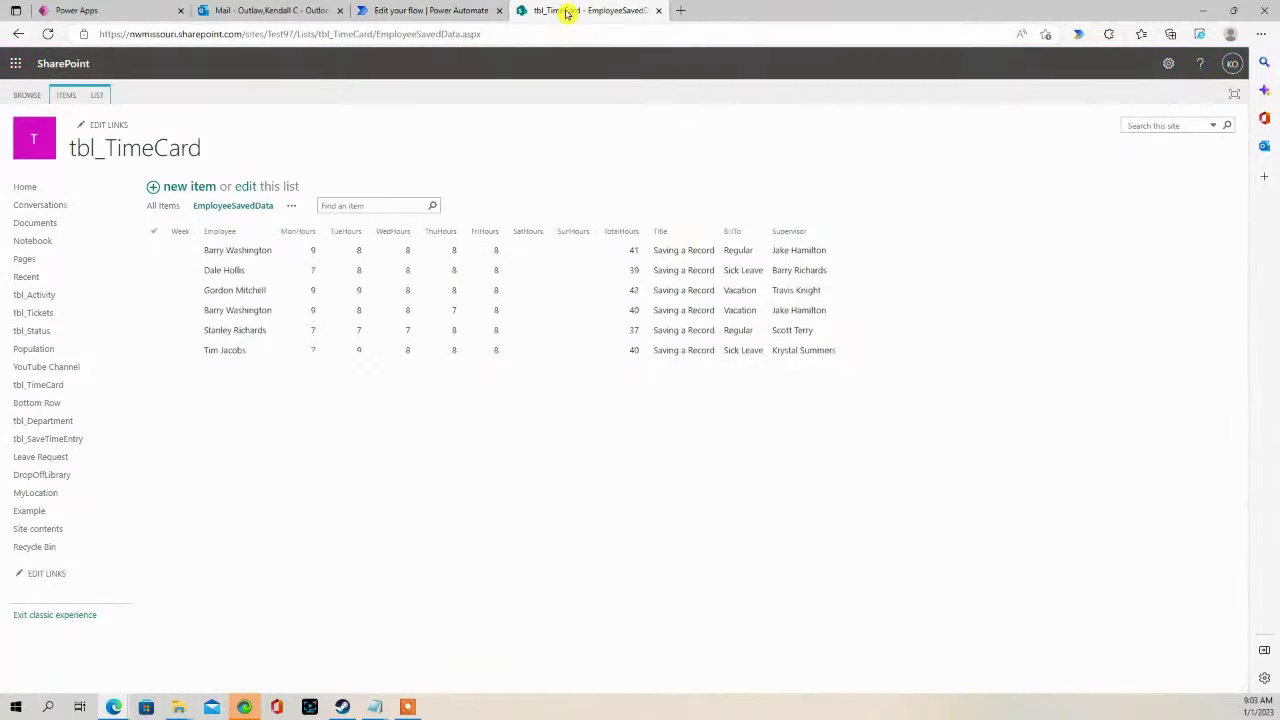
left_click(250, 10)
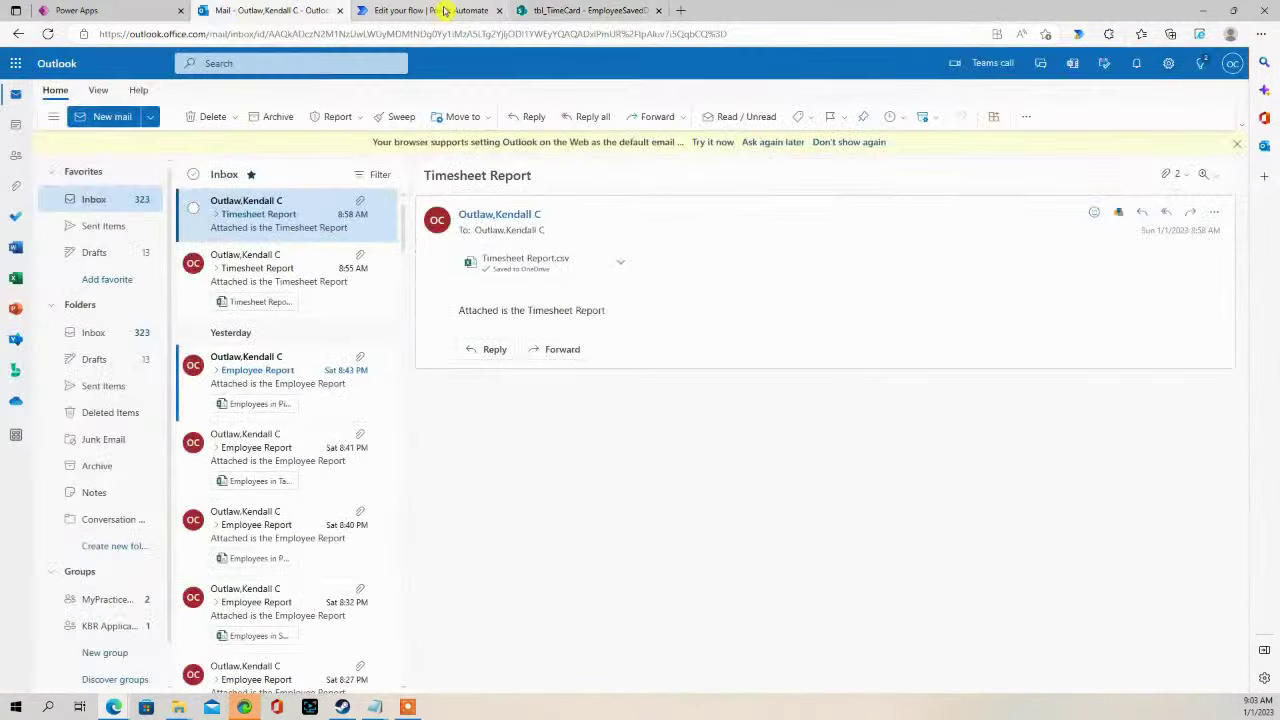
left_click(75, 10)
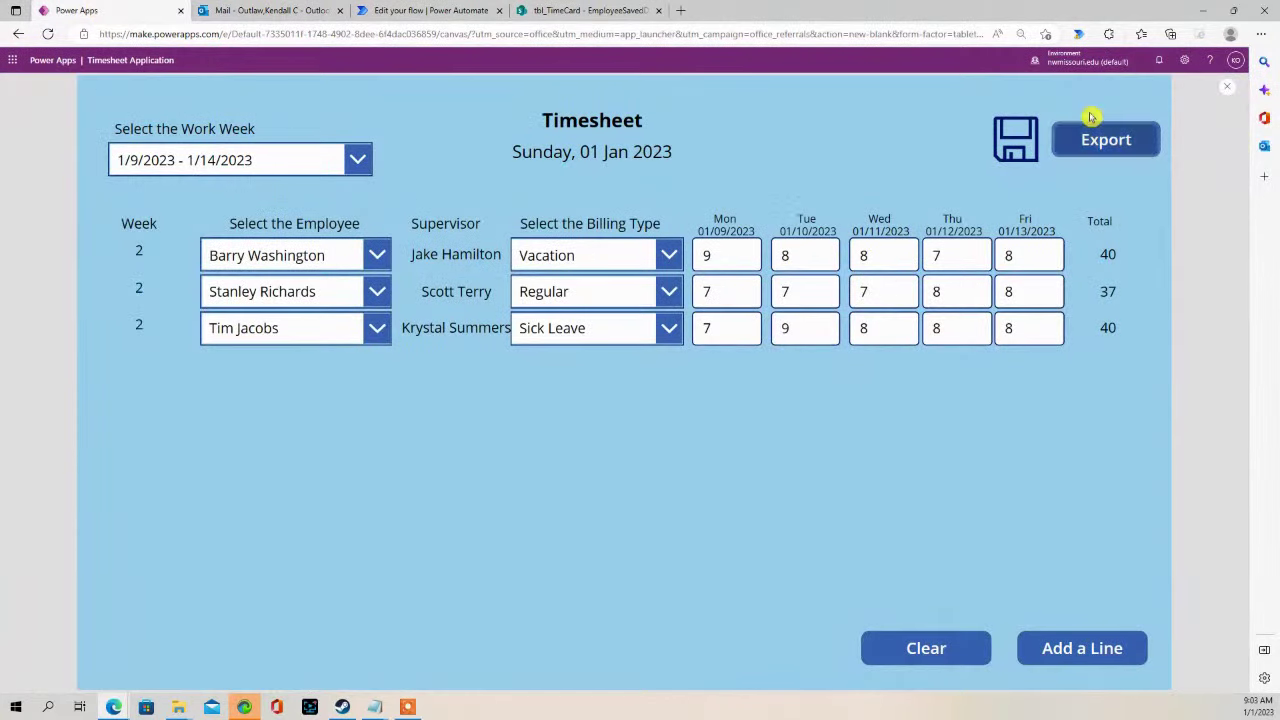
left_click(1222, 92)
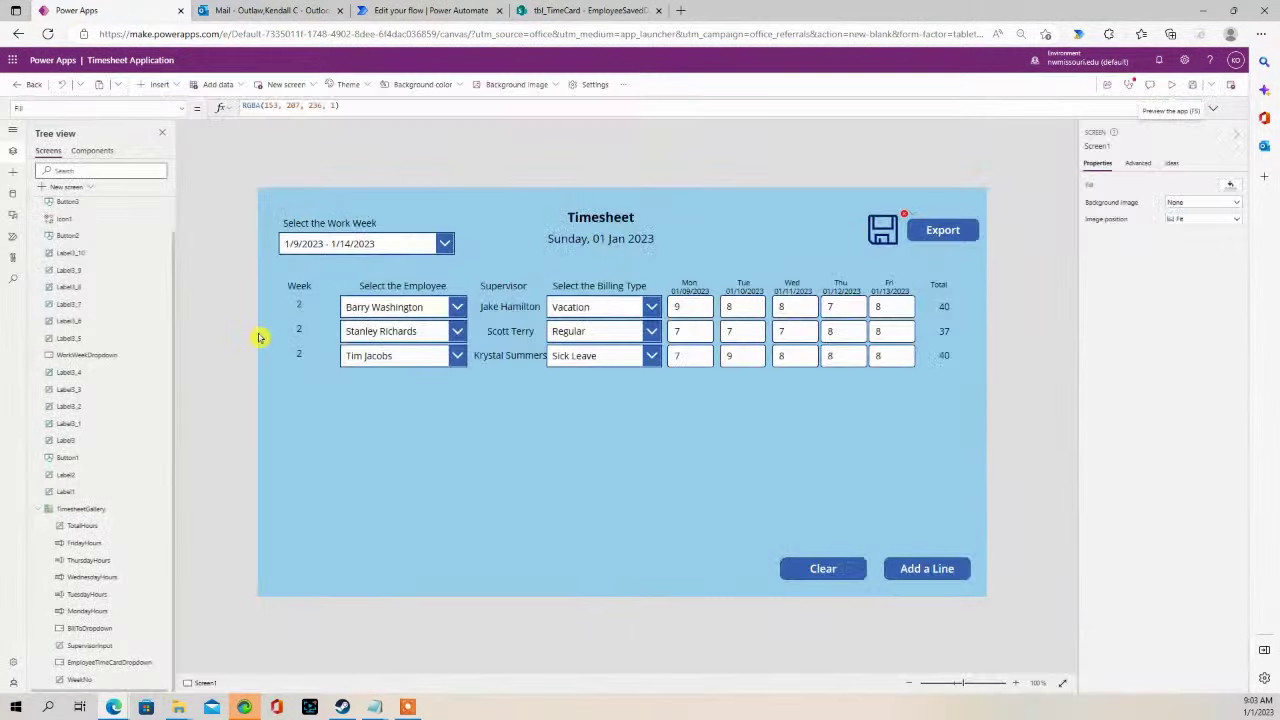
- Refresh the TimesheetExport flow in the Power Automate pane and preview the app again
left_click(12, 238)
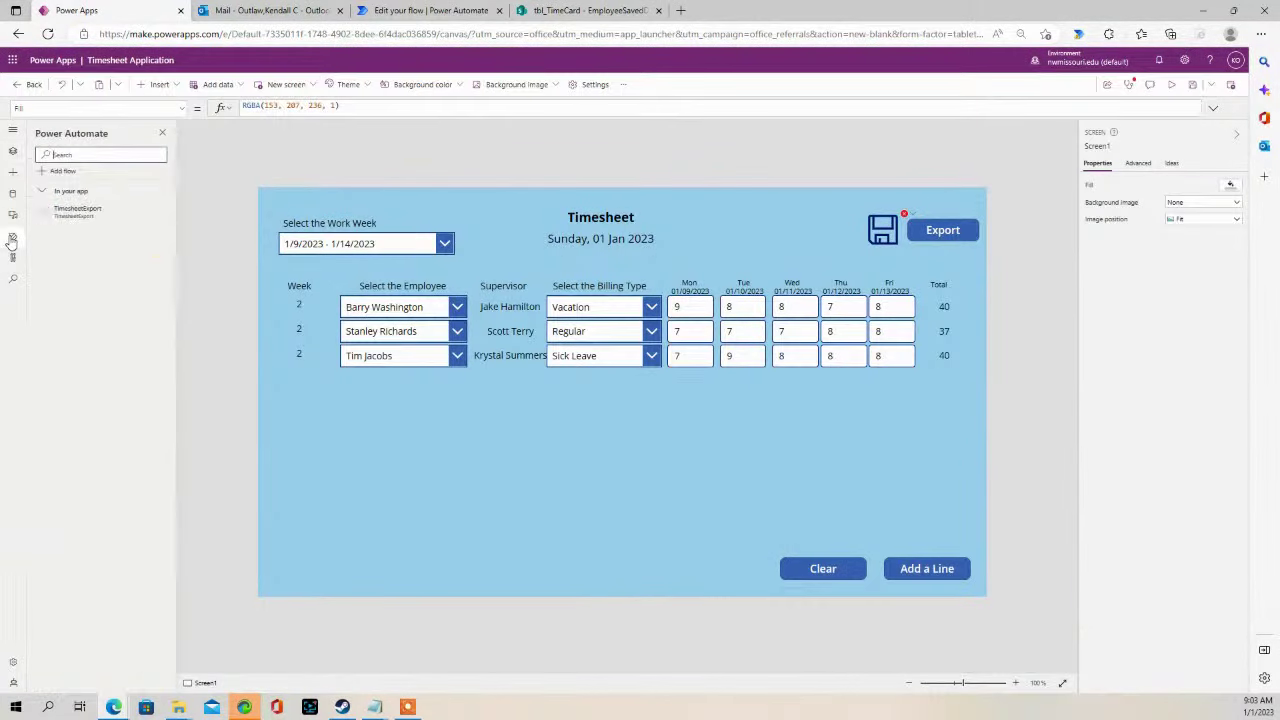
left_click(164, 218)
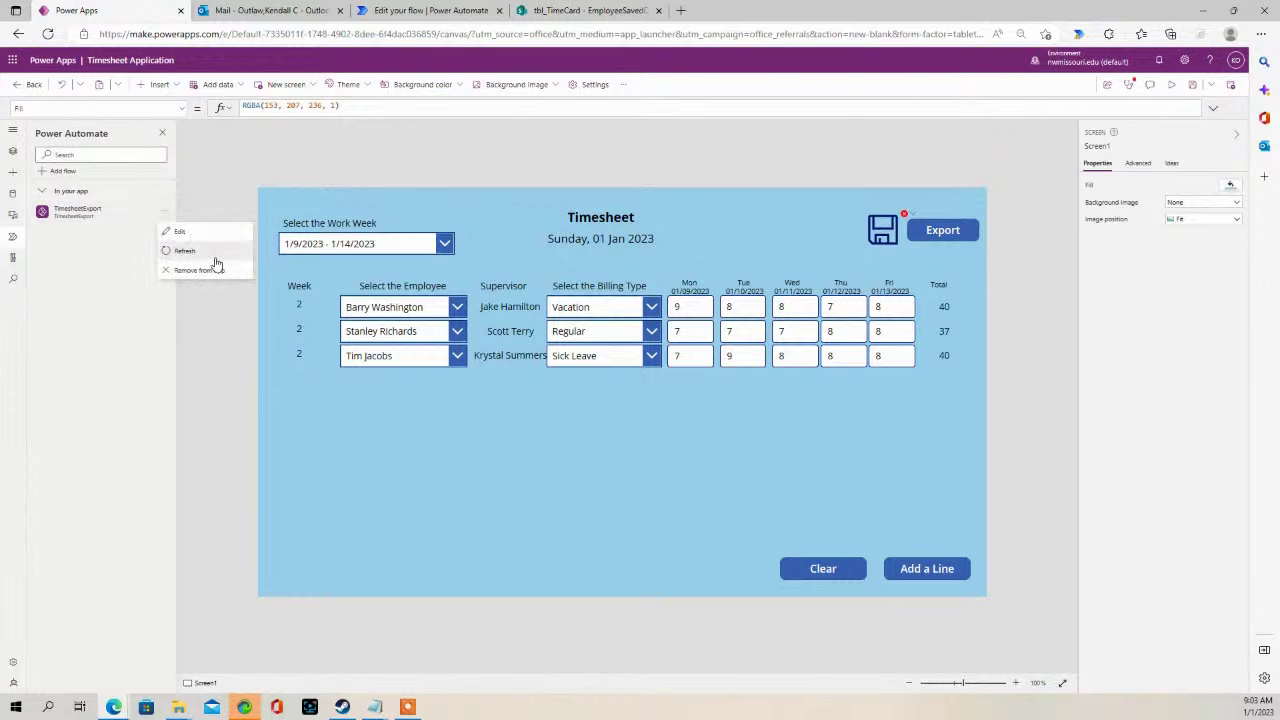
left_click(182, 248)
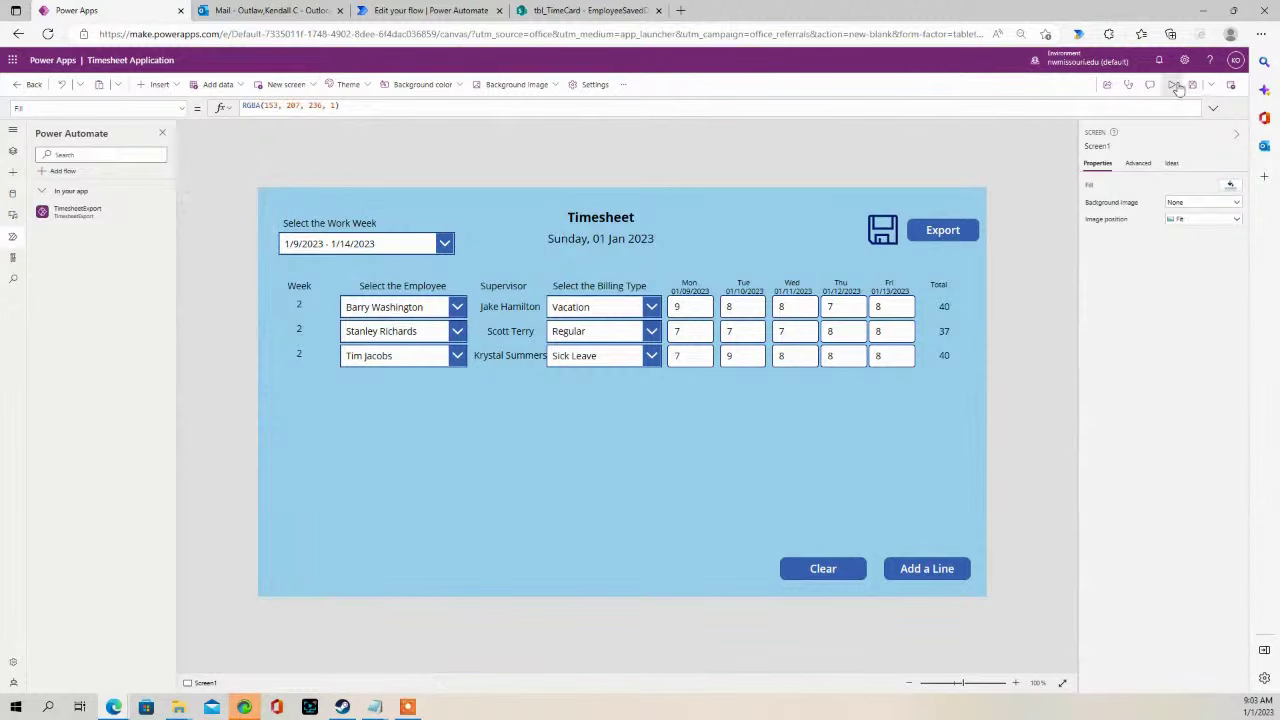
left_click(1176, 86)
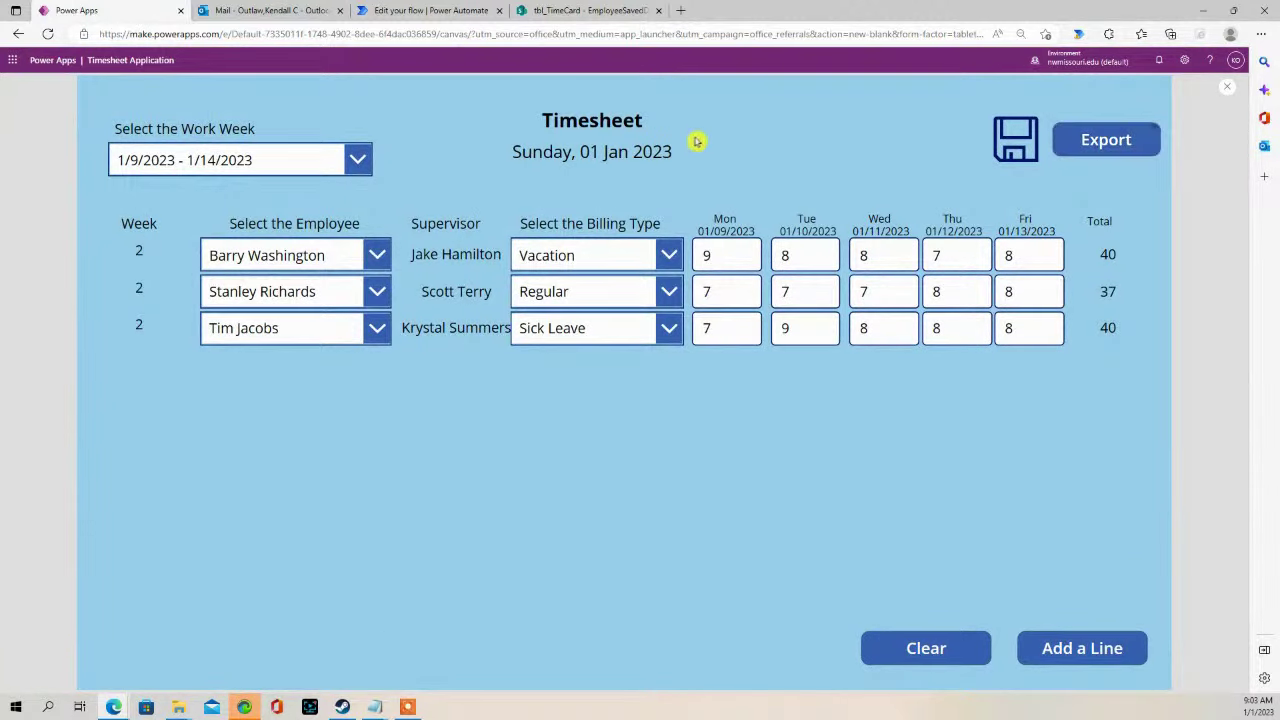
- Open the new 9:03 AM Timesheet Report email and preview its Timesheet Report.csv attachment
left_click(563, 11)
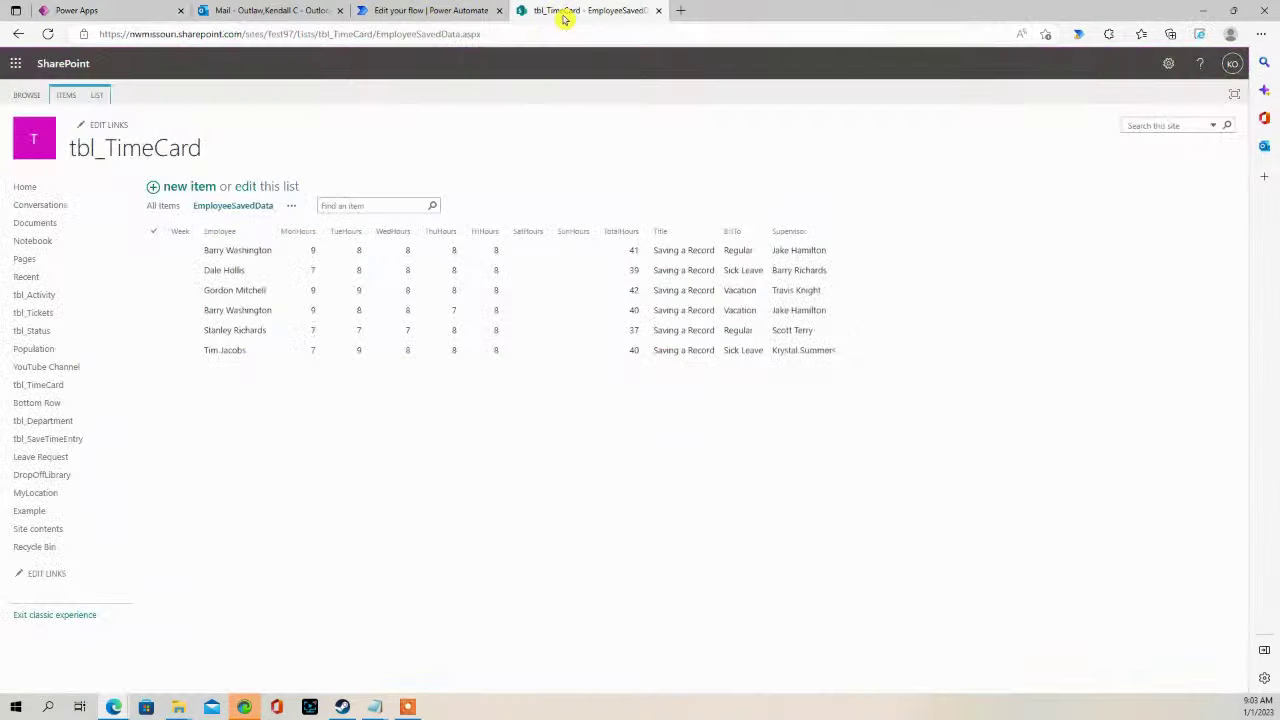
left_click(237, 18)
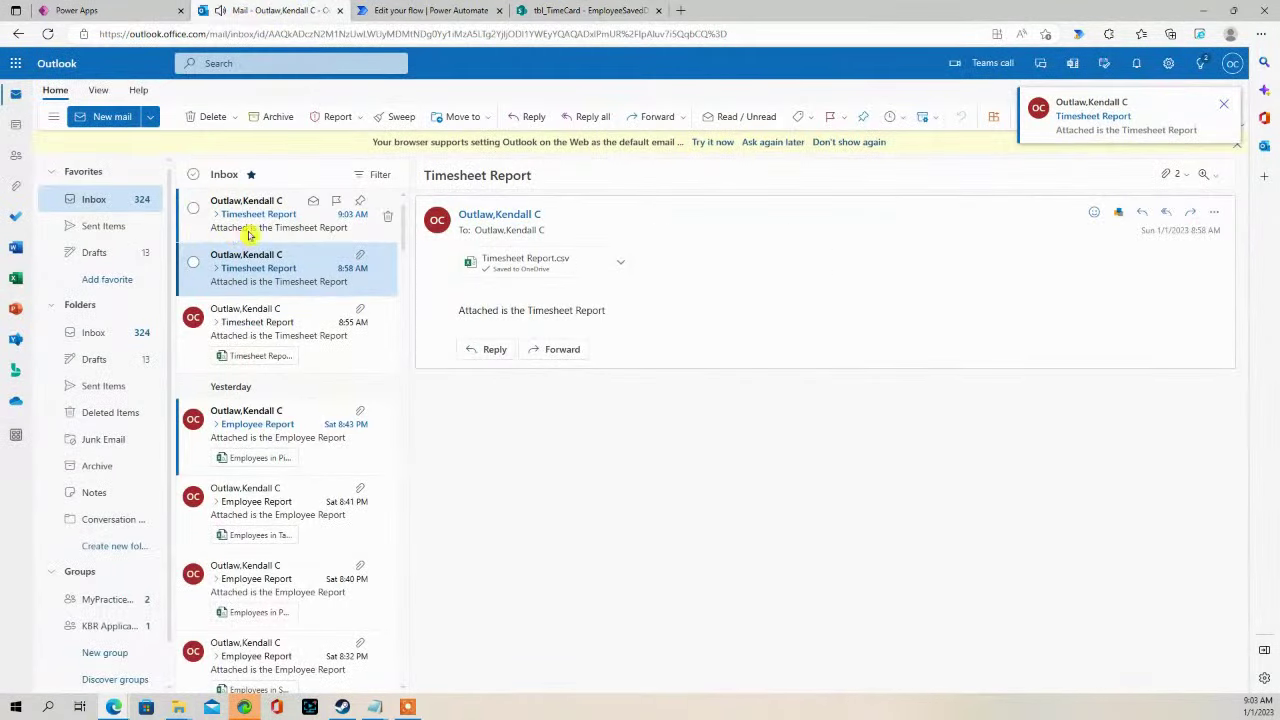
left_click(250, 227)
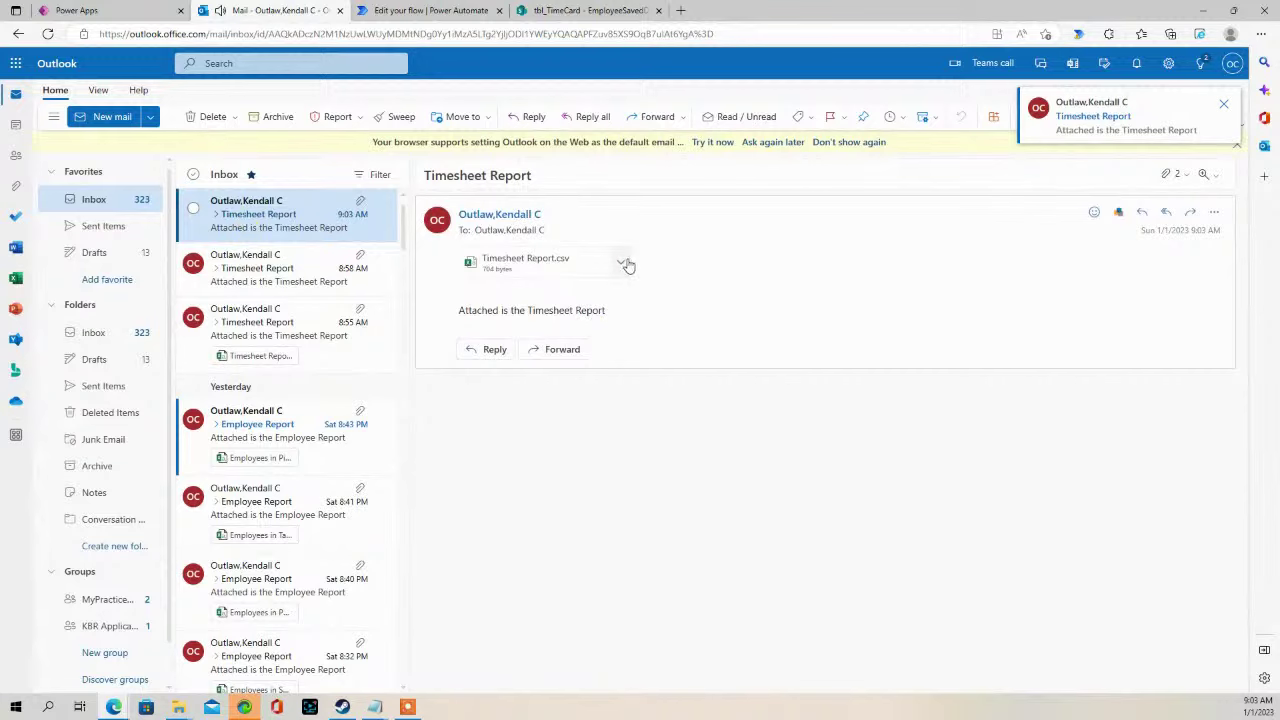
left_click(620, 261)
left_click(527, 293)
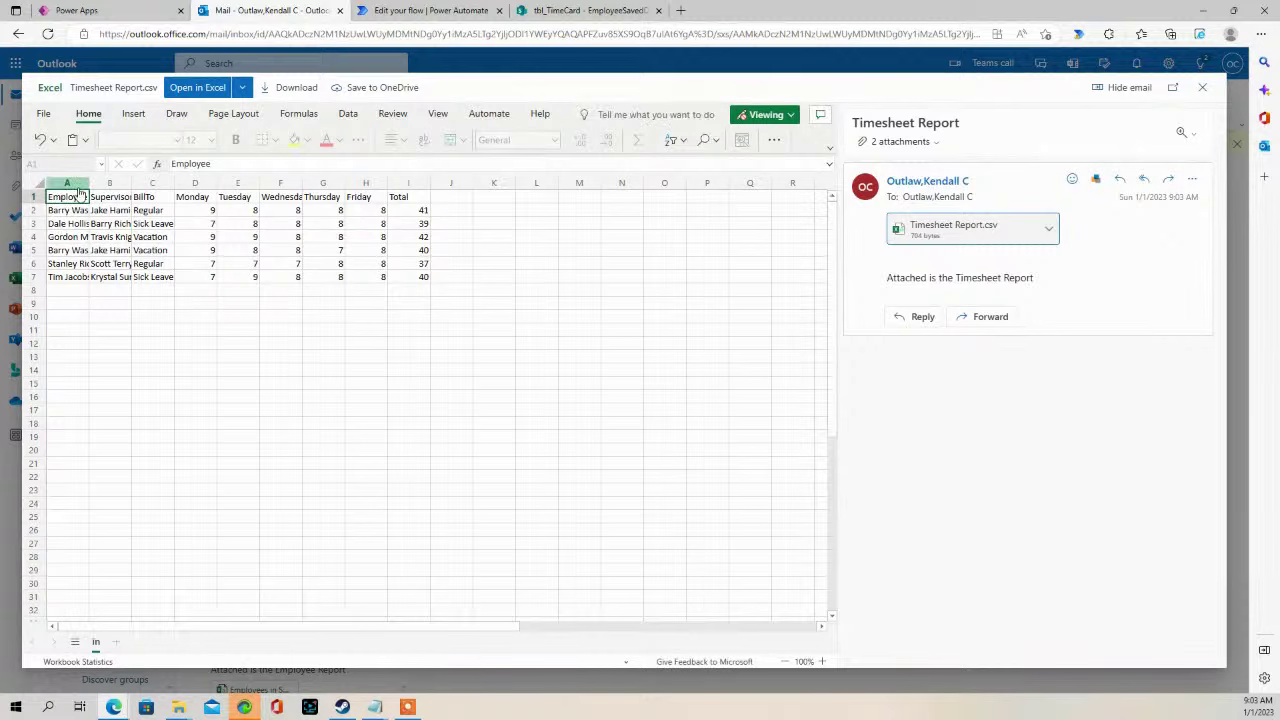
- Autofit all columns of the CSV preview to show the six timesheet rows
left_click(38, 180)
double_click(89, 182)
left_click(226, 290)
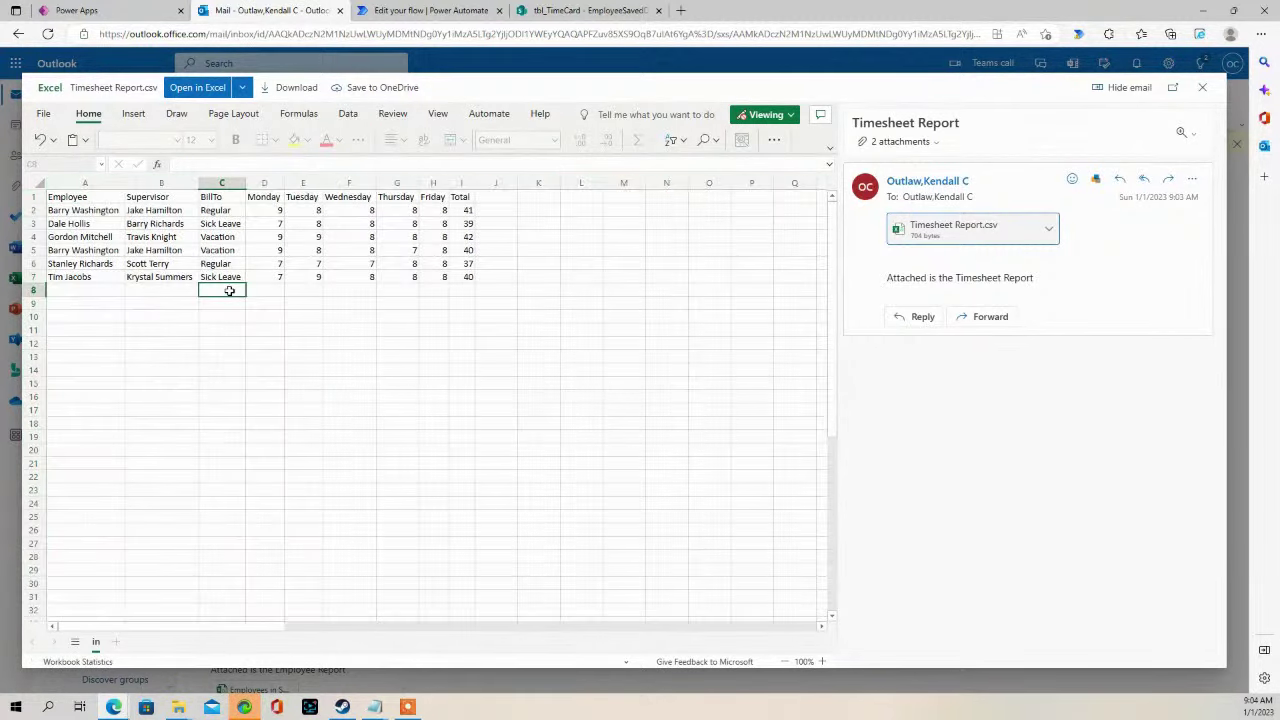